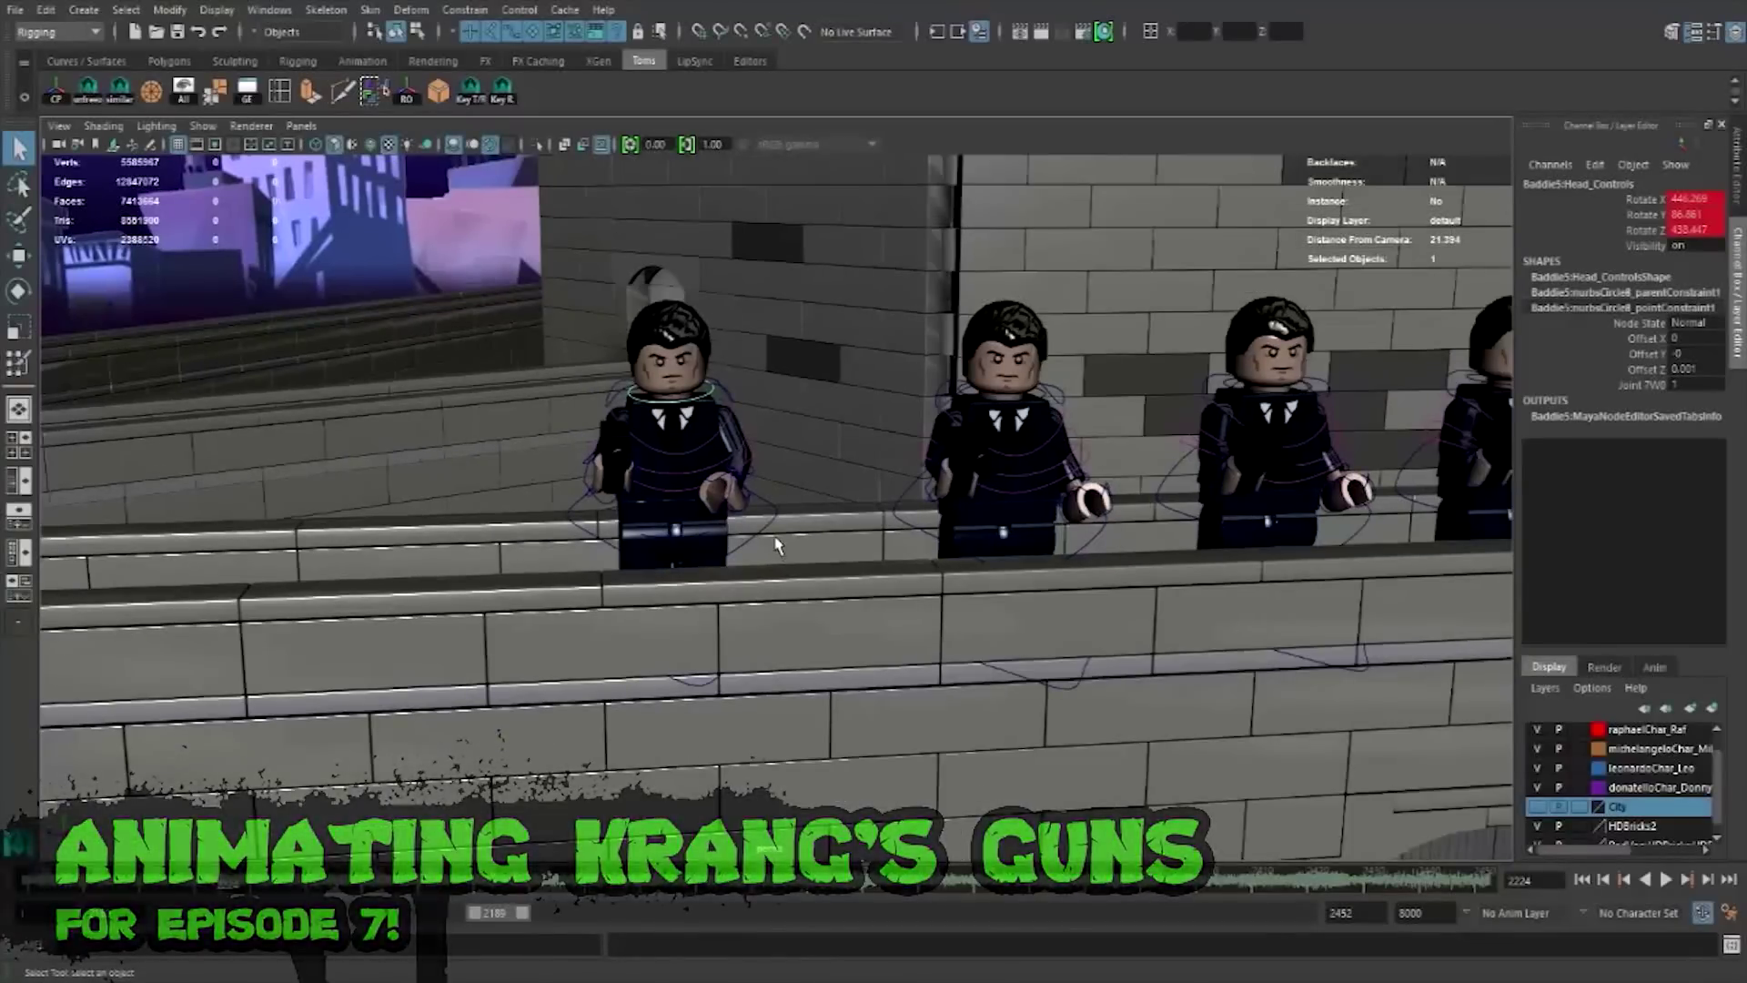
# - Orbit the view toward the archway and maximize the camera2 shot
pyautogui.moveTo(859, 539)
pyautogui.keyDown('alt'); pyautogui.mouseDown()
pyautogui.moveTo(785, 476)
pyautogui.moveTo(807, 456)
pyautogui.mouseUp(); pyautogui.keyUp('alt')
pyautogui.moveTo(807, 456)
pyautogui.keyDown('alt'); pyautogui.mouseDown(button='right')
pyautogui.moveTo(937, 487)
pyautogui.moveTo(782, 451)
pyautogui.mouseUp(button='right'); pyautogui.keyUp('alt')
pyautogui.press('space')
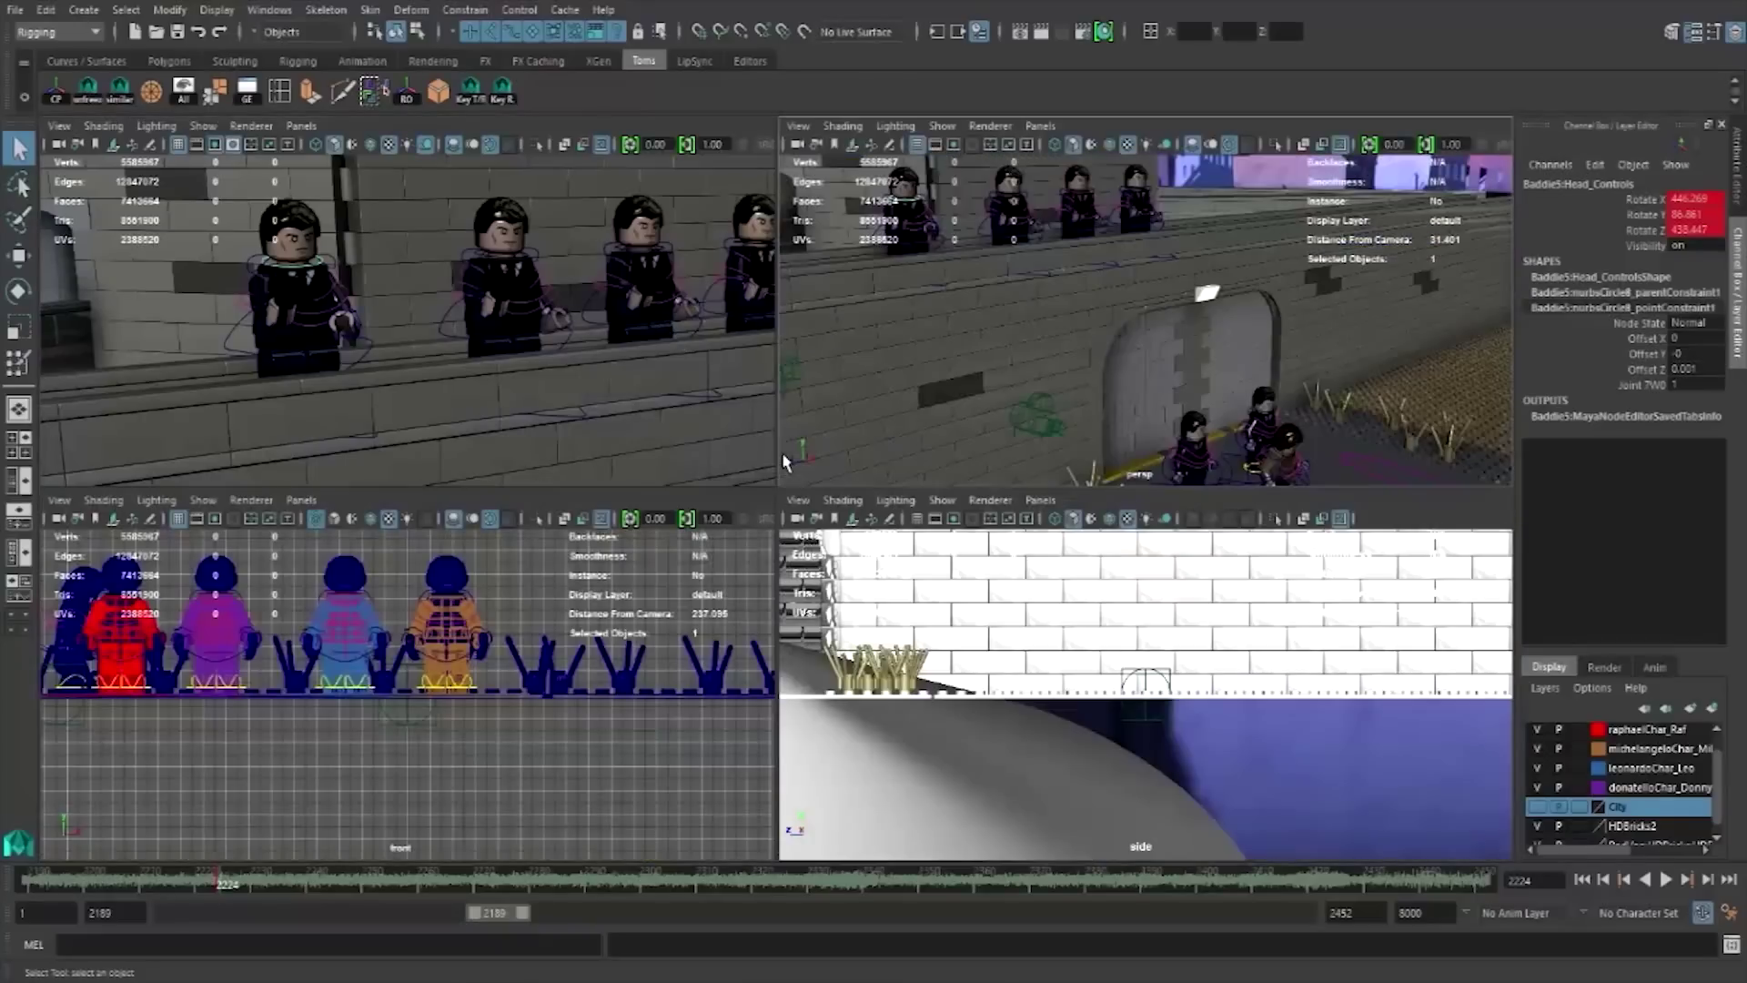
pyautogui.press('space')
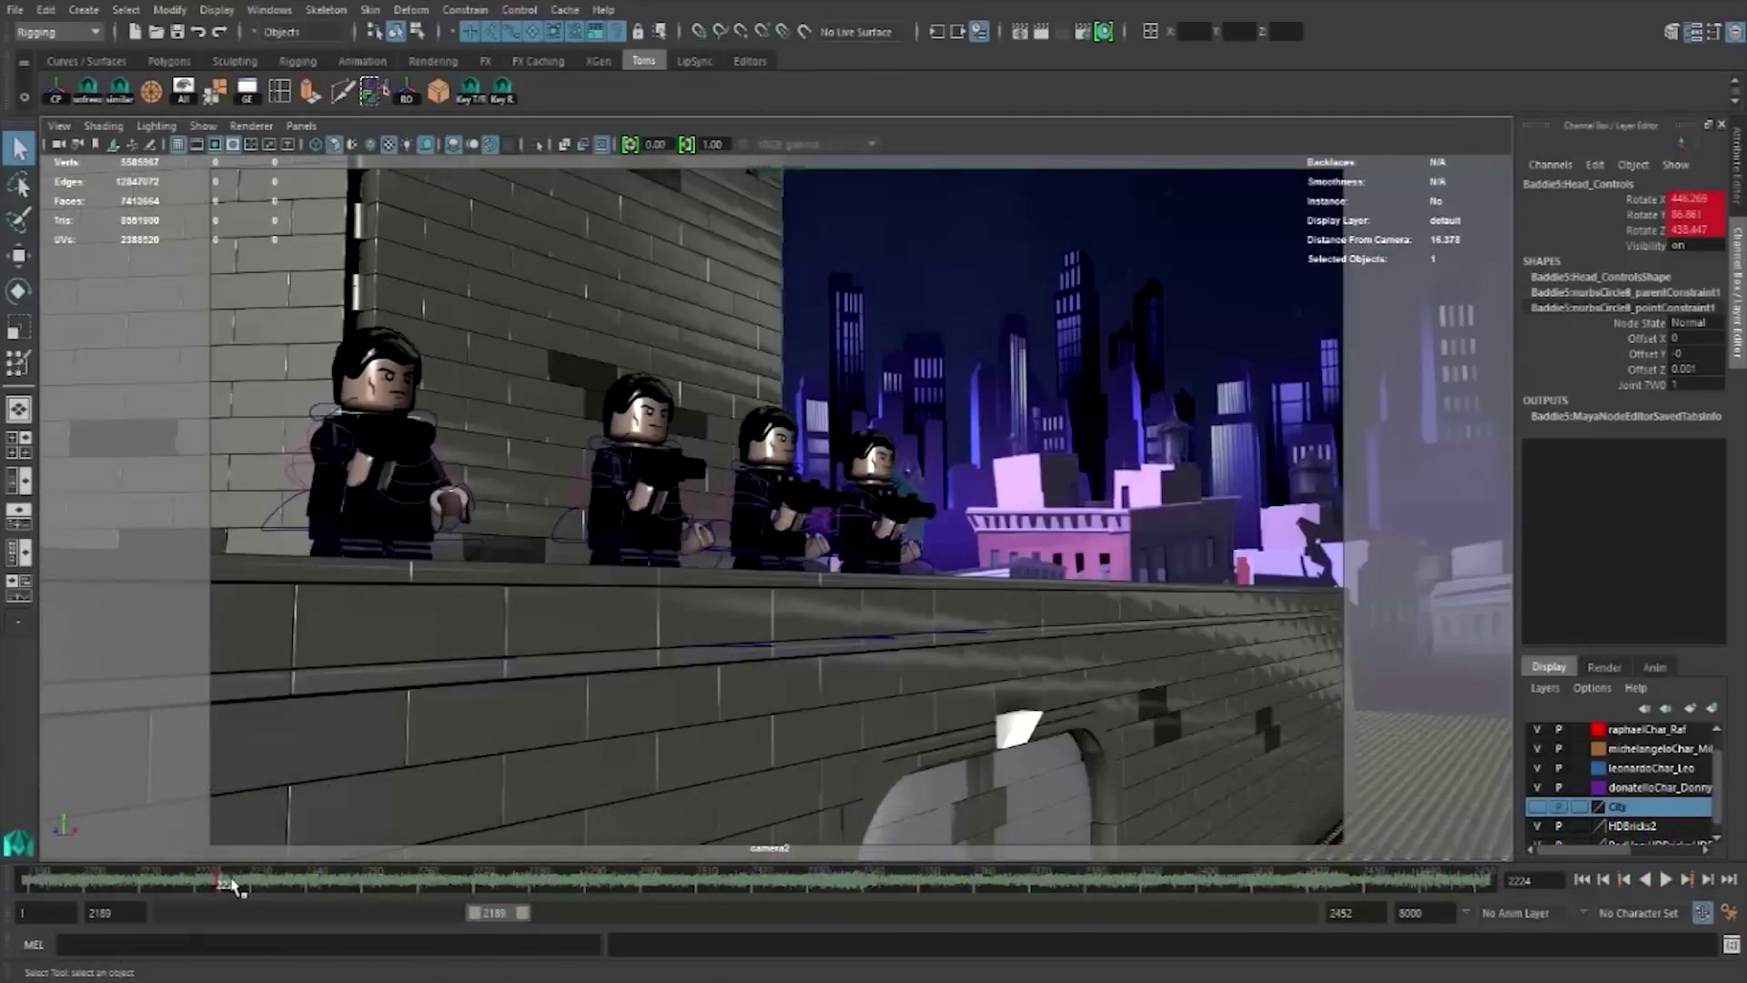
# - Shift the playback range back to frames 2051–2294 and play a few frames
pyautogui.click(53, 881)
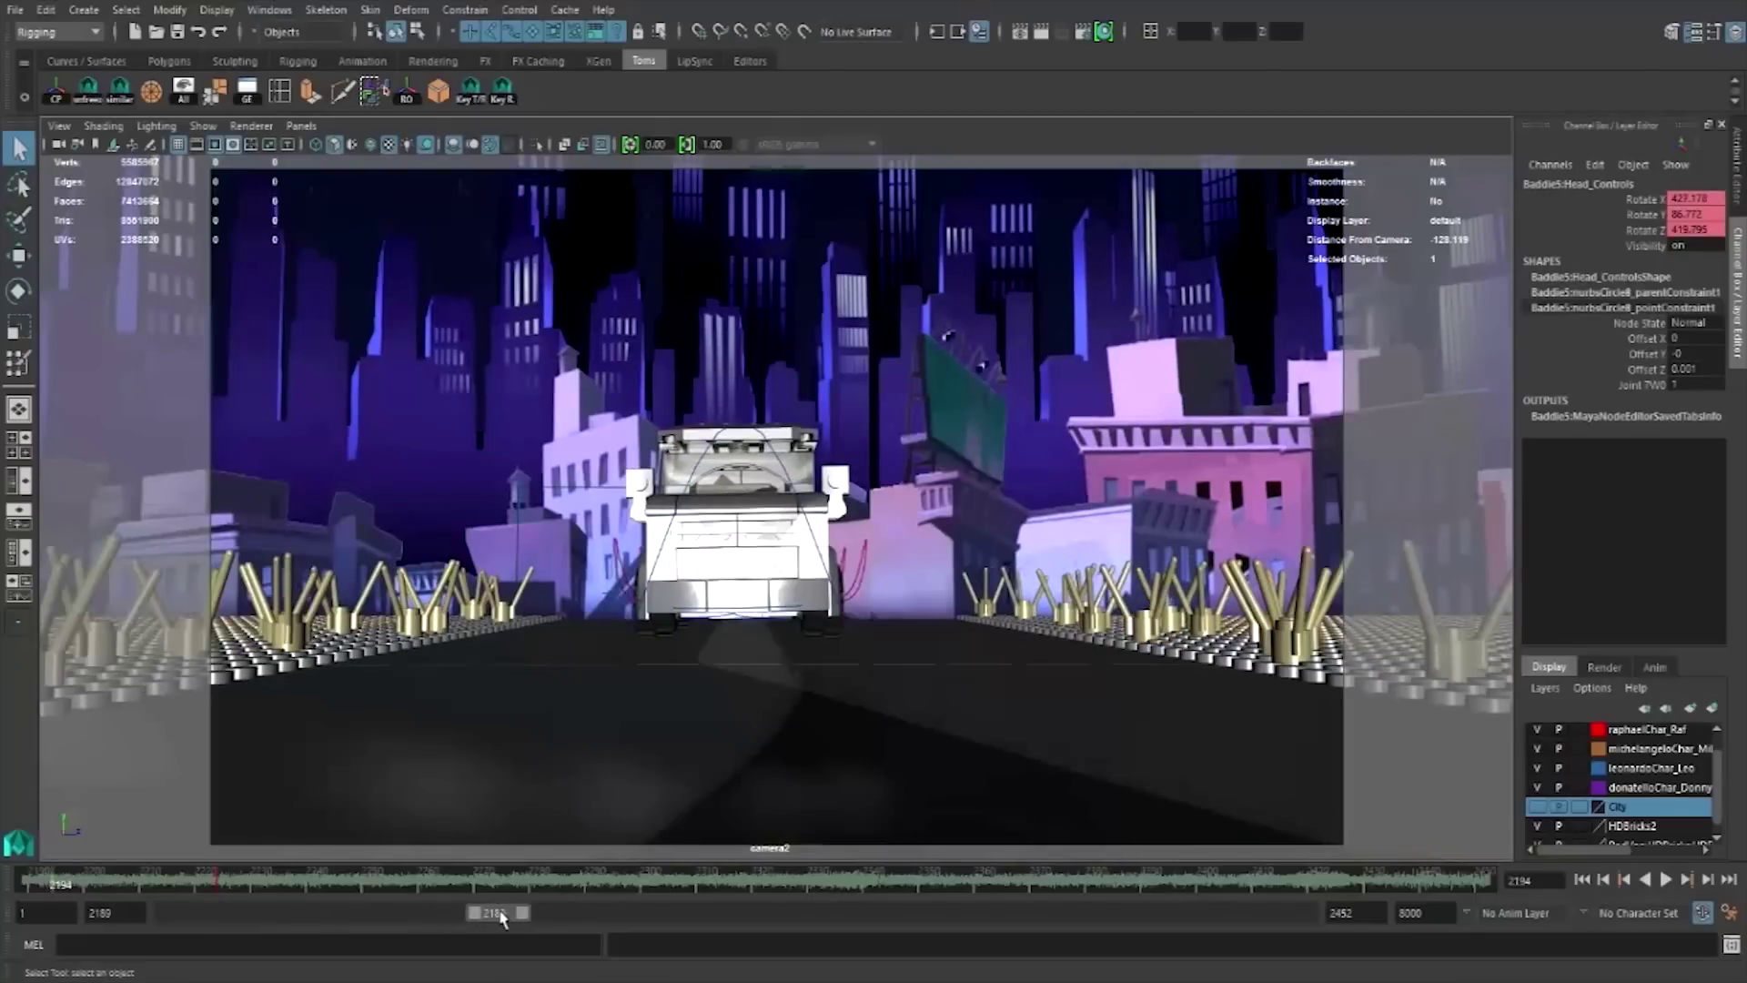
pyautogui.moveTo(503, 917); pyautogui.dragTo(480, 917)
pyautogui.click(182, 888)
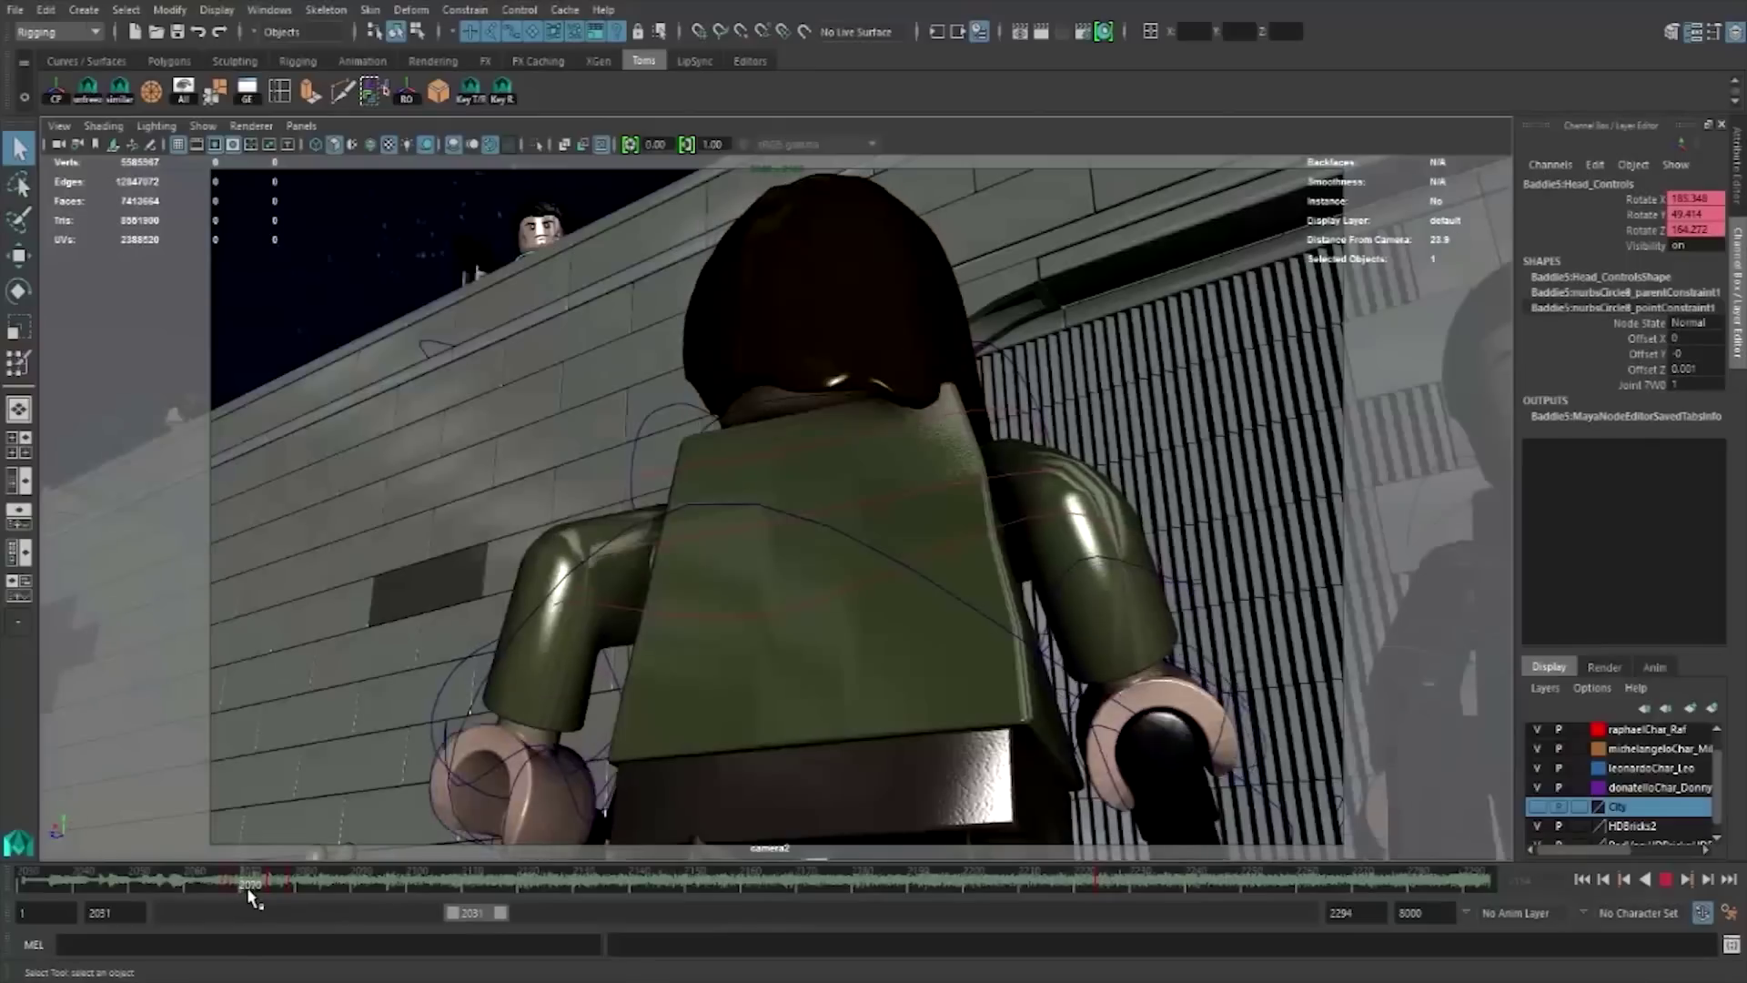
pyautogui.click(255, 883)
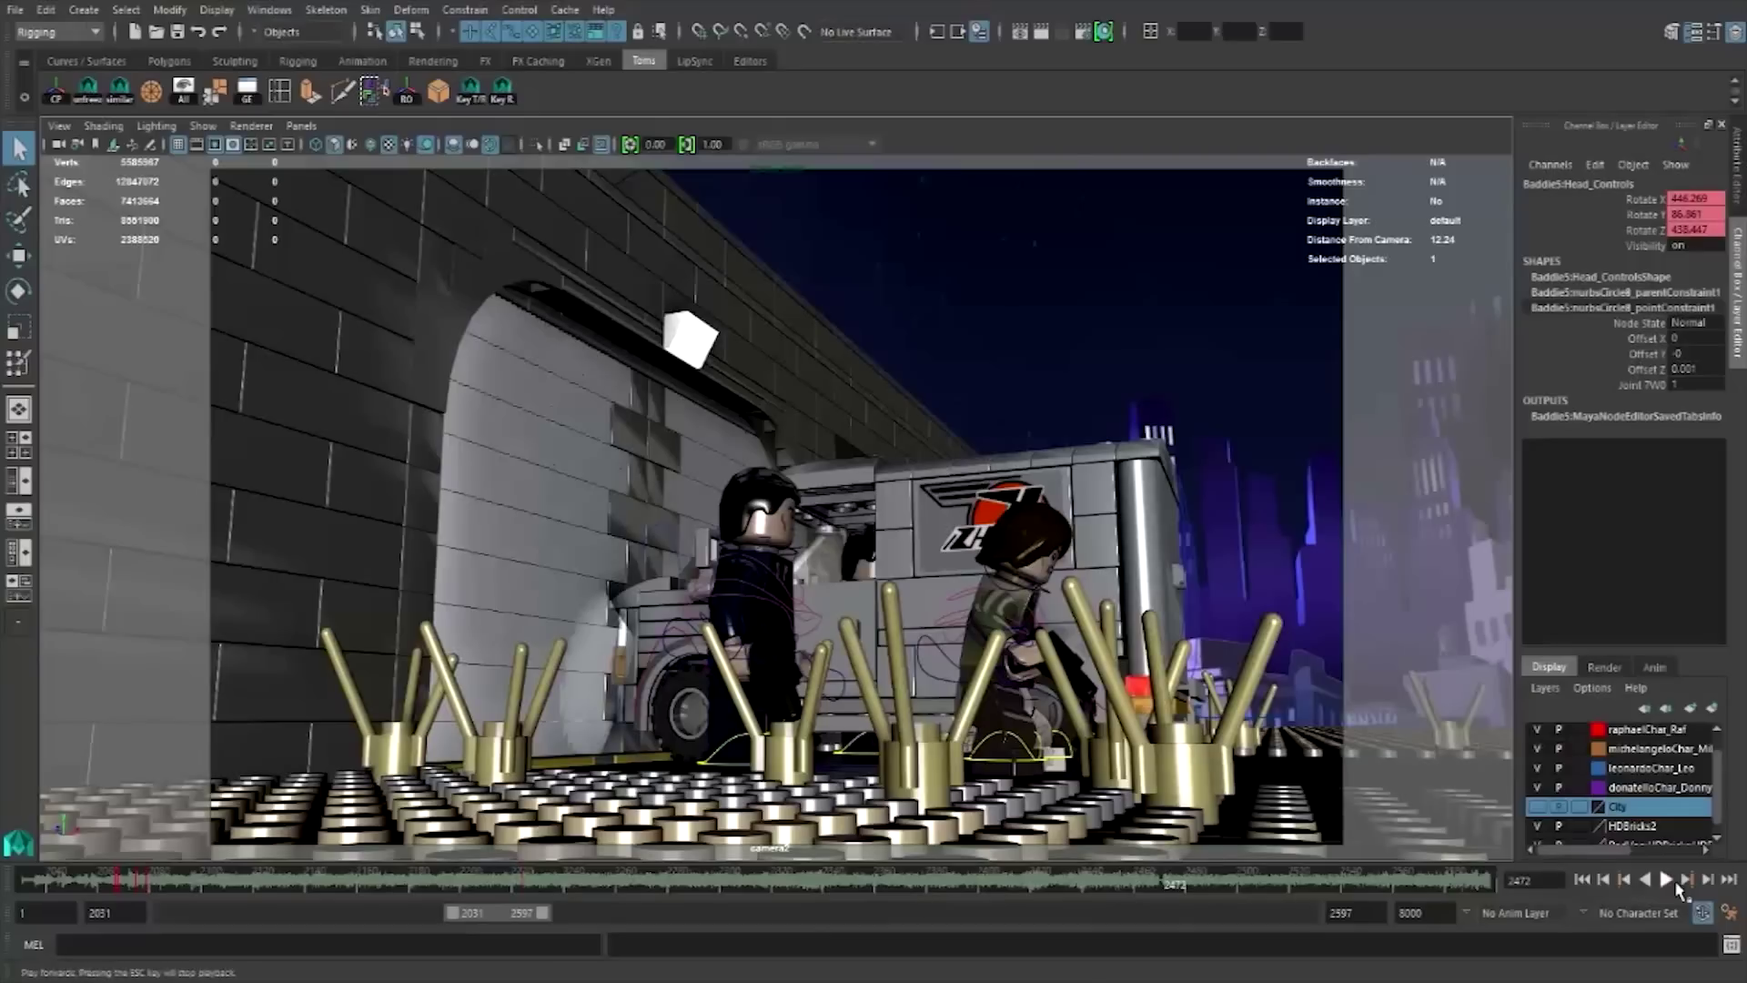
# - Play and stop the shot, trimming the range end to 2578
pyautogui.click(1674, 881)
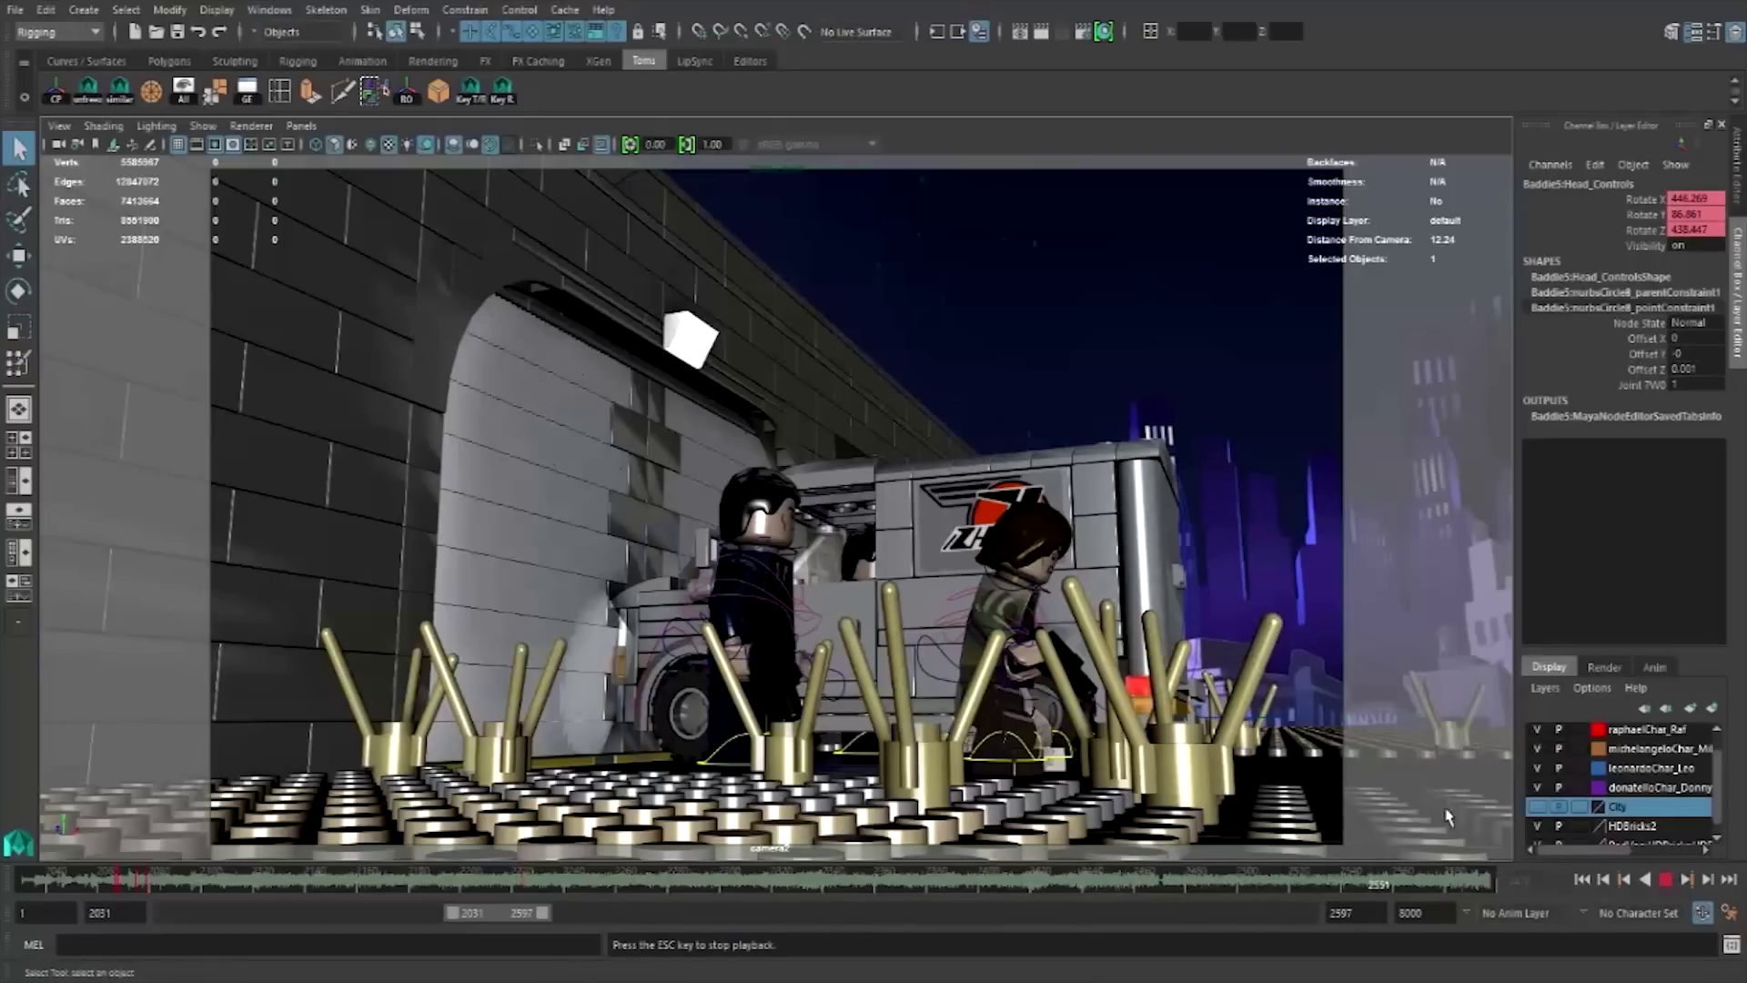
pyautogui.click(1665, 880)
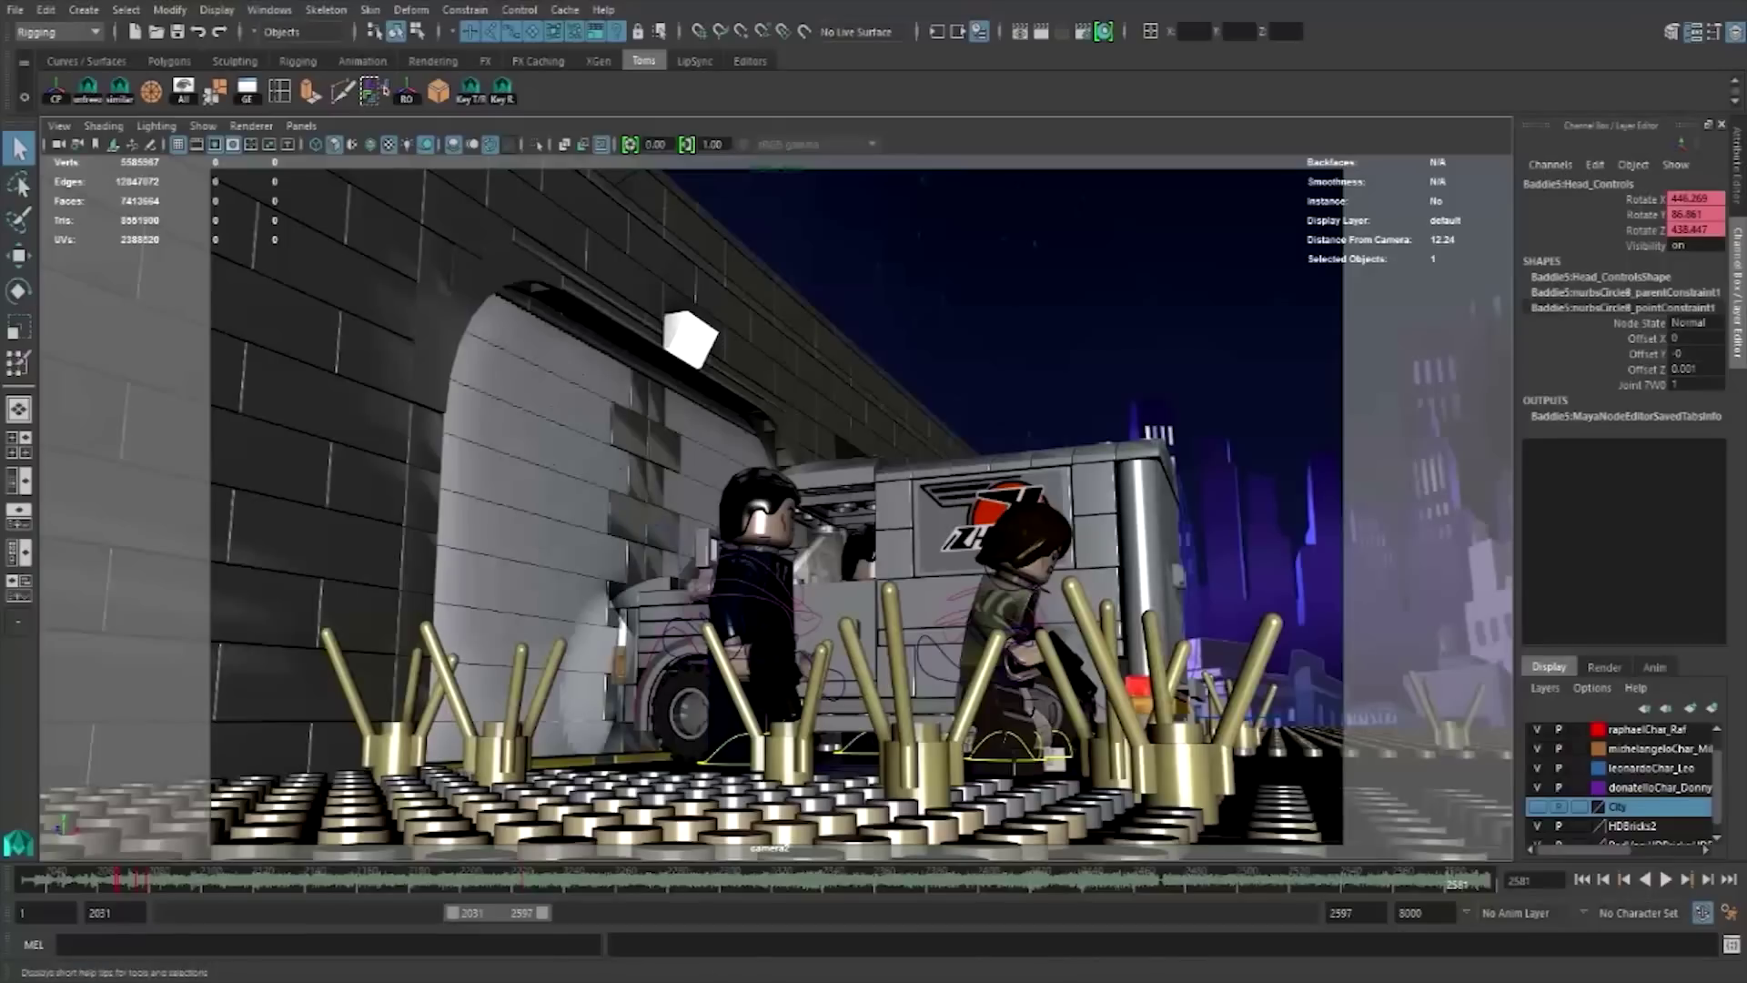
pyautogui.moveTo(543, 921); pyautogui.dragTo(540, 920)
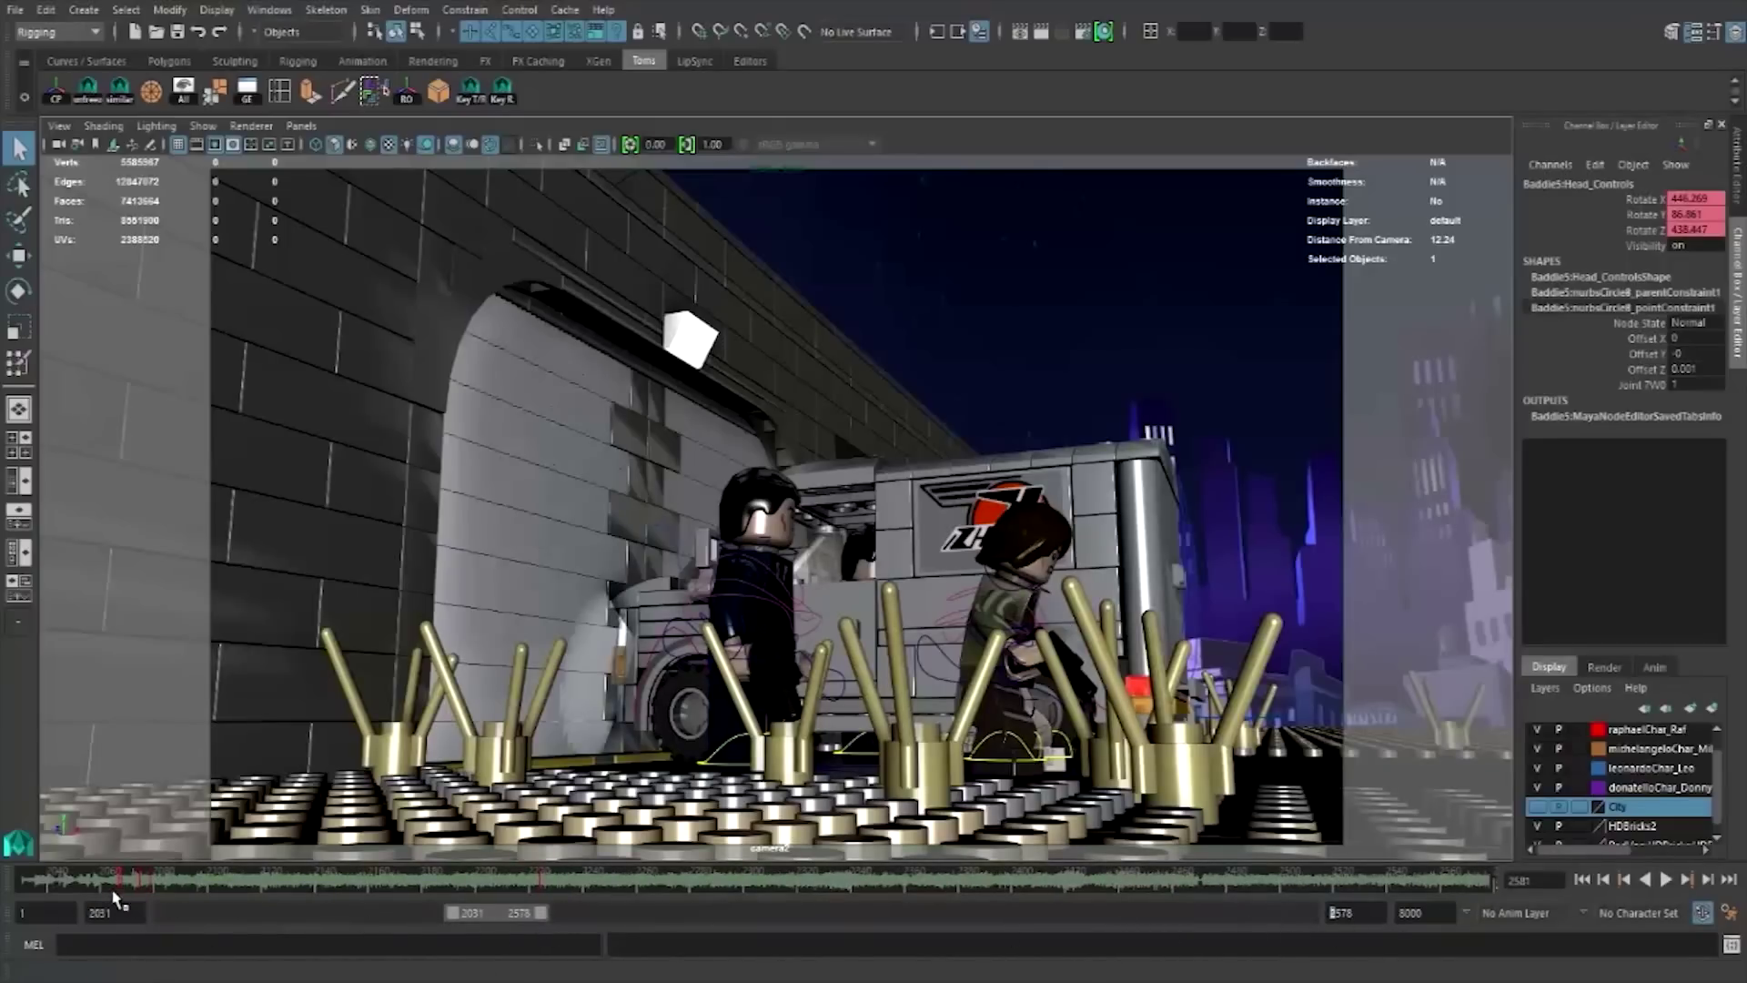
pyautogui.hotkey('alt', 'v')
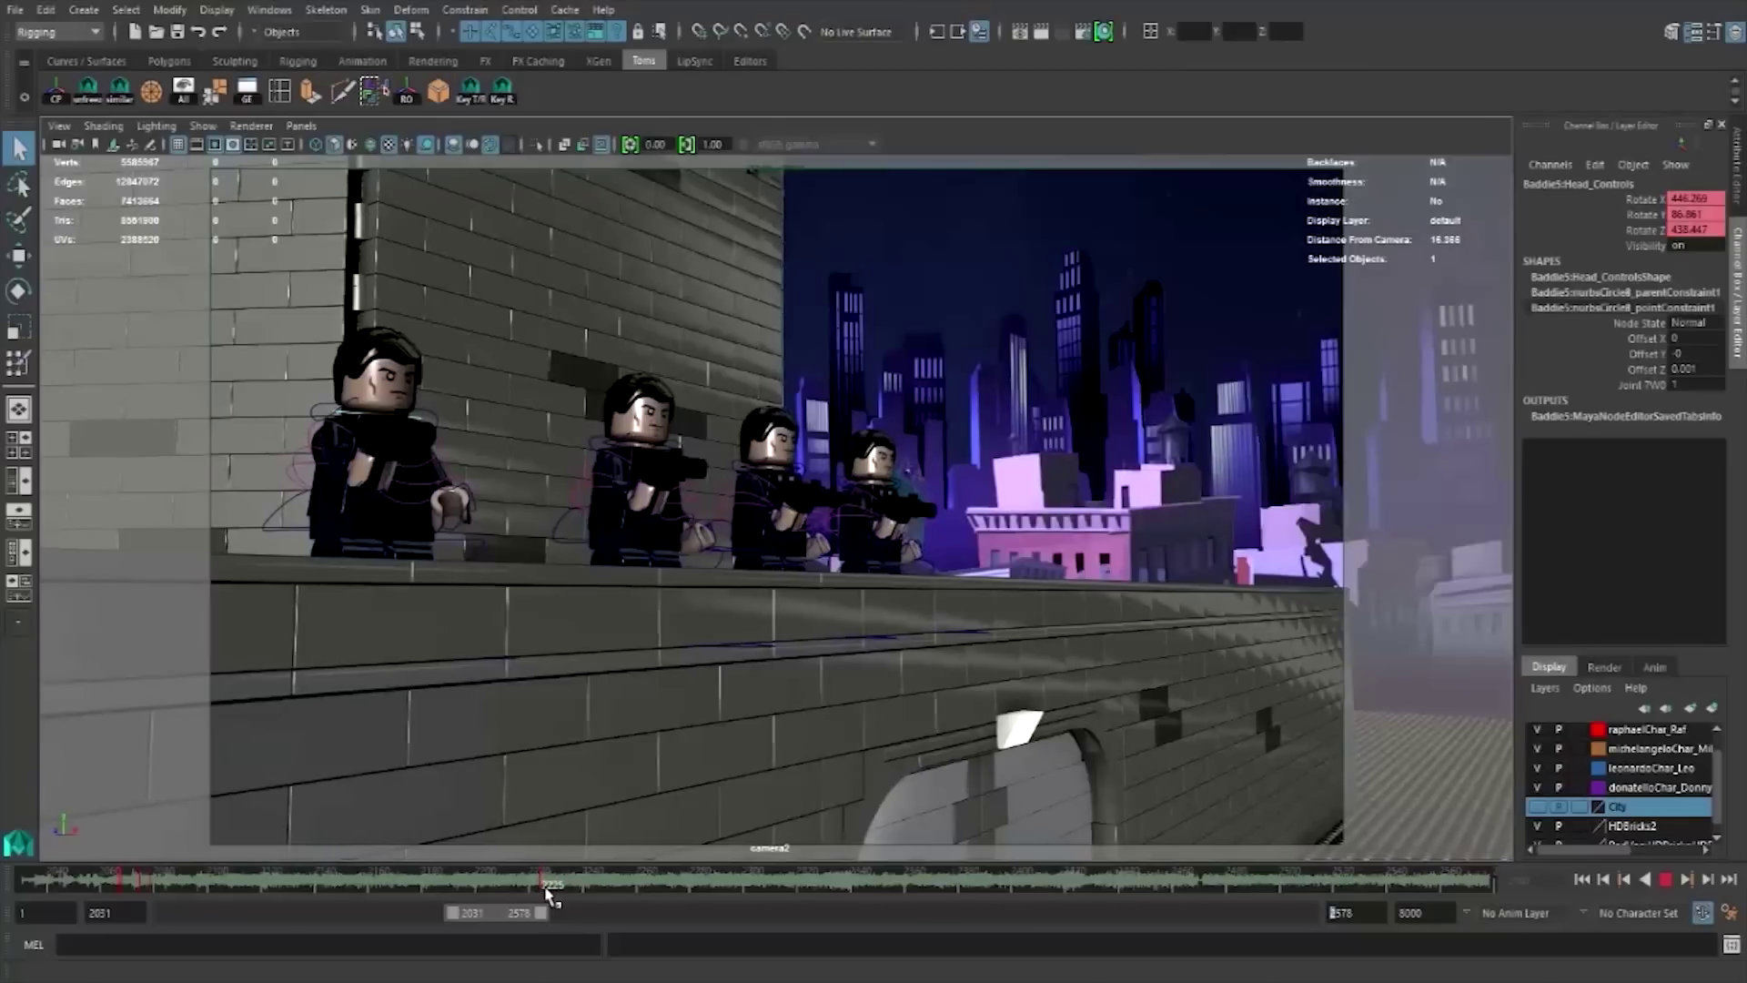
pyautogui.moveTo(549, 896)
pyautogui.mouseDown()
pyautogui.moveTo(583, 895)
pyautogui.moveTo(543, 891)
pyautogui.mouseUp()
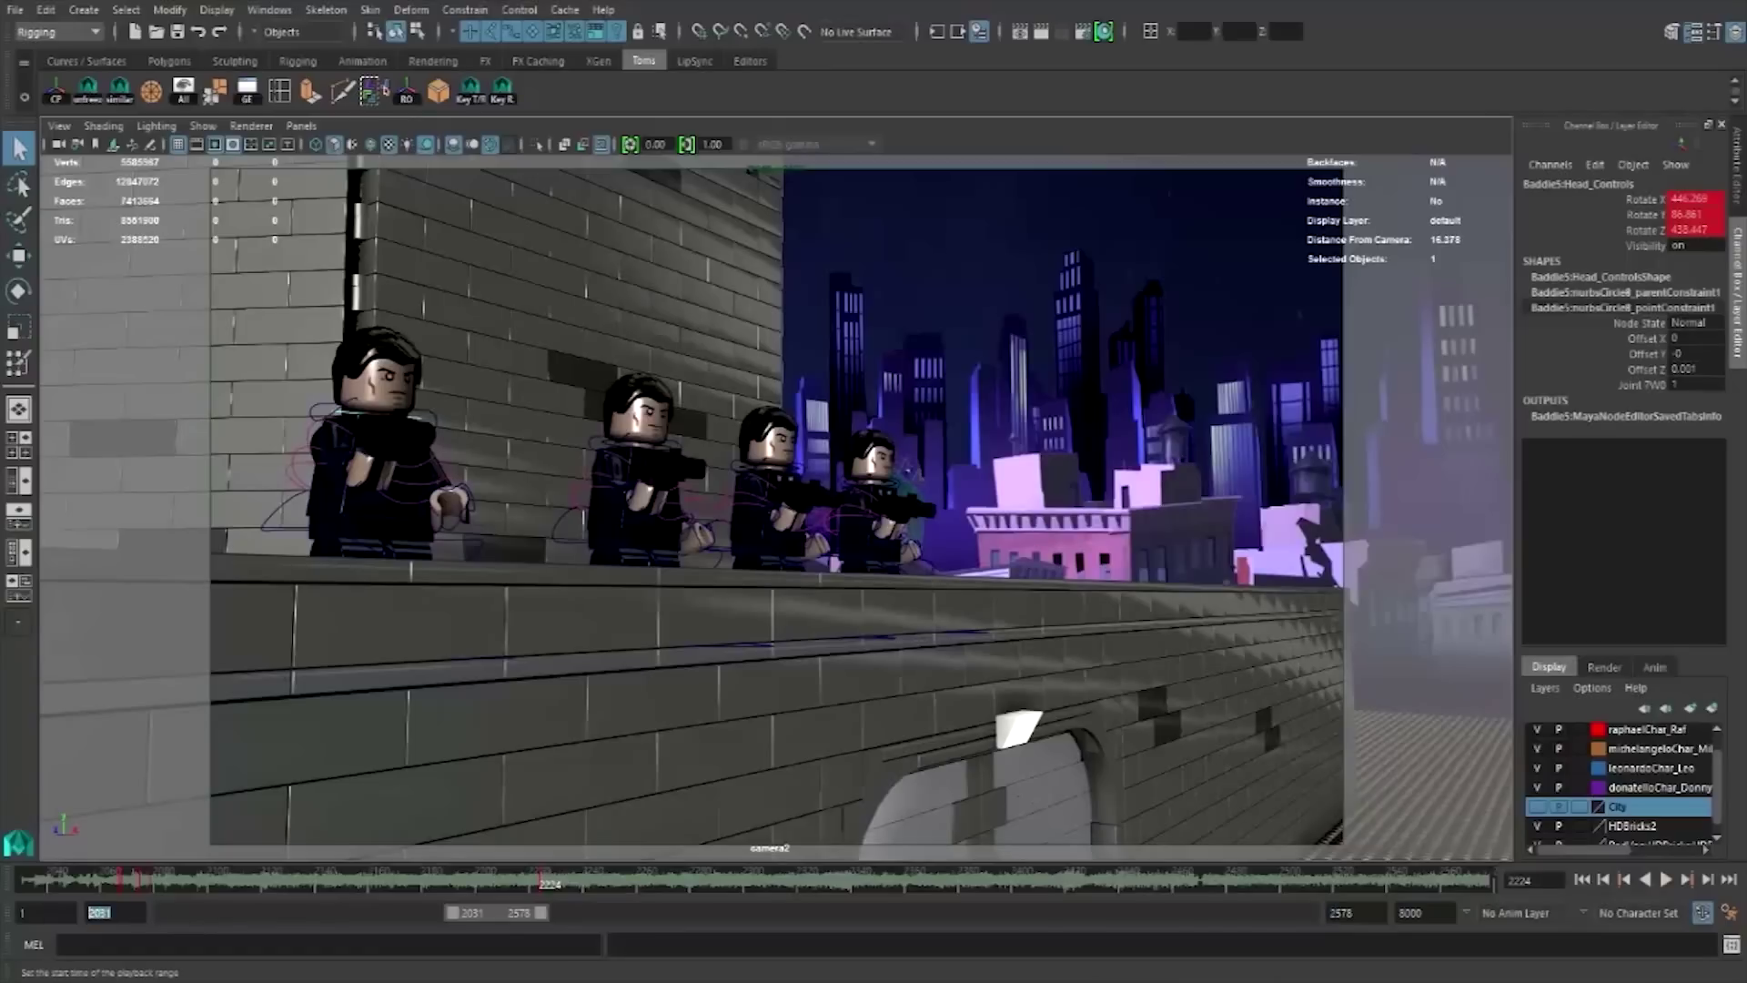
# - Set the playback range to start at frame 2224 and end at 2458
pyautogui.write('2224')
pyautogui.press('Return')
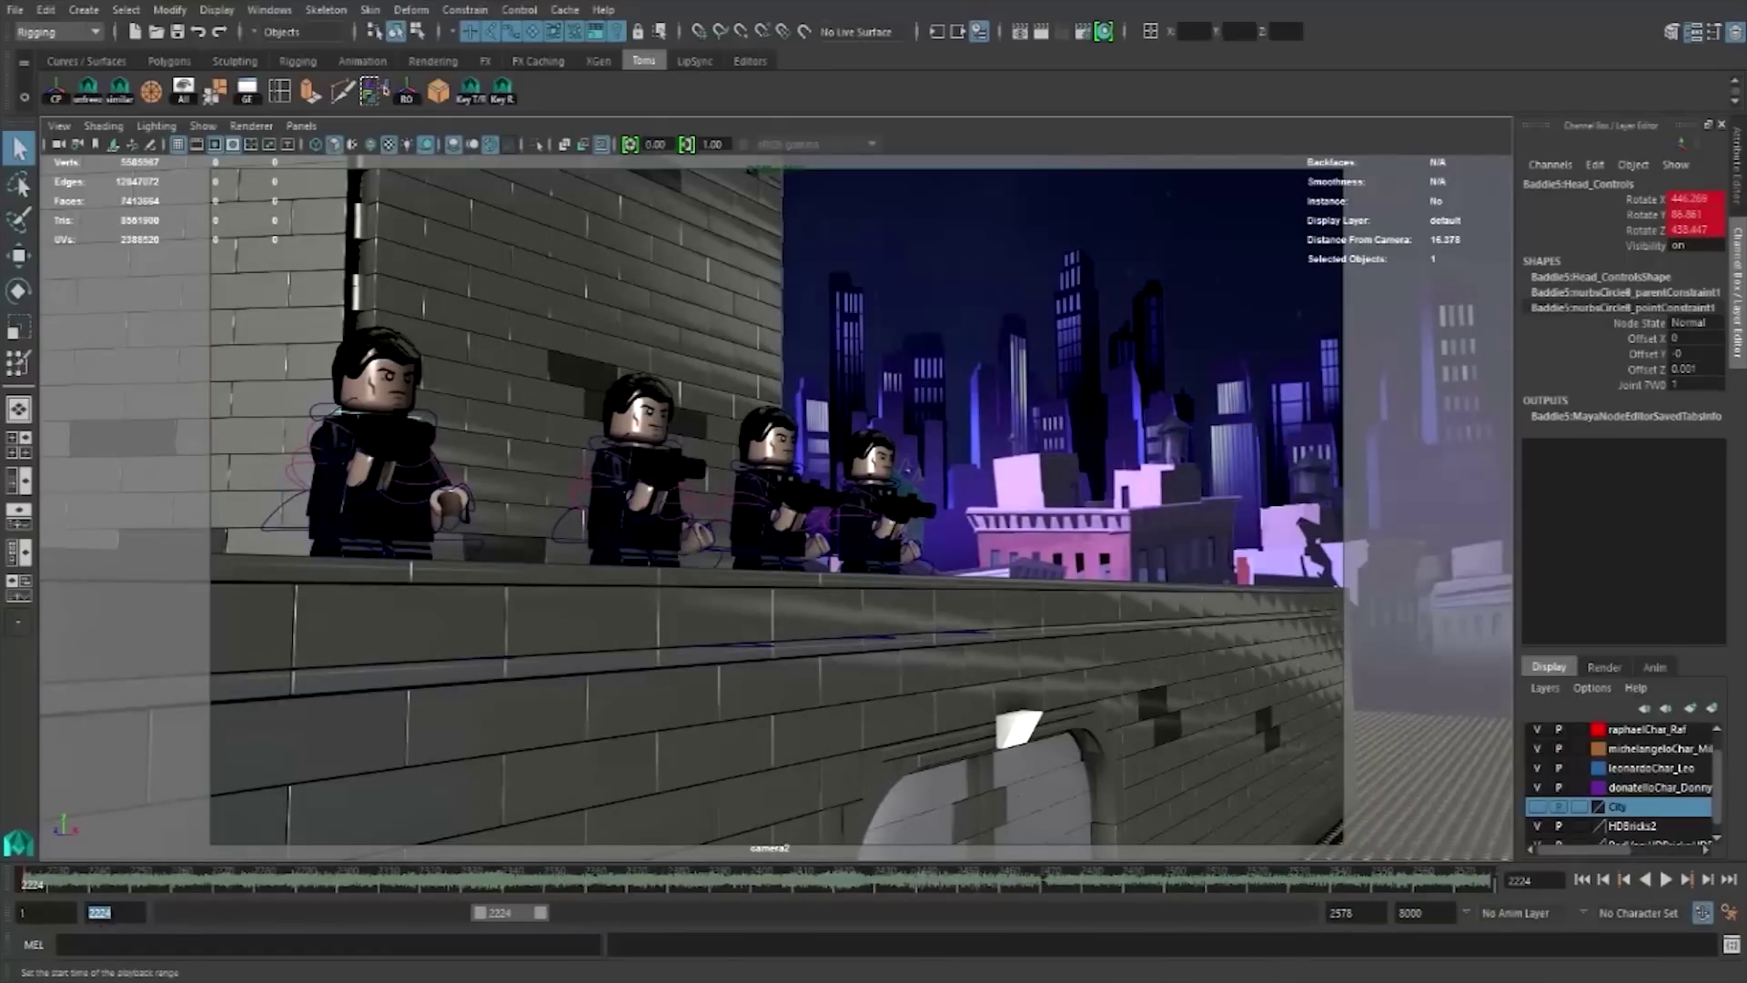
pyautogui.moveTo(544, 915); pyautogui.dragTo(528, 914)
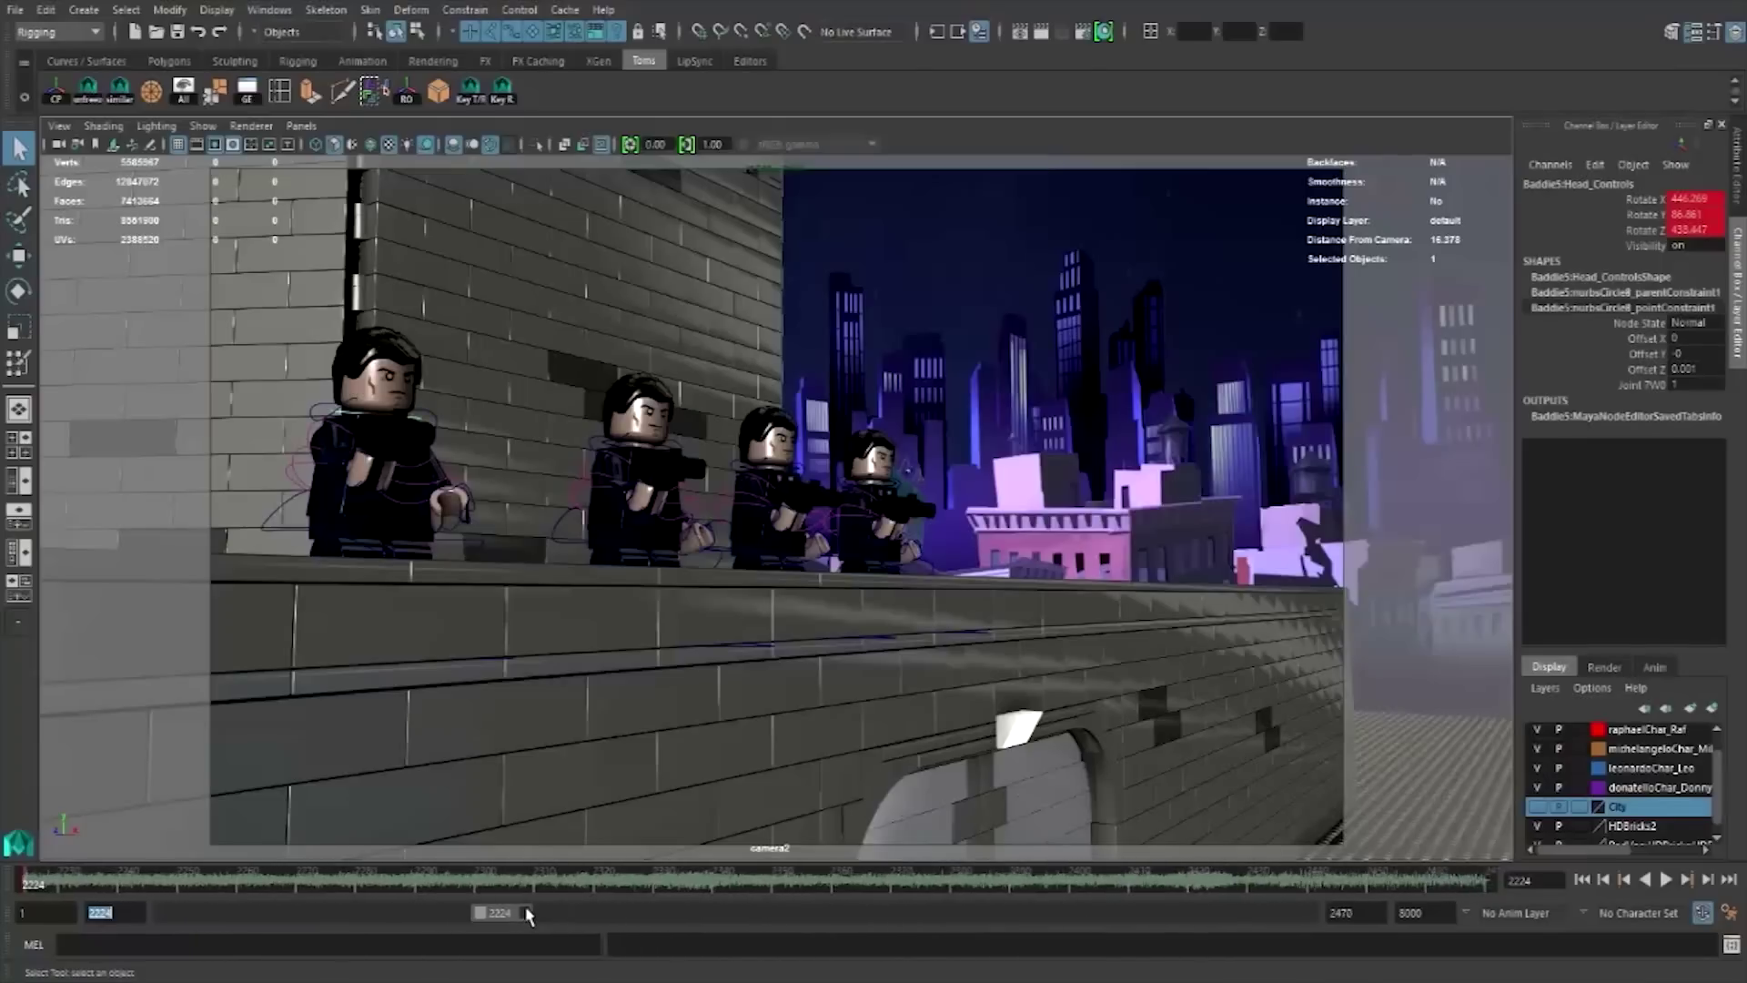
# - Select the front henchman's gun and maximize a high perspective view down the street
pyautogui.click(420, 440)
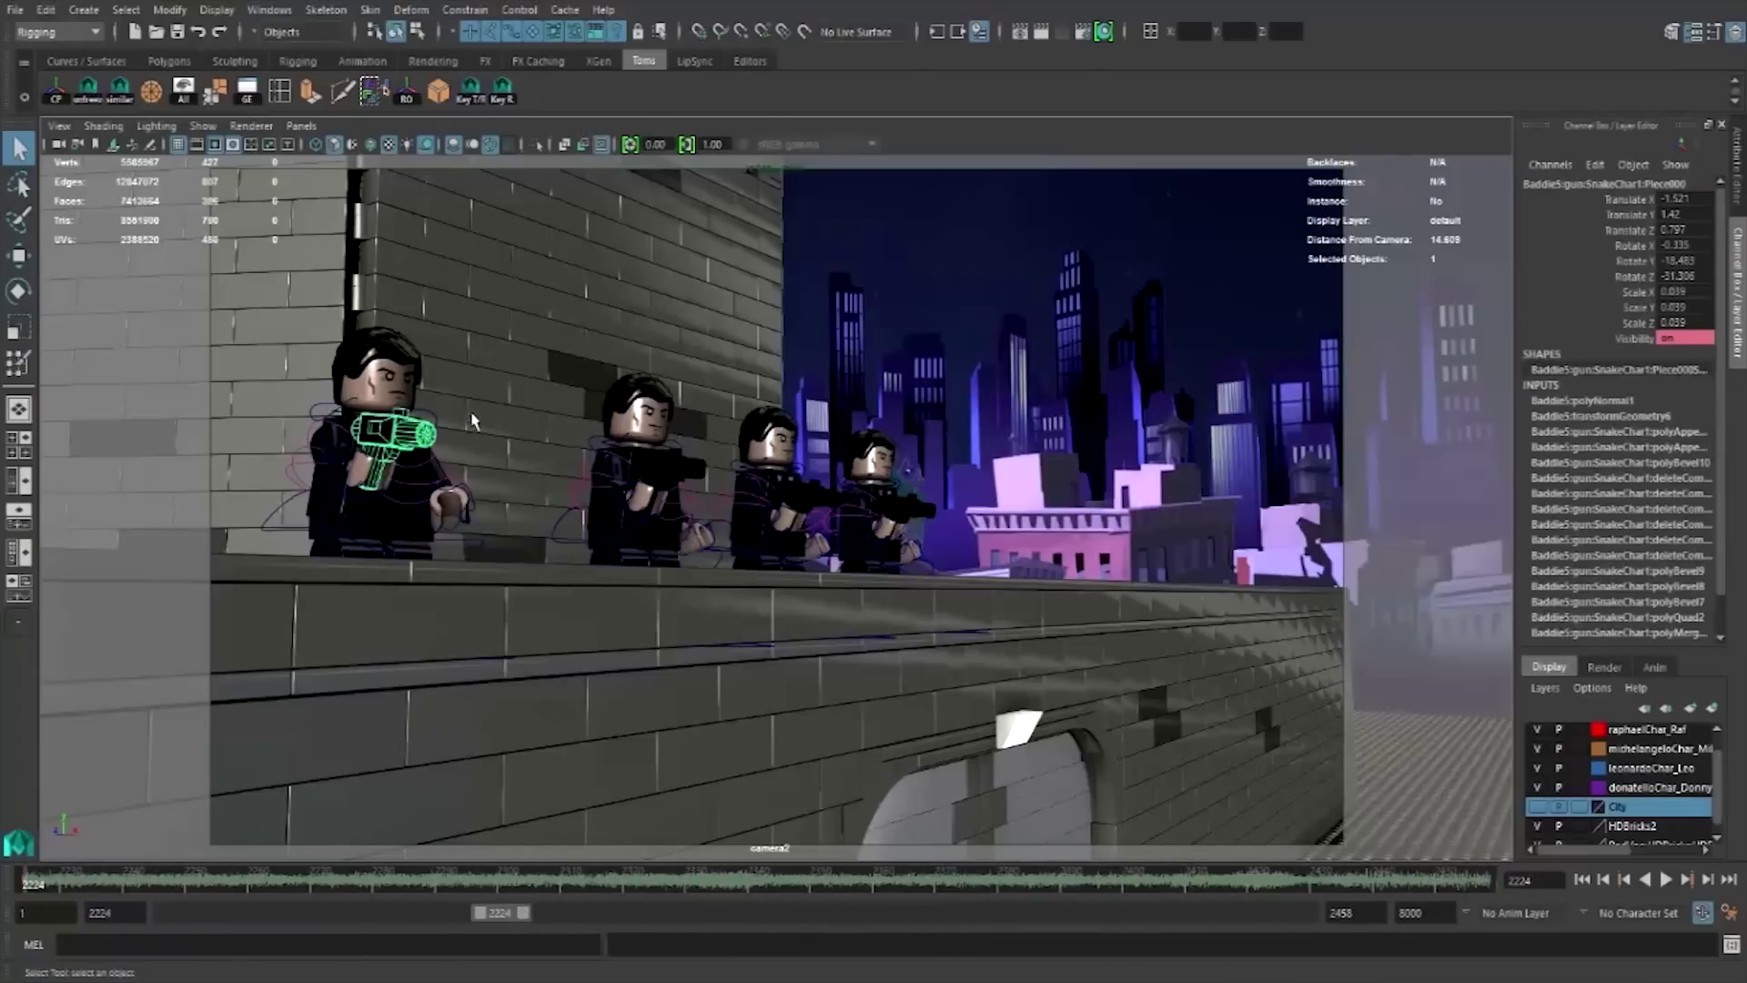
pyautogui.press('space')
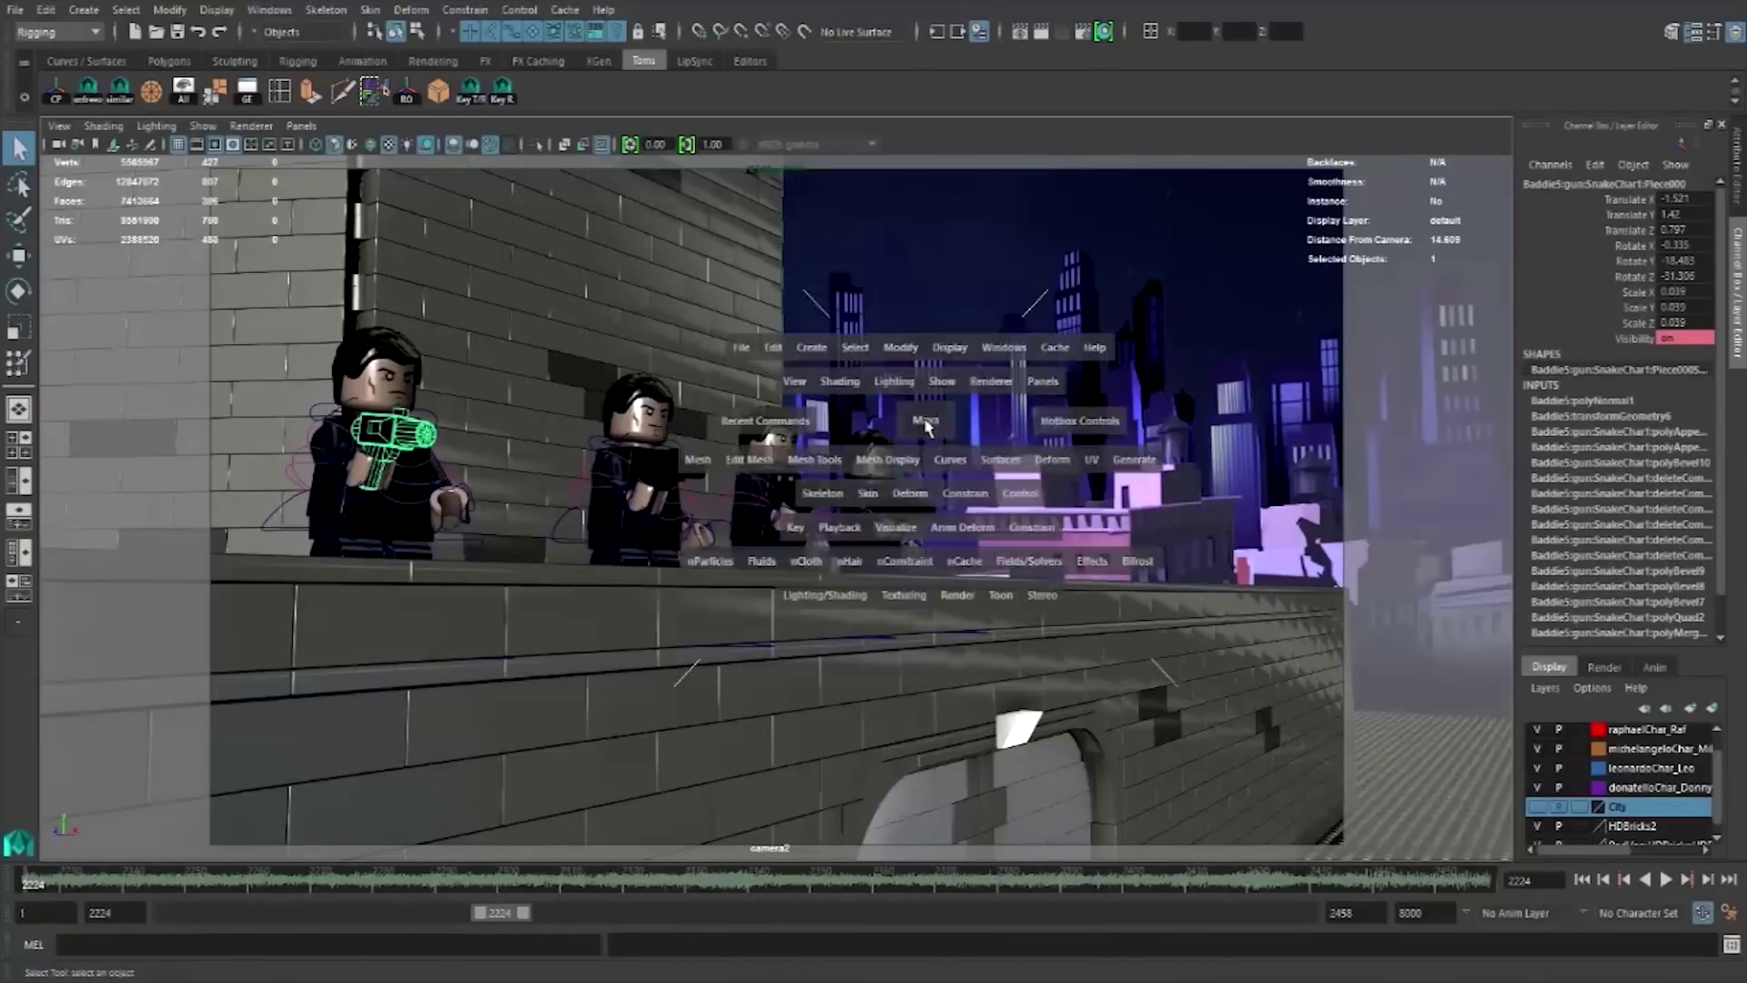
pyautogui.press('space')
pyautogui.moveTo(1117, 622)
pyautogui.keyDown('alt'); pyautogui.mouseDown()
pyautogui.moveTo(952, 422)
pyautogui.moveTo(612, 511)
pyautogui.moveTo(544, 510)
pyautogui.moveTo(226, 292)
pyautogui.mouseUp(); pyautogui.keyUp('alt')
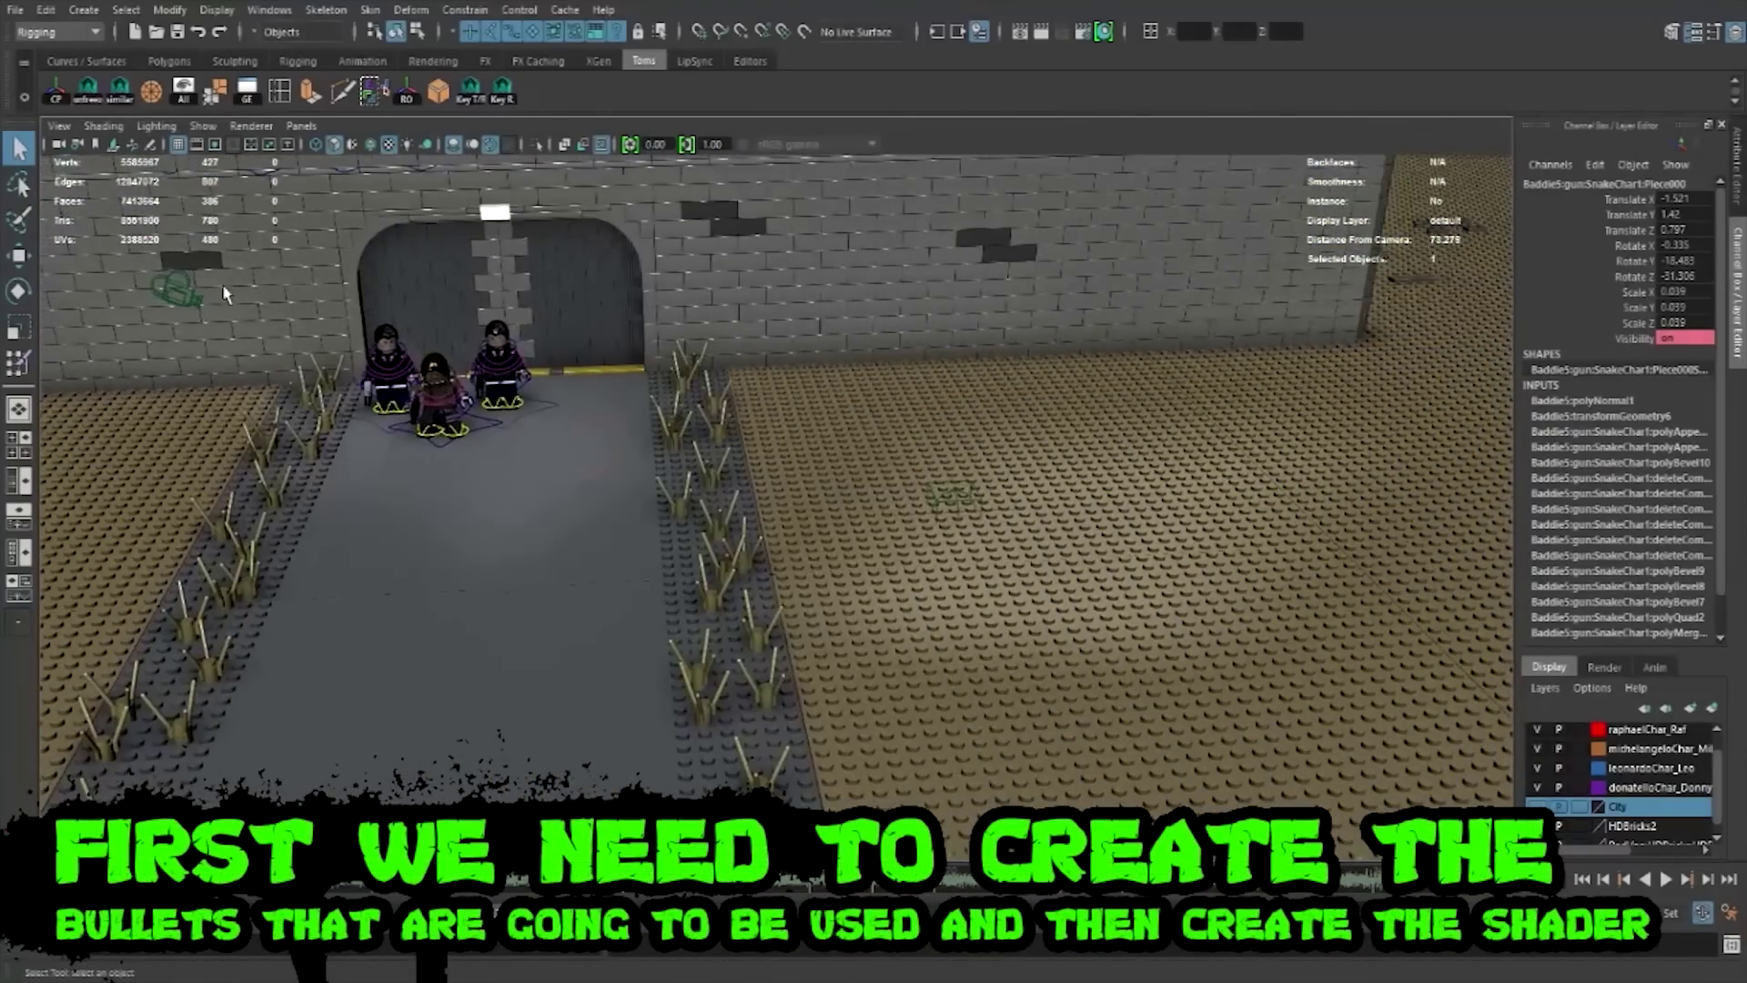
# - Create a polygon cylinder and move it up beside the henchmen's guns
pyautogui.click(193, 62)
pyautogui.click(121, 92)
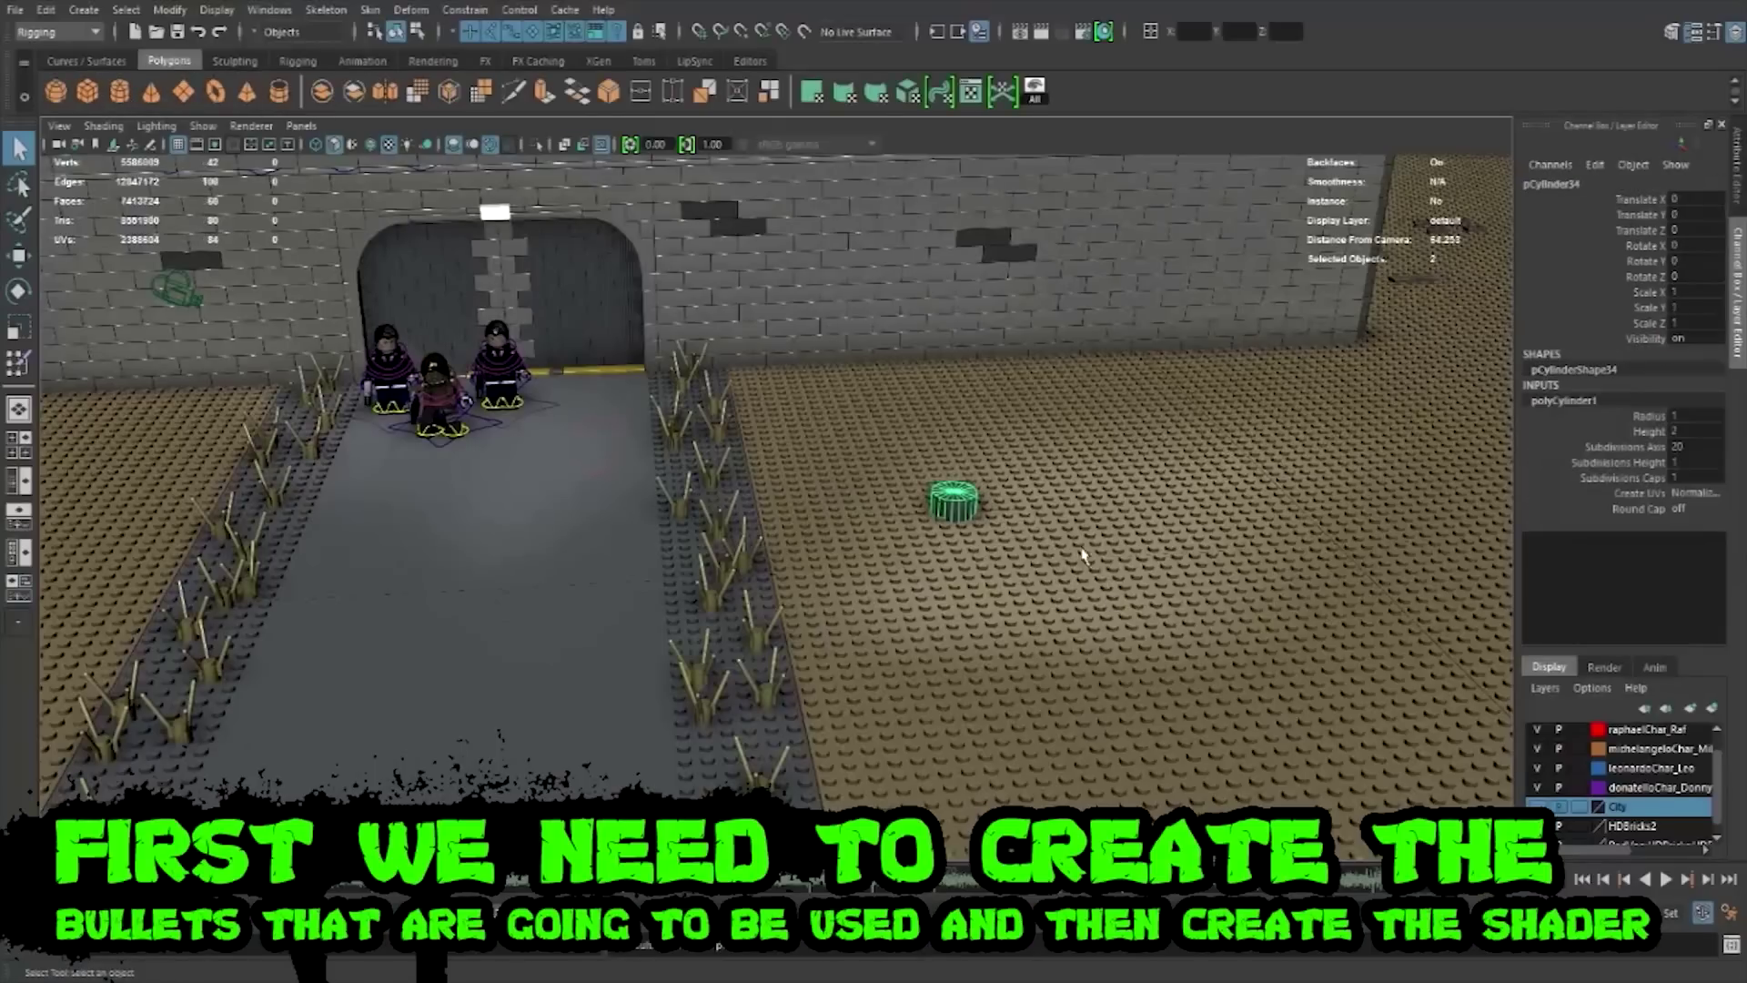
pyautogui.press('w')
pyautogui.moveTo(916, 516)
pyautogui.mouseDown()
pyautogui.moveTo(344, 446)
pyautogui.moveTo(309, 273)
pyautogui.moveTo(818, 583)
pyautogui.mouseUp()
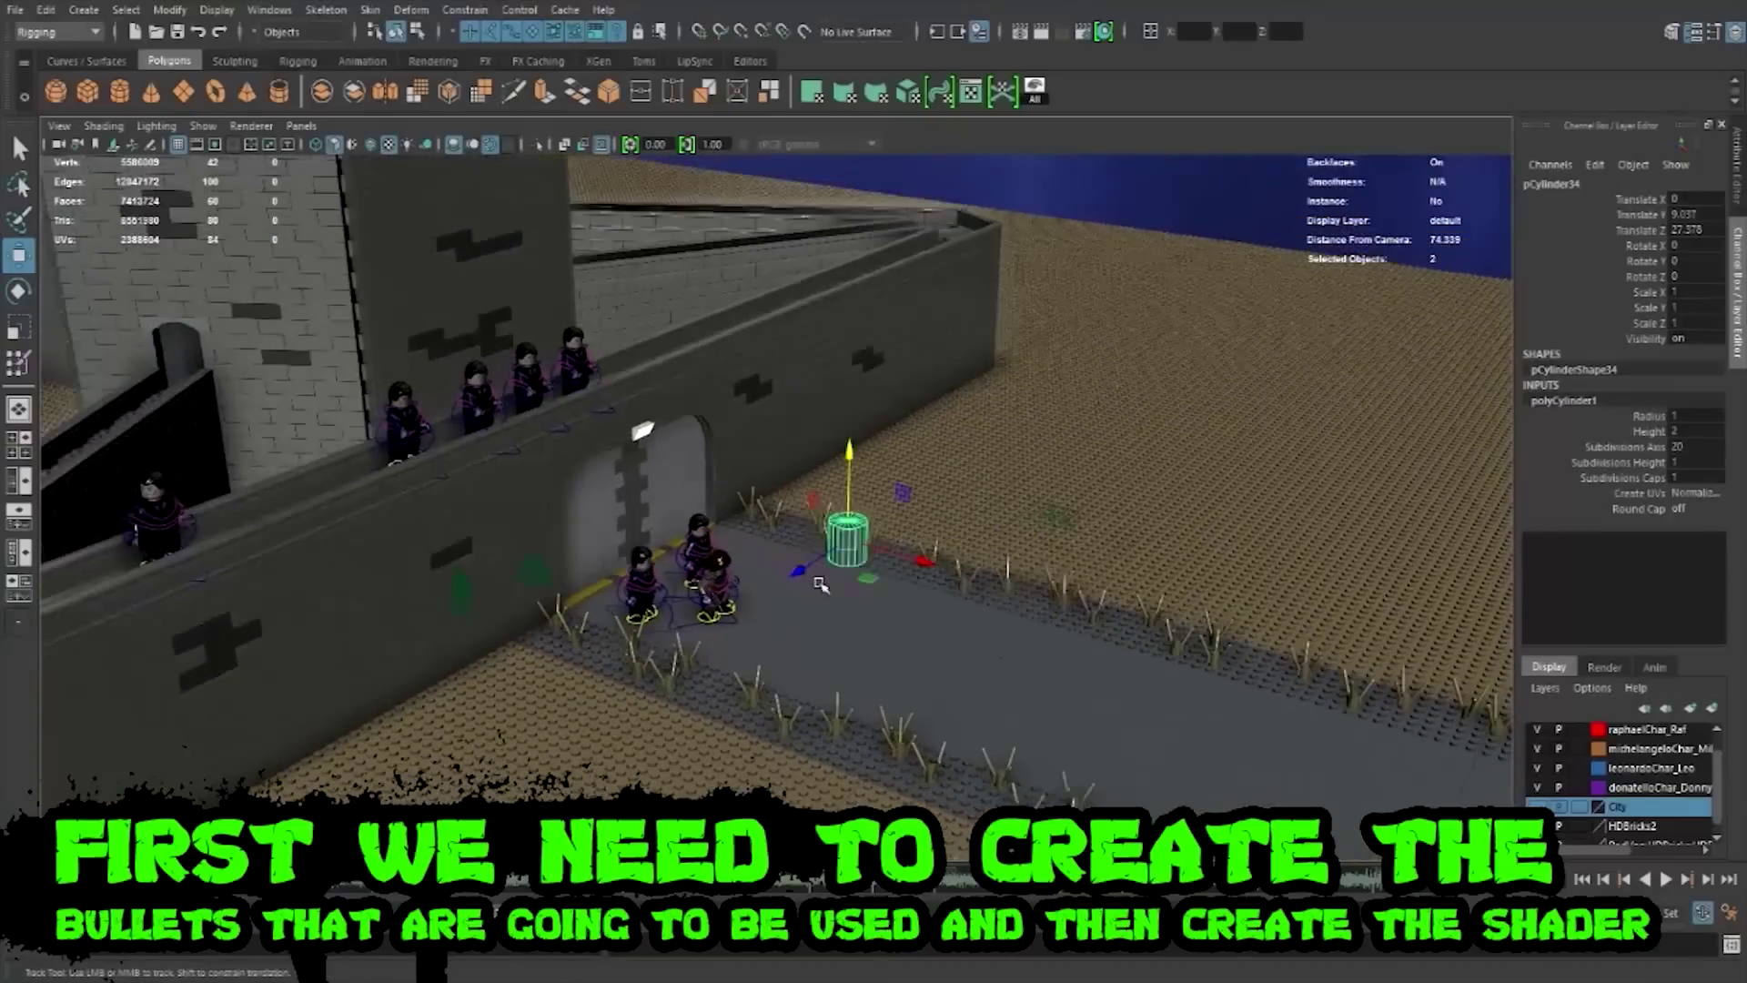
pyautogui.moveTo(919, 553); pyautogui.dragTo(642, 462)
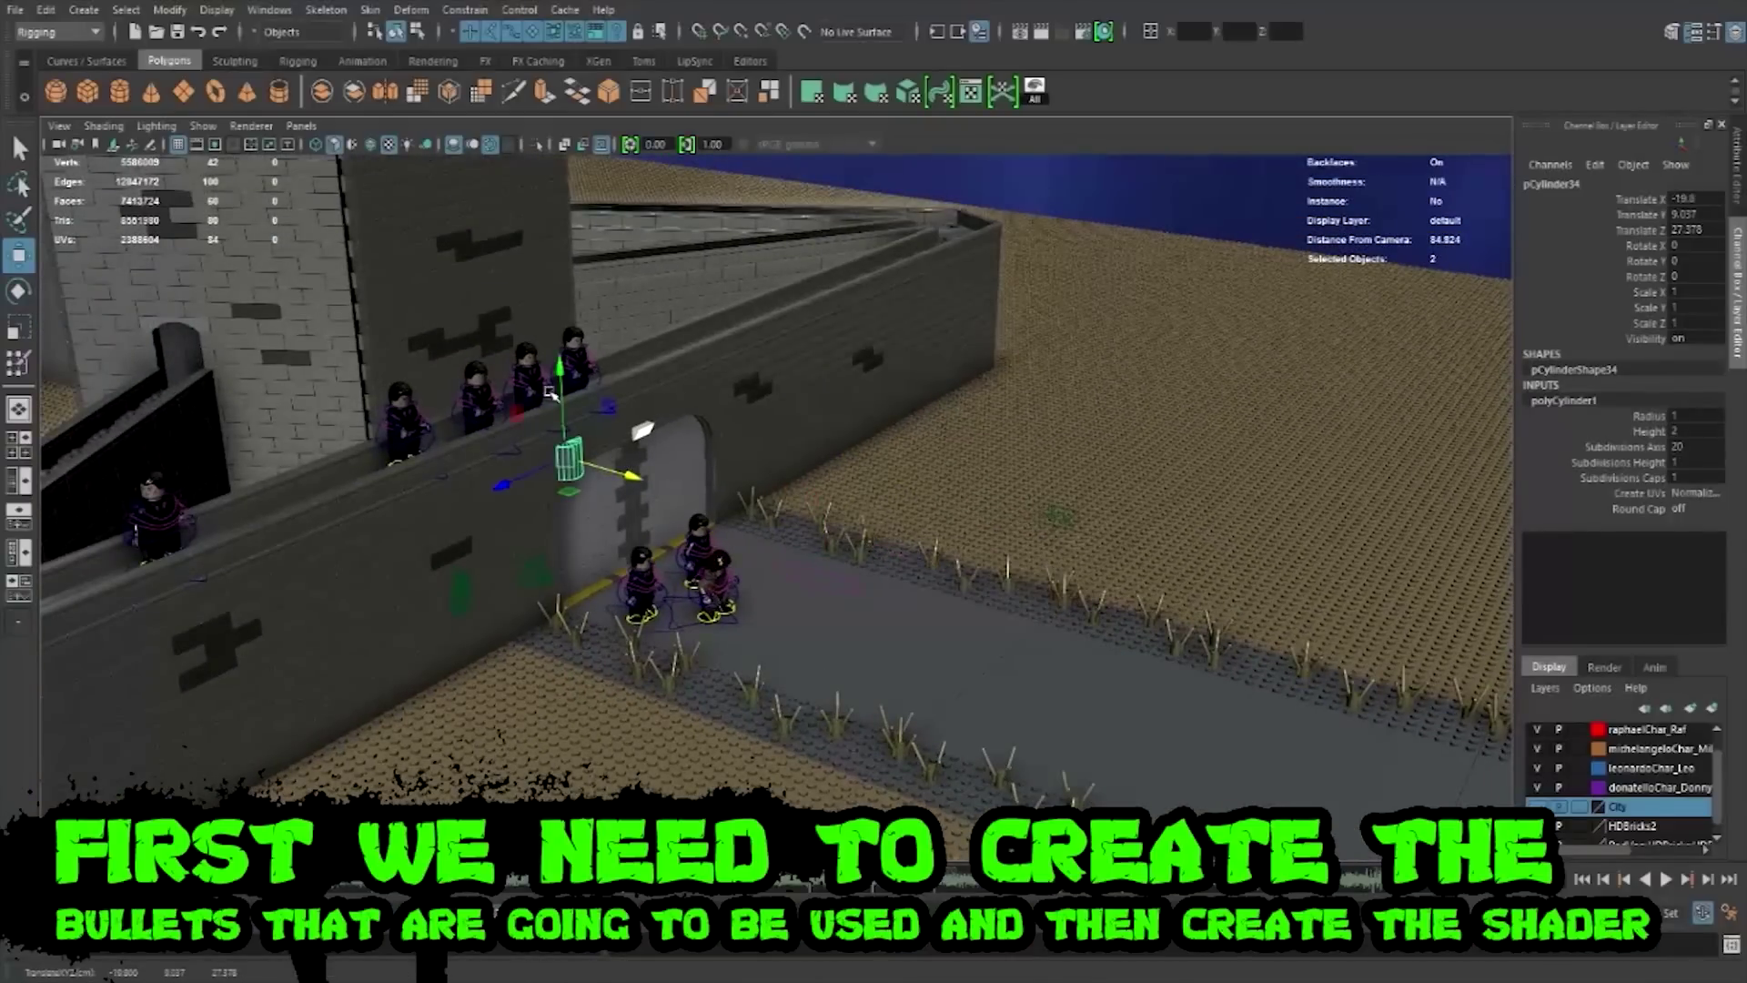
pyautogui.moveTo(550, 391); pyautogui.dragTo(549, 305)
pyautogui.moveTo(509, 393)
pyautogui.mouseDown()
pyautogui.moveTo(488, 410)
pyautogui.moveTo(619, 507)
pyautogui.mouseUp()
# - Shrink the cylinder to about 0.144 and slide it toward the gun muzzle
pyautogui.press('f')
pyautogui.press('e')
pyautogui.press('r')
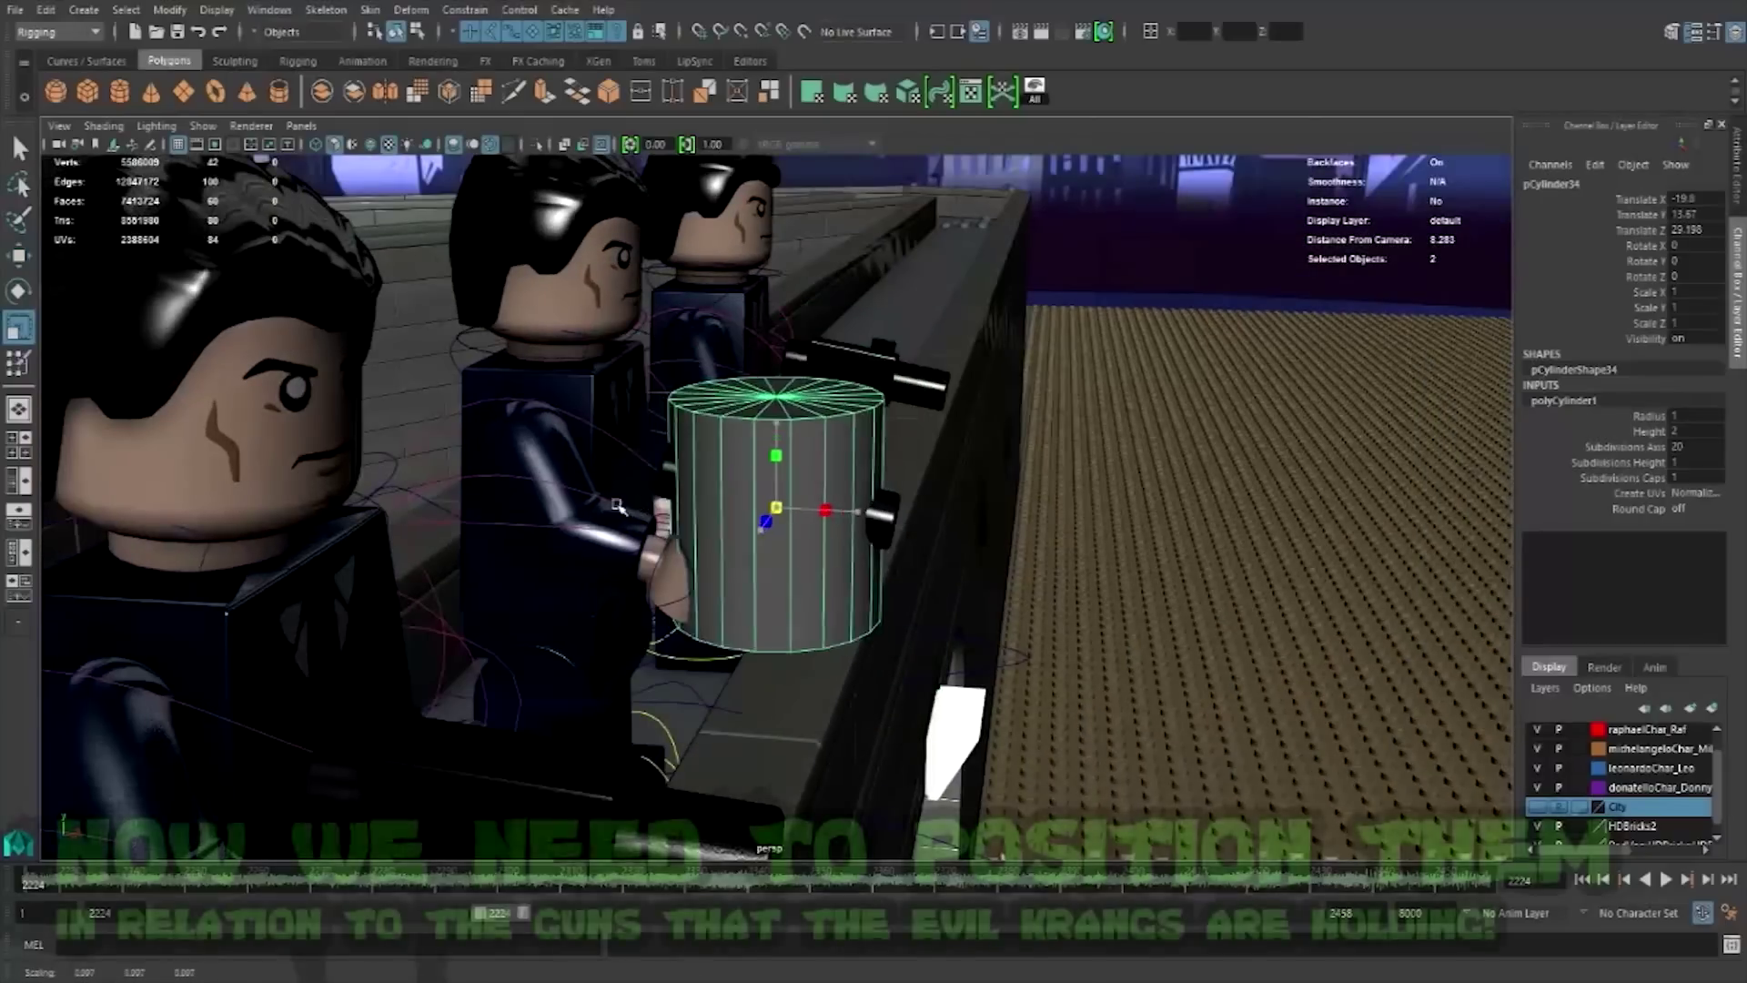
pyautogui.moveTo(776, 507); pyautogui.dragTo(637, 507)
pyautogui.press('w')
pyautogui.moveTo(869, 521)
pyautogui.mouseDown()
pyautogui.moveTo(1055, 551)
pyautogui.moveTo(751, 597)
pyautogui.moveTo(1020, 549)
pyautogui.moveTo(978, 578)
pyautogui.moveTo(985, 512)
pyautogui.moveTo(789, 593)
pyautogui.moveTo(783, 573)
pyautogui.moveTo(952, 598)
pyautogui.mouseUp()
# - Settle the cylinder's scale at 0.14 and tilt it about 79° on Z along the barrel
pyautogui.press('r')
pyautogui.press('e')
pyautogui.press('e')
pyautogui.scroll(3, 985, 546)
pyautogui.press('w')
pyautogui.press('e')
pyautogui.press('w')
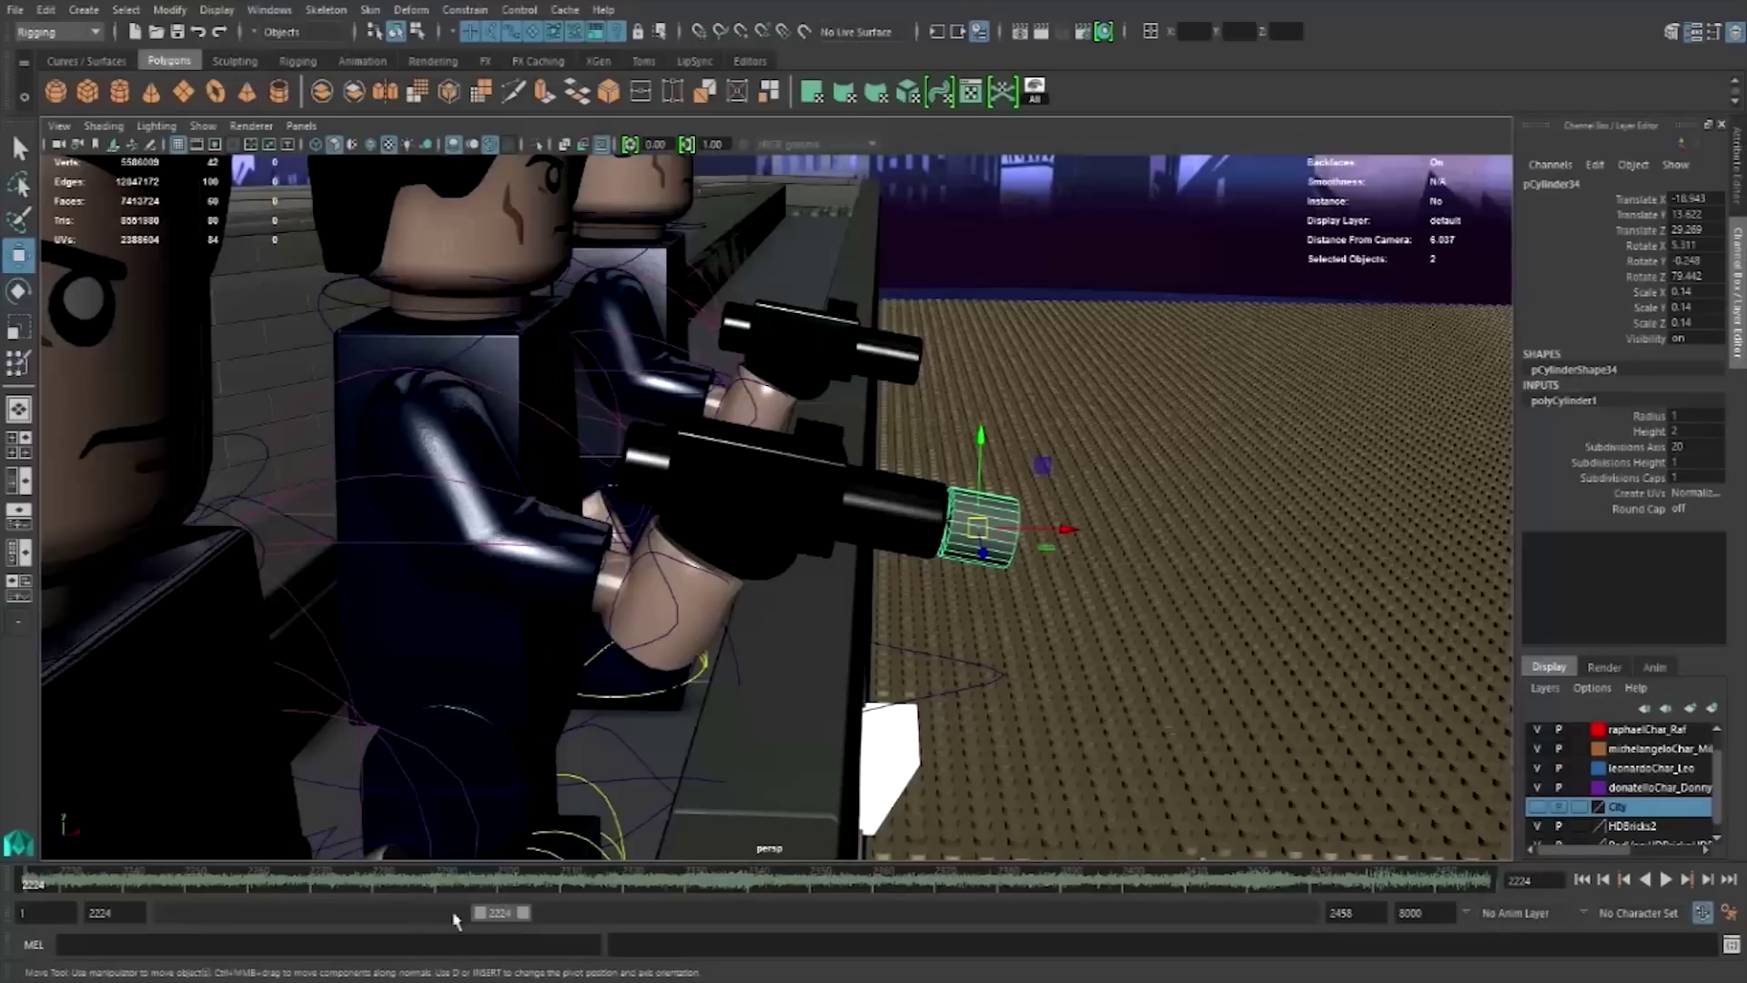
# - Check the bullet in the camera2 shot by playing and stopping at frame 2224
pyautogui.press('space')
pyautogui.press('space')
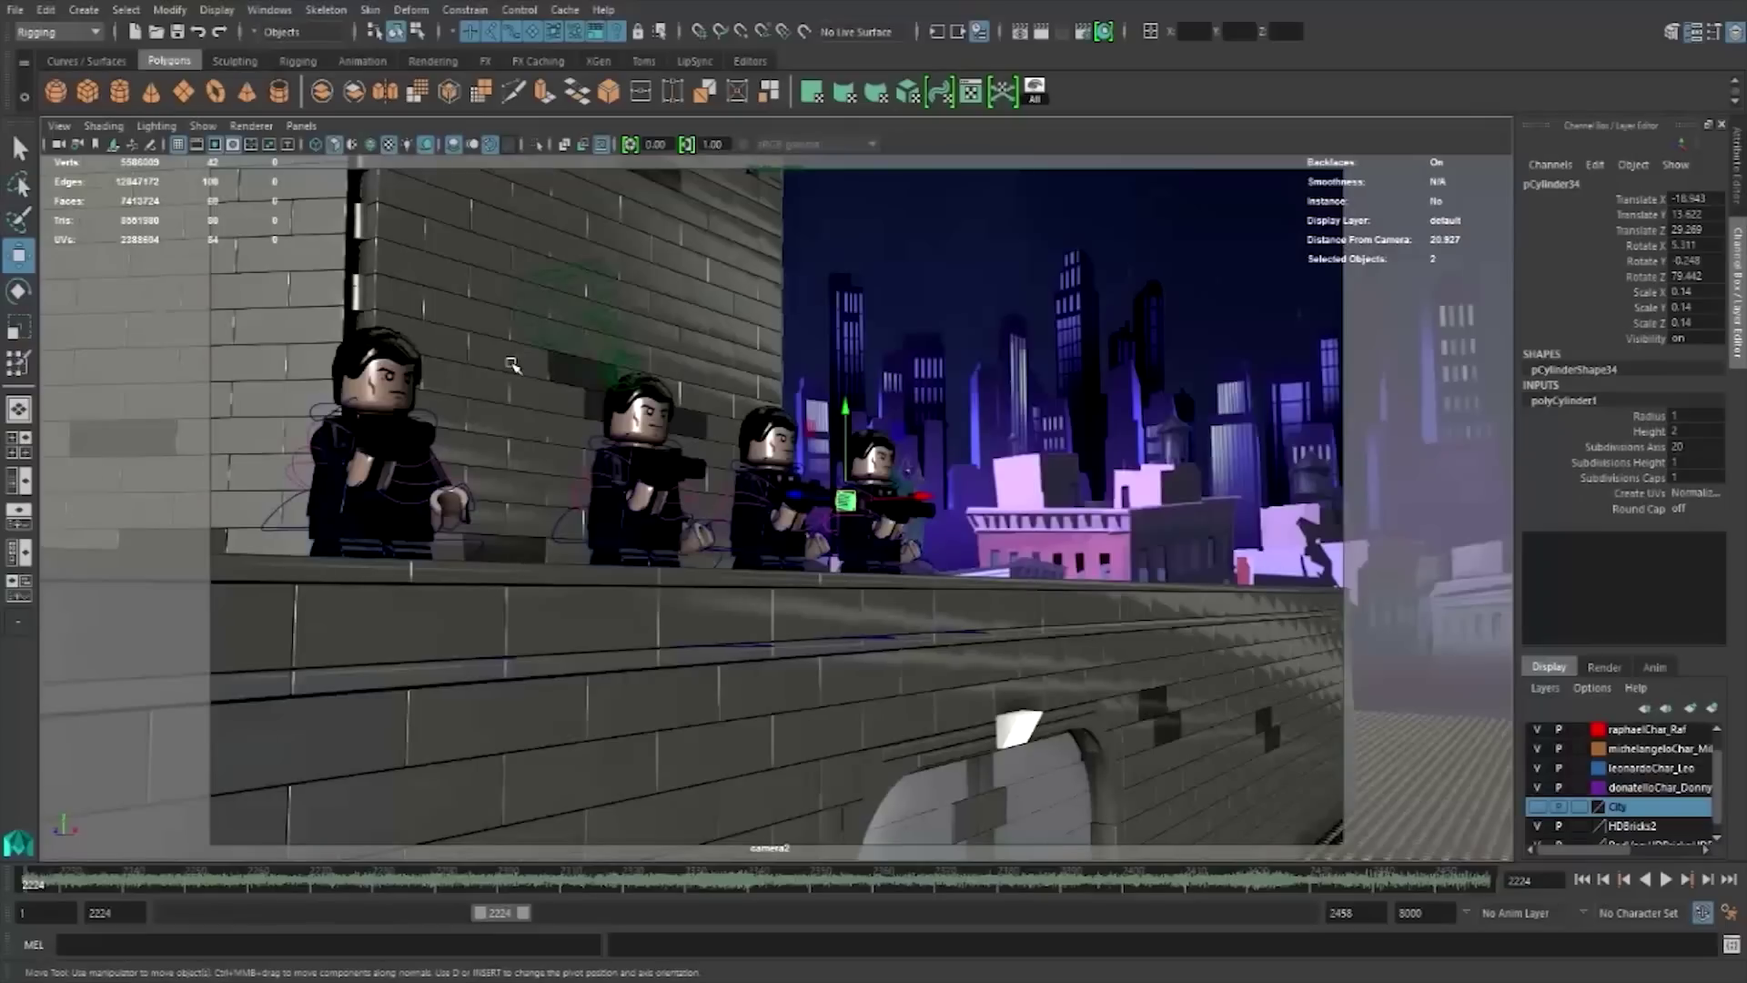
pyautogui.moveTo(501, 917); pyautogui.dragTo(496, 917)
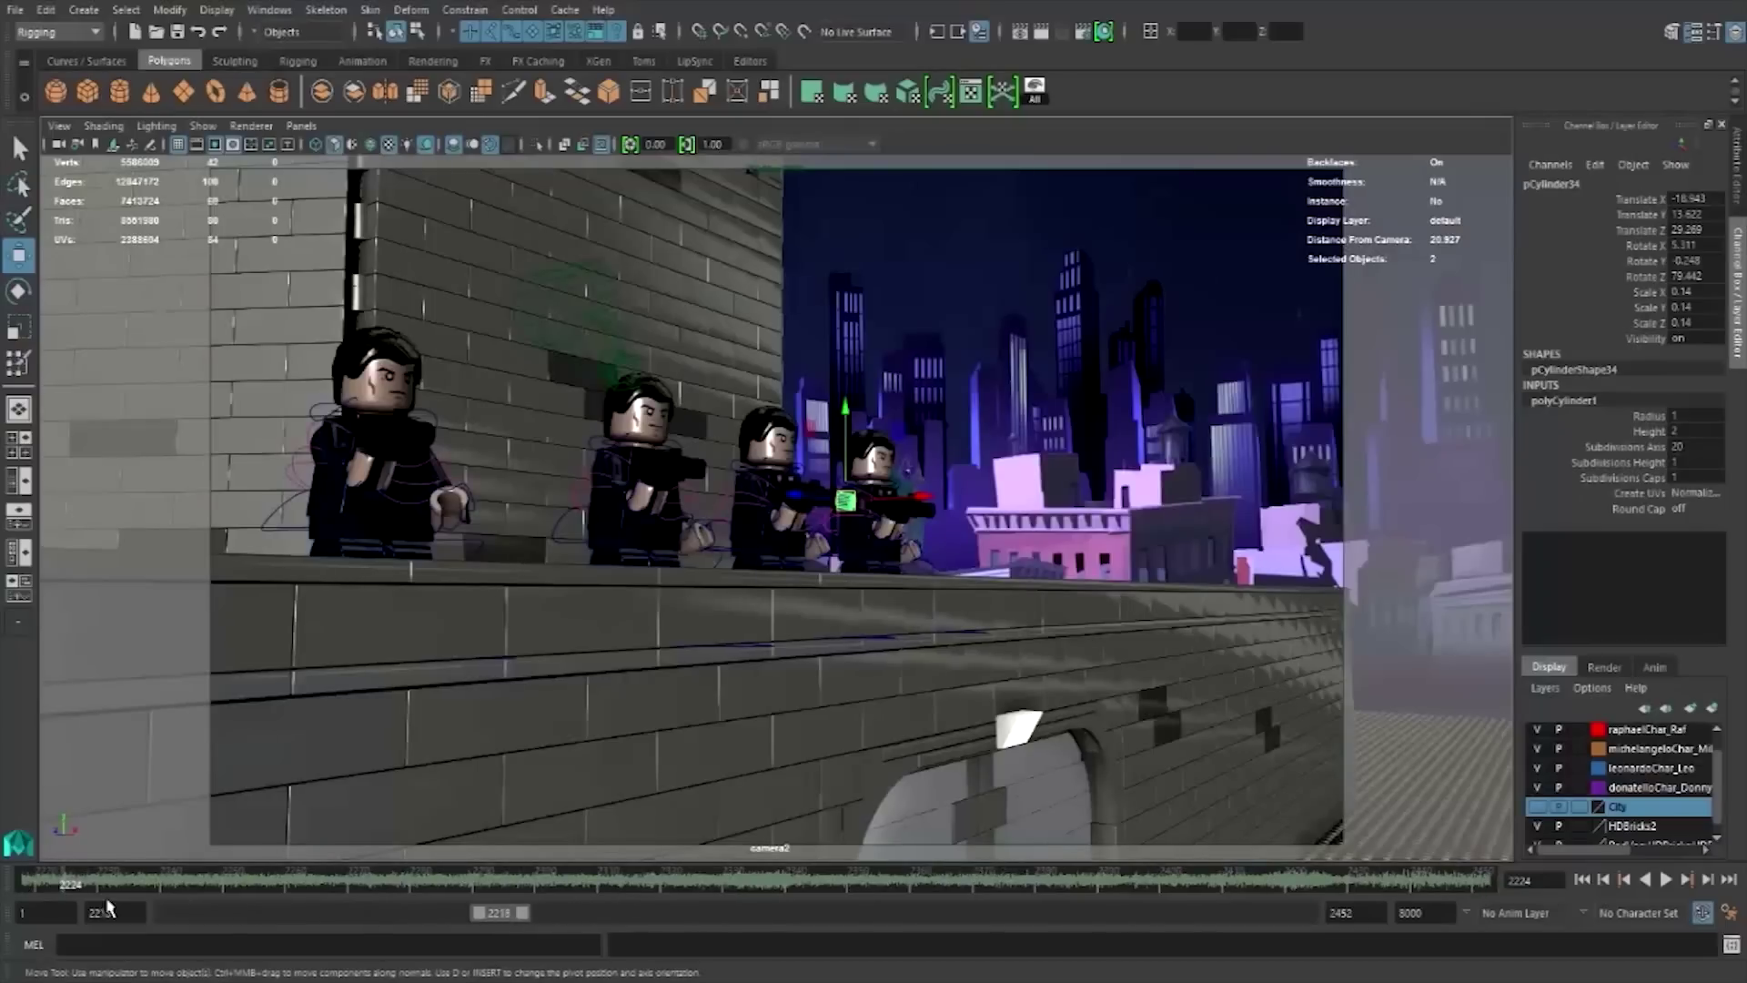
pyautogui.hotkey('alt', 'v')
pyautogui.click(64, 883)
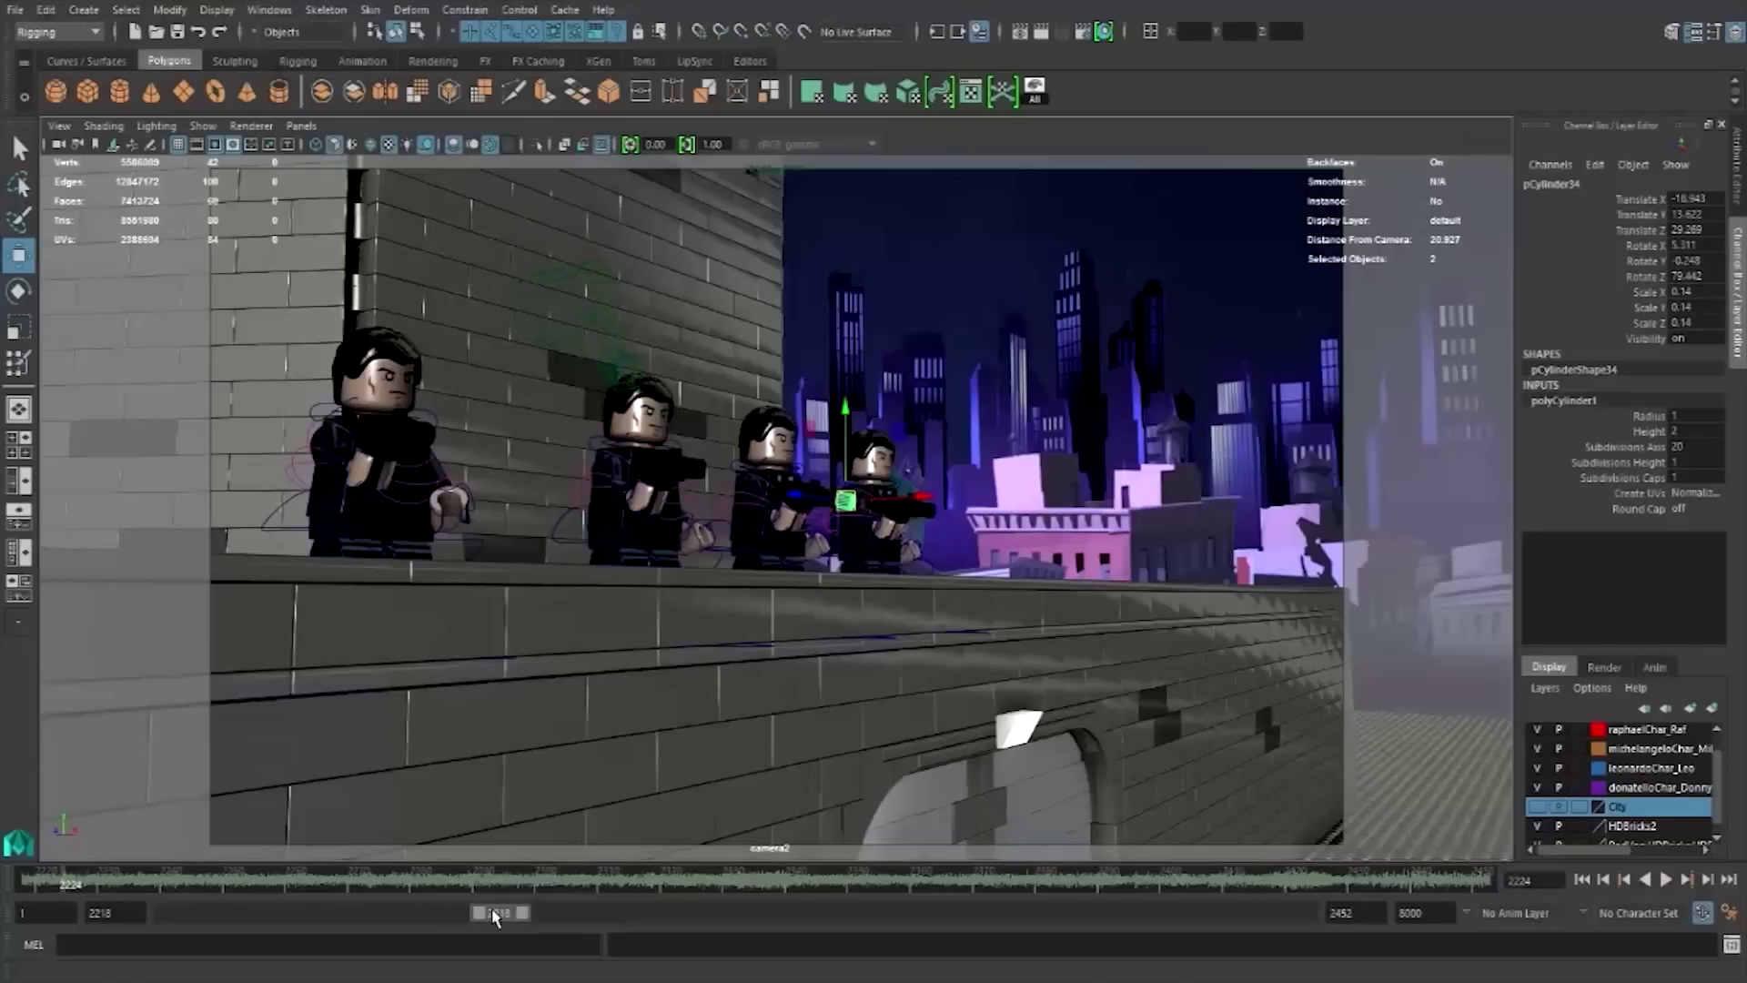
# - Set the range start back to 2224, clear the selection and show four views
pyautogui.moveTo(510, 917); pyautogui.dragTo(509, 911)
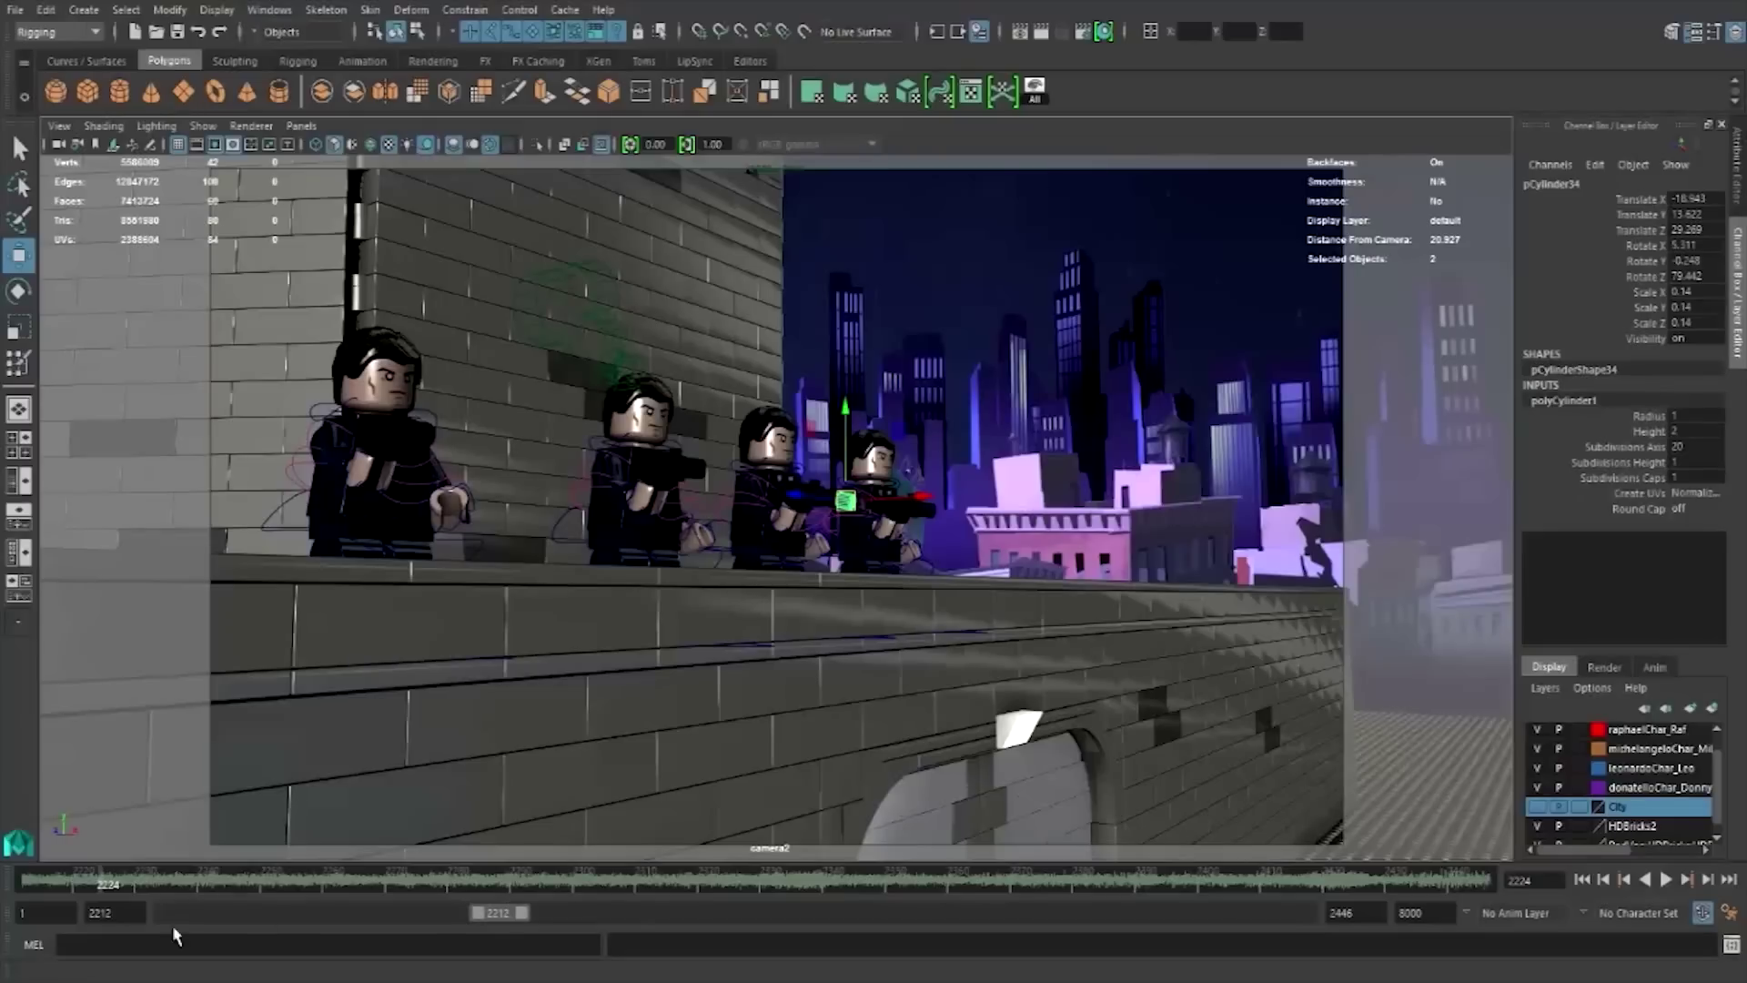
pyautogui.write('24')
pyautogui.press('Return')
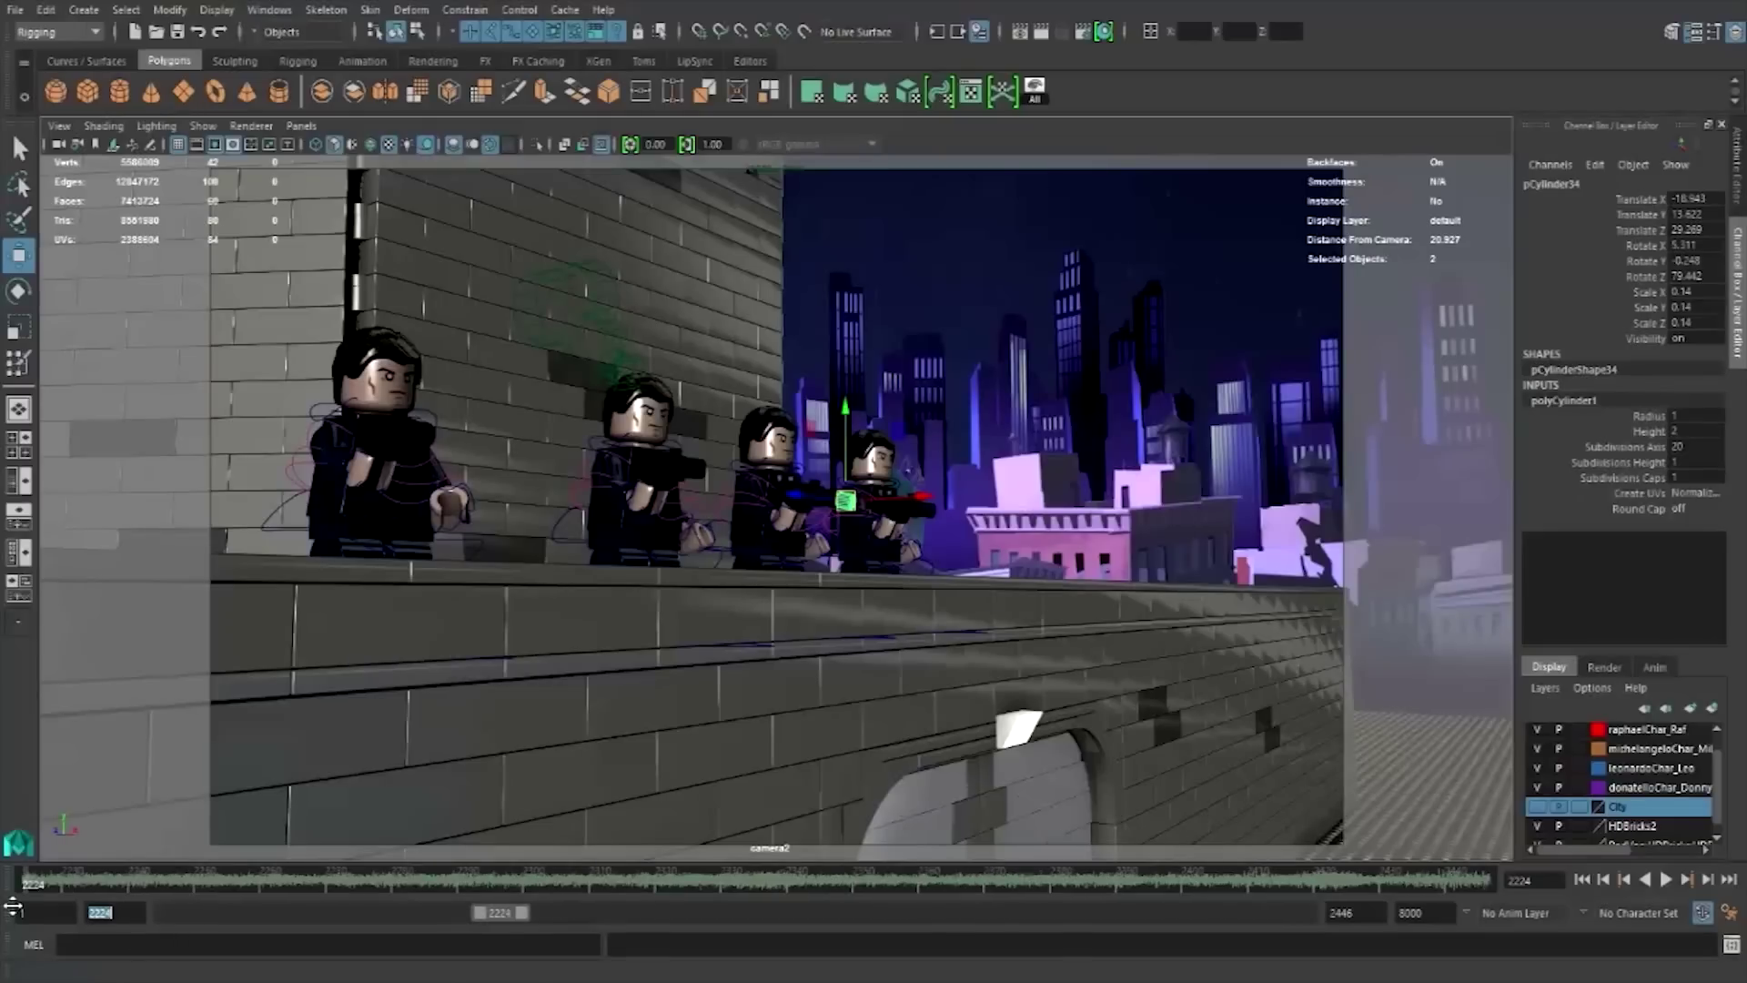
pyautogui.click(878, 364)
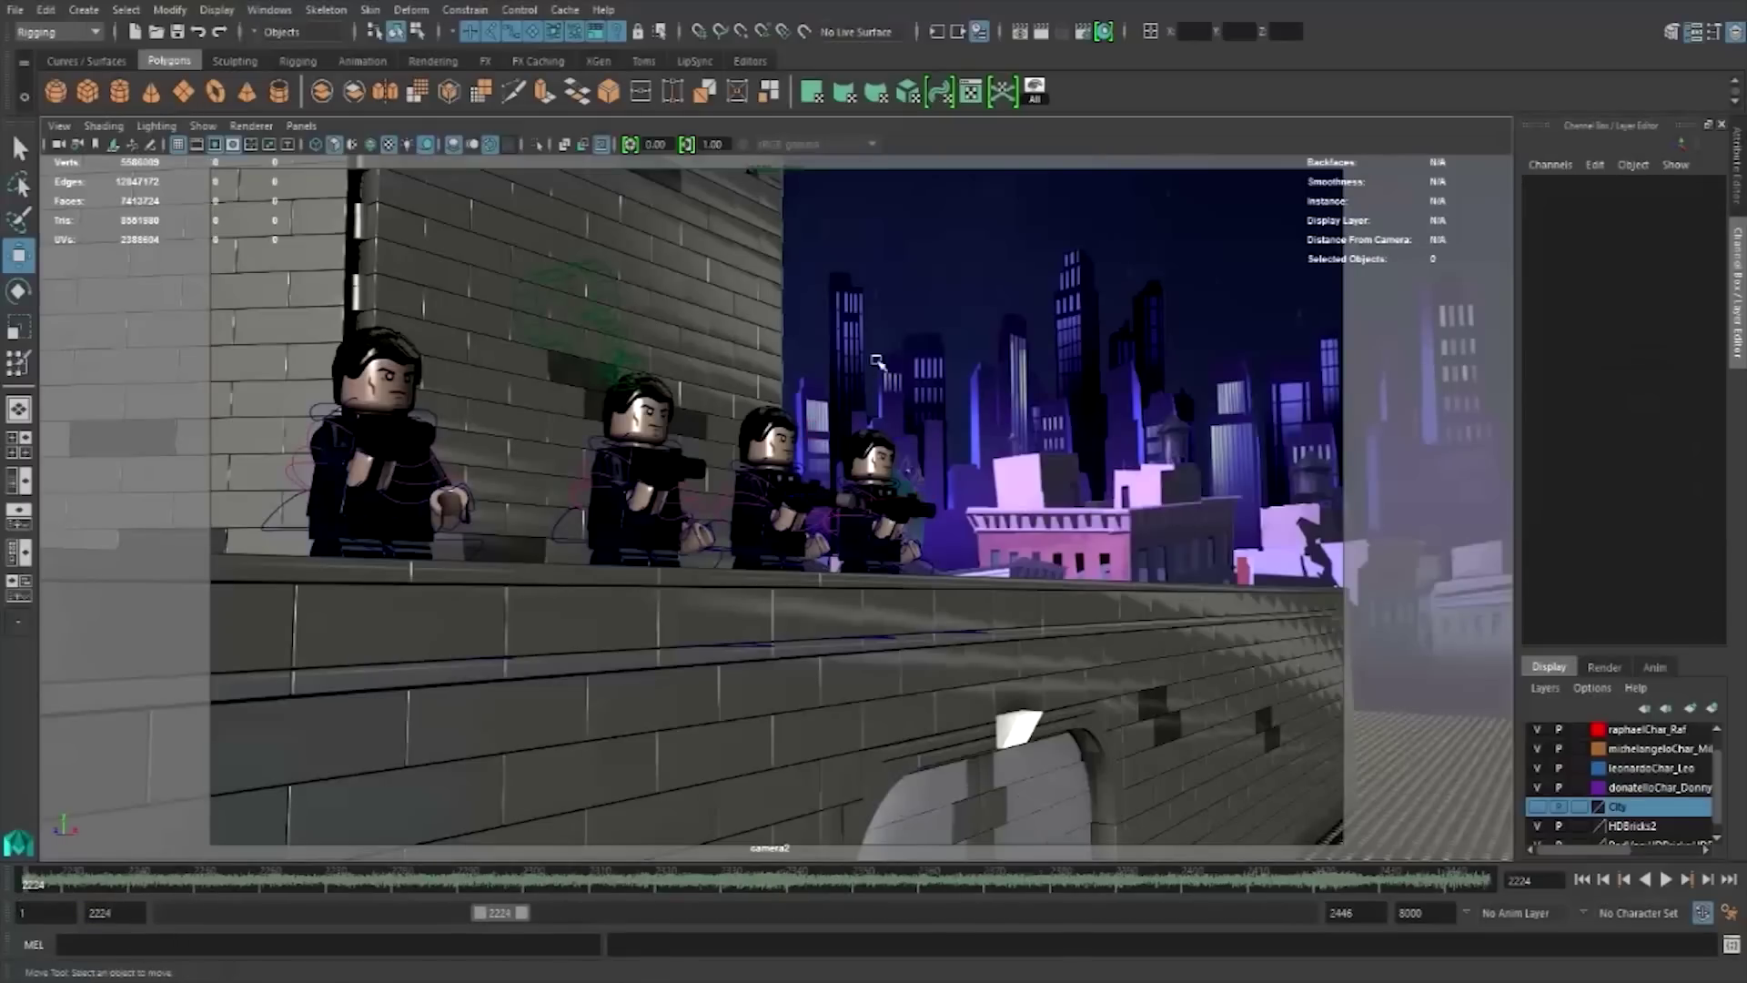
pyautogui.press('space')
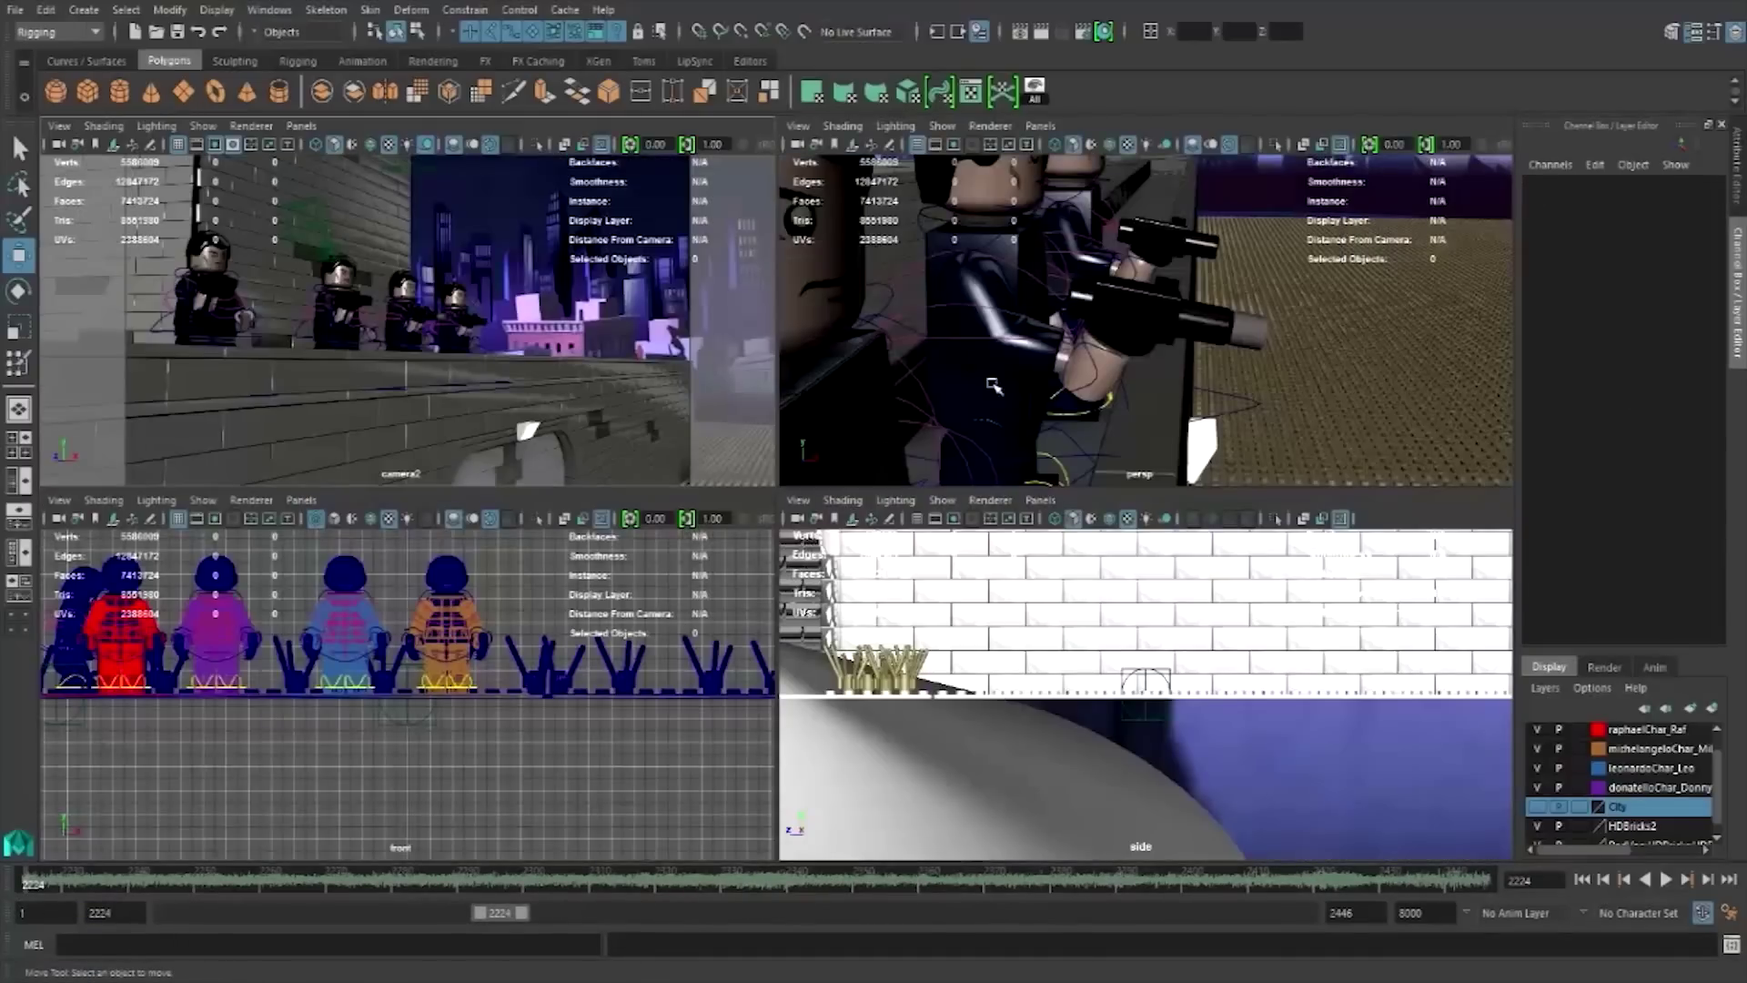
# - Select the bullet cylinder from a side view and duplicate it
pyautogui.press('space')
pyautogui.moveTo(1201, 512)
pyautogui.keyDown('alt'); pyautogui.mouseDown()
pyautogui.moveTo(998, 613)
pyautogui.moveTo(892, 506)
pyautogui.mouseUp(); pyautogui.keyUp('alt')
pyautogui.click(887, 511)
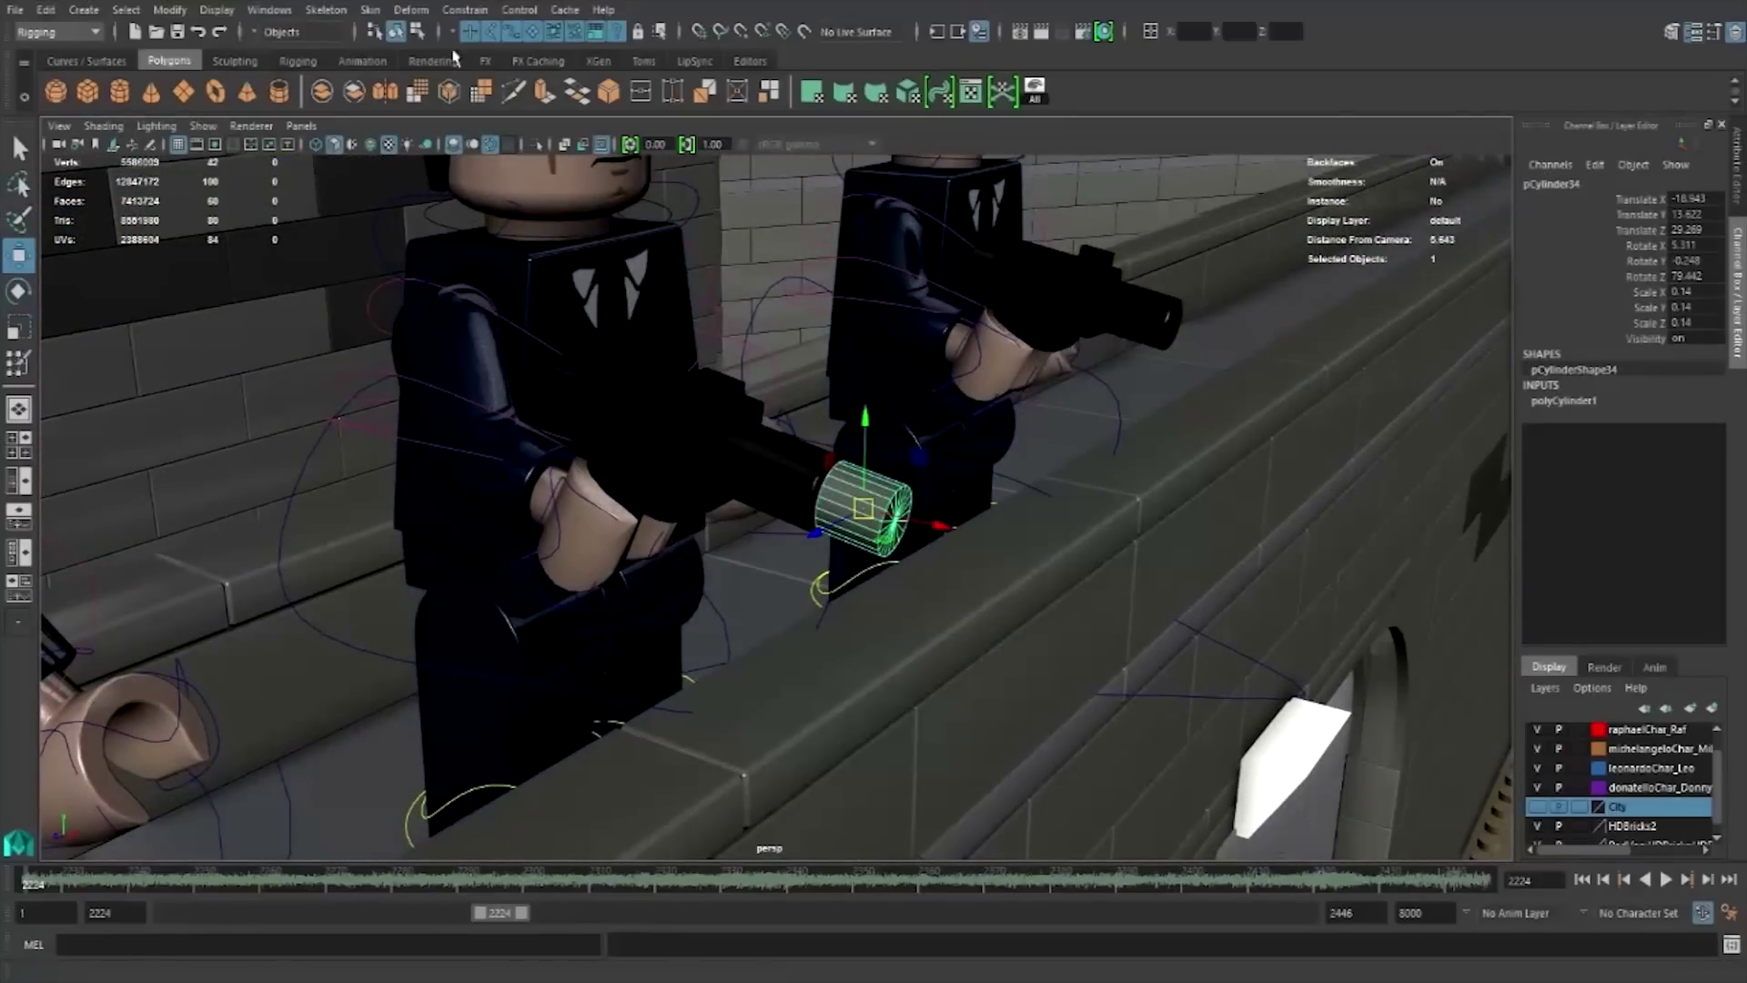
pyautogui.hotkey('ctrl', 'd')
# - Duplicate the bullet again and move the copy up to the next henchman's muzzle
pyautogui.moveTo(850, 601)
pyautogui.keyDown('alt'); pyautogui.mouseDown()
pyautogui.moveTo(710, 547)
pyautogui.moveTo(1192, 553)
pyautogui.moveTo(132, 549)
pyautogui.moveTo(596, 559)
pyautogui.mouseUp(); pyautogui.keyUp('alt')
pyautogui.hotkey('ctrl', 'd')
pyautogui.press('f')
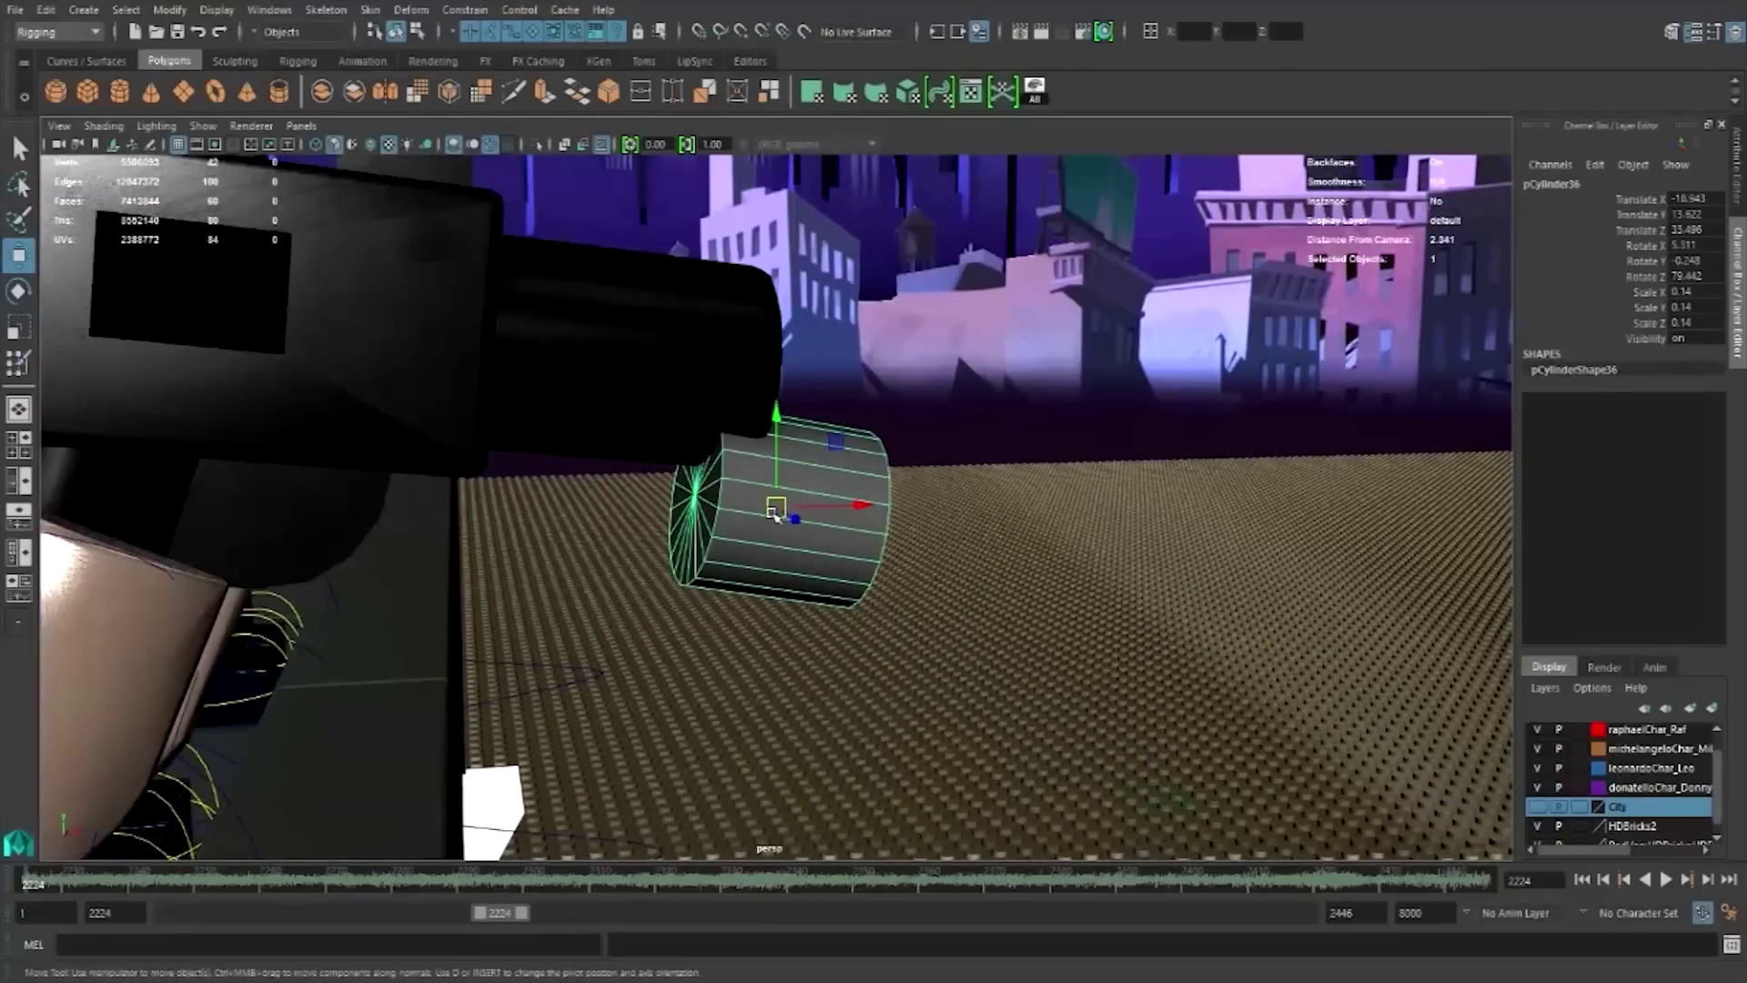
pyautogui.moveTo(775, 512)
pyautogui.mouseDown()
pyautogui.moveTo(802, 433)
pyautogui.moveTo(752, 448)
pyautogui.moveTo(812, 460)
pyautogui.moveTo(781, 532)
pyautogui.moveTo(510, 644)
pyautogui.mouseUp()
pyautogui.scroll(-3, 780, 530)
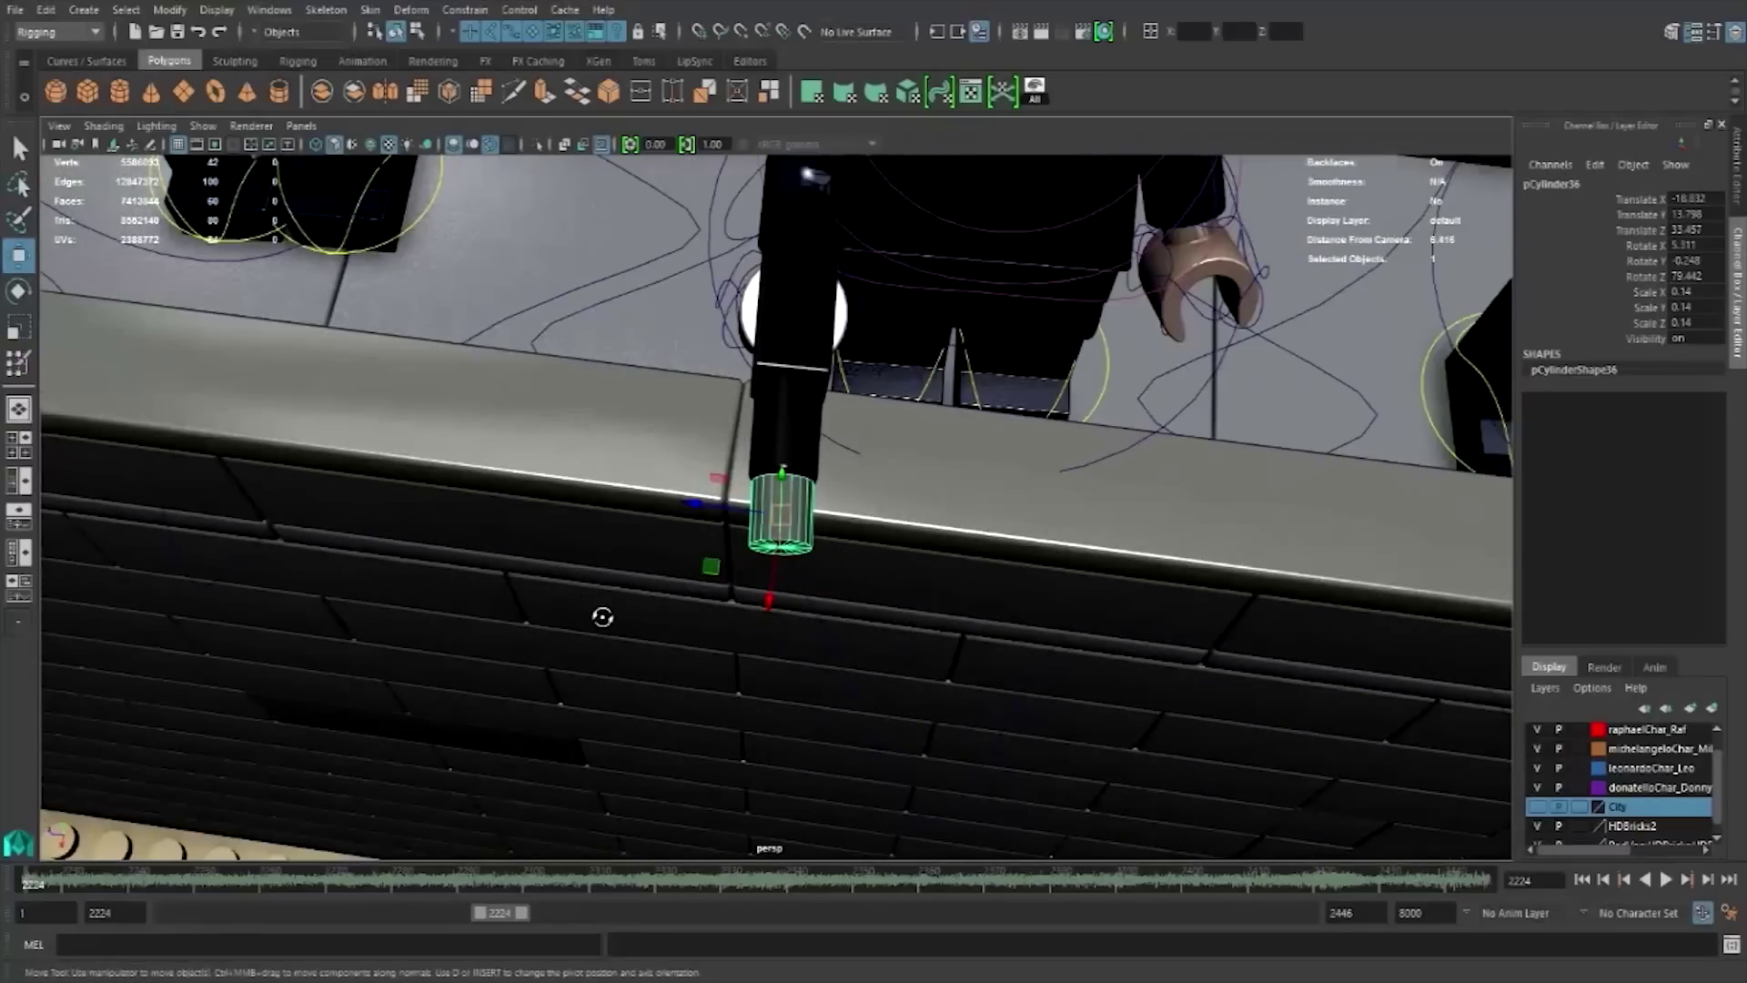
pyautogui.scroll(-5, 603, 617)
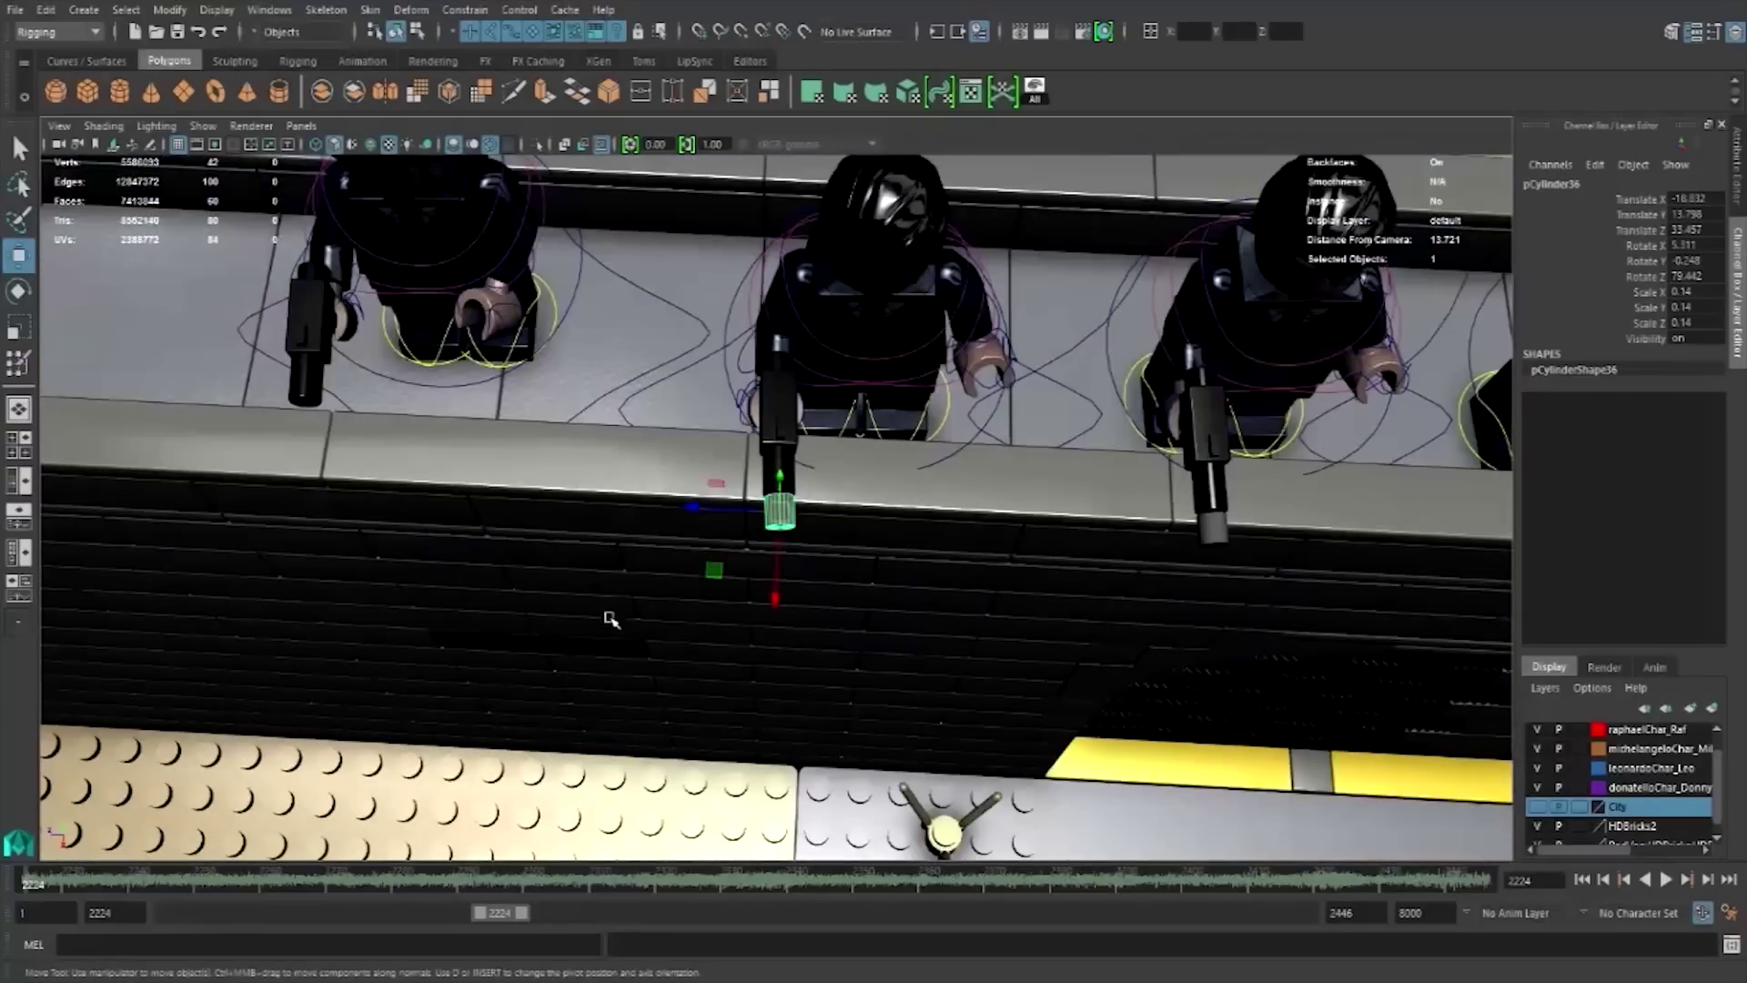
pyautogui.moveTo(692, 507); pyautogui.dragTo(589, 498)
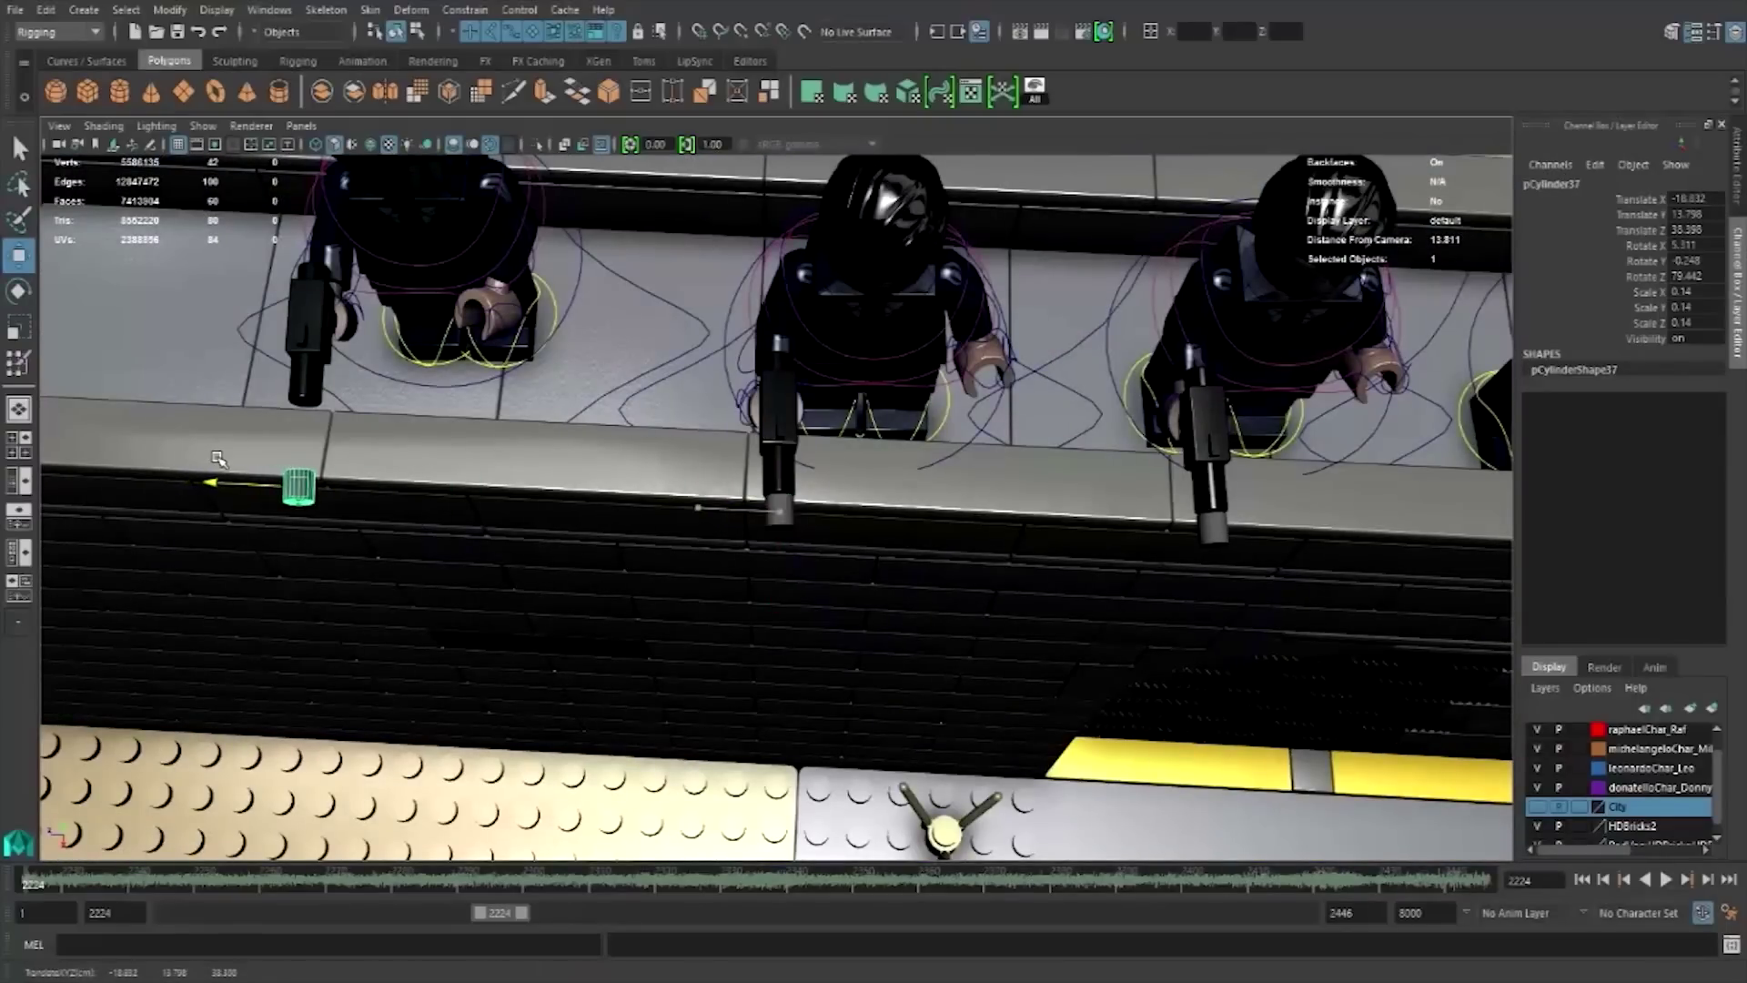
# - Check the camera2 shot and orbit the perspective view side-on to the henchman's gun
pyautogui.moveTo(218, 460)
pyautogui.keyDown('alt'); pyautogui.mouseDown()
pyautogui.moveTo(771, 504)
pyautogui.moveTo(677, 462)
pyautogui.mouseUp(); pyautogui.keyUp('alt')
pyautogui.press('space')
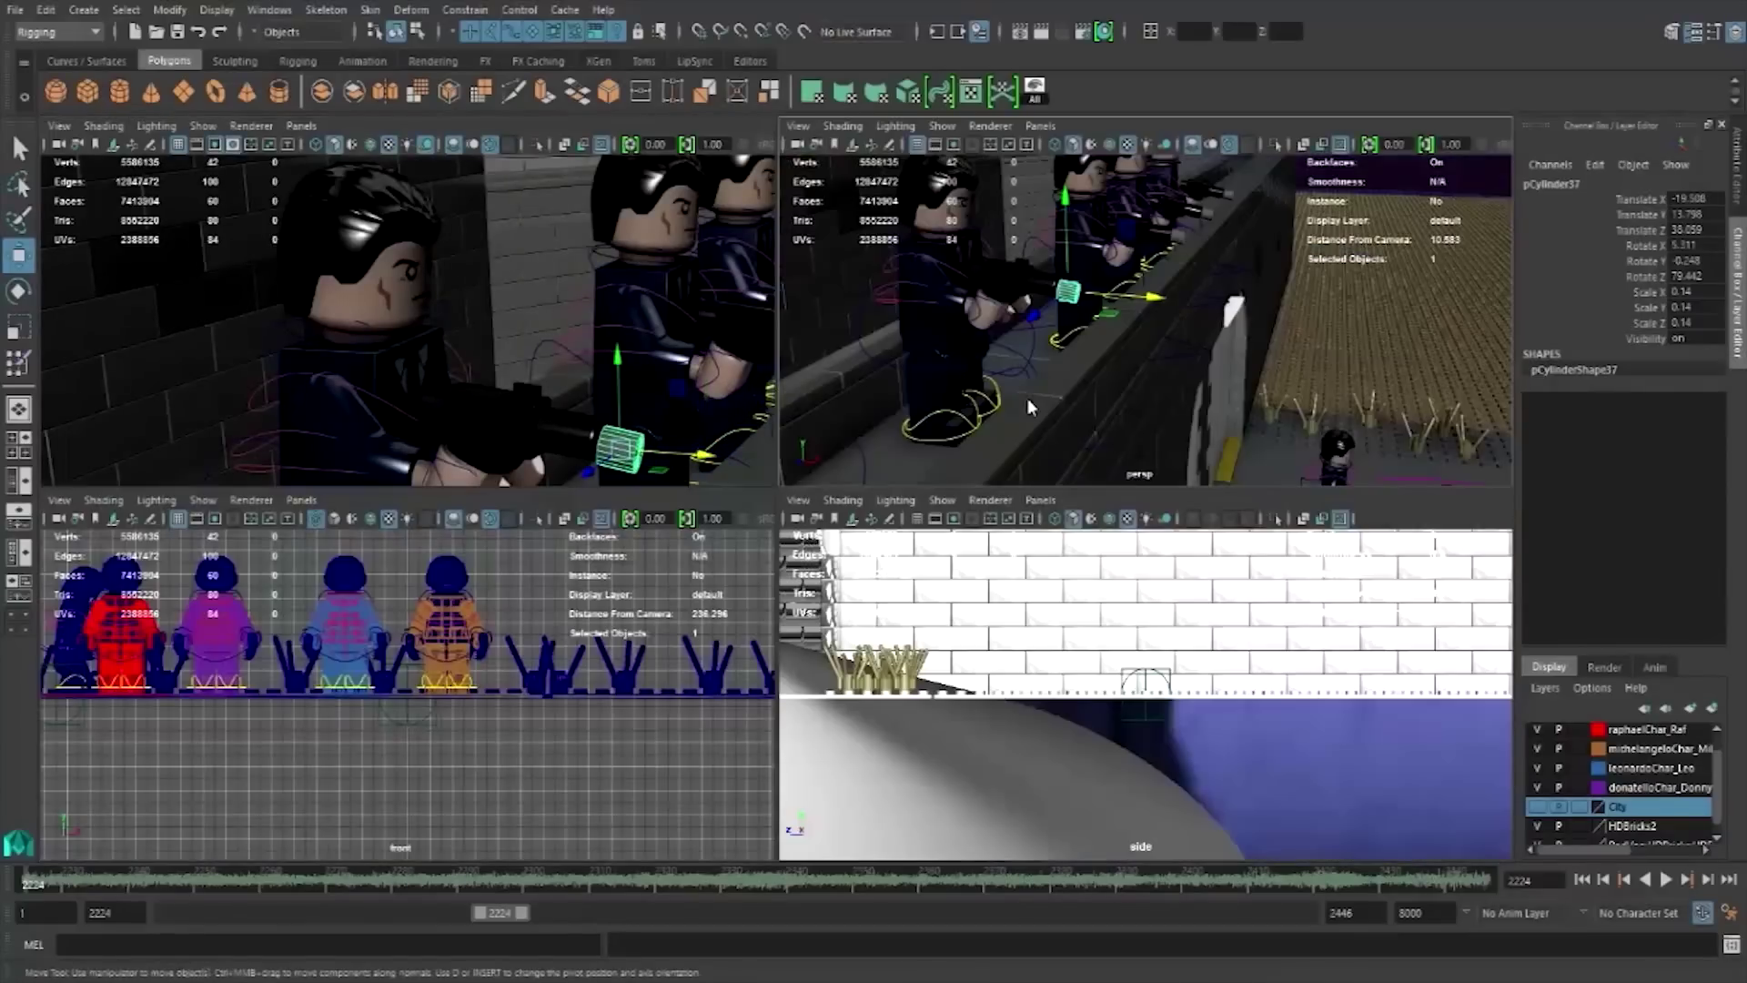
pyautogui.press('space')
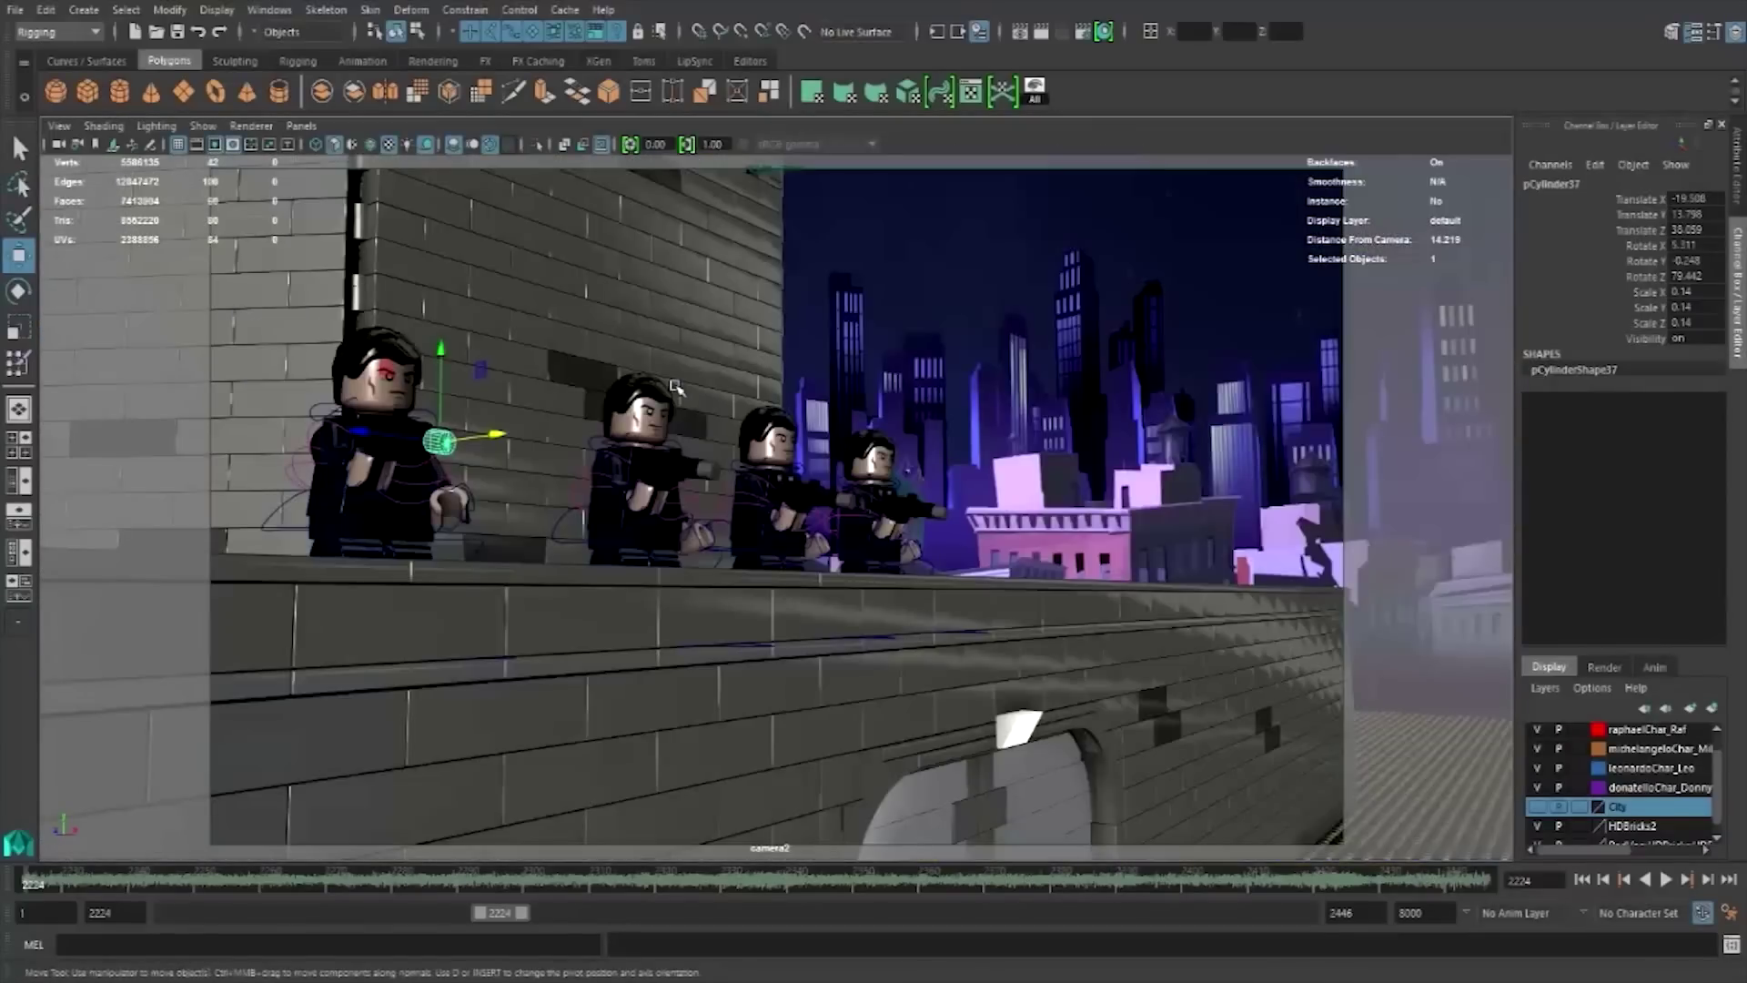
pyautogui.press('space')
pyautogui.press('space')
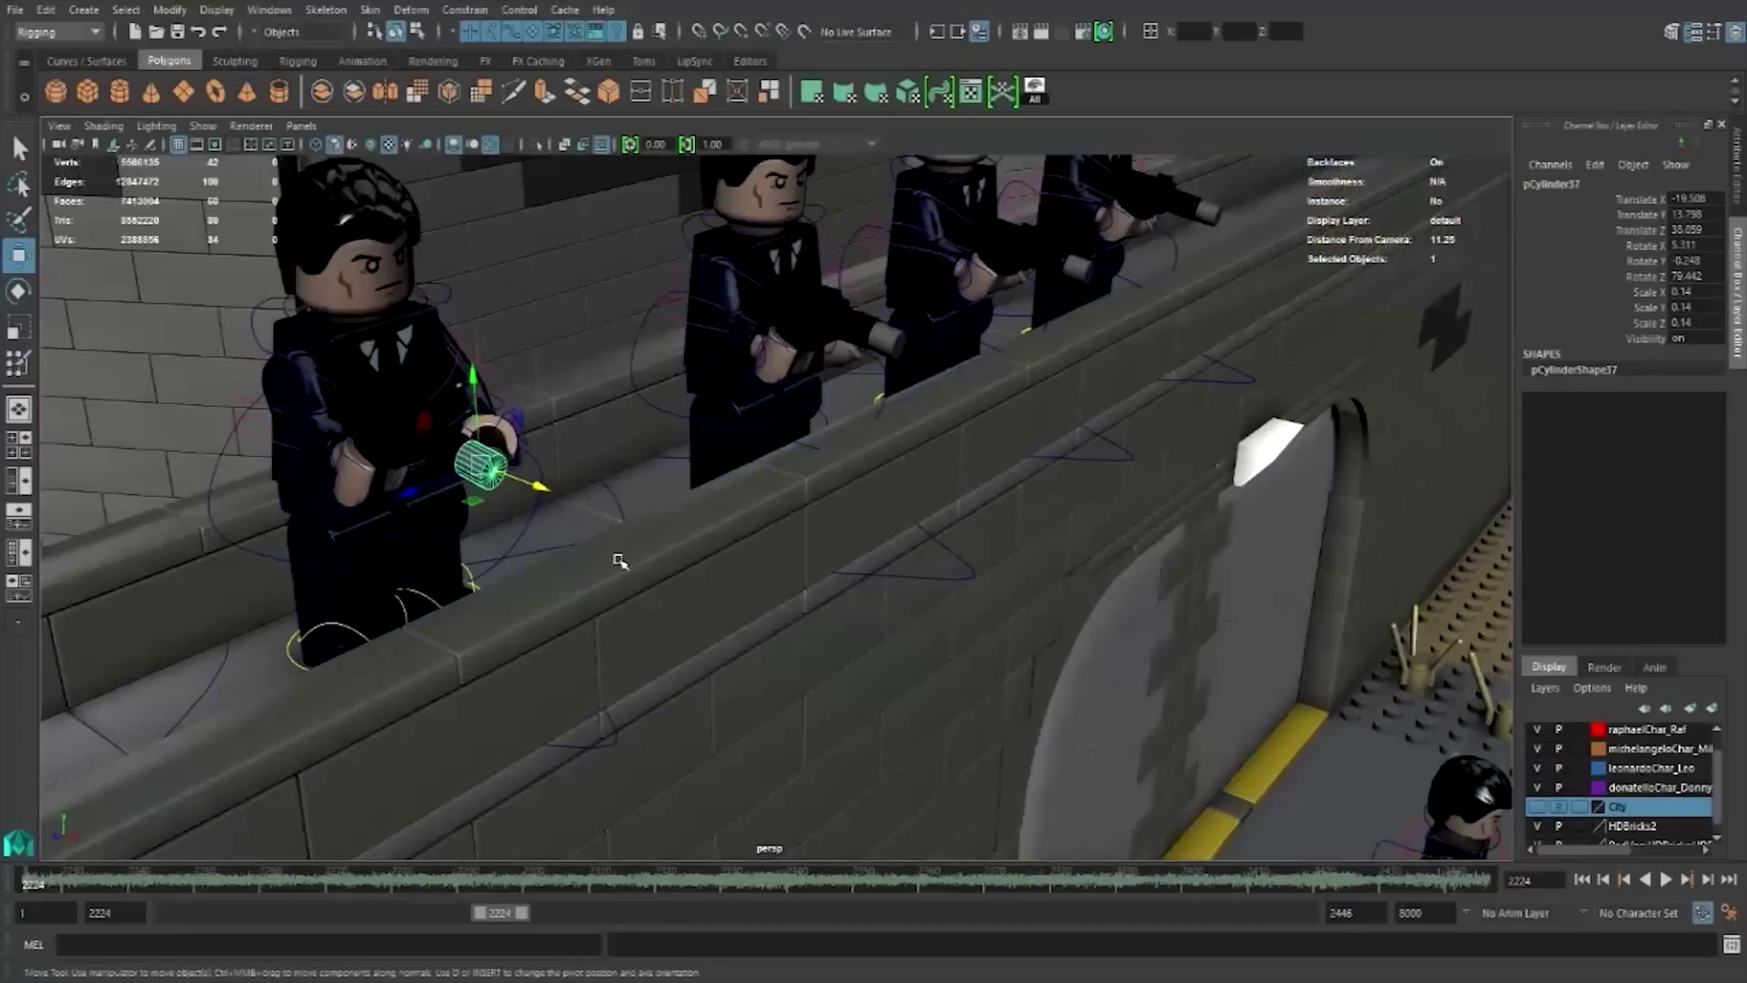
pyautogui.scroll(3, 767, 600)
pyautogui.scroll(3, 799, 612)
pyautogui.scroll(3, 701, 570)
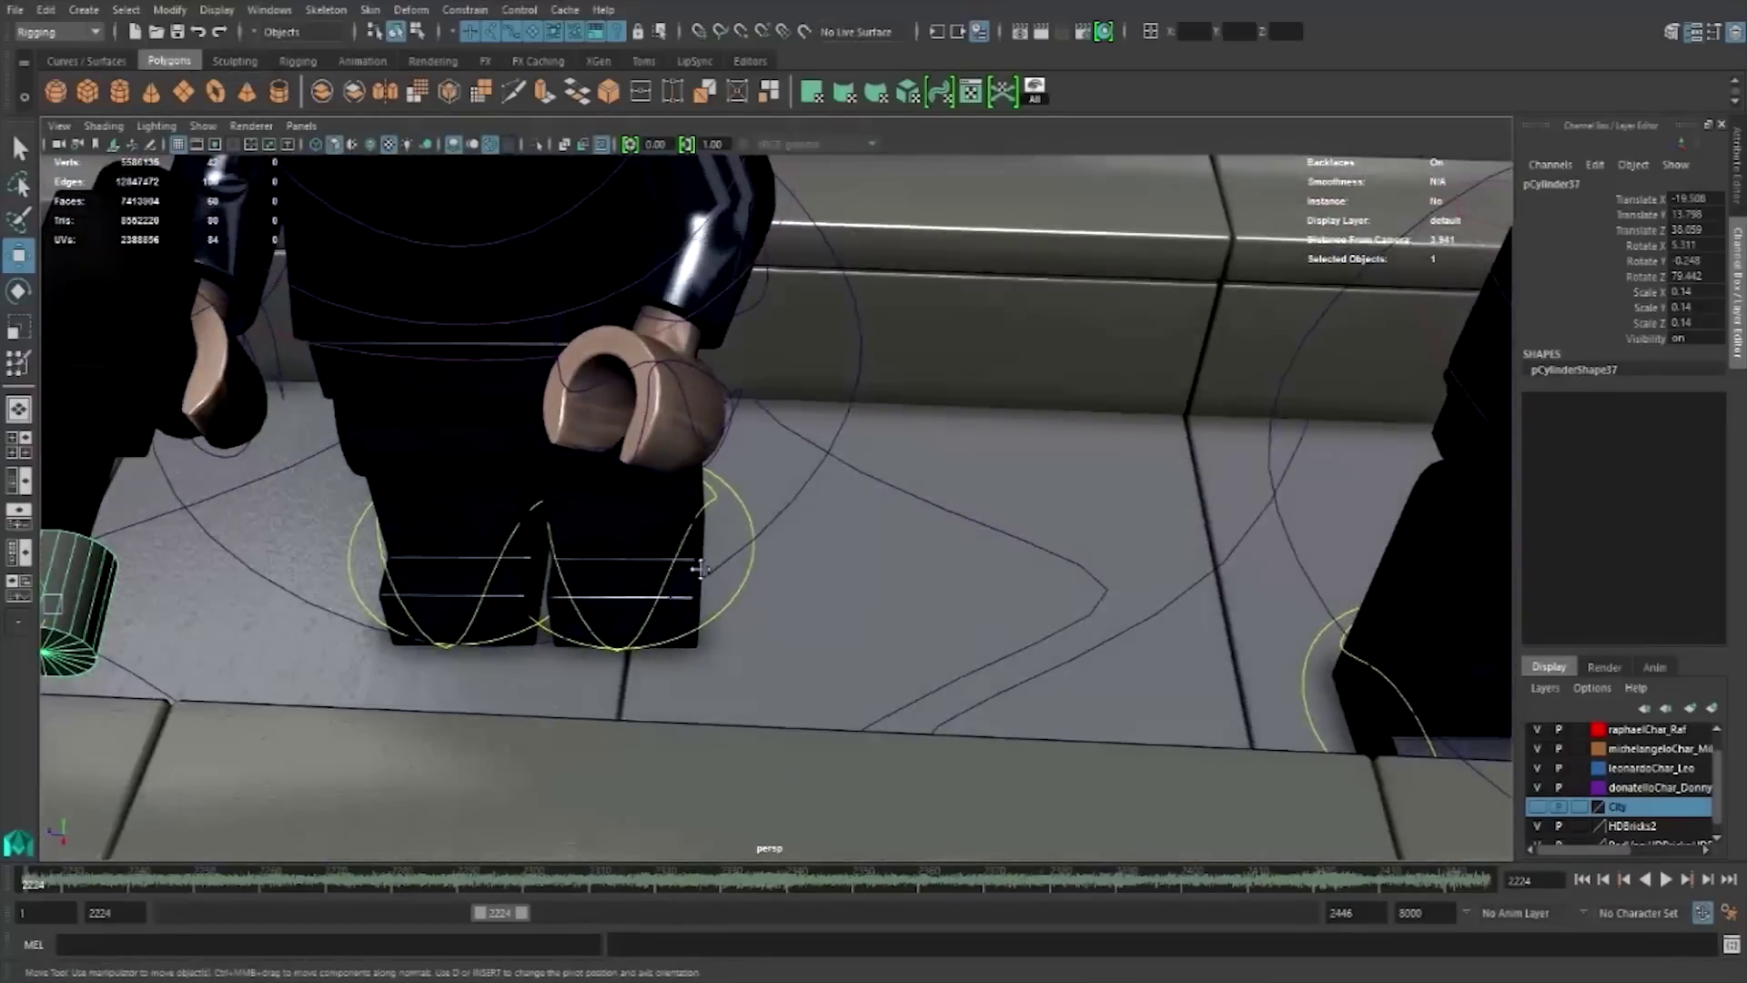
pyautogui.keyDown('alt'); pyautogui.moveTo(701, 569); pyautogui.dragTo(678, 635); pyautogui.keyUp('alt')
pyautogui.moveTo(521, 622)
pyautogui.mouseDown()
pyautogui.moveTo(516, 800)
pyautogui.moveTo(598, 673)
pyautogui.mouseUp()
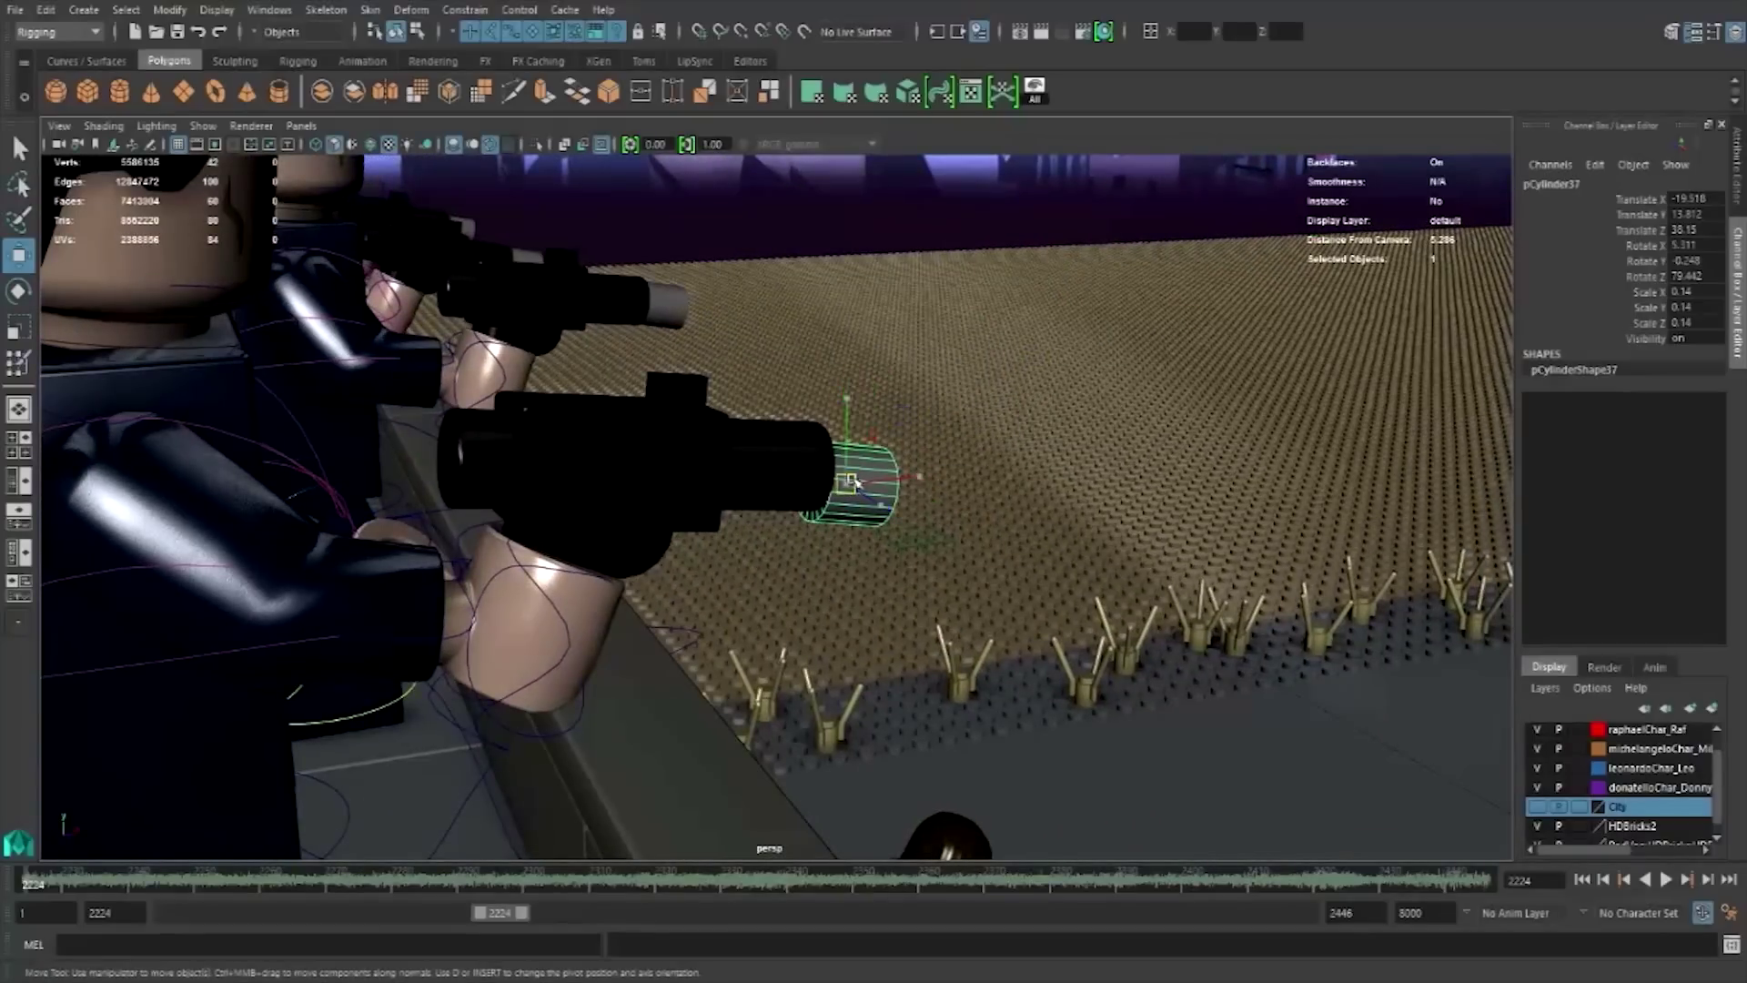
# - Nudge the copied bullet onto the gun muzzle and rotate it to match the barrel
pyautogui.moveTo(853, 483); pyautogui.dragTo(861, 475)
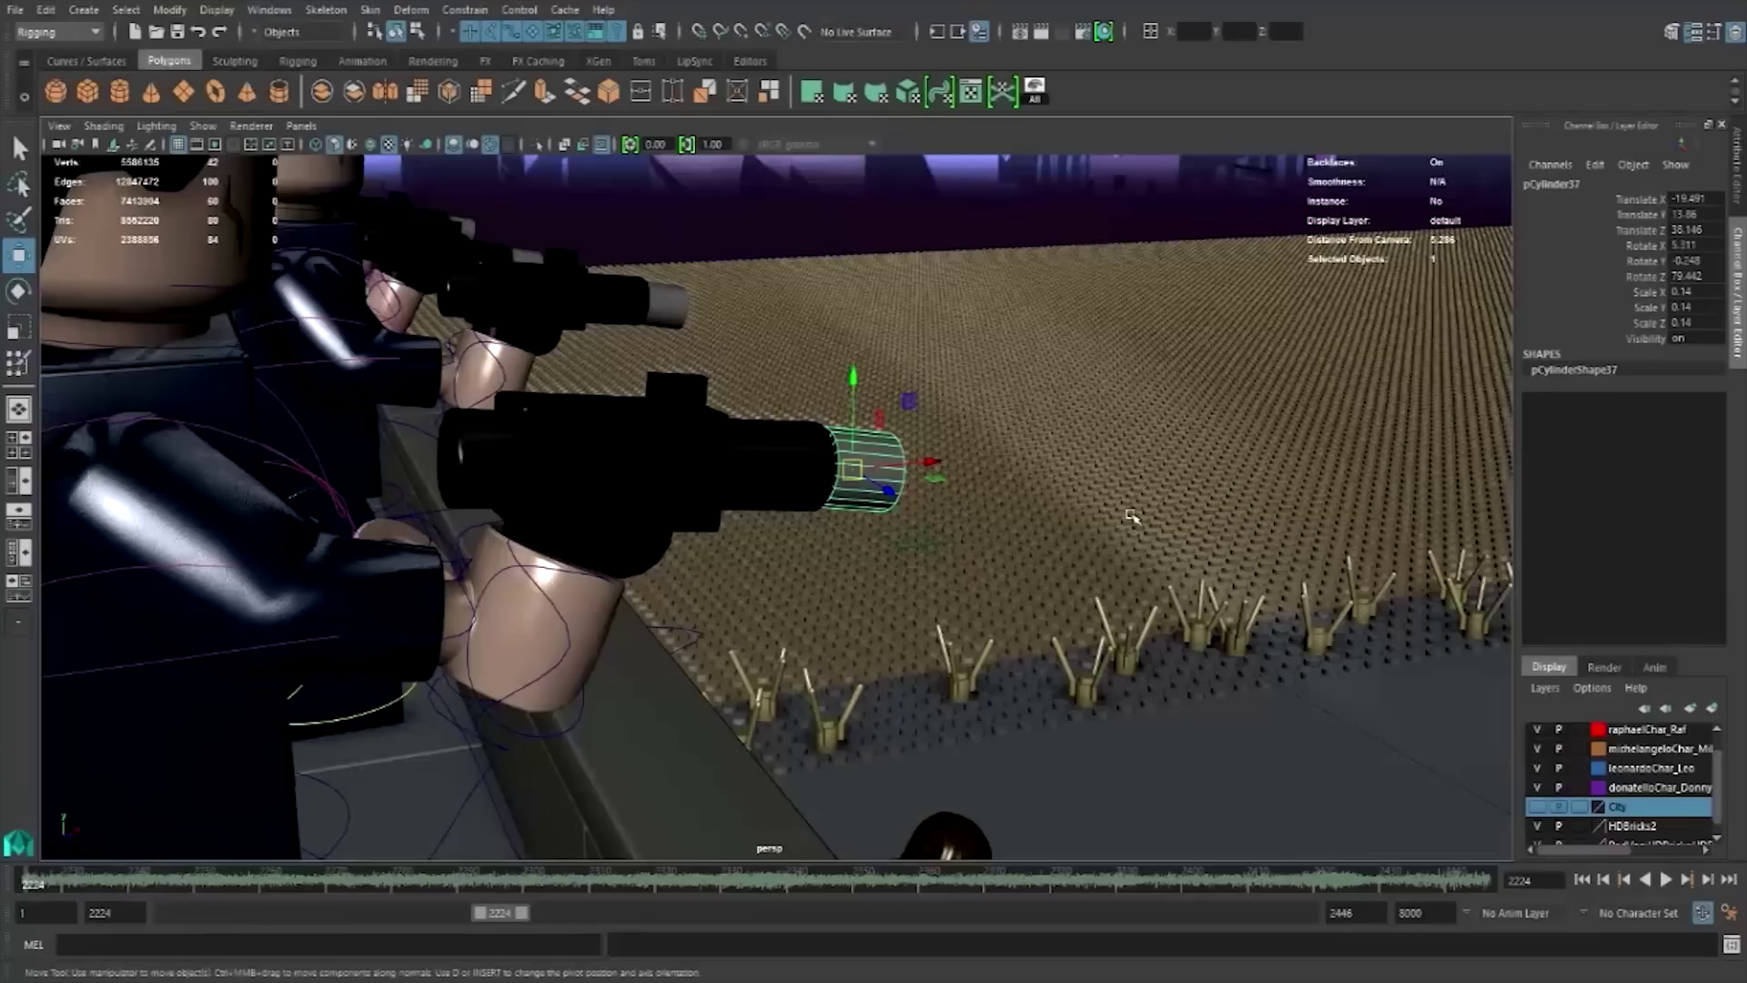
pyautogui.press('f')
pyautogui.press('e')
pyautogui.moveTo(739, 488); pyautogui.dragTo(655, 444)
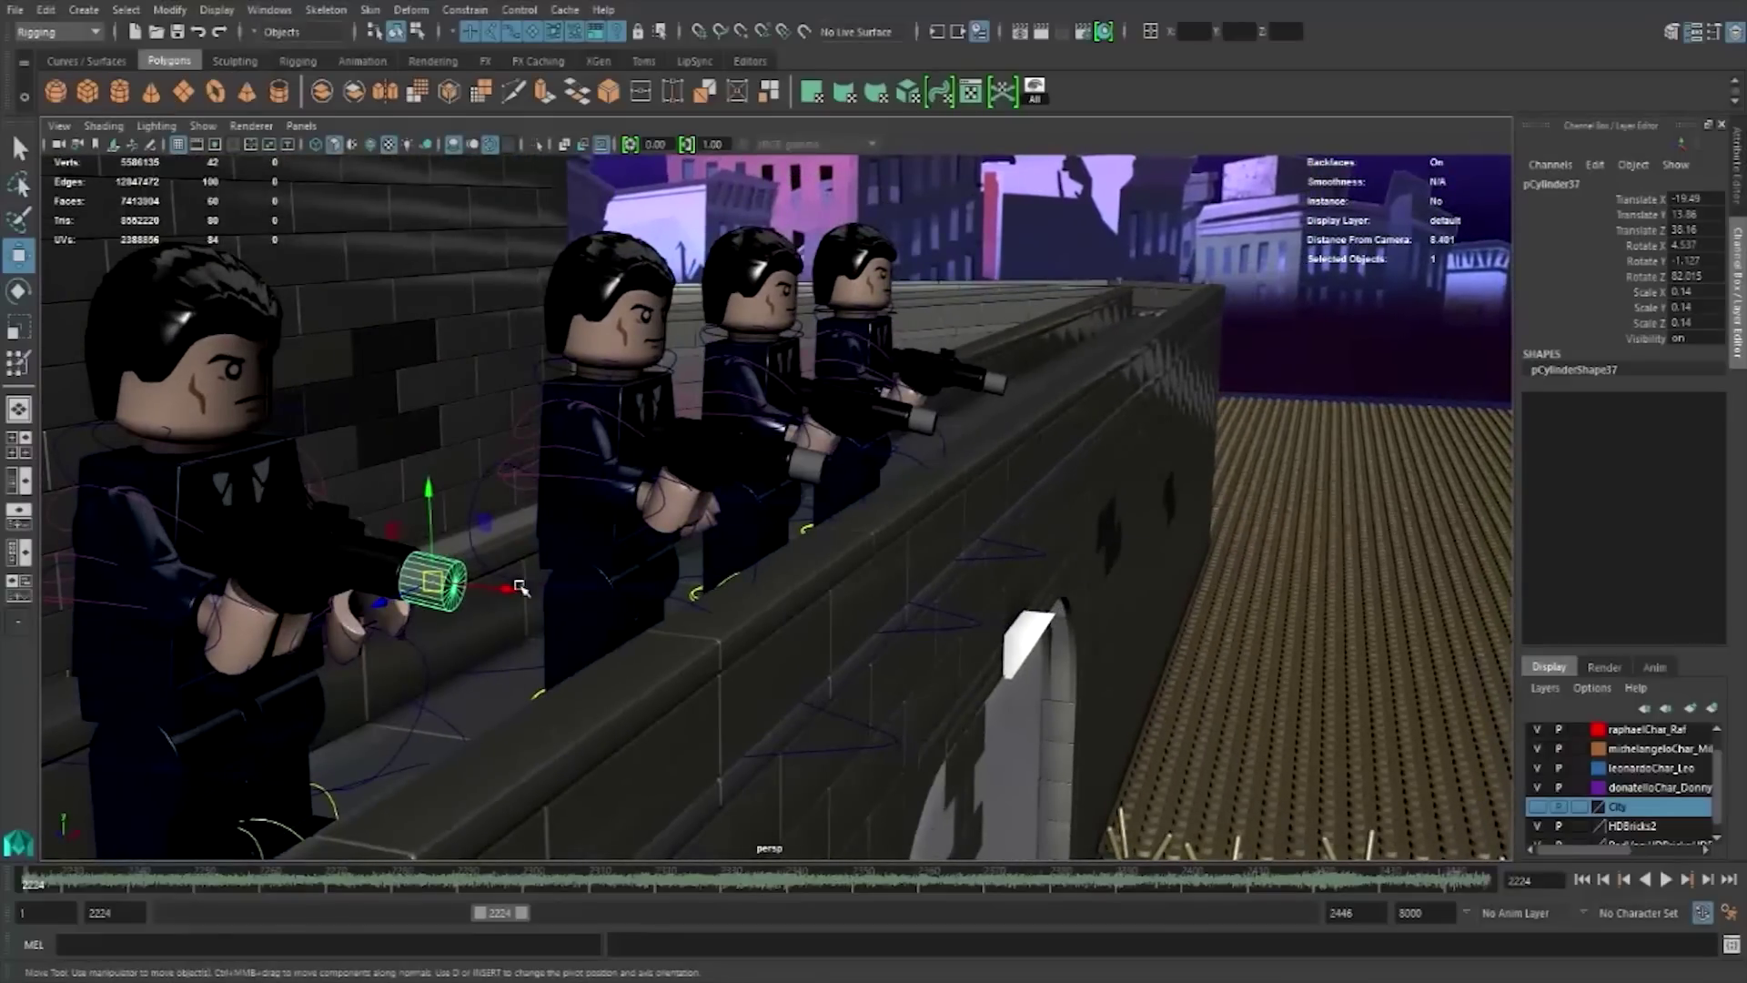
# - Group the selected bullet cylinders with Ctrl+G
pyautogui.press('q')
pyautogui.keyDown('shift'); pyautogui.click(942, 425); pyautogui.keyUp('shift')
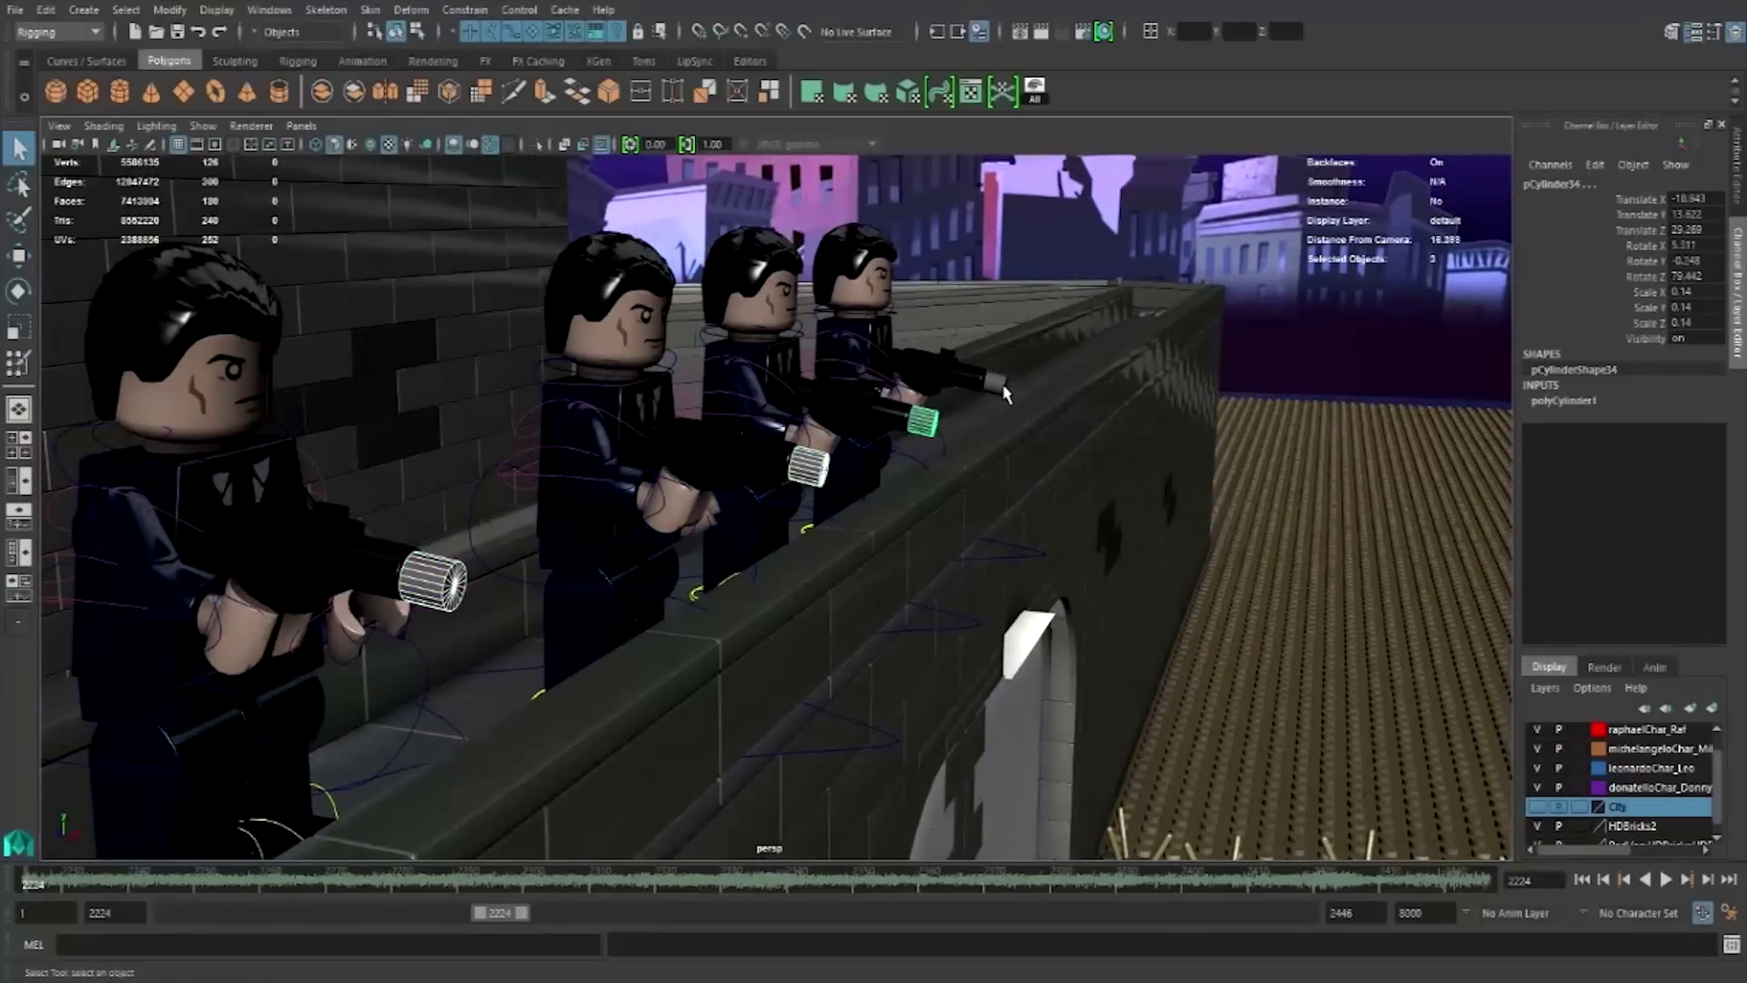
pyautogui.hotkey('ctrl', 'g')
pyautogui.write('bullets')
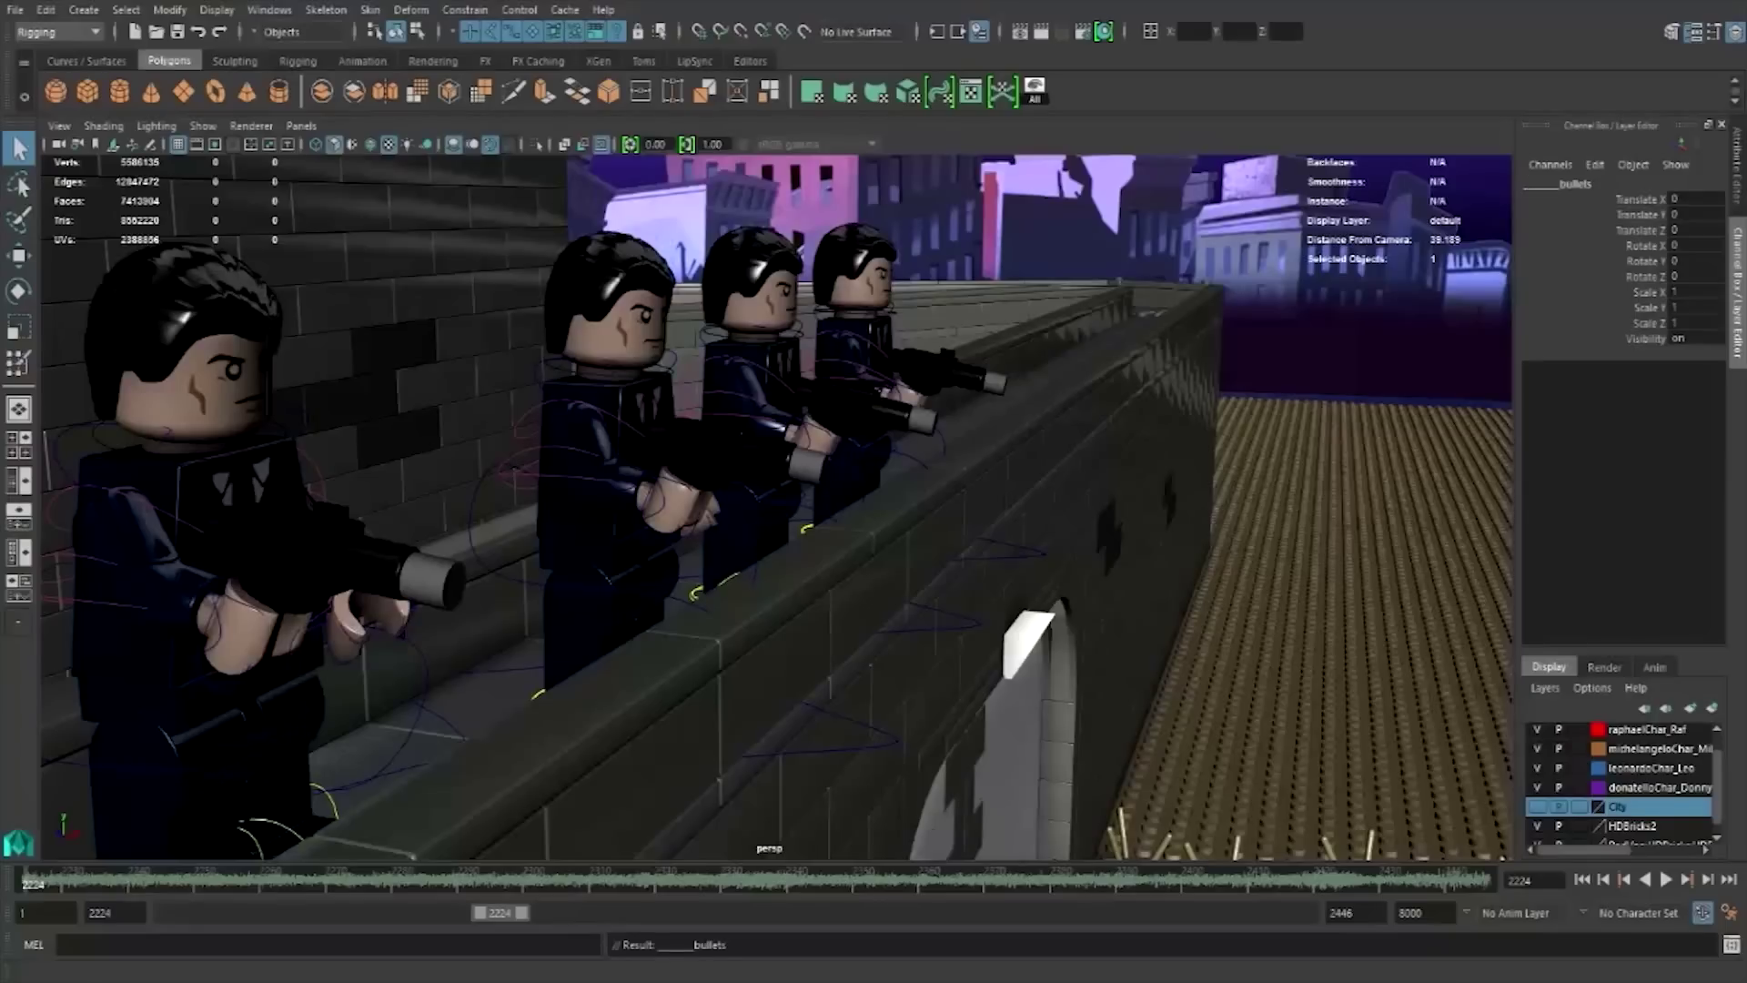
# - Duplicate a bullet cylinder onto the next henchman's gun and frame it
pyautogui.click(922, 420)
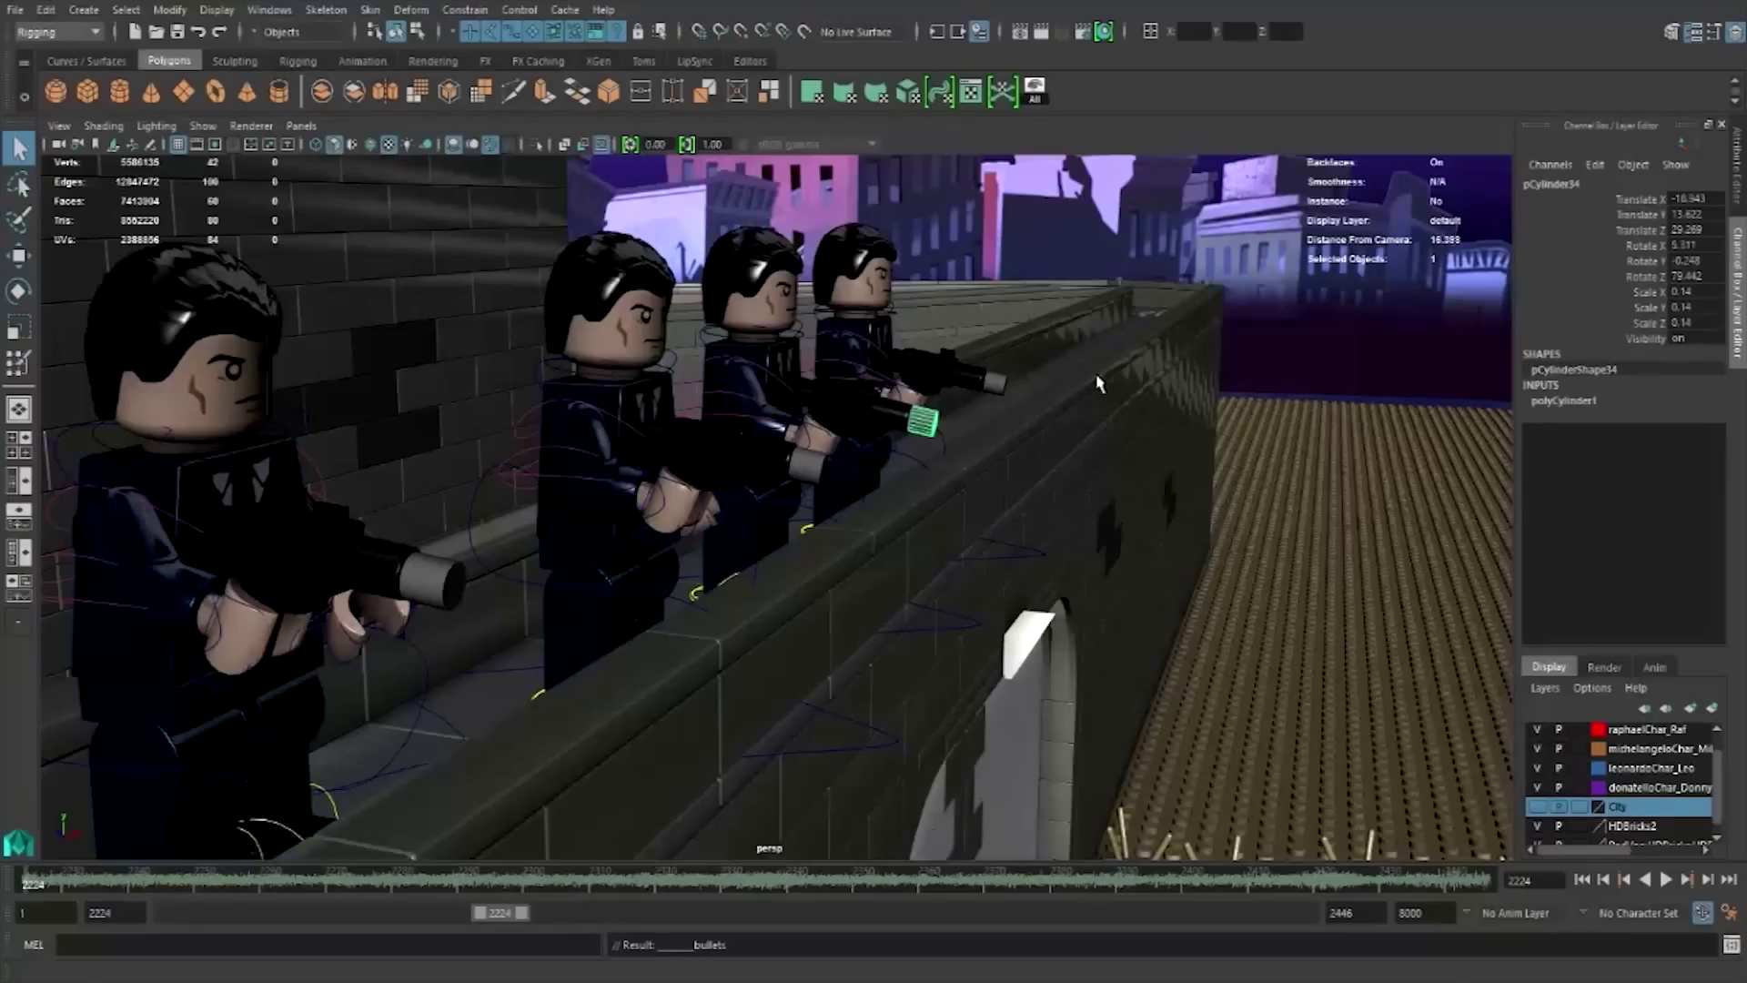
pyautogui.hotkey('shift', 'd')
pyautogui.press('space')
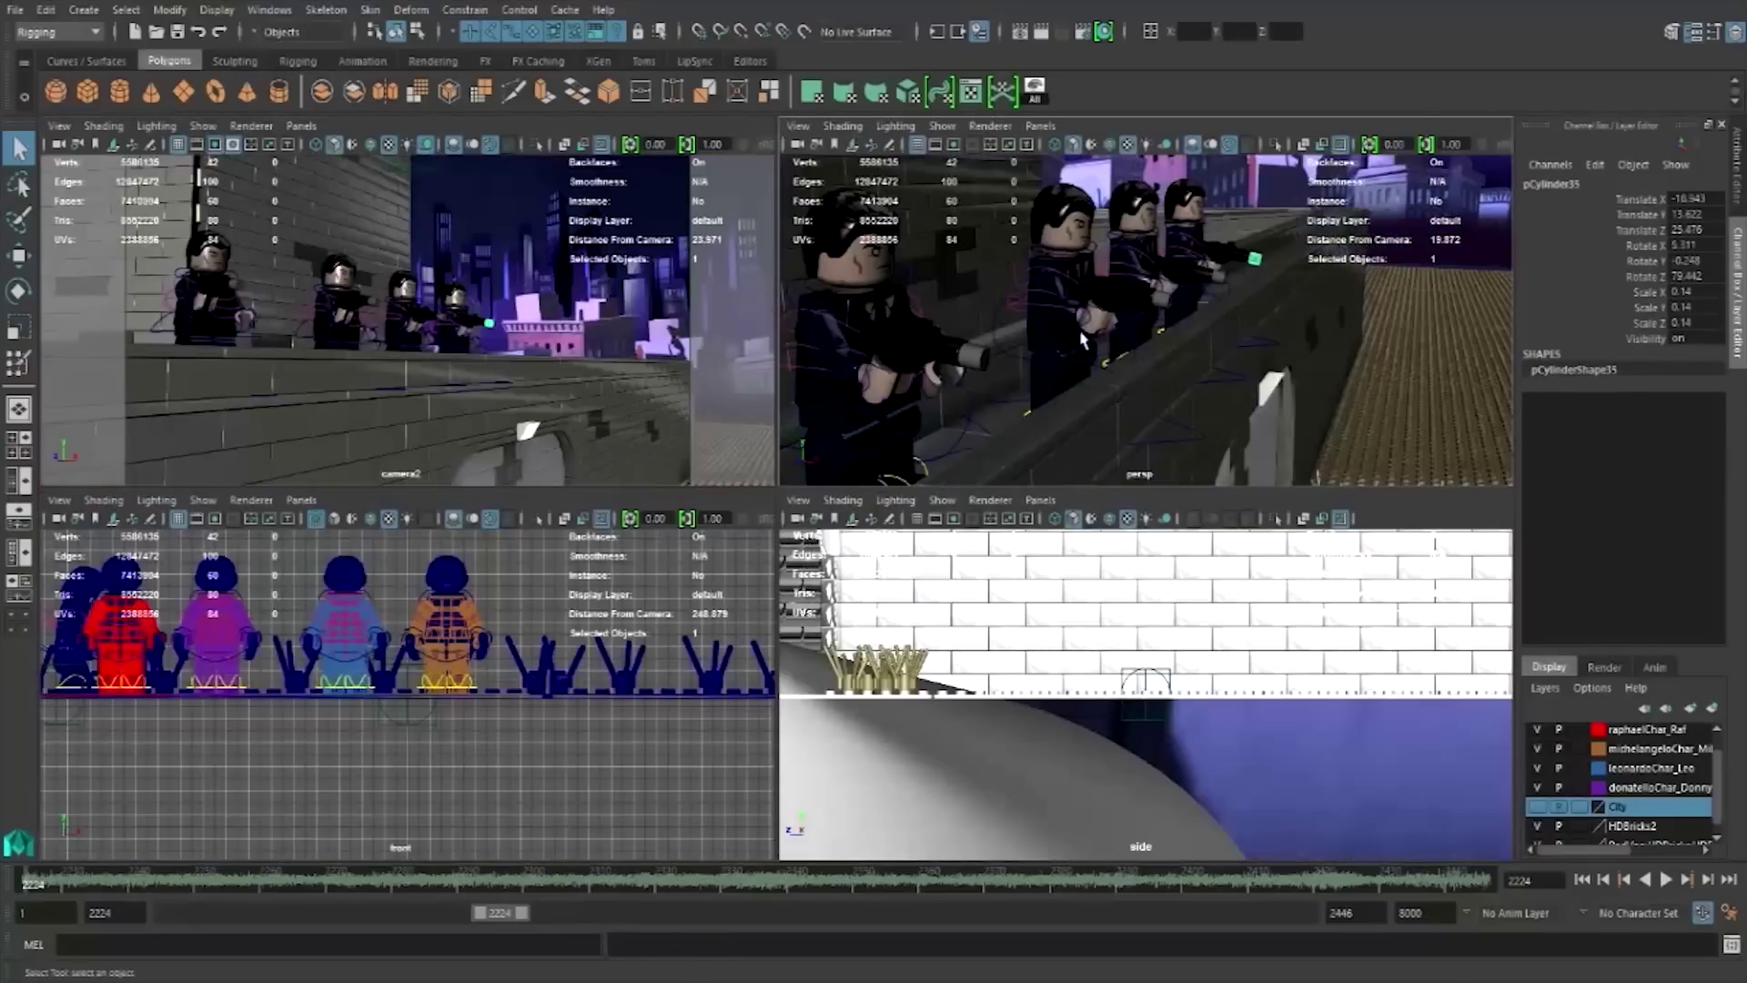
pyautogui.press('space')
pyautogui.press('f')
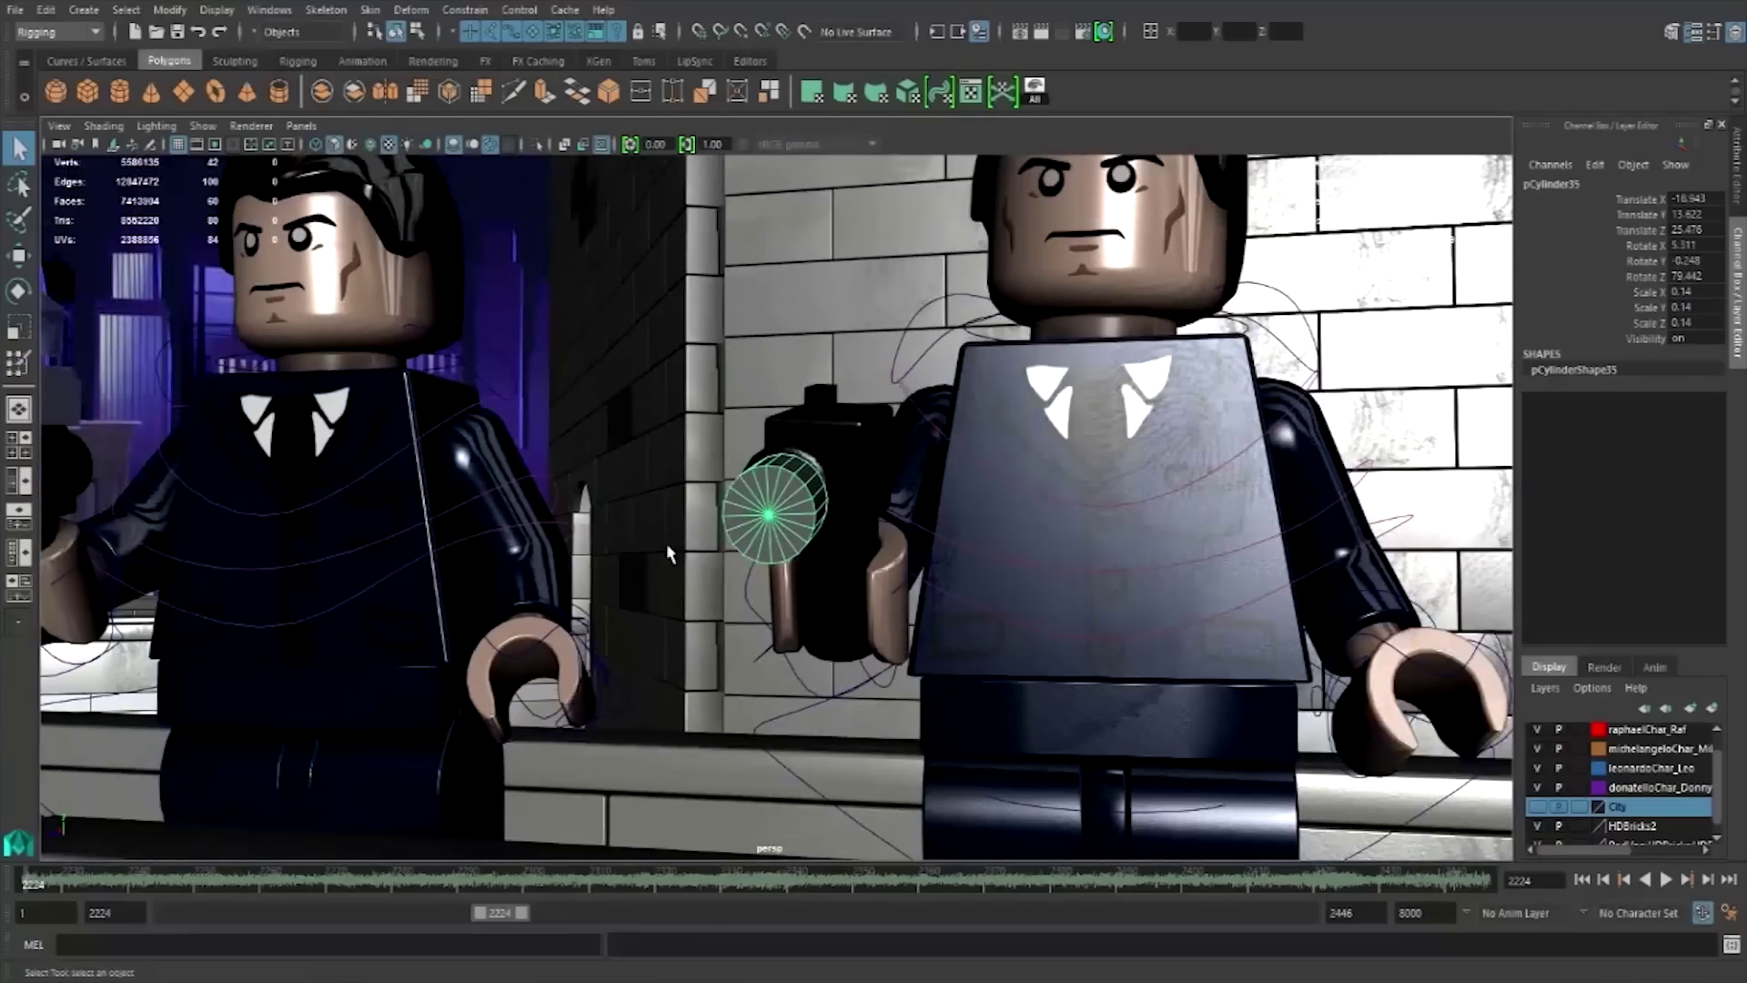
pyautogui.scroll(-6, 669, 553)
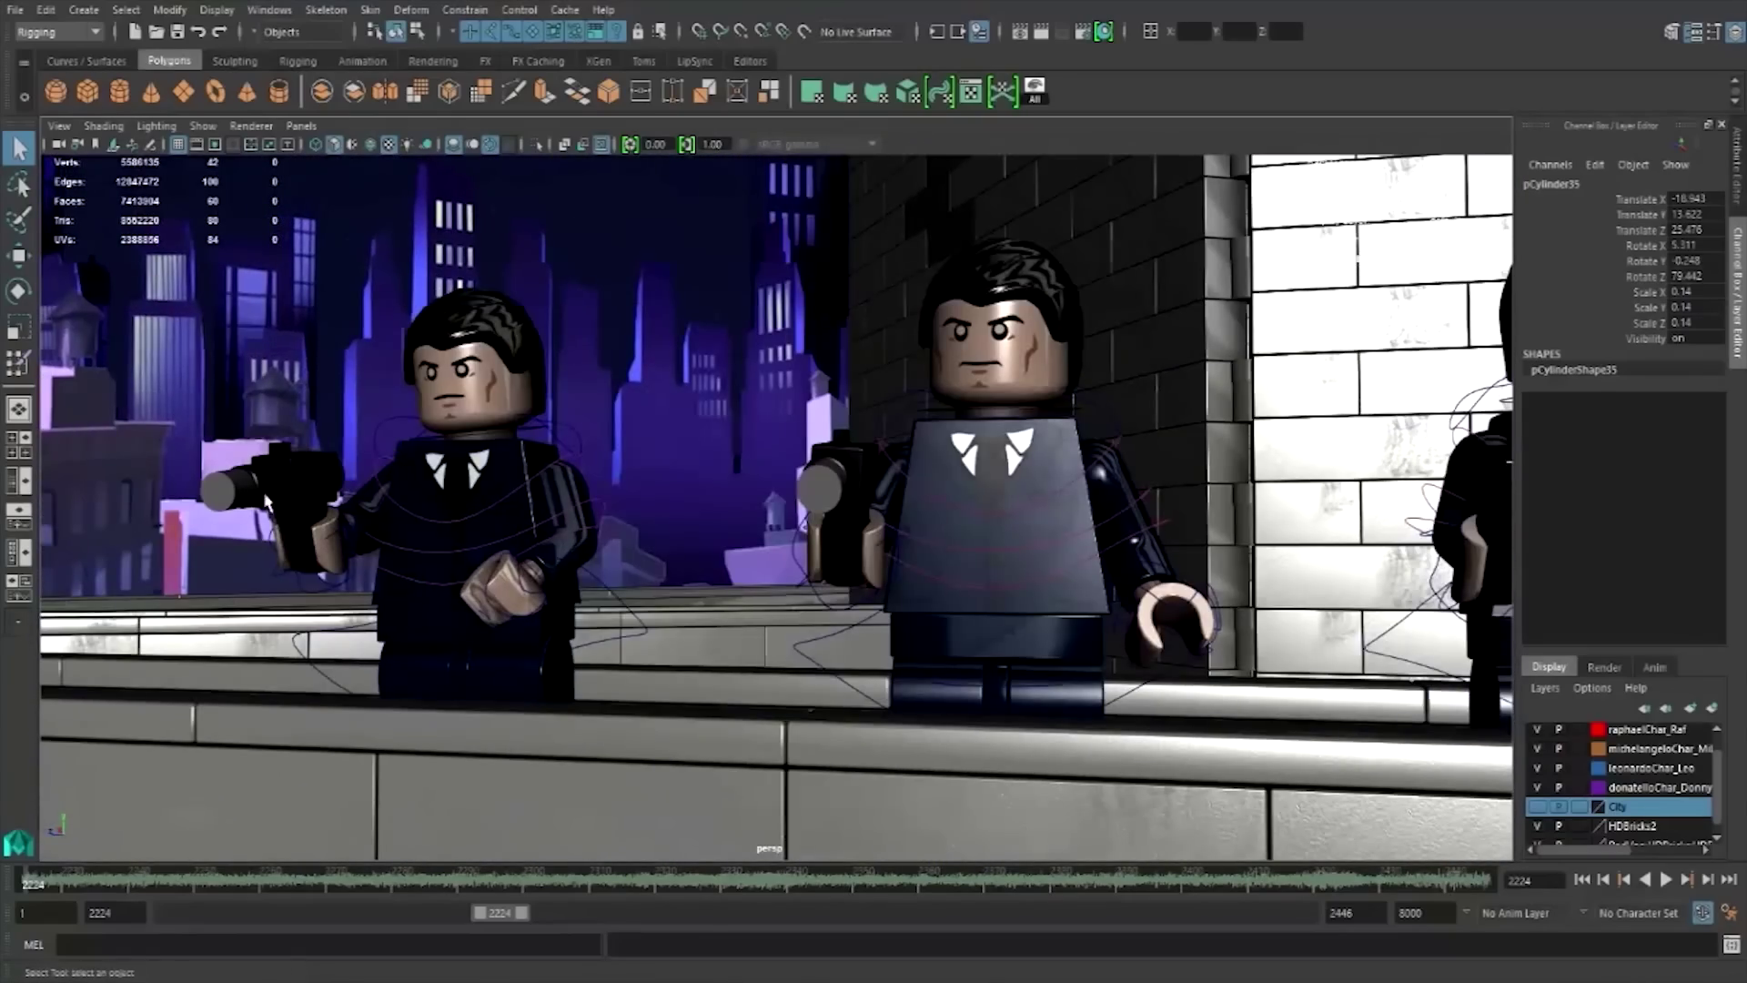
pyautogui.scroll(-2, 266, 499)
pyautogui.scroll(-4, 266, 499)
# - Select the right, middle and left henchmen's bullets and open Hypershade
pyautogui.keyDown('shift'); pyautogui.click(1183, 519); pyautogui.keyUp('shift')
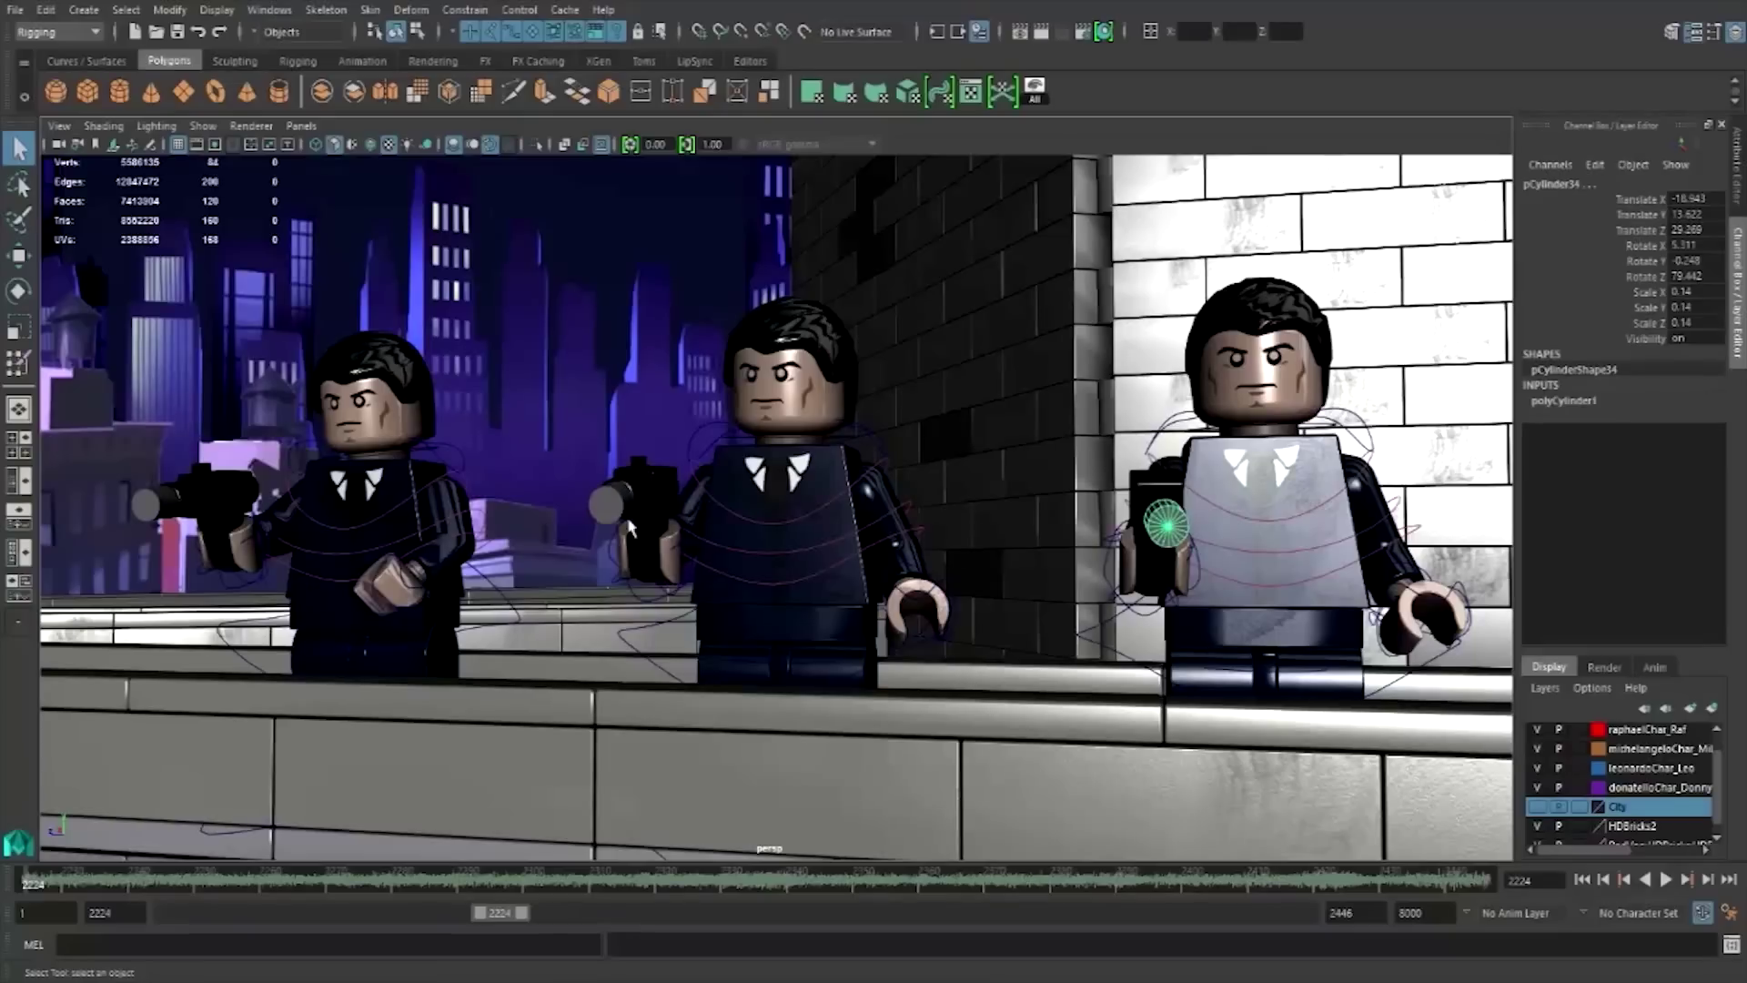
pyautogui.keyDown('shift'); pyautogui.click(609, 502); pyautogui.keyUp('shift')
pyautogui.keyDown('shift'); pyautogui.click(154, 503); pyautogui.keyUp('shift')
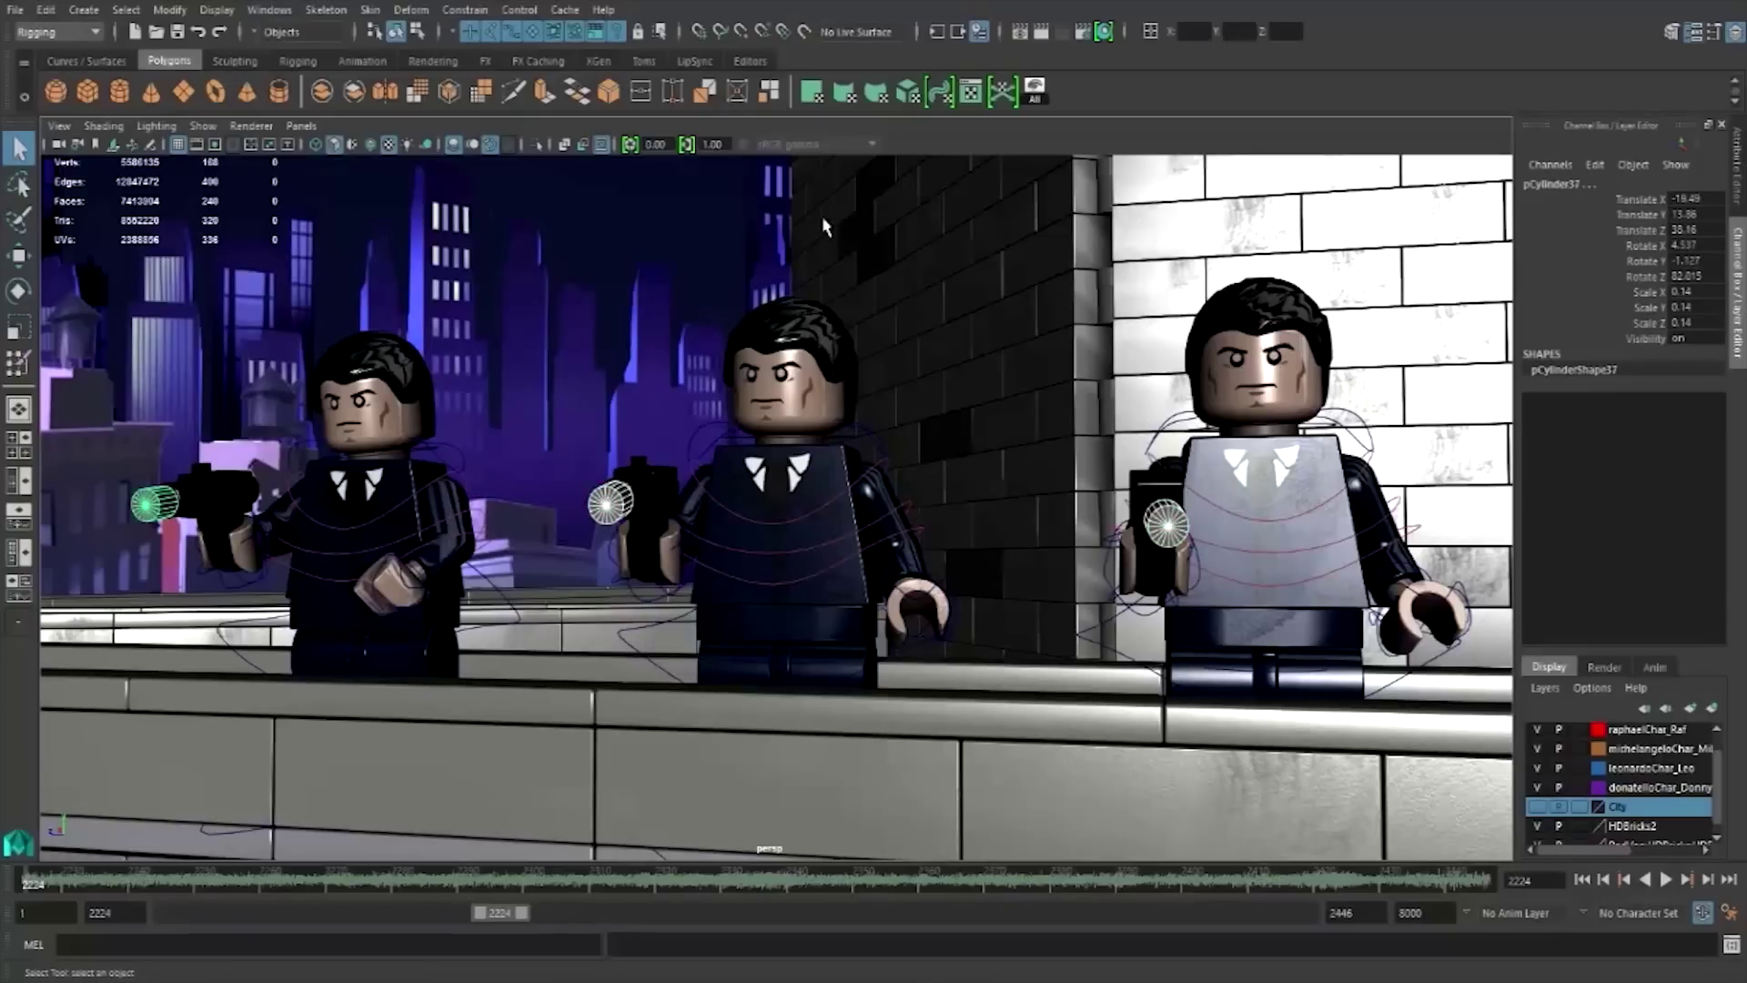
pyautogui.click(1105, 32)
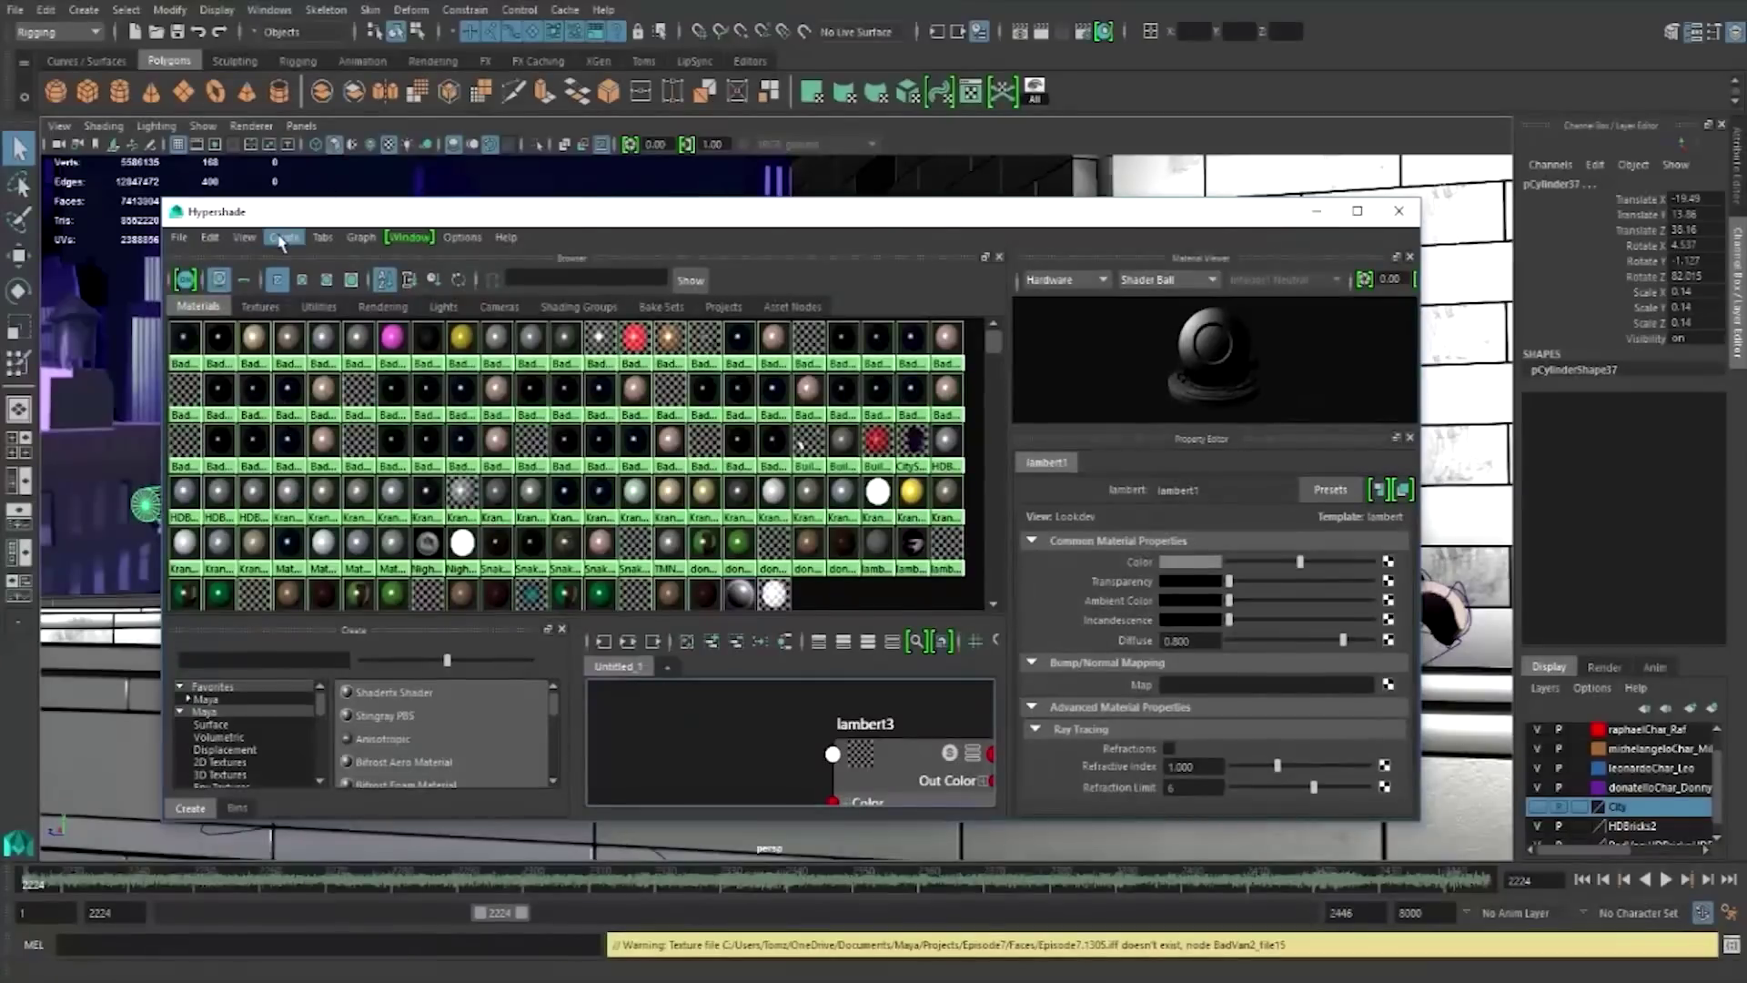
# - Create a new Phong material and set its colour to magenta
pyautogui.click(281, 237)
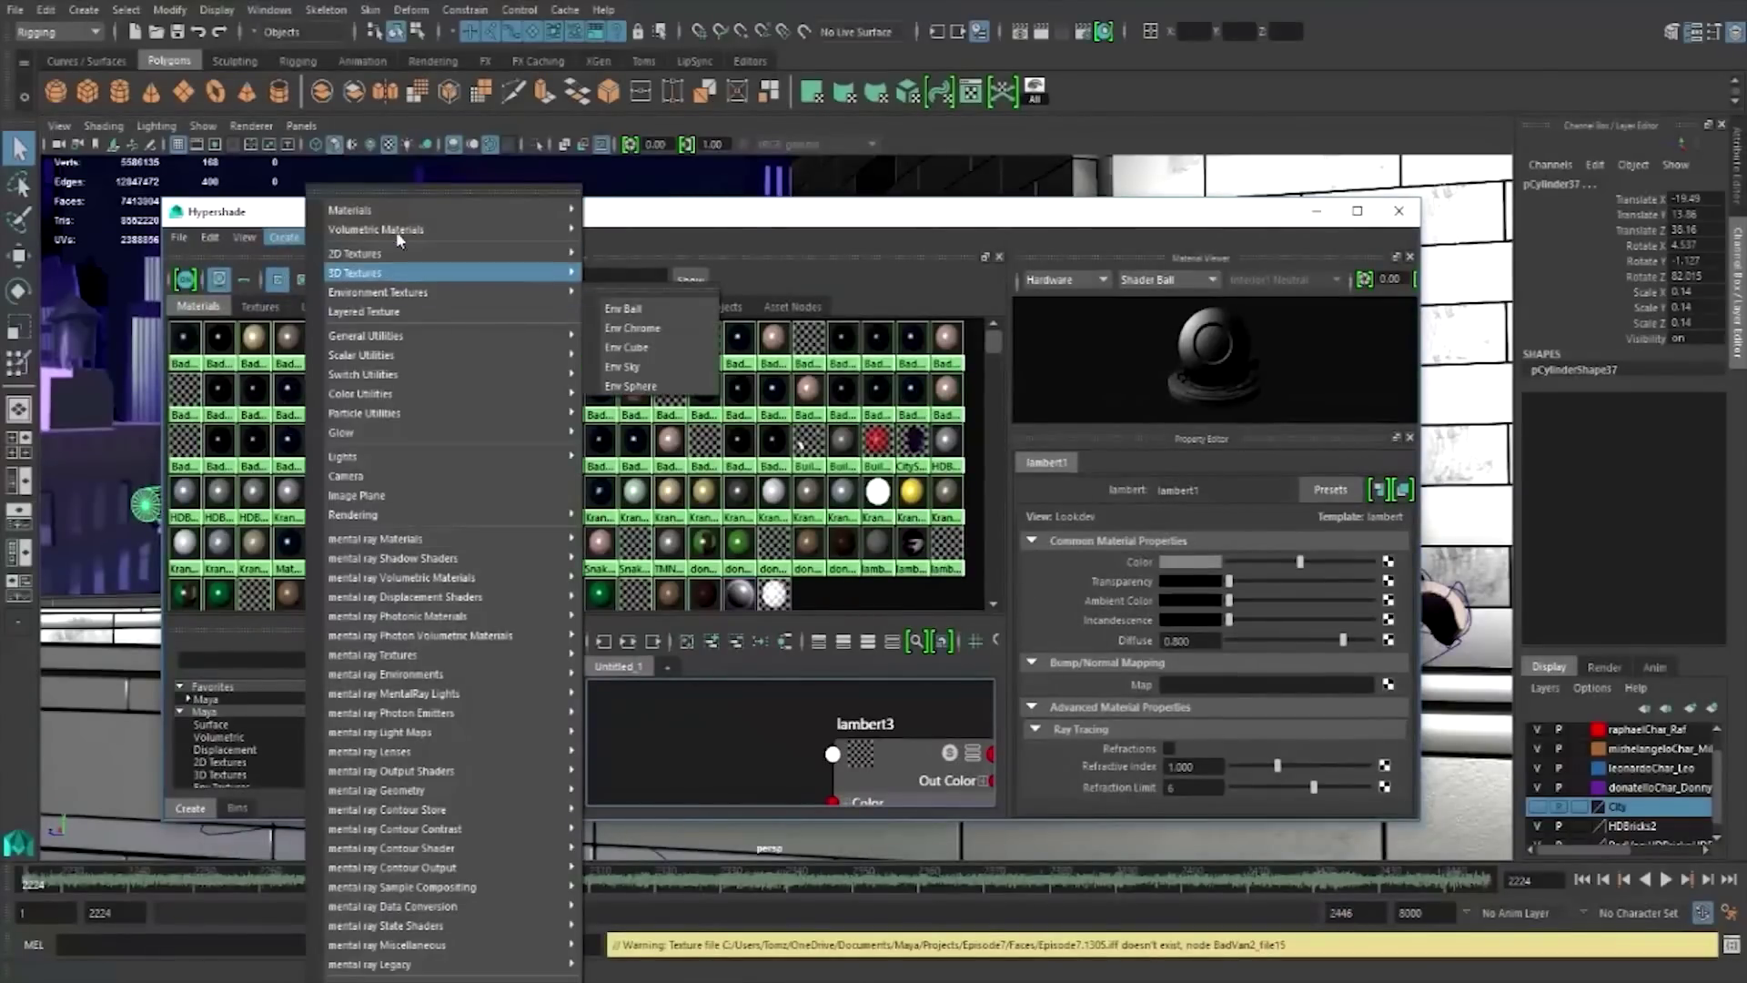
pyautogui.moveTo(409, 210)
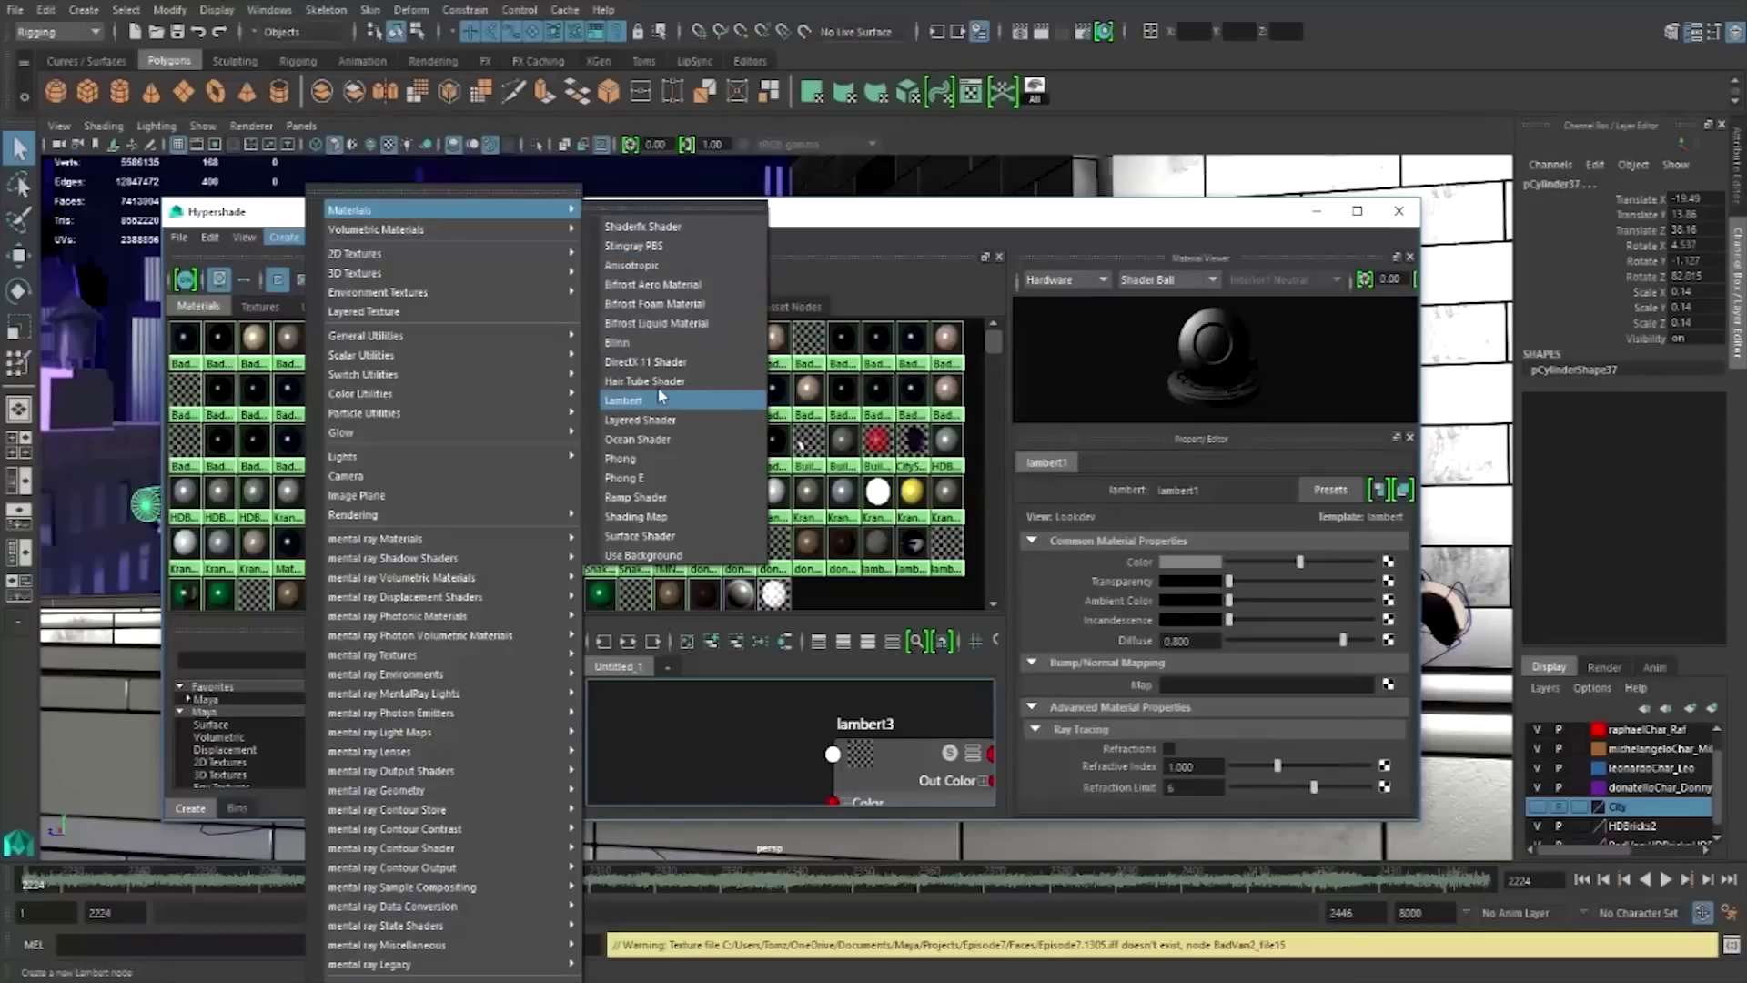
pyautogui.click(644, 460)
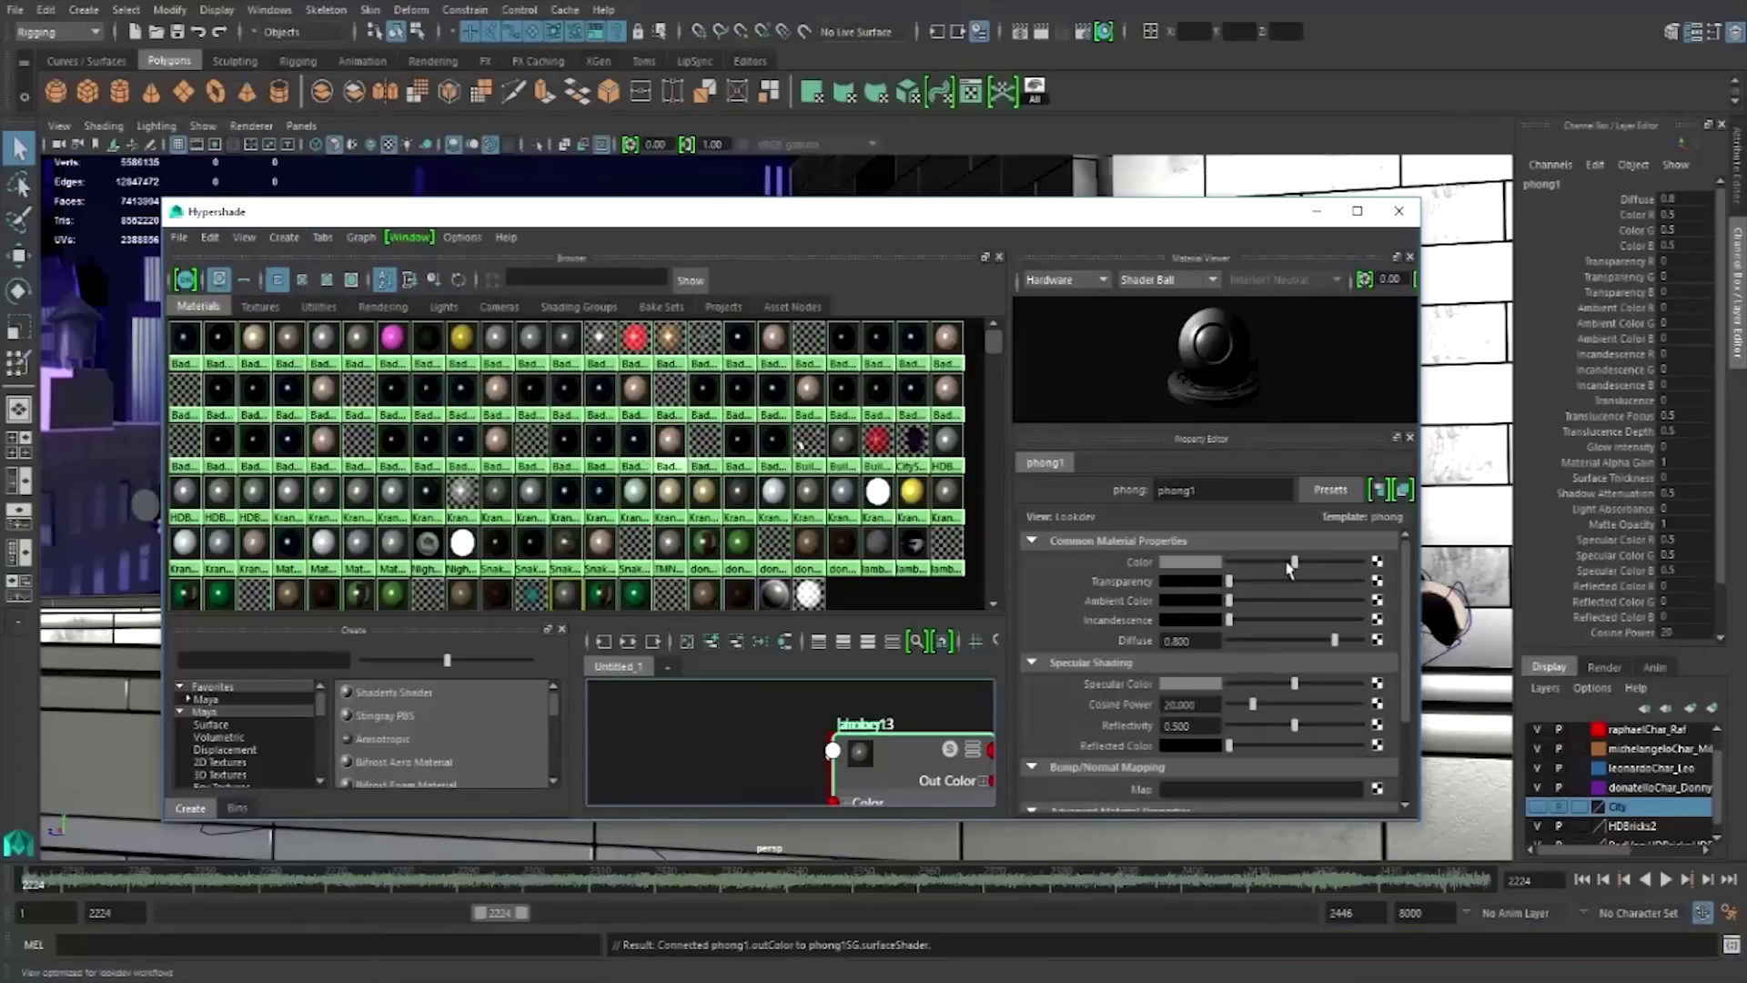
pyautogui.click(1201, 564)
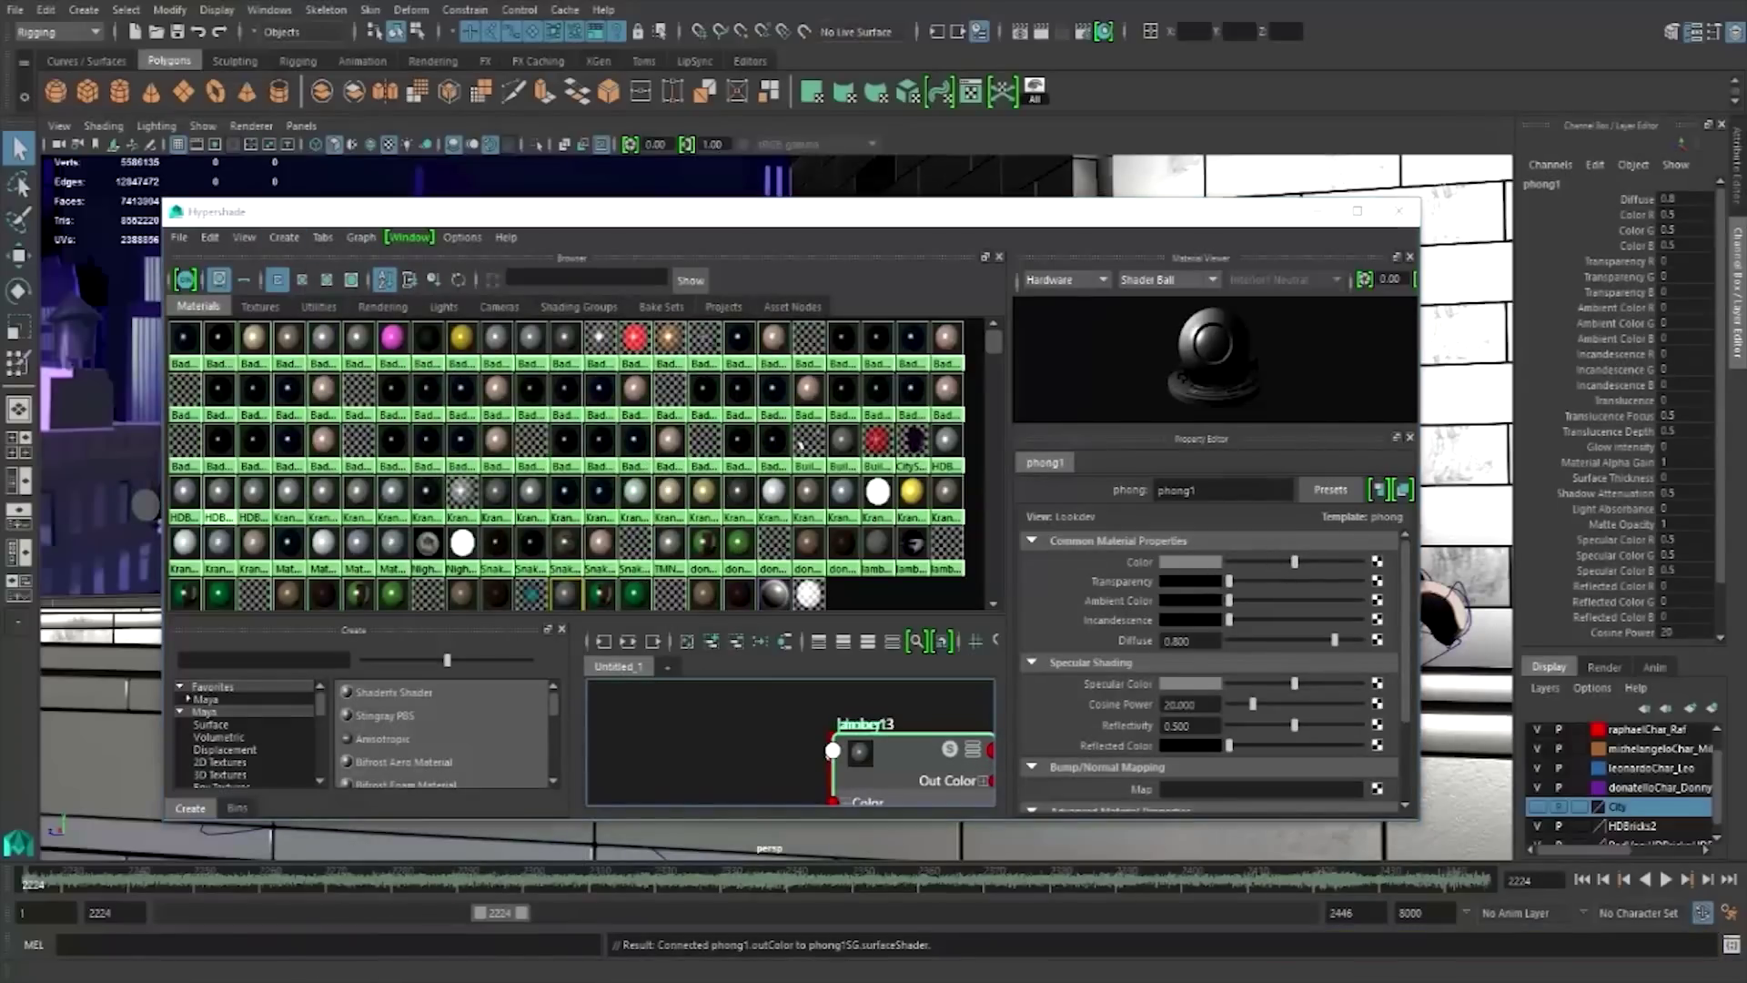
pyautogui.moveTo(608, 553); pyautogui.dragTo(610, 539)
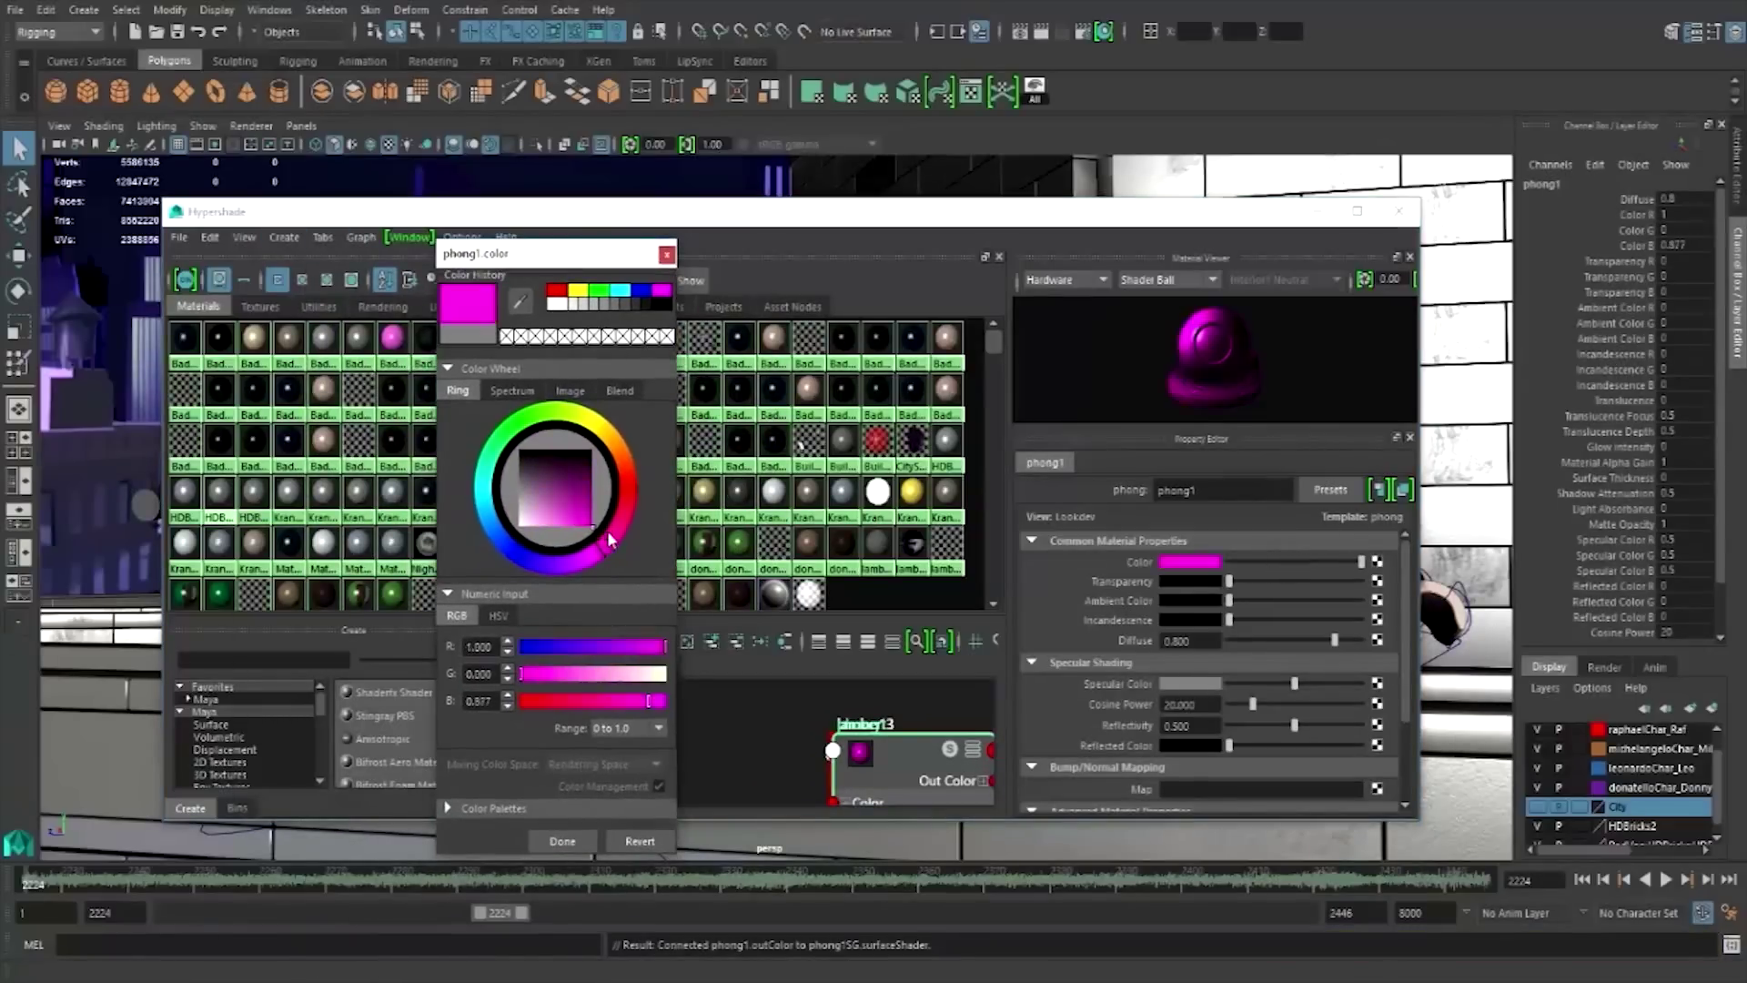
pyautogui.click(564, 842)
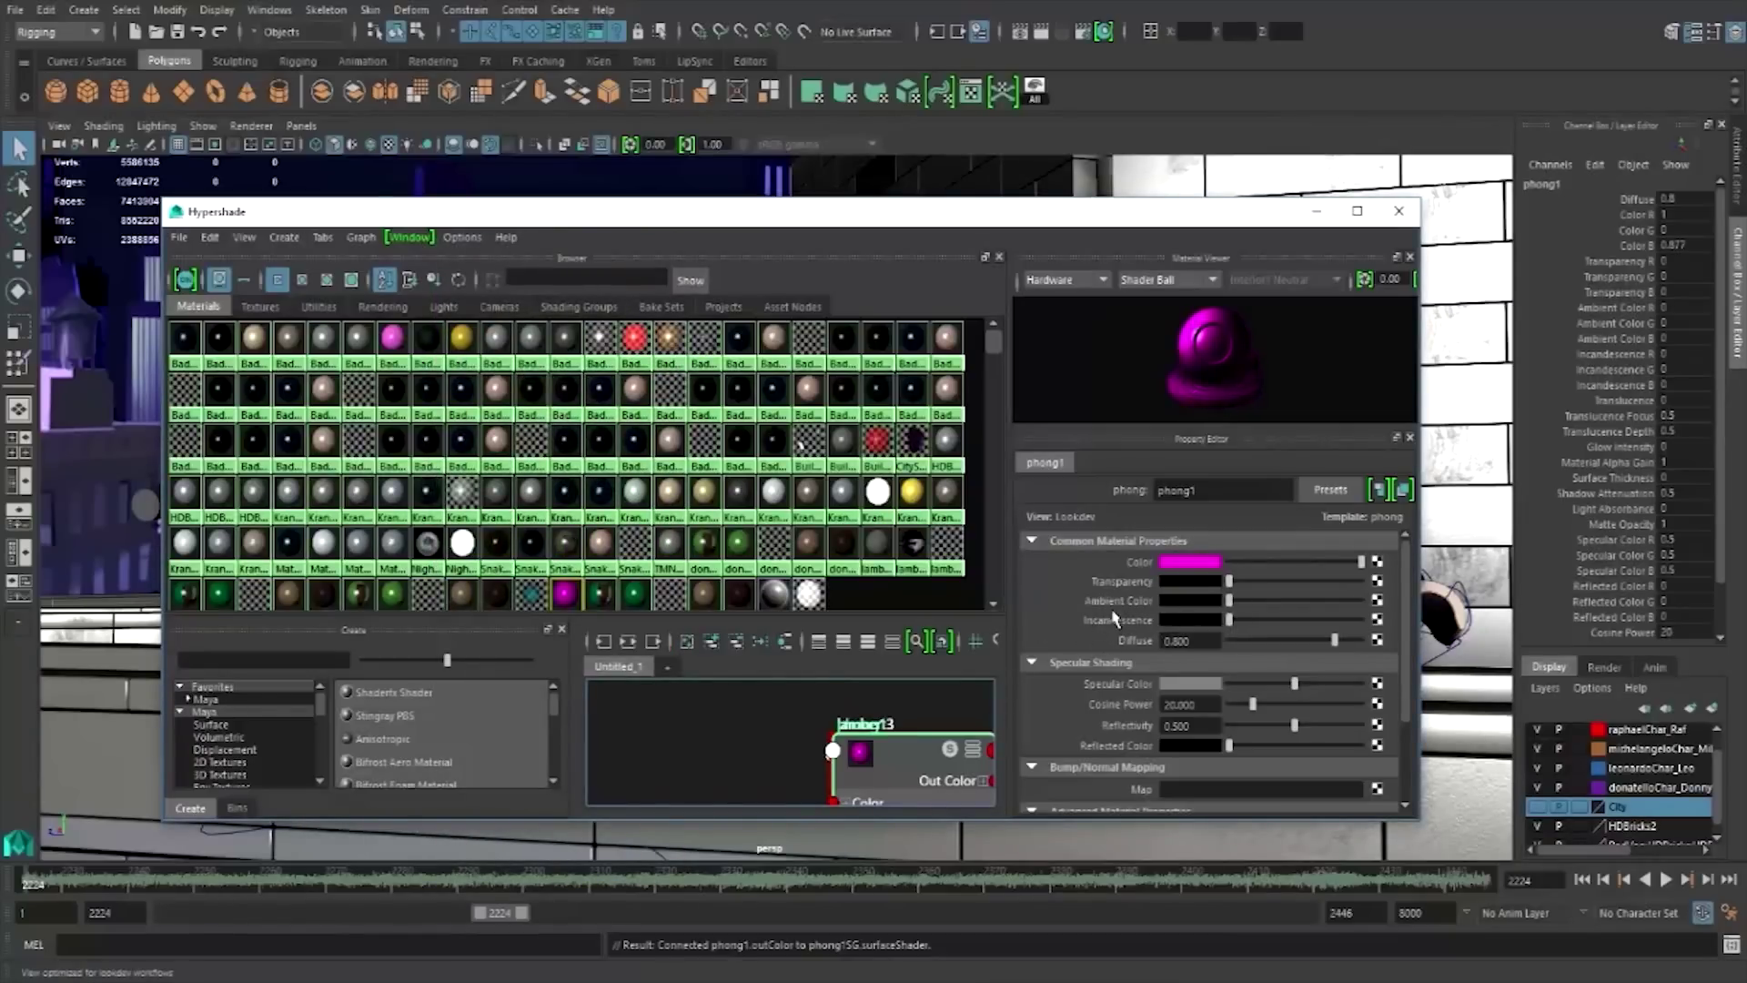
# - Give the Phong magenta incandescence and raise its transparency to 0.49
pyautogui.moveTo(910, 211); pyautogui.dragTo(0, 364)
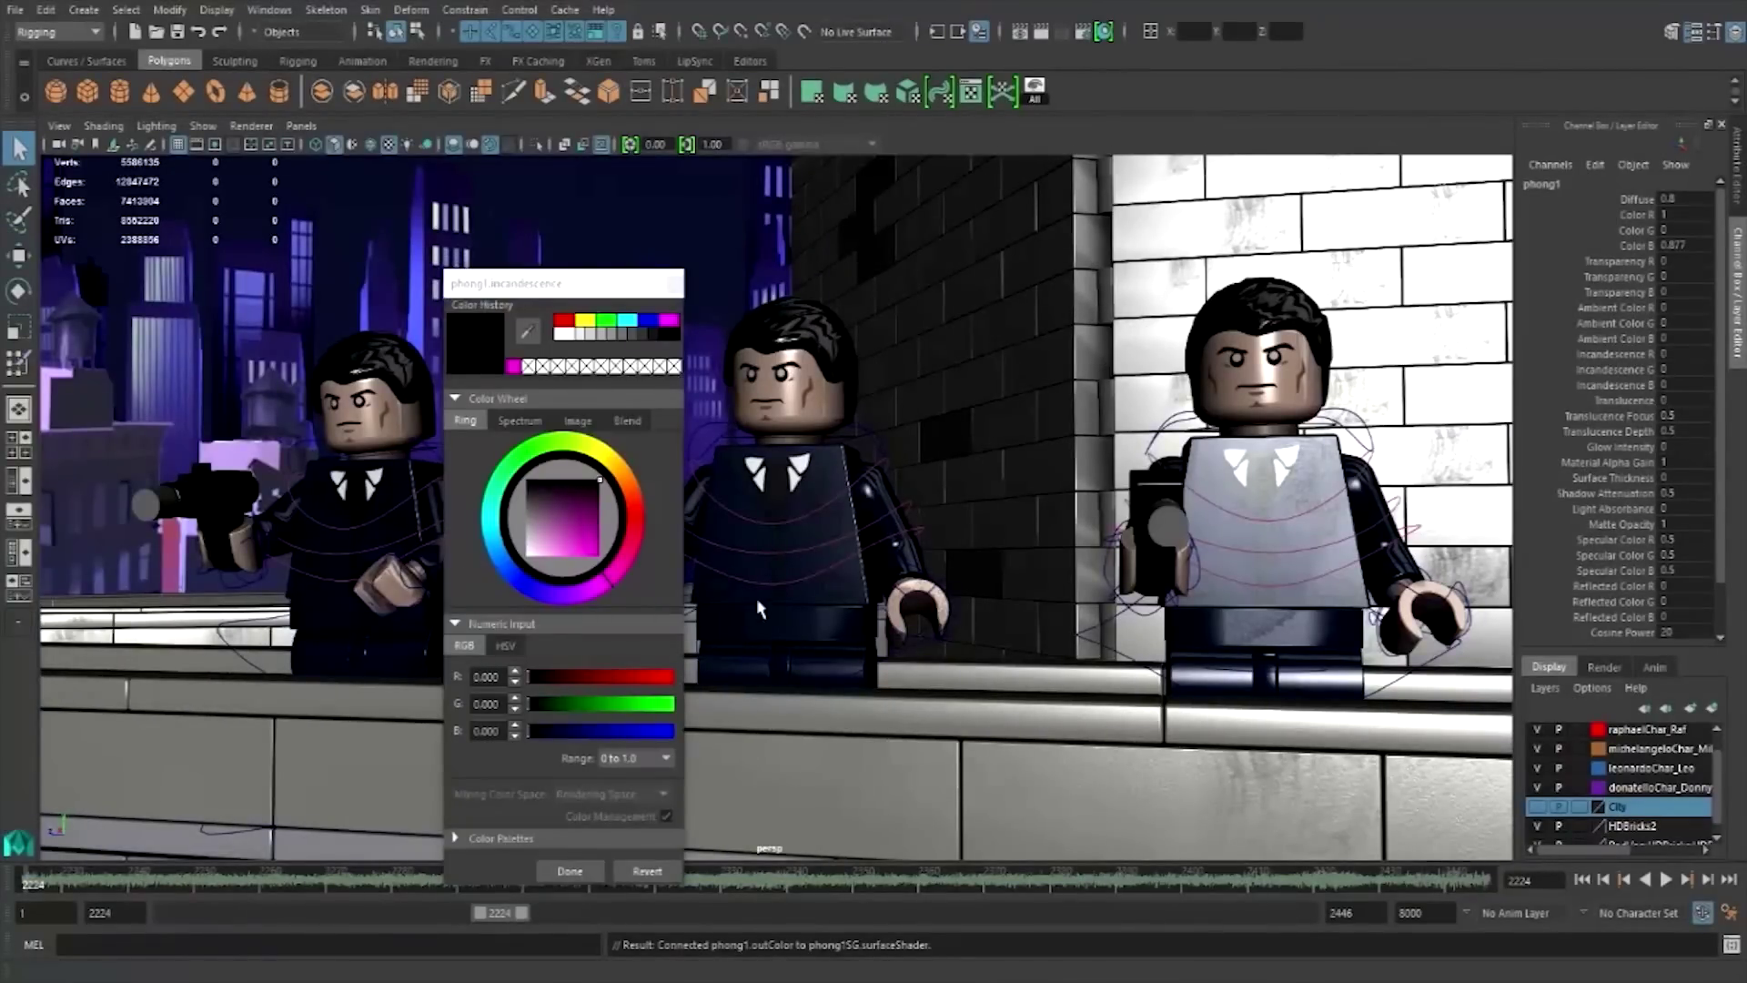
pyautogui.click(603, 560)
pyautogui.click(570, 871)
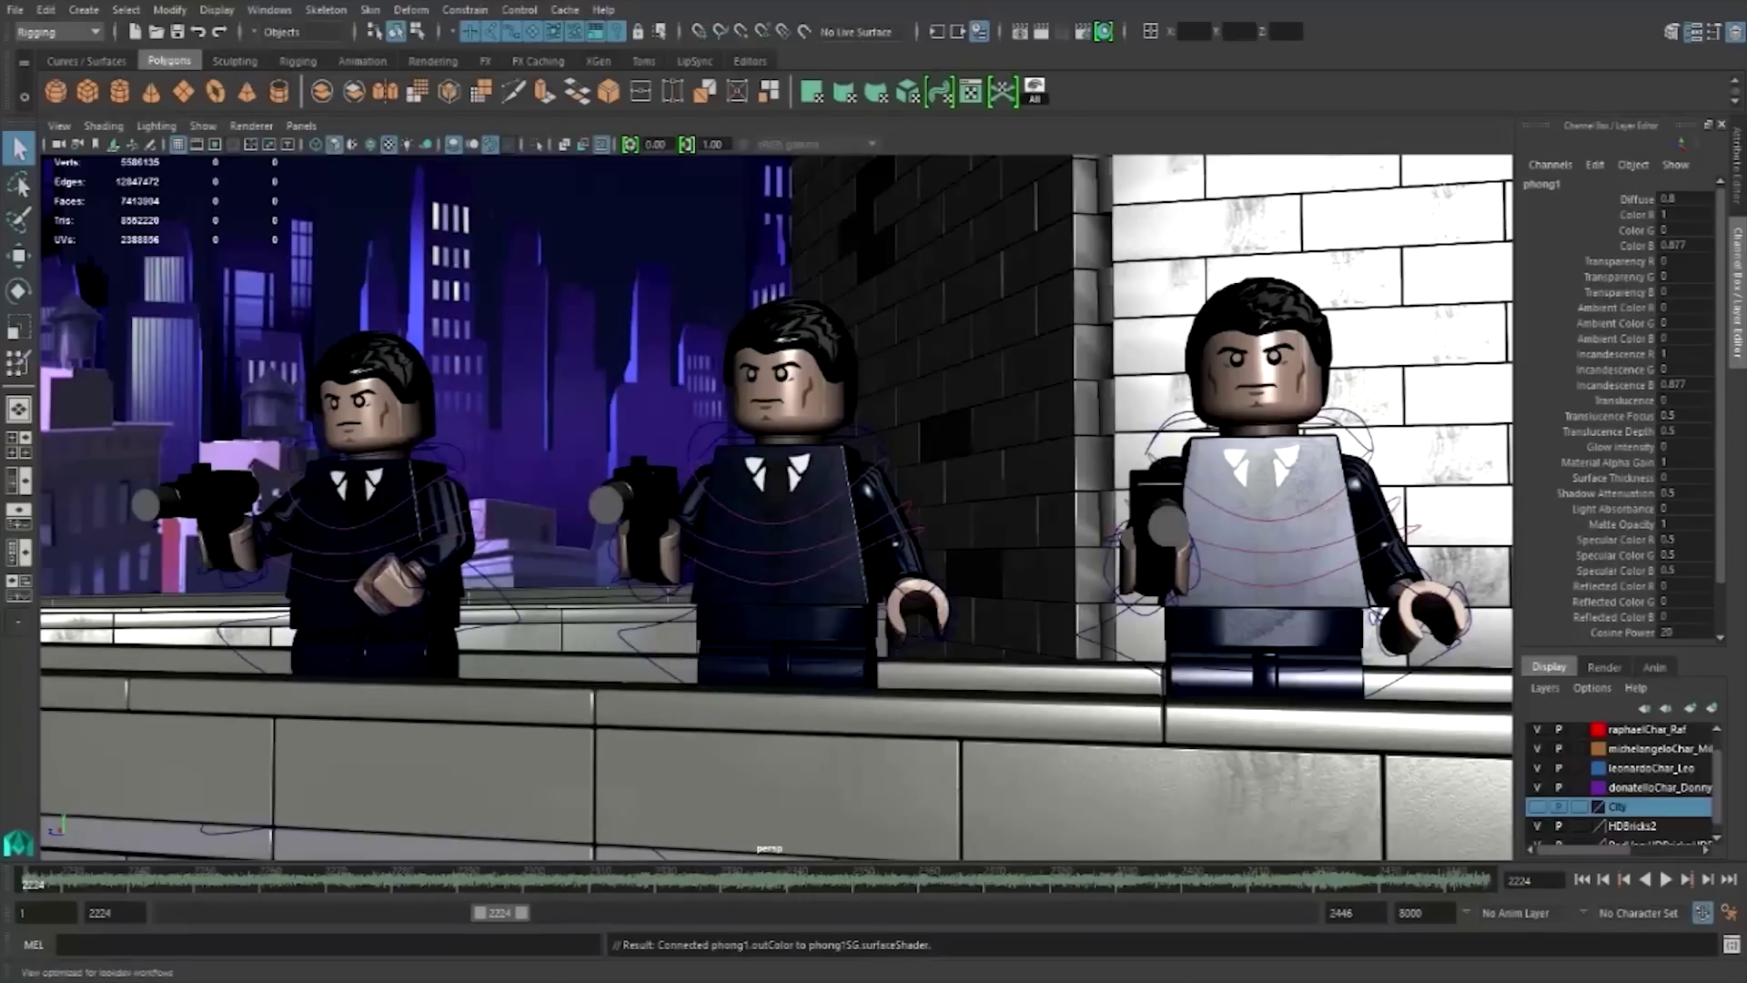
pyautogui.moveTo(273, 551); pyautogui.dragTo(305, 551, button='middle')
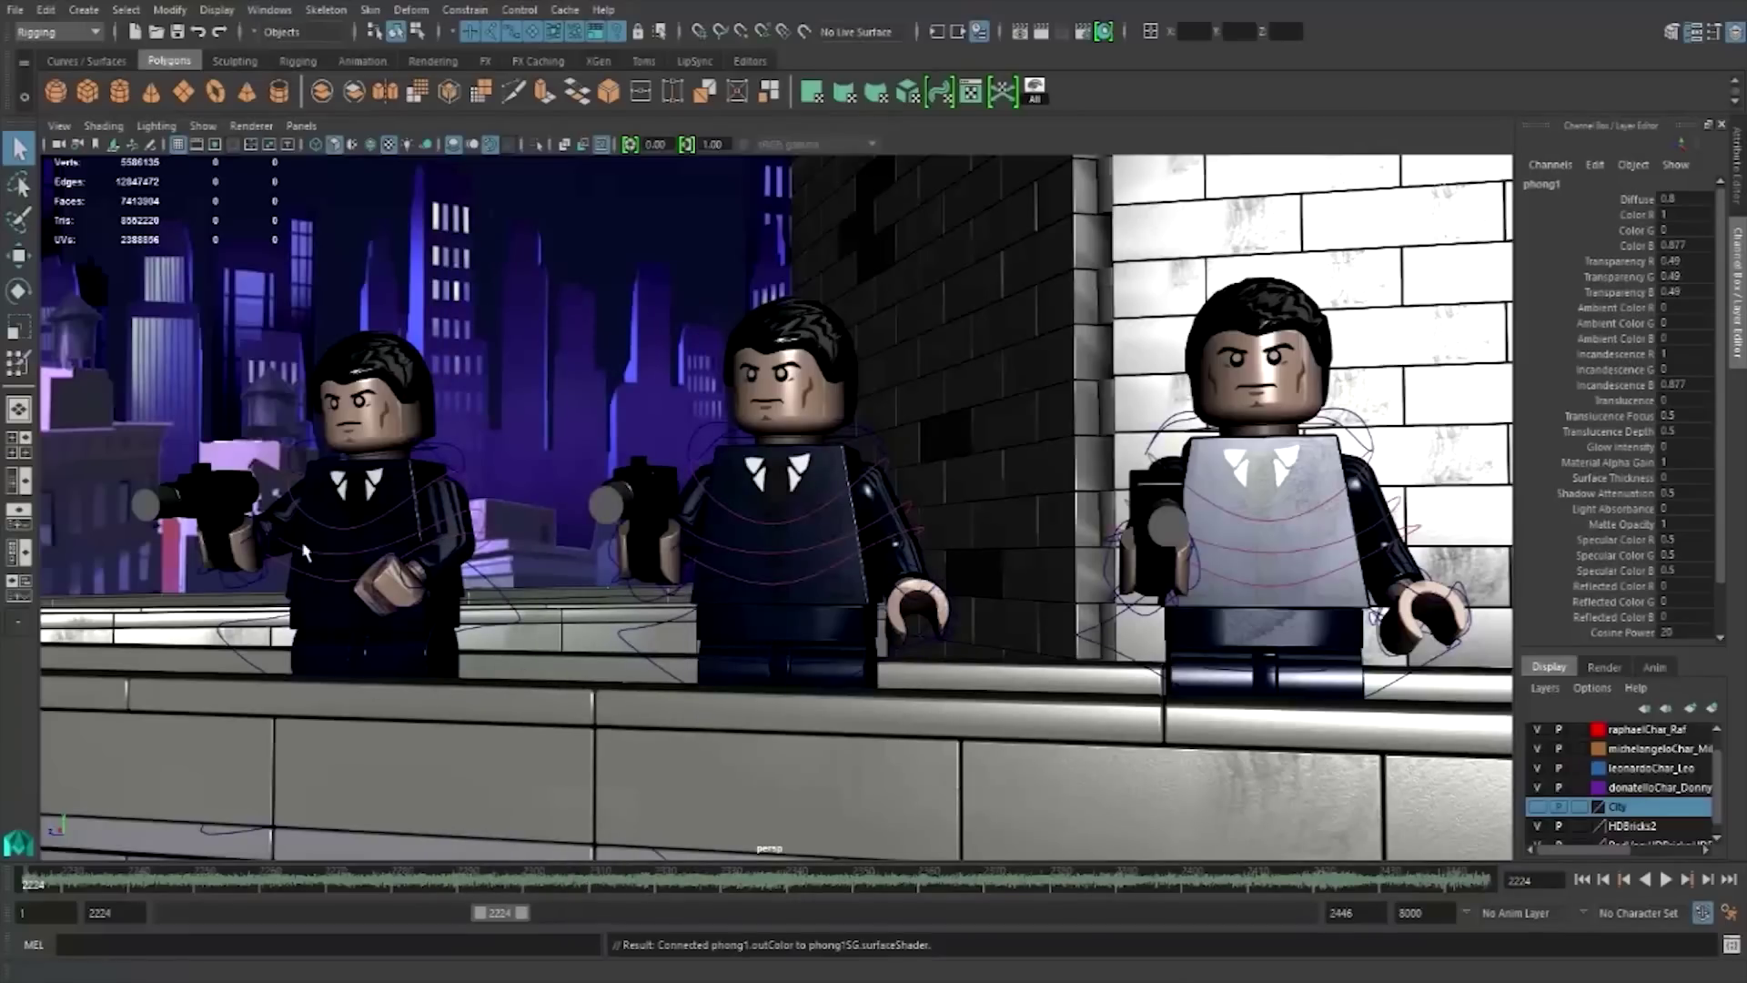
# - Select all four bullet cylinders, then deselect to view their magenta shading
pyautogui.click(164, 514)
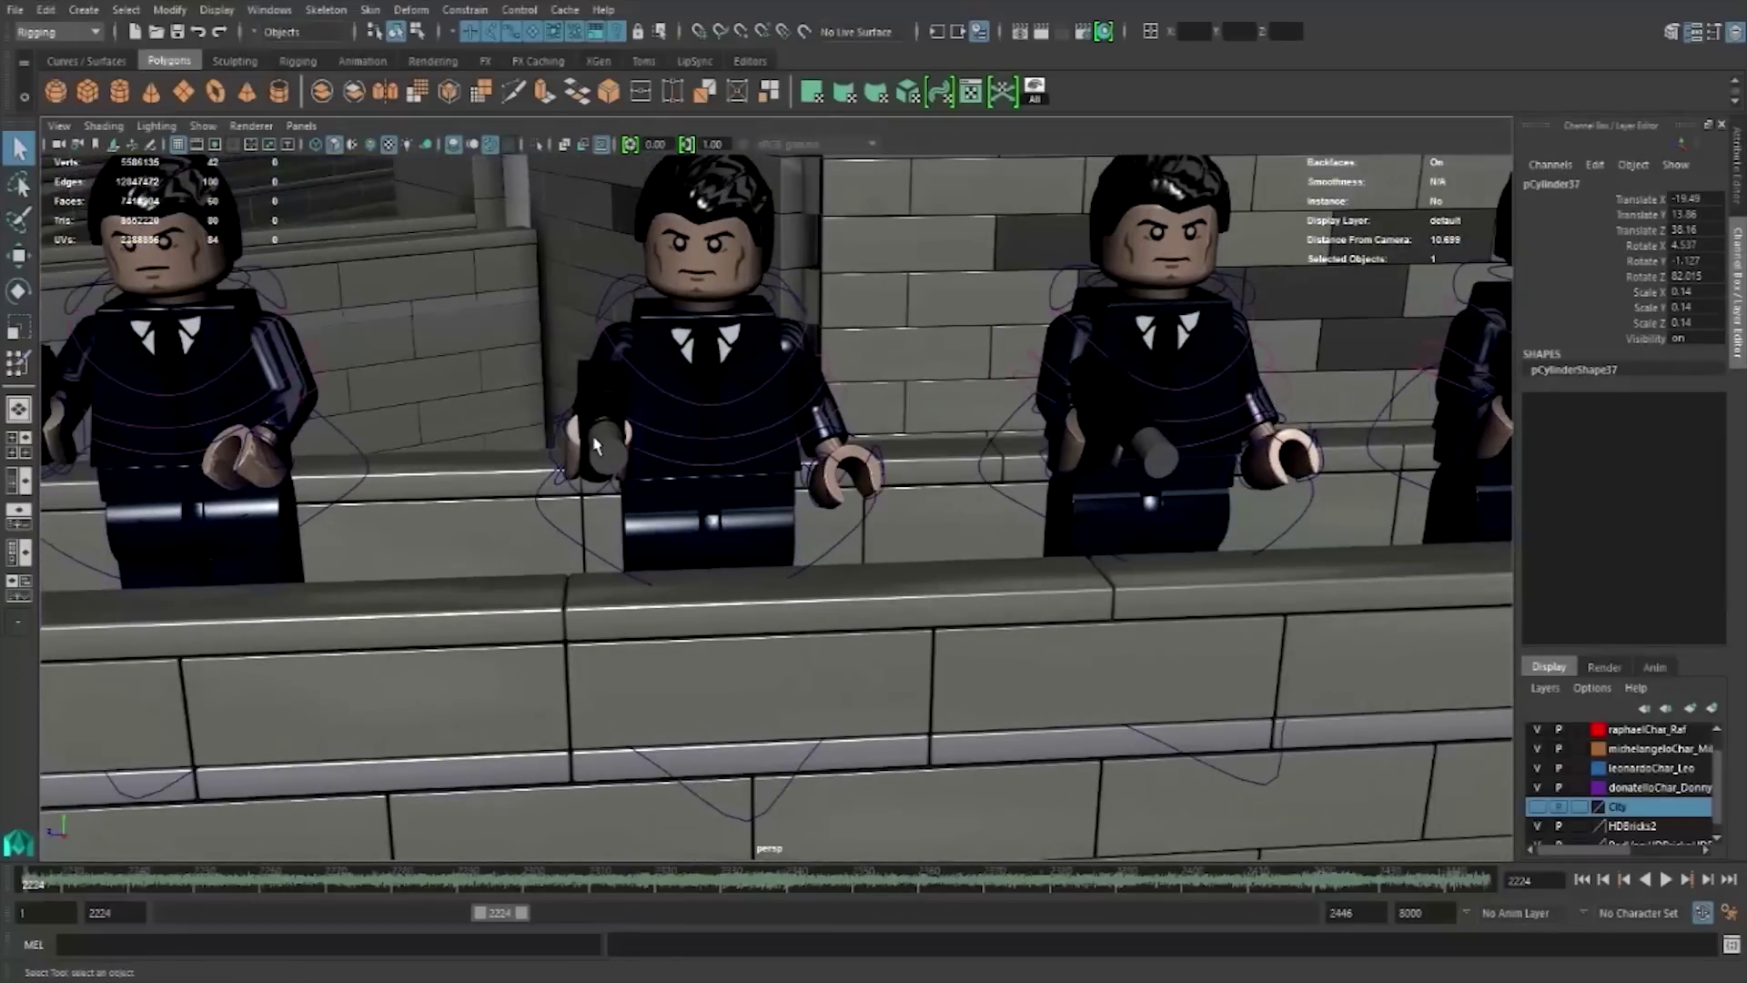
pyautogui.keyDown('shift'); pyautogui.click(607, 446); pyautogui.keyUp('shift')
pyautogui.keyDown('shift'); pyautogui.click(1148, 462); pyautogui.keyUp('shift')
pyautogui.keyDown('alt'); pyautogui.moveTo(1148, 463); pyautogui.dragTo(976, 488, button='middle'); pyautogui.keyUp('alt')
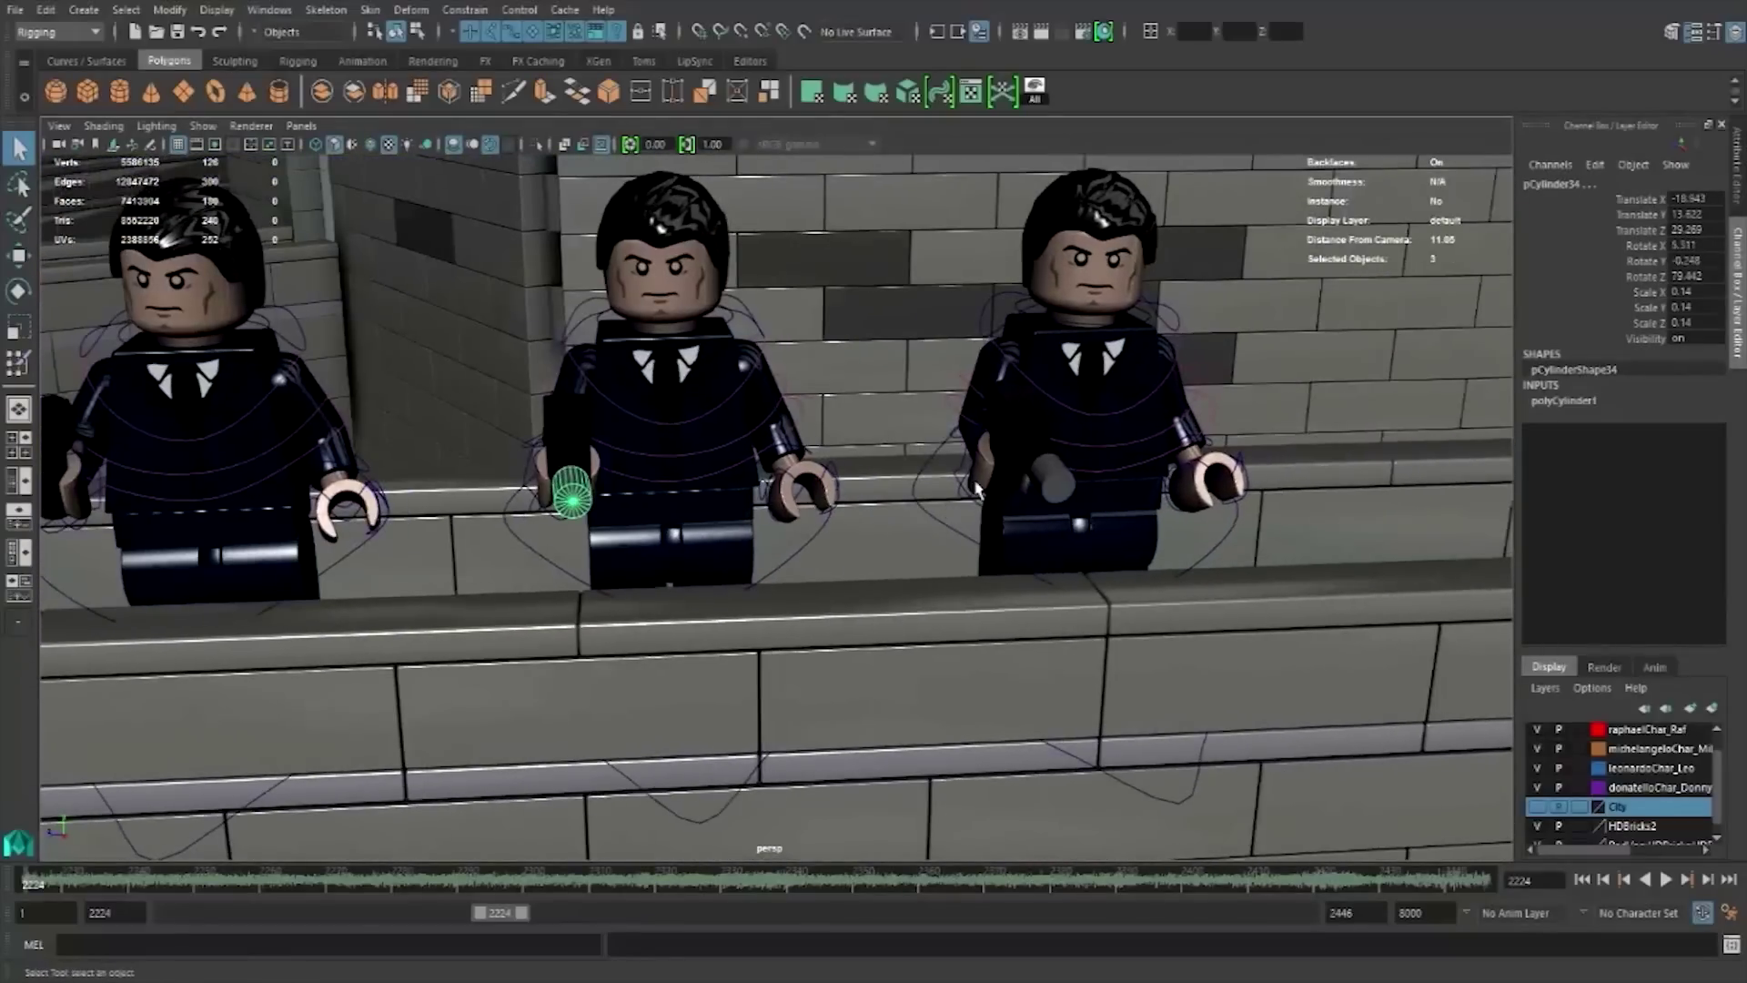
pyautogui.keyDown('shift'); pyautogui.click(1056, 484); pyautogui.keyUp('shift')
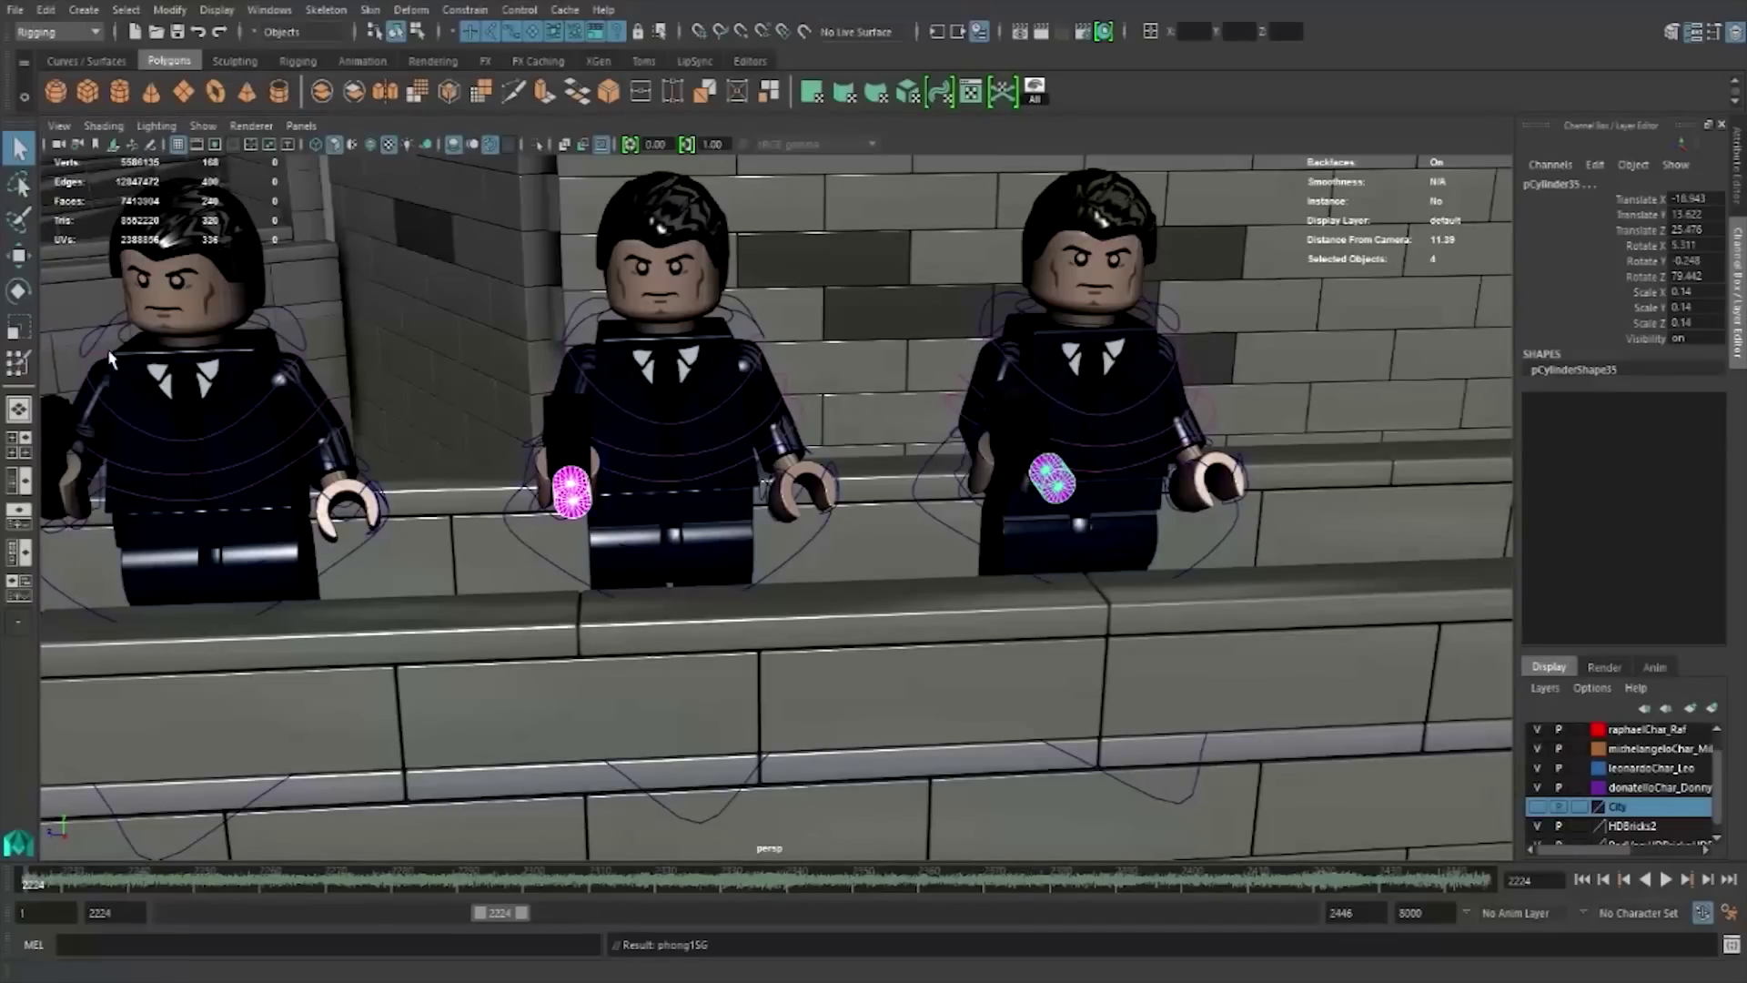
pyautogui.moveTo(423, 395); pyautogui.dragTo(46, 323)
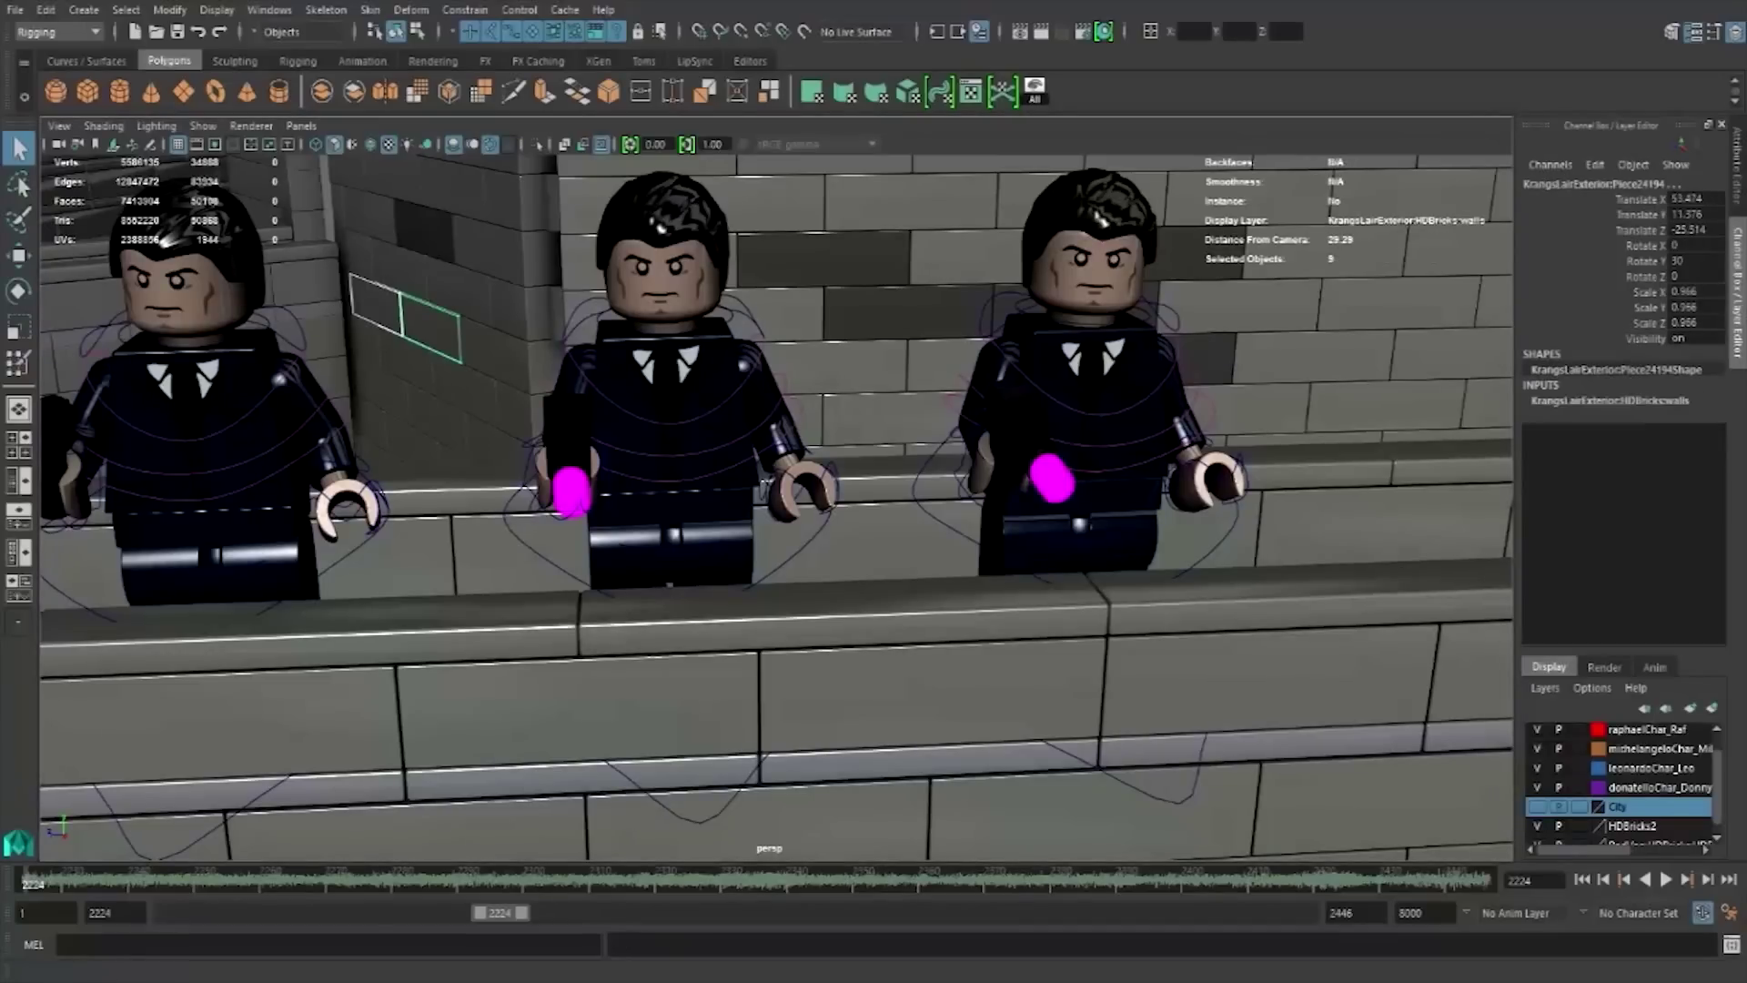
pyautogui.scroll(5, 580, 494)
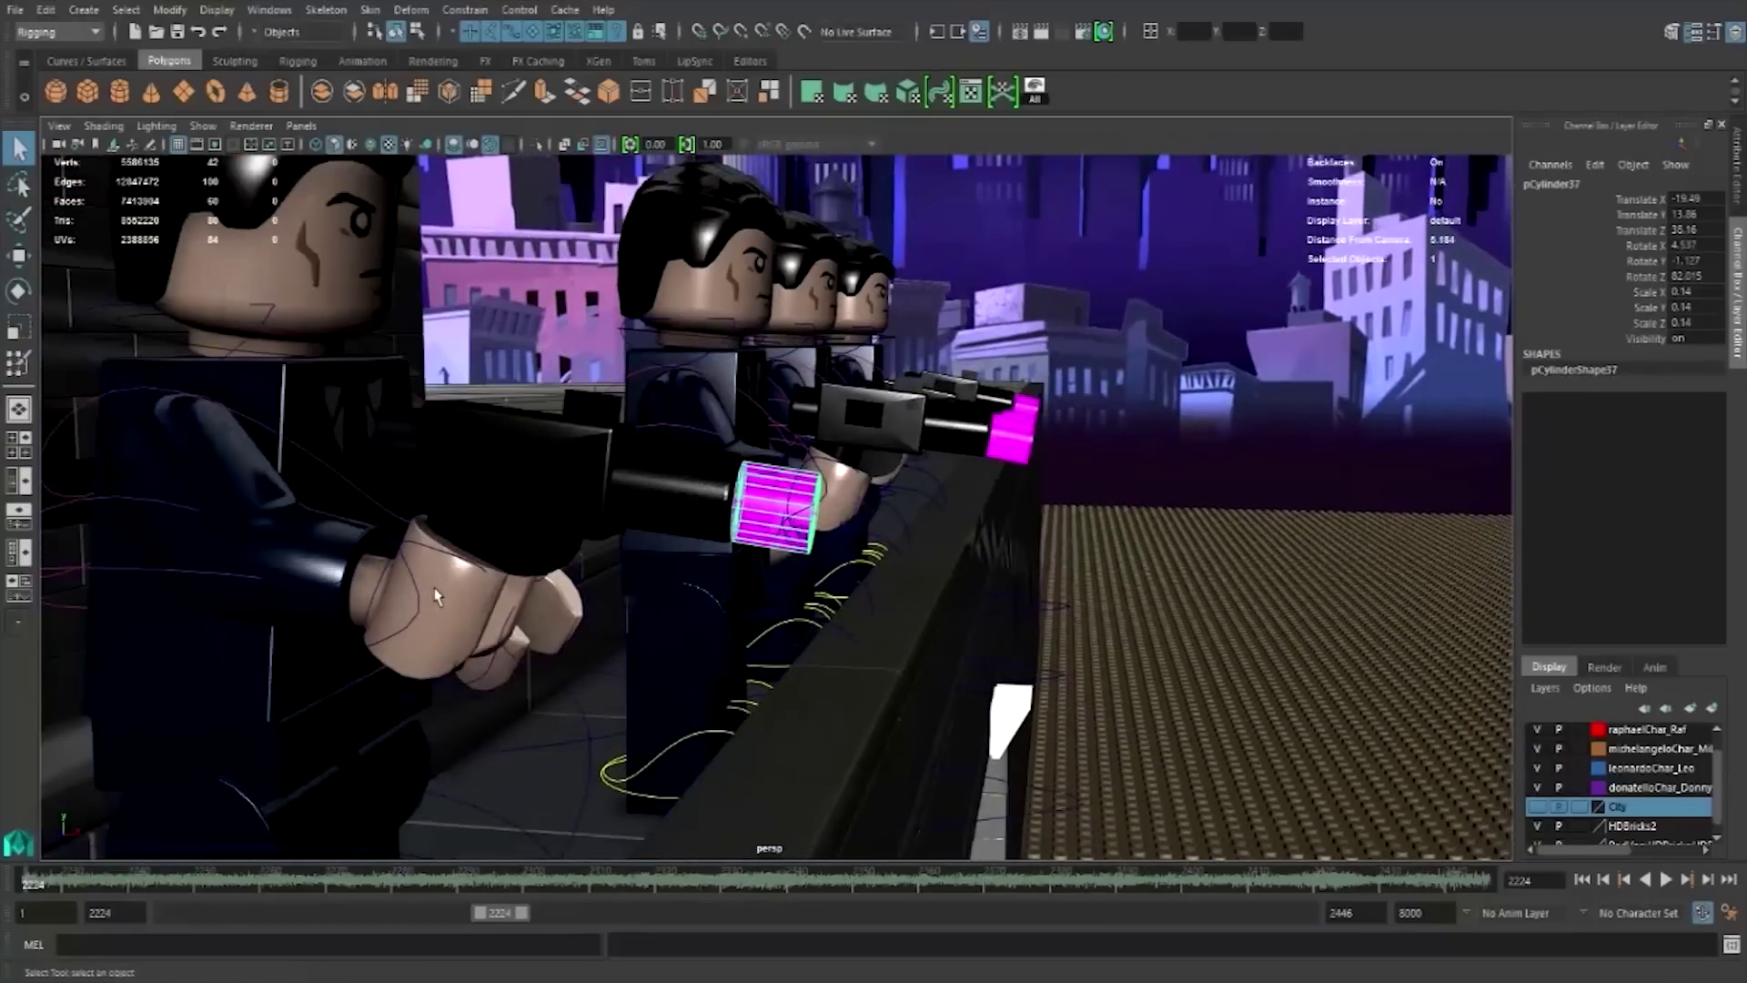
pyautogui.scroll(3, 835, 569)
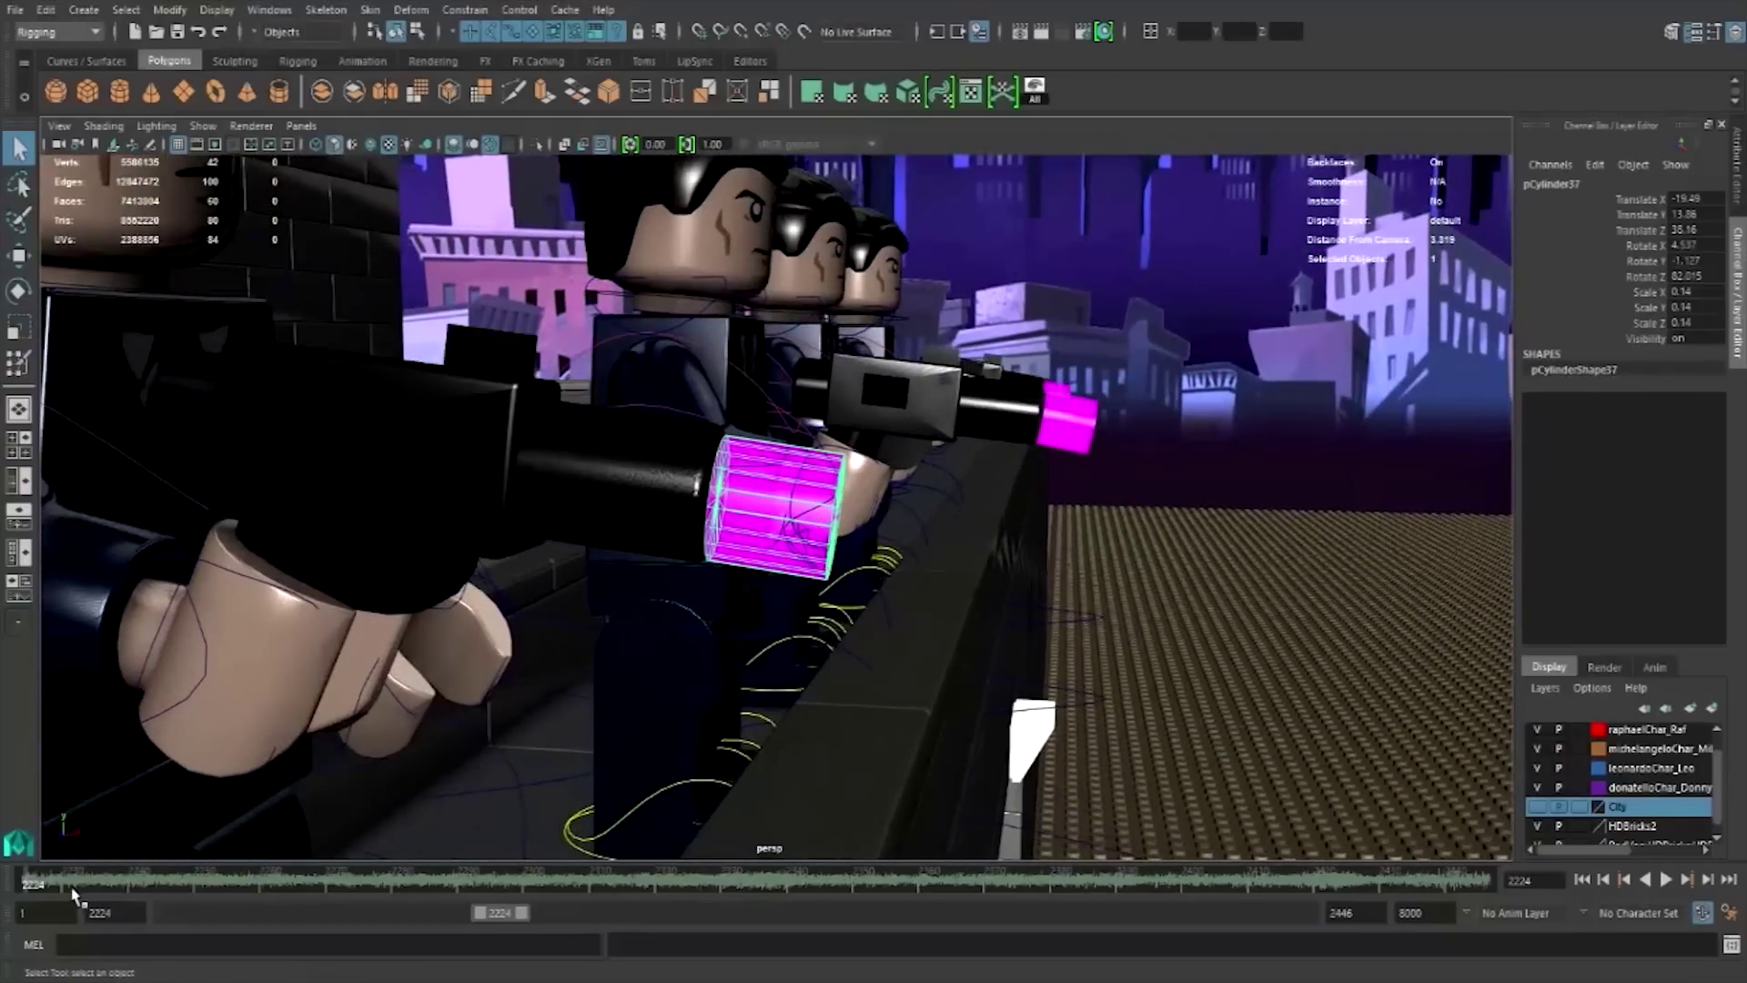
# - Key the bullet's visibility channel and select the remaining hand cylinders
pyautogui.rightClick(1661, 348)
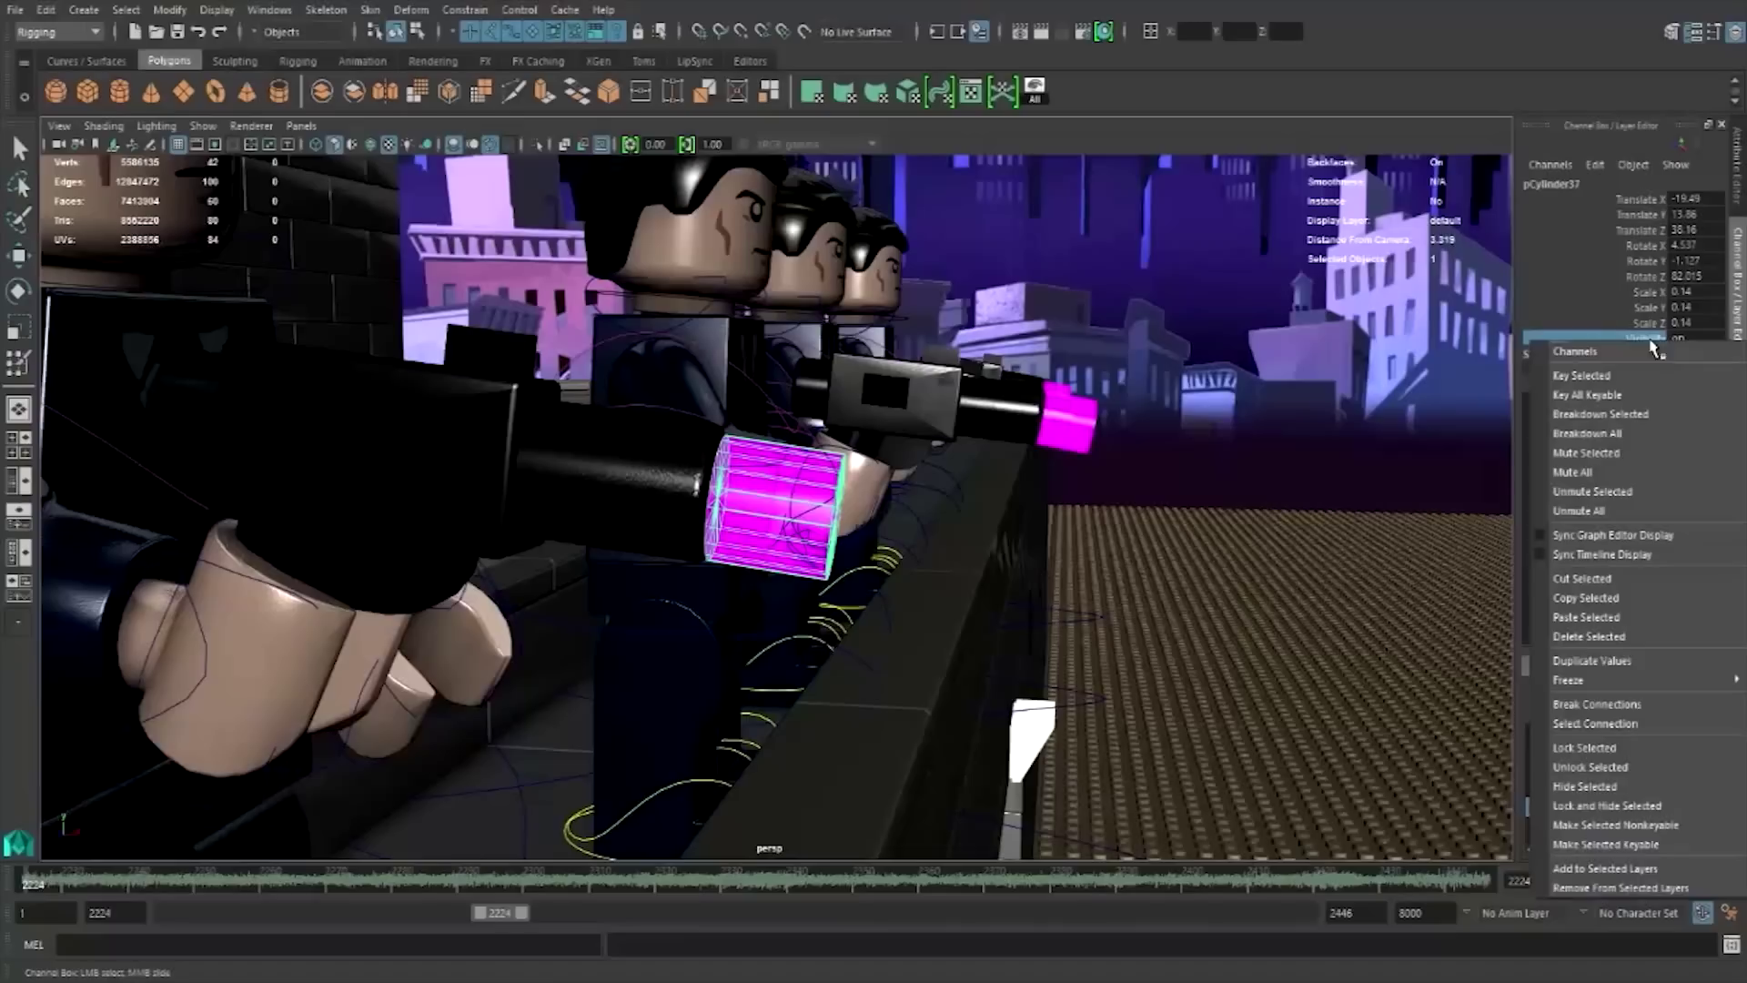
pyautogui.click(1629, 375)
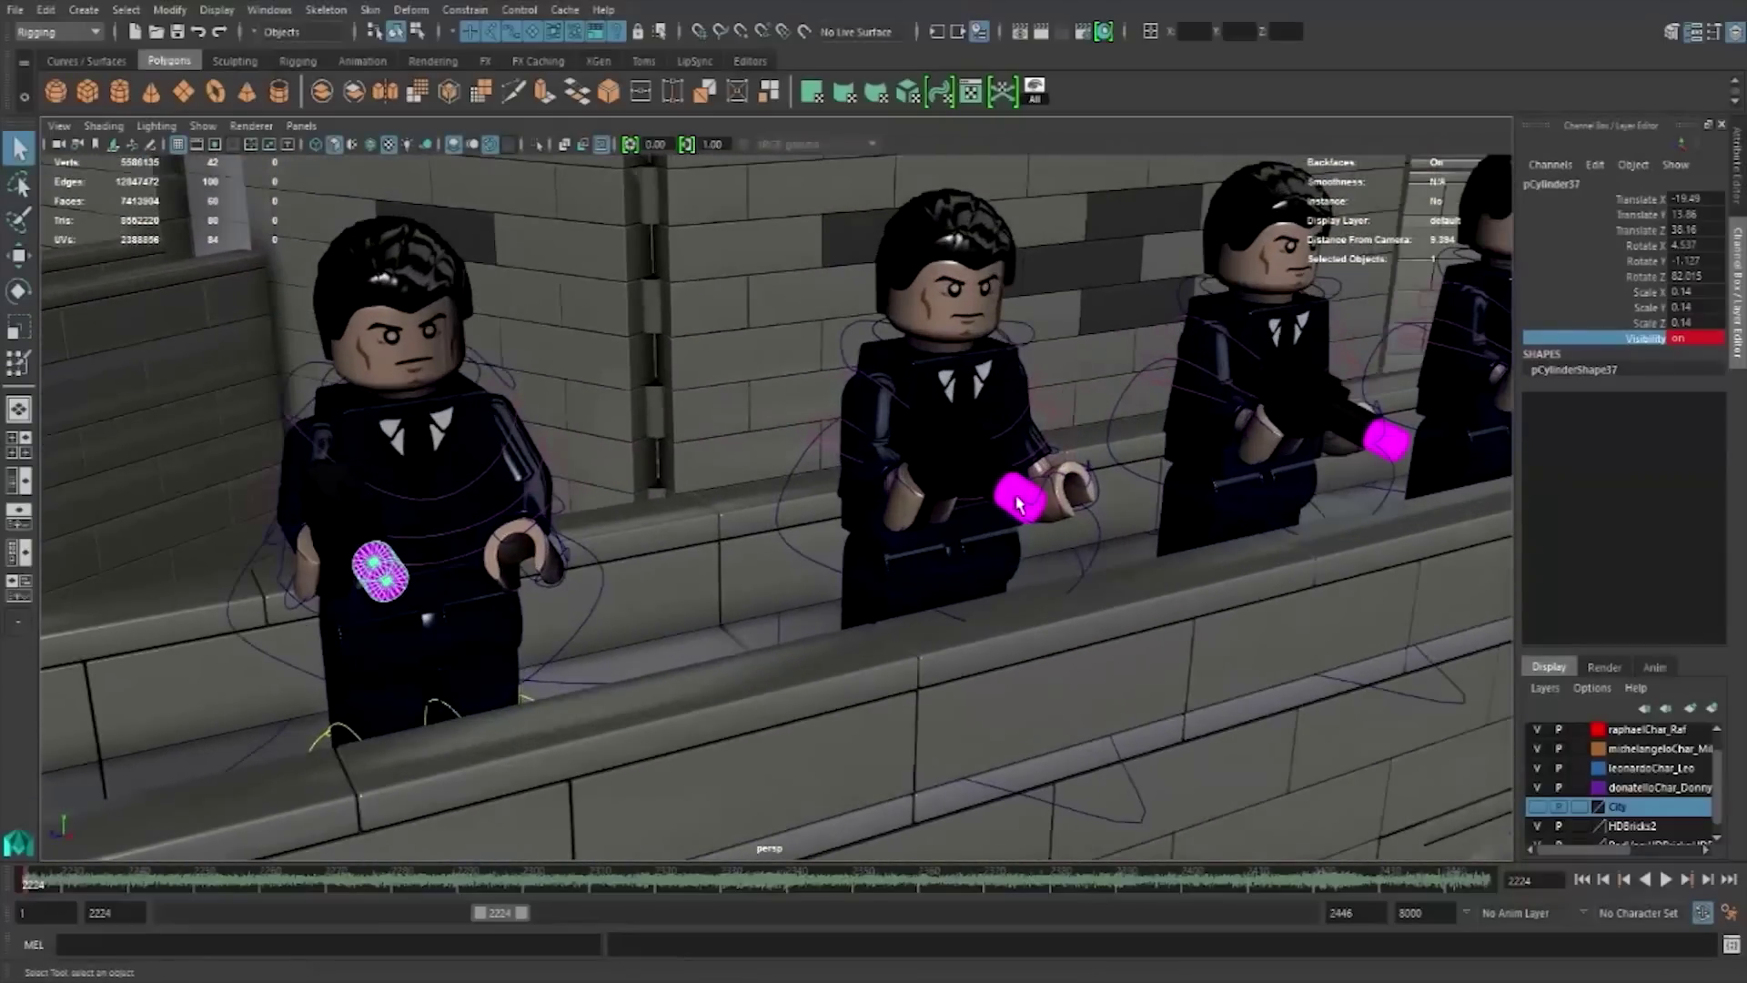
pyautogui.keyDown('shift'); pyautogui.click(1017, 505); pyautogui.keyUp('shift')
pyautogui.keyDown('shift'); pyautogui.click(1281, 458); pyautogui.keyUp('shift')
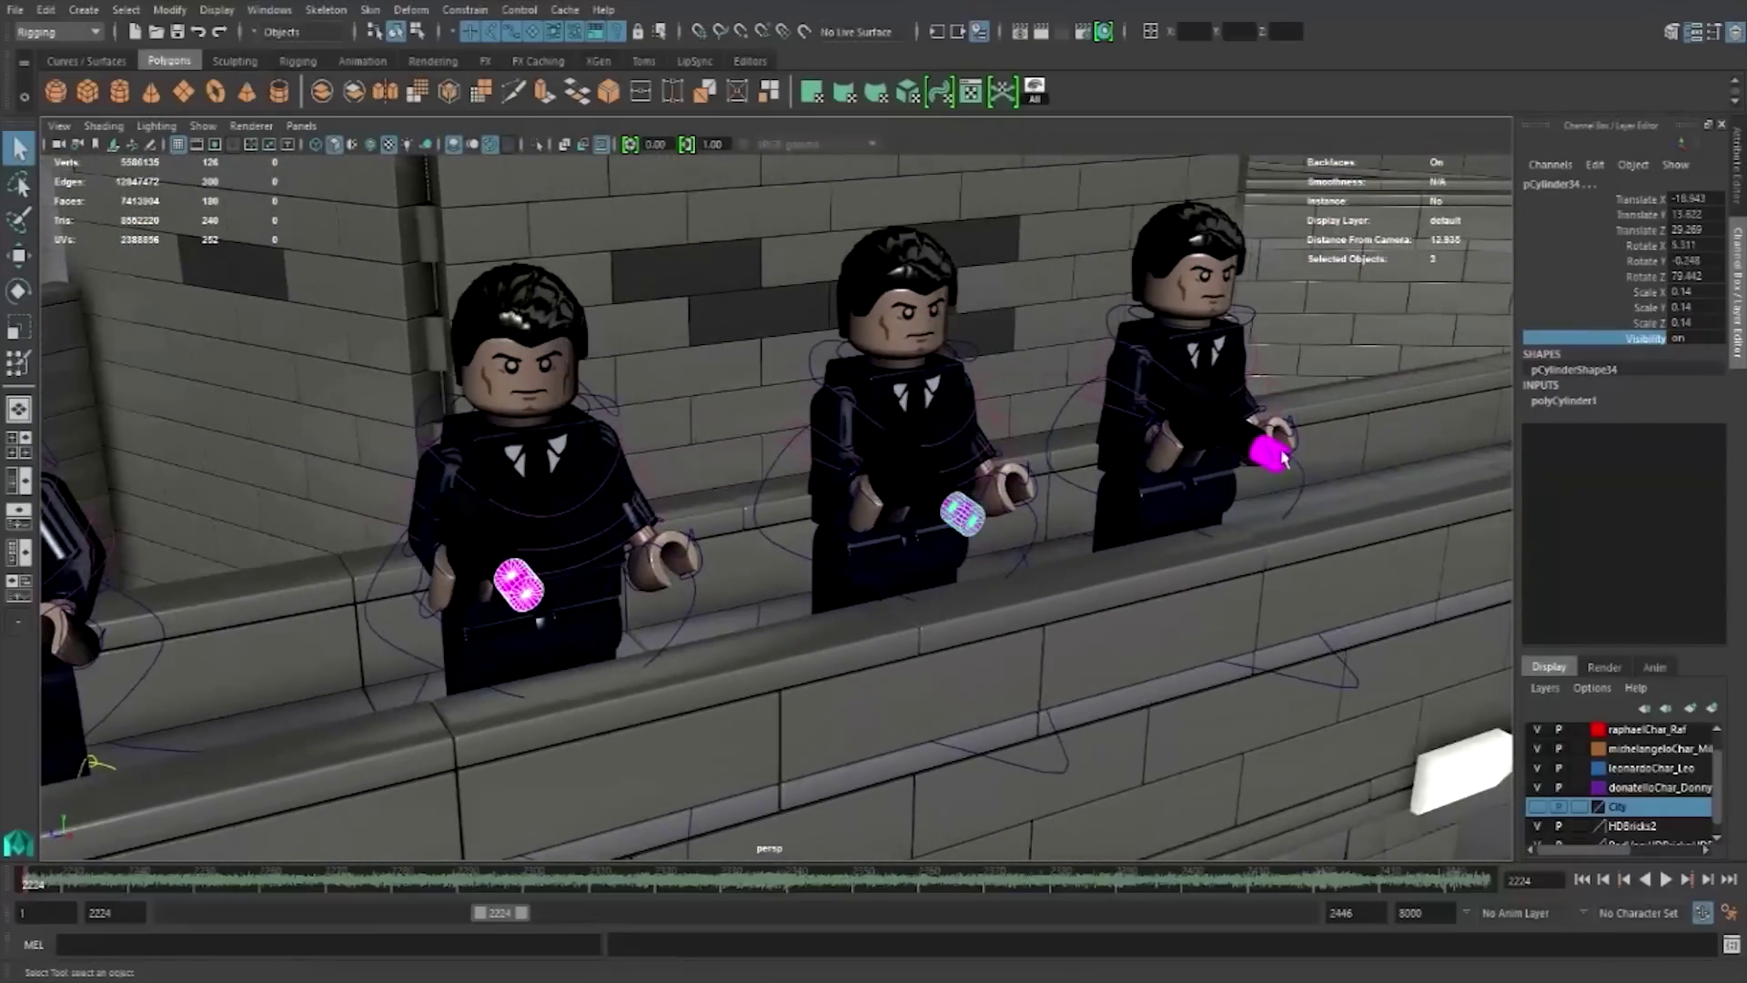
pyautogui.keyDown('shift'); pyautogui.click(1260, 463); pyautogui.keyUp('shift')
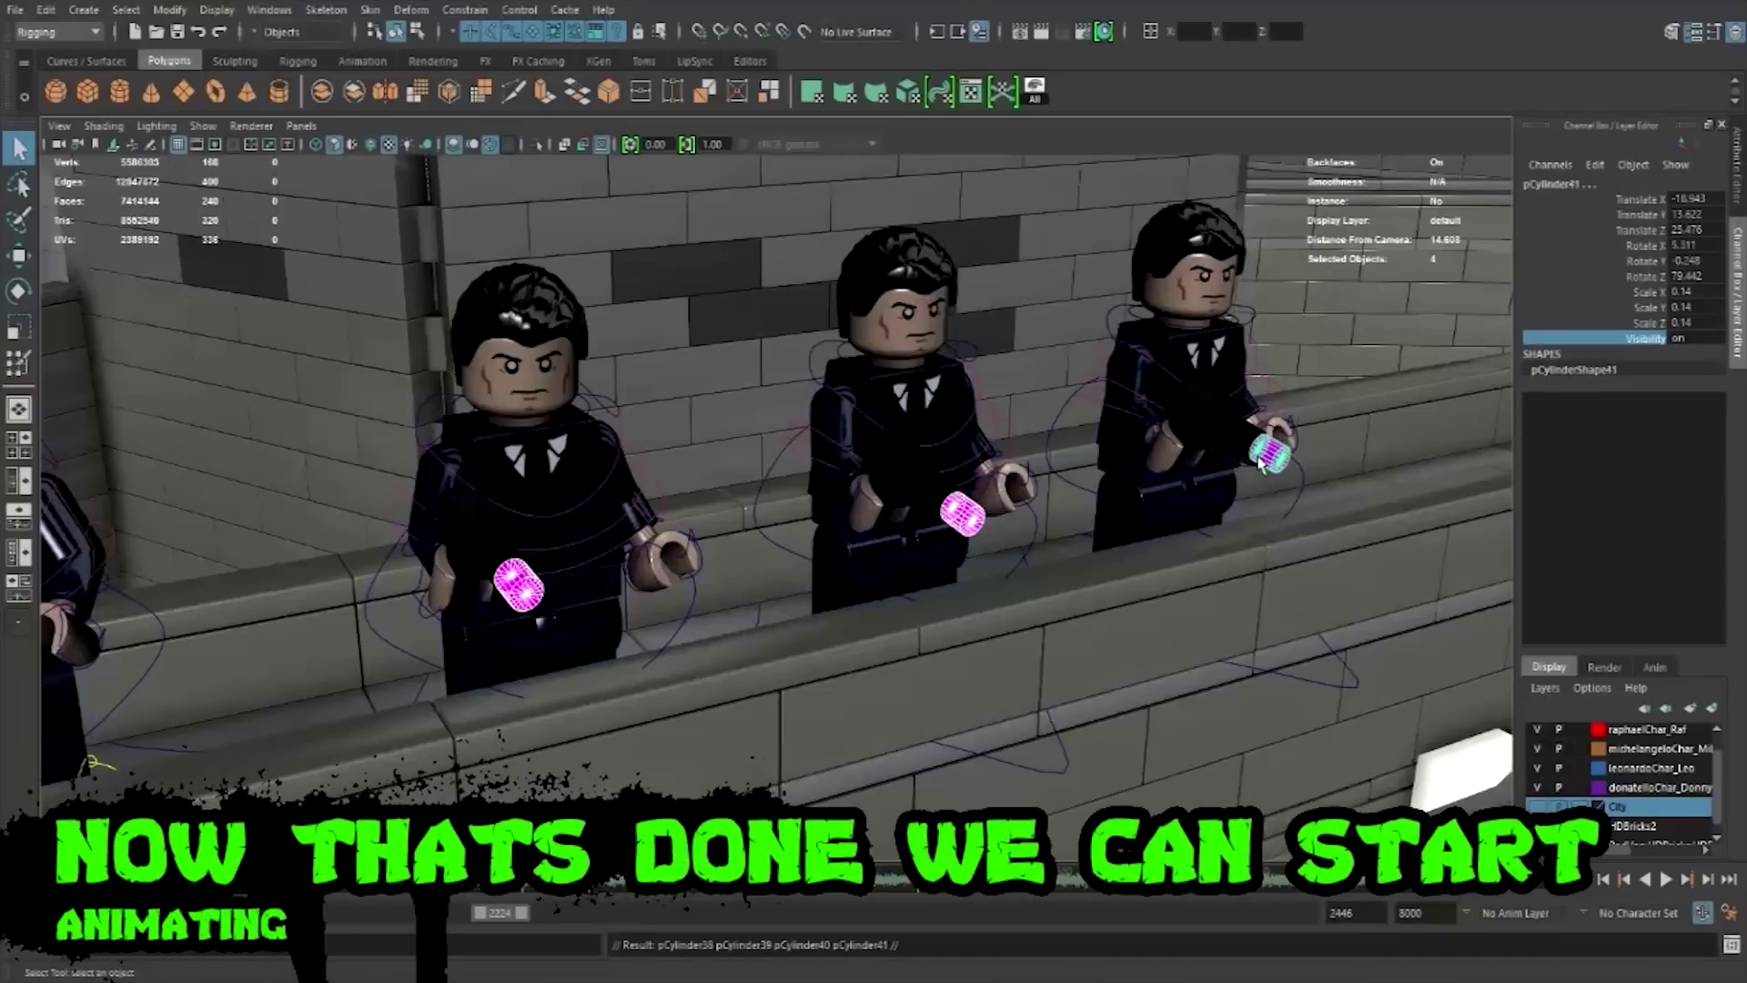
# - Select the first henchman's bullet and key its translate, rotate and scale channels
pyautogui.click(270, 667)
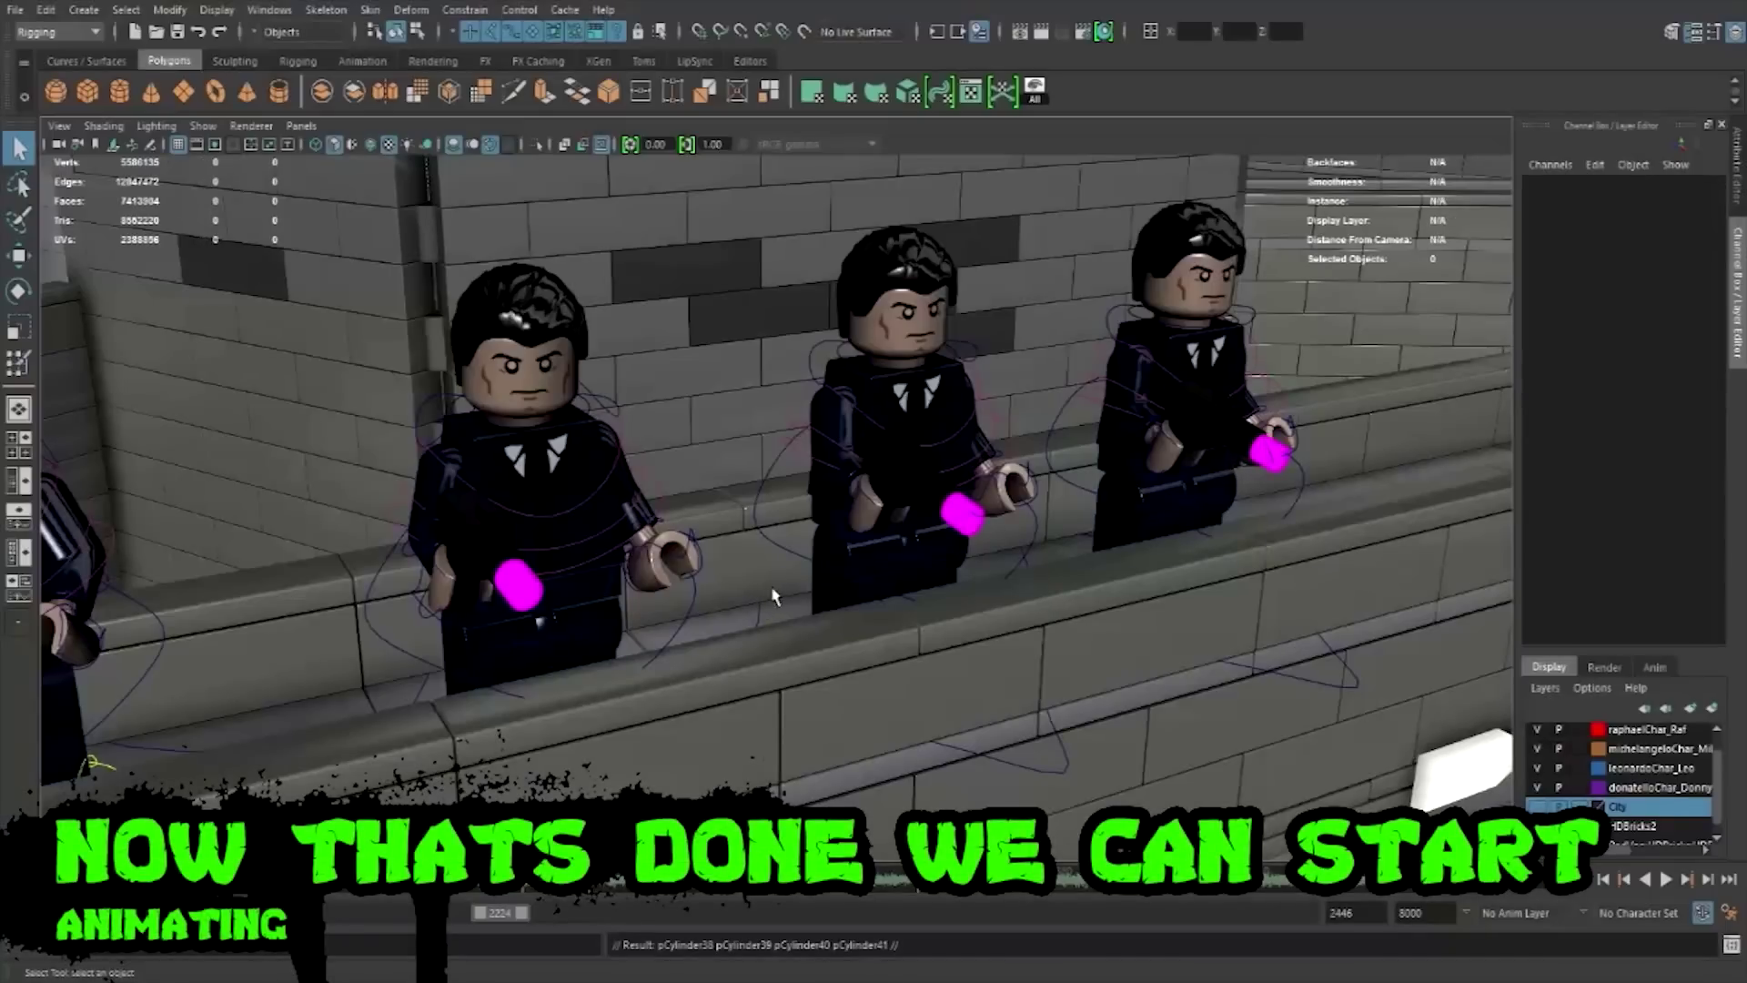
pyautogui.keyDown('alt'); pyautogui.moveTo(772, 596); pyautogui.dragTo(564, 587); pyautogui.keyUp('alt')
pyautogui.click(475, 560)
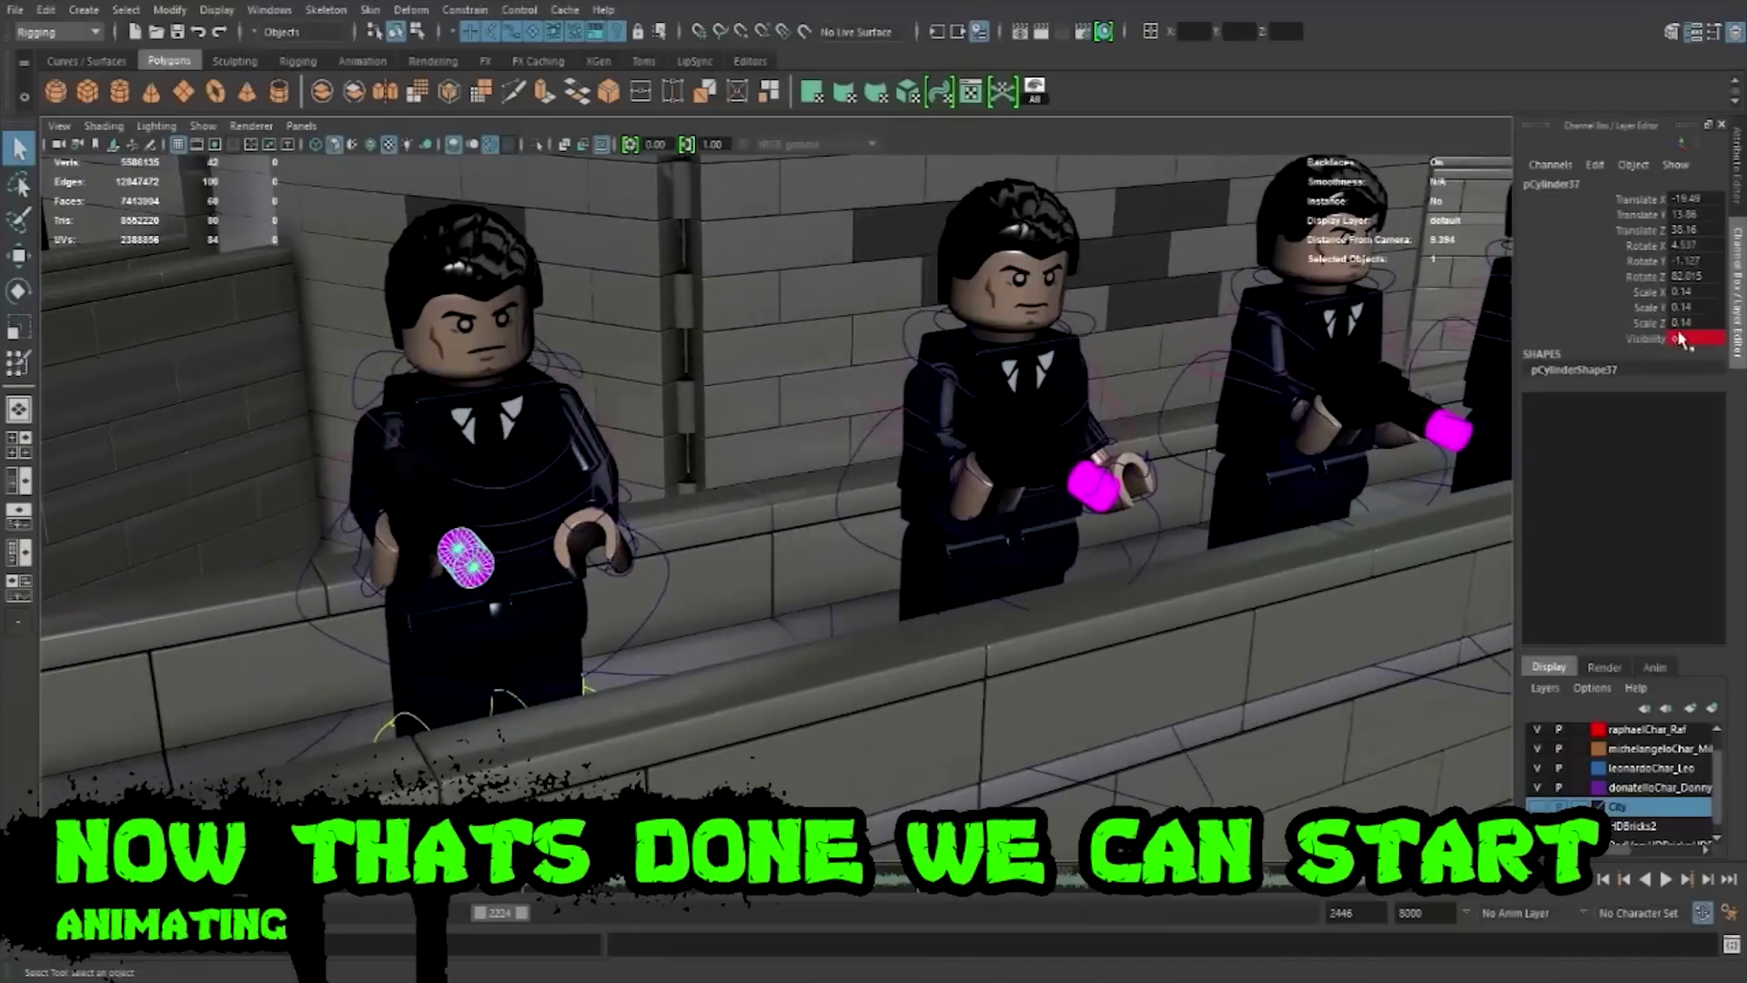
pyautogui.moveTo(1665, 323); pyautogui.dragTo(1638, 199)
pyautogui.rightClick(1547, 200)
pyautogui.click(1601, 232)
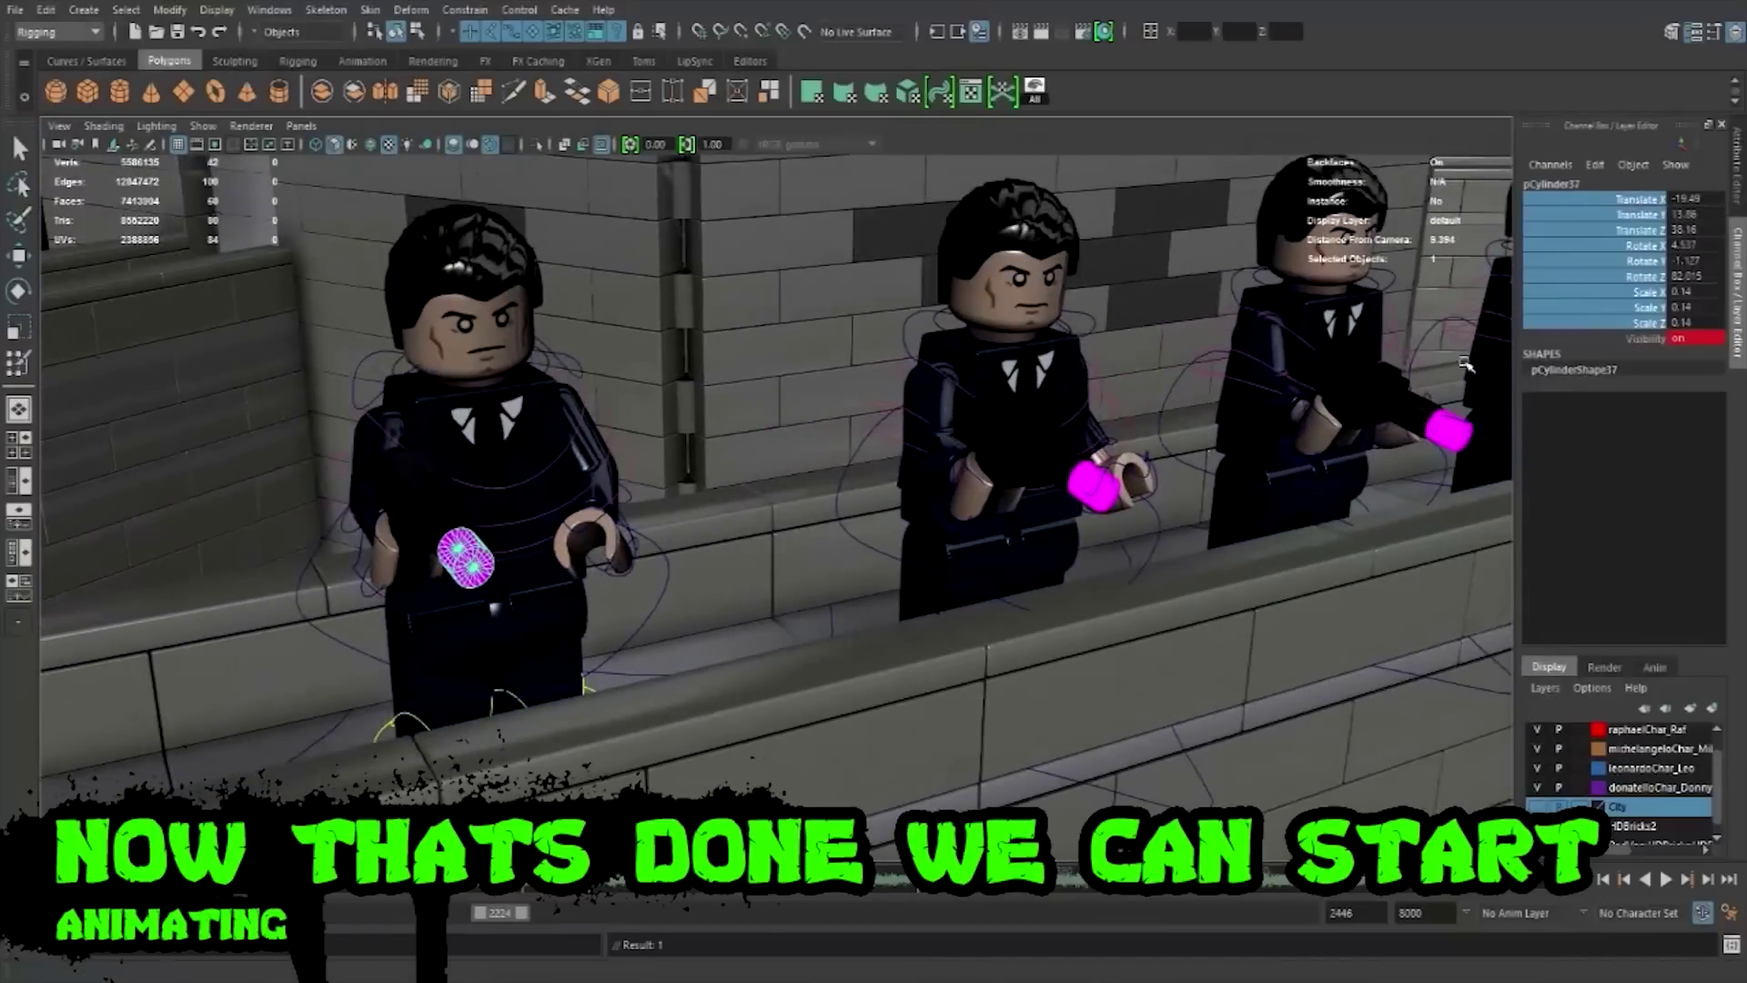
# - On the next frame, 2227, scale the bullet fatter to about 0.267
pyautogui.keyDown('alt'); pyautogui.moveTo(537, 578); pyautogui.dragTo(617, 543); pyautogui.keyUp('alt')
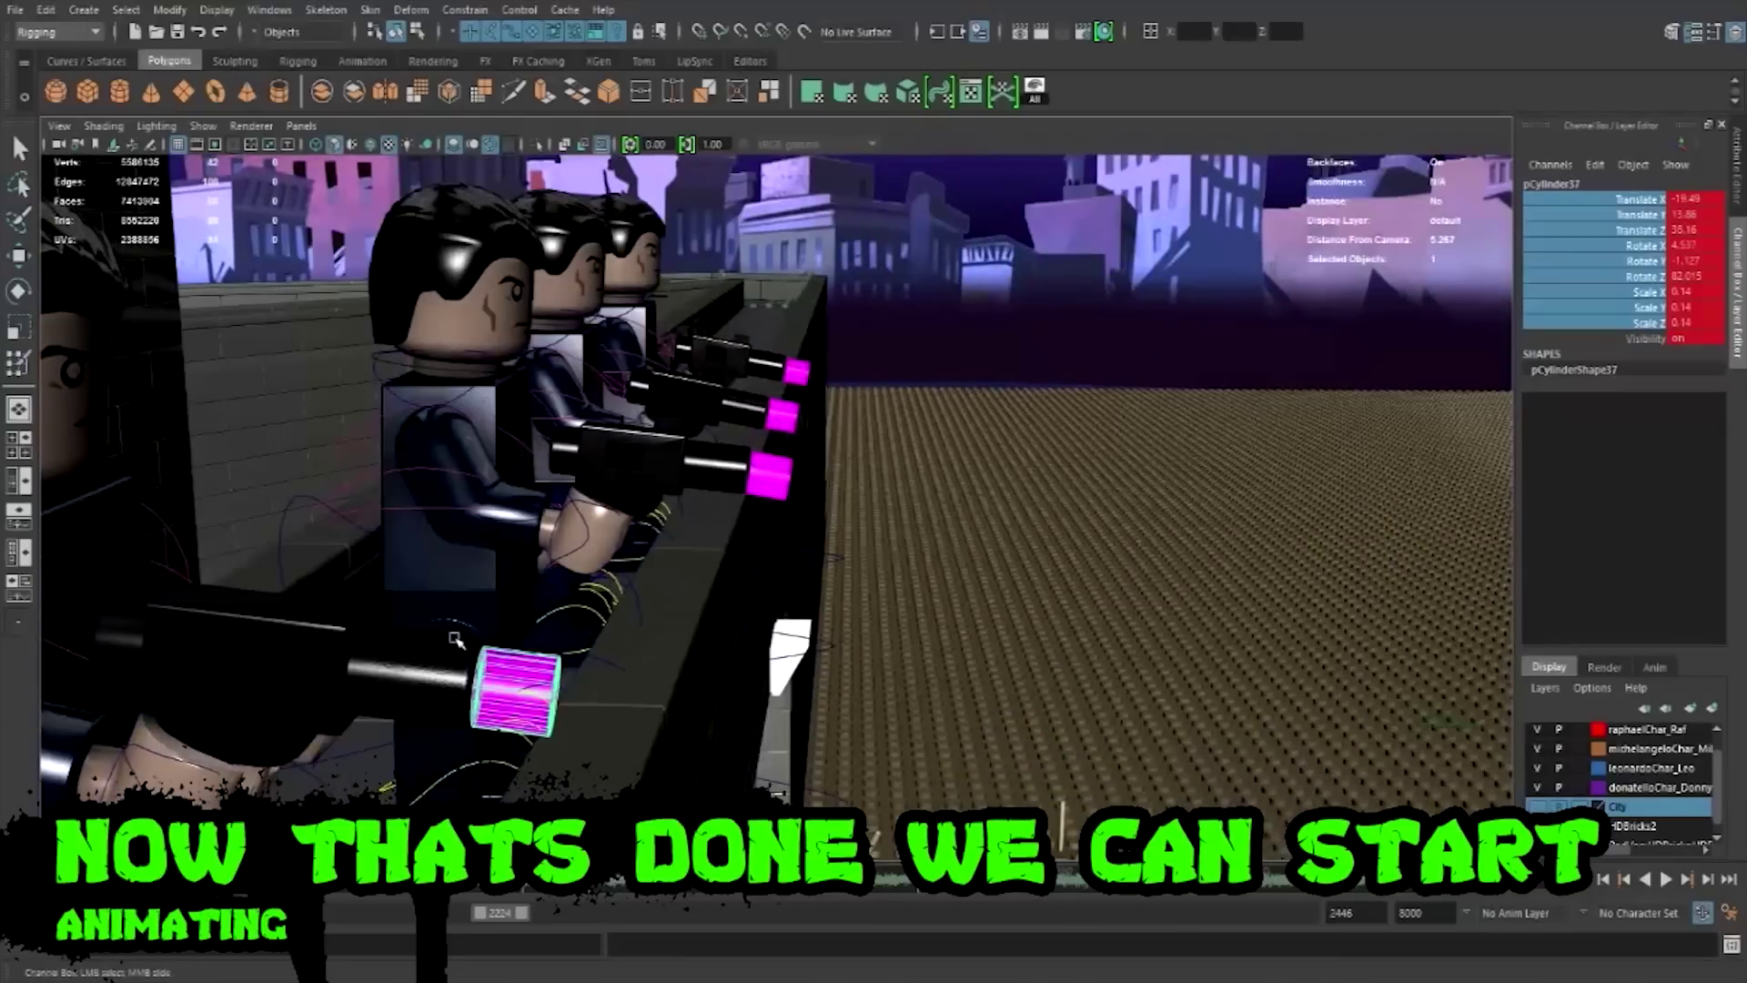
pyautogui.press('r')
pyautogui.keyDown('alt'); pyautogui.moveTo(455, 640); pyautogui.dragTo(491, 628); pyautogui.keyUp('alt')
pyautogui.moveTo(550, 700); pyautogui.dragTo(480, 689)
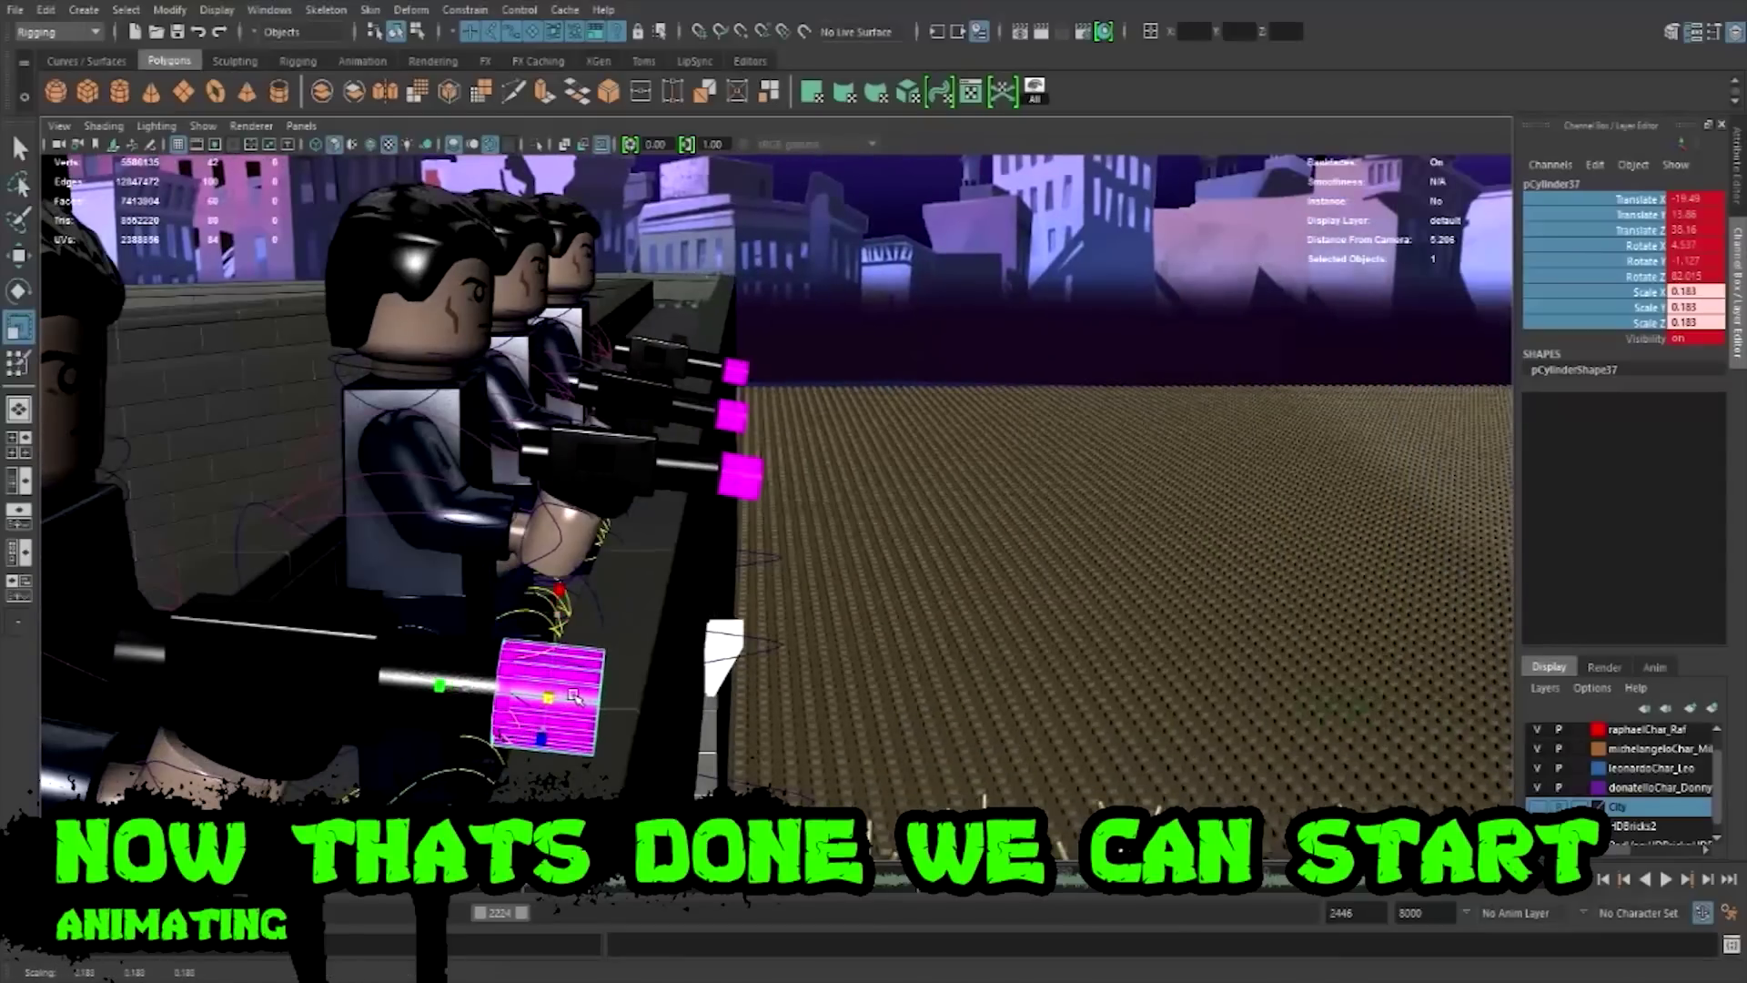
pyautogui.hotkey('ctrl', 'z')
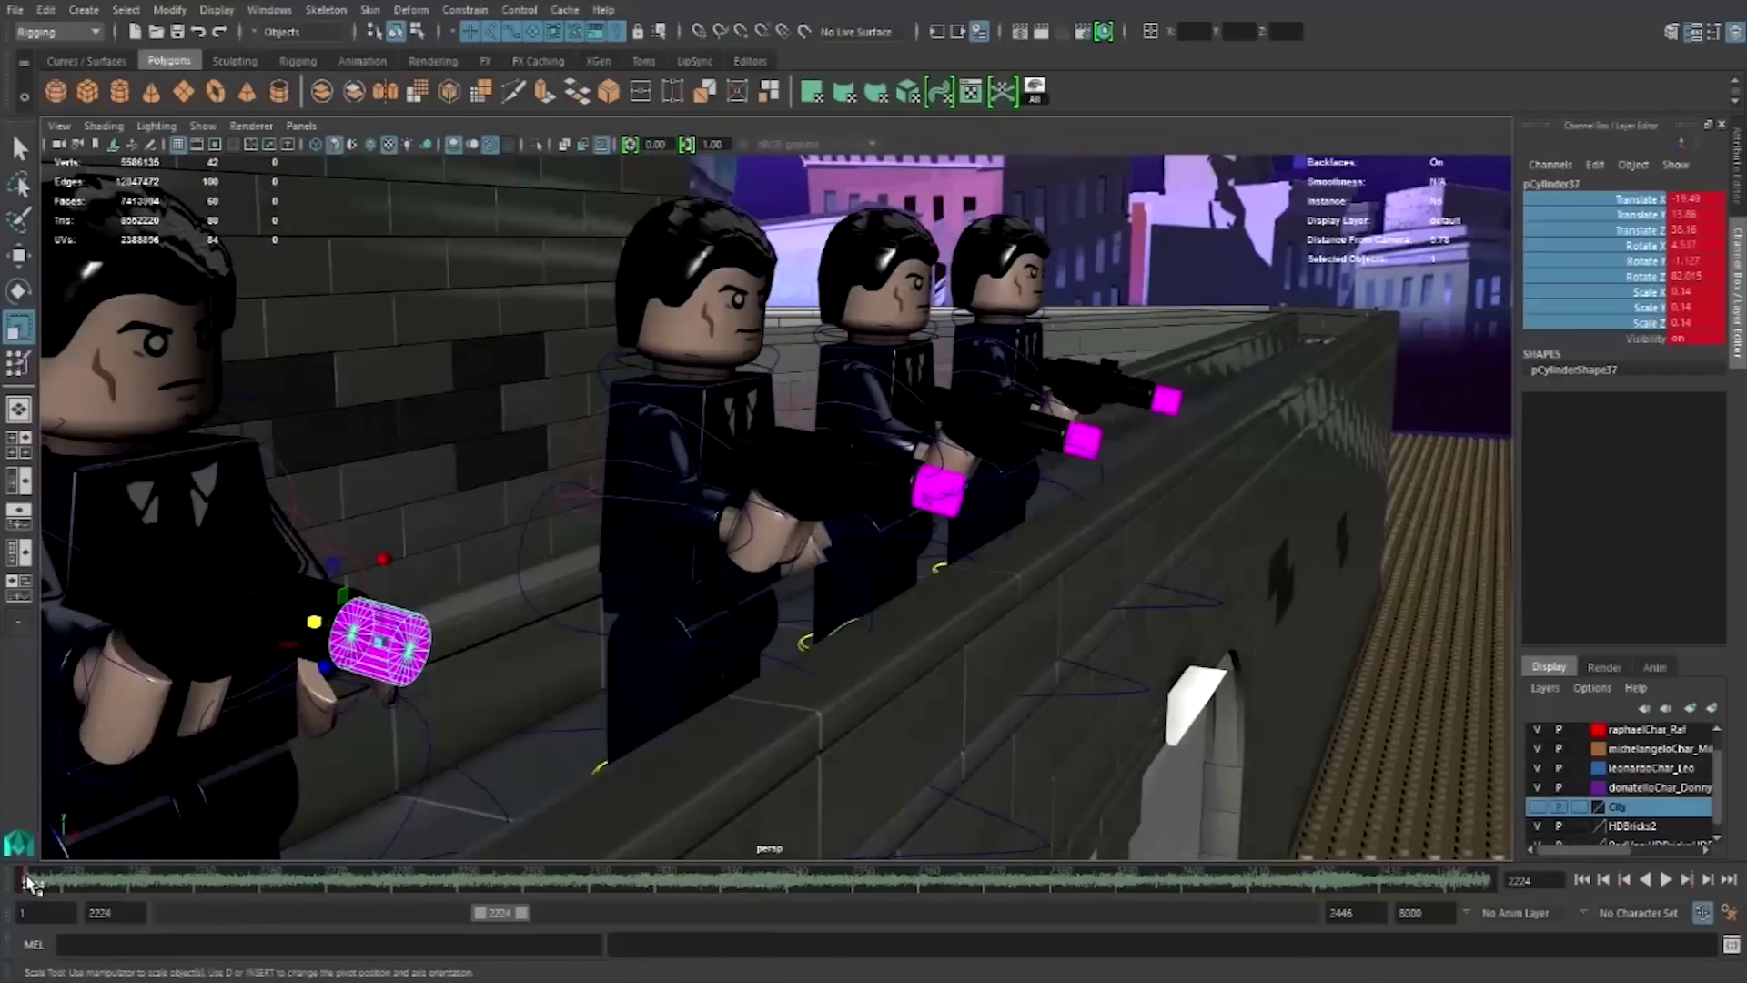
pyautogui.click(30, 880)
pyautogui.moveTo(426, 642); pyautogui.dragTo(350, 628)
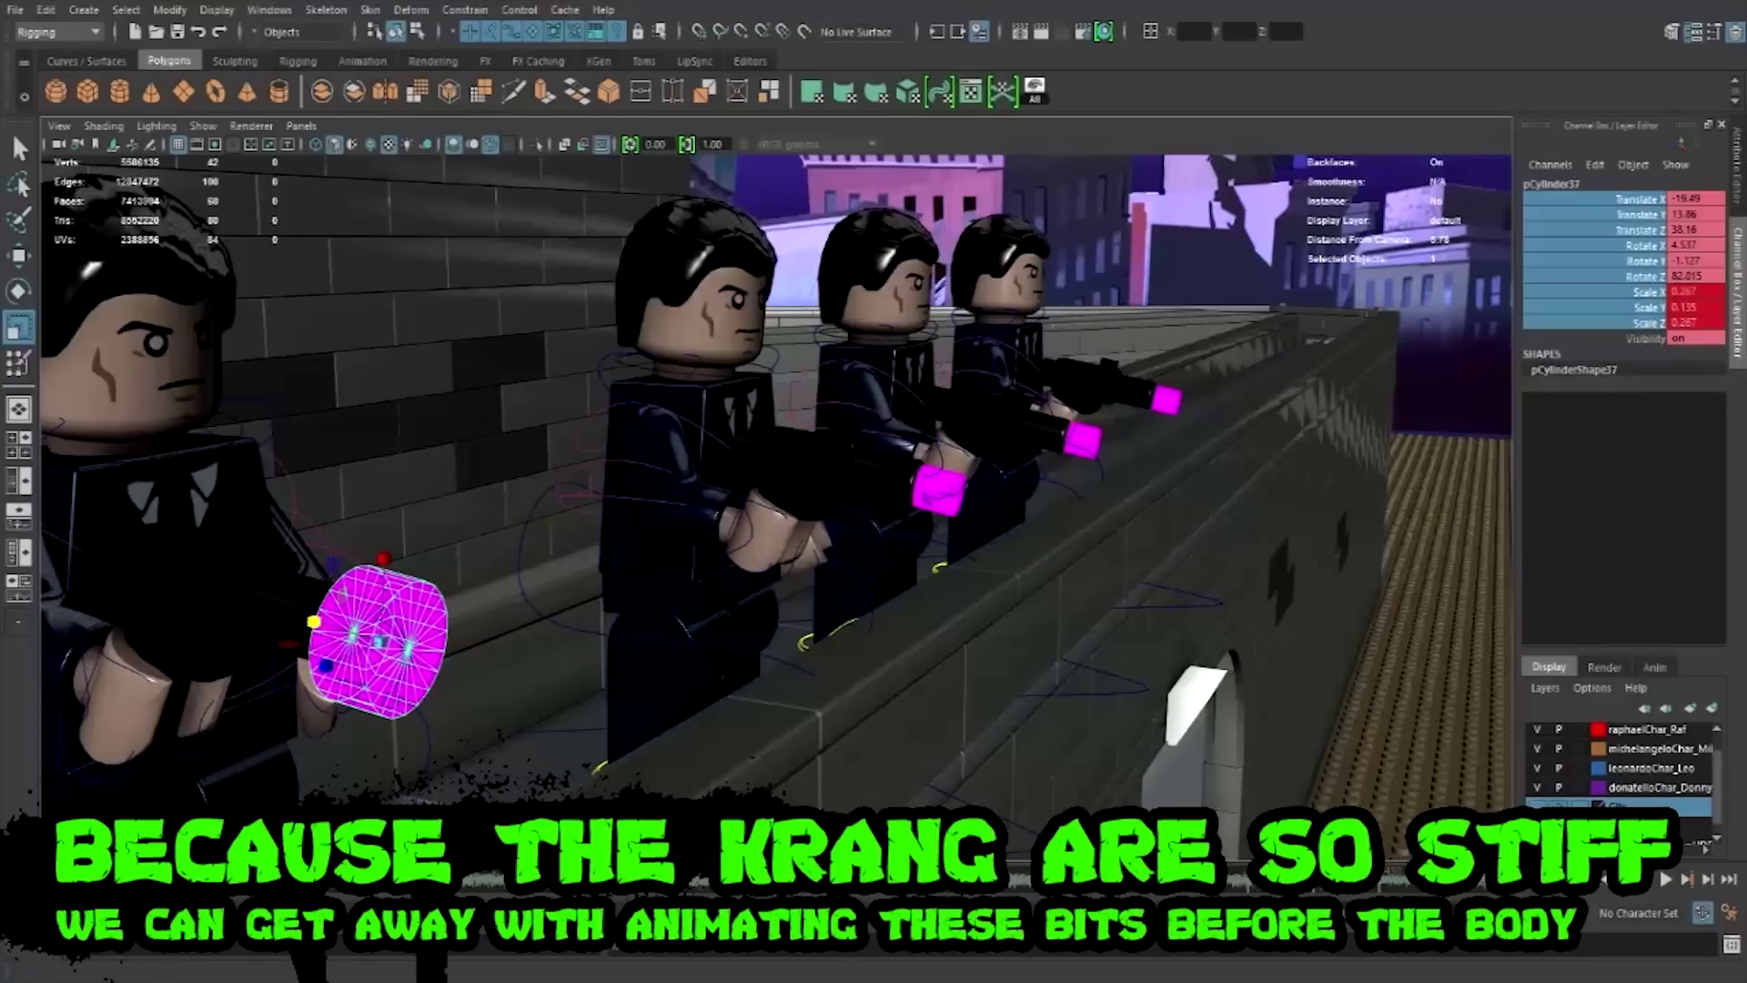
pyautogui.click(18, 255)
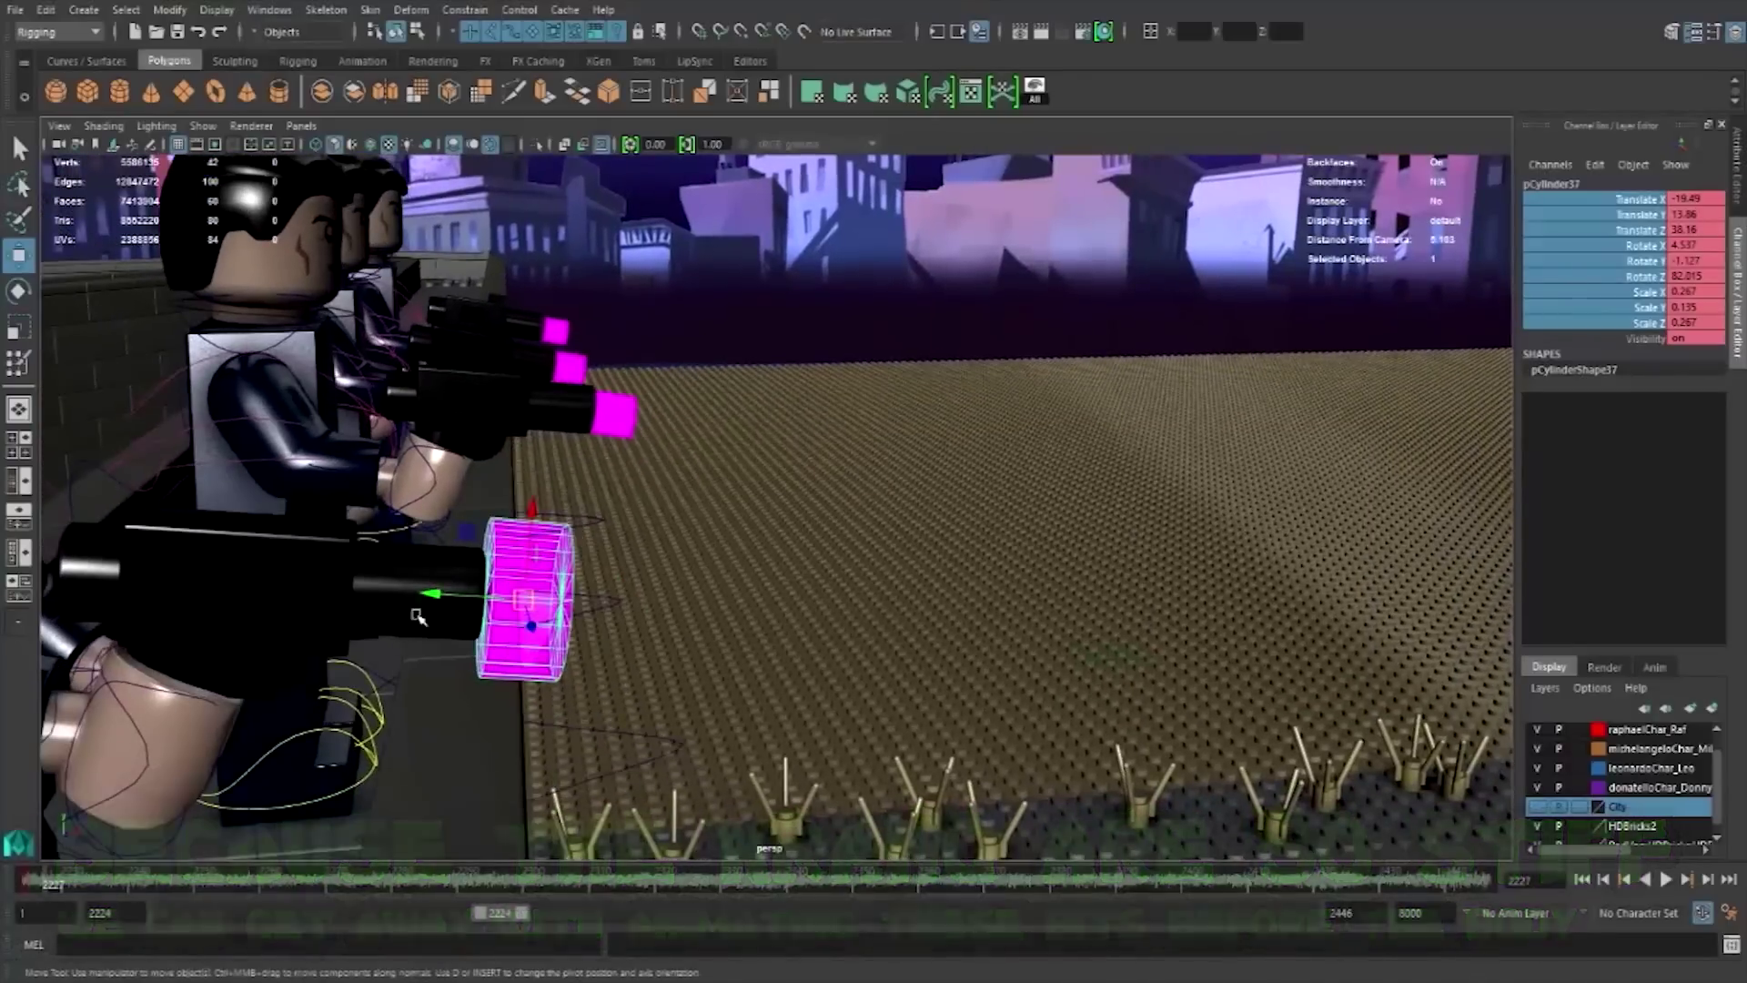
# - Stretch the bullet to about 1.318 lengthwise and preview it frame by frame
pyautogui.press('r')
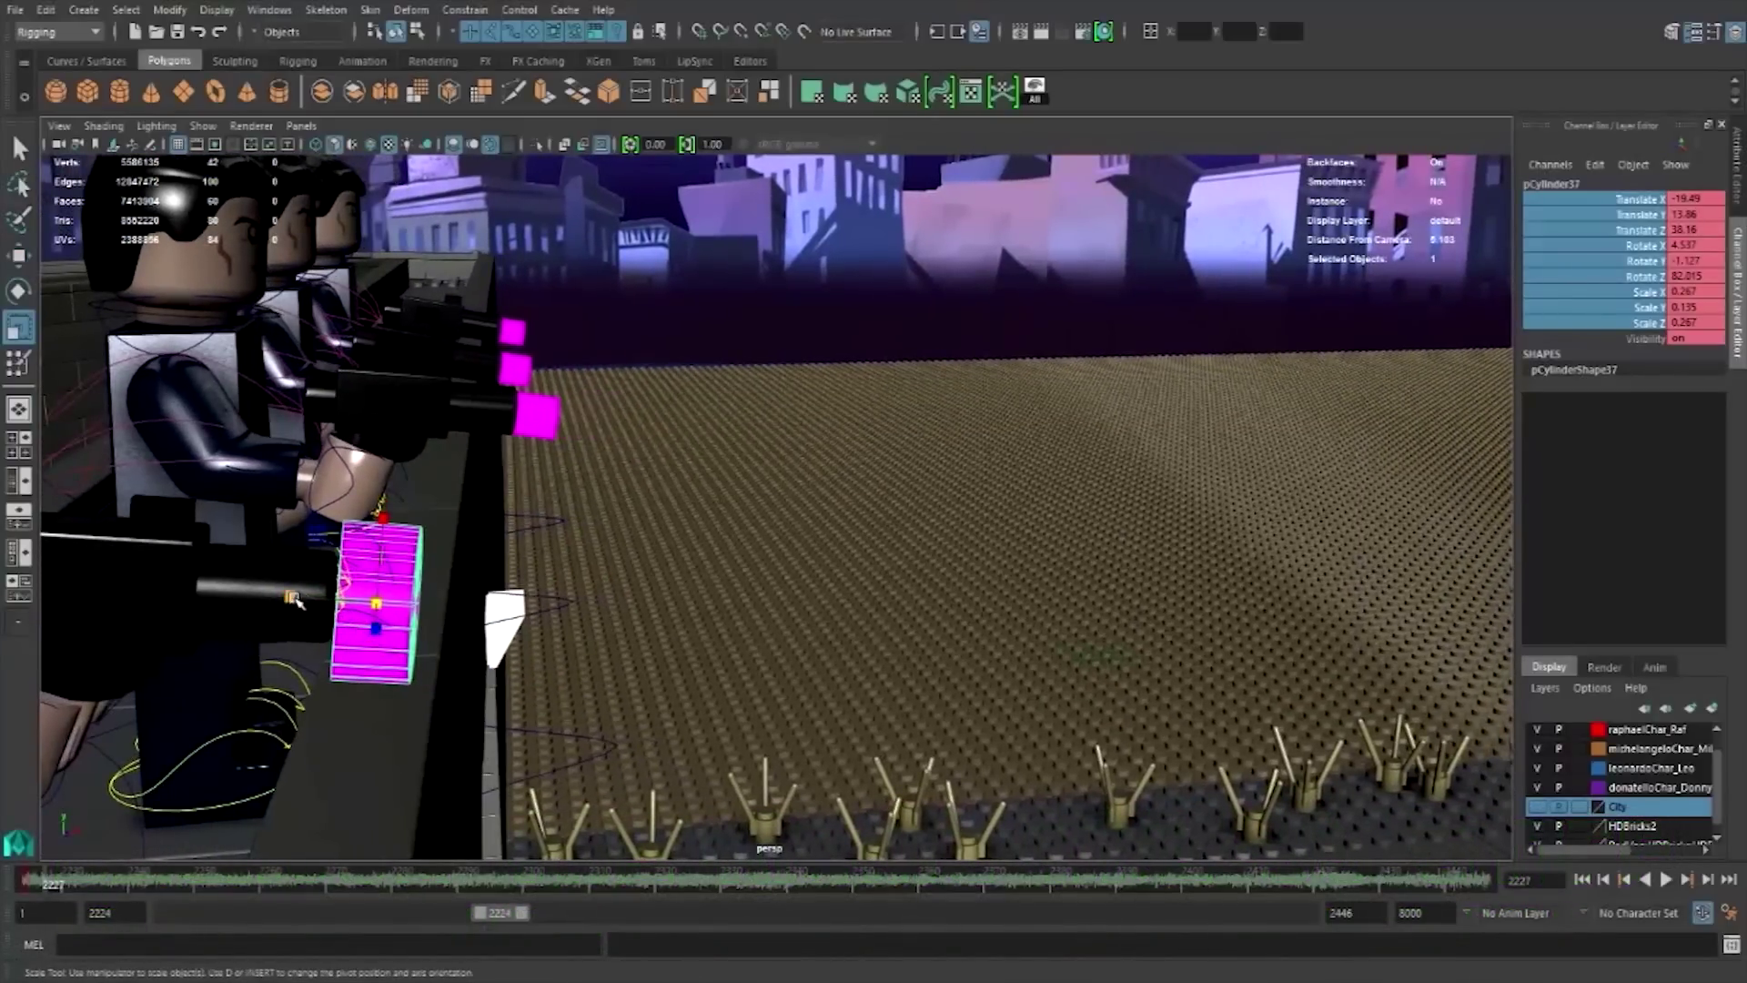
pyautogui.moveTo(296, 601)
pyautogui.mouseDown()
pyautogui.moveTo(208, 593)
pyautogui.moveTo(335, 696)
pyautogui.mouseUp()
pyautogui.hotkey('alt', ',')
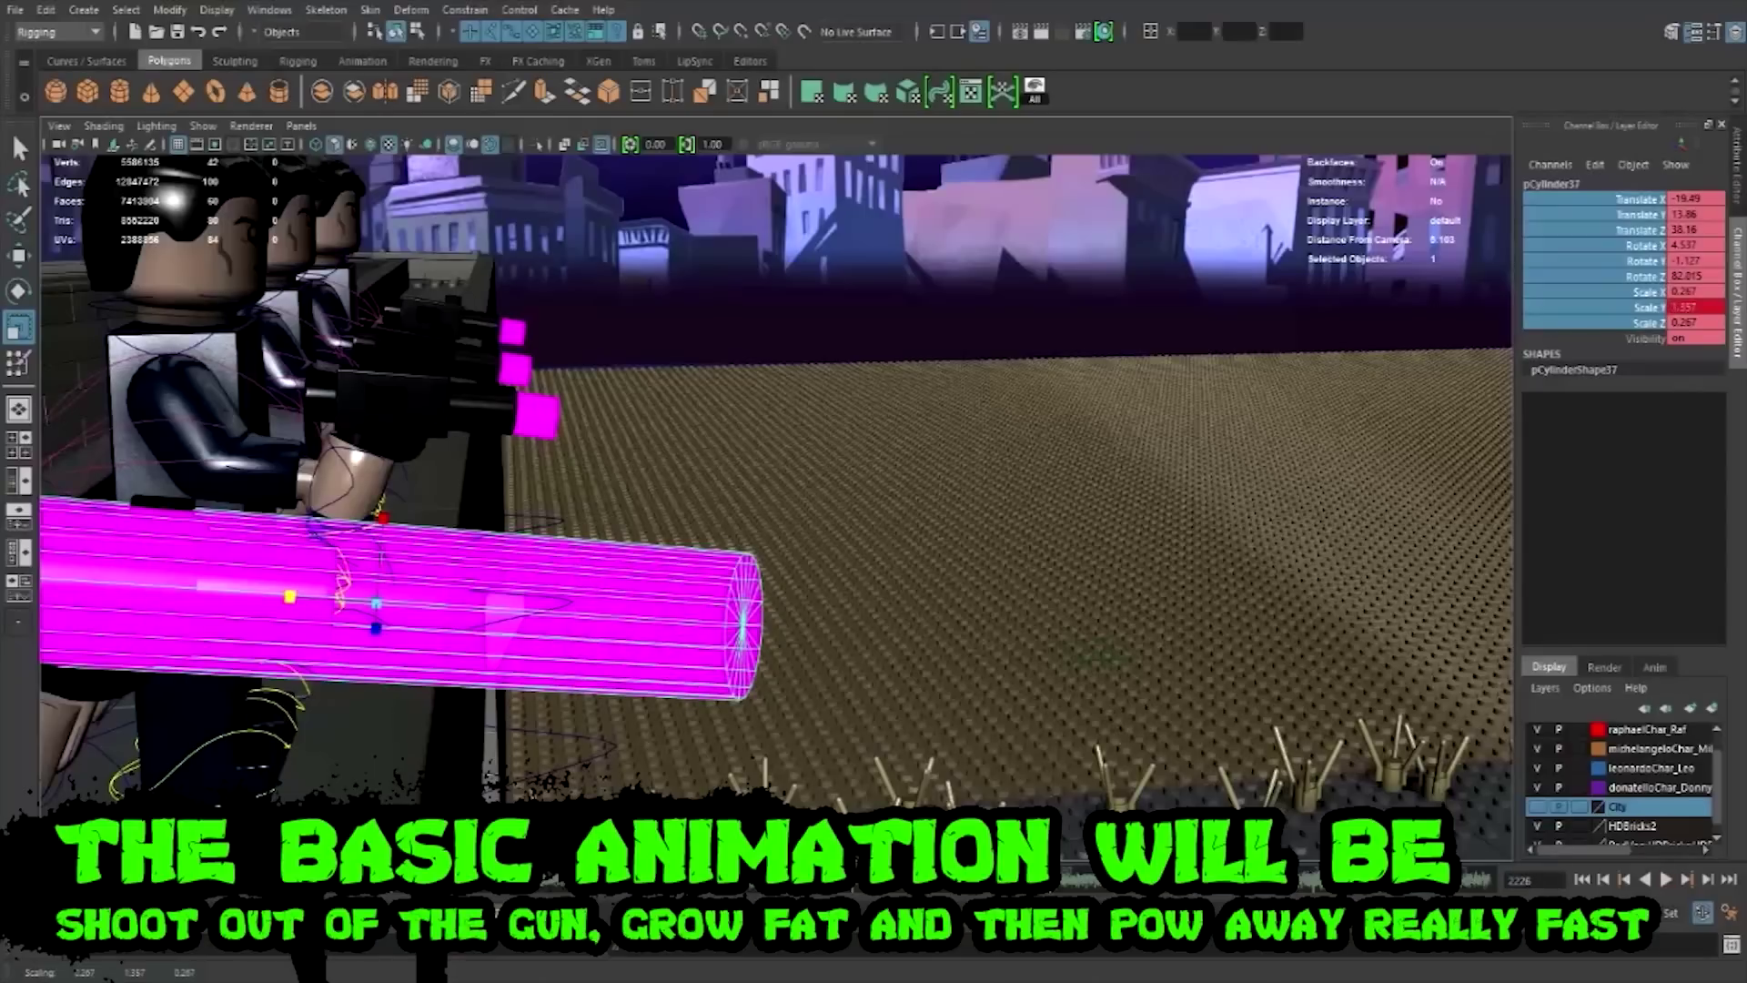
pyautogui.hotkey('alt', 'v')
pyautogui.hotkey('alt', 'v')
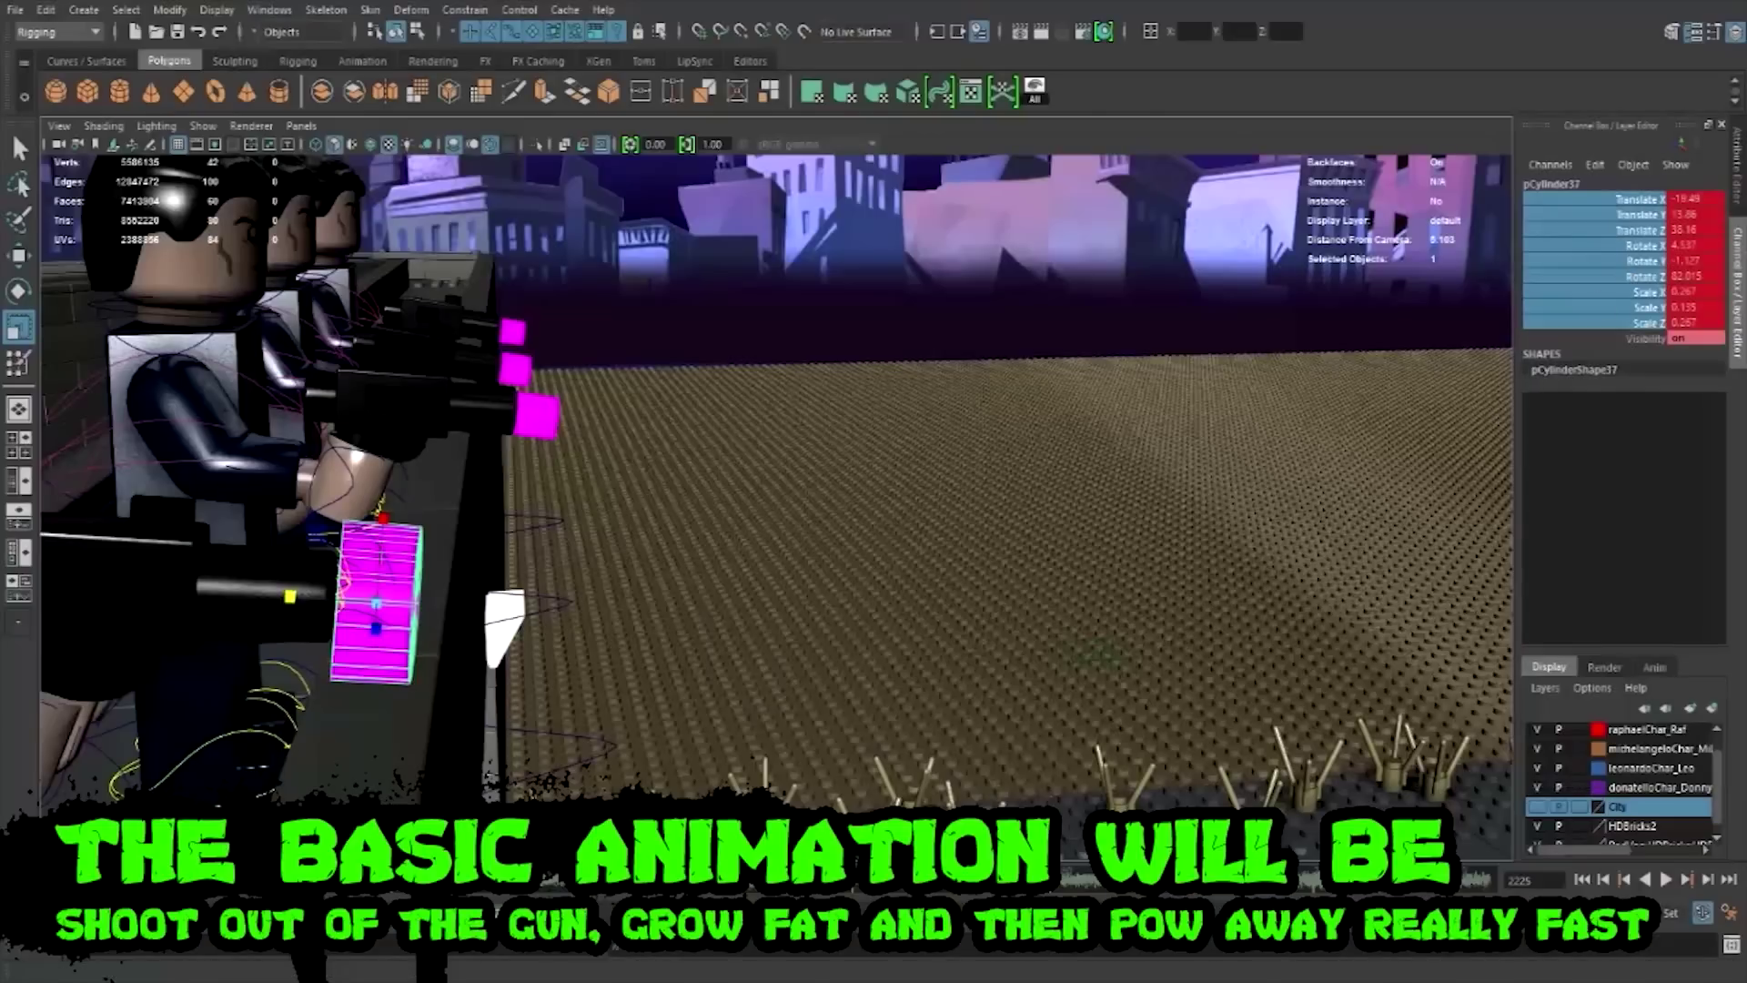
pyautogui.hotkey('alt', '.')
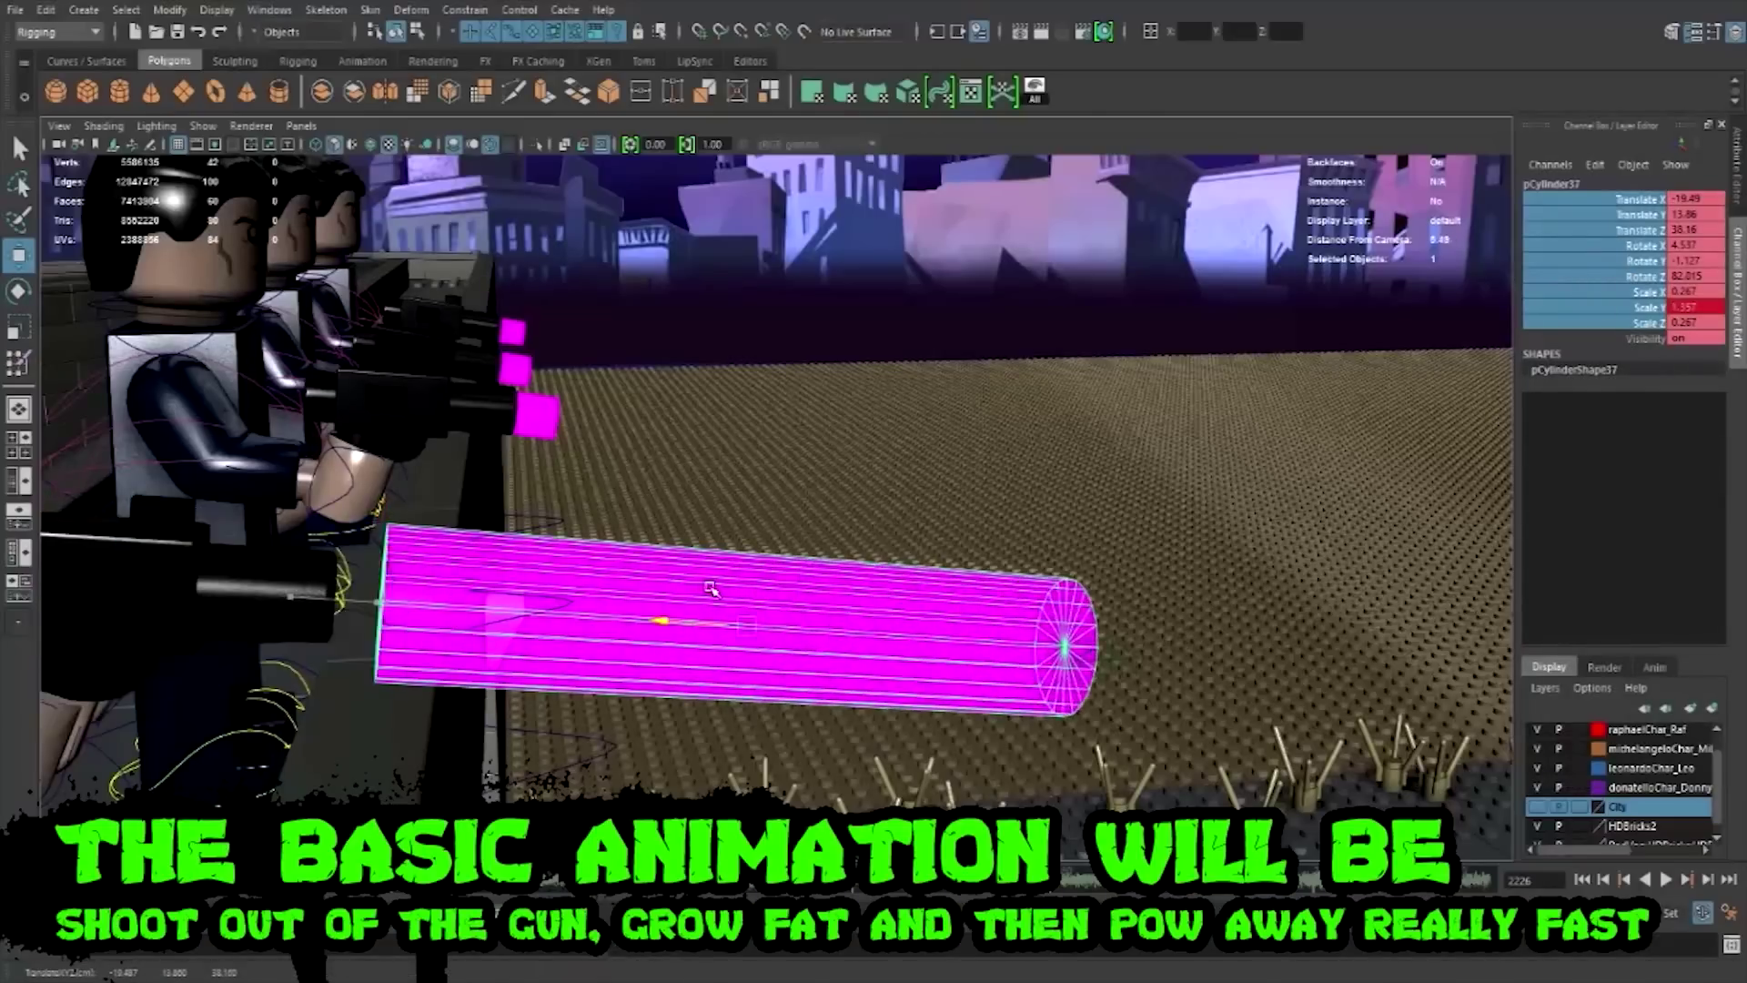
# - Slide the stretched bullet out past the muzzle along the gun barrel
pyautogui.press('w')
pyautogui.moveTo(546, 589)
pyautogui.mouseDown()
pyautogui.moveTo(626, 589)
pyautogui.moveTo(383, 541)
pyautogui.moveTo(506, 533)
pyautogui.moveTo(539, 628)
pyautogui.moveTo(424, 588)
pyautogui.moveTo(506, 611)
pyautogui.moveTo(450, 593)
pyautogui.mouseUp()
pyautogui.press('r')
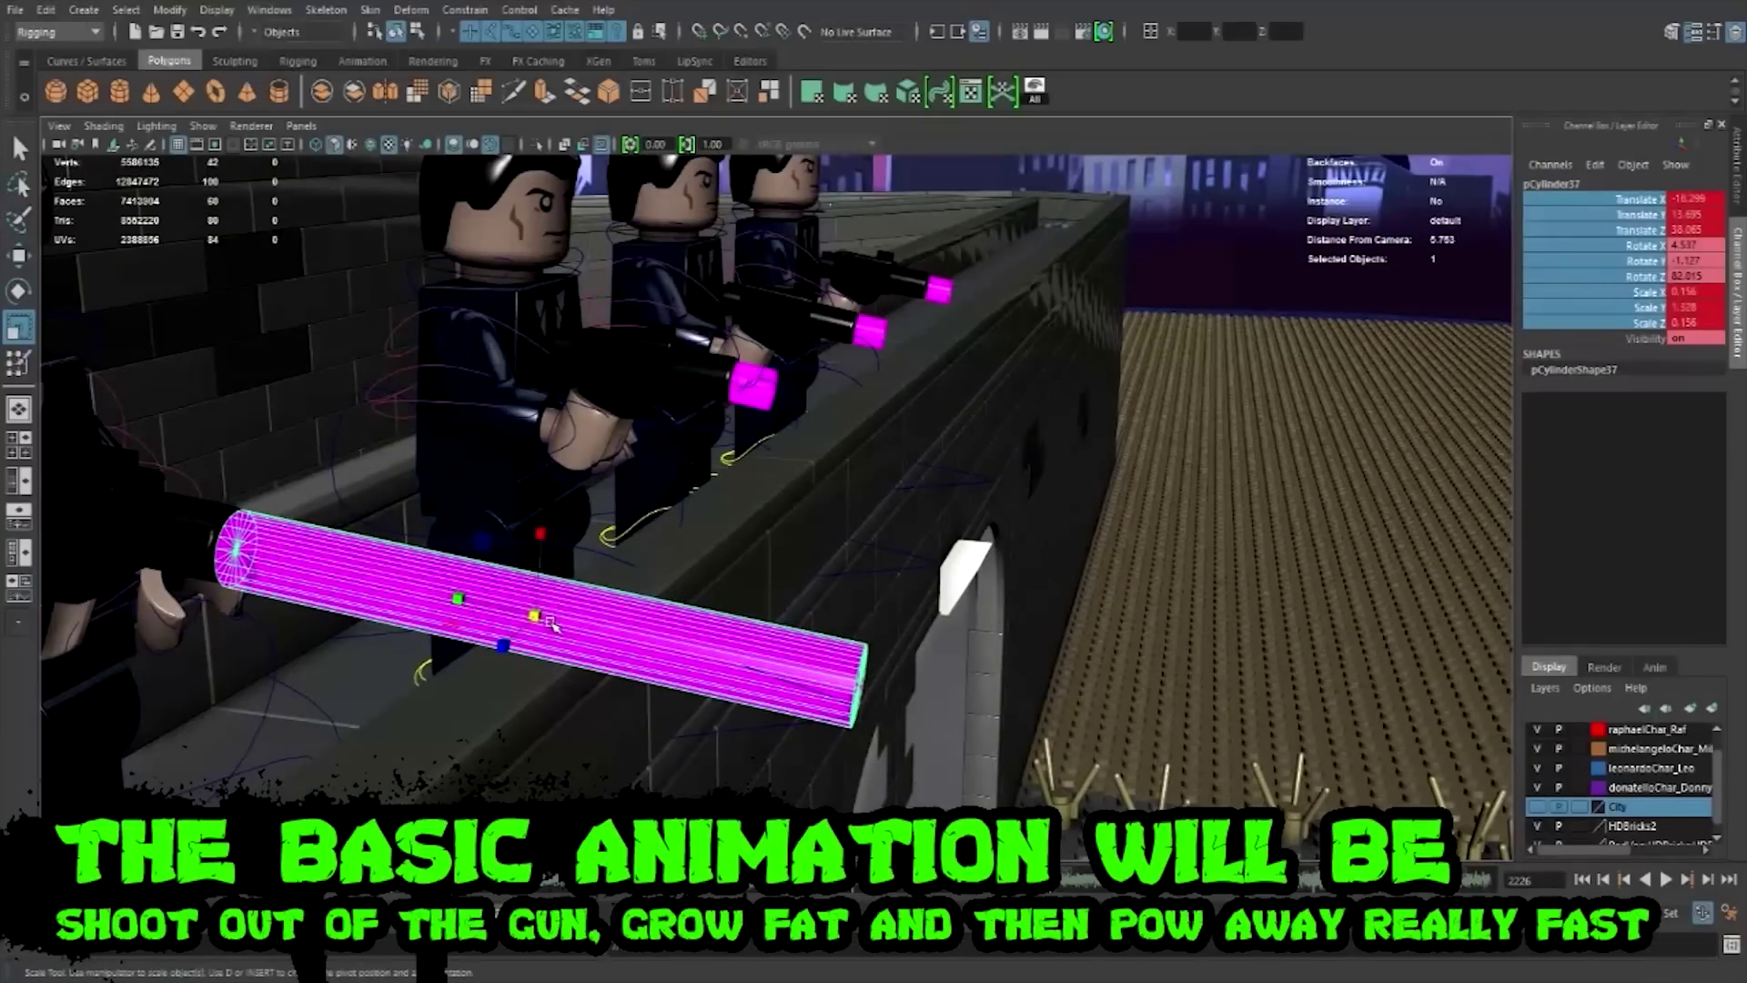
pyautogui.moveTo(514, 646)
pyautogui.keyDown('alt'); pyautogui.mouseDown()
pyautogui.moveTo(604, 693)
pyautogui.moveTo(546, 682)
pyautogui.moveTo(545, 717)
pyautogui.moveTo(734, 749)
pyautogui.moveTo(480, 790)
pyautogui.mouseUp(); pyautogui.keyUp('alt')
pyautogui.scroll(-5, 734, 749)
pyautogui.press('w')
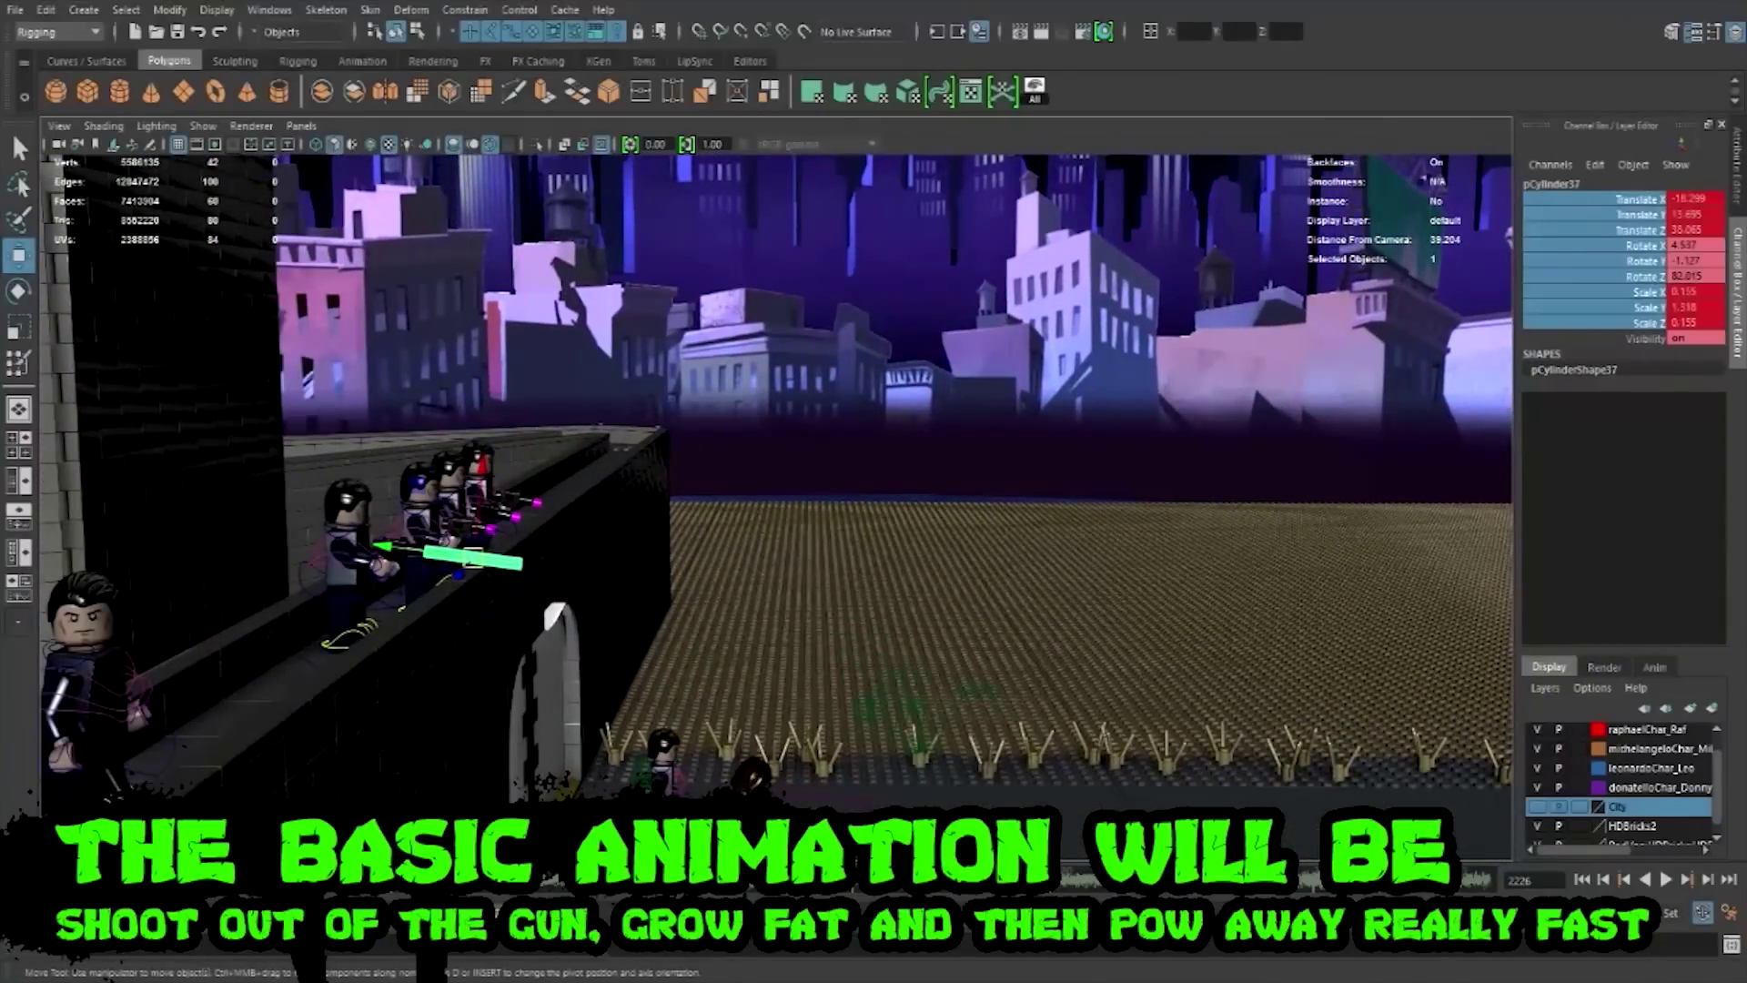
# - Key the bullet sliding past the fourth henchman's gun, stretched to about 2.49 lengthwise
pyautogui.hotkey('alt', 'v')
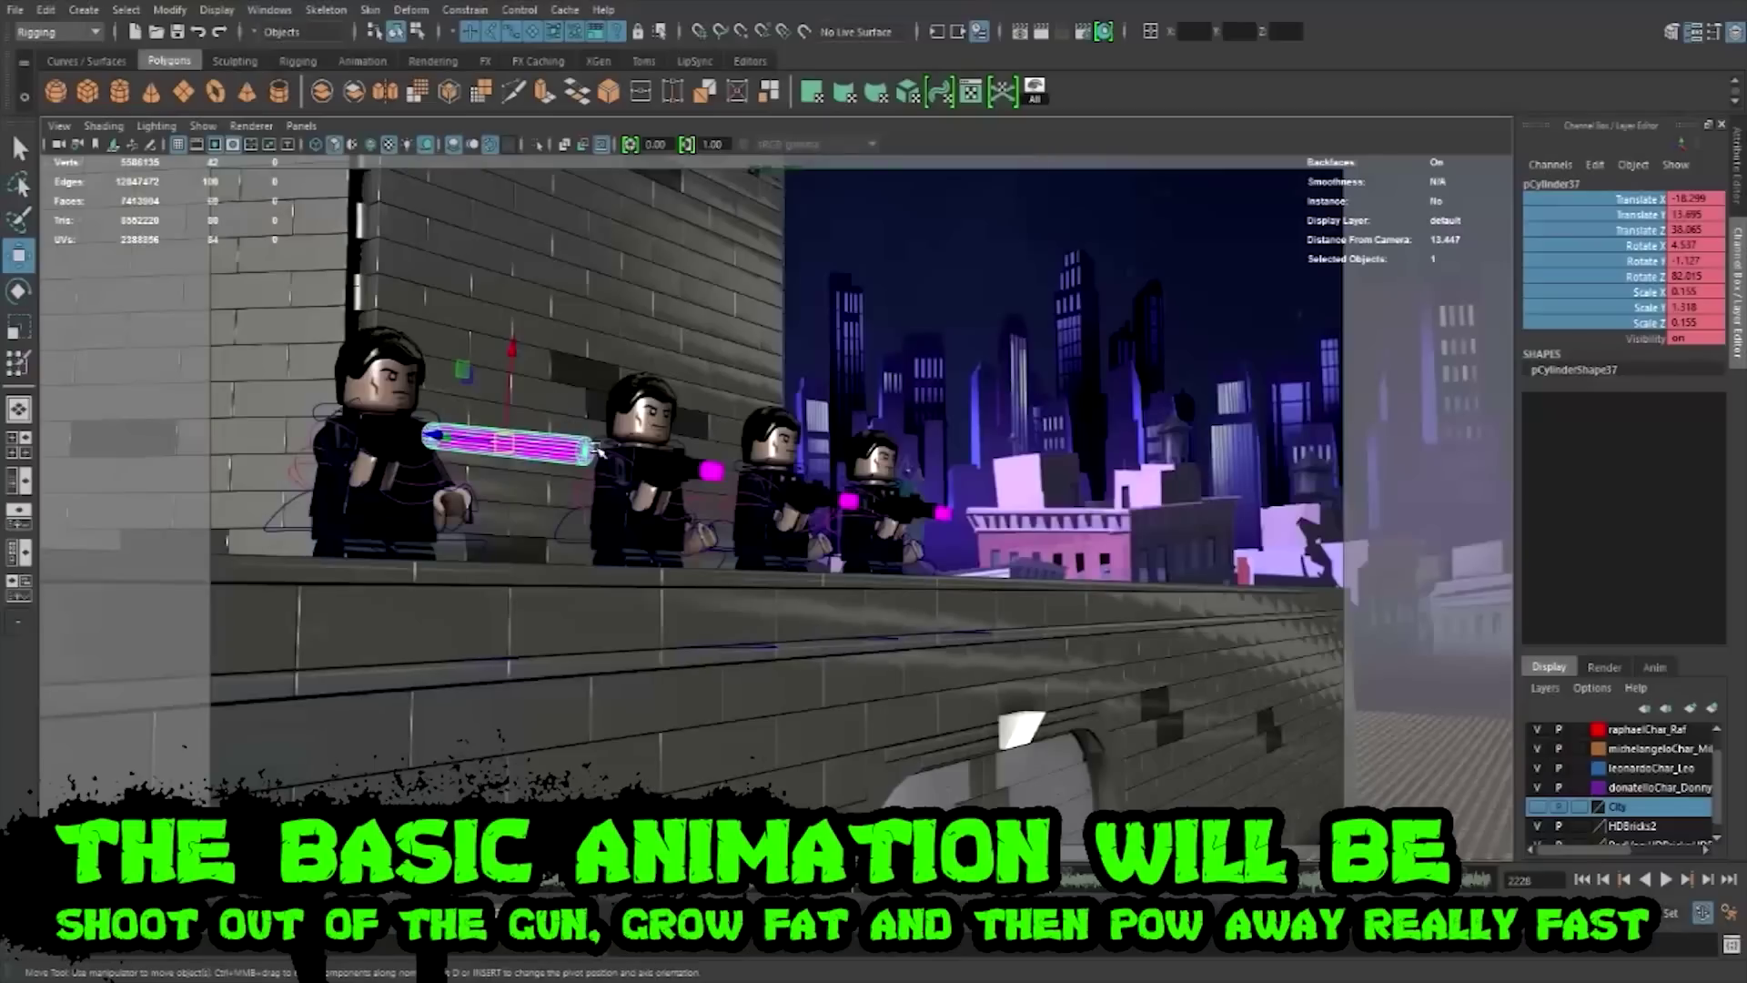
pyautogui.moveTo(433, 434); pyautogui.dragTo(494, 468)
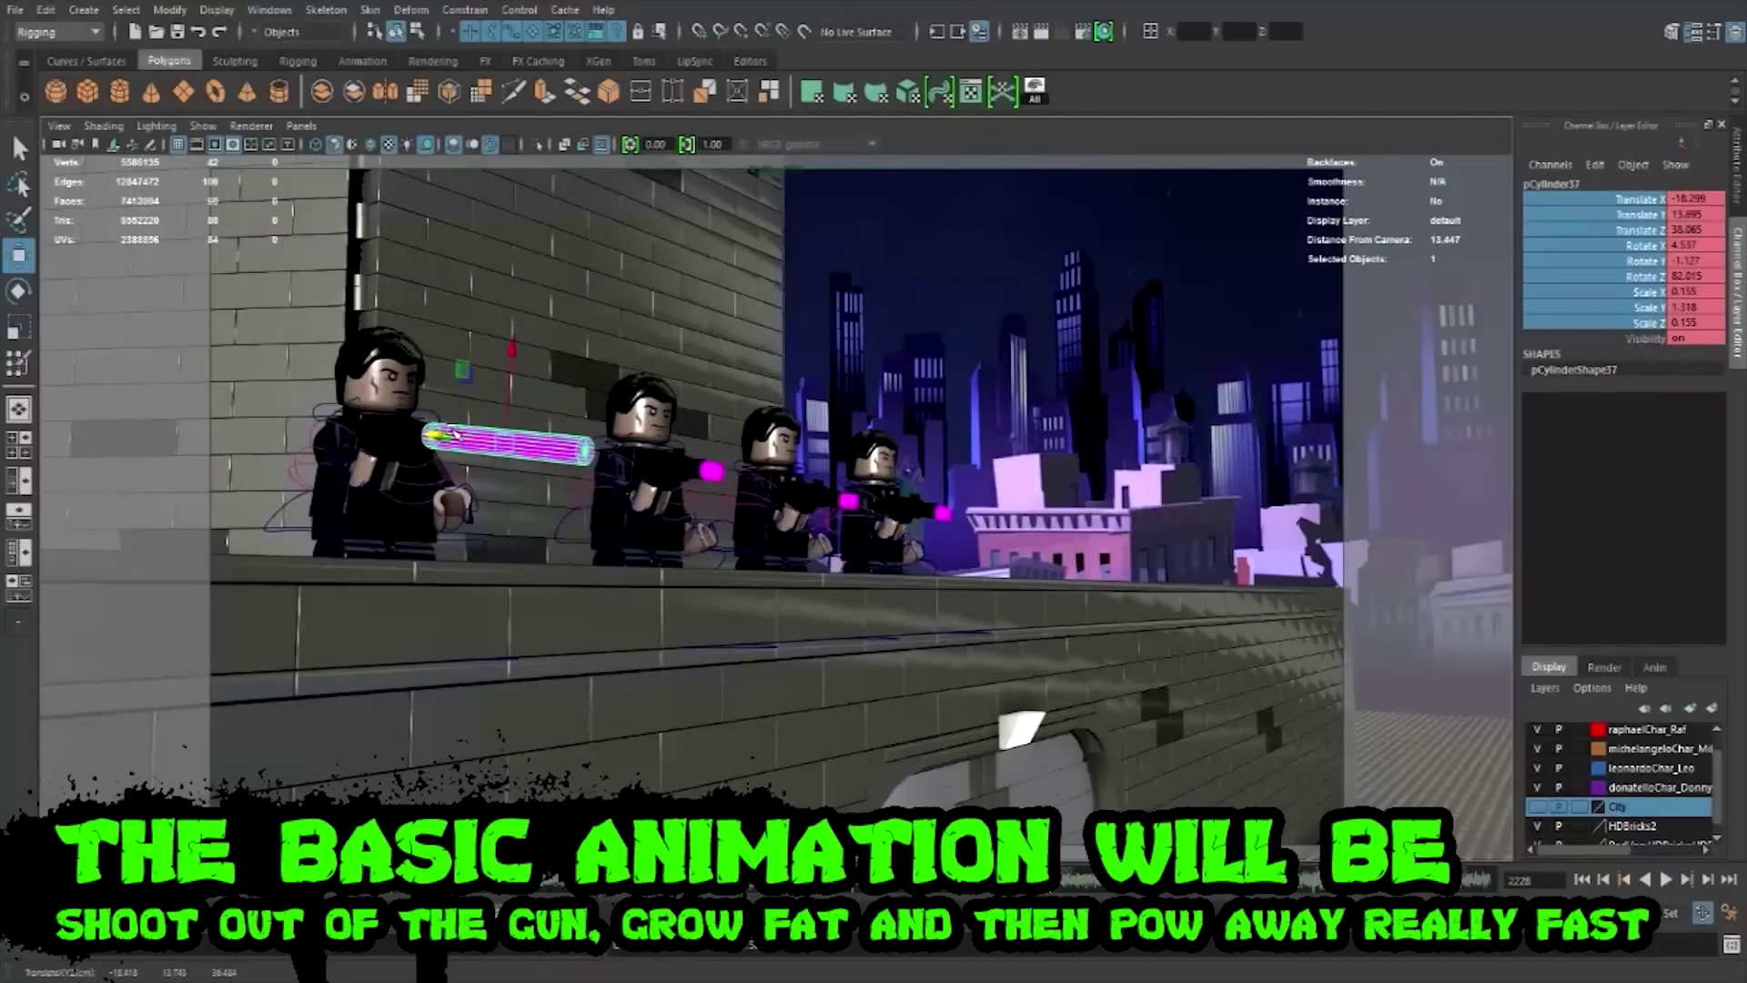
pyautogui.moveTo(450, 434); pyautogui.dragTo(928, 562)
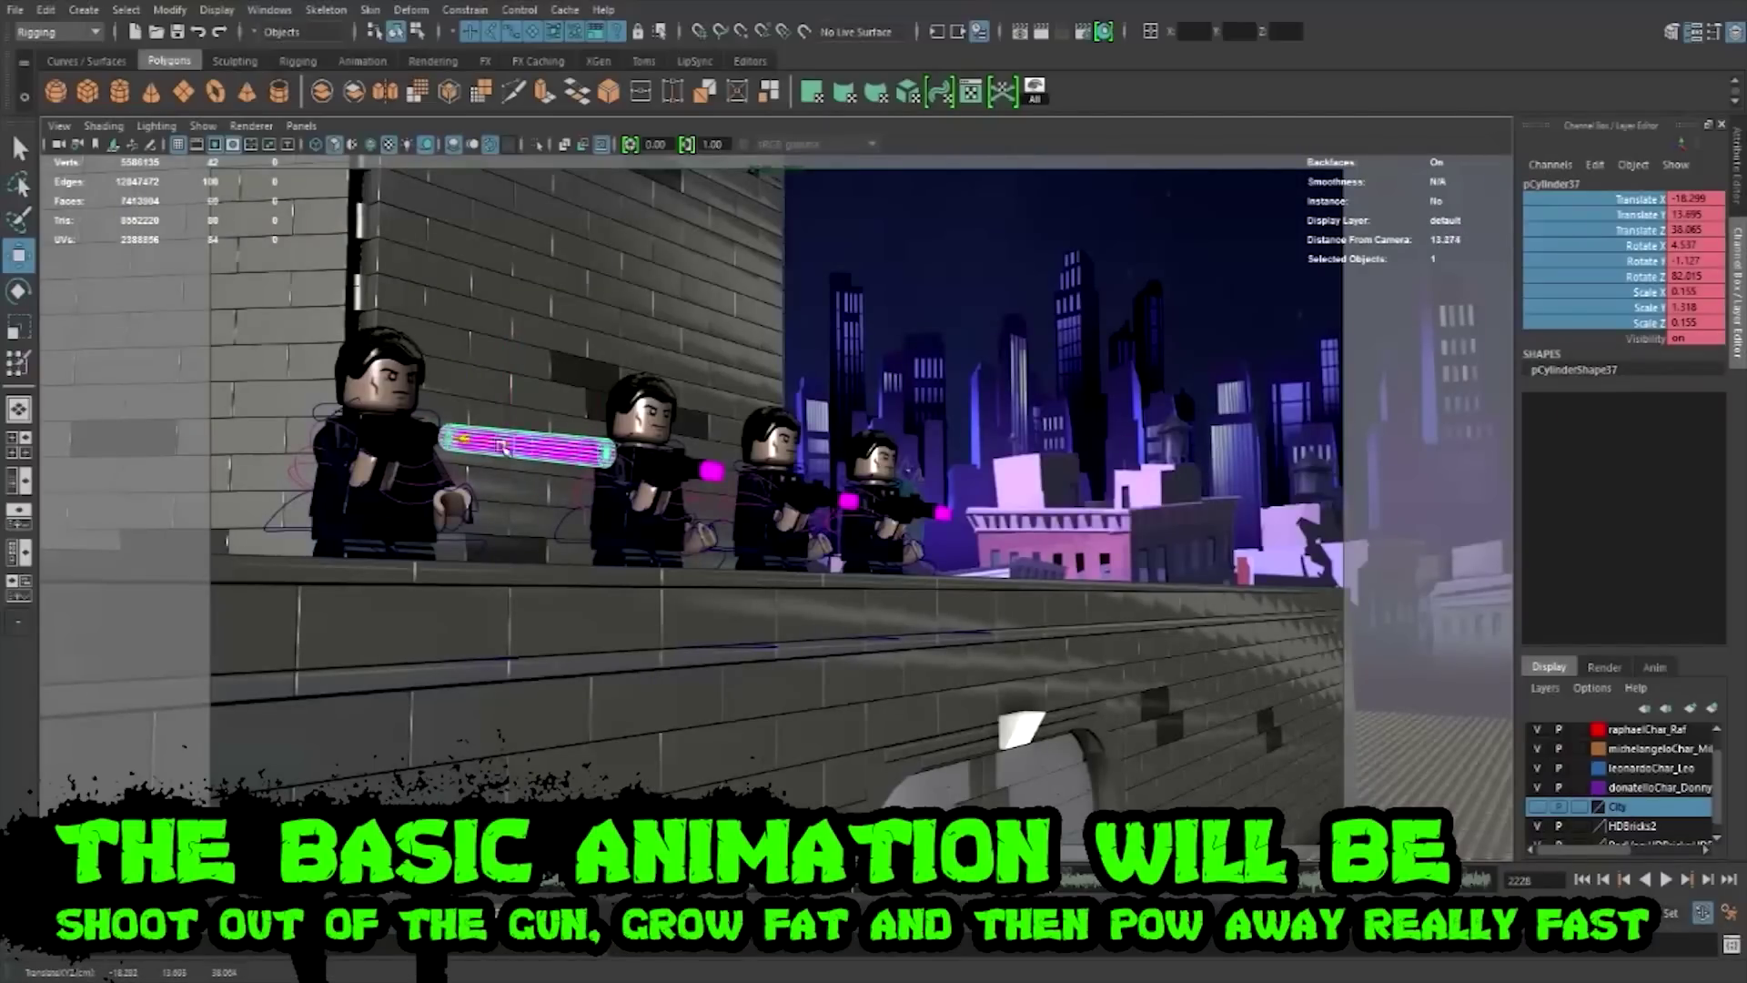
pyautogui.hotkey('shift', 'w')
pyautogui.press('r')
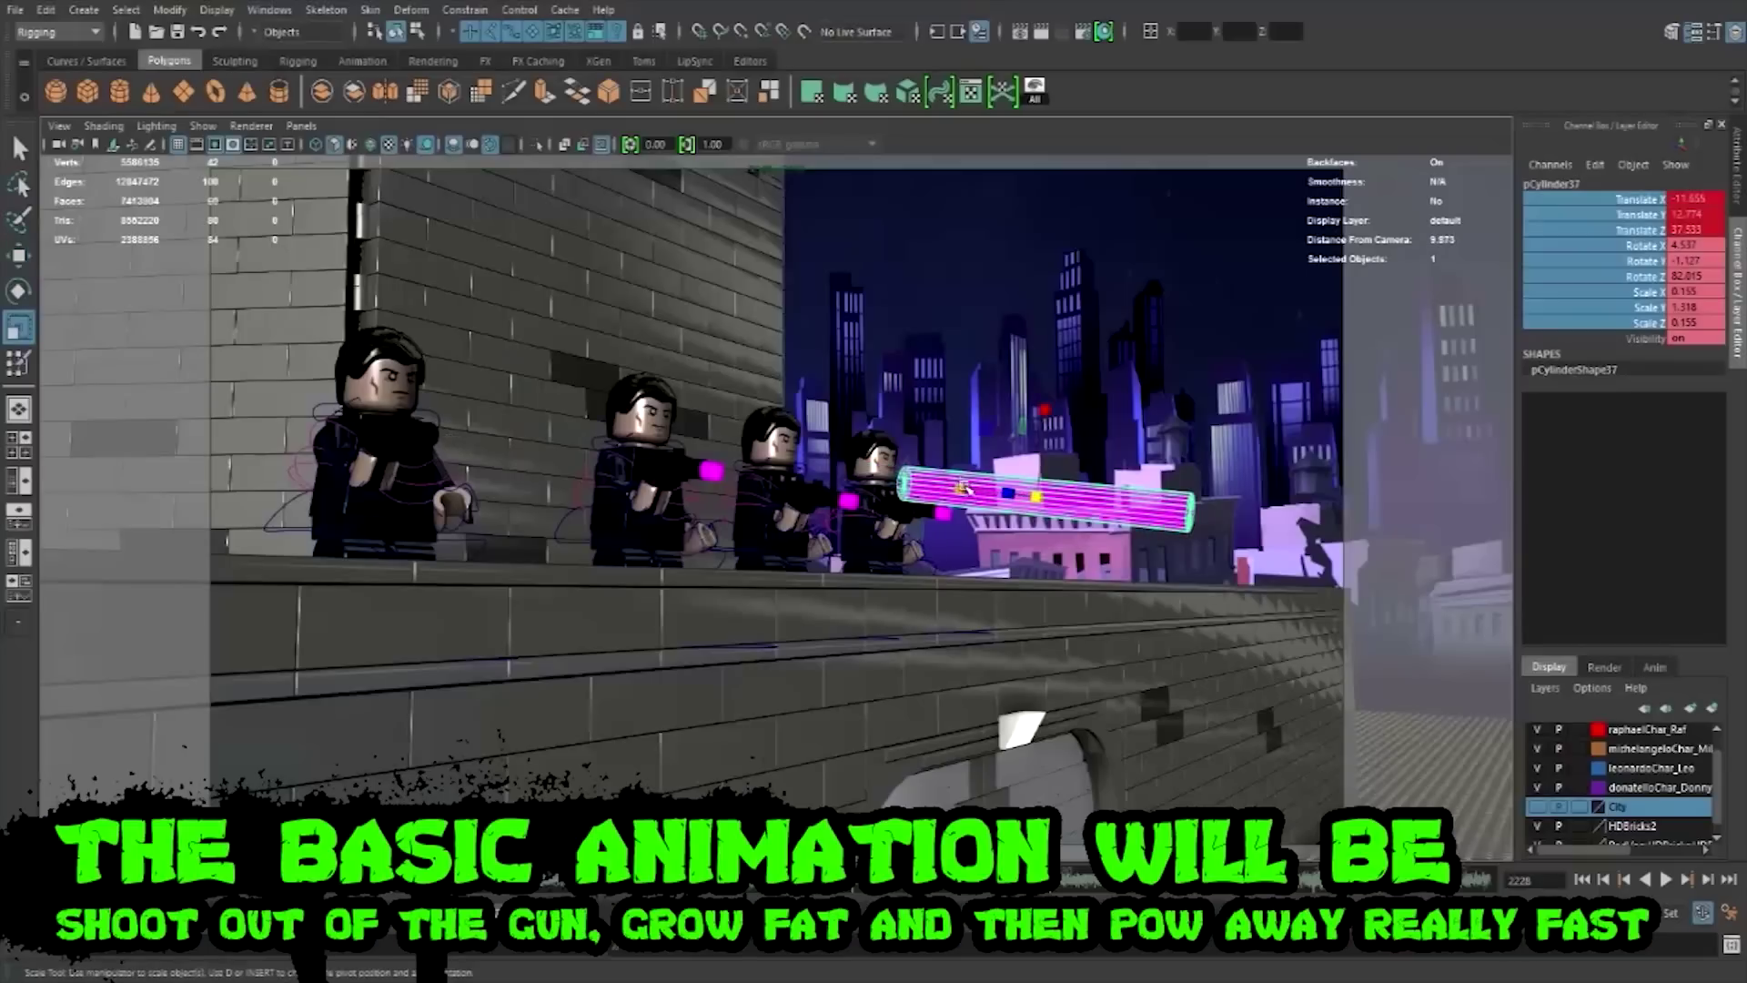
pyautogui.moveTo(963, 489); pyautogui.dragTo(895, 483)
pyautogui.hotkey('shift', 'r')
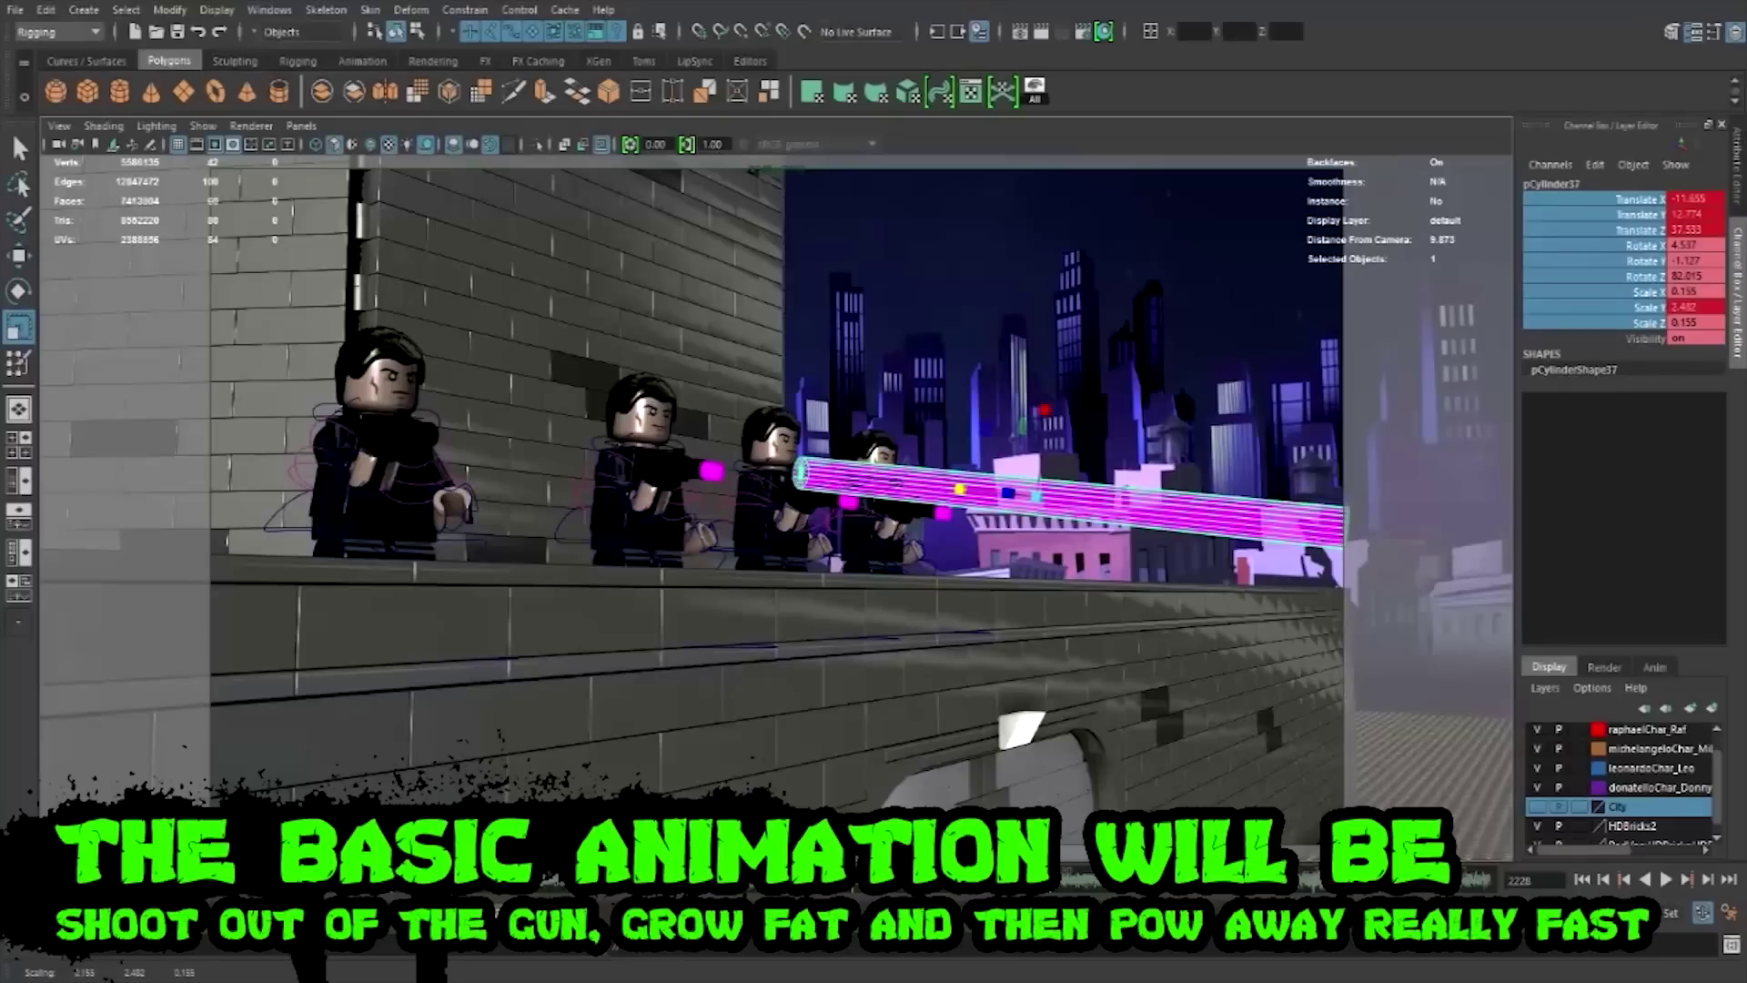
# - On the next frame, key the bullet flying off toward the right edge and play it back
pyautogui.hotkey('alt', '.')
pyautogui.press('w')
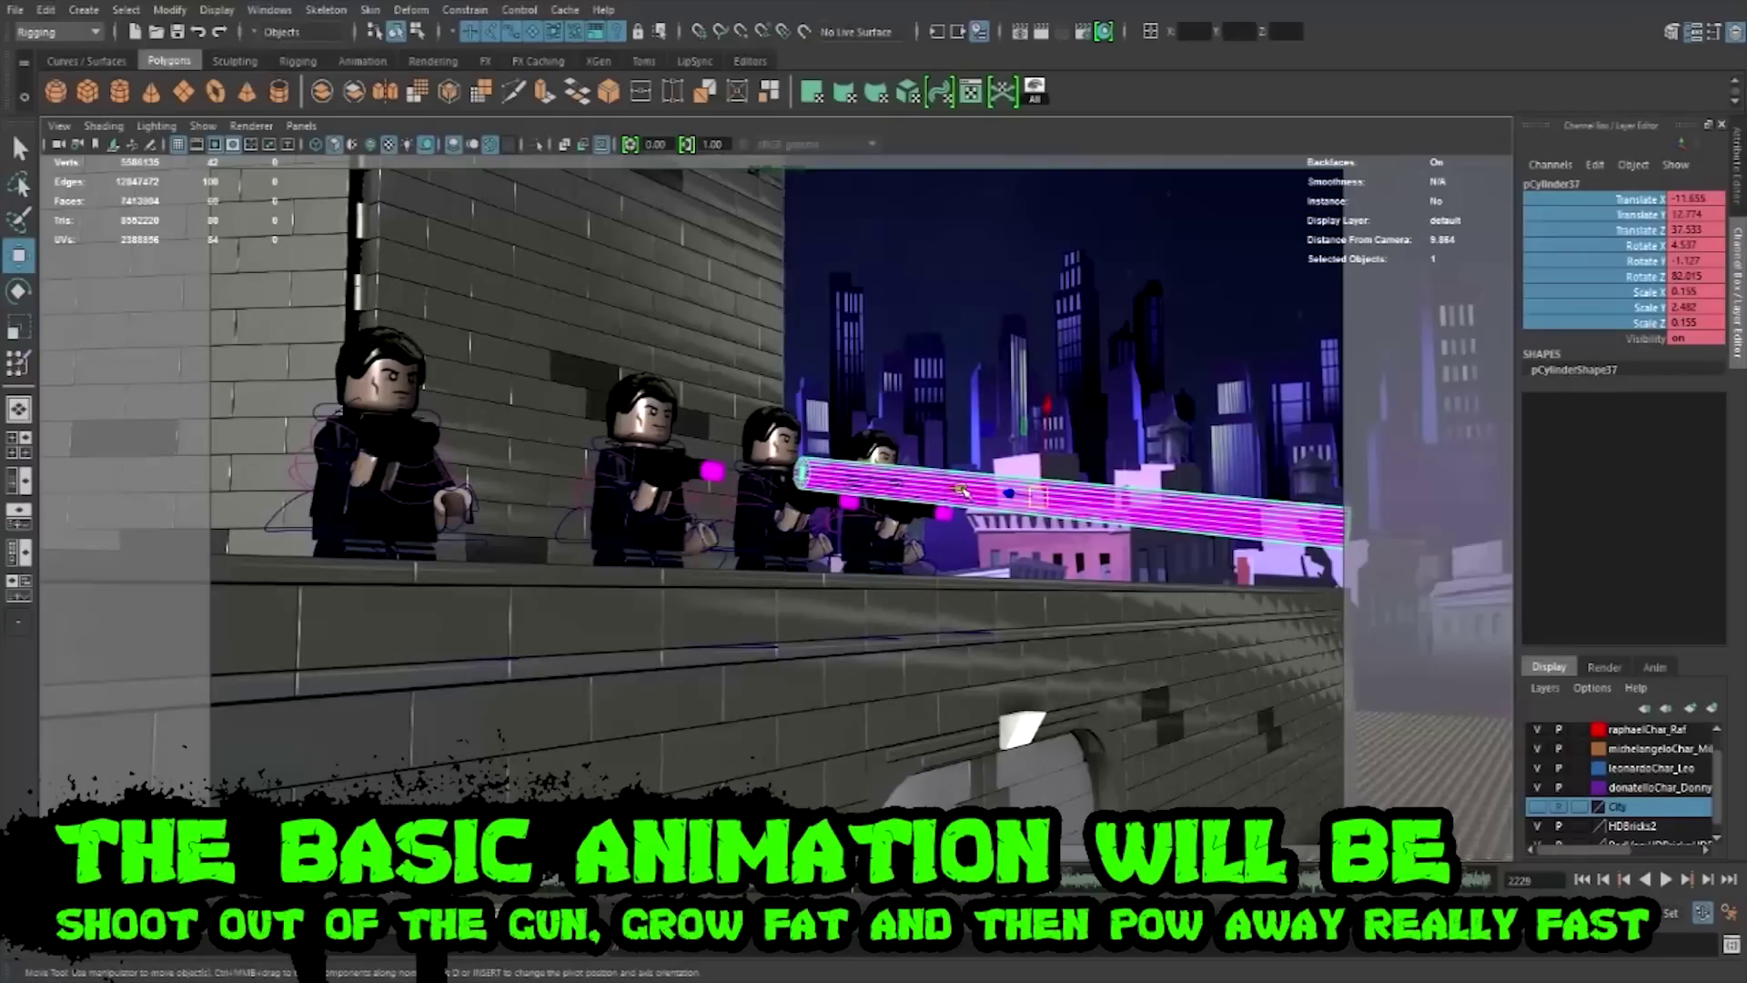
pyautogui.moveTo(962, 491); pyautogui.dragTo(1474, 537)
pyautogui.hotkey('shift', 'w')
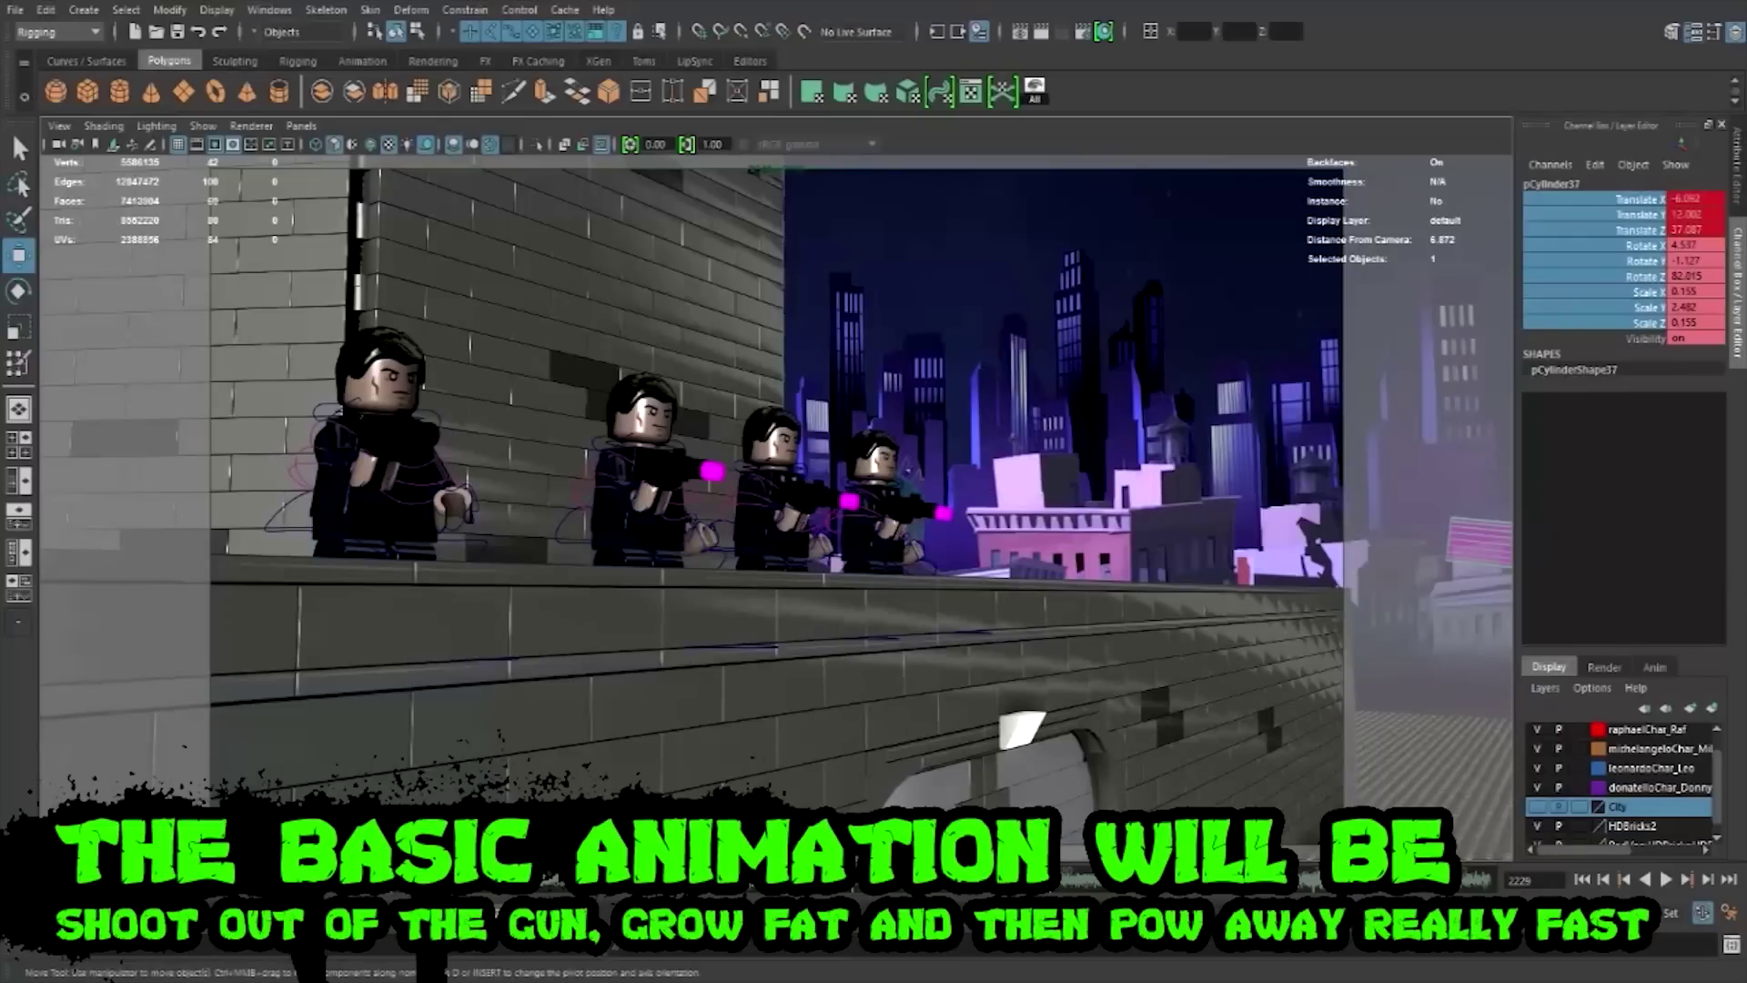
pyautogui.hotkey('alt', 'v')
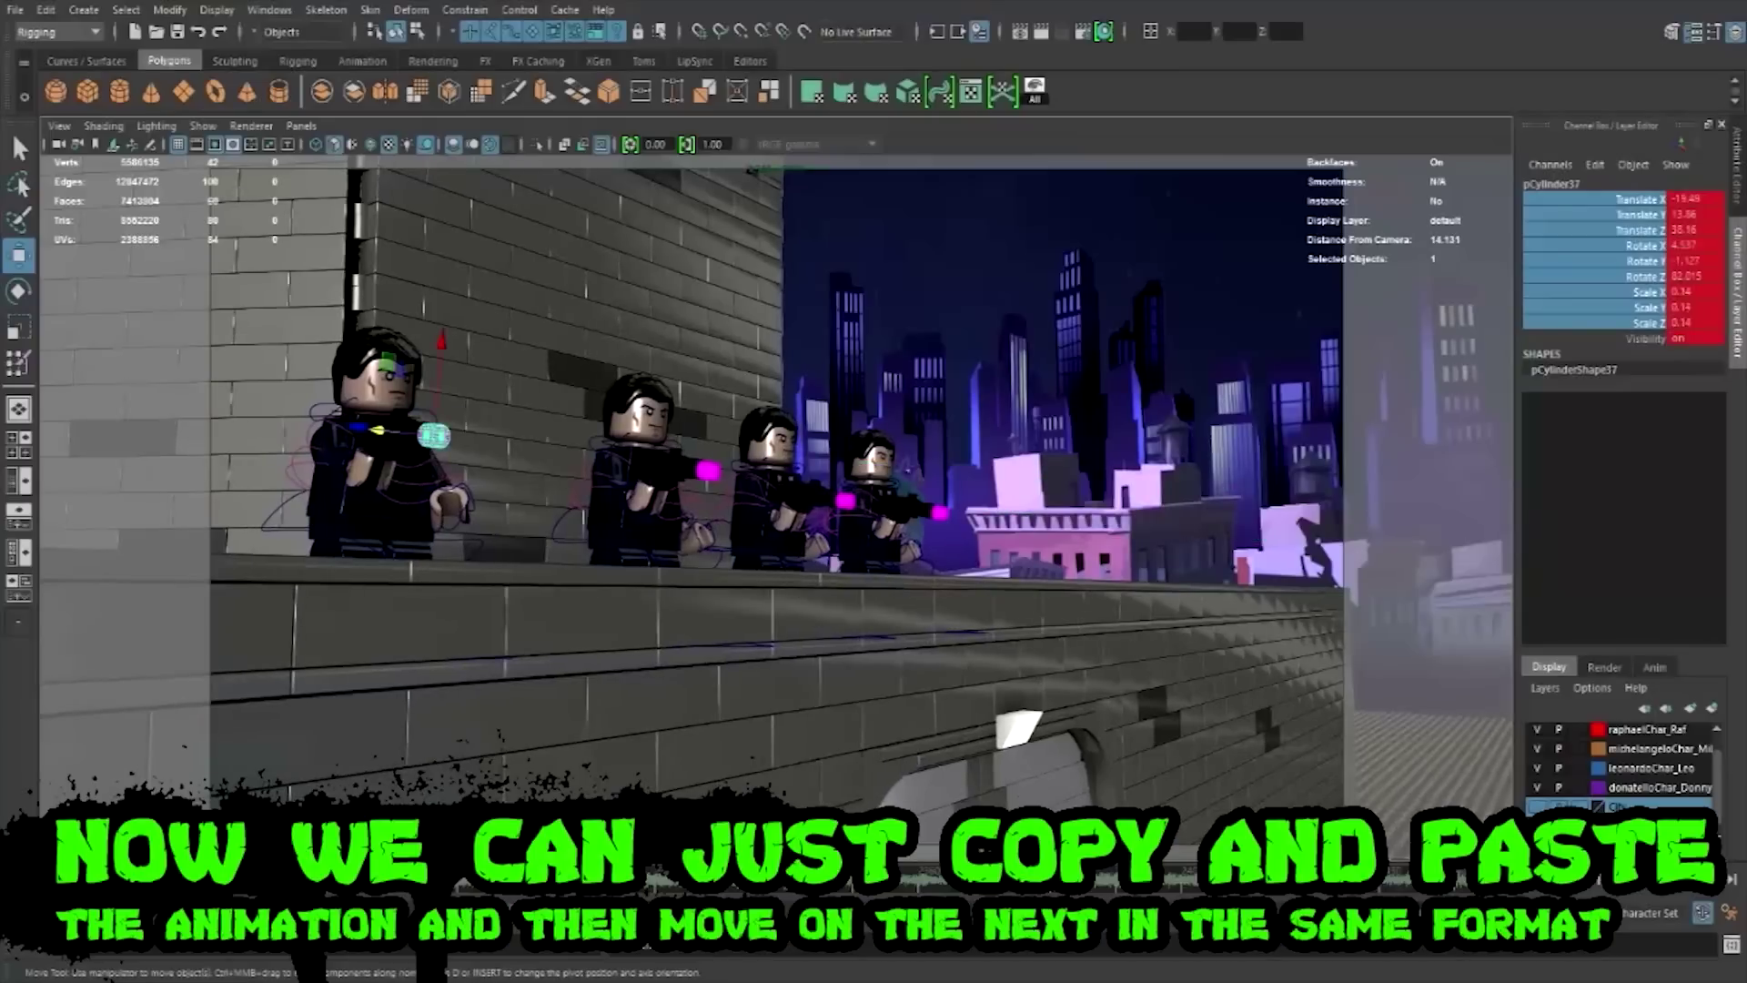
# - Cut and re-paste the bullet's keys, then copy the keyframes in the 2235–2242 range
pyautogui.rightClick(54, 883)
pyautogui.click(80, 652)
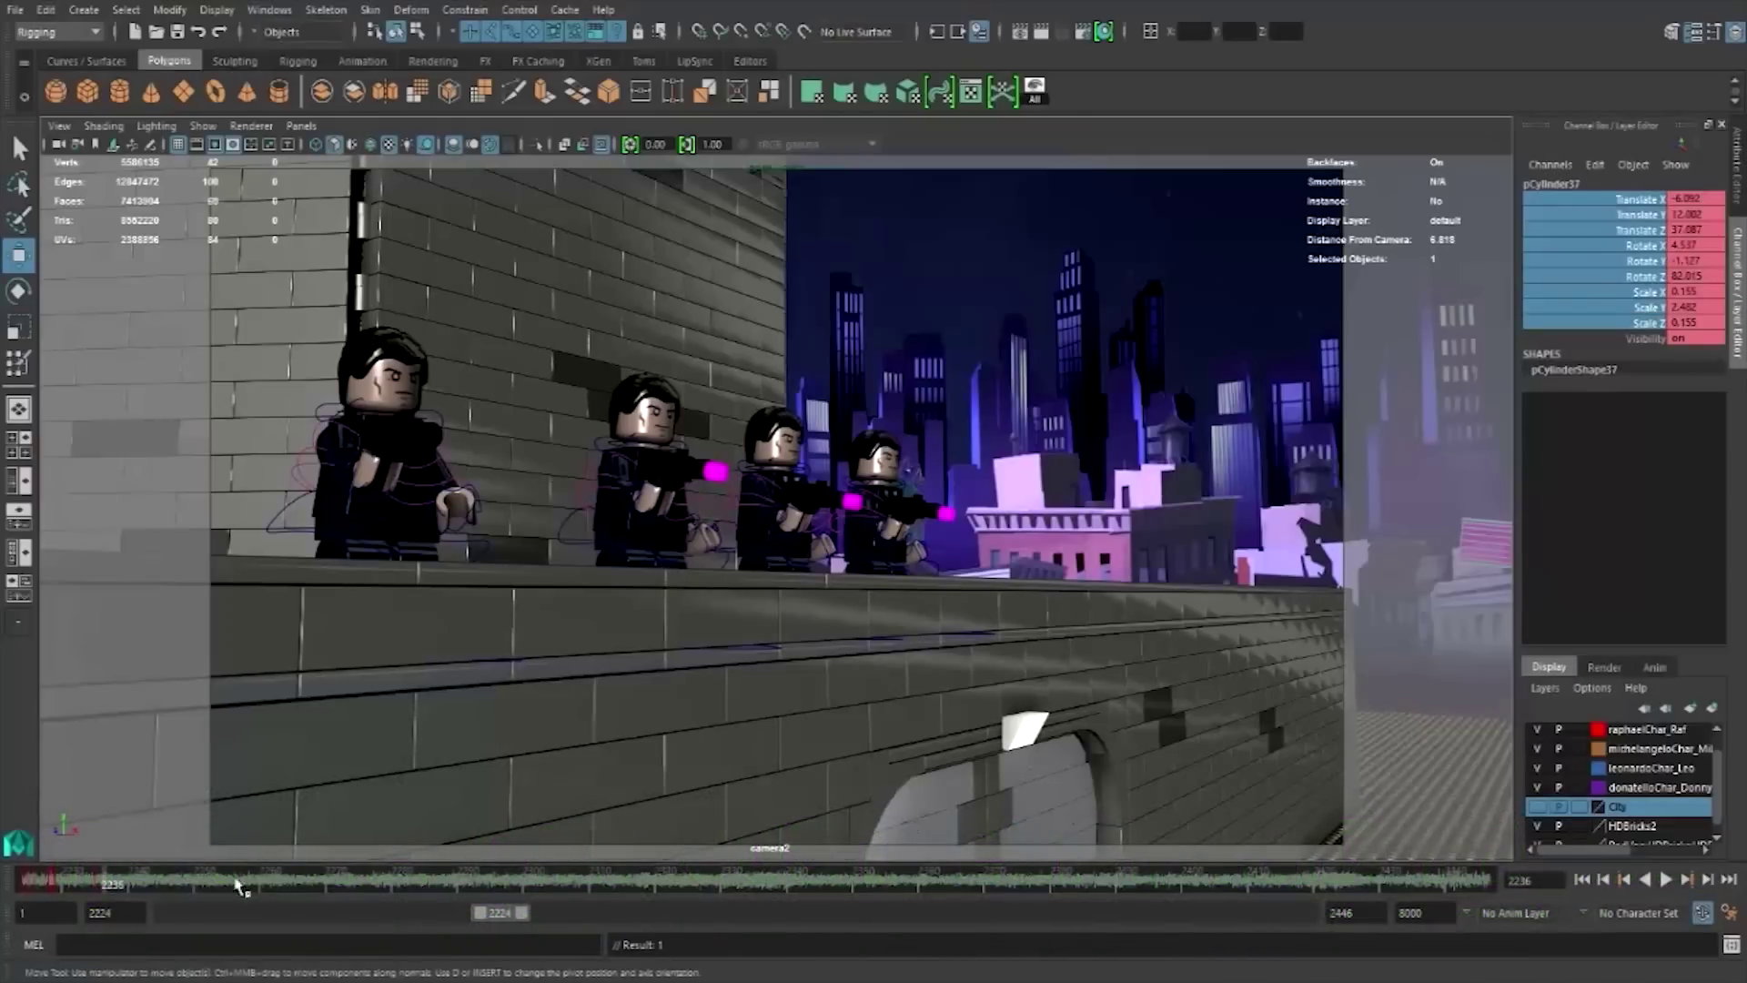
pyautogui.rightClick(103, 881)
pyautogui.moveTo(138, 626)
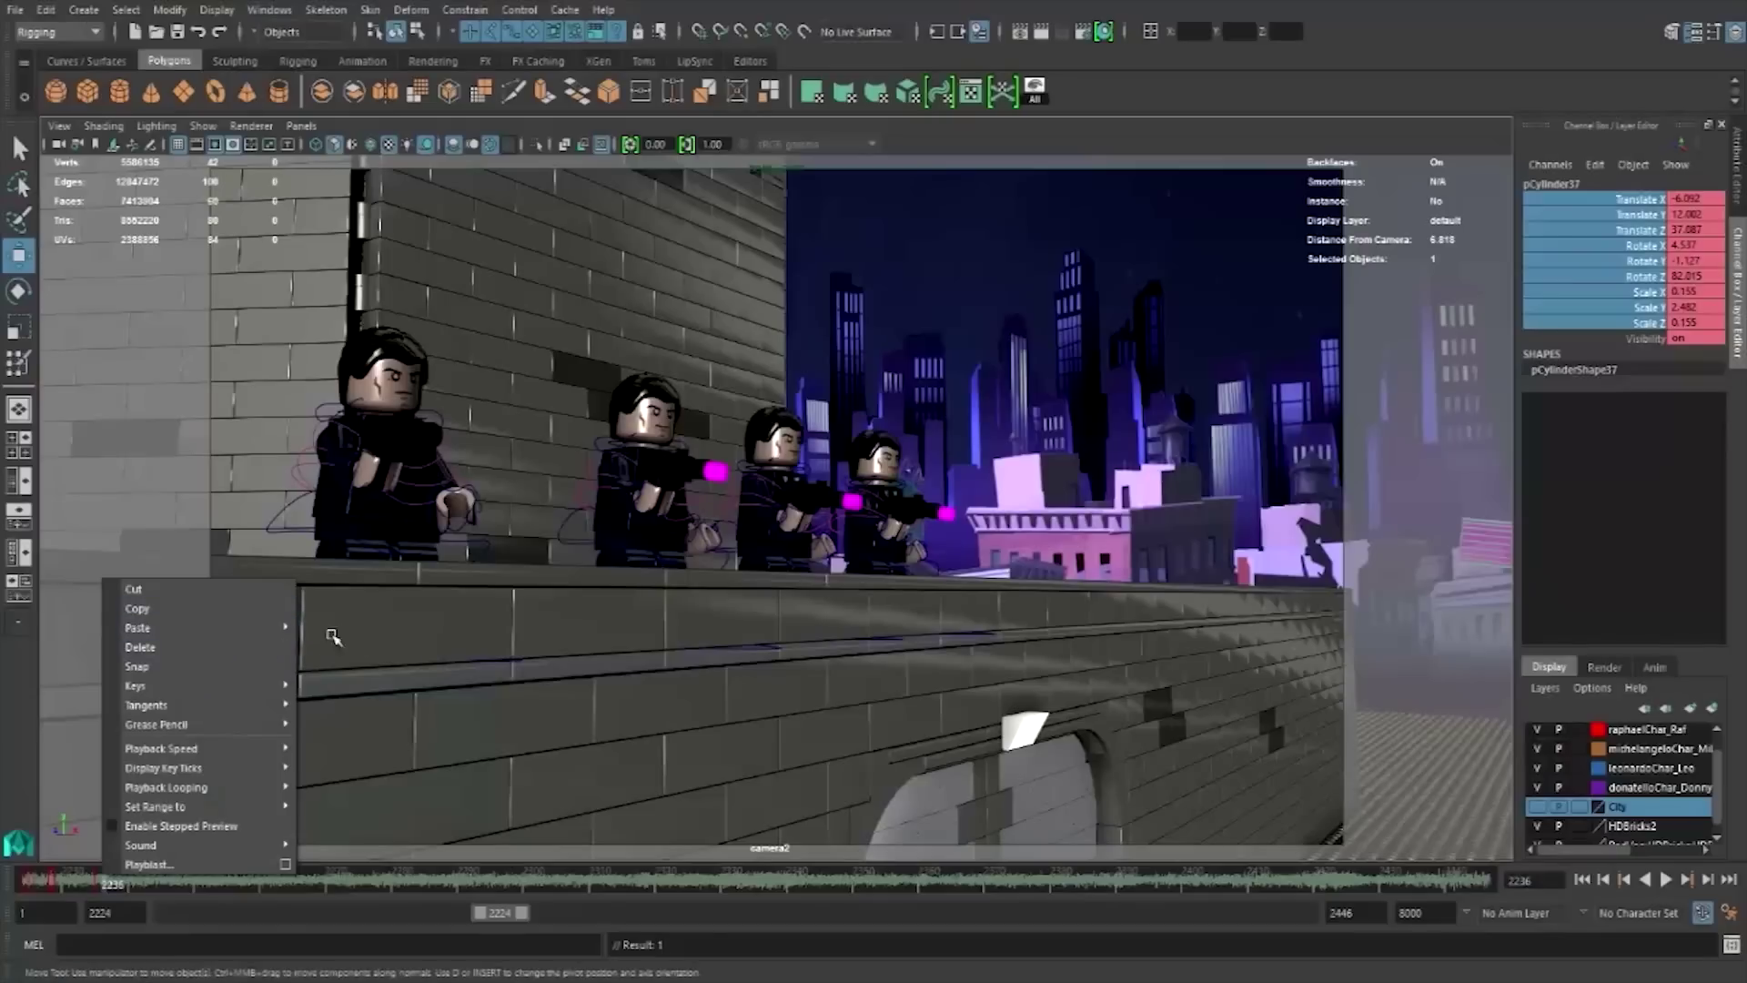
pyautogui.click(368, 645)
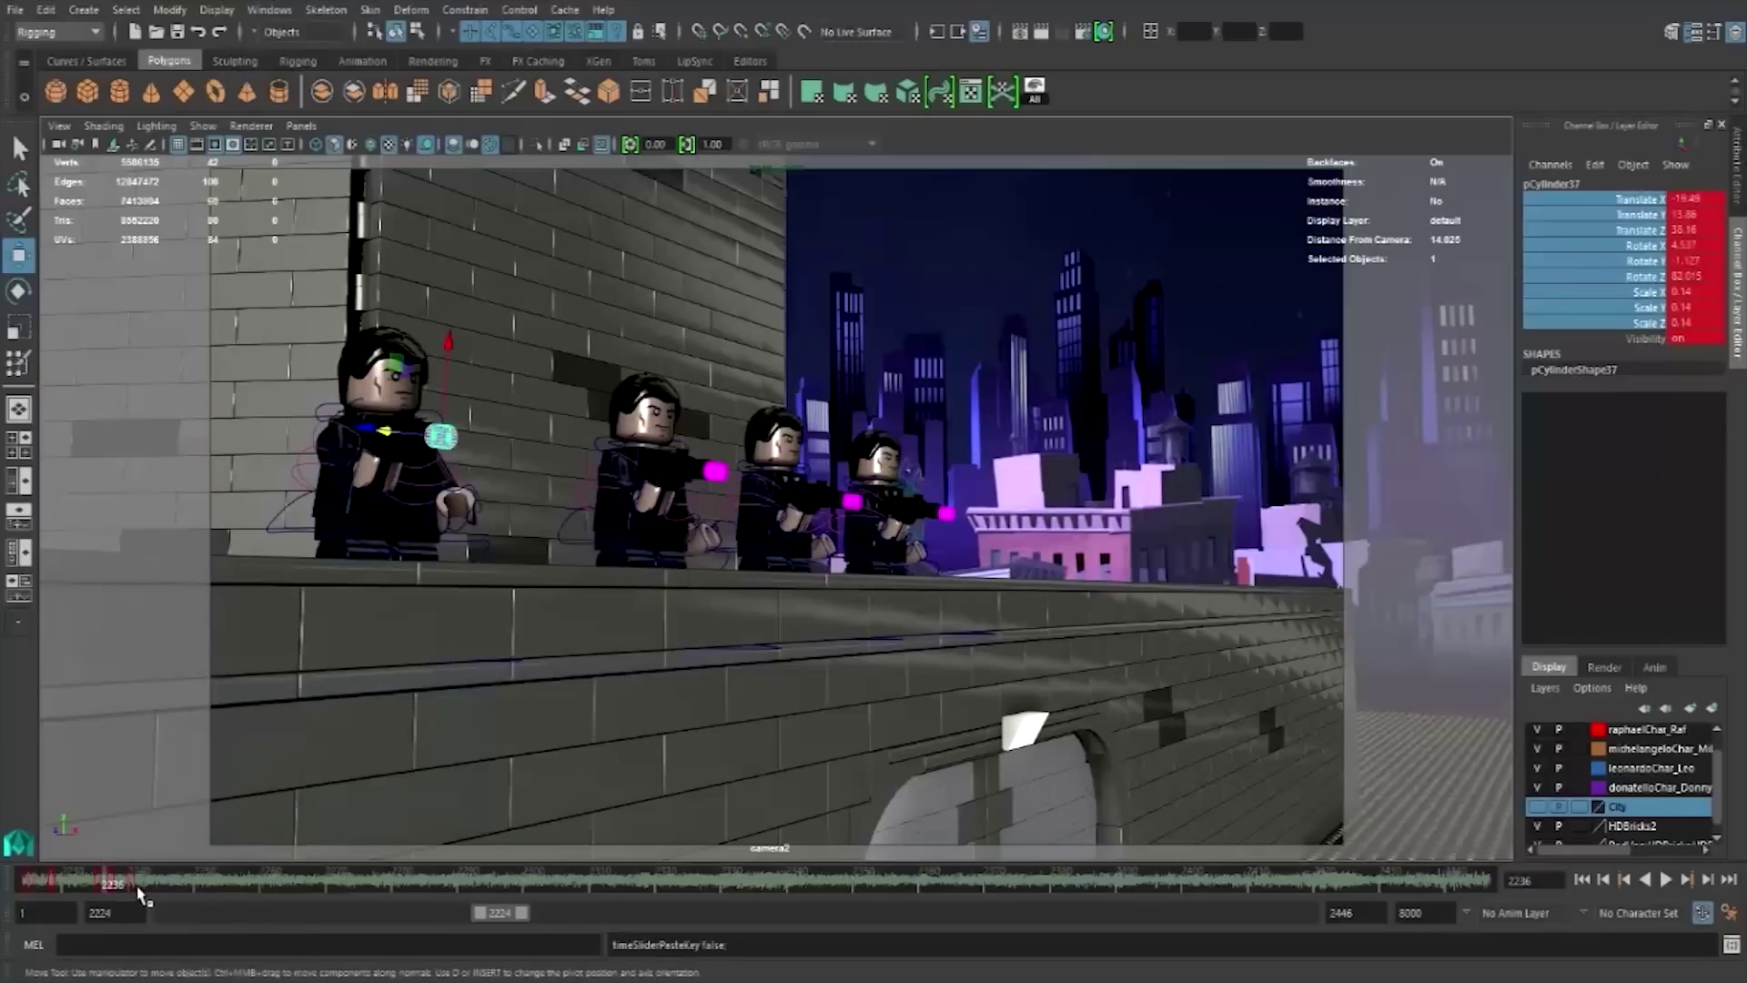
pyautogui.keyDown('shift'); pyautogui.moveTo(136, 881); pyautogui.dragTo(103, 881); pyautogui.keyUp('shift')
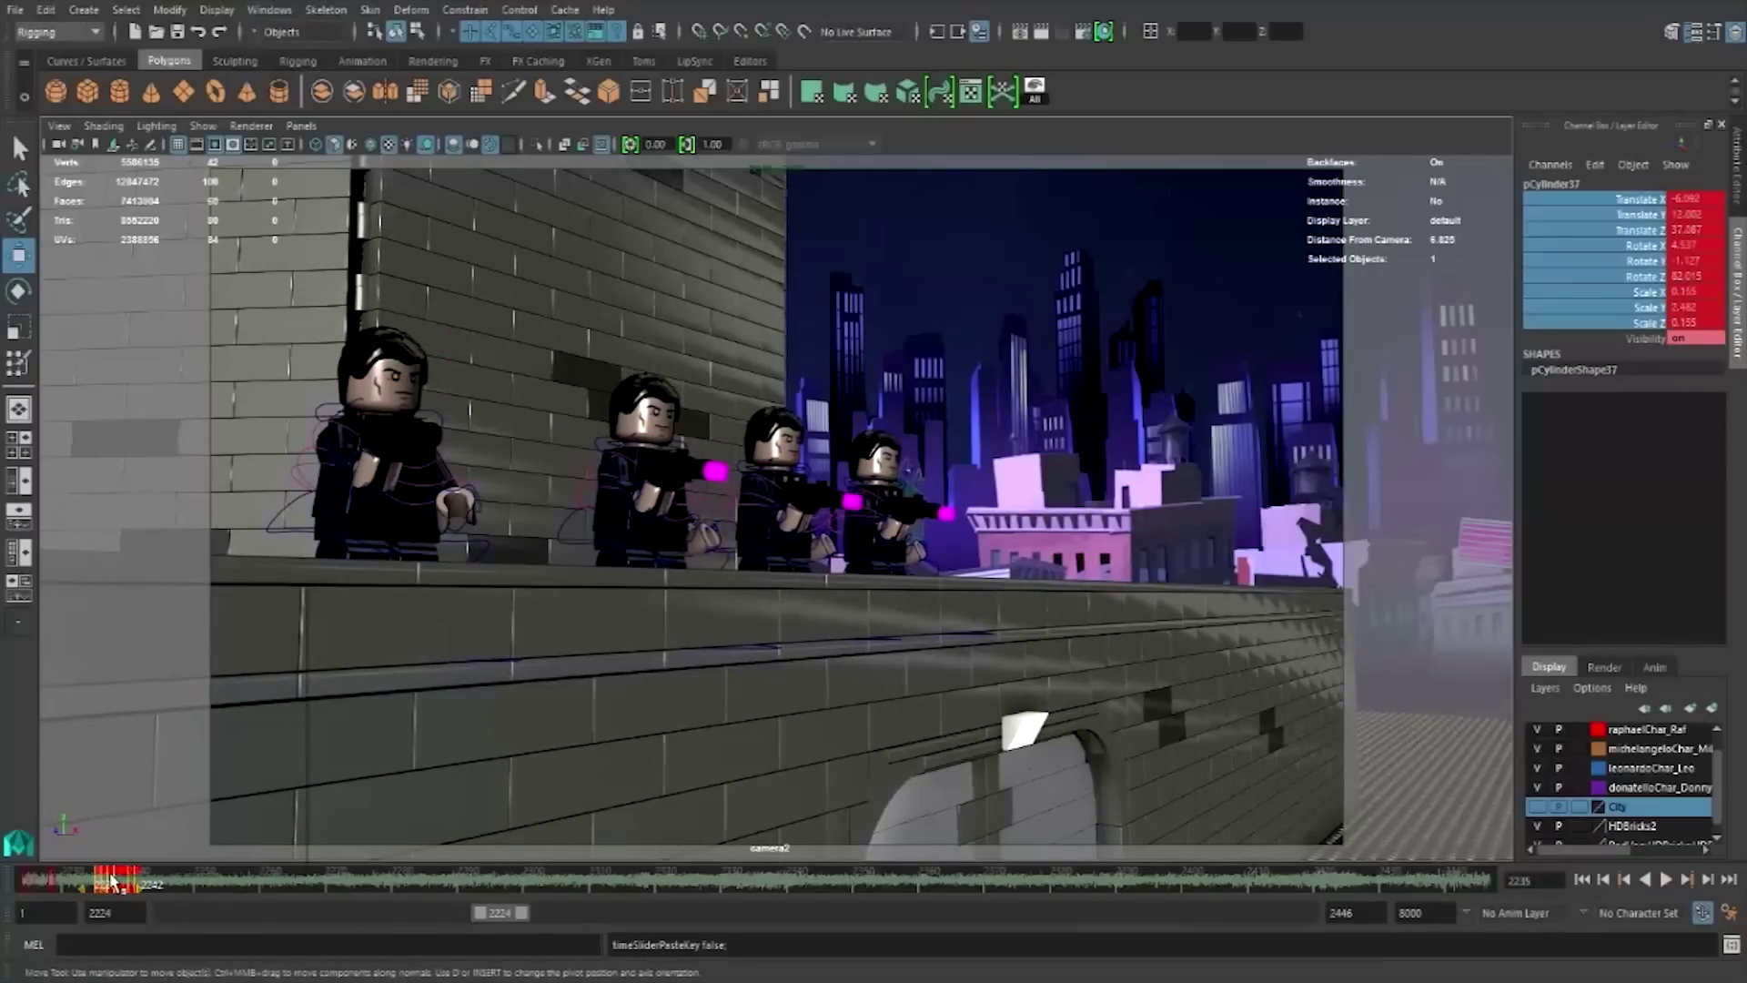
pyautogui.rightClick(108, 879)
pyautogui.click(146, 608)
# - Paste the copied bullet keys at frames 2249 and 2259
pyautogui.click(195, 882)
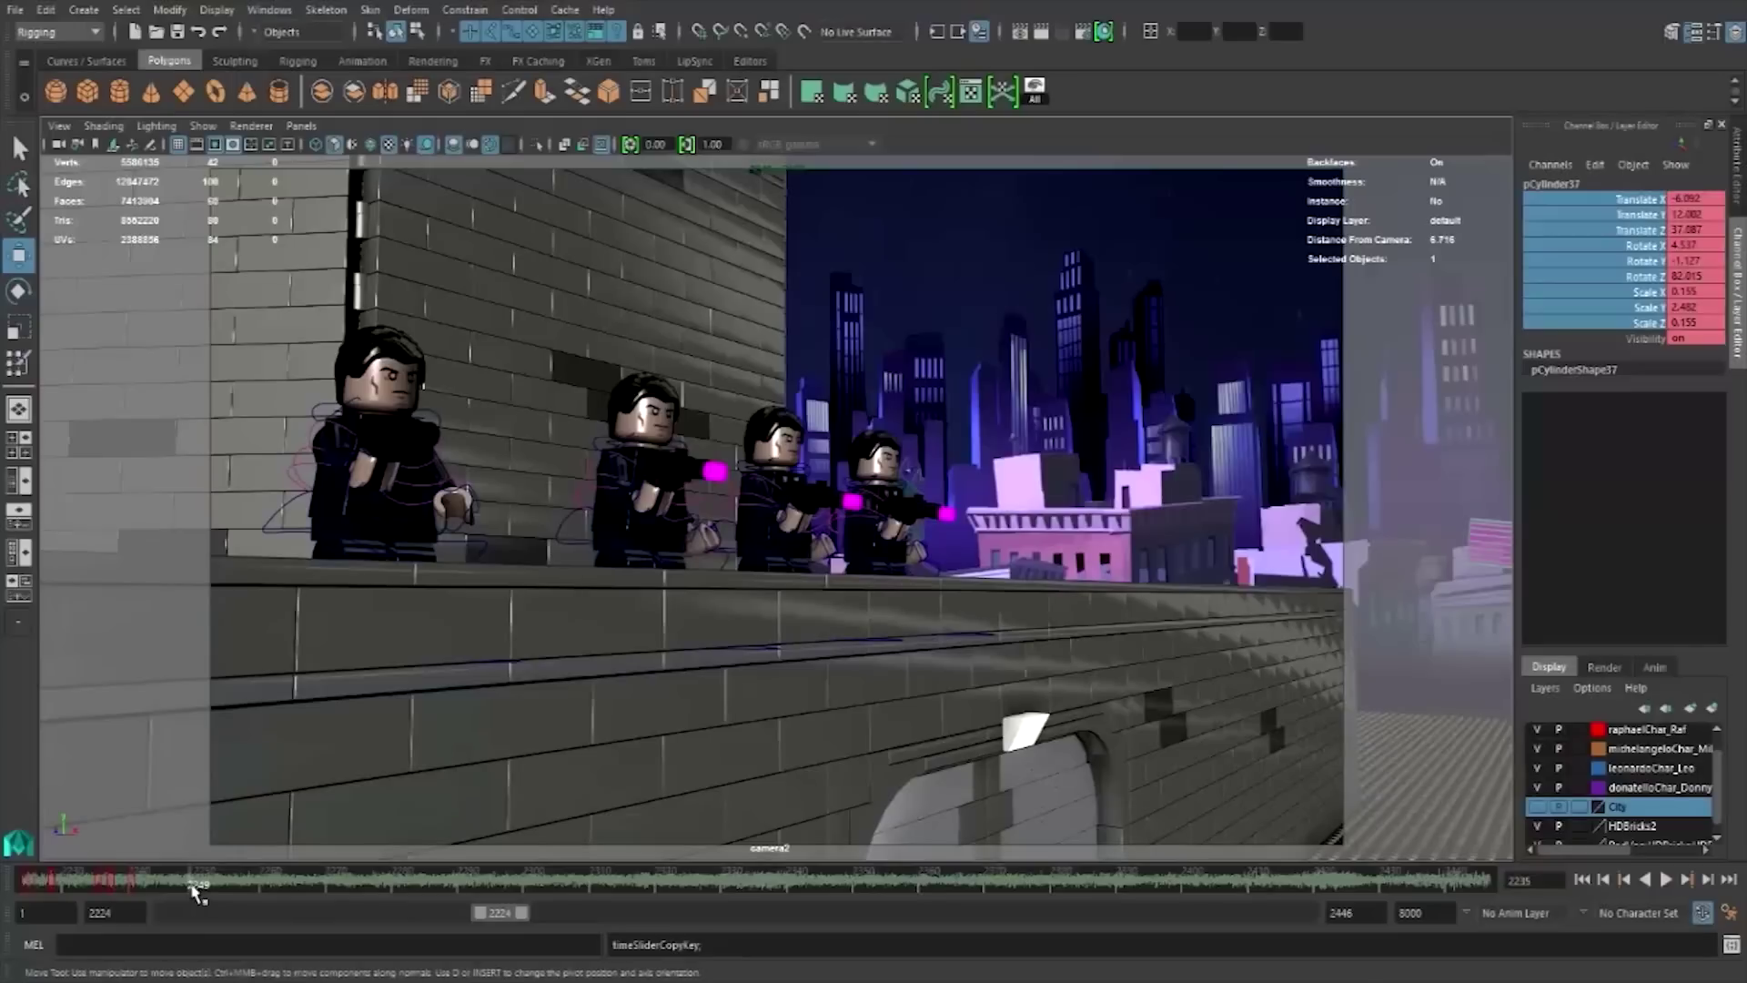
pyautogui.click(197, 883)
pyautogui.rightClick(196, 882)
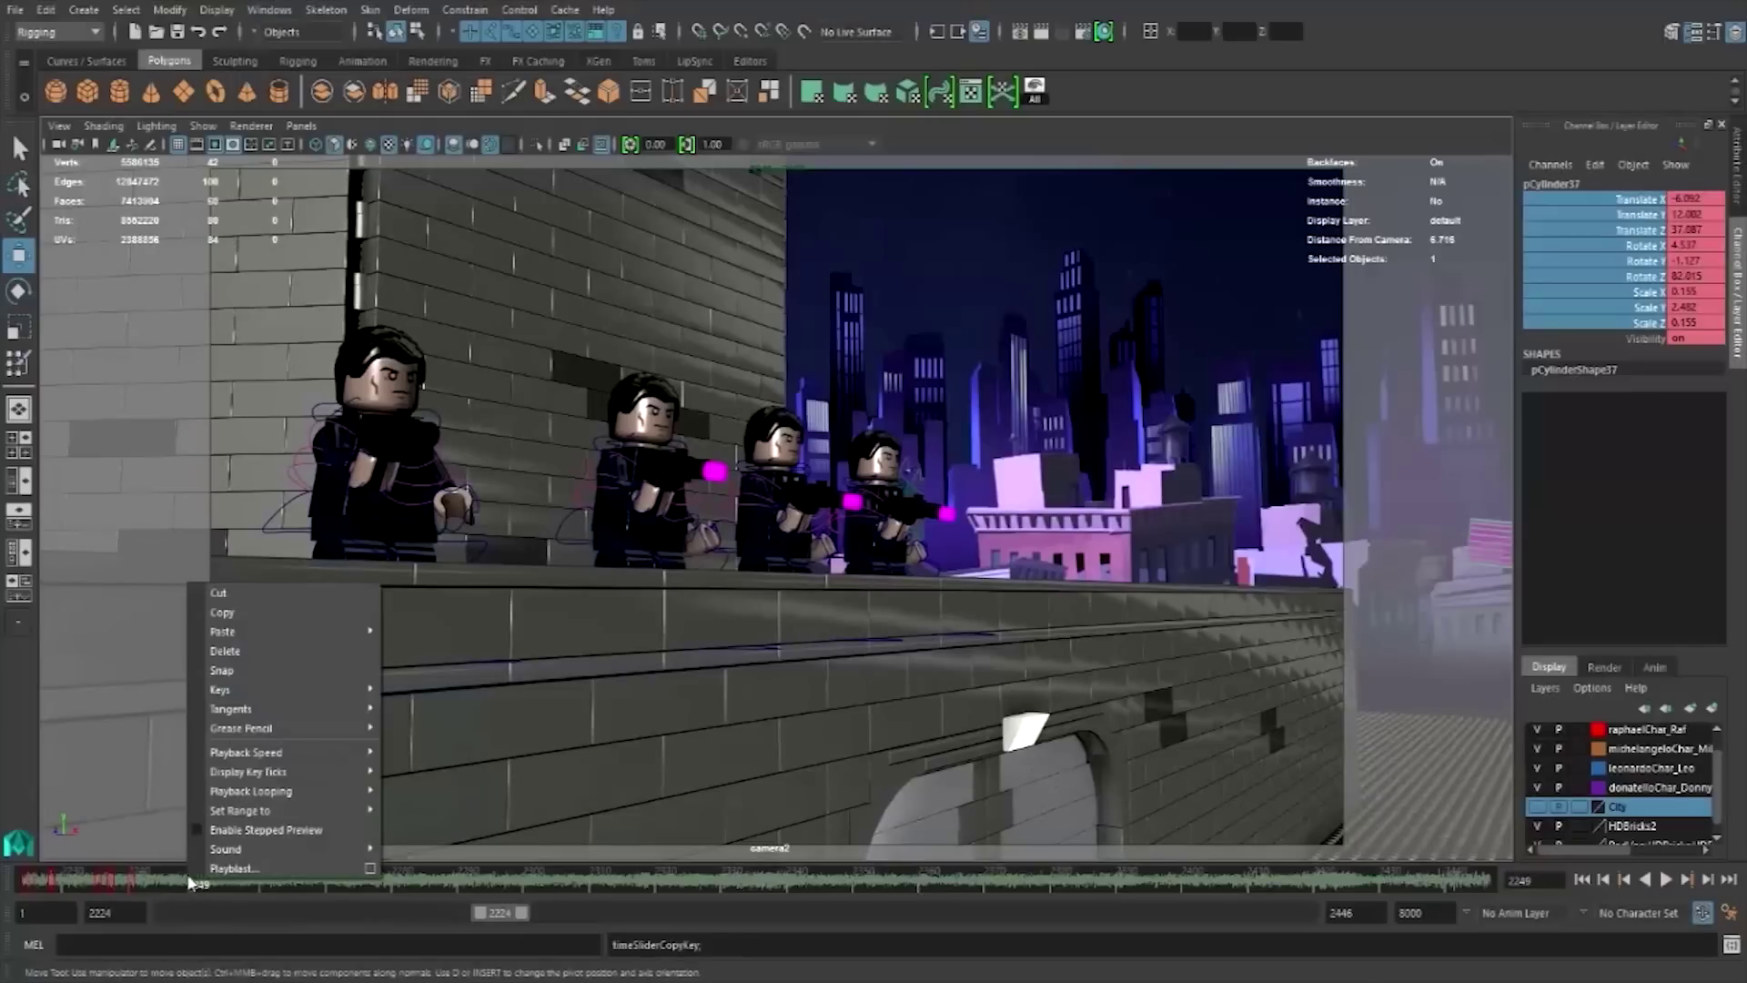
pyautogui.click(434, 671)
pyautogui.click(253, 883)
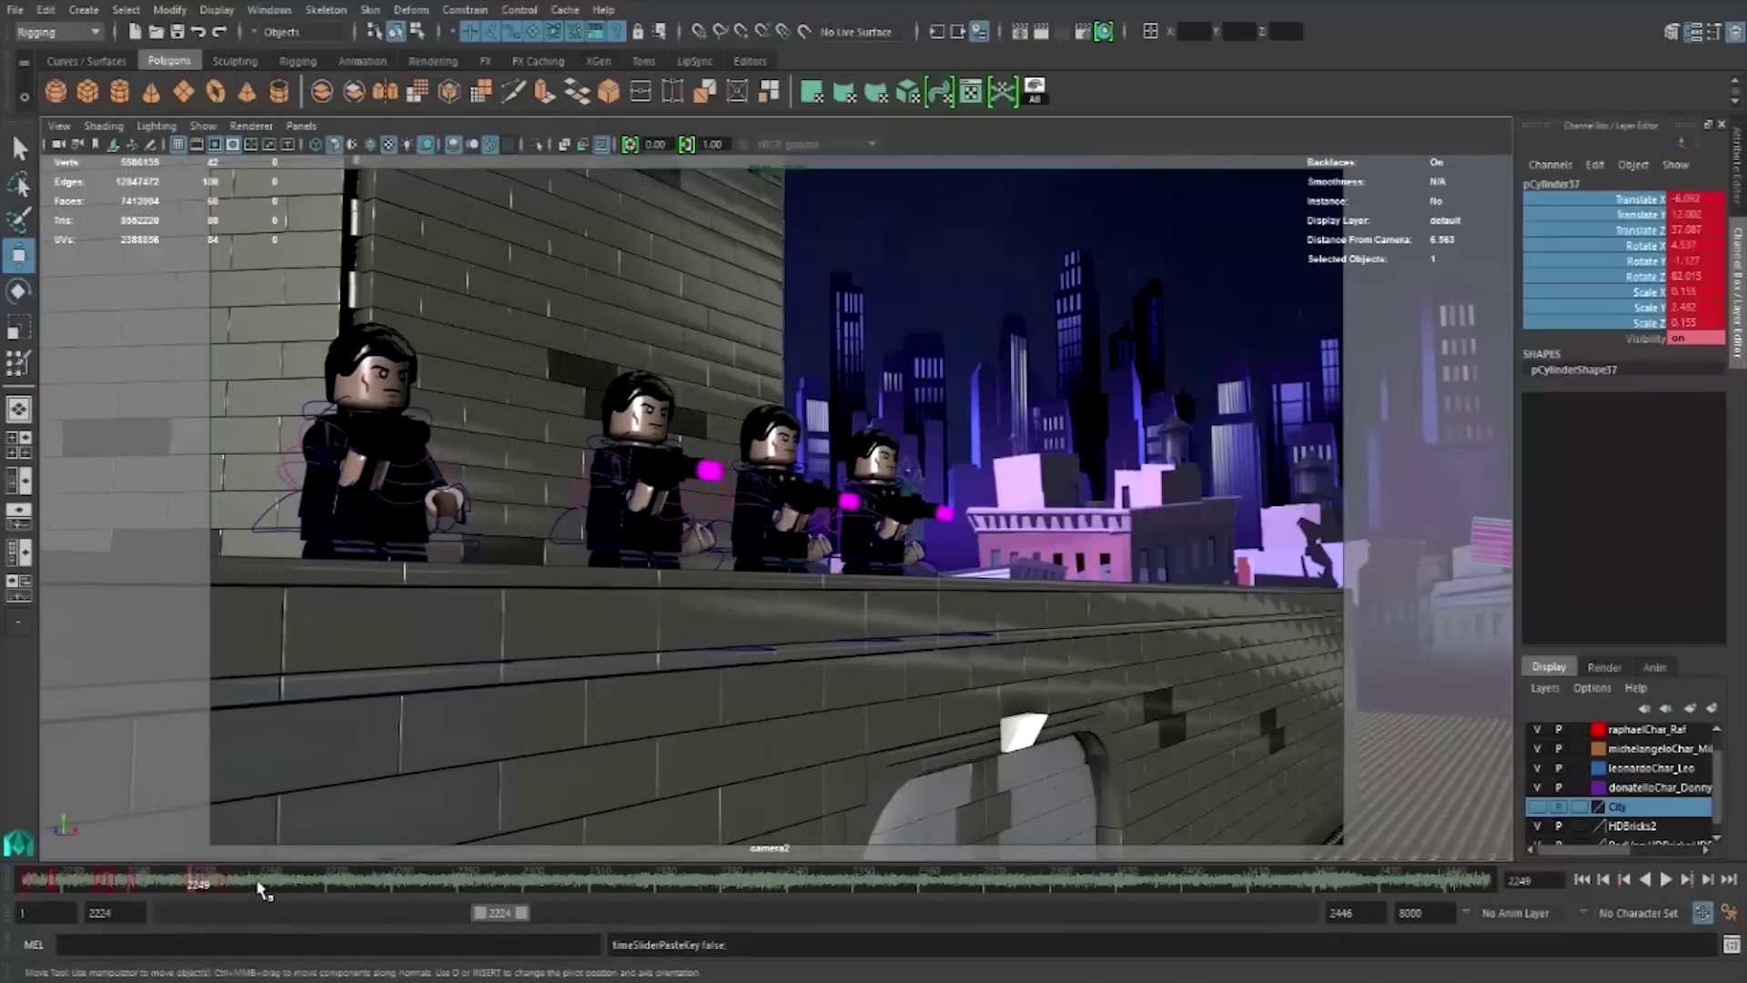
pyautogui.rightClick(258, 880)
pyautogui.click(492, 657)
pyautogui.click(318, 884)
# - Play the shot, paste the bullet keys again at frame 2243, and scrub to watch it fire
pyautogui.click(35, 878)
pyautogui.hotkey('alt', 'v')
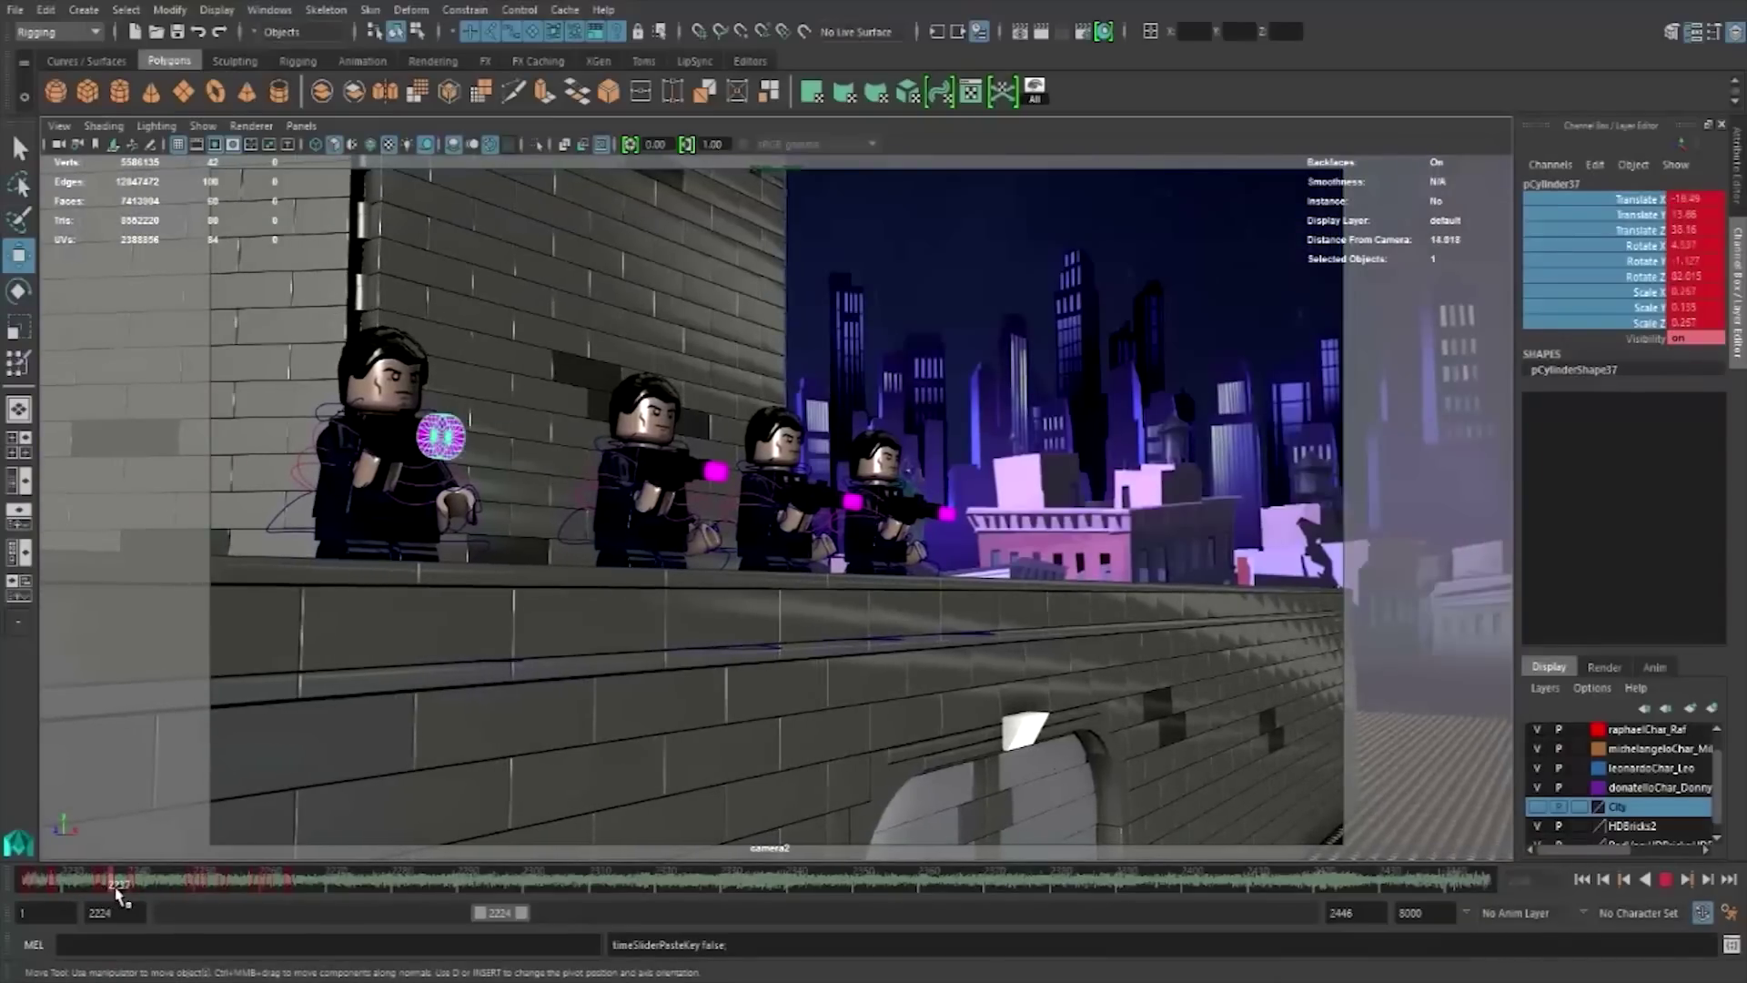
pyautogui.moveTo(185, 901); pyautogui.dragTo(154, 884)
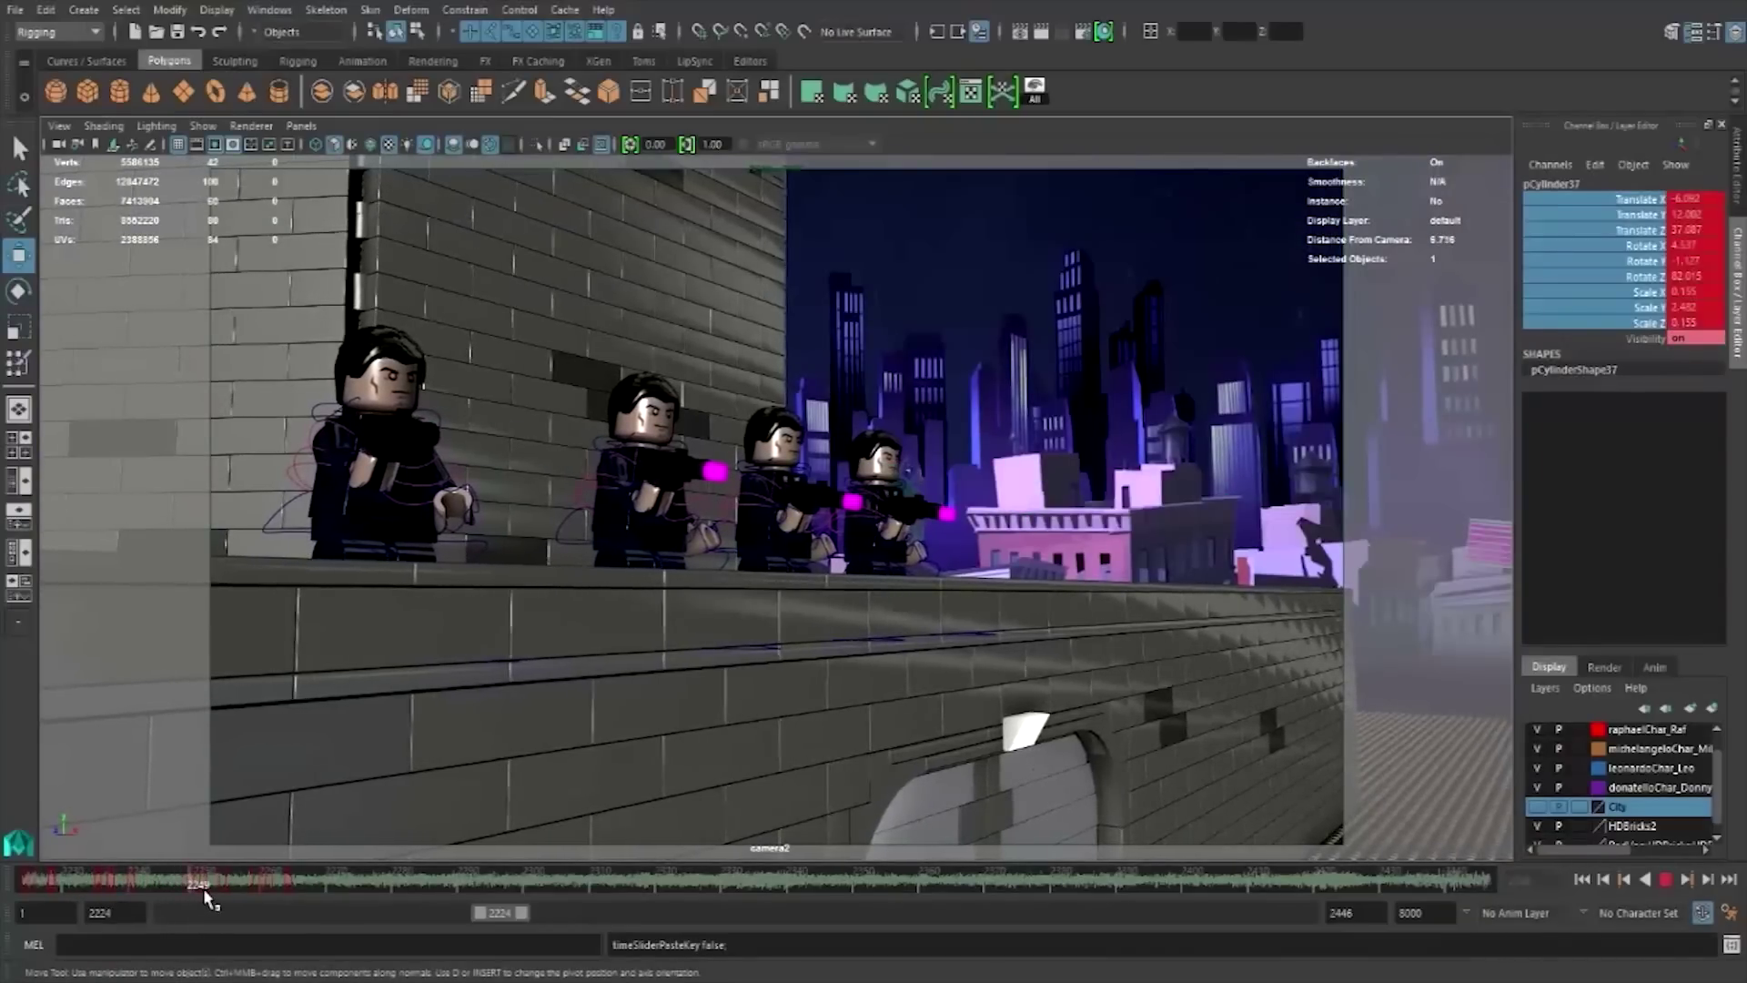
pyautogui.rightClick(155, 885)
pyautogui.moveTo(253, 806)
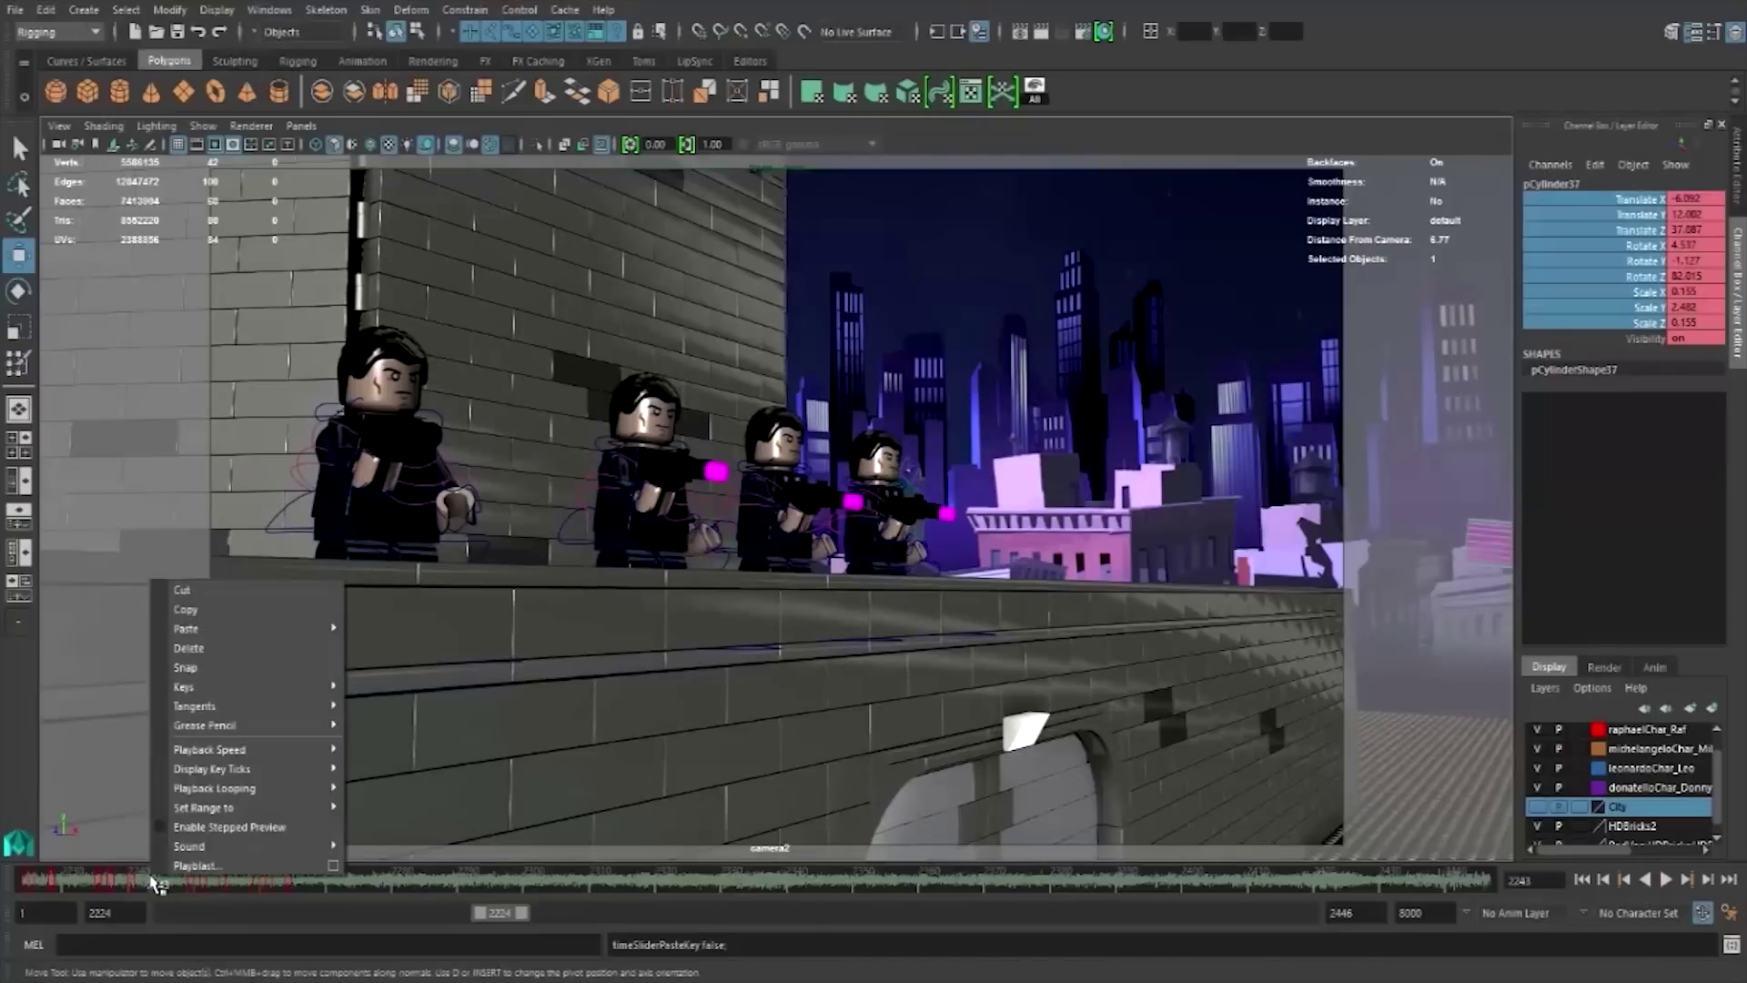
pyautogui.click(401, 641)
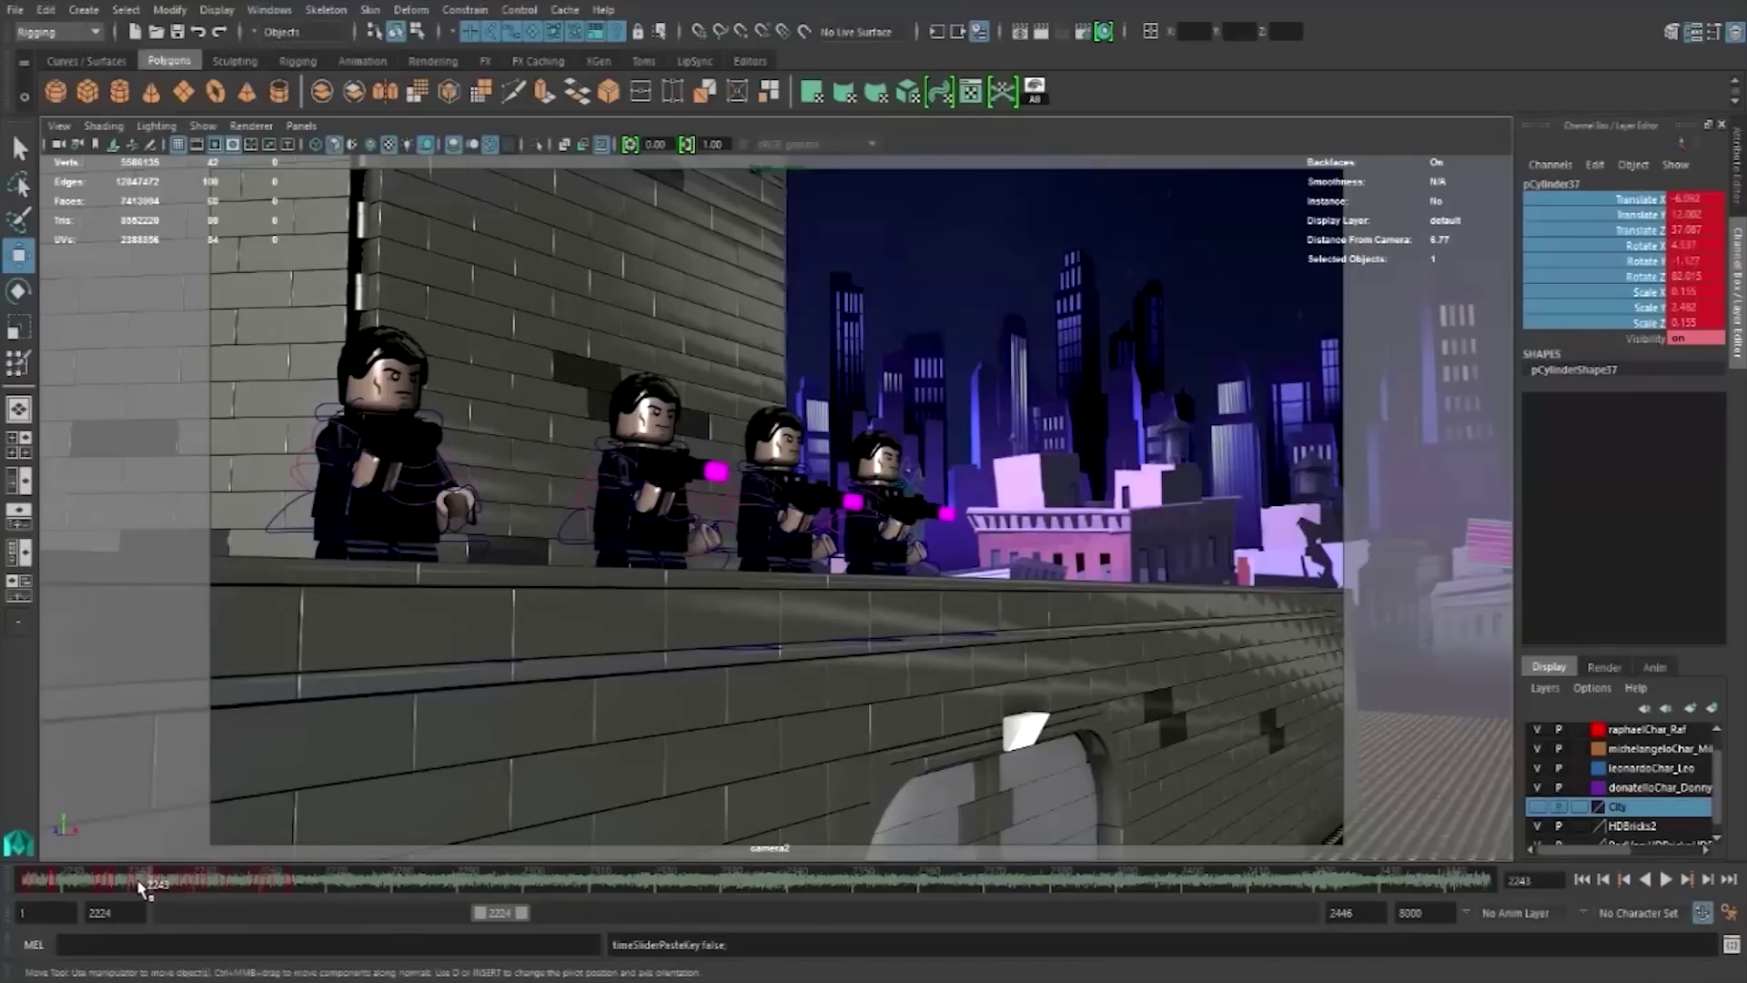
pyautogui.moveTo(141, 887); pyautogui.dragTo(288, 890)
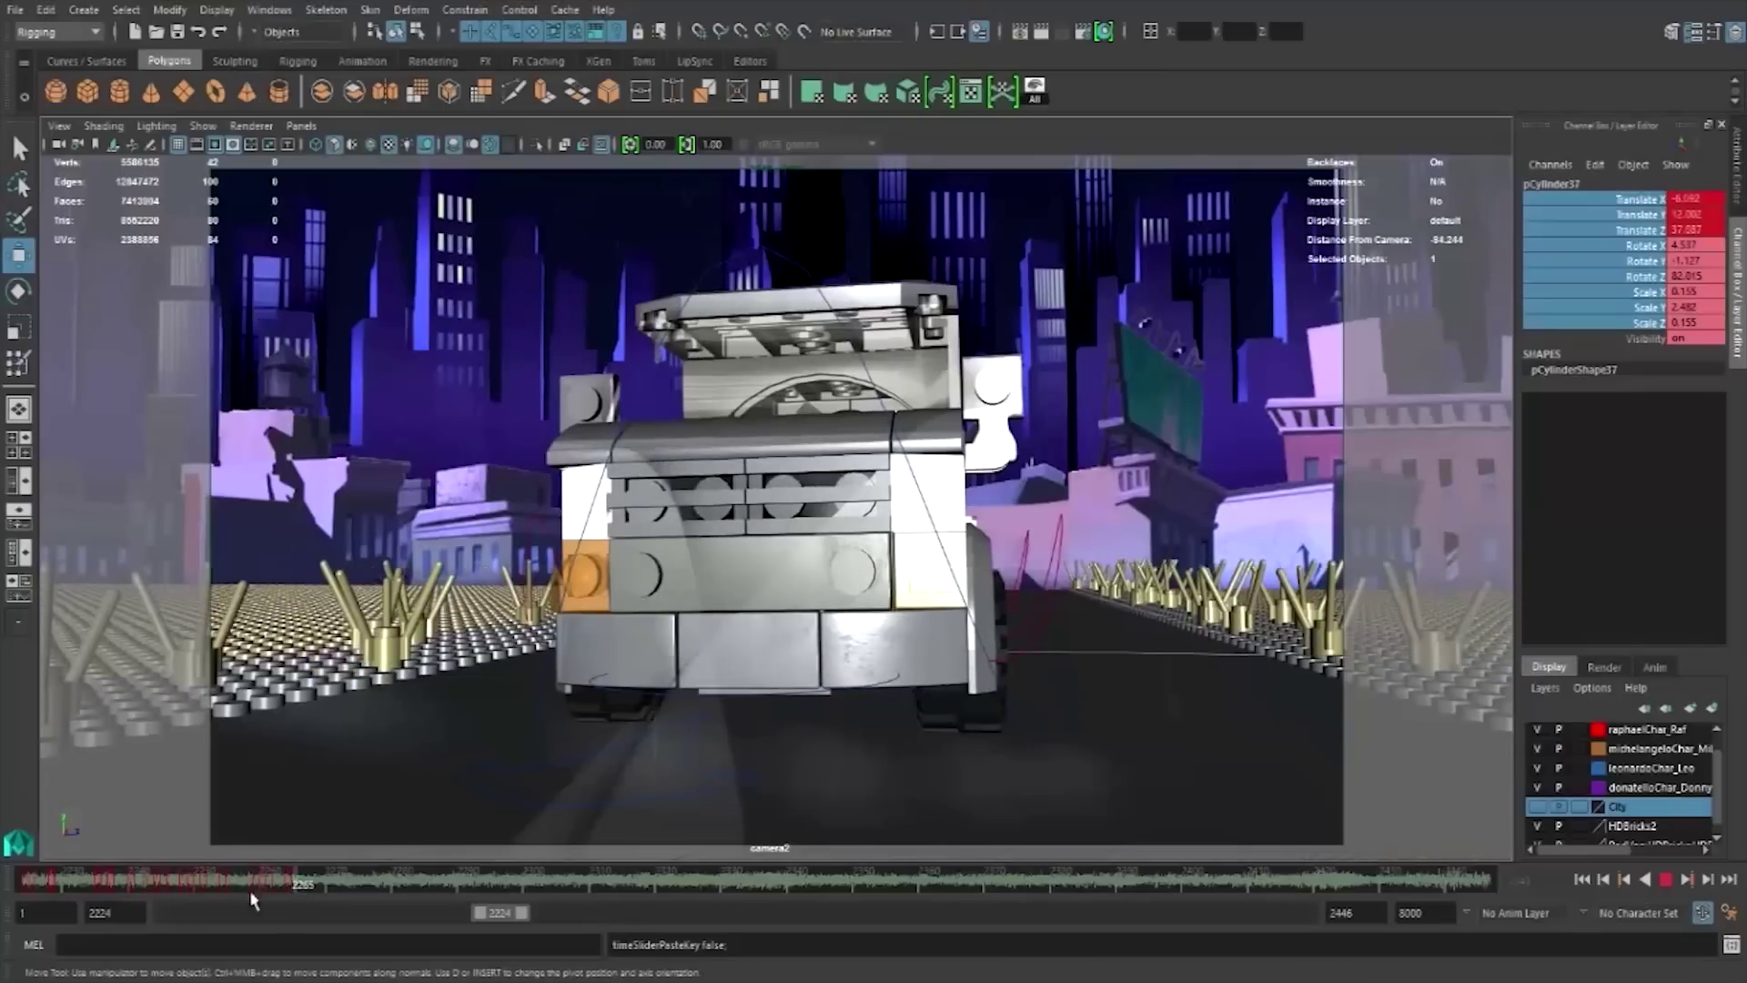
# - Review the repeated shots and shorten the playback range end from 2446 to 2270
pyautogui.moveTo(288, 890)
pyautogui.mouseDown()
pyautogui.moveTo(57, 890)
pyautogui.moveTo(259, 884)
pyautogui.mouseUp()
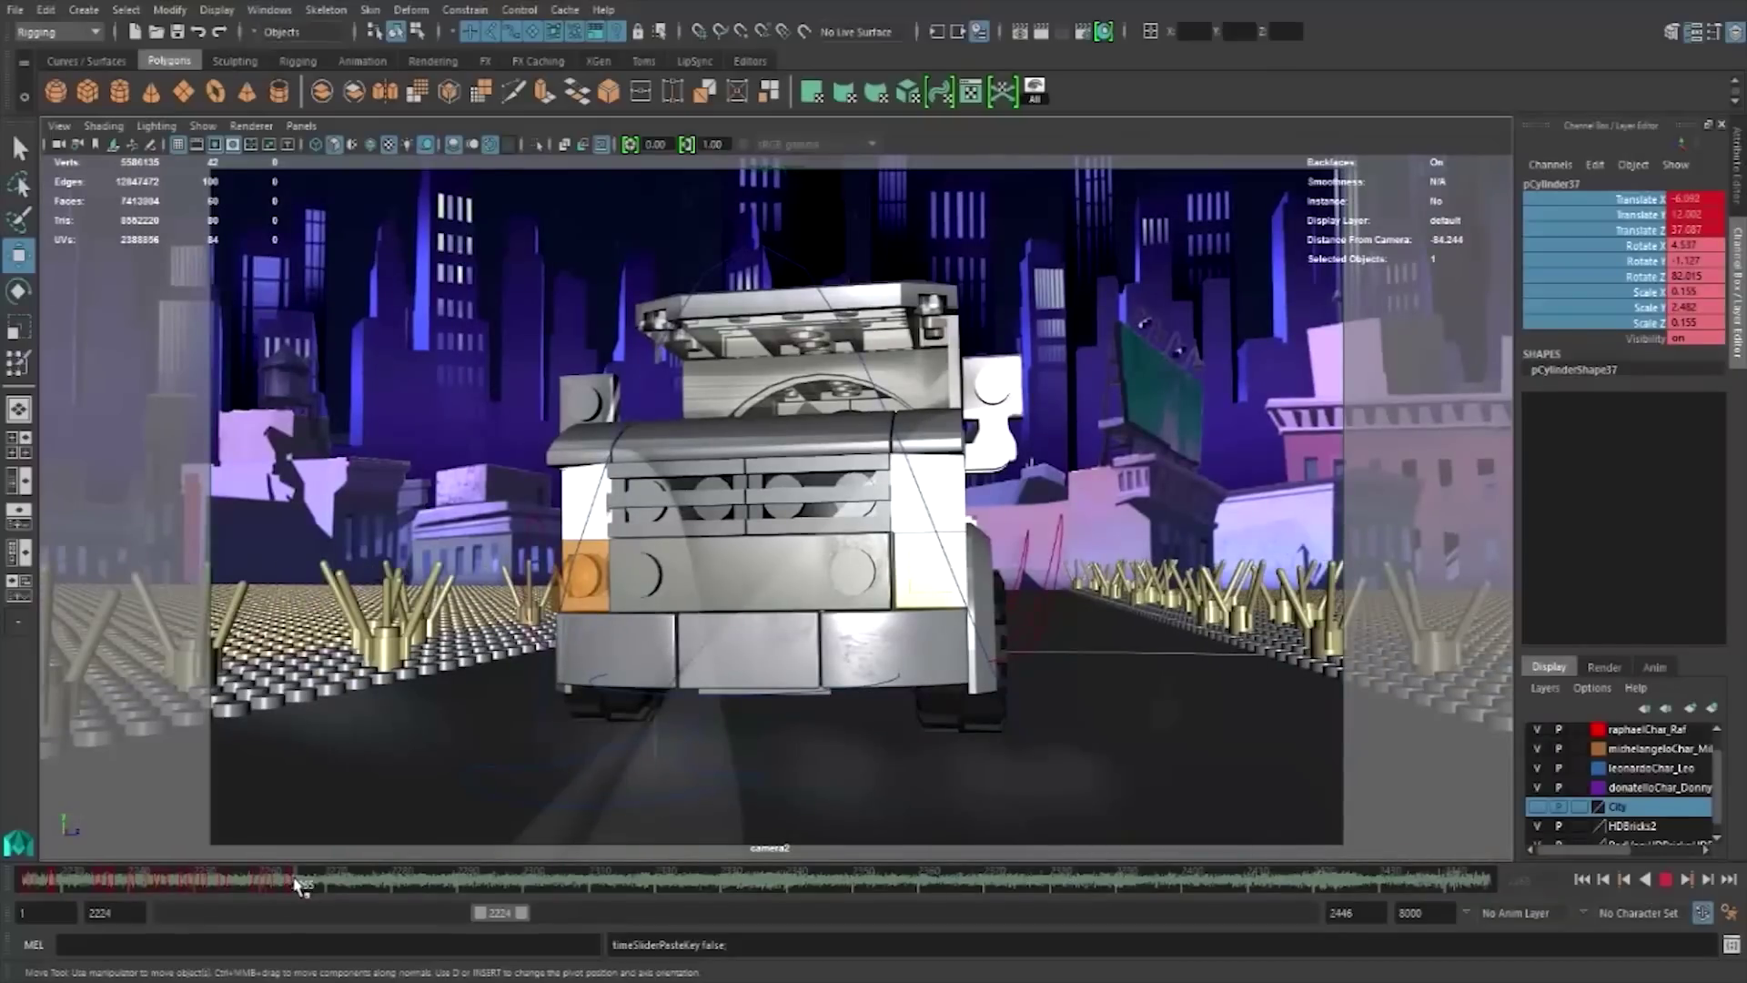
pyautogui.press('Escape')
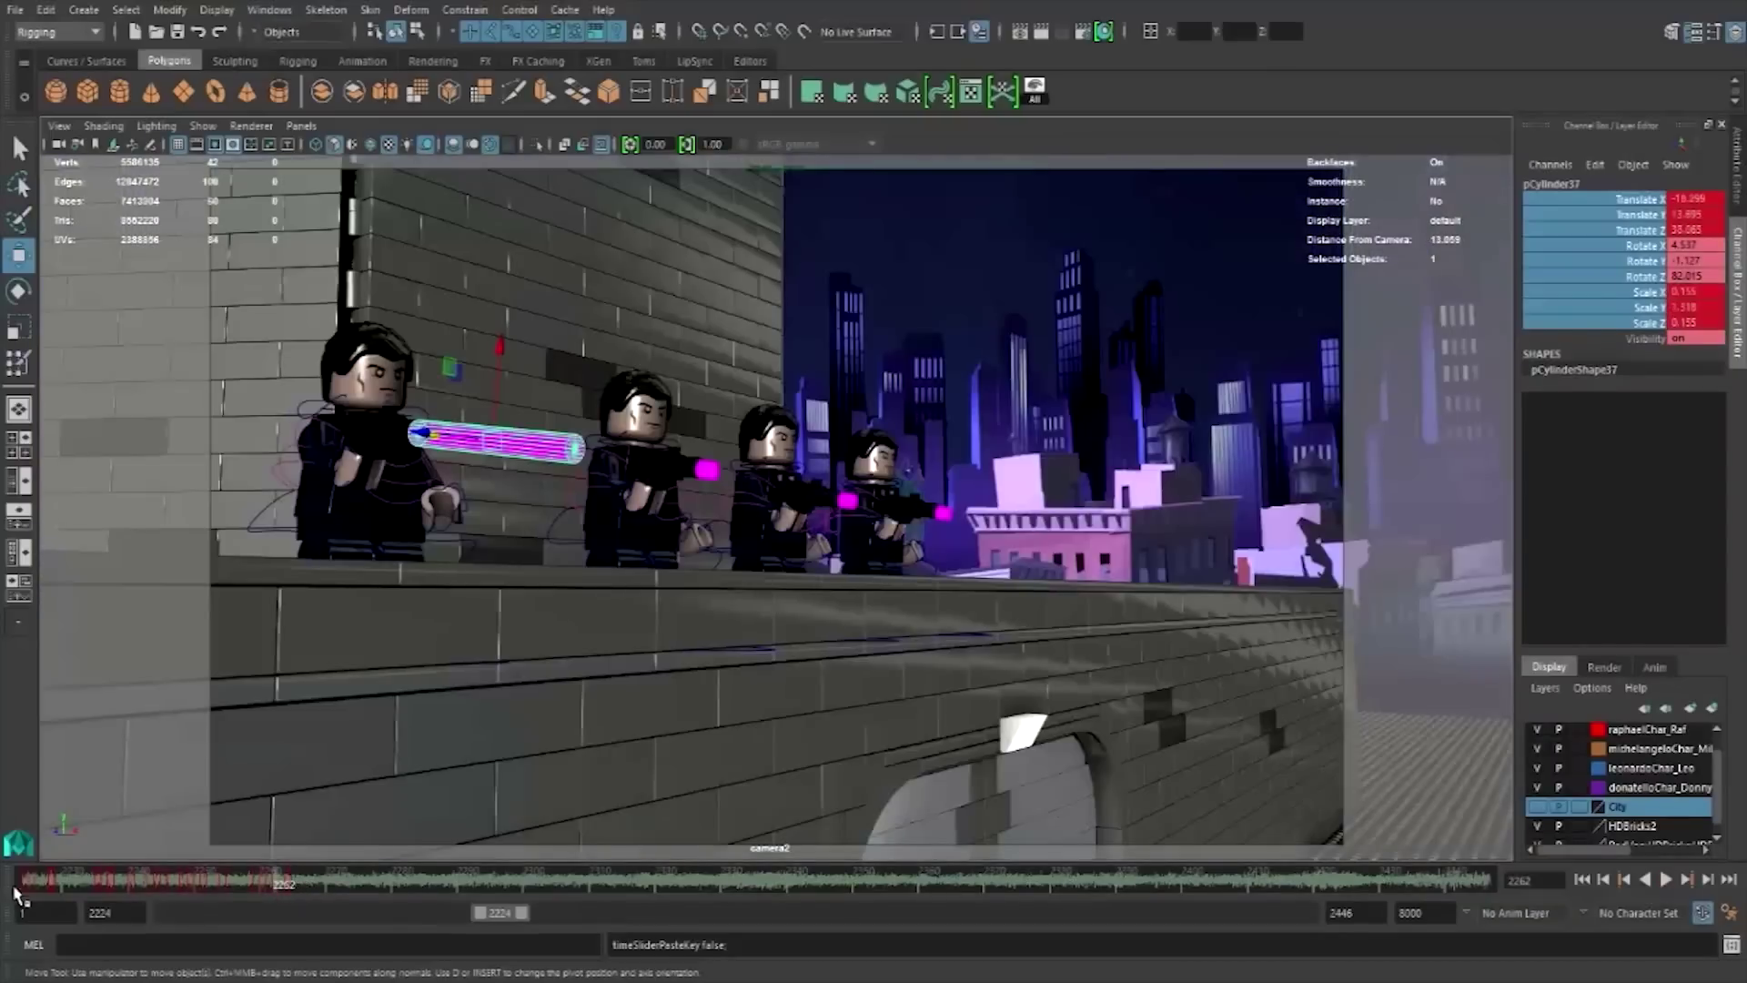
pyautogui.click(24, 881)
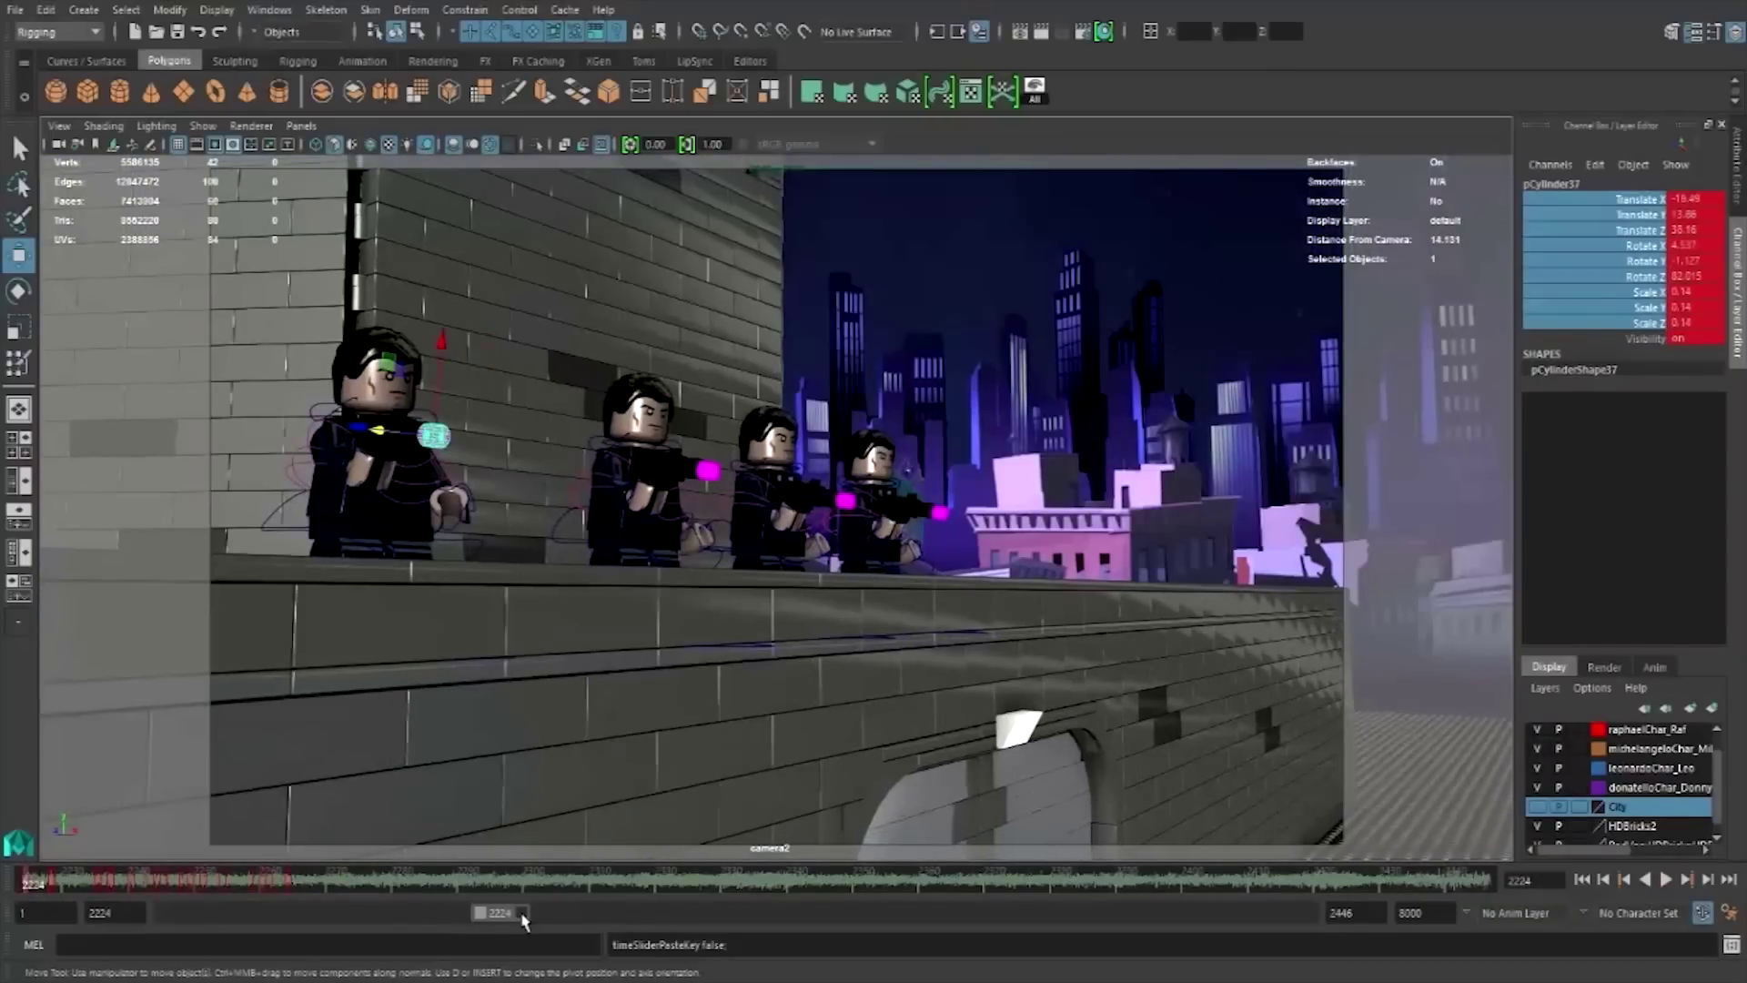
pyautogui.moveTo(523, 919); pyautogui.dragTo(497, 910)
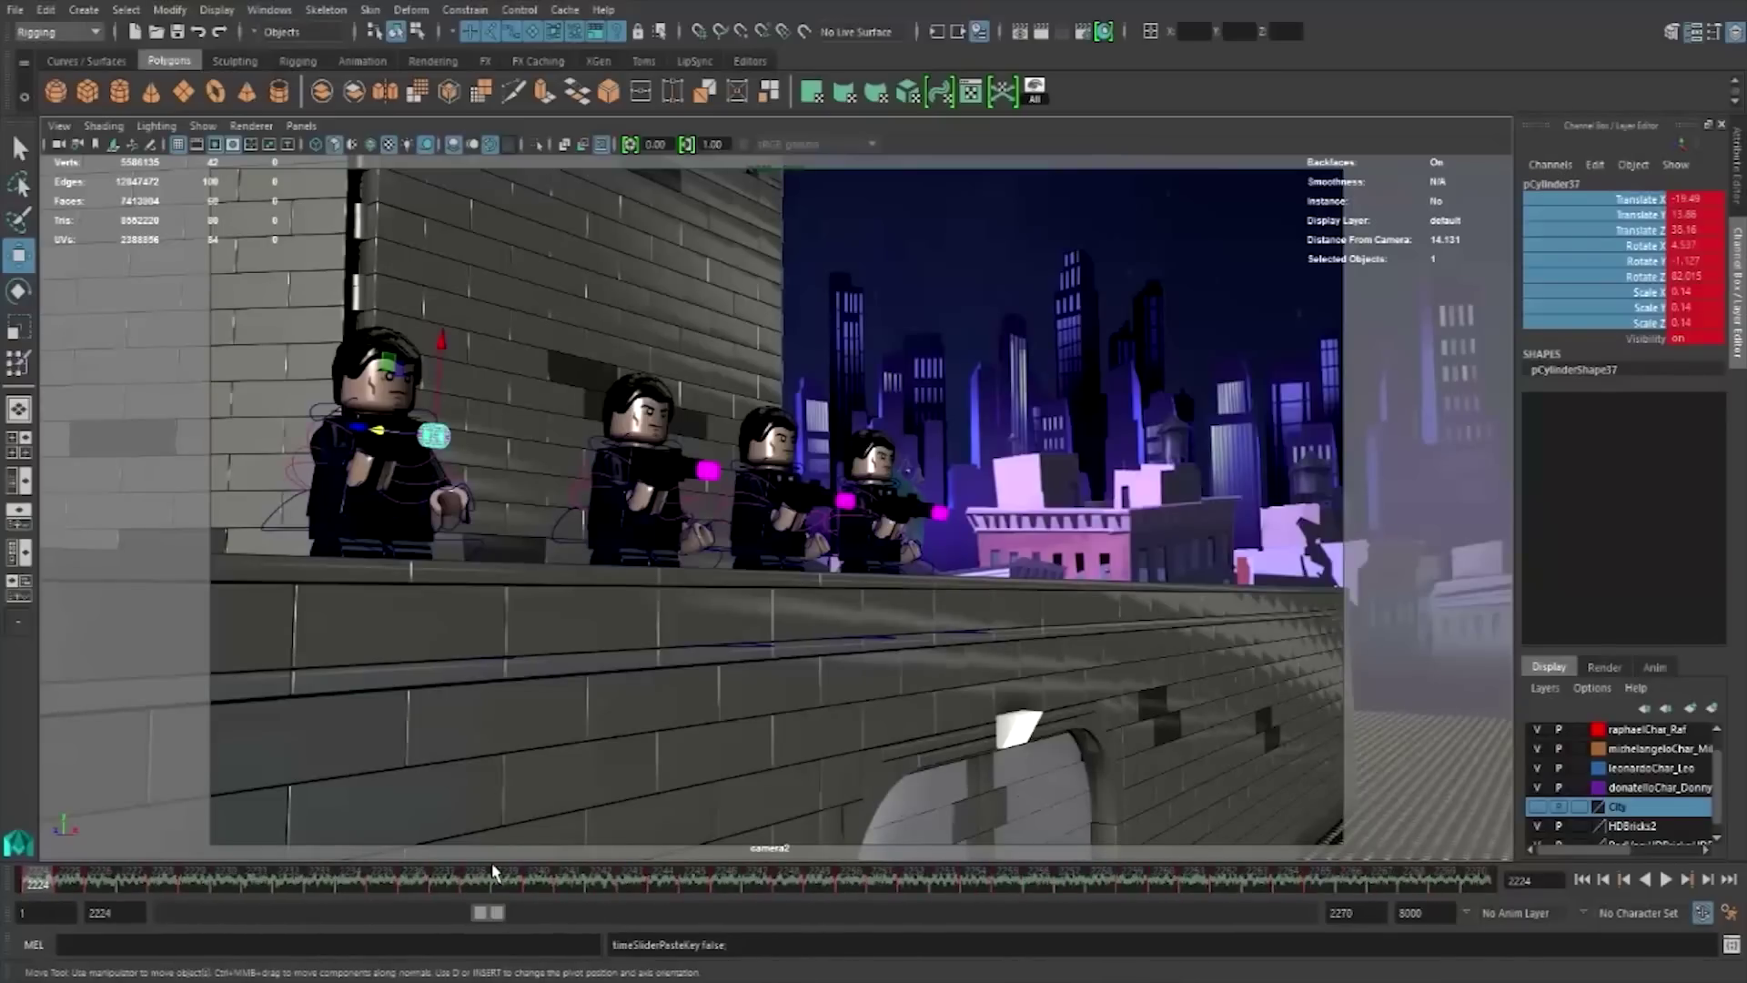
# - Playblast the trimmed range, overwriting Episode9Part21.avi, then stop playback
pyautogui.rightClick(497, 884)
pyautogui.click(546, 869)
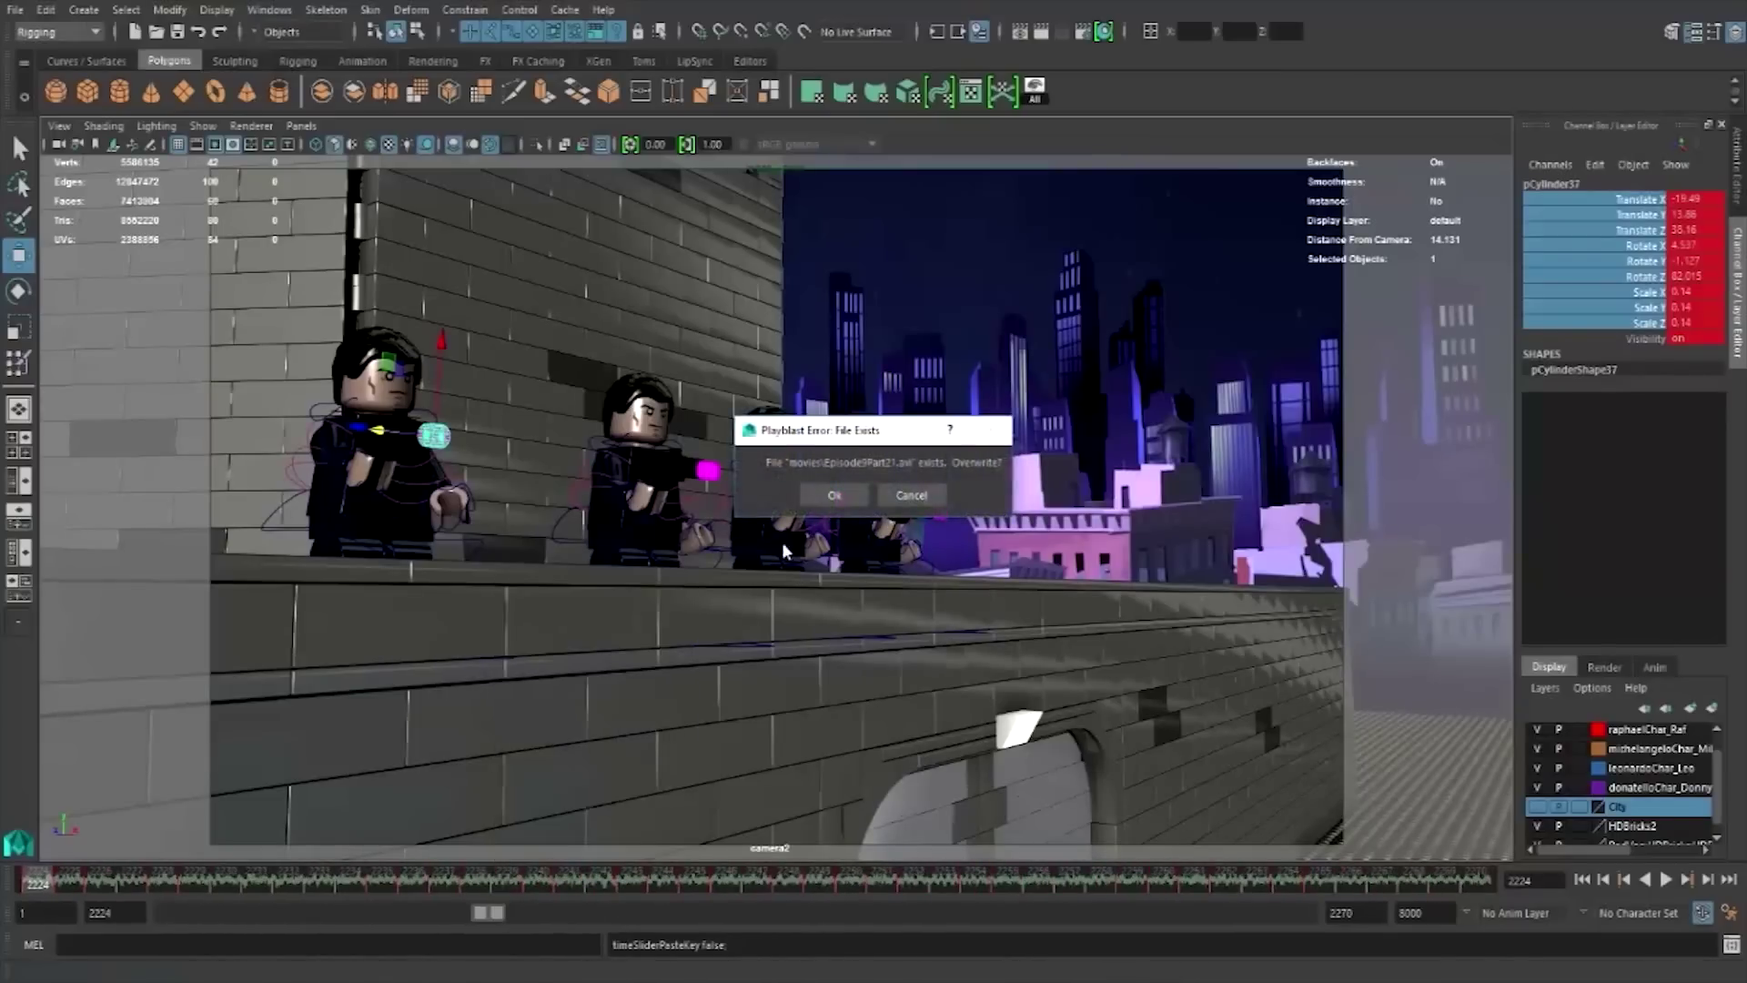
pyautogui.click(824, 495)
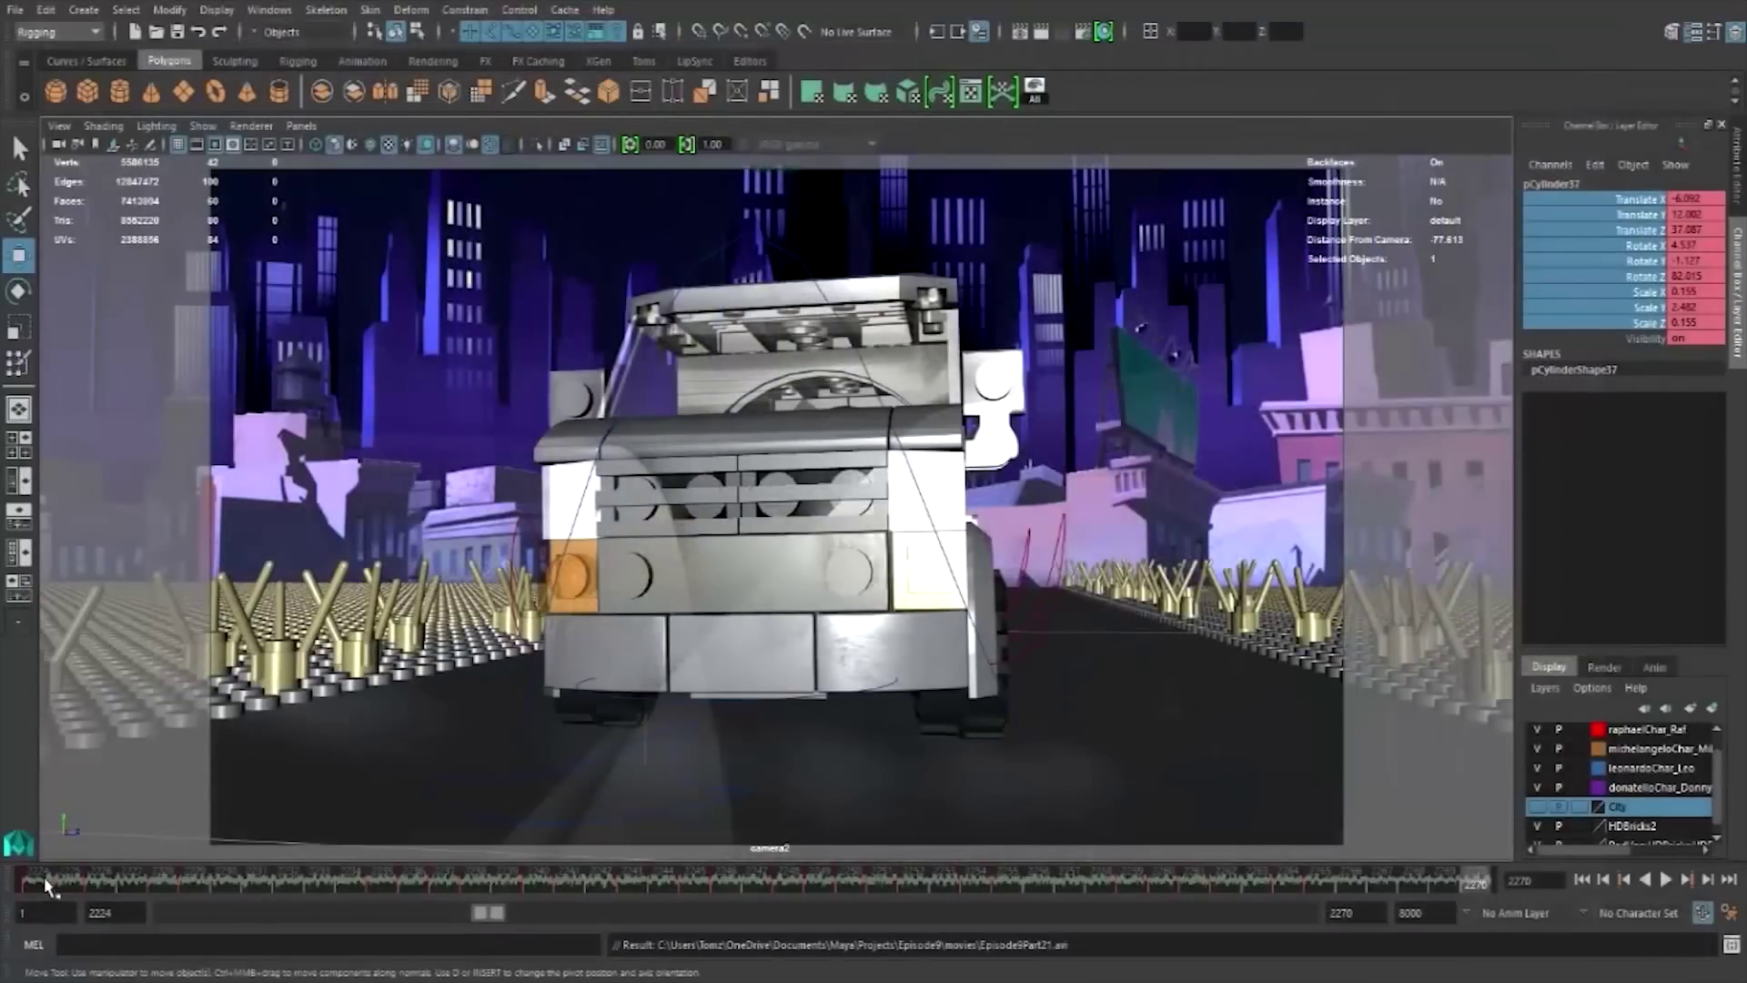
pyautogui.click(44, 877)
pyautogui.hotkey('alt', 'v')
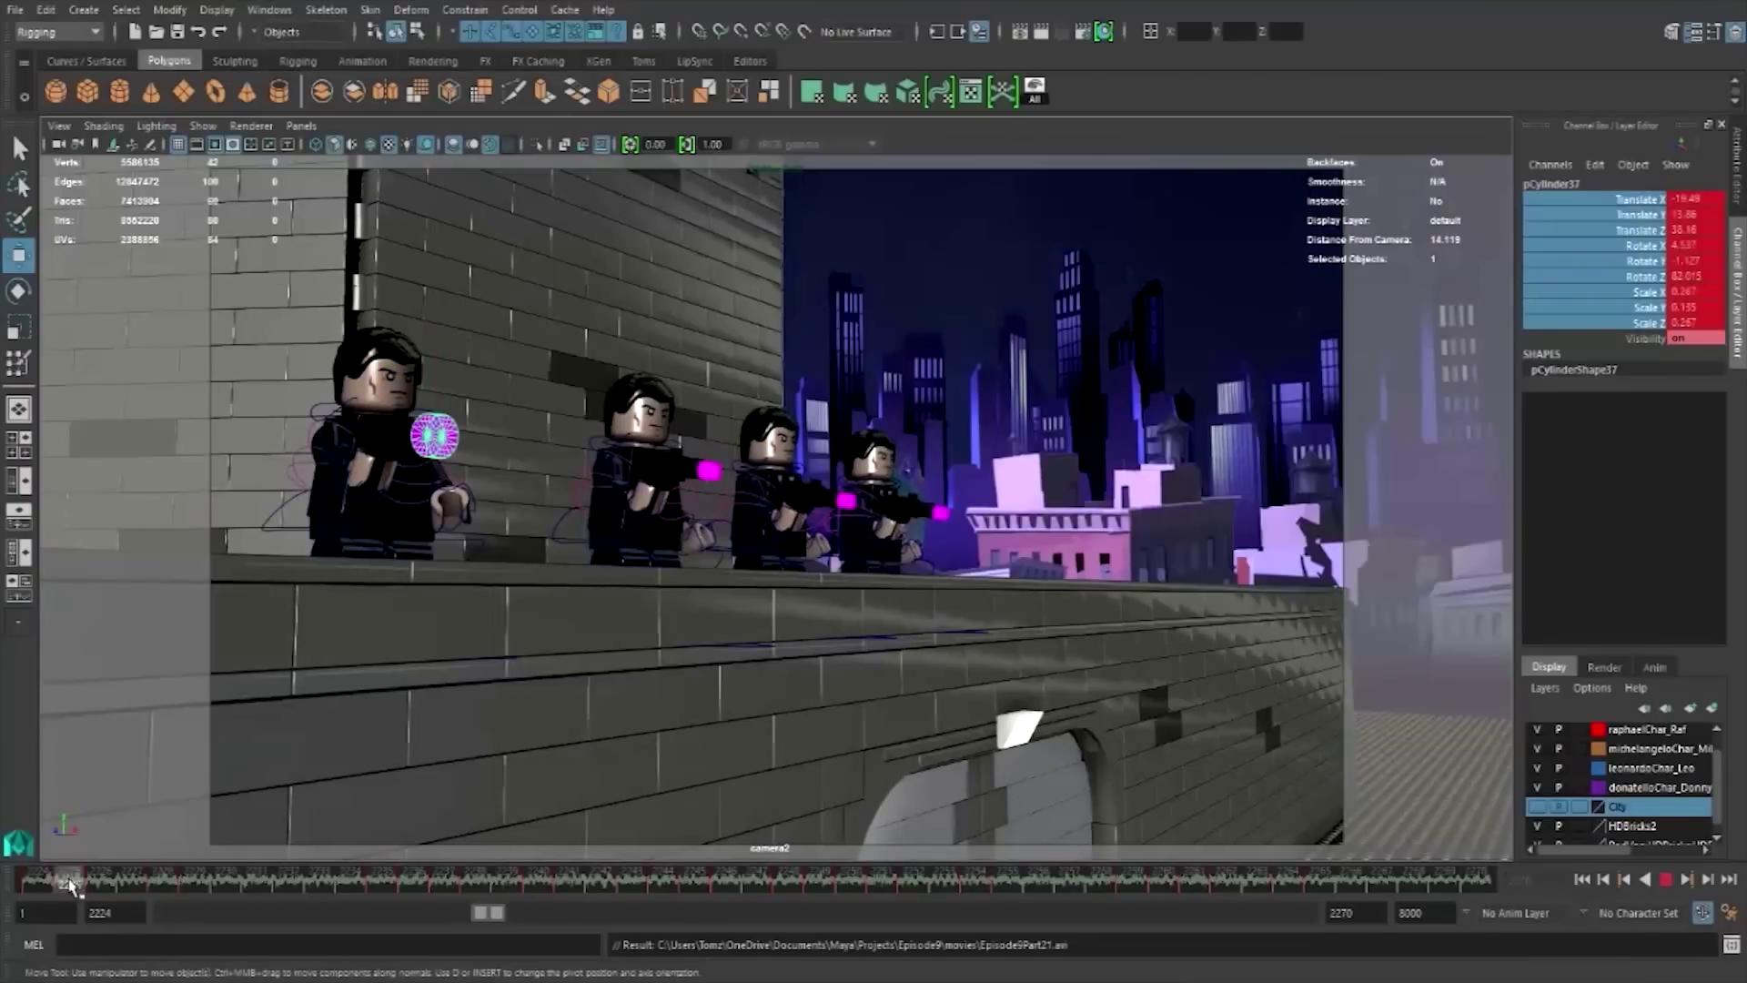
# - Select the second henchman's bullet (pCylinder36) and frame the view on all four henchmen
pyautogui.click(710, 471)
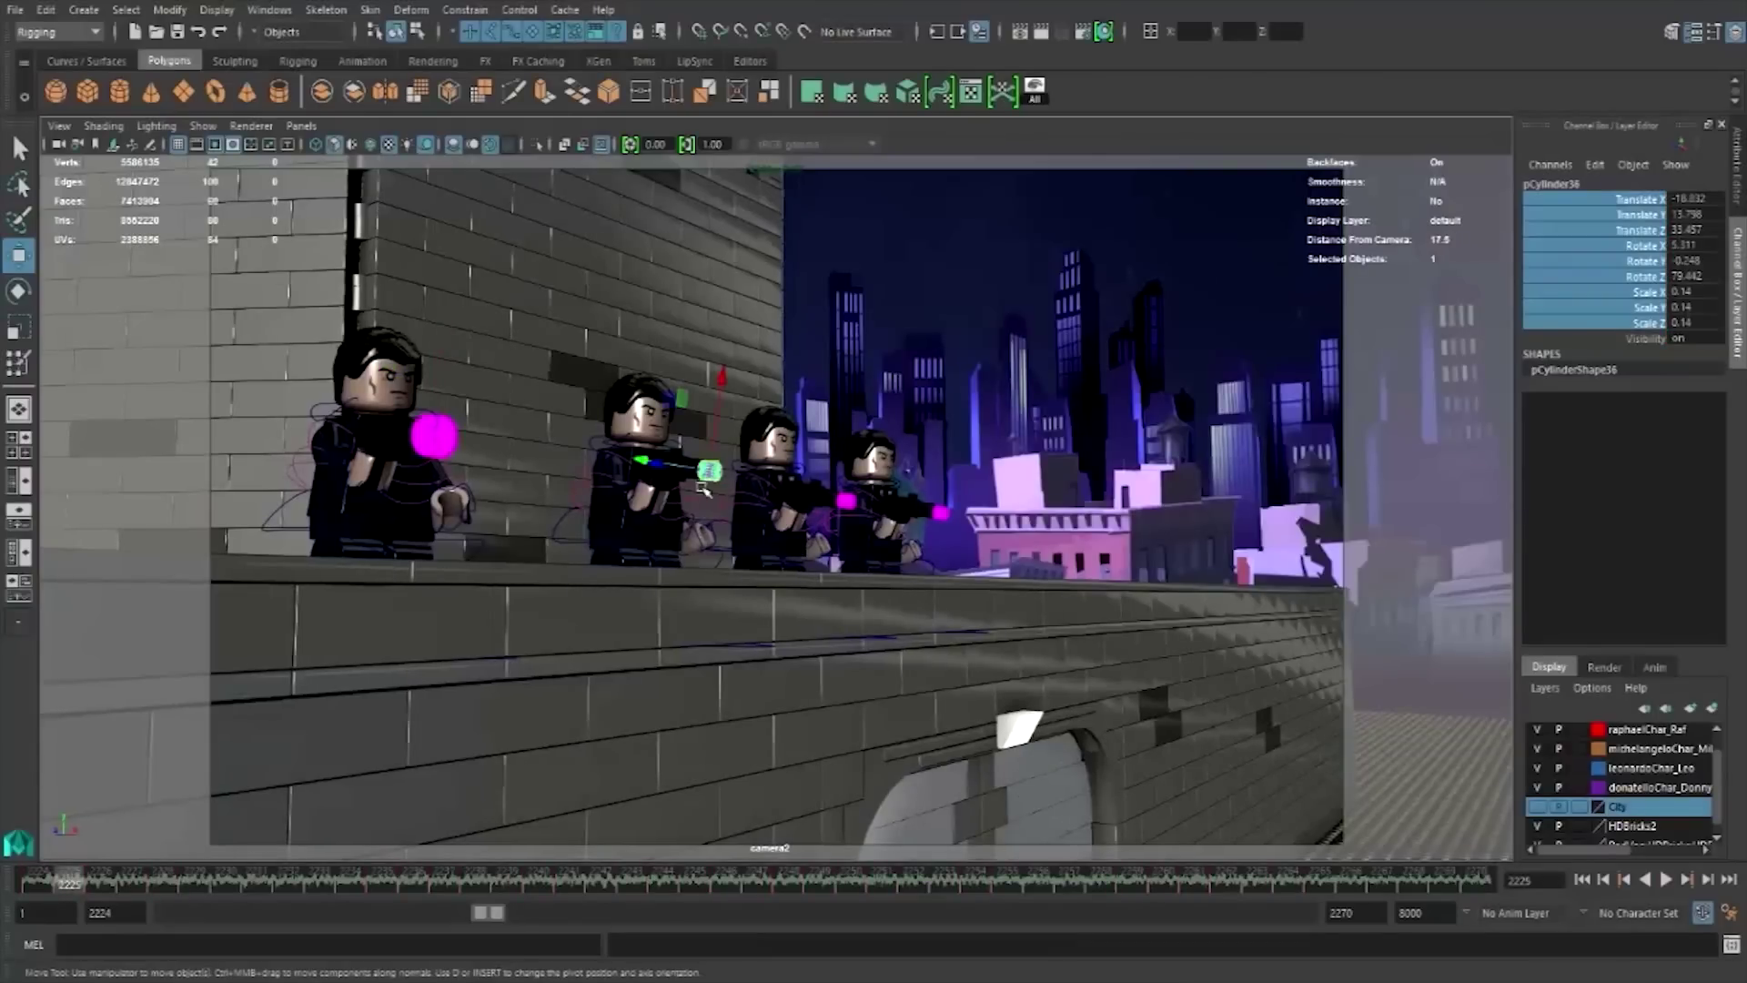
pyautogui.press('space')
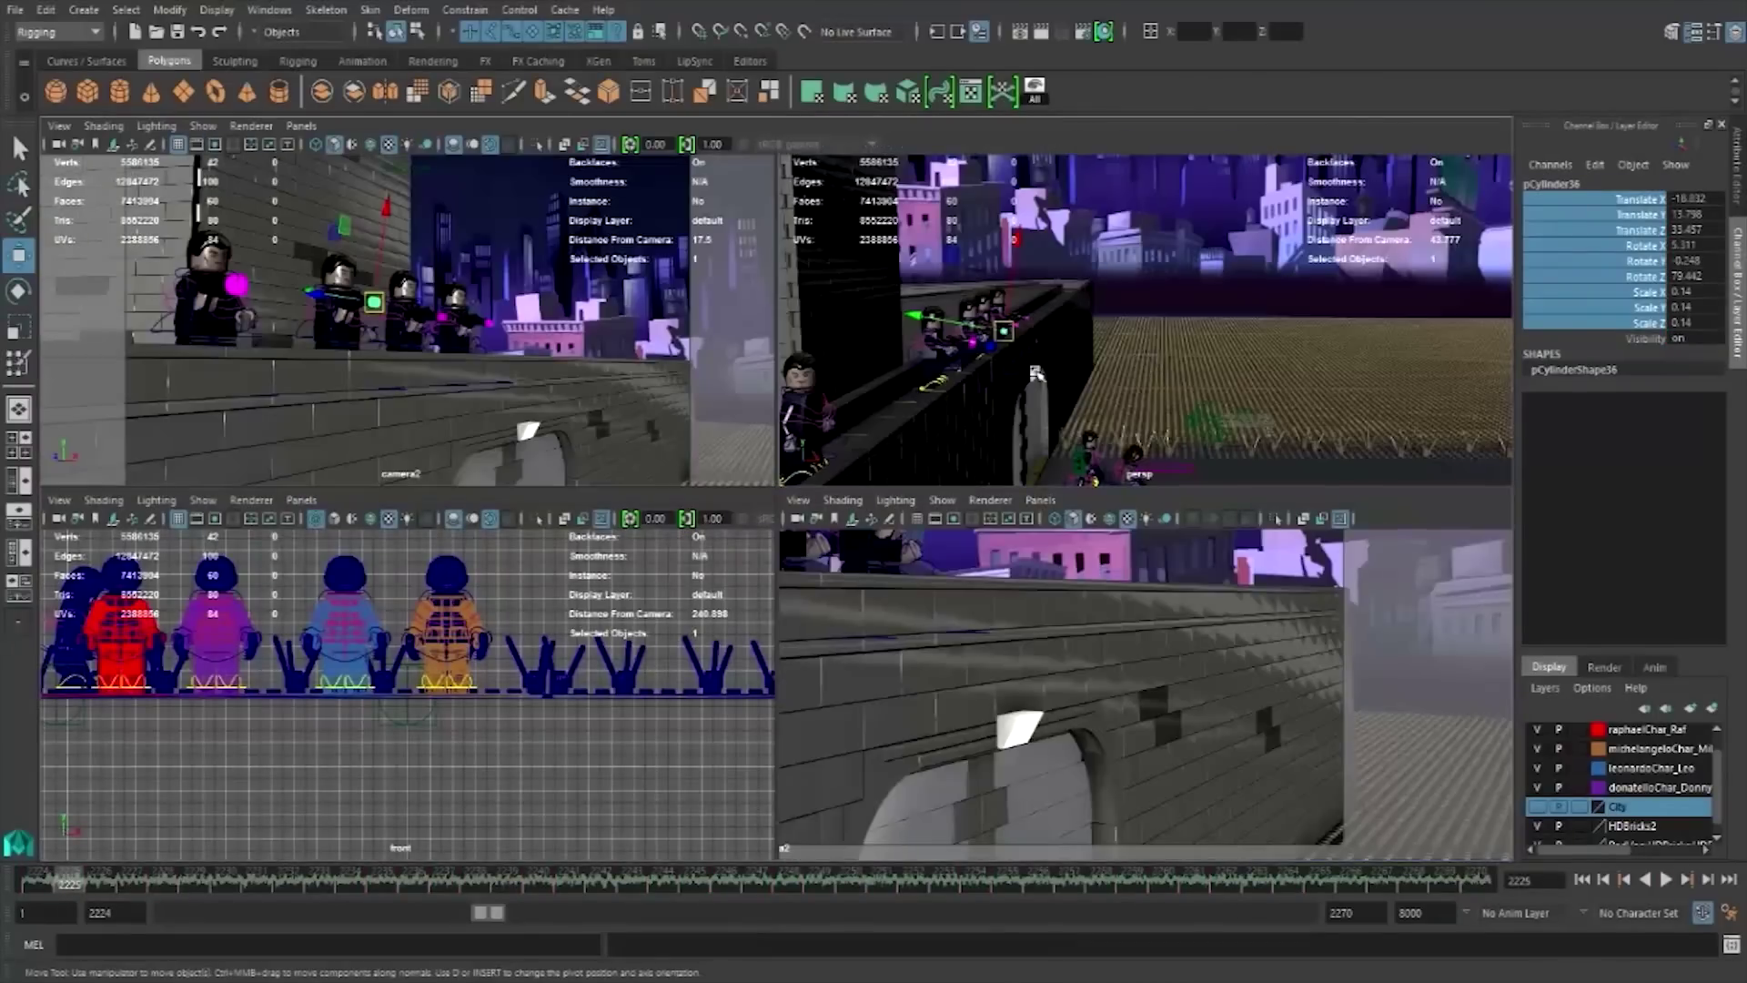
pyautogui.press('space')
pyautogui.press('f')
pyautogui.keyDown('alt'); pyautogui.moveTo(878, 446); pyautogui.dragTo(550, 565, button='right'); pyautogui.keyUp('alt')
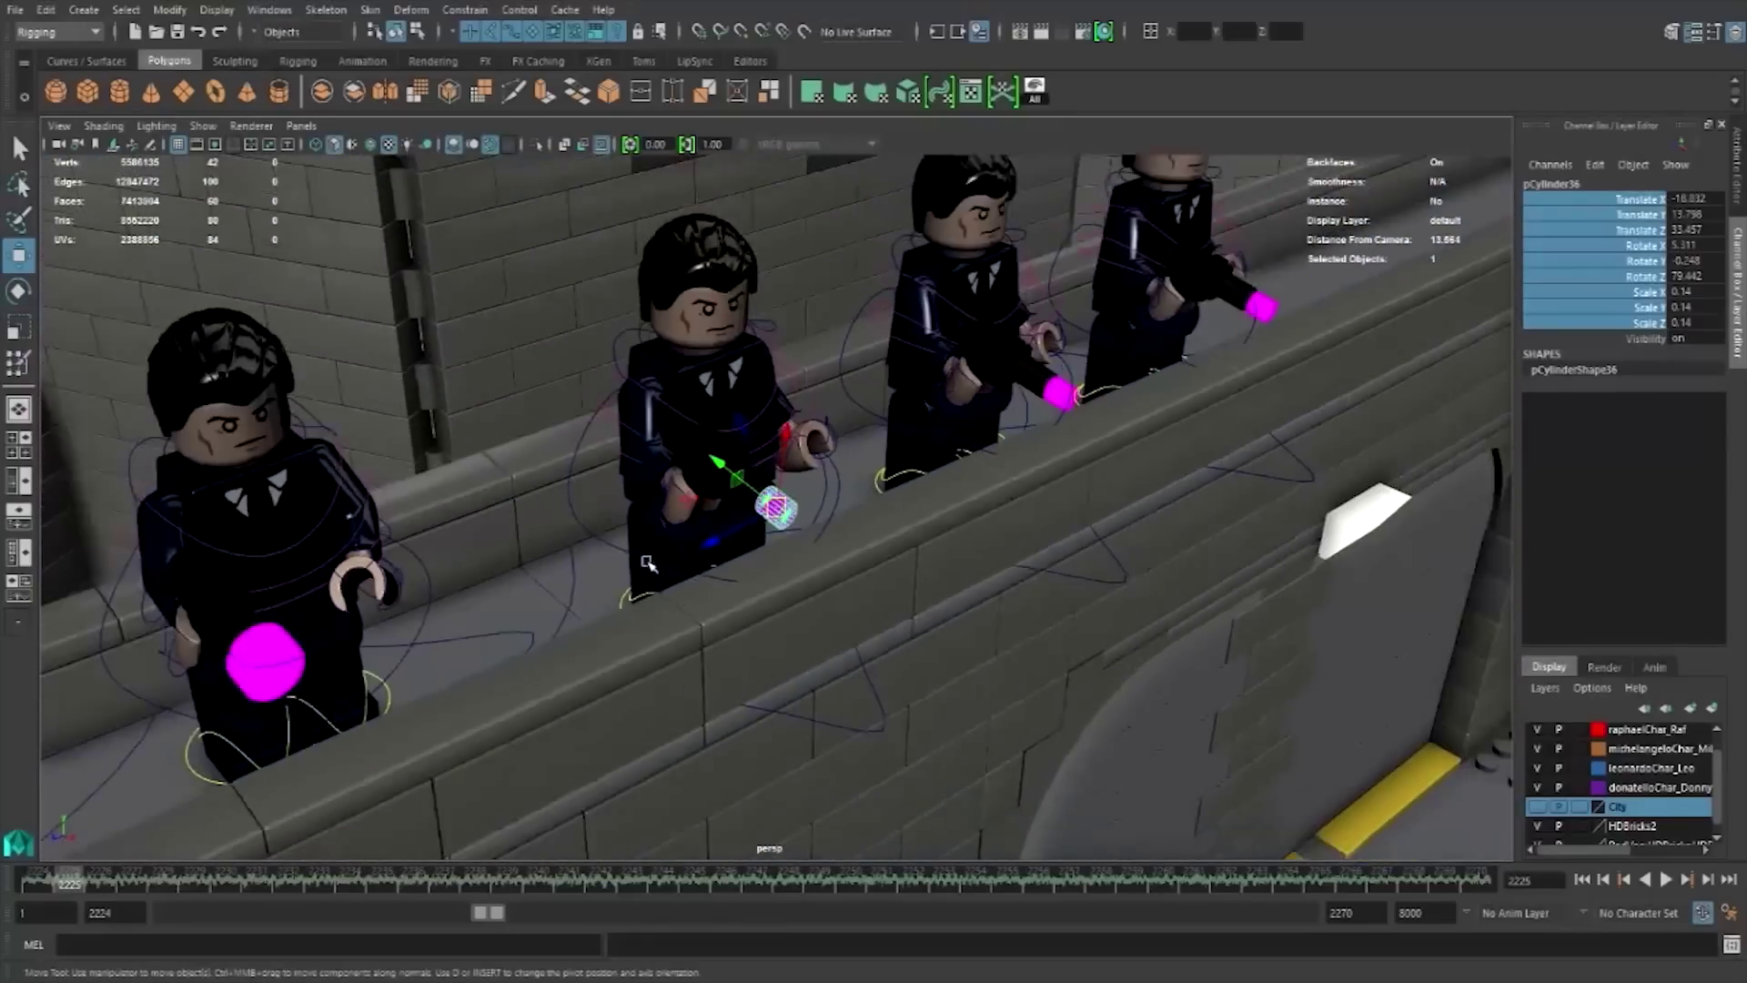
# - At frame 2226, pick the second bullet's translate, rotate, scale and visibility channels
pyautogui.click(420, 615)
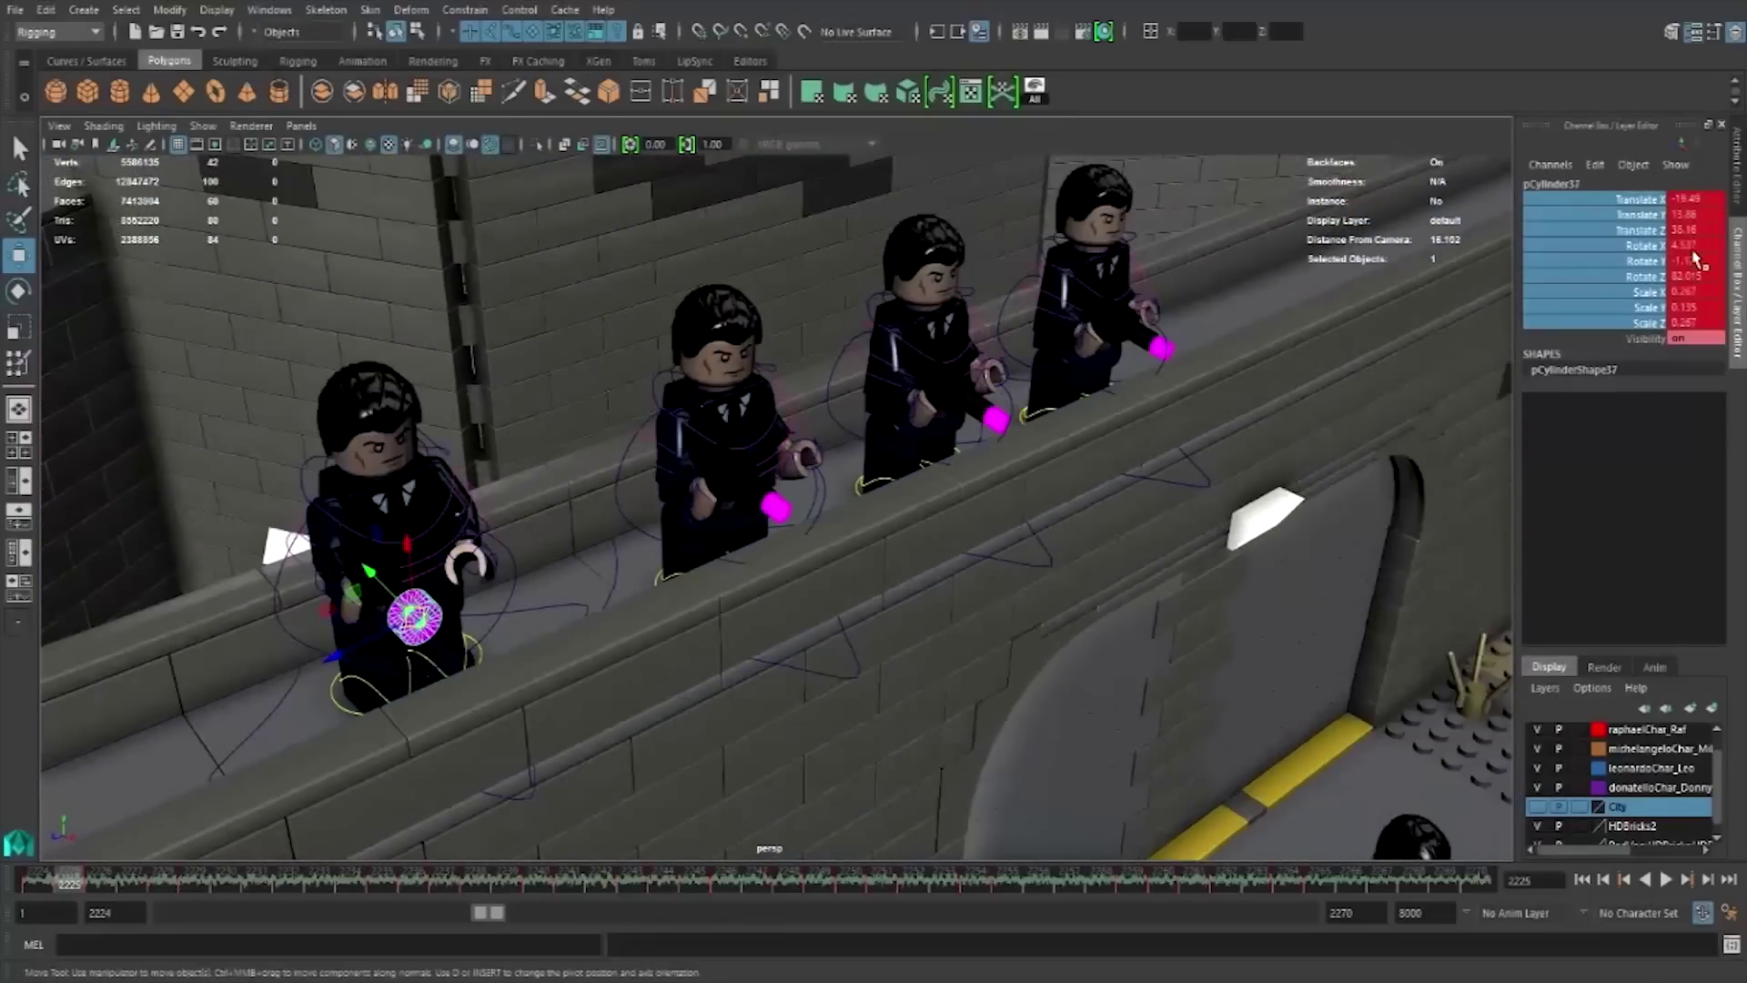
pyautogui.click(1662, 231)
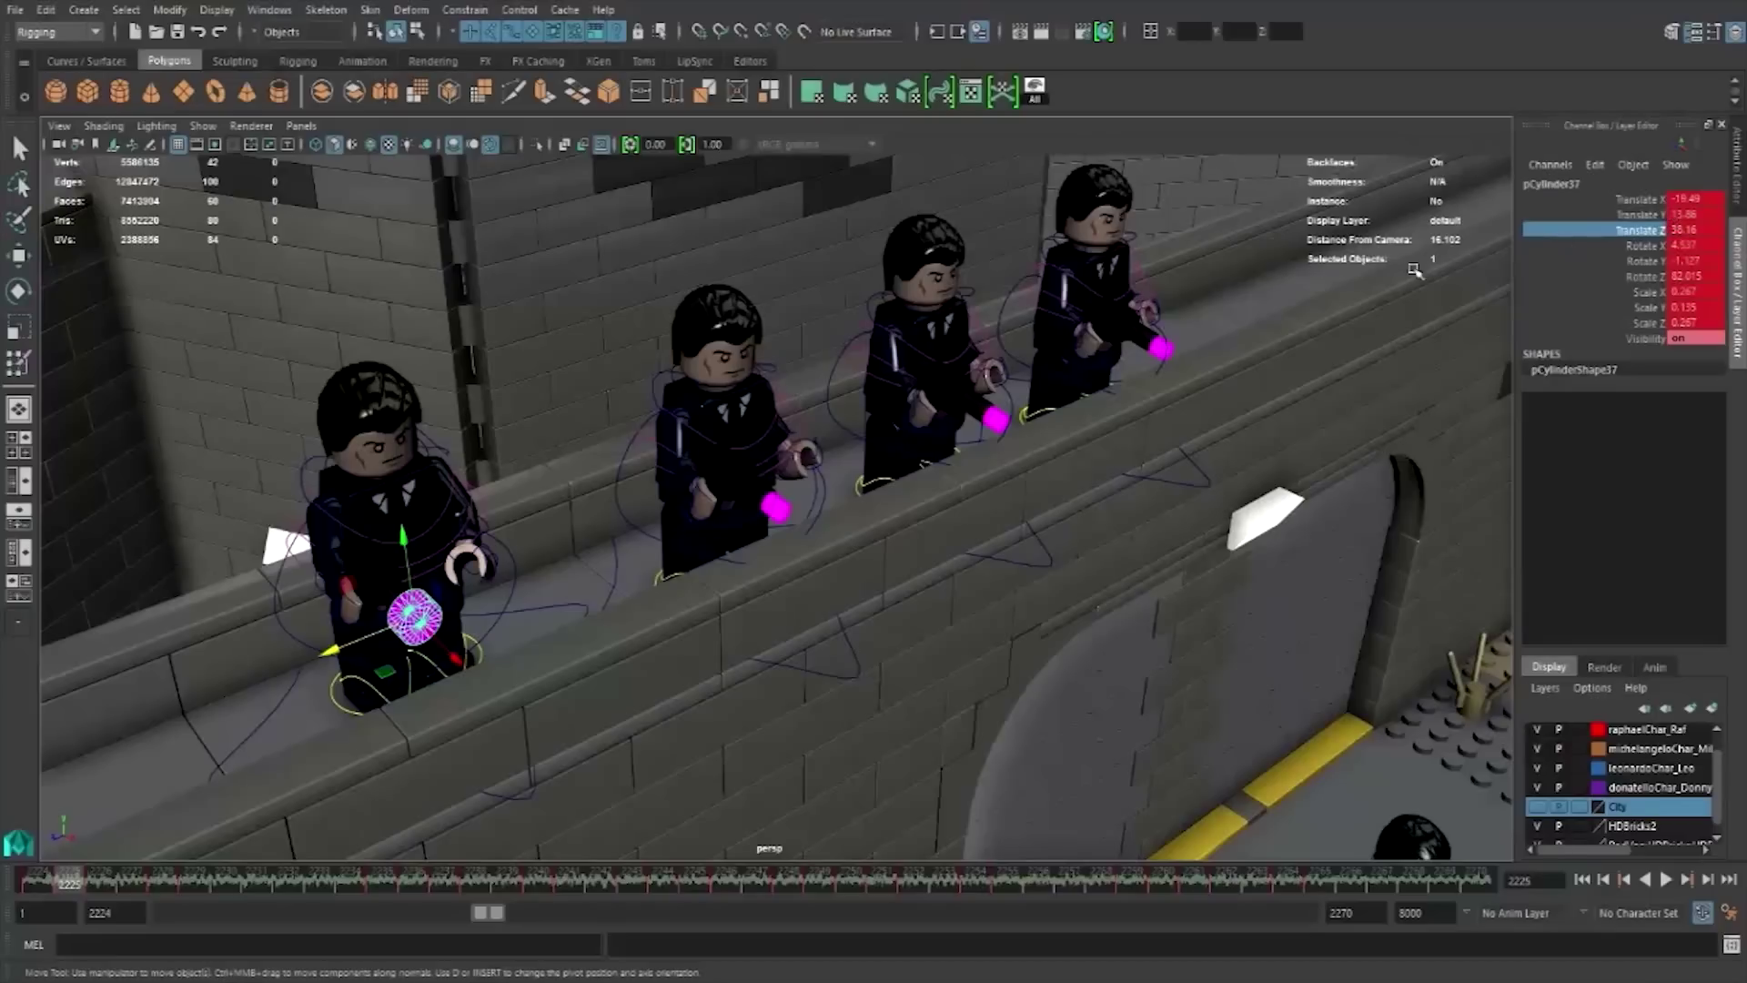
pyautogui.click(776, 511)
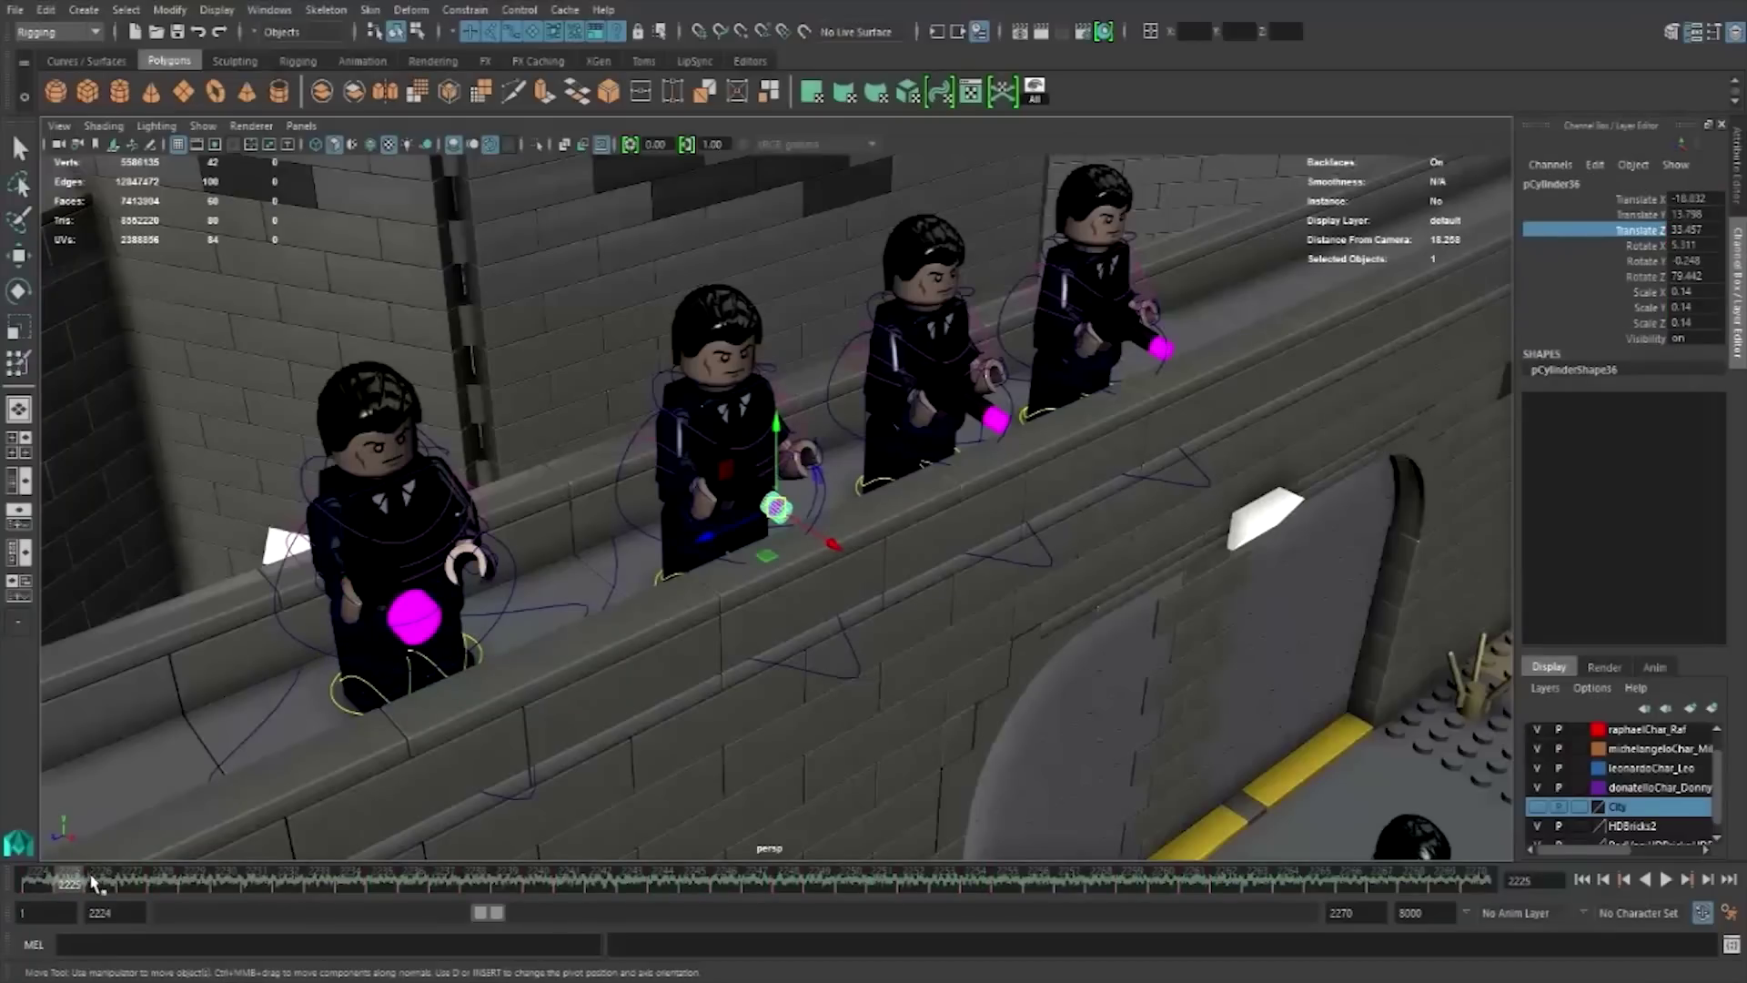
pyautogui.moveTo(91, 881); pyautogui.dragTo(103, 883)
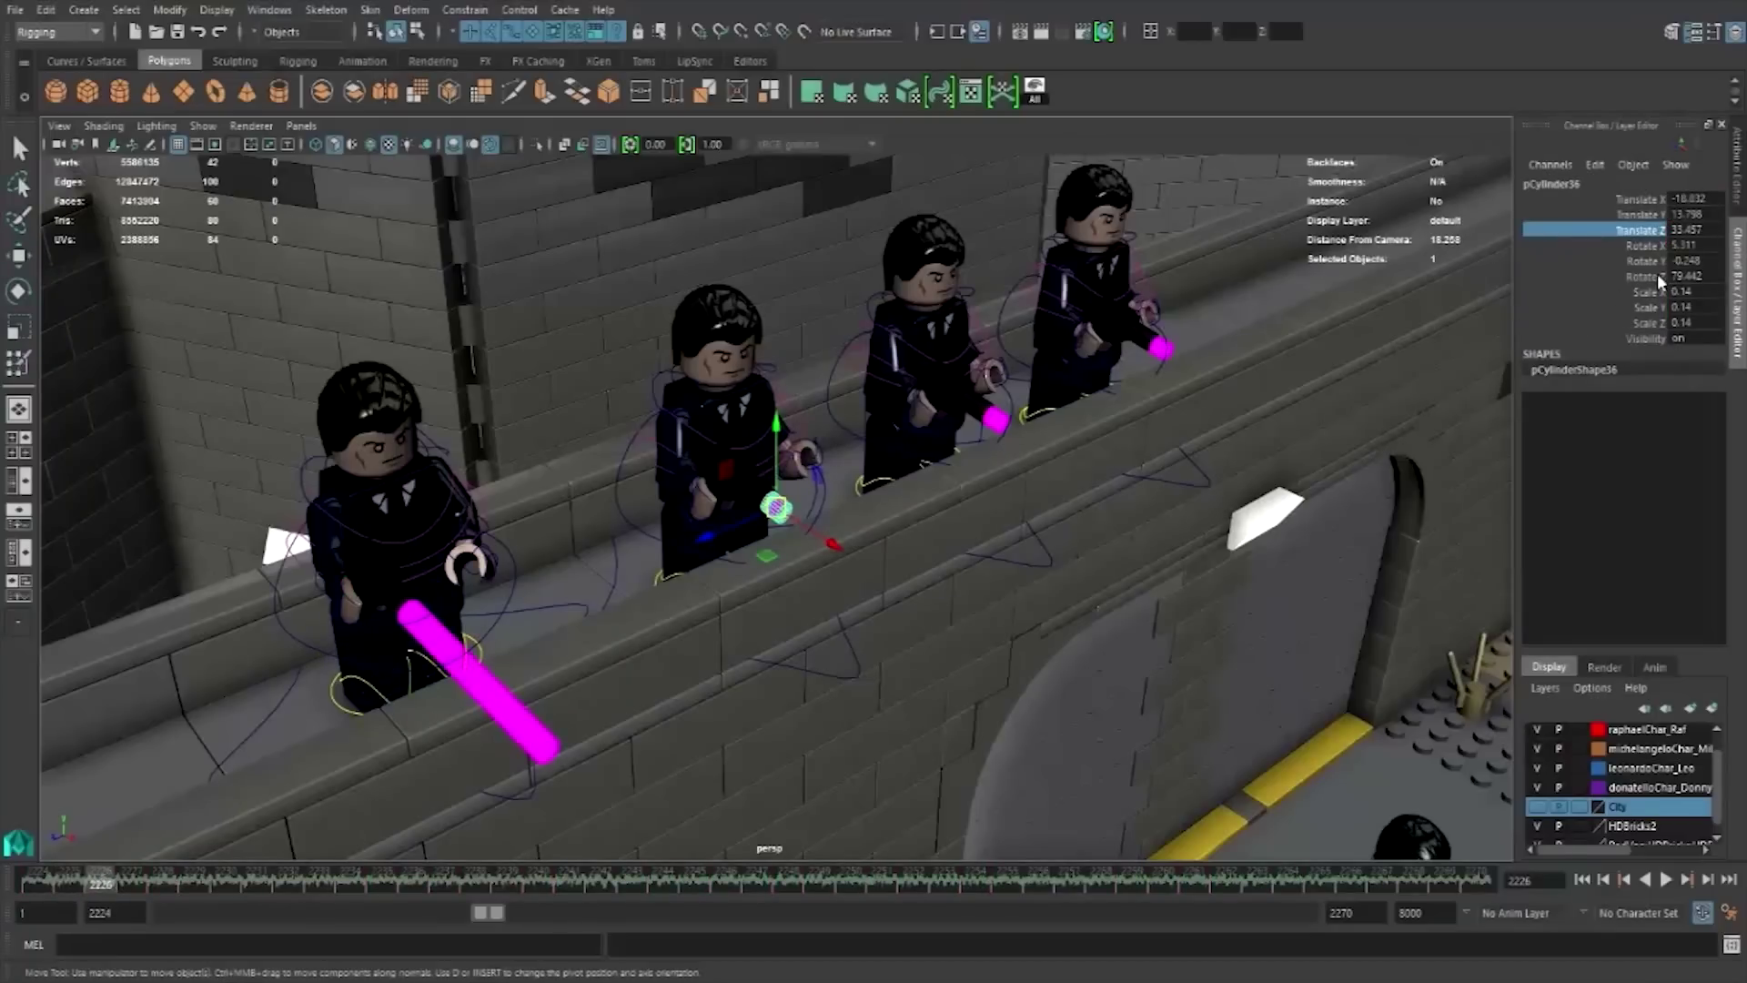
pyautogui.moveTo(1657, 273); pyautogui.dragTo(1635, 209)
pyautogui.moveTo(1635, 282); pyautogui.dragTo(1645, 339)
# - Key all channels of the second, third and fourth henchmen's bullets, the fourth at frame 2231
pyautogui.rightClick(1645, 338)
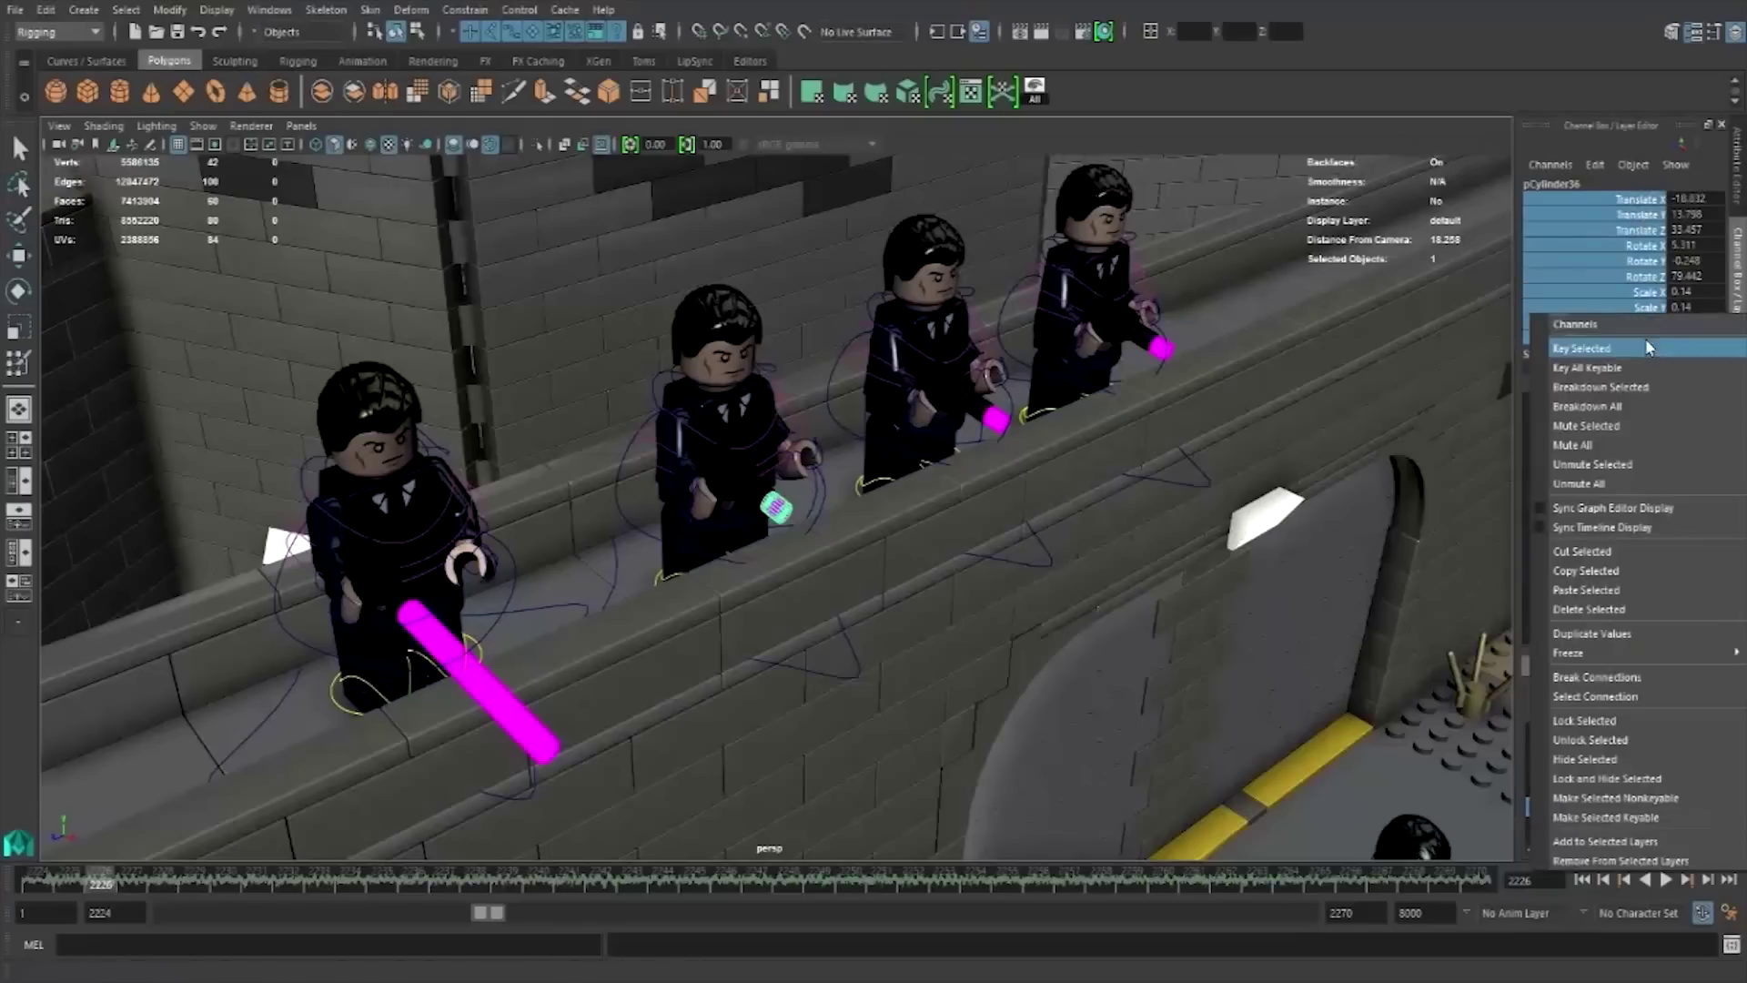
pyautogui.click(1645, 342)
pyautogui.click(994, 421)
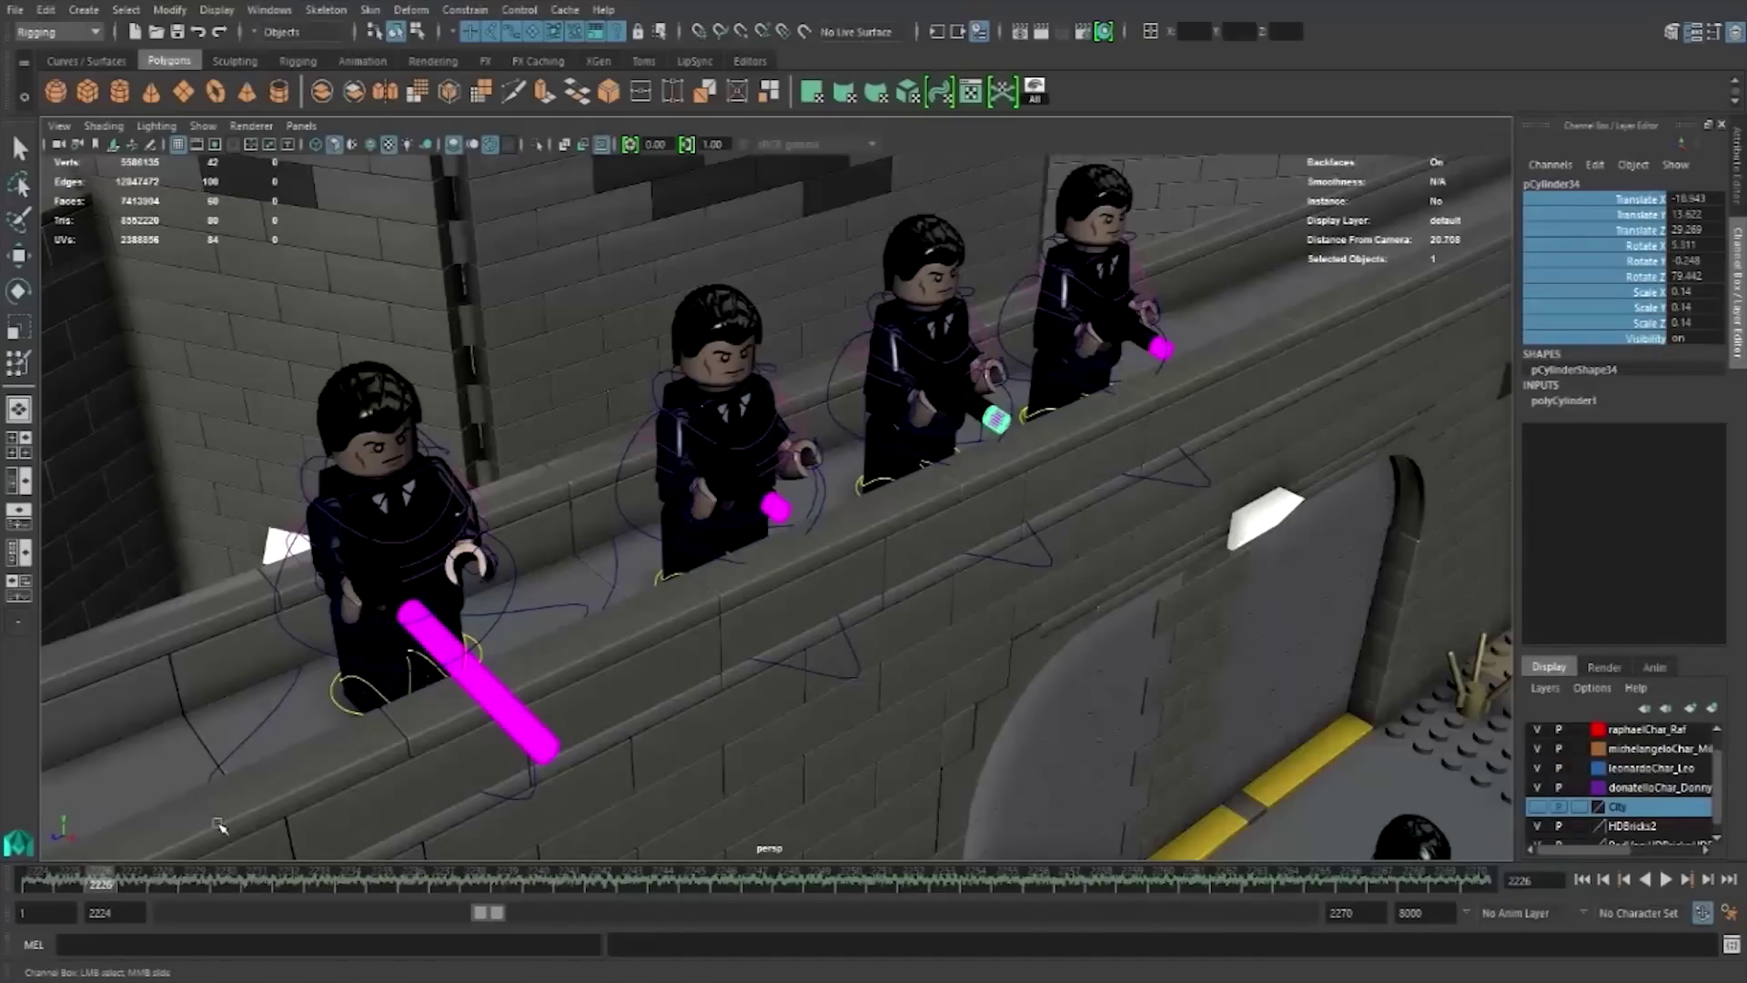
pyautogui.click(167, 884)
pyautogui.rightClick(1568, 305)
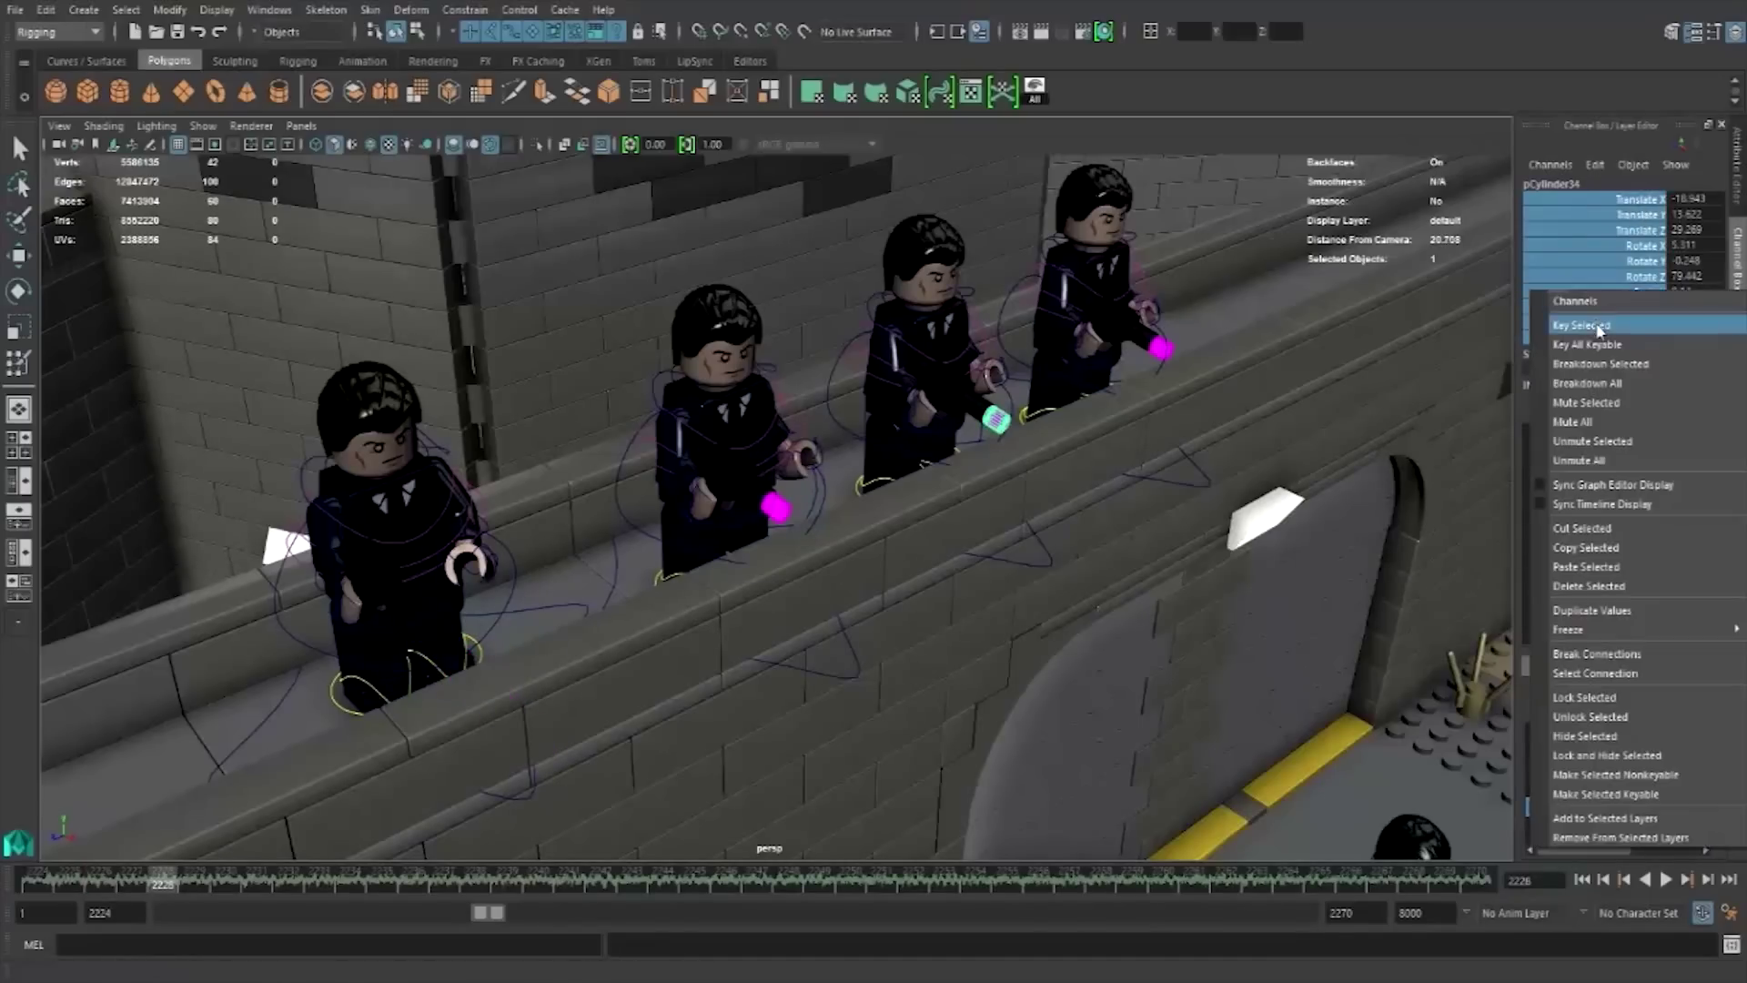
pyautogui.click(1583, 313)
pyautogui.click(1161, 351)
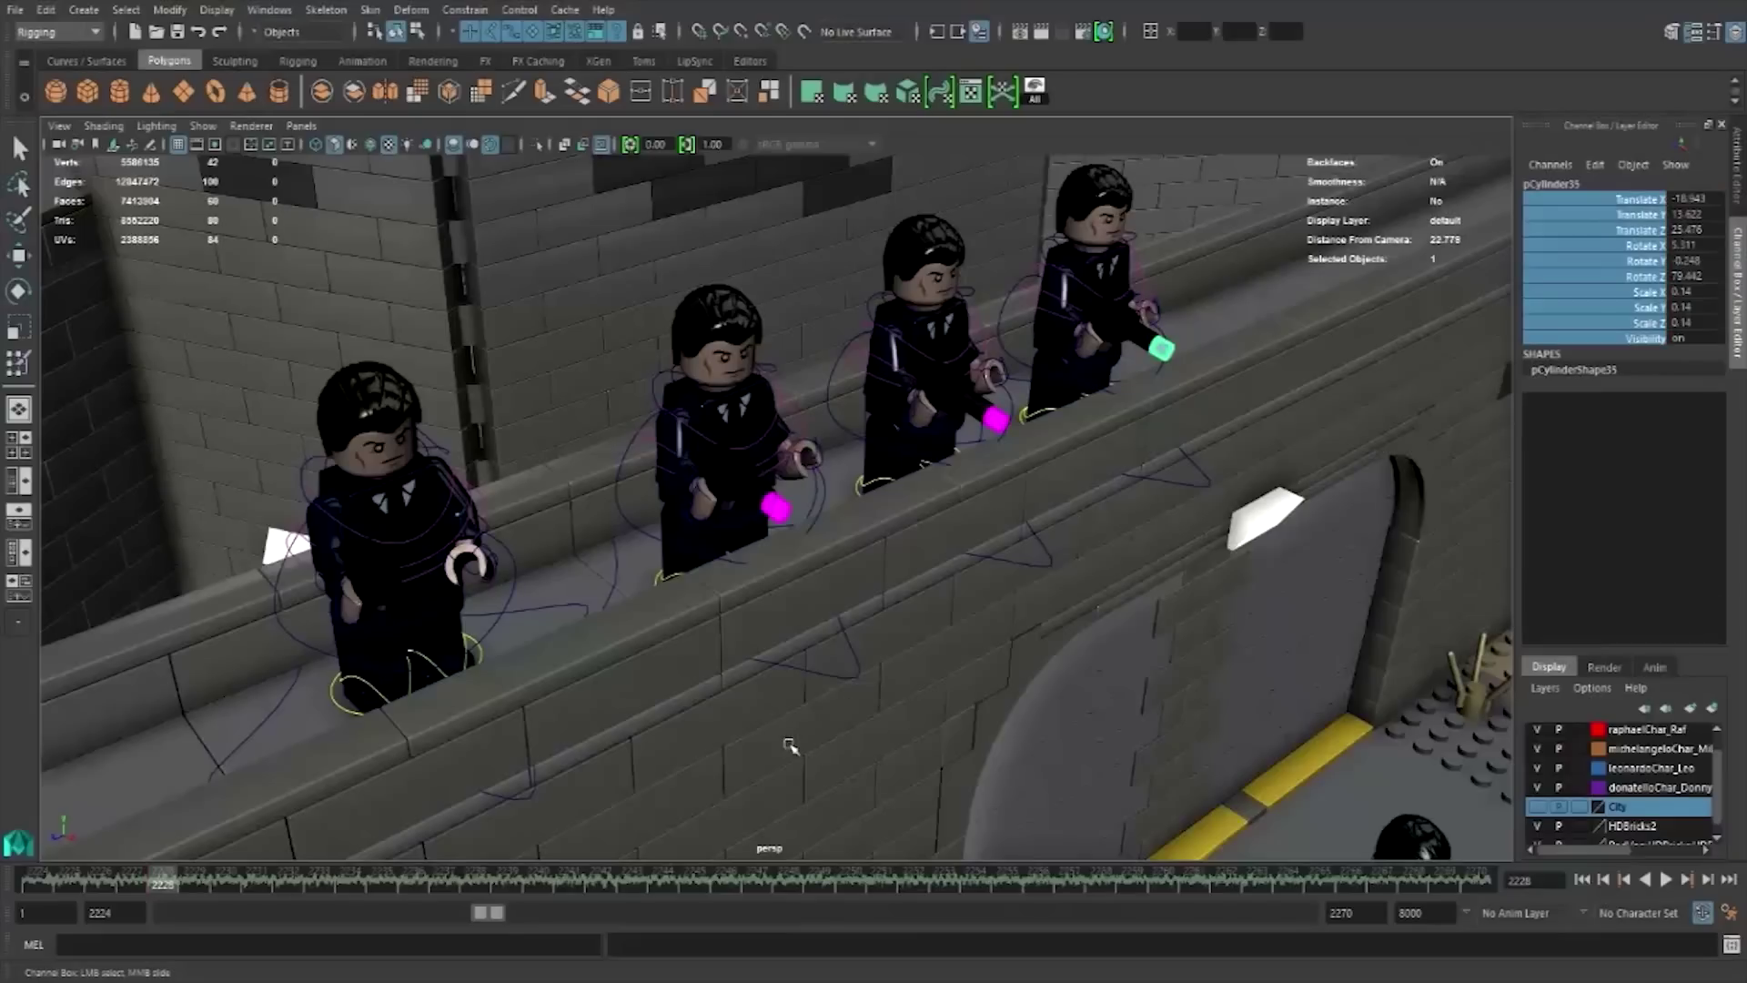
pyautogui.click(255, 880)
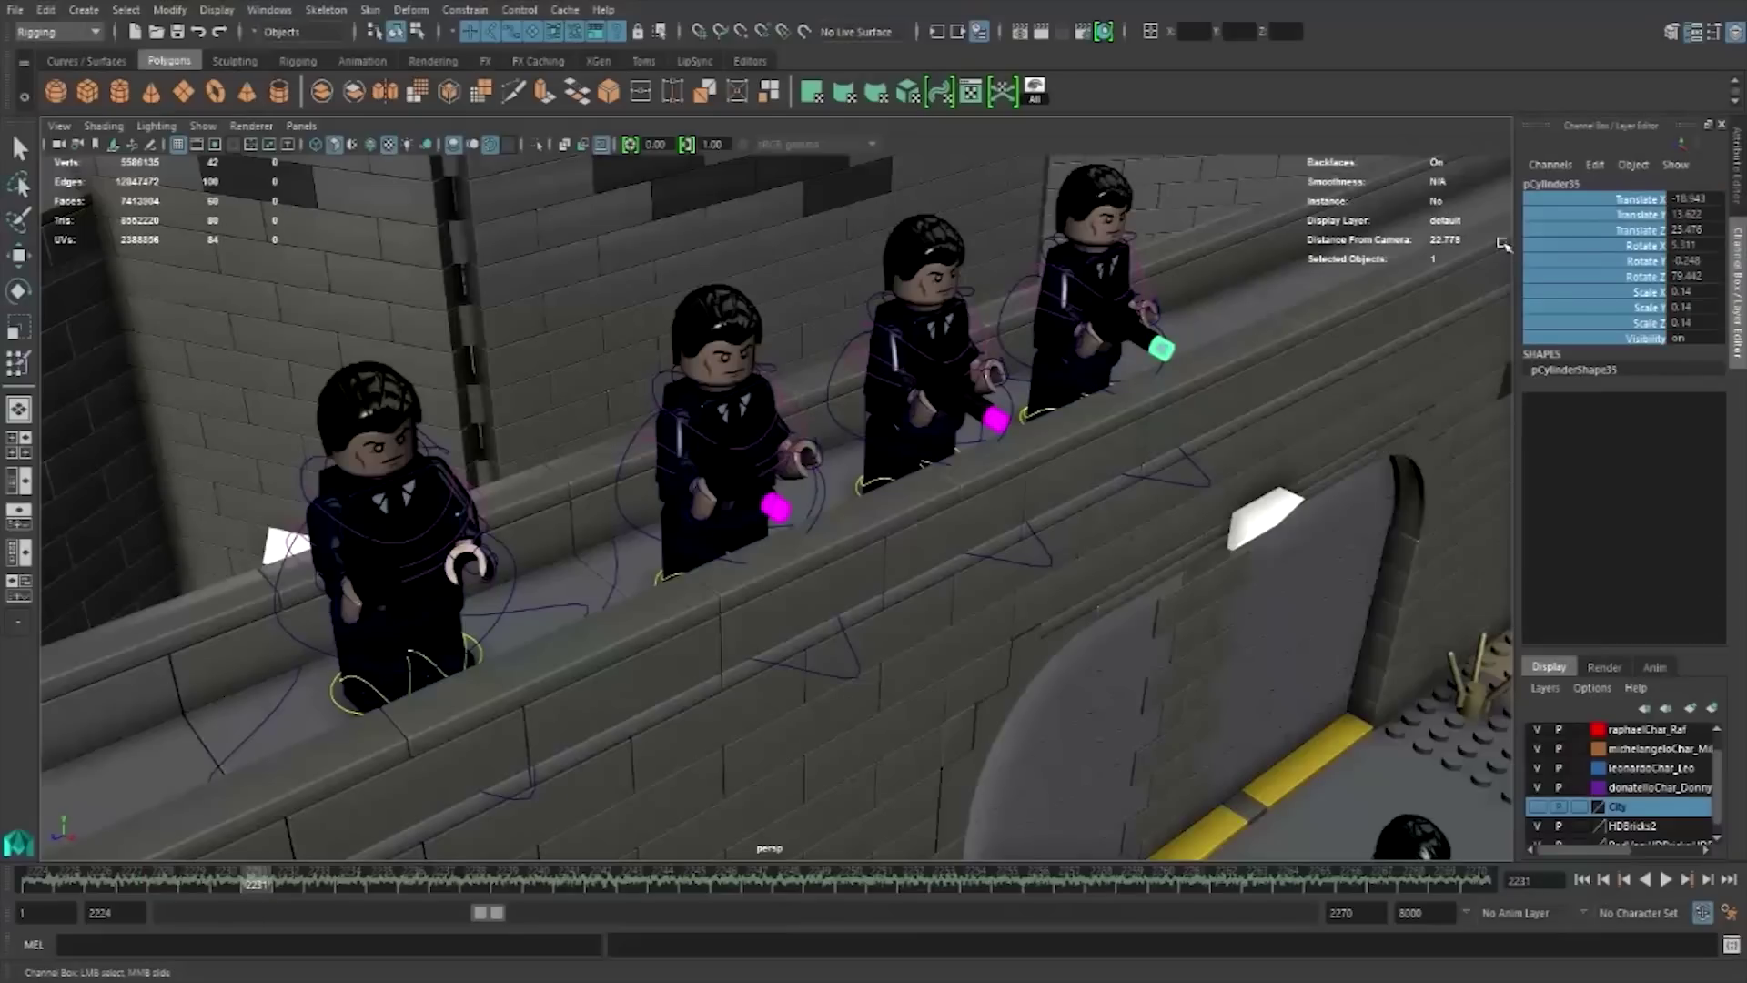
pyautogui.rightClick(1603, 245)
pyautogui.click(1603, 274)
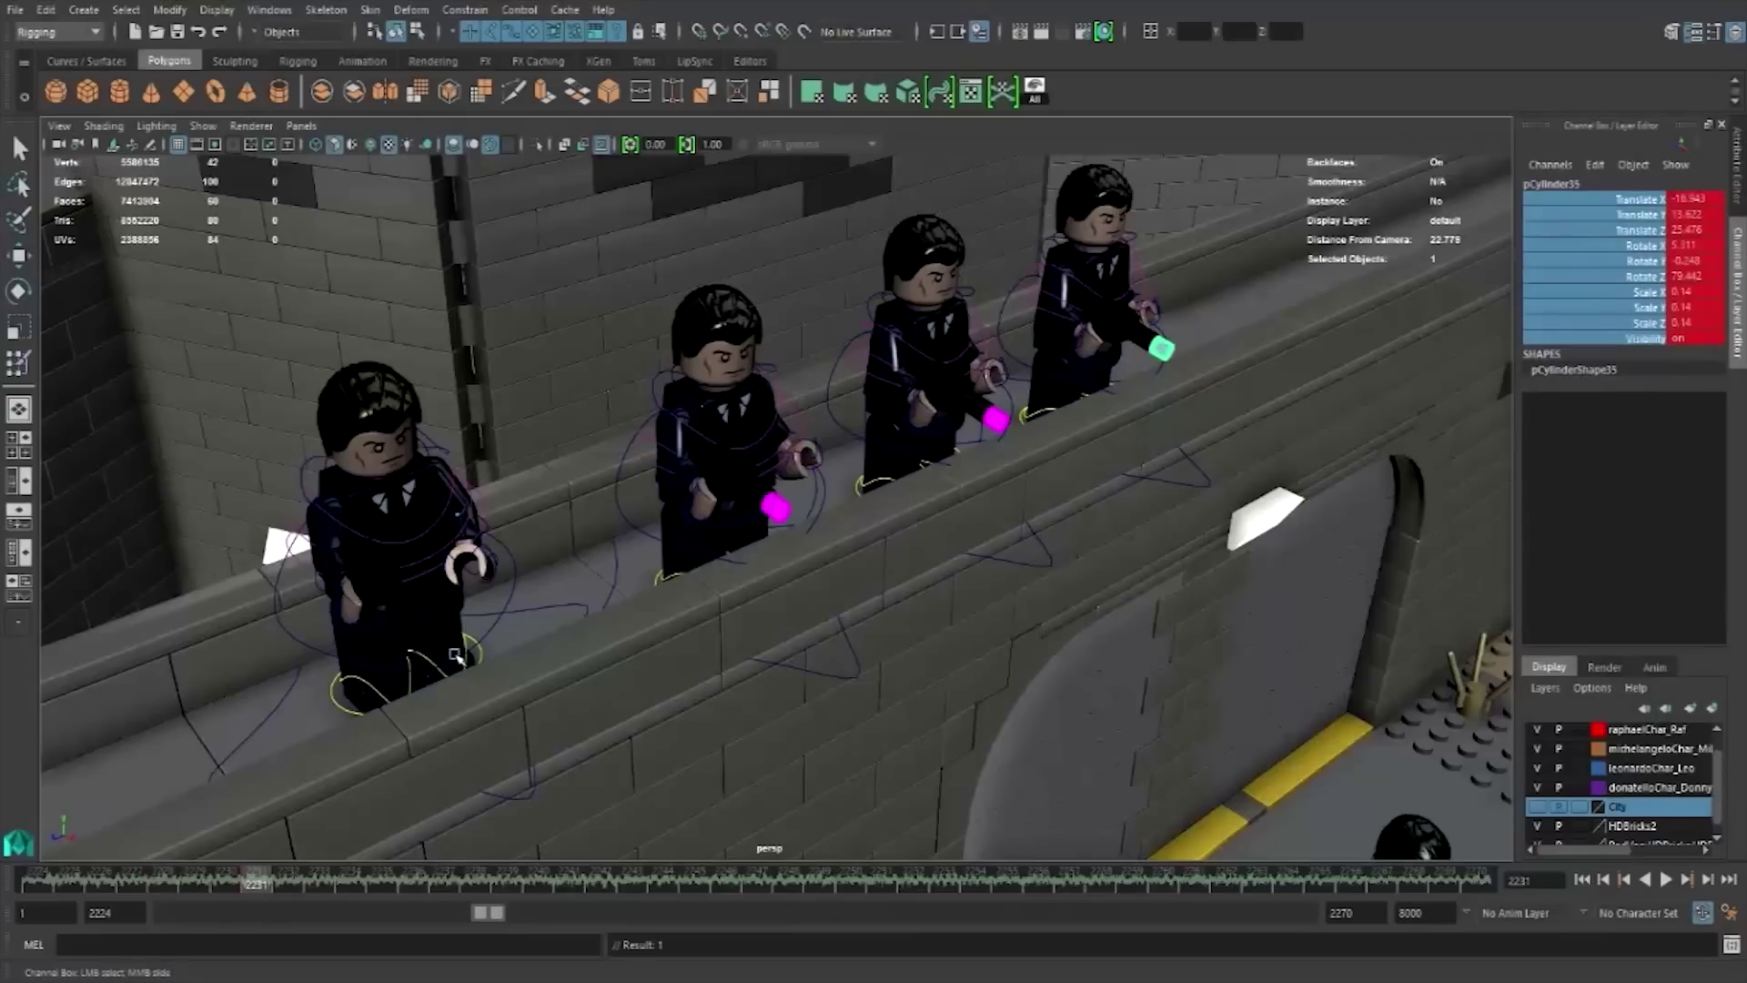
# - At frame 2224, select the first bullet and the time-slider range covering all its keys
pyautogui.click(31, 888)
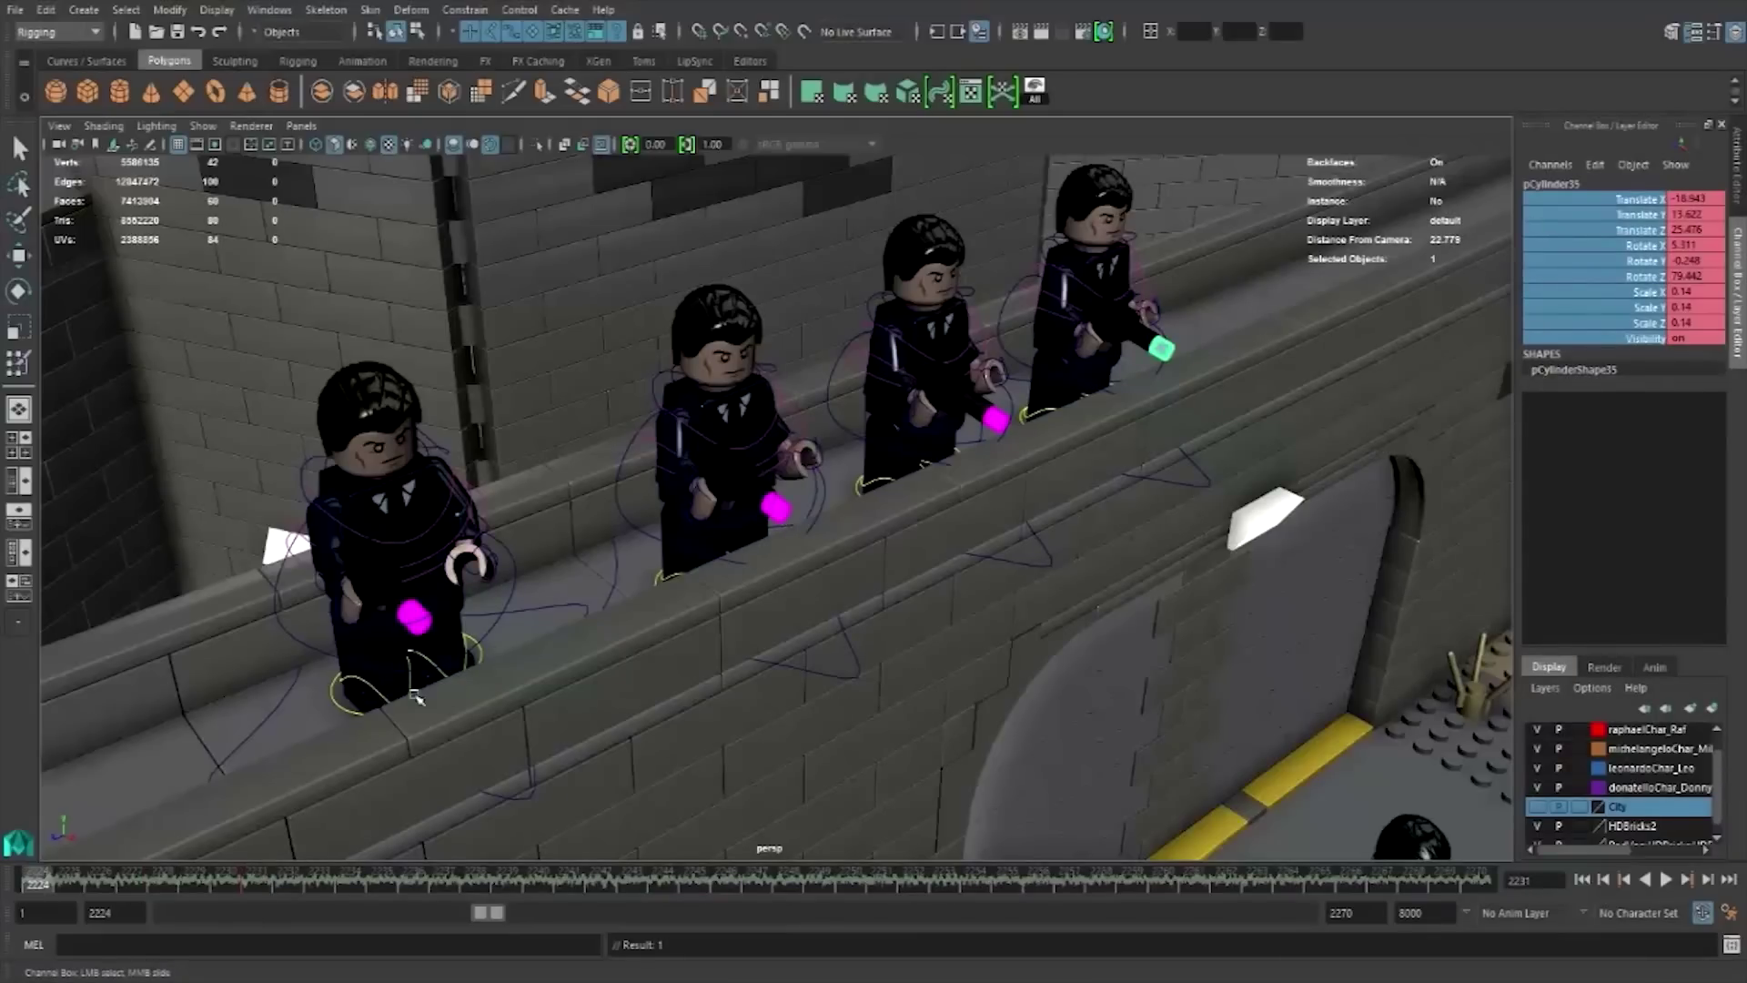
pyautogui.click(412, 614)
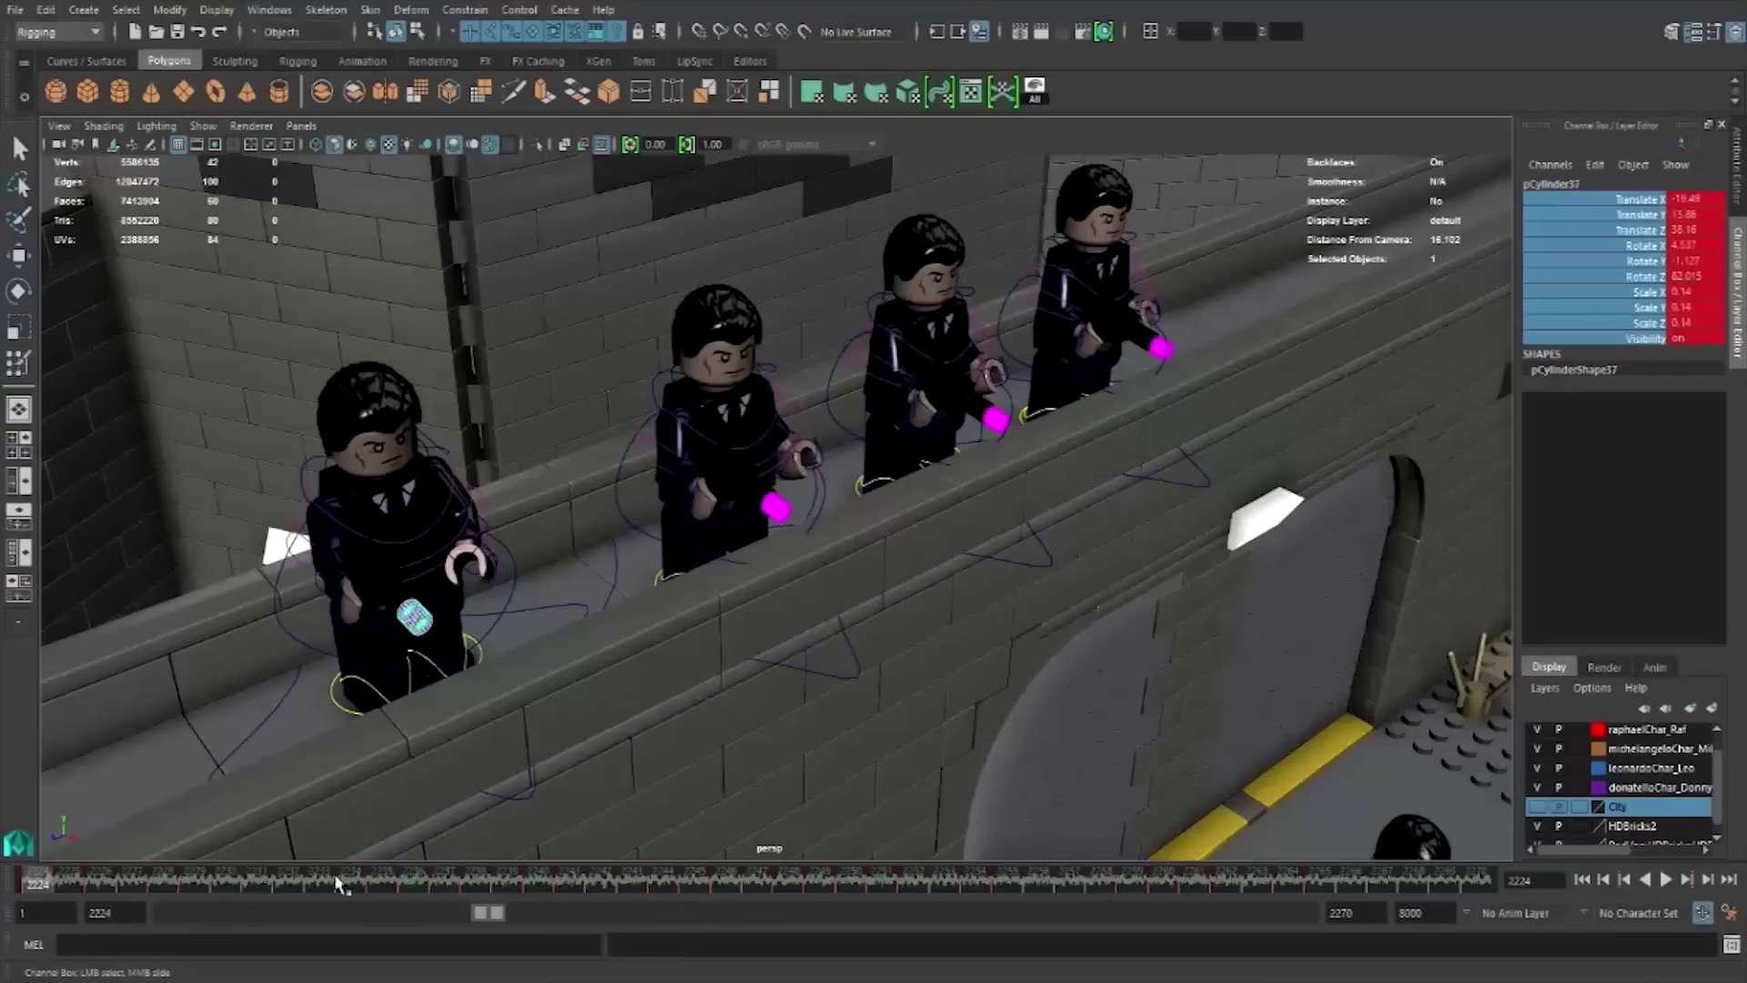
pyautogui.keyDown('shift'); pyautogui.moveTo(411, 887); pyautogui.dragTo(569, 887); pyautogui.keyUp('shift')
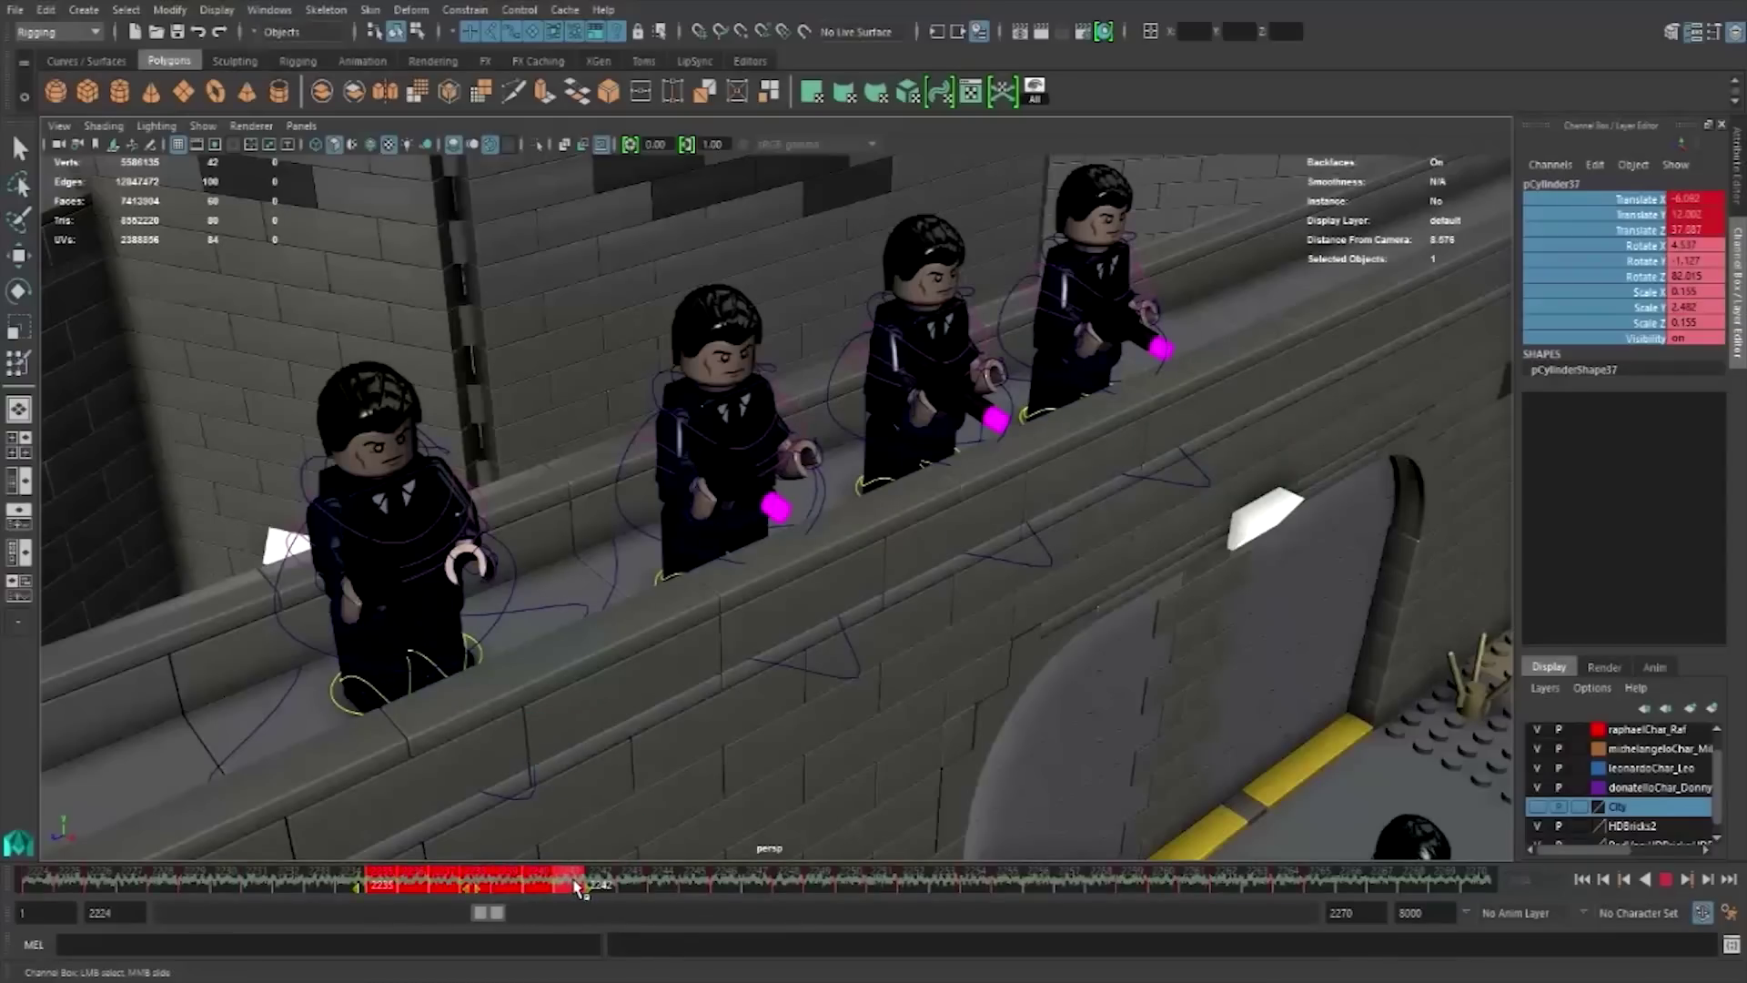
pyautogui.keyDown('shift'); pyautogui.moveTo(618, 887); pyautogui.dragTo(624, 887); pyautogui.keyUp('shift')
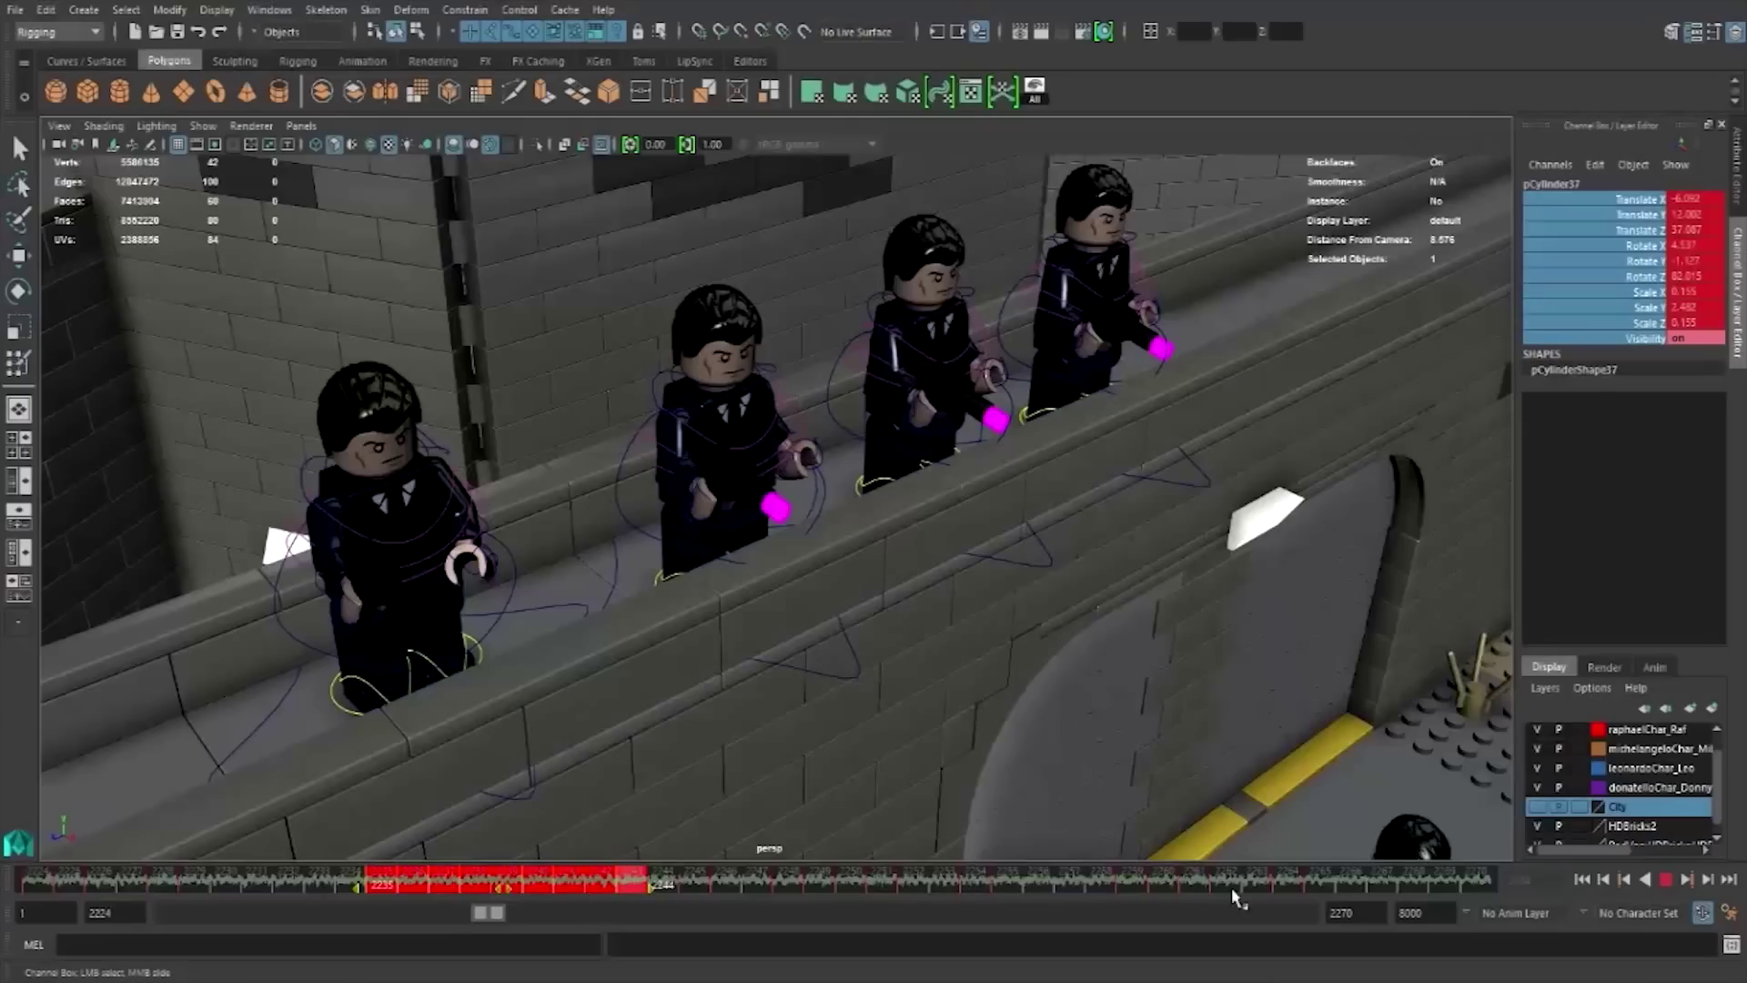
pyautogui.keyDown('shift'); pyautogui.moveTo(1233, 897); pyautogui.dragTo(1327, 889); pyautogui.keyUp('shift')
# - Copy the selected keys and paste them onto pCylinder36 at frame 2226, then scrub to check
pyautogui.rightClick(1321, 884)
pyautogui.click(1374, 691)
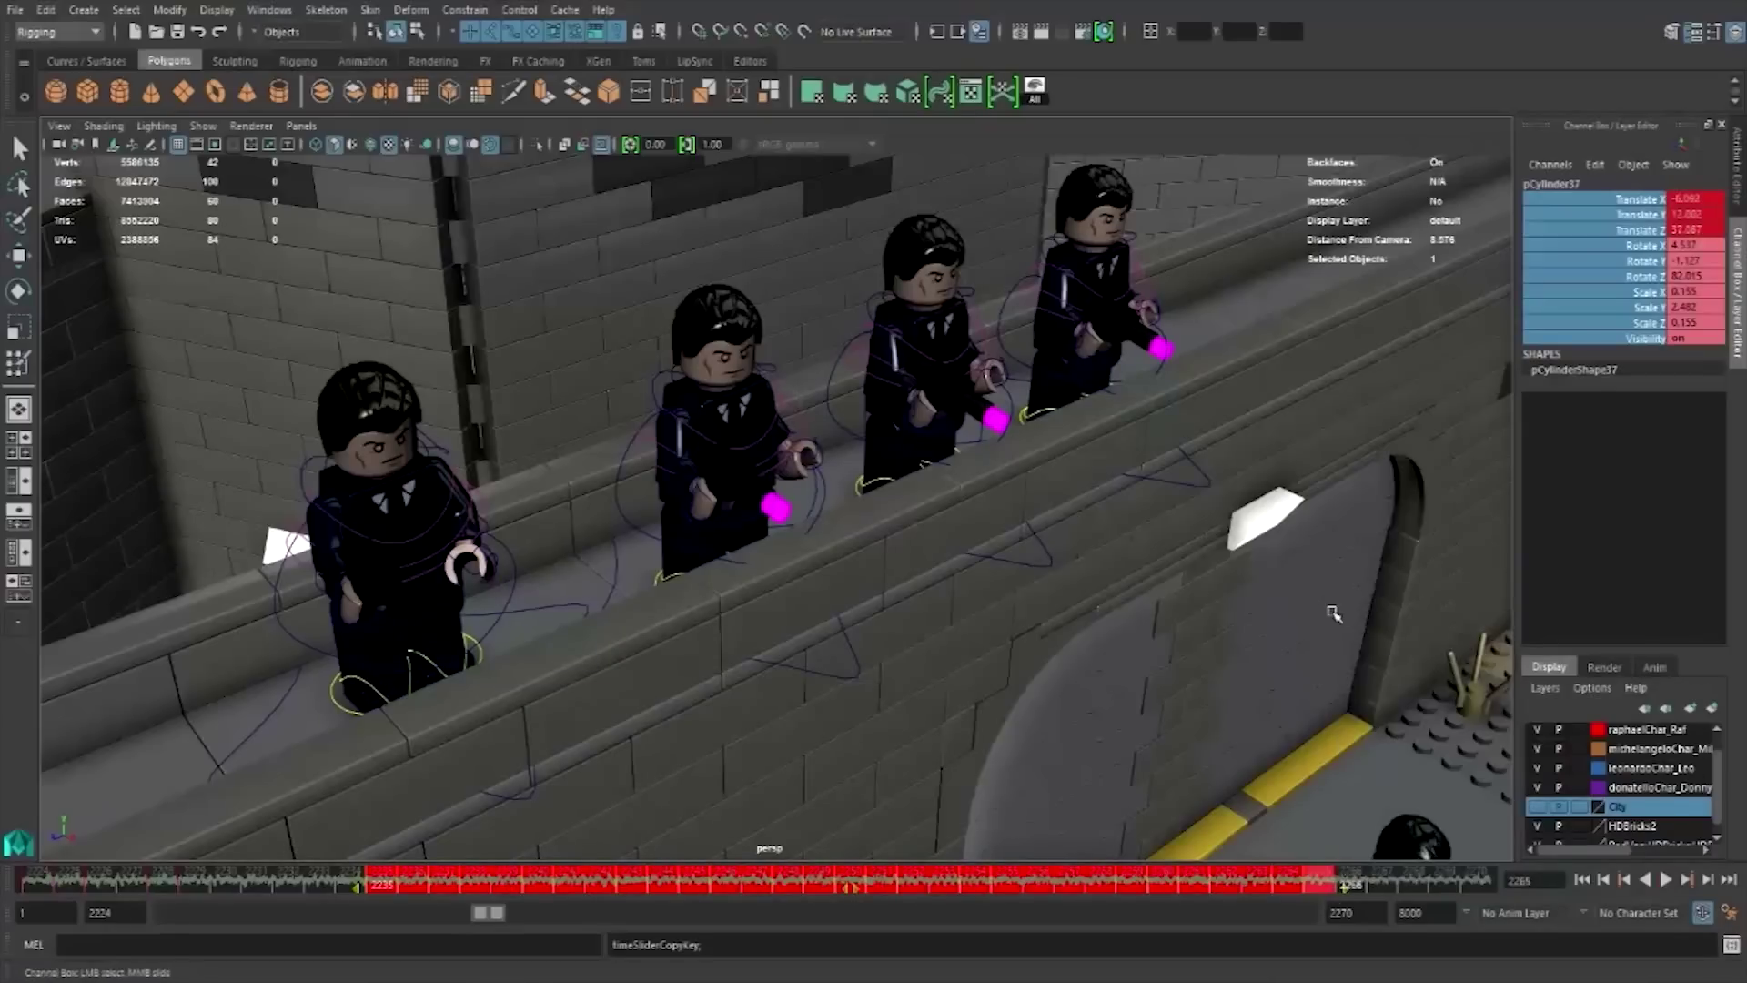
pyautogui.click(769, 514)
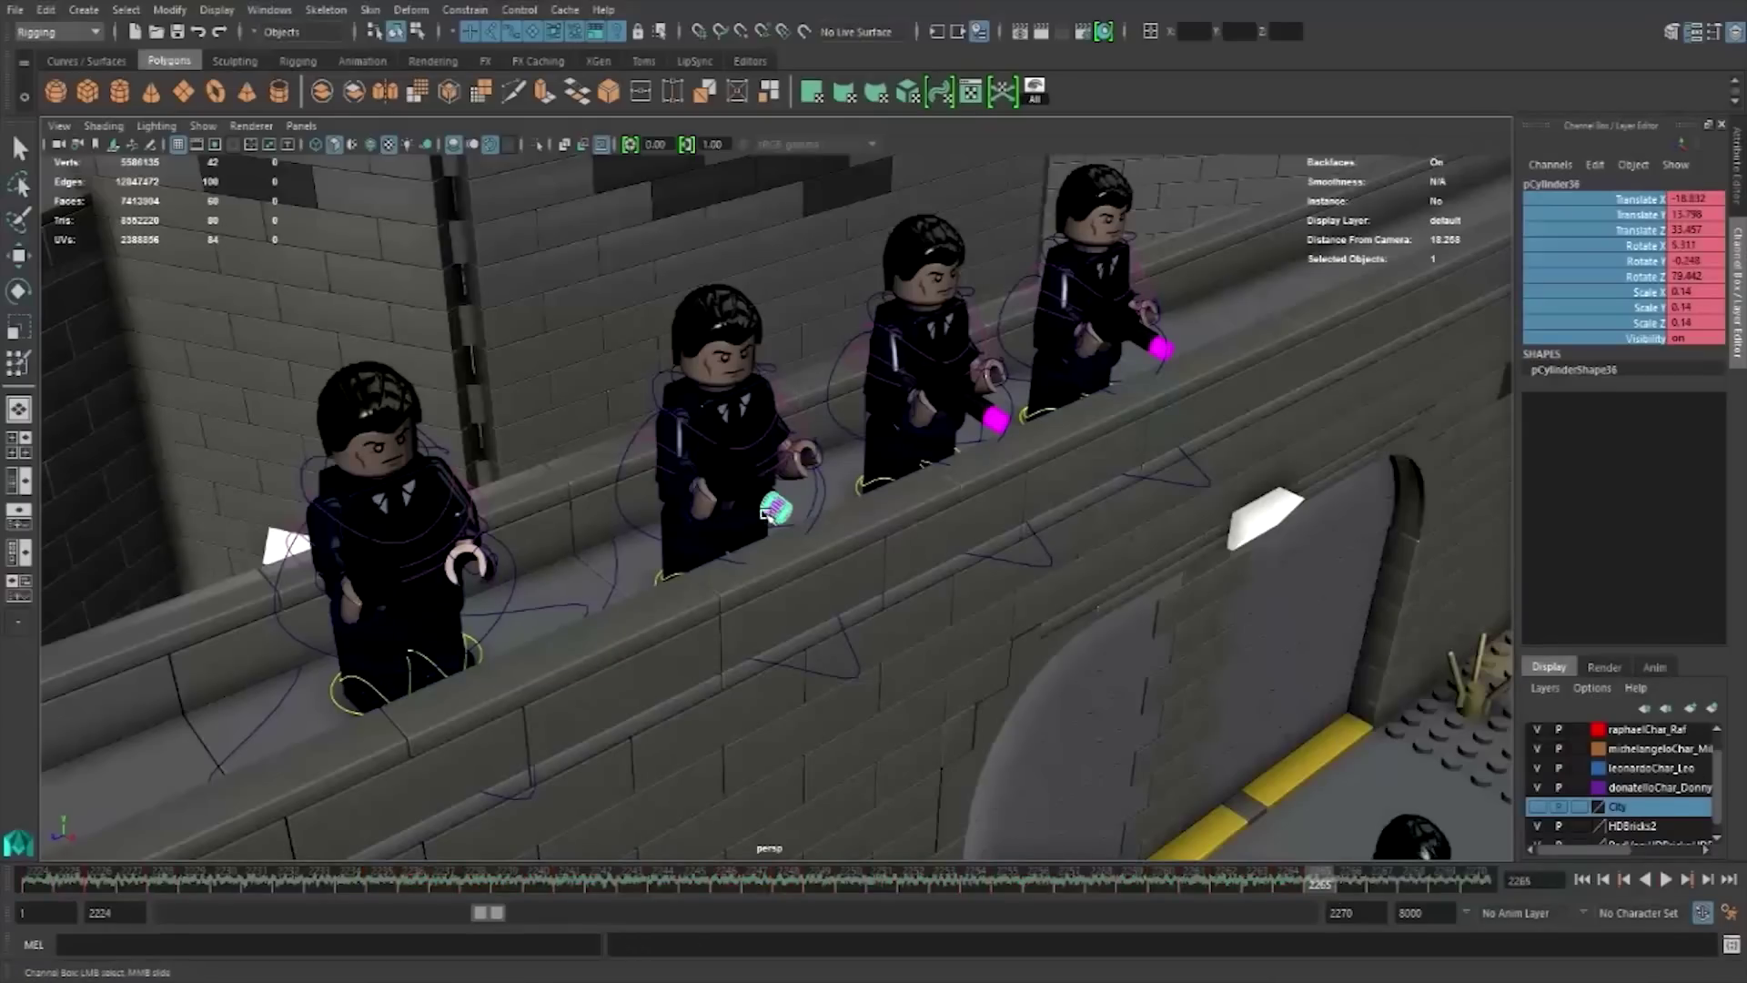
pyautogui.click(100, 881)
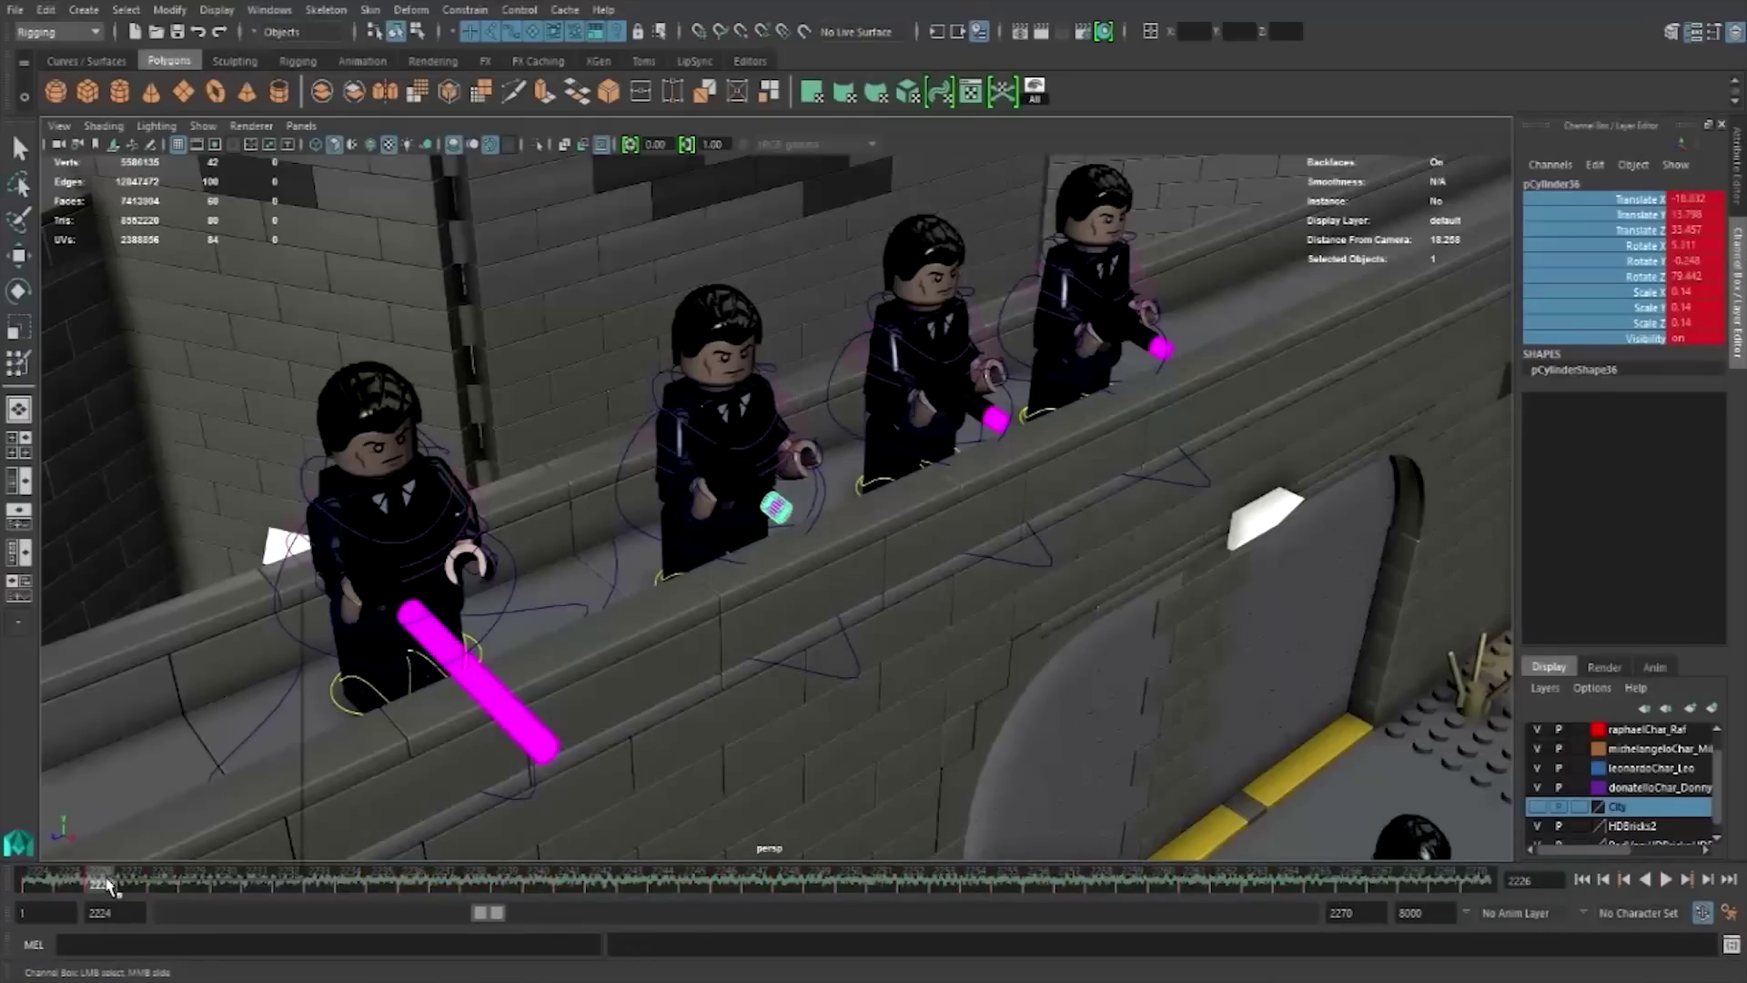
pyautogui.rightClick(108, 879)
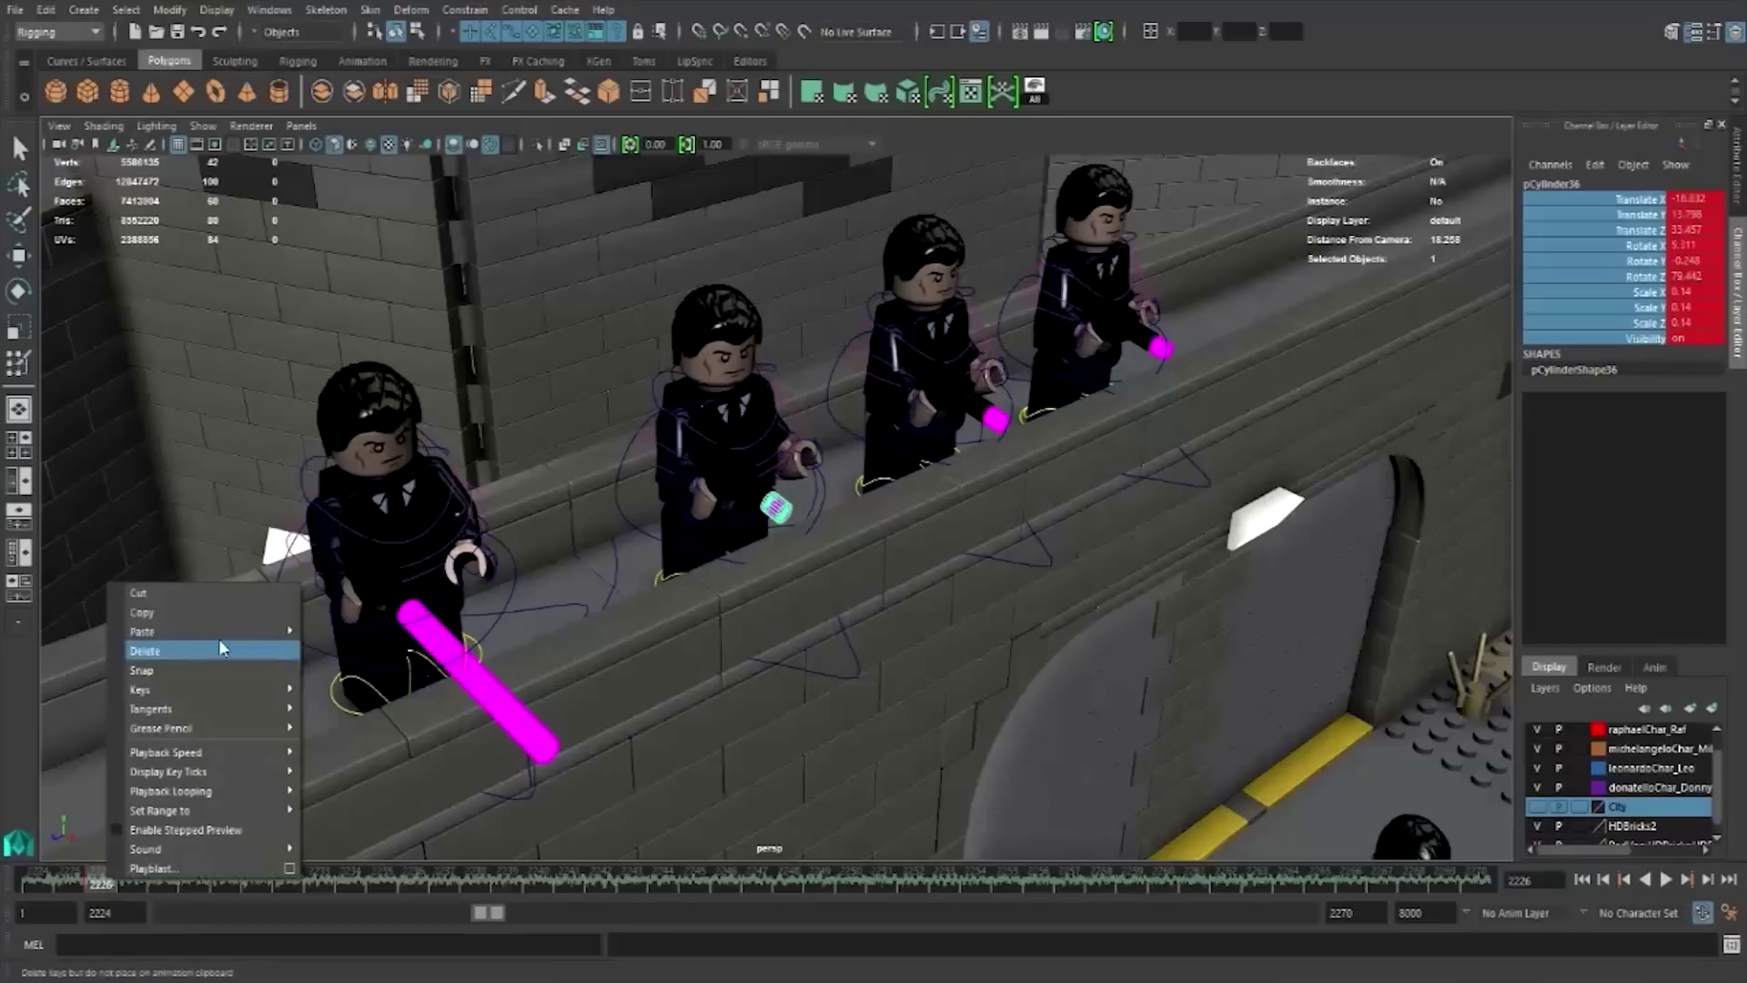
pyautogui.click(365, 651)
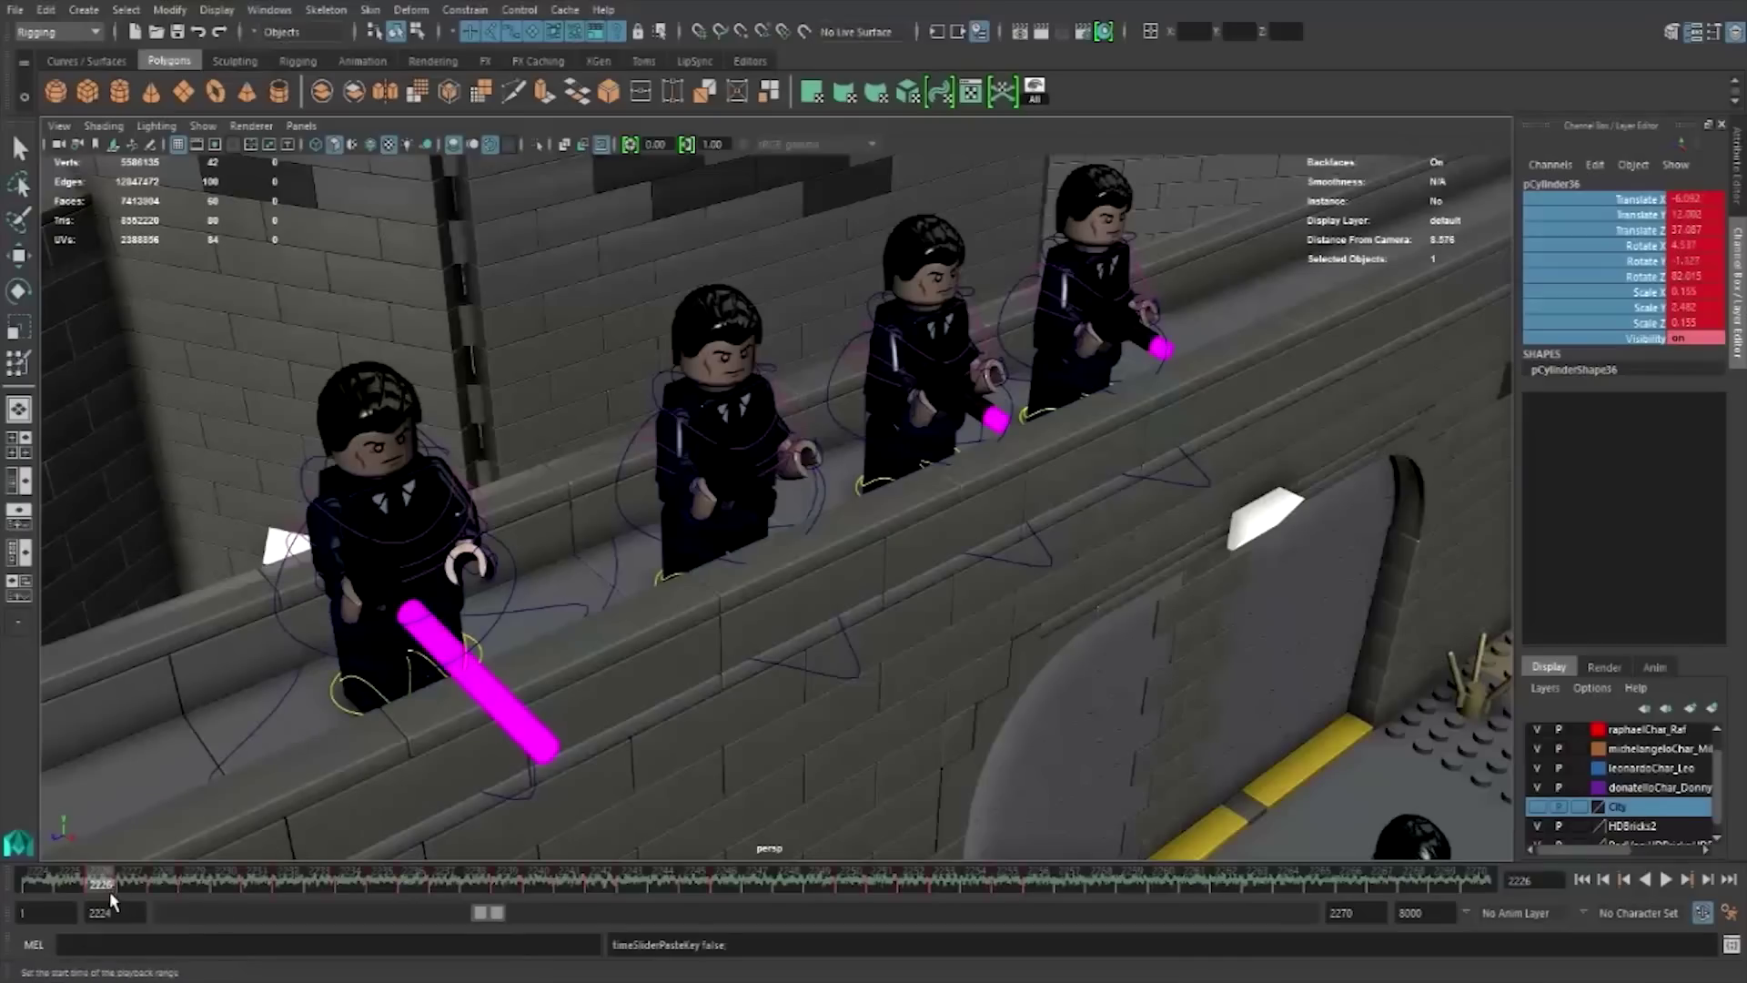
pyautogui.moveTo(113, 881); pyautogui.dragTo(173, 883)
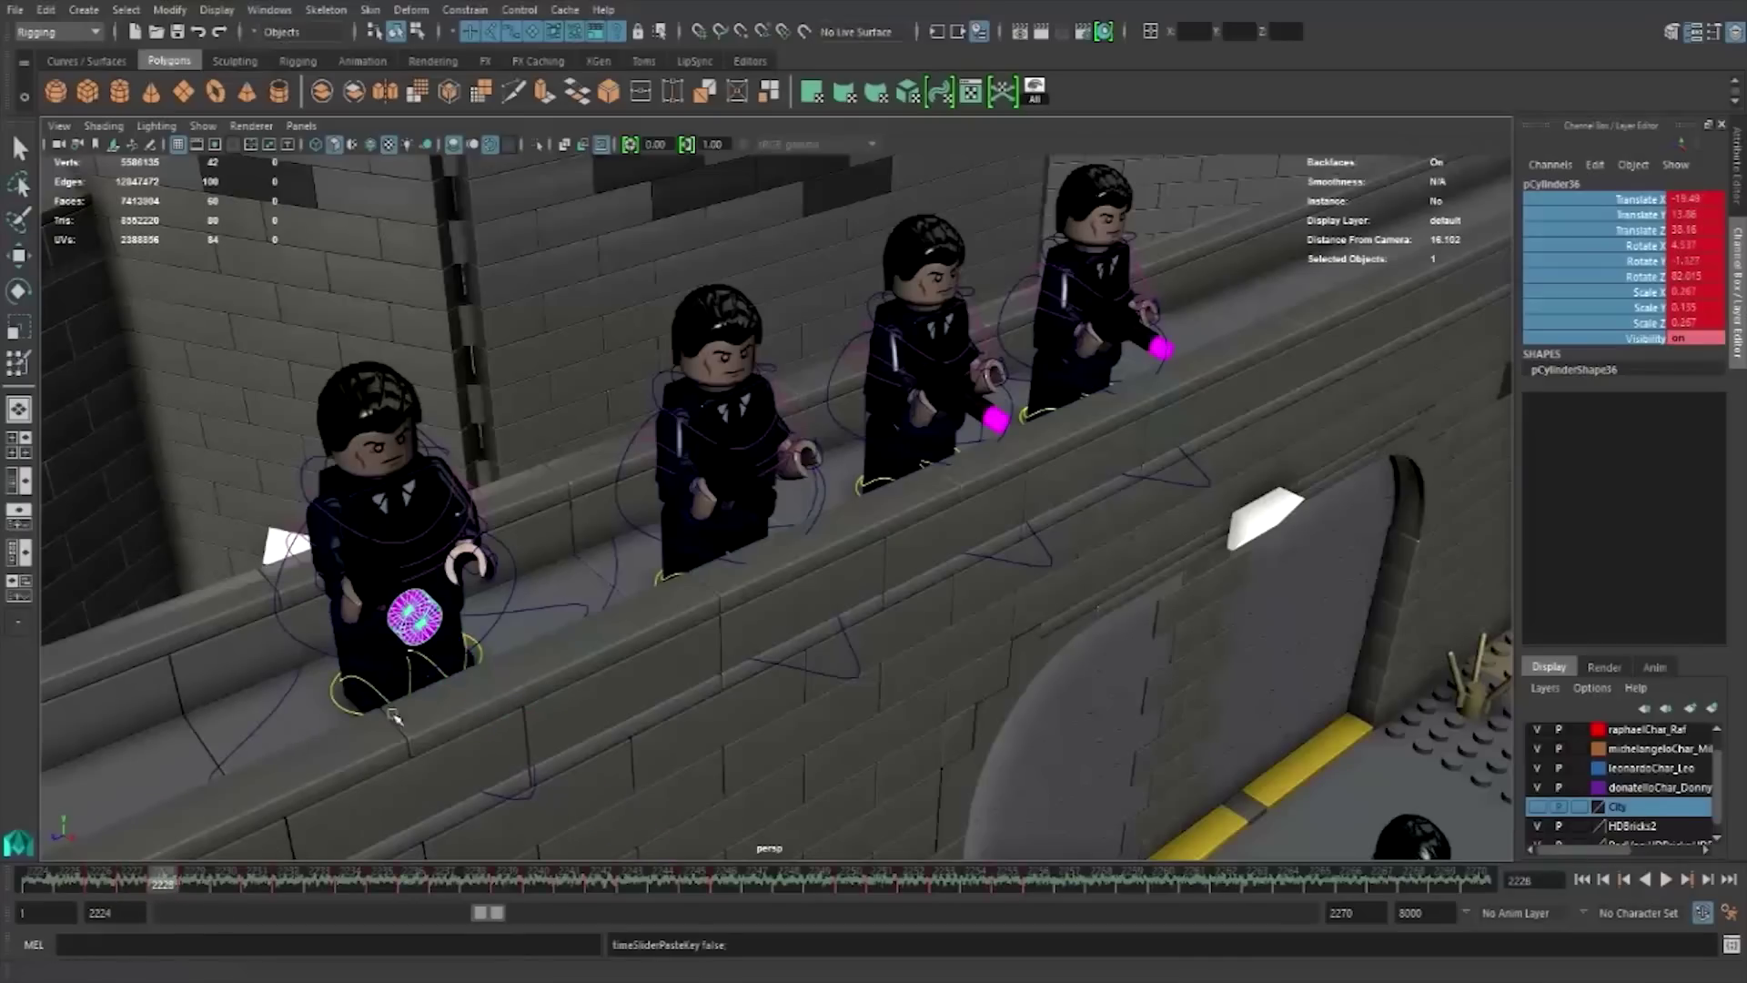
pyautogui.press('w')
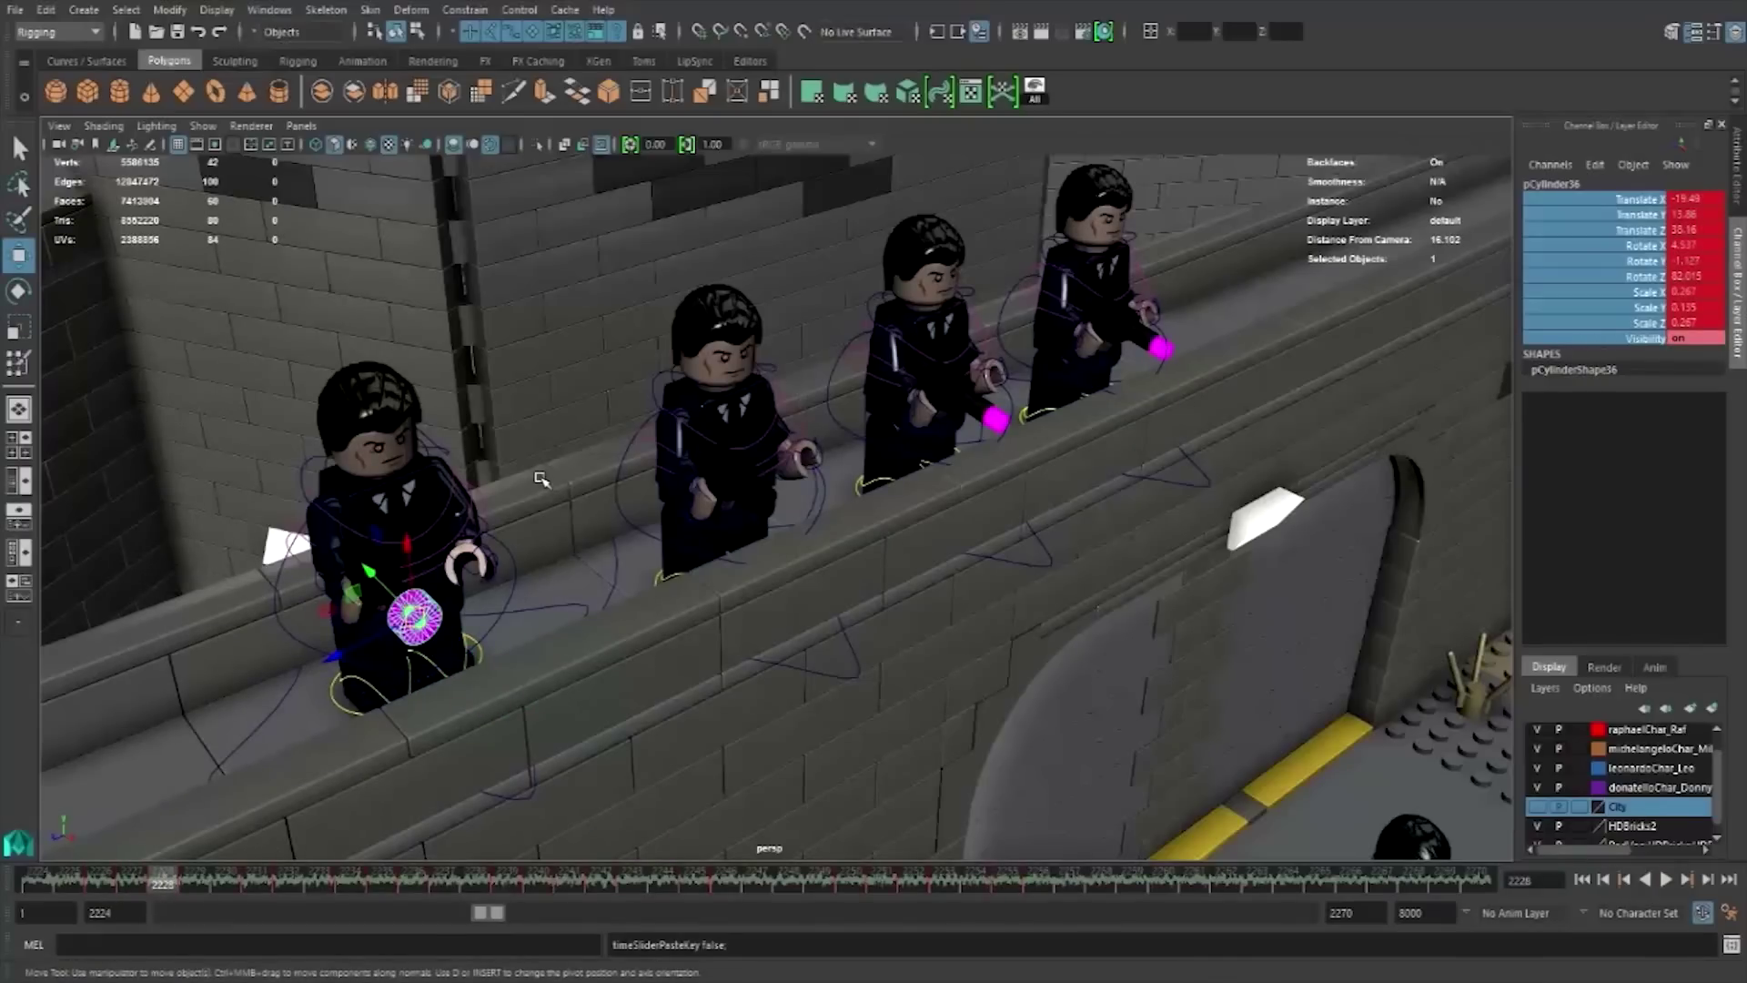
pyautogui.keyDown('alt'); pyautogui.moveTo(770, 499); pyautogui.dragTo(345, 589); pyautogui.keyUp('alt')
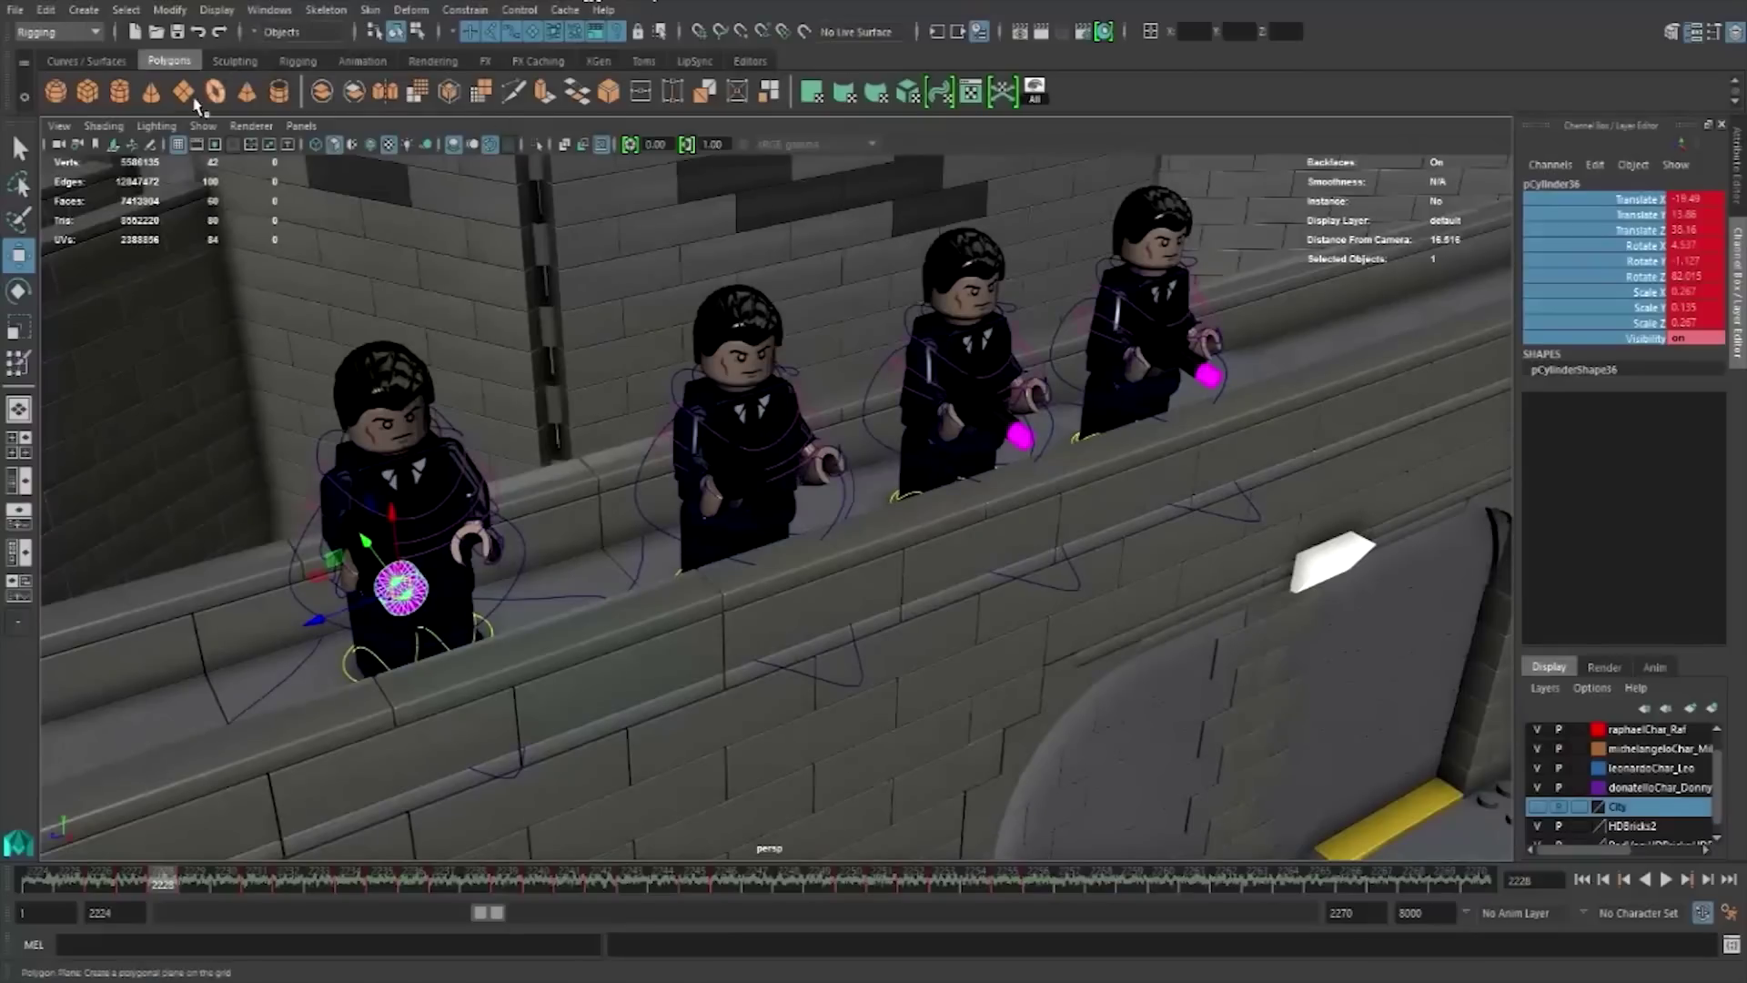
# - Inspect the bullet's Translate Z and X curves in the Graph Editor, then undo the pasted keys
pyautogui.click(642, 62)
pyautogui.click(250, 95)
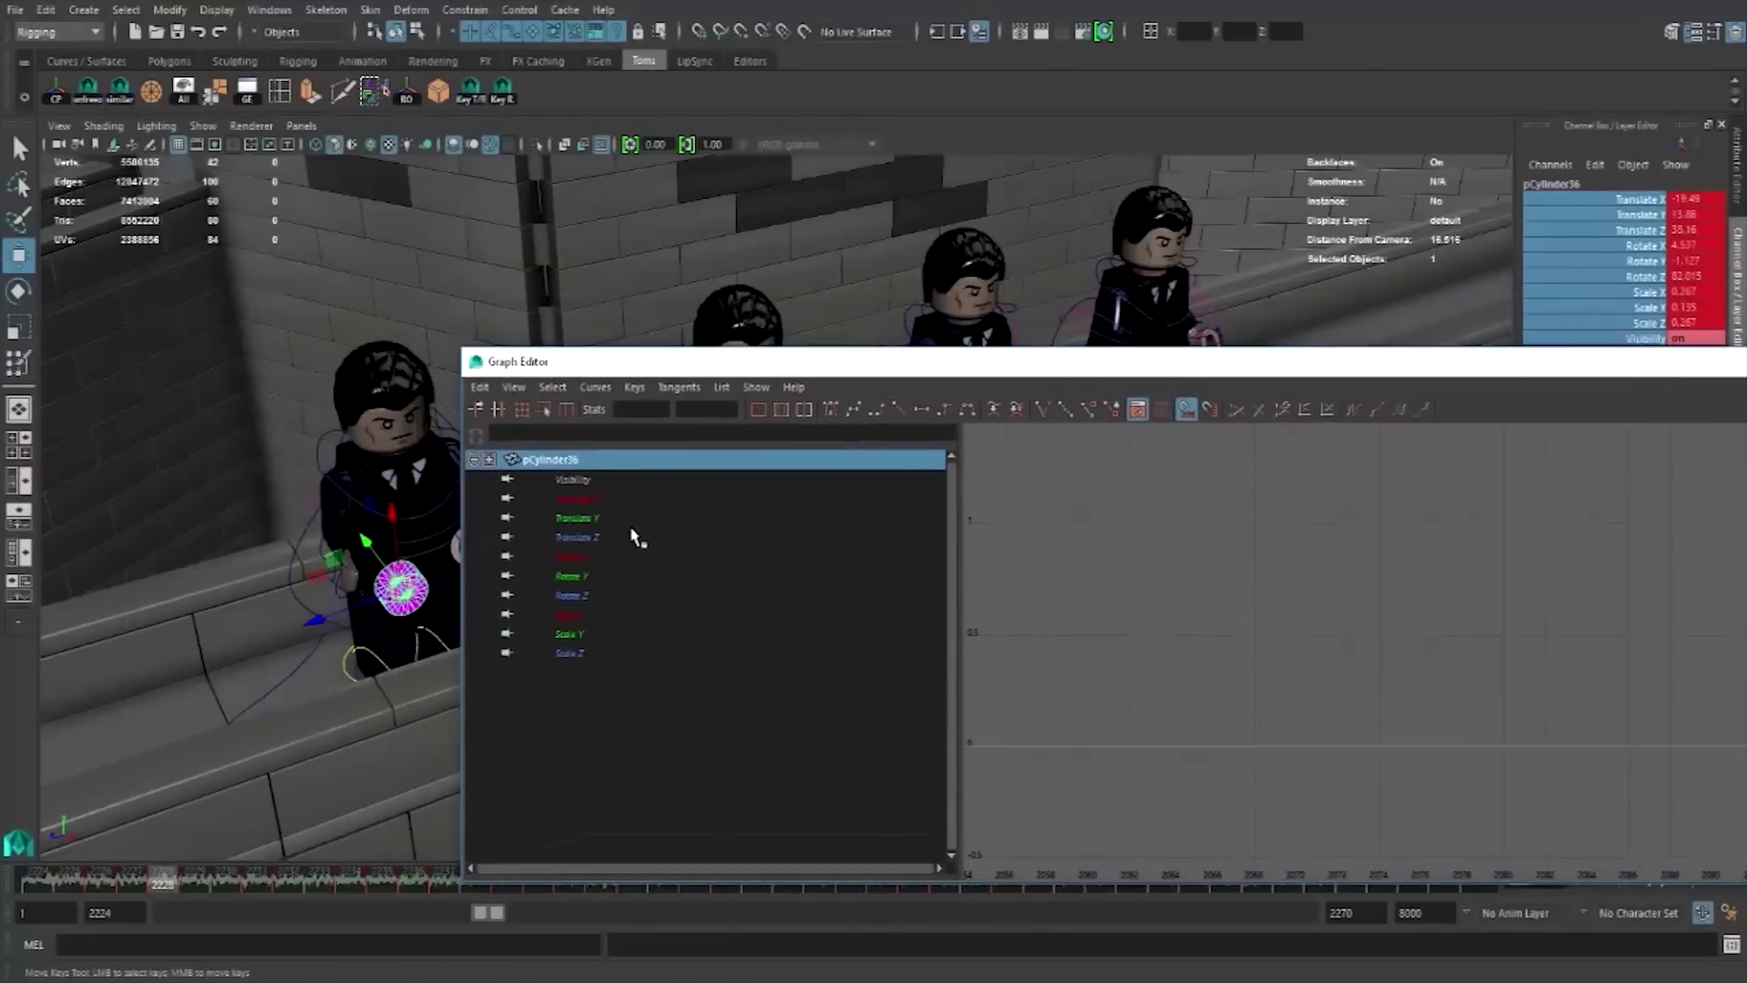
pyautogui.click(634, 537)
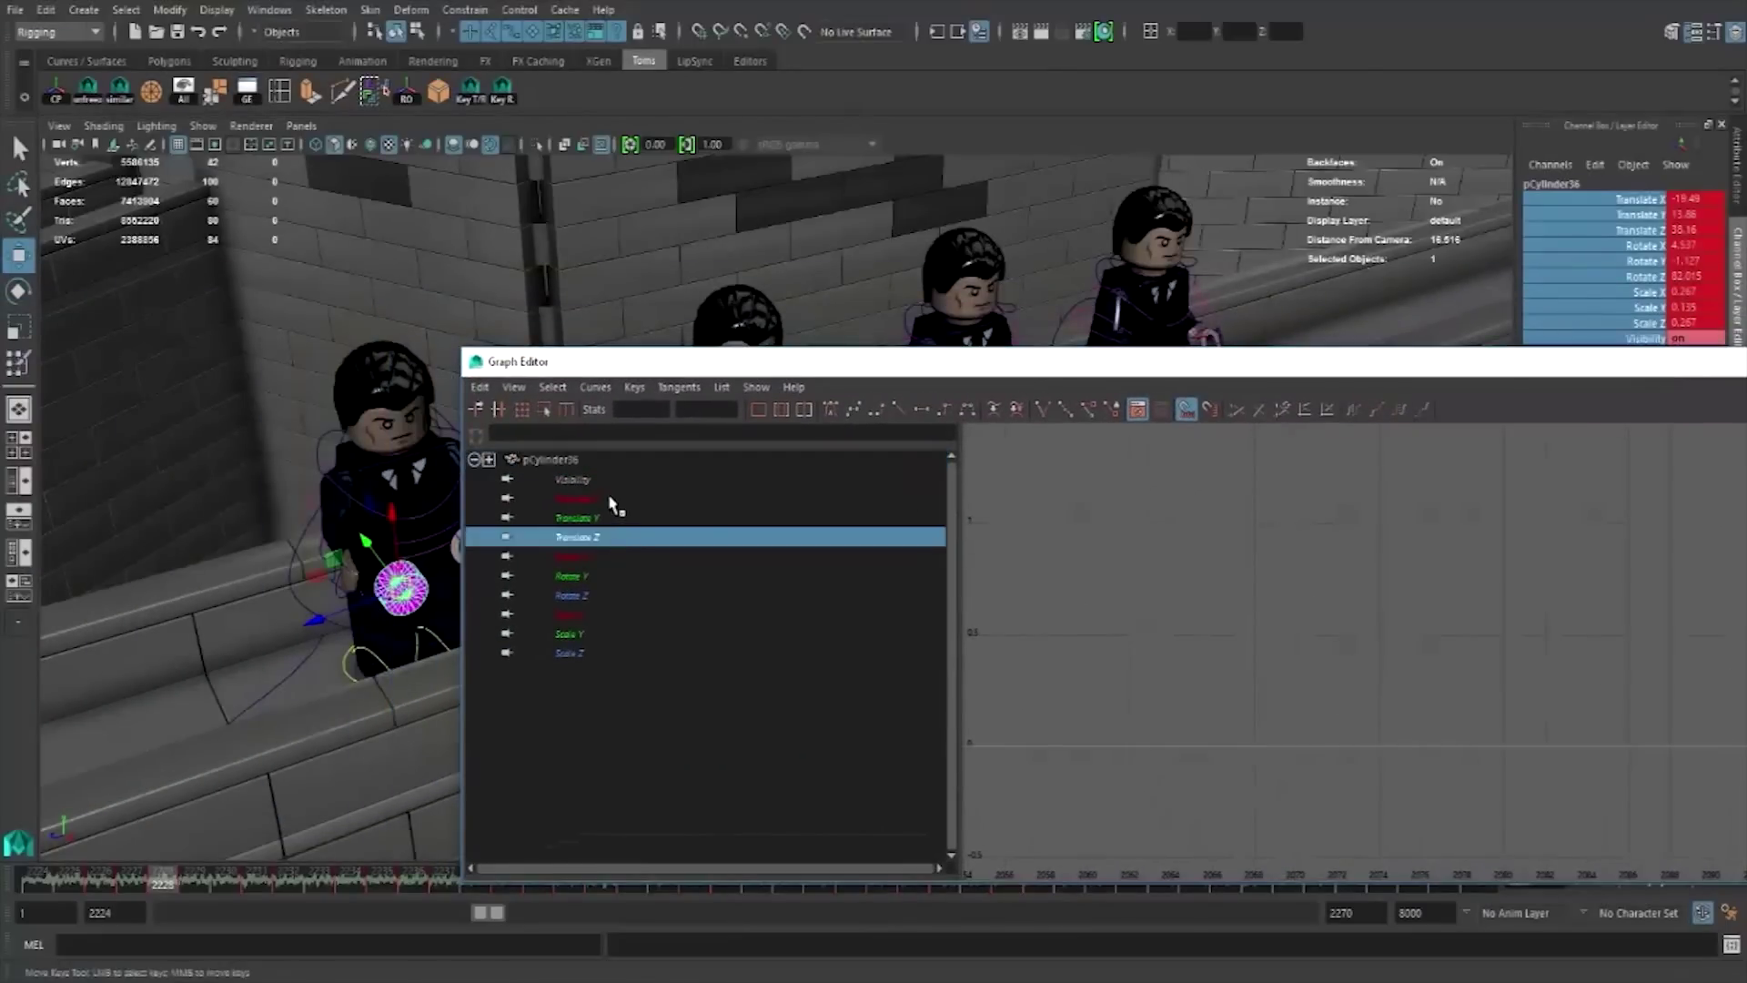
pyautogui.keyDown('ctrl'); pyautogui.click(612, 499); pyautogui.keyUp('ctrl')
pyautogui.moveTo(1556, 364); pyautogui.dragTo(1051, 284)
pyautogui.click(1225, 281)
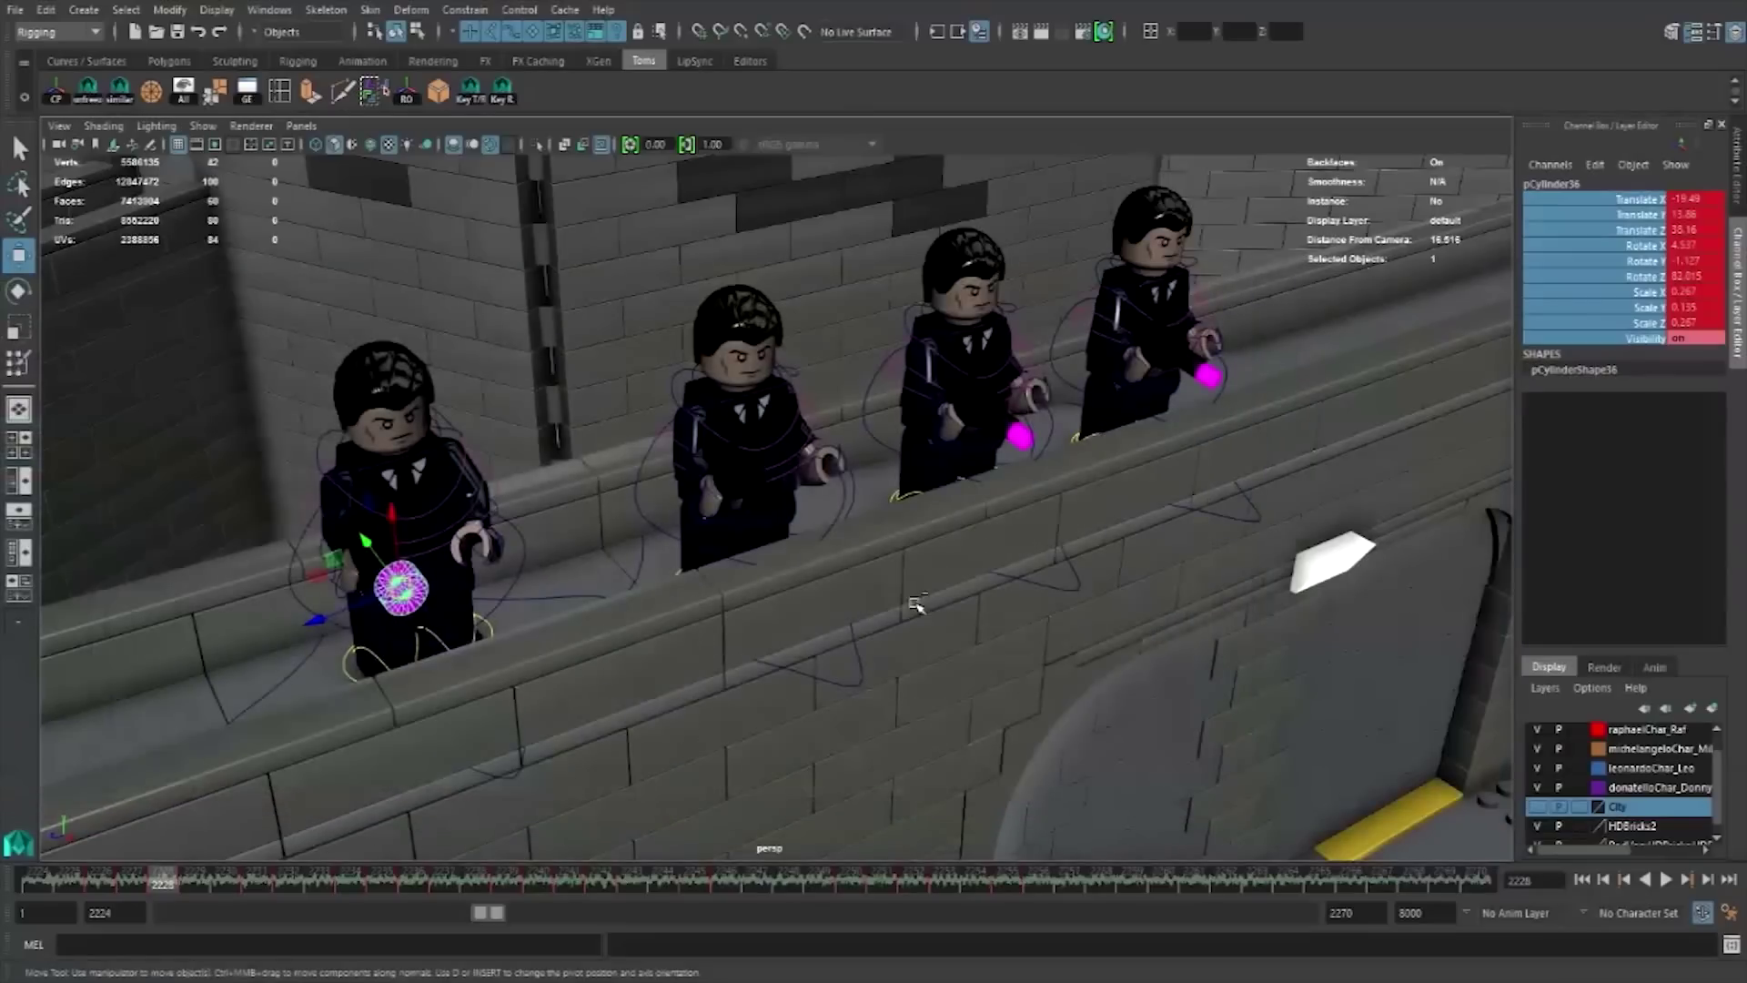
pyautogui.hotkey('ctrl', 'z')
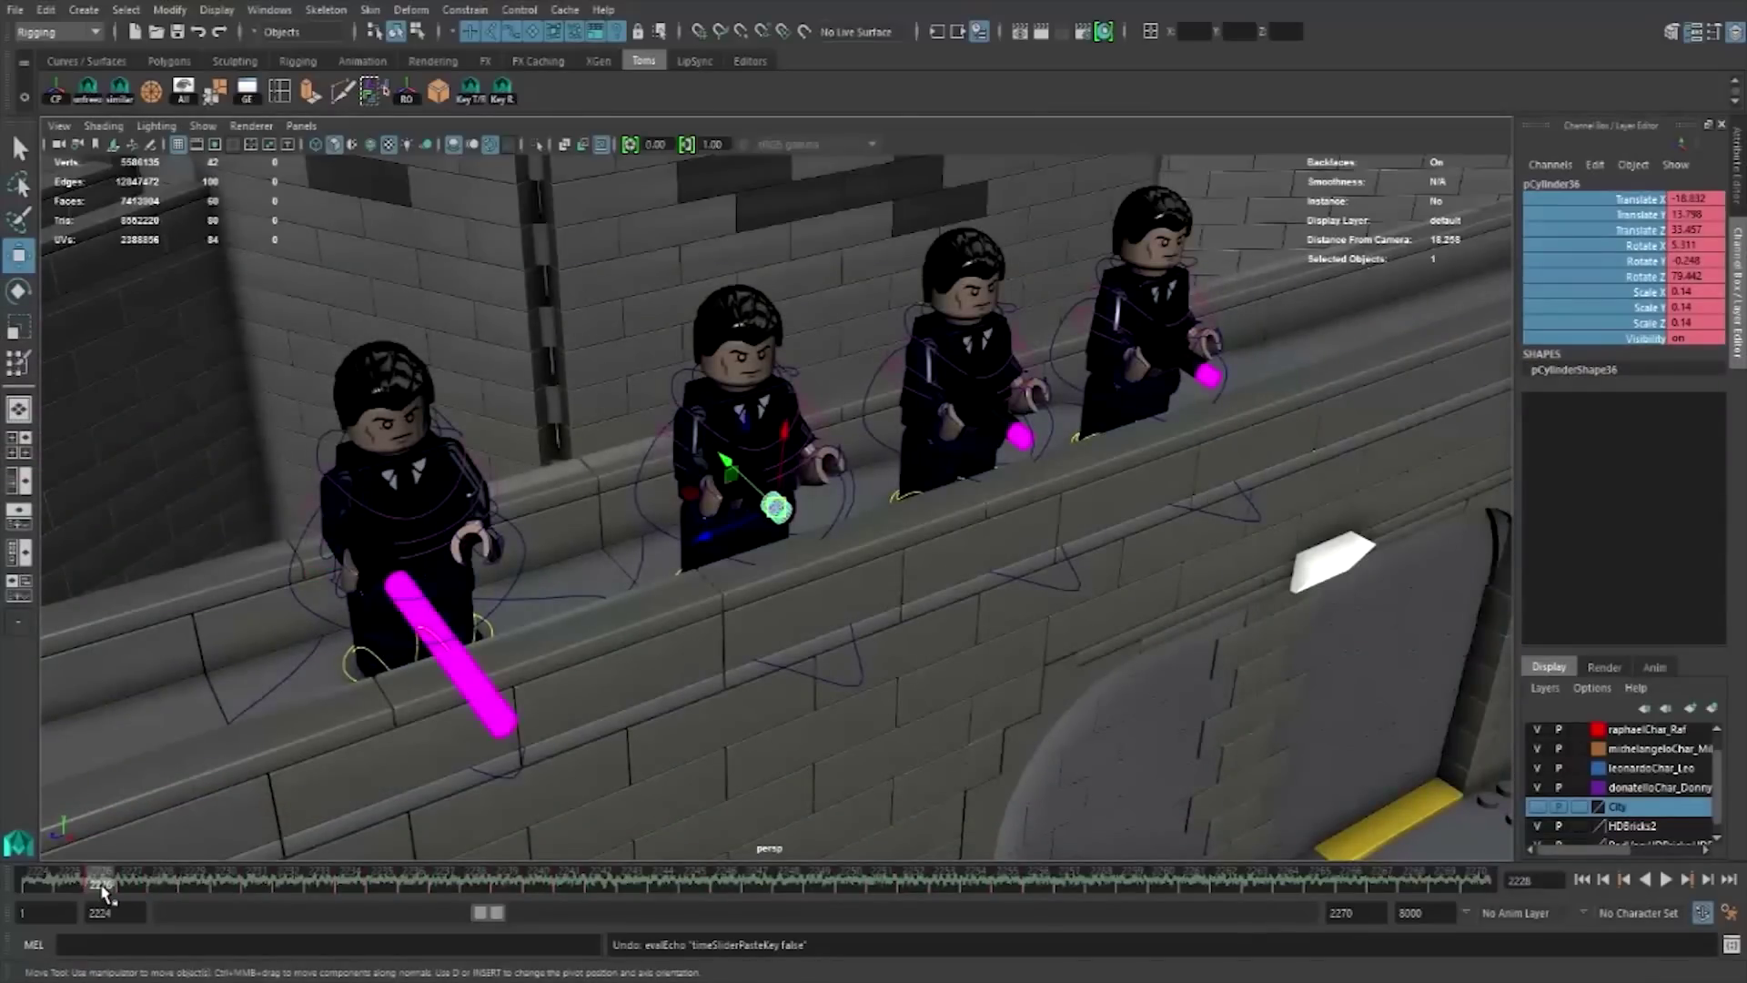
# - At frame 2227, scale the second bullet to about 0.294 across and 0.138 lengthwise
pyautogui.moveTo(77, 887); pyautogui.dragTo(132, 885)
pyautogui.press('f')
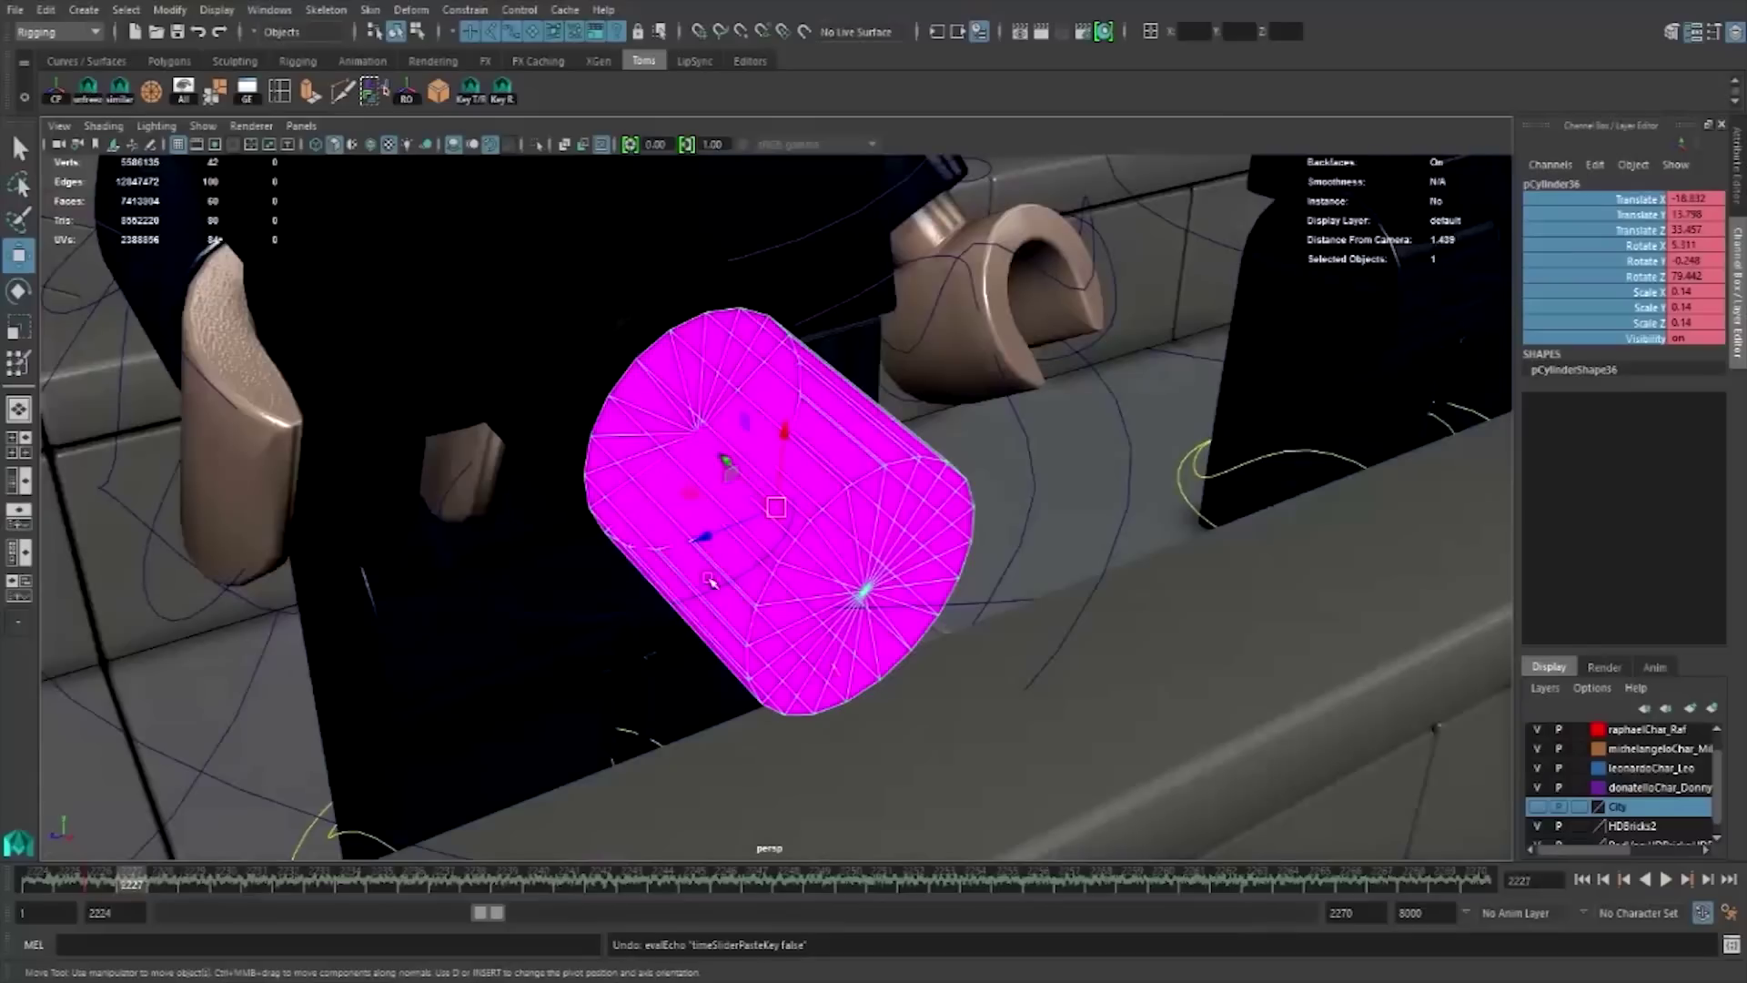
pyautogui.keyDown('alt'); pyautogui.moveTo(850, 585); pyautogui.dragTo(907, 494); pyautogui.keyUp('alt')
pyautogui.press('r')
pyautogui.moveTo(776, 508)
pyautogui.mouseDown()
pyautogui.moveTo(873, 505)
pyautogui.moveTo(696, 496)
pyautogui.moveTo(901, 624)
pyautogui.moveTo(742, 611)
pyautogui.moveTo(581, 733)
pyautogui.mouseUp()
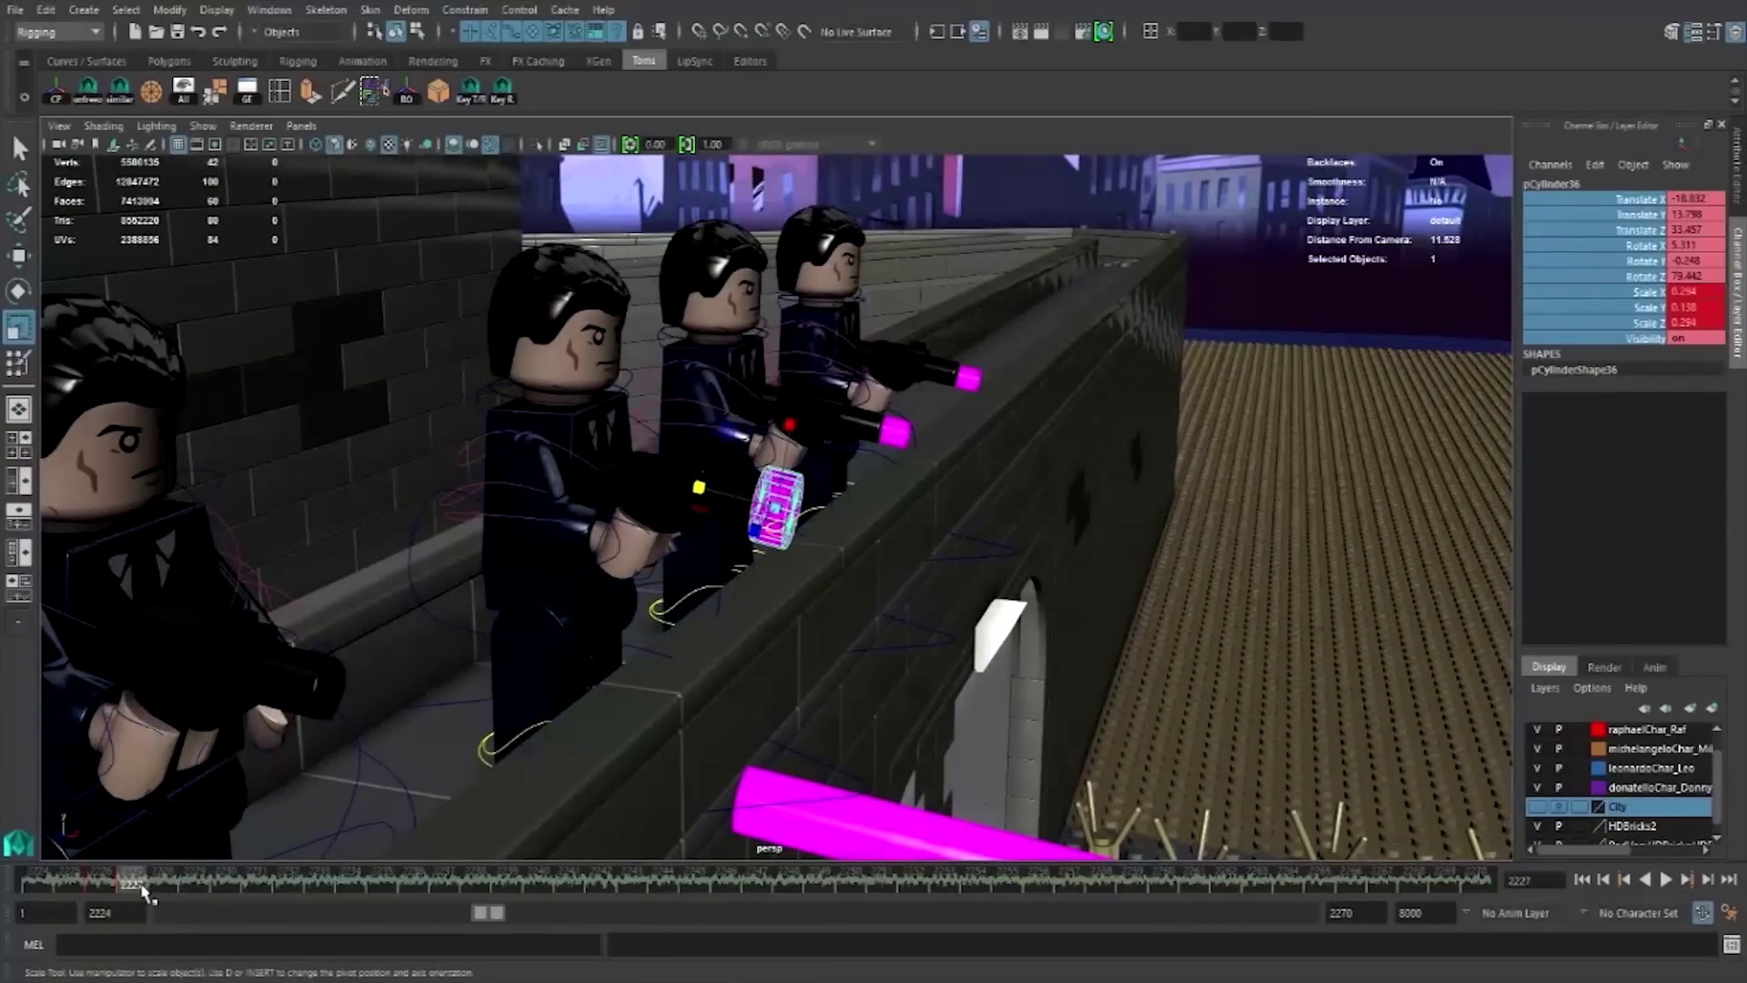
pyautogui.hotkey('alt', 'v')
pyautogui.hotkey('alt', 'v')
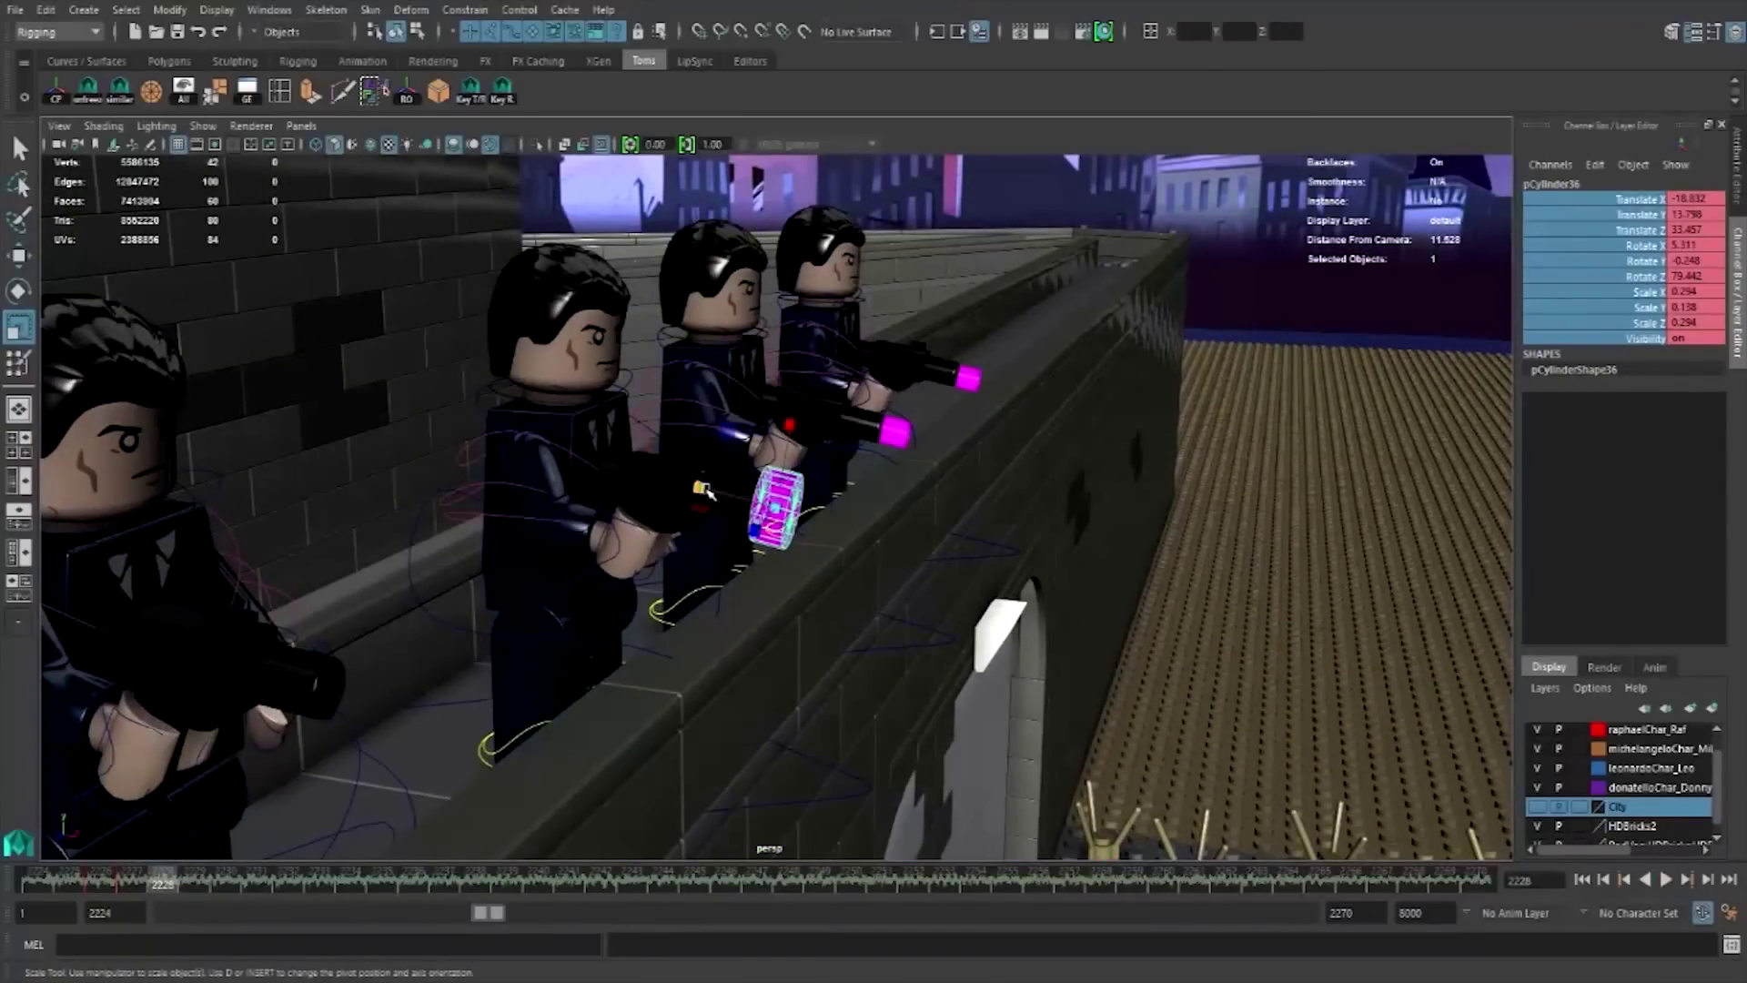
# - Stretch the second bullet to about 0.163 across and 1.804 long, then view through camera2
pyautogui.moveTo(704, 492); pyautogui.dragTo(557, 469)
pyautogui.moveTo(705, 496)
pyautogui.mouseDown()
pyautogui.moveTo(983, 552)
pyautogui.moveTo(839, 532)
pyautogui.moveTo(965, 540)
pyautogui.moveTo(998, 580)
pyautogui.moveTo(902, 548)
pyautogui.moveTo(787, 721)
pyautogui.moveTo(693, 735)
pyautogui.mouseUp()
pyautogui.press('w')
pyautogui.press('r')
pyautogui.press('w')
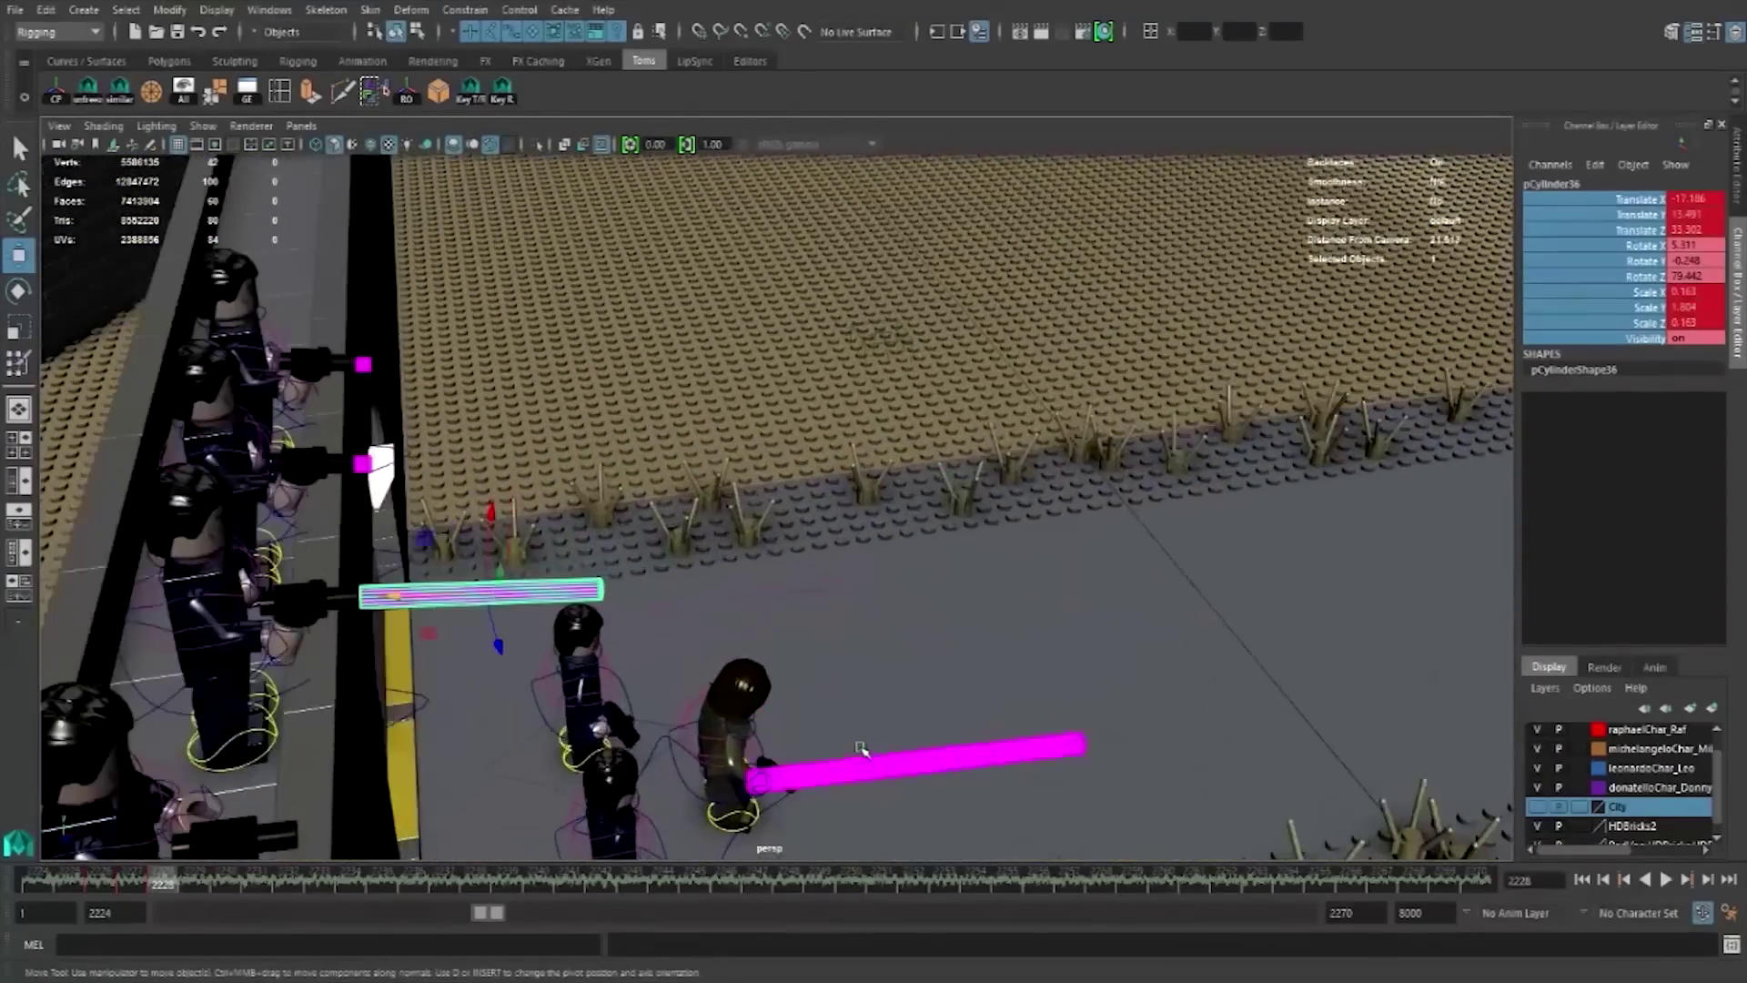
pyautogui.press('space')
pyautogui.press('space')
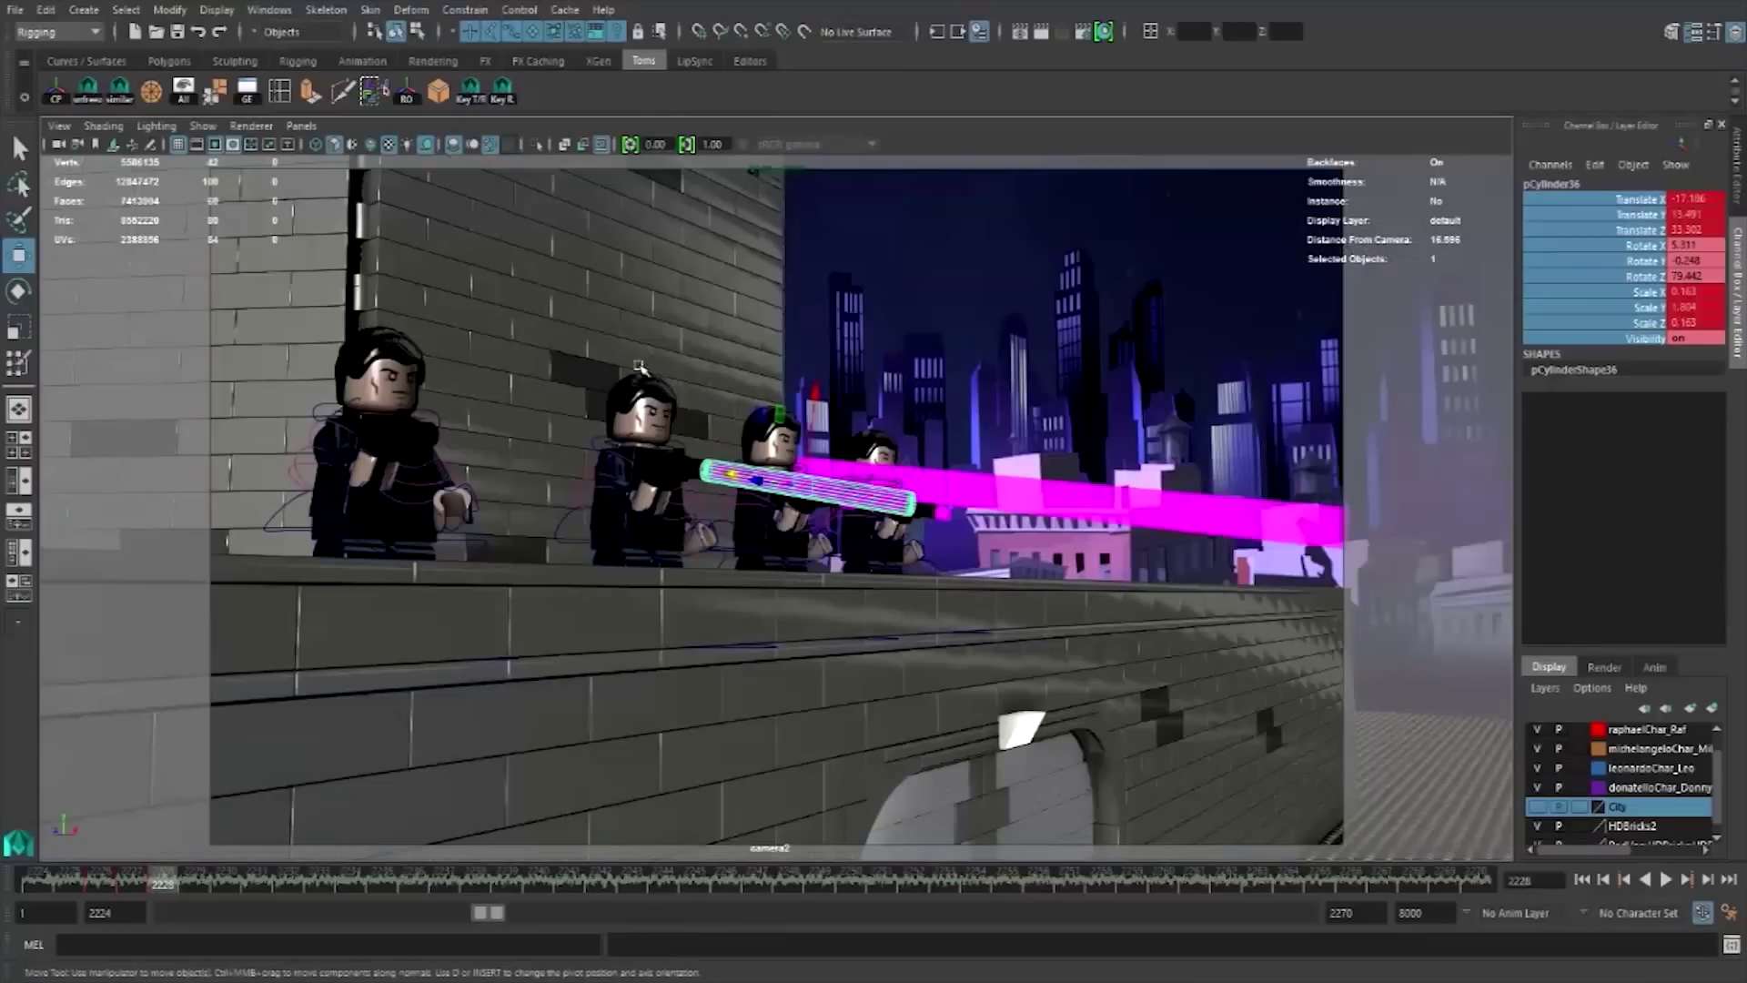
# - Move the stretched beam forward along the ledge and key its position
pyautogui.click(98, 880)
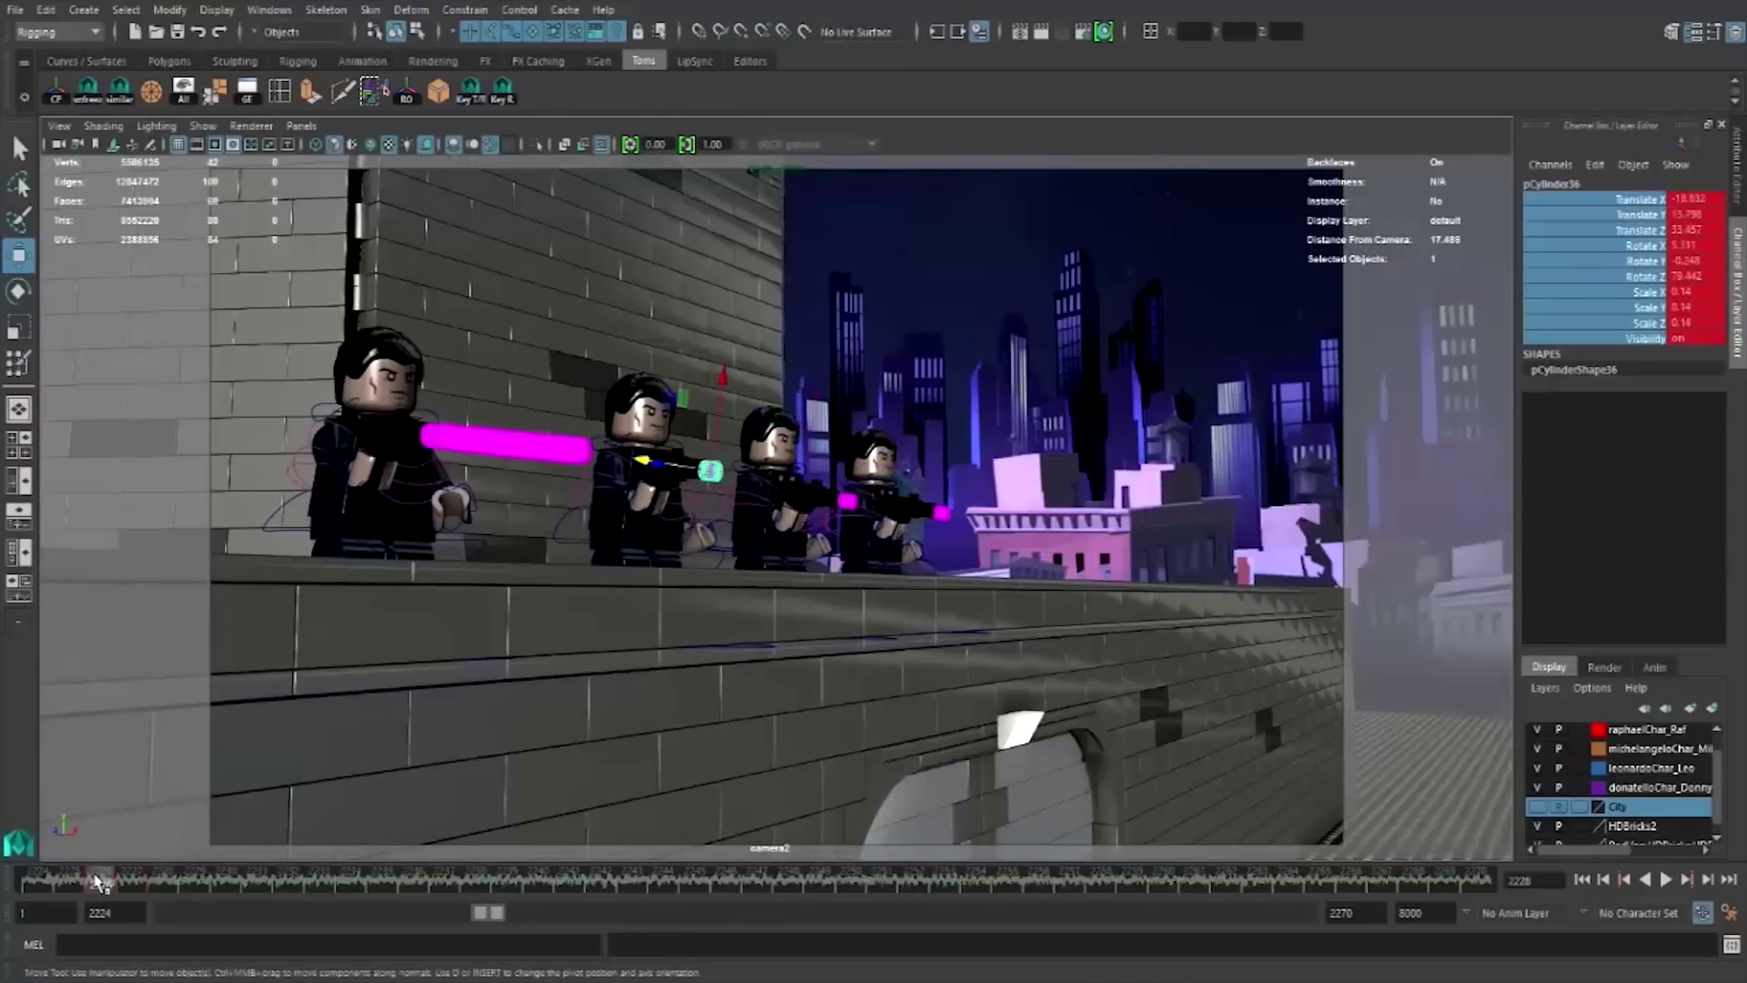
pyautogui.moveTo(77, 875); pyautogui.dragTo(192, 884)
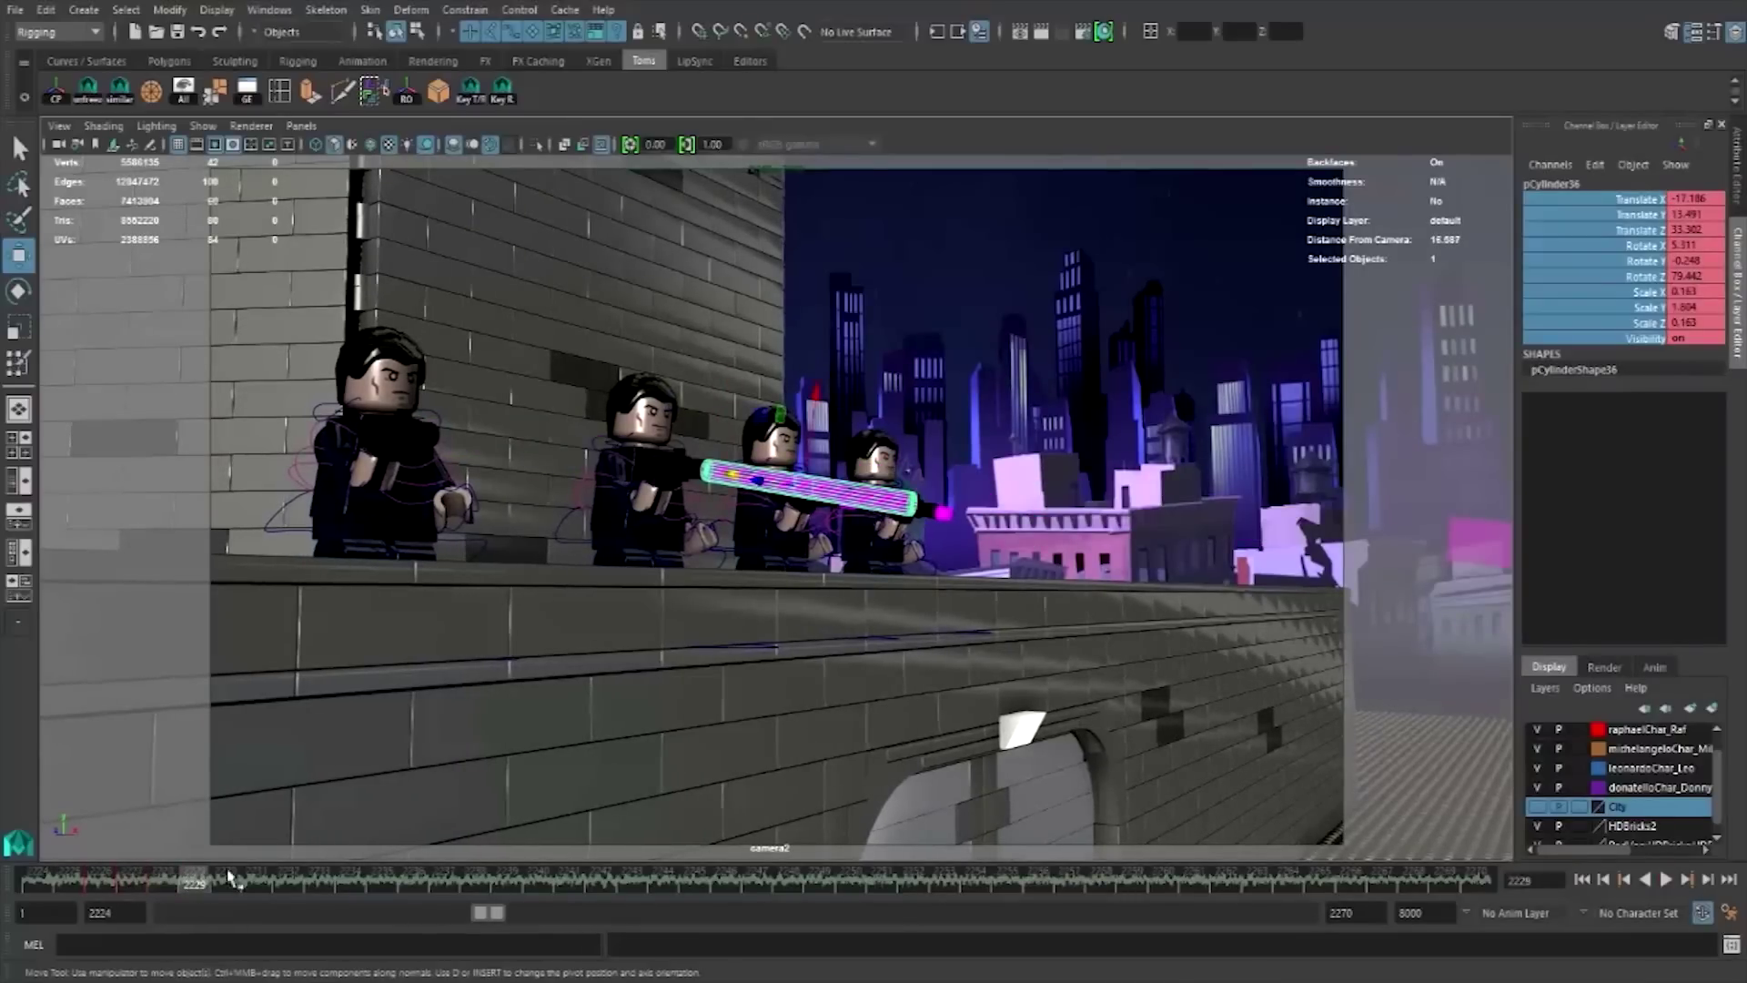
pyautogui.moveTo(719, 470); pyautogui.dragTo(1149, 543)
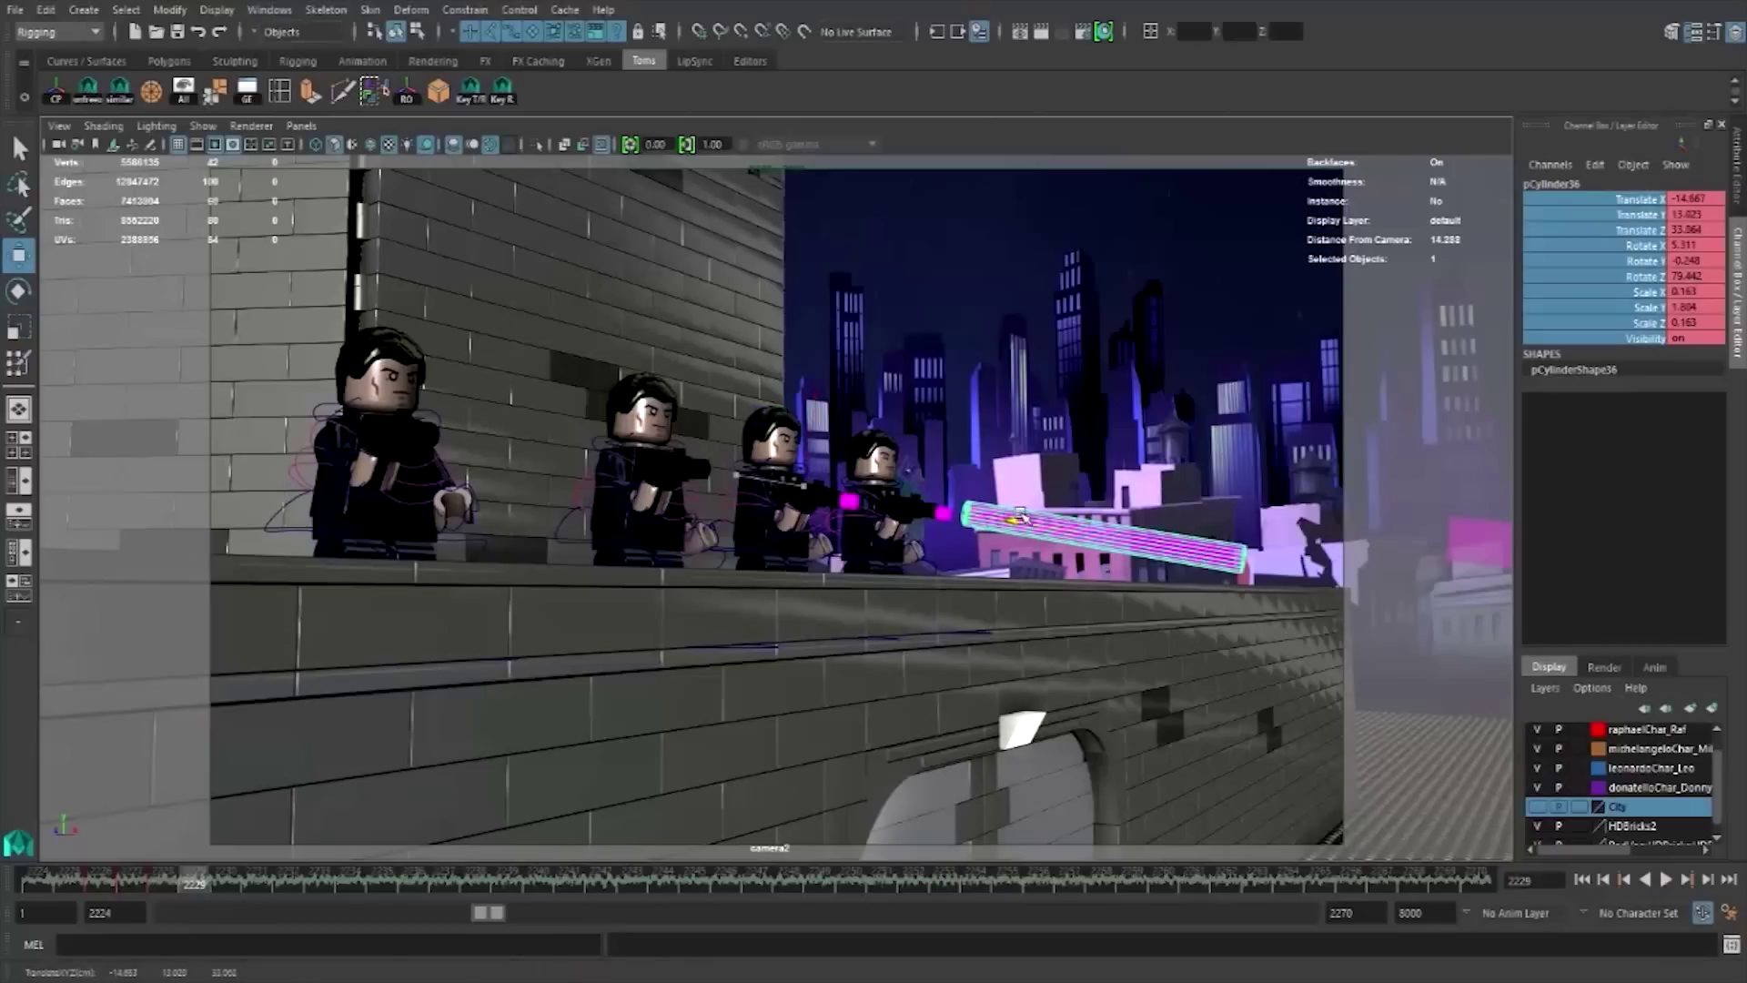
pyautogui.press('r')
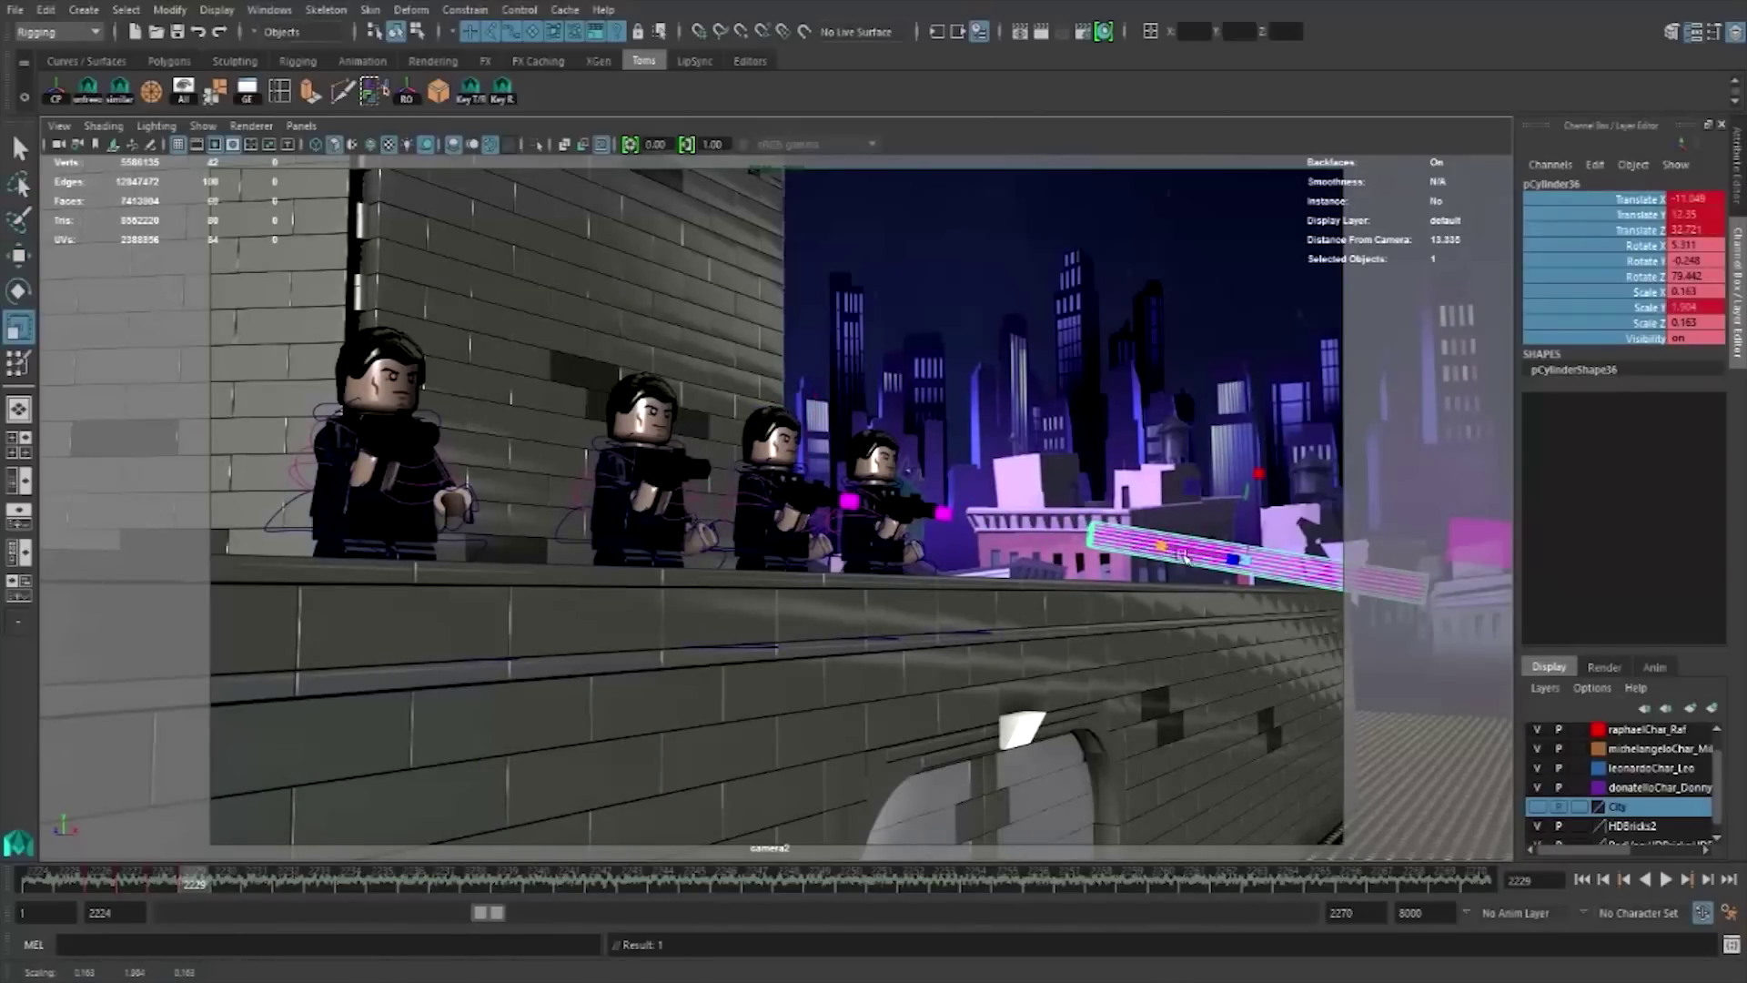
pyautogui.press('w')
pyautogui.moveTo(1163, 546)
pyautogui.mouseDown()
pyautogui.moveTo(1061, 526)
pyautogui.moveTo(1568, 602)
pyautogui.mouseUp()
pyautogui.press('s')
# - Key the beam's new position on the next frame and scrub frames 2226–2231 to check it
pyautogui.click(218, 882)
pyautogui.hotkey('shift', 'w')
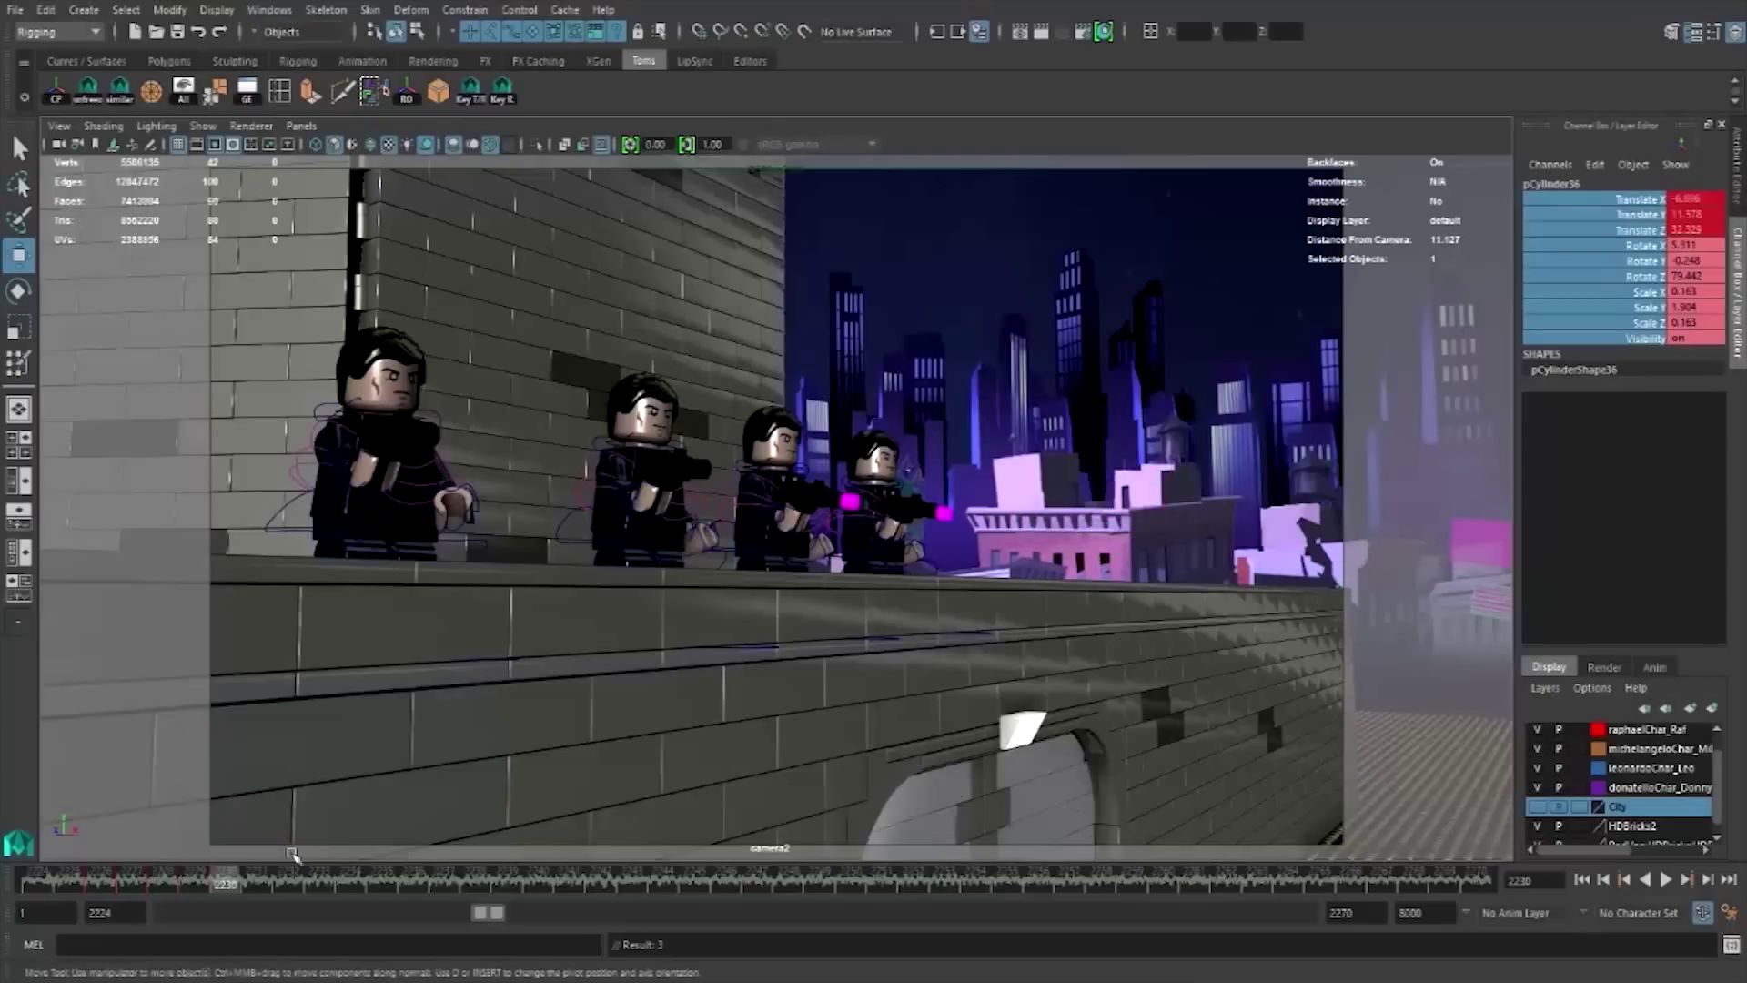
pyautogui.moveTo(95, 887); pyautogui.dragTo(196, 898)
pyautogui.click(224, 887)
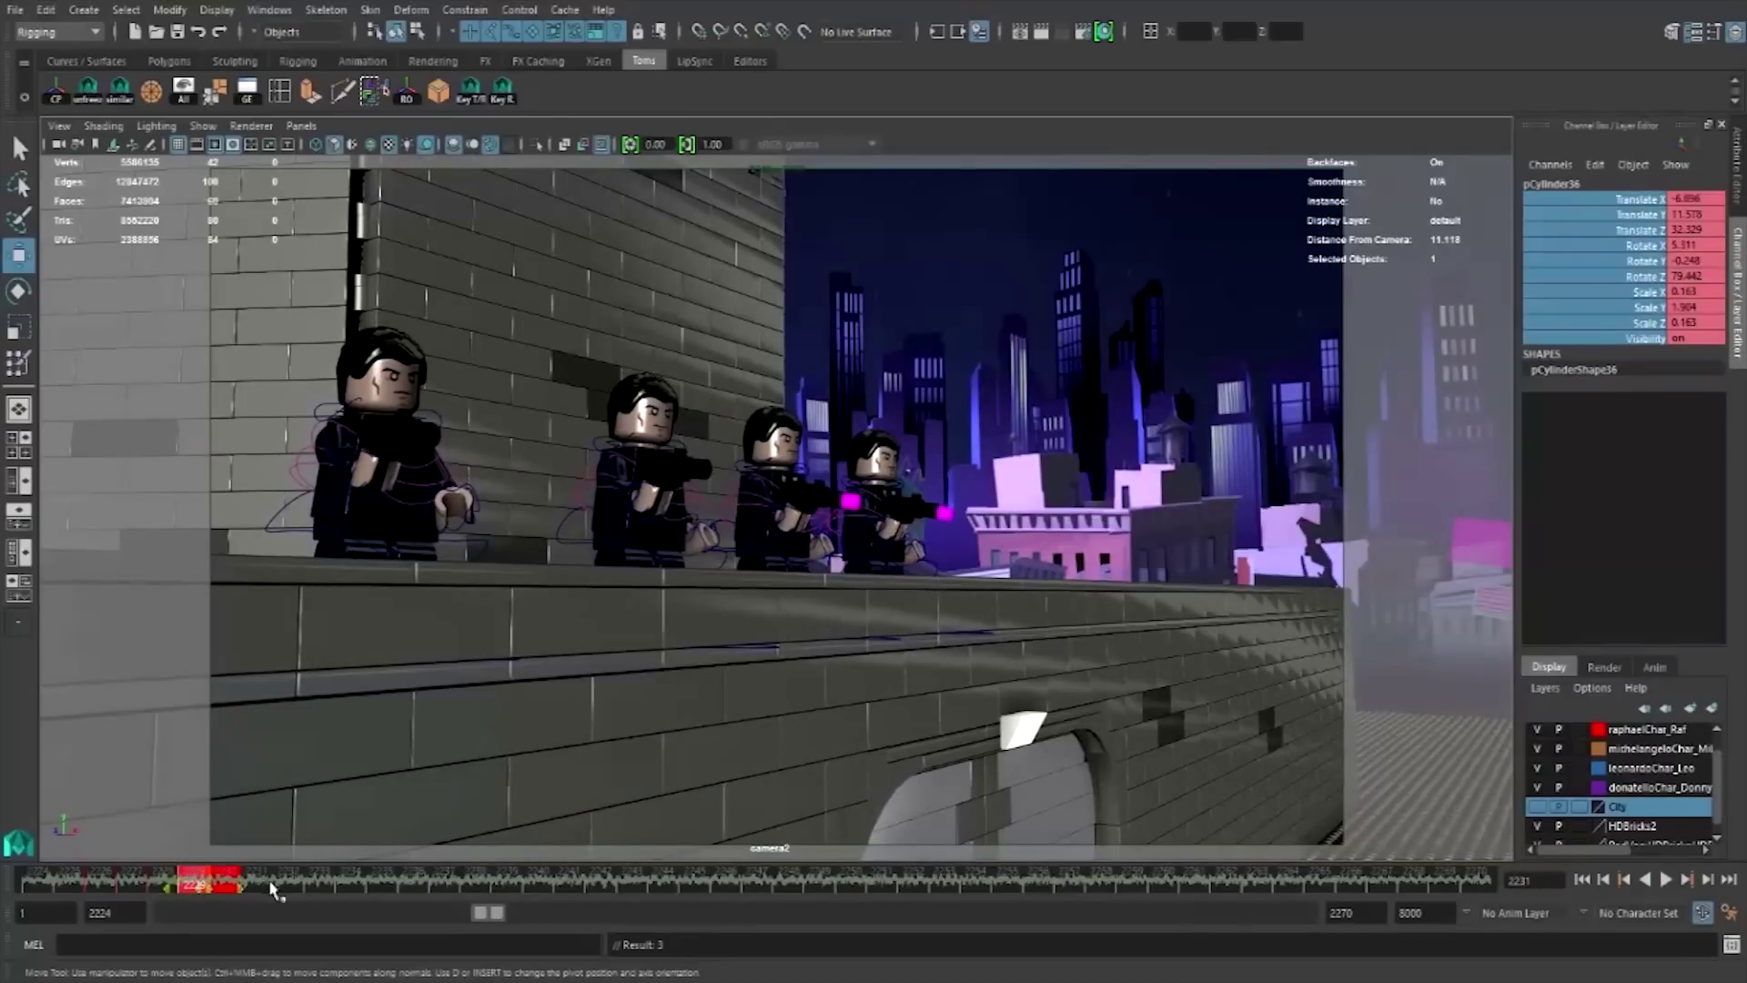
pyautogui.moveTo(223, 887); pyautogui.dragTo(255, 891)
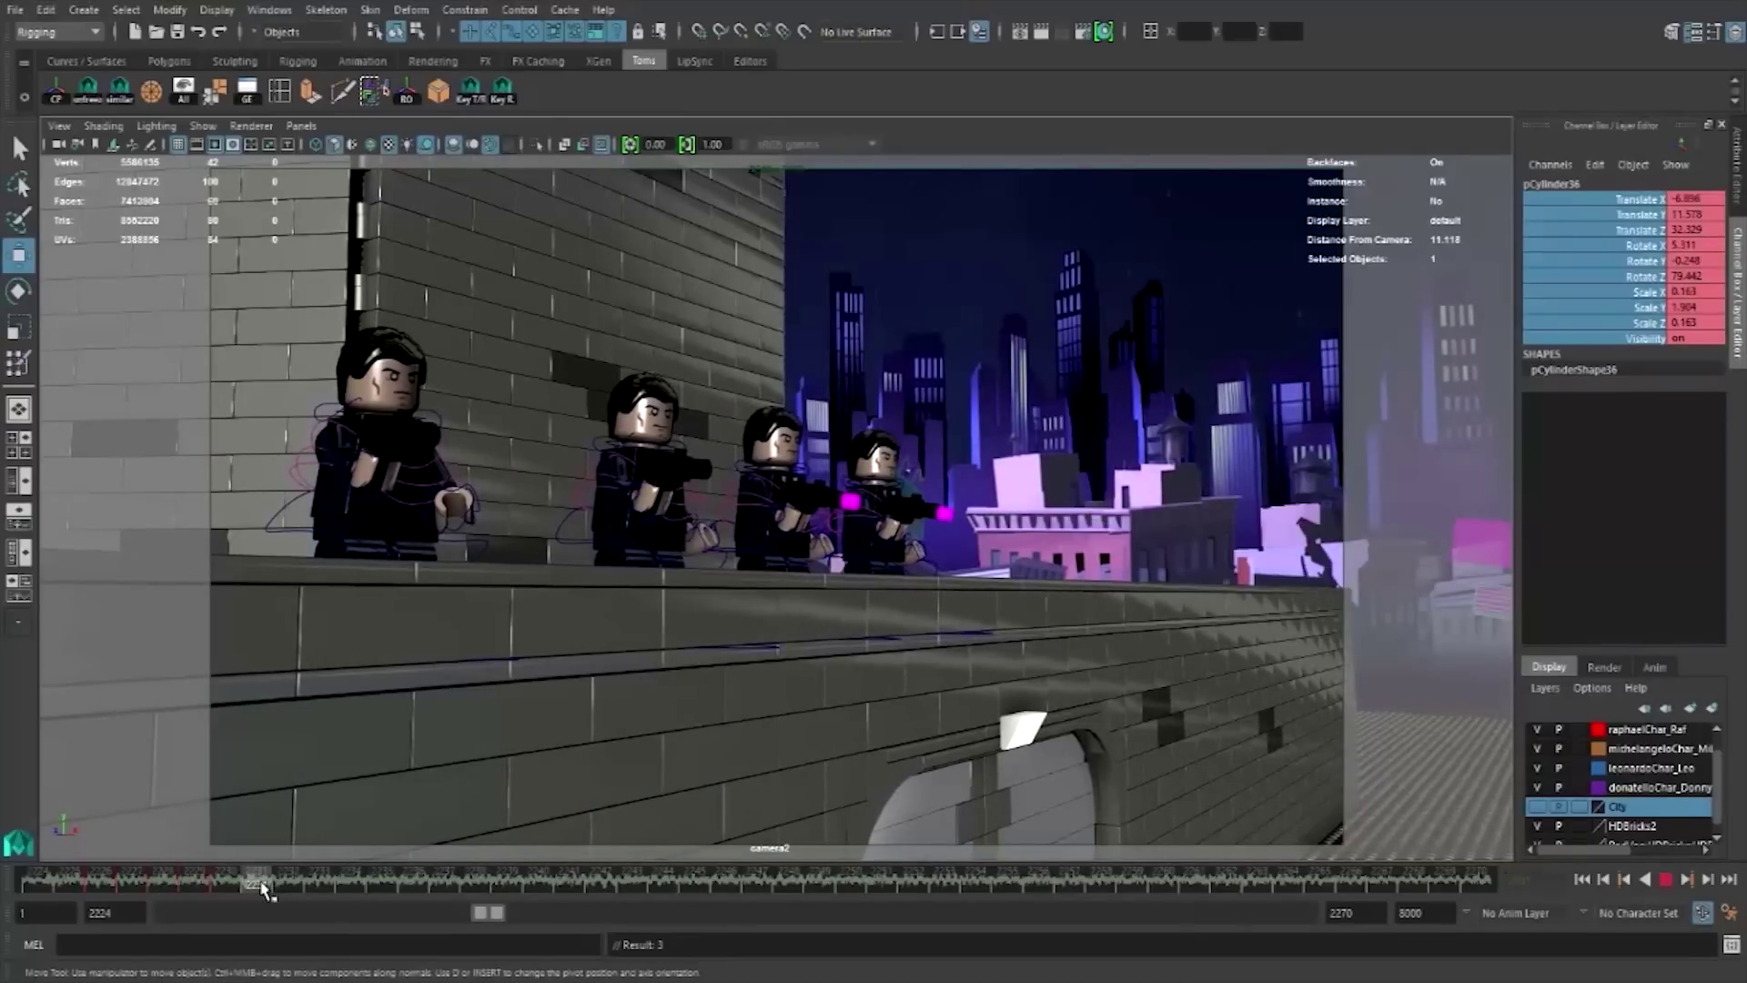
pyautogui.click(107, 887)
# - Key all of the magenta bullet's channels at frame 2233
pyautogui.rightClick(106, 887)
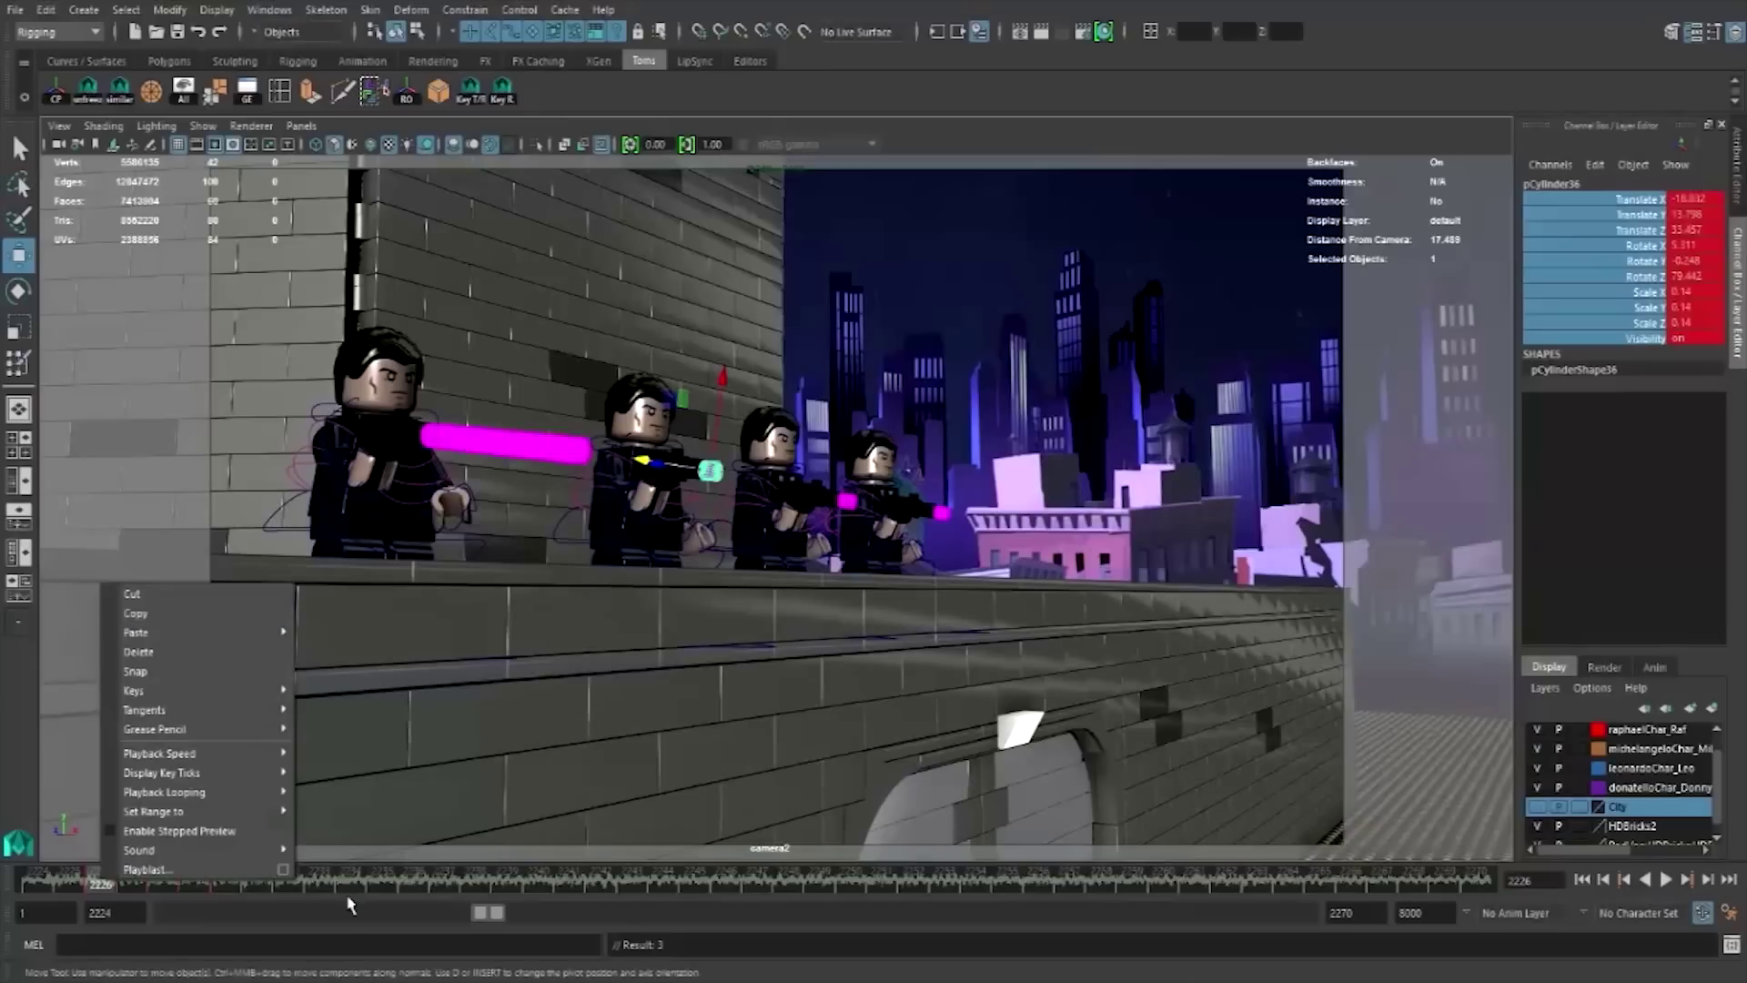
pyautogui.click(319, 888)
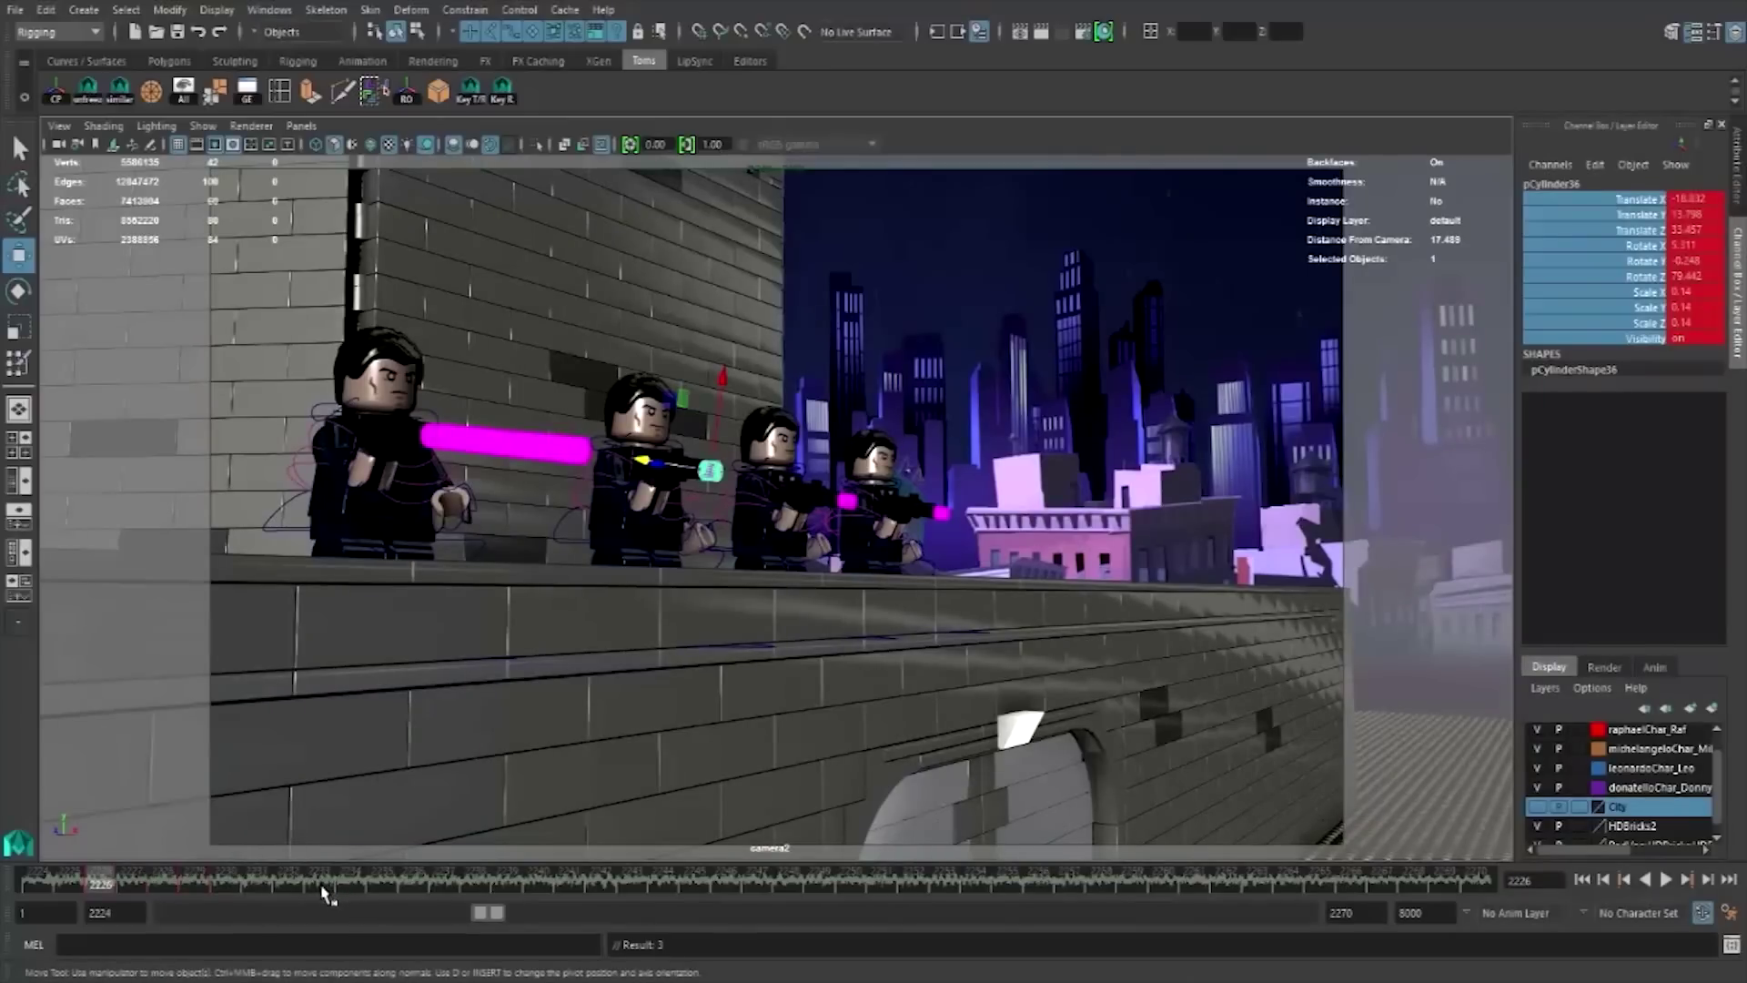
pyautogui.rightClick(1560, 277)
pyautogui.click(1567, 308)
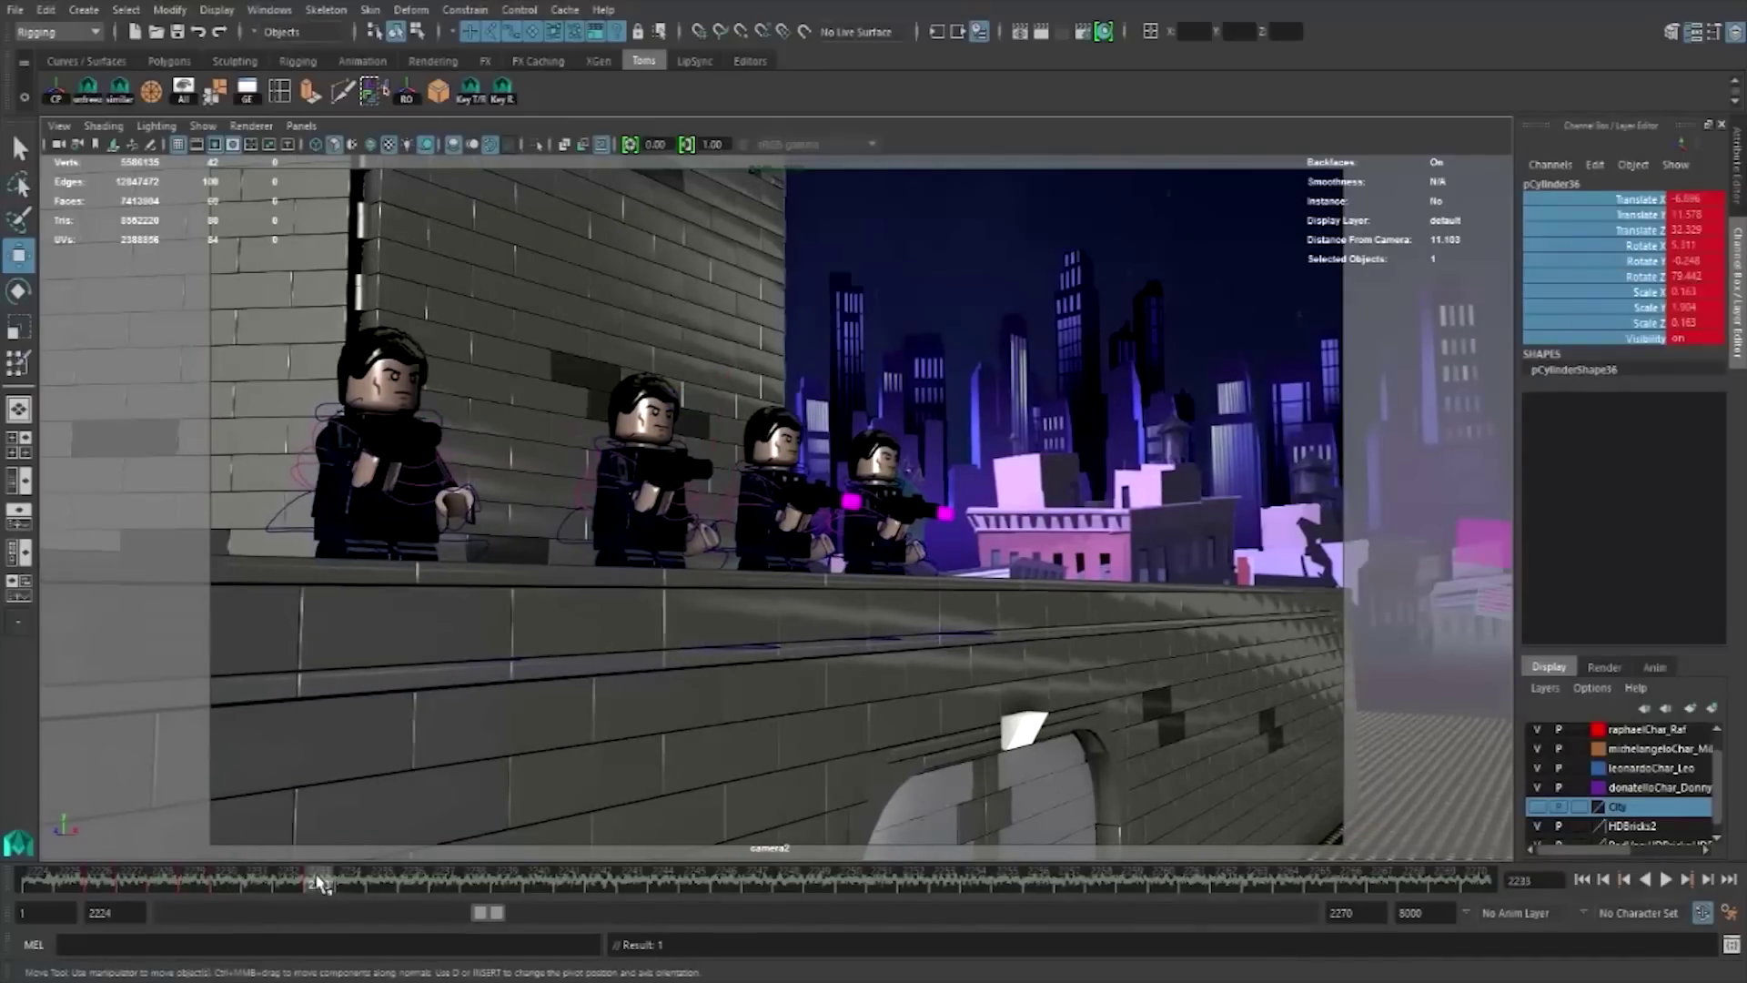
# - Copy the bullet's keys from frame 2226 and paste them at frame 2234
pyautogui.click(109, 878)
pyautogui.rightClick(109, 878)
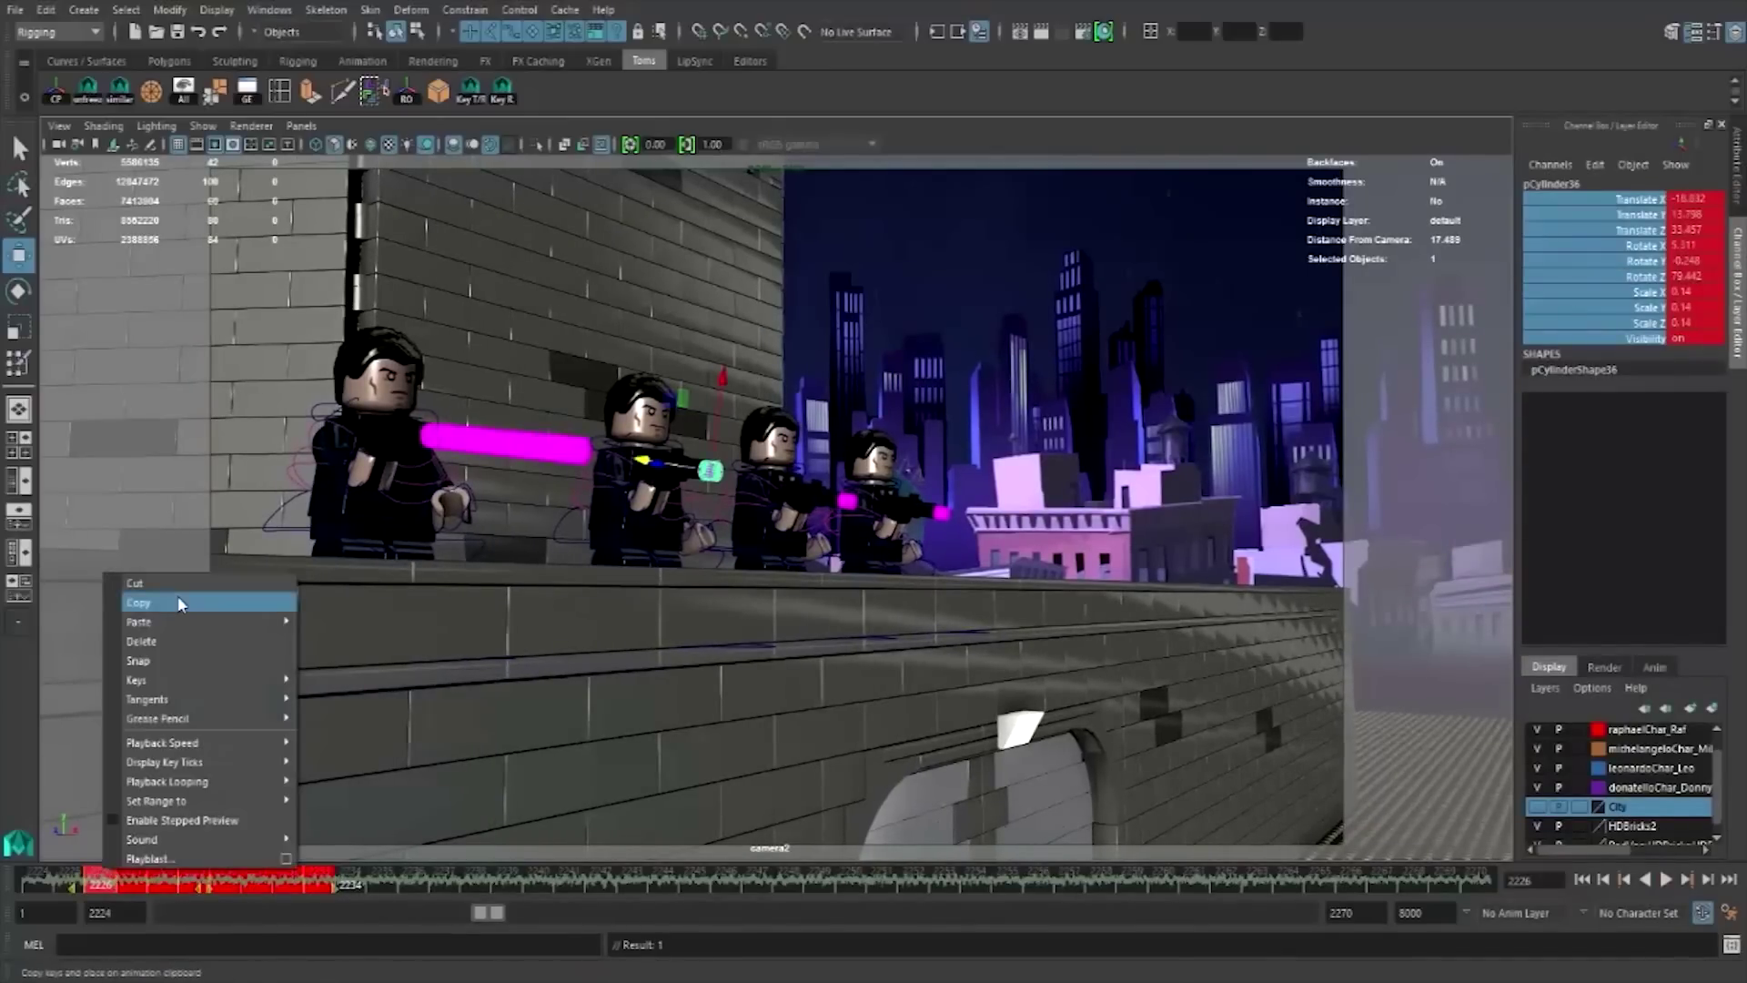
pyautogui.click(177, 595)
pyautogui.click(353, 881)
pyautogui.rightClick(353, 881)
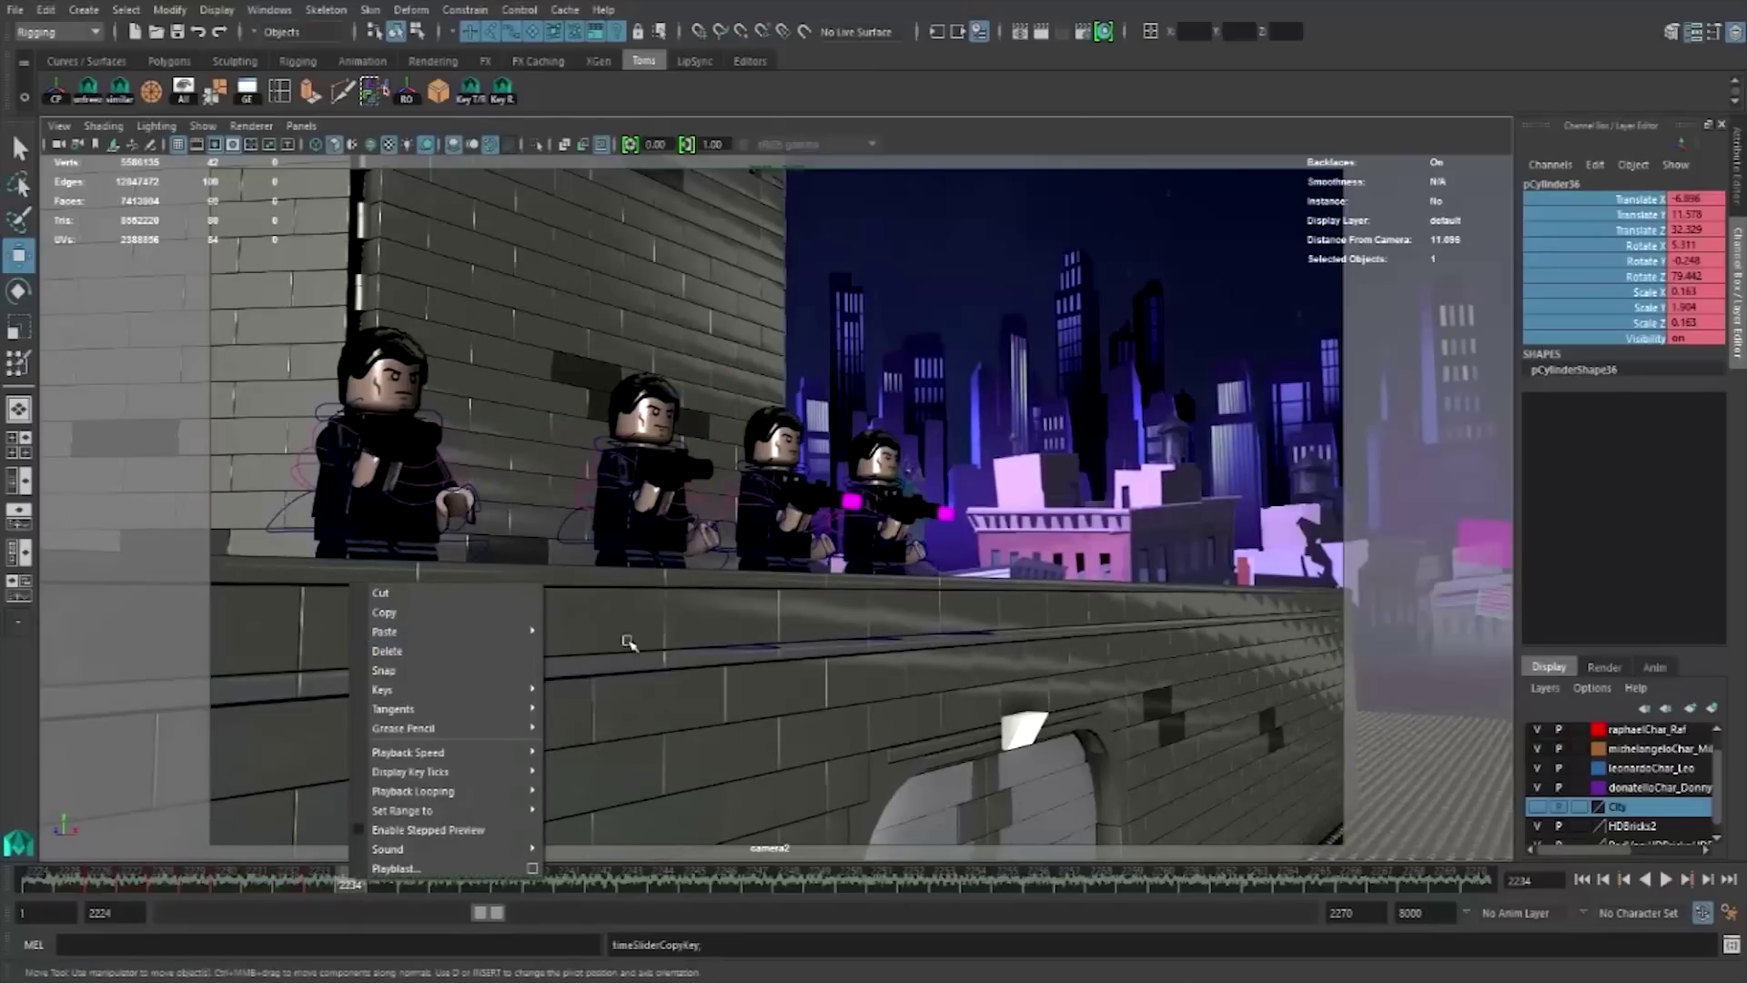
pyautogui.click(582, 648)
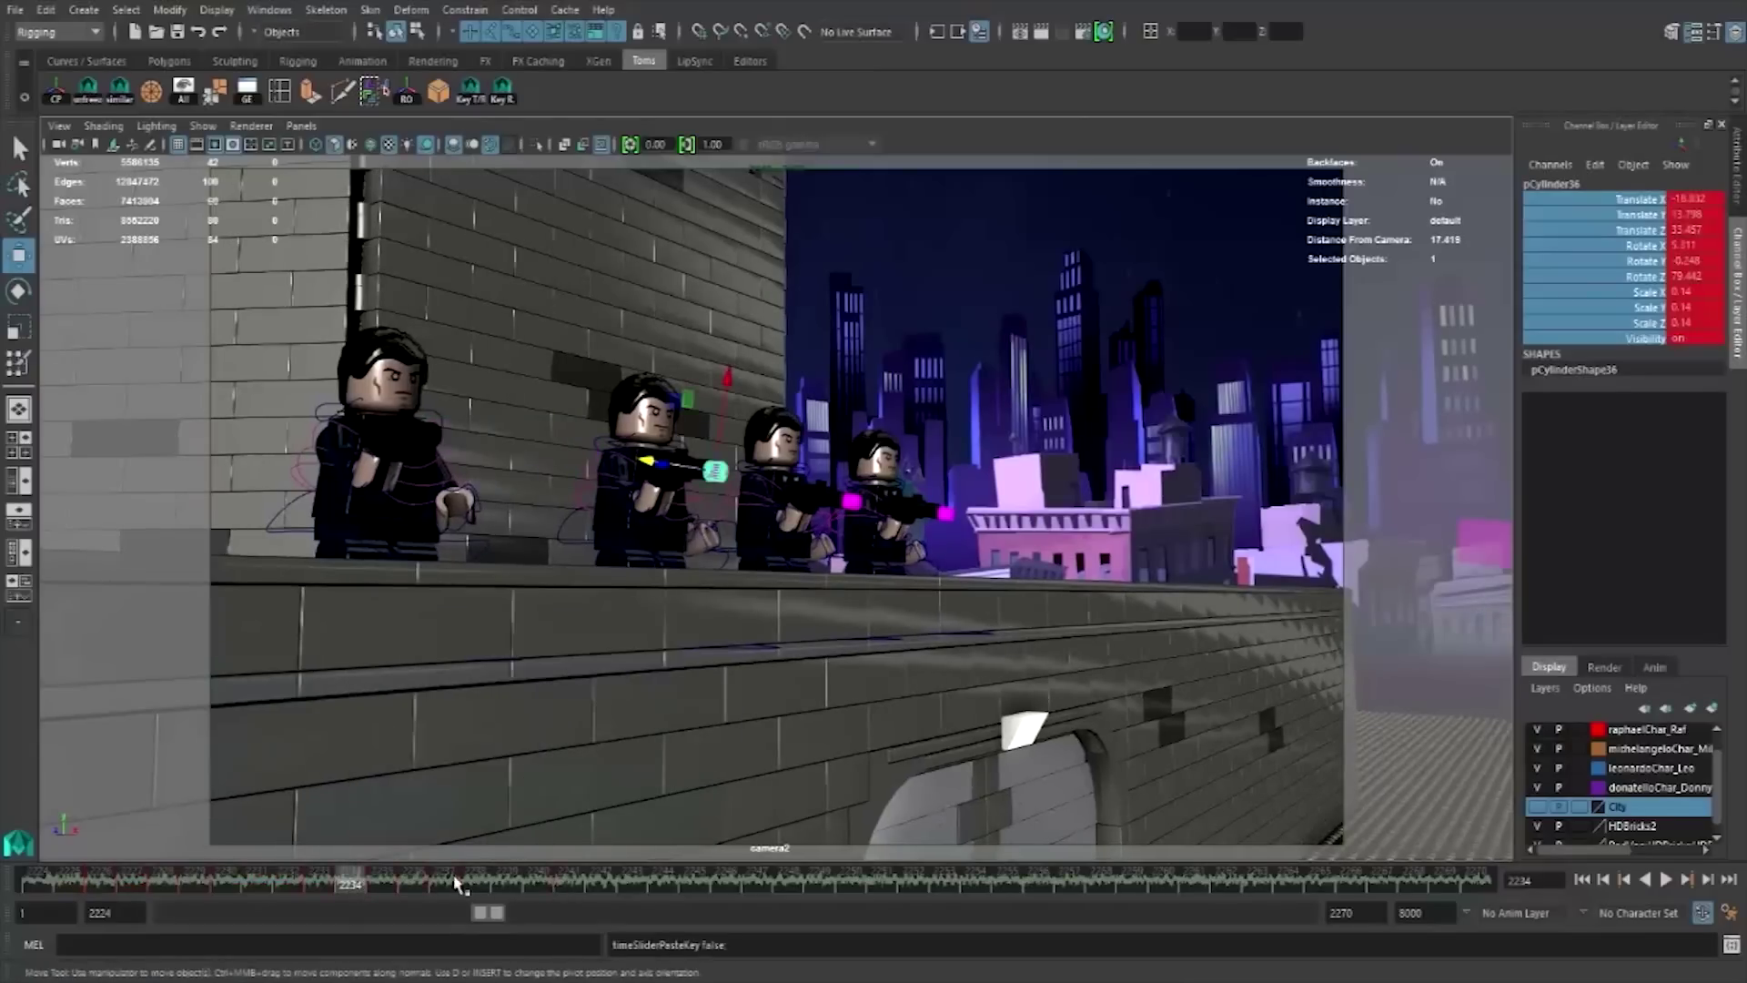
# - Copy the bullet's full key range and paste it at frame 2242
pyautogui.keyDown('shift'); pyautogui.moveTo(362, 881); pyautogui.dragTo(662, 881); pyautogui.keyUp('shift')
pyautogui.rightClick(342, 880)
pyautogui.click(401, 602)
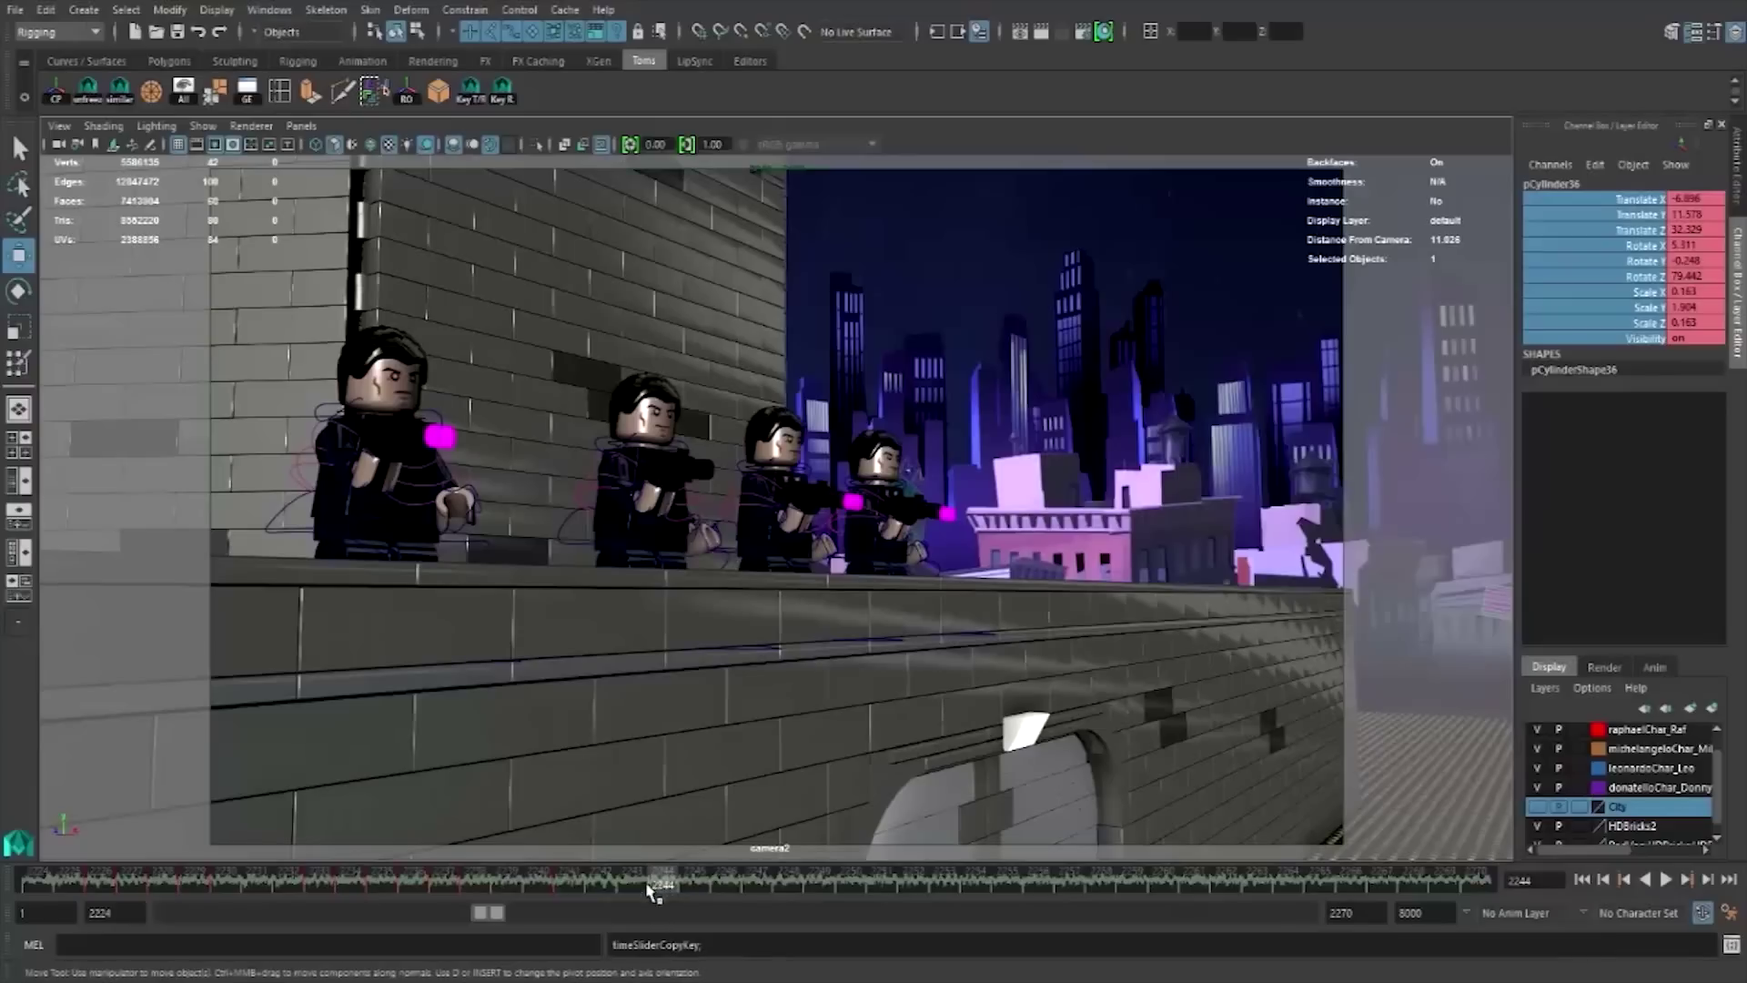
pyautogui.click(600, 881)
pyautogui.rightClick(600, 881)
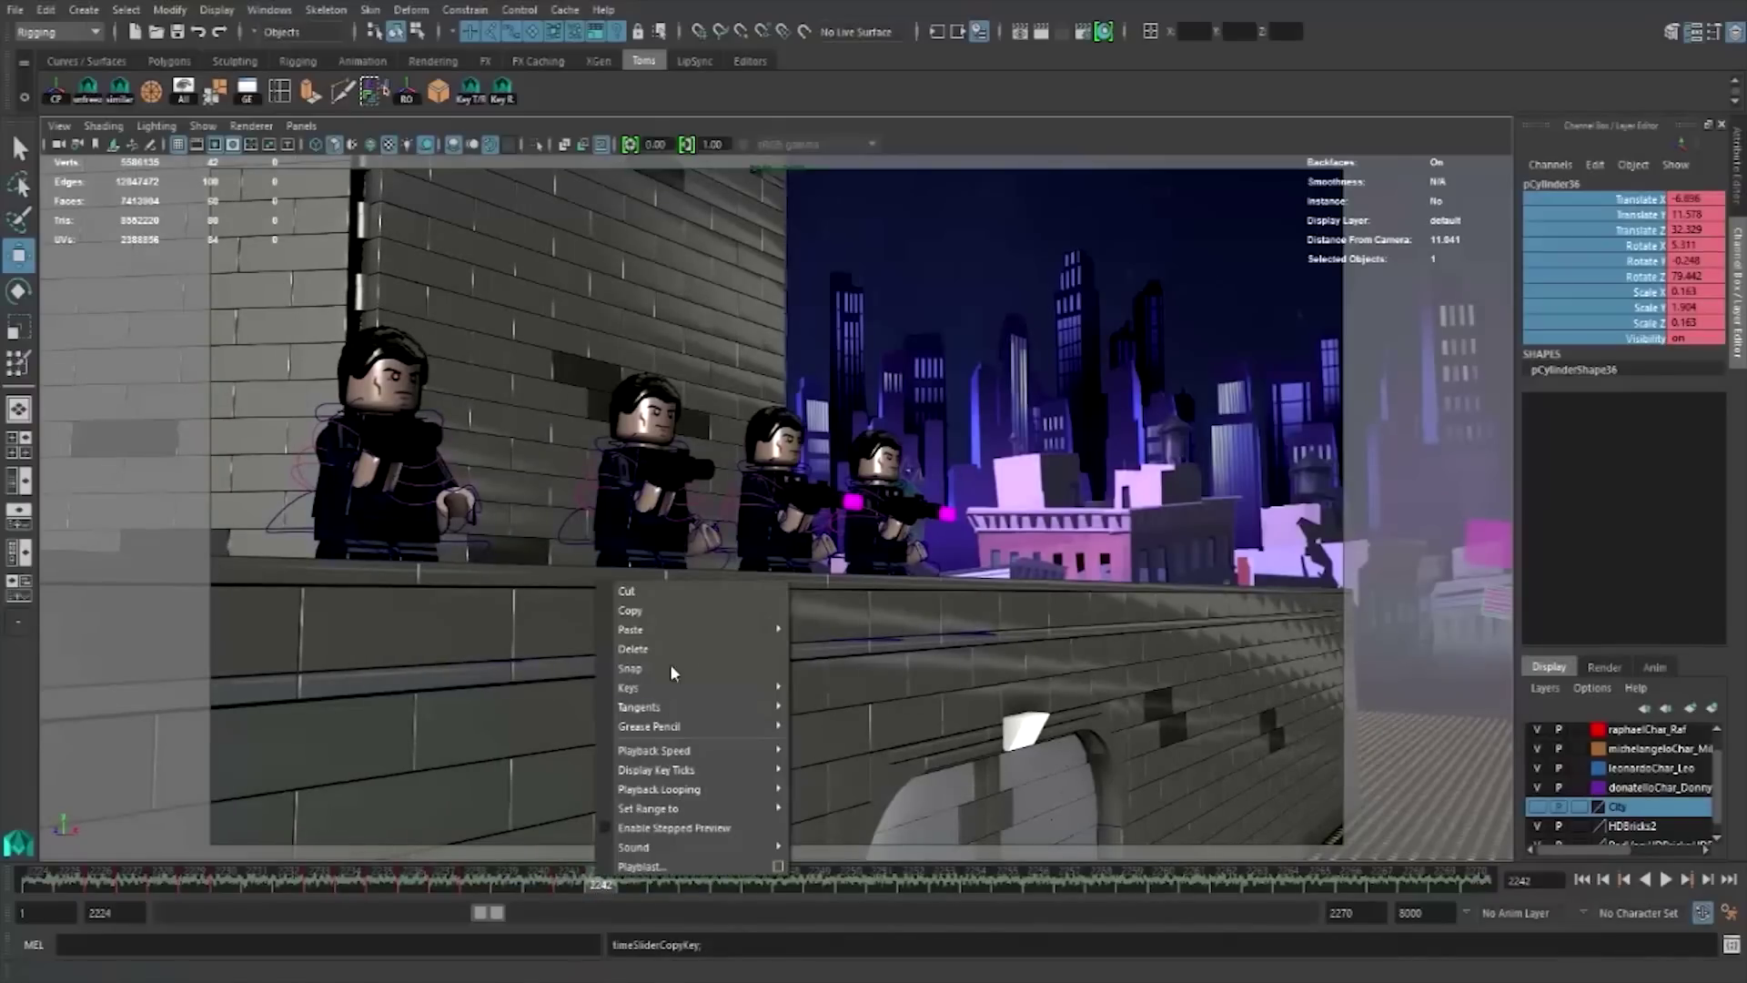
pyautogui.moveTo(631, 628)
pyautogui.click(862, 648)
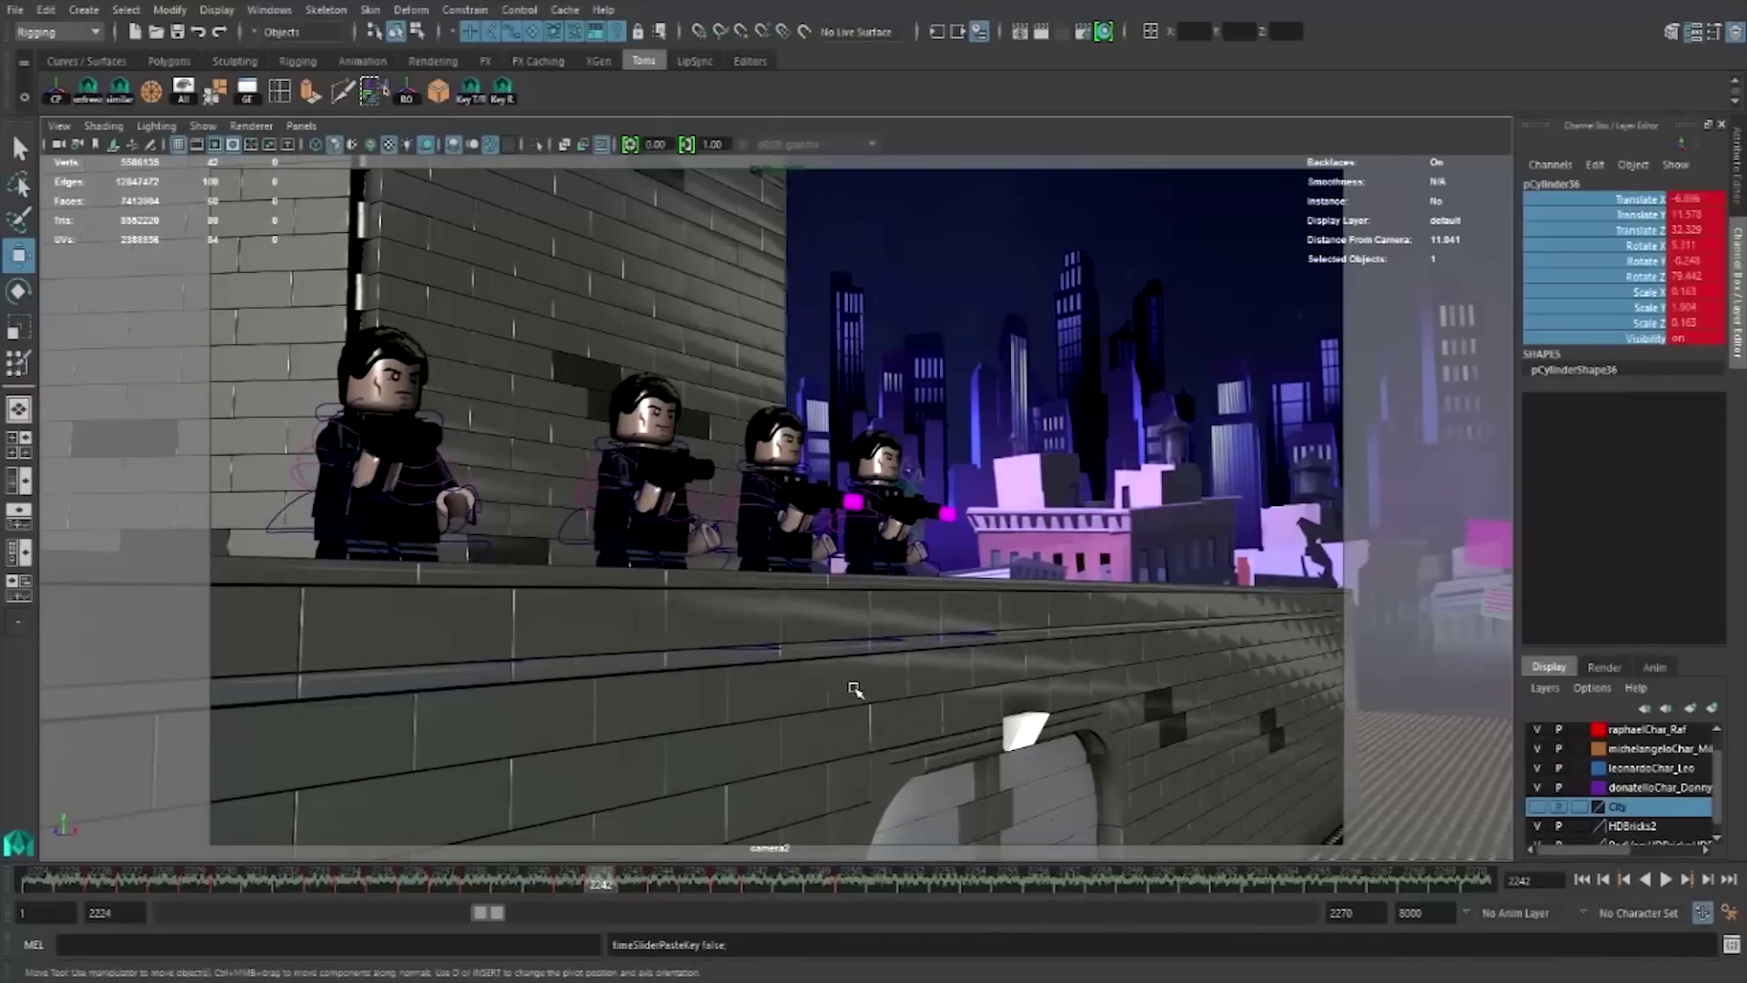
pyautogui.moveTo(619, 880); pyautogui.dragTo(630, 880)
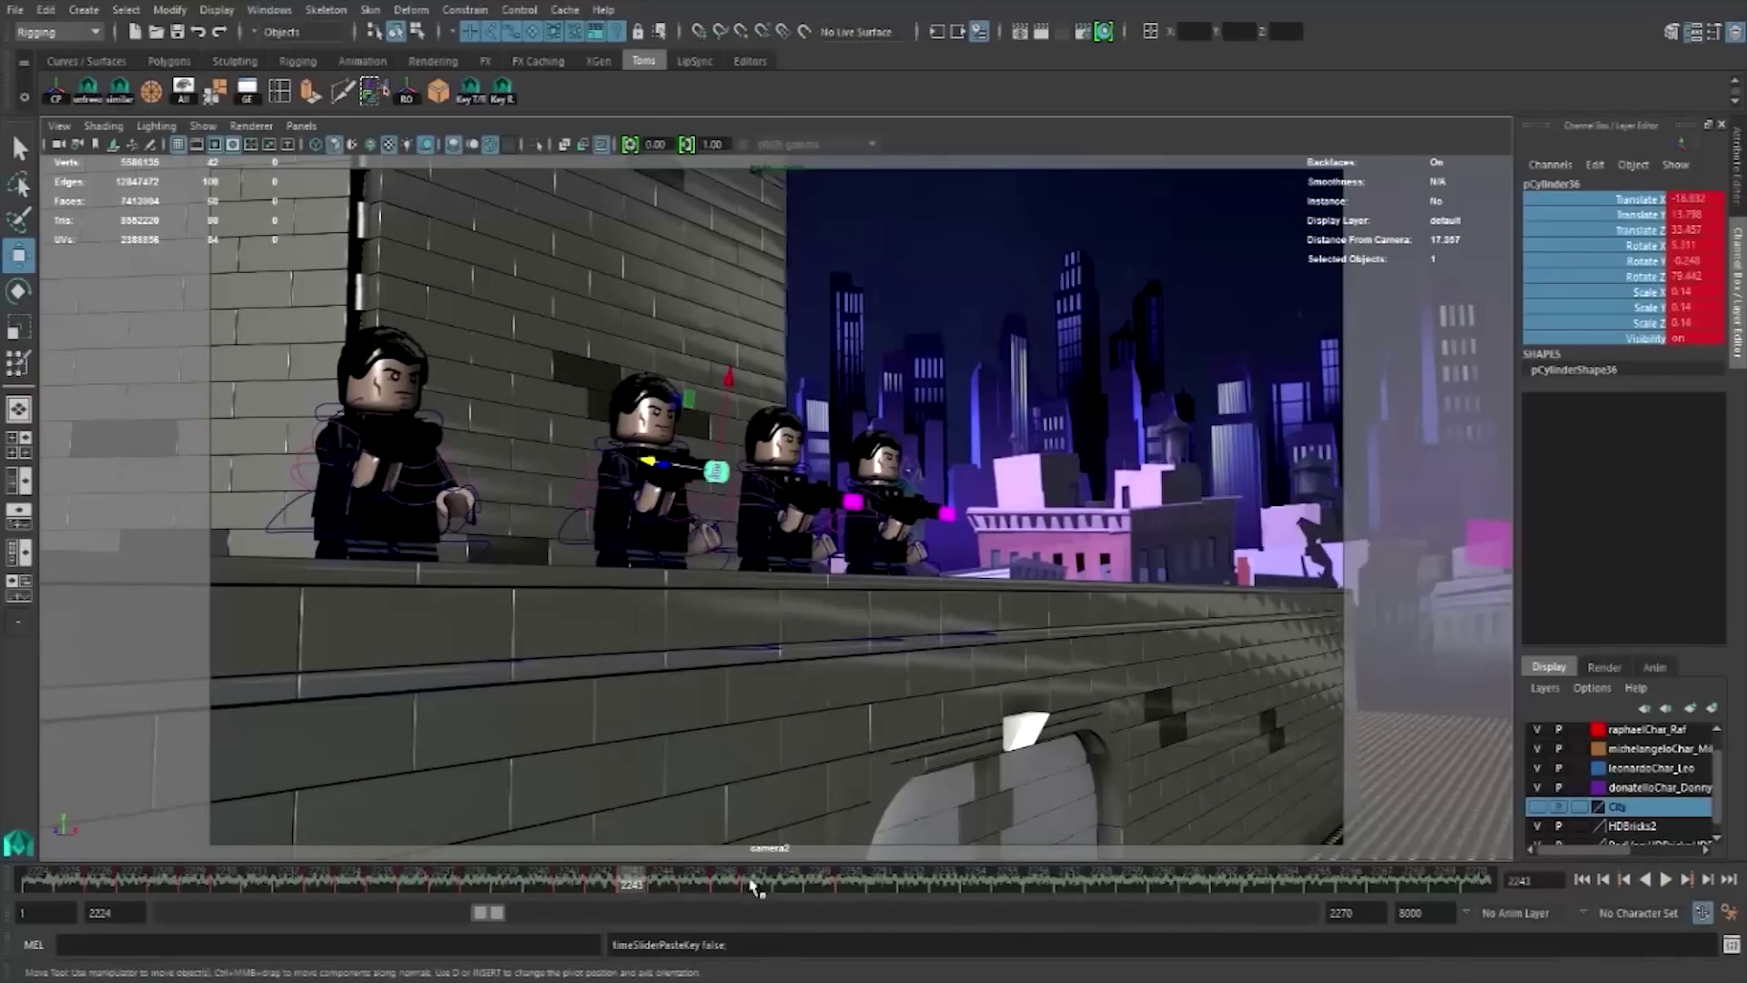
# - Paste the bullet's firing keys again at frames 2250 and 2258
pyautogui.click(858, 881)
pyautogui.moveTo(955, 631)
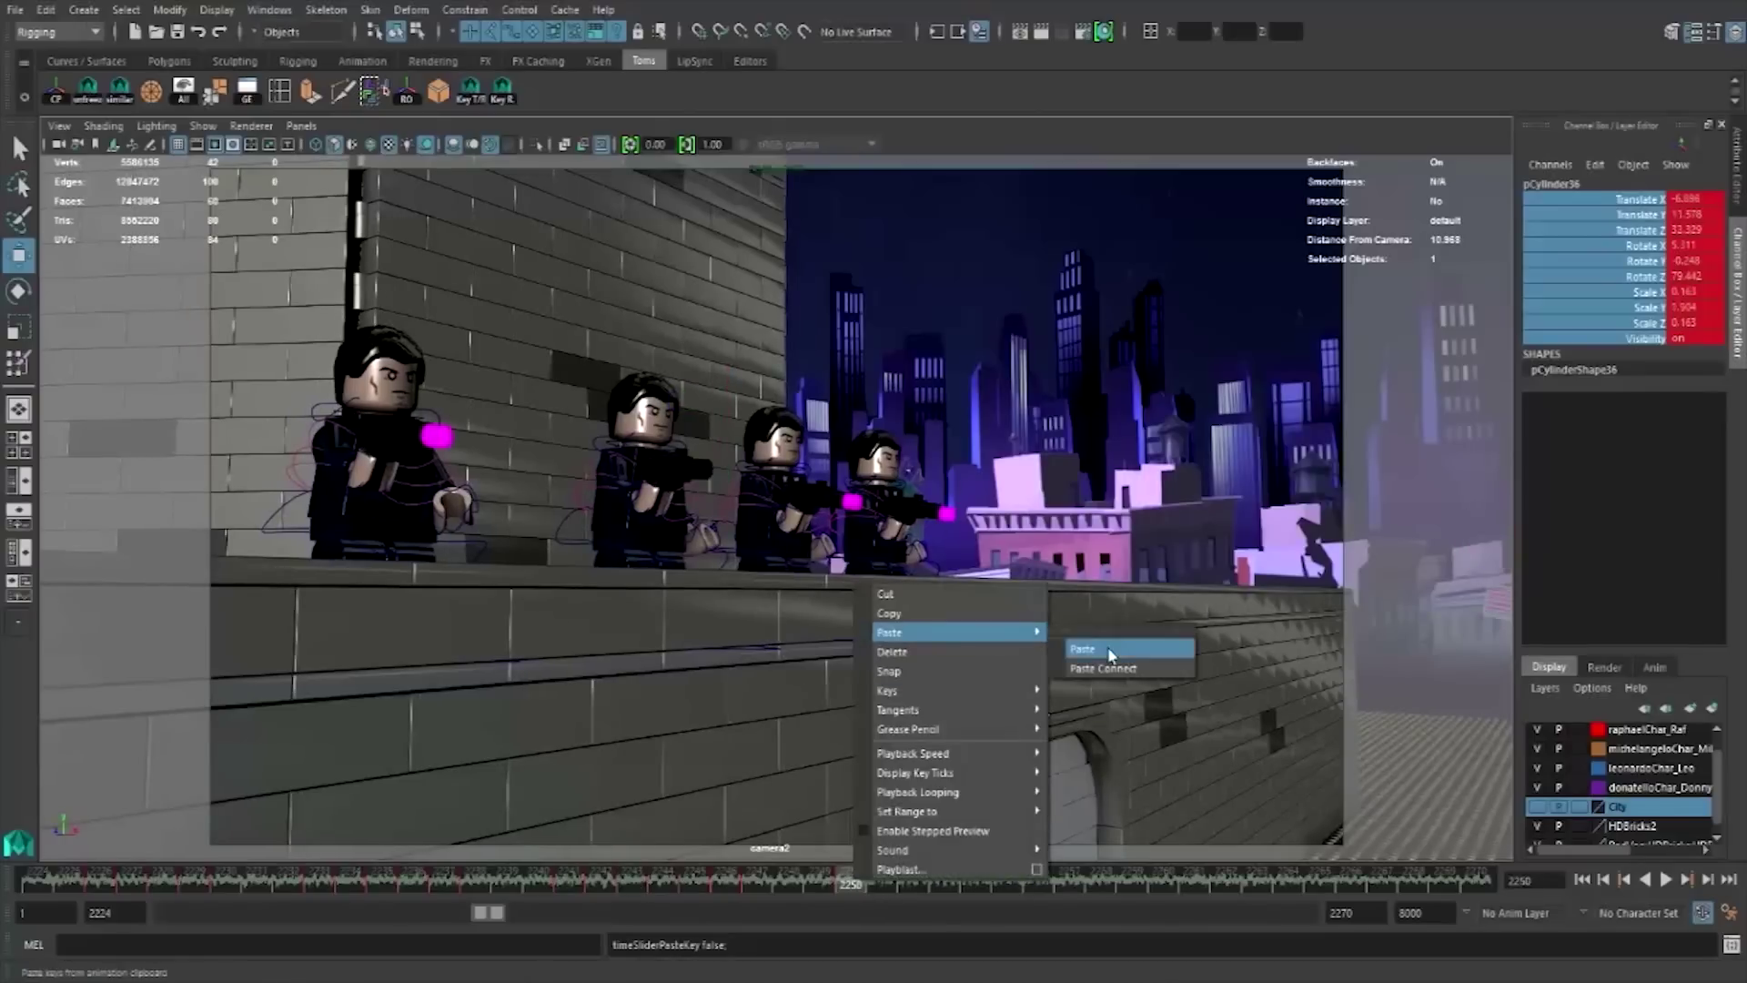
pyautogui.click(956, 650)
pyautogui.click(1095, 887)
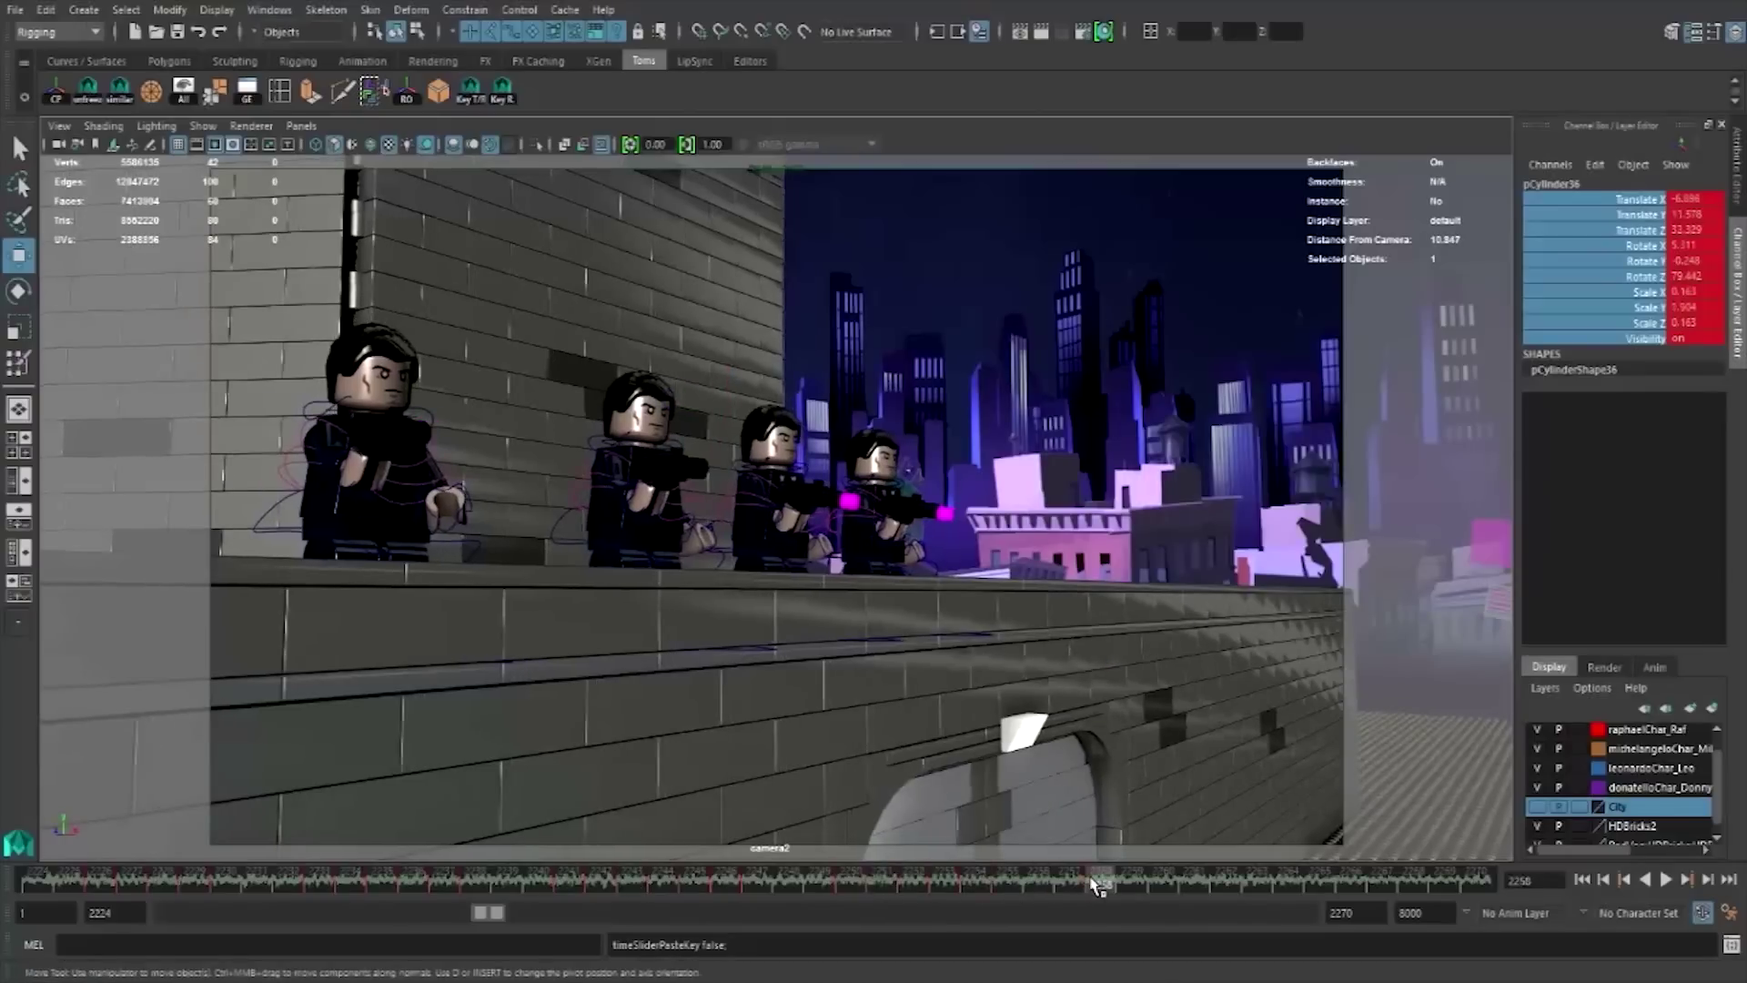
pyautogui.rightClick(1096, 884)
pyautogui.click(1319, 670)
pyautogui.click(59, 144)
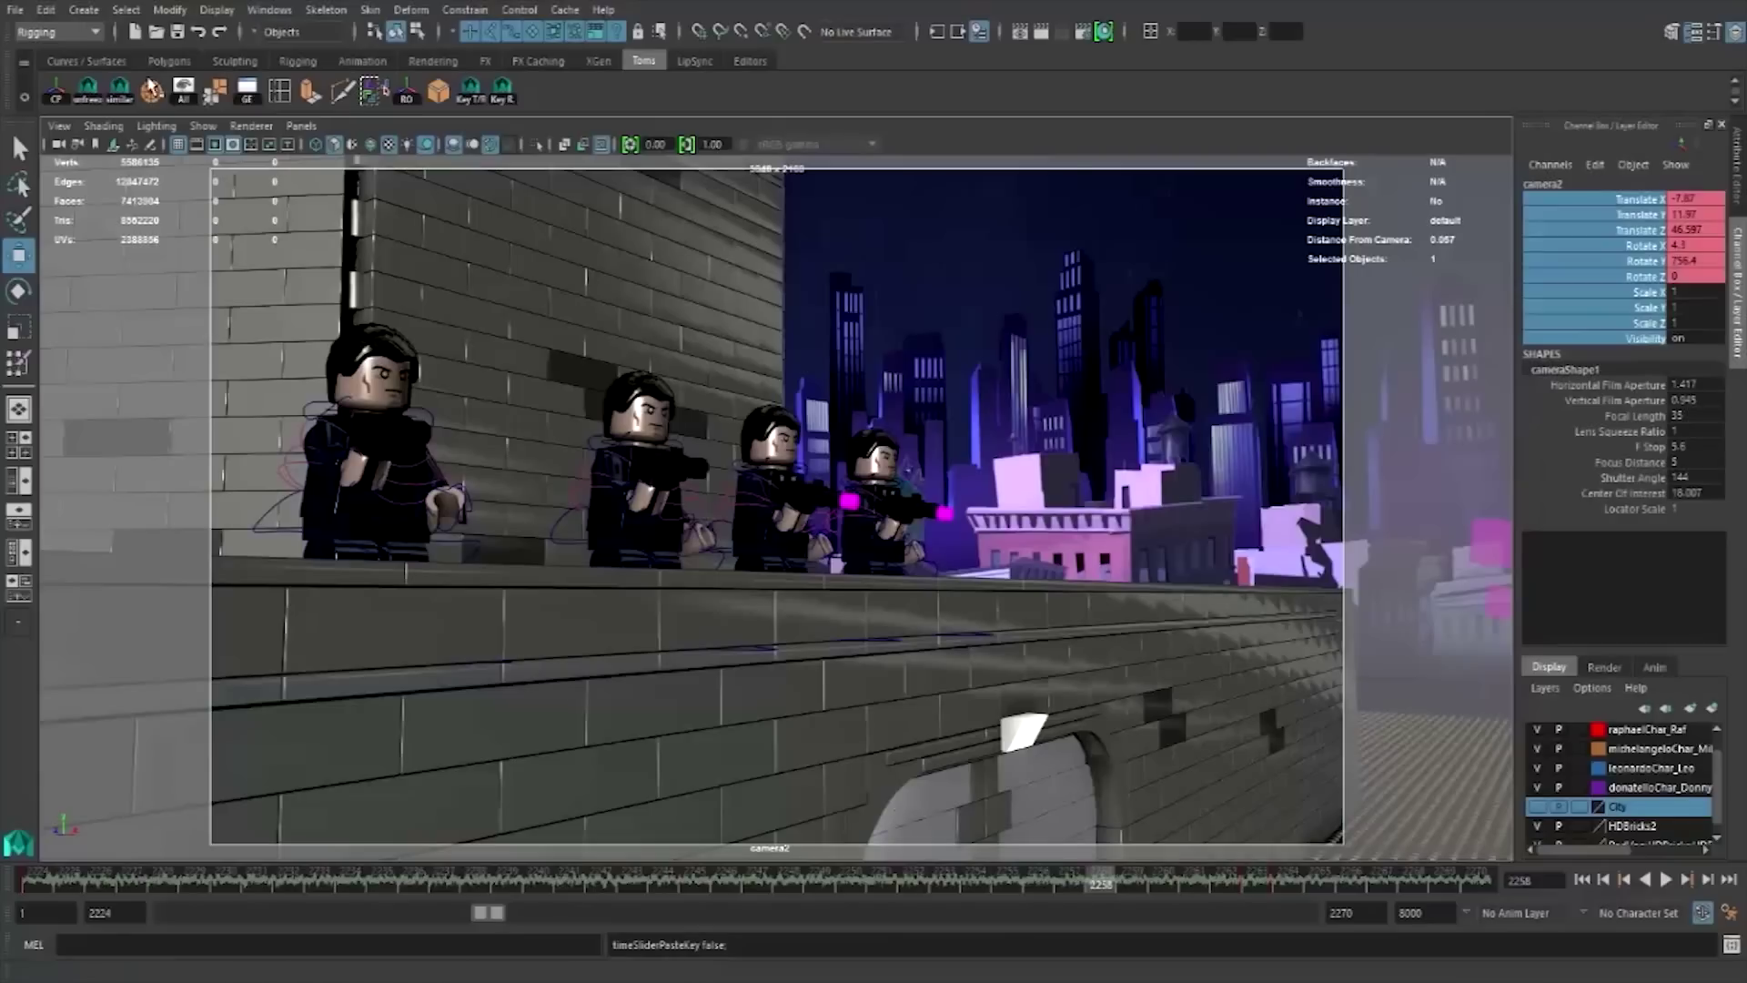
# - Show camera2's curves in the Graph Editor and frame the two keys near frame 2250
pyautogui.click(376, 100)
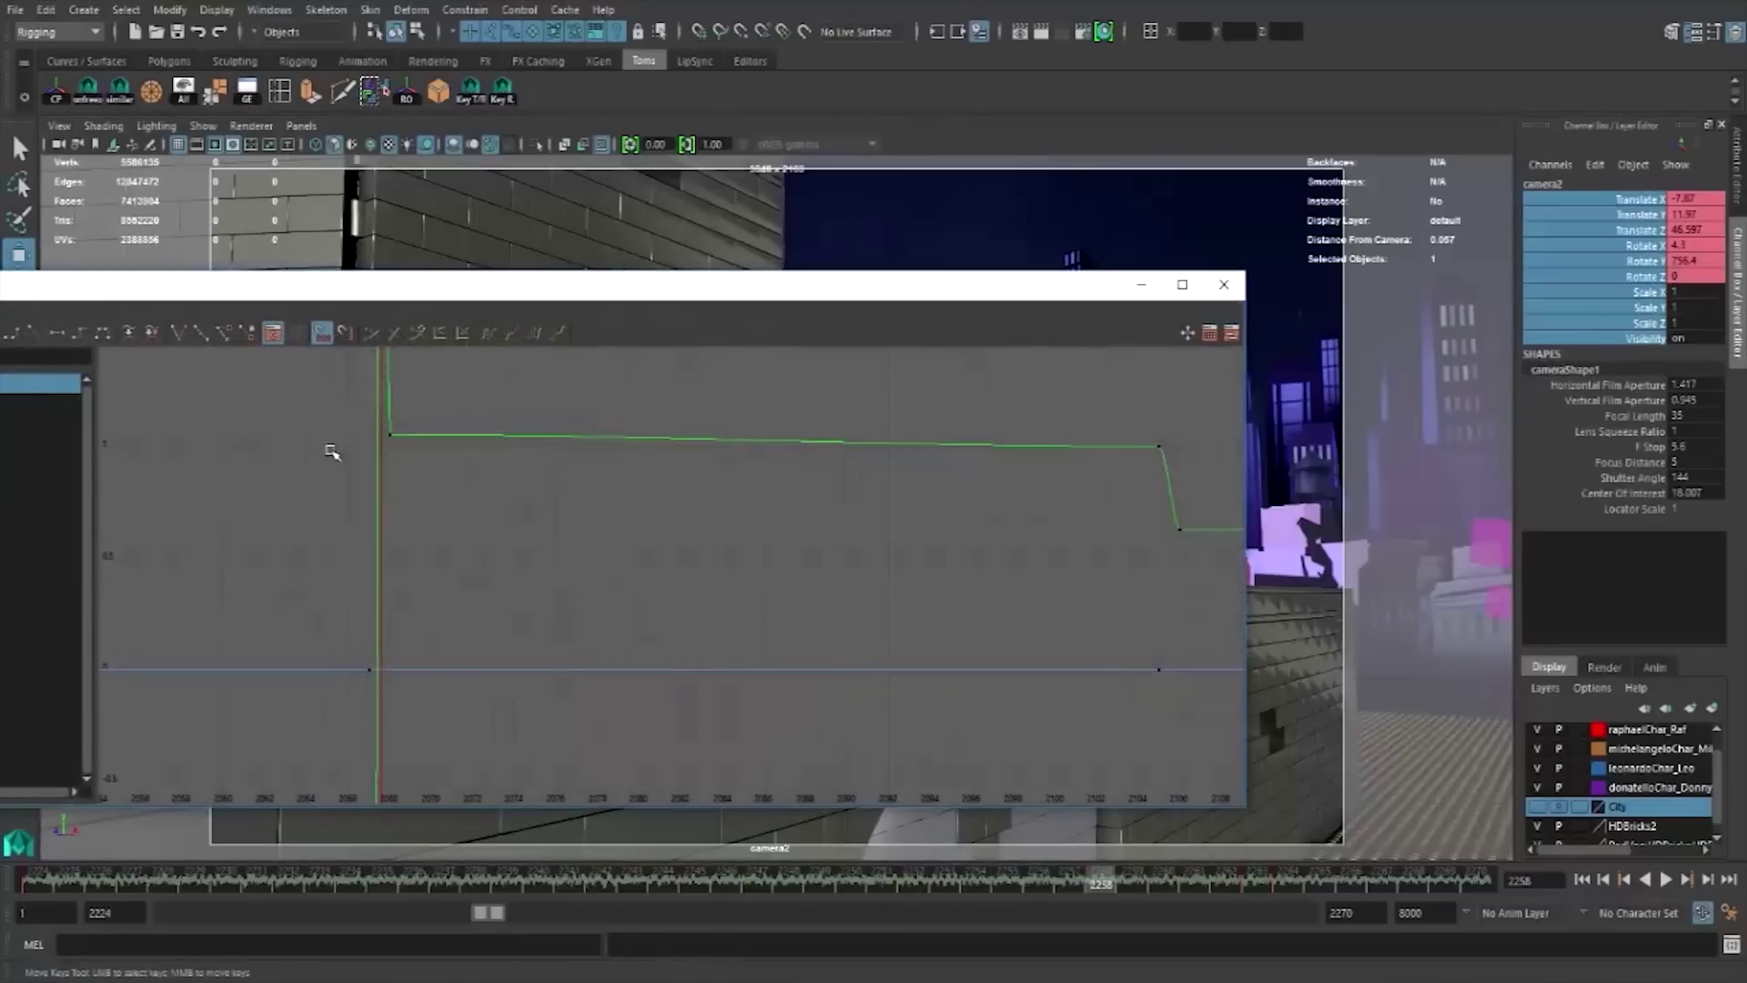
pyautogui.press('f')
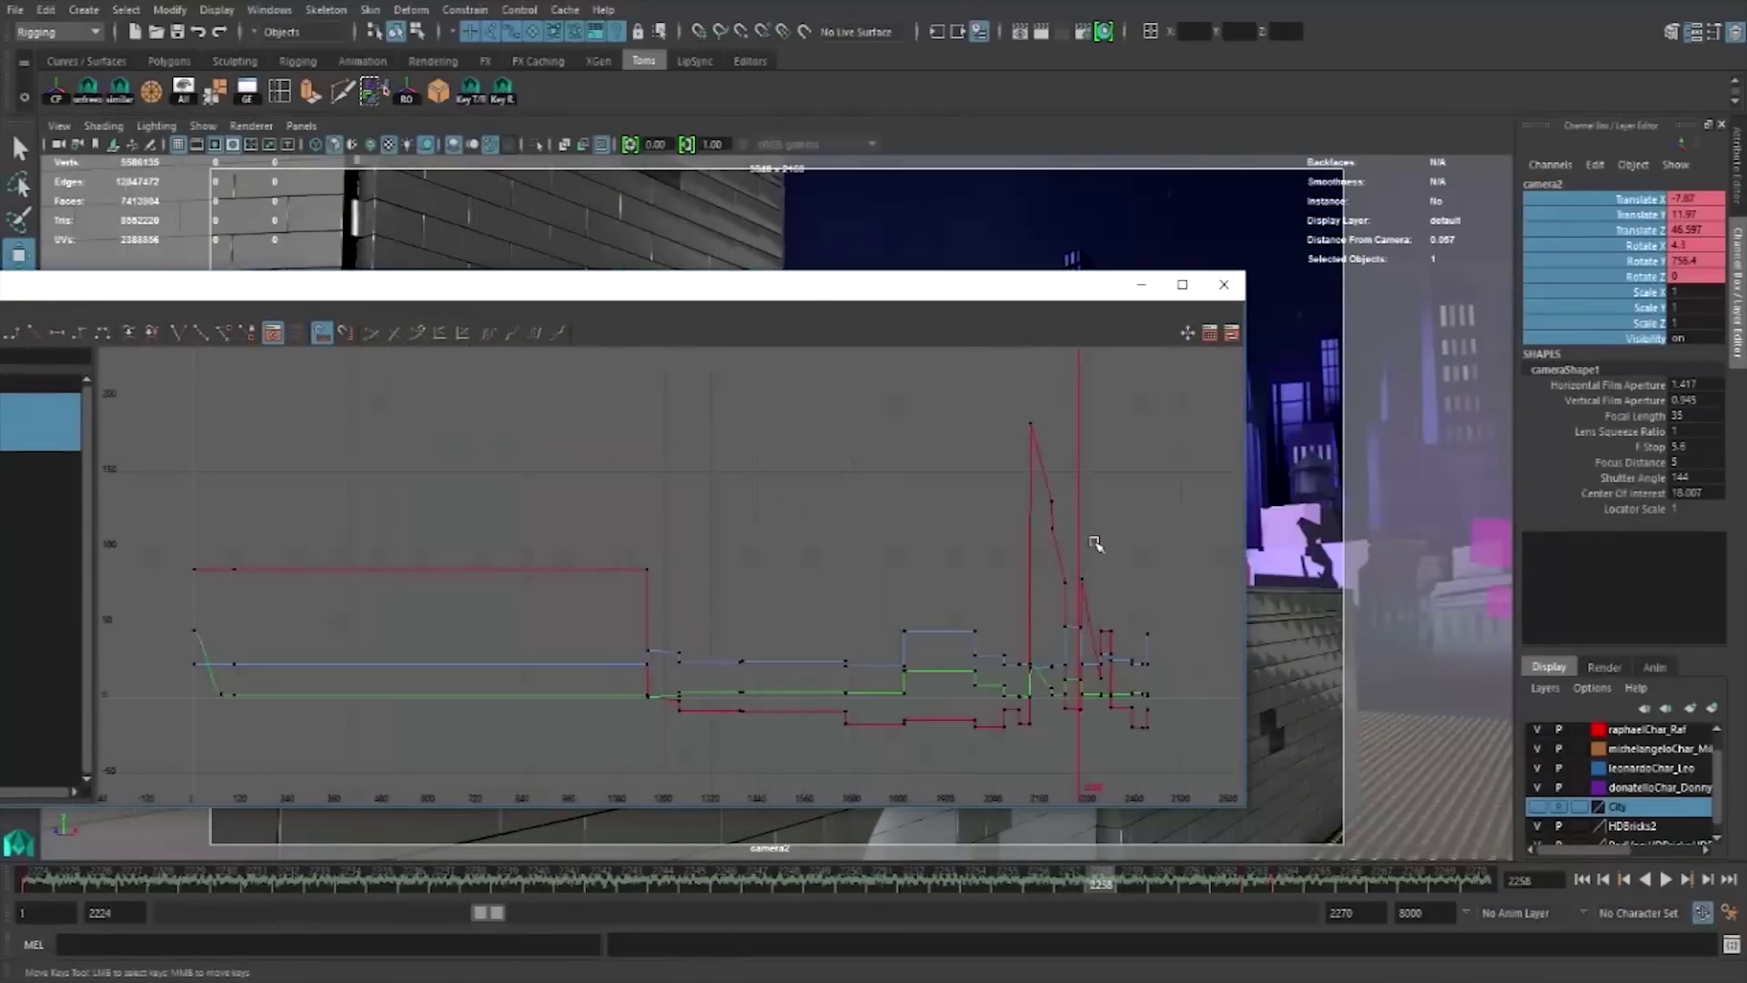
pyautogui.scroll(3, 1095, 543)
pyautogui.scroll(3, 916, 457)
pyautogui.scroll(3, 761, 476)
pyautogui.scroll(2, 663, 460)
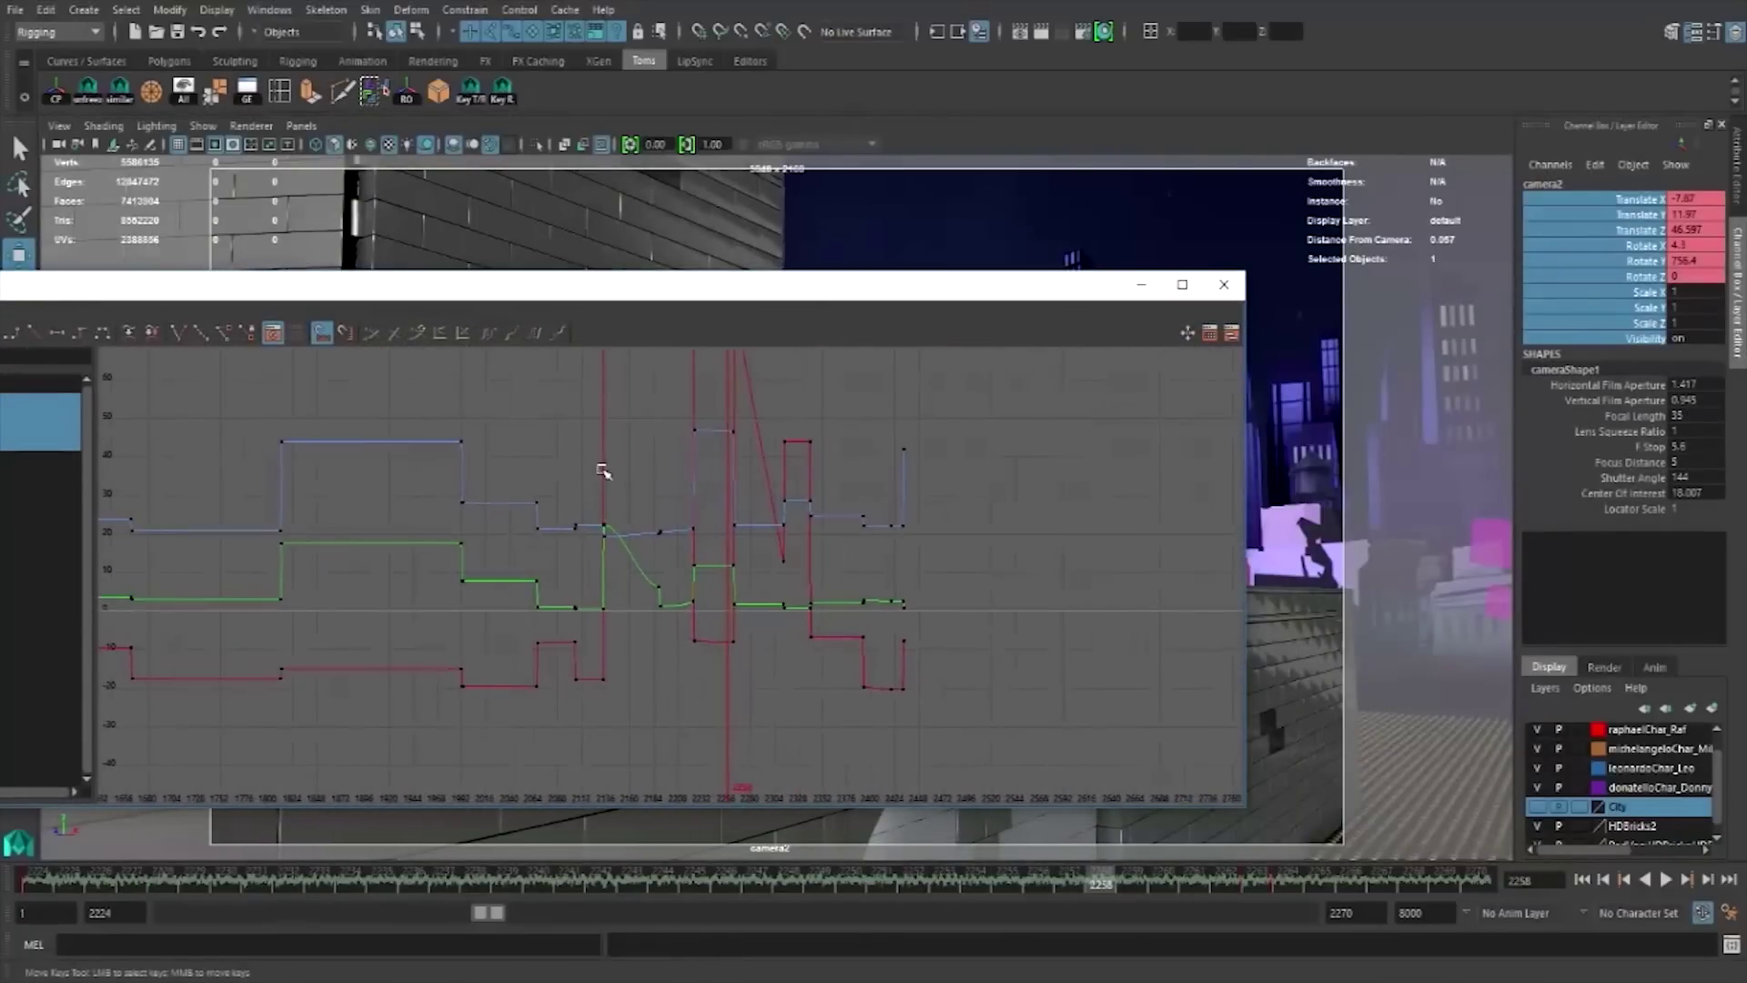
pyautogui.moveTo(744, 424); pyautogui.dragTo(671, 441)
pyautogui.press('f')
pyautogui.scroll(-3, 671, 440)
pyautogui.scroll(-2, 692, 482)
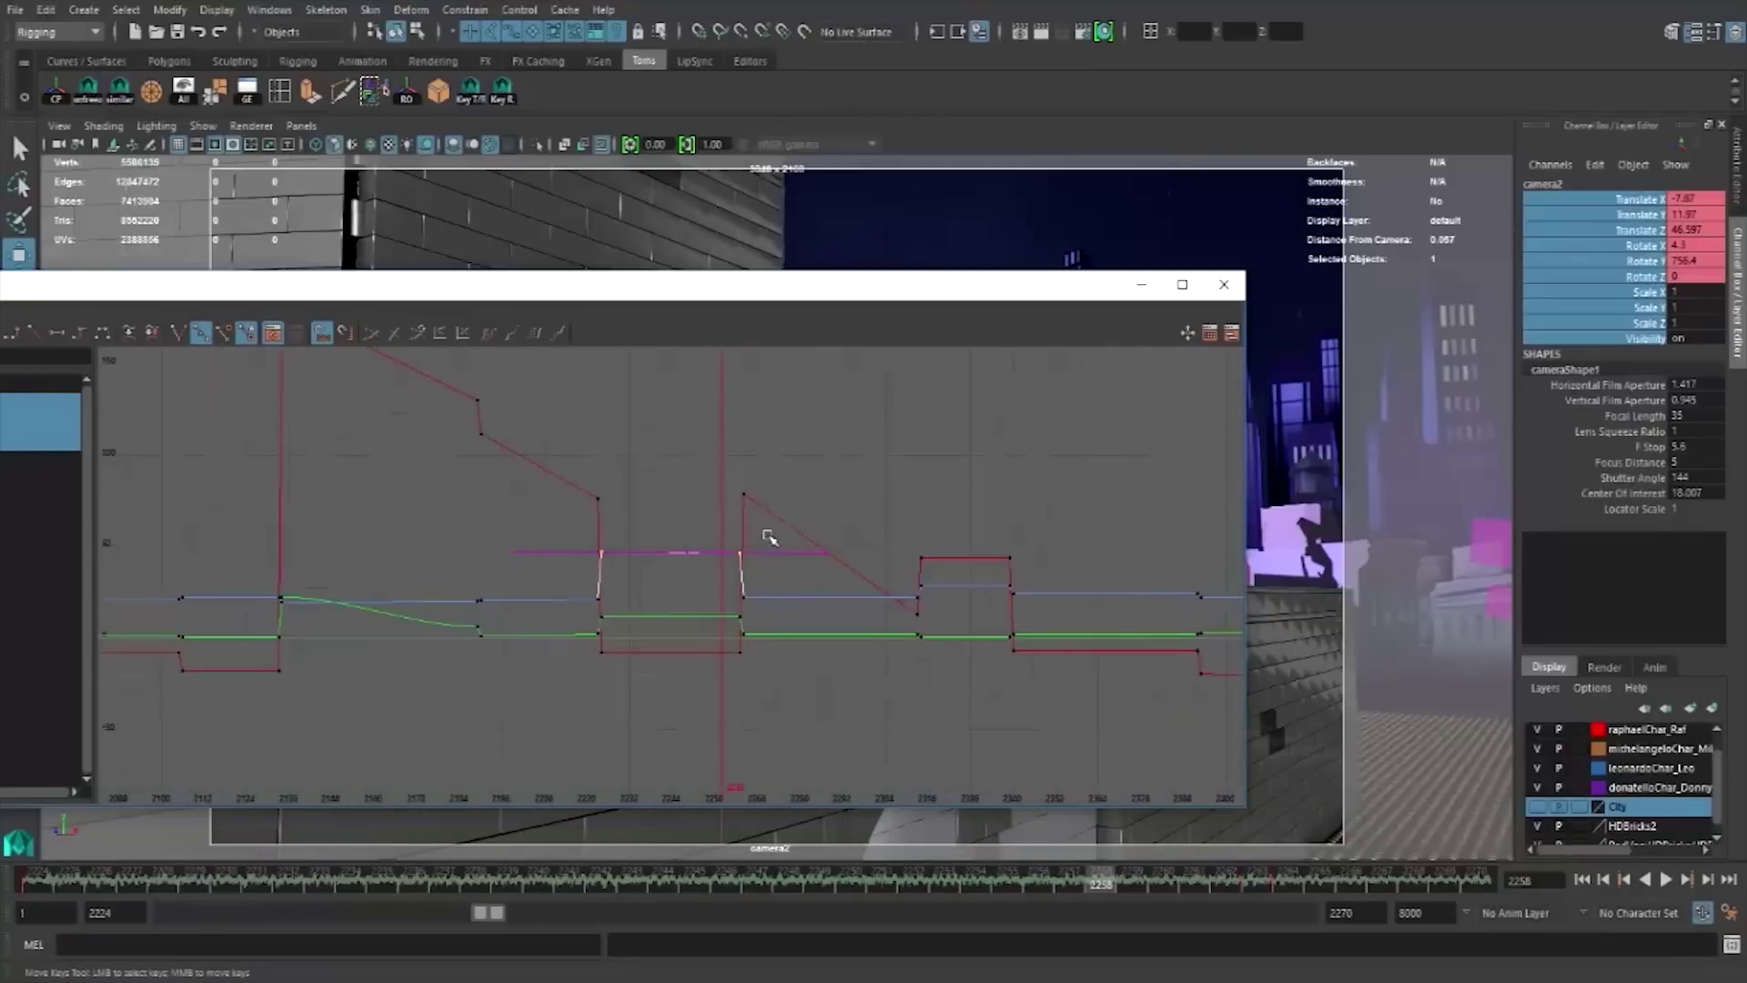
pyautogui.scroll(2, 758, 544)
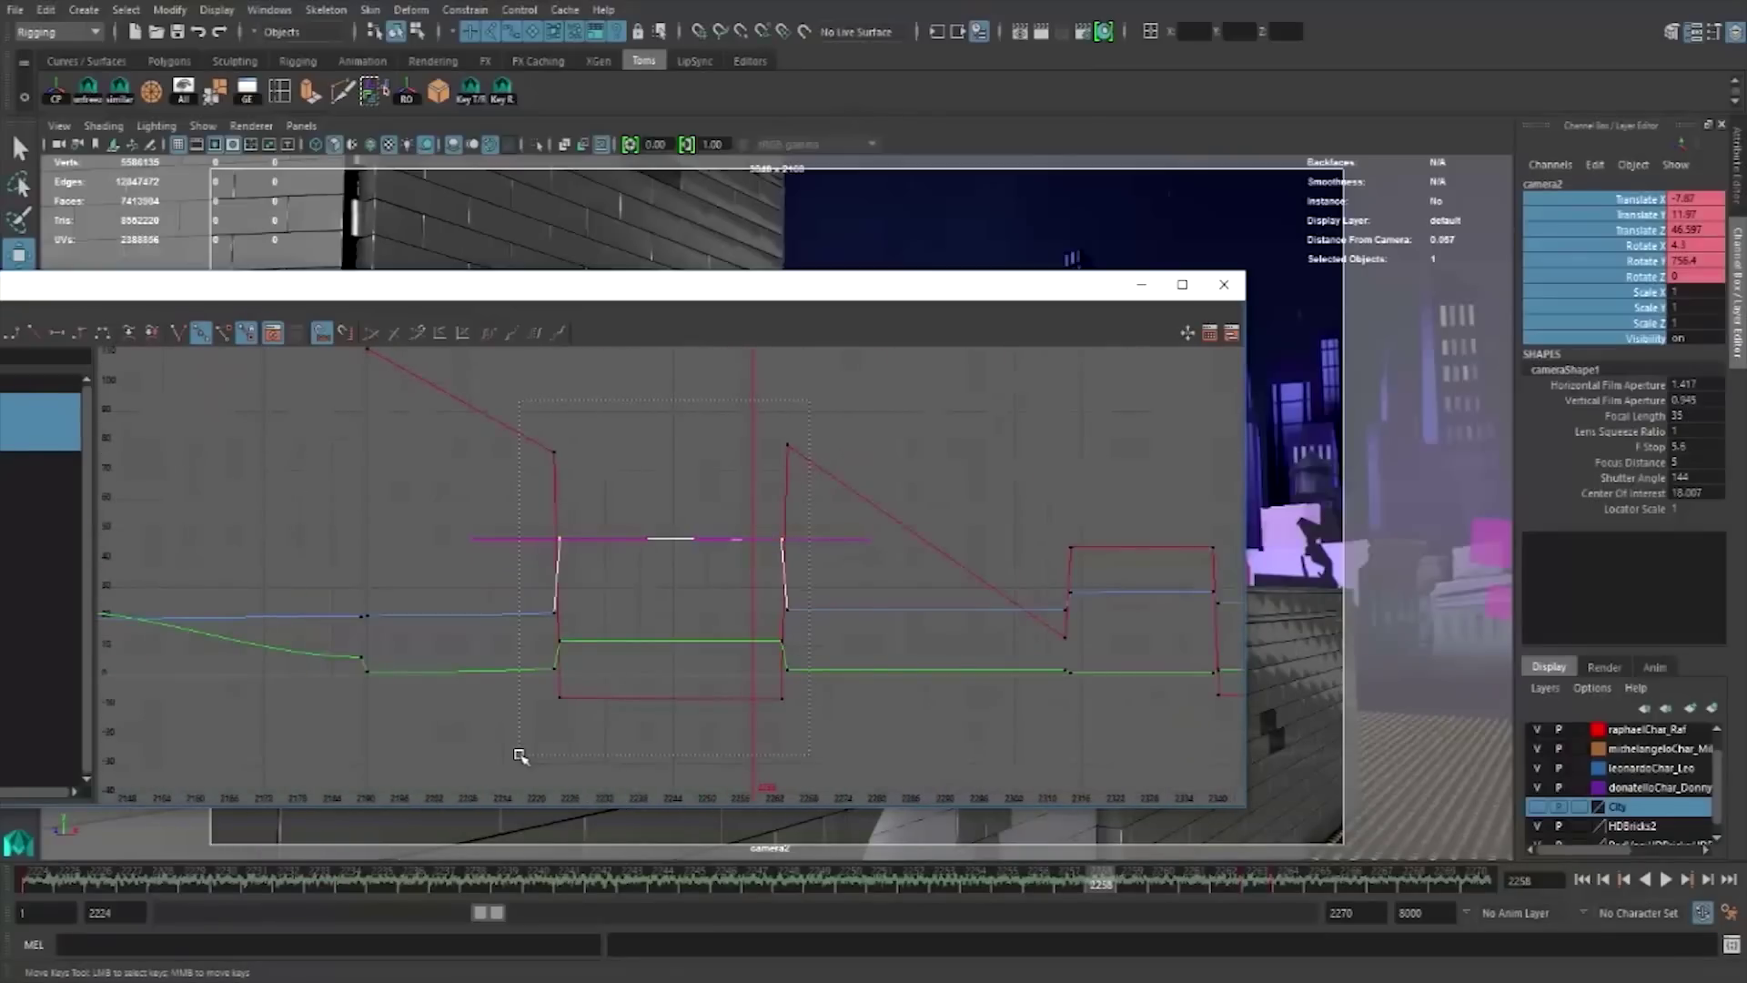
# - Adjust the selected keys around frame 2250, then close the Graph Editor
pyautogui.moveTo(520, 755); pyautogui.dragTo(526, 746)
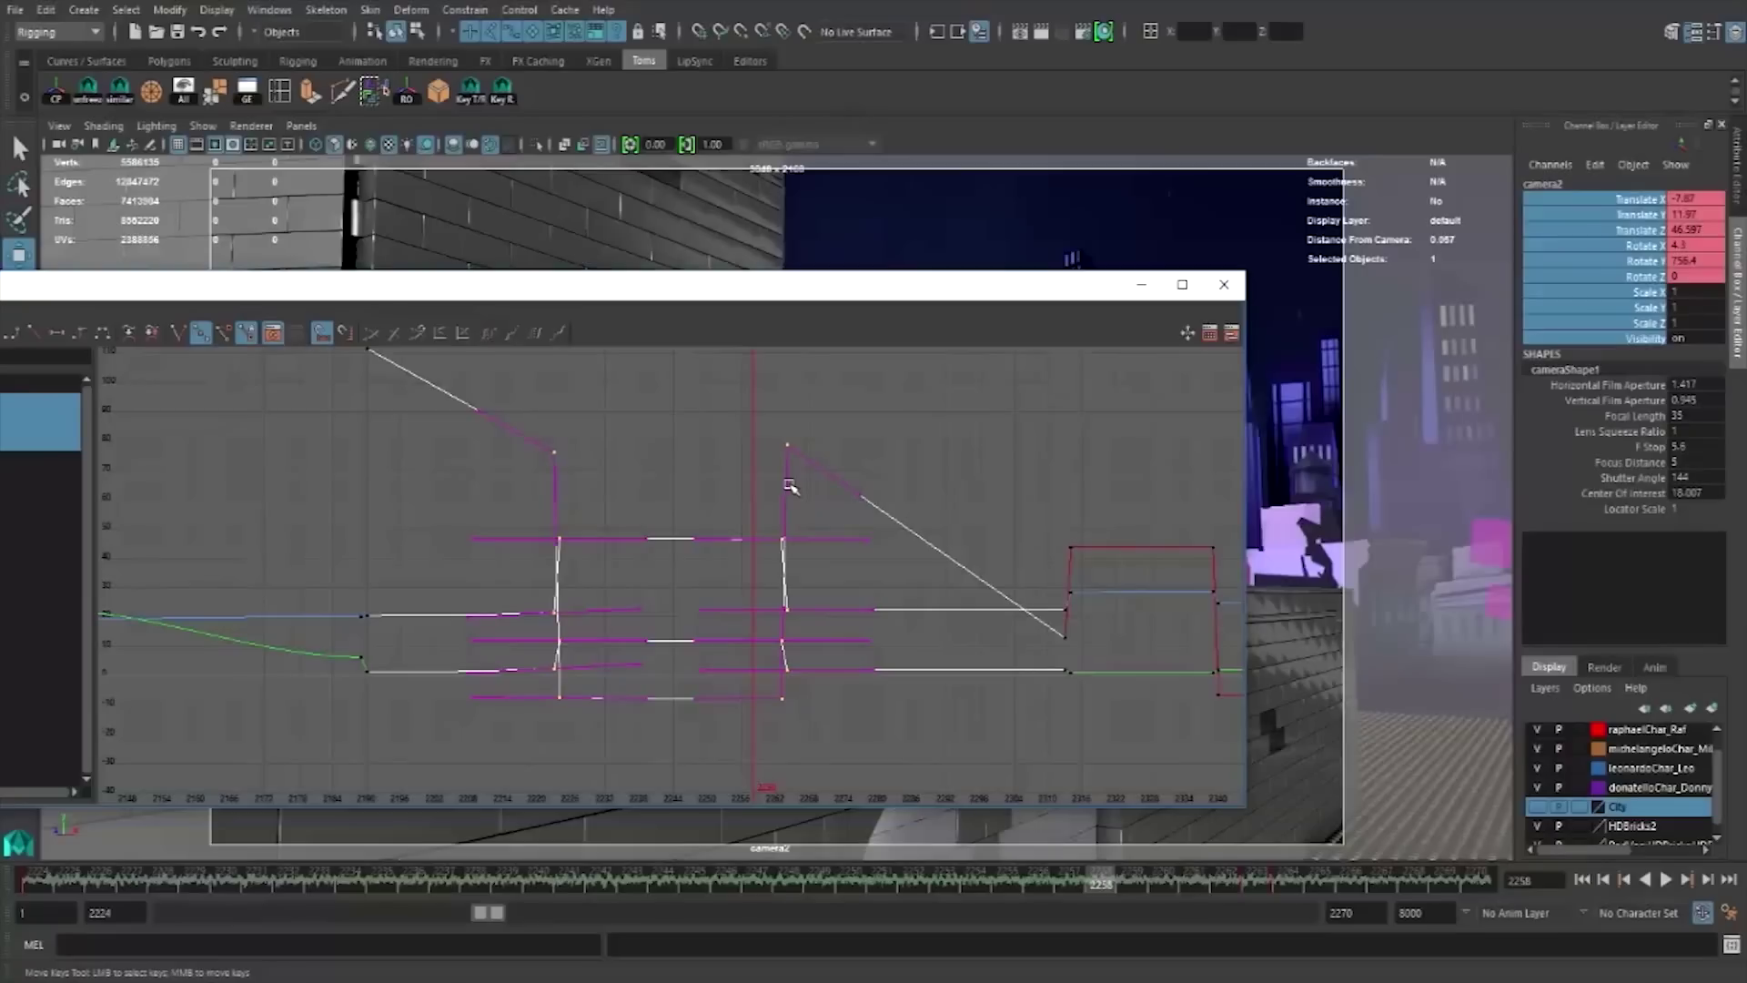
pyautogui.moveTo(792, 488); pyautogui.dragTo(788, 483, button='right')
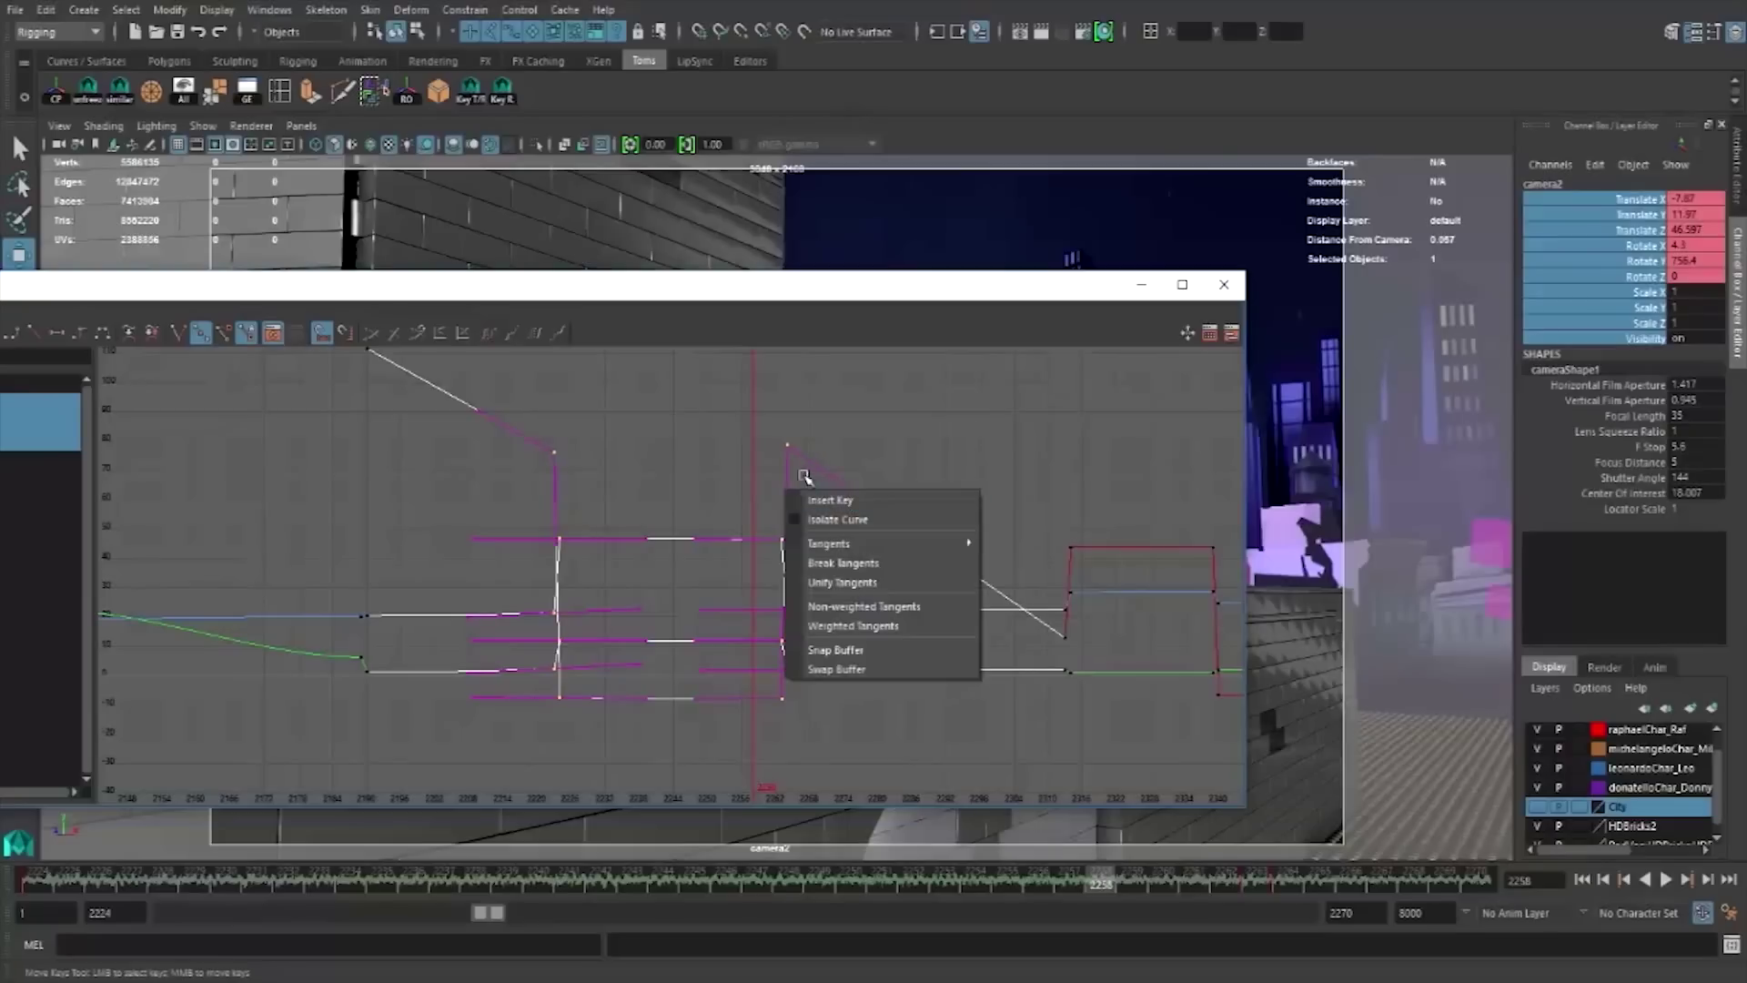
pyautogui.rightClick(788, 484)
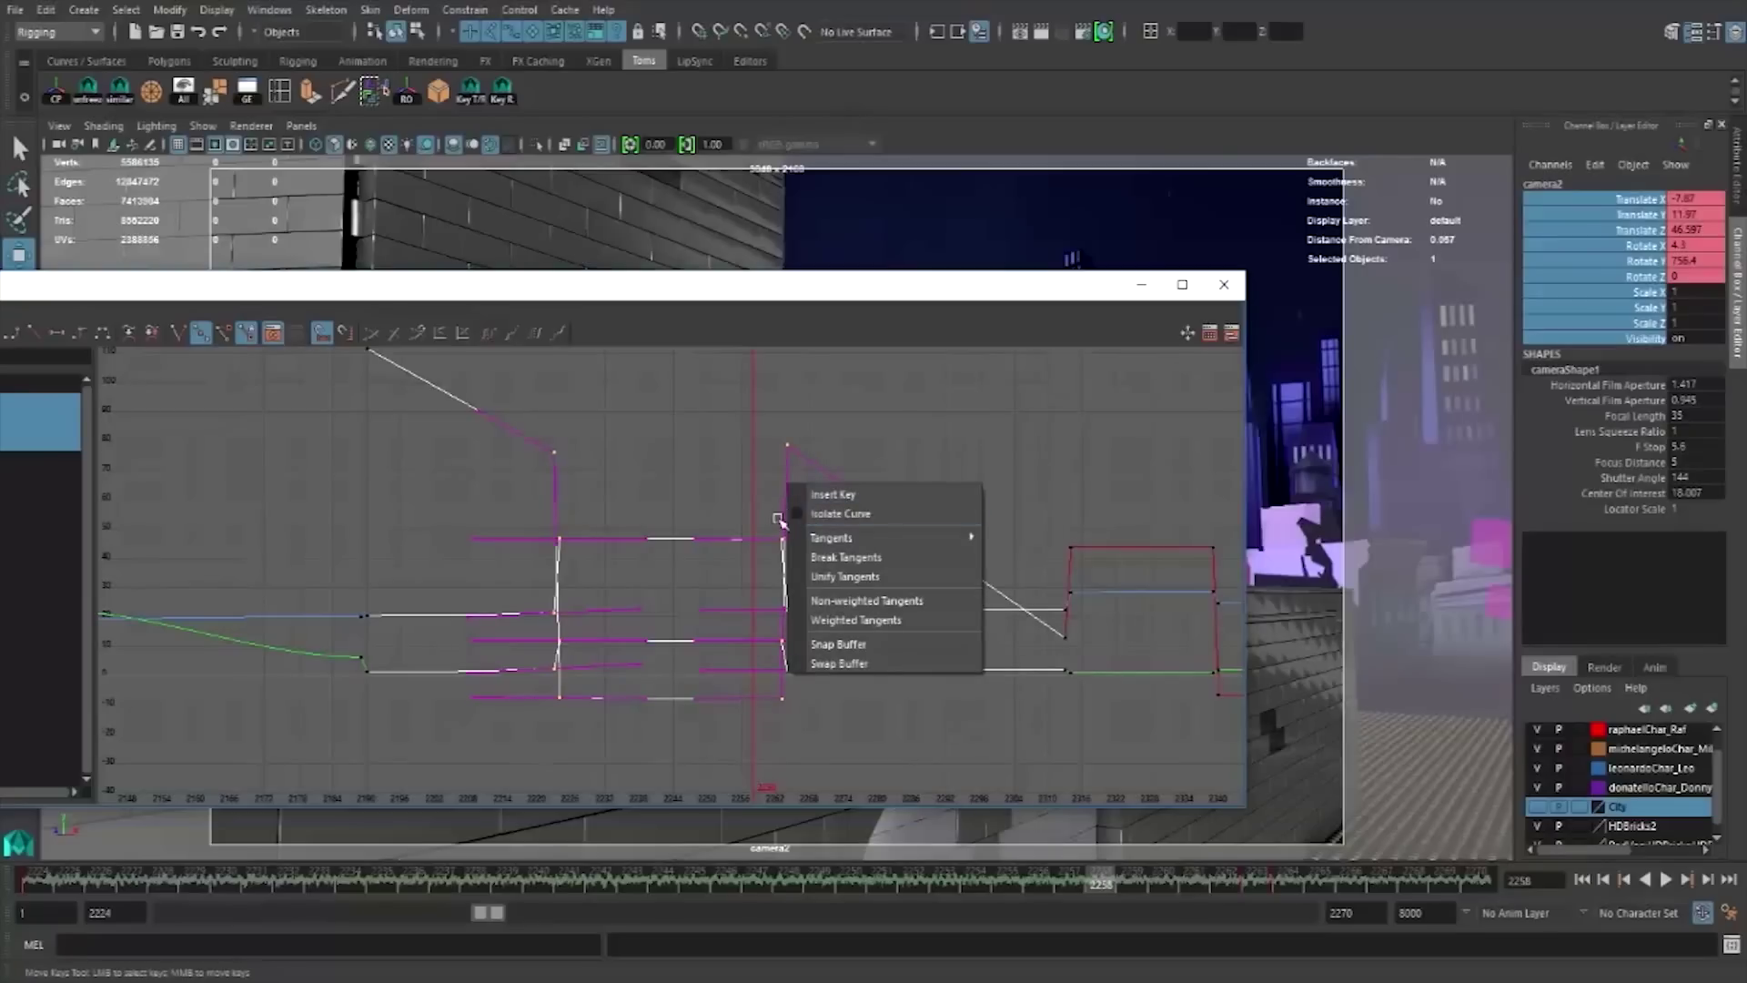
pyautogui.click(785, 518)
pyautogui.moveTo(526, 810); pyautogui.dragTo(528, 808)
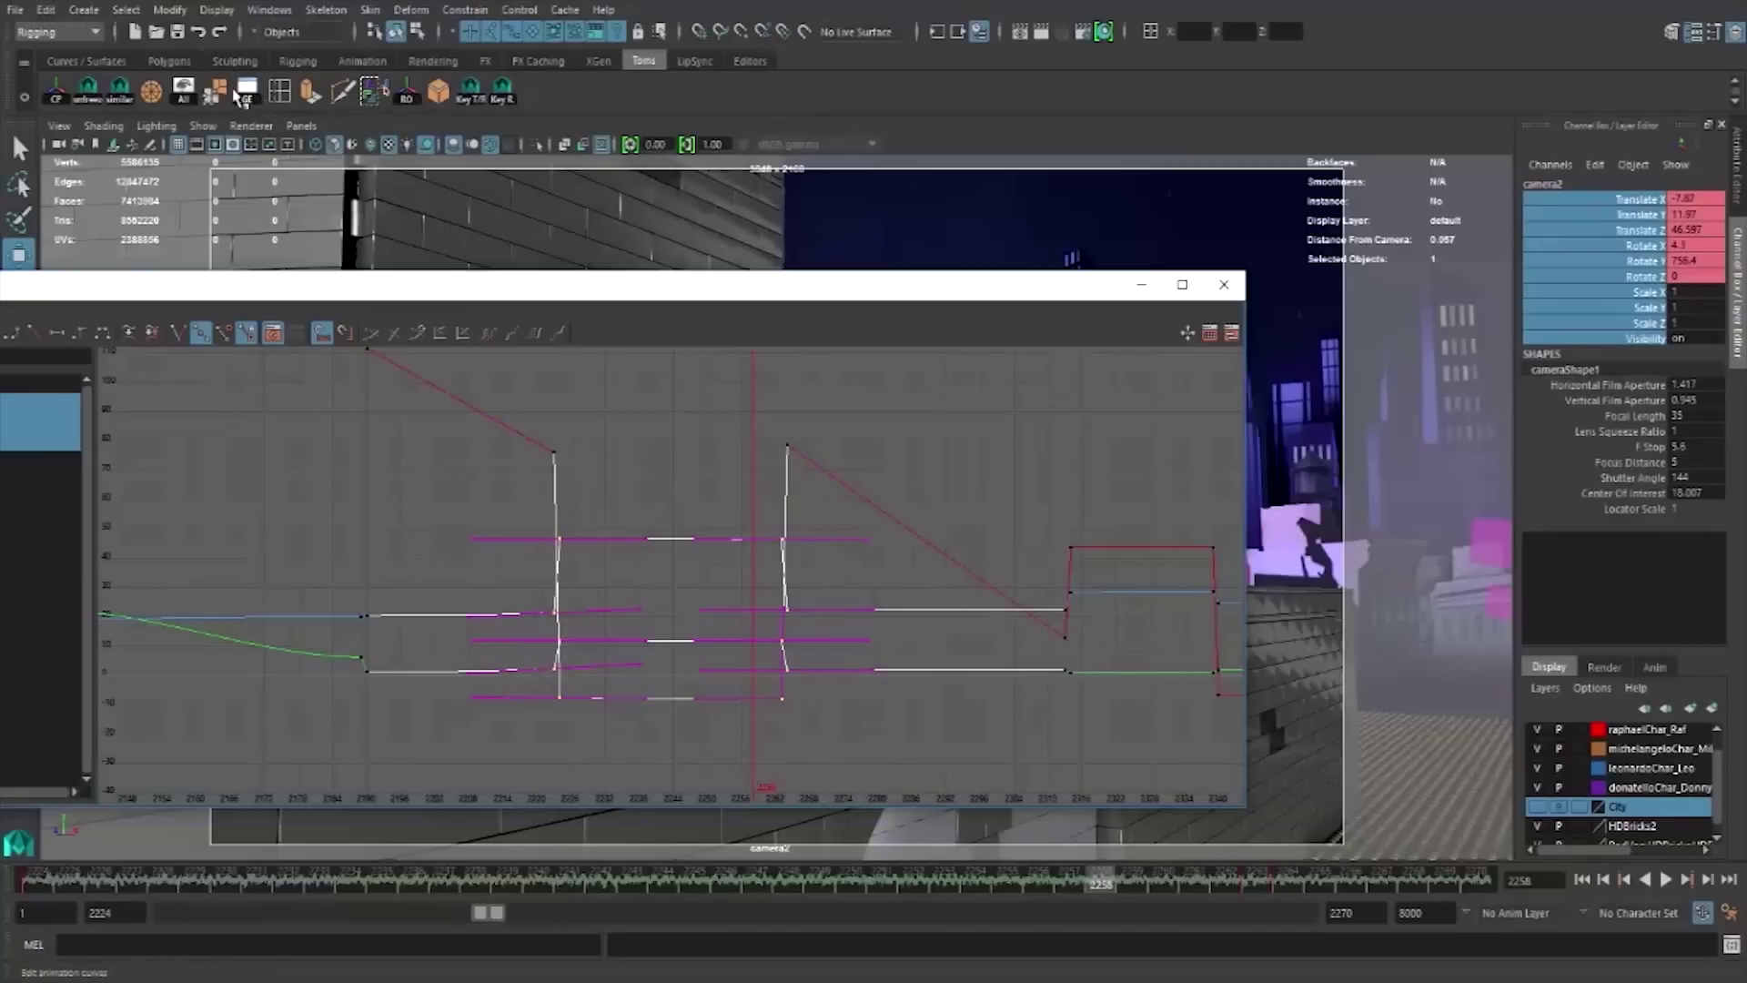
pyautogui.moveTo(121, 302); pyautogui.dragTo(154, 222)
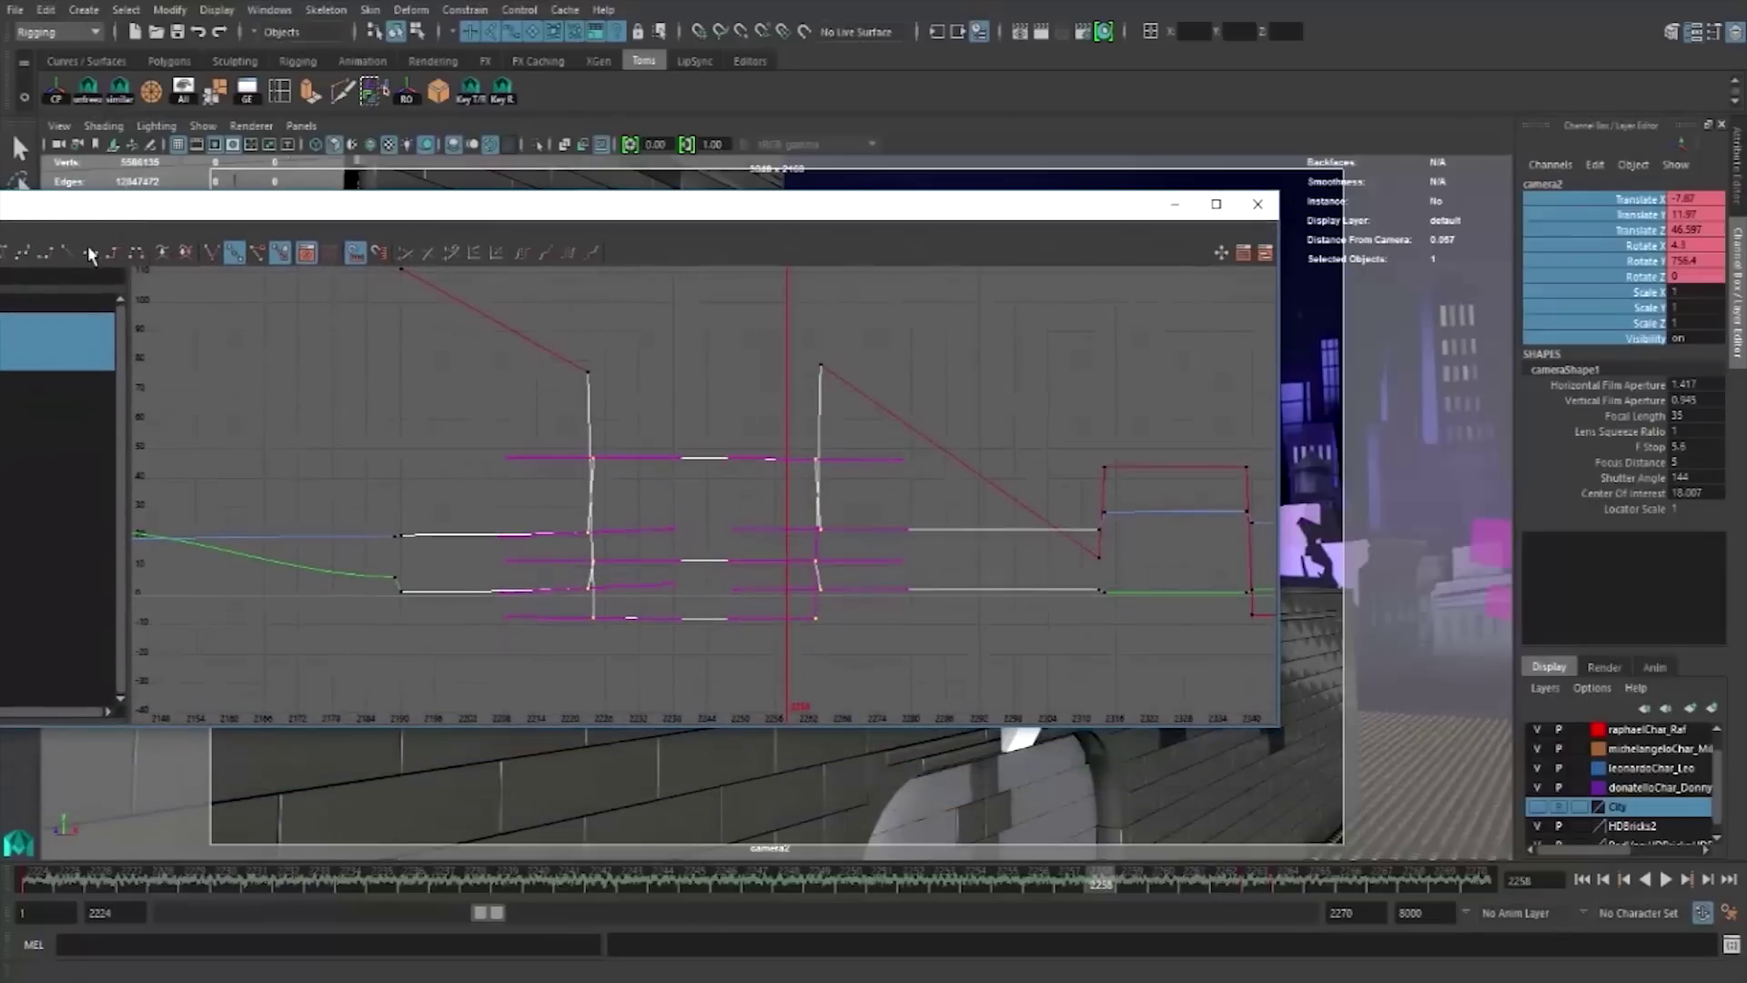
pyautogui.click(1271, 212)
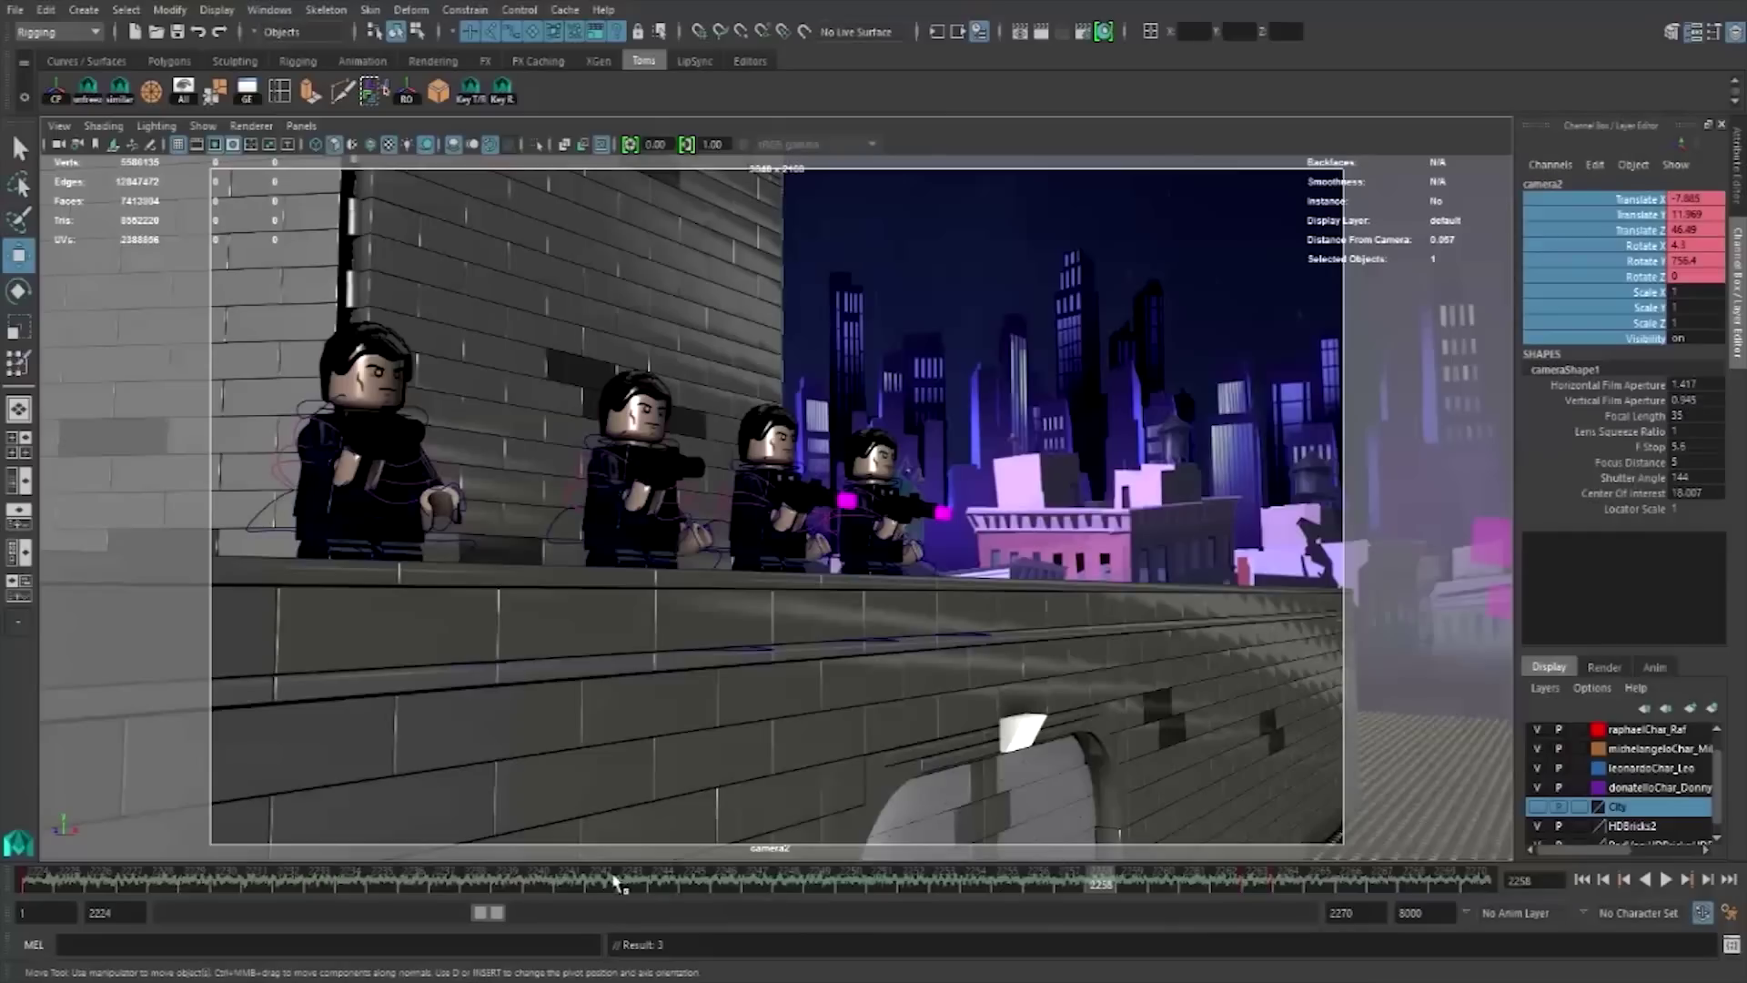
# - Play back the shooting animation and stop at frame 2235
pyautogui.hotkey('alt', 'v')
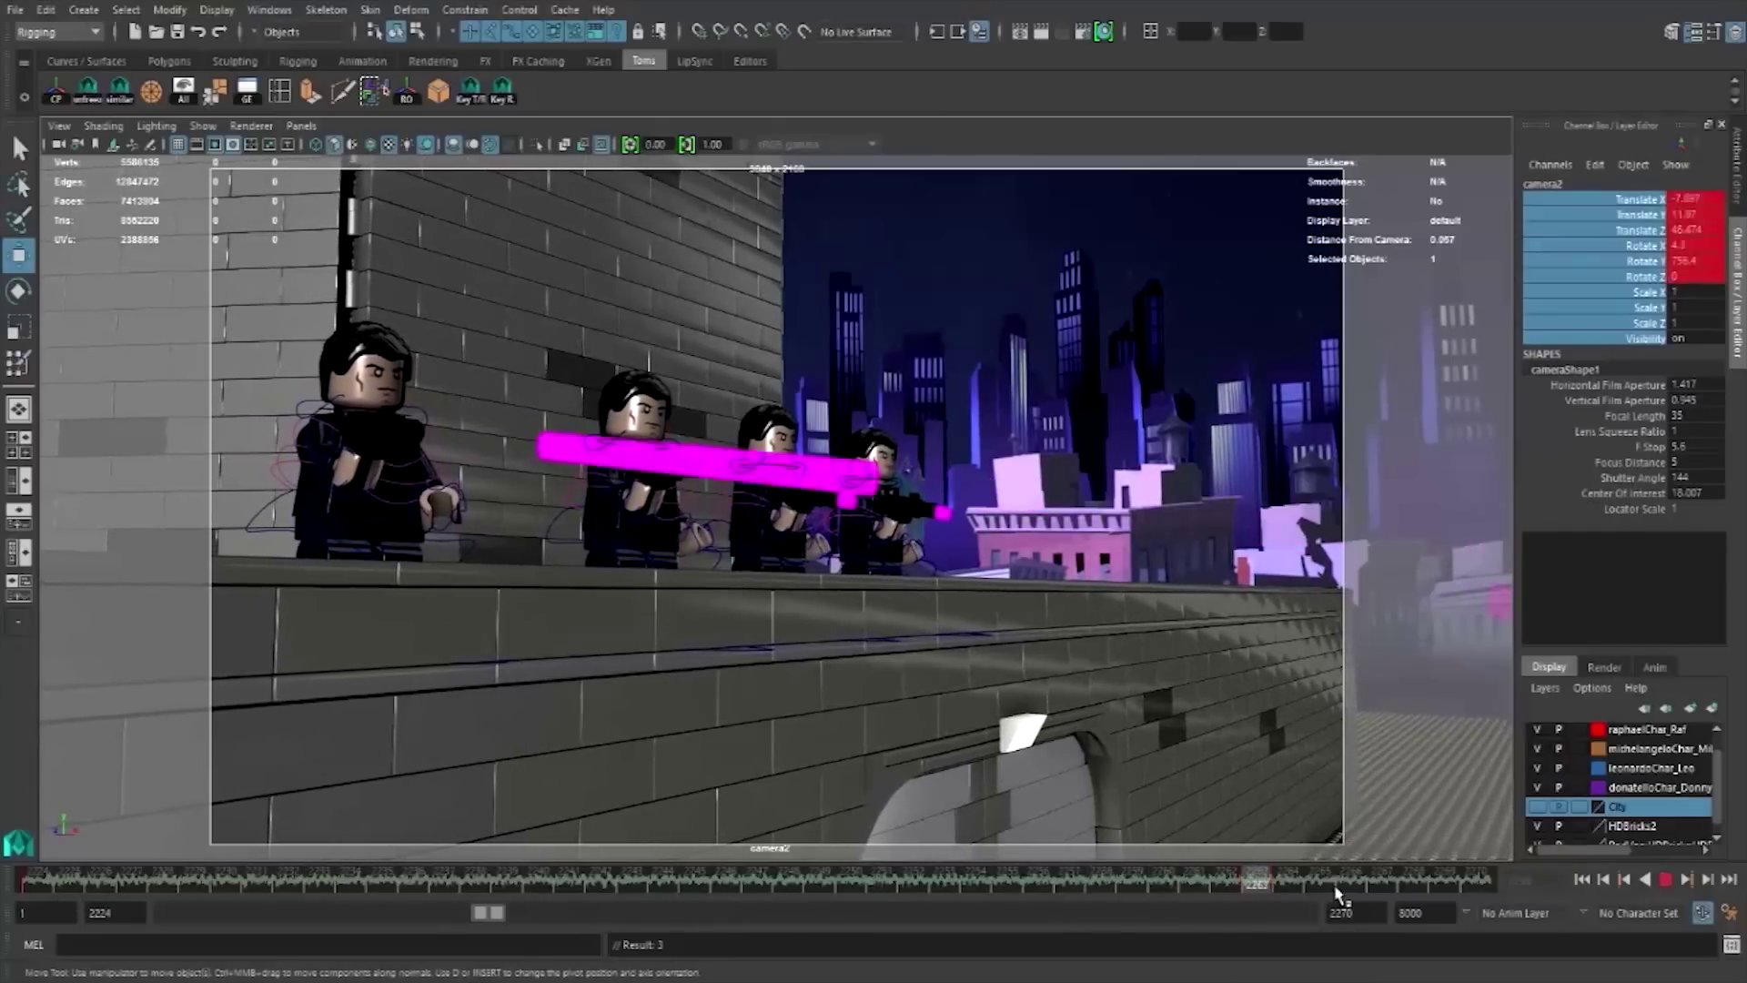
pyautogui.click(1378, 882)
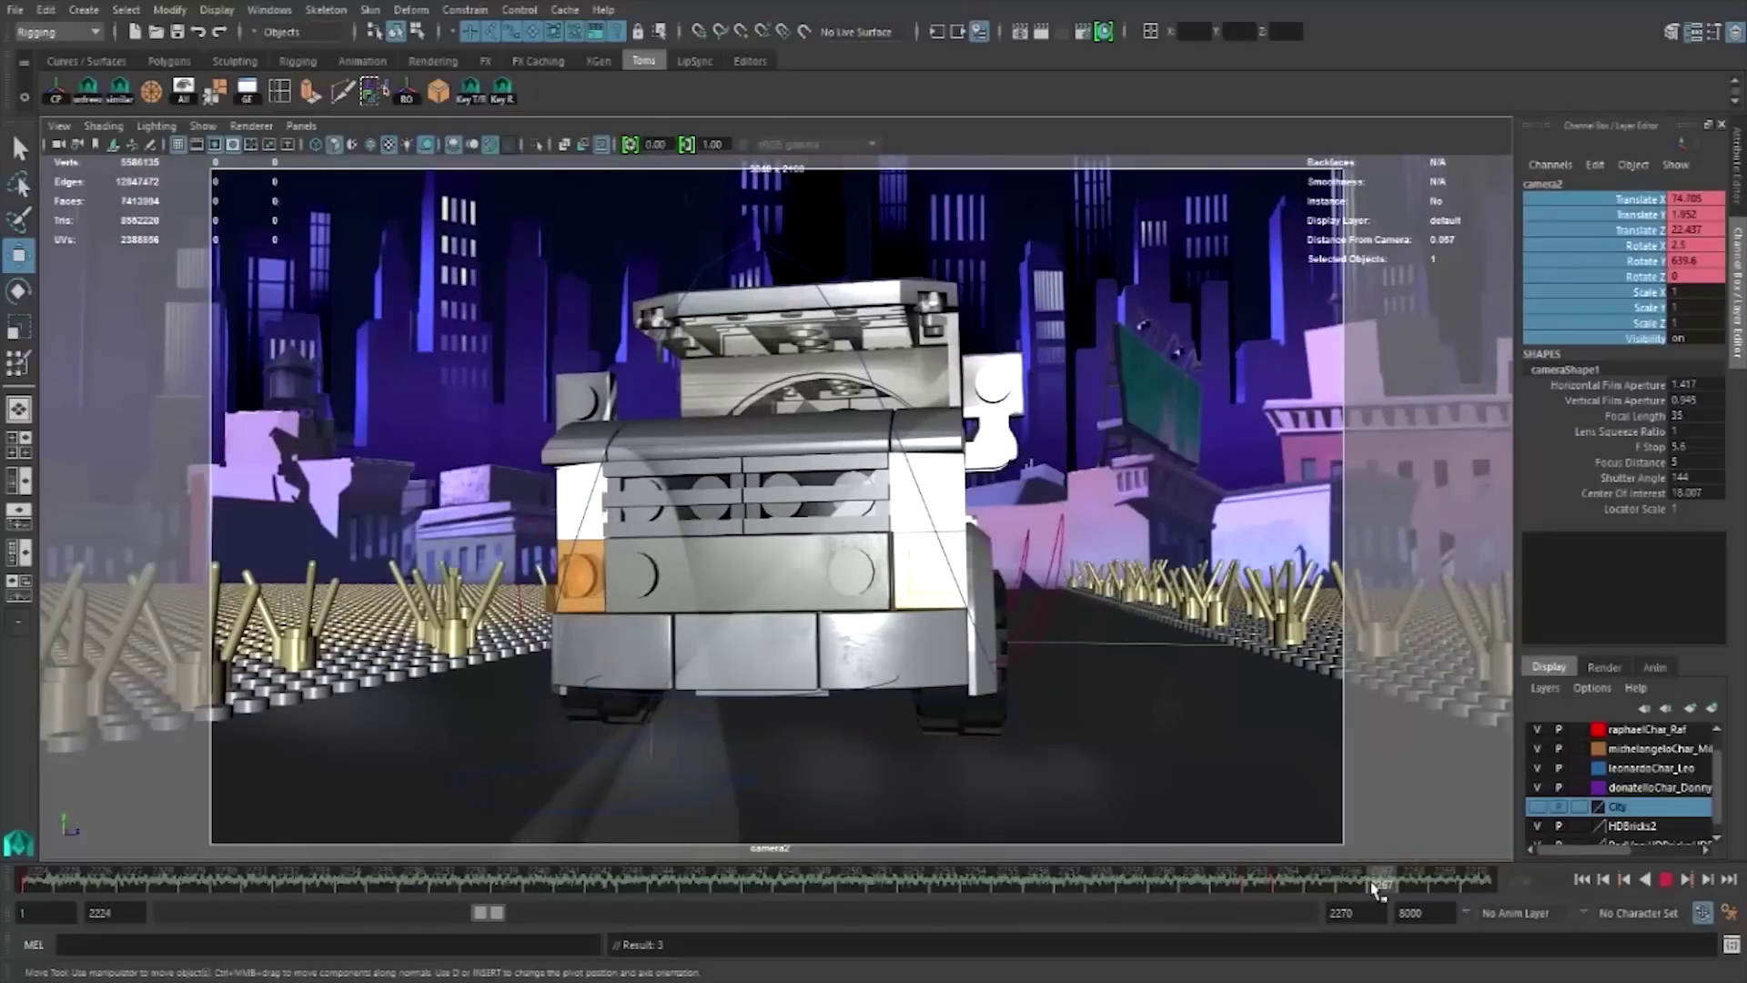
pyautogui.click(139, 880)
pyautogui.hotkey('alt', 'v')
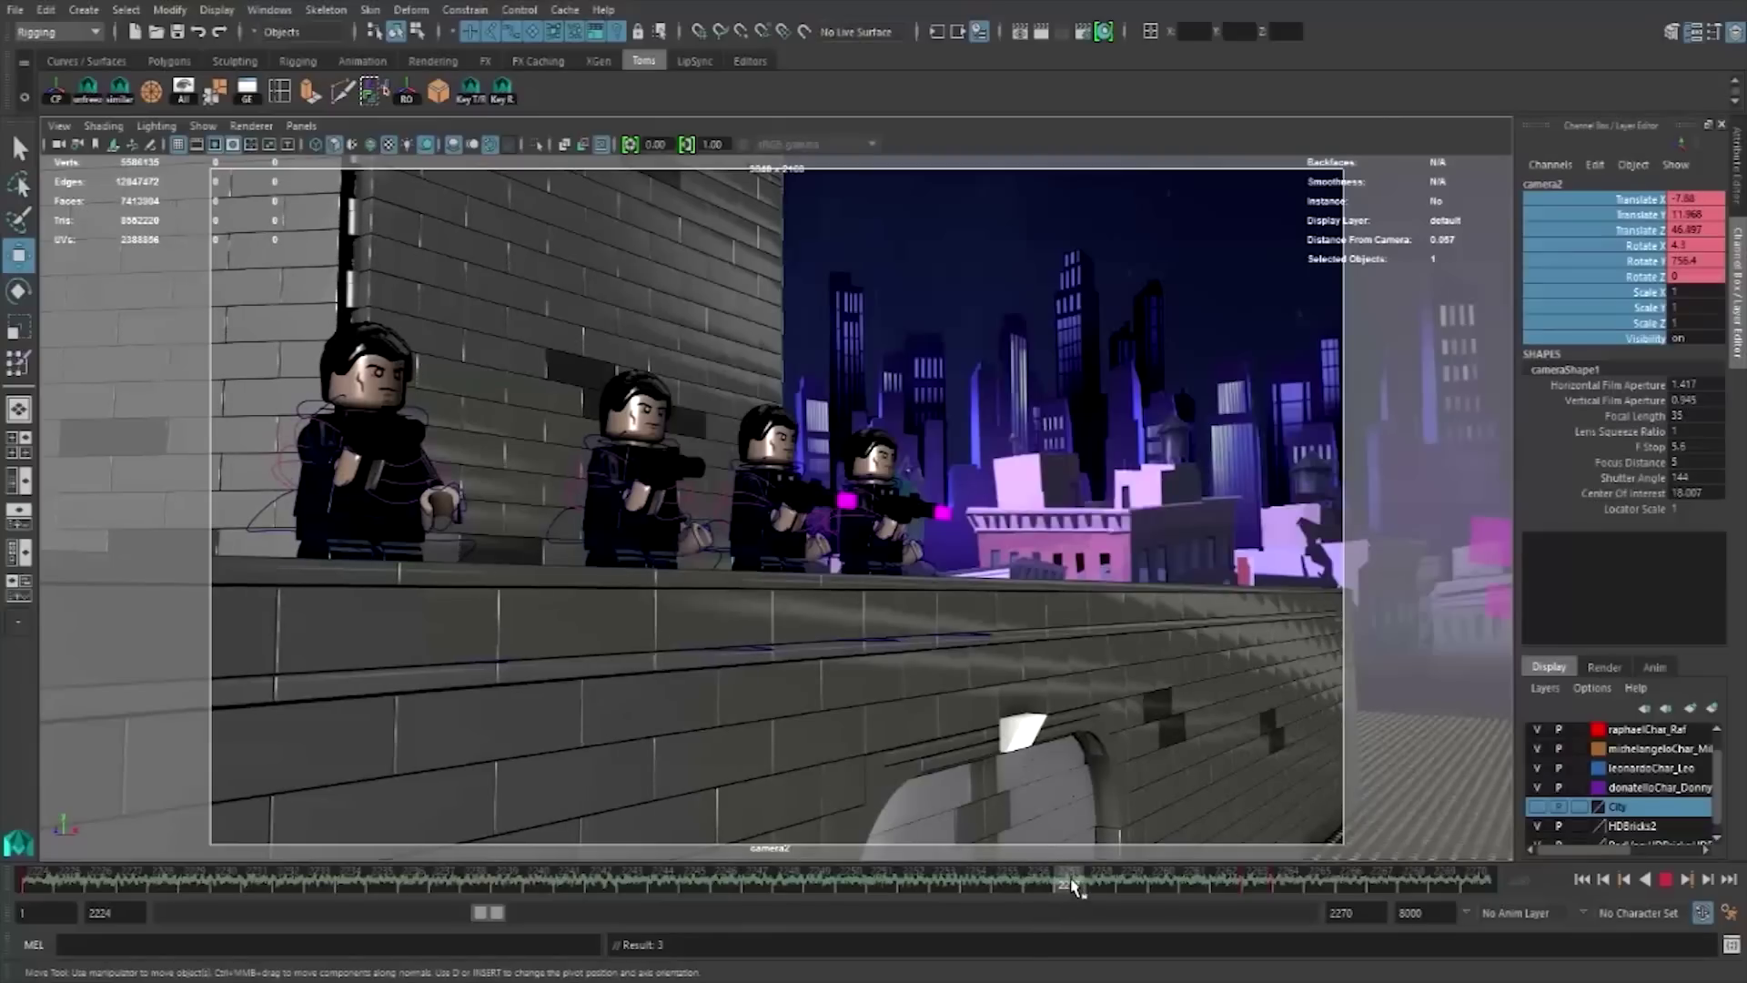
pyautogui.click(99, 878)
pyautogui.hotkey('alt', 'v')
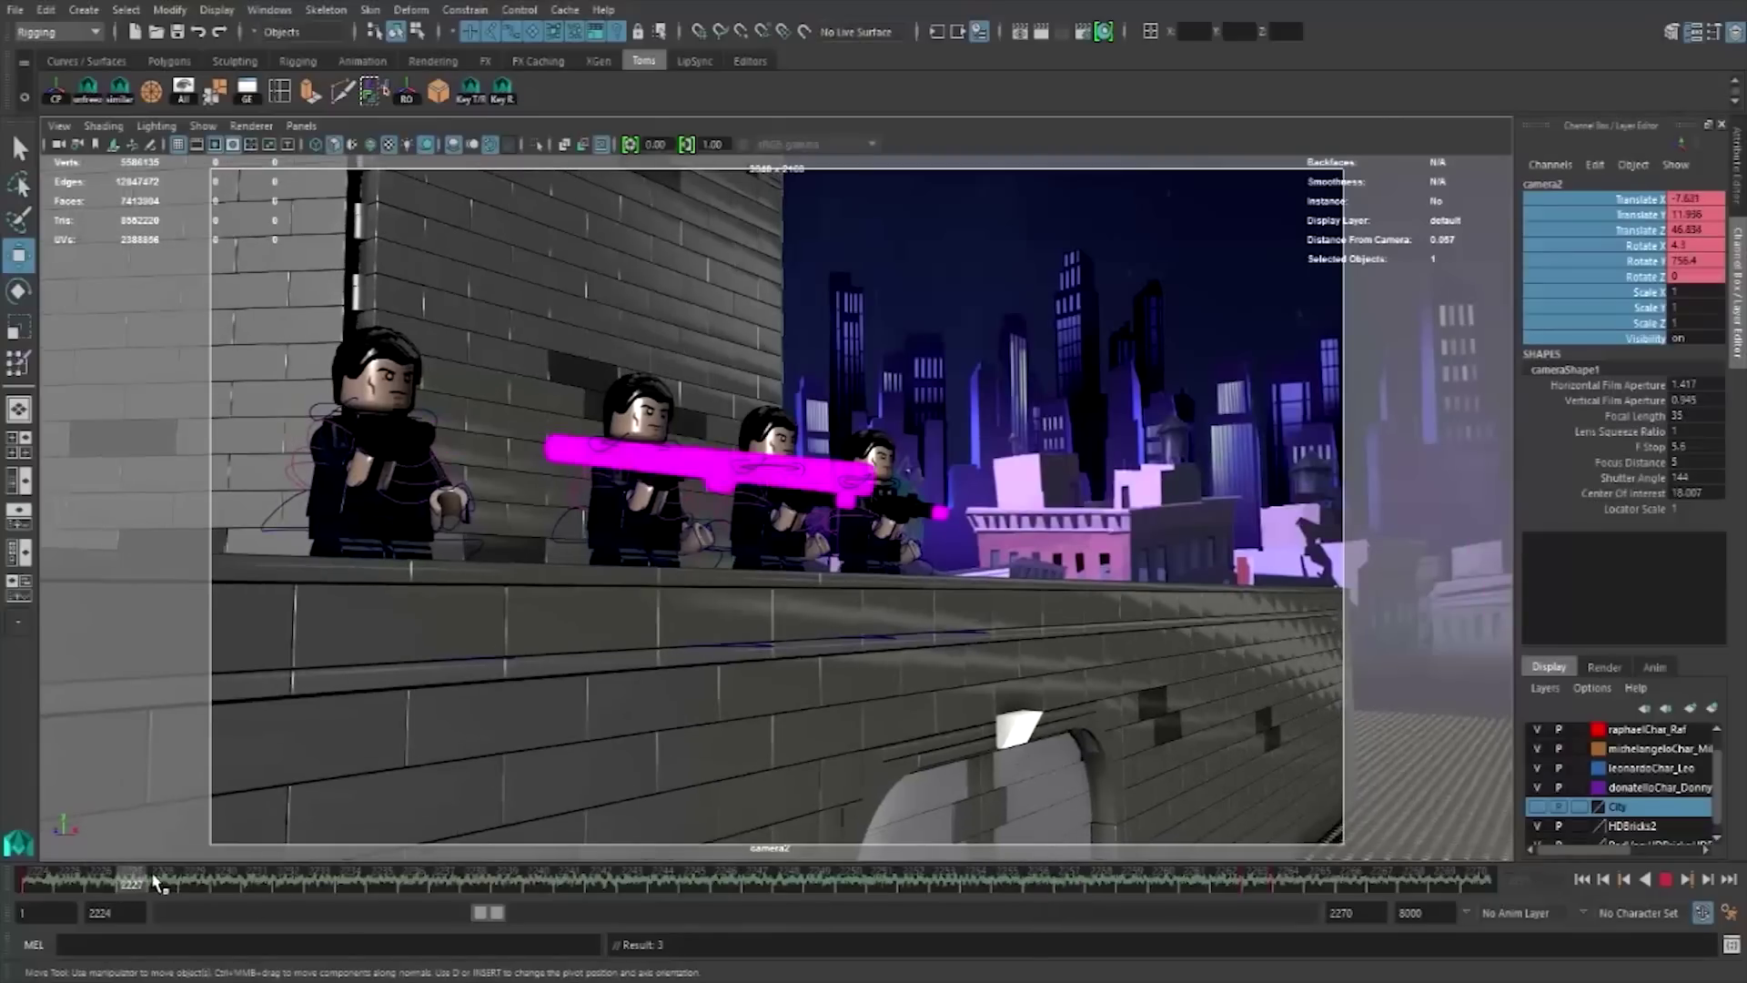
pyautogui.click(402, 872)
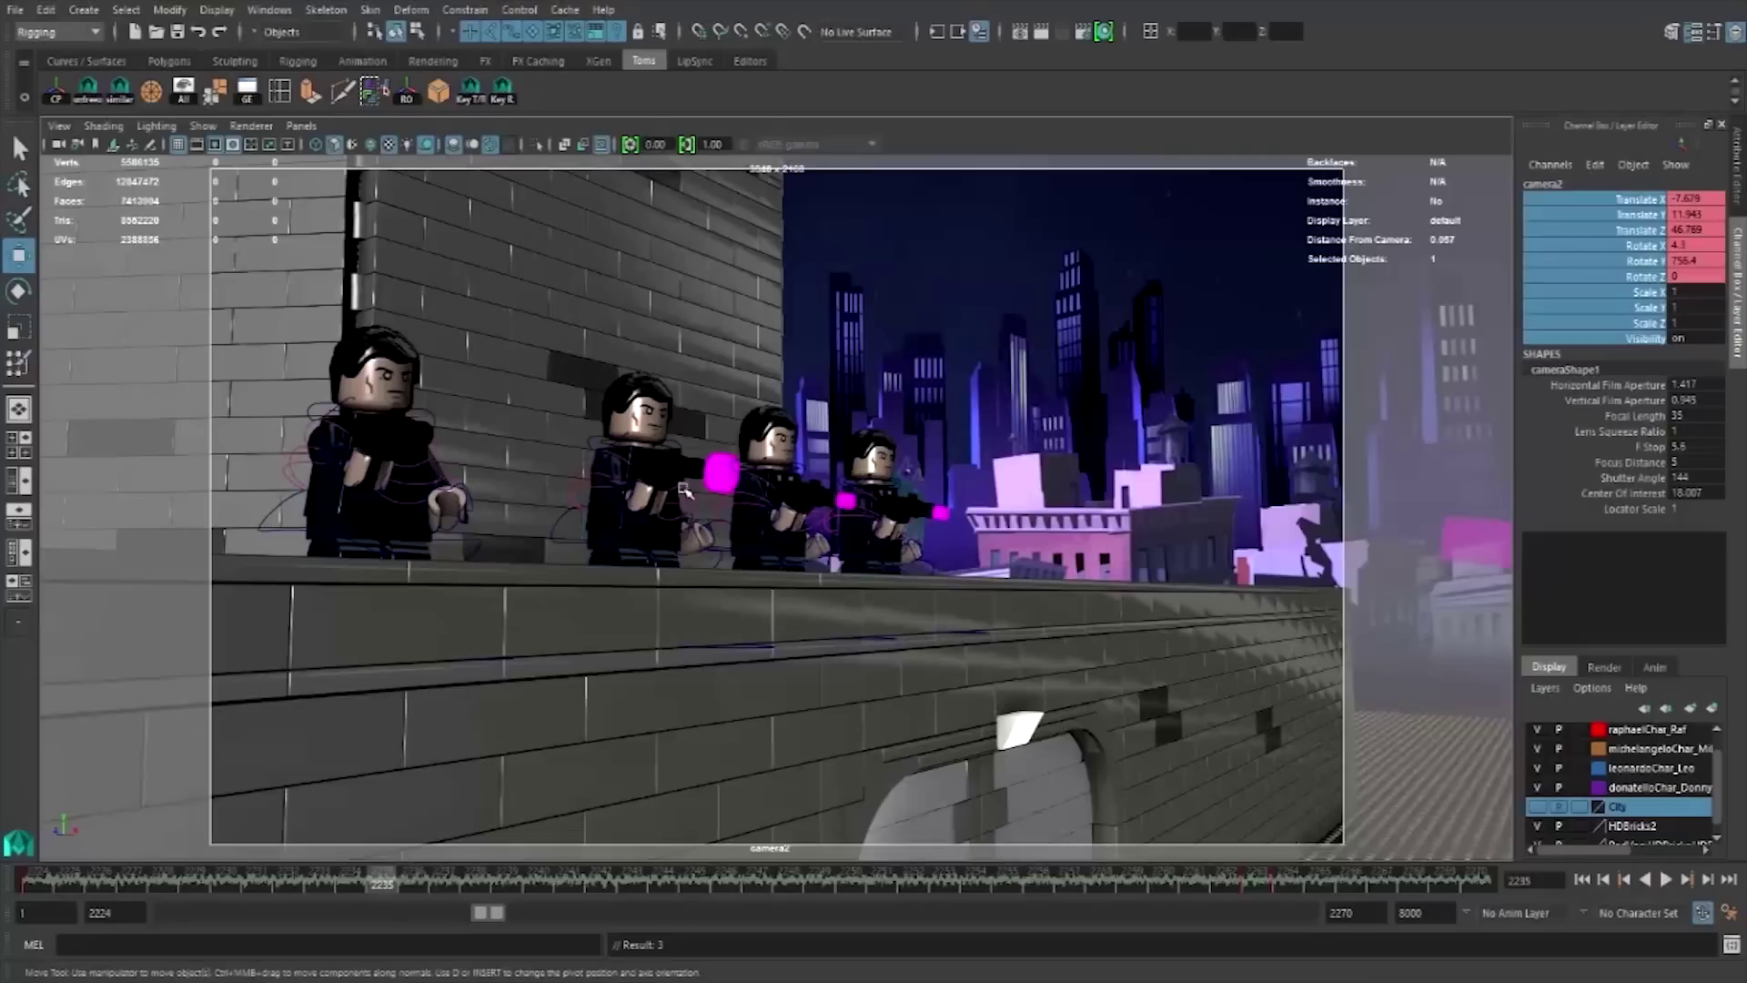
# - Delete a range of the magenta bullet cylinder's keys from the time slider
pyautogui.click(719, 471)
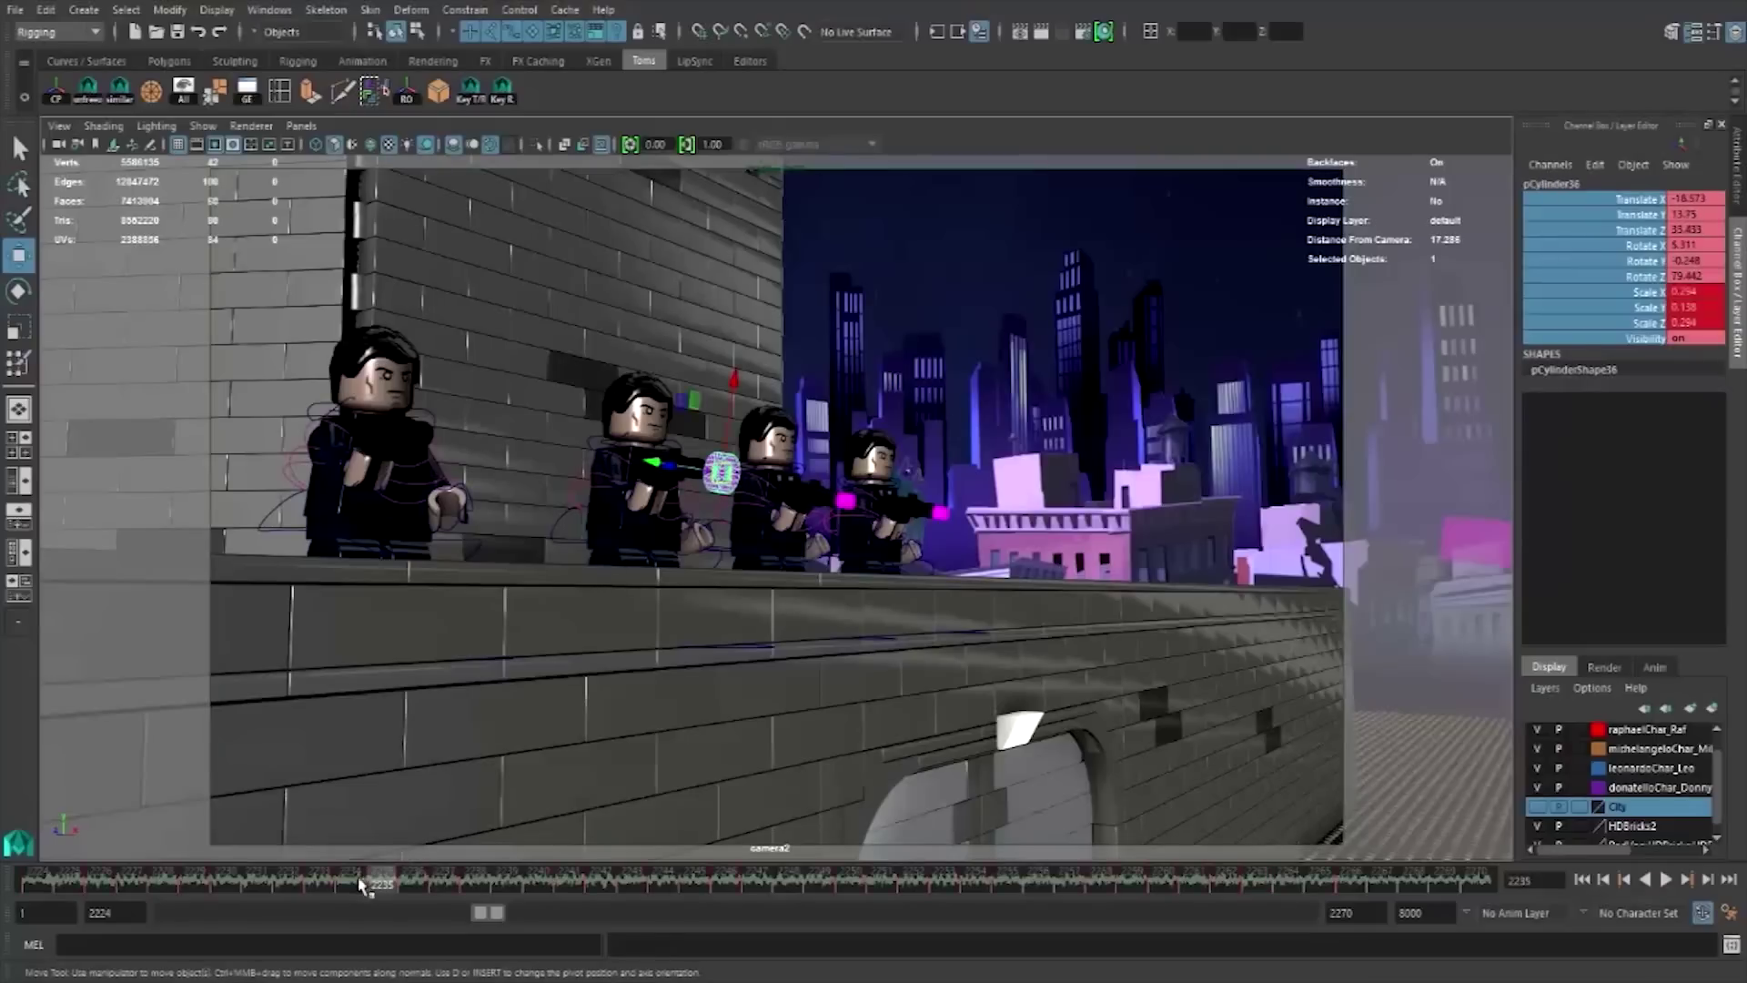
pyautogui.keyDown('shift'); pyautogui.moveTo(1389, 891); pyautogui.dragTo(321, 887); pyautogui.keyUp('shift')
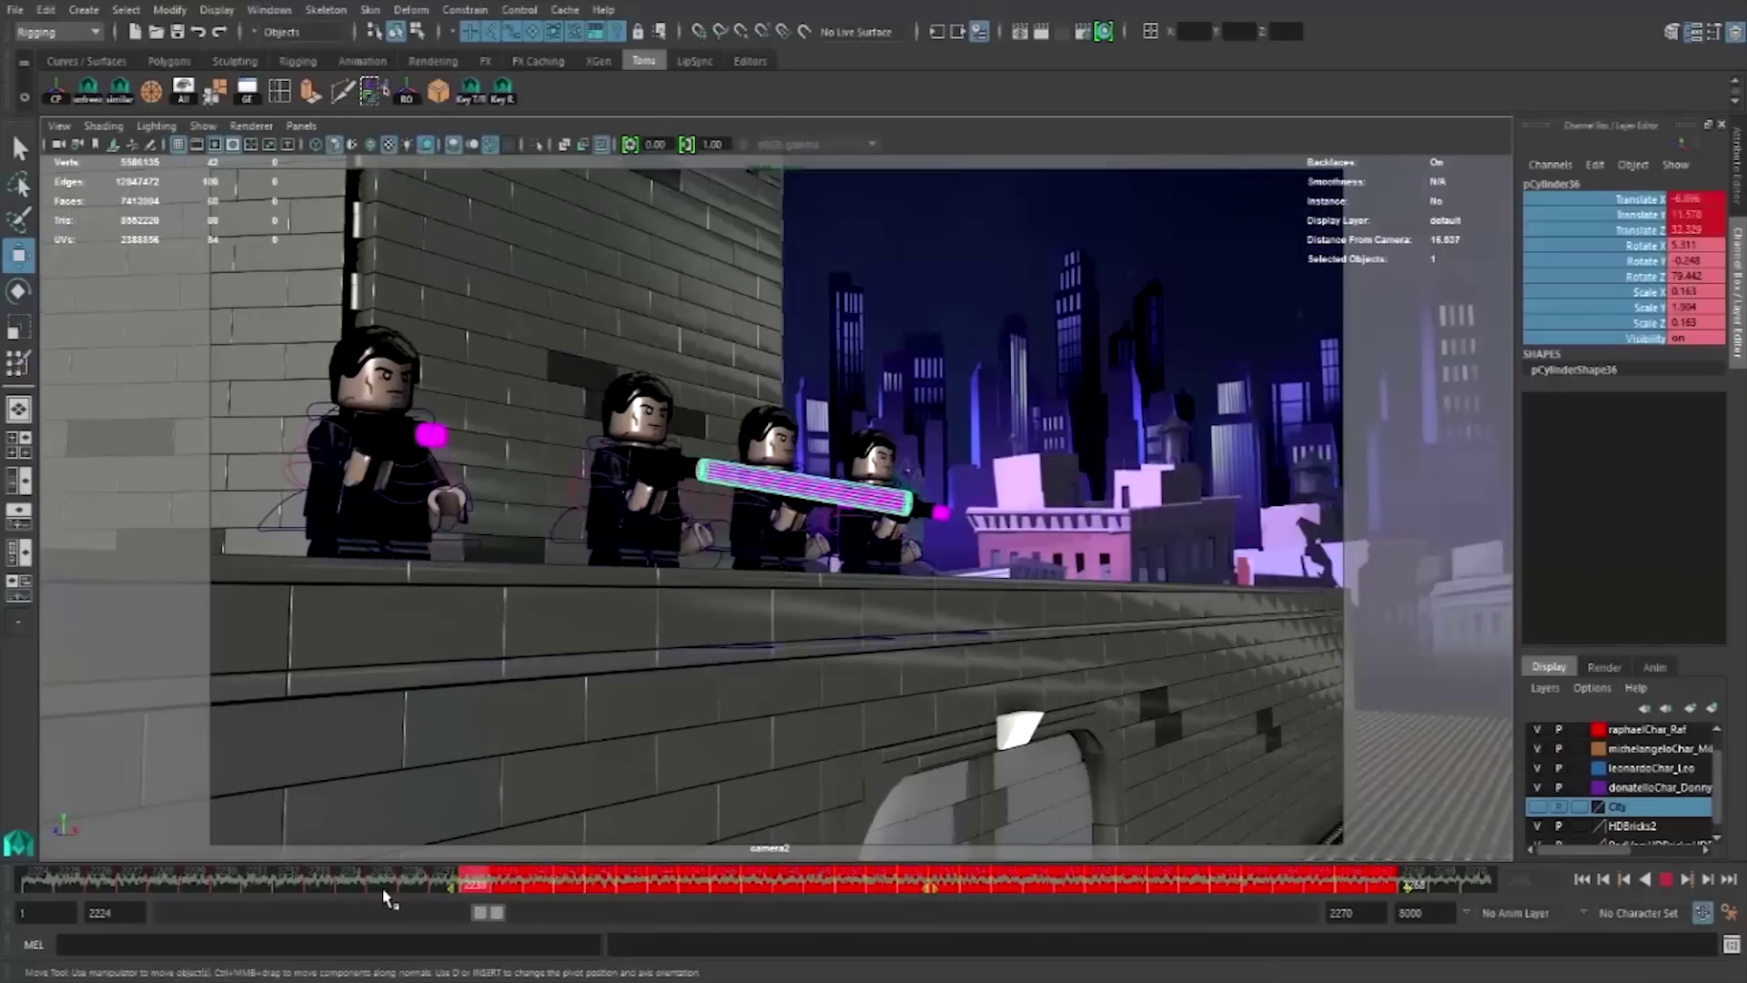
pyautogui.rightClick(368, 887)
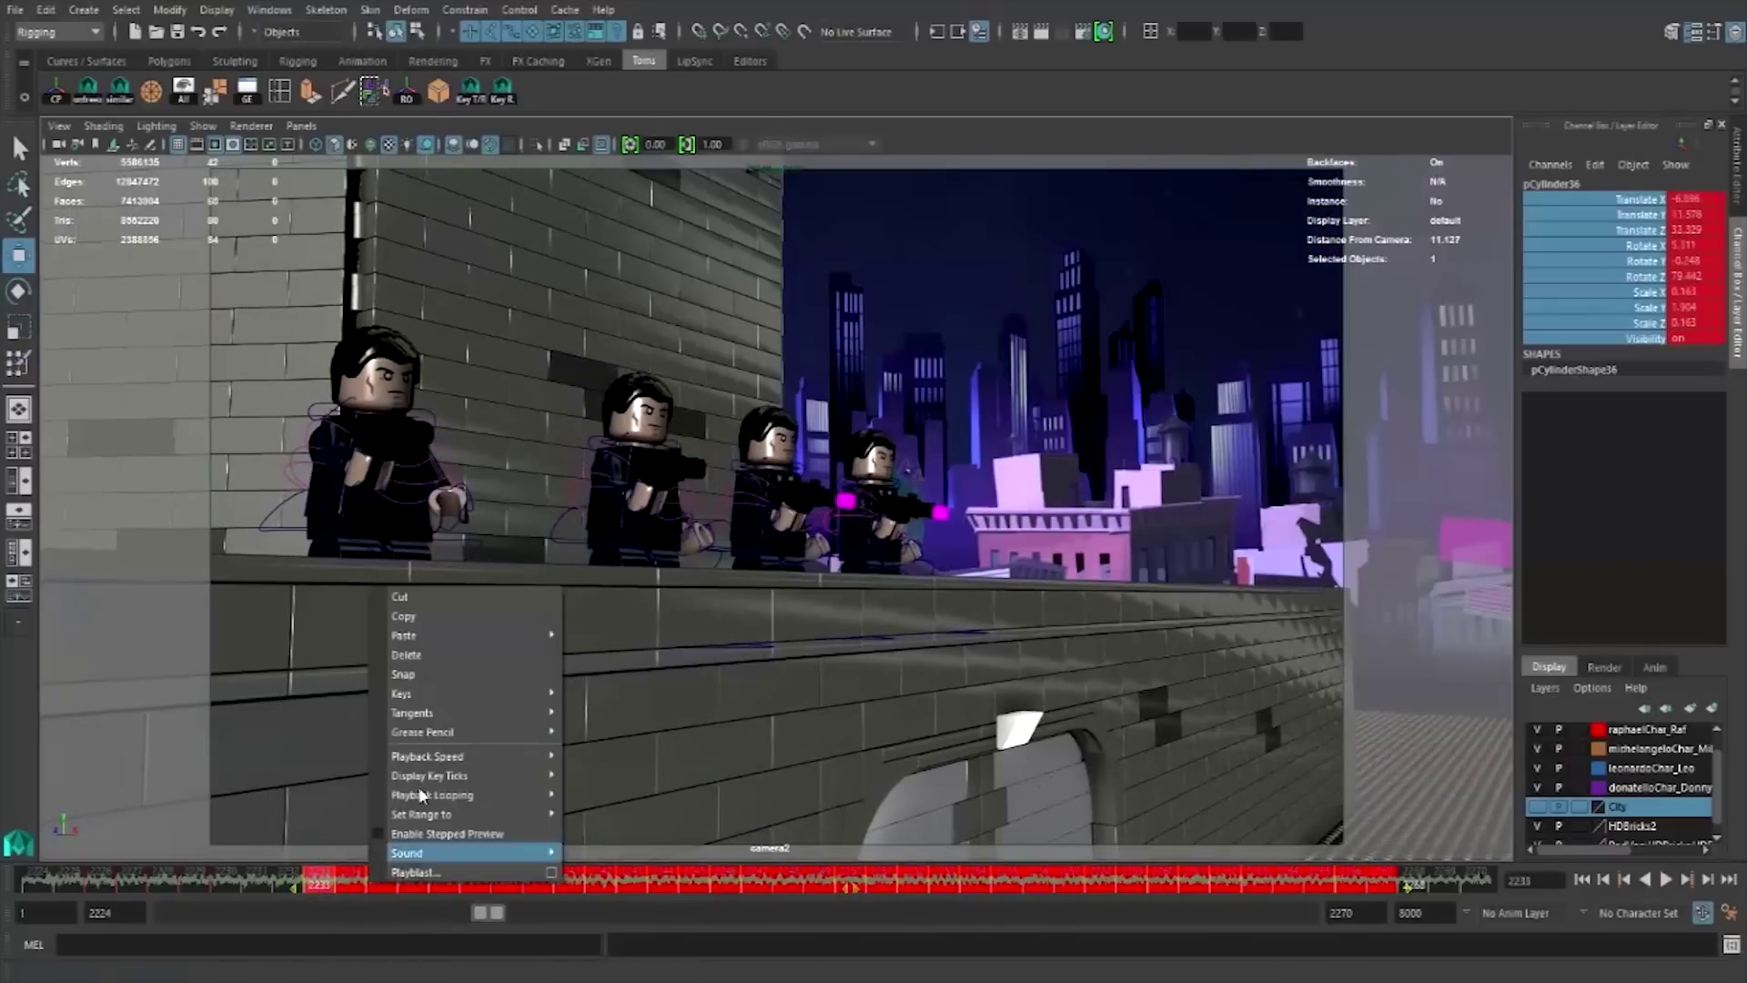
pyautogui.click(427, 657)
pyautogui.moveTo(103, 879); pyautogui.dragTo(131, 879)
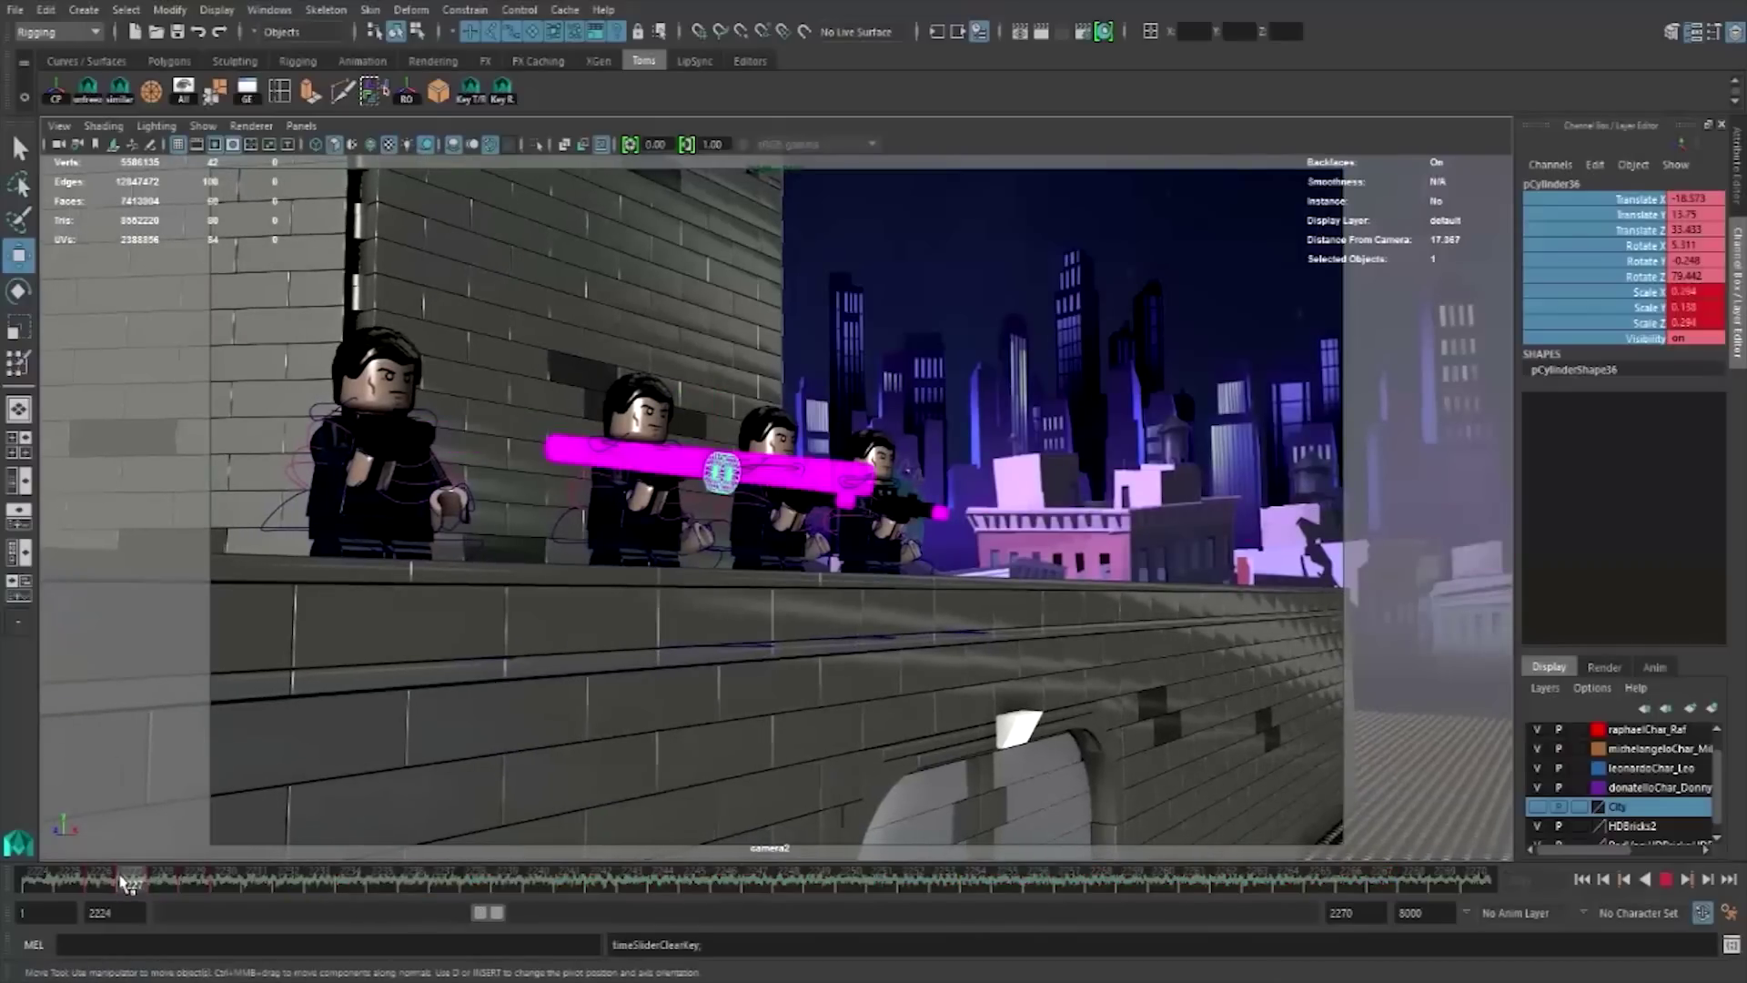
# - Inspect the bullet in the maximized perspective view as it stretches away from the gun
pyautogui.press('space')
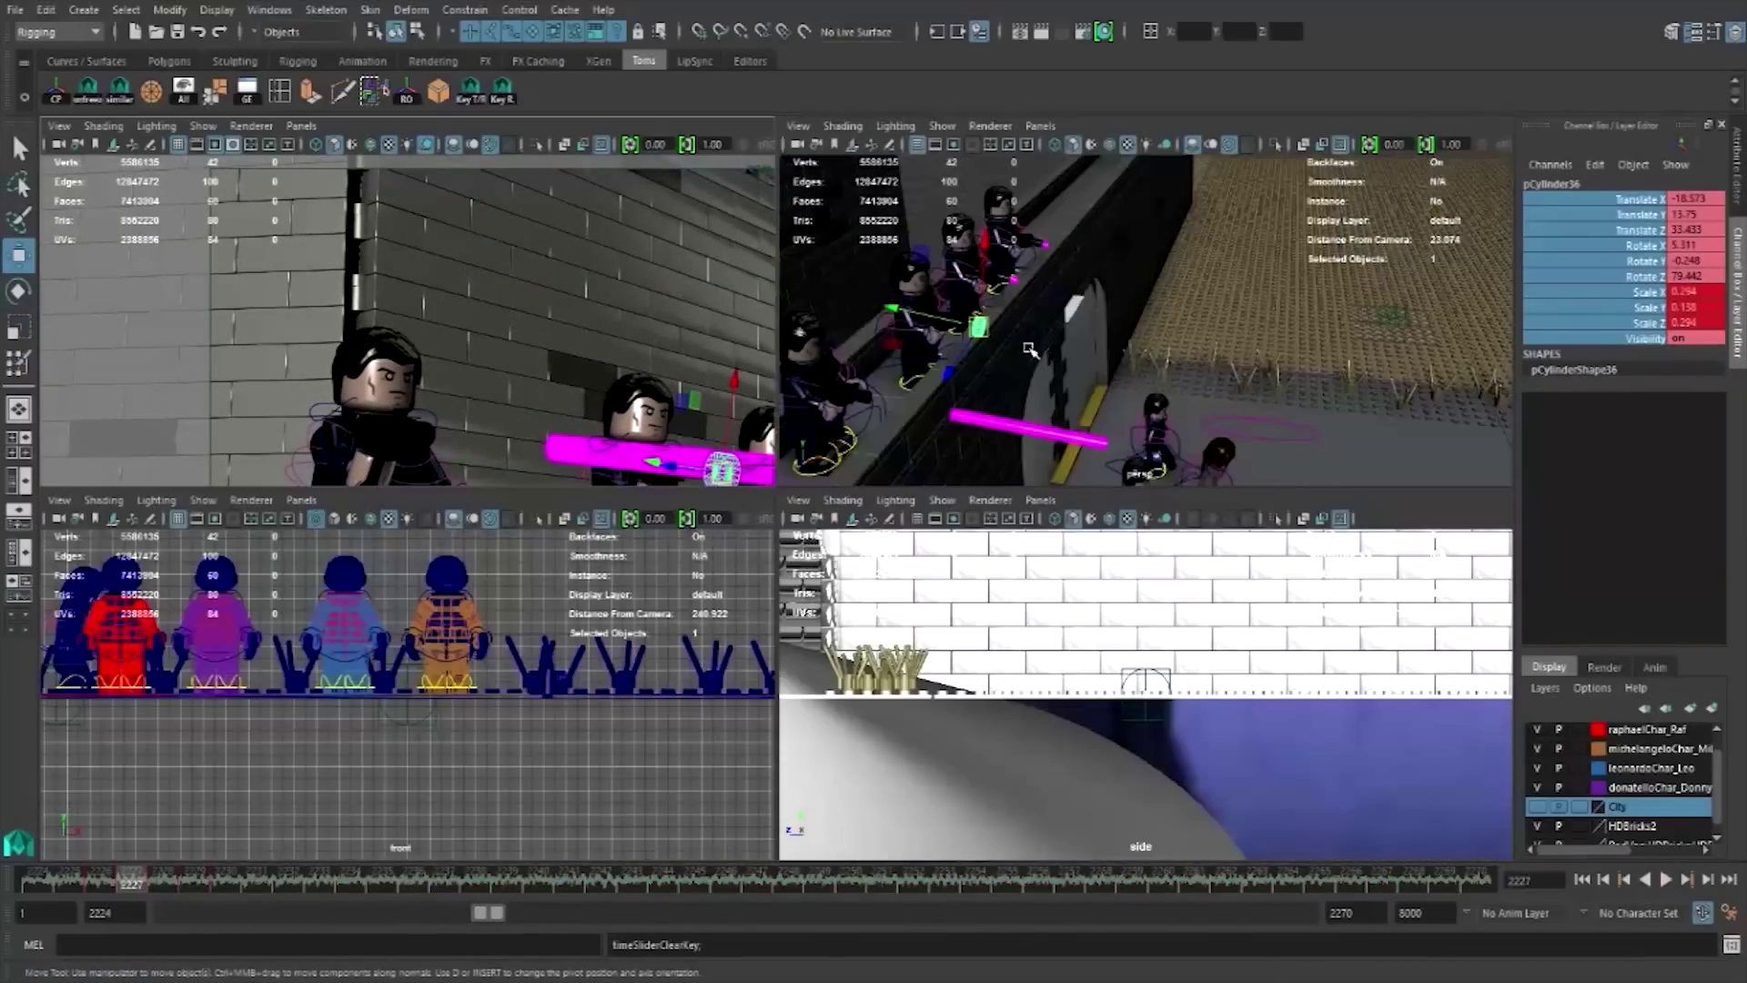
pyautogui.press('space')
pyautogui.press('f')
pyautogui.keyDown('alt'); pyautogui.moveTo(670, 515); pyautogui.dragTo(599, 607); pyautogui.keyUp('alt')
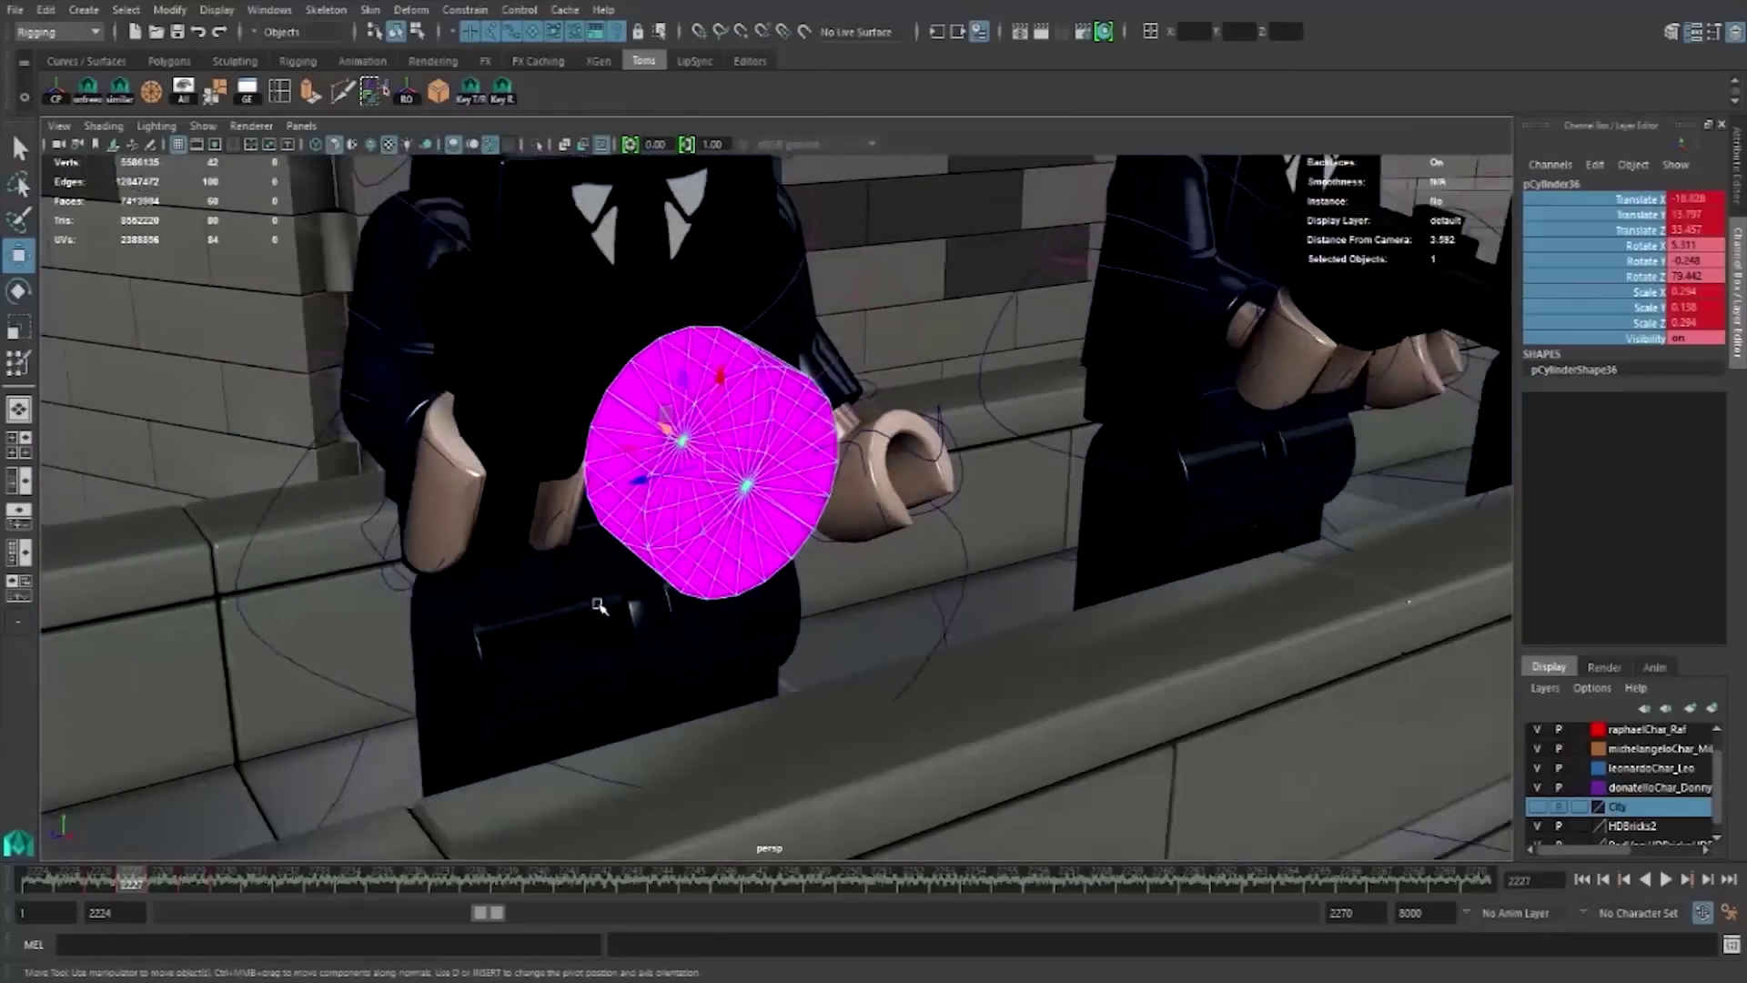
pyautogui.keyDown('alt'); pyautogui.moveTo(599, 607); pyautogui.dragTo(317, 771, button='right'); pyautogui.keyUp('alt')
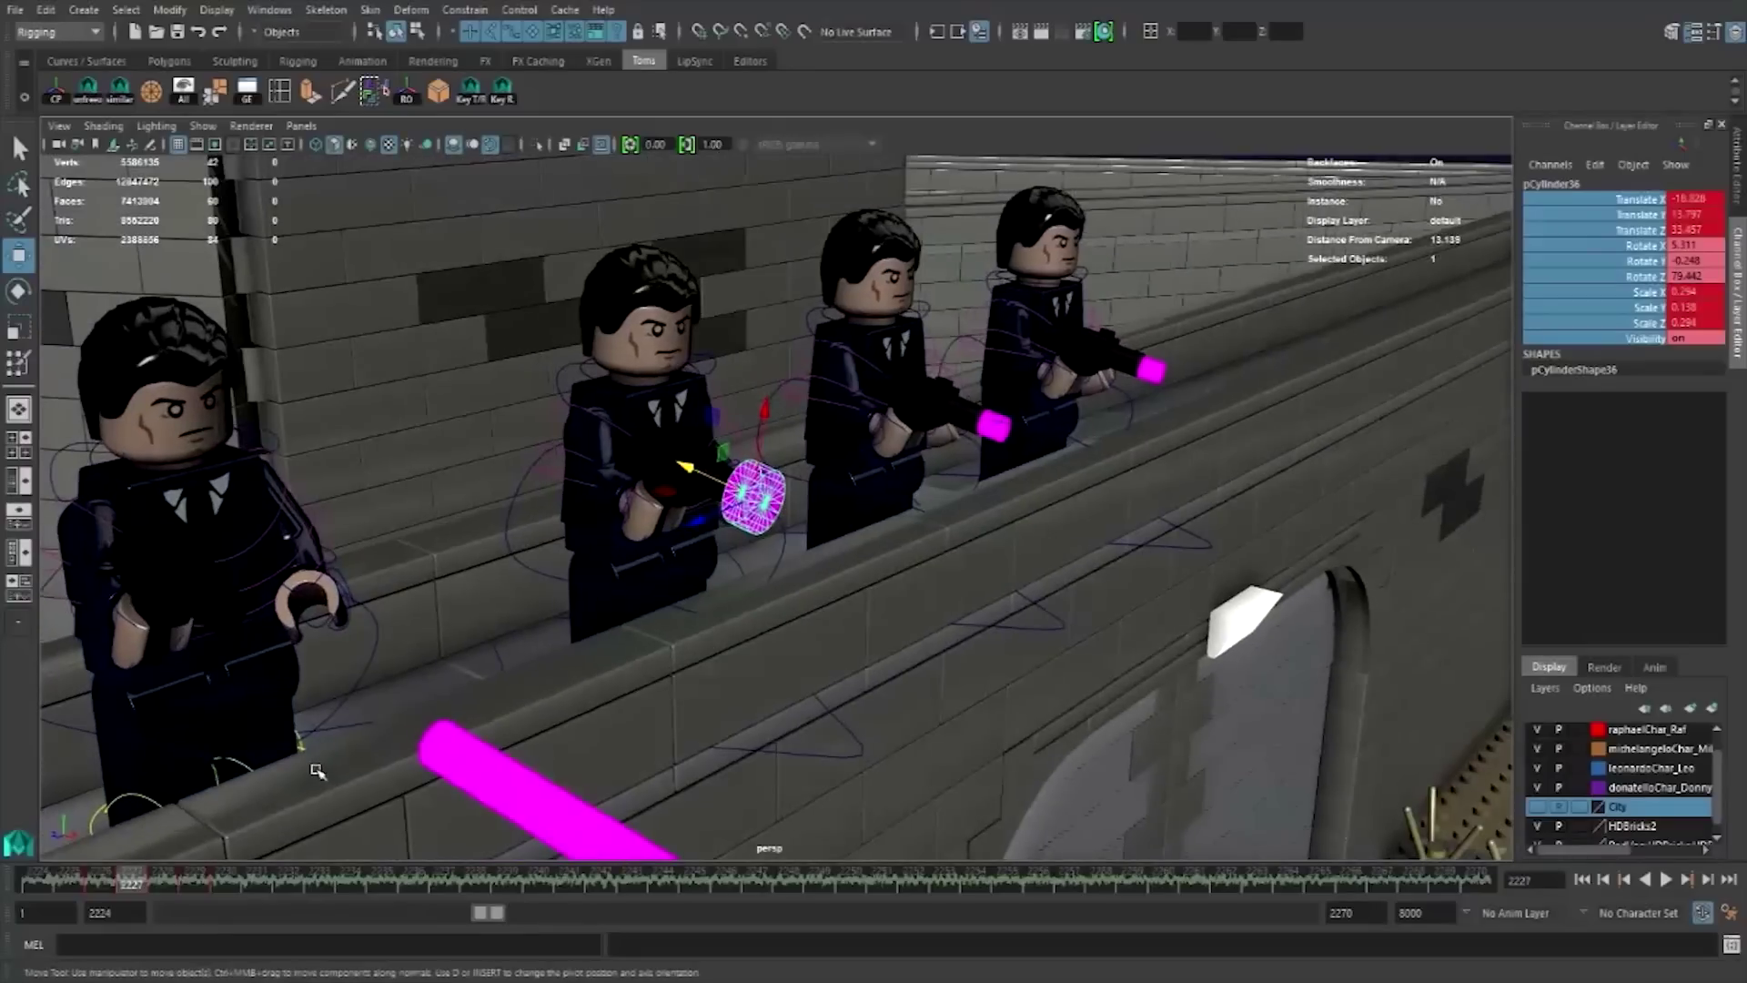
pyautogui.moveTo(91, 887); pyautogui.dragTo(291, 889)
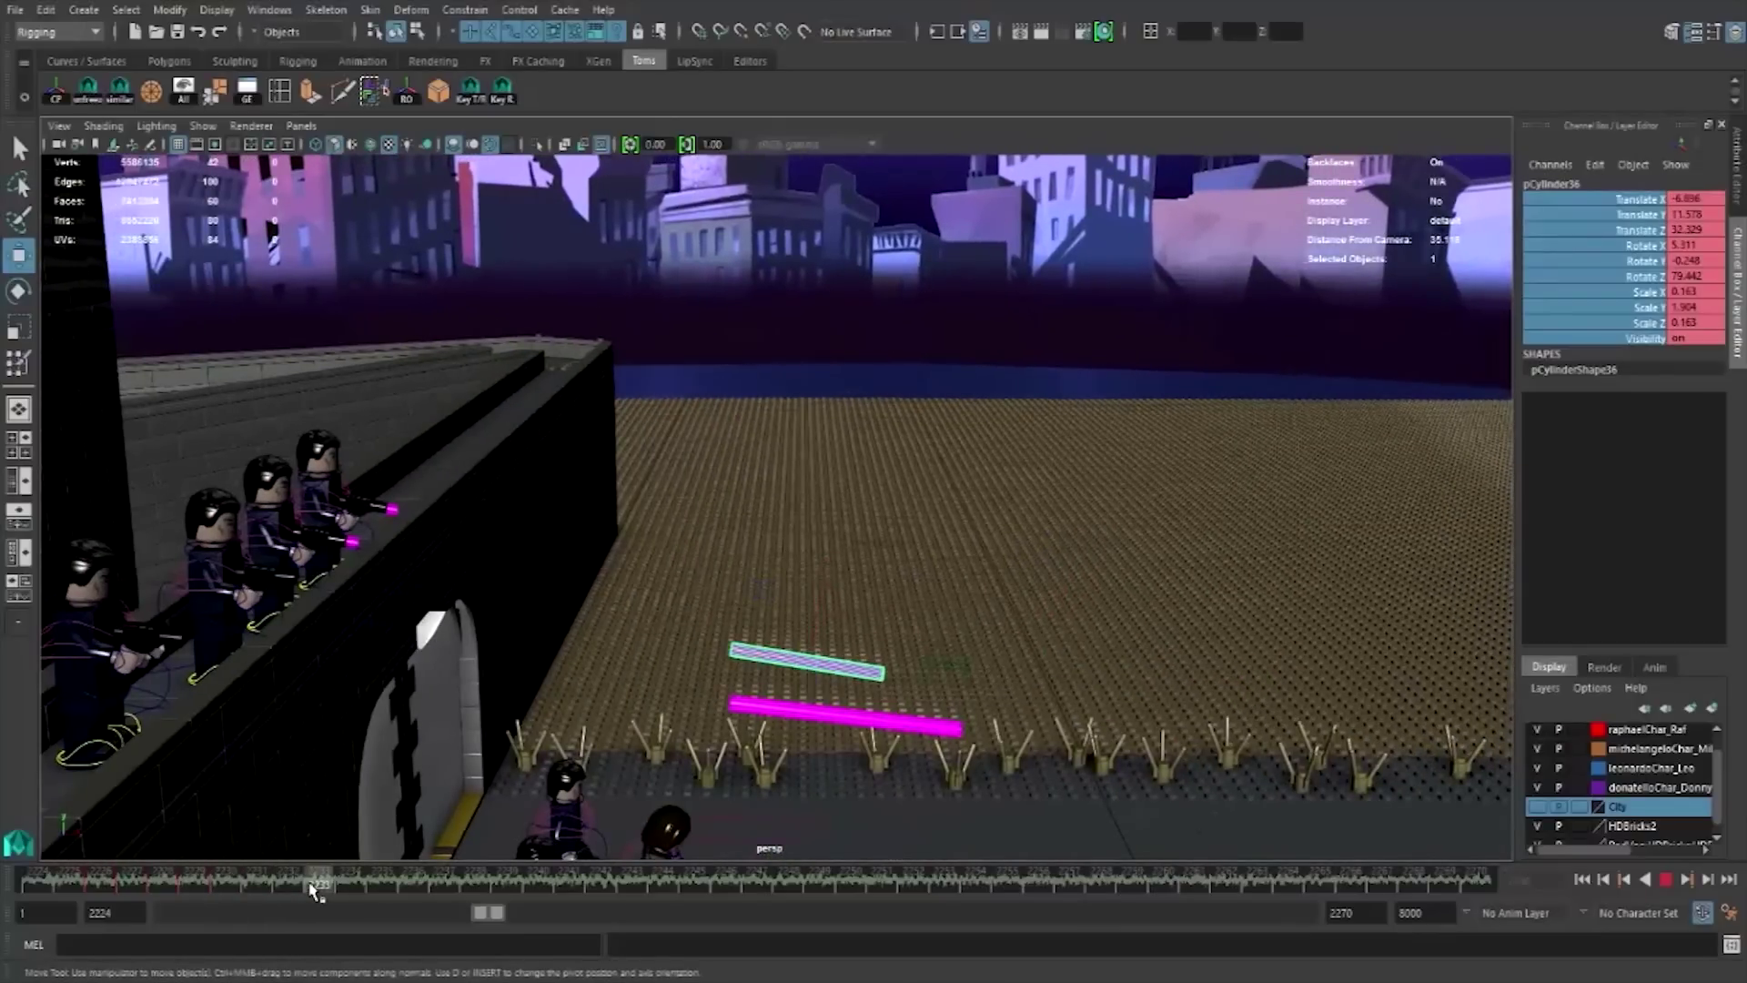
# - Key all the bullet's channels at frame 2233 and copy its key range
pyautogui.moveTo(309, 890); pyautogui.dragTo(317, 890)
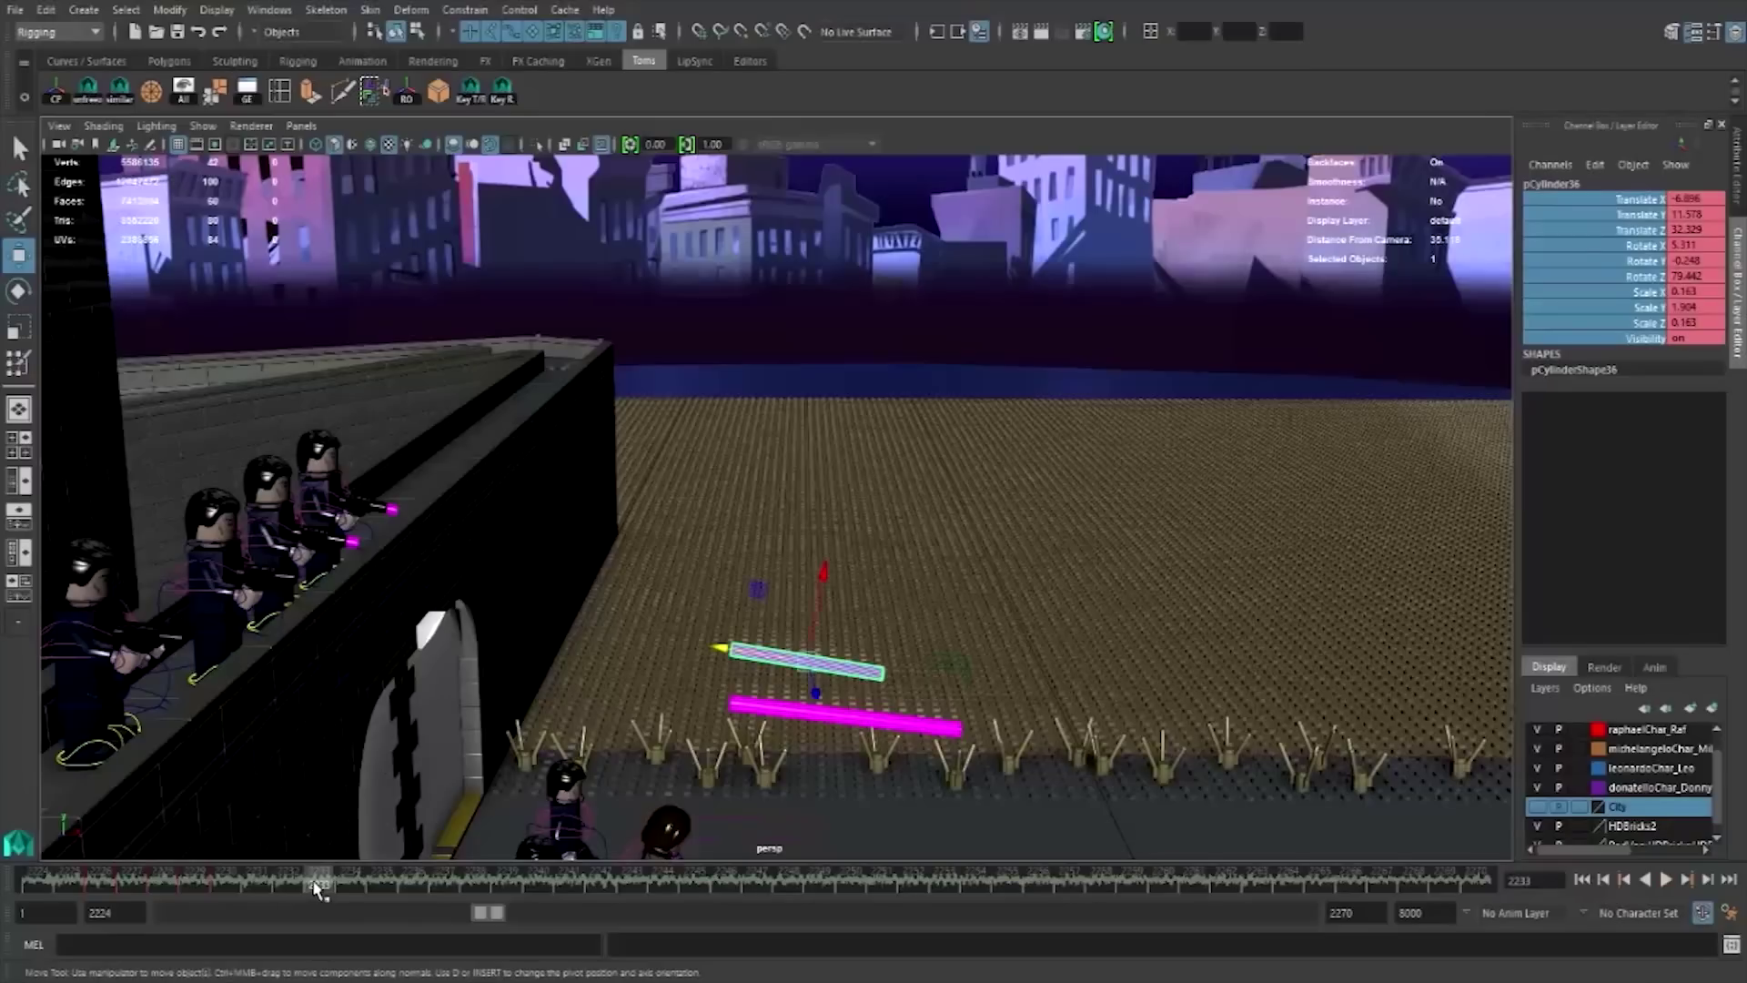
pyautogui.rightClick(1603, 291)
pyautogui.click(1565, 304)
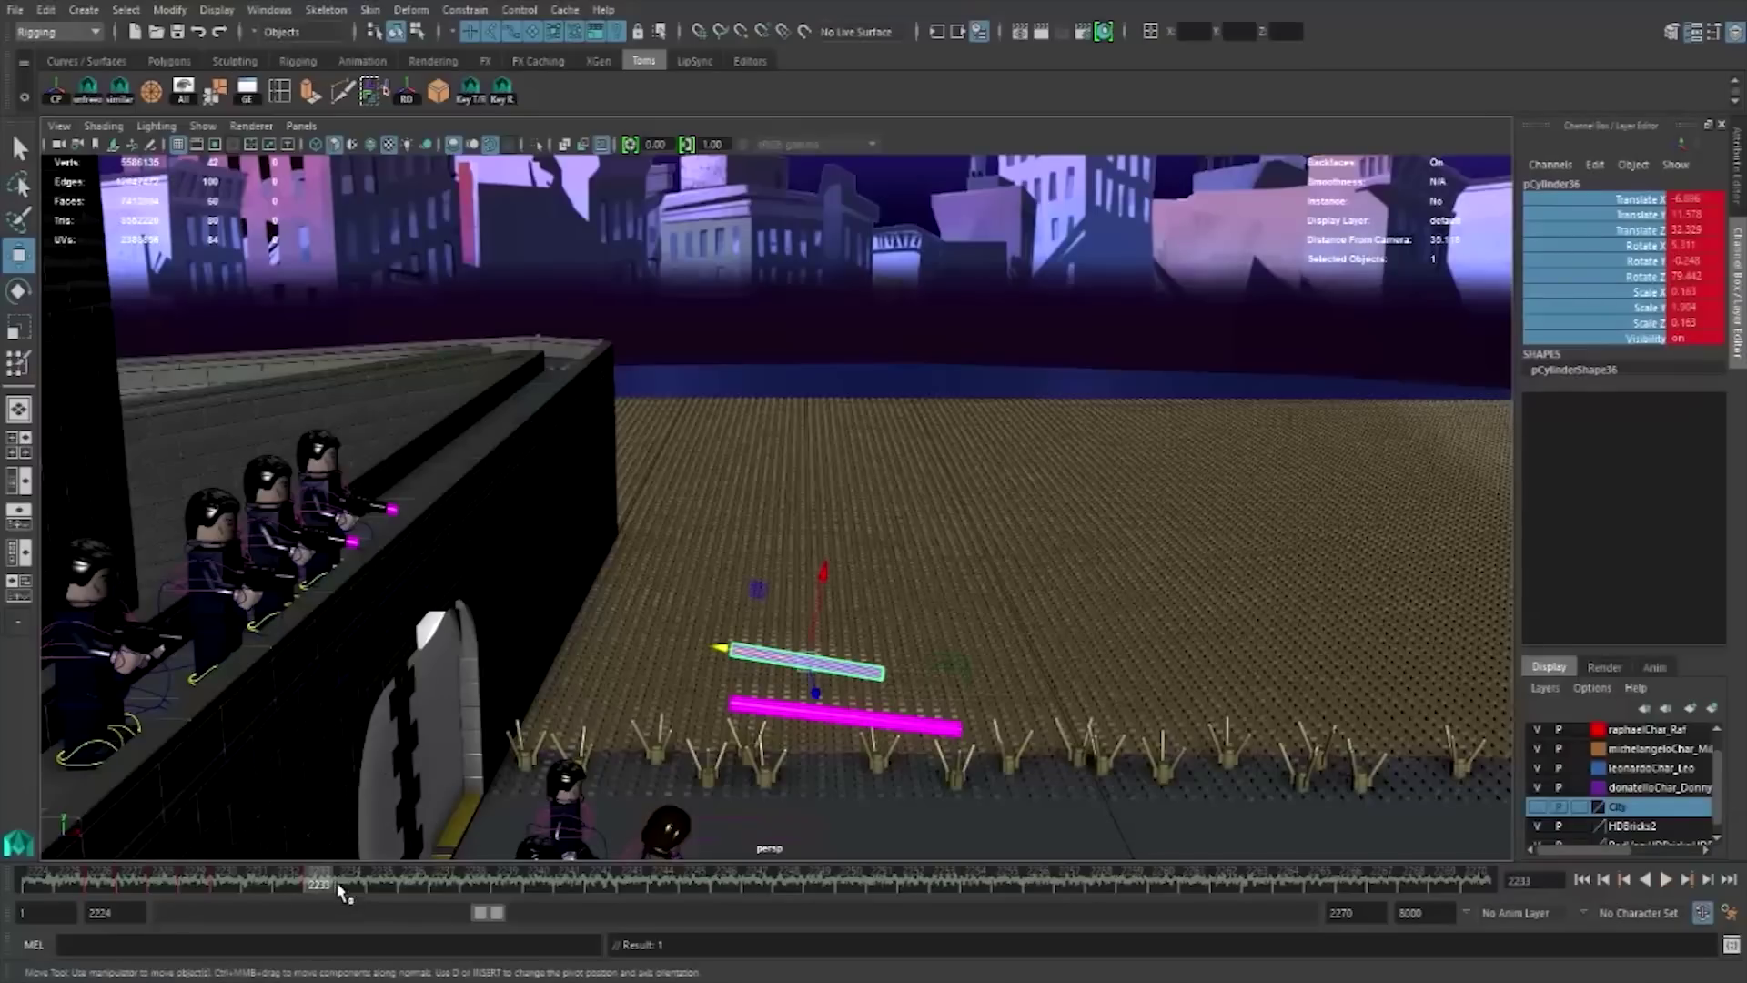
pyautogui.keyDown('shift'); pyautogui.moveTo(197, 891); pyautogui.dragTo(102, 892); pyautogui.keyUp('shift')
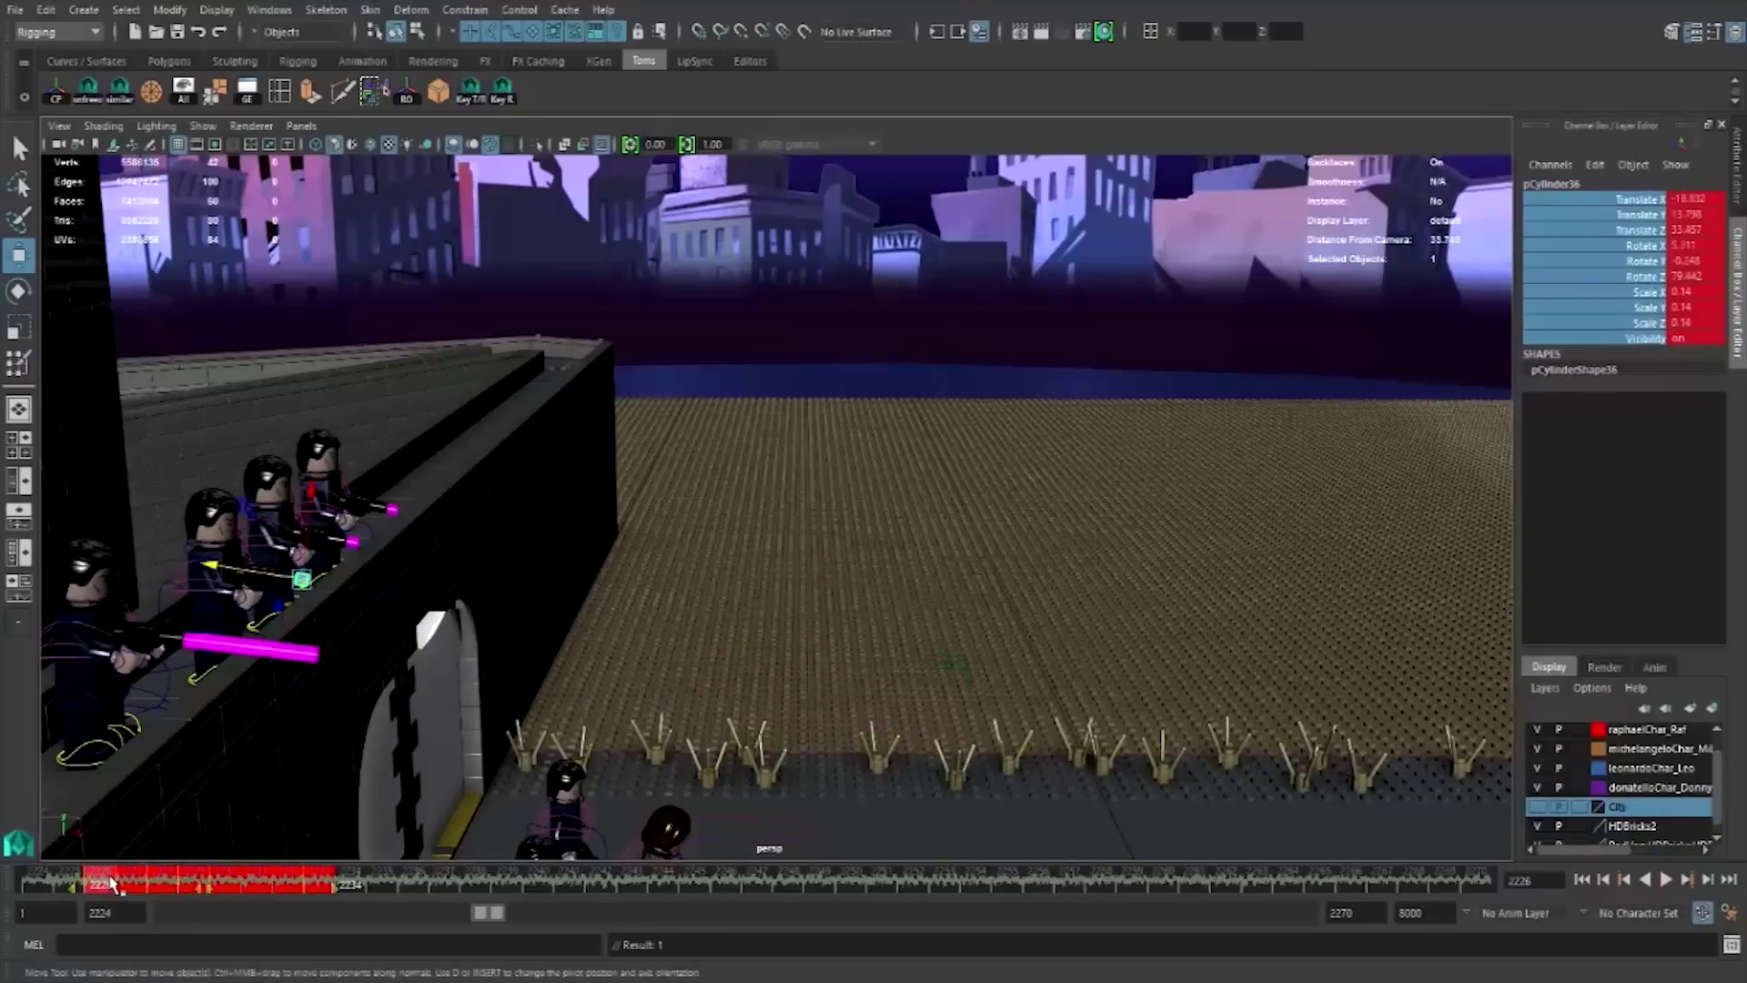
pyautogui.rightClick(111, 883)
pyautogui.click(163, 619)
# - Paste the copied bullet keys at frame 2234
pyautogui.moveTo(346, 887)
pyautogui.mouseDown()
pyautogui.moveTo(473, 887)
pyautogui.moveTo(423, 876)
pyautogui.mouseUp()
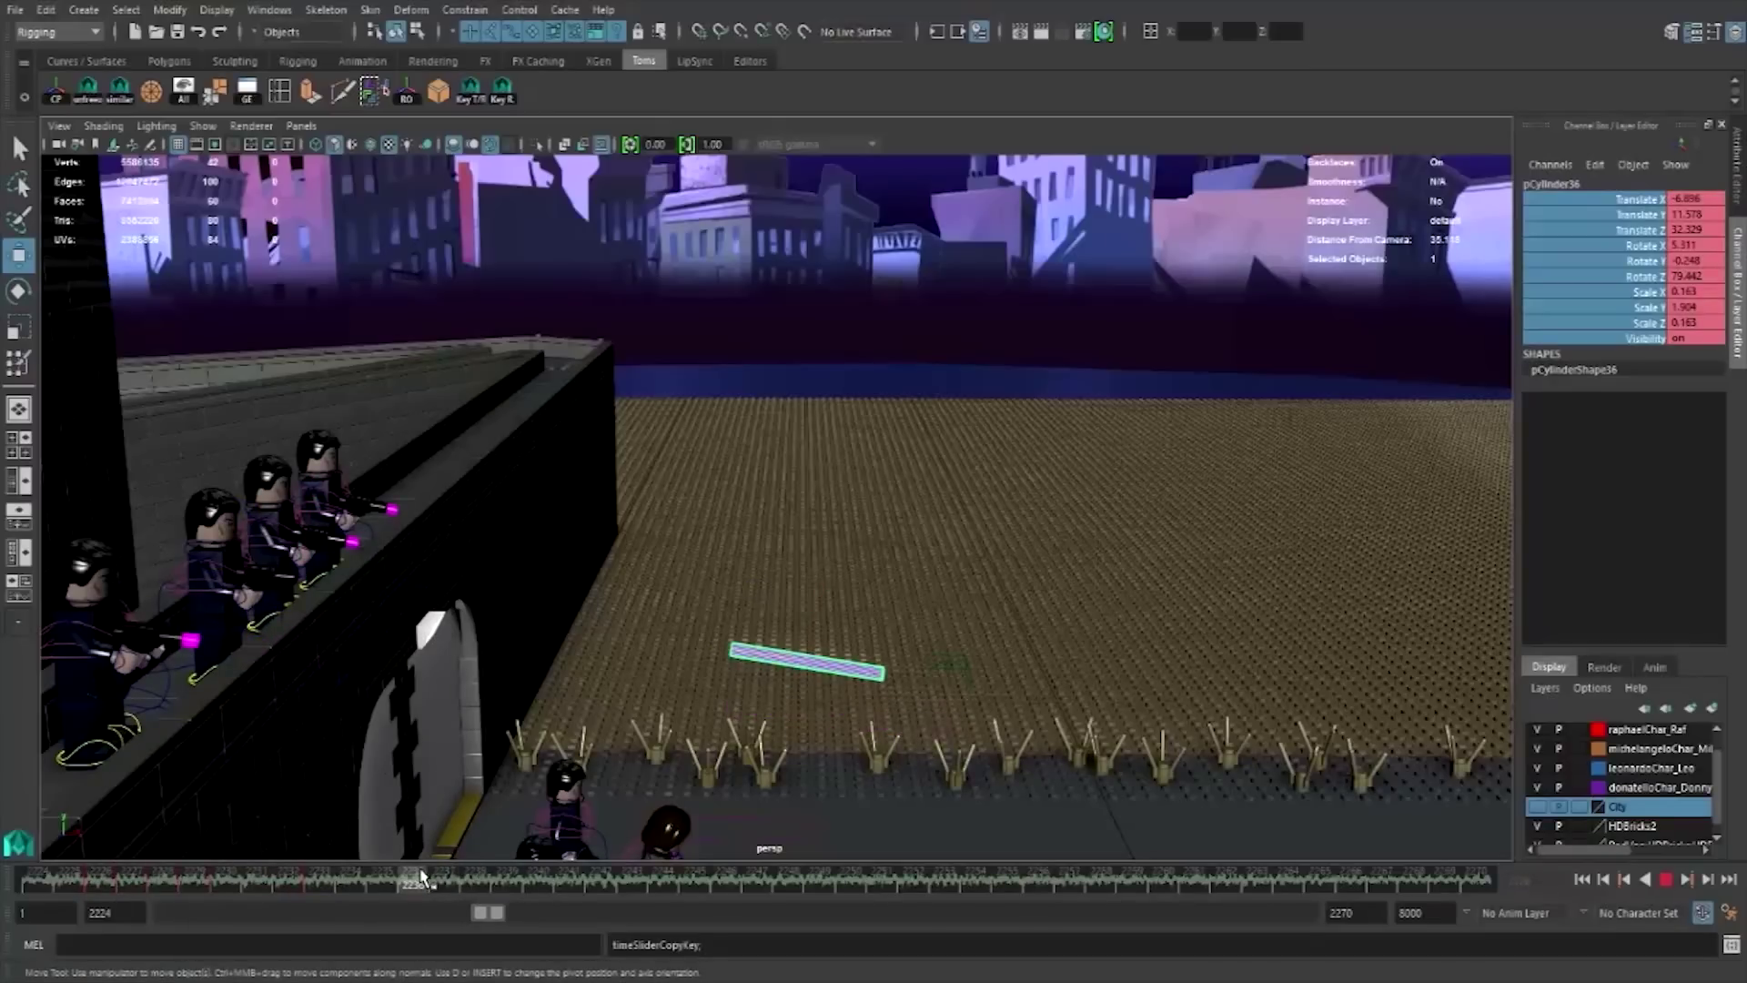
pyautogui.click(350, 887)
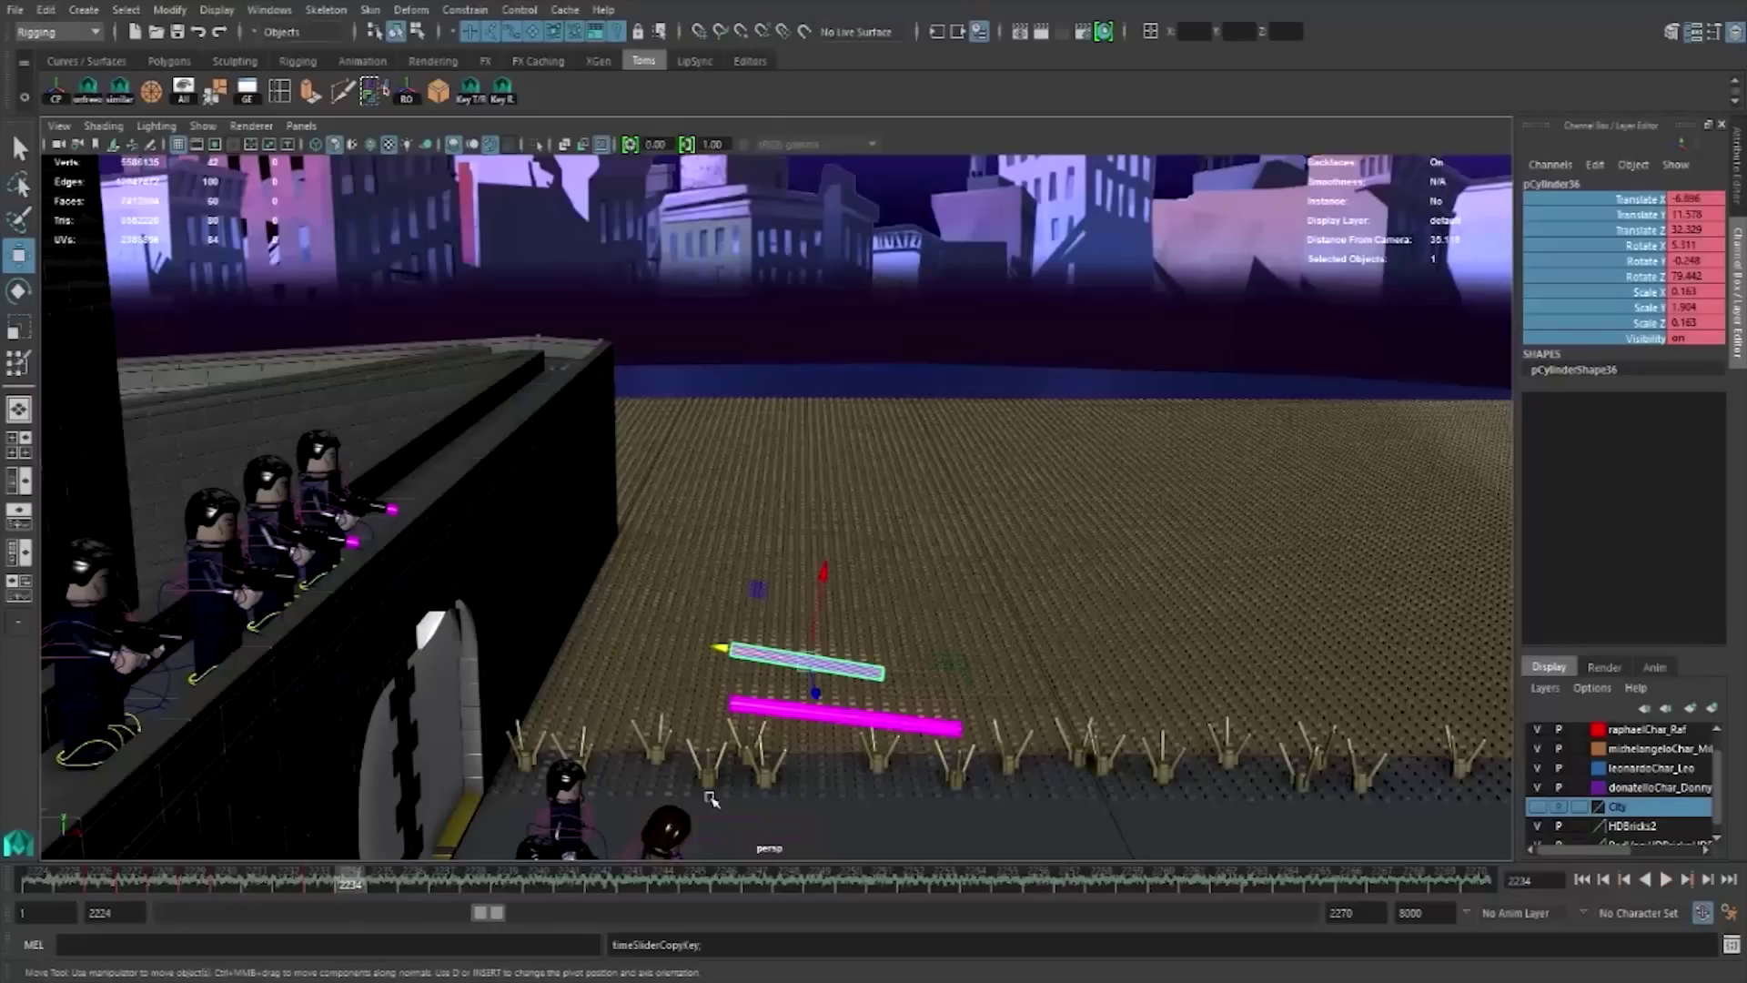
pyautogui.rightClick(350, 887)
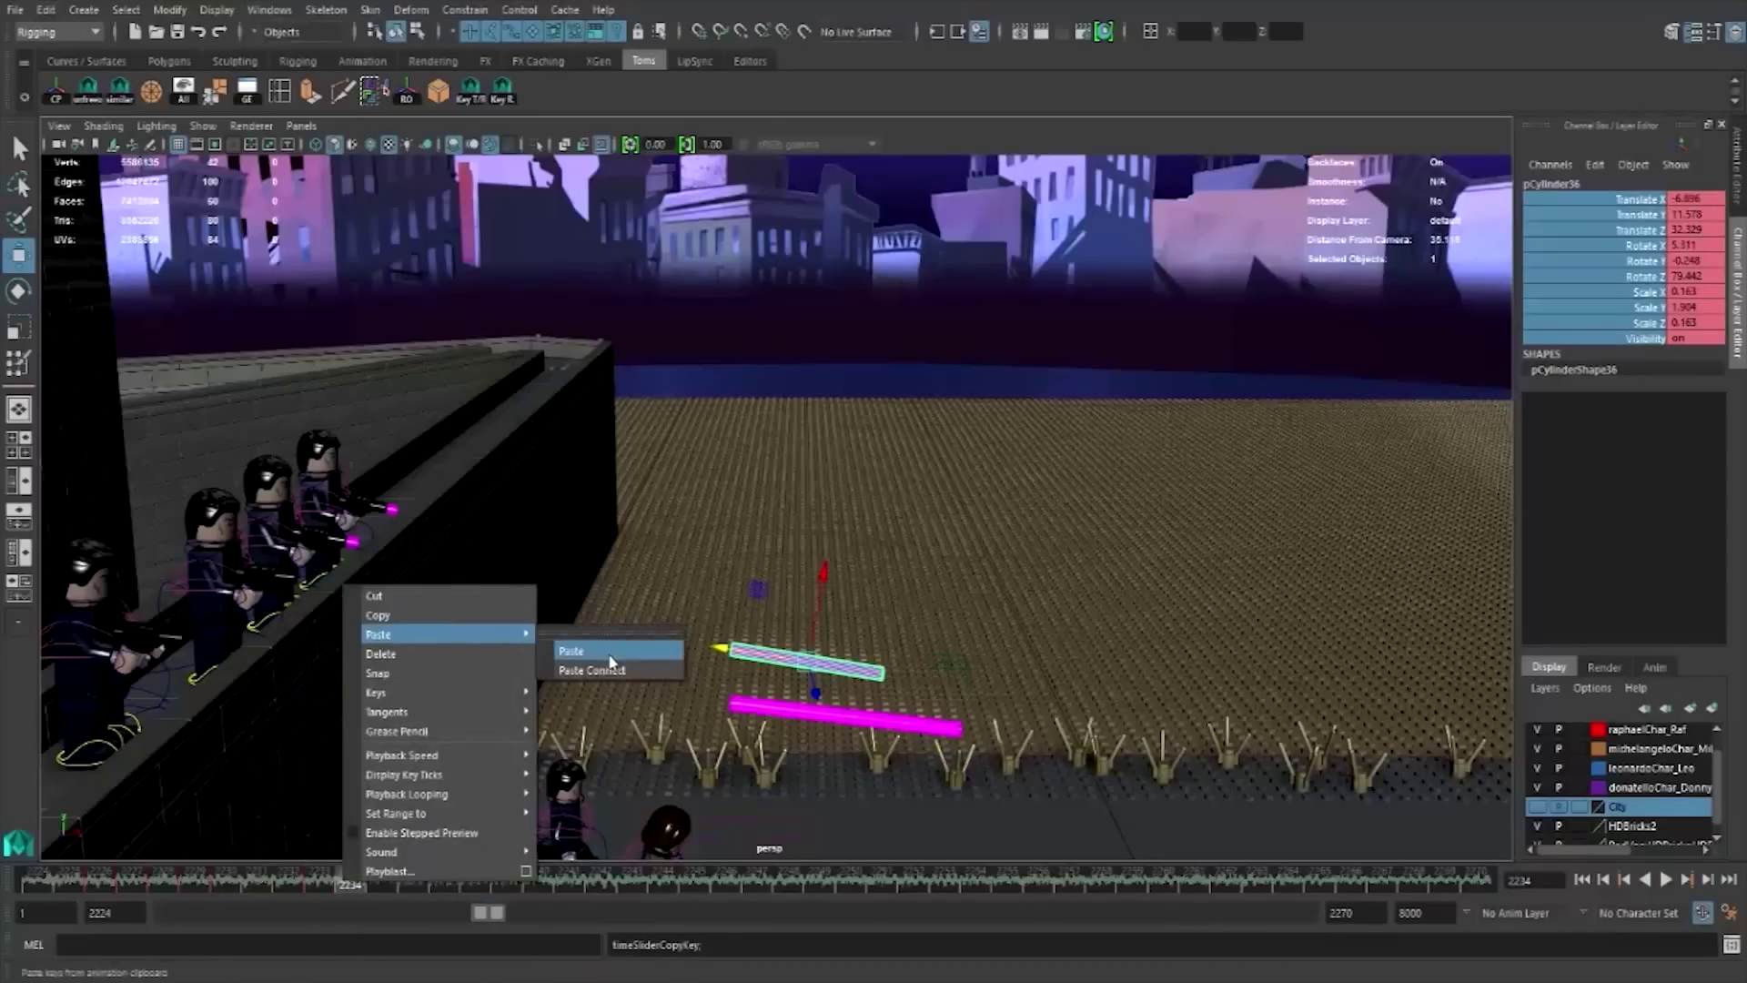
pyautogui.click(592, 652)
# - Recopy the bullet's key range and paste it at frame 2242
pyautogui.keyDown('shift'); pyautogui.moveTo(544, 885); pyautogui.dragTo(318, 884); pyautogui.keyUp('shift')
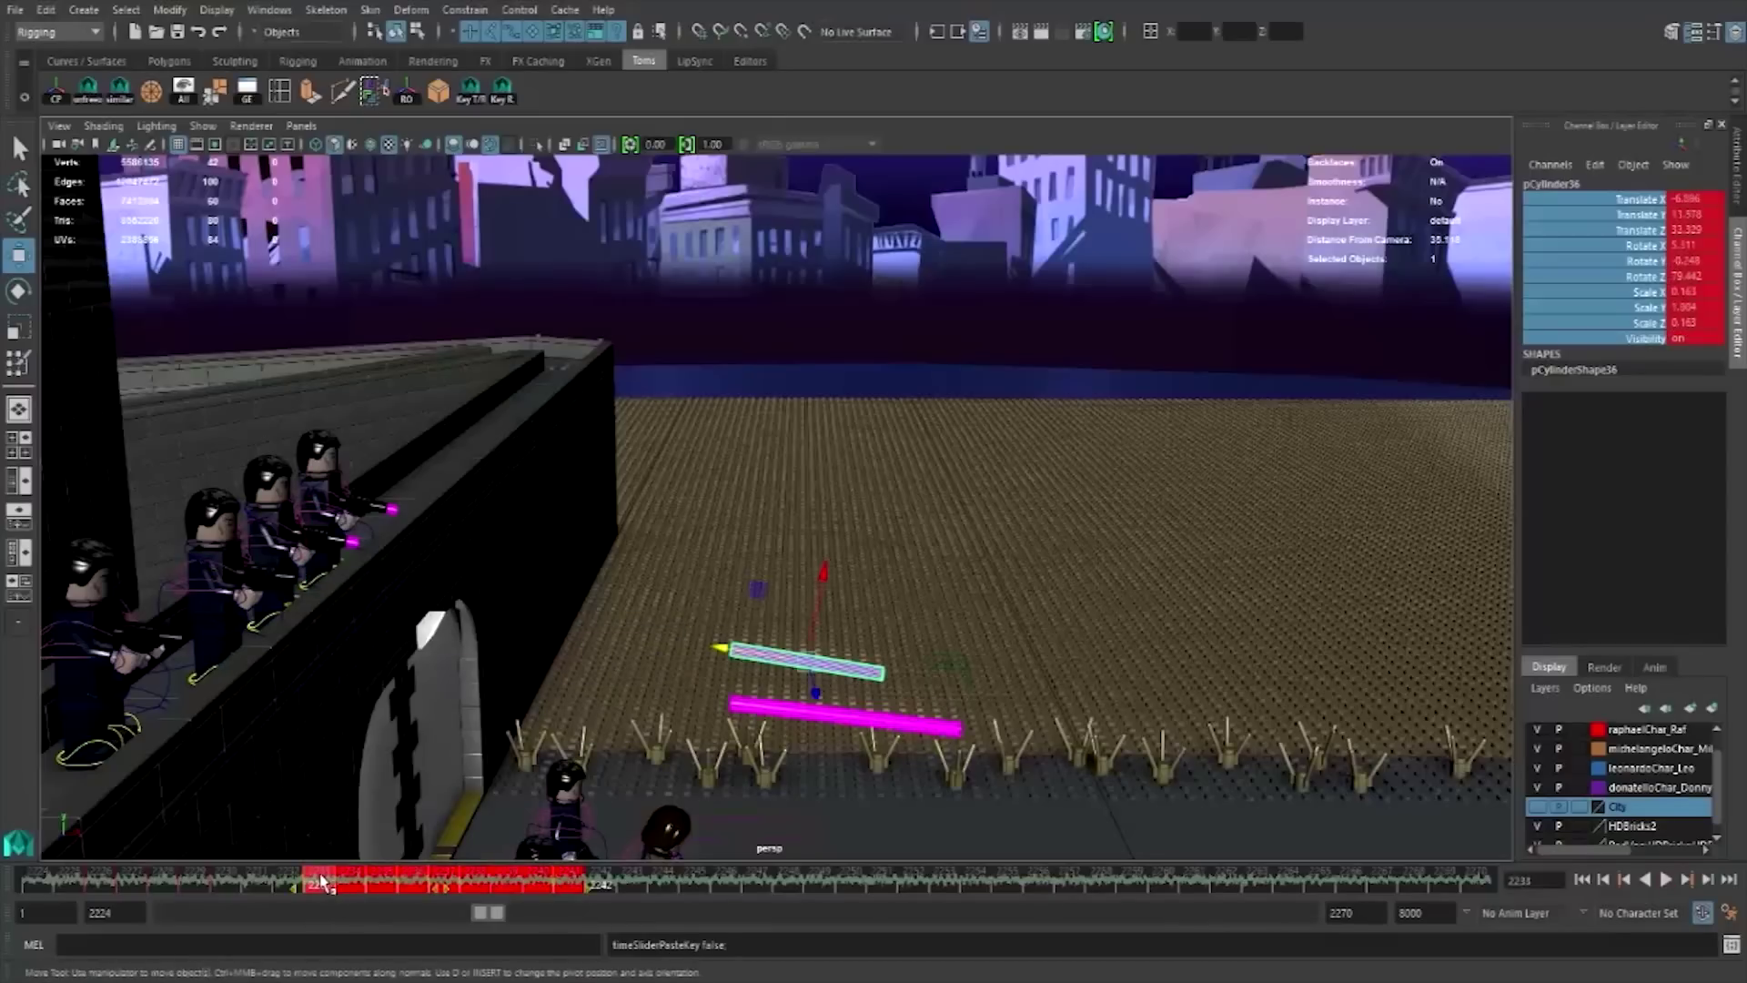
pyautogui.rightClick(350, 884)
pyautogui.click(391, 613)
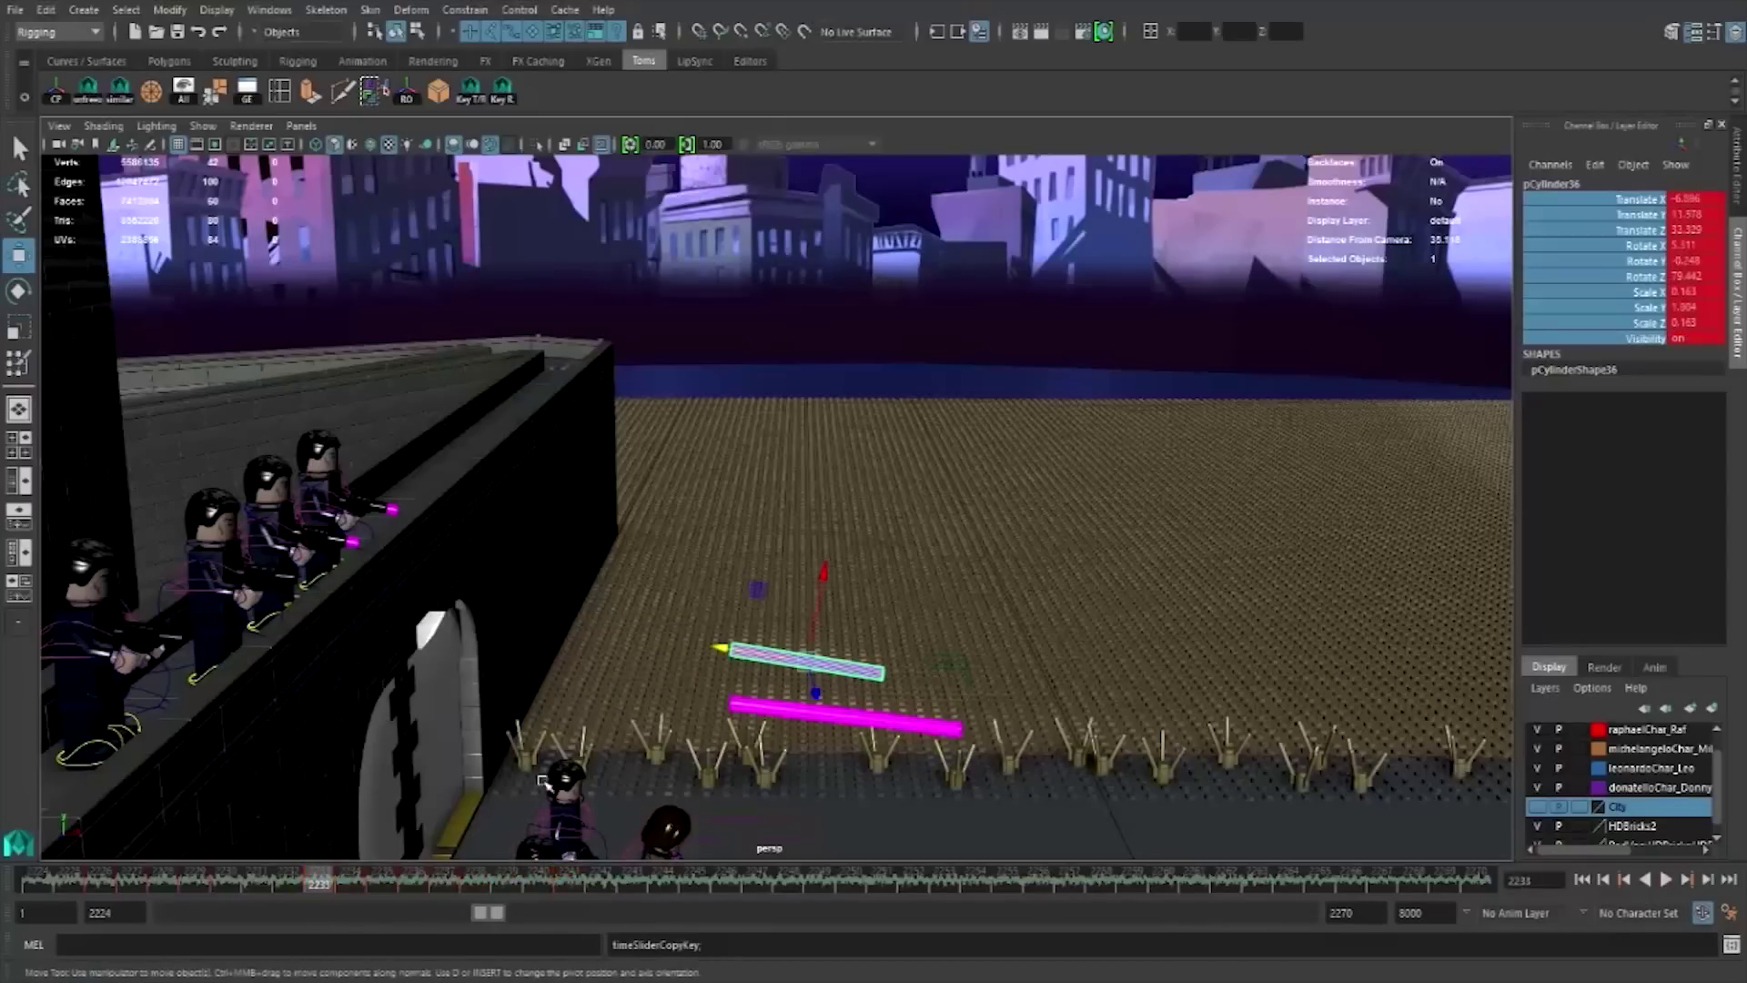
pyautogui.click(596, 887)
pyautogui.rightClick(596, 887)
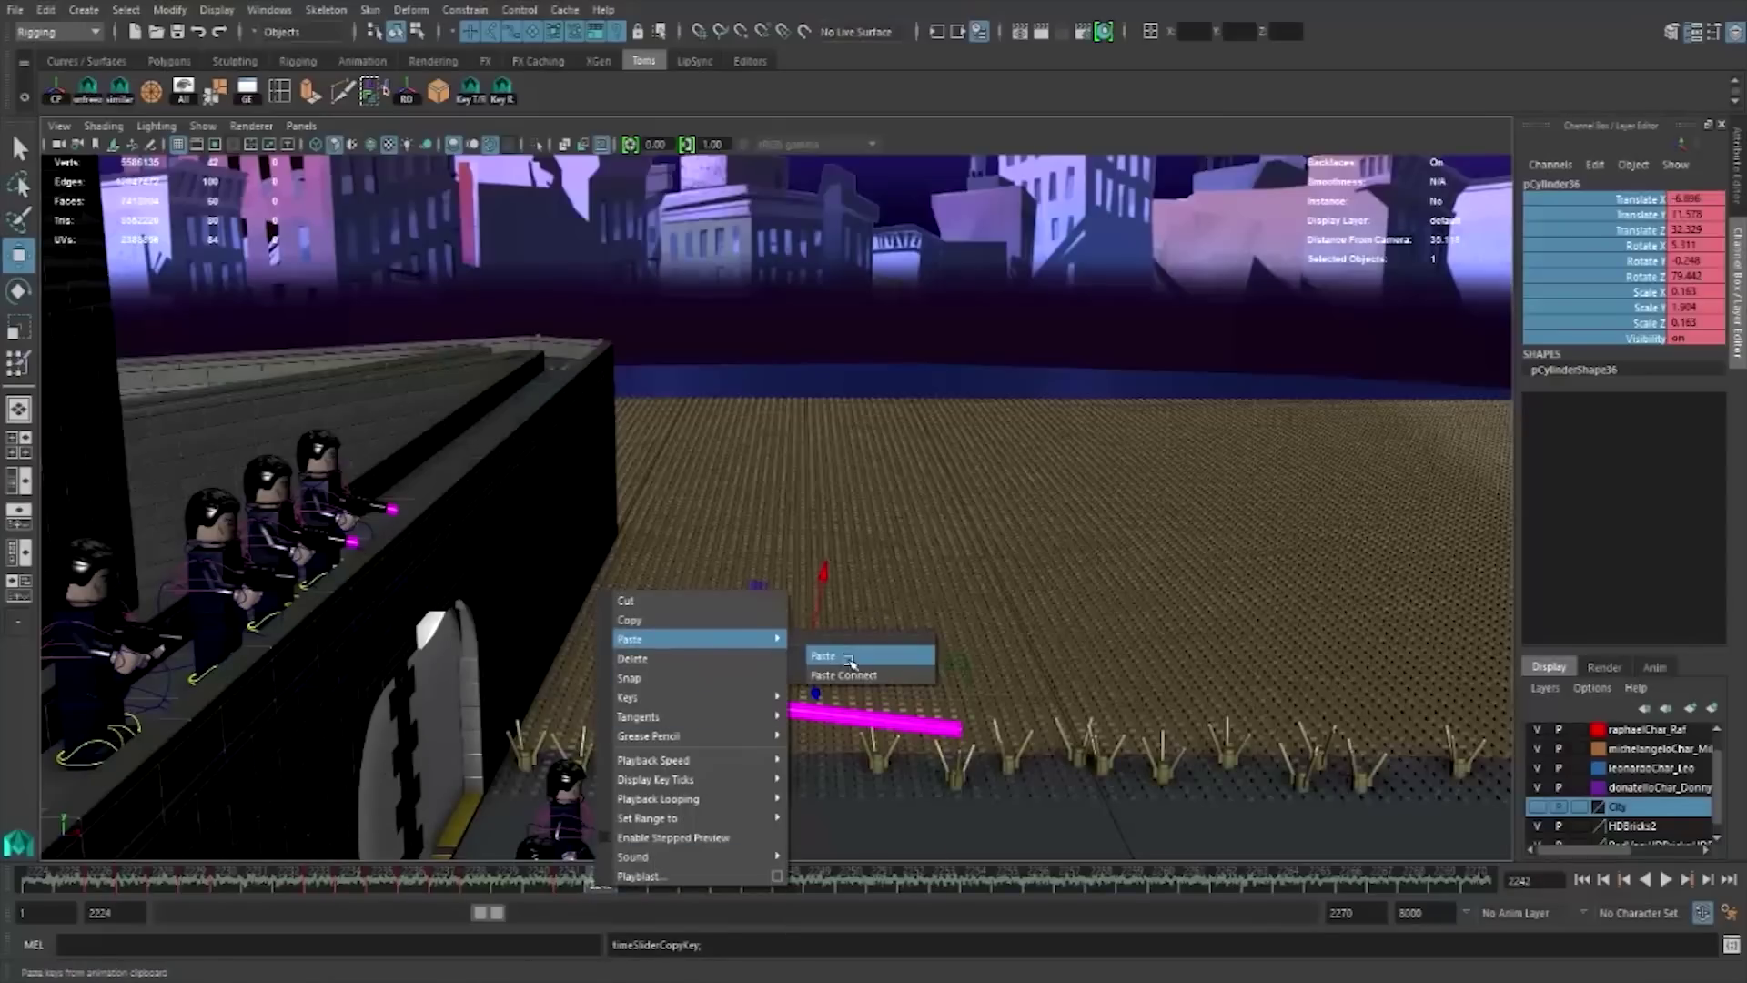
pyautogui.click(851, 661)
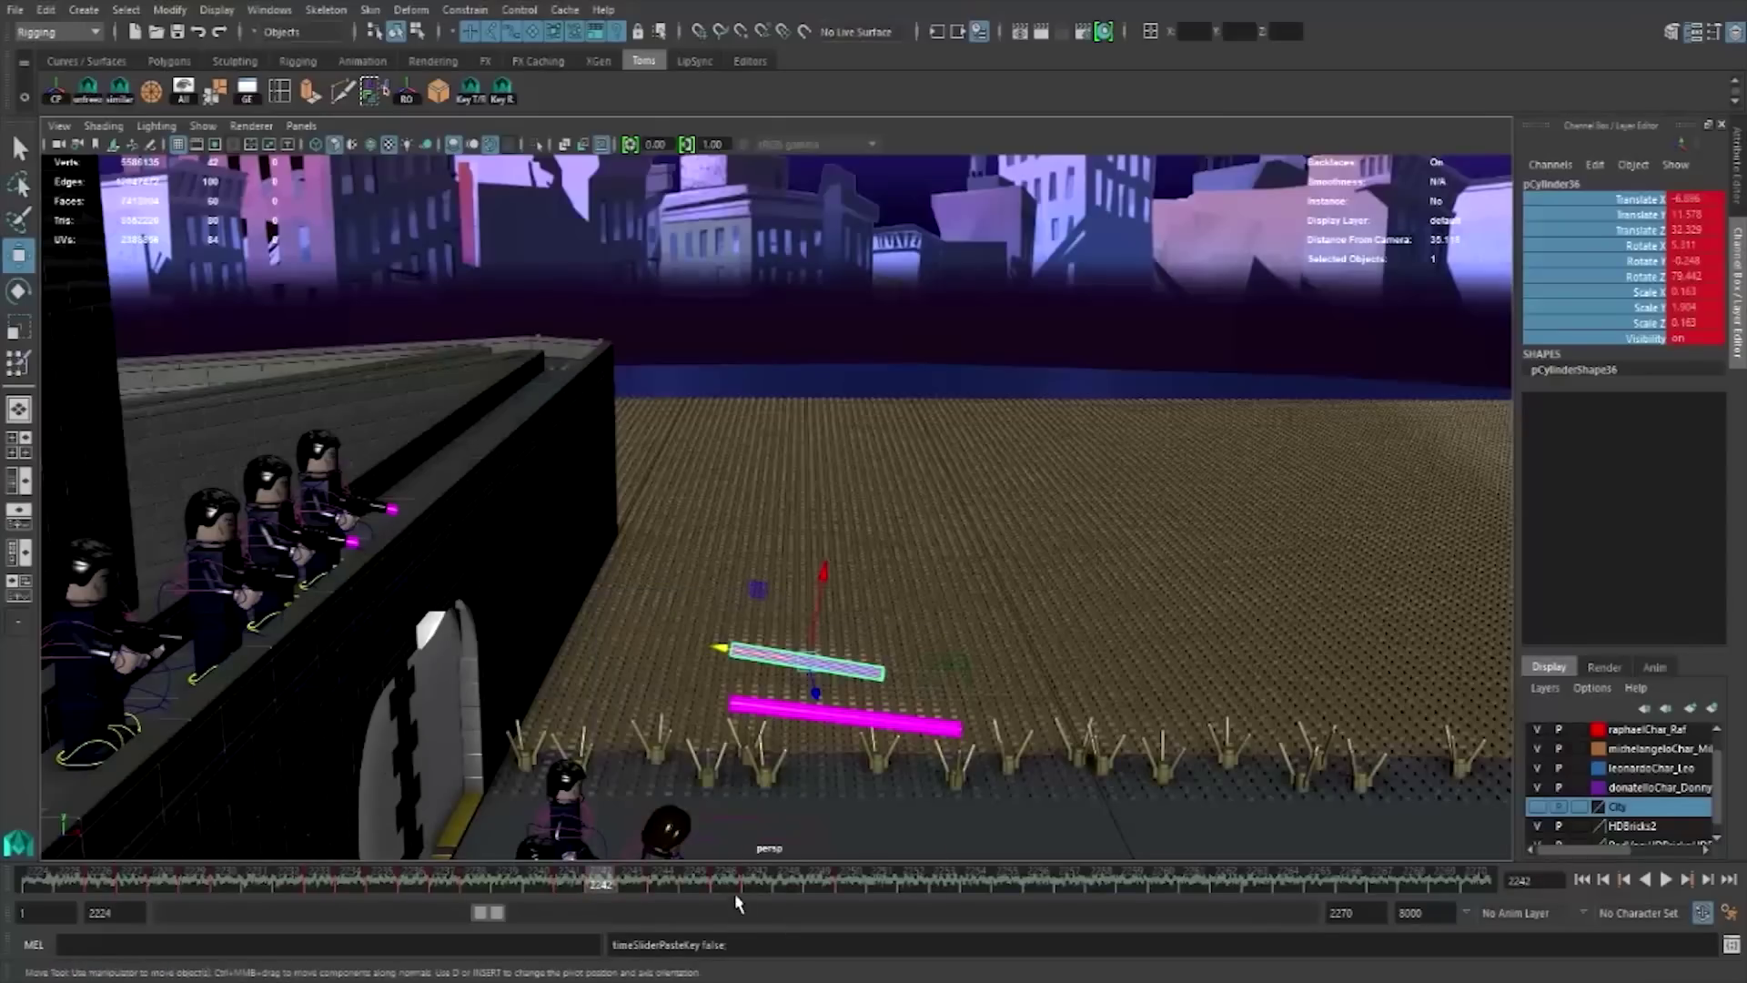
# - Paste the keys at frames 2250 and 2258, then play back the repeated shots
pyautogui.click(851, 887)
pyautogui.rightClick(850, 887)
pyautogui.moveTo(895, 633)
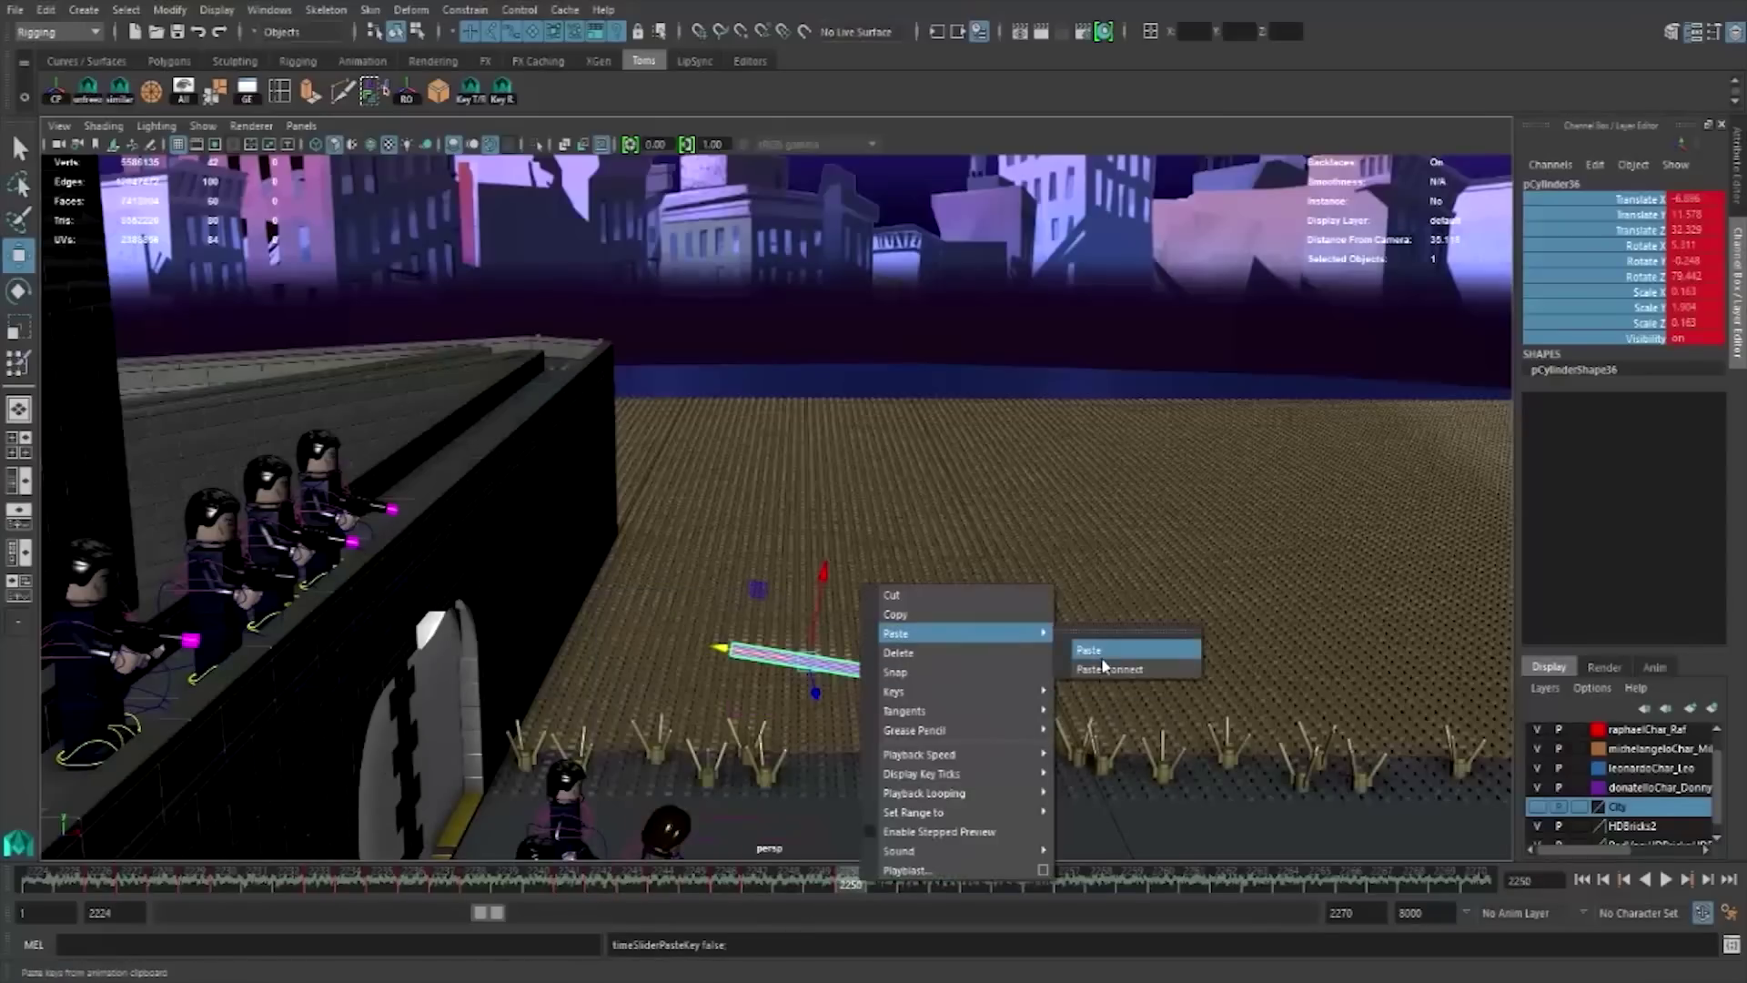
pyautogui.click(1091, 647)
pyautogui.click(1100, 887)
pyautogui.rightClick(1101, 887)
pyautogui.click(1338, 661)
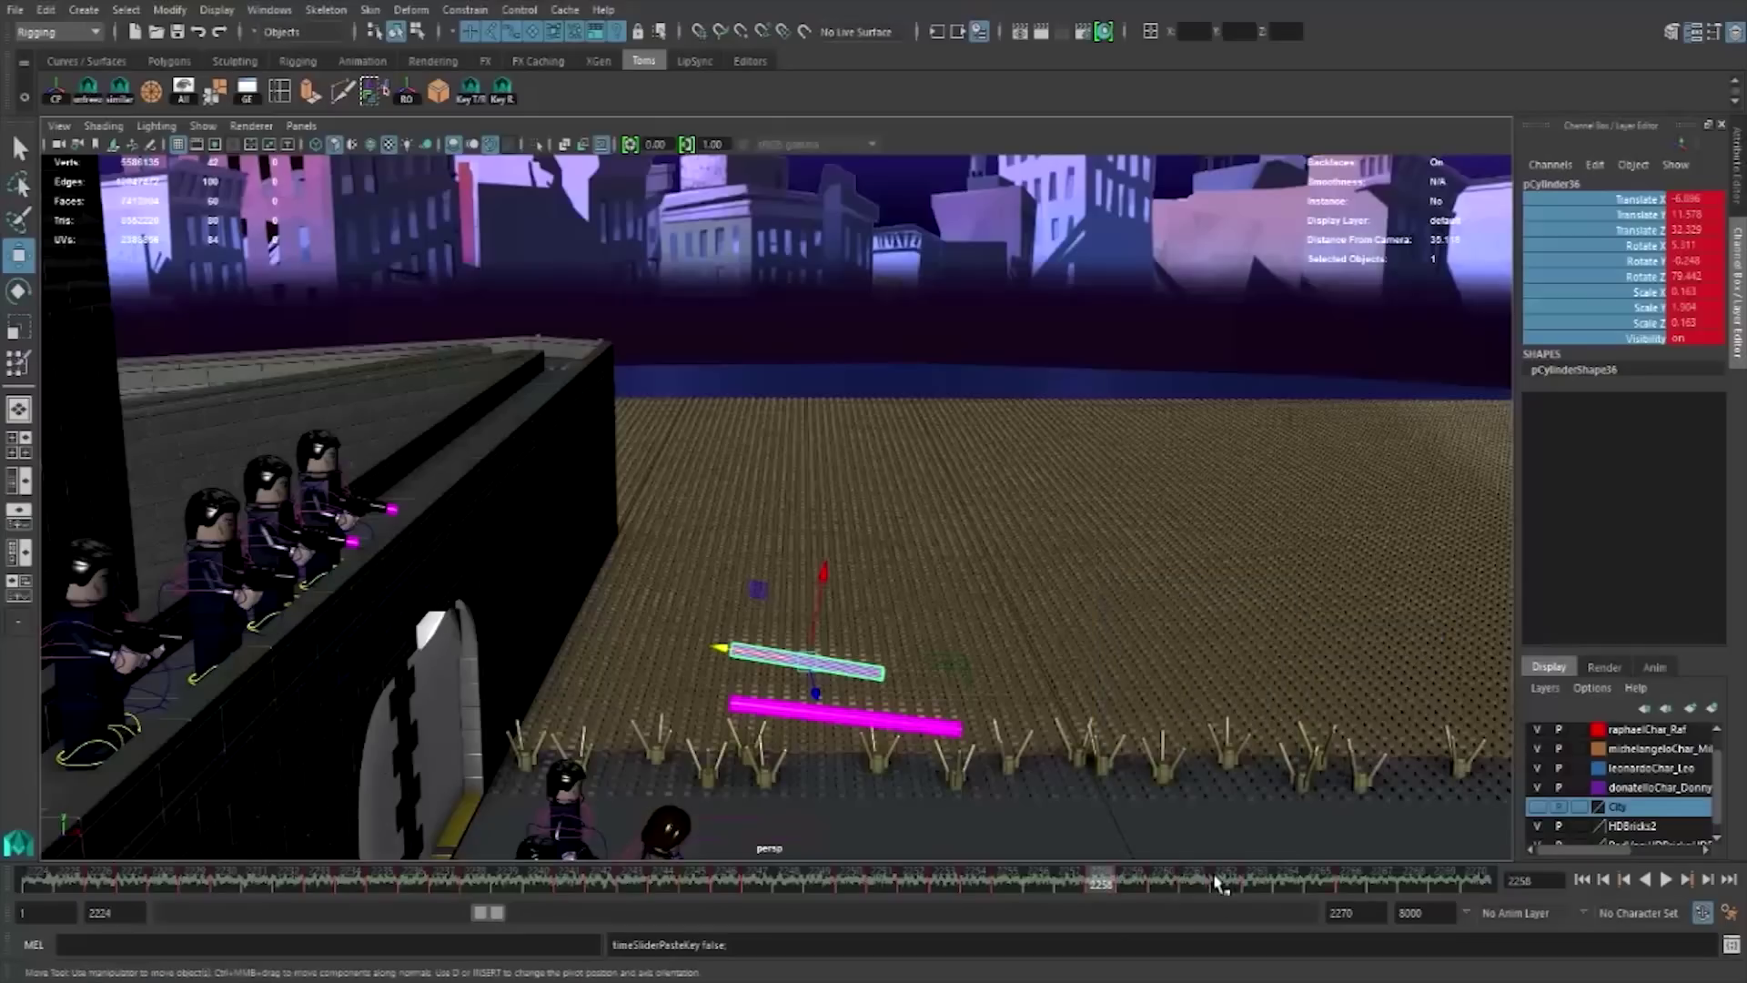
pyautogui.hotkey('alt', 'v')
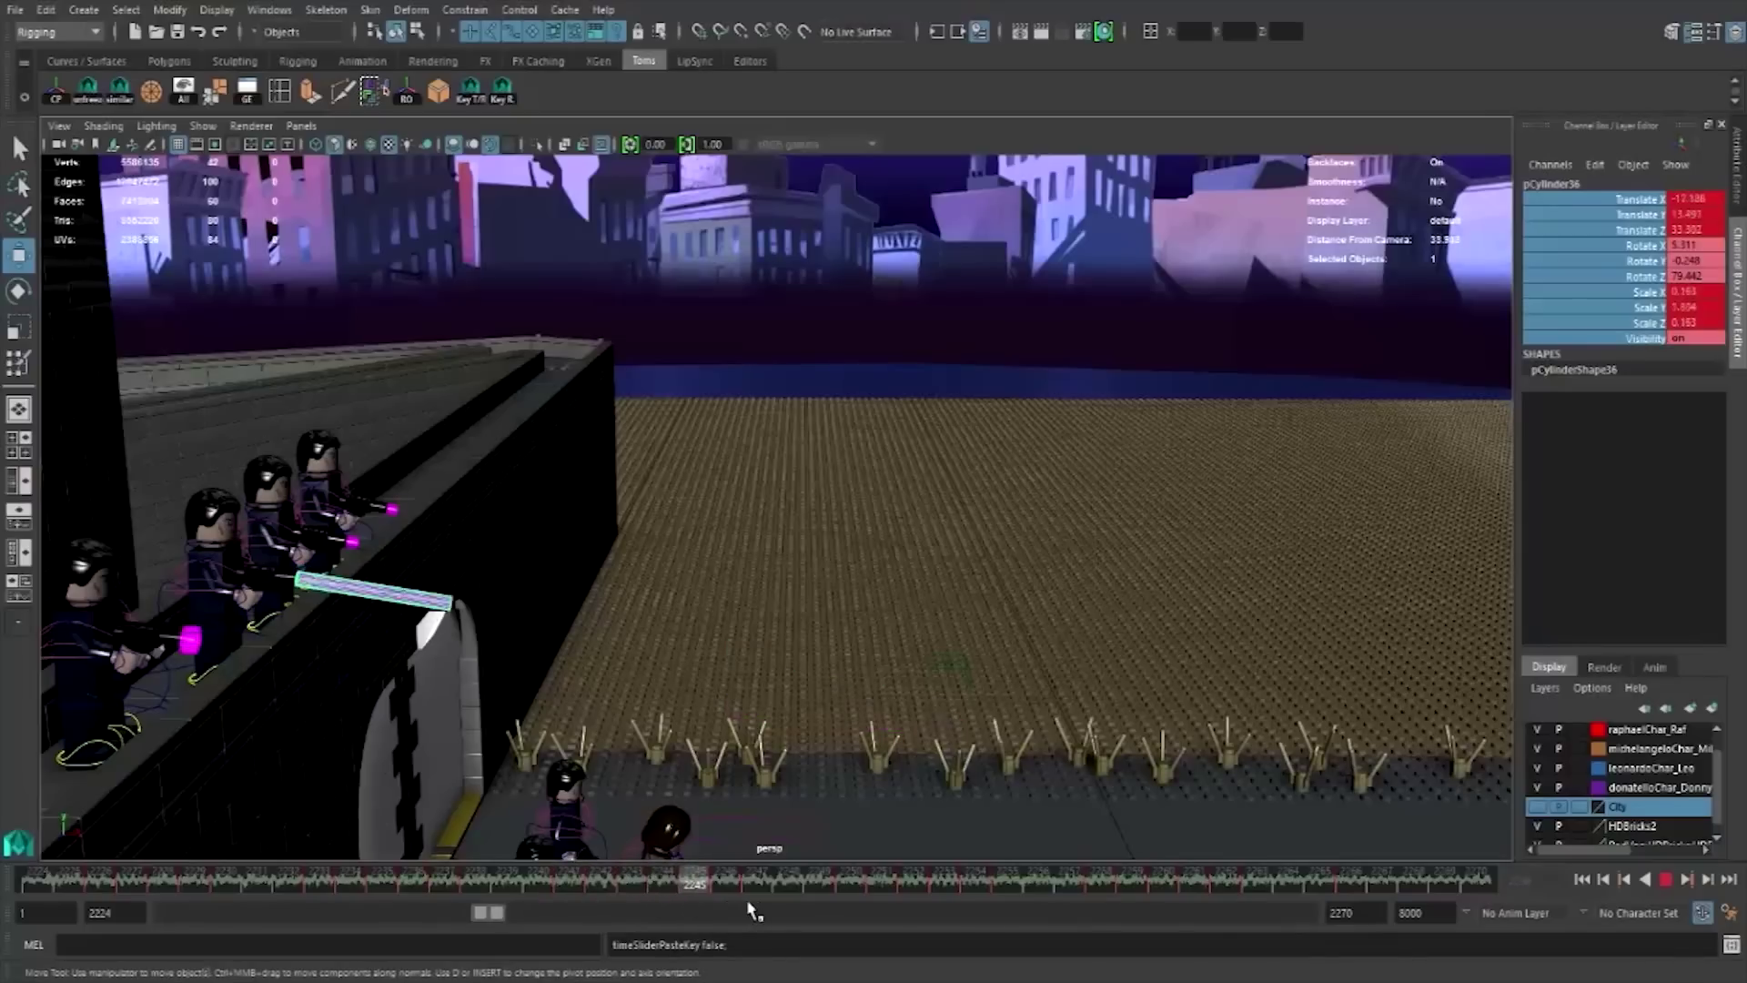
pyautogui.hotkey('alt', 'v')
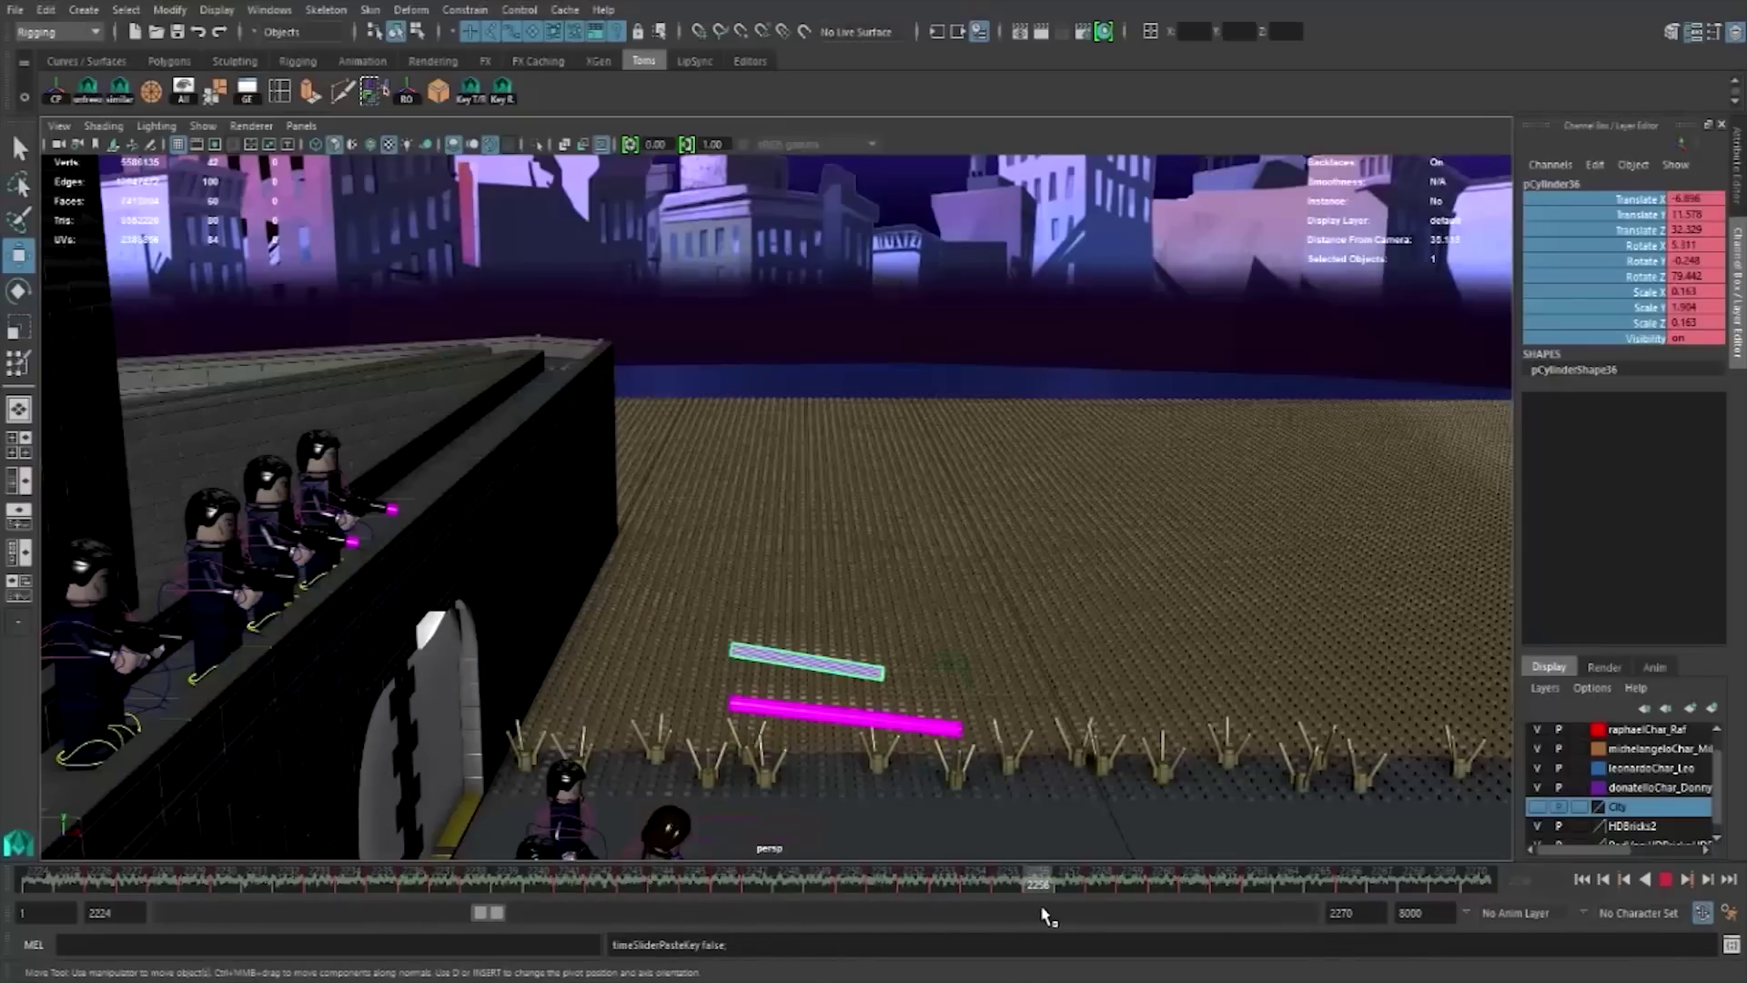
# - Select the bullet at the henchman's gun and frame it beside the wall
pyautogui.scroll(2, 771, 799)
pyautogui.keyDown('alt'); pyautogui.moveTo(549, 691); pyautogui.dragTo(431, 586); pyautogui.keyUp('alt')
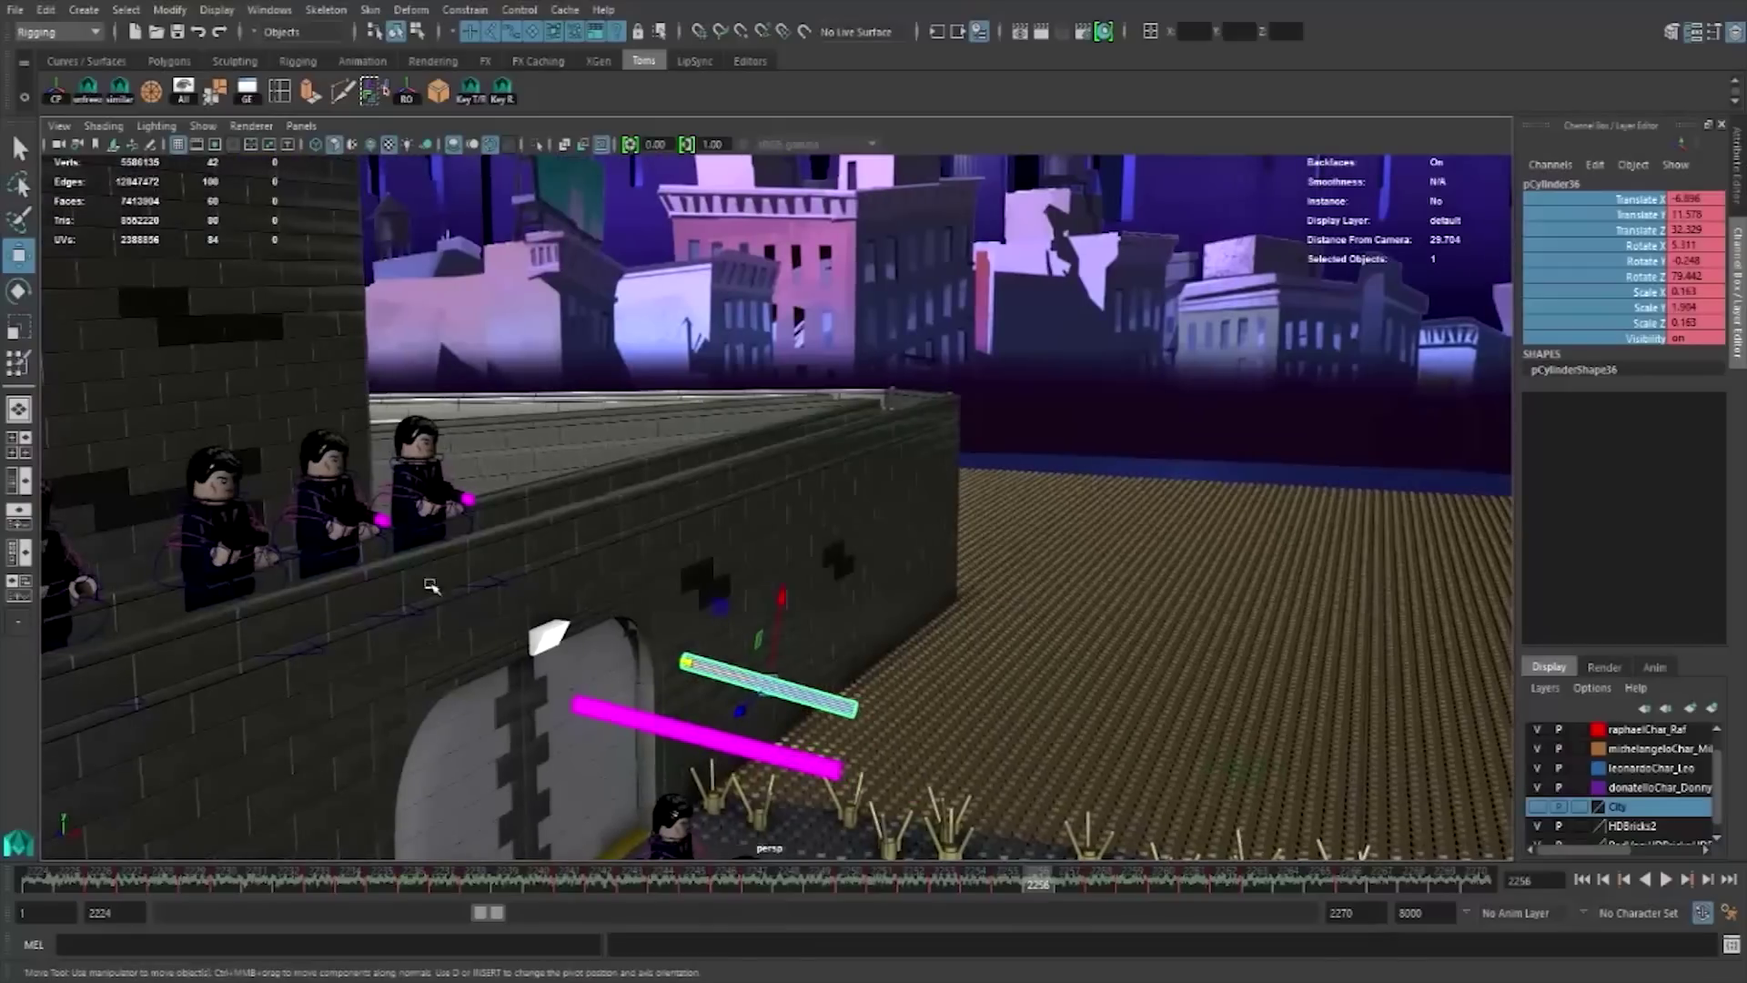
pyautogui.click(395, 521)
pyautogui.press('f')
pyautogui.moveTo(398, 523)
pyautogui.keyDown('alt'); pyautogui.mouseDown()
pyautogui.moveTo(551, 655)
pyautogui.moveTo(590, 647)
pyautogui.moveTo(283, 795)
pyautogui.mouseUp(); pyautogui.keyUp('alt')
pyautogui.click(162, 881)
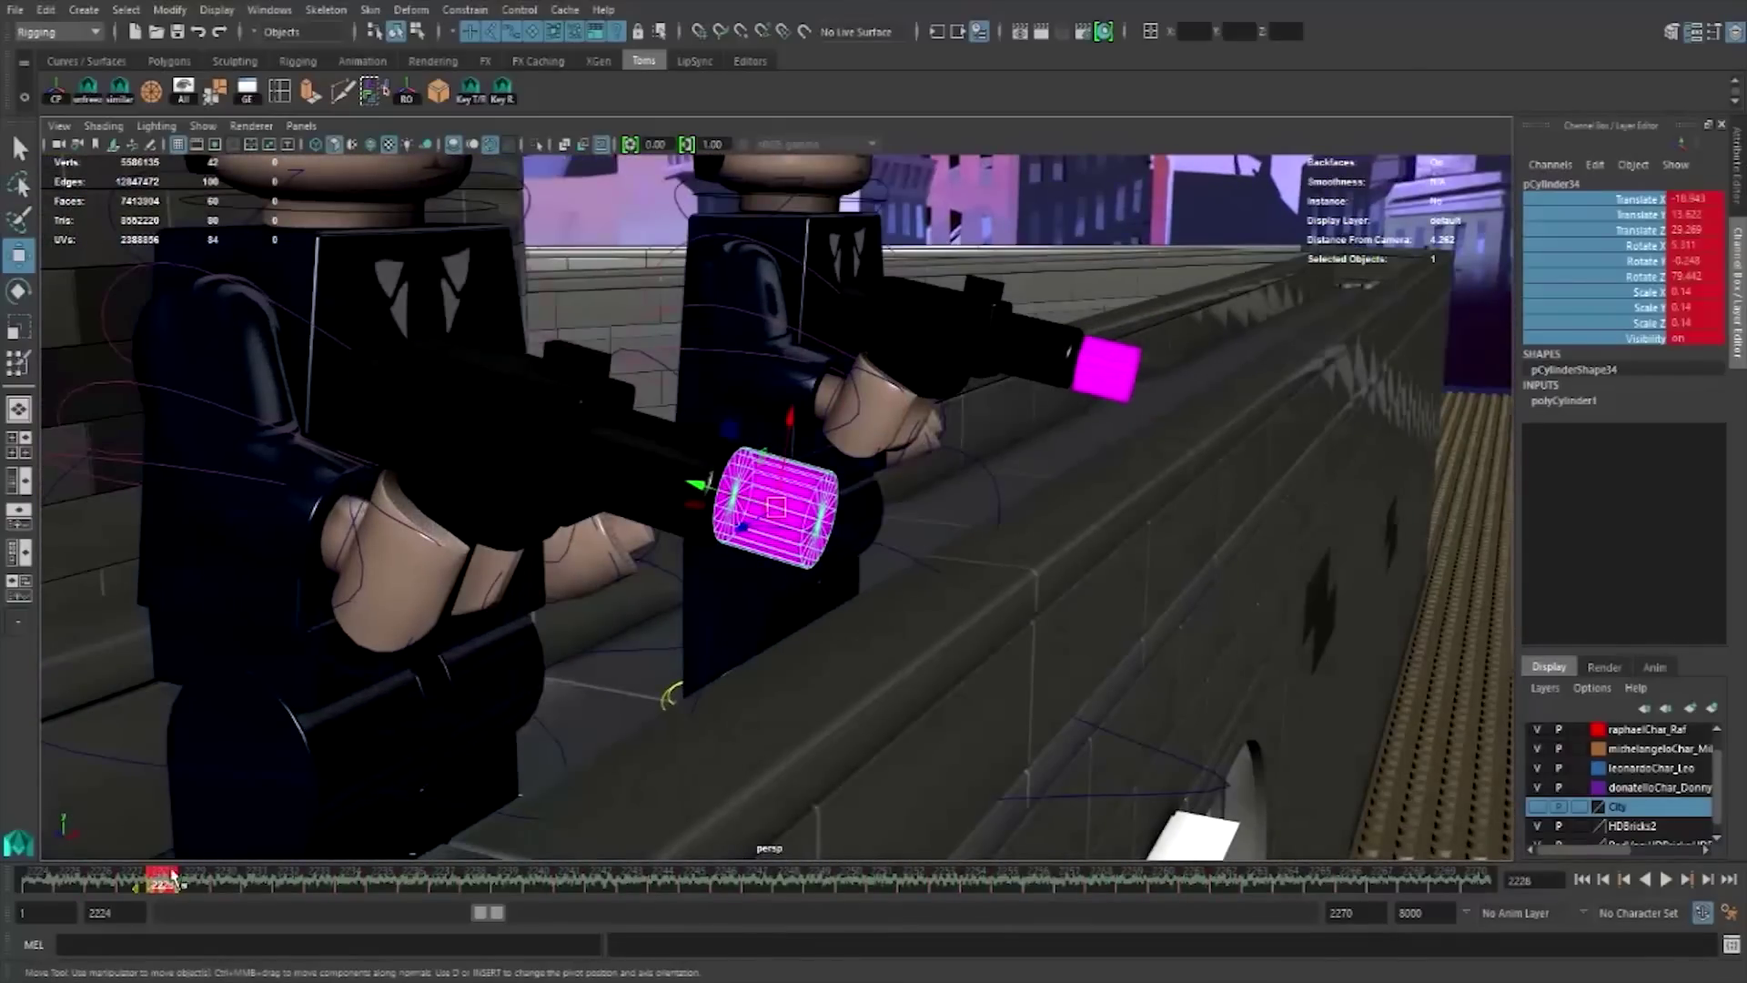
pyautogui.scroll(-10, 600, 728)
pyautogui.keyDown('alt'); pyautogui.moveTo(601, 728); pyautogui.dragTo(321, 860); pyautogui.keyUp('alt')
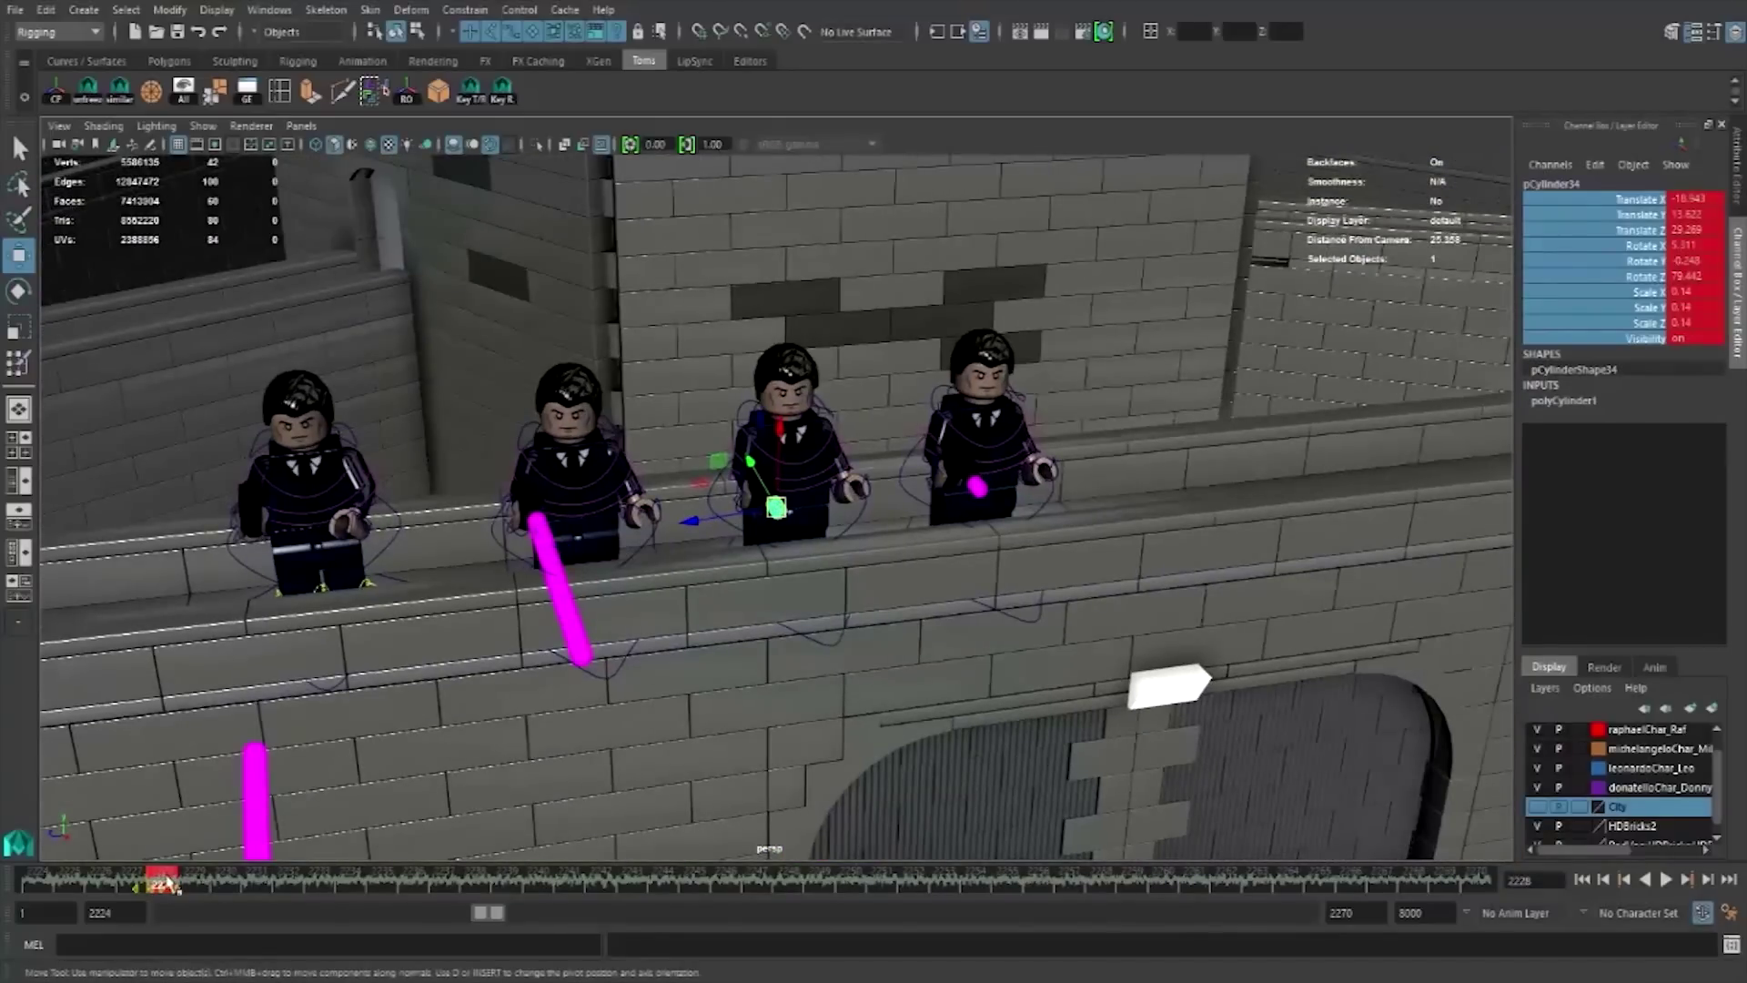
pyautogui.moveTo(168, 878); pyautogui.dragTo(193, 879)
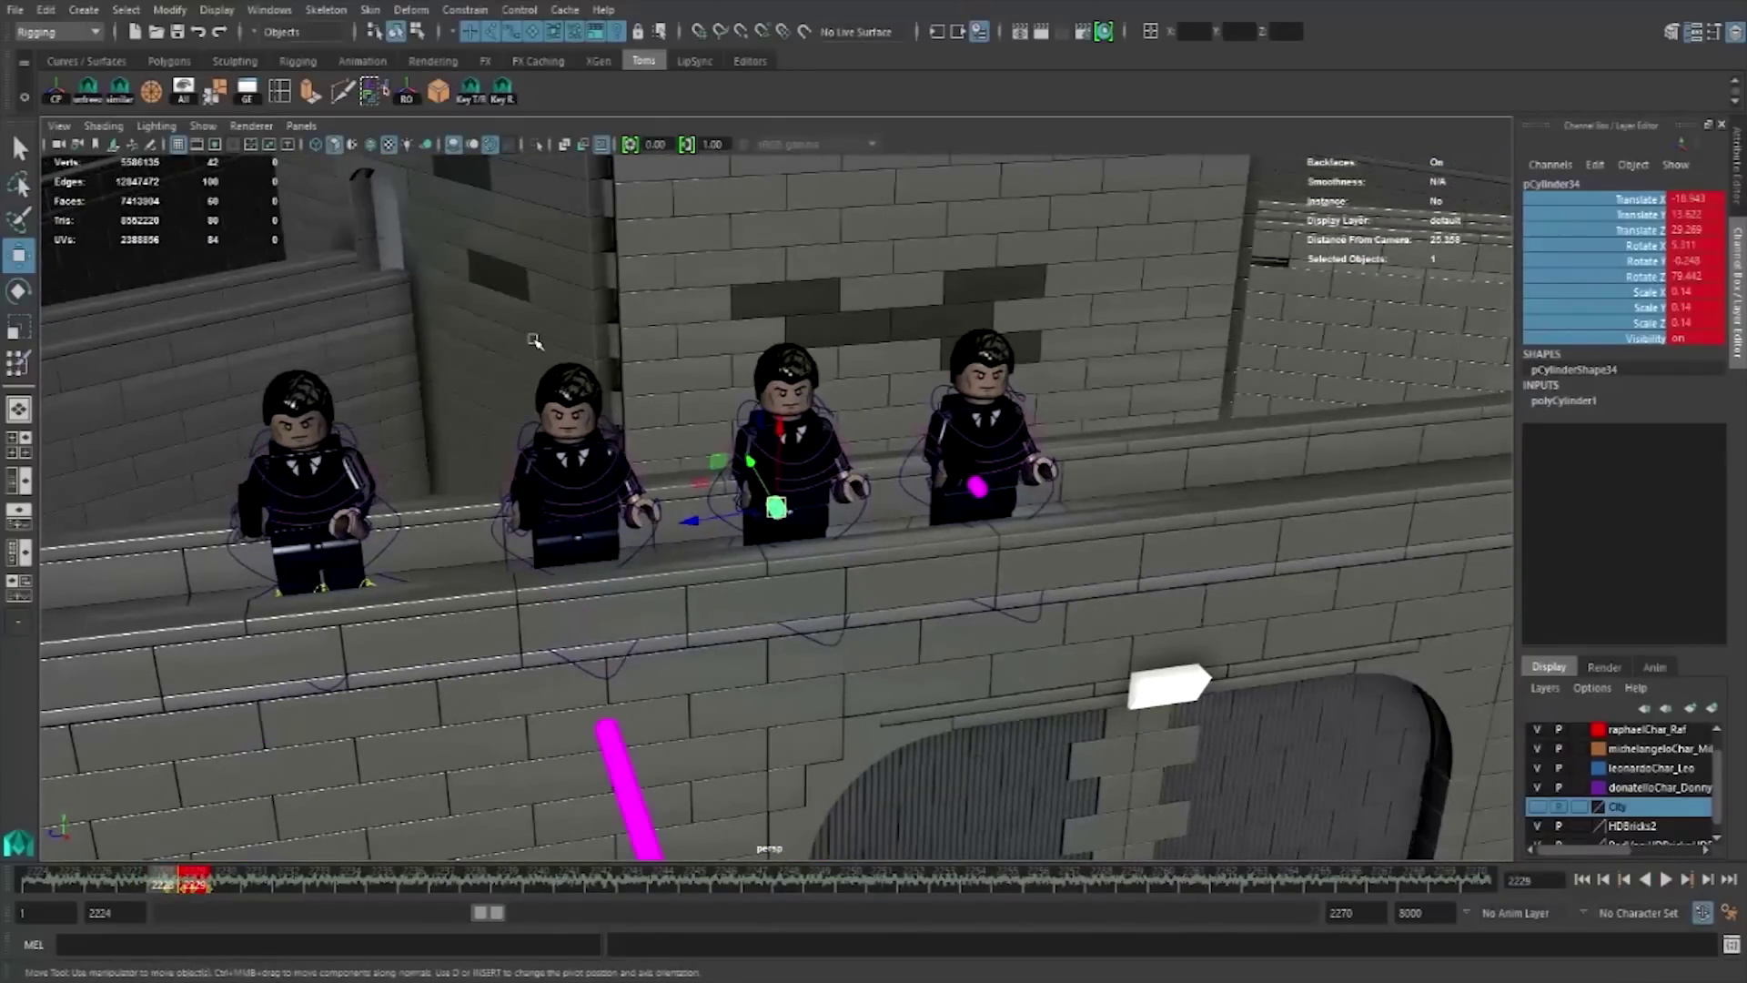
pyautogui.press('f')
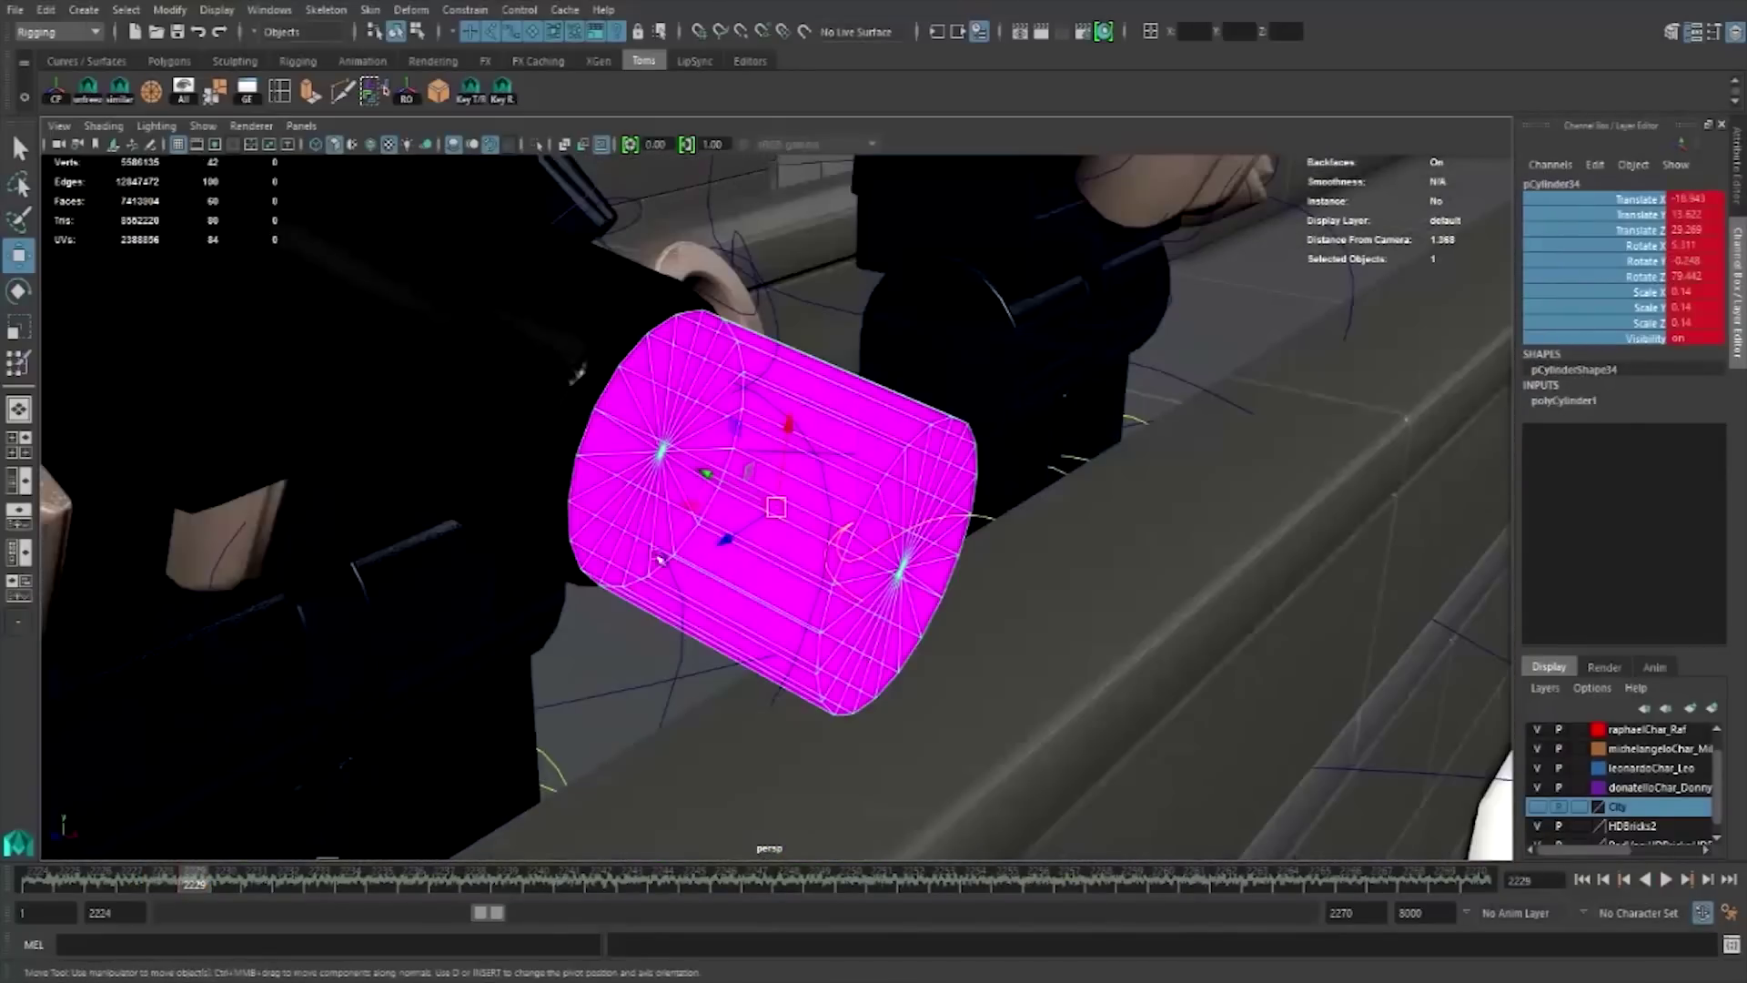
pyautogui.keyDown('alt'); pyautogui.moveTo(662, 558); pyautogui.dragTo(365, 765); pyautogui.keyUp('alt')
# - Enlarge the bullet at the gun muzzle on frame 2230 and key its scale
pyautogui.click(225, 883)
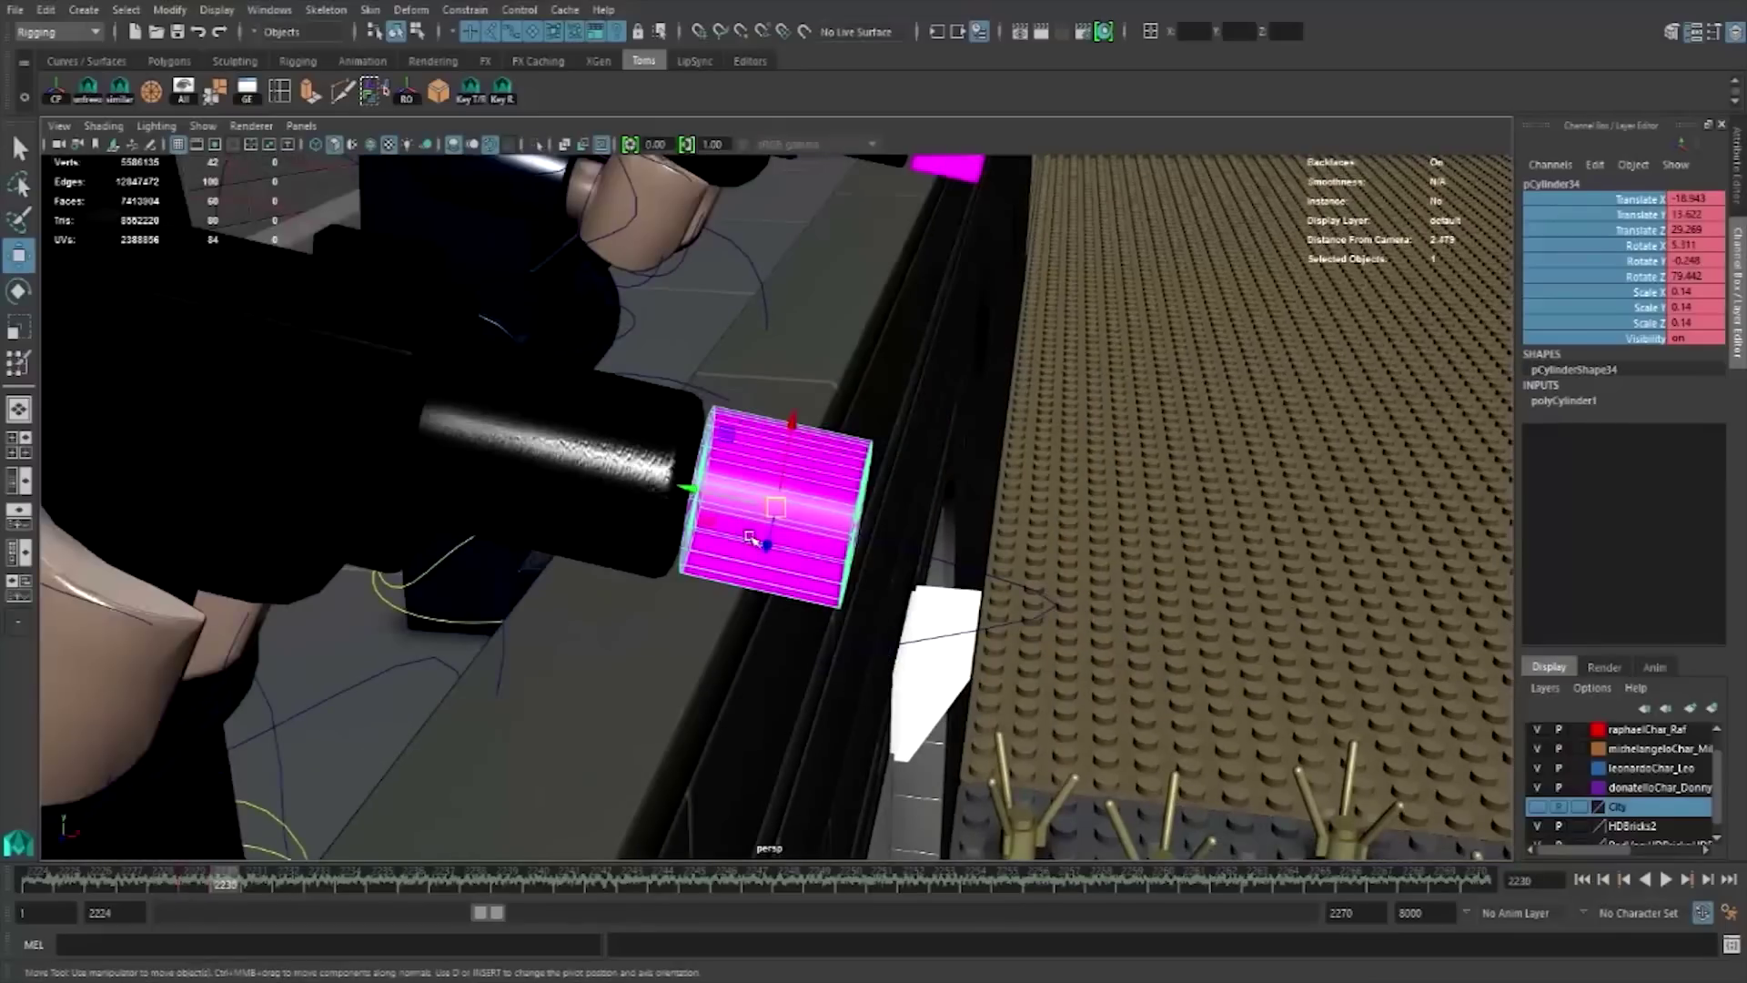
pyautogui.press('r')
pyautogui.moveTo(775, 507)
pyautogui.mouseDown()
pyautogui.moveTo(1040, 515)
pyautogui.moveTo(648, 489)
pyautogui.moveTo(771, 546)
pyautogui.mouseUp()
pyautogui.hotkey('shift', 'r')
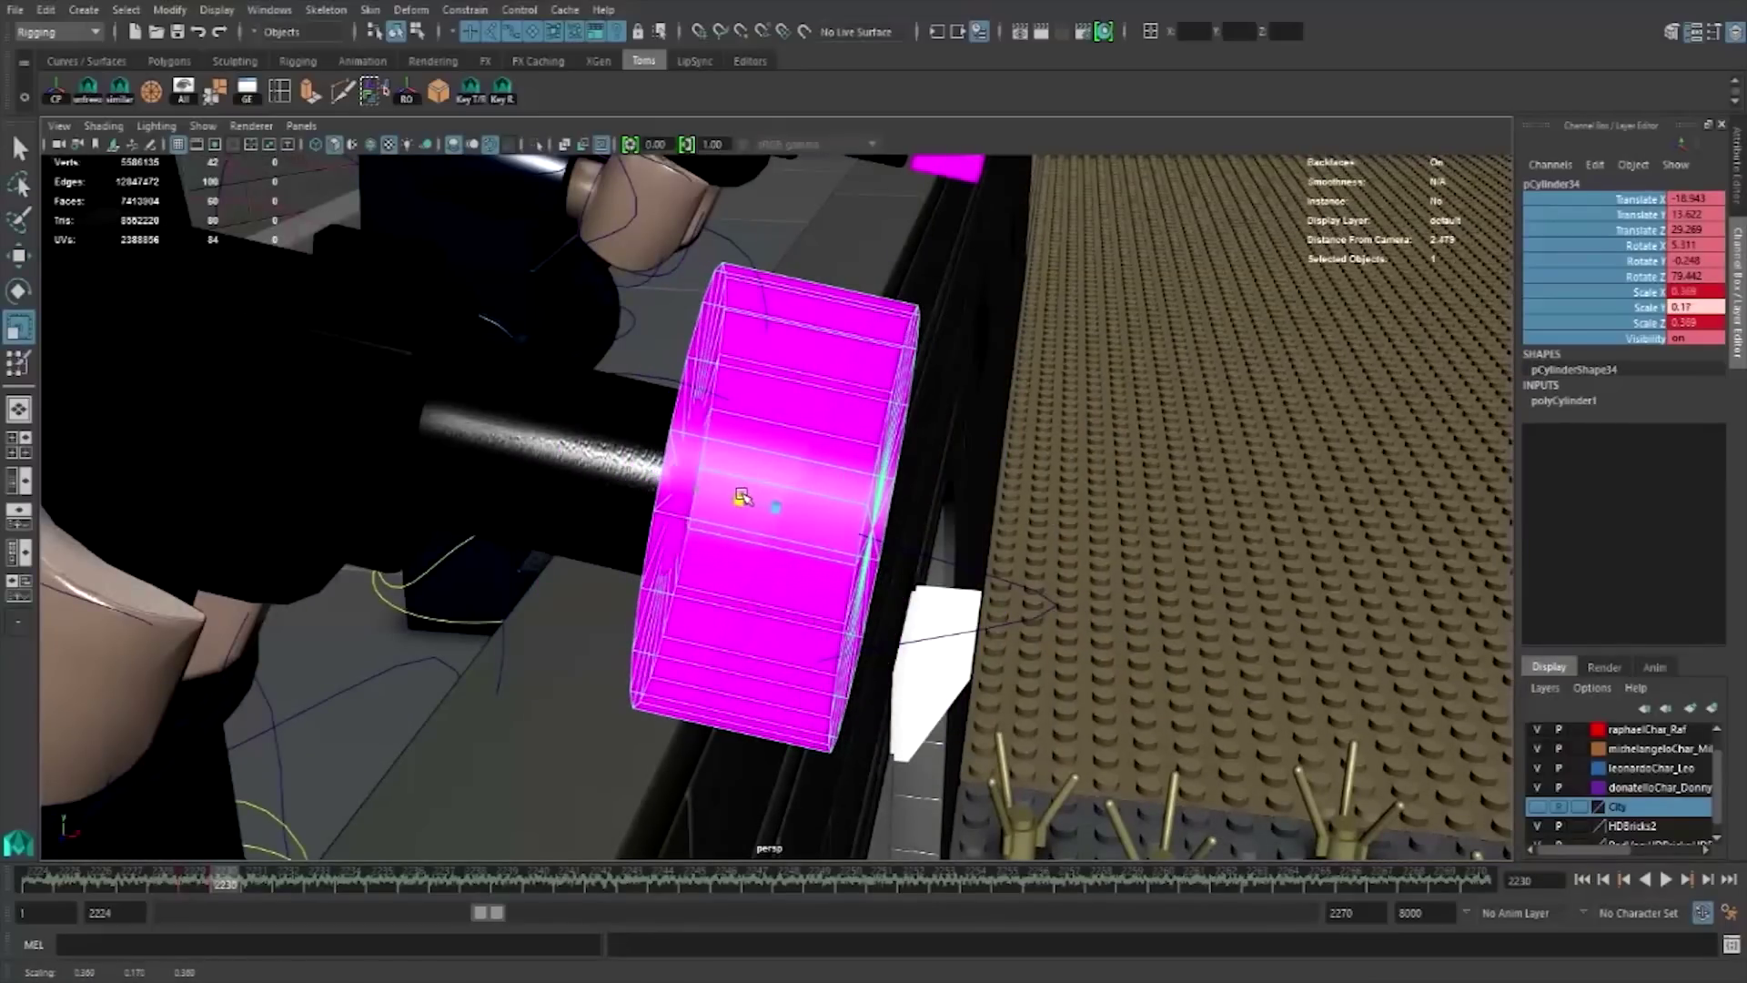
pyautogui.keyDown('alt'); pyautogui.moveTo(773, 546); pyautogui.dragTo(655, 565, button='right'); pyautogui.keyUp('alt')
pyautogui.moveTo(655, 565)
pyautogui.keyDown('alt'); pyautogui.mouseDown()
pyautogui.moveTo(605, 583)
pyautogui.moveTo(720, 570)
pyautogui.mouseUp(); pyautogui.keyUp('alt')
pyautogui.scroll(4, 720, 571)
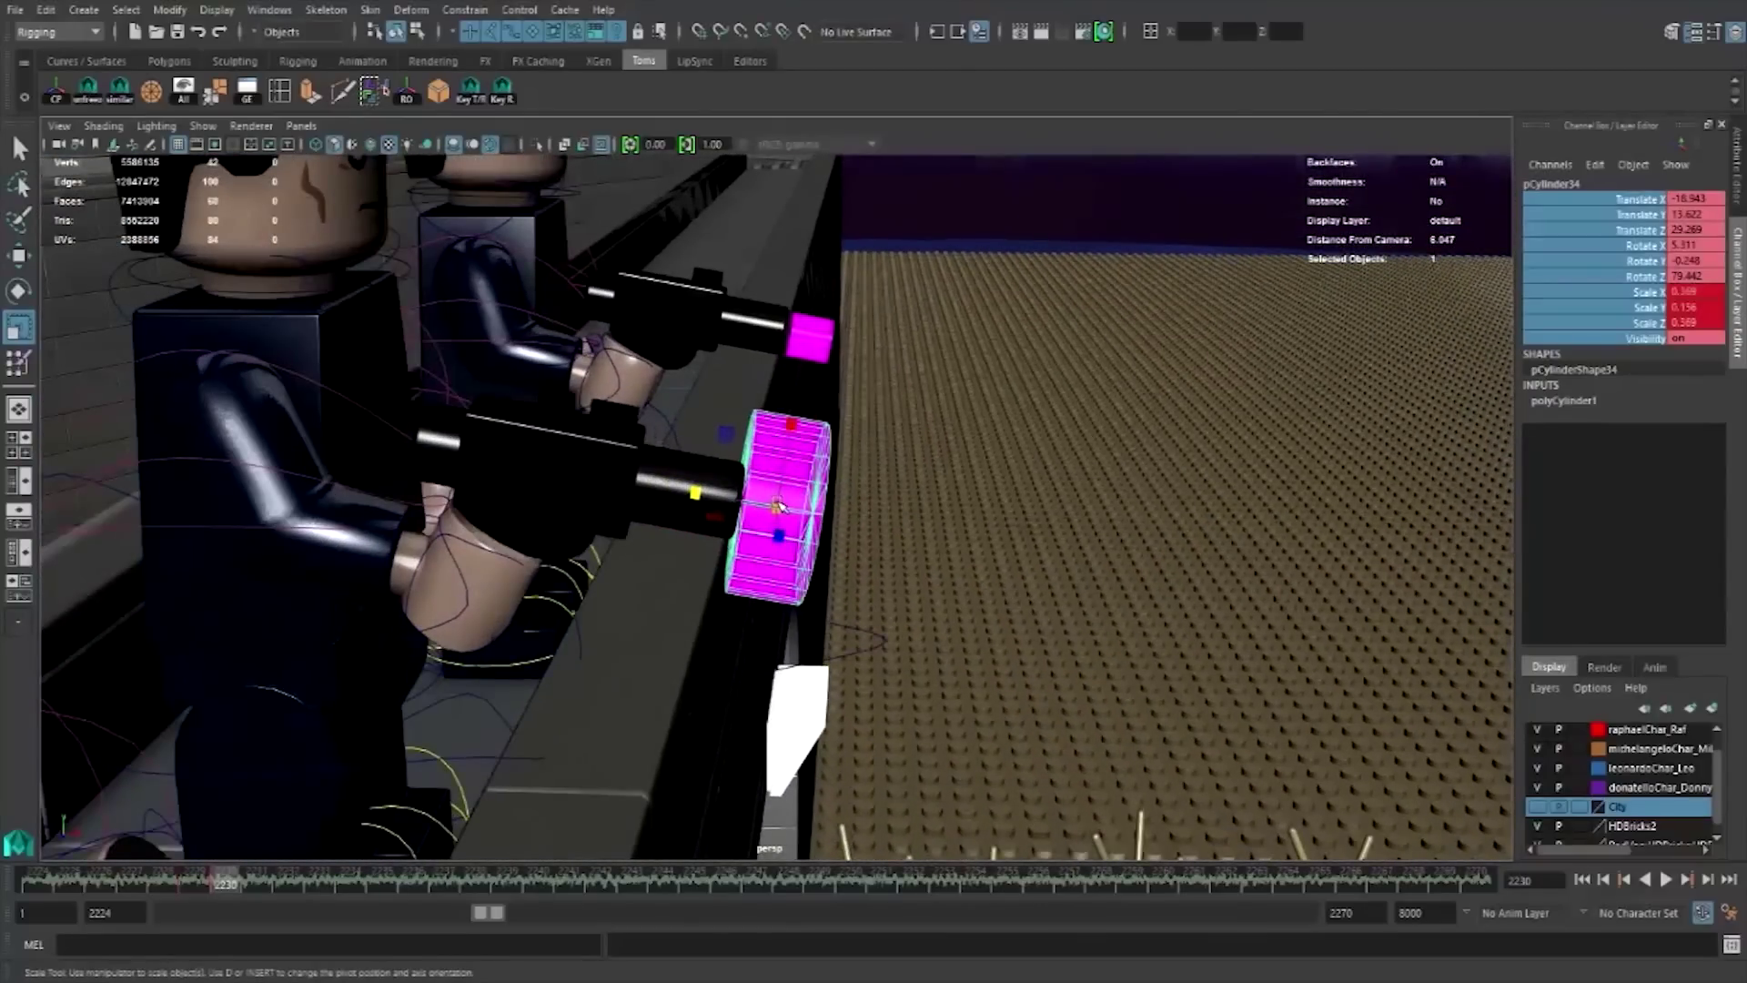
pyautogui.moveTo(778, 506)
pyautogui.mouseDown()
pyautogui.moveTo(774, 568)
pyautogui.moveTo(378, 797)
pyautogui.mouseUp()
# - Key position and rotation at 2230, then move the stretched bullet away from the muzzle at 2231
pyautogui.click(255, 883)
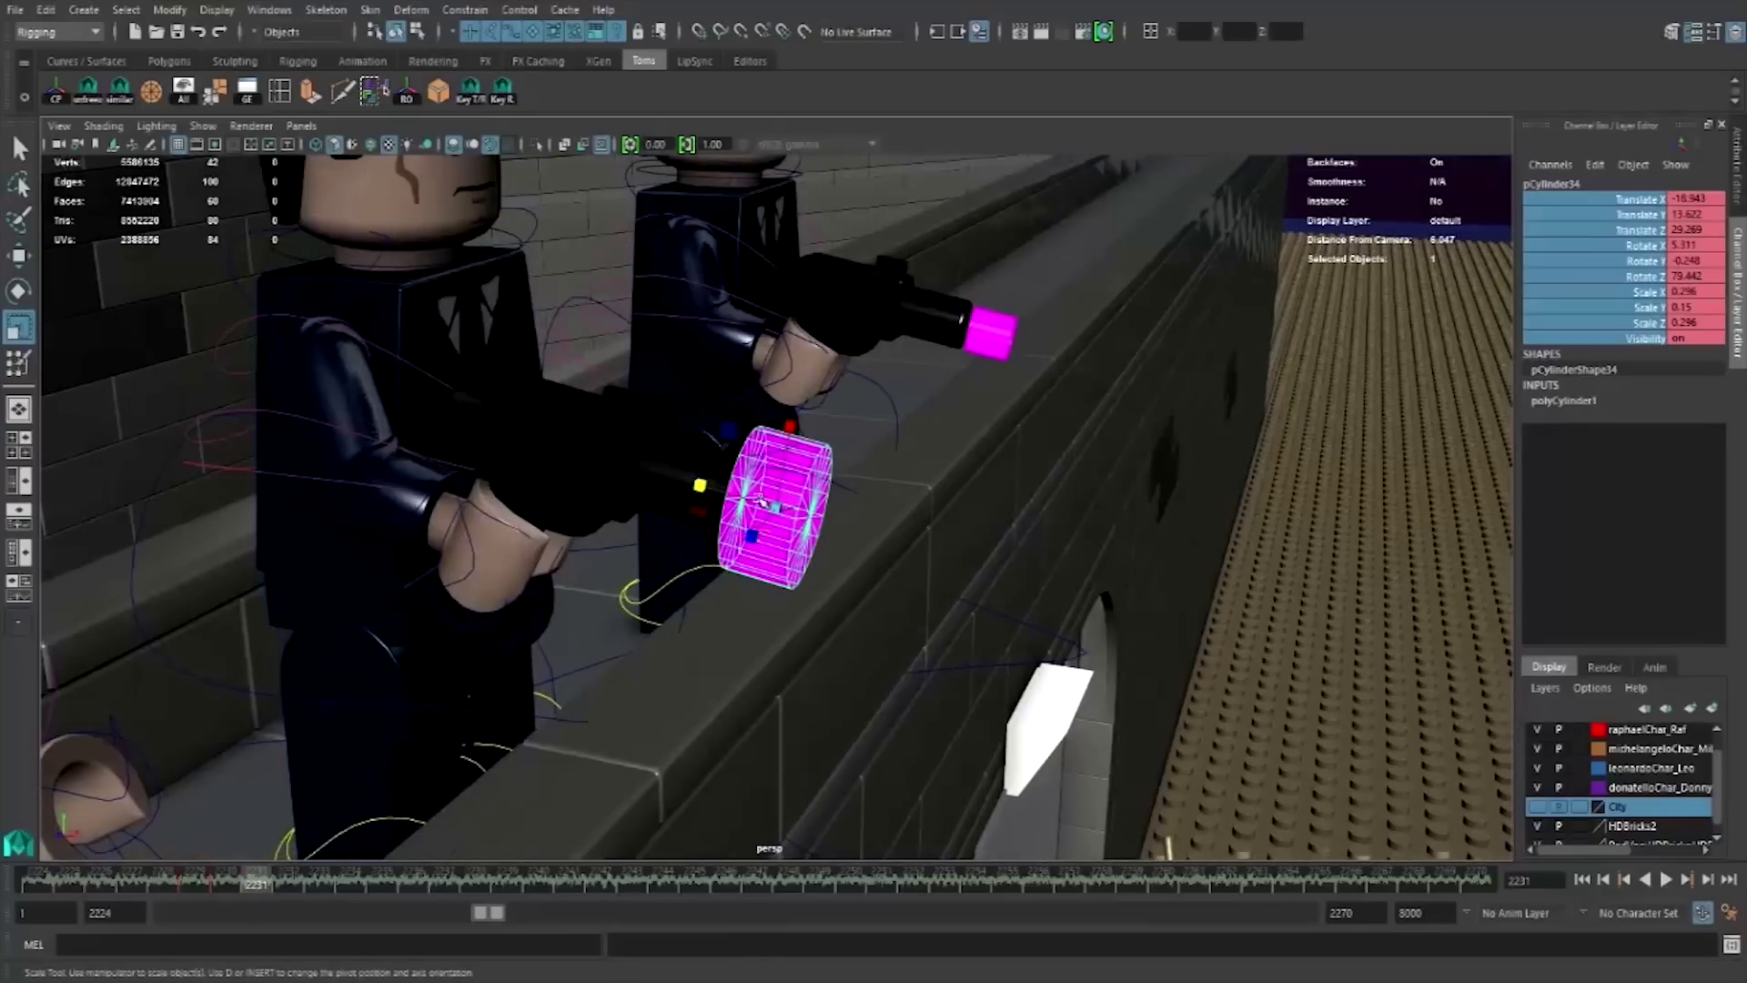
pyautogui.moveTo(787, 508)
pyautogui.mouseDown()
pyautogui.moveTo(475, 445)
pyautogui.moveTo(672, 581)
pyautogui.mouseUp()
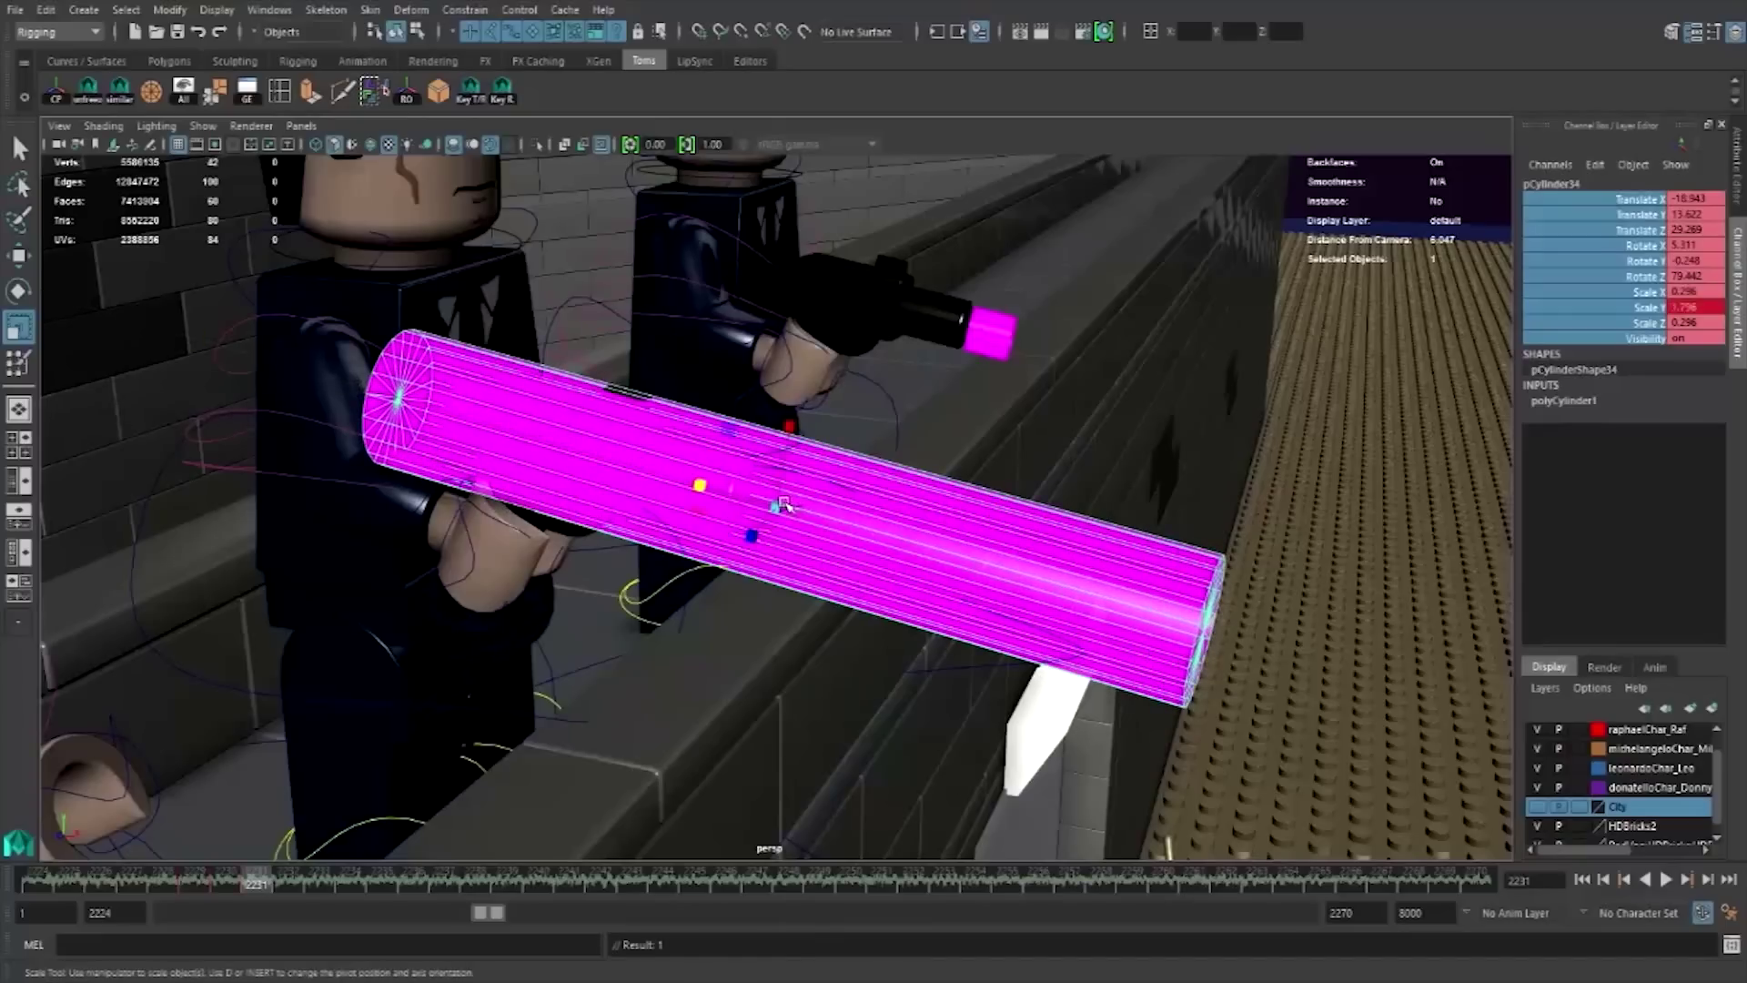
pyautogui.press('w')
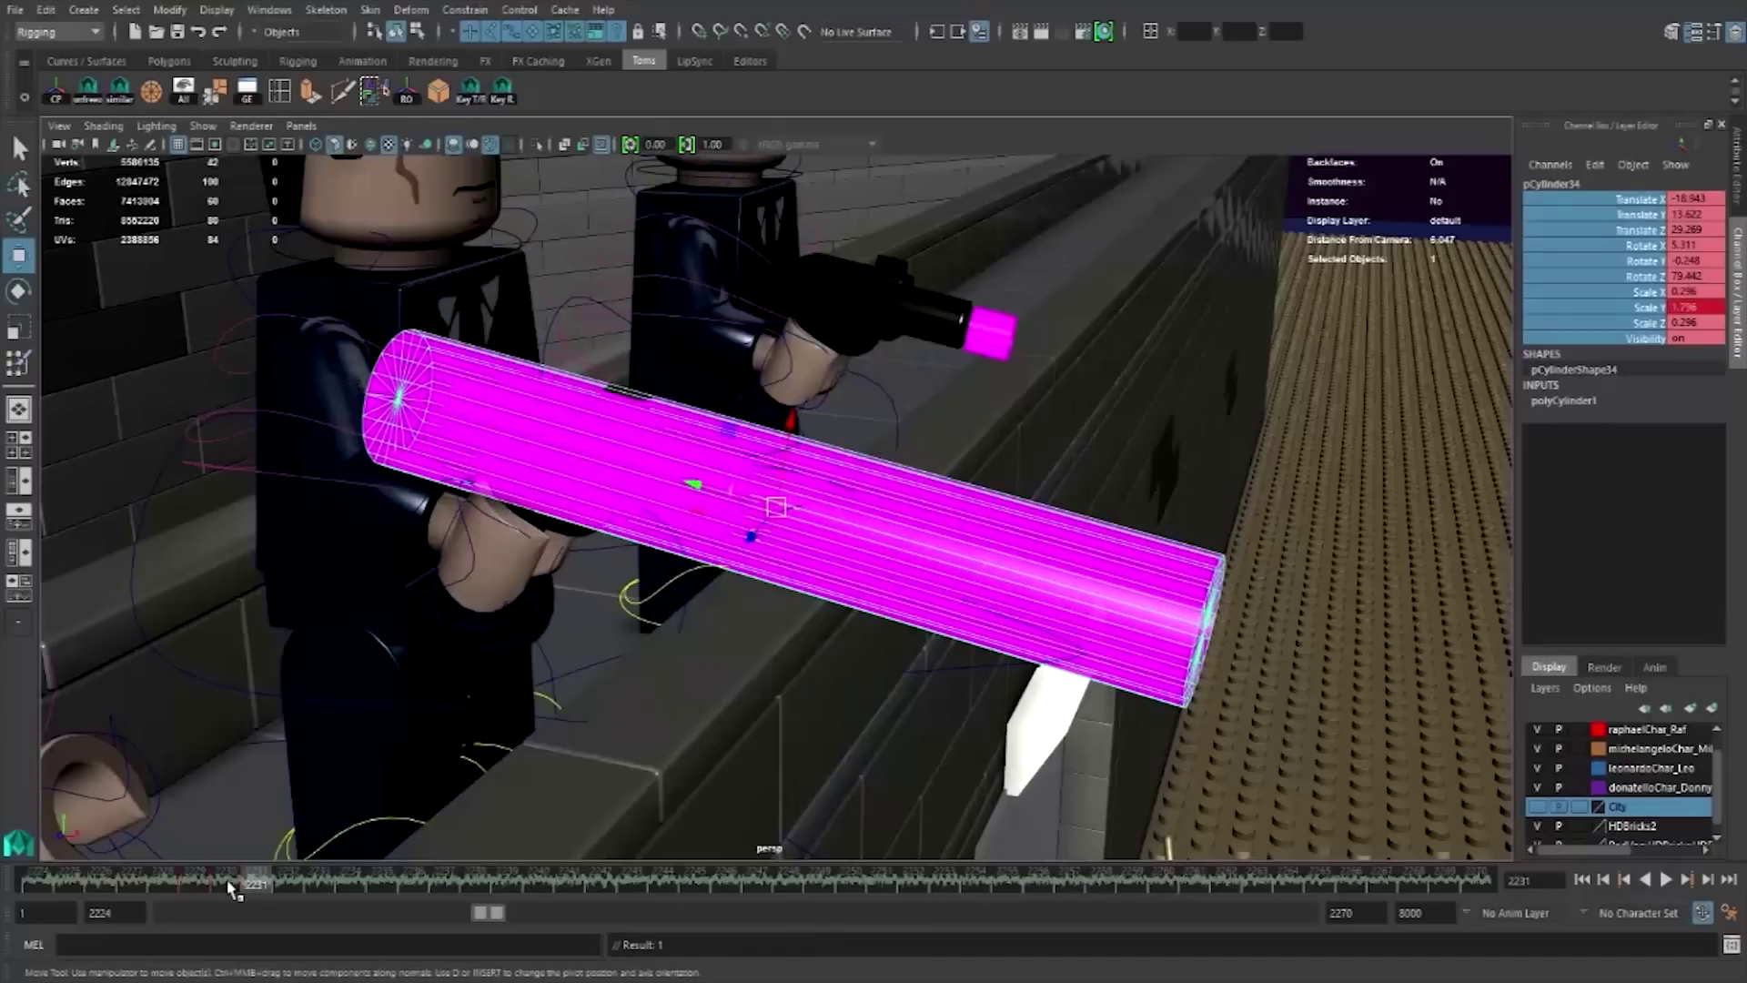
pyautogui.click(228, 884)
pyautogui.moveTo(1633, 207); pyautogui.dragTo(1637, 276)
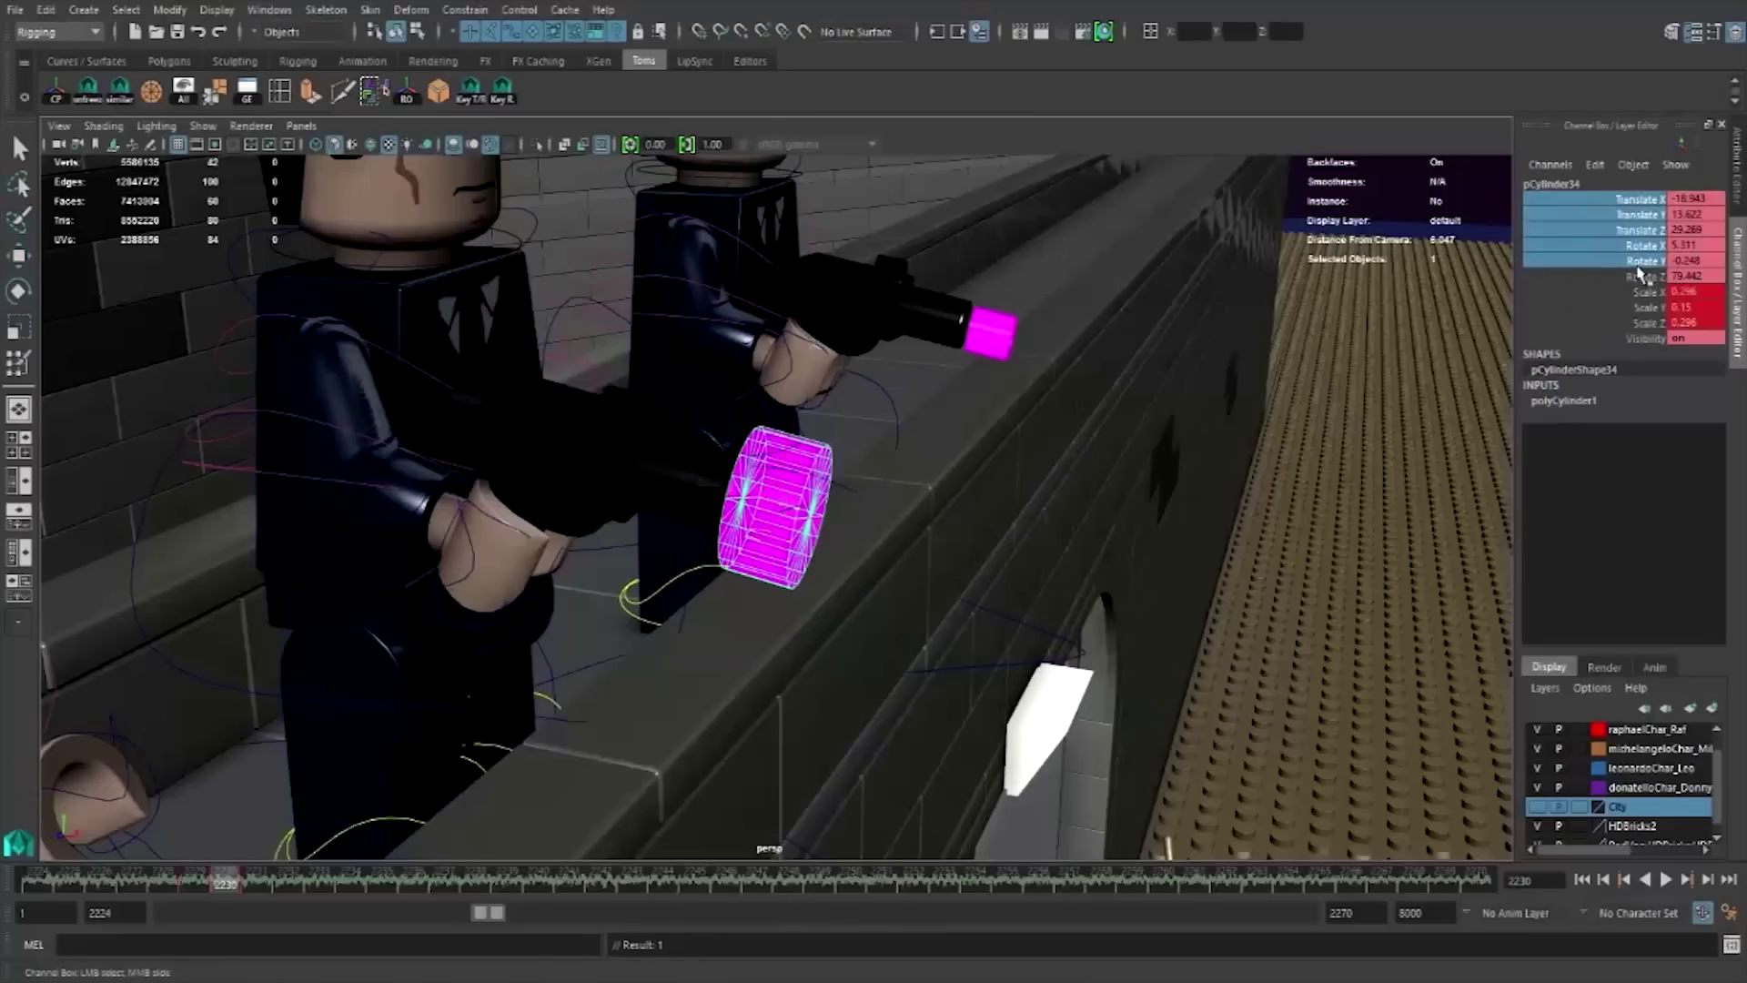
pyautogui.rightClick(1637, 200)
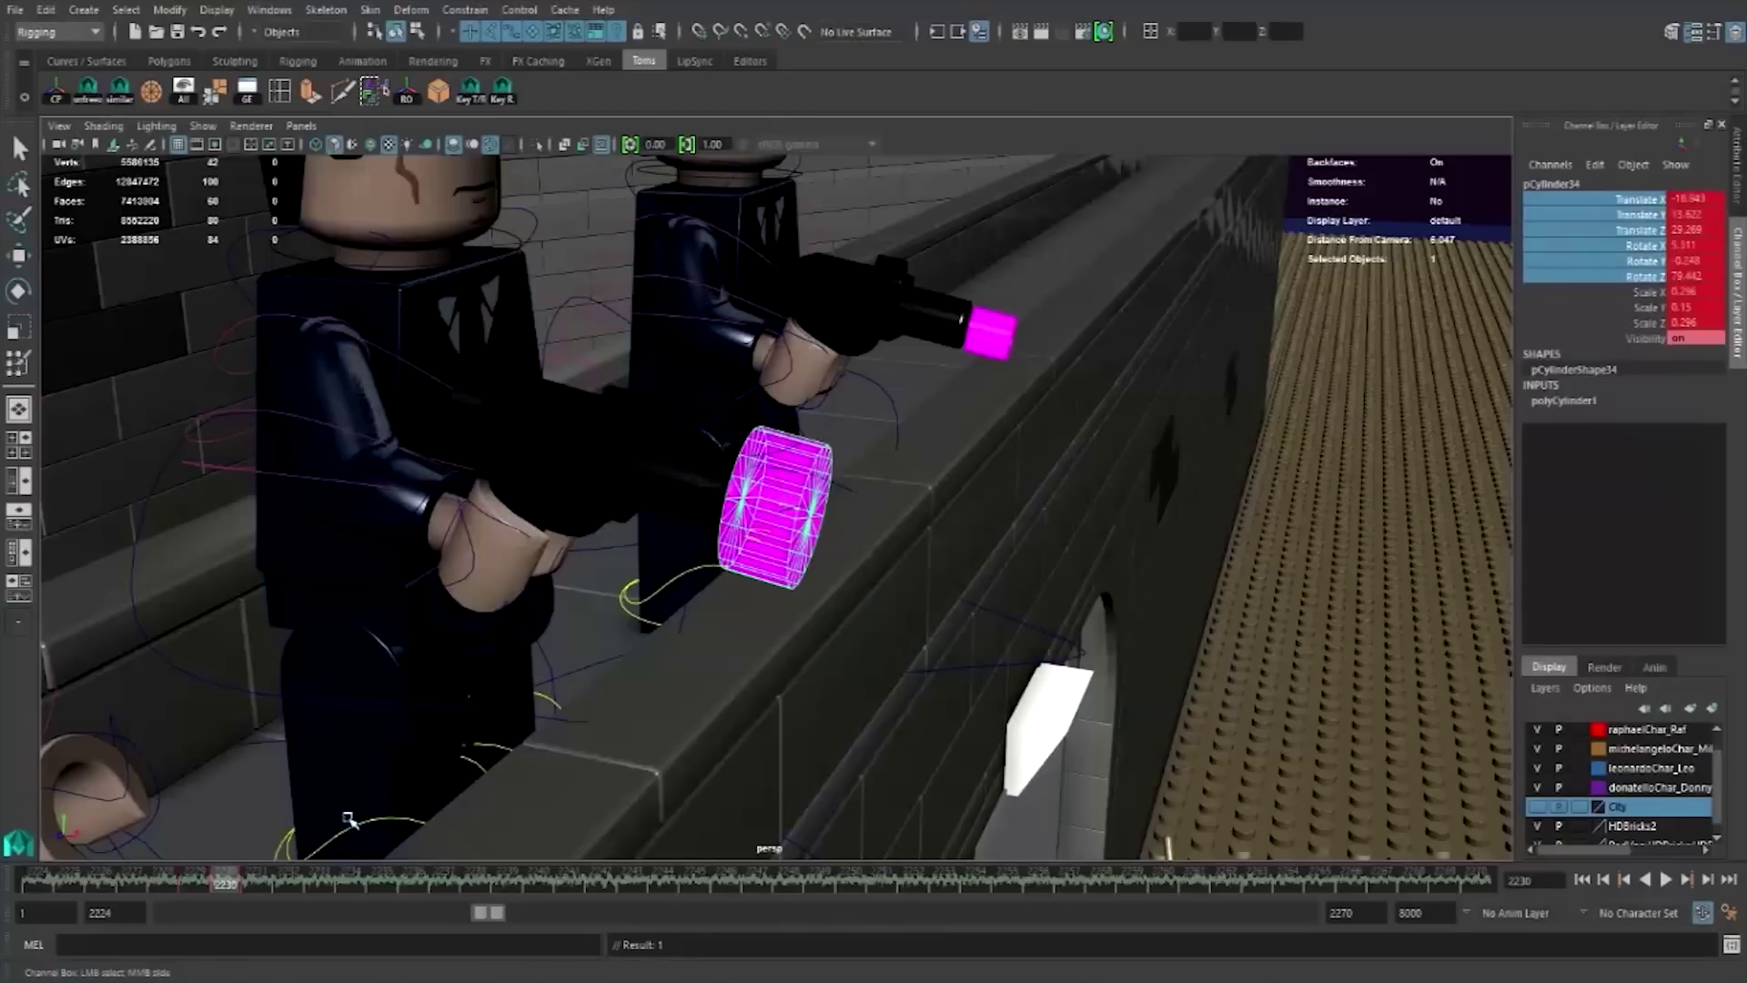
pyautogui.press('.')
pyautogui.moveTo(695, 489)
pyautogui.mouseDown(button='middle')
pyautogui.moveTo(1038, 583)
pyautogui.moveTo(1023, 586)
pyautogui.mouseUp(button='middle')
# - Thin the beam to about 0.144 across and 1.612 lengthwise, viewing it from the side
pyautogui.press('r')
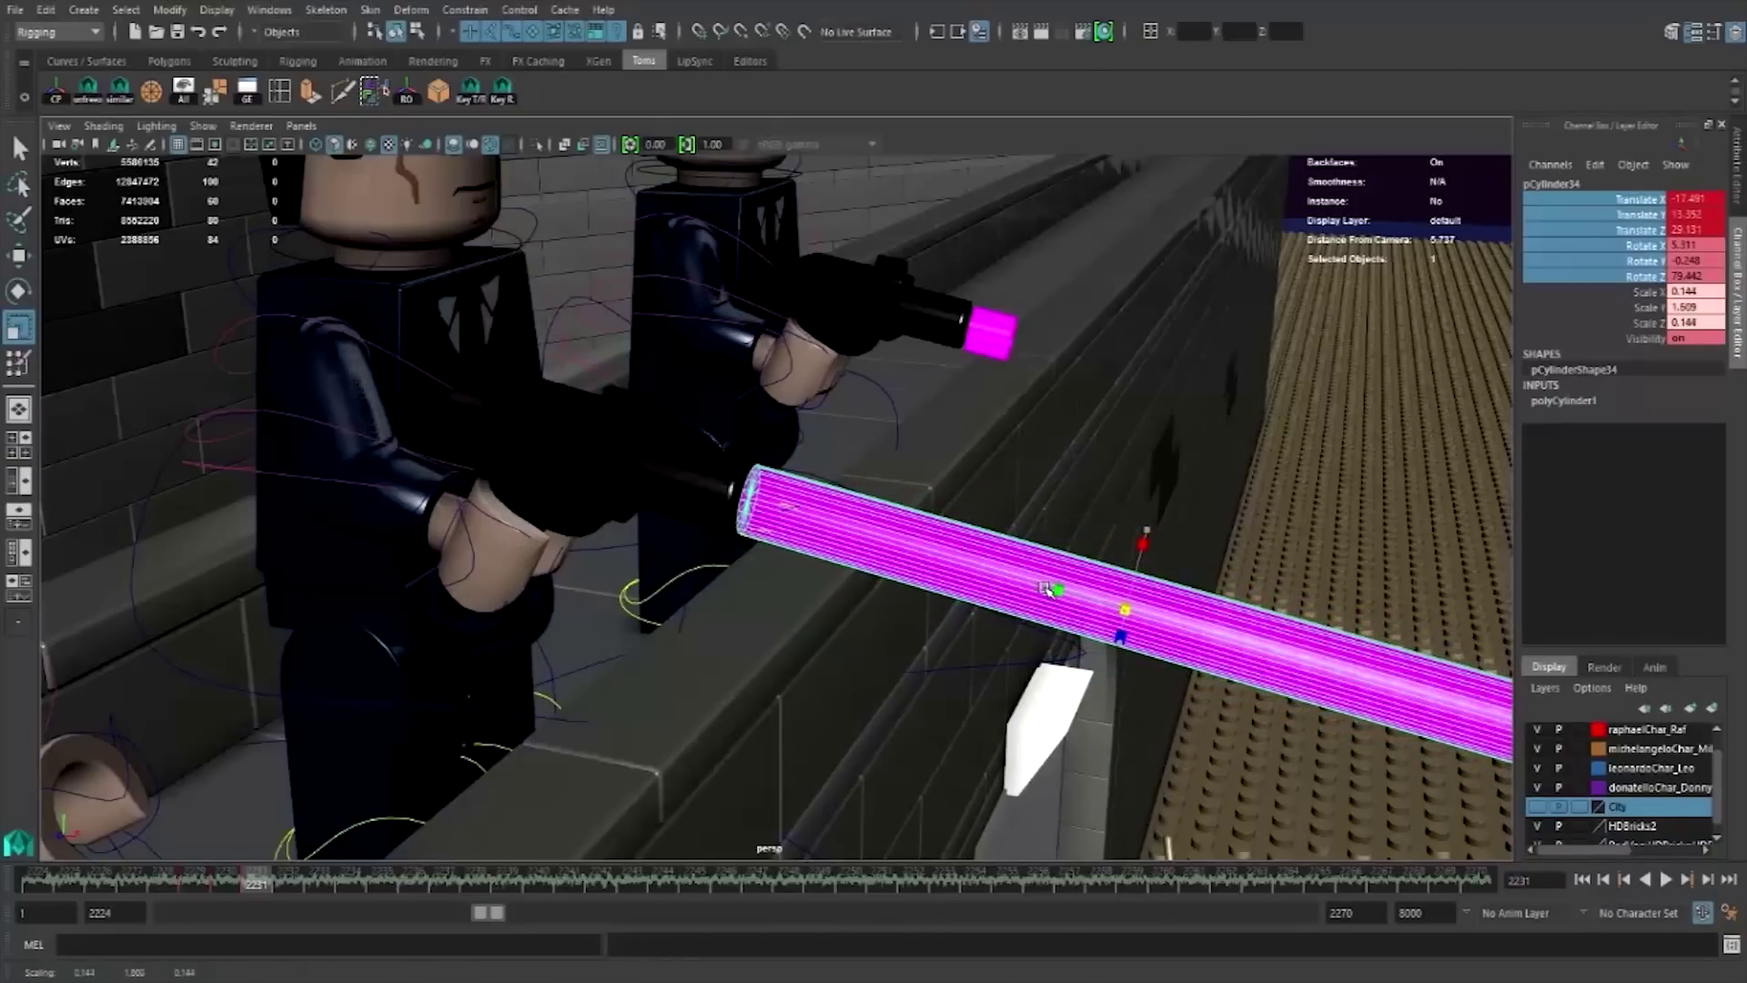
pyautogui.keyDown('alt'); pyautogui.moveTo(1023, 585); pyautogui.dragTo(964, 628, button='right'); pyautogui.keyUp('alt')
pyautogui.moveTo(965, 628)
pyautogui.keyDown('alt'); pyautogui.mouseDown()
pyautogui.moveTo(913, 662)
pyautogui.moveTo(1065, 665)
pyautogui.moveTo(1000, 692)
pyautogui.mouseUp(); pyautogui.keyUp('alt')
pyautogui.keyDown('alt'); pyautogui.moveTo(1001, 691); pyautogui.dragTo(763, 666, button='right'); pyautogui.keyUp('alt')
pyautogui.keyDown('alt'); pyautogui.moveTo(763, 666); pyautogui.dragTo(889, 655); pyautogui.keyUp('alt')
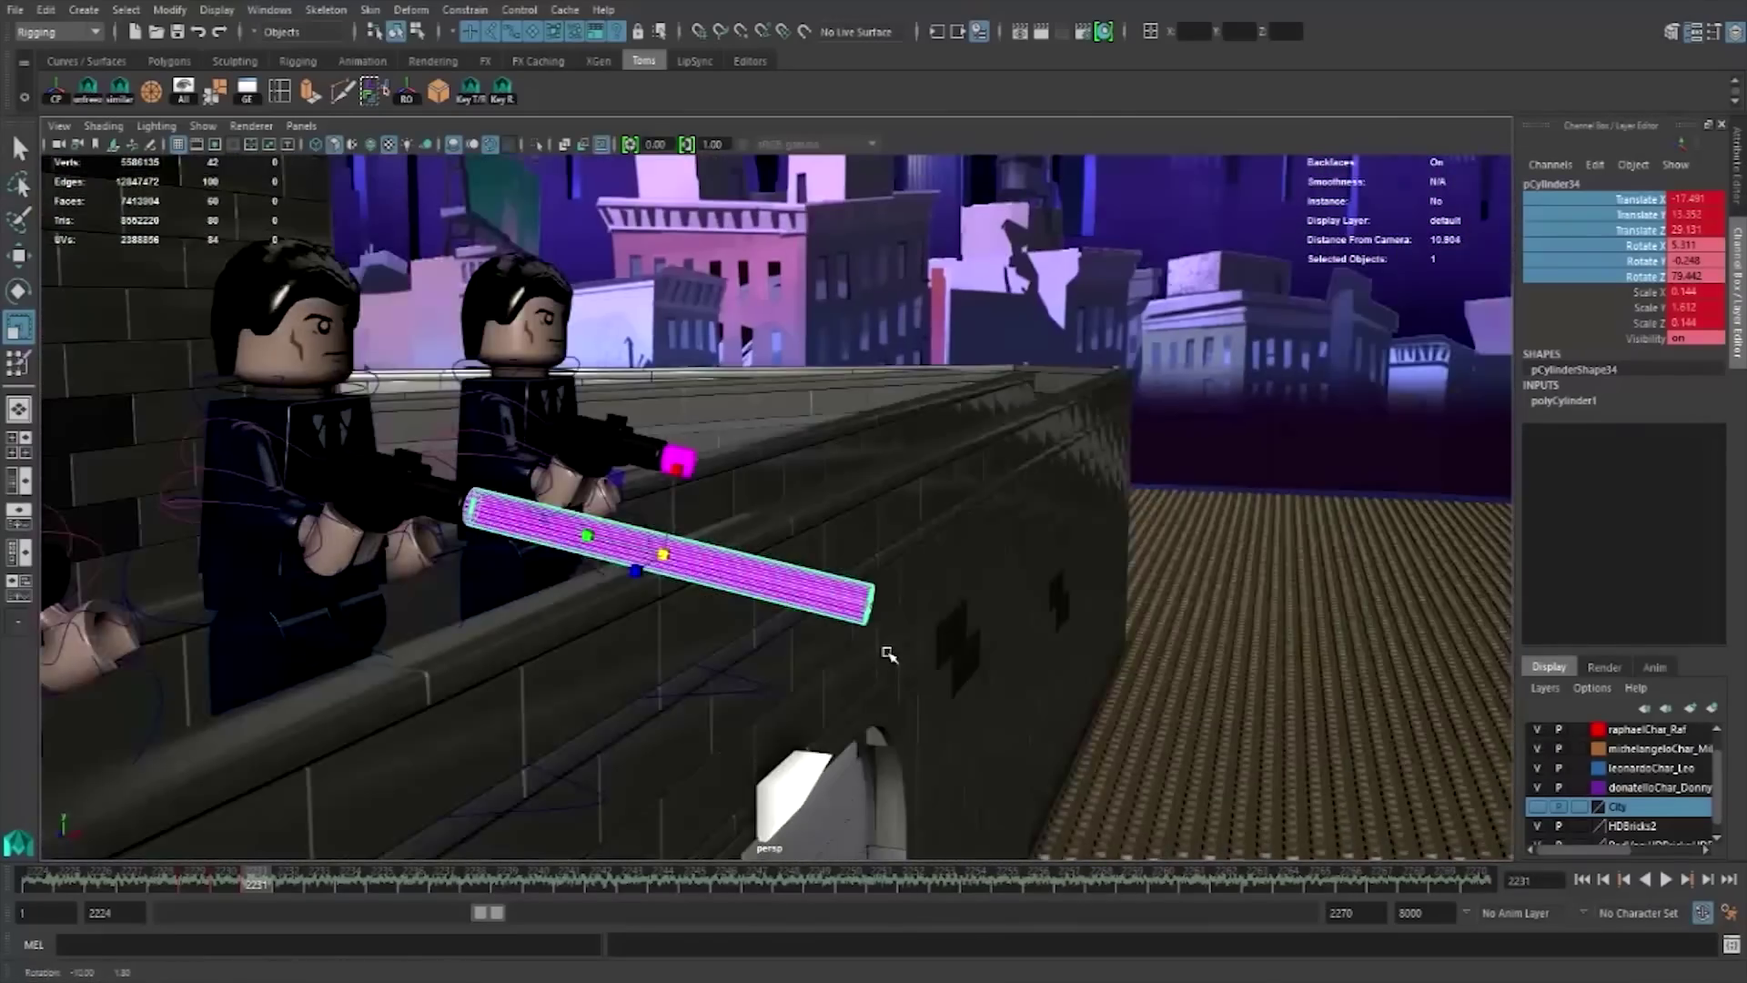
pyautogui.scroll(5, 889, 654)
pyautogui.keyDown('alt'); pyautogui.moveTo(889, 651); pyautogui.dragTo(810, 652, button='right'); pyautogui.keyUp('alt')
pyautogui.keyDown('alt'); pyautogui.moveTo(811, 651); pyautogui.dragTo(582, 747); pyautogui.keyUp('alt')
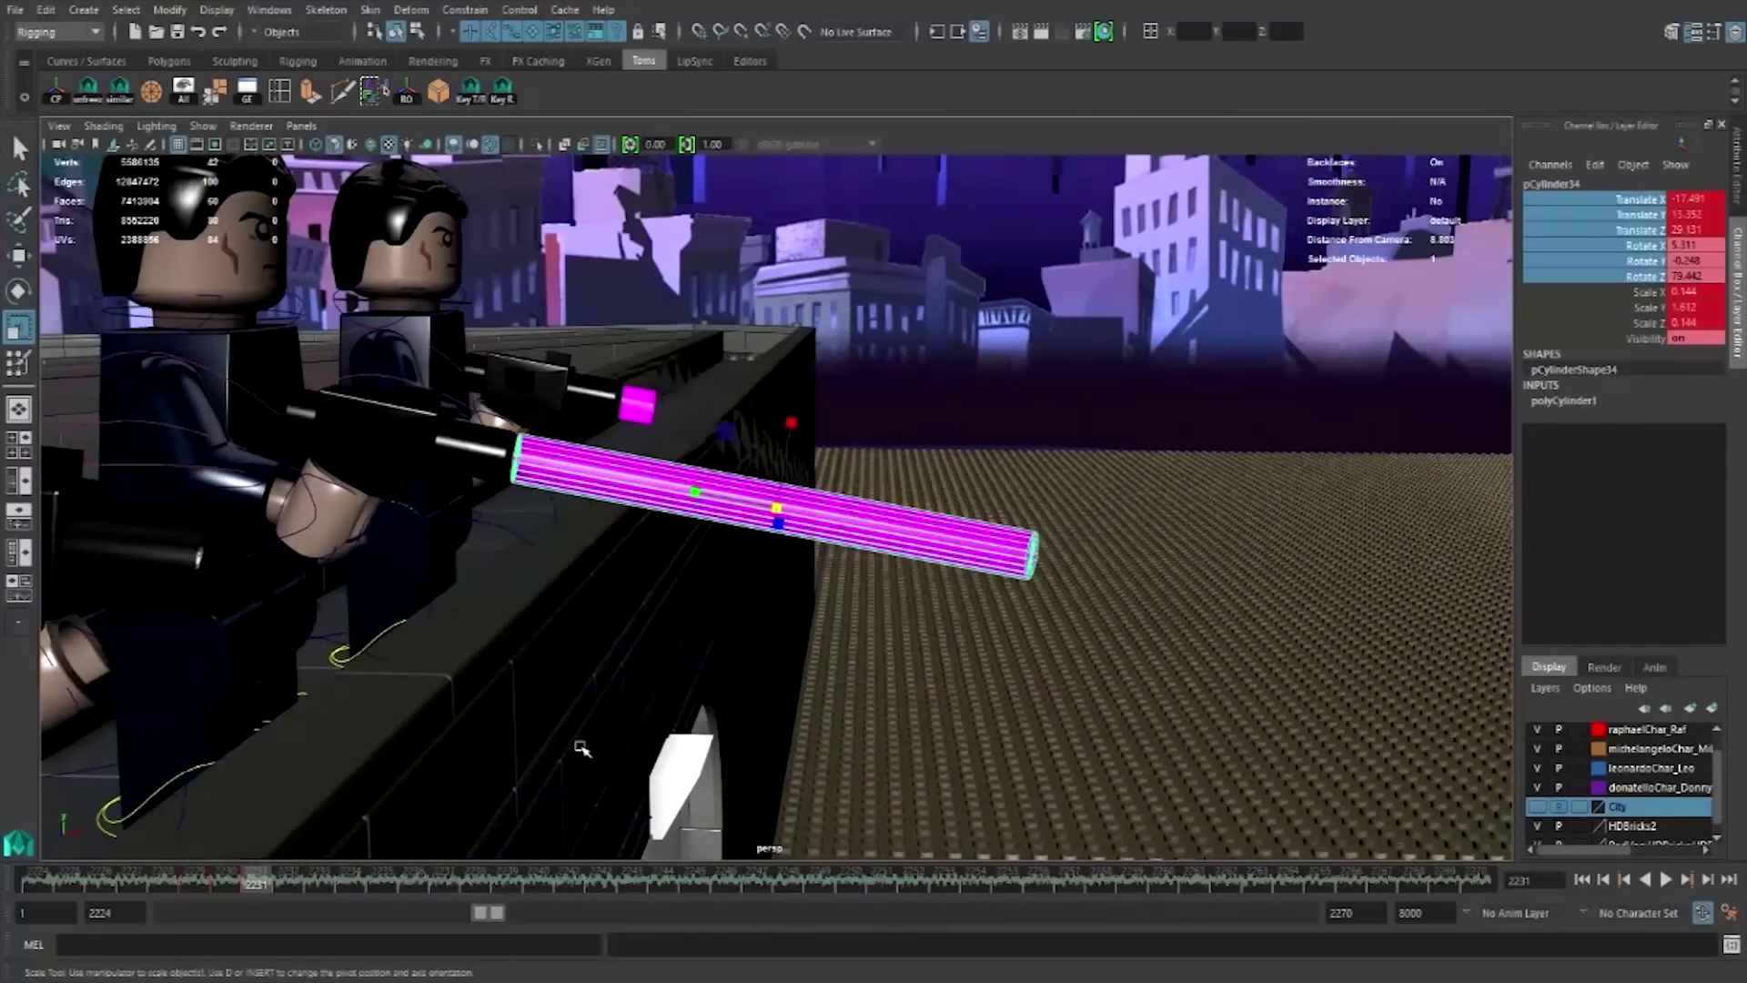
# - At frame 2232, move the bullet tip away from the gun and key its position
pyautogui.click(293, 881)
pyautogui.press('space')
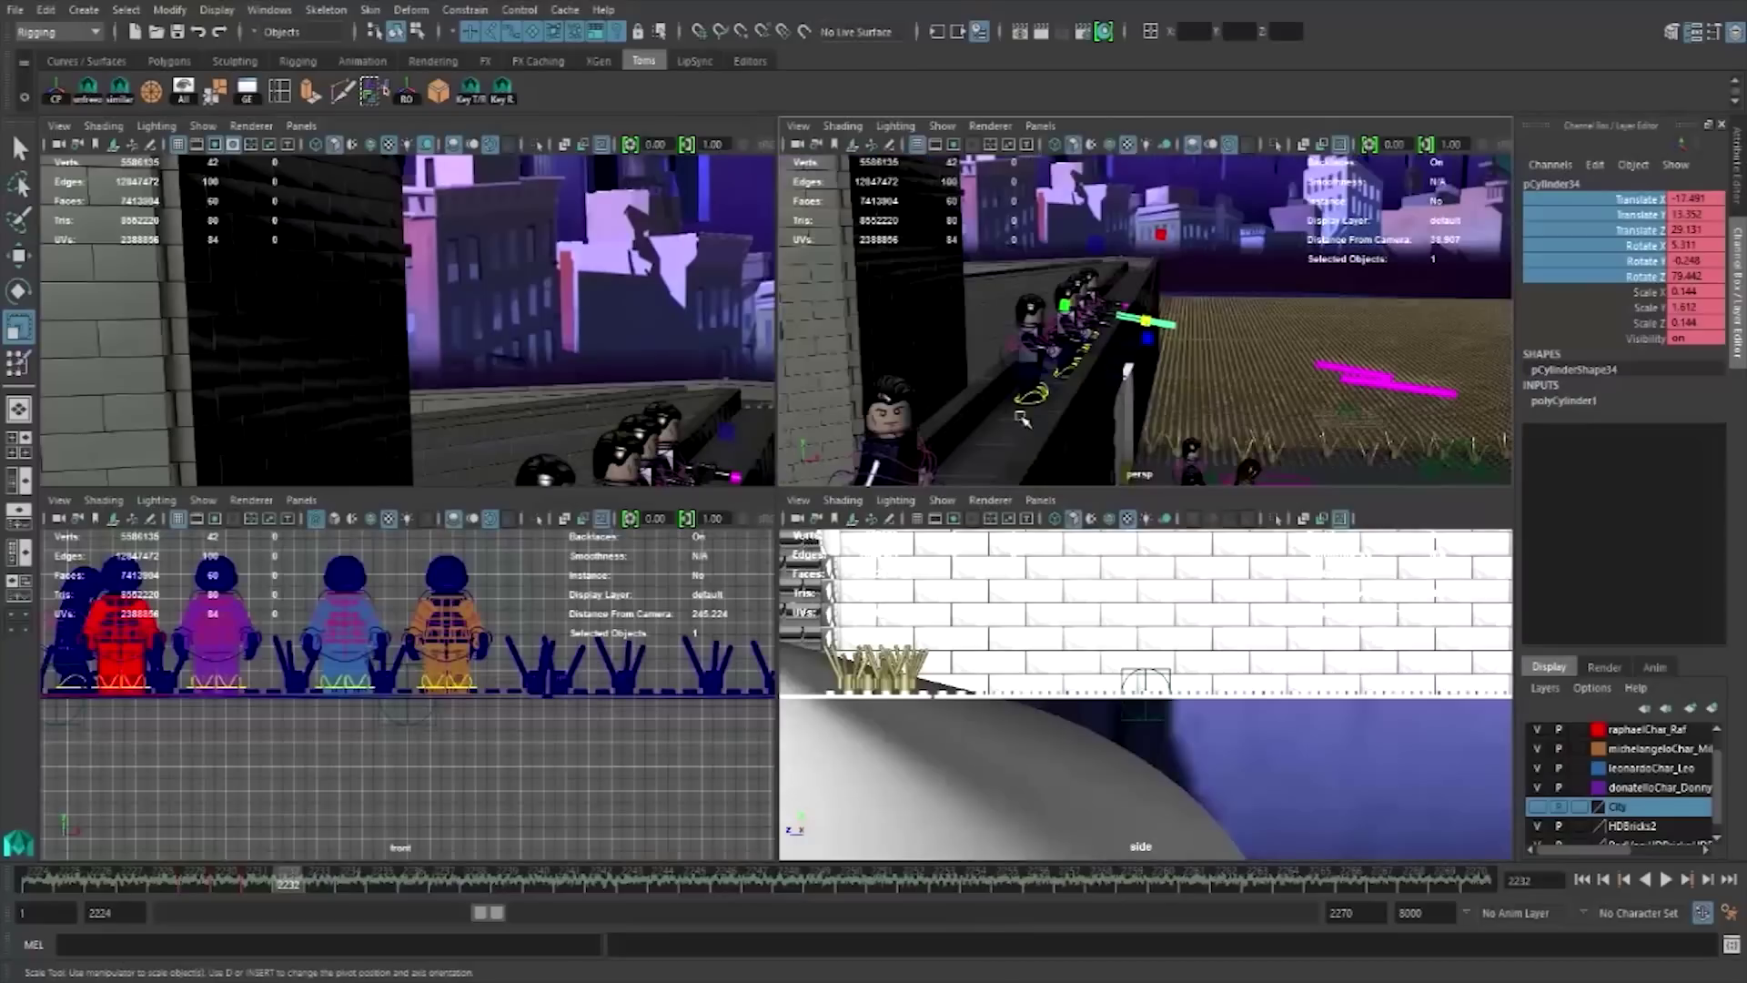
pyautogui.press('space')
pyautogui.press('w')
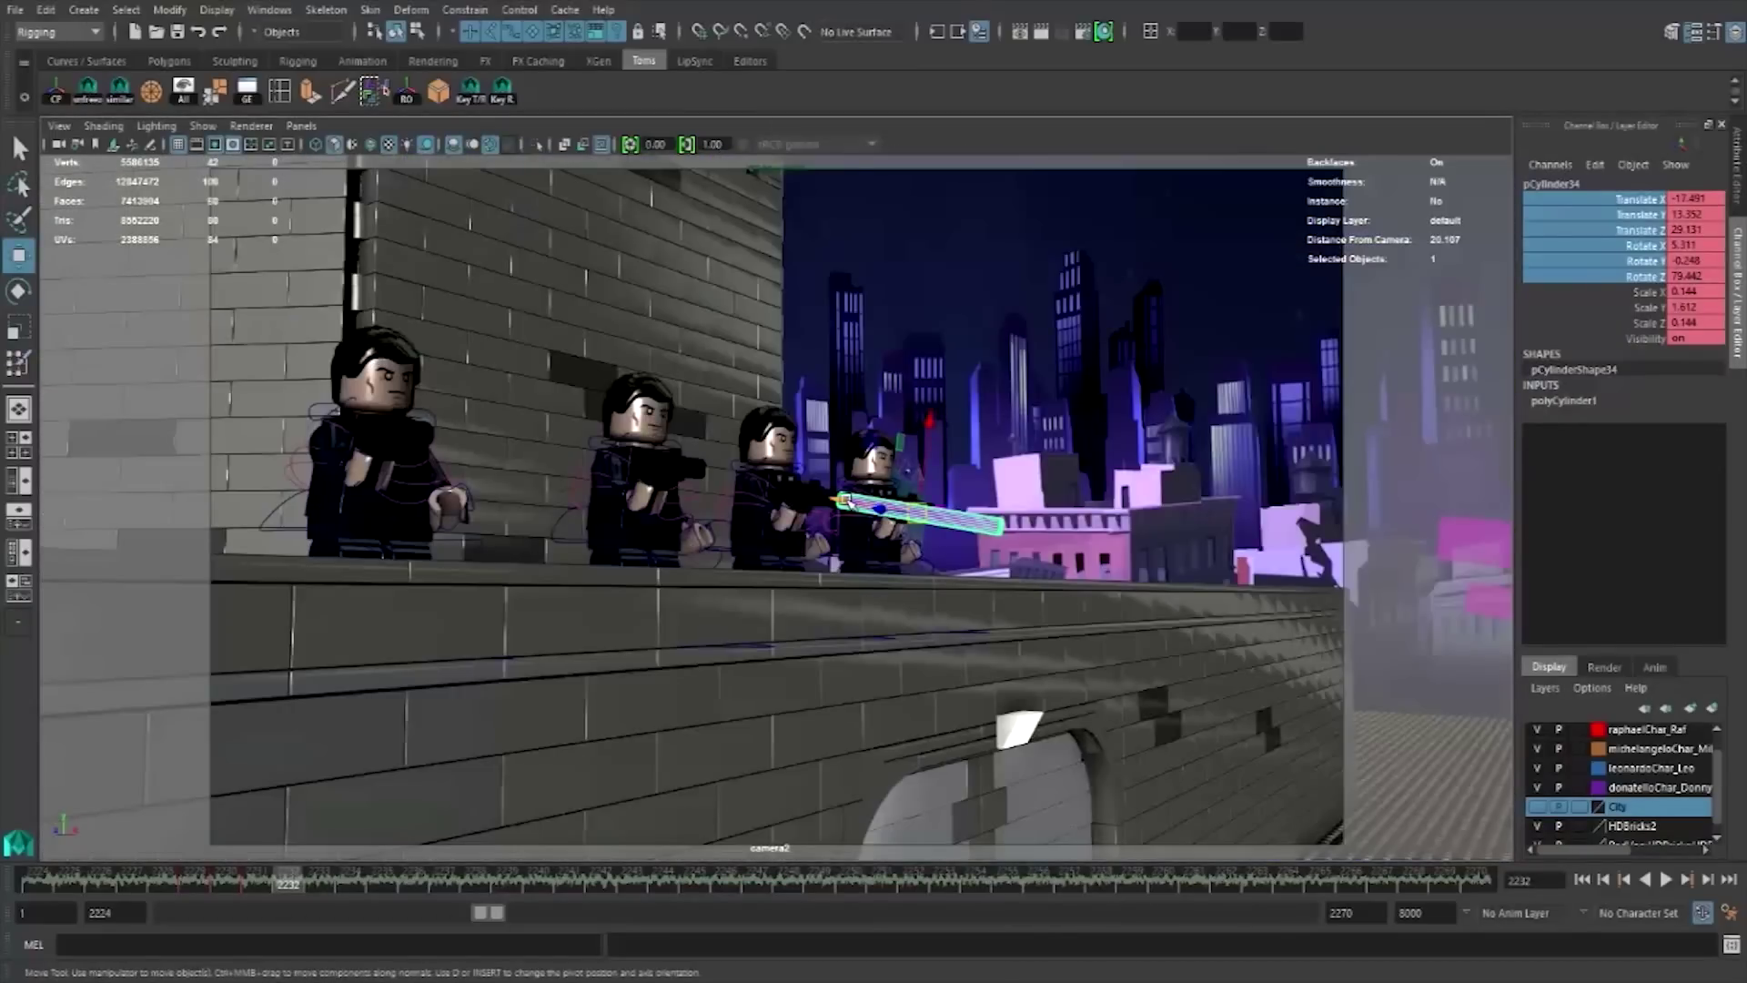
pyautogui.moveTo(844, 499)
pyautogui.mouseDown()
pyautogui.moveTo(1010, 524)
pyautogui.moveTo(1156, 571)
pyautogui.mouseUp()
pyautogui.hotkey('shift', 'w')
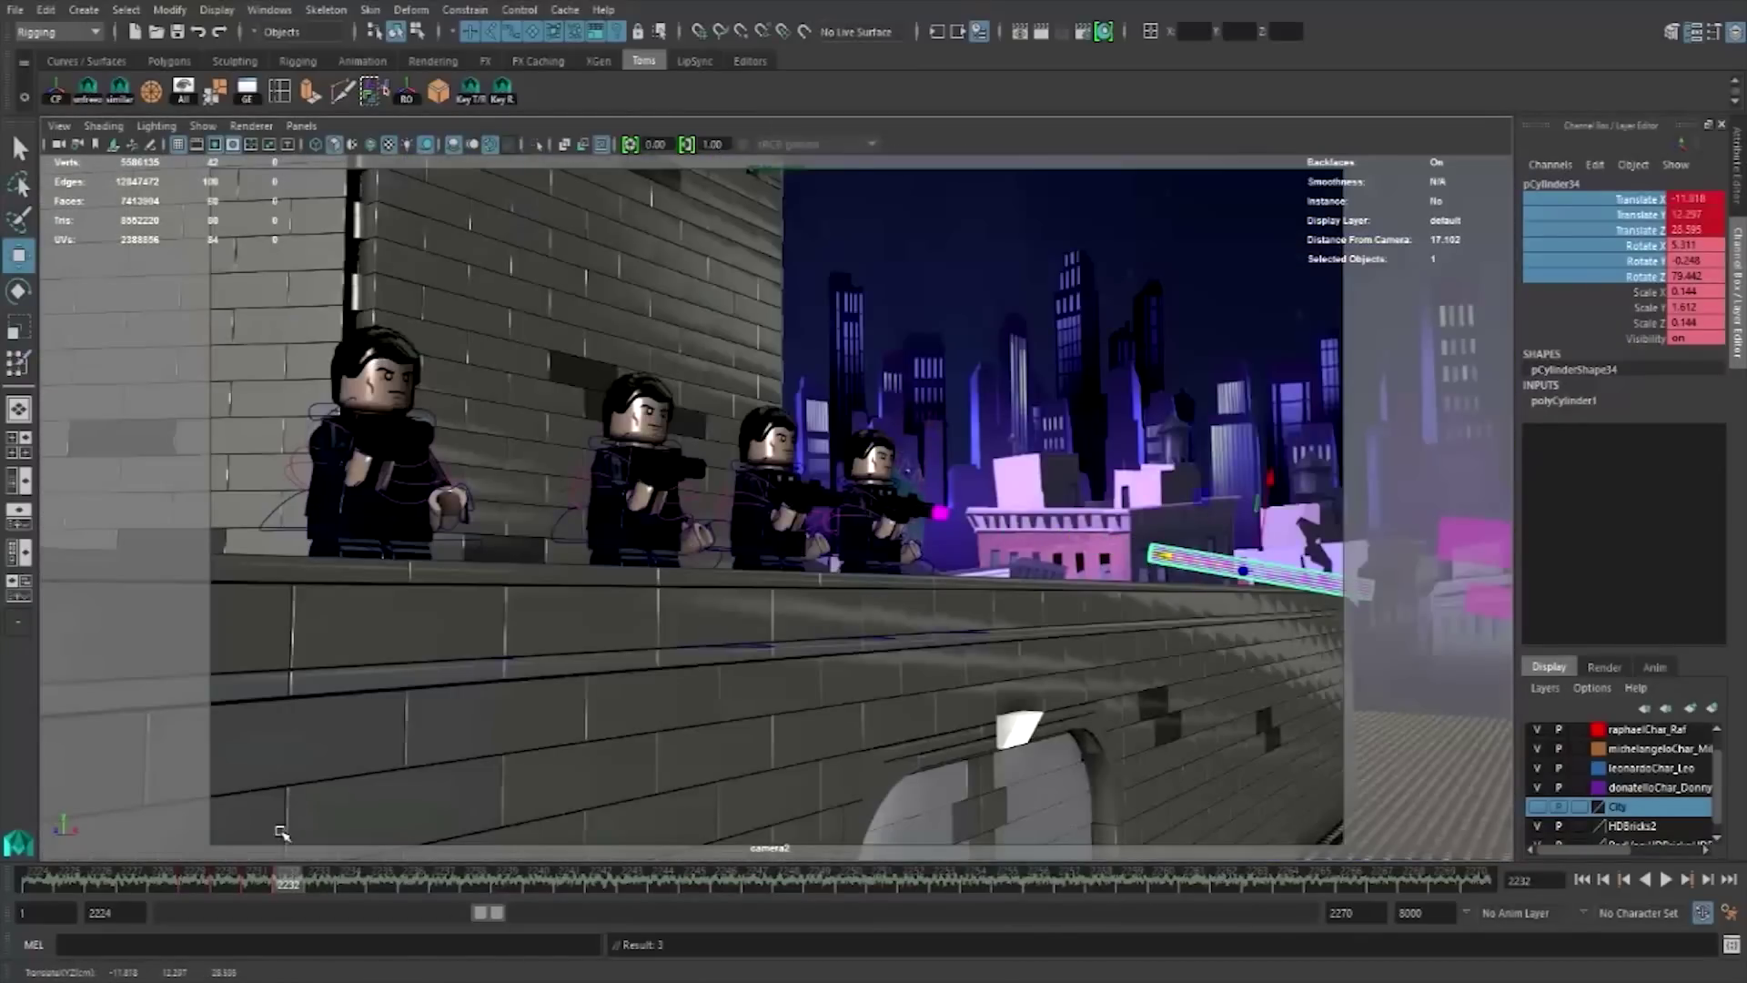
pyautogui.click(263, 885)
pyautogui.click(288, 879)
# - At frame 2233, move the bullet far out across the rooftop and view it in perspective
pyautogui.click(315, 880)
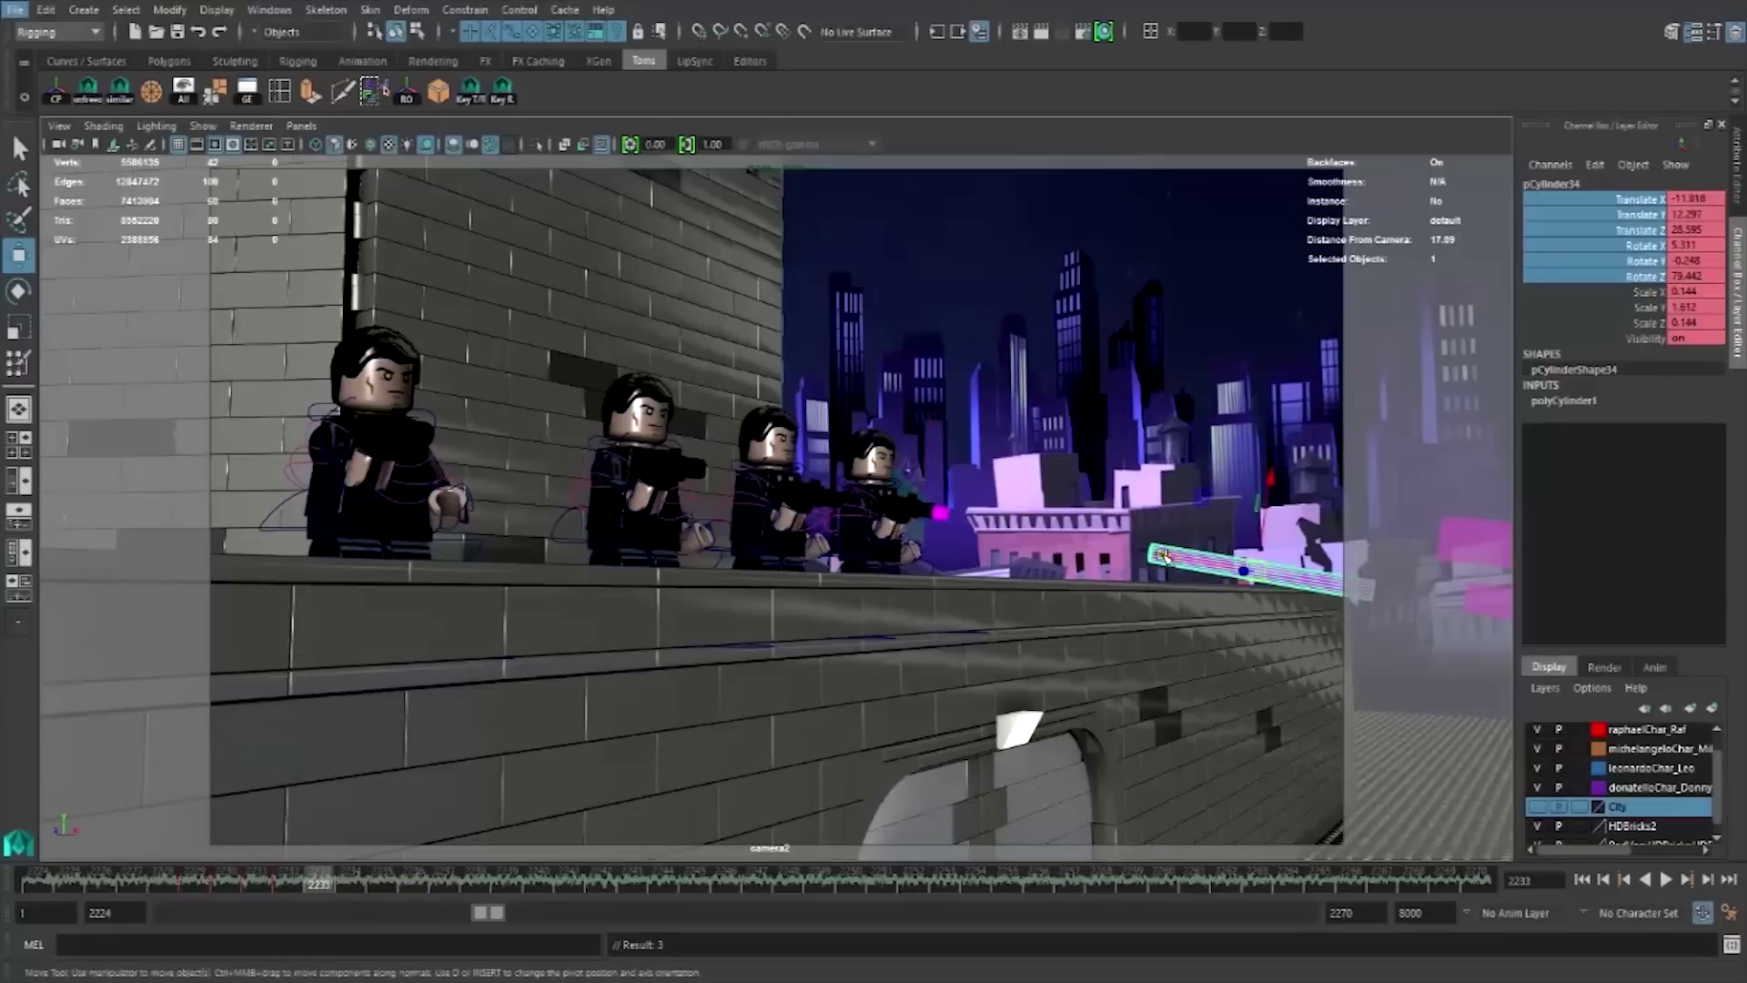
pyautogui.moveTo(1163, 555); pyautogui.dragTo(1462, 590)
pyautogui.press('space')
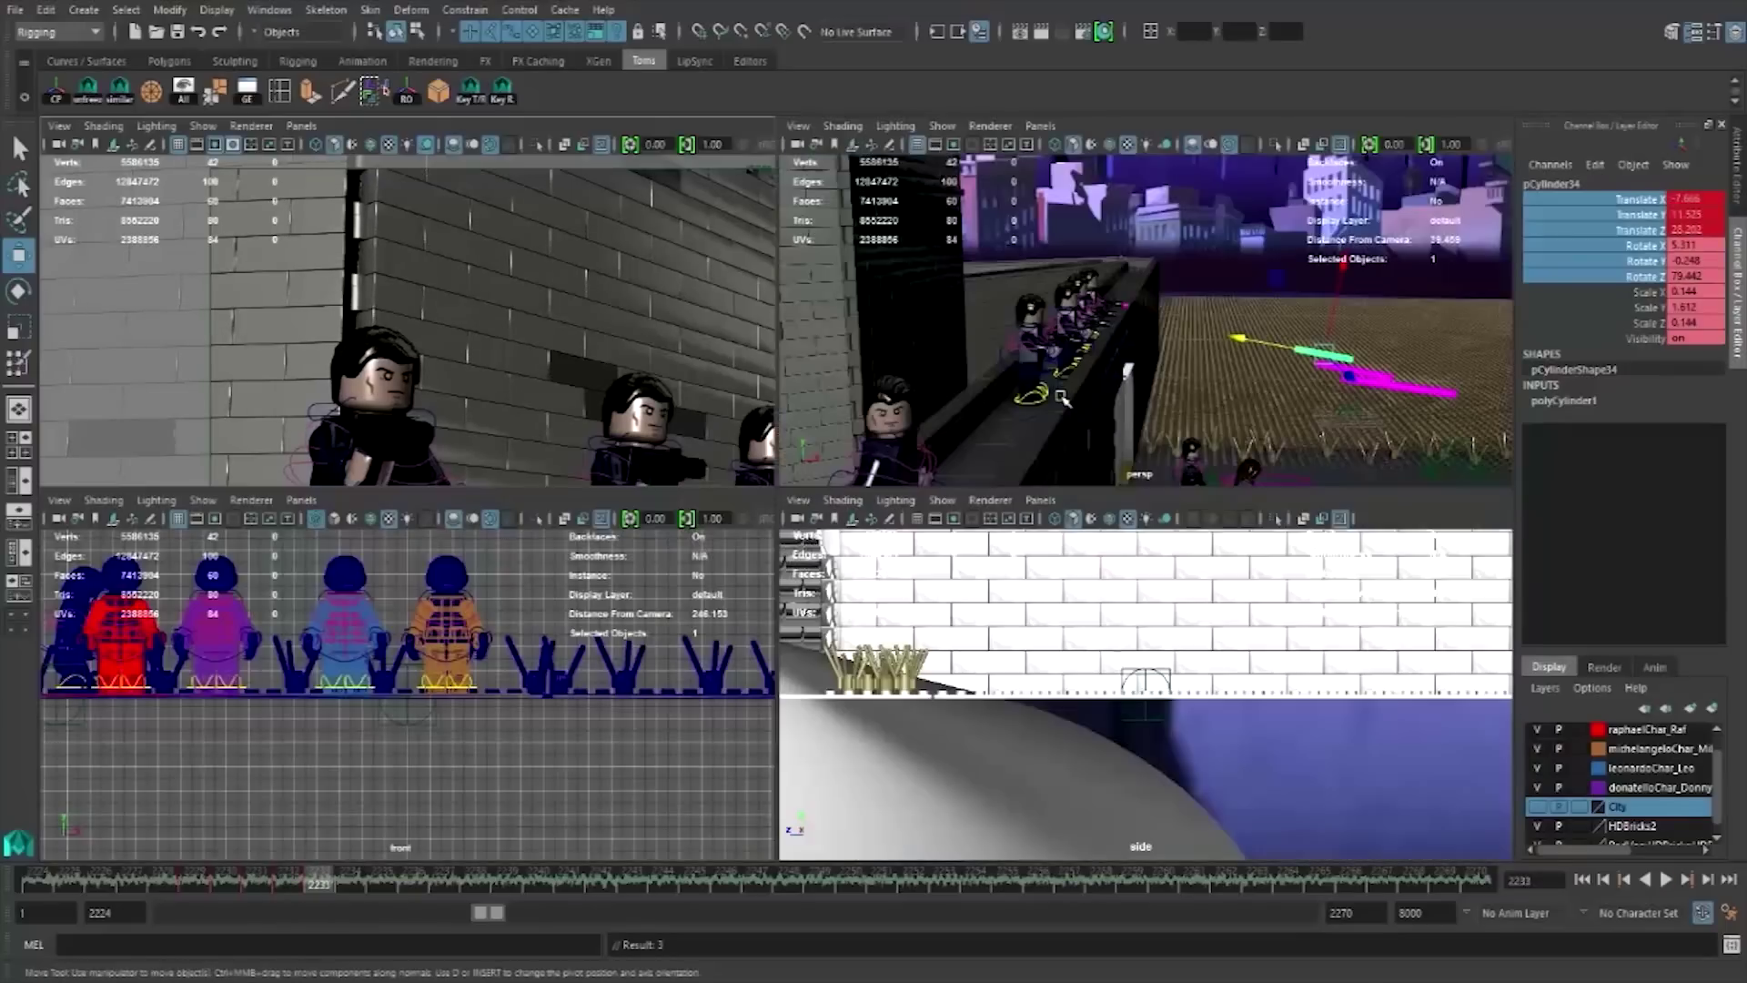
pyautogui.press('space')
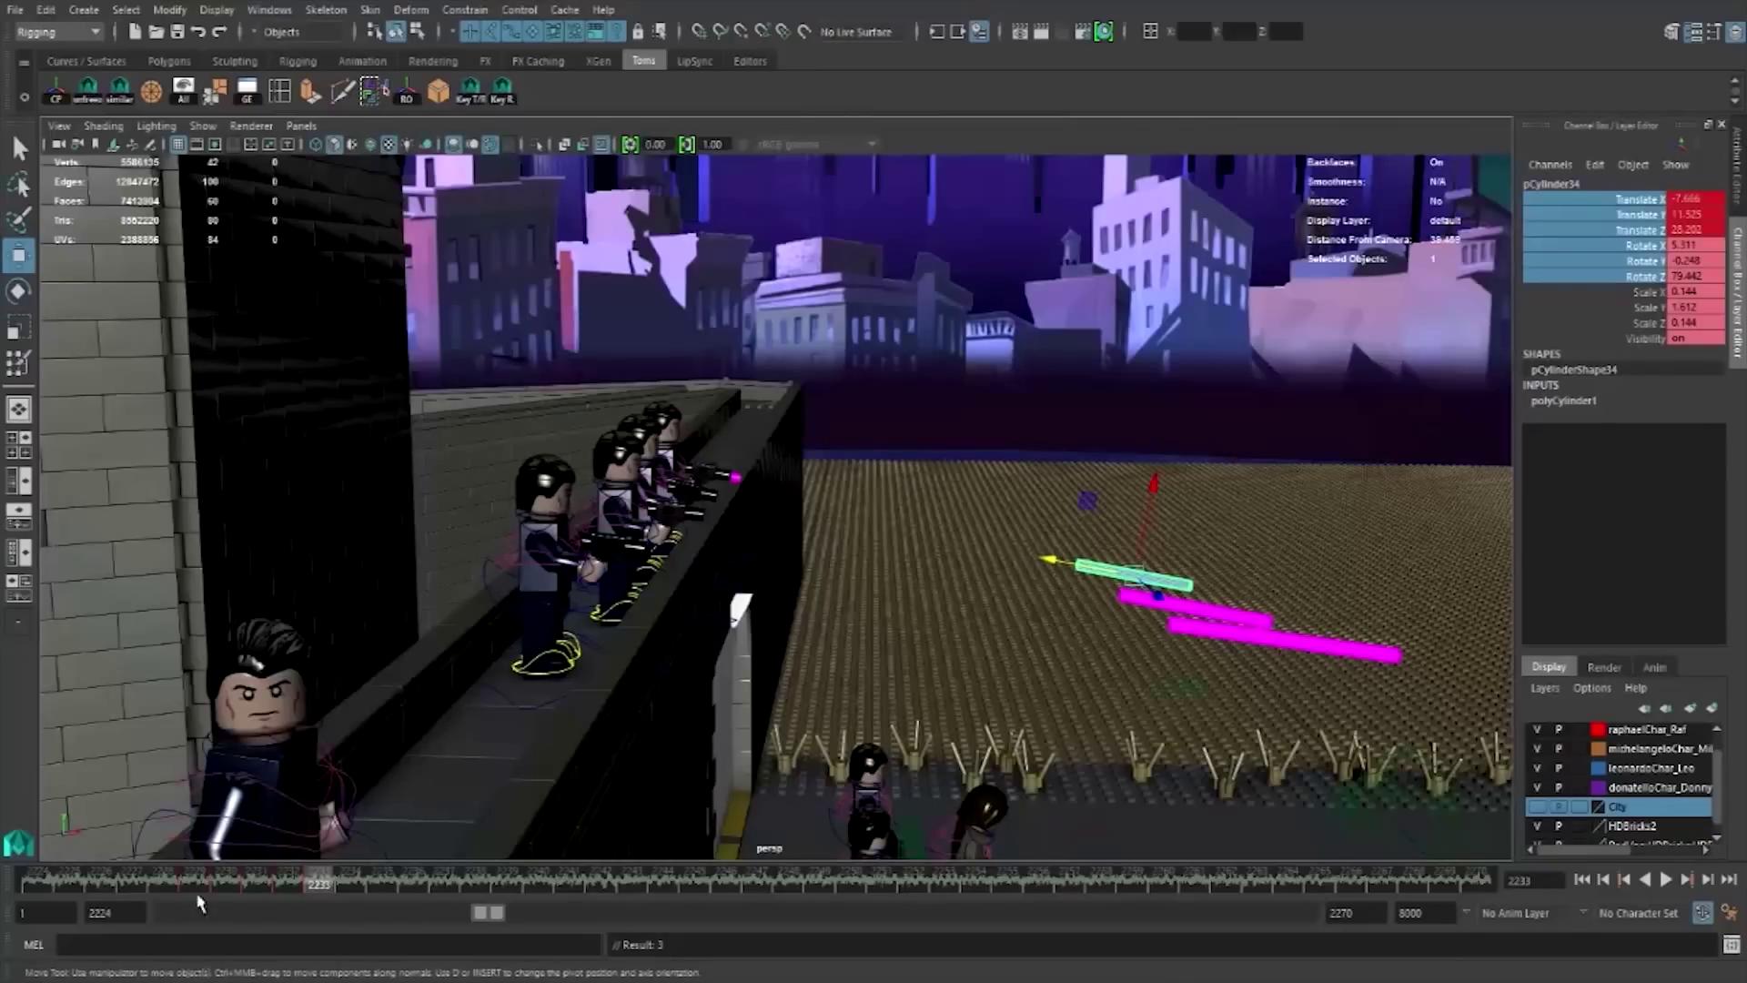
pyautogui.press('r')
pyautogui.moveTo(1114, 667)
pyautogui.keyDown('alt'); pyautogui.mouseDown()
pyautogui.moveTo(880, 673)
pyautogui.moveTo(826, 639)
pyautogui.mouseUp(); pyautogui.keyUp('alt')
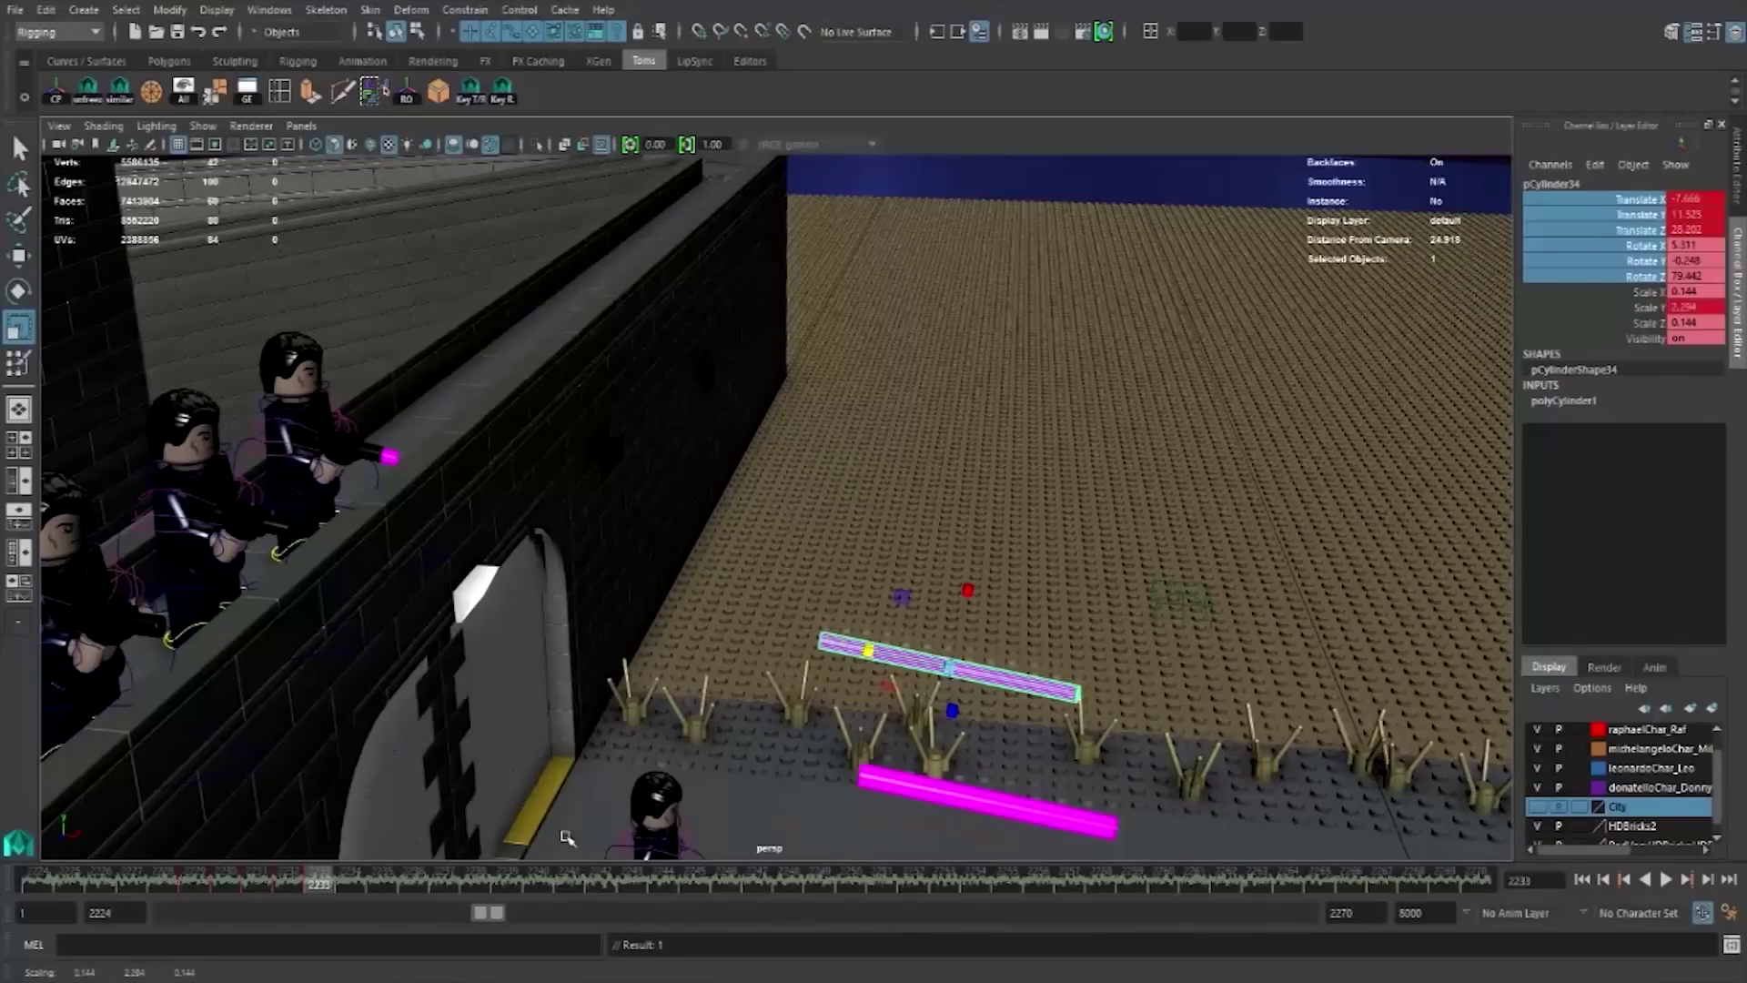
# - Compare frames 2232–2235, then key all of the bullet's channels at frame 2235
pyautogui.click(289, 884)
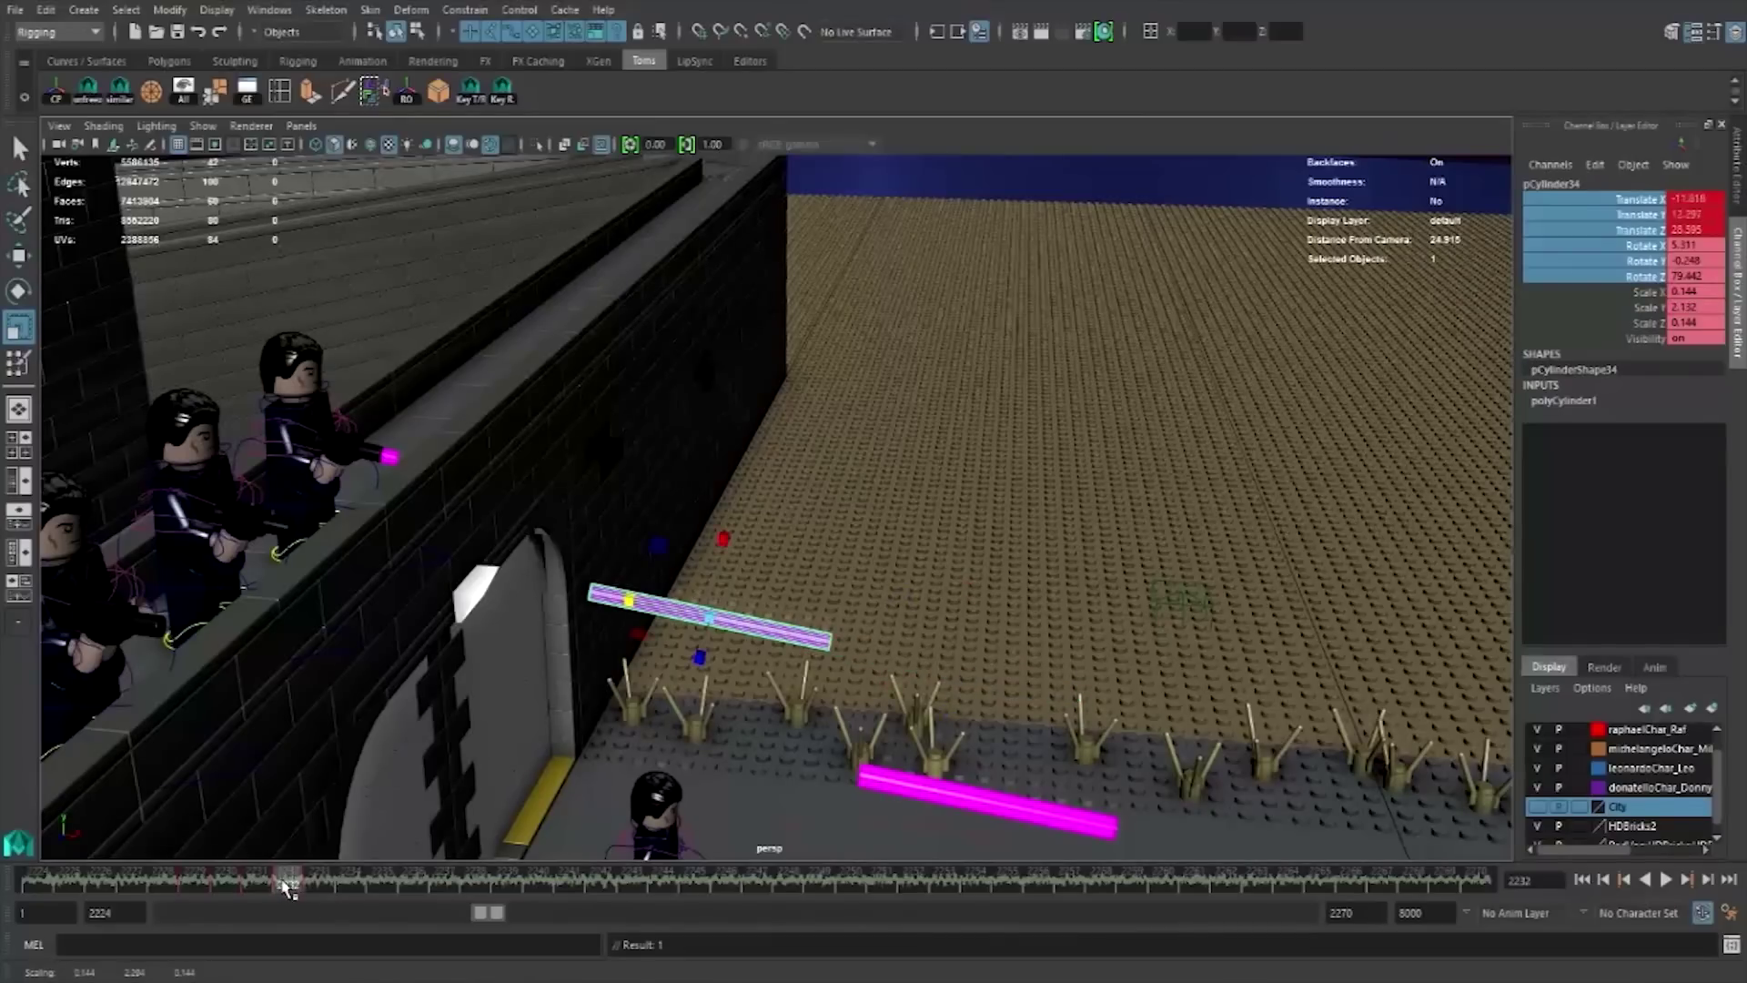
pyautogui.click(320, 885)
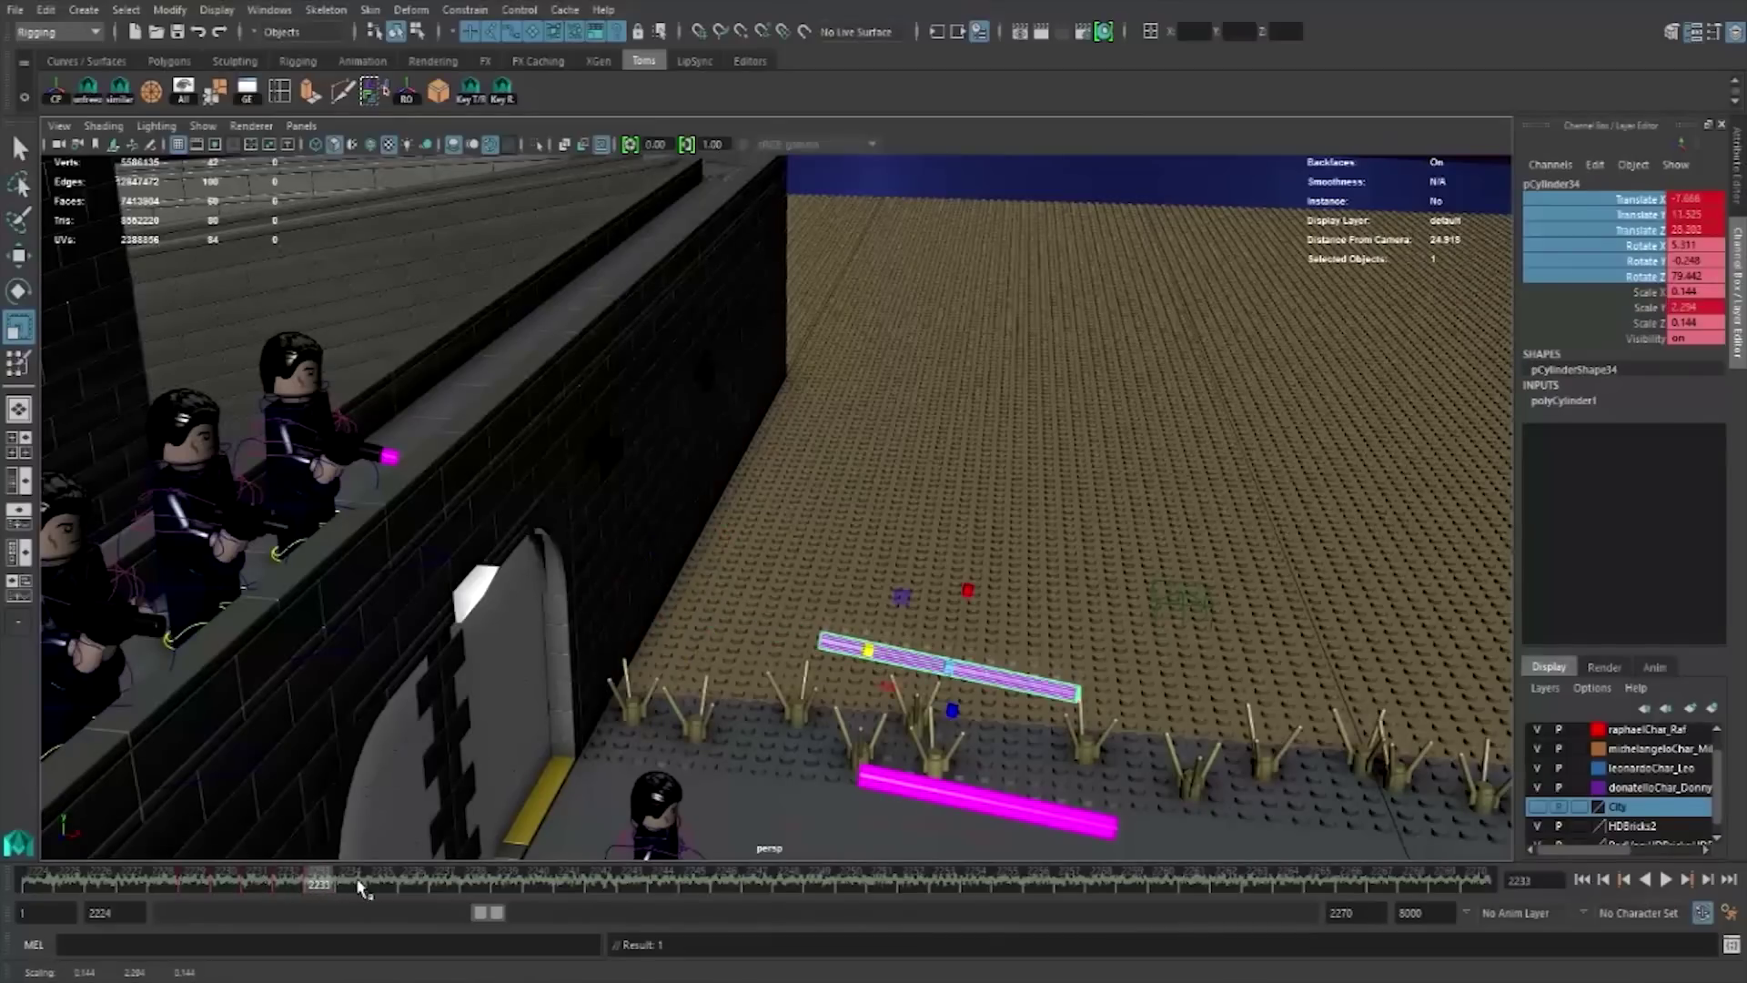
pyautogui.click(393, 882)
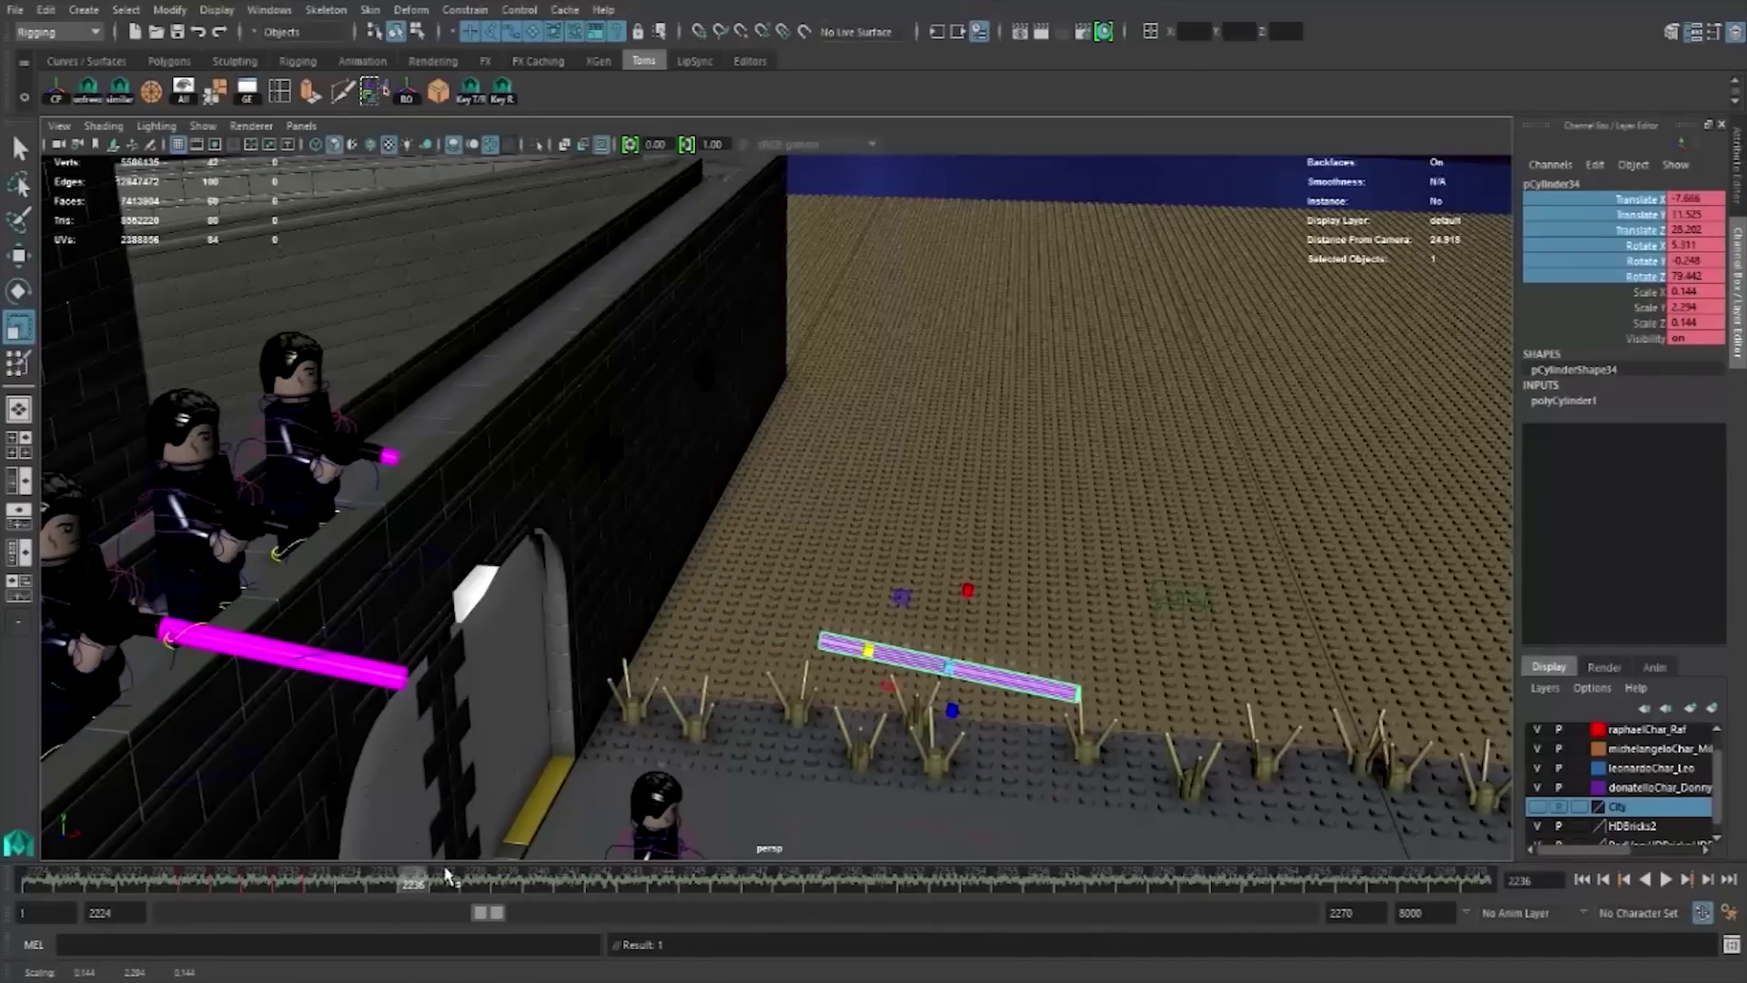
pyautogui.moveTo(1642, 338); pyautogui.dragTo(1636, 198)
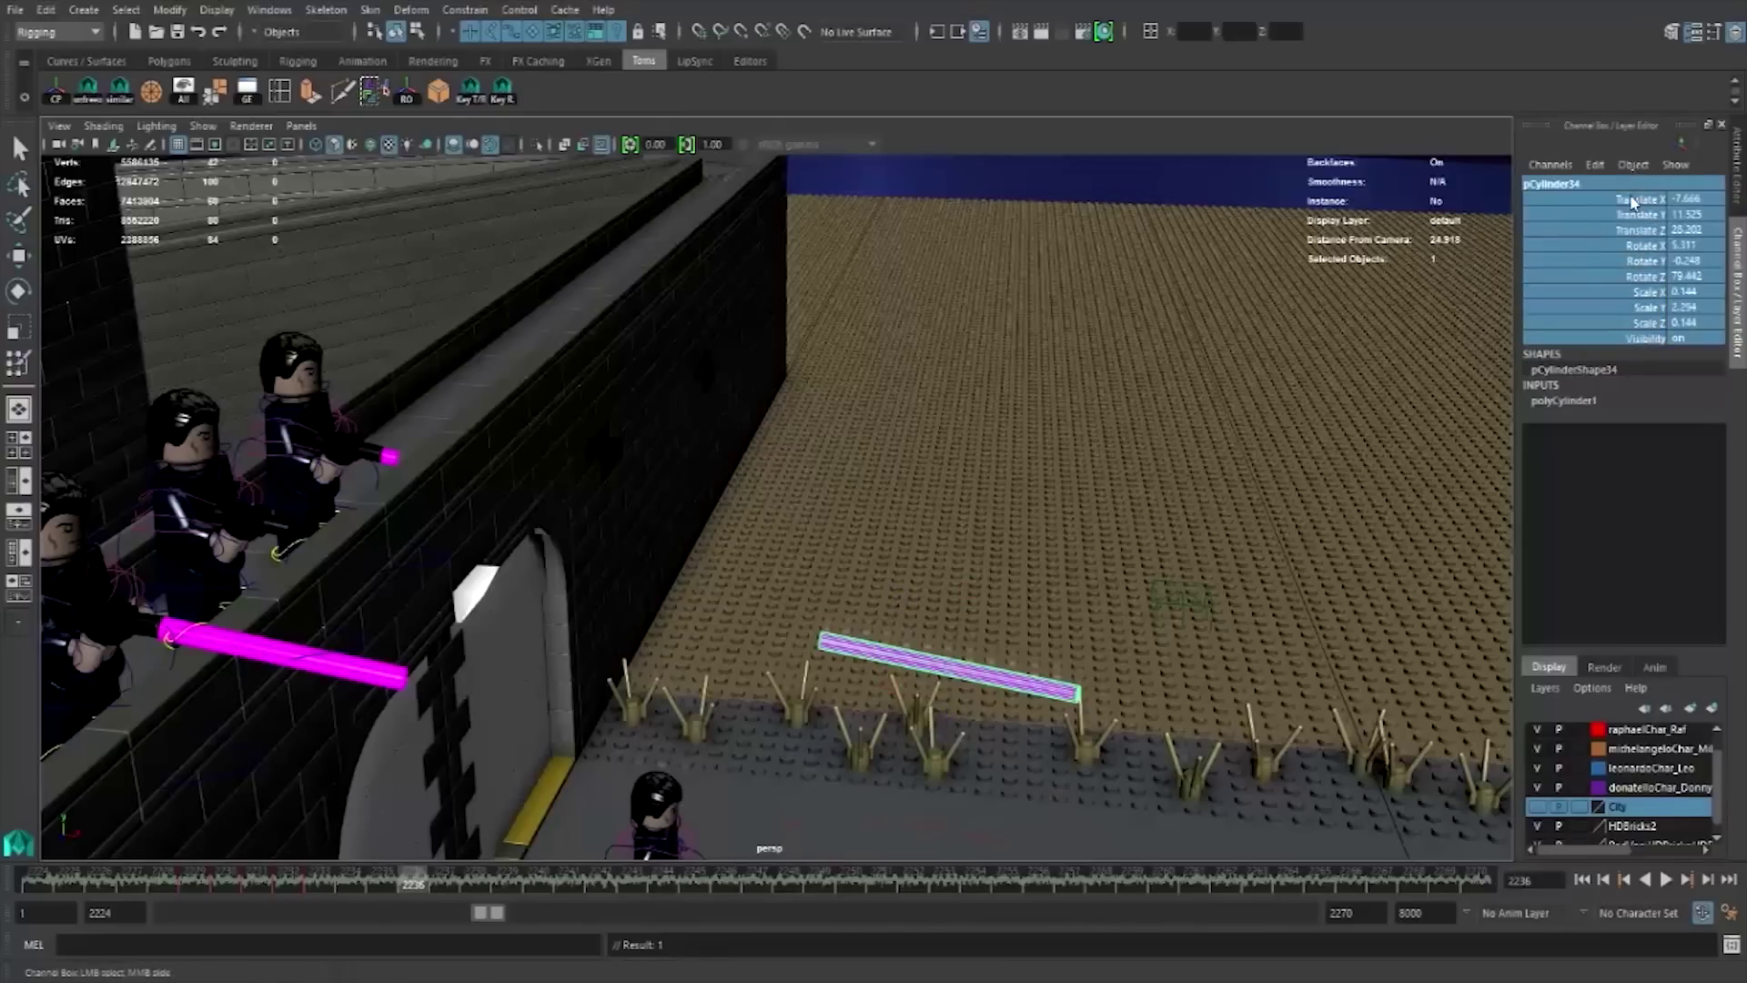
pyautogui.rightClick(1633, 198)
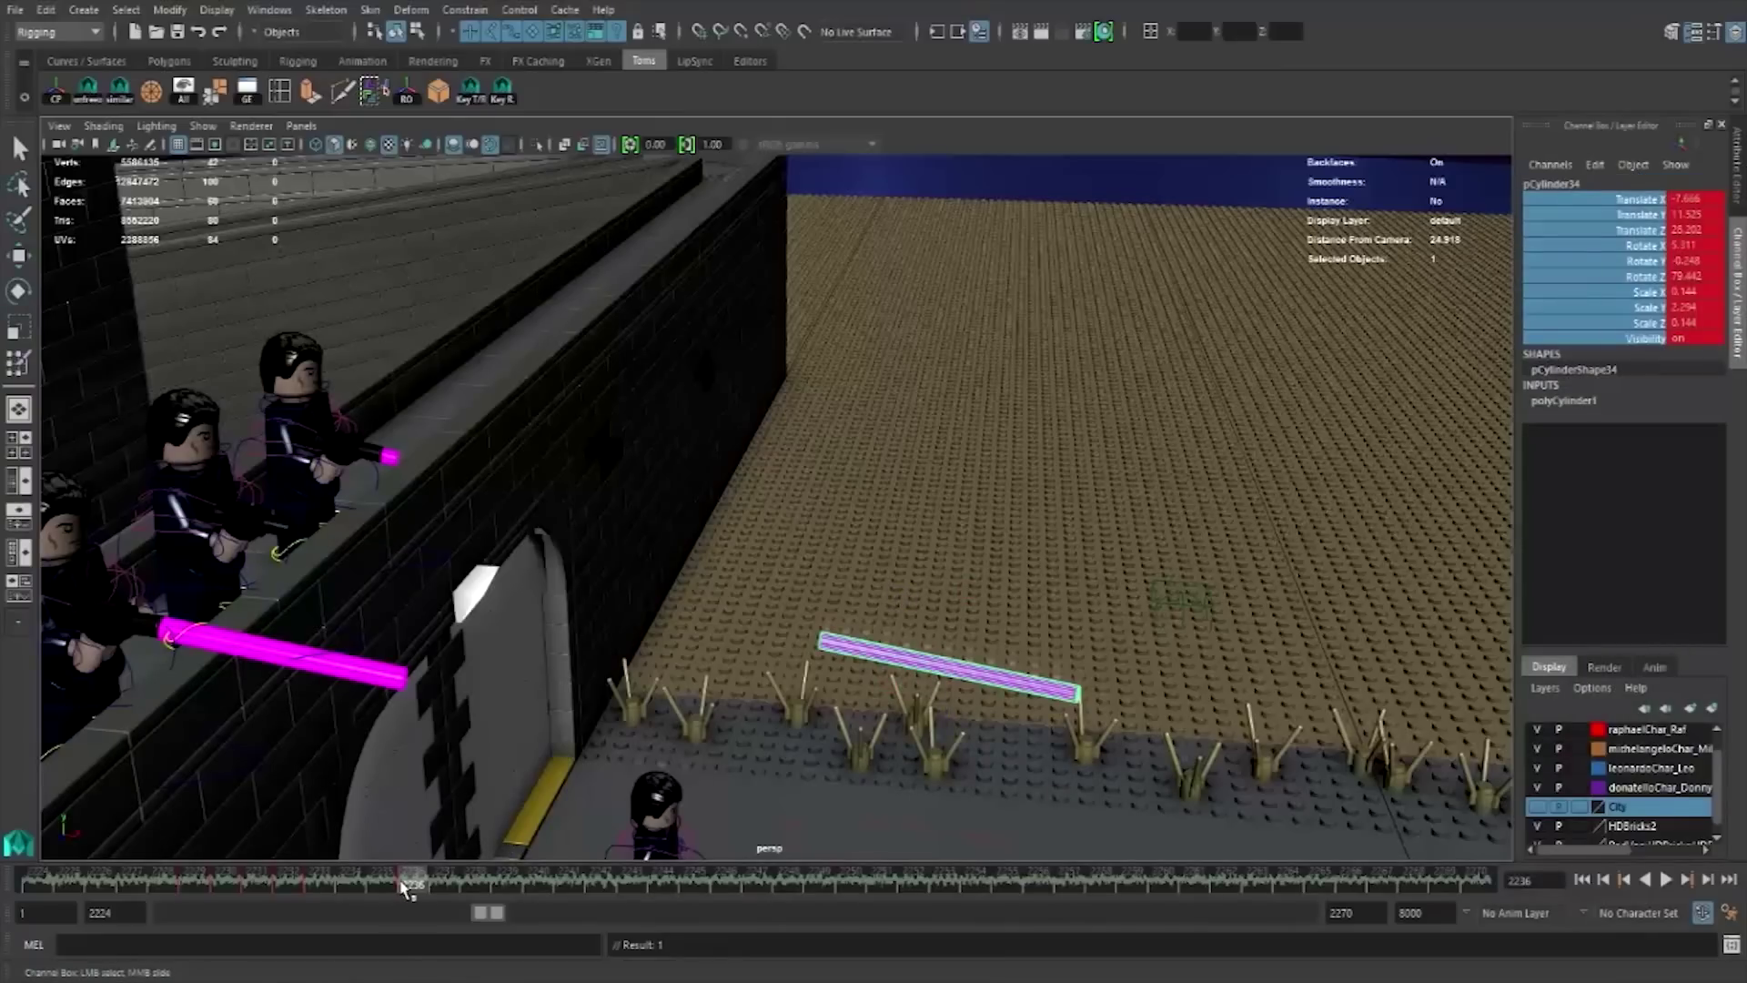
# - Copy the bullet's shot keys from the selected time-slider range
pyautogui.click(194, 887)
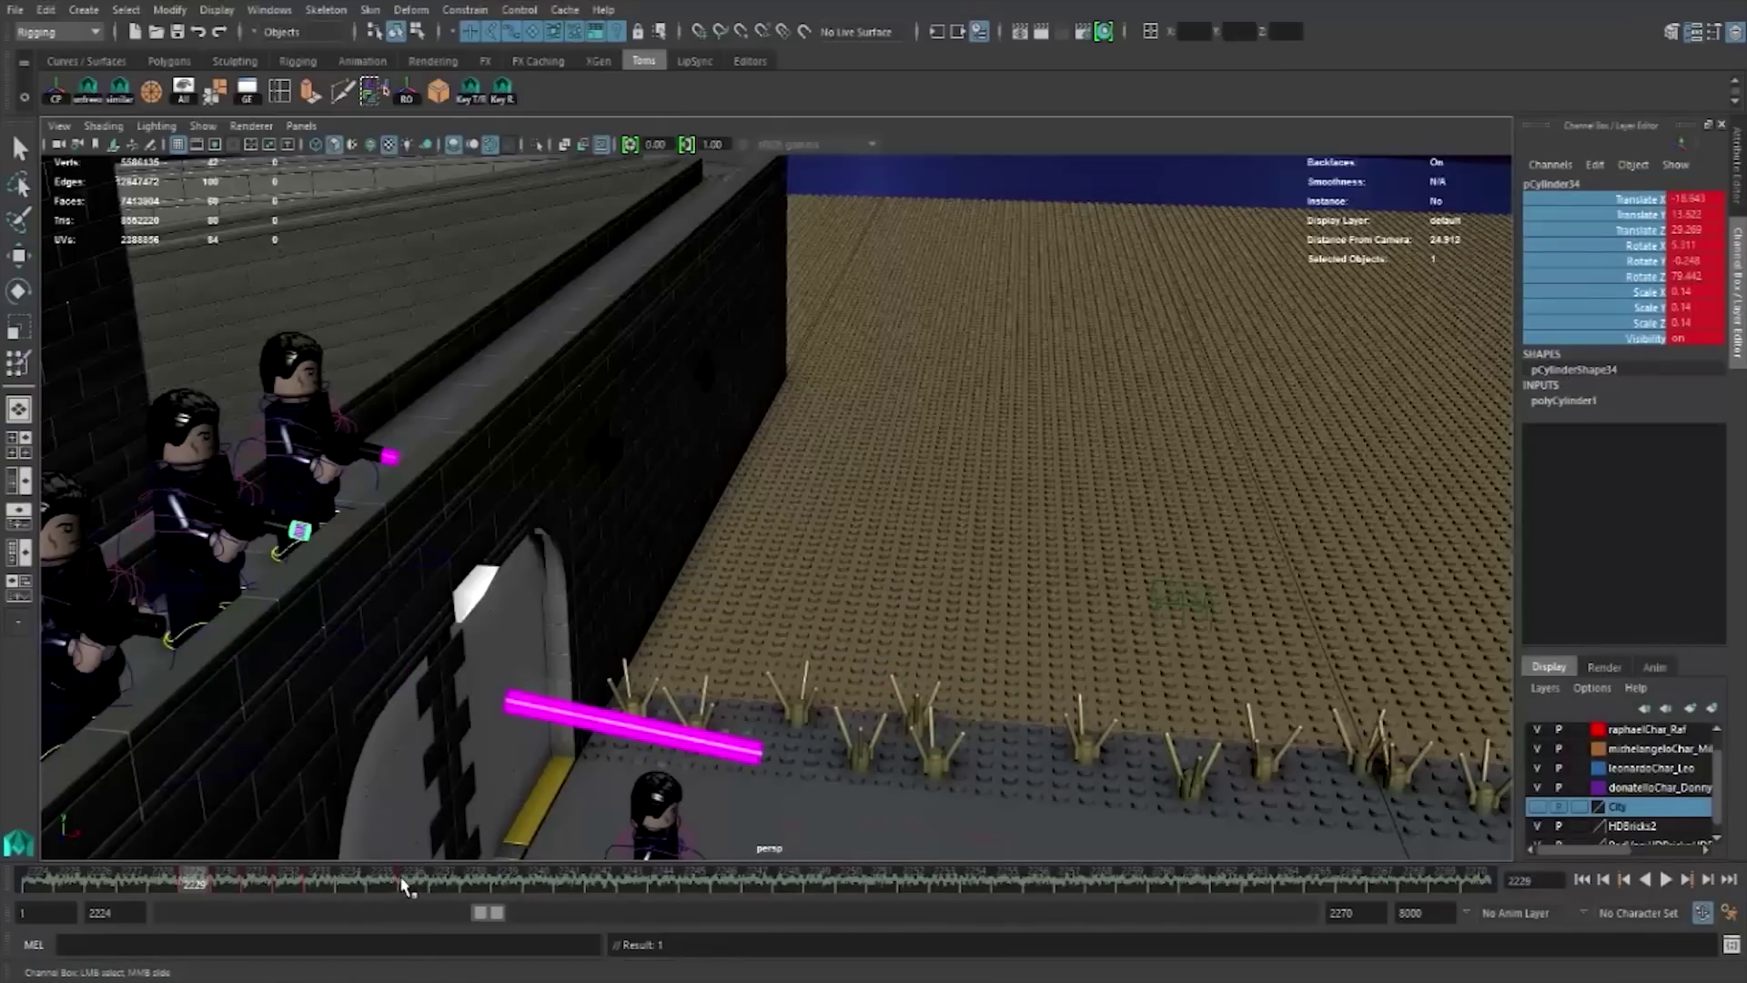
pyautogui.keyDown('shift'); pyautogui.moveTo(404, 887); pyautogui.dragTo(186, 887); pyautogui.keyUp('shift')
pyautogui.rightClick(196, 887)
pyautogui.click(273, 607)
# - Paste the copied bullet keys at frames 2237, 2245, 2253 and 2261
pyautogui.click(443, 882)
pyautogui.rightClick(443, 883)
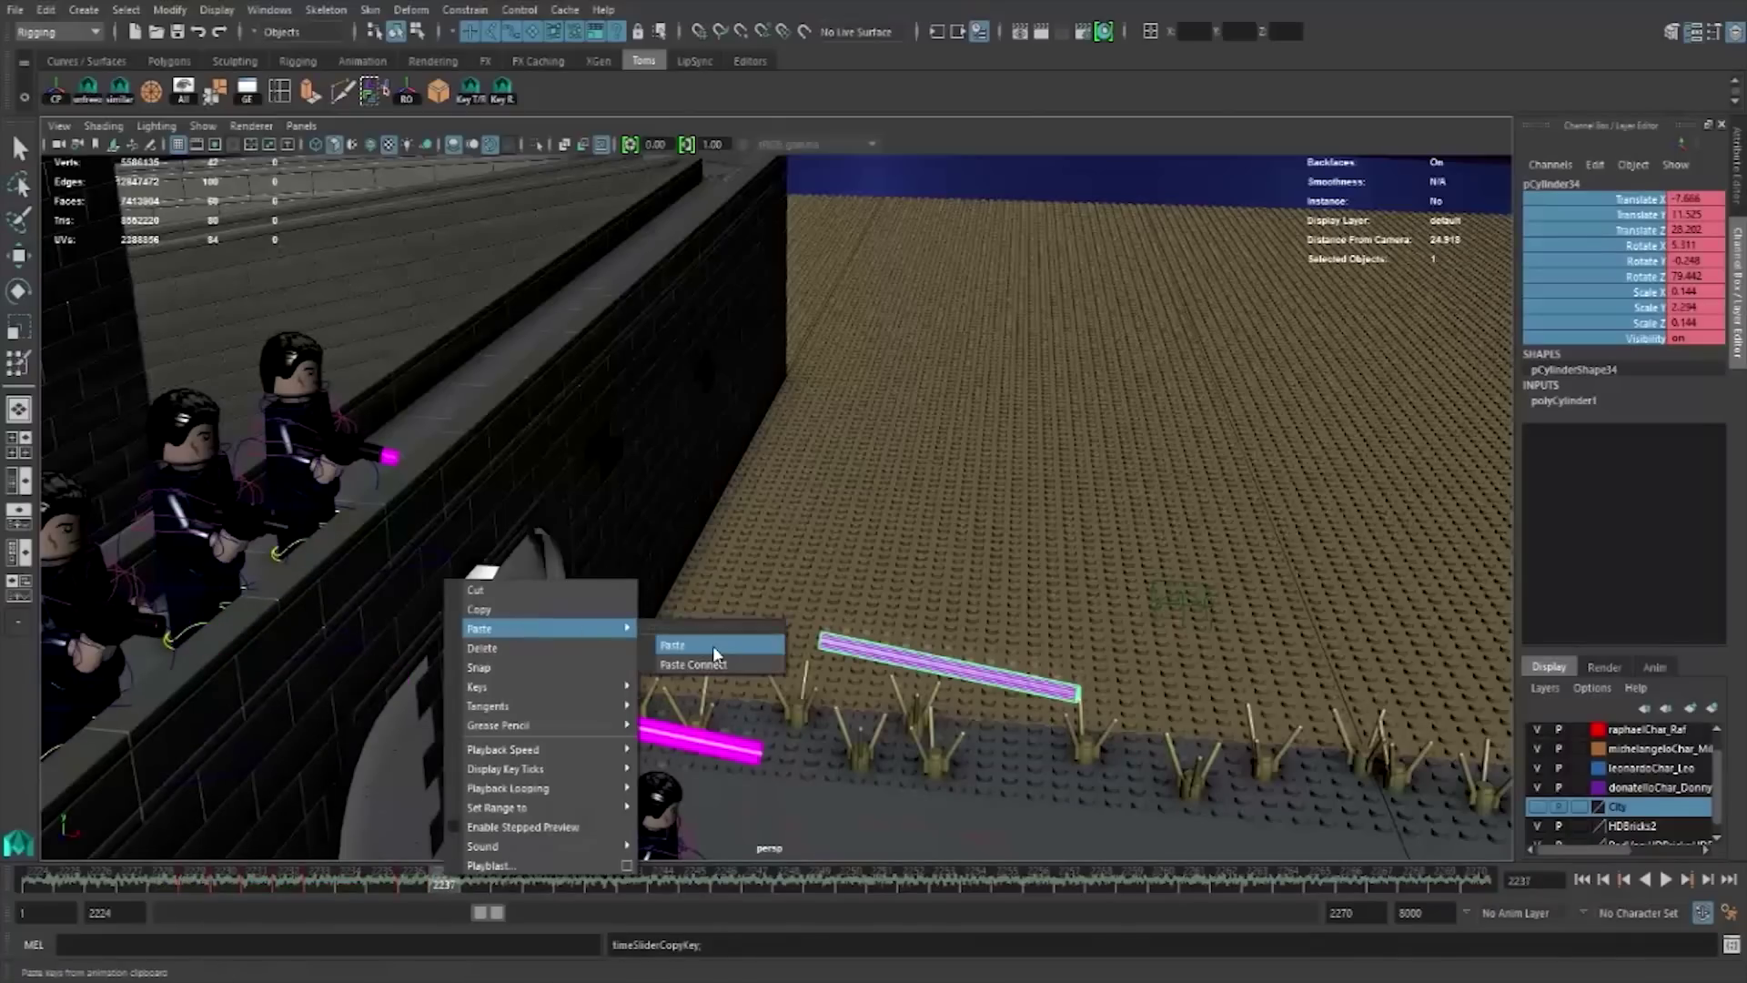
pyautogui.click(715, 646)
pyautogui.click(695, 883)
pyautogui.rightClick(694, 883)
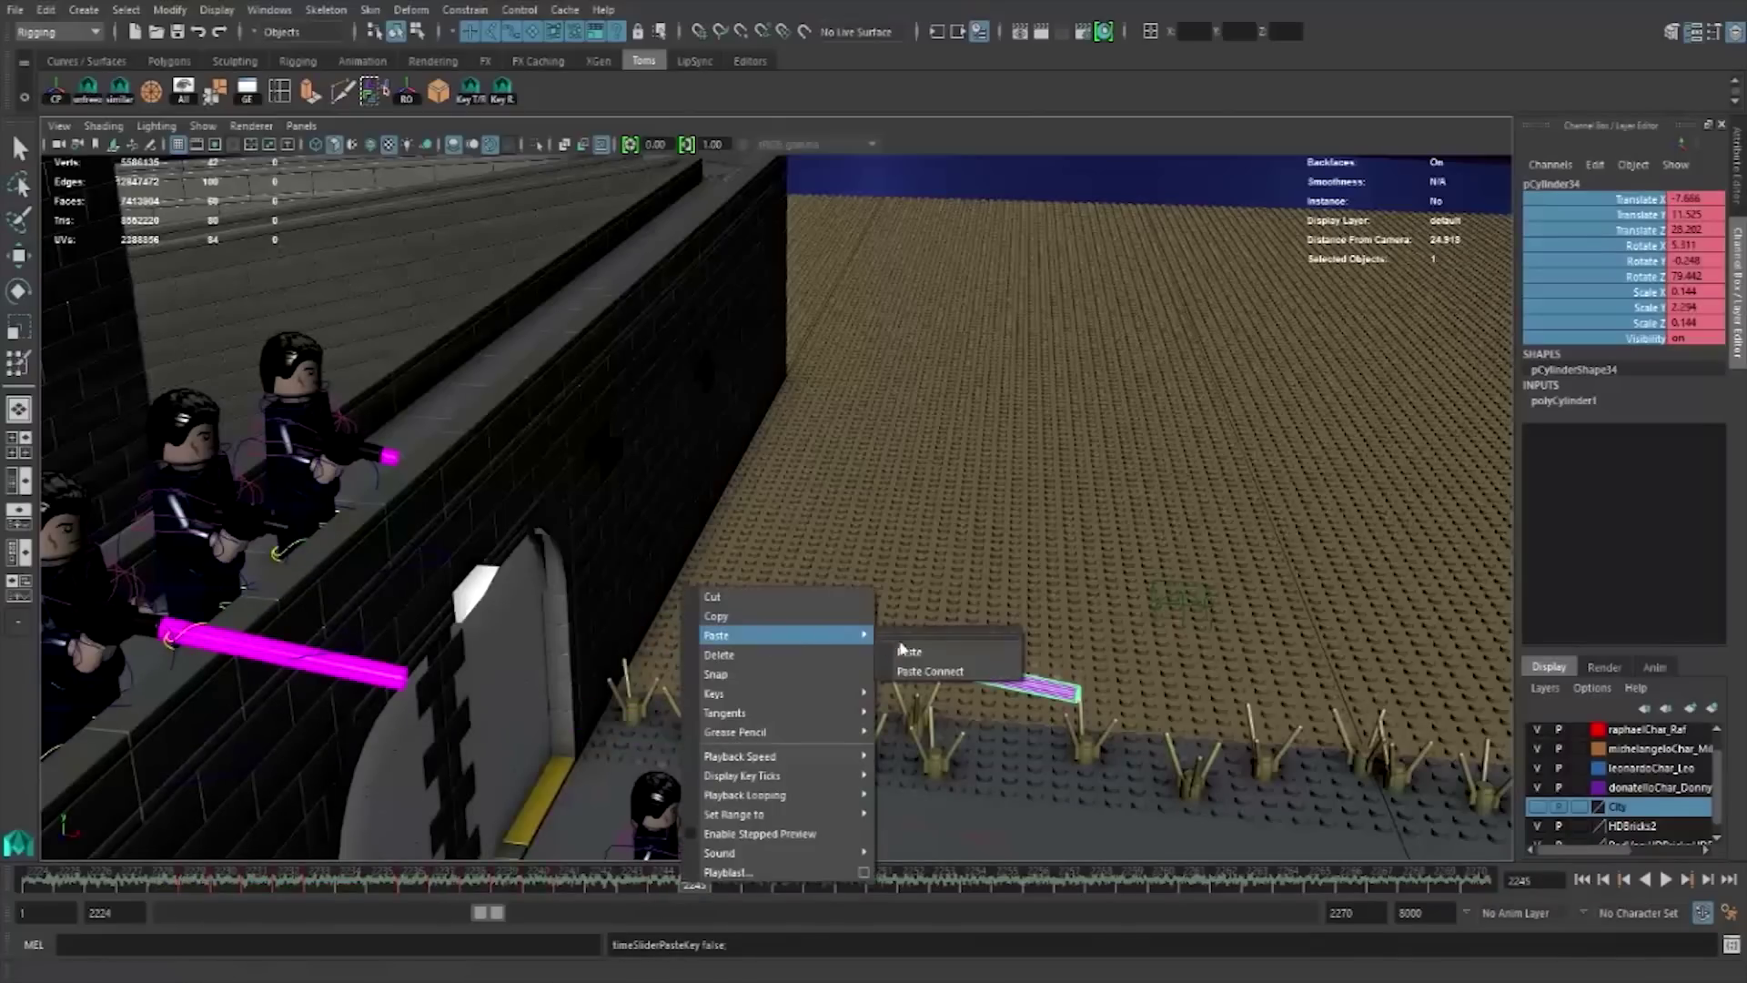
pyautogui.click(910, 648)
pyautogui.click(939, 882)
pyautogui.rightClick(939, 882)
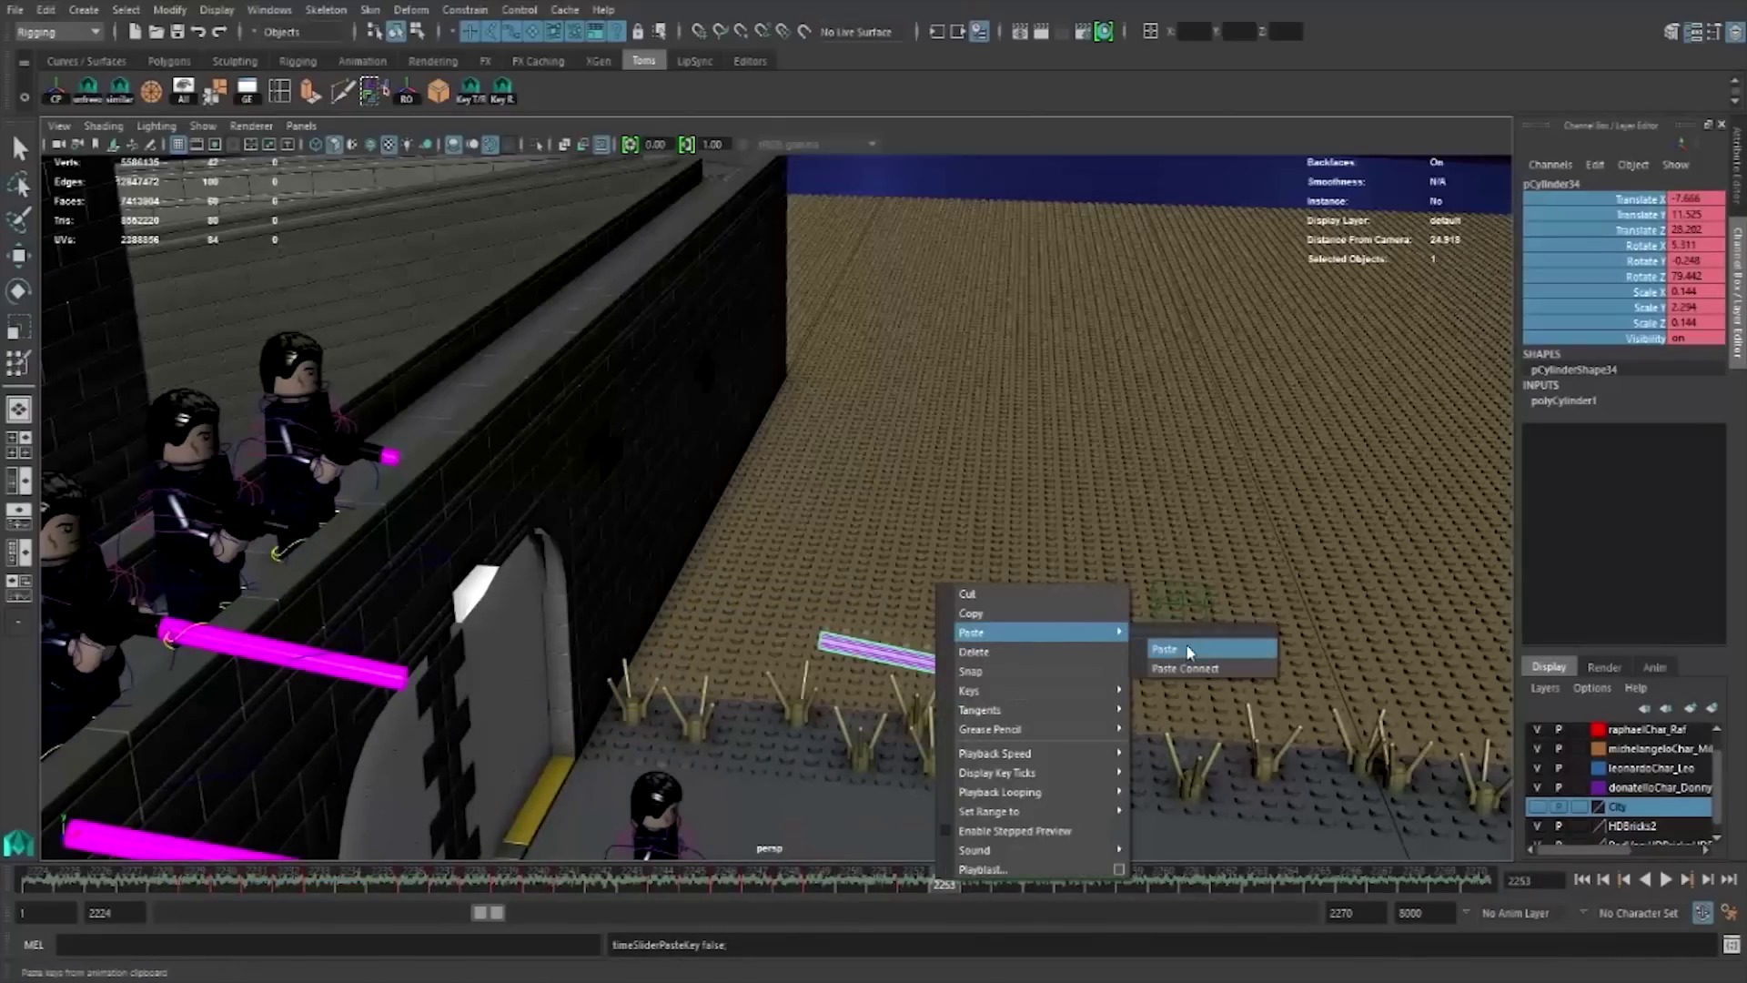
pyautogui.click(1182, 653)
pyautogui.click(1189, 883)
pyautogui.rightClick(1188, 883)
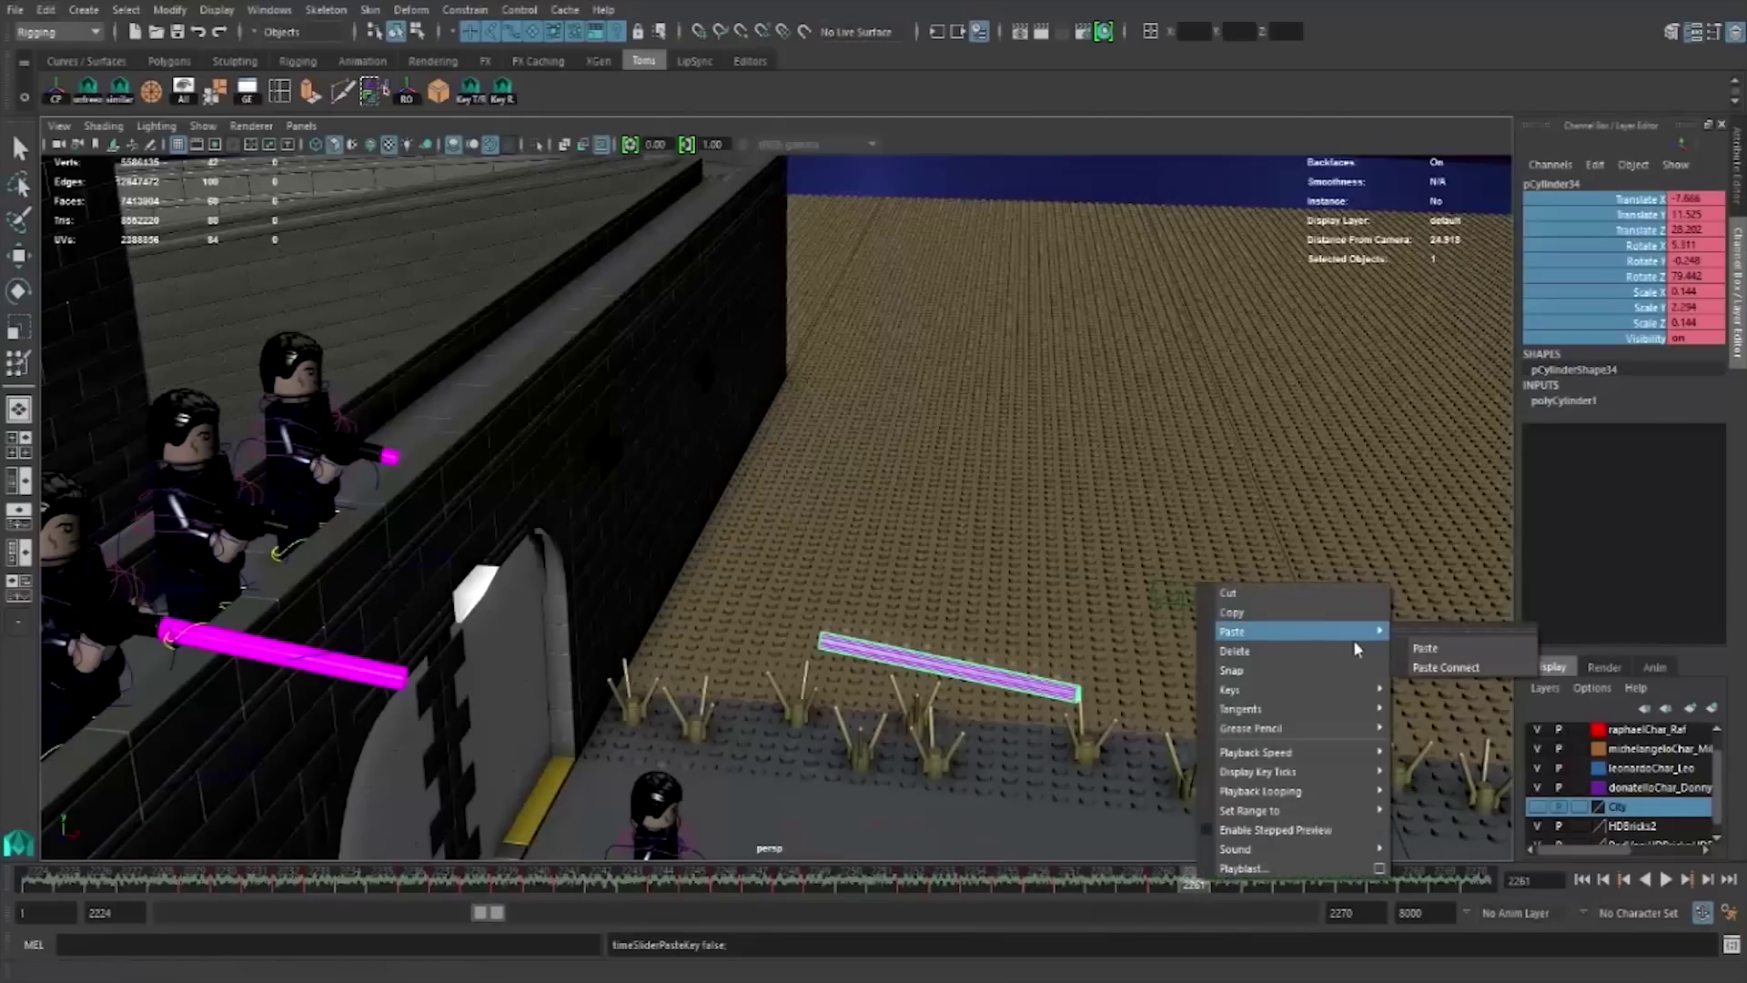
pyautogui.click(1455, 650)
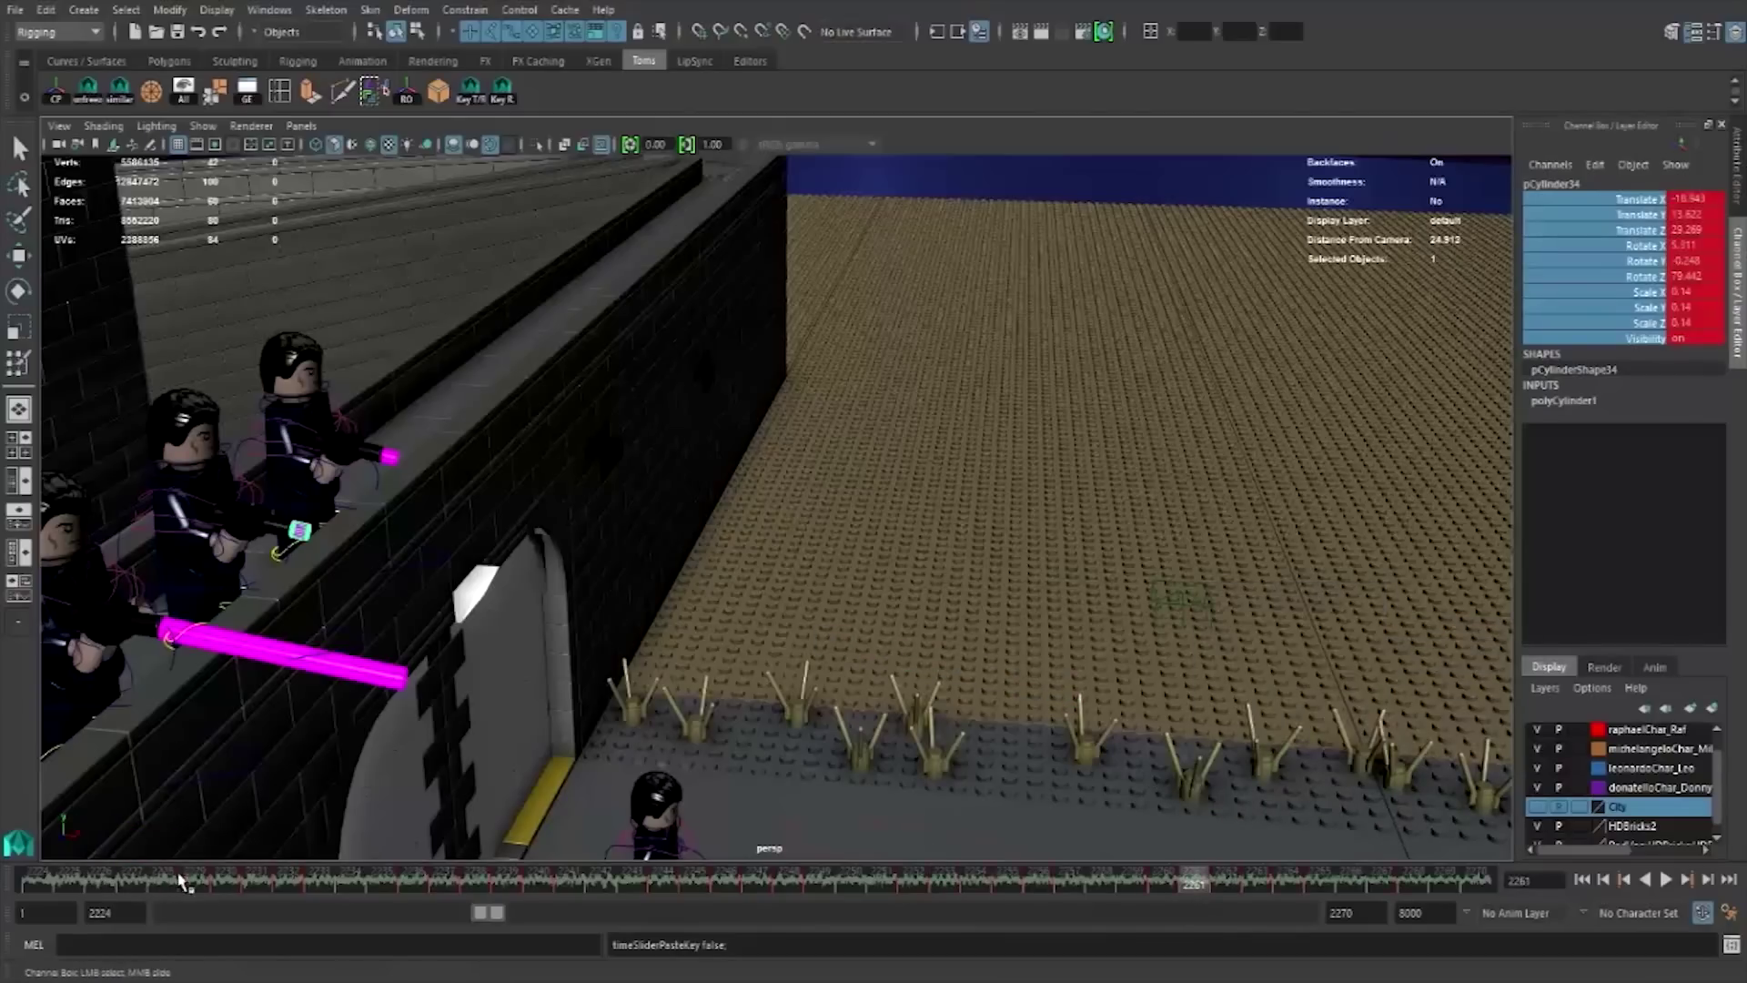
# - Play back the repeated shots from a wider rooftop view, then select the next henchman's bullet tip
pyautogui.hotkey('alt', 'v')
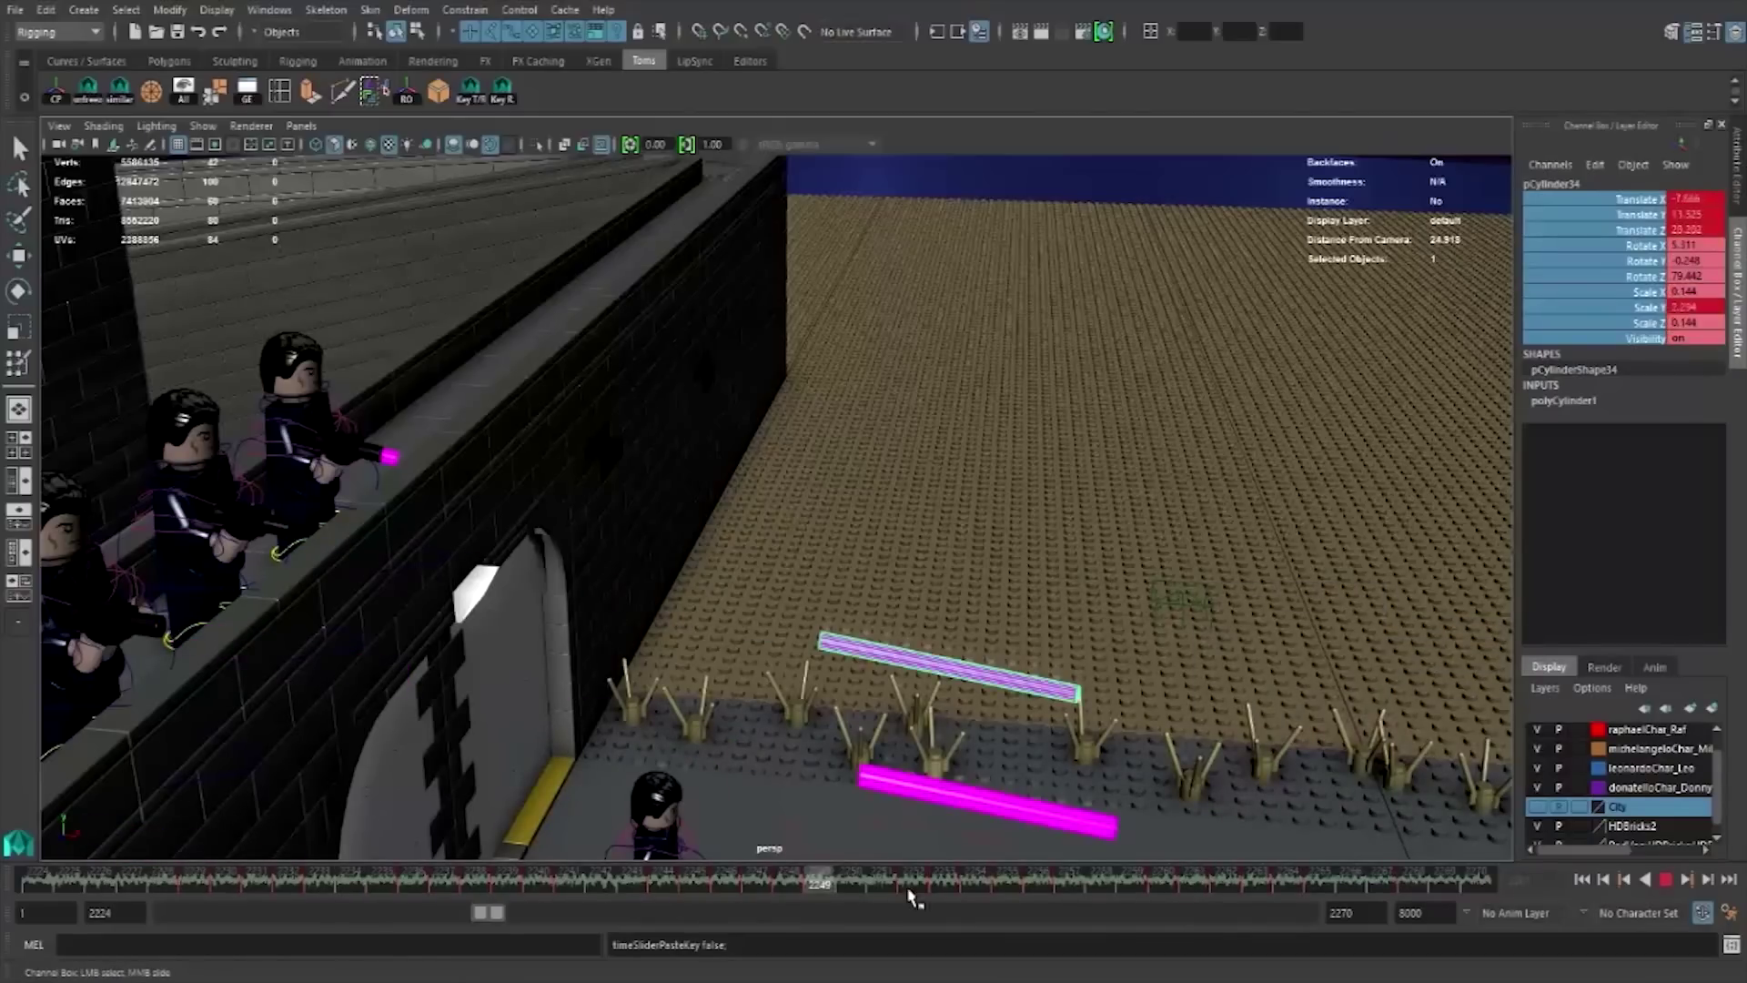
pyautogui.click(1411, 883)
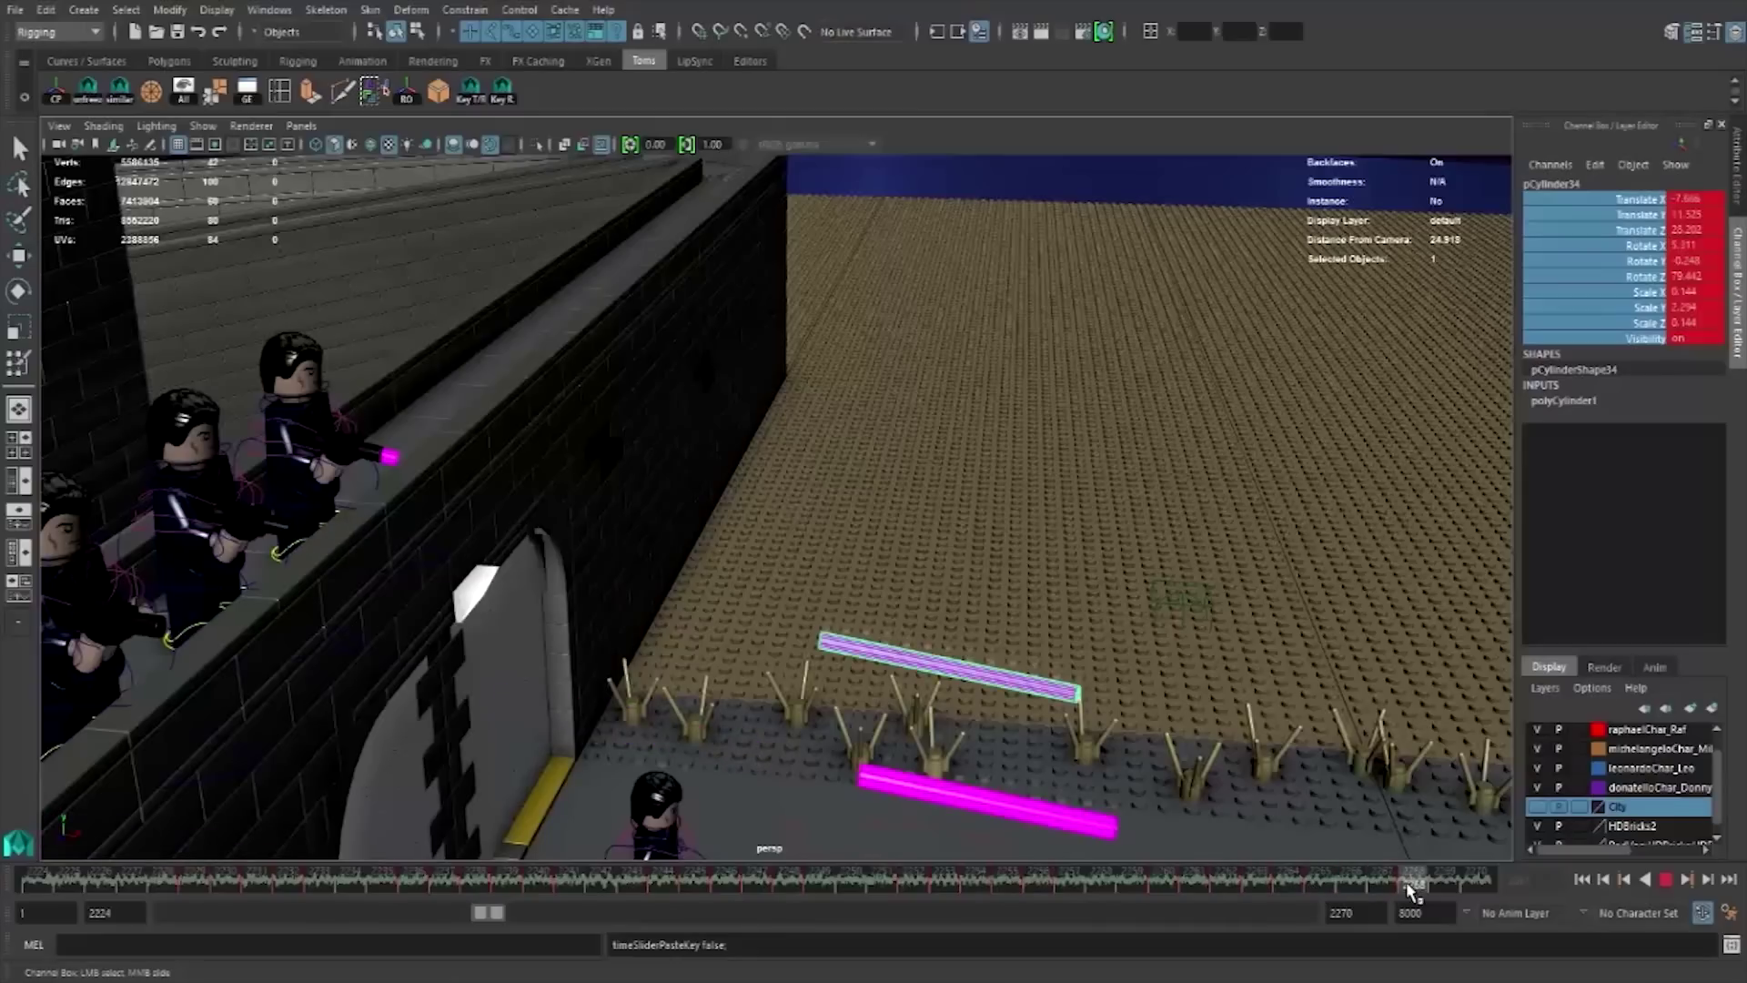
pyautogui.moveTo(1083, 735)
pyautogui.keyDown('alt'); pyautogui.mouseDown()
pyautogui.moveTo(838, 714)
pyautogui.moveTo(728, 845)
pyautogui.mouseUp(); pyautogui.keyUp('alt')
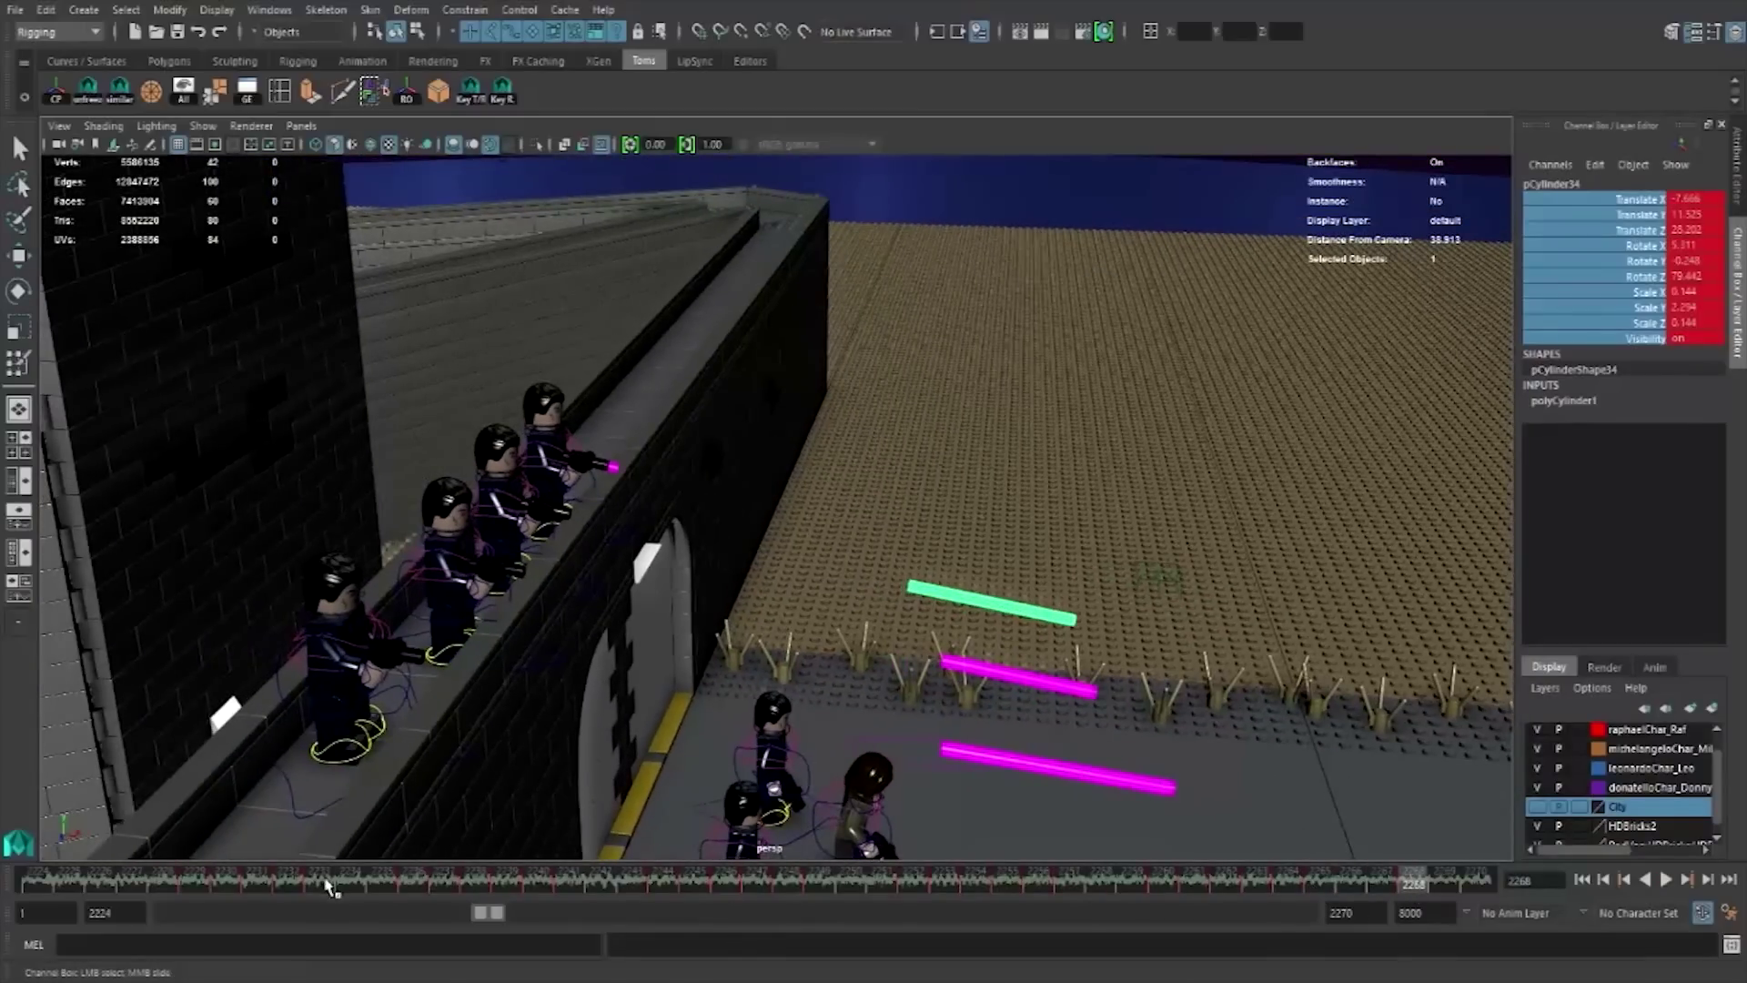
pyautogui.hotkey('alt', 'v')
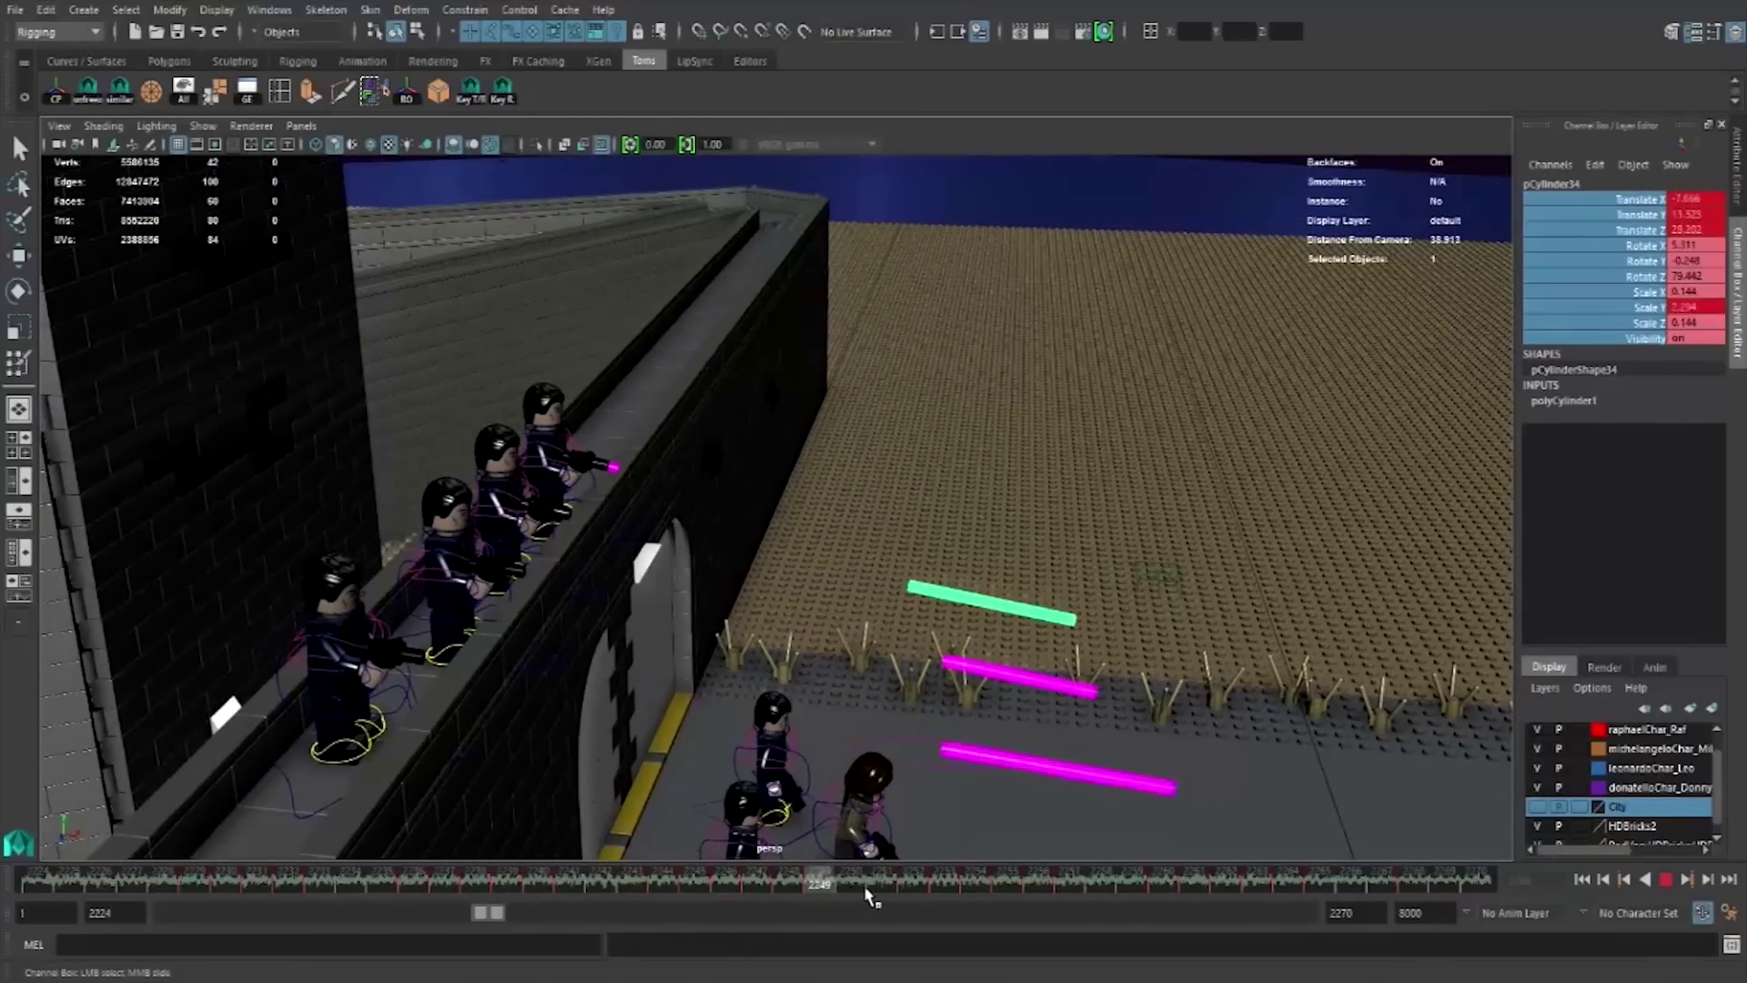
pyautogui.click(879, 884)
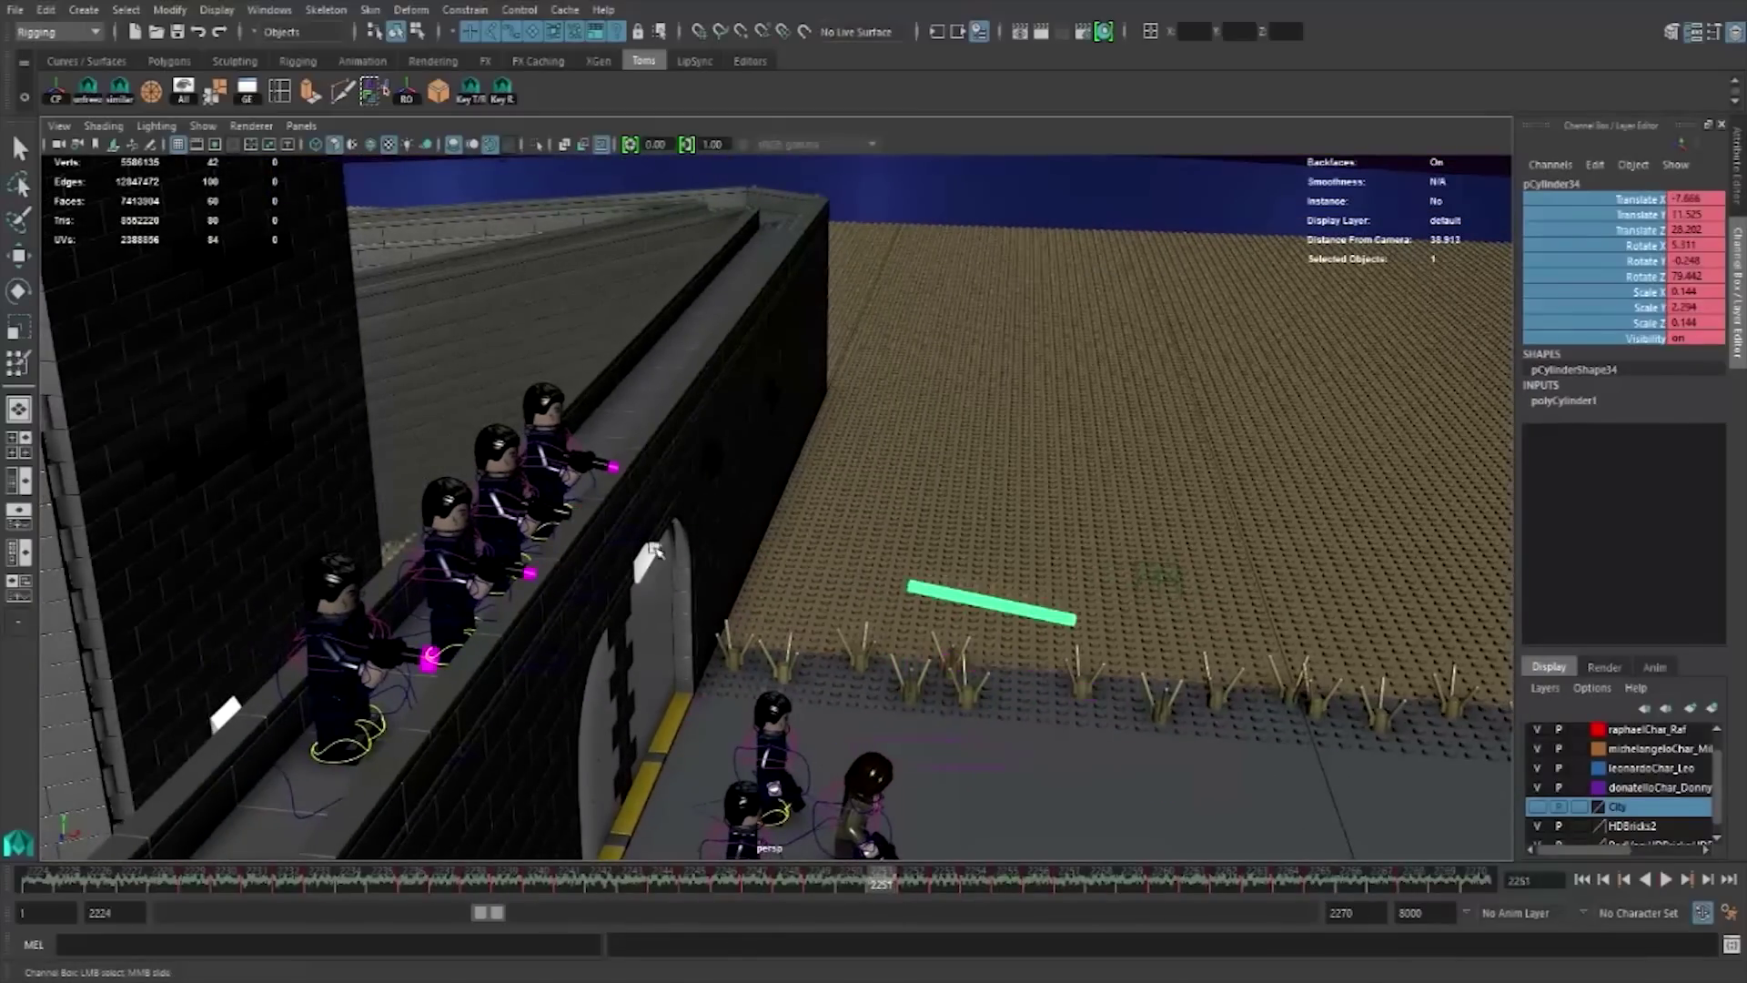
pyautogui.click(617, 468)
pyautogui.moveTo(98, 884); pyautogui.dragTo(383, 897)
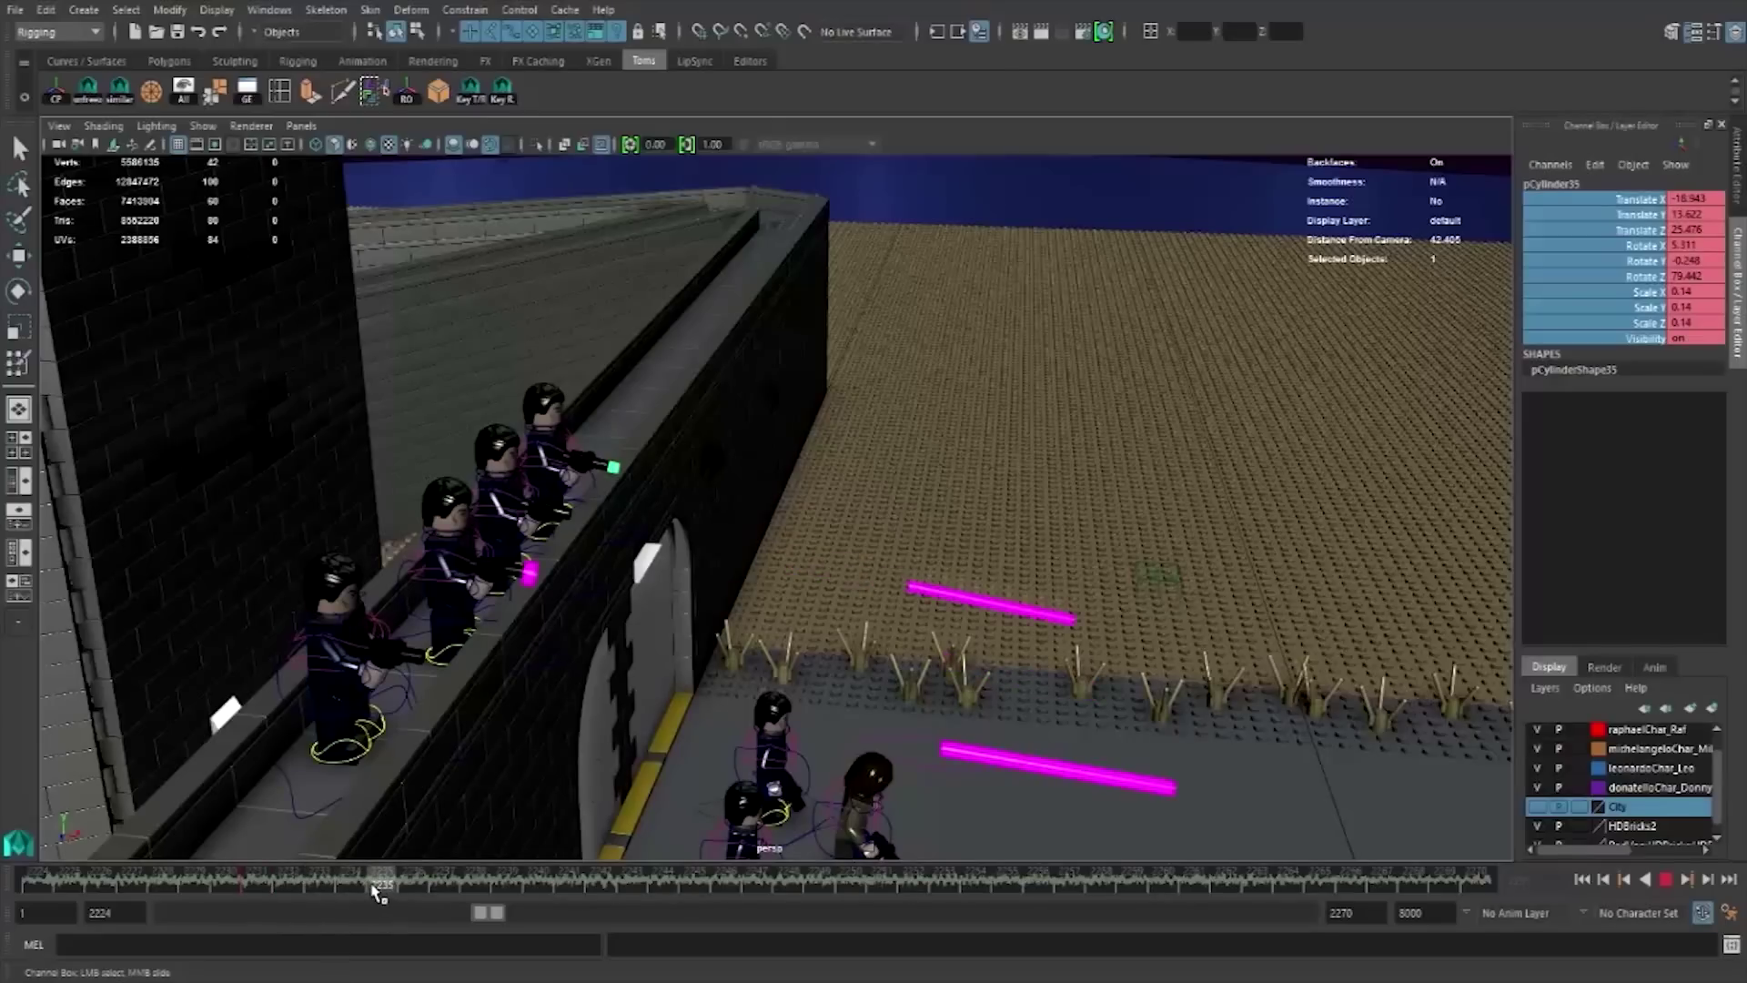
# - At frame 2233, frame and resize the magenta bullet tip, and key its visibility
pyautogui.scroll(2, 590, 568)
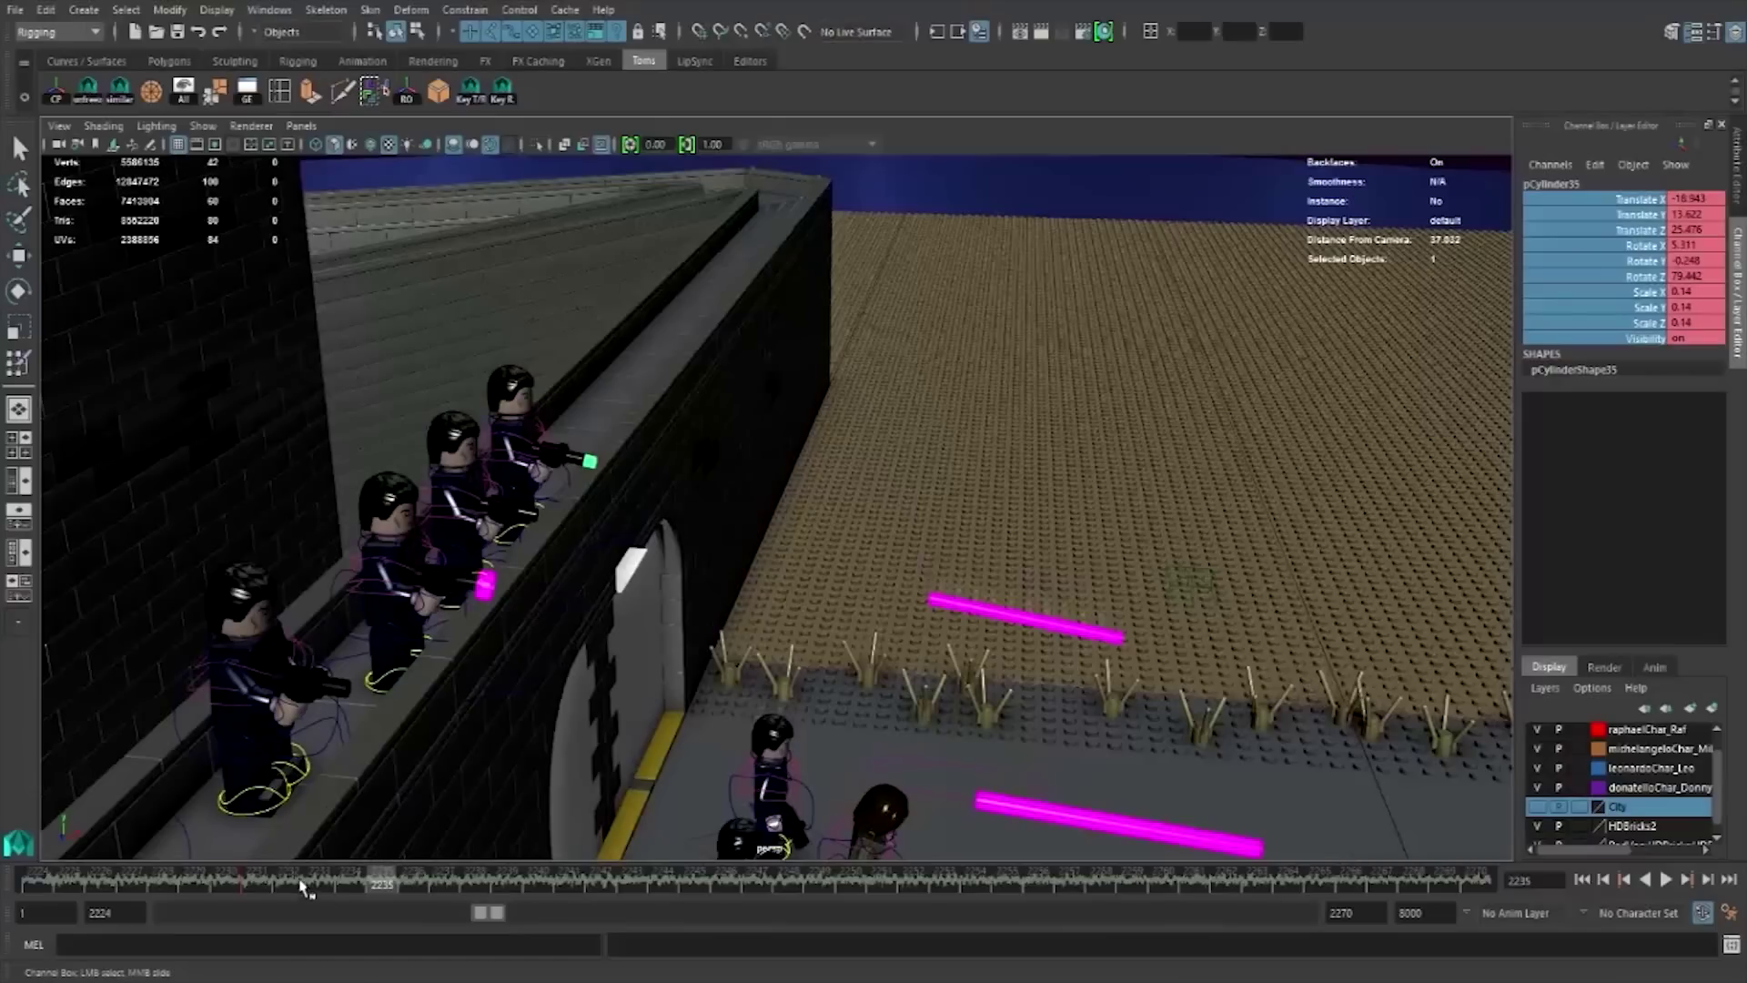
pyautogui.moveTo(303, 887); pyautogui.dragTo(257, 878)
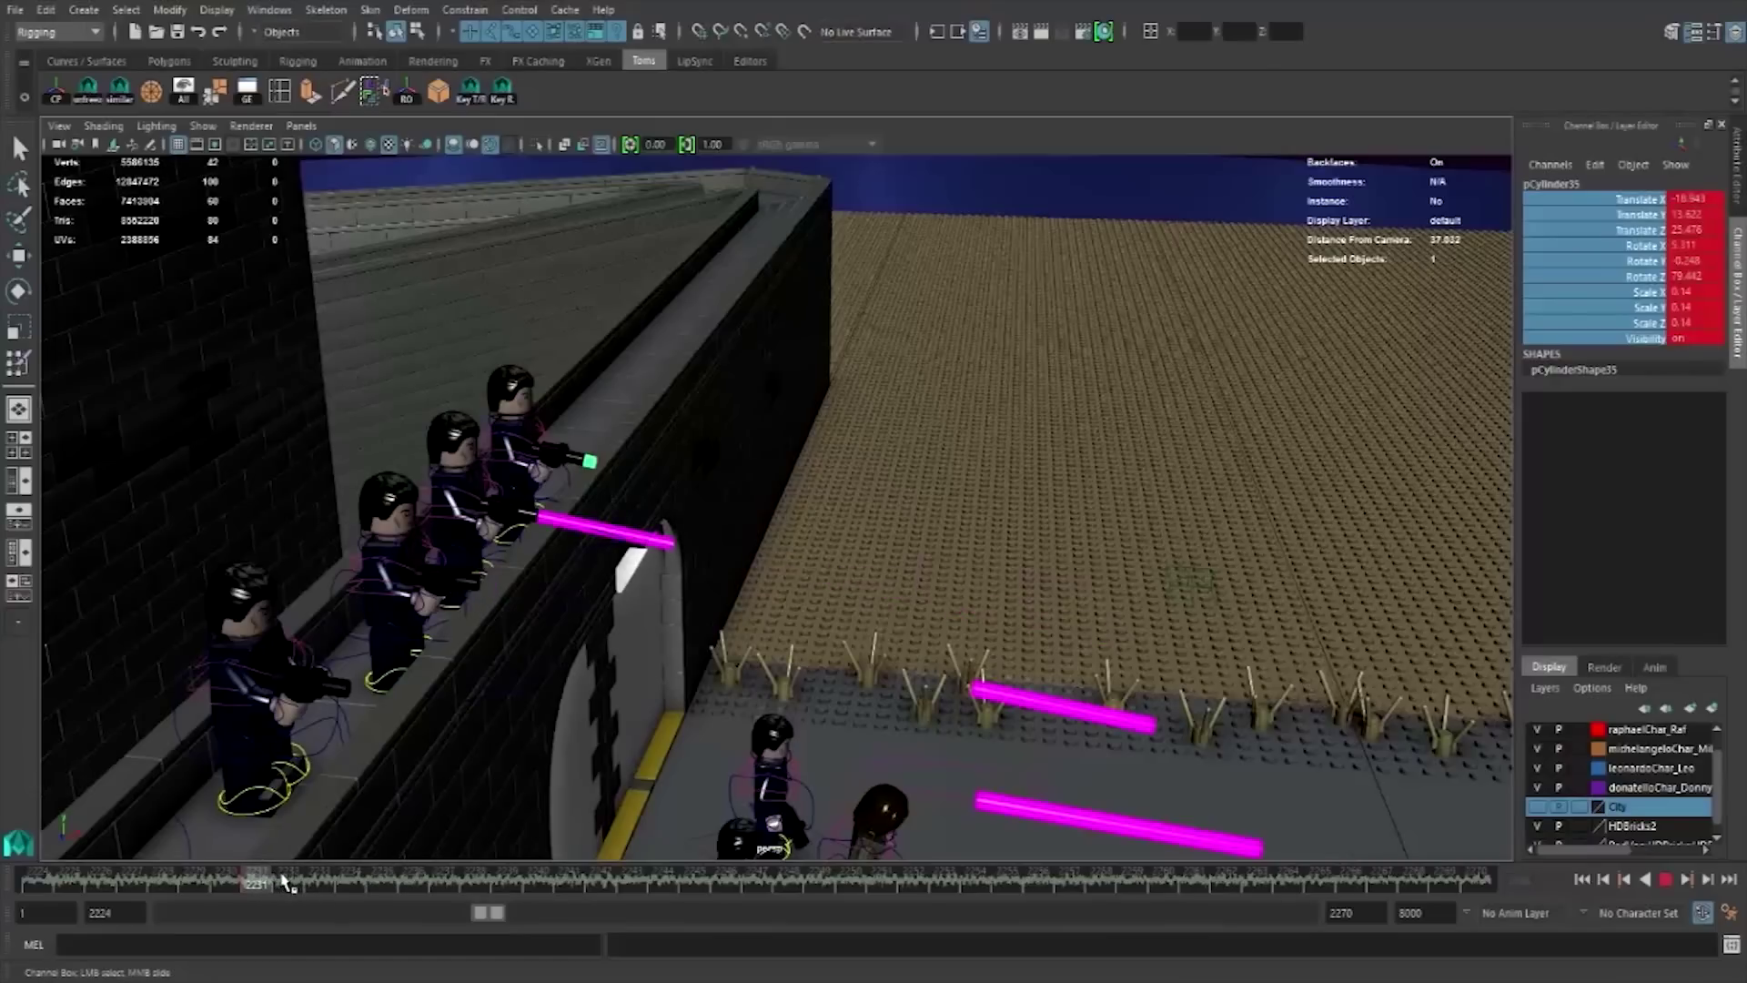
pyautogui.click(285, 880)
pyautogui.press('f')
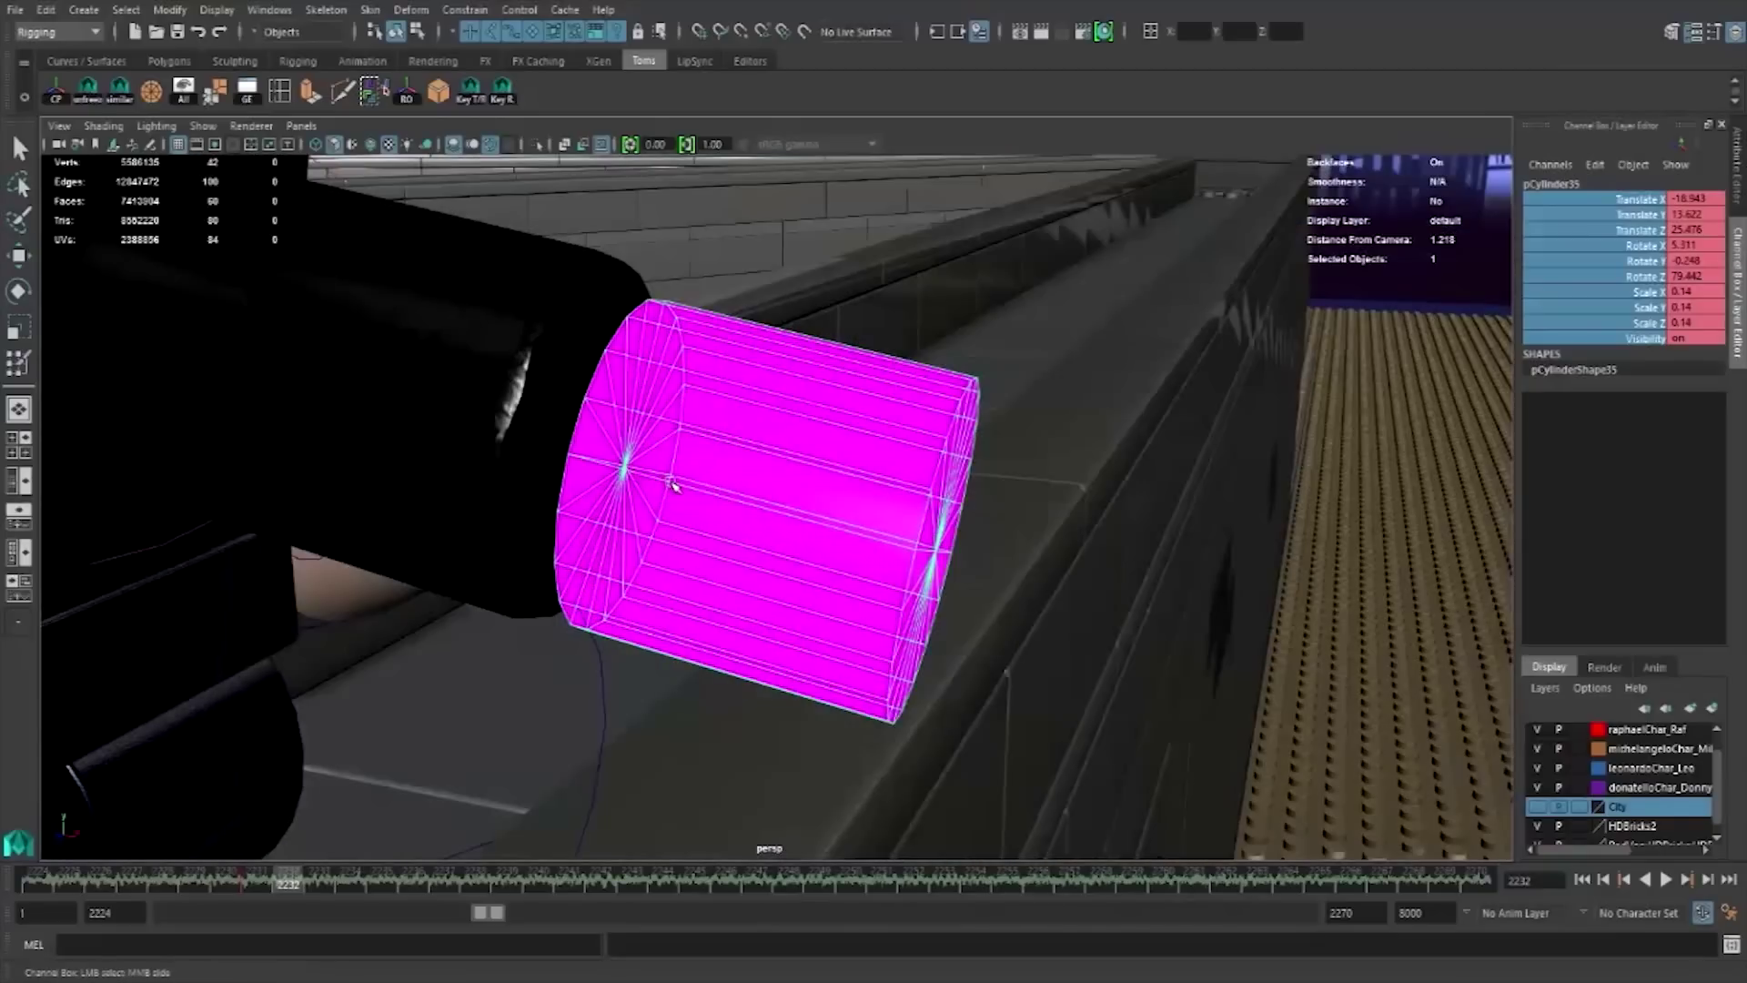
pyautogui.press('r')
pyautogui.moveTo(789, 512); pyautogui.dragTo(846, 510)
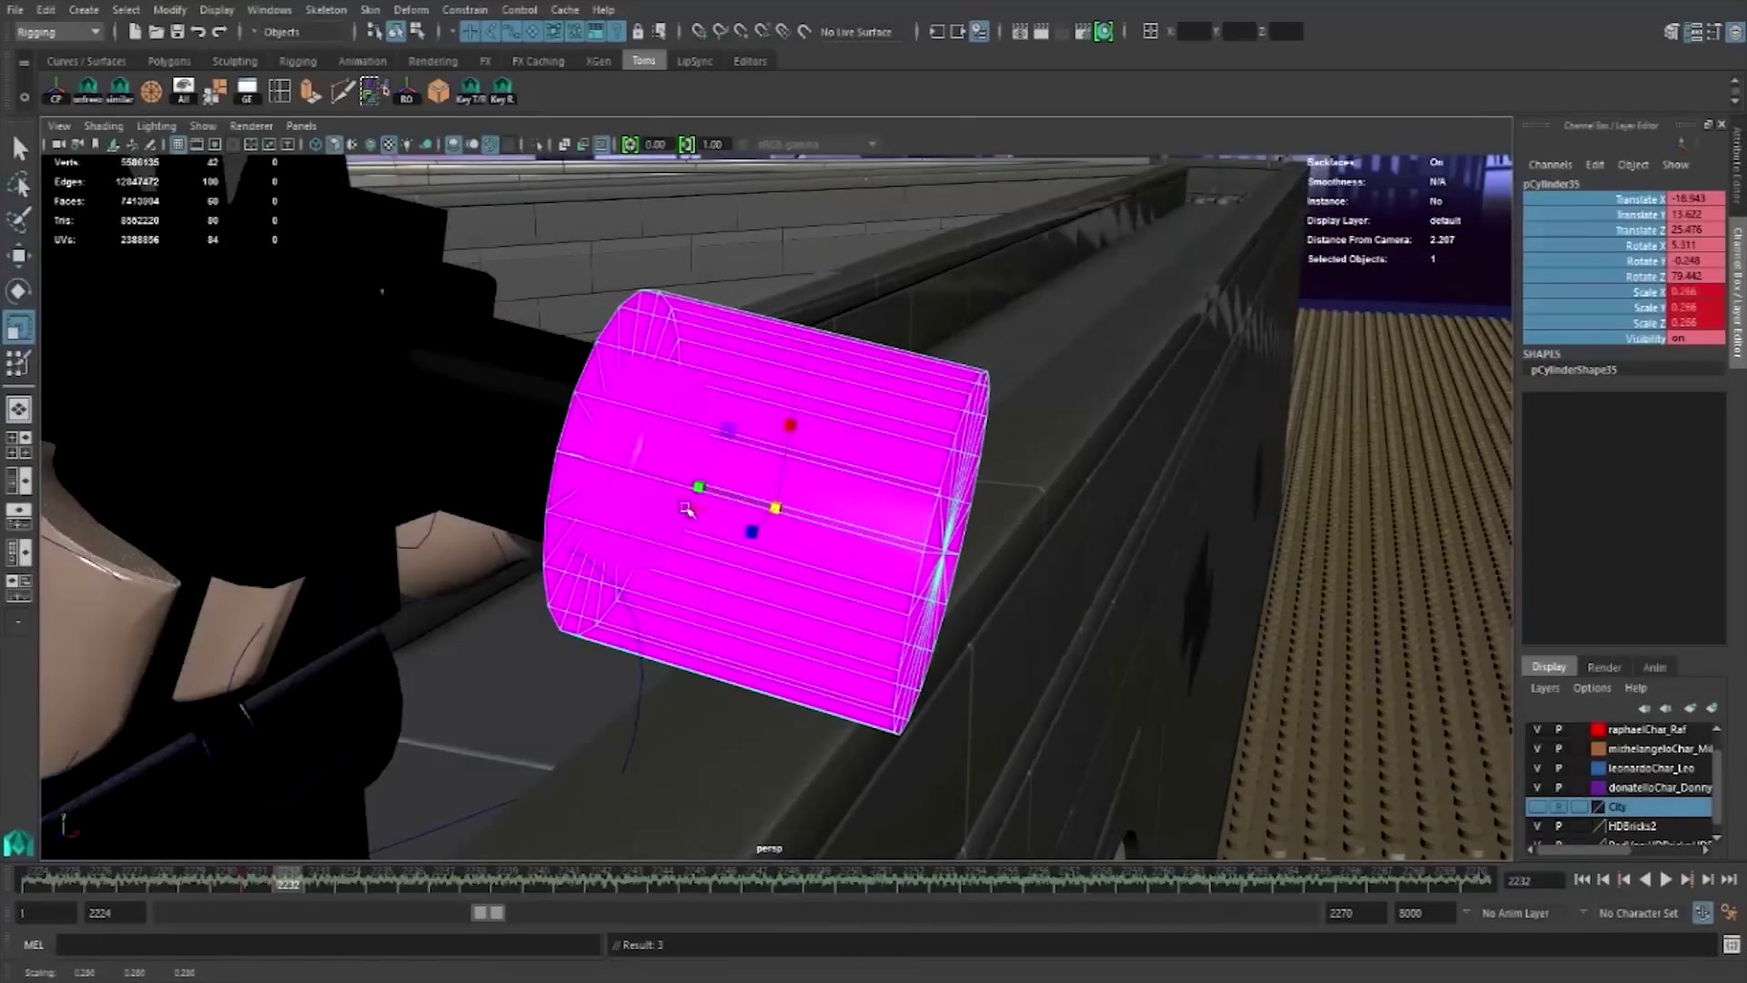
pyautogui.moveTo(701, 496)
pyautogui.mouseDown()
pyautogui.moveTo(805, 506)
pyautogui.moveTo(680, 495)
pyautogui.moveTo(638, 540)
pyautogui.mouseUp()
pyautogui.scroll(-3, 639, 540)
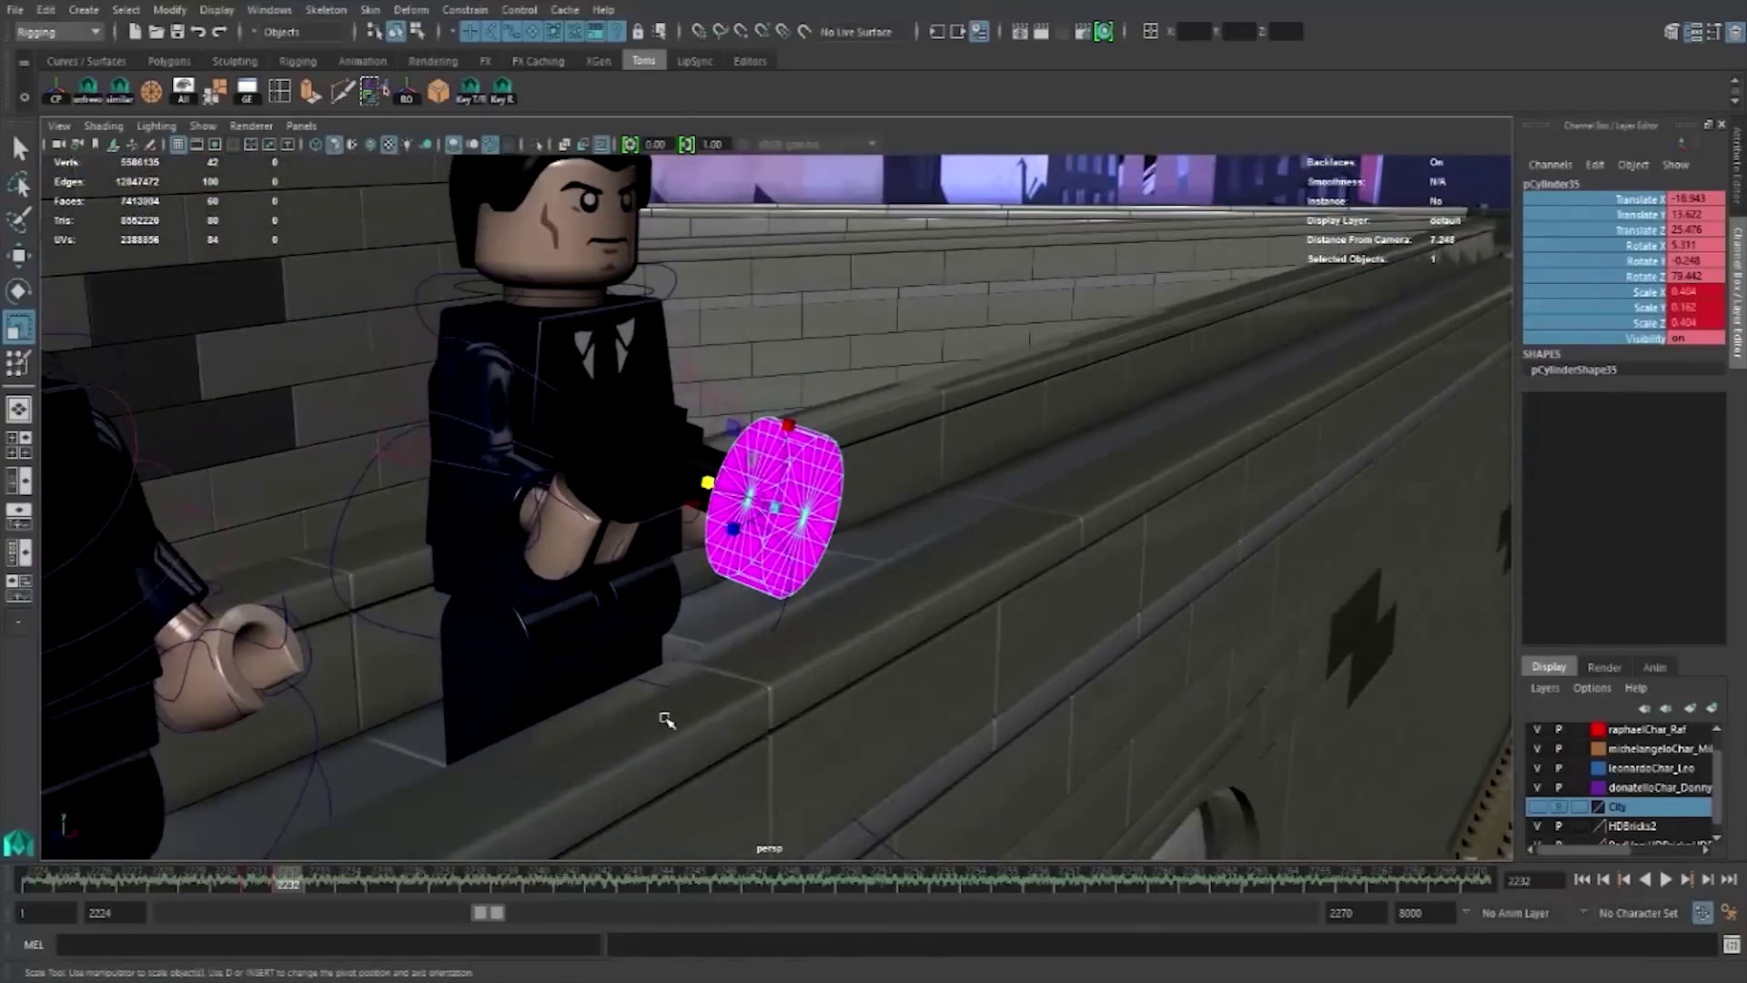
pyautogui.rightClick(1616, 277)
pyautogui.click(1547, 244)
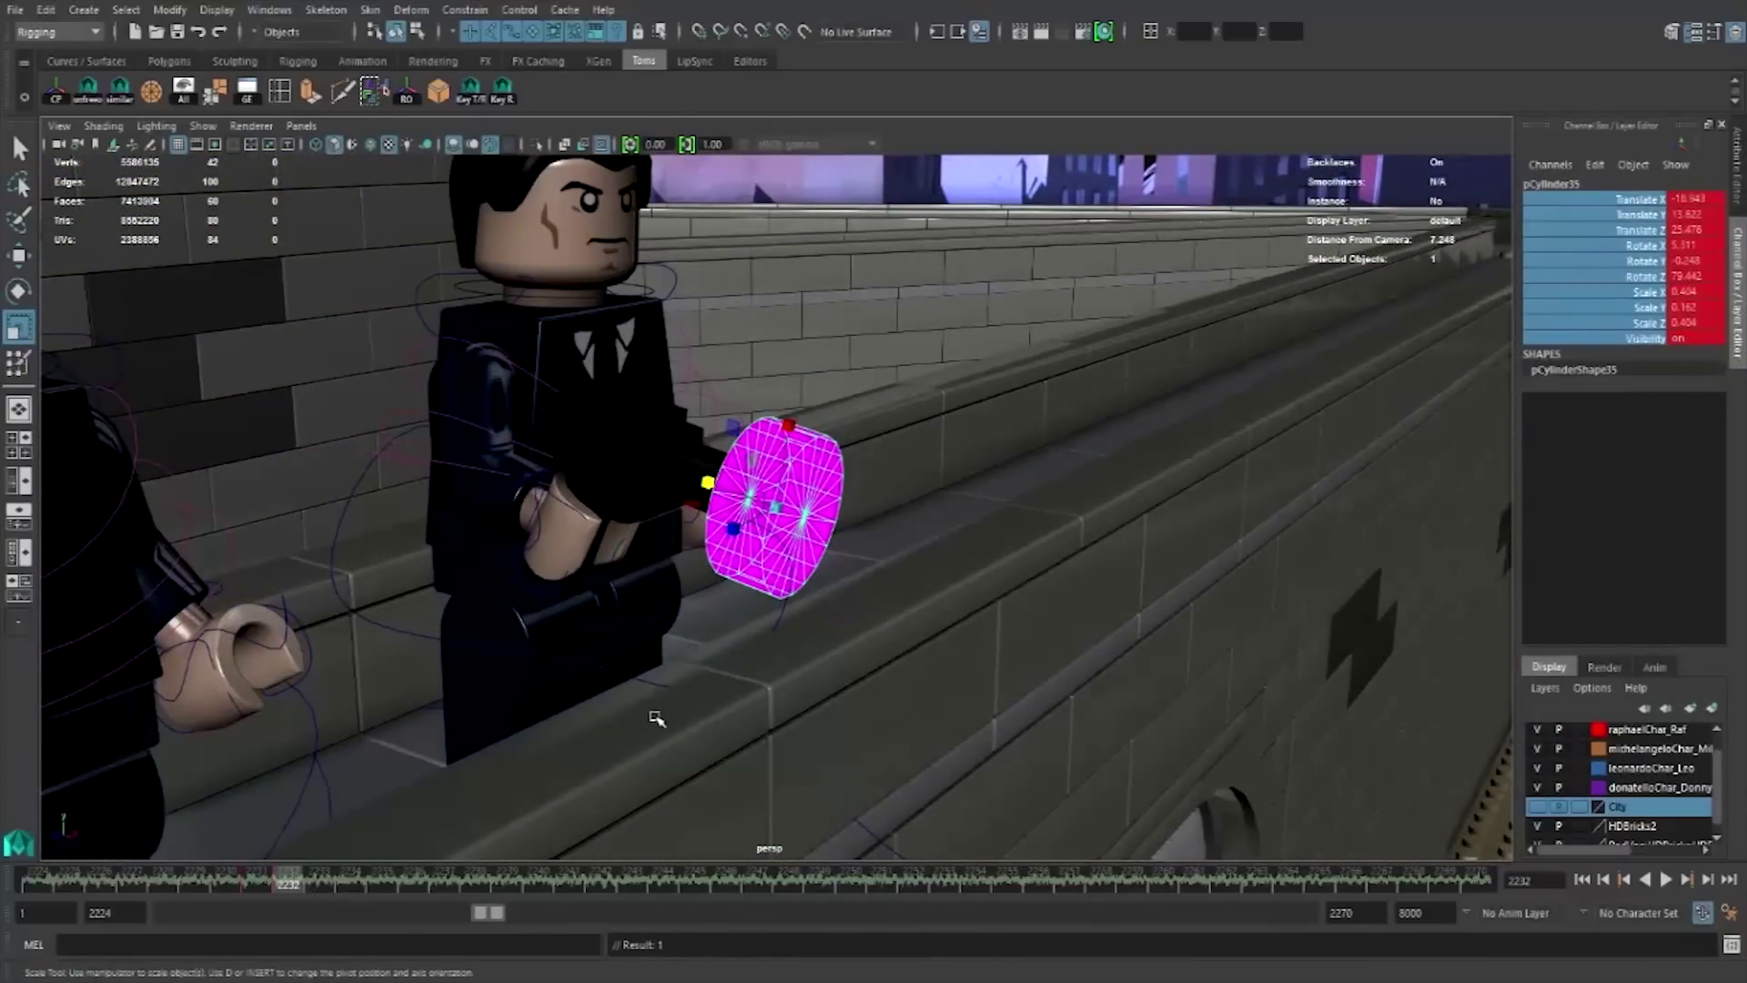
# - On the next frame, stretch the cylinder into a thin beam at the gun muzzle (about 0.148 × 1.661)
pyautogui.hotkey('alt', '.')
pyautogui.moveTo(819, 604)
pyautogui.keyDown('alt'); pyautogui.mouseDown()
pyautogui.moveTo(714, 481)
pyautogui.moveTo(145, 383)
pyautogui.mouseUp(); pyautogui.keyUp('alt')
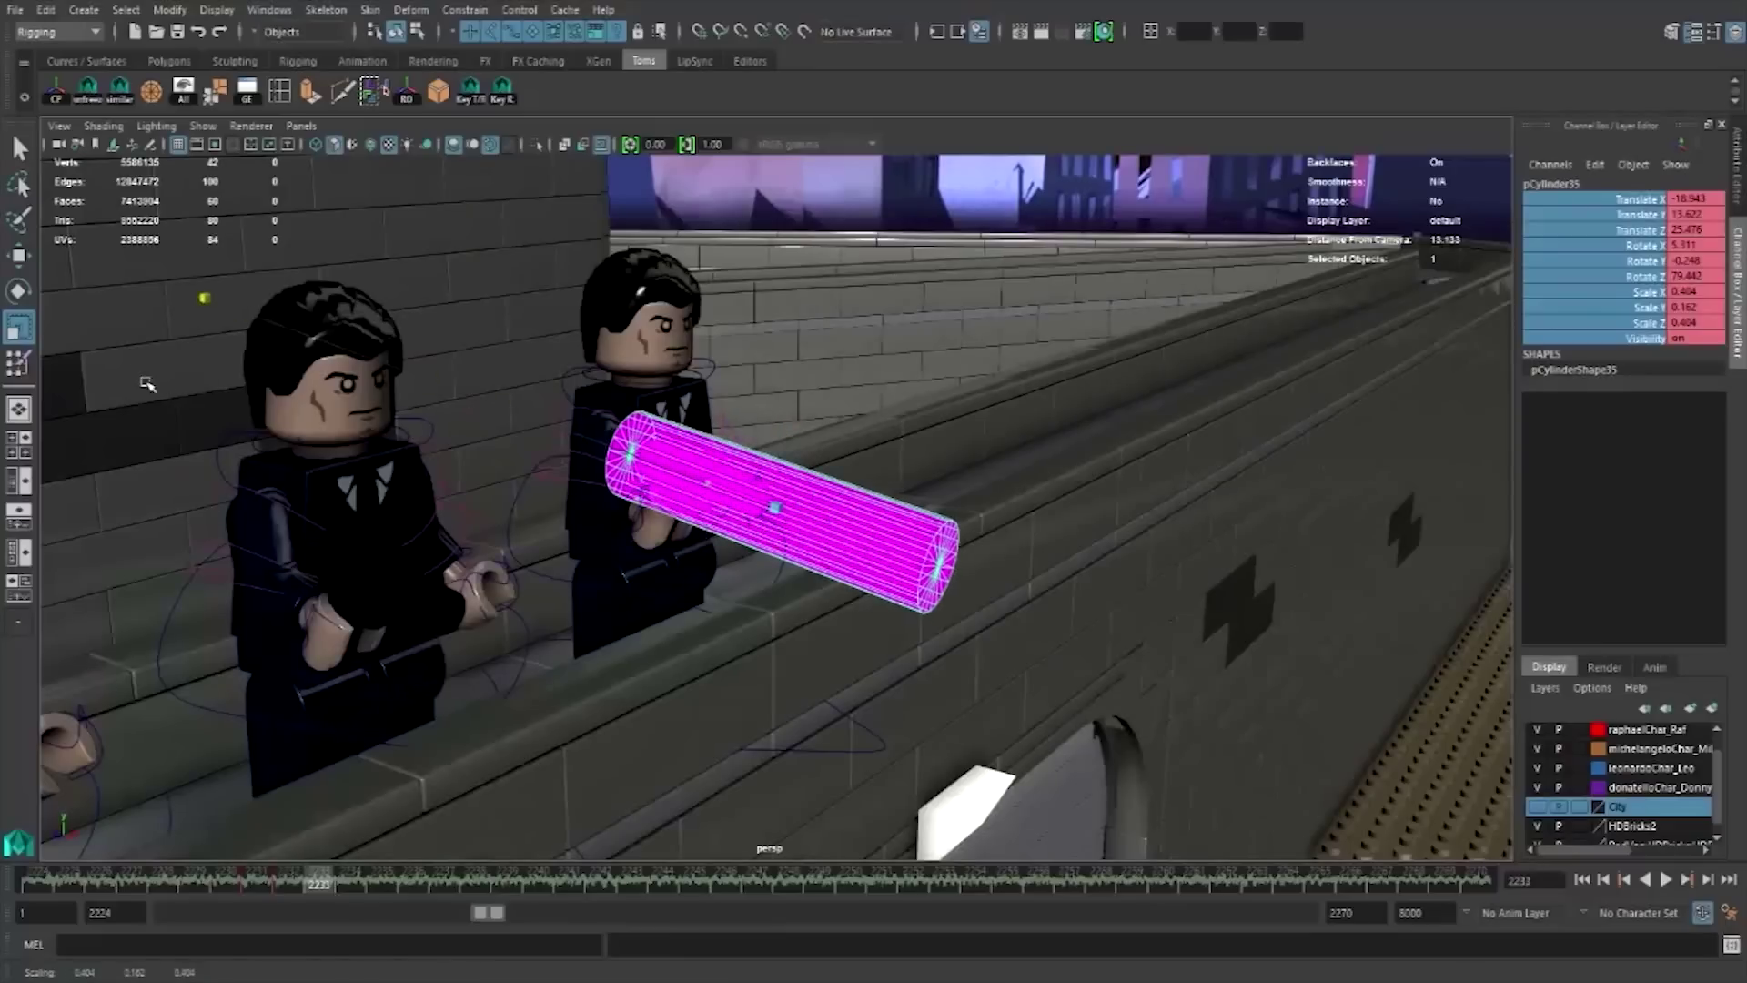
pyautogui.press('w')
pyautogui.moveTo(705, 469)
pyautogui.mouseDown(button='middle')
pyautogui.moveTo(869, 533)
pyautogui.moveTo(855, 528)
pyautogui.mouseUp(button='middle')
pyautogui.press('r')
pyautogui.moveTo(931, 564)
pyautogui.mouseDown()
pyautogui.moveTo(830, 553)
pyautogui.moveTo(855, 546)
pyautogui.moveTo(769, 519)
pyautogui.moveTo(867, 535)
pyautogui.moveTo(896, 559)
pyautogui.moveTo(1056, 407)
pyautogui.mouseUp()
pyautogui.scroll(-2, 926, 607)
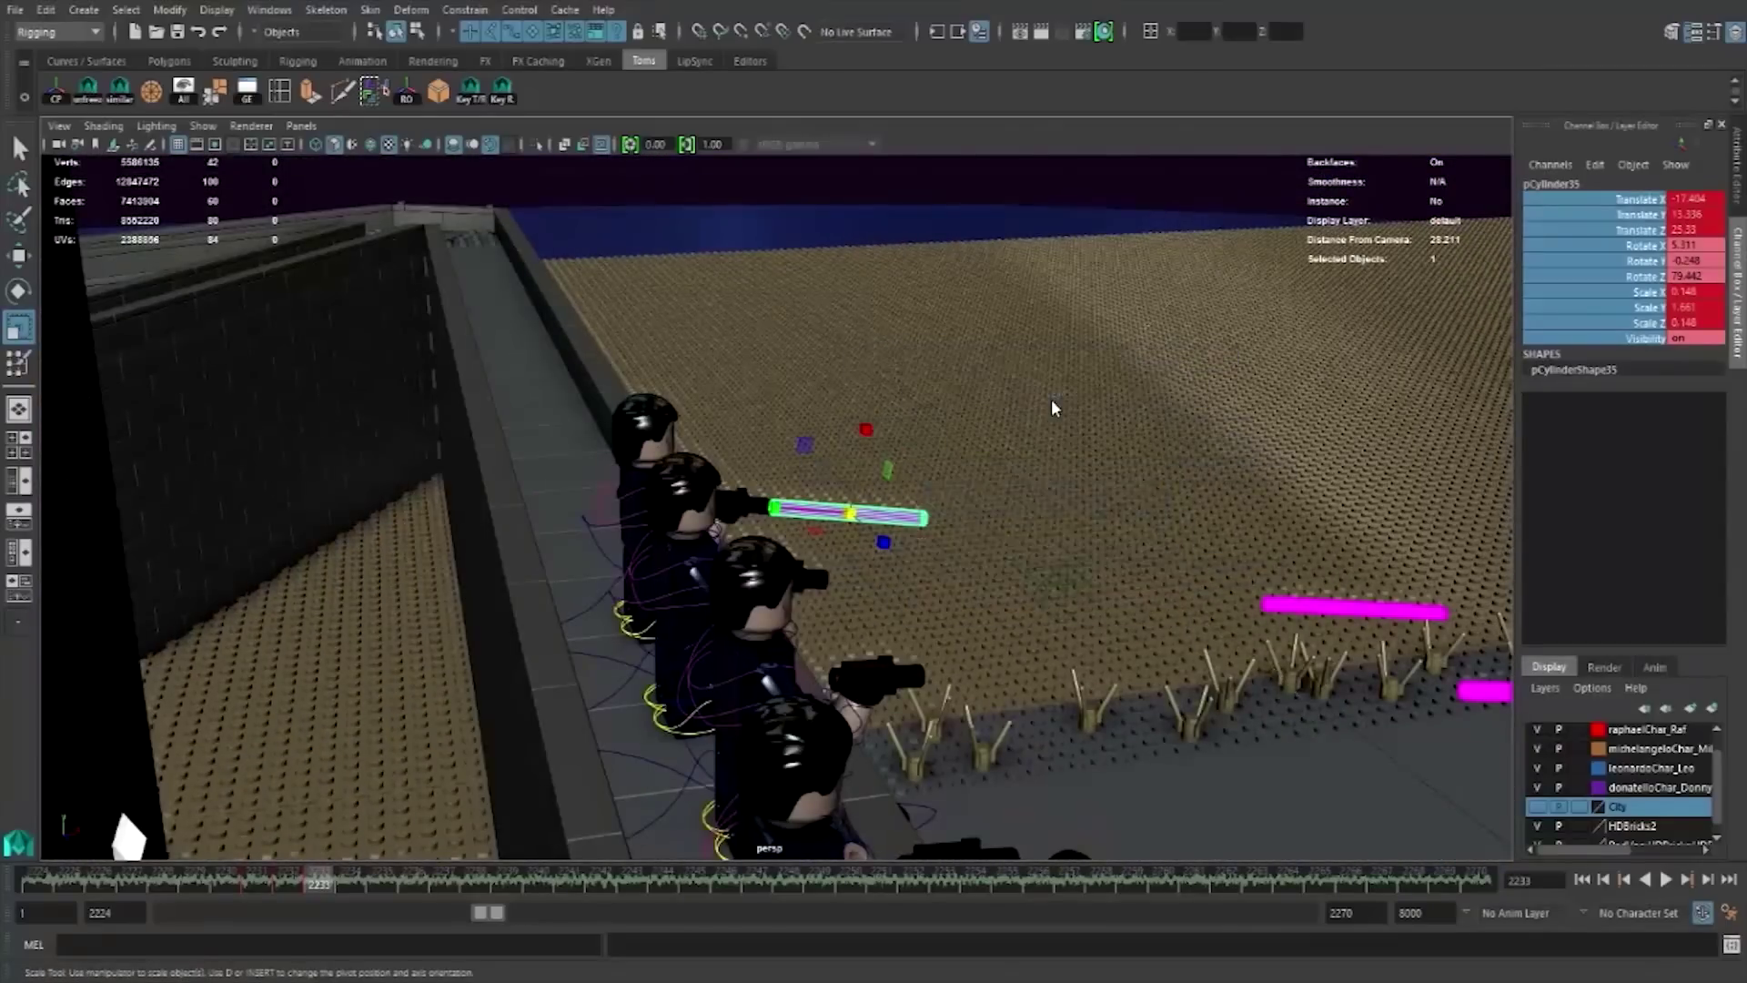
# - Key the bullet's position as it flies right across the rooftop on frames 2234 and 2235
pyautogui.press('space')
pyautogui.press('space')
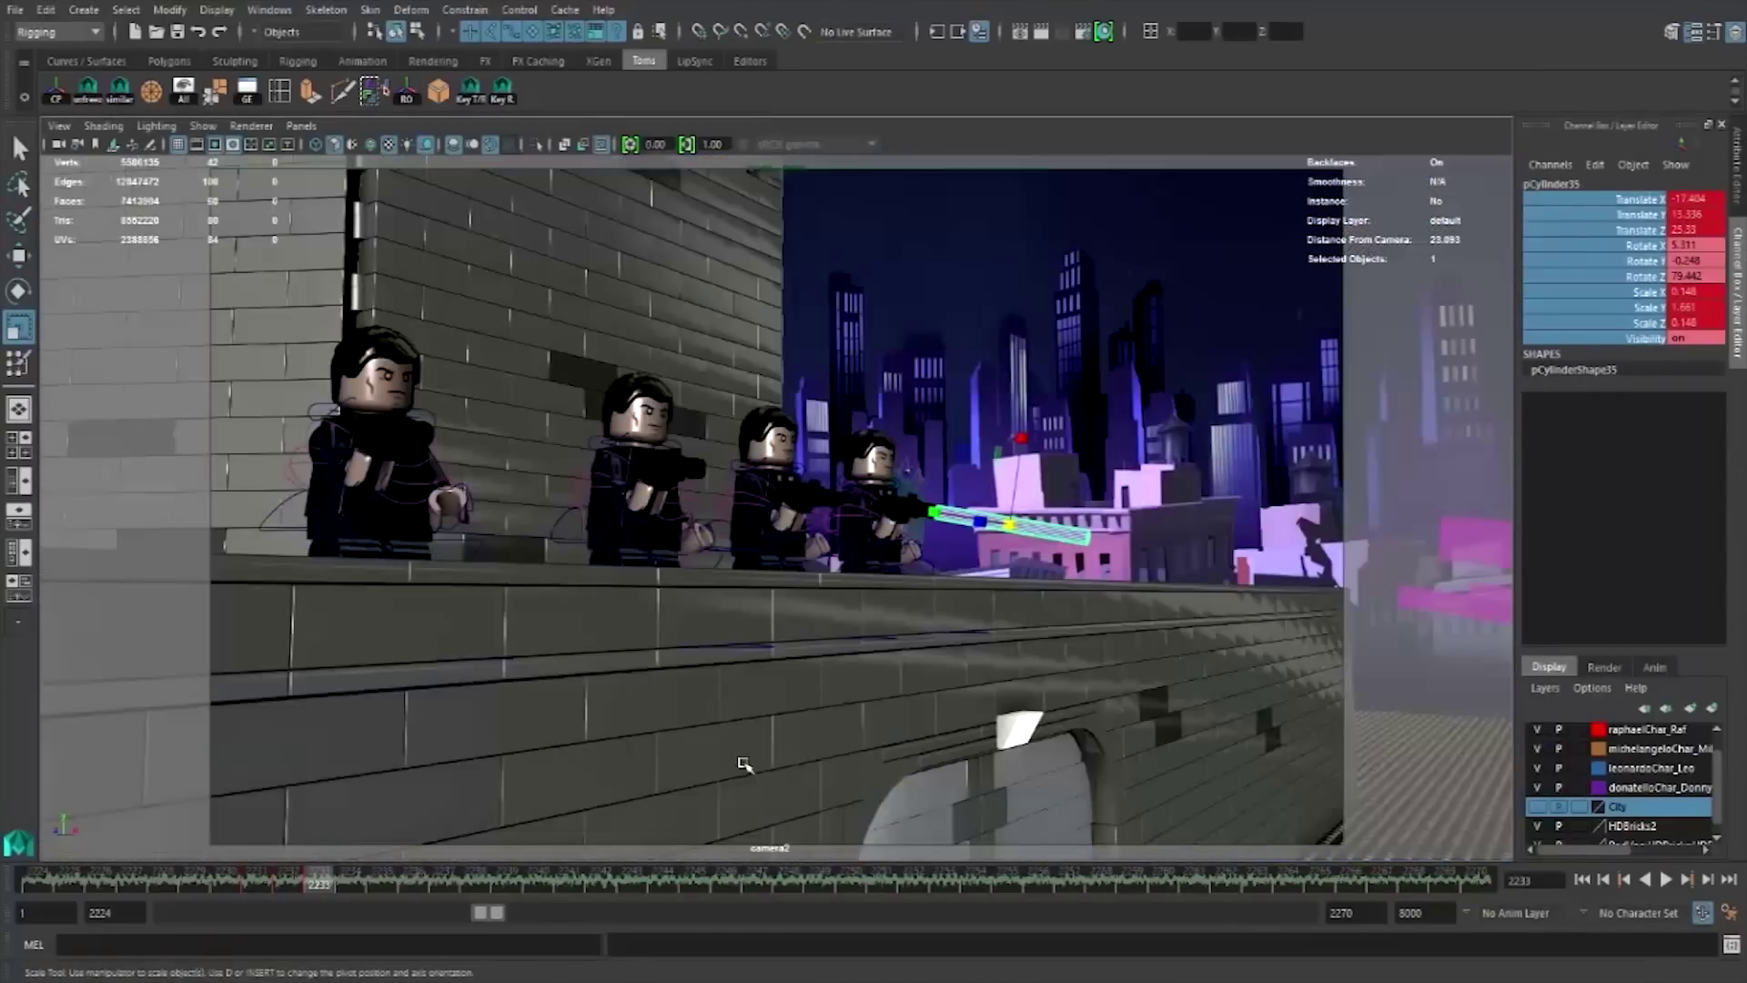
pyautogui.click(368, 878)
pyautogui.press('w')
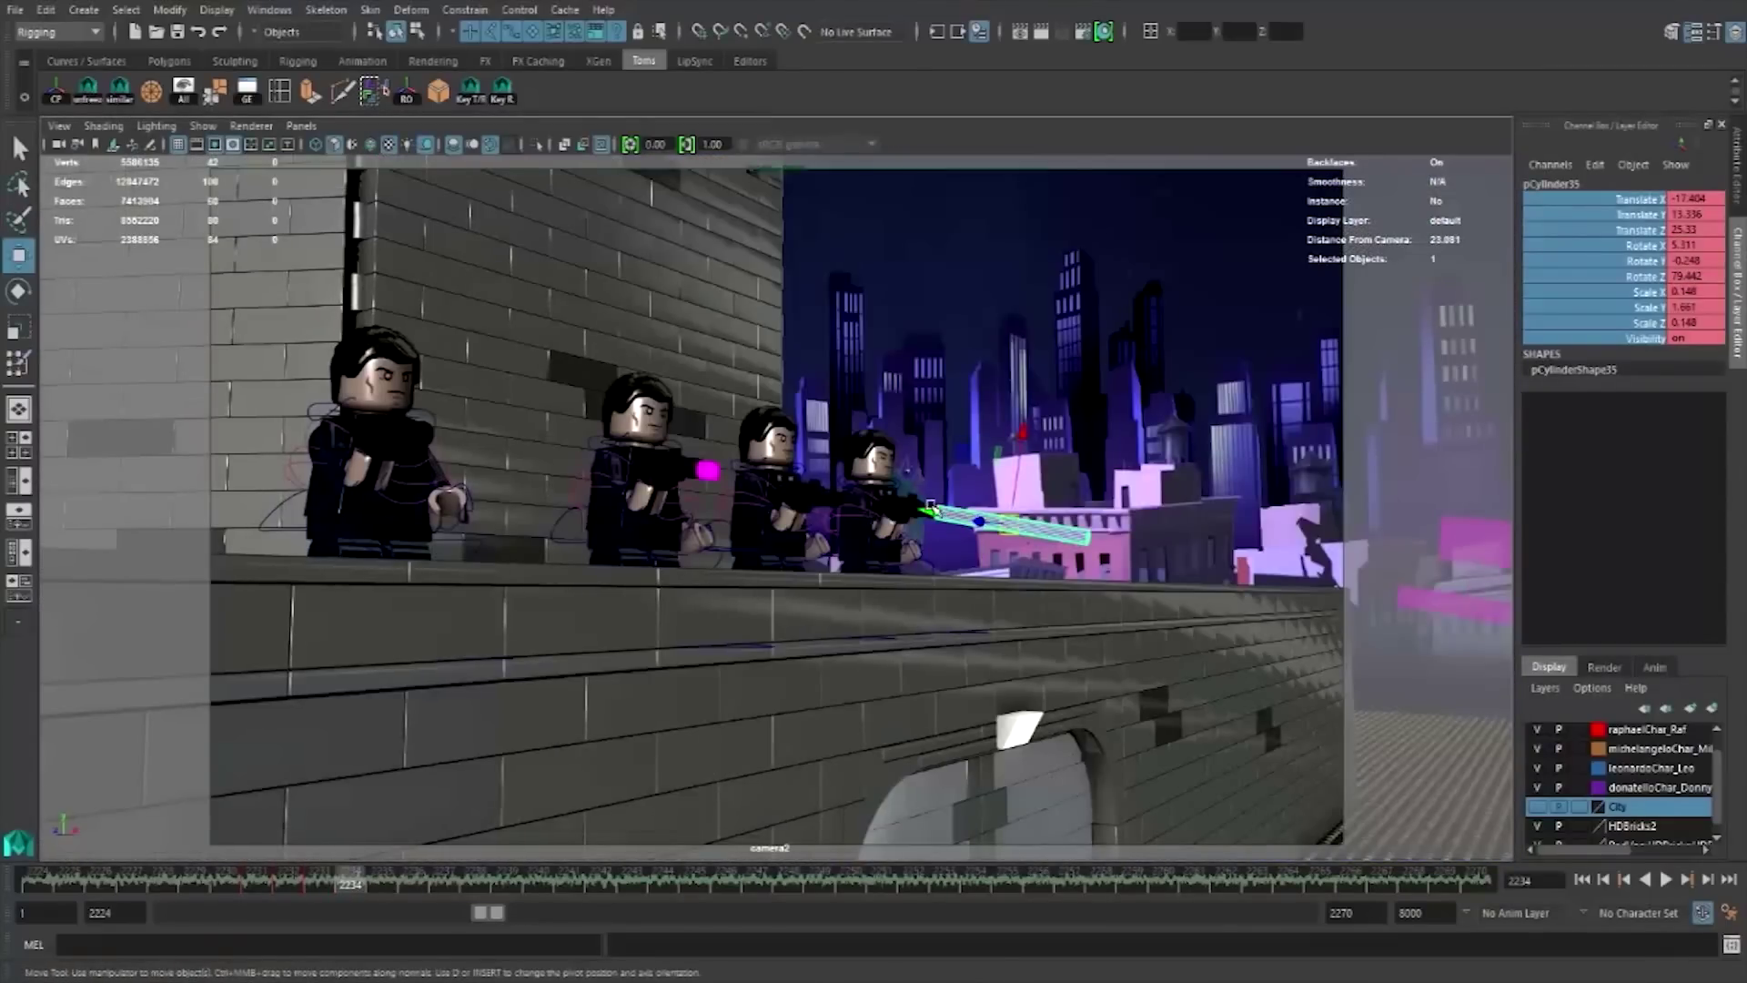
pyautogui.moveTo(930, 507); pyautogui.dragTo(1129, 509)
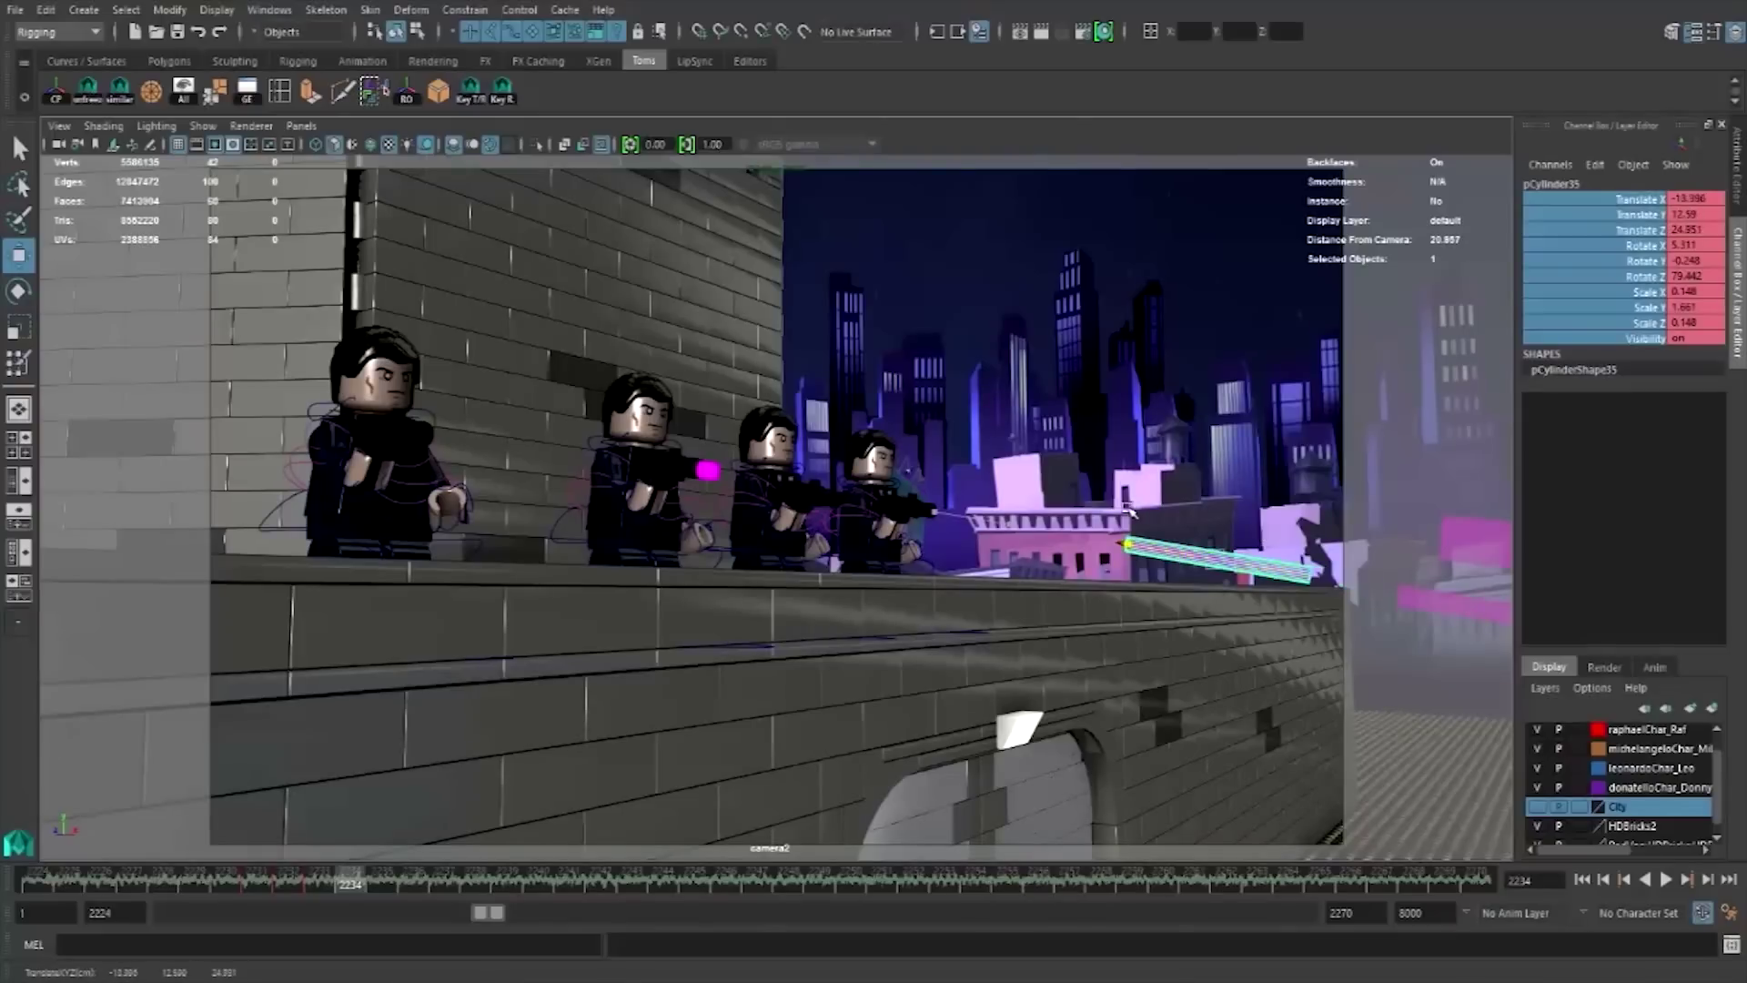
pyautogui.hotkey('shift', 'w')
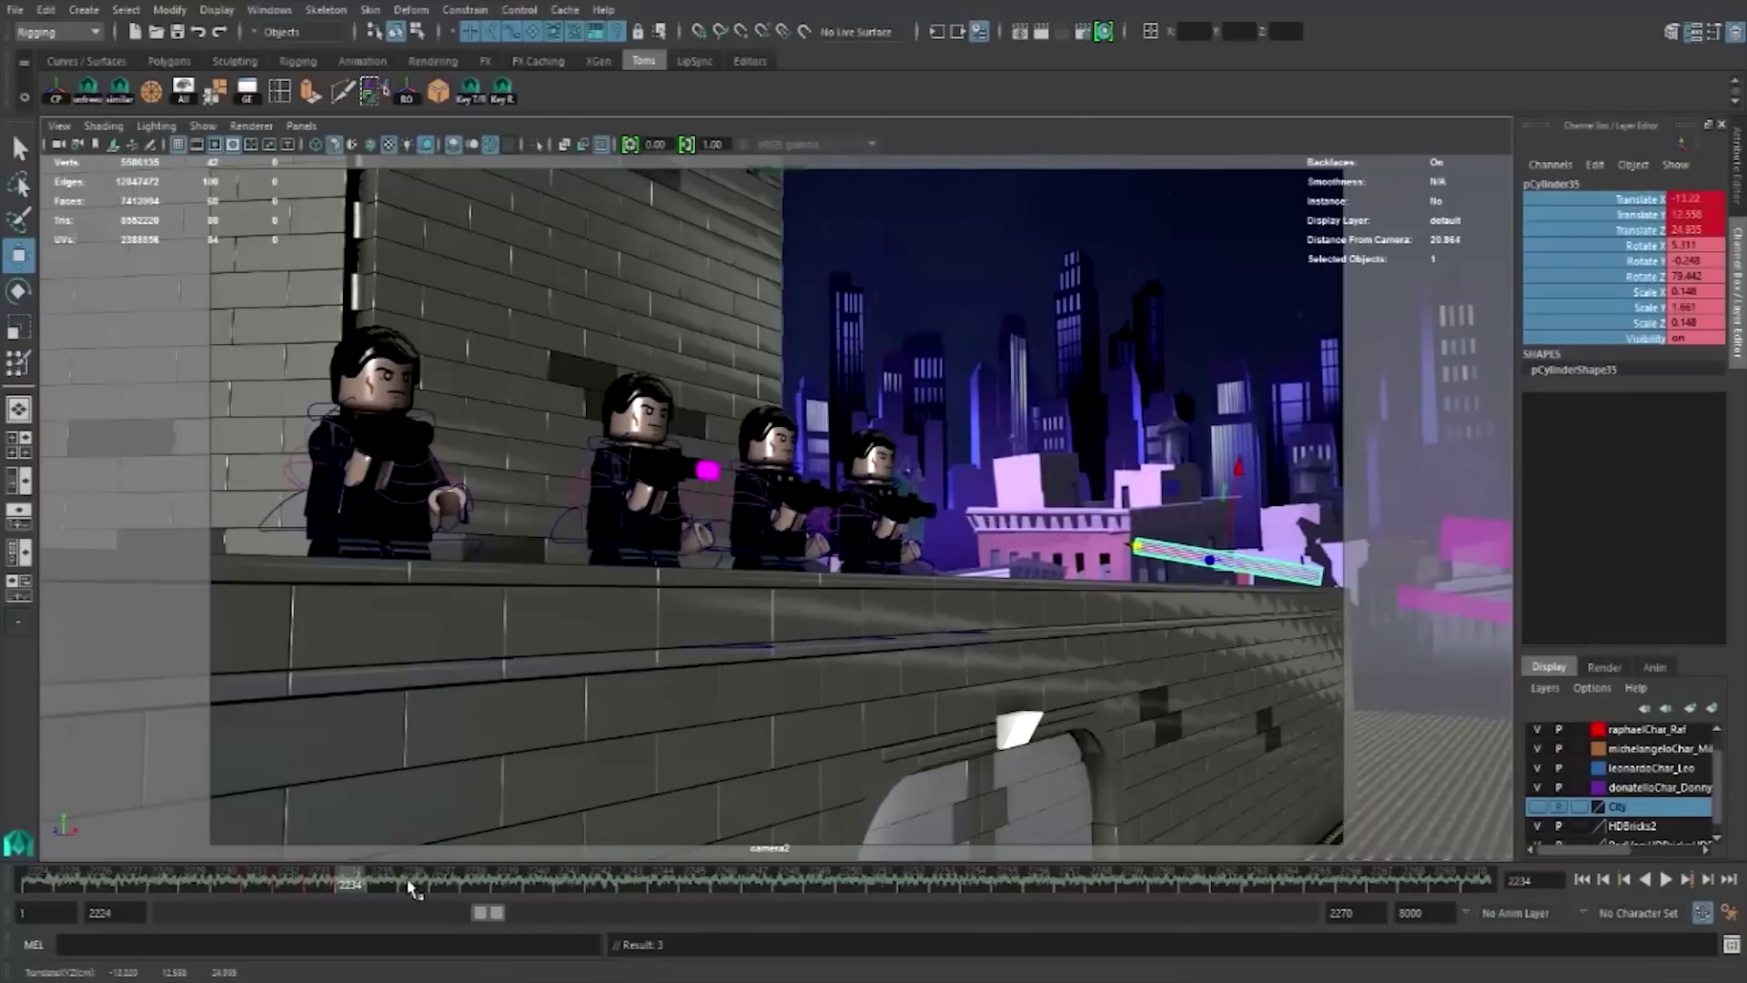
pyautogui.hotkey('alt', '.')
pyautogui.moveTo(1210, 559); pyautogui.dragTo(1449, 594)
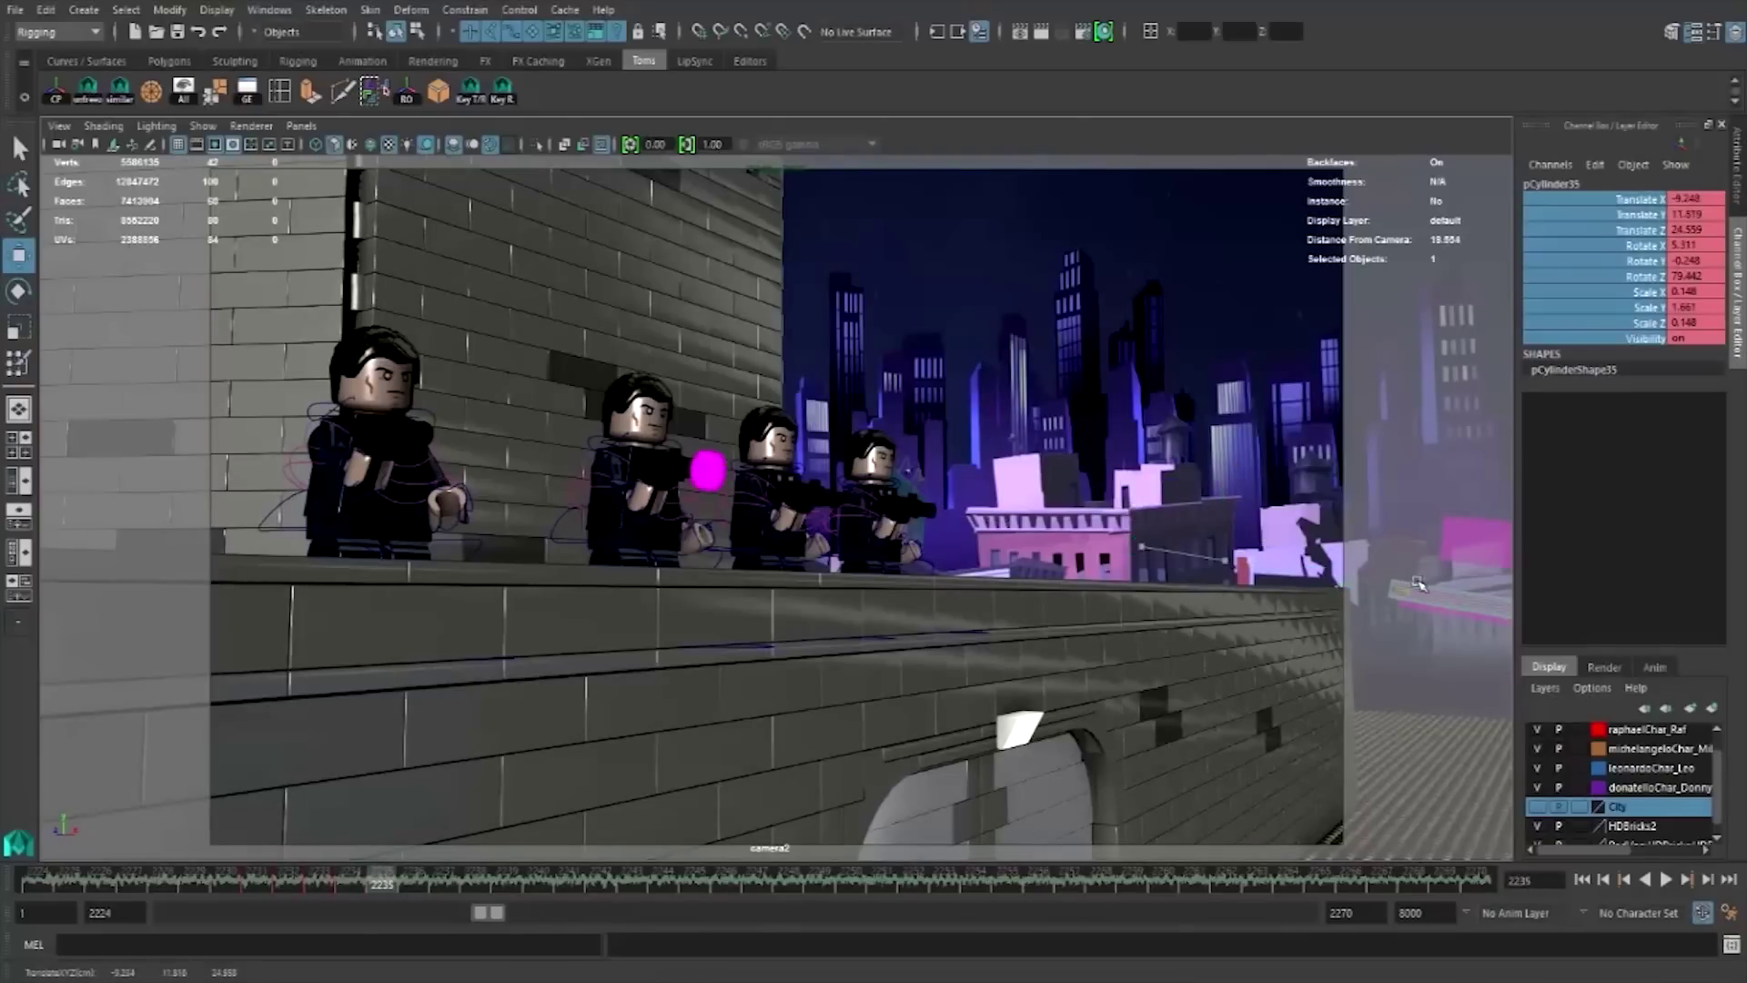
pyautogui.hotkey('shift', 'w')
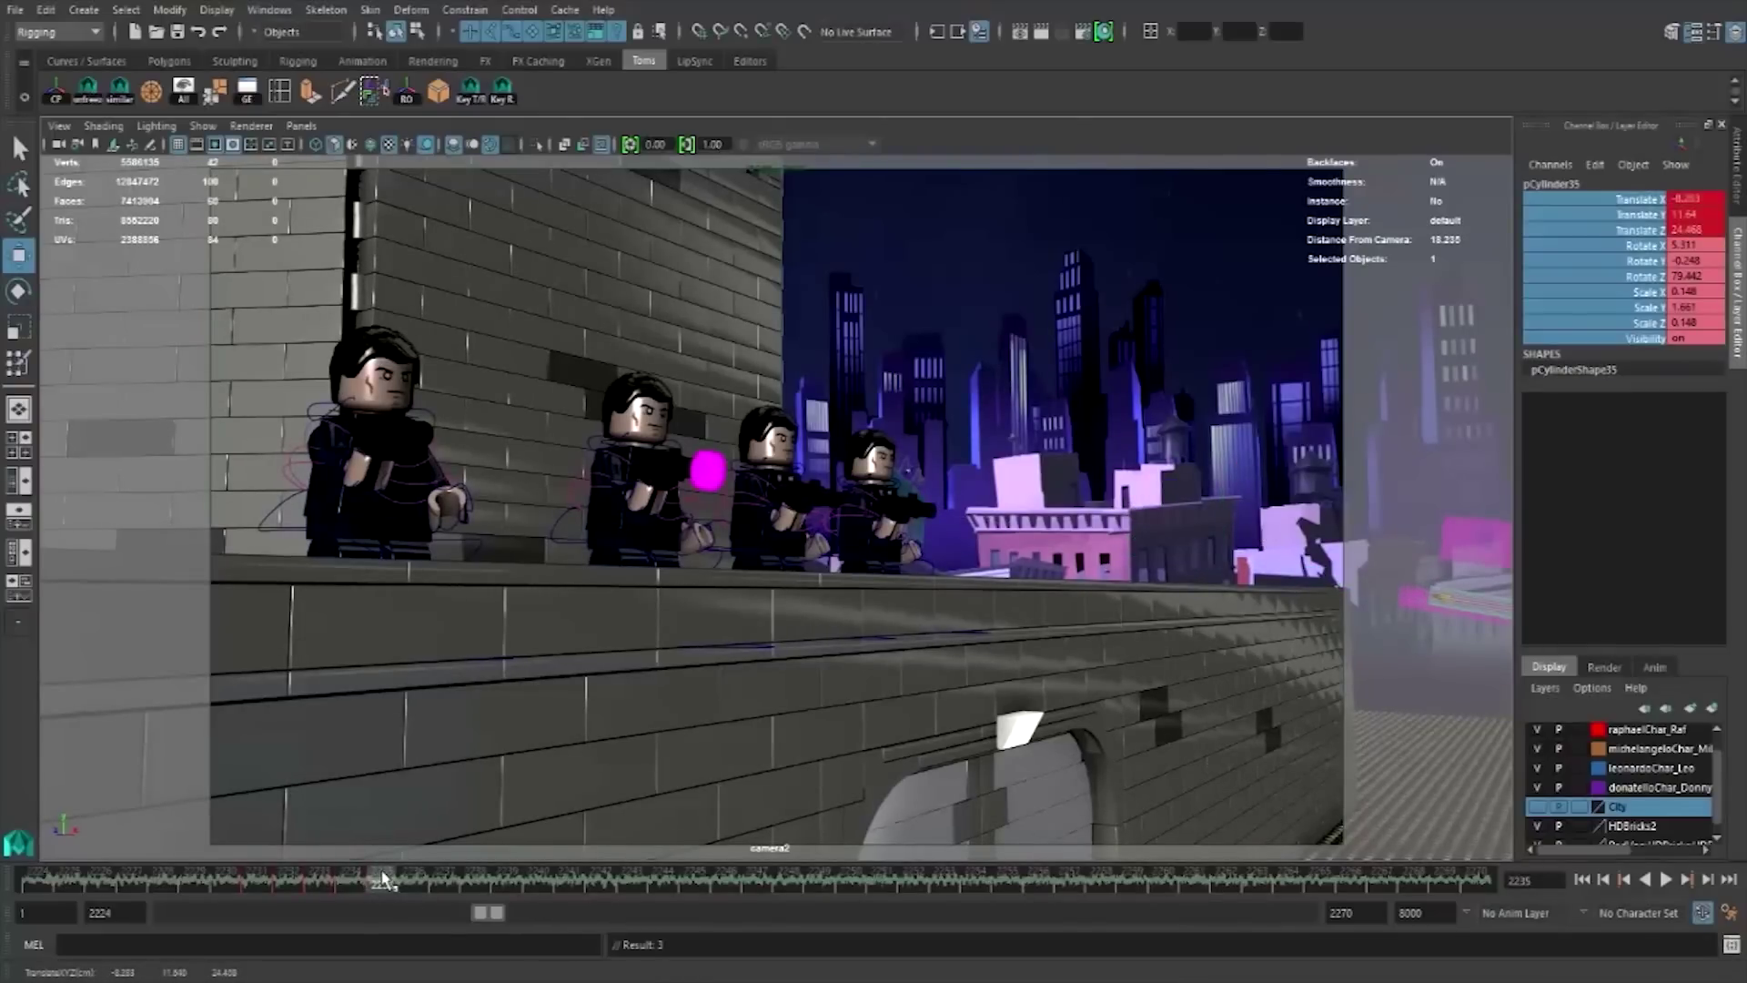
# - Key all channels at frame 2239 and copy the shot's keys from frames 2231–2240
pyautogui.click(507, 881)
pyautogui.rightClick(1629, 307)
pyautogui.click(1573, 332)
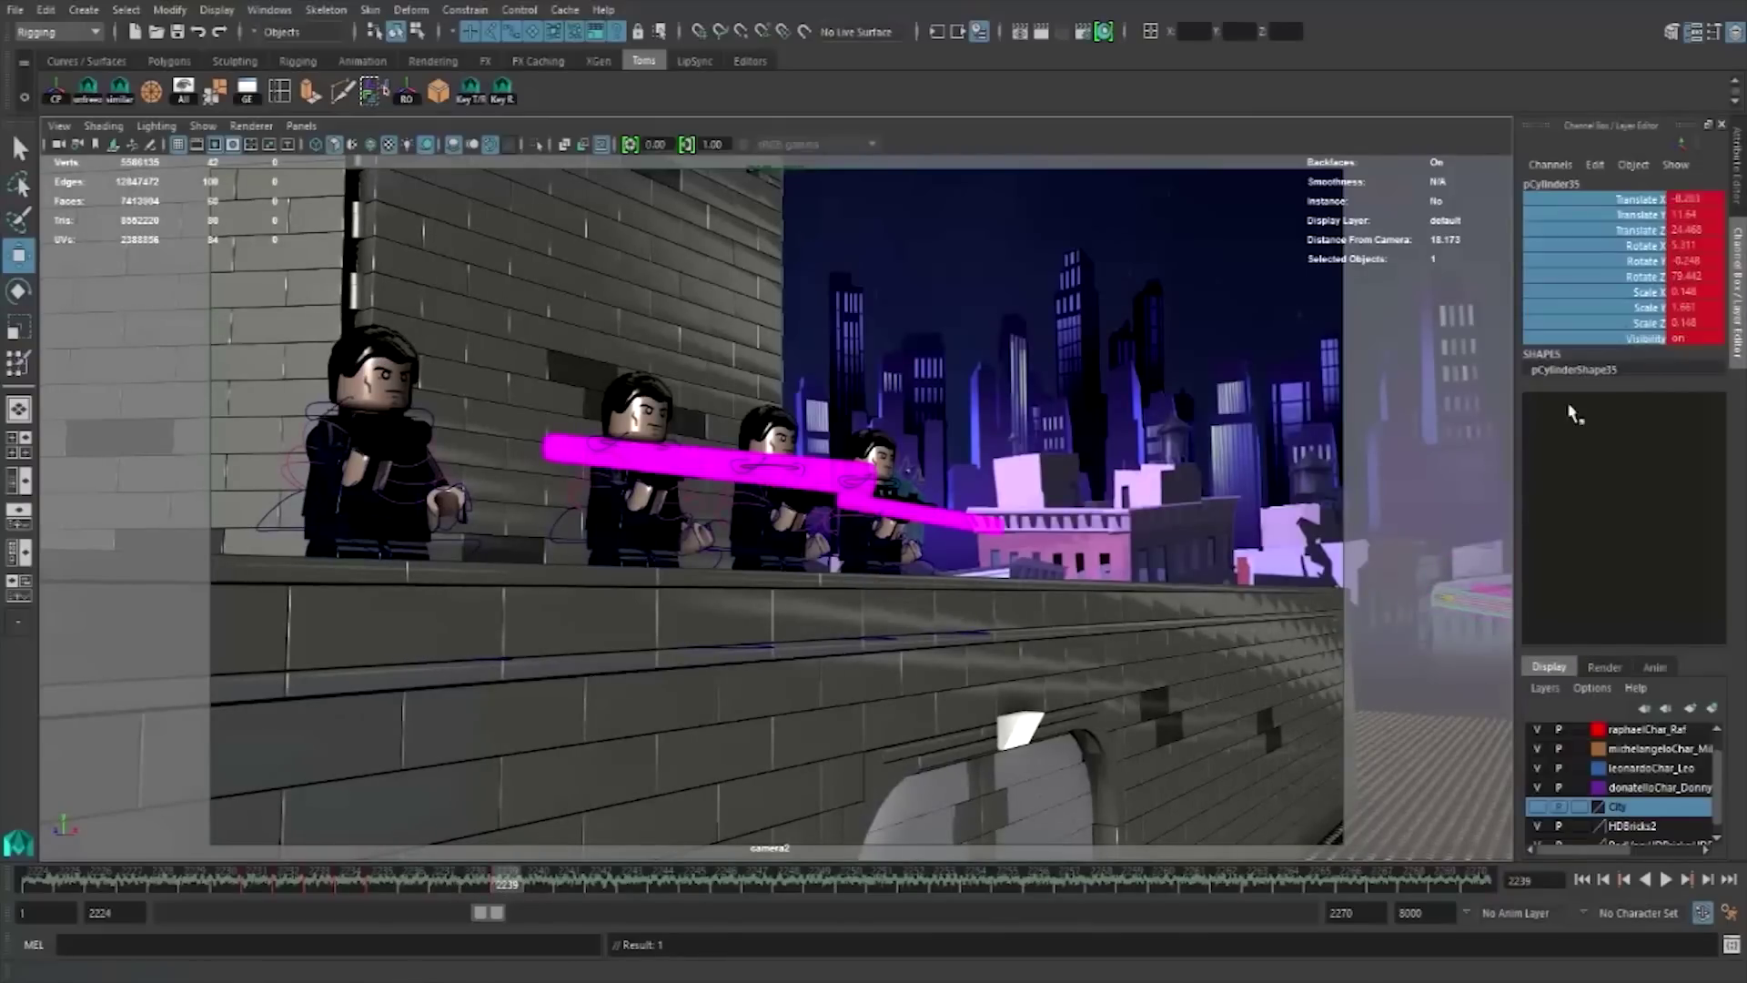
pyautogui.keyDown('shift'); pyautogui.moveTo(509, 880); pyautogui.dragTo(246, 880); pyautogui.keyUp('shift')
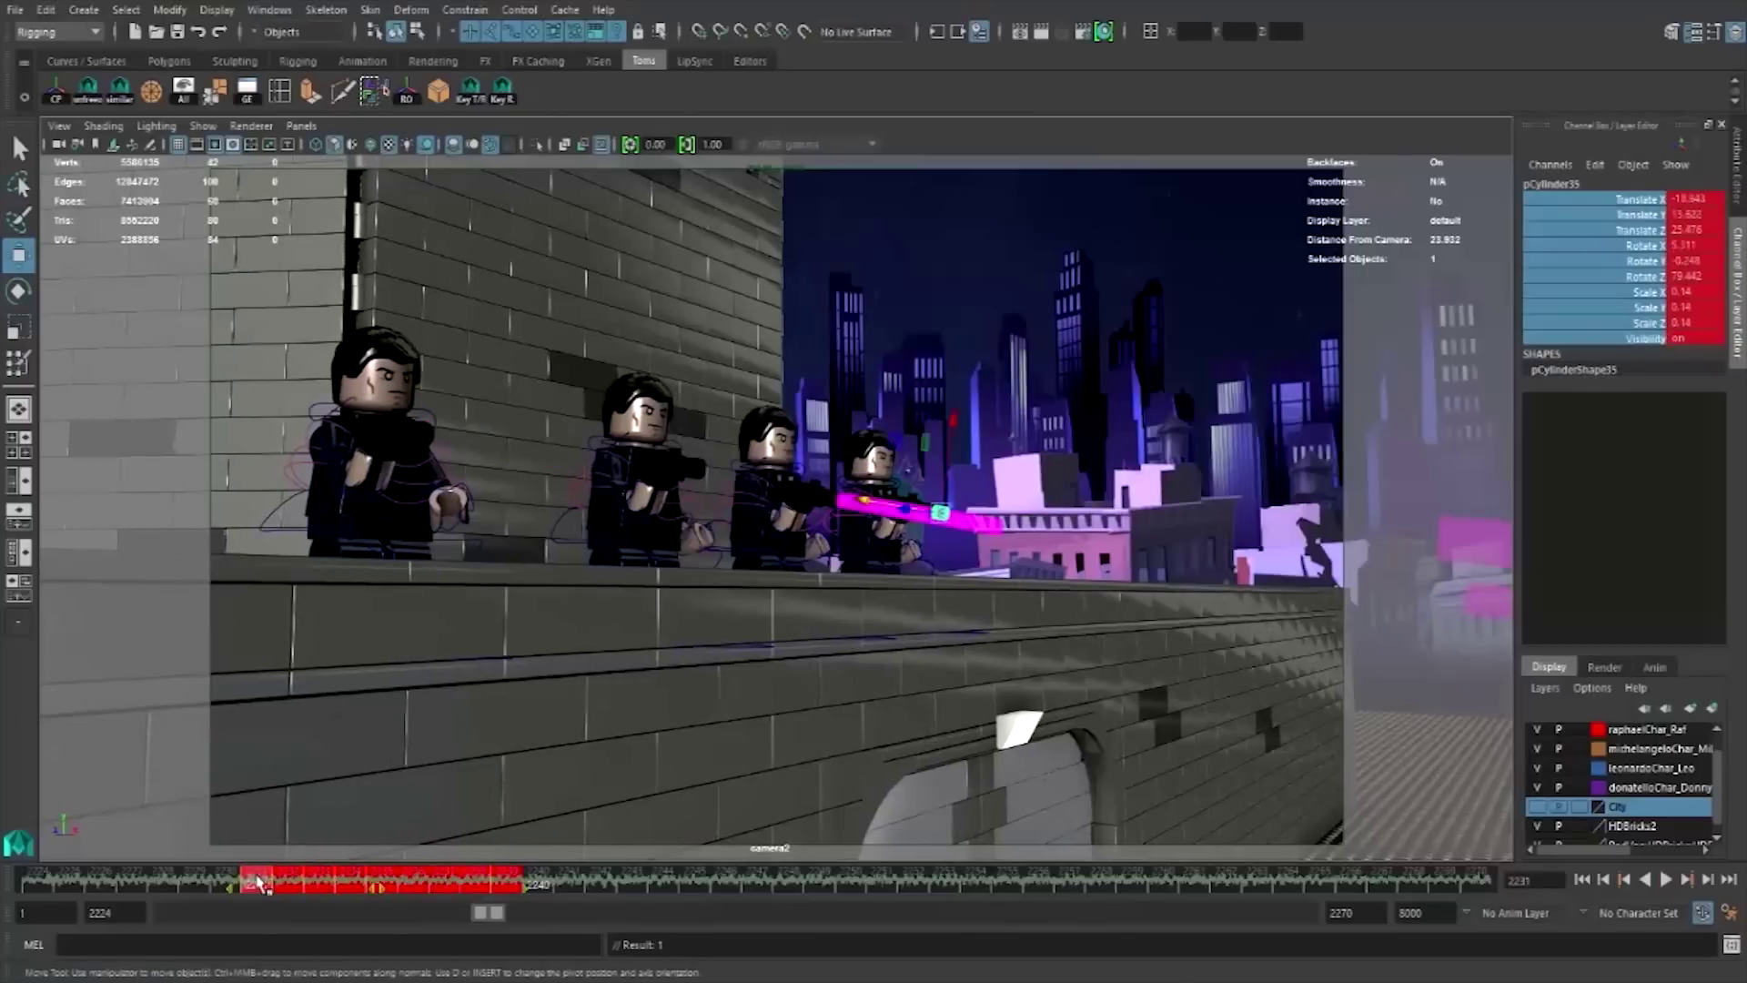
pyautogui.rightClick(264, 881)
pyautogui.click(322, 608)
# - Paste the bullet shot keys at frames 2240, 2249 and 2258
pyautogui.click(567, 883)
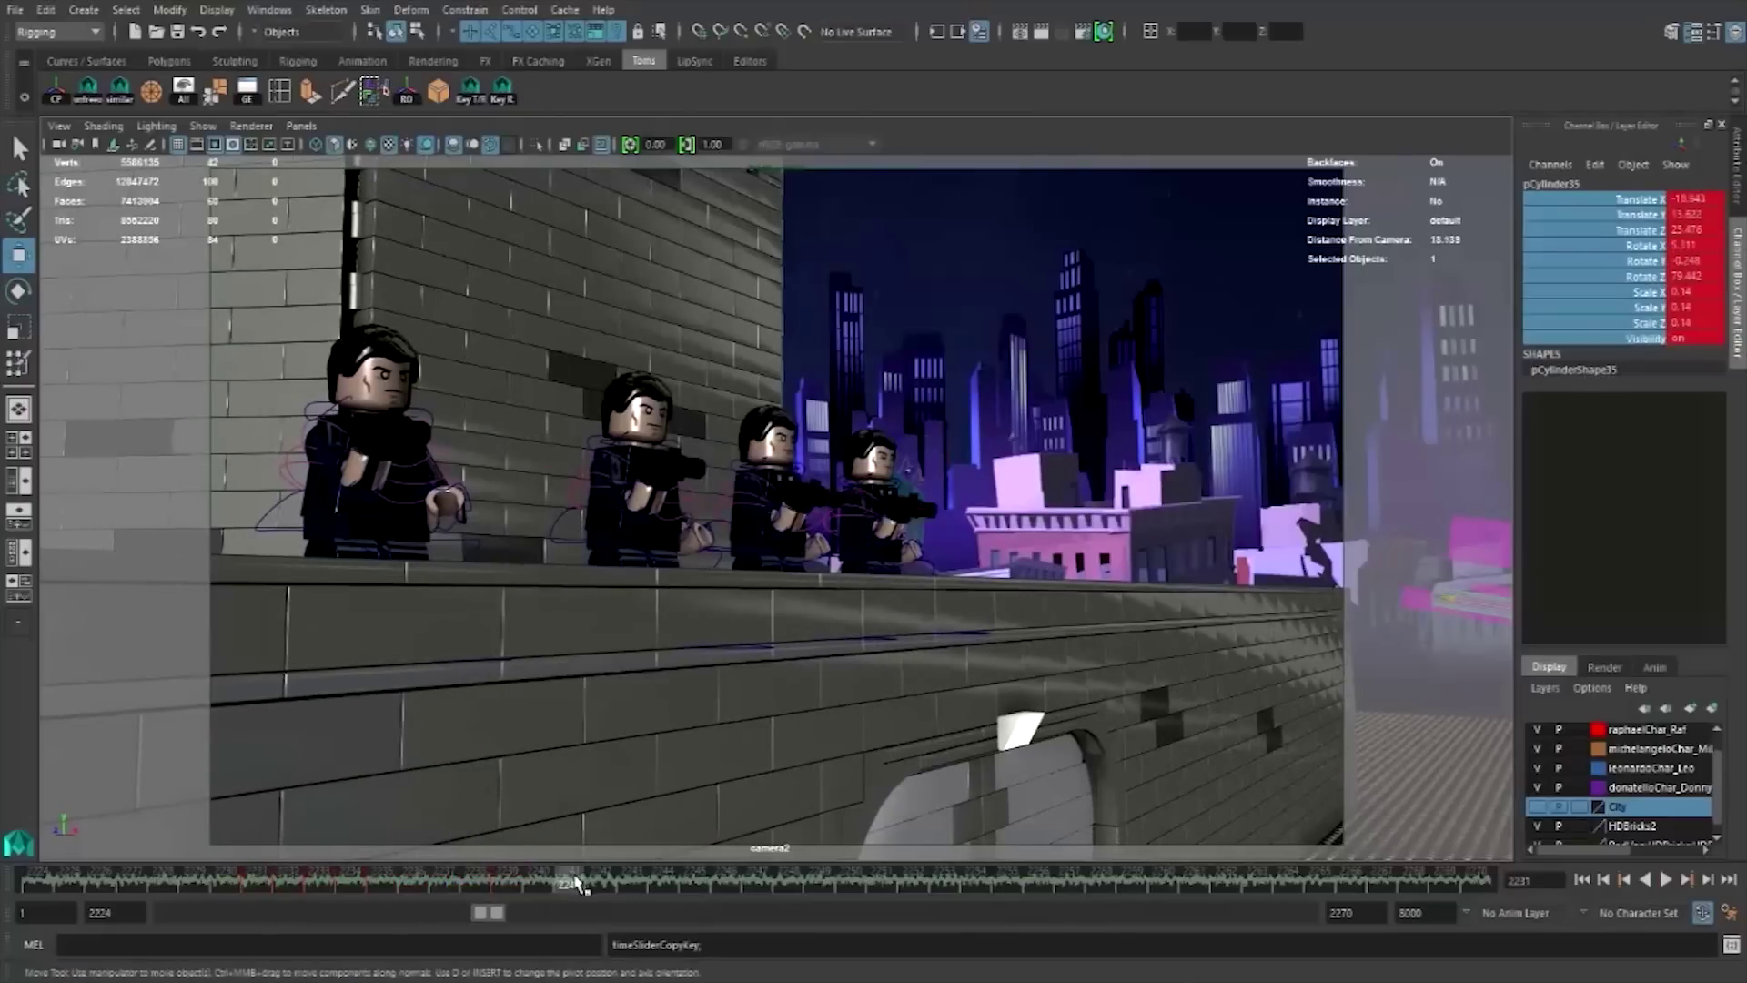
pyautogui.click(537, 881)
pyautogui.rightClick(537, 881)
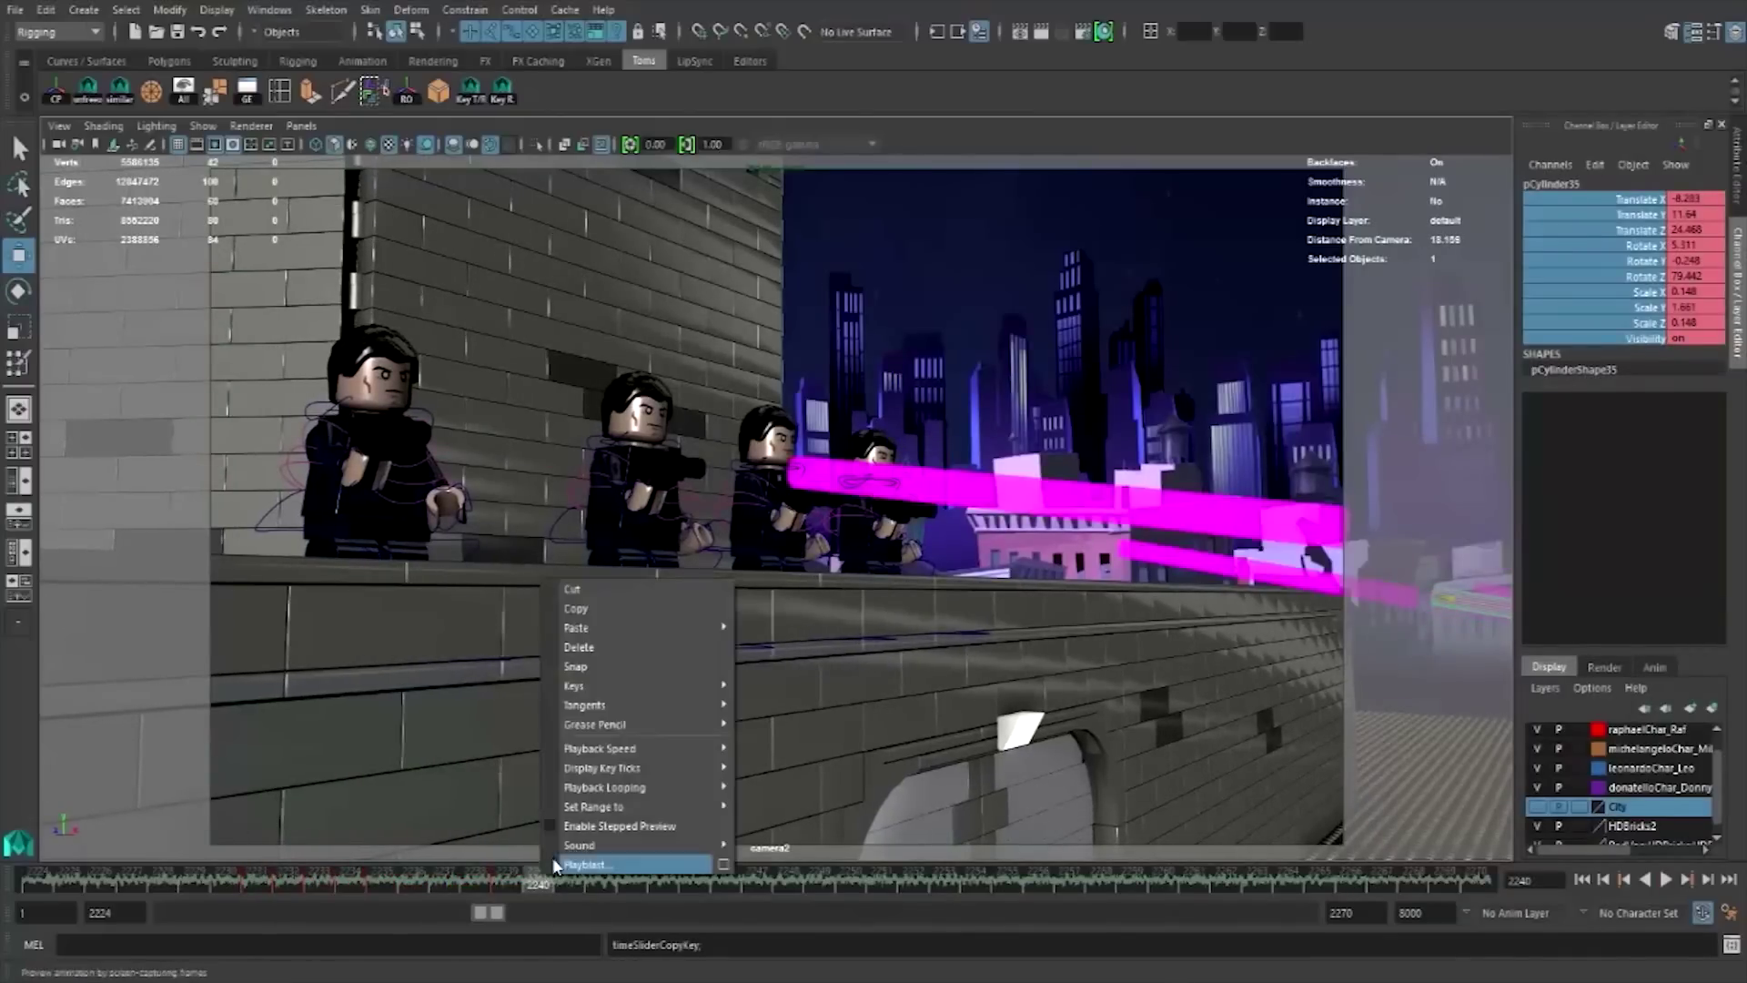
pyautogui.click(699, 622)
pyautogui.moveTo(641, 626)
pyautogui.click(819, 881)
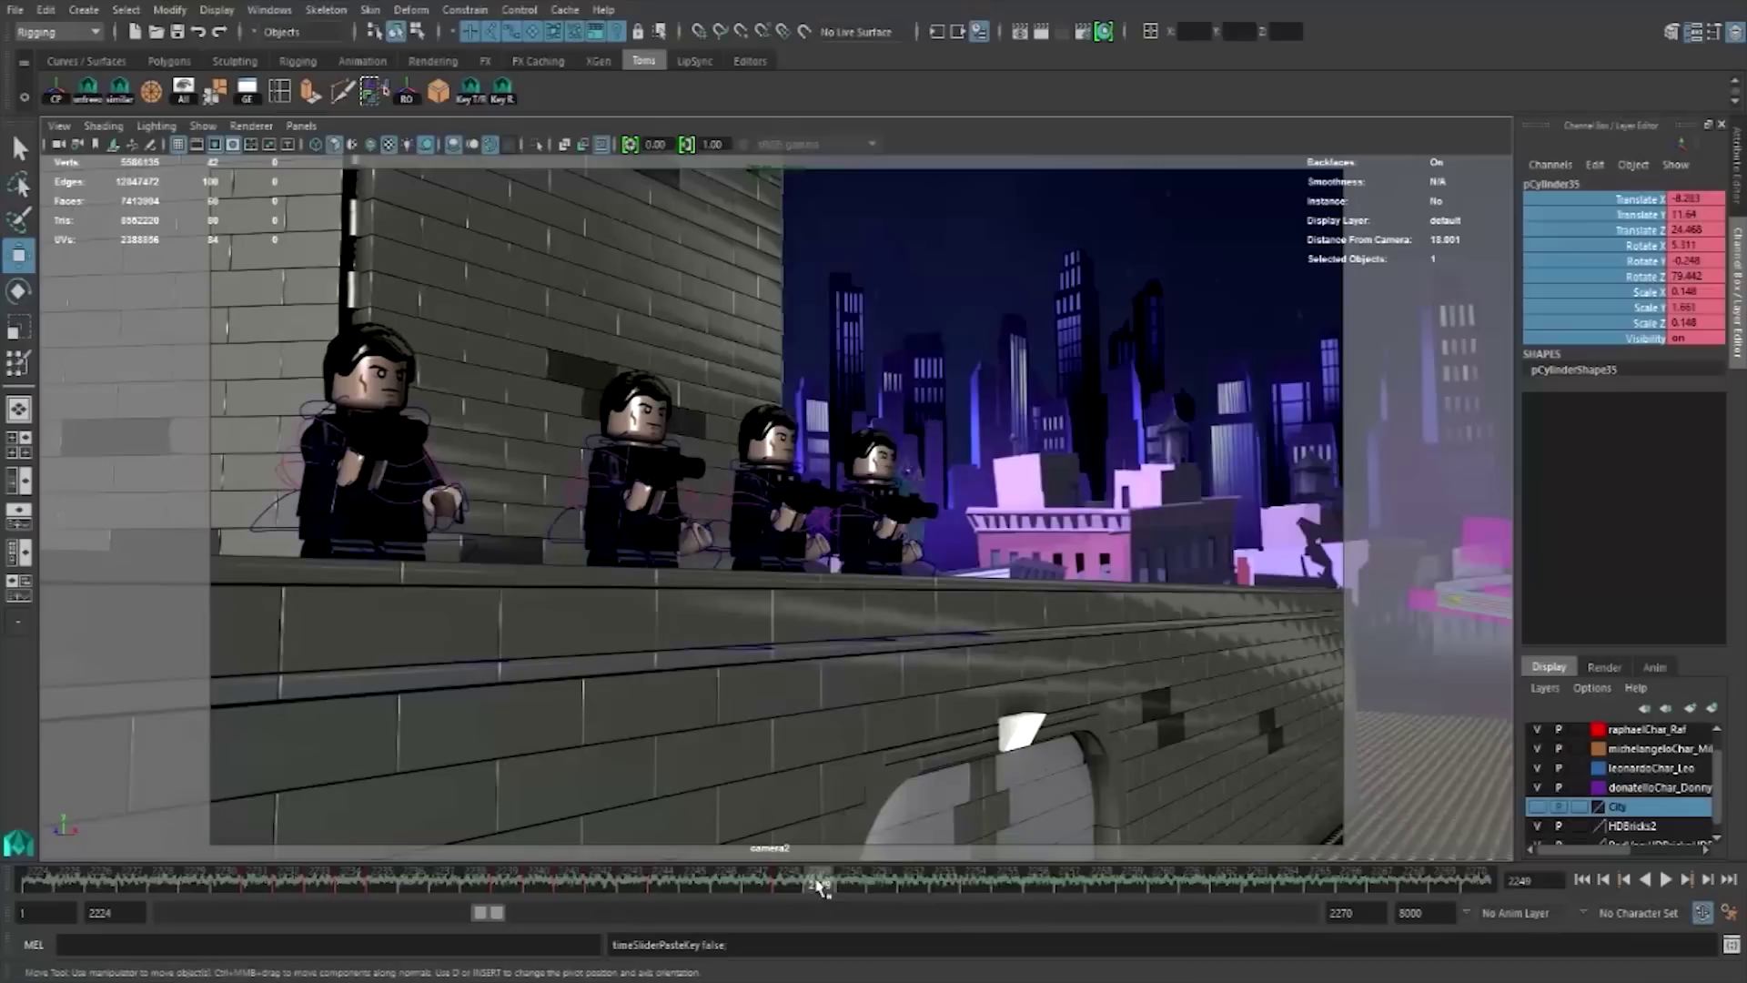
pyautogui.rightClick(818, 881)
pyautogui.click(1047, 639)
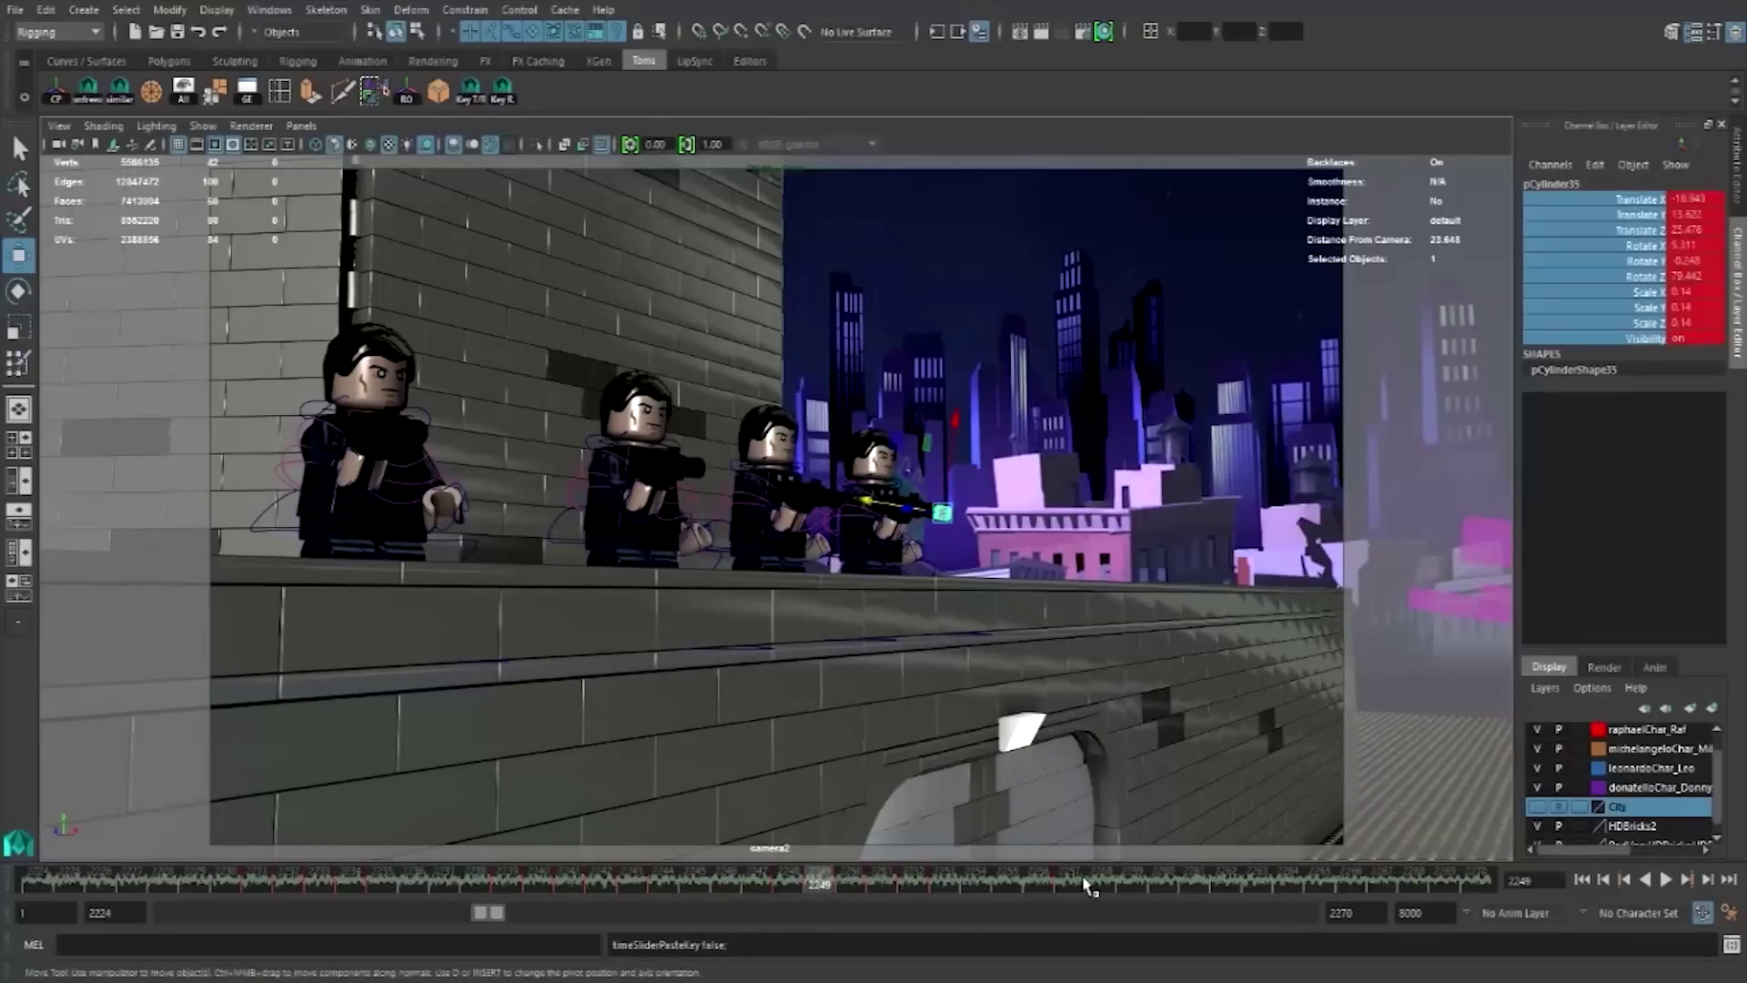
pyautogui.click(1096, 880)
pyautogui.rightClick(1096, 881)
pyautogui.click(1364, 642)
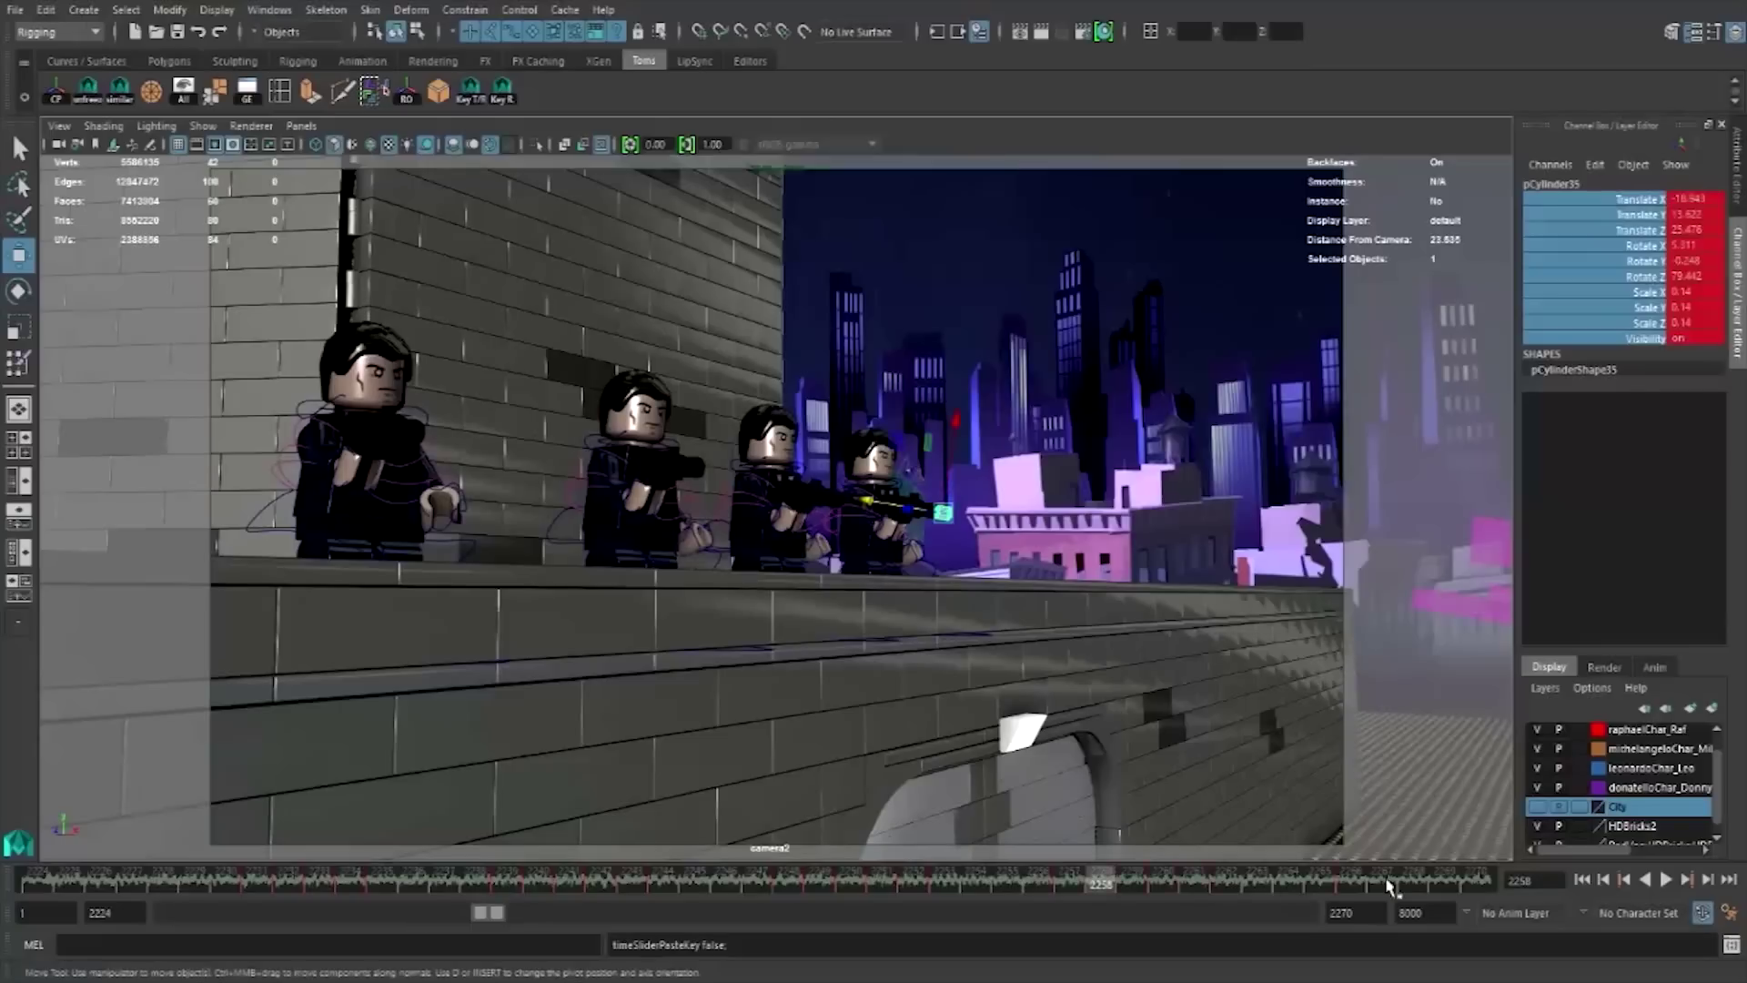
# - Extend the playback range to start at frame 2205
pyautogui.click(39, 880)
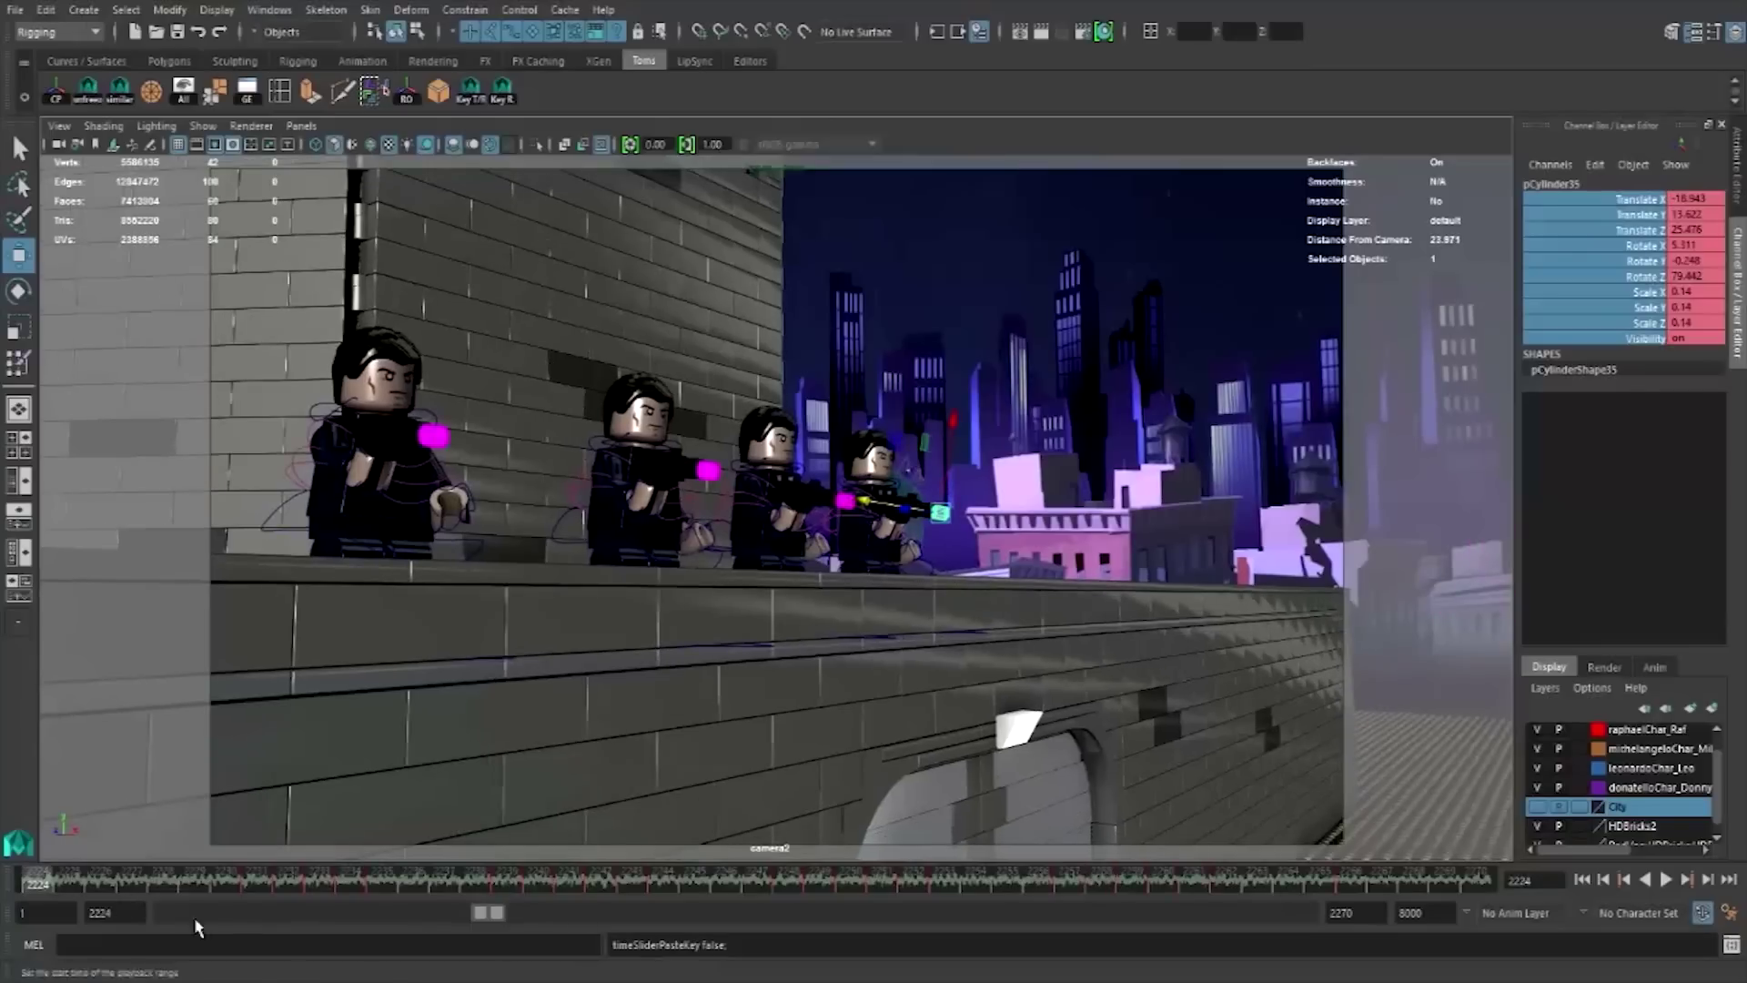
pyautogui.moveTo(482, 921); pyautogui.dragTo(478, 919)
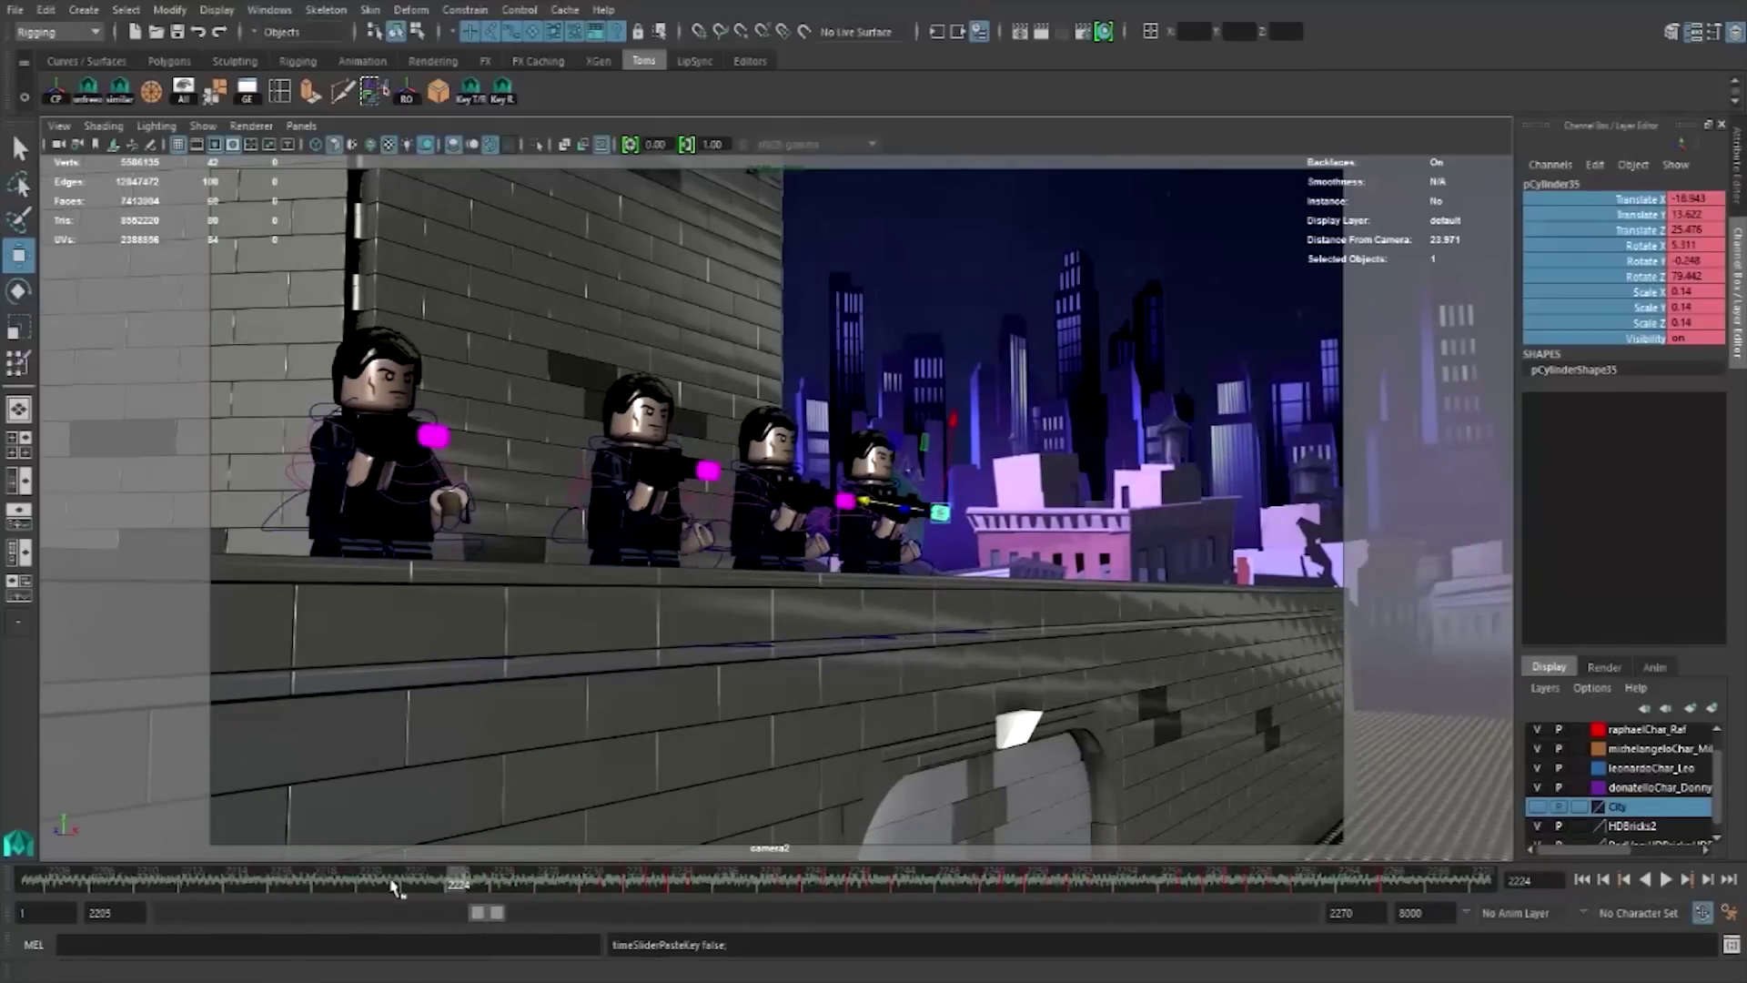
pyautogui.click(355, 881)
pyautogui.rightClick(369, 881)
# - Paste the bullet shot keys at frame 2223 after undoing a misplaced first paste, then scrub to preview
pyautogui.click(368, 880)
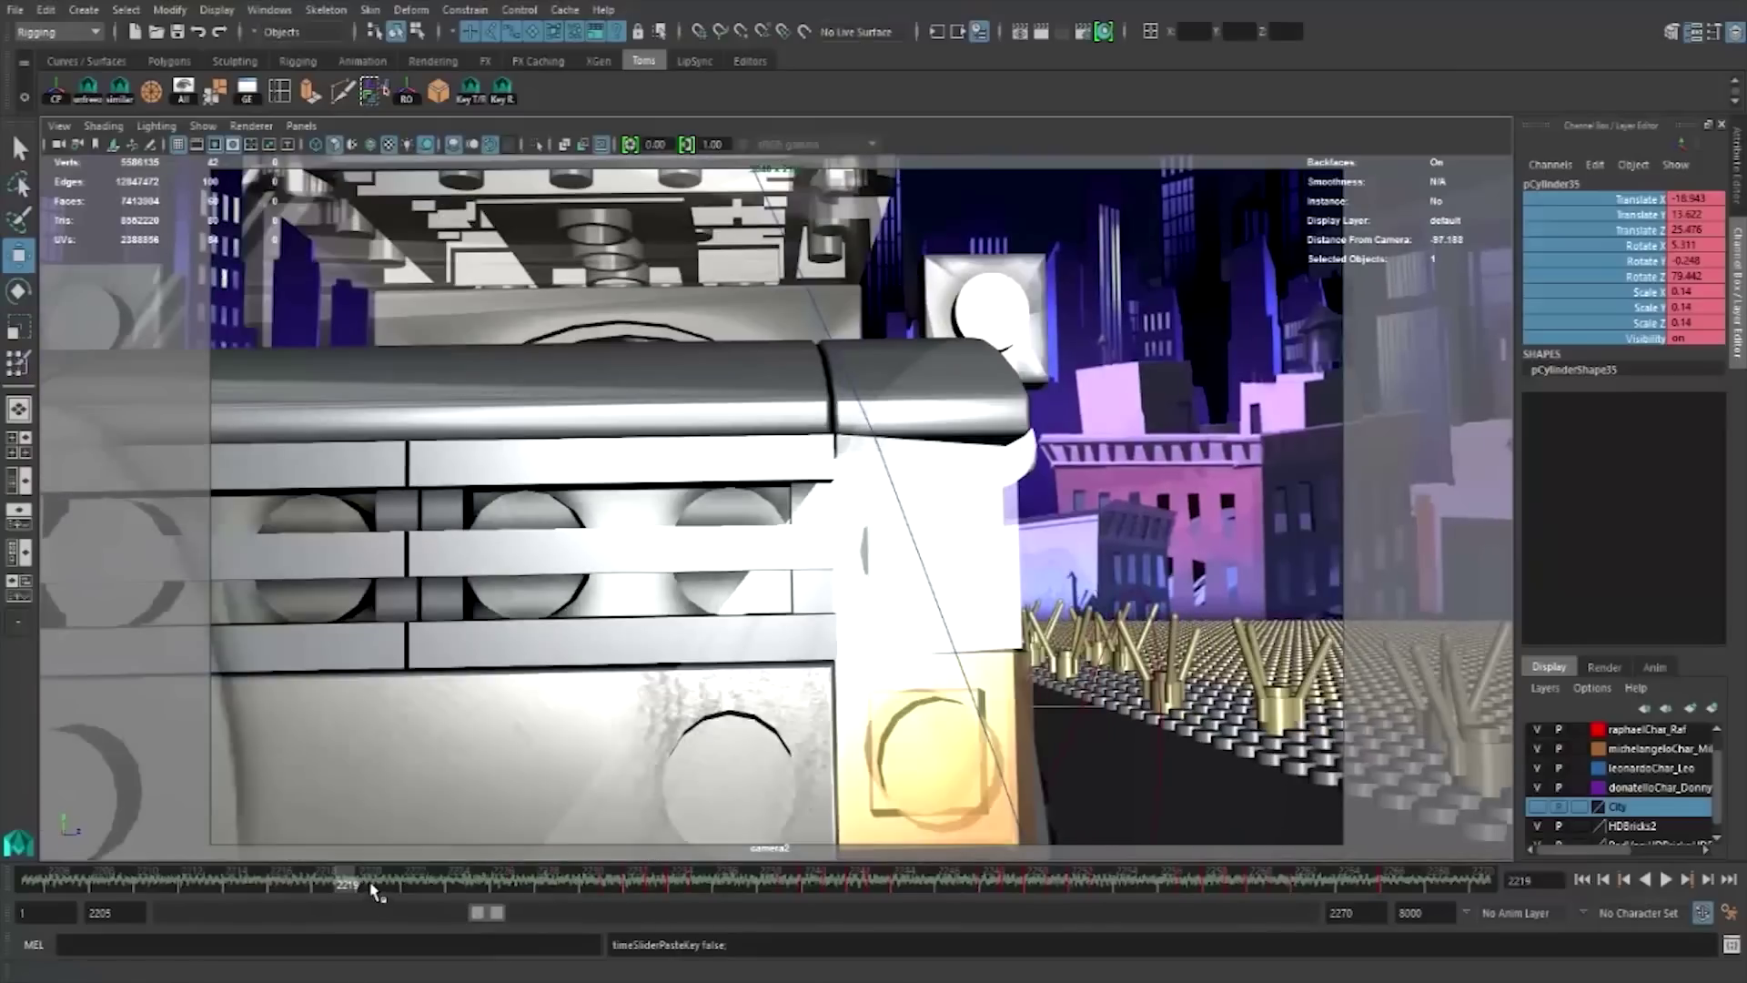
pyautogui.rightClick(369, 881)
pyautogui.click(628, 659)
pyautogui.moveTo(373, 881)
pyautogui.mouseDown()
pyautogui.moveTo(466, 892)
pyautogui.moveTo(409, 890)
pyautogui.moveTo(427, 880)
pyautogui.mouseUp()
pyautogui.hotkey('ctrl', 'z')
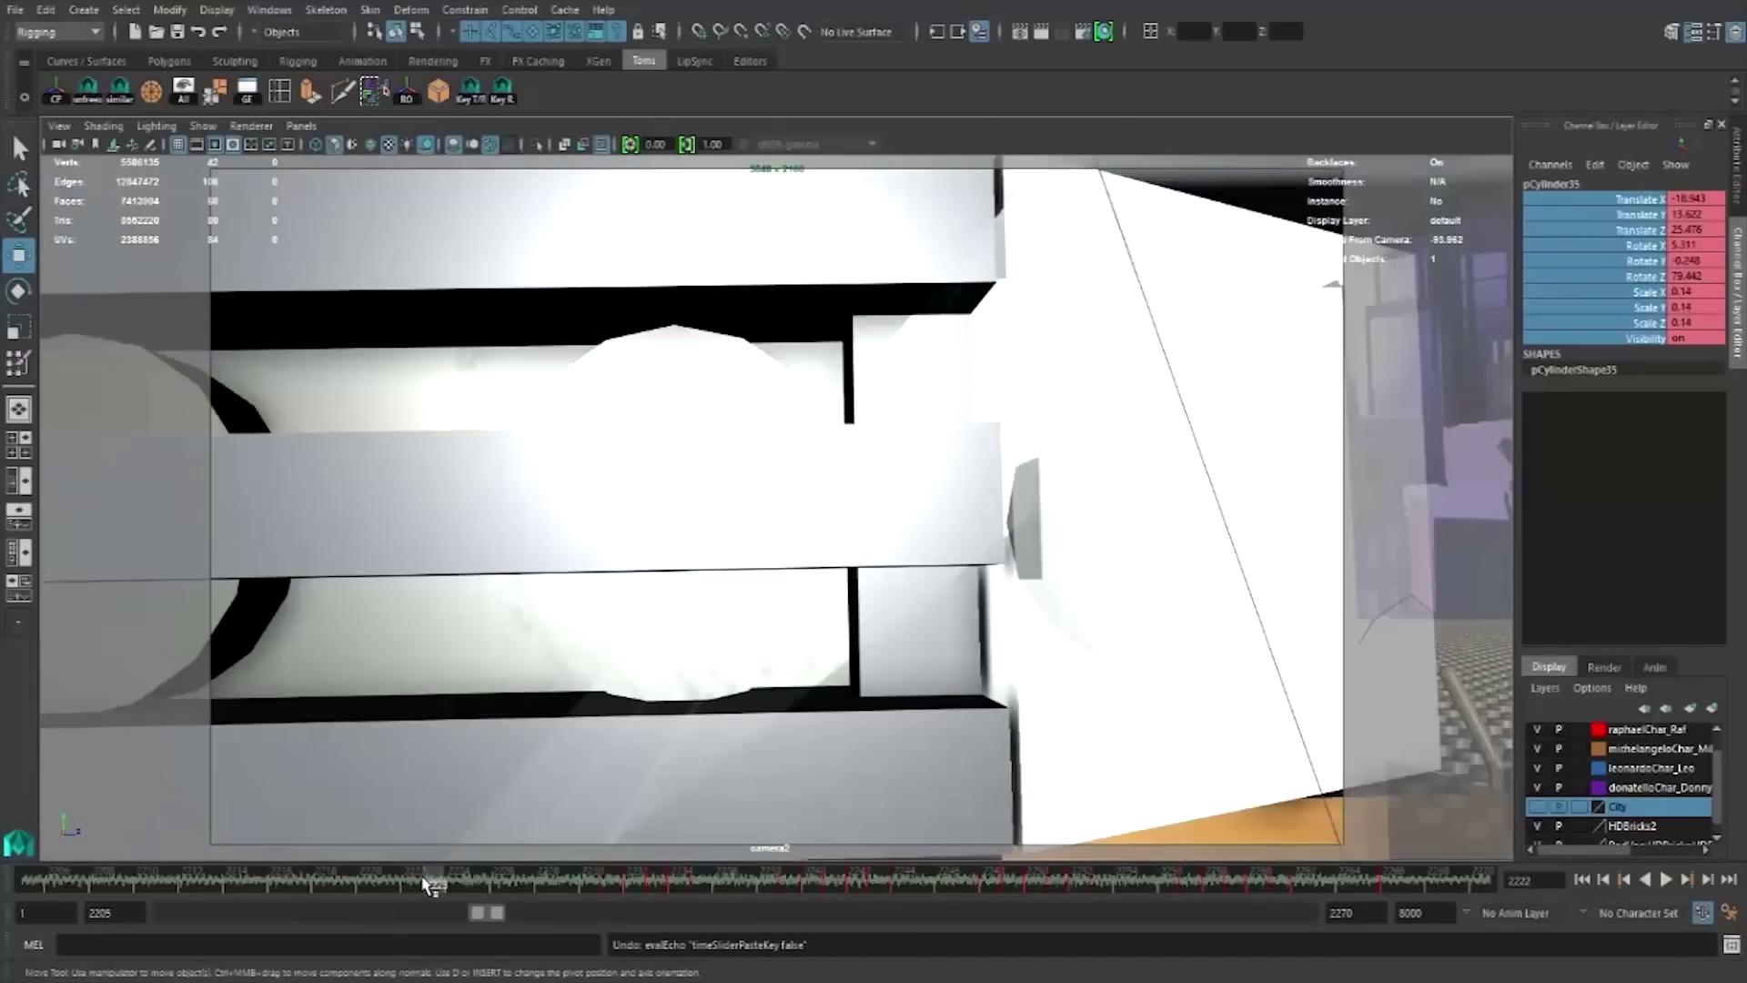
pyautogui.rightClick(423, 869)
pyautogui.moveTo(453, 633)
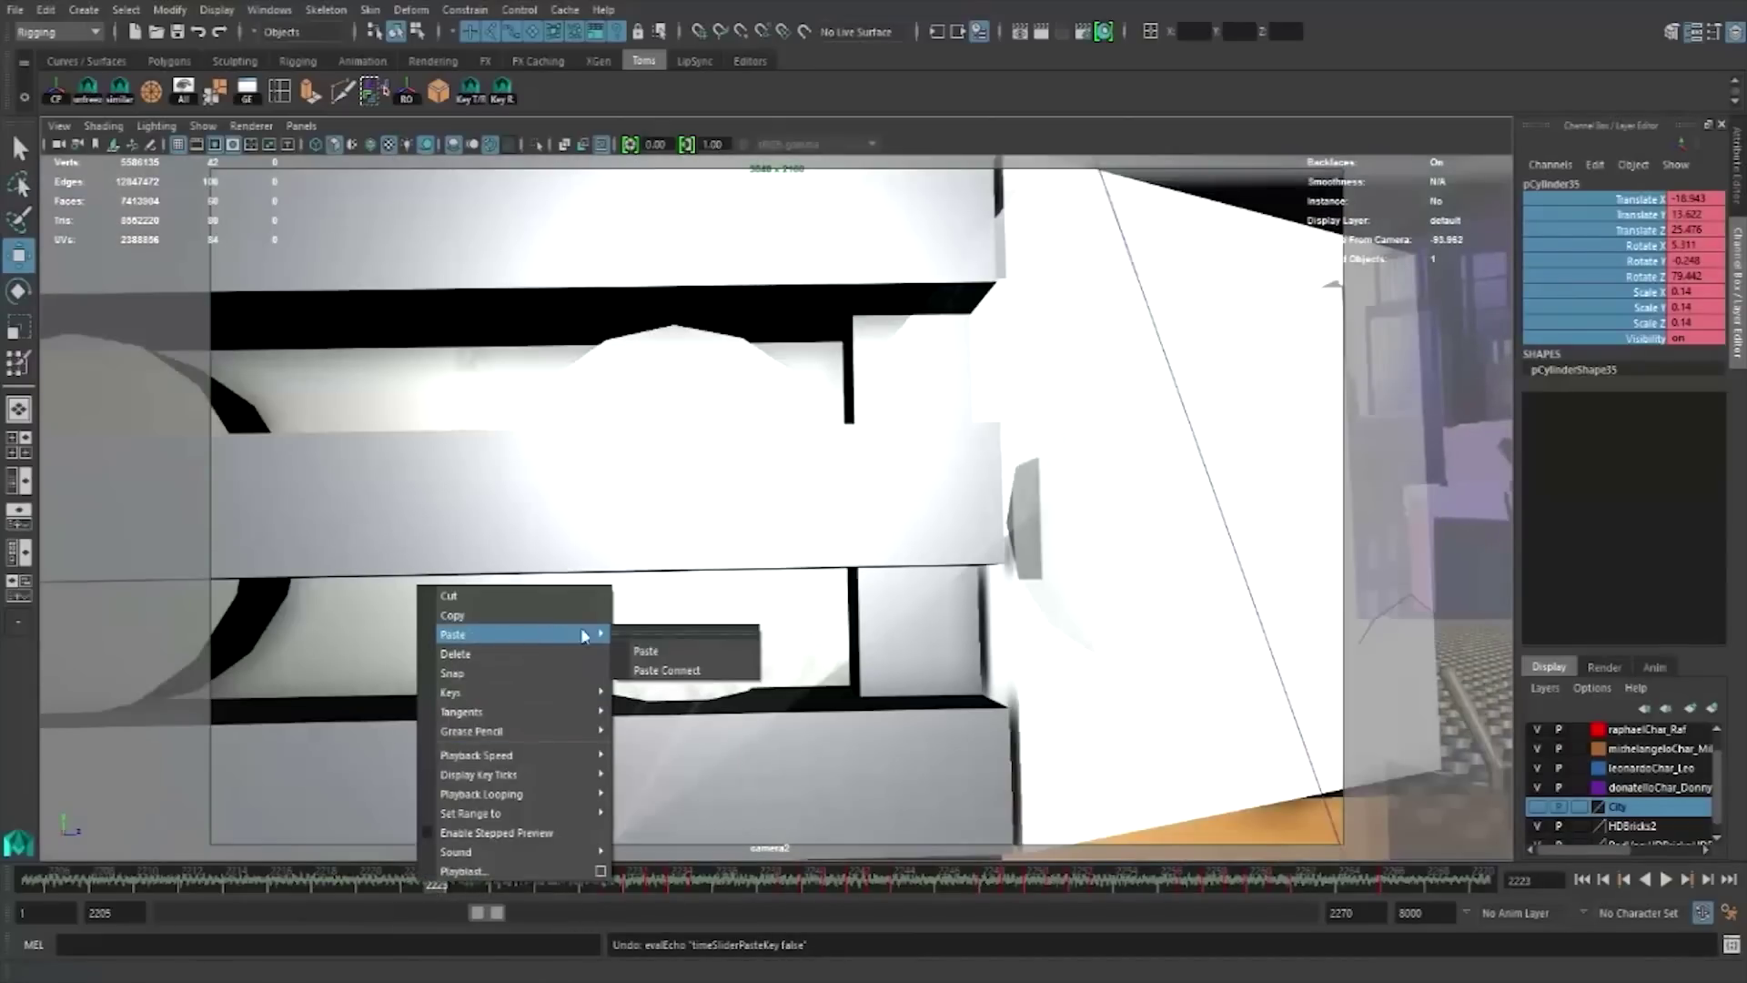
pyautogui.click(644, 650)
pyautogui.moveTo(411, 881)
pyautogui.mouseDown()
pyautogui.moveTo(860, 917)
pyautogui.moveTo(1025, 889)
pyautogui.mouseUp()
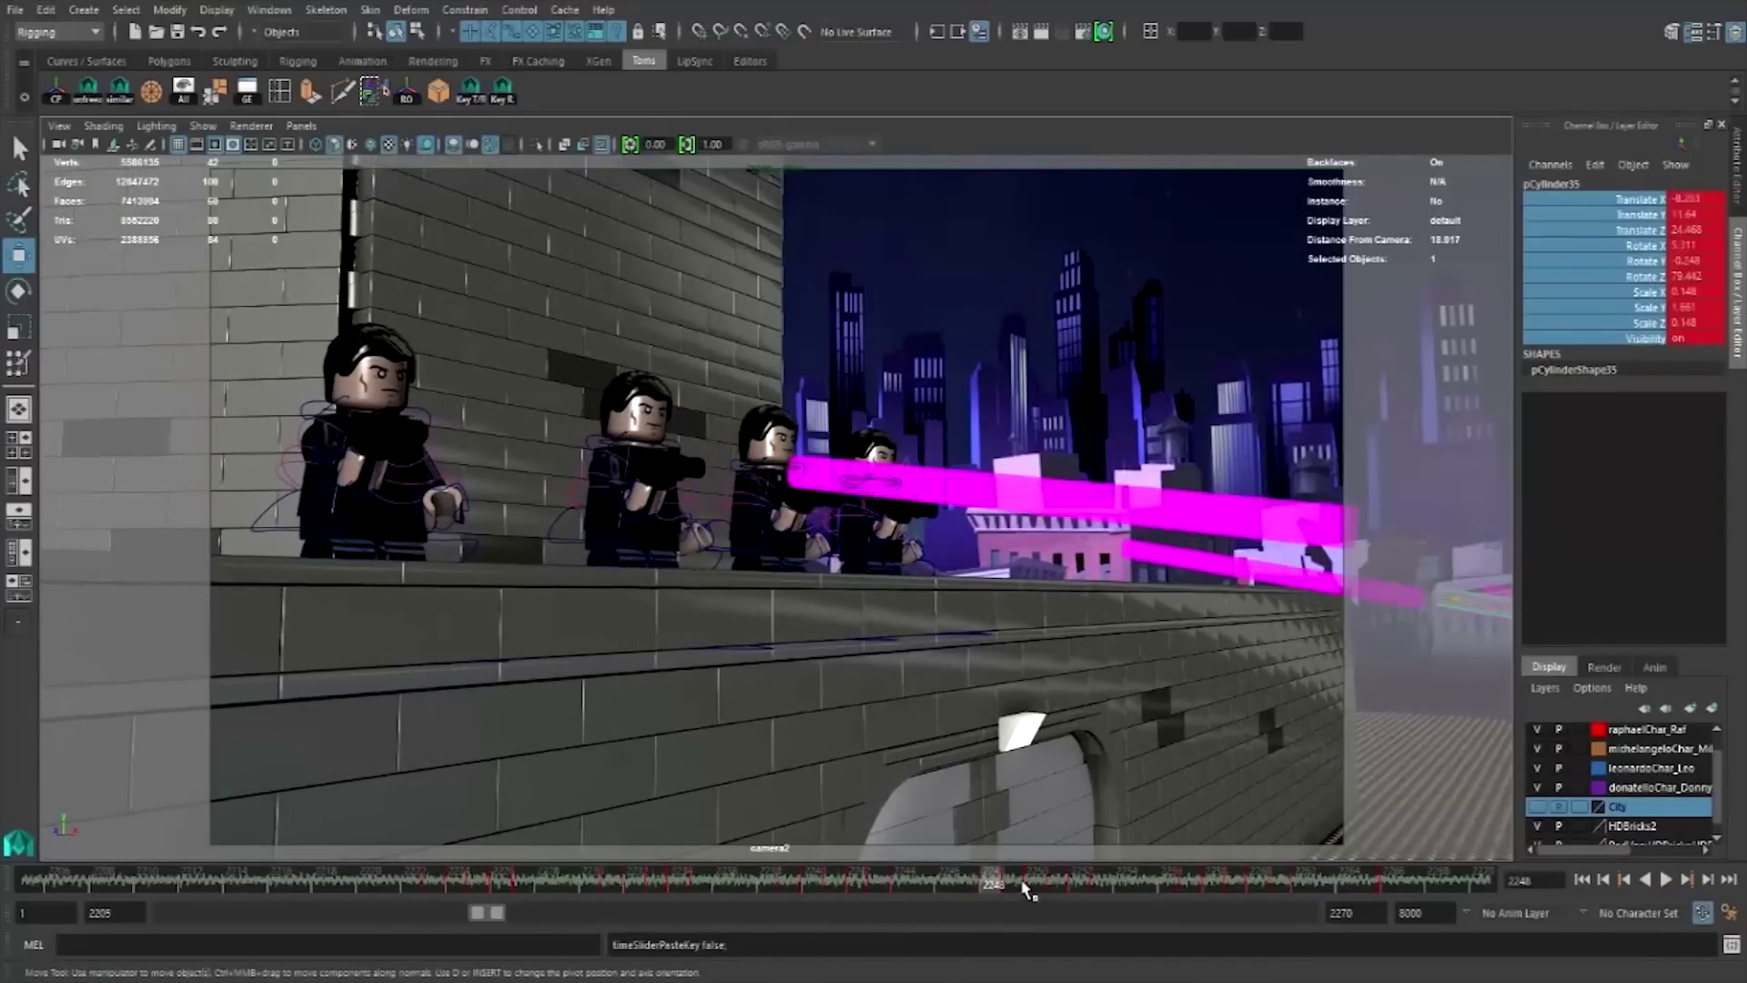
# - Select Baddie5:donny_RightHand, orbit along the henchmen row, and play the shooting animation twice
pyautogui.click(338, 461)
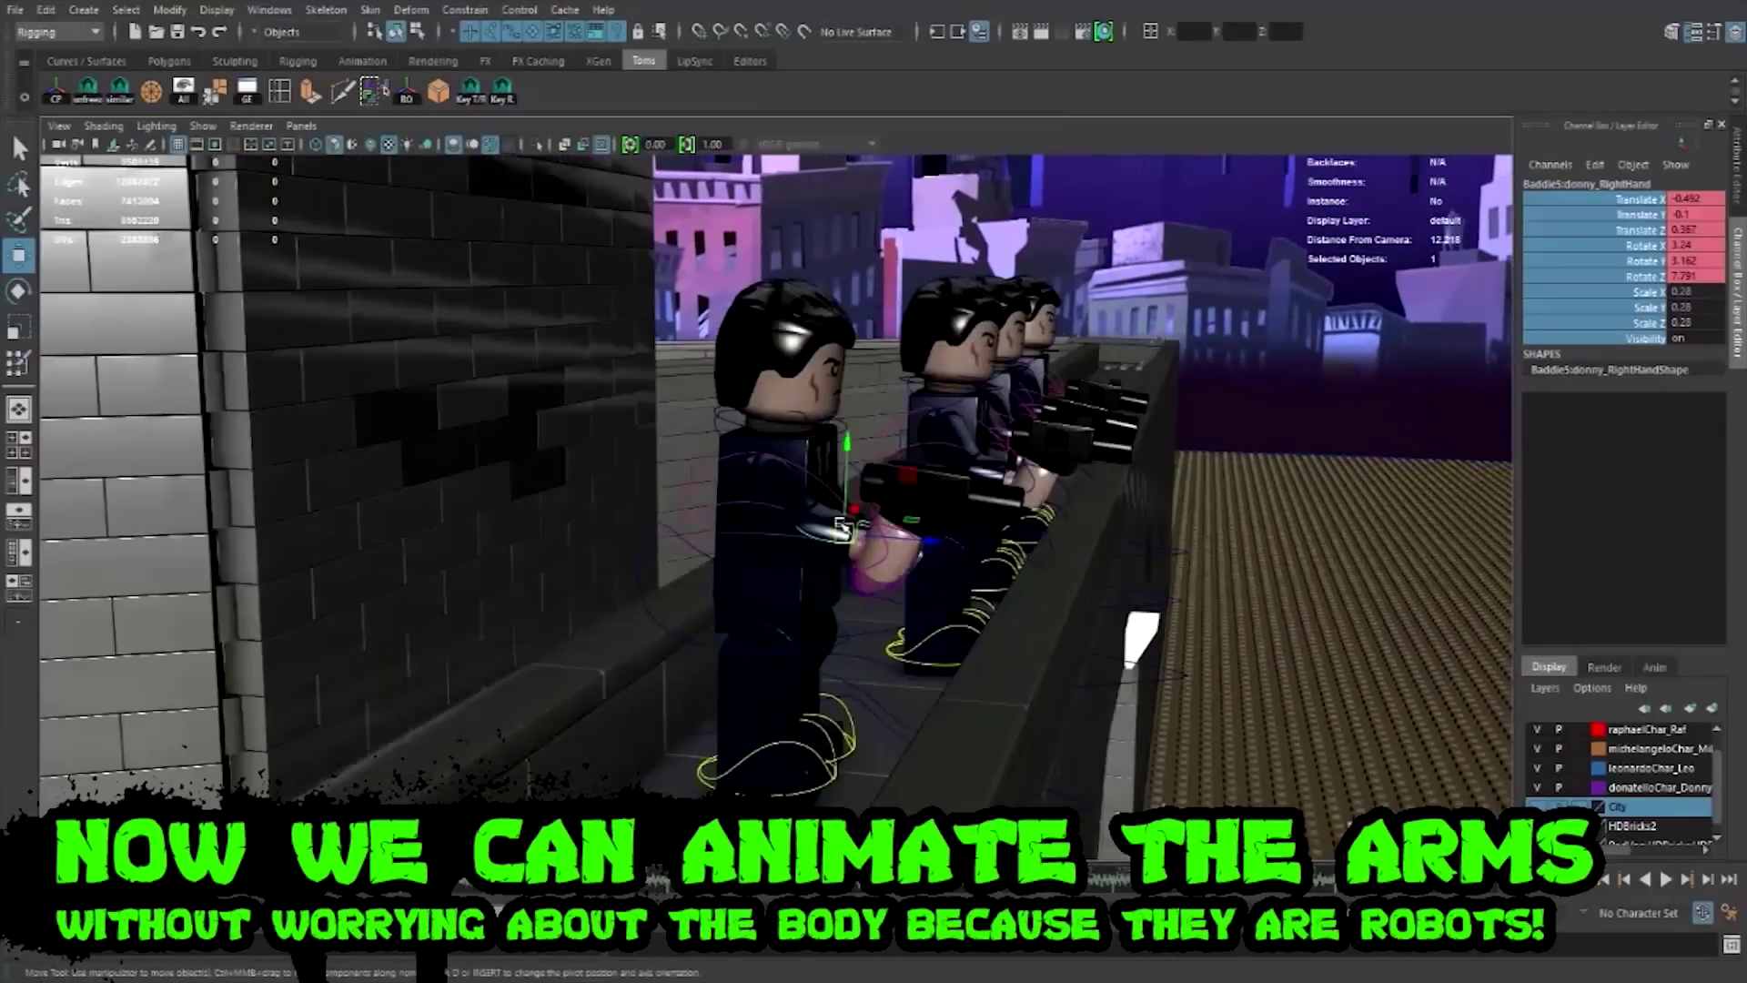
pyautogui.keyDown('alt'); pyautogui.moveTo(842, 526); pyautogui.dragTo(579, 652); pyautogui.keyUp('alt')
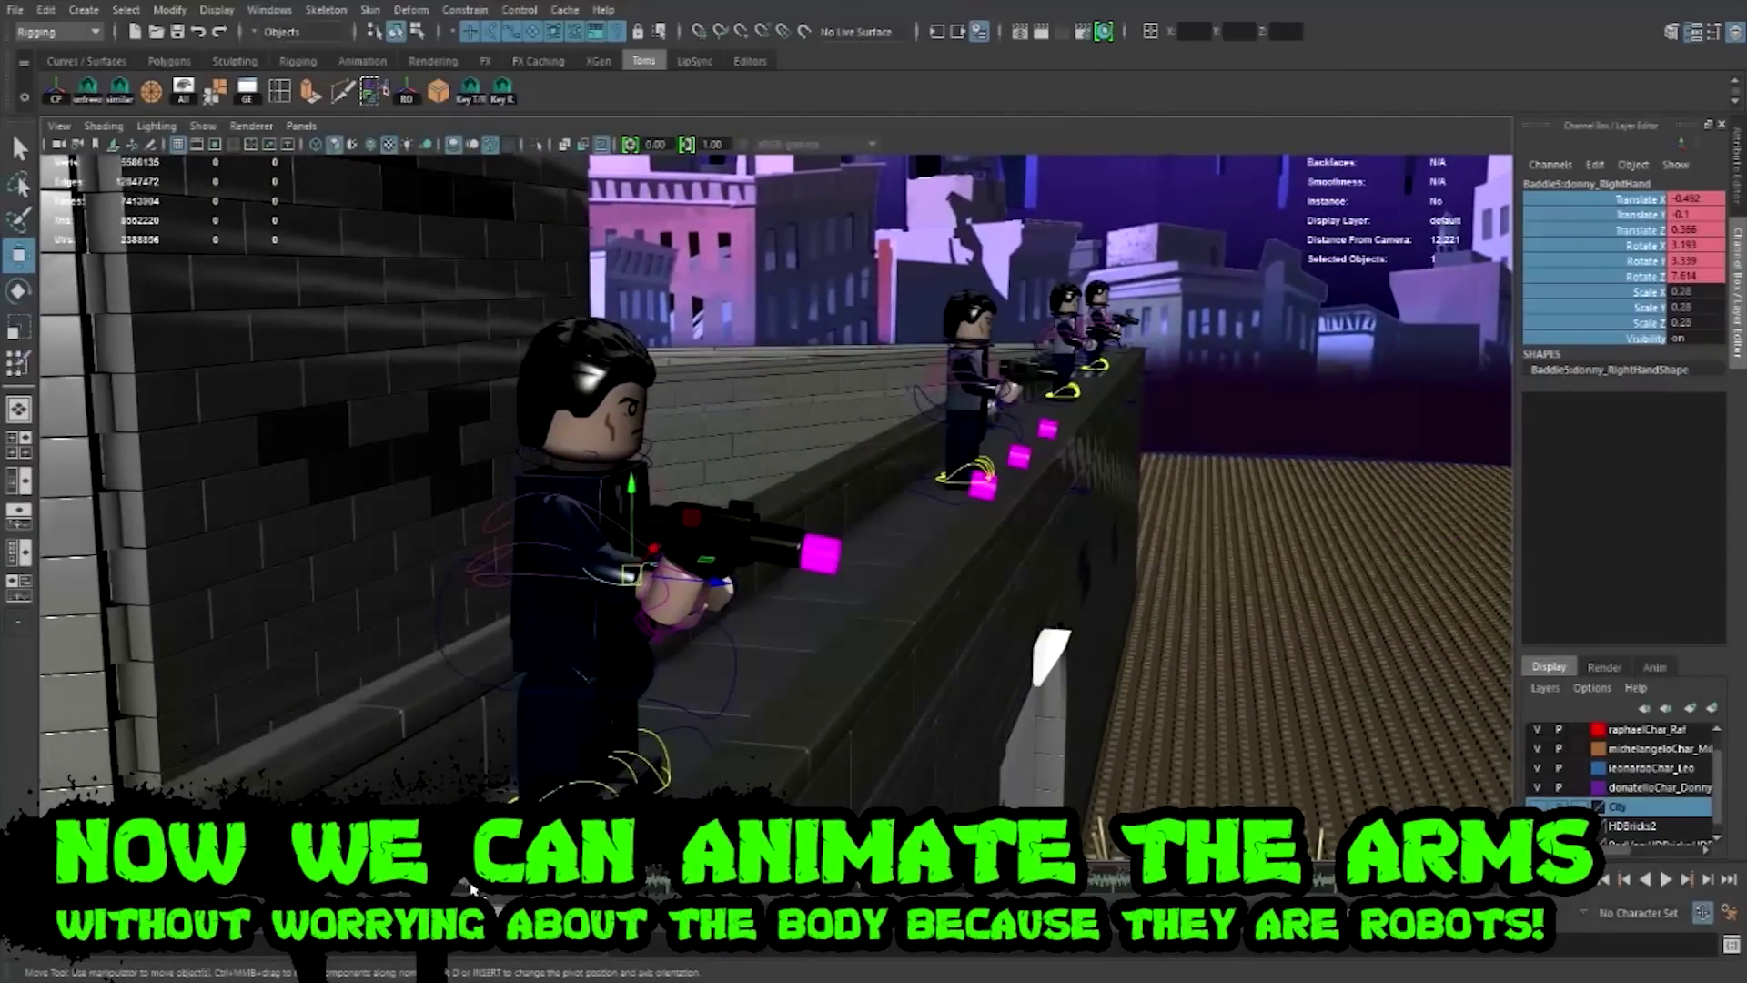
pyautogui.hotkey('alt', 'v')
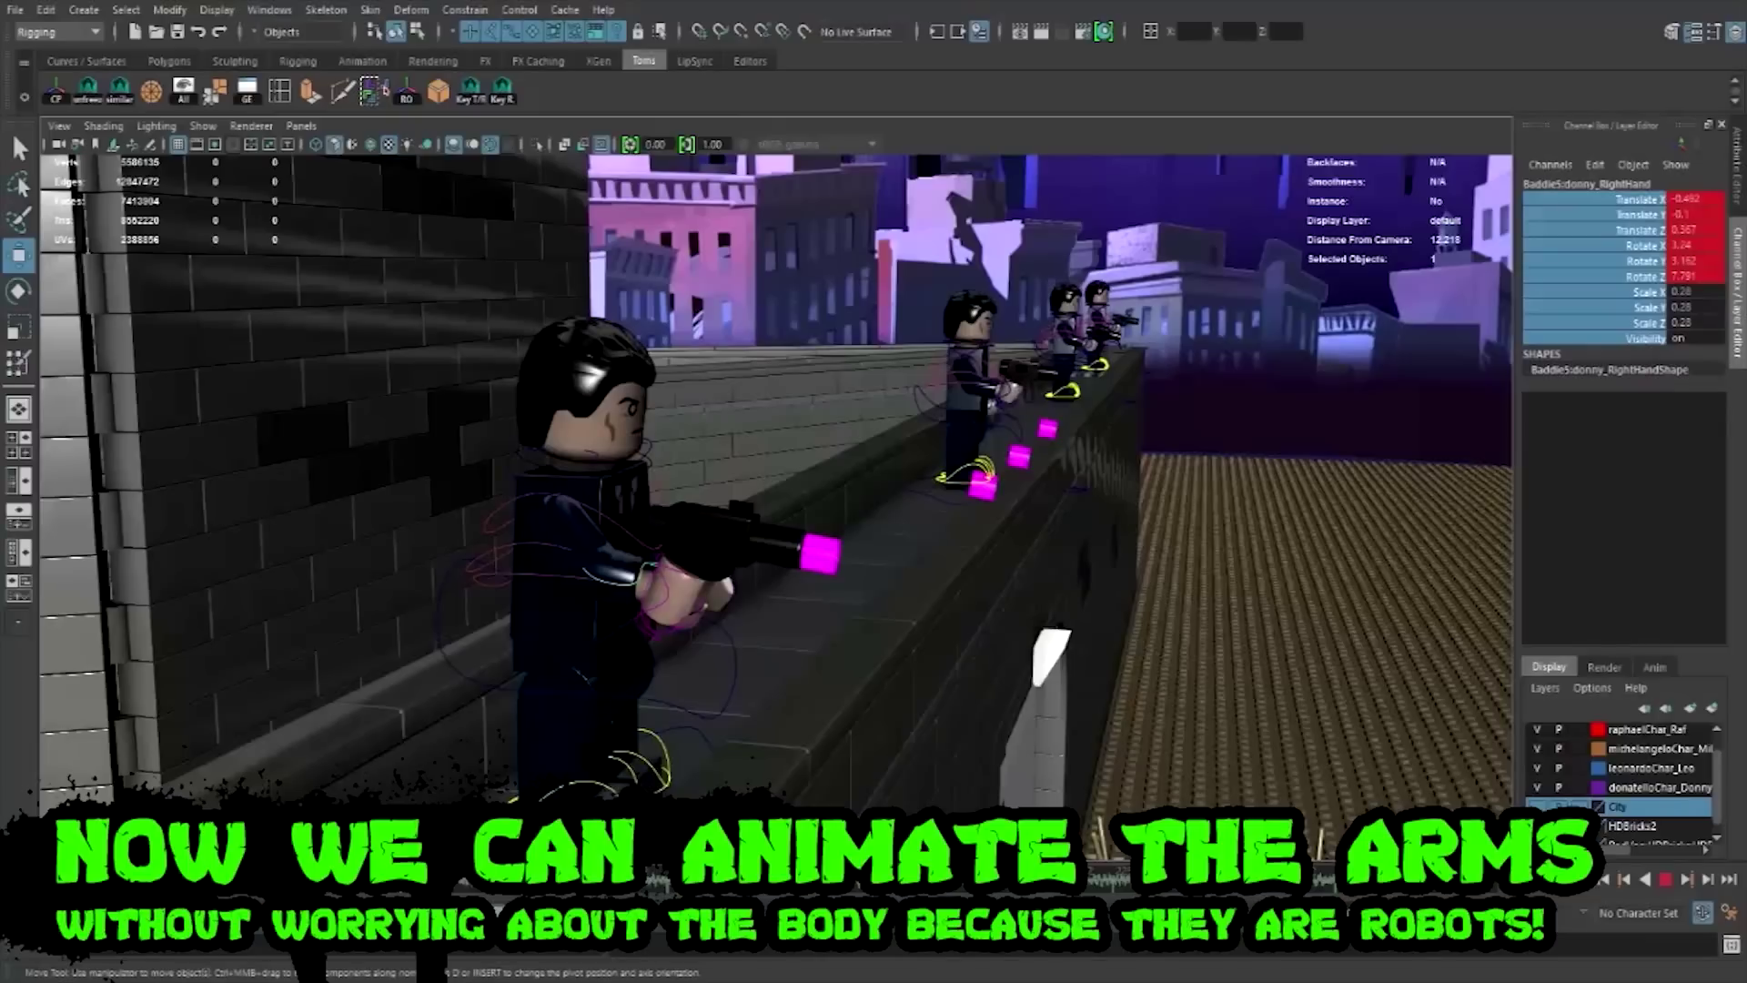
pyautogui.hotkey('alt', 'v')
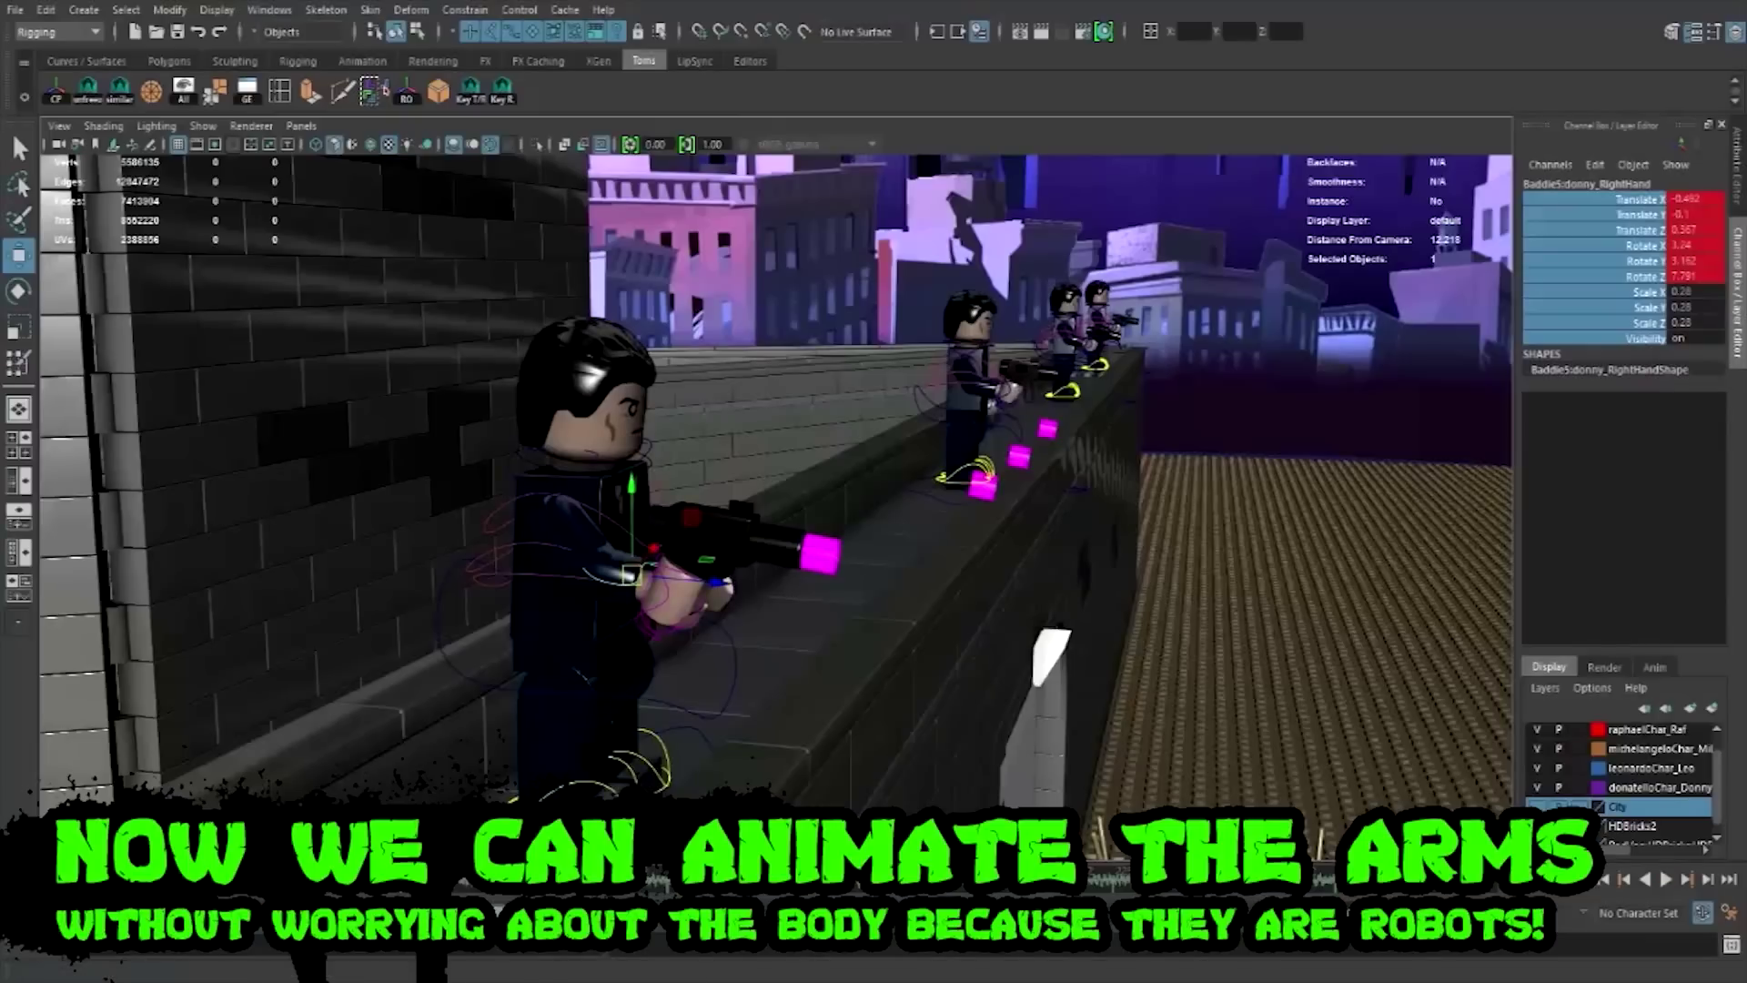
pyautogui.hotkey('alt', 'v')
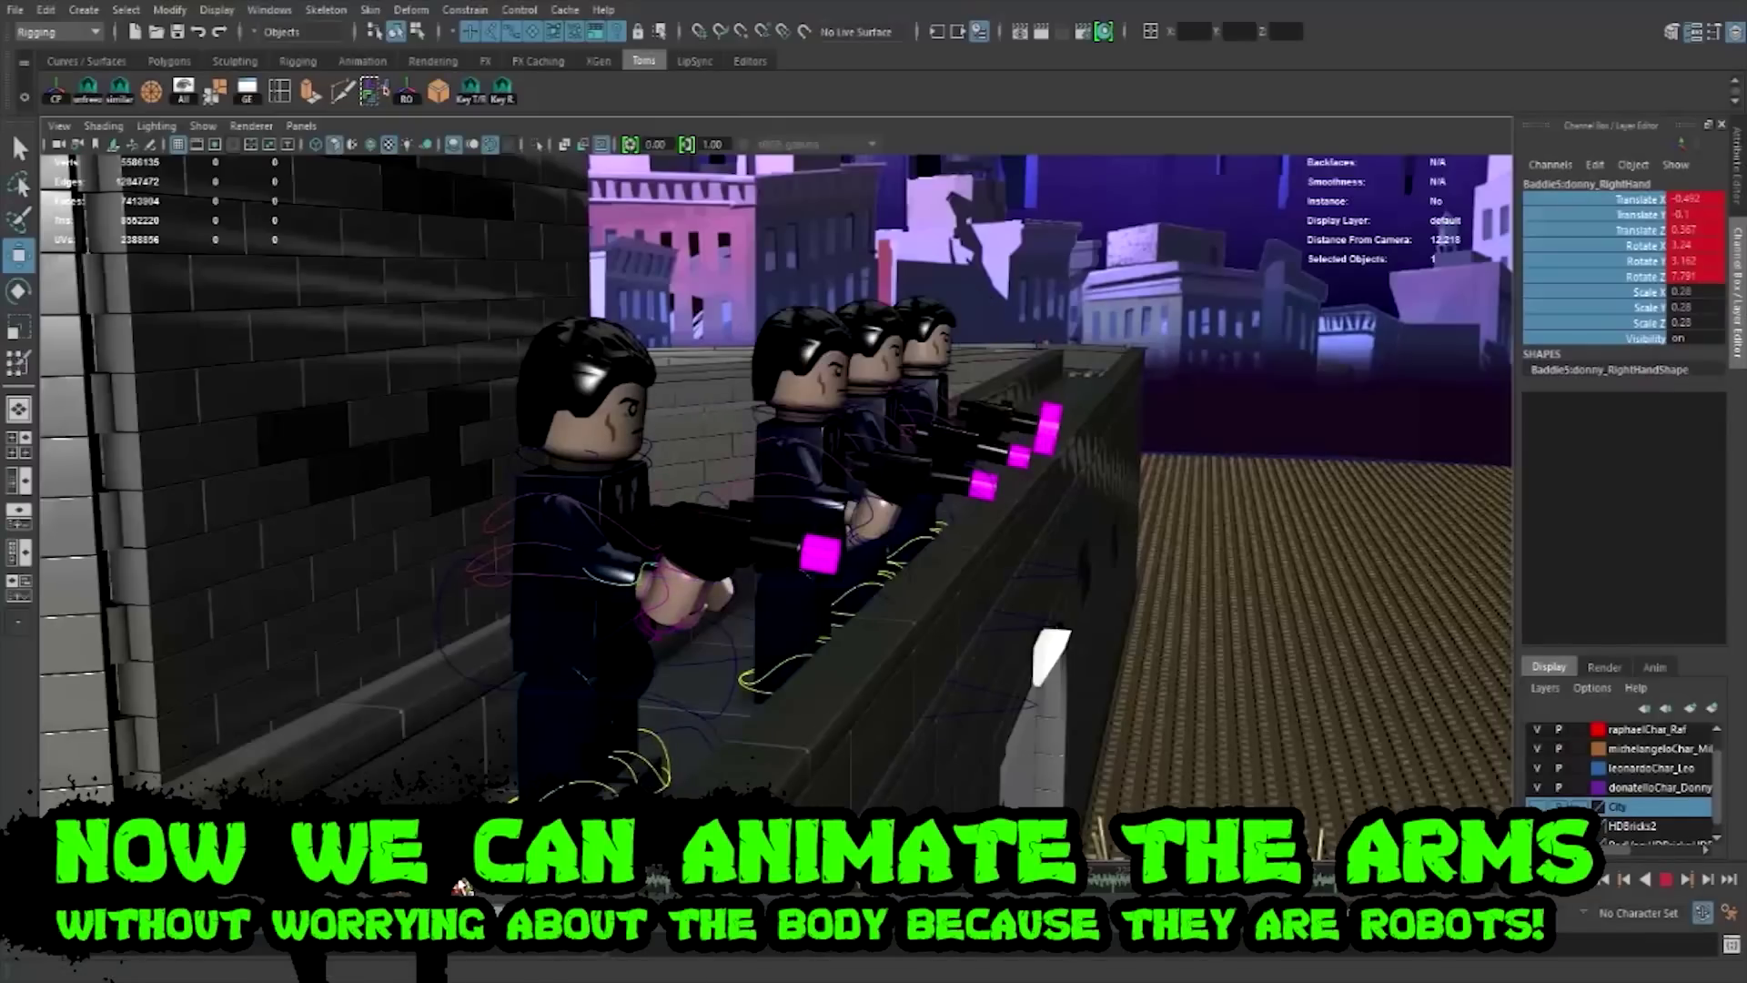
pyautogui.hotkey('alt', 'v')
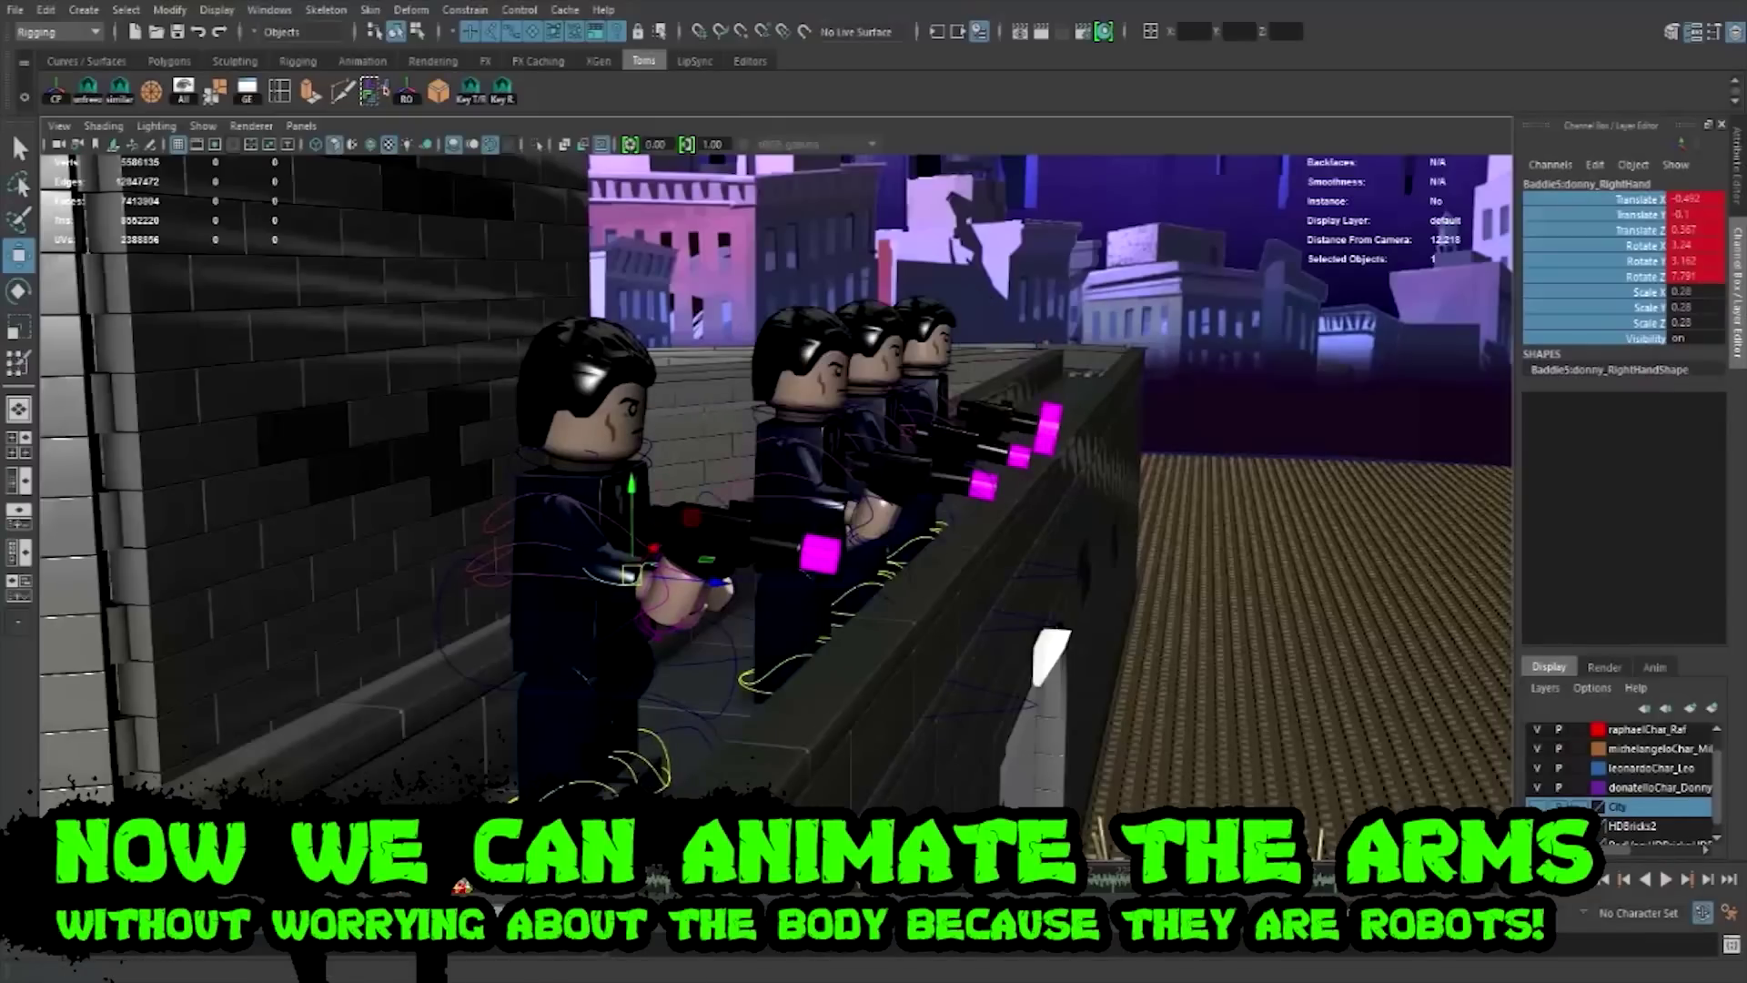
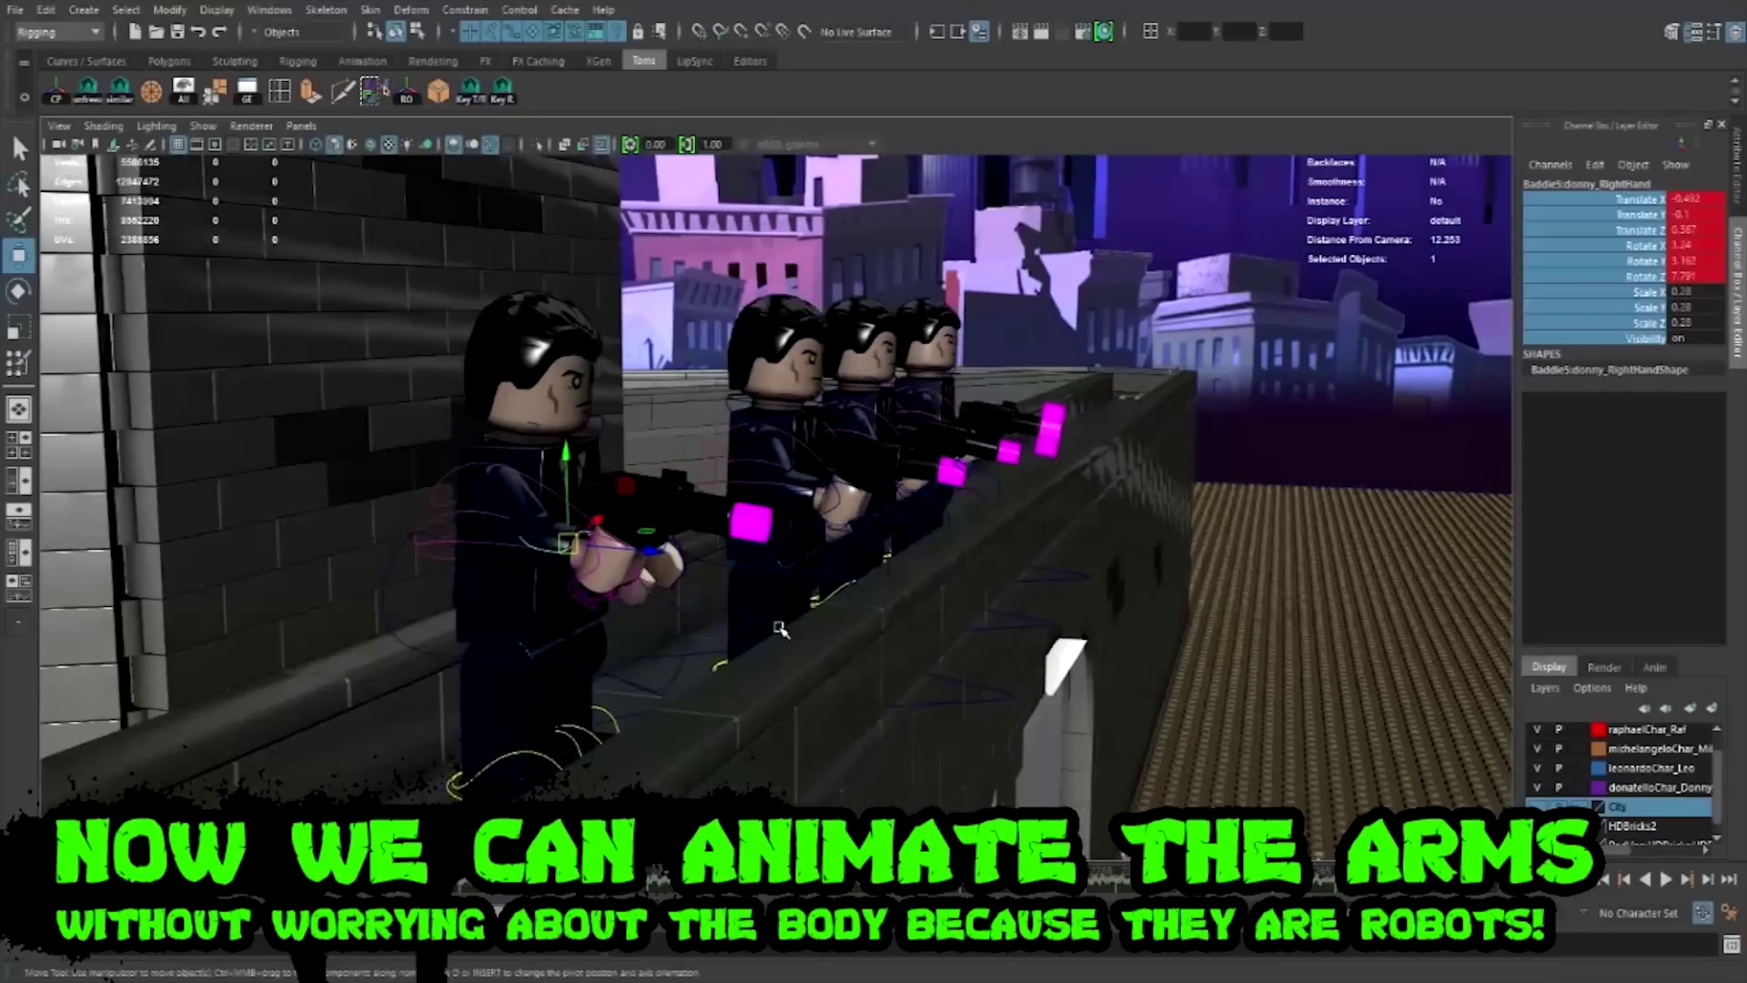
# - Raise the front henchman's right hand on Y and key the recoil pose near frame 2225
pyautogui.hotkey('alt', 'v')
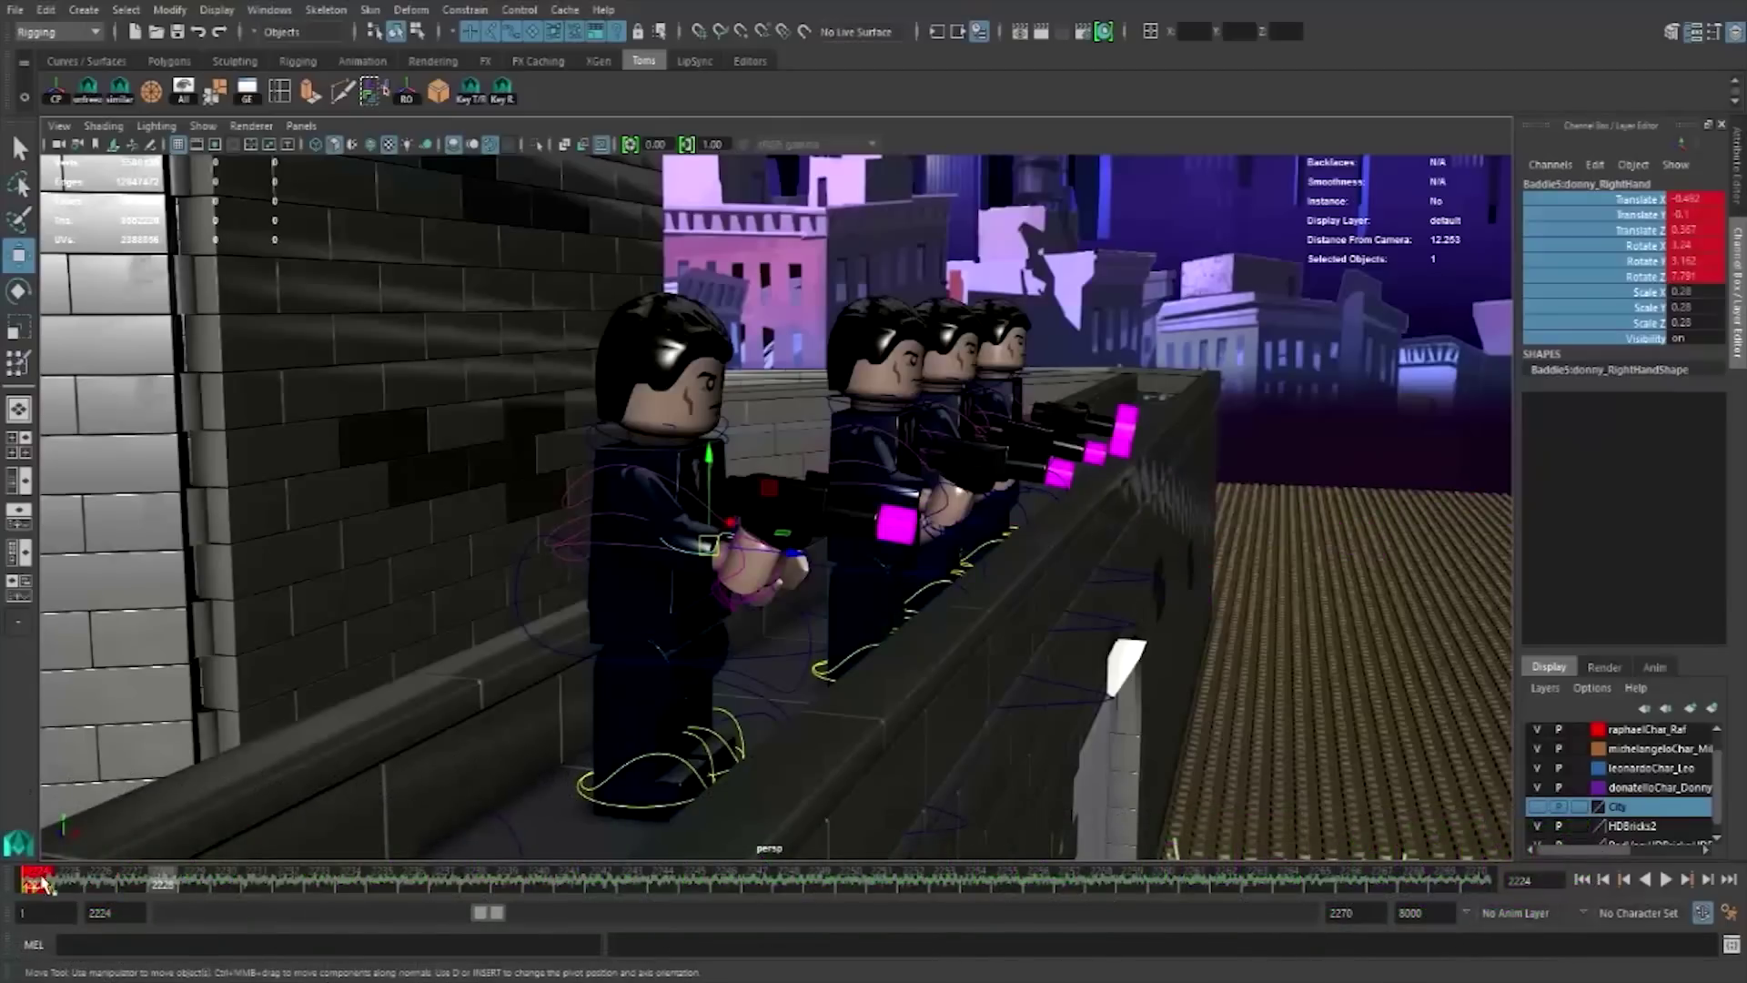
pyautogui.click(66, 881)
pyautogui.click(130, 887)
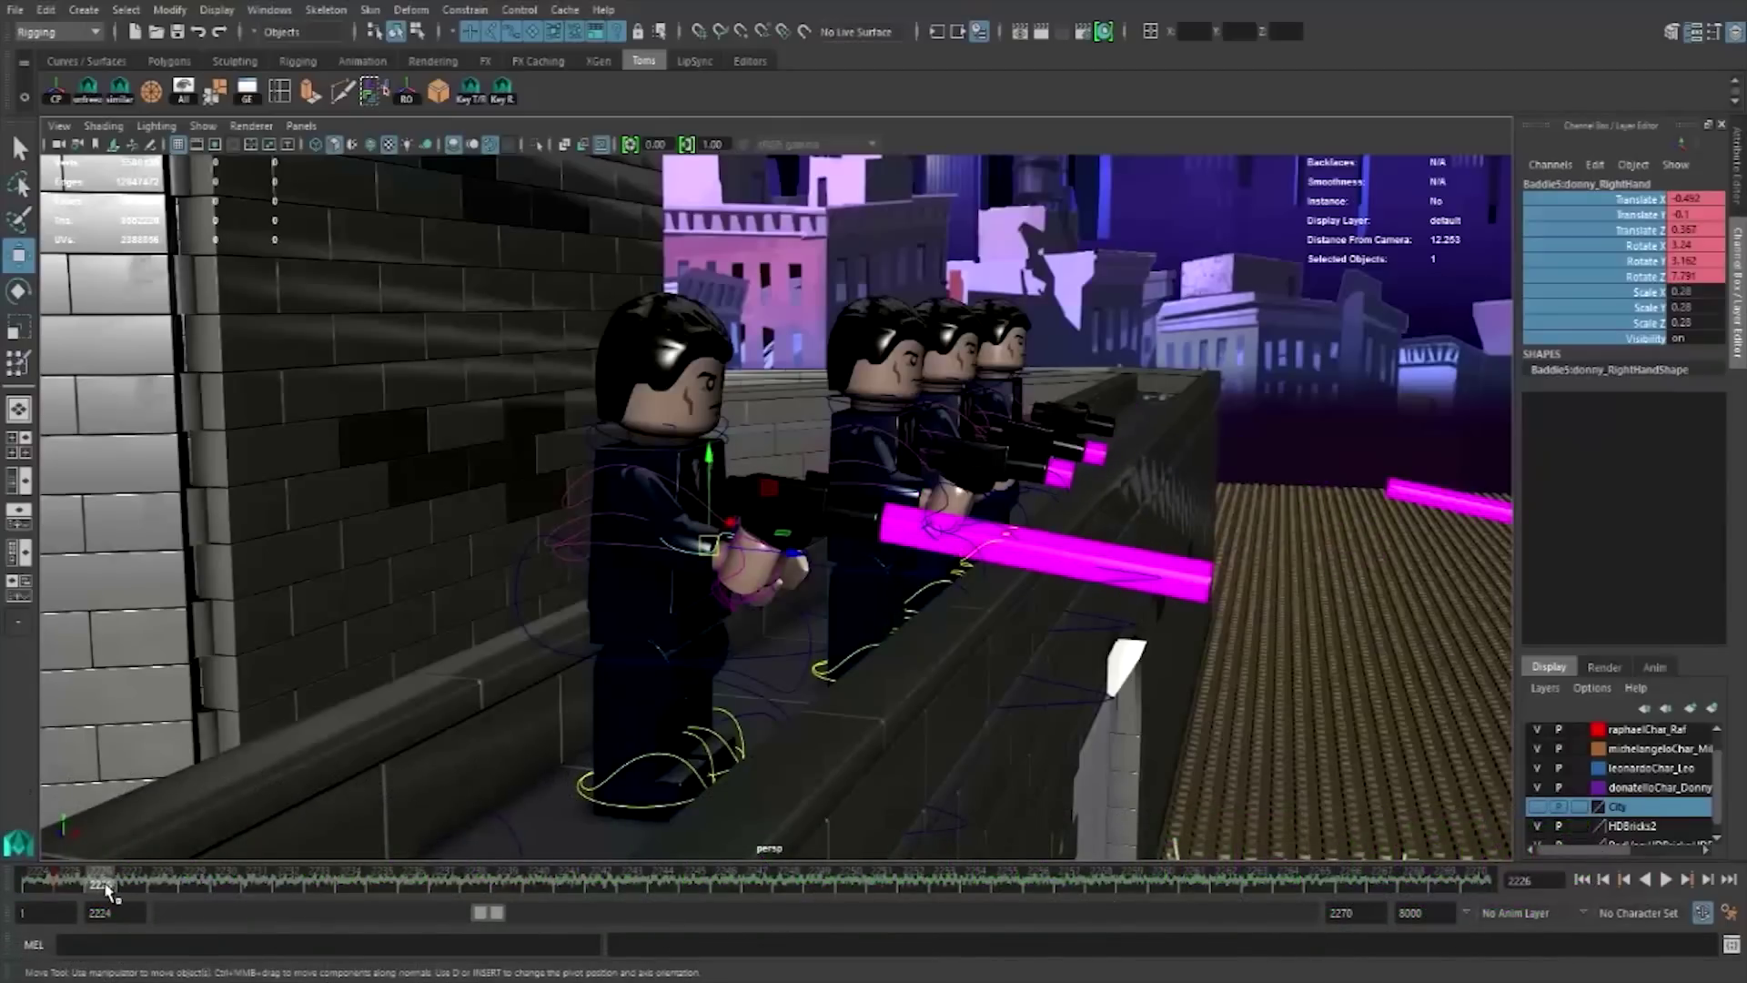
pyautogui.moveTo(64, 879); pyautogui.dragTo(163, 885)
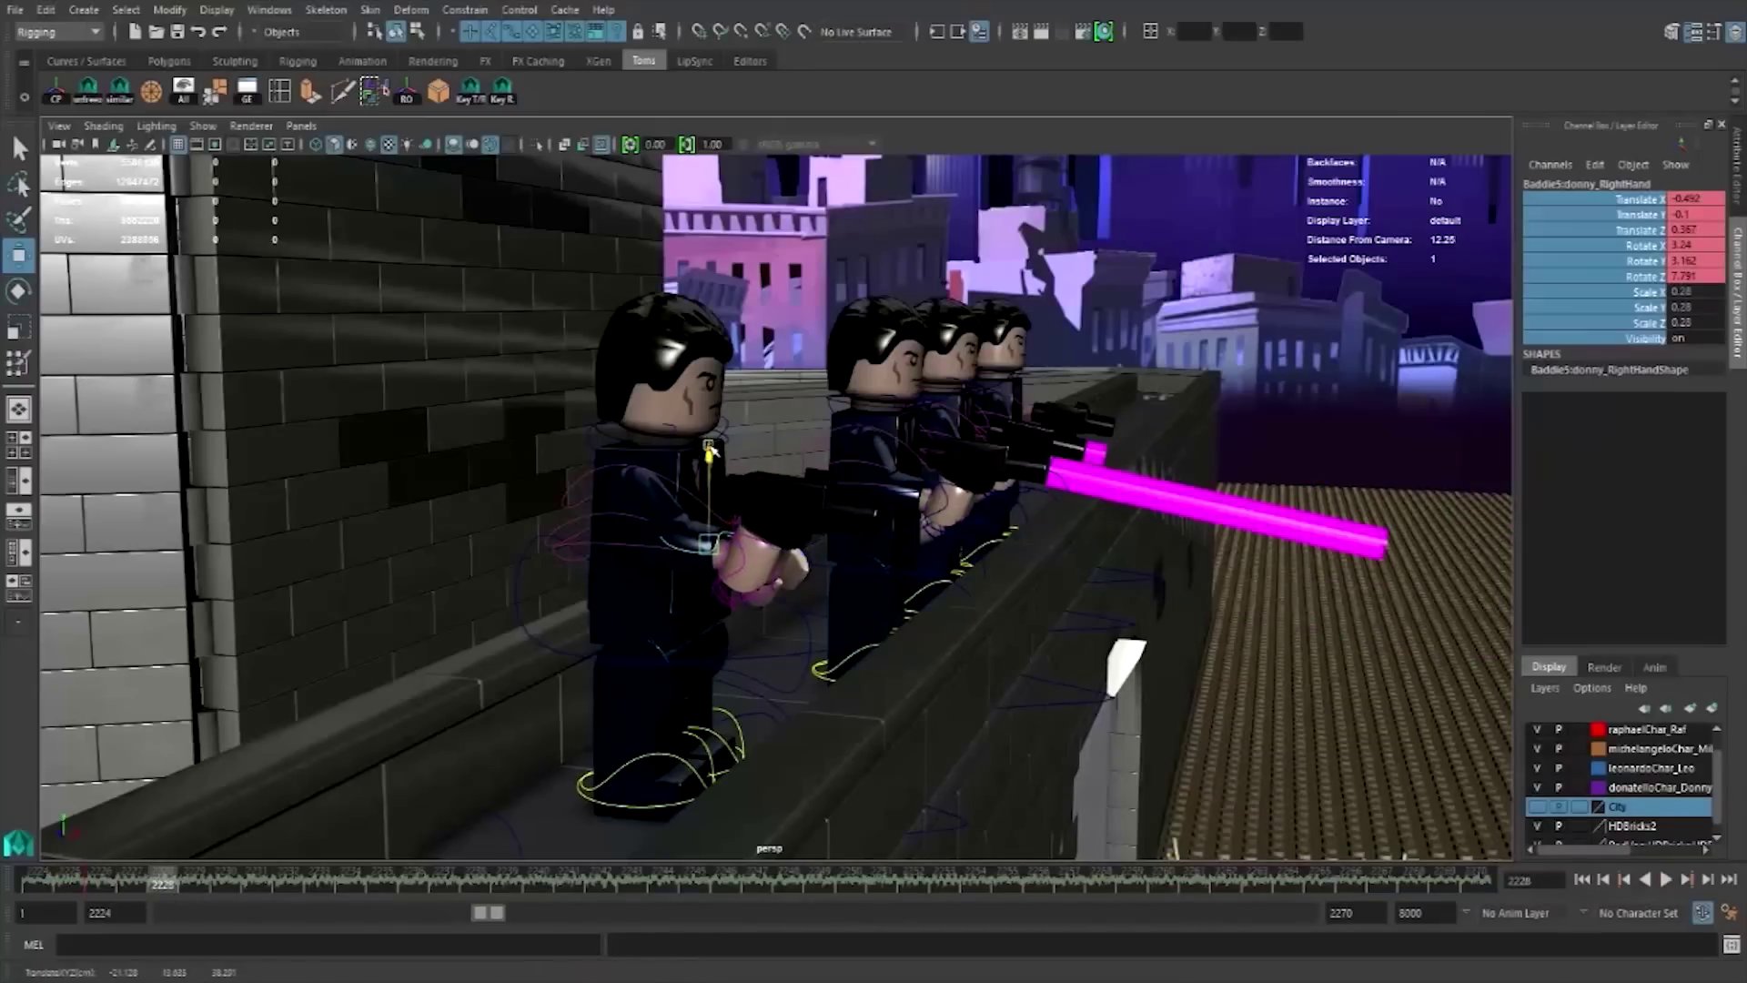
pyautogui.moveTo(710, 452); pyautogui.dragTo(710, 439)
pyautogui.hotkey('shift', 'w')
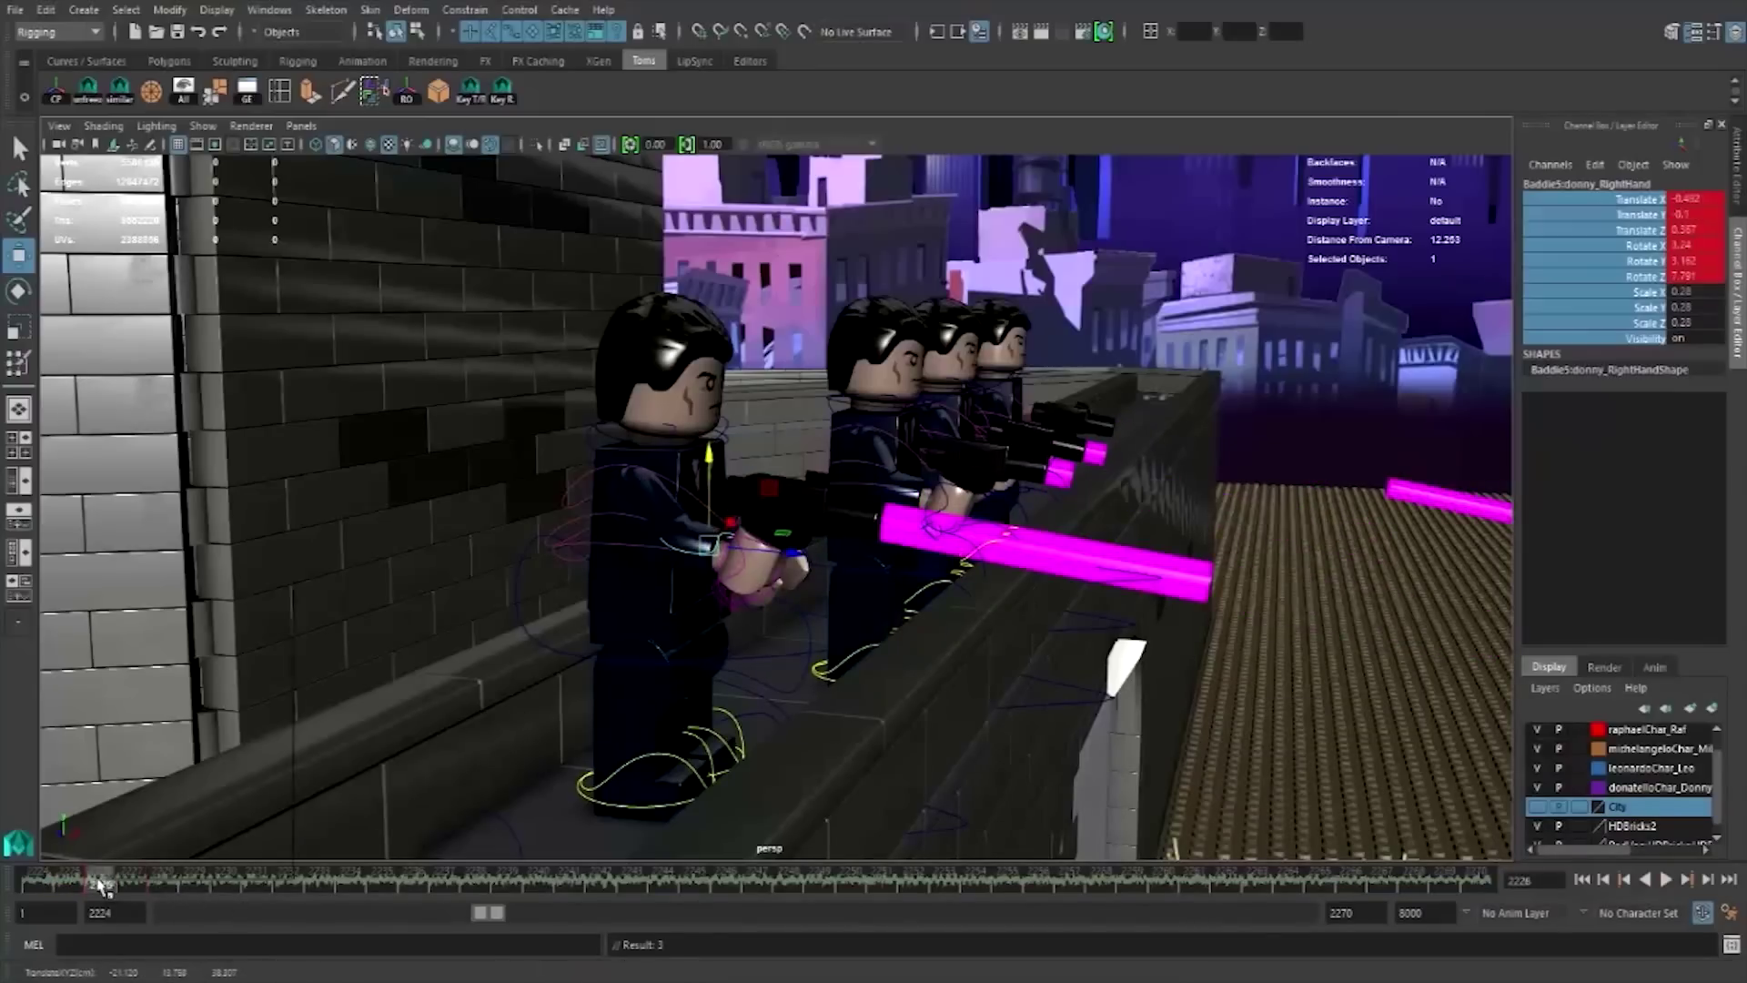
# - Copy the hand's recoil key and paste it at the next two laser shots, ending at frame 2238
pyautogui.rightClick(104, 890)
pyautogui.click(136, 612)
pyautogui.click(204, 887)
pyautogui.moveTo(204, 887)
pyautogui.mouseDown()
pyautogui.moveTo(355, 897)
pyautogui.moveTo(391, 880)
pyautogui.mouseUp()
pyautogui.rightClick(391, 880)
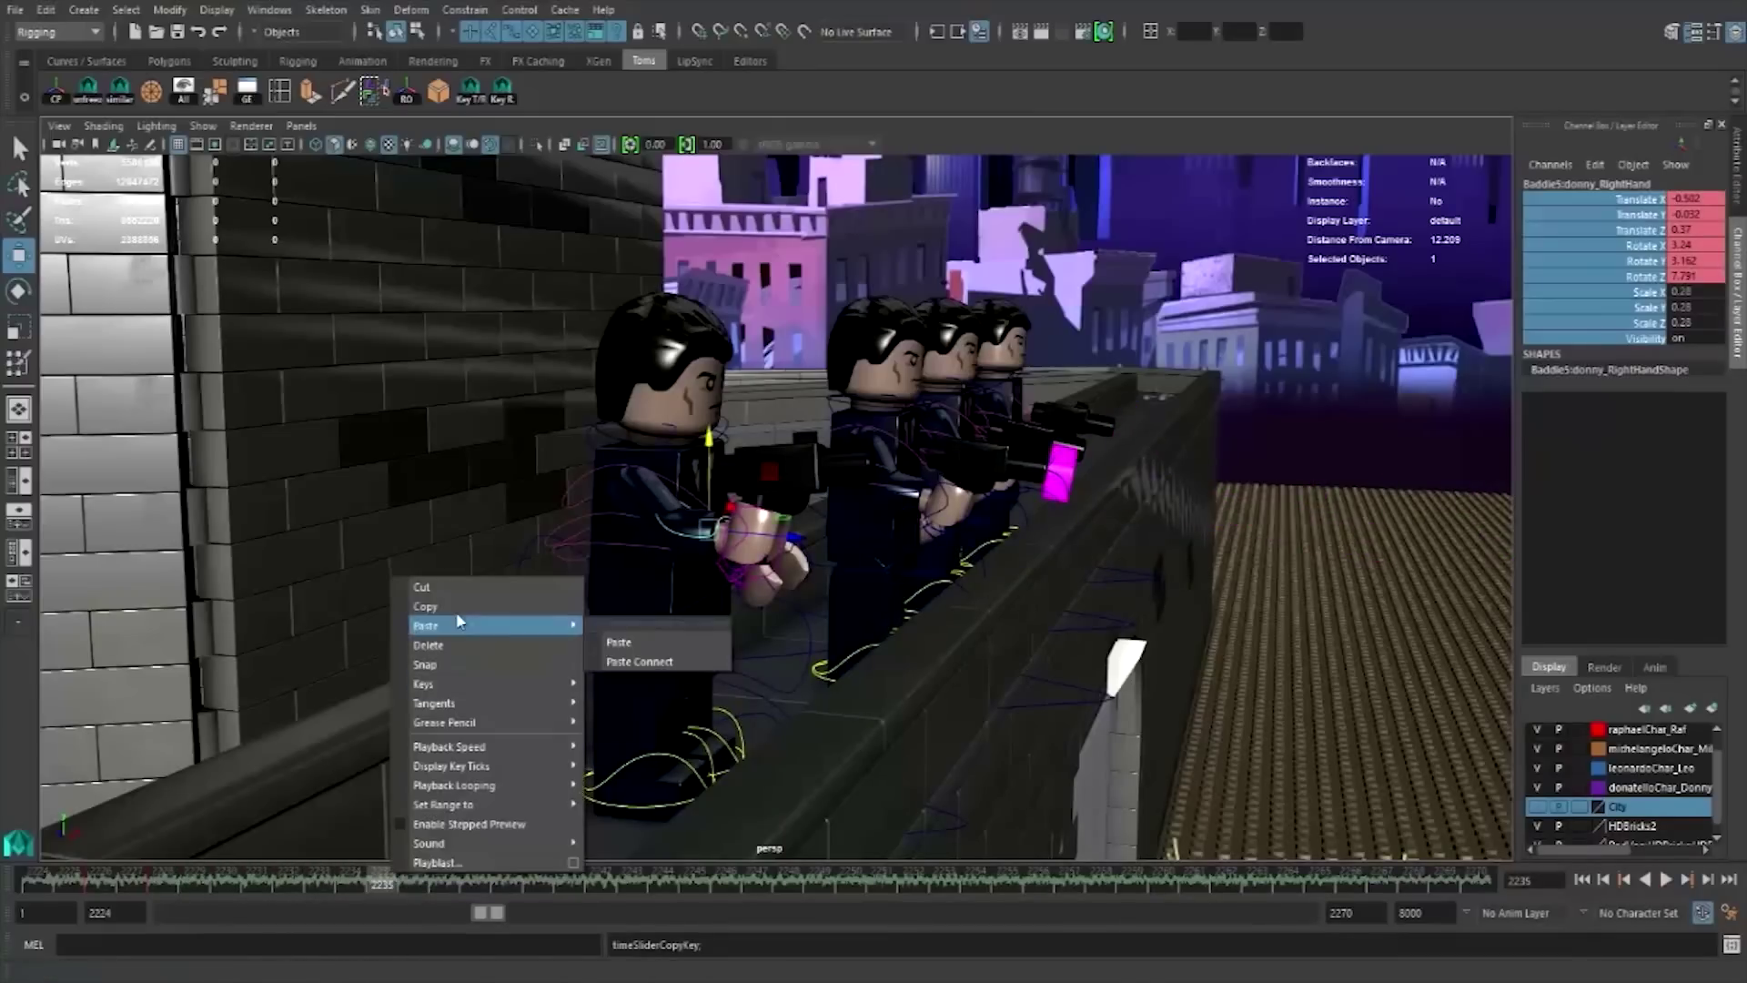
pyautogui.click(644, 637)
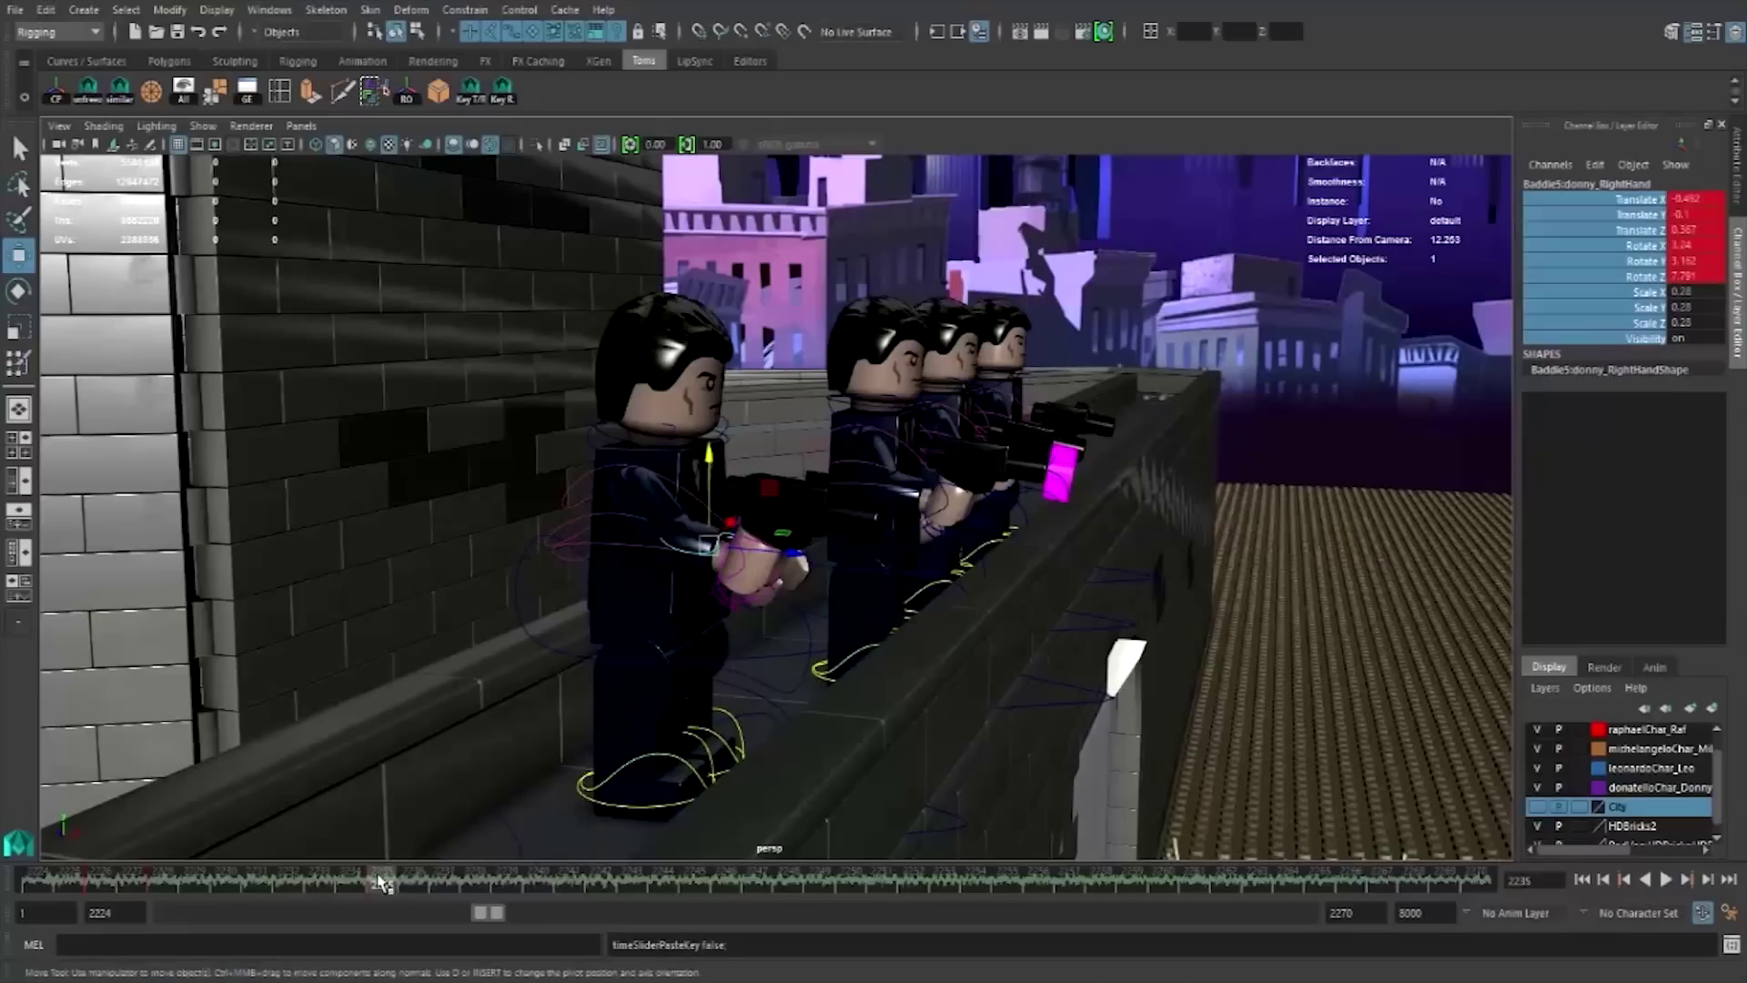
pyautogui.moveTo(391, 884); pyautogui.dragTo(468, 886)
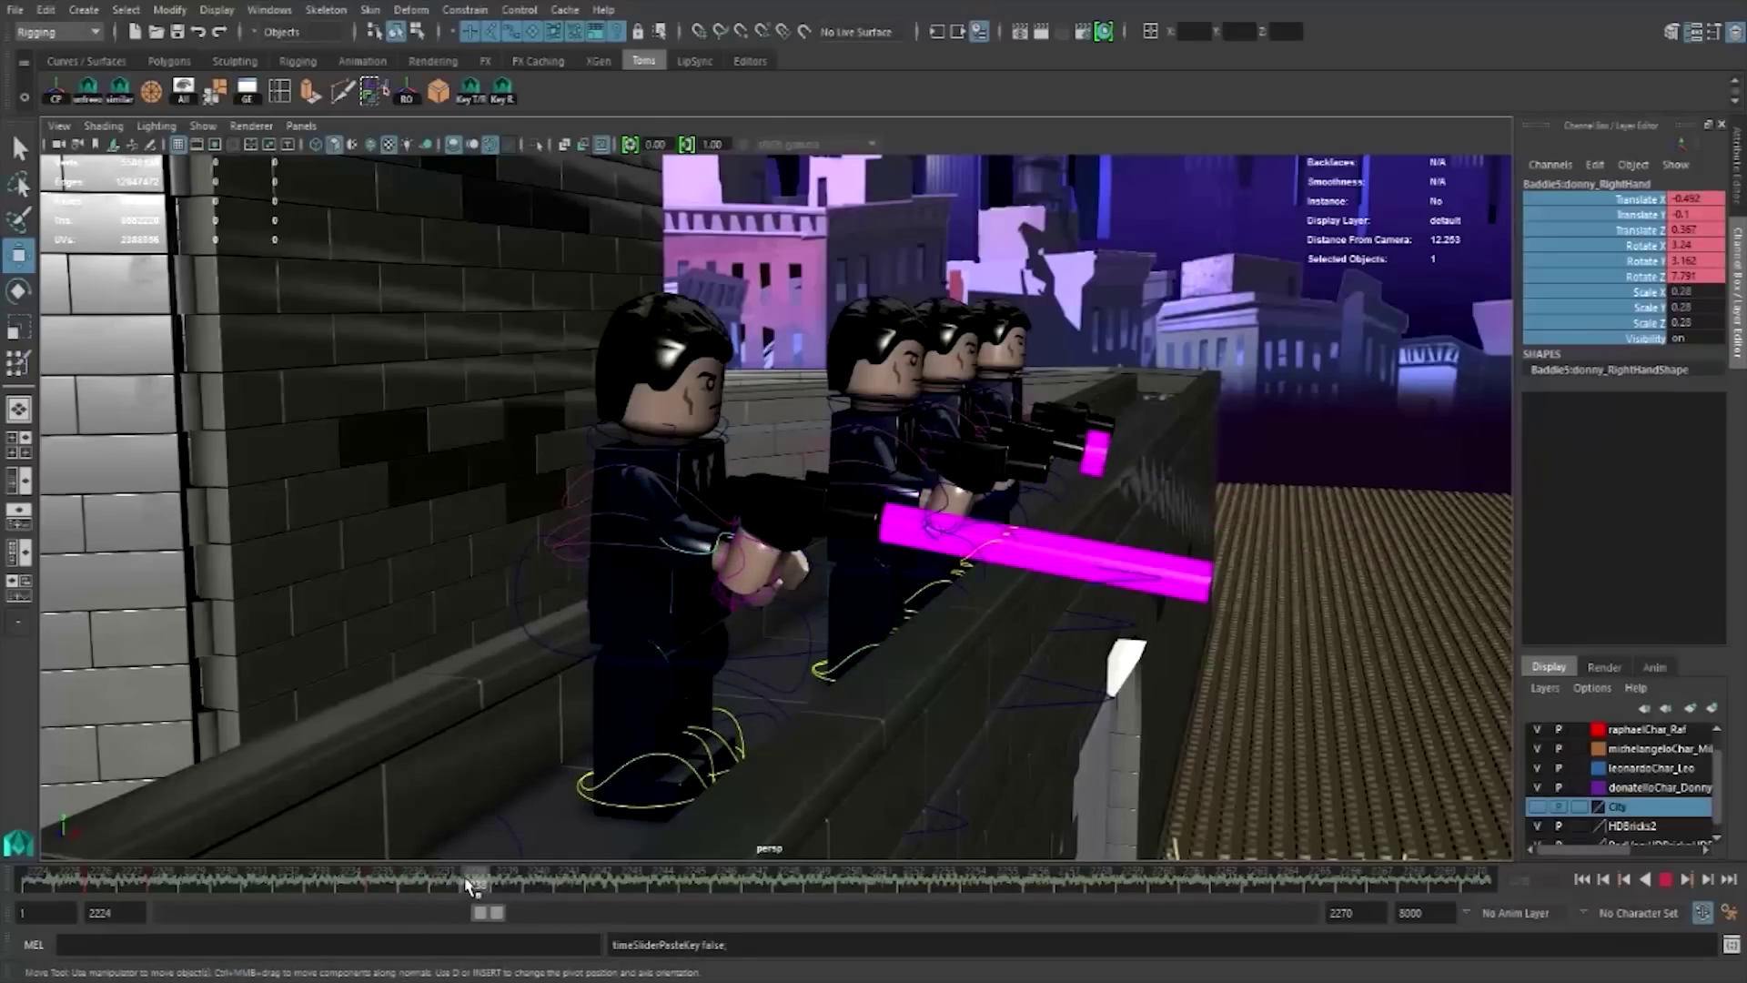
pyautogui.rightClick(466, 885)
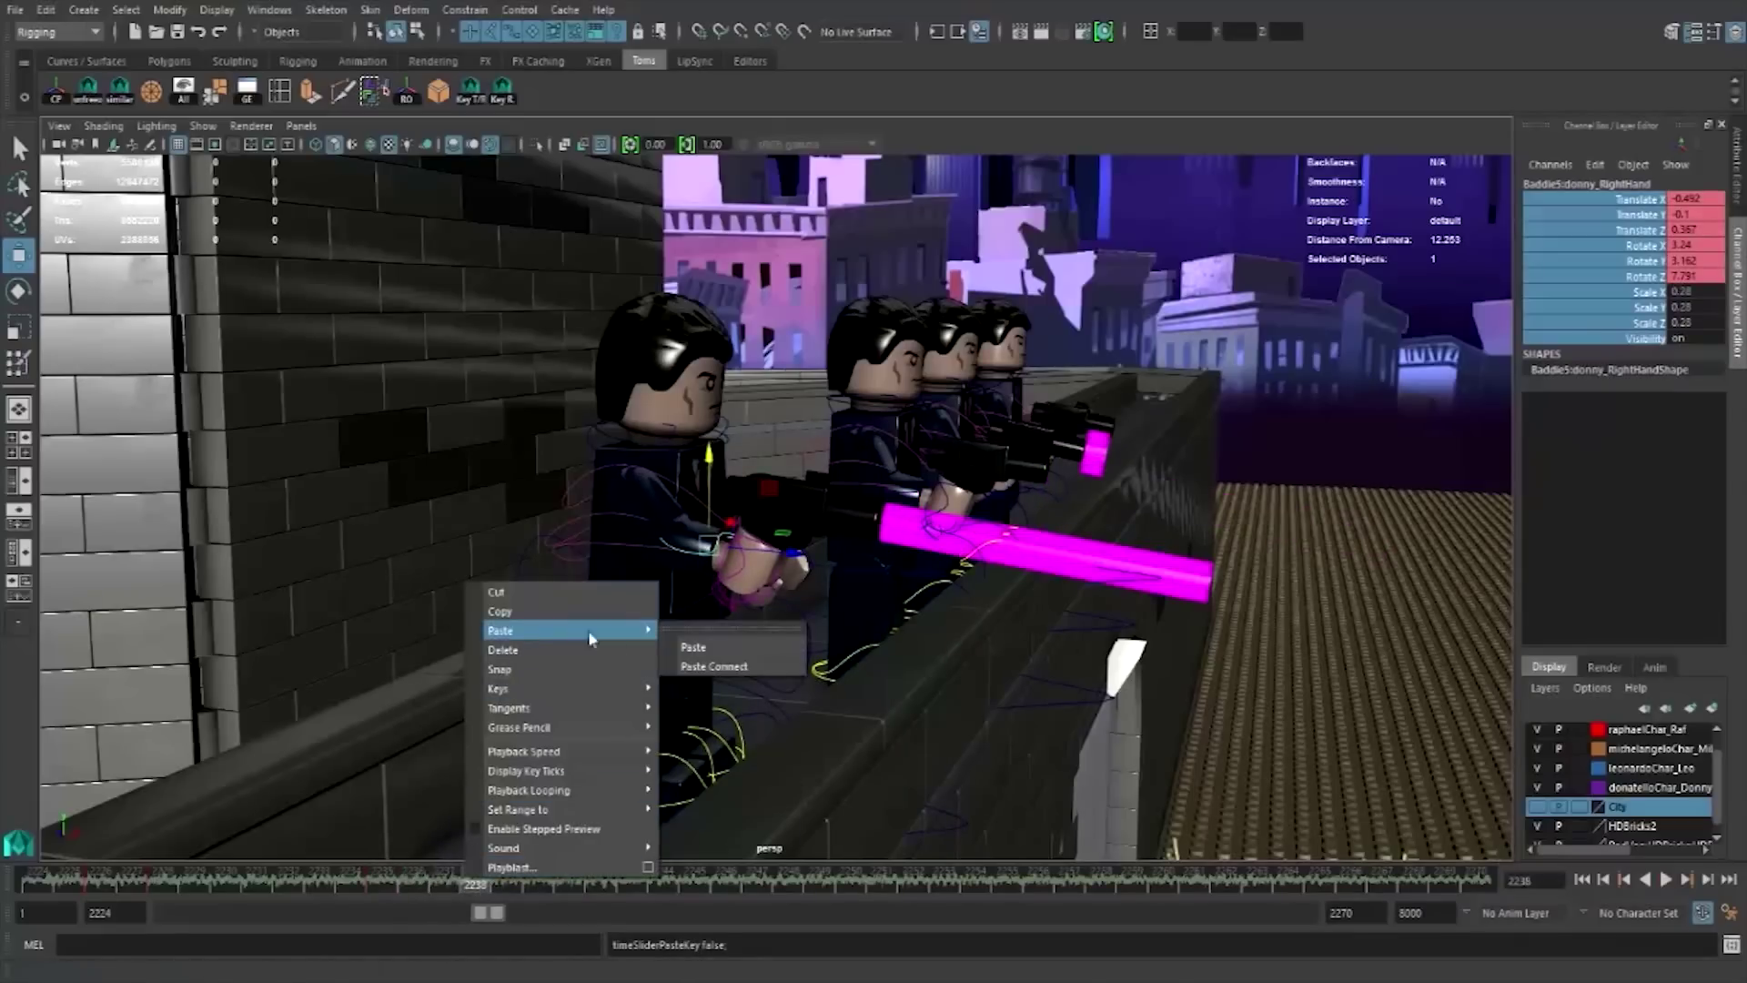
pyautogui.click(690, 644)
# - Copy the hand keys from frame 2228 and paste them at frame 2240
pyautogui.click(182, 884)
pyautogui.rightClick(182, 885)
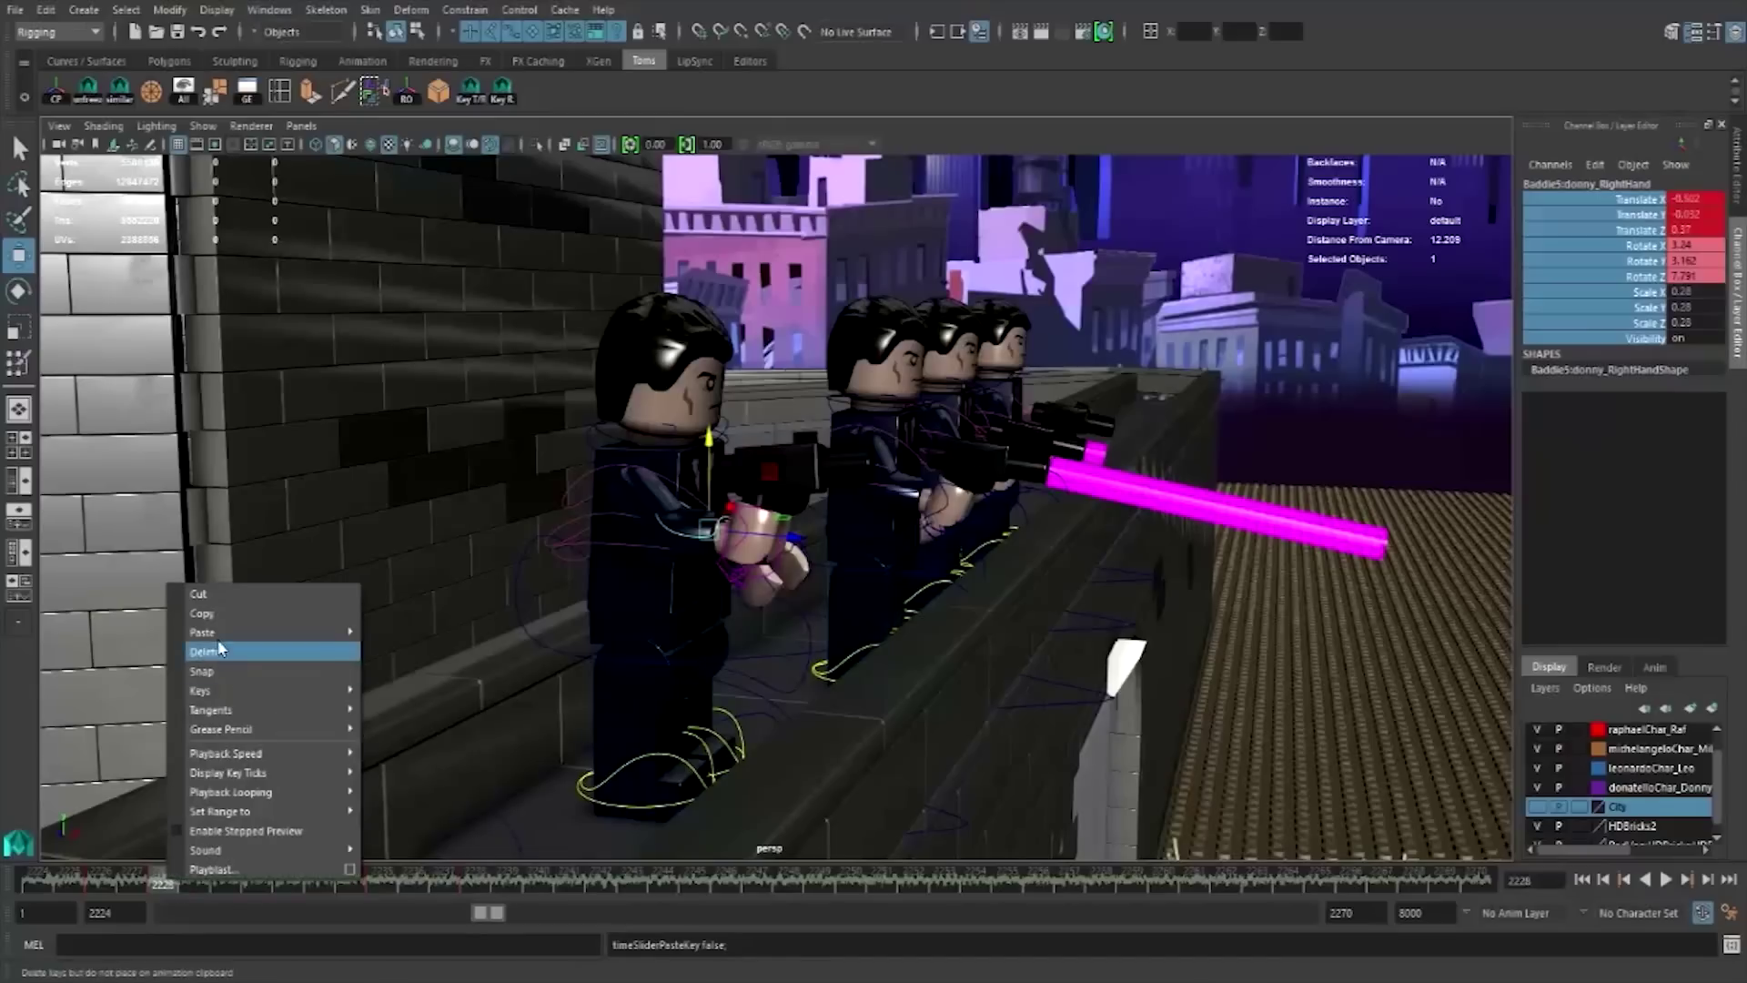
pyautogui.click(265, 651)
pyautogui.click(538, 884)
pyautogui.rightClick(537, 885)
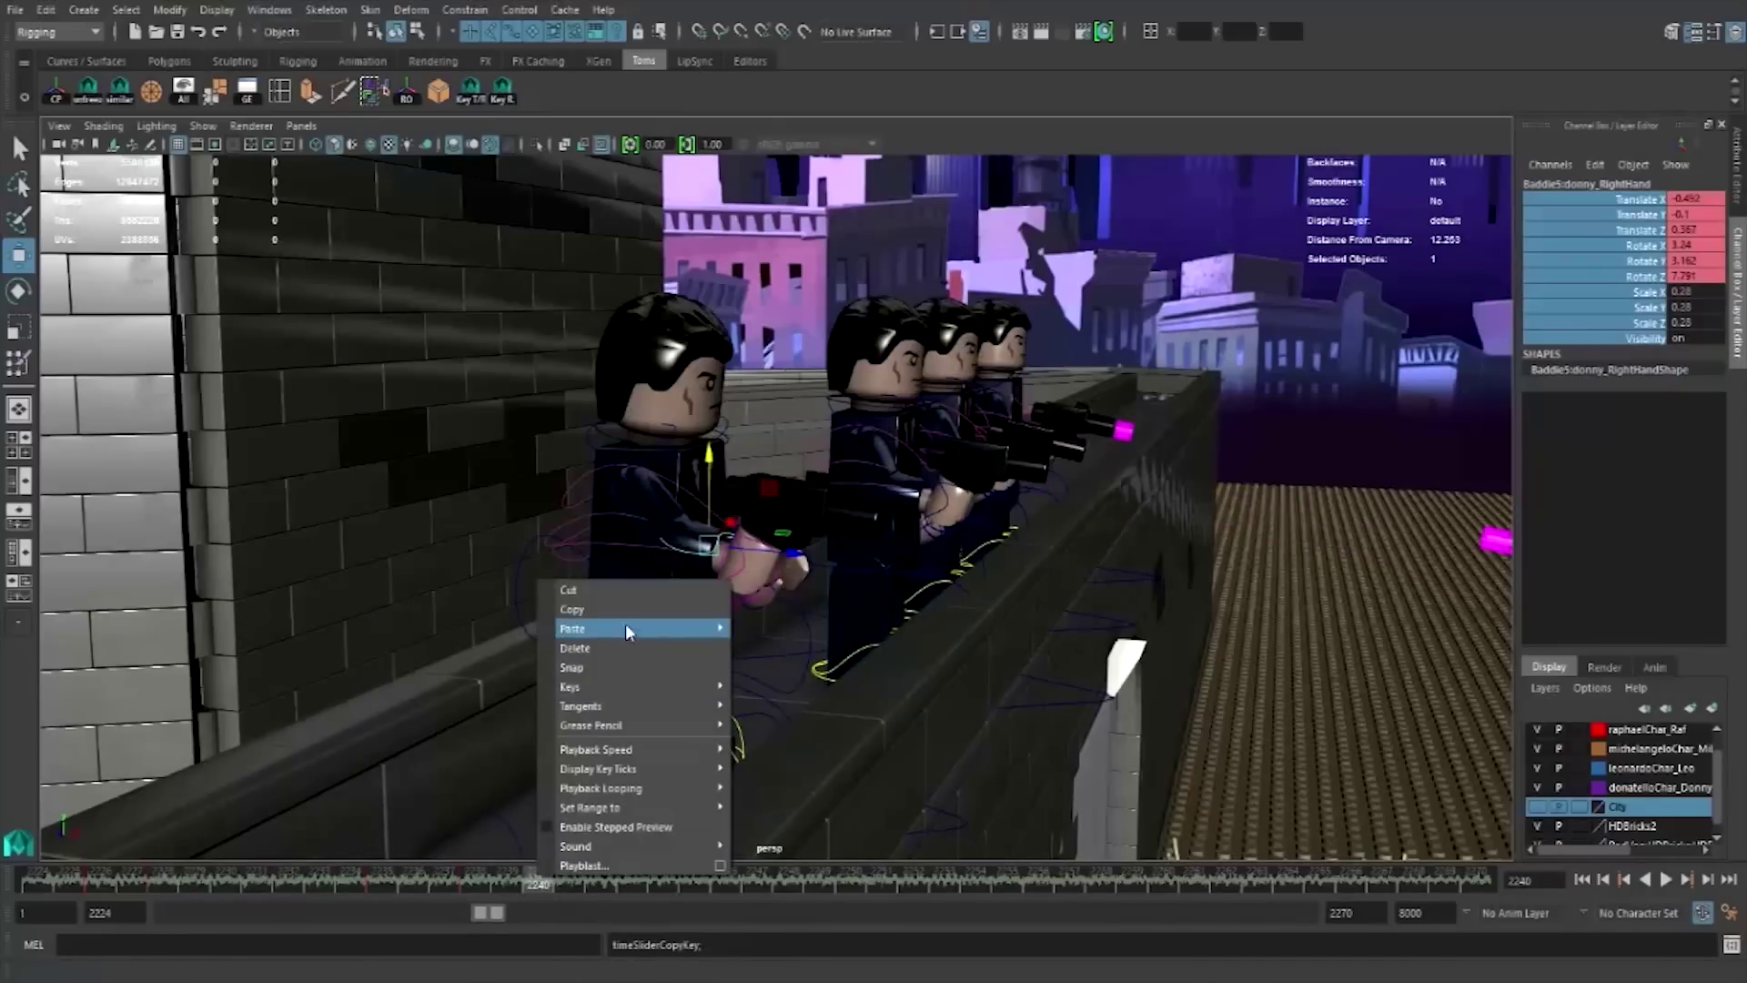
pyautogui.click(777, 641)
pyautogui.moveTo(755, 753)
pyautogui.keyDown('alt'); pyautogui.mouseDown(button='right')
pyautogui.moveTo(725, 695)
pyautogui.moveTo(515, 852)
pyautogui.mouseUp(button='right'); pyautogui.keyUp('alt')
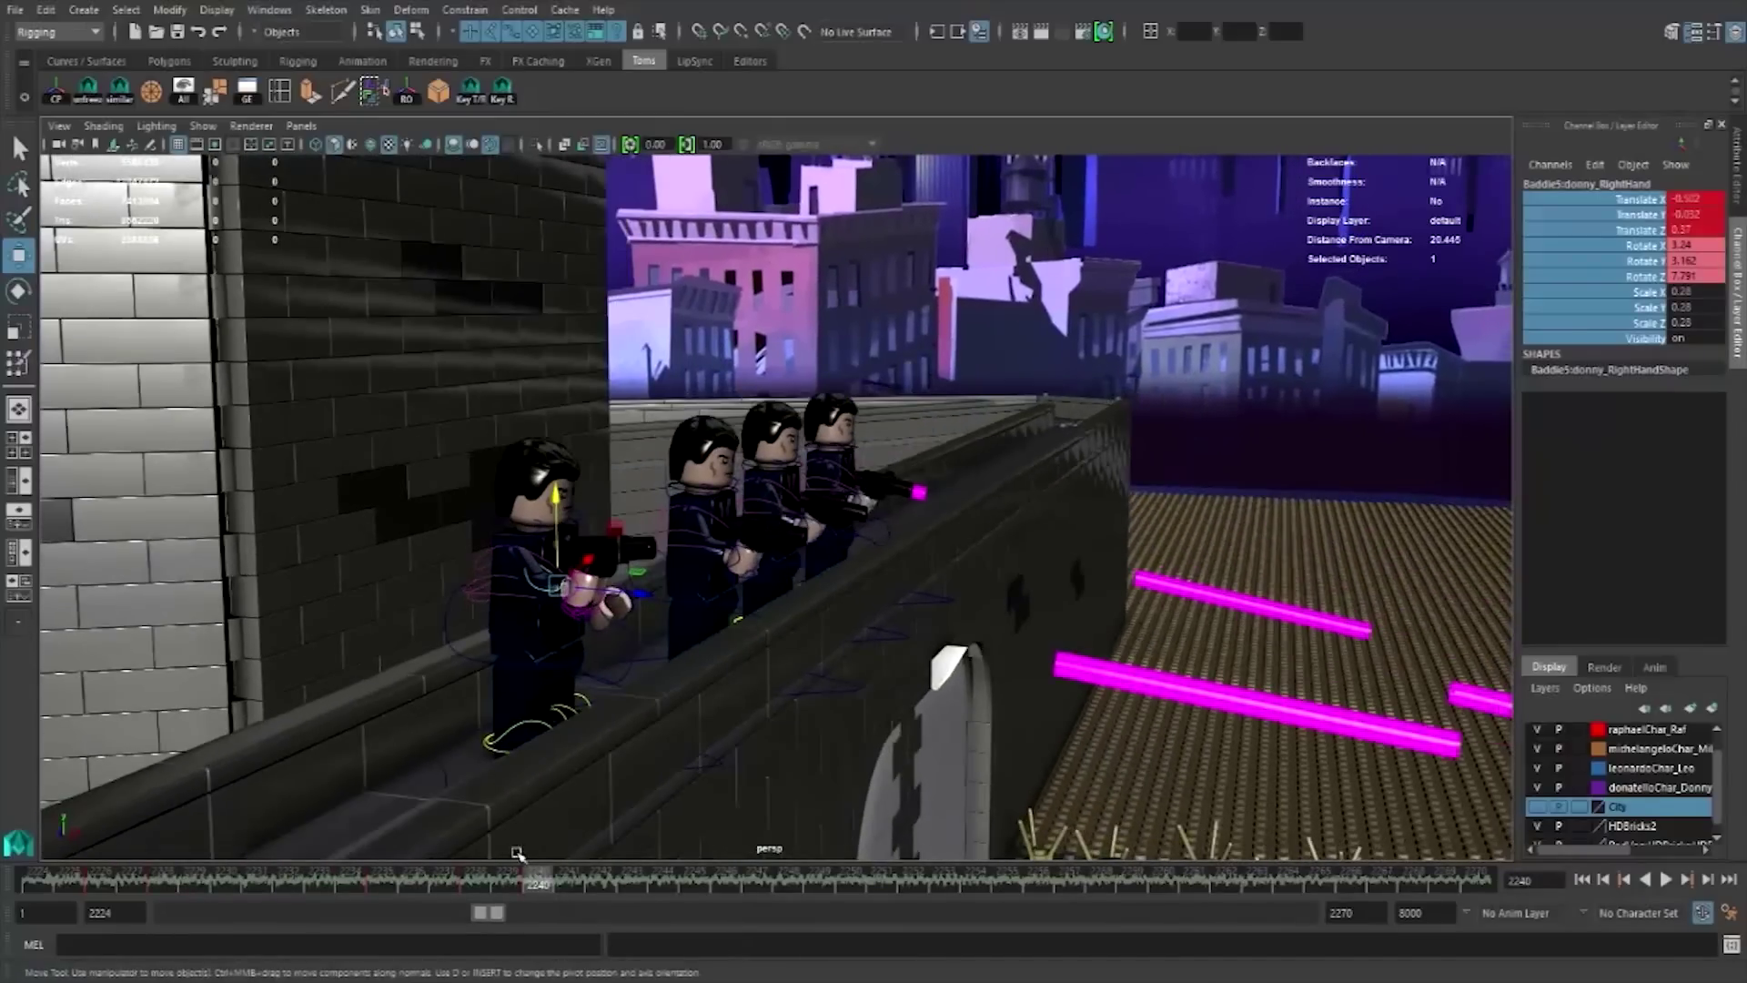
# - Copy the recoil keys in the selected time-slider range and paste them at the next shot
pyautogui.click(466, 885)
pyautogui.keyDown('shift'); pyautogui.moveTo(373, 884); pyautogui.dragTo(671, 887); pyautogui.keyUp('shift')
pyautogui.rightClick(550, 885)
pyautogui.click(599, 613)
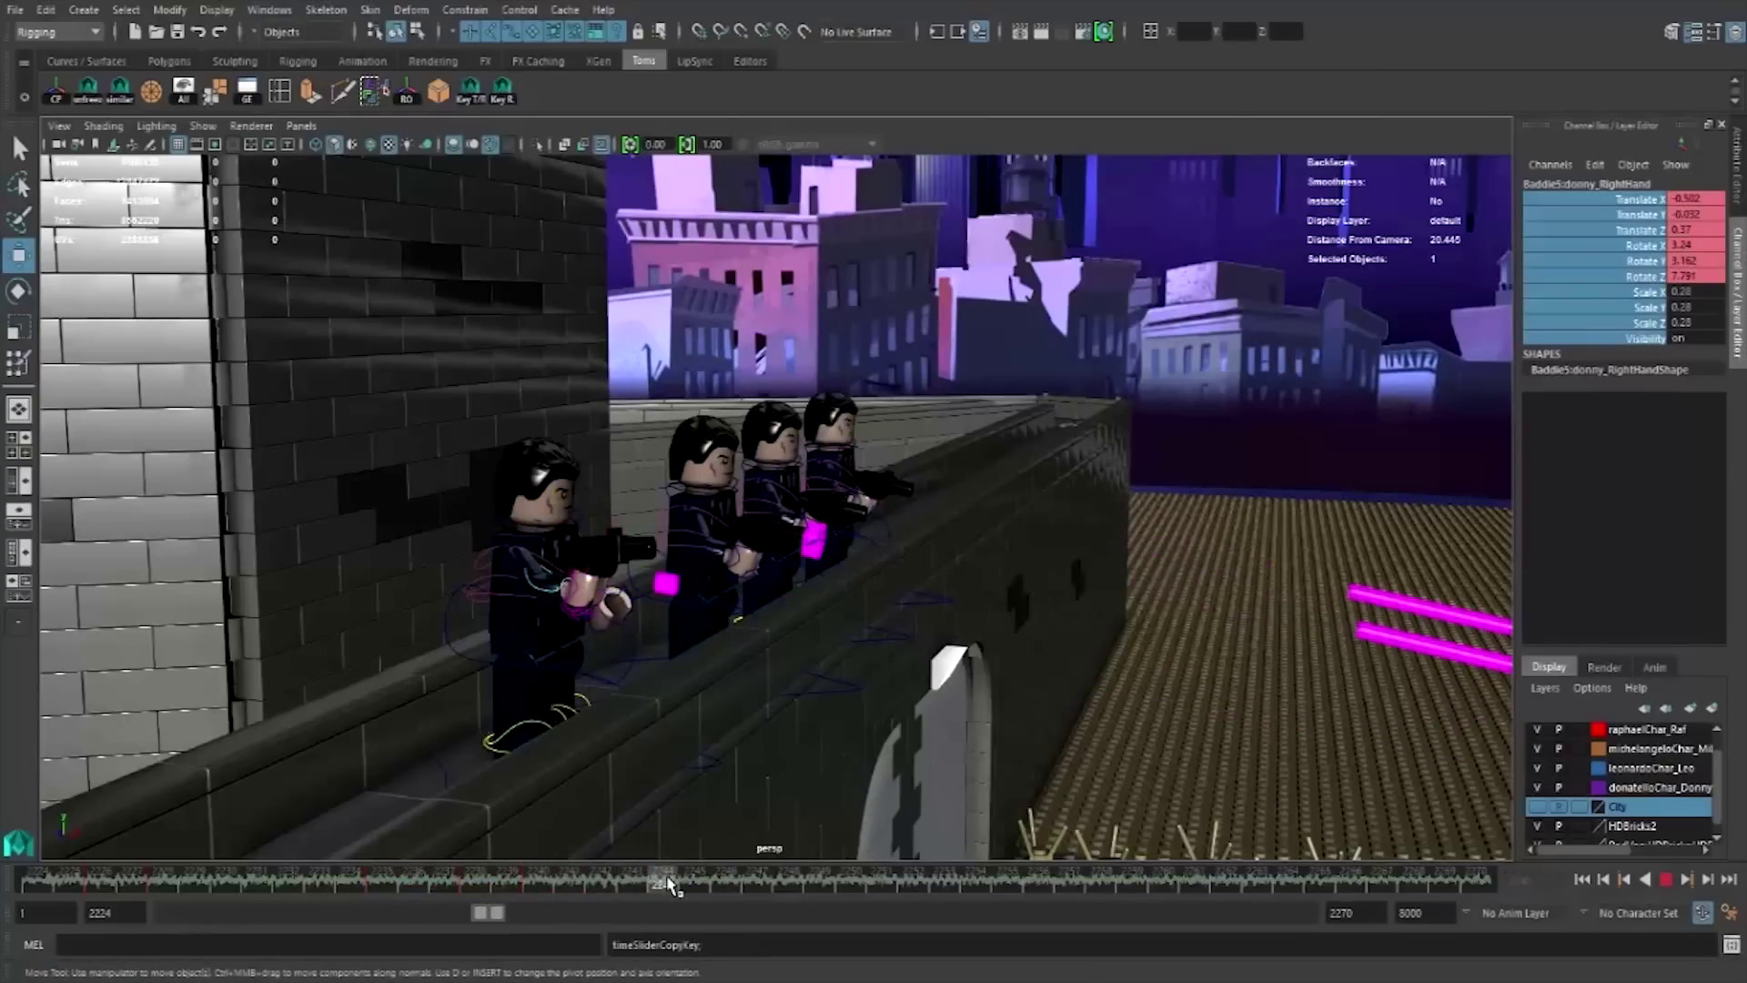
pyautogui.rightClick(666, 885)
pyautogui.click(901, 647)
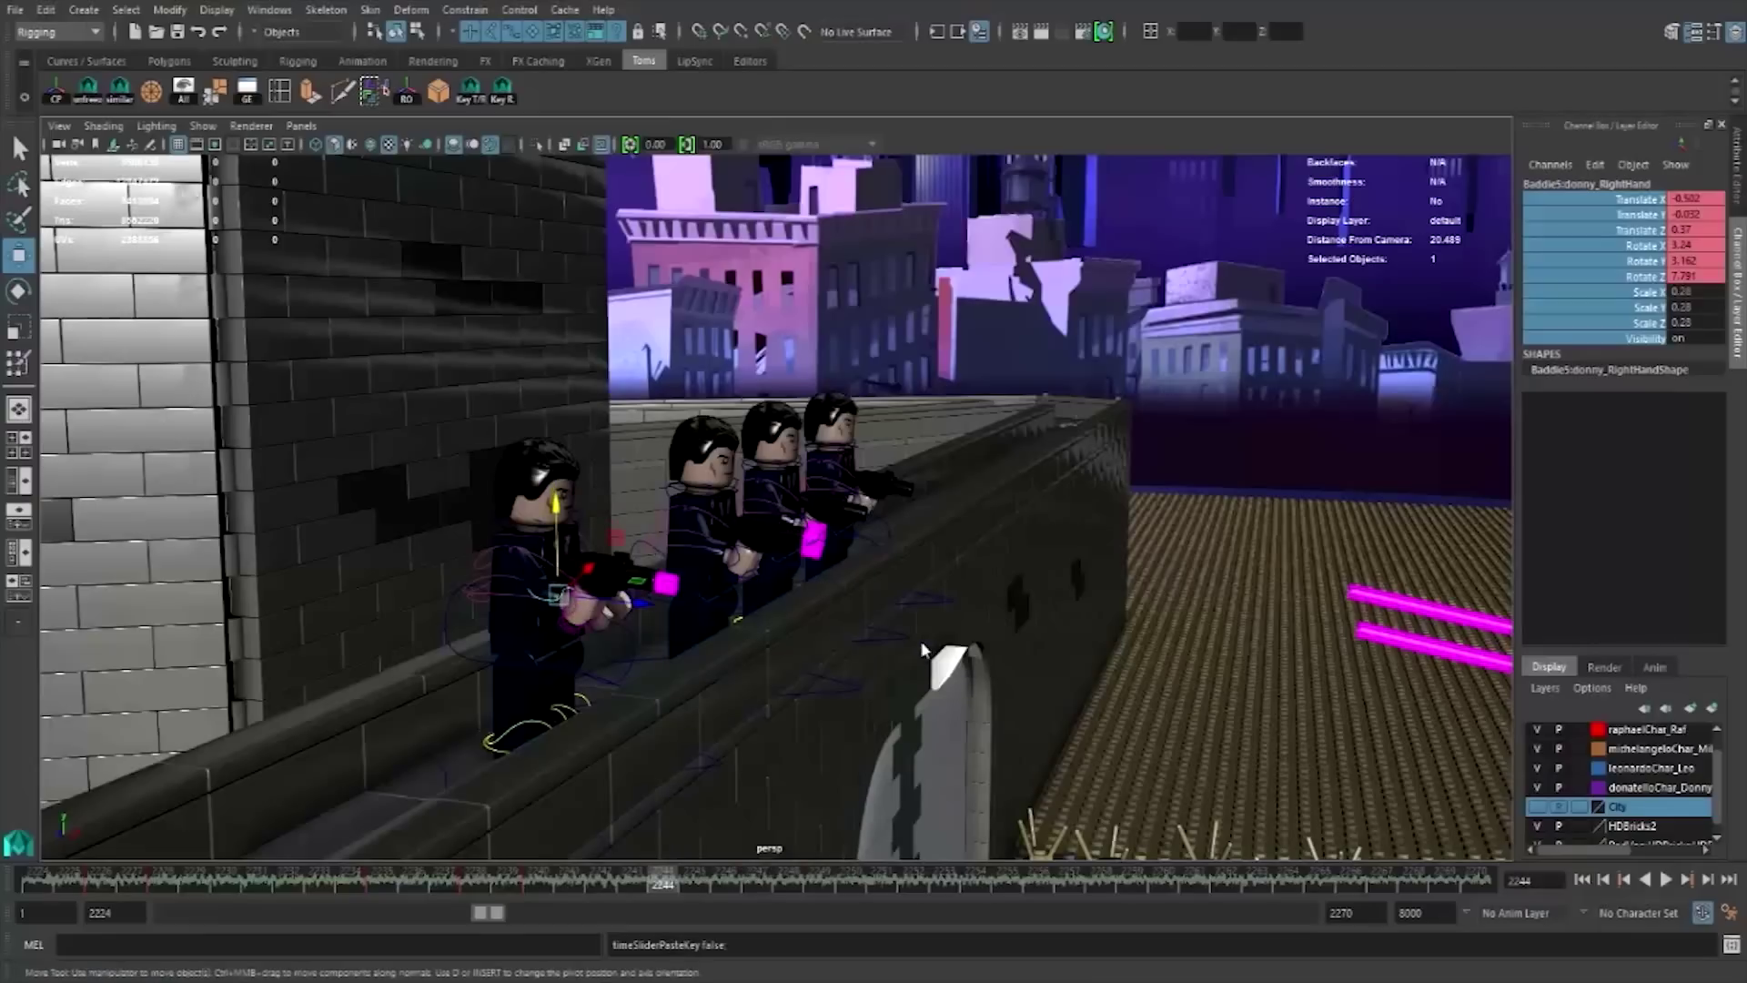
# - Paste the recoil keys at the next two laser shots, ending at frame 2260
pyautogui.moveTo(705, 894)
pyautogui.mouseDown()
pyautogui.moveTo(890, 885)
pyautogui.moveTo(846, 879)
pyautogui.mouseUp()
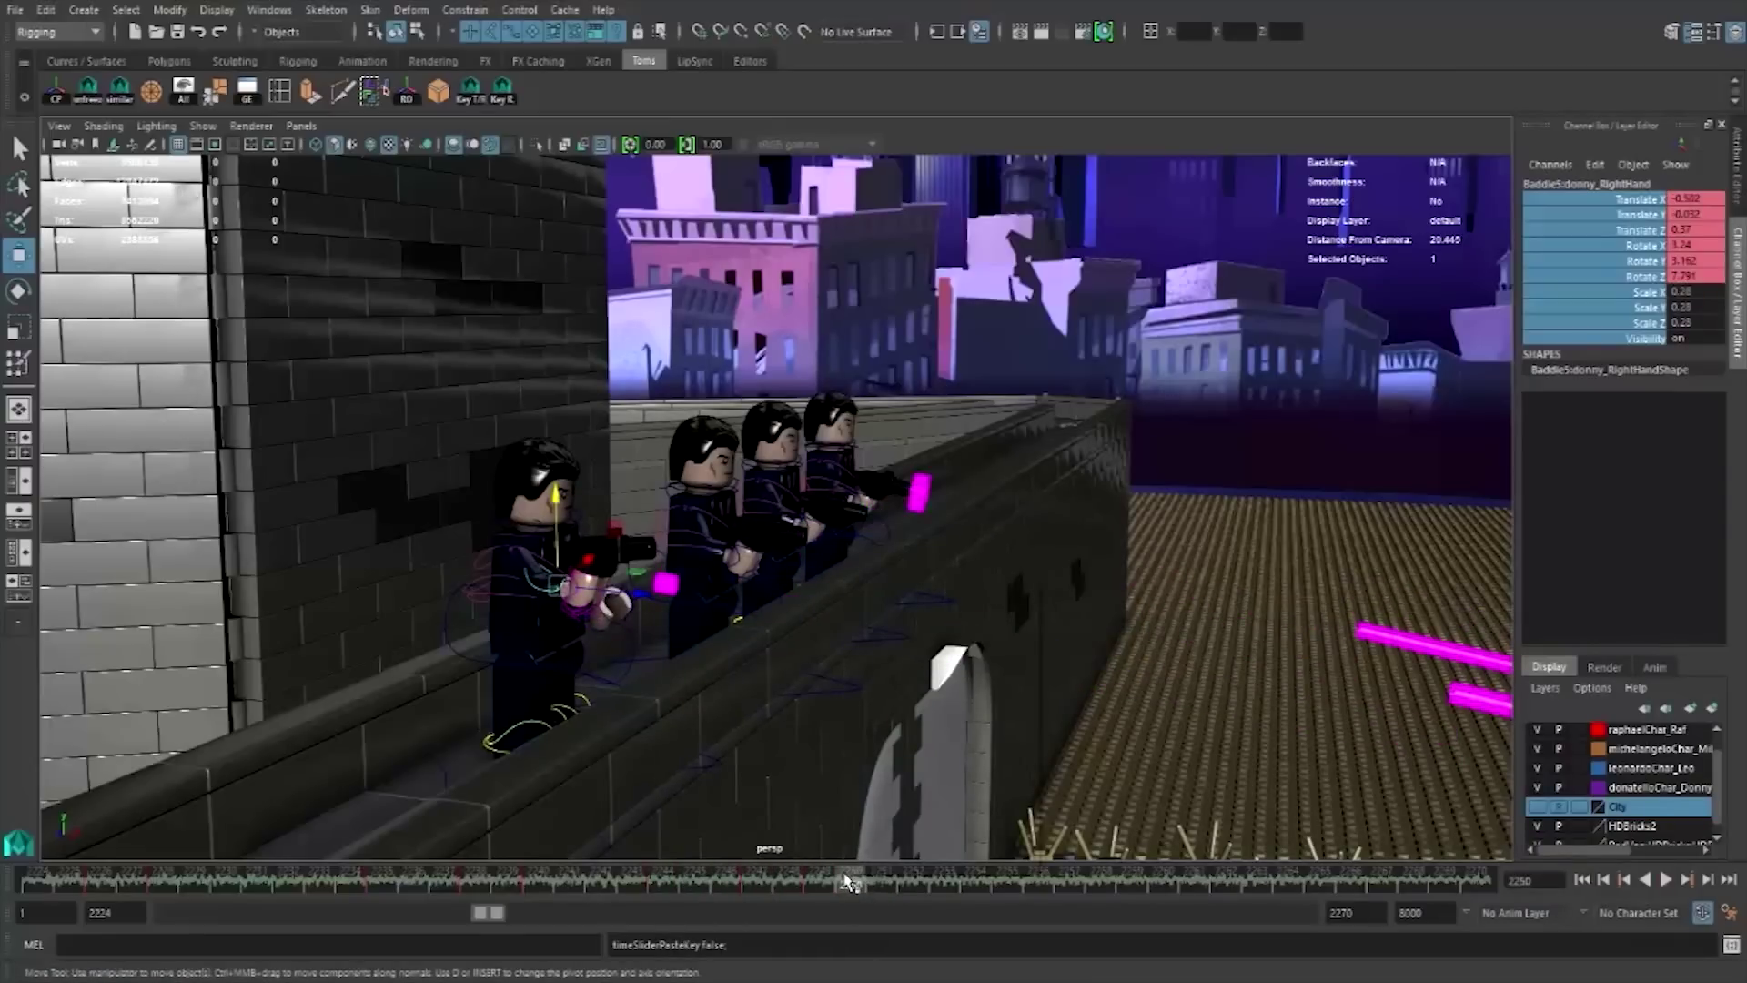
pyautogui.rightClick(842, 878)
pyautogui.click(1102, 640)
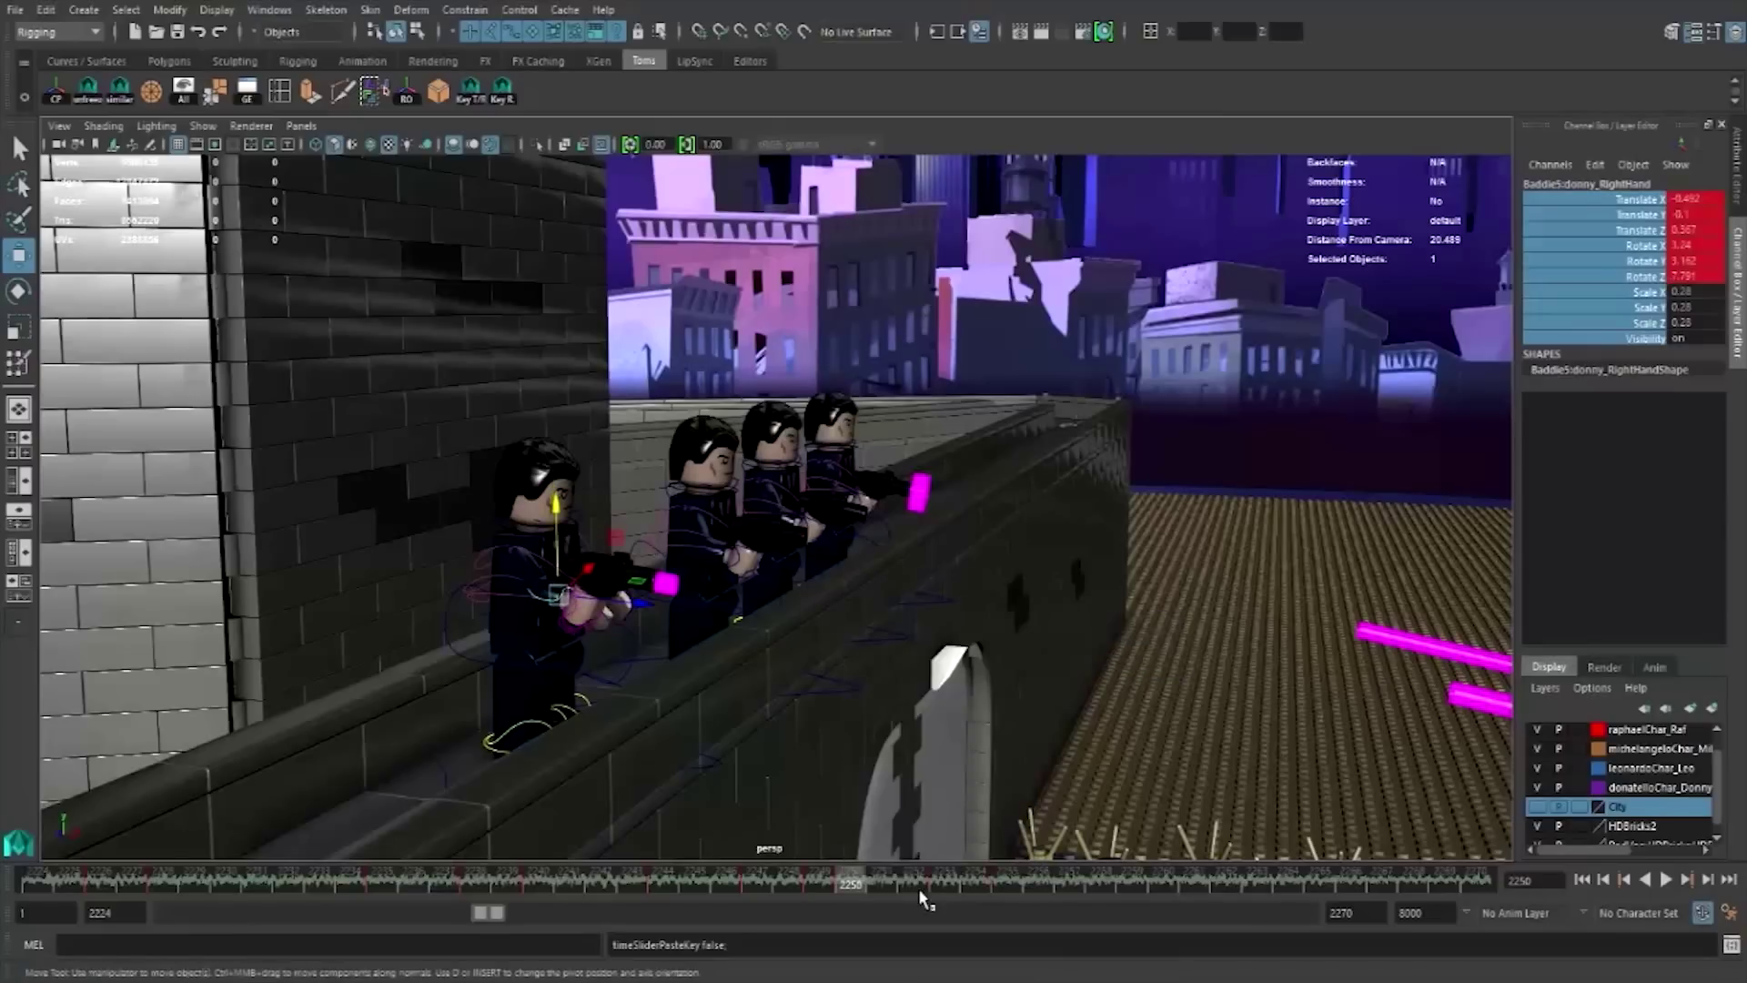
pyautogui.moveTo(923, 896); pyautogui.dragTo(1163, 880)
pyautogui.rightClick(1142, 881)
pyautogui.moveTo(1189, 631)
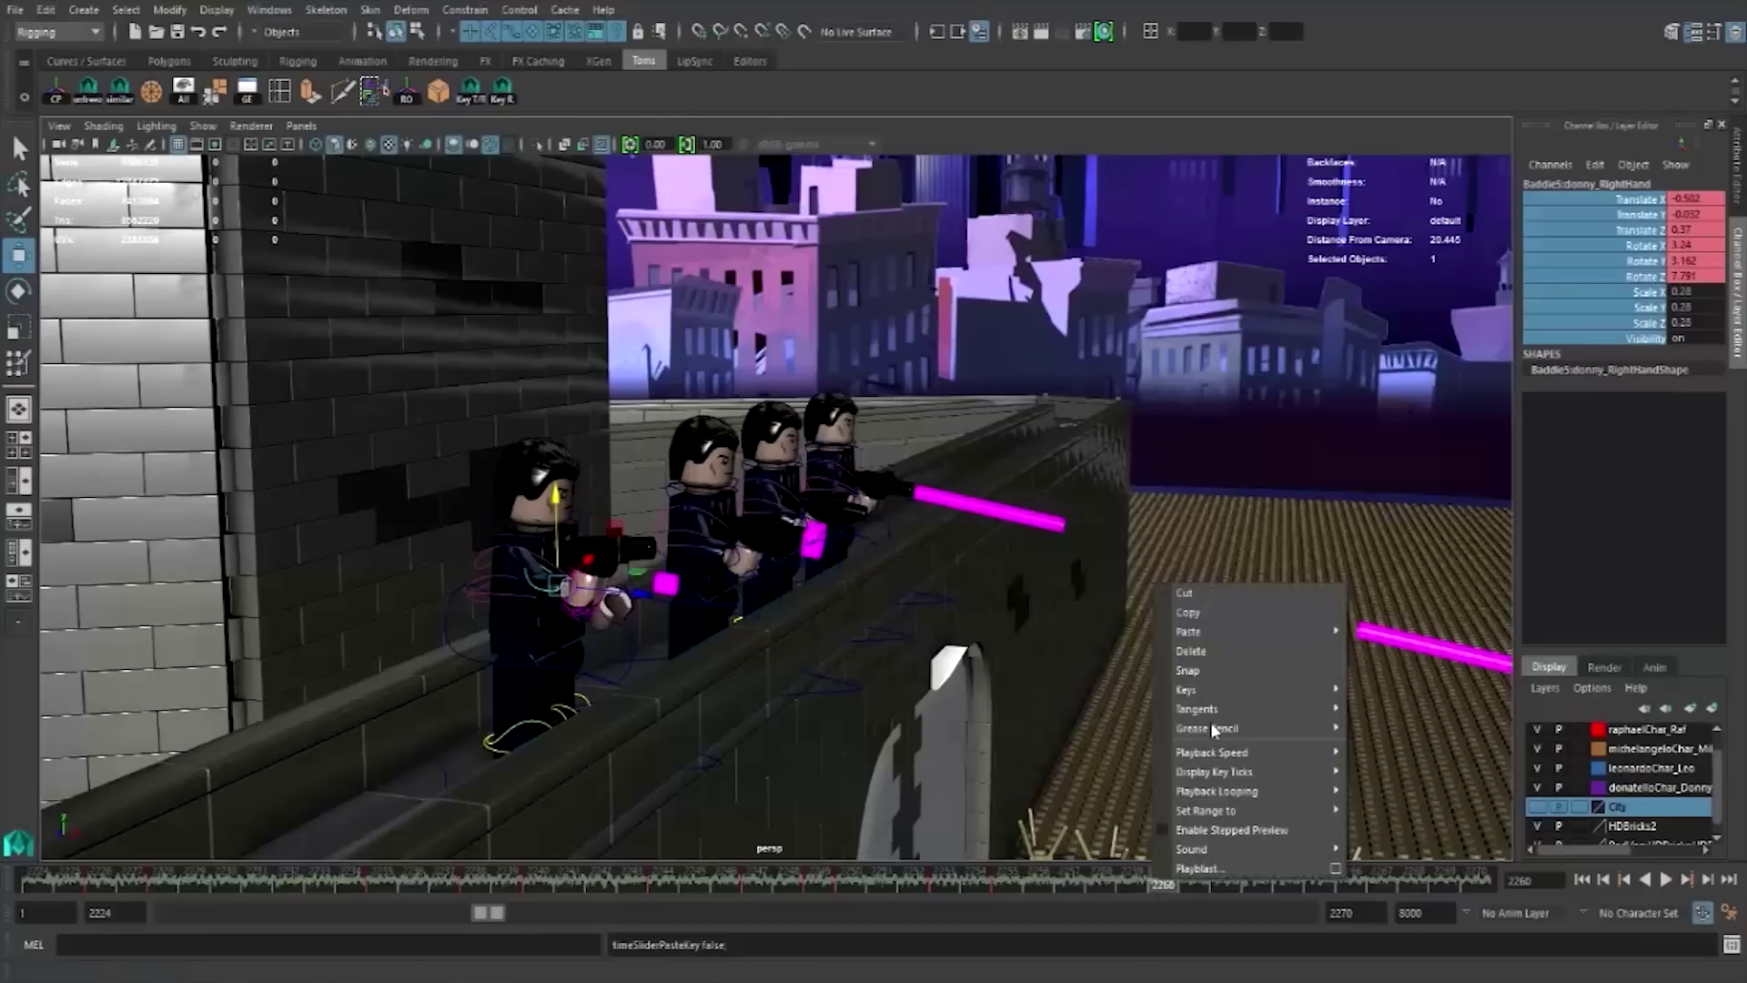
pyautogui.click(1403, 639)
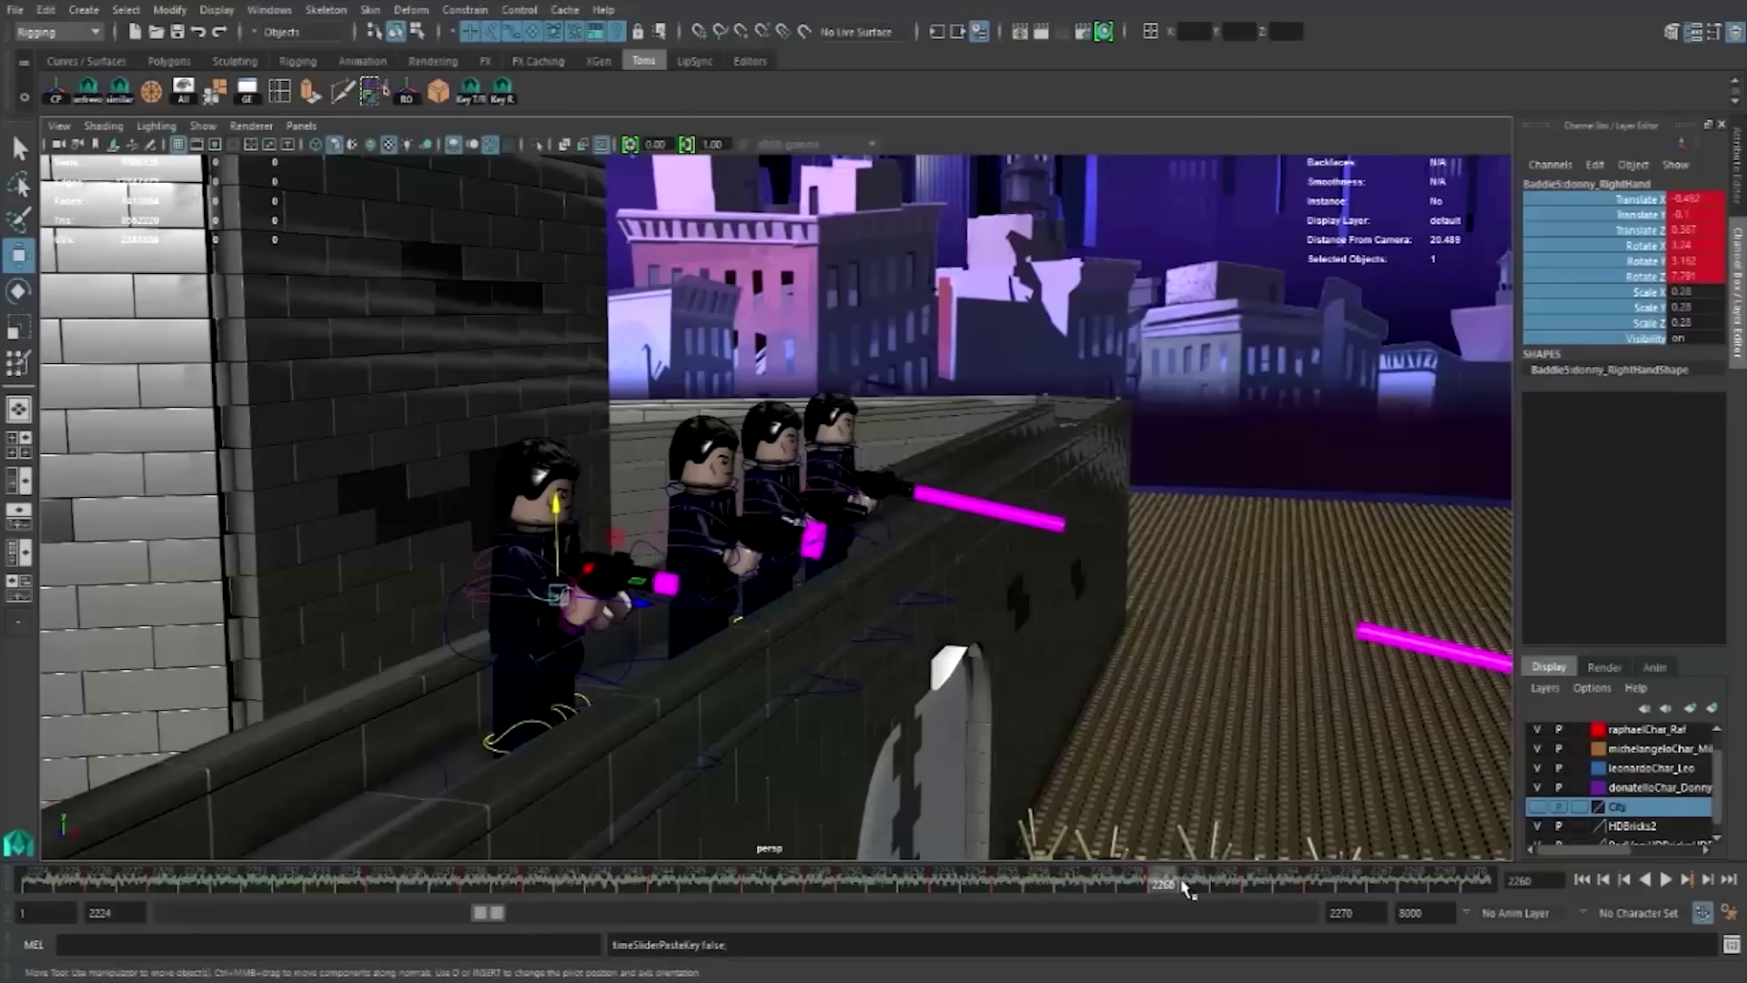
# - Play the animation back to check the hand recoil against the beams
pyautogui.moveTo(1185, 887)
pyautogui.mouseDown()
pyautogui.moveTo(1333, 885)
pyautogui.moveTo(1257, 885)
pyautogui.mouseUp()
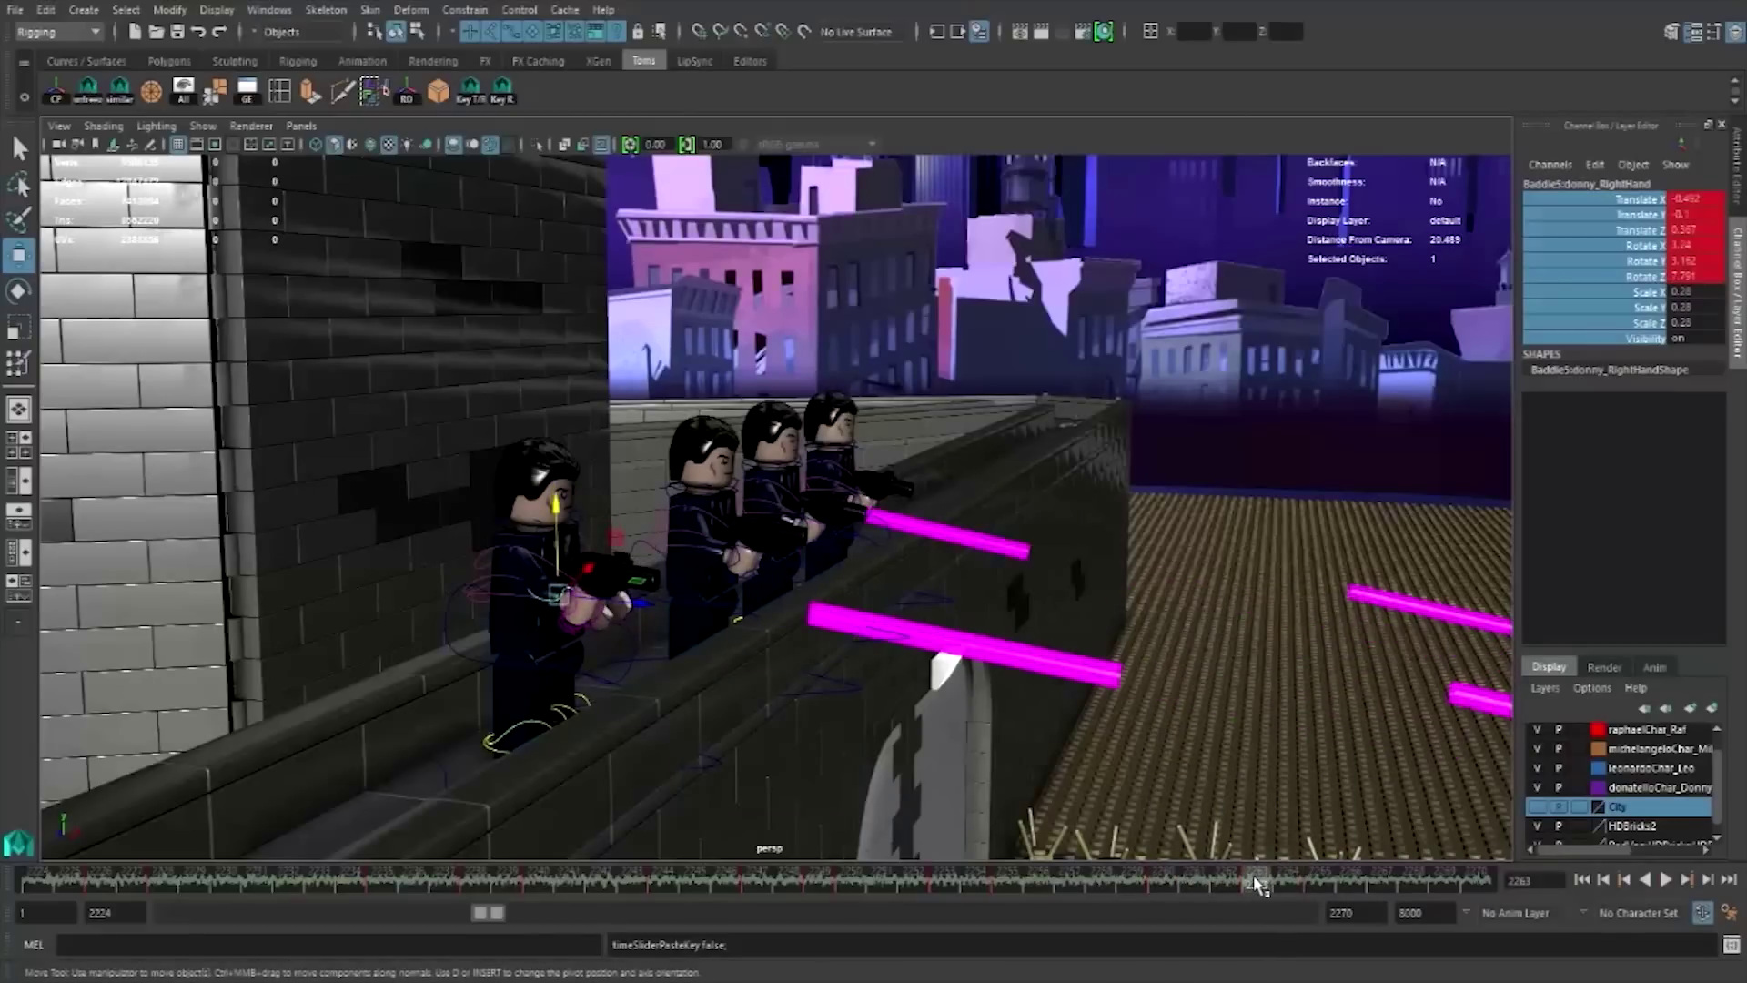
pyautogui.hotkey('alt', 'v')
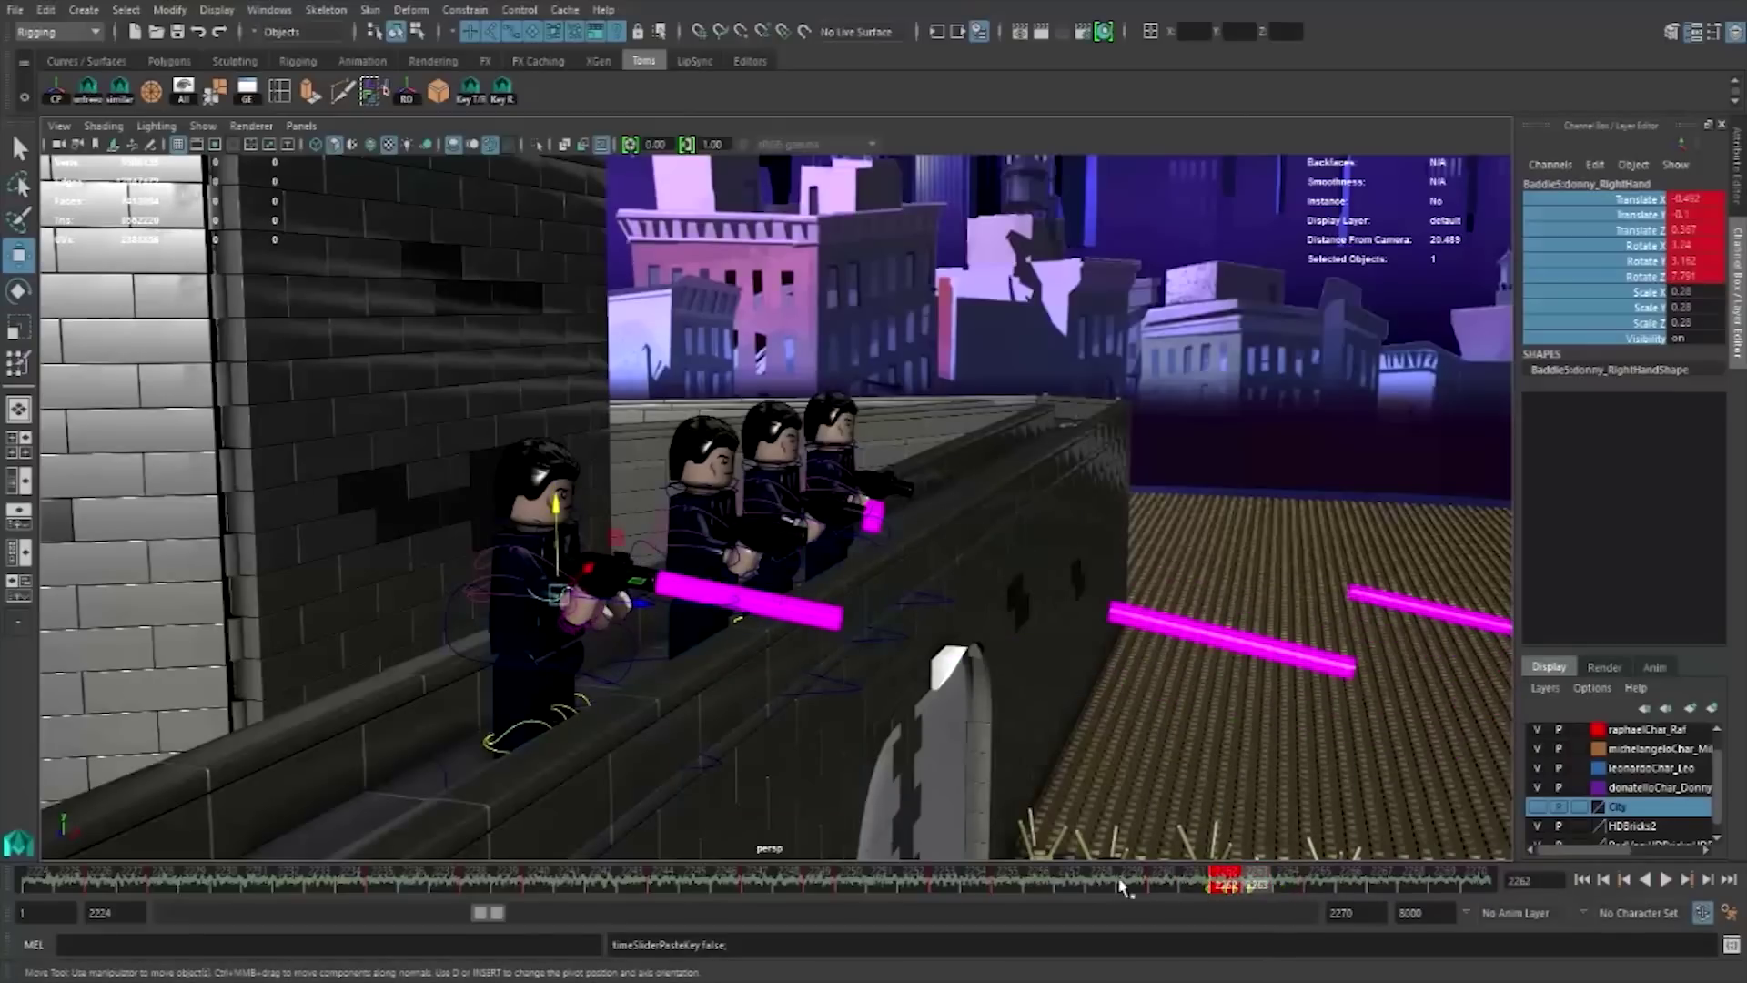
pyautogui.hotkey('alt', 'v')
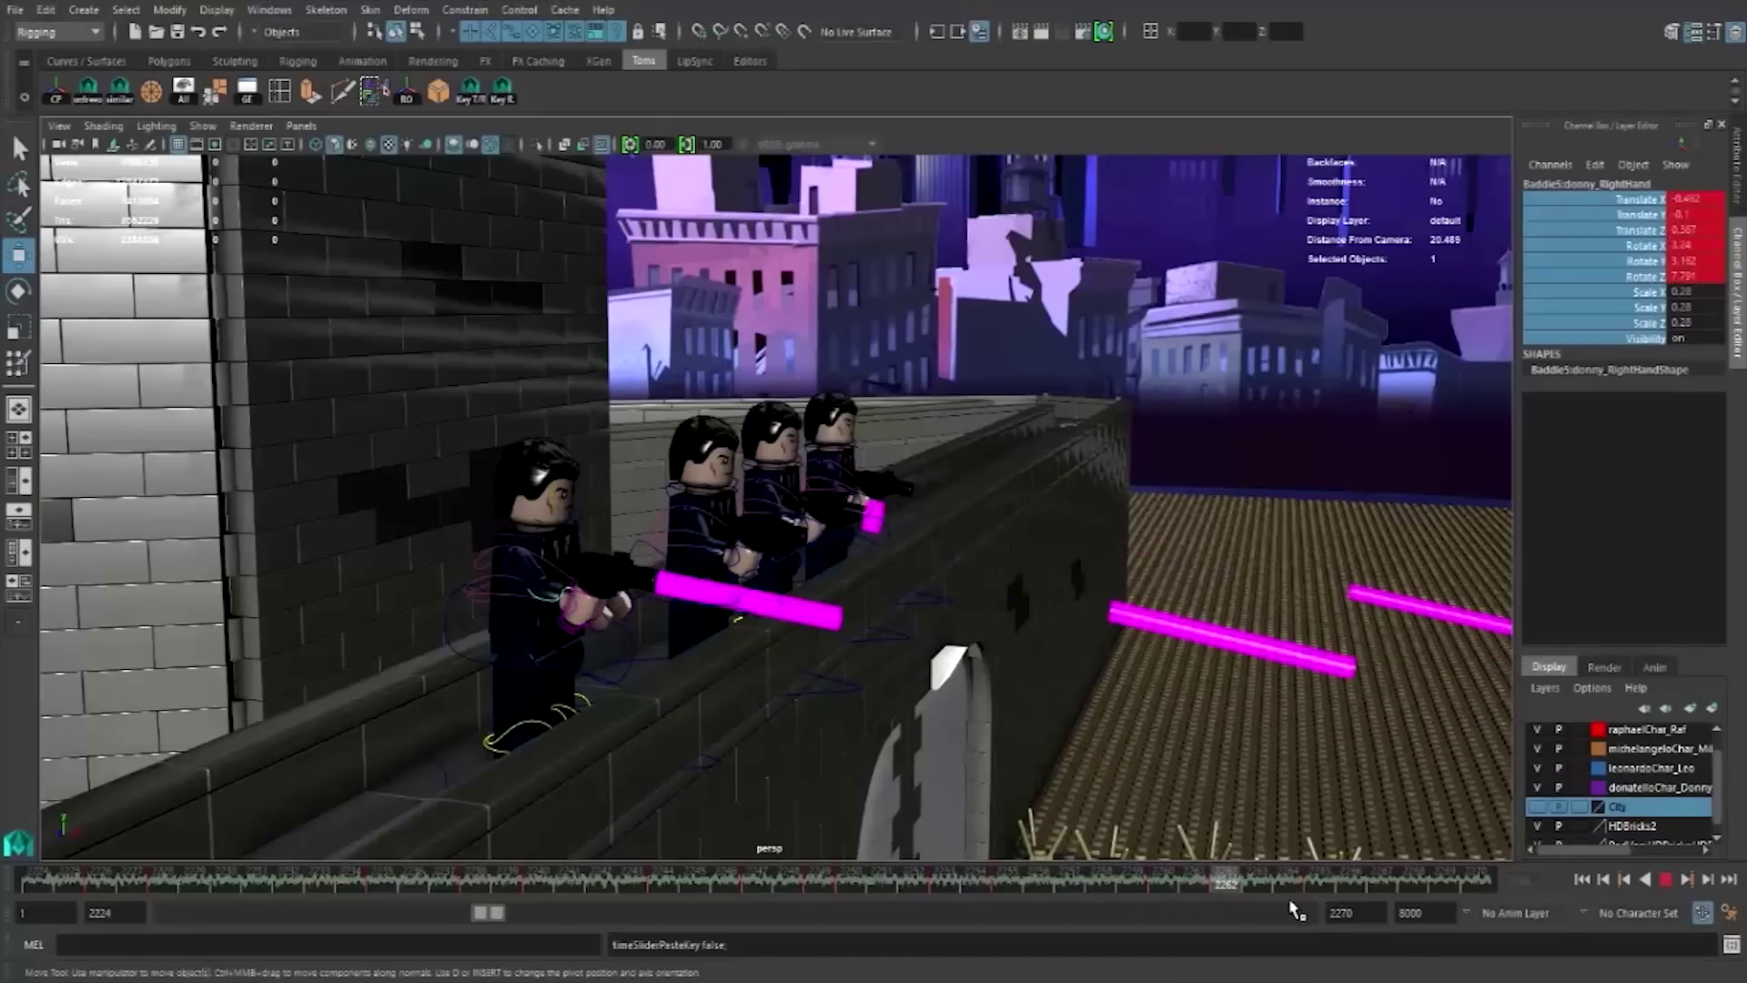
pyautogui.scroll(5, 671, 626)
# - Replay the shot from its start to review the firing
pyautogui.click(638, 616)
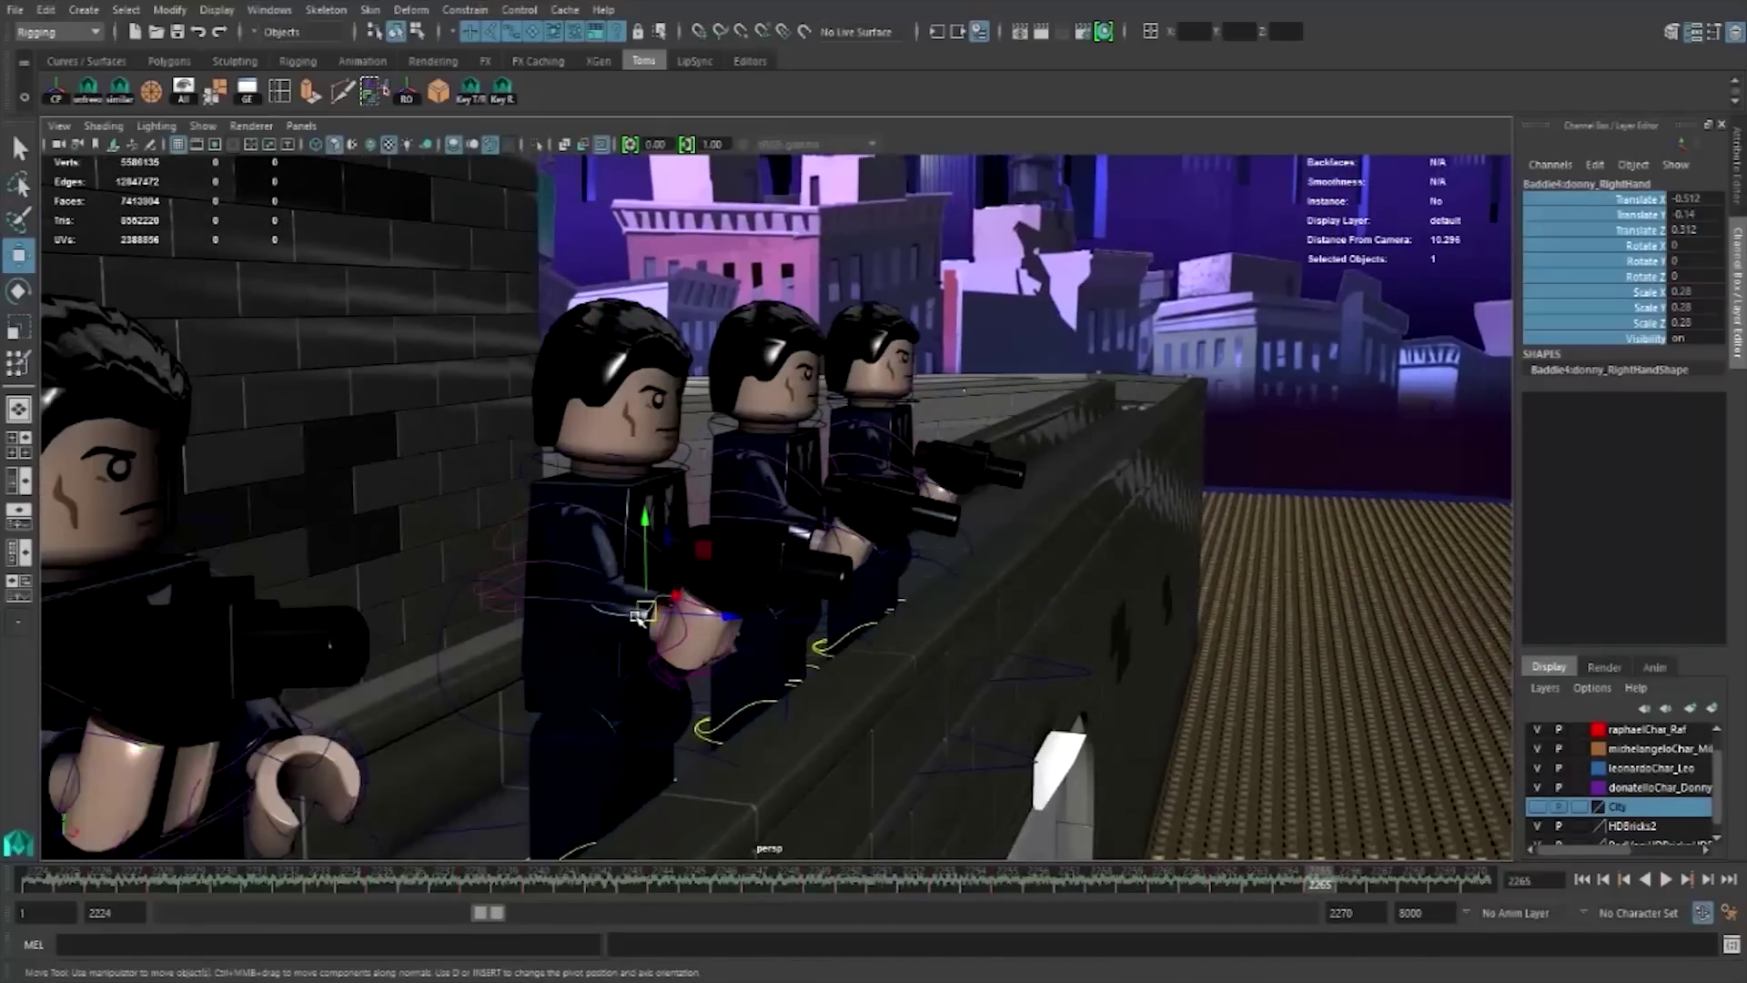
pyautogui.click(100, 885)
pyautogui.hotkey('alt', 'v')
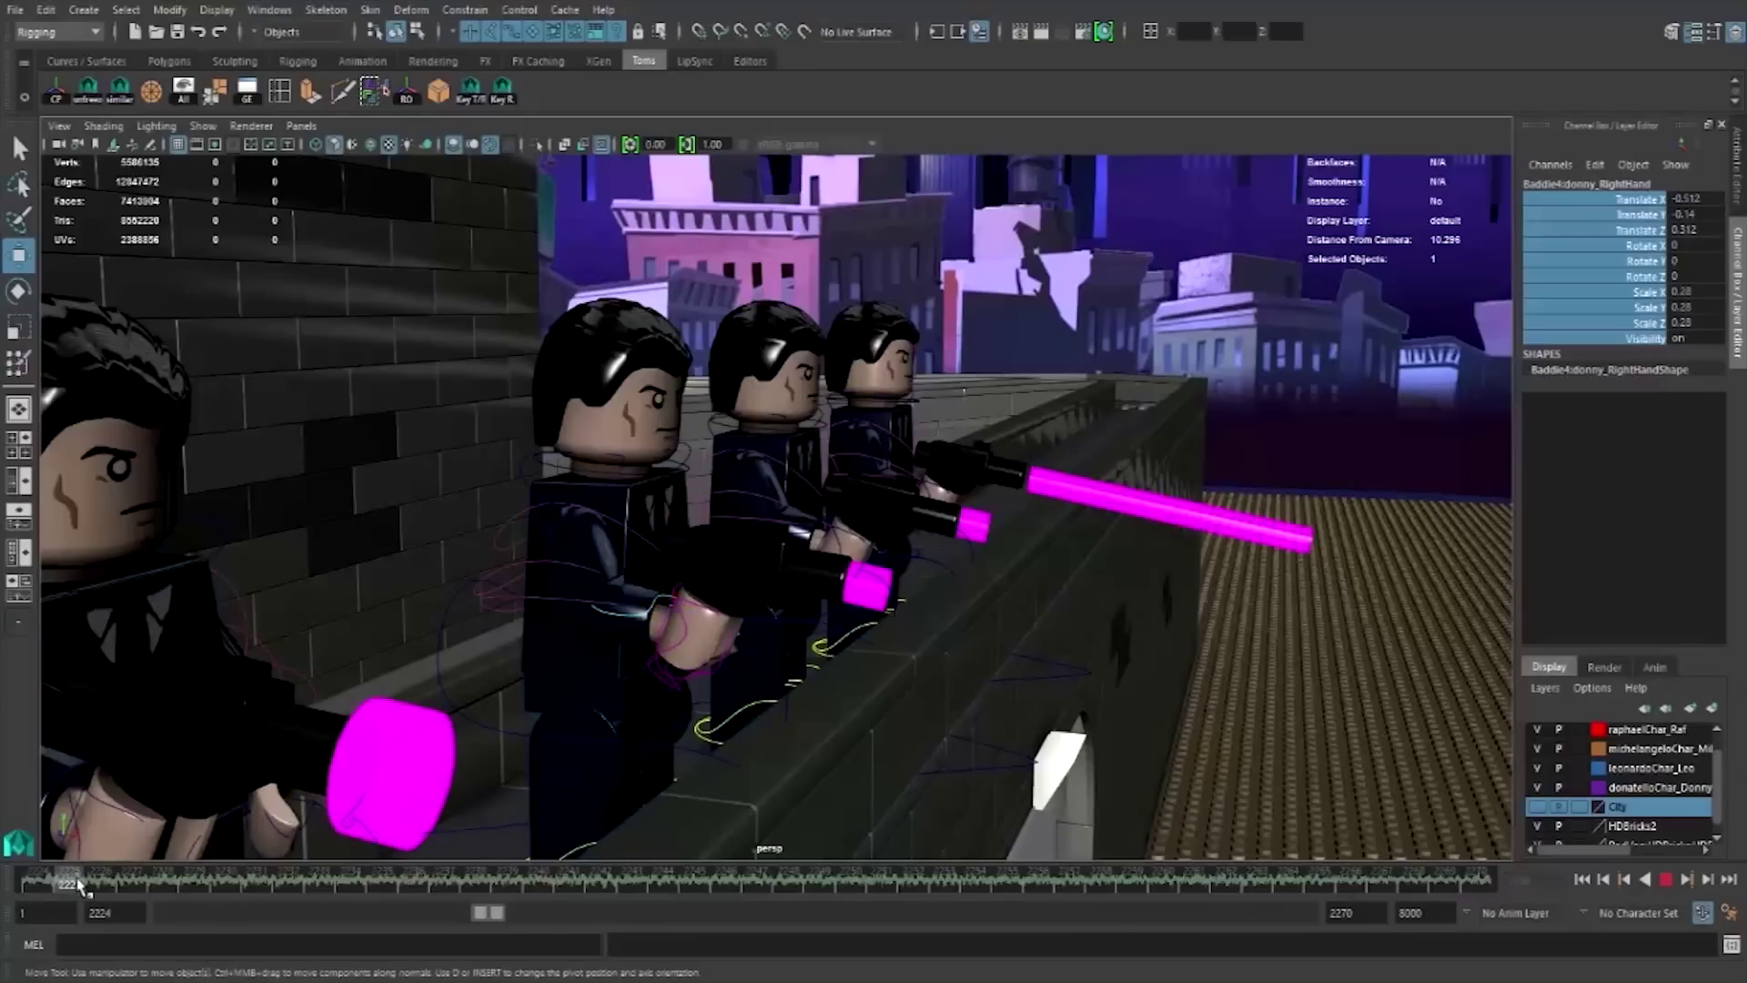
pyautogui.hotkey('alt', 'v')
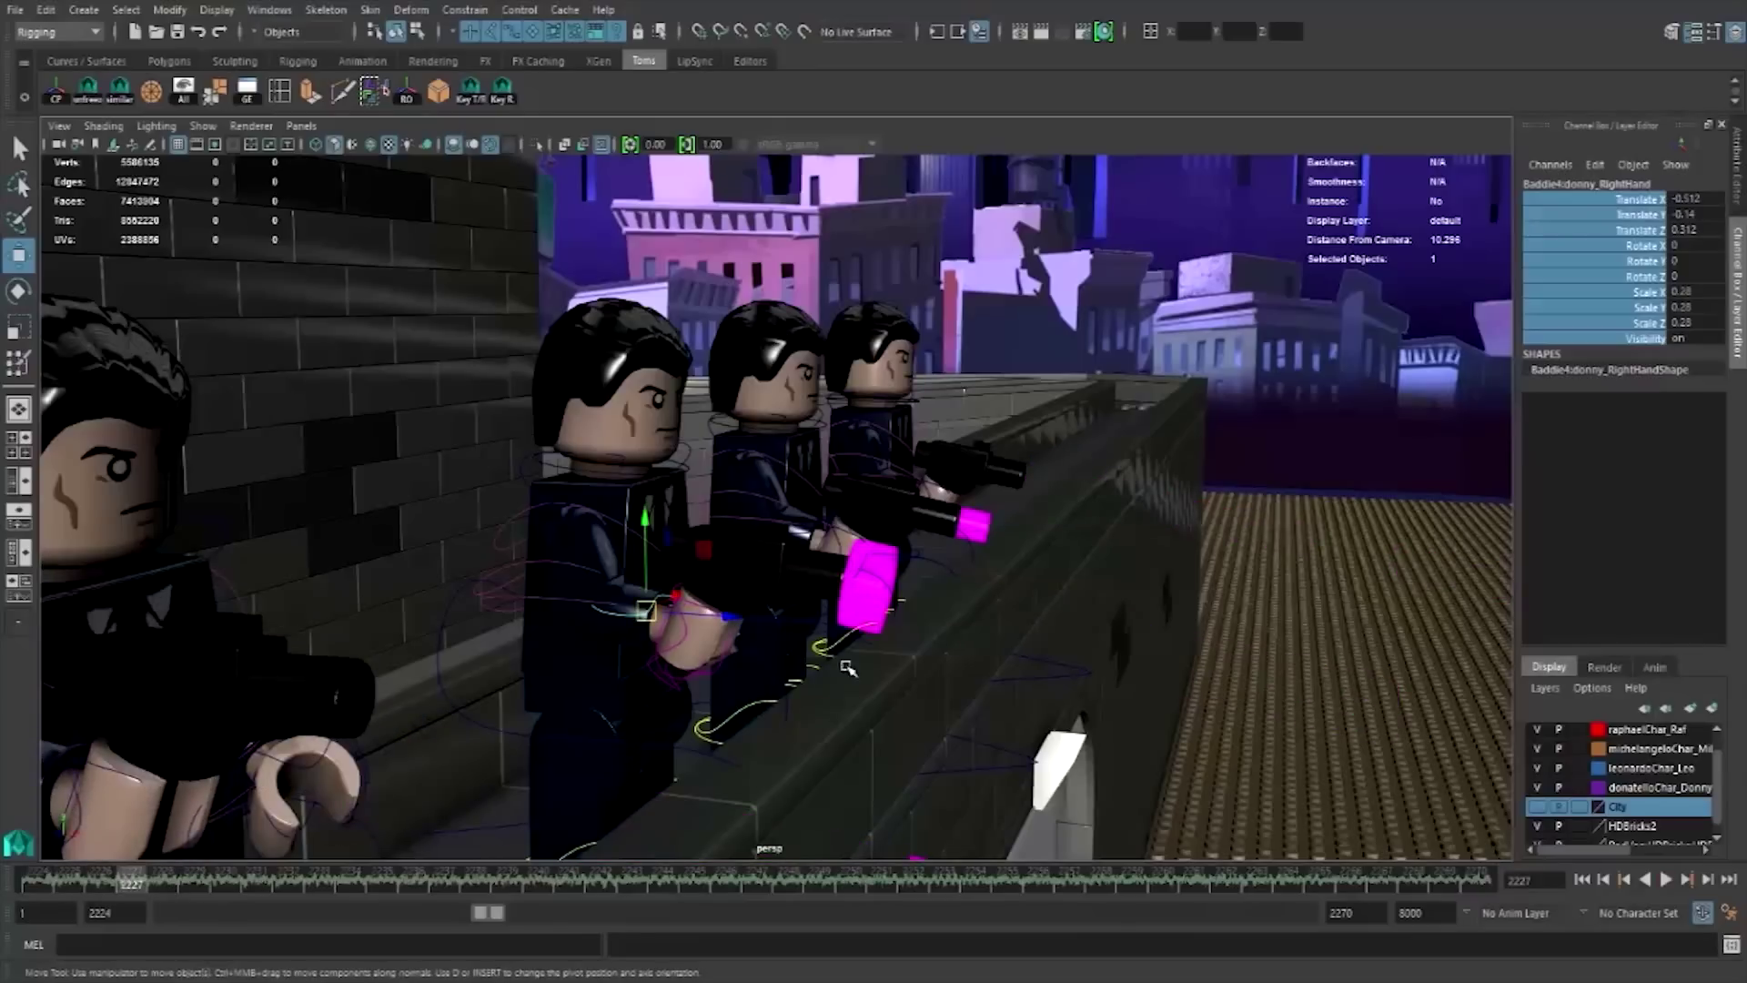
# - Turn off the magenta laser beam cylinder's Visibility at frame 2225
pyautogui.click(855, 592)
pyautogui.hotkey('alt', ',')
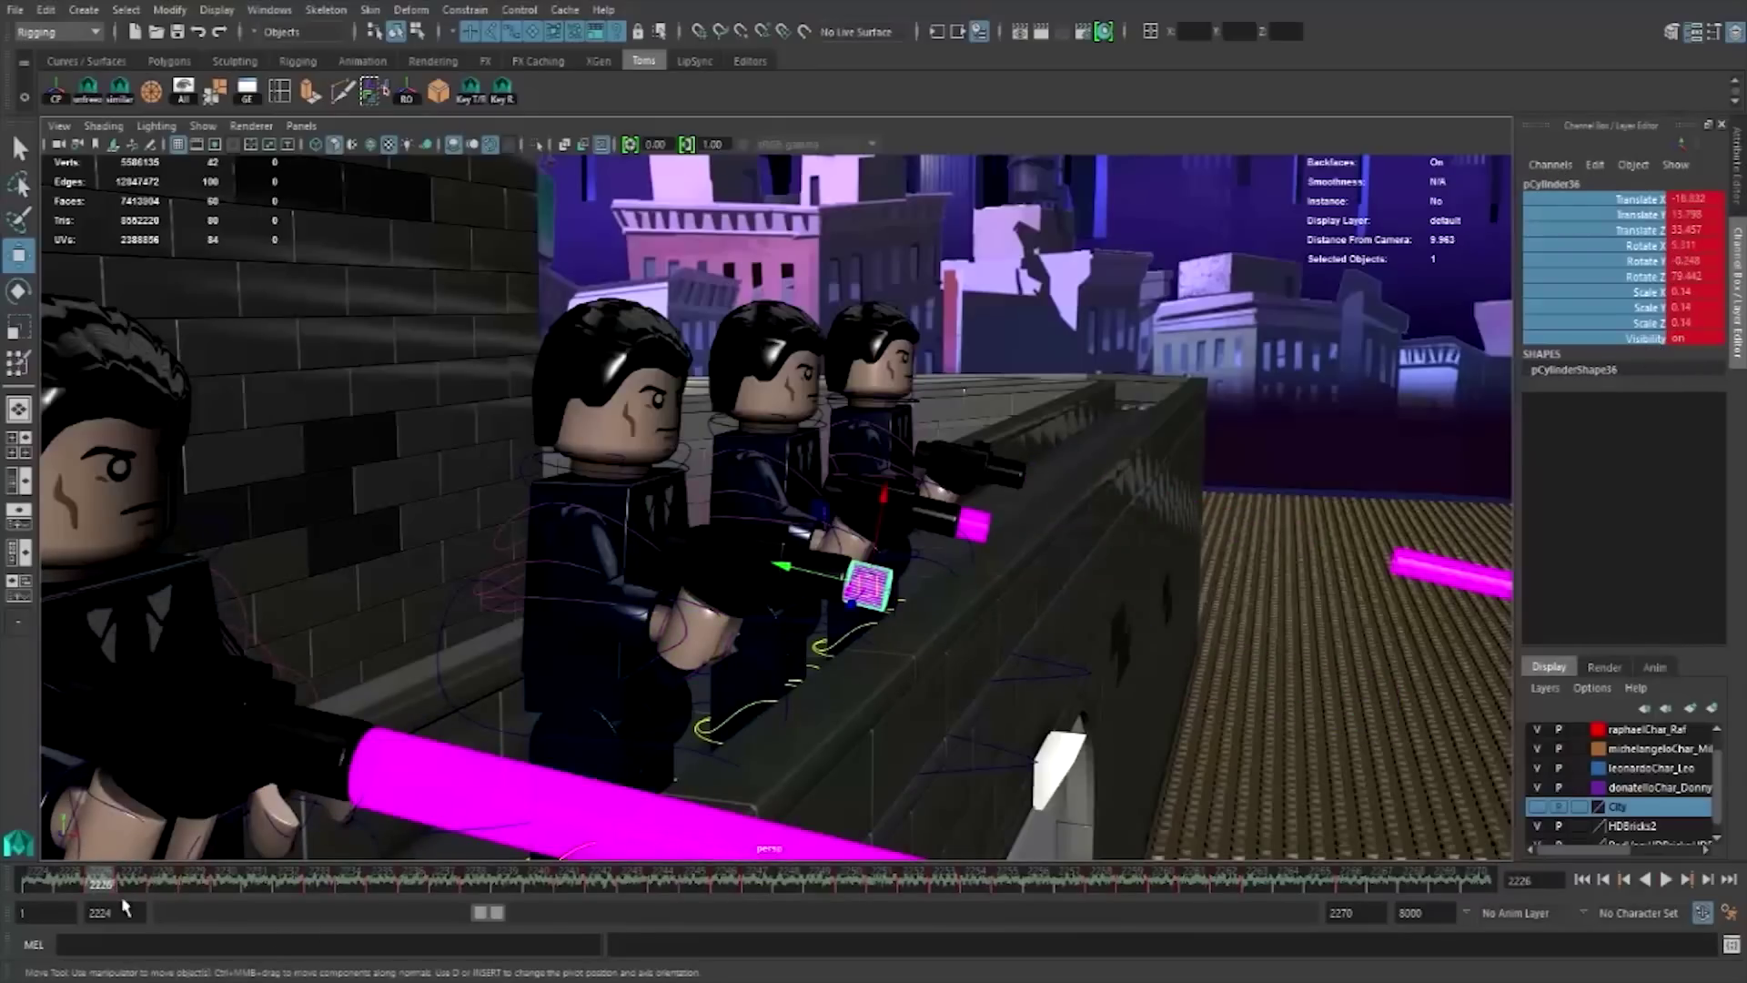
pyautogui.hotkey('alt', ',')
pyautogui.doubleClick(1678, 338)
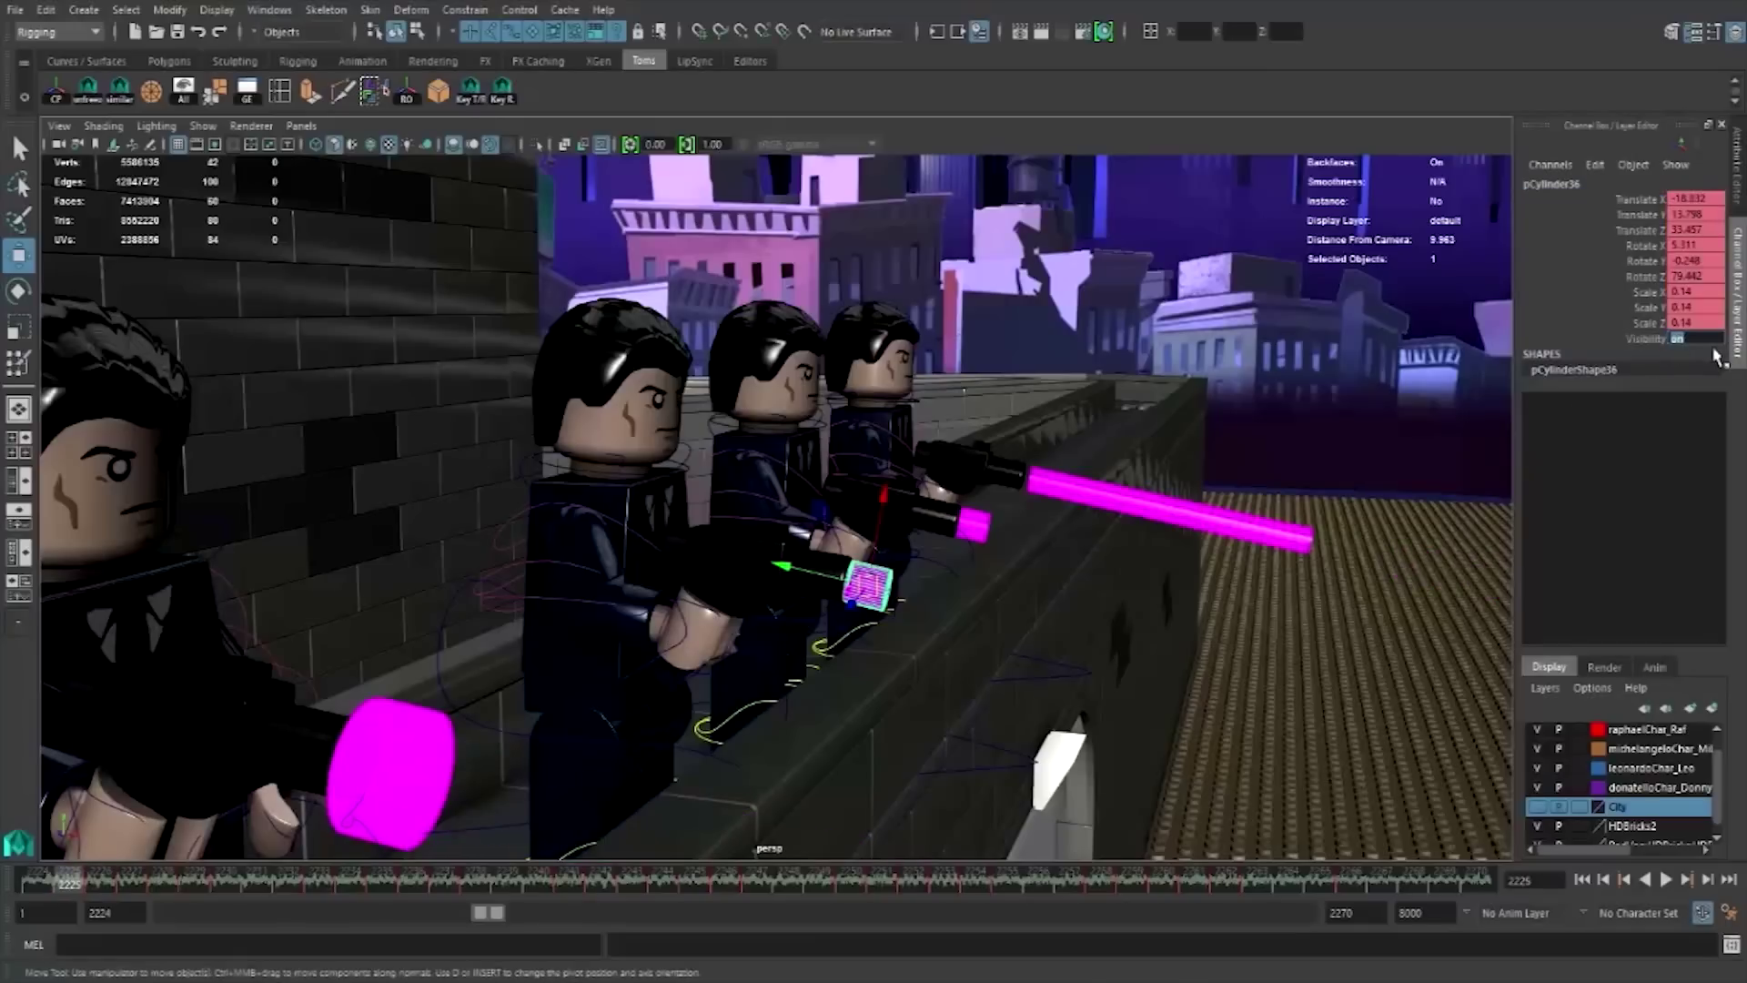
pyautogui.write('f')
pyautogui.press('Return')
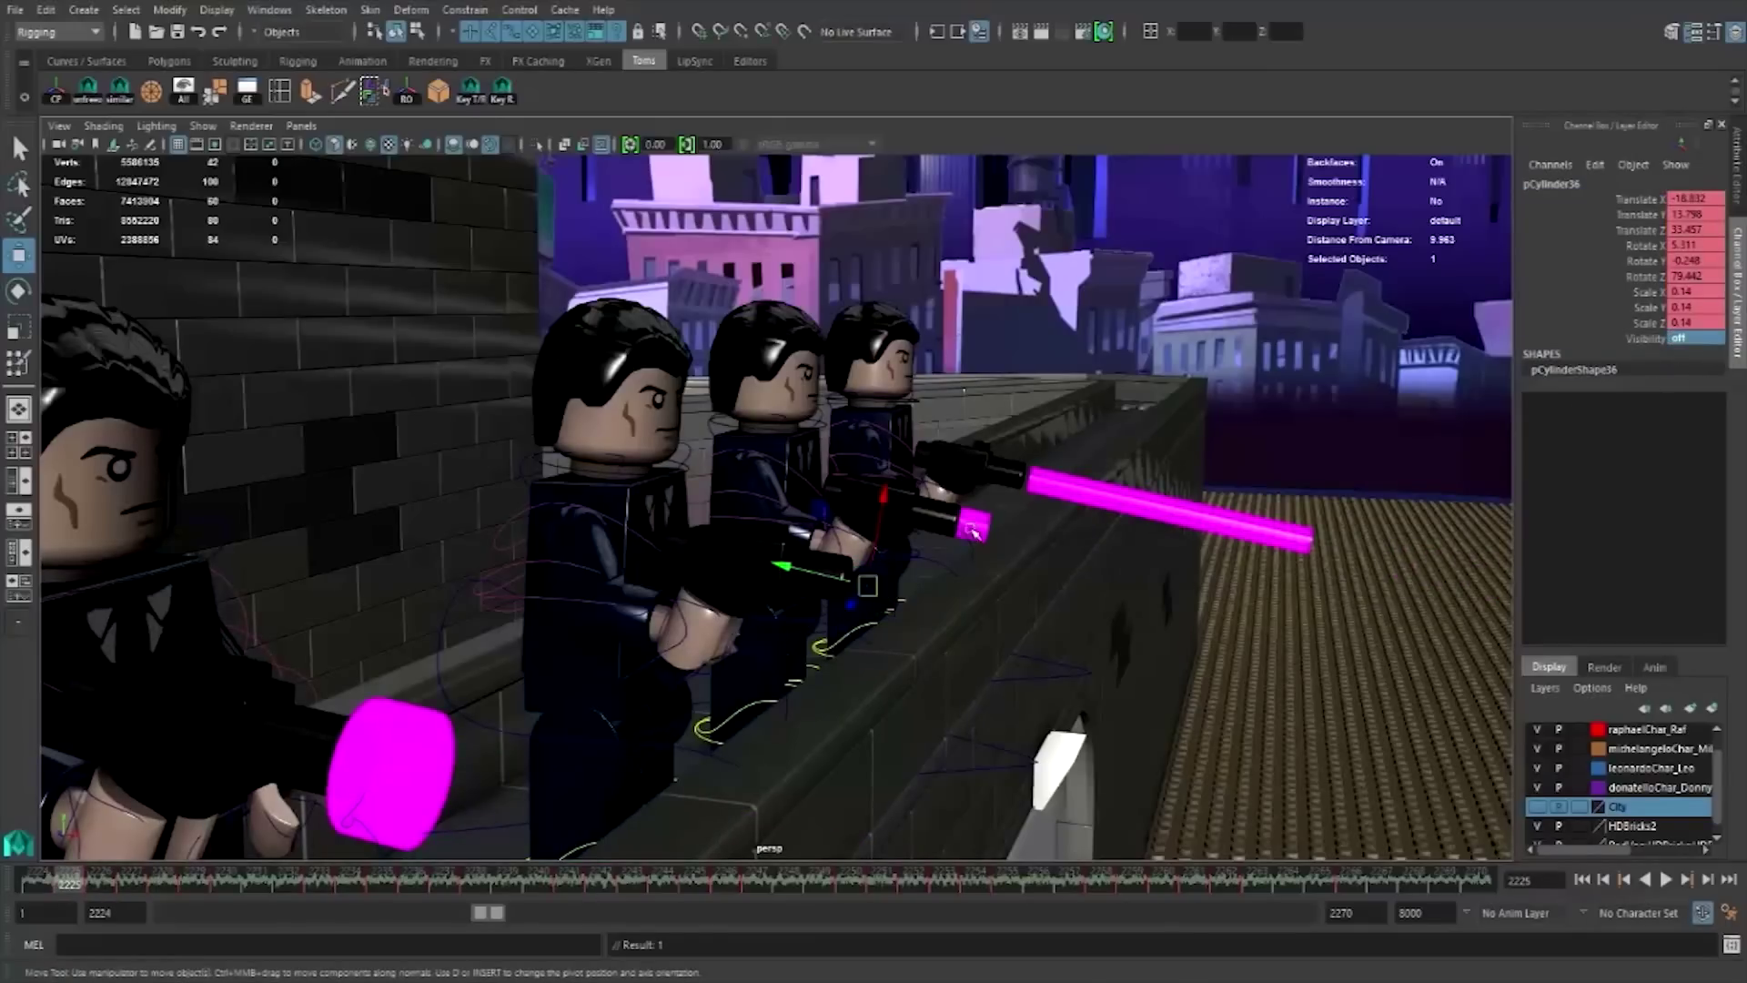
# - Hide the first saber hilt cylinder a frame later, then select the next hilt at frame 2224
pyautogui.click(973, 528)
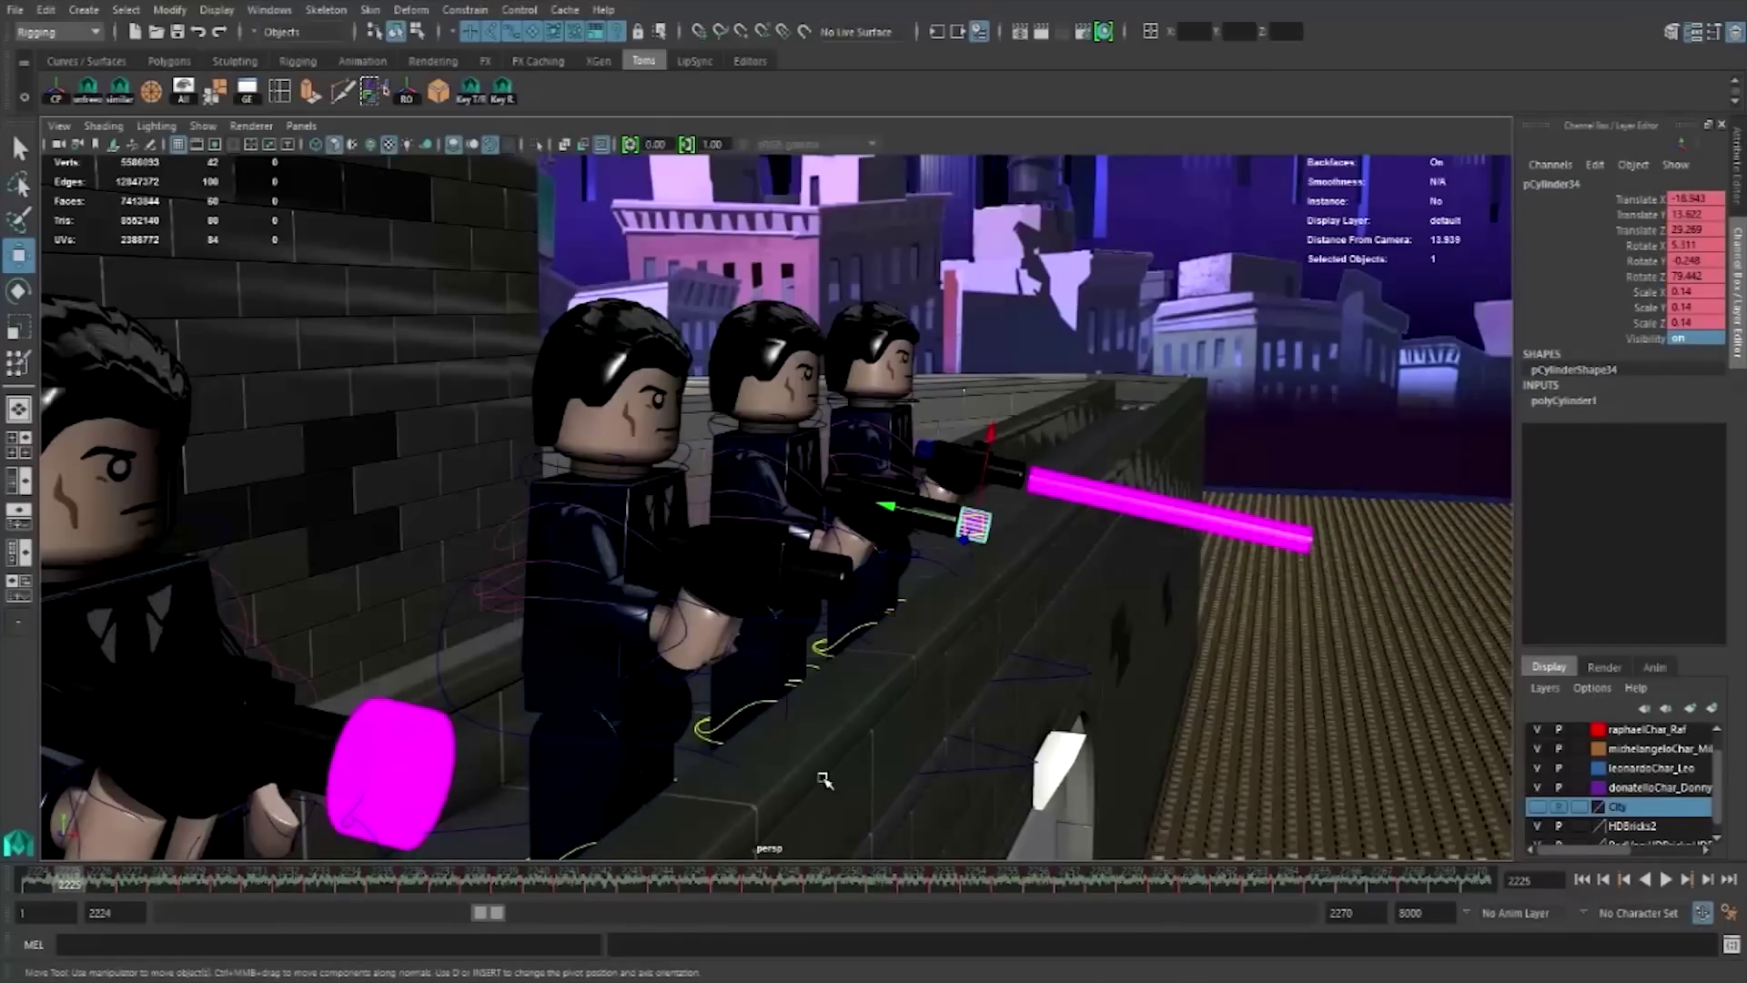
pyautogui.press('.')
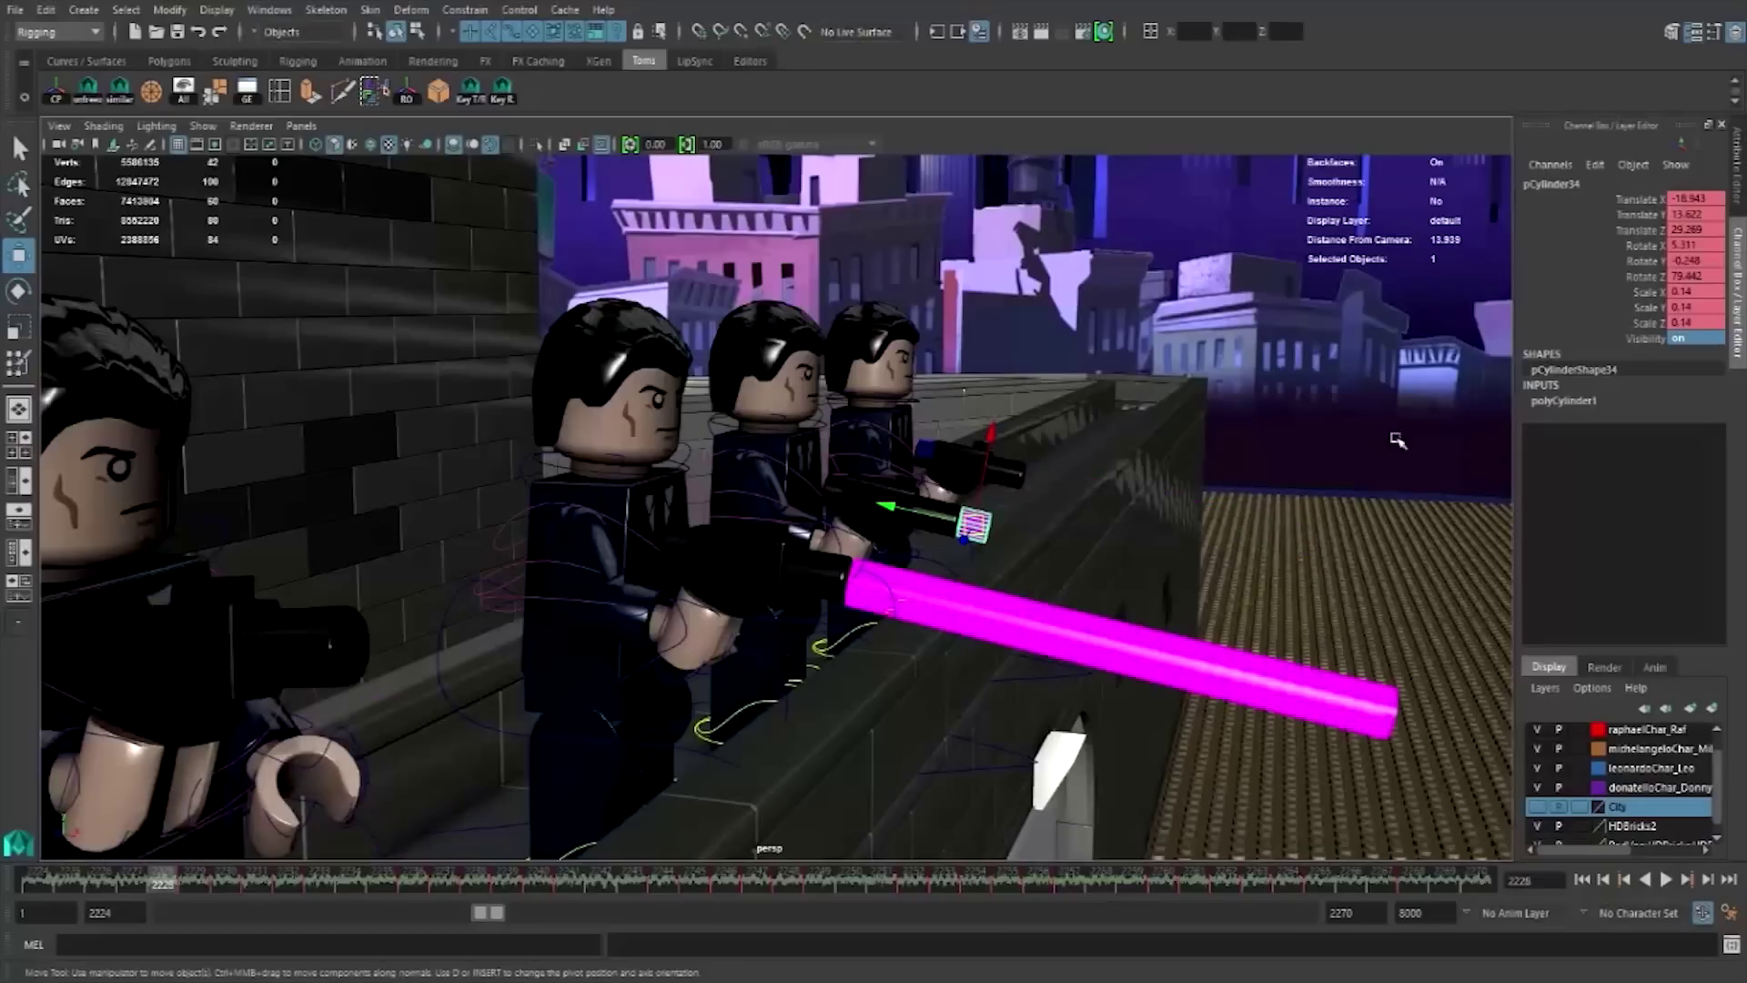
pyautogui.doubleClick(1701, 339)
pyautogui.write('ff')
pyautogui.press('Return')
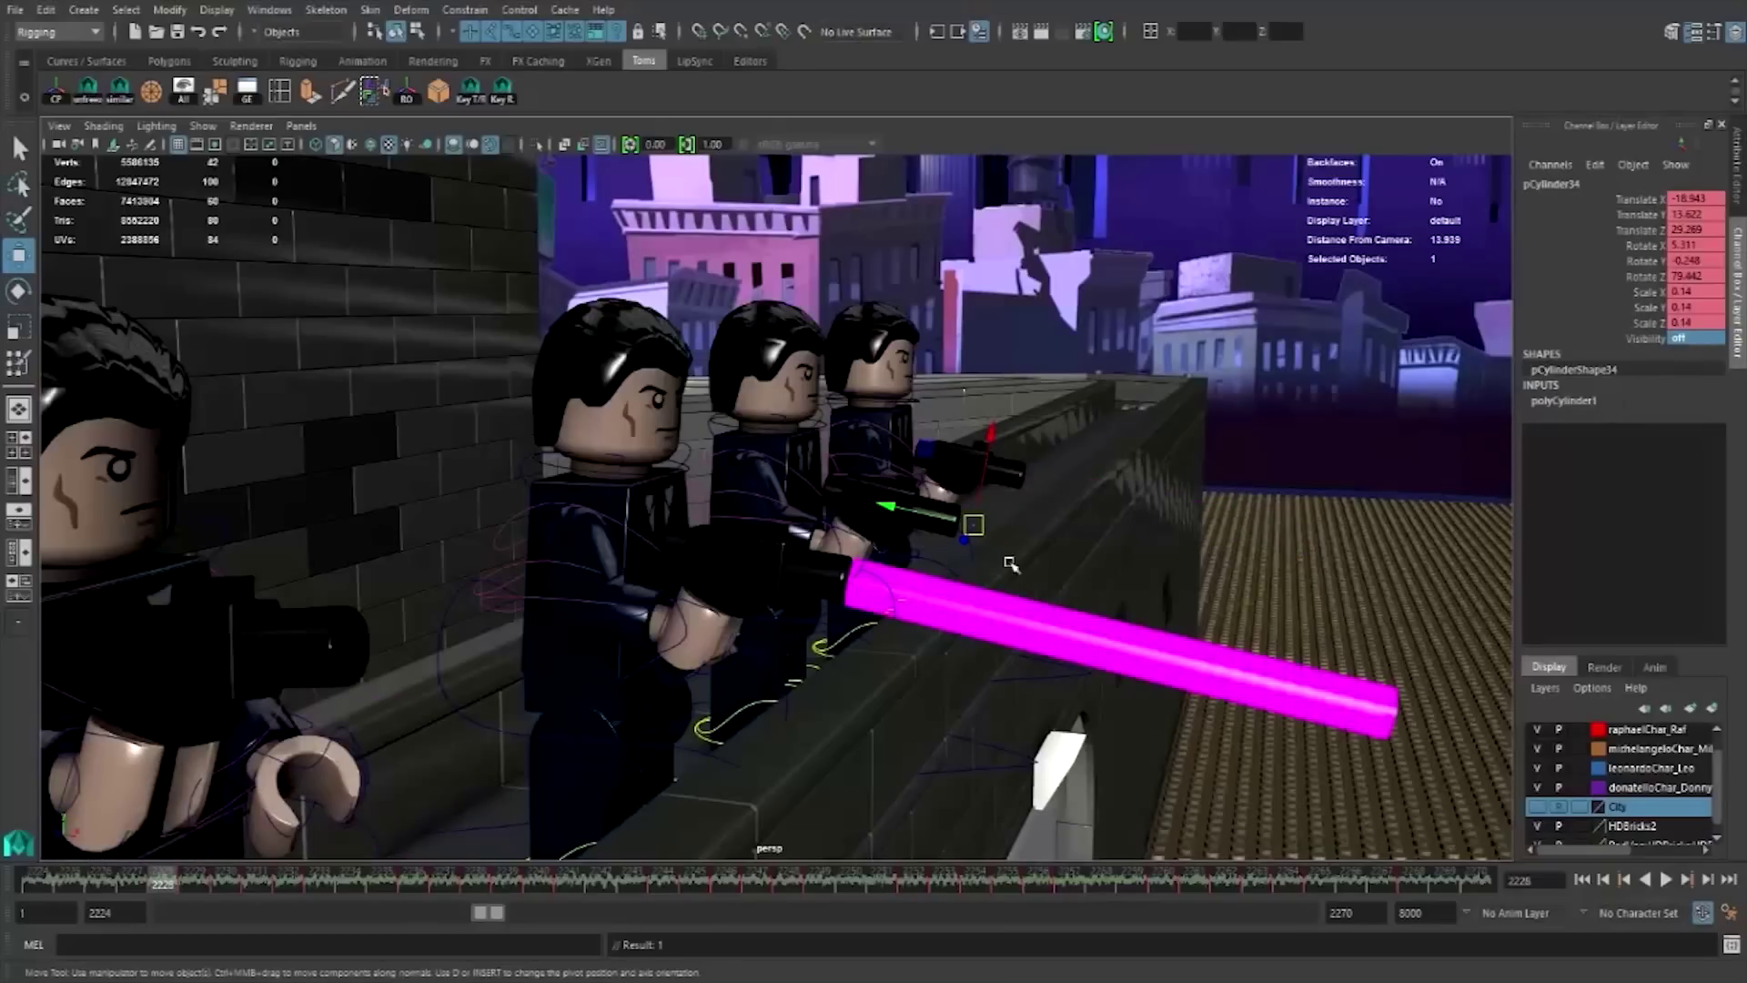
pyautogui.click(37, 881)
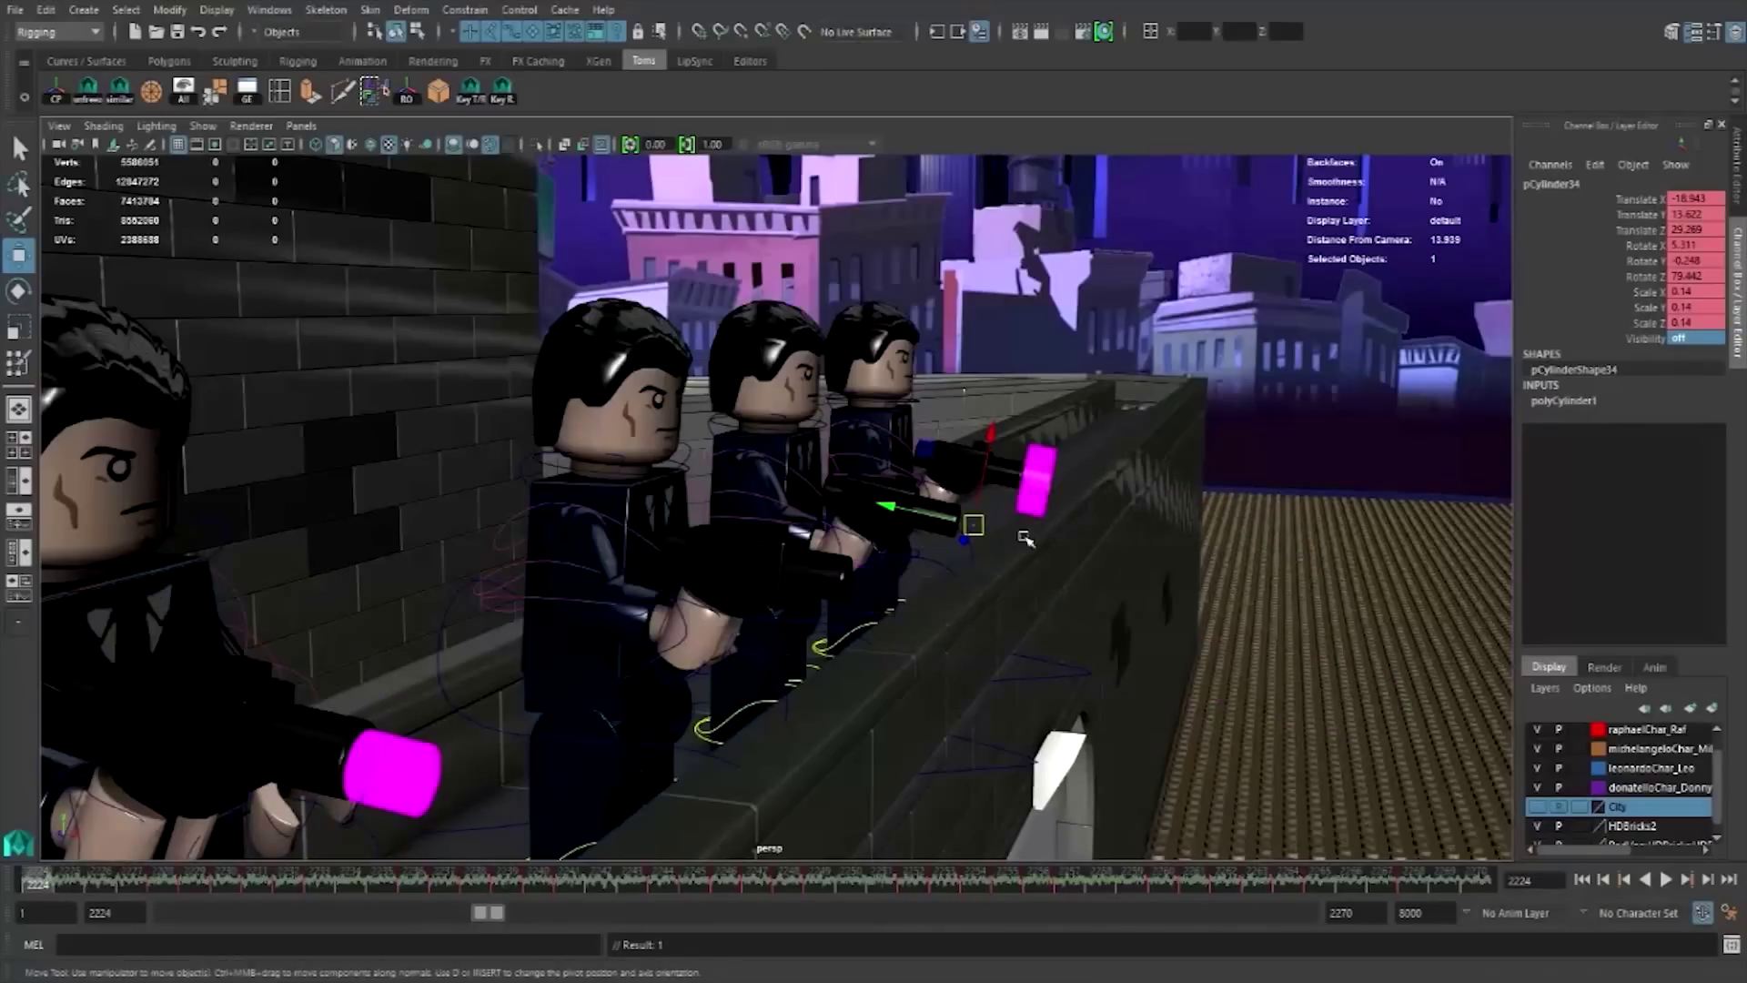
pyautogui.click(1037, 478)
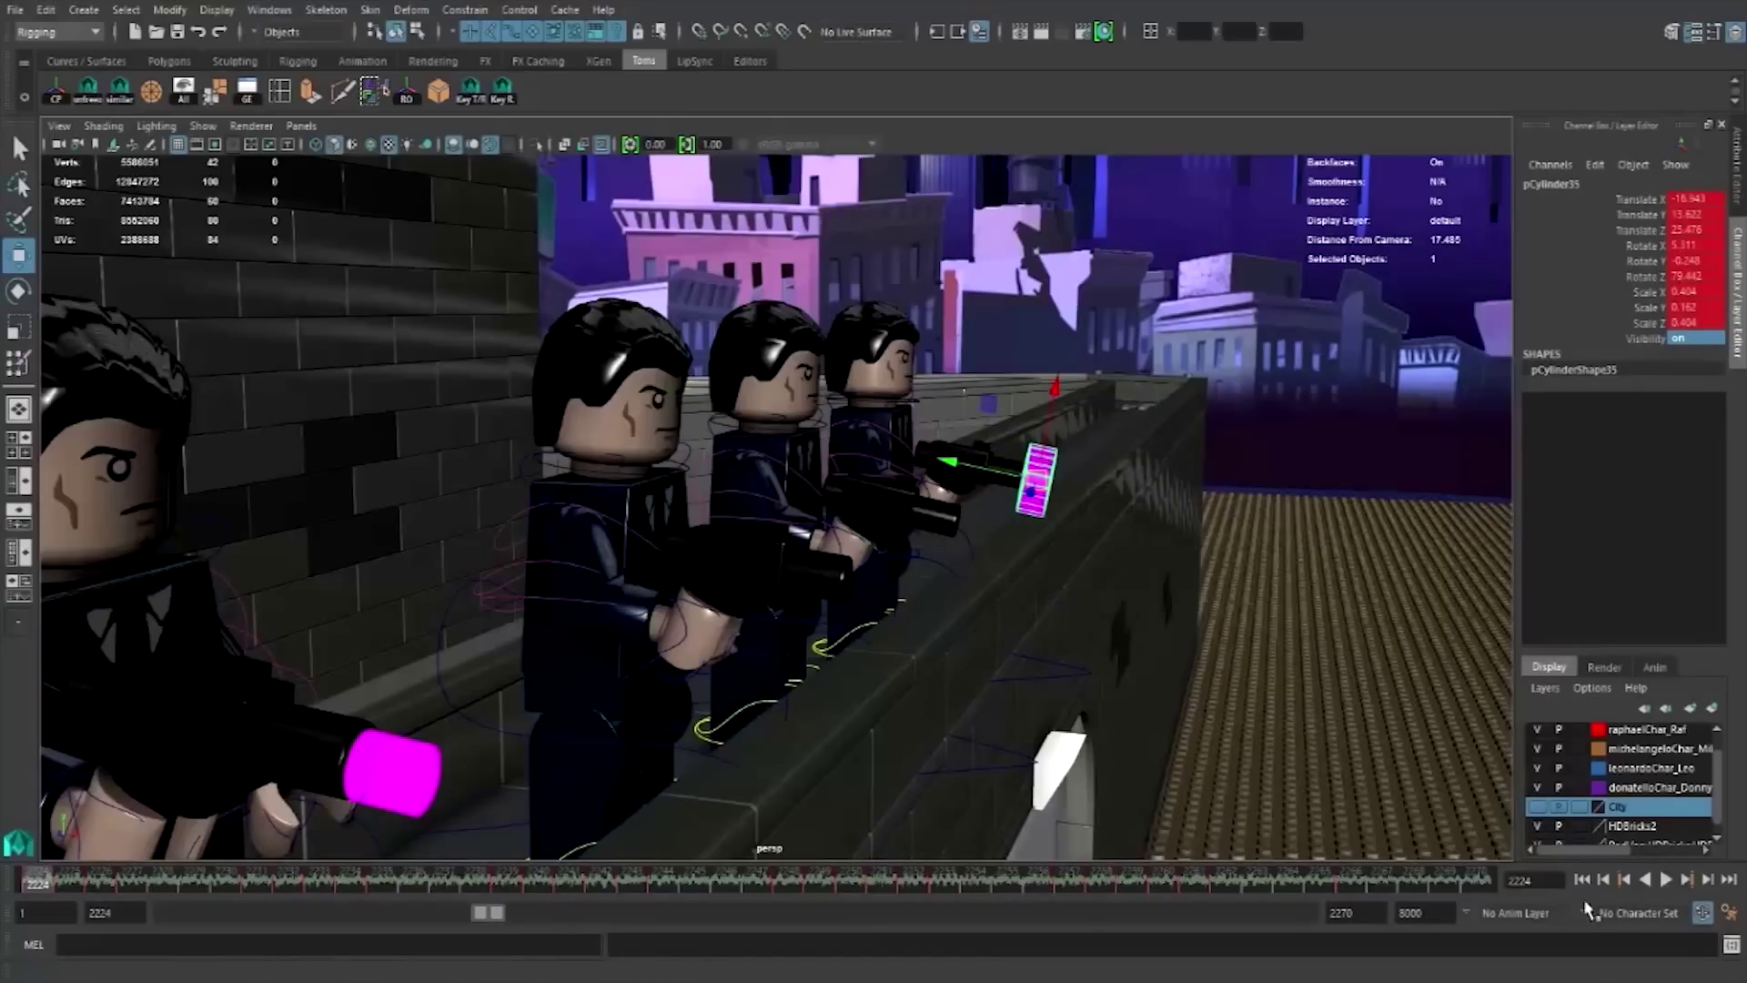
pyautogui.doubleClick(1341, 912)
pyautogui.press('Tab')
pyautogui.press('Return')
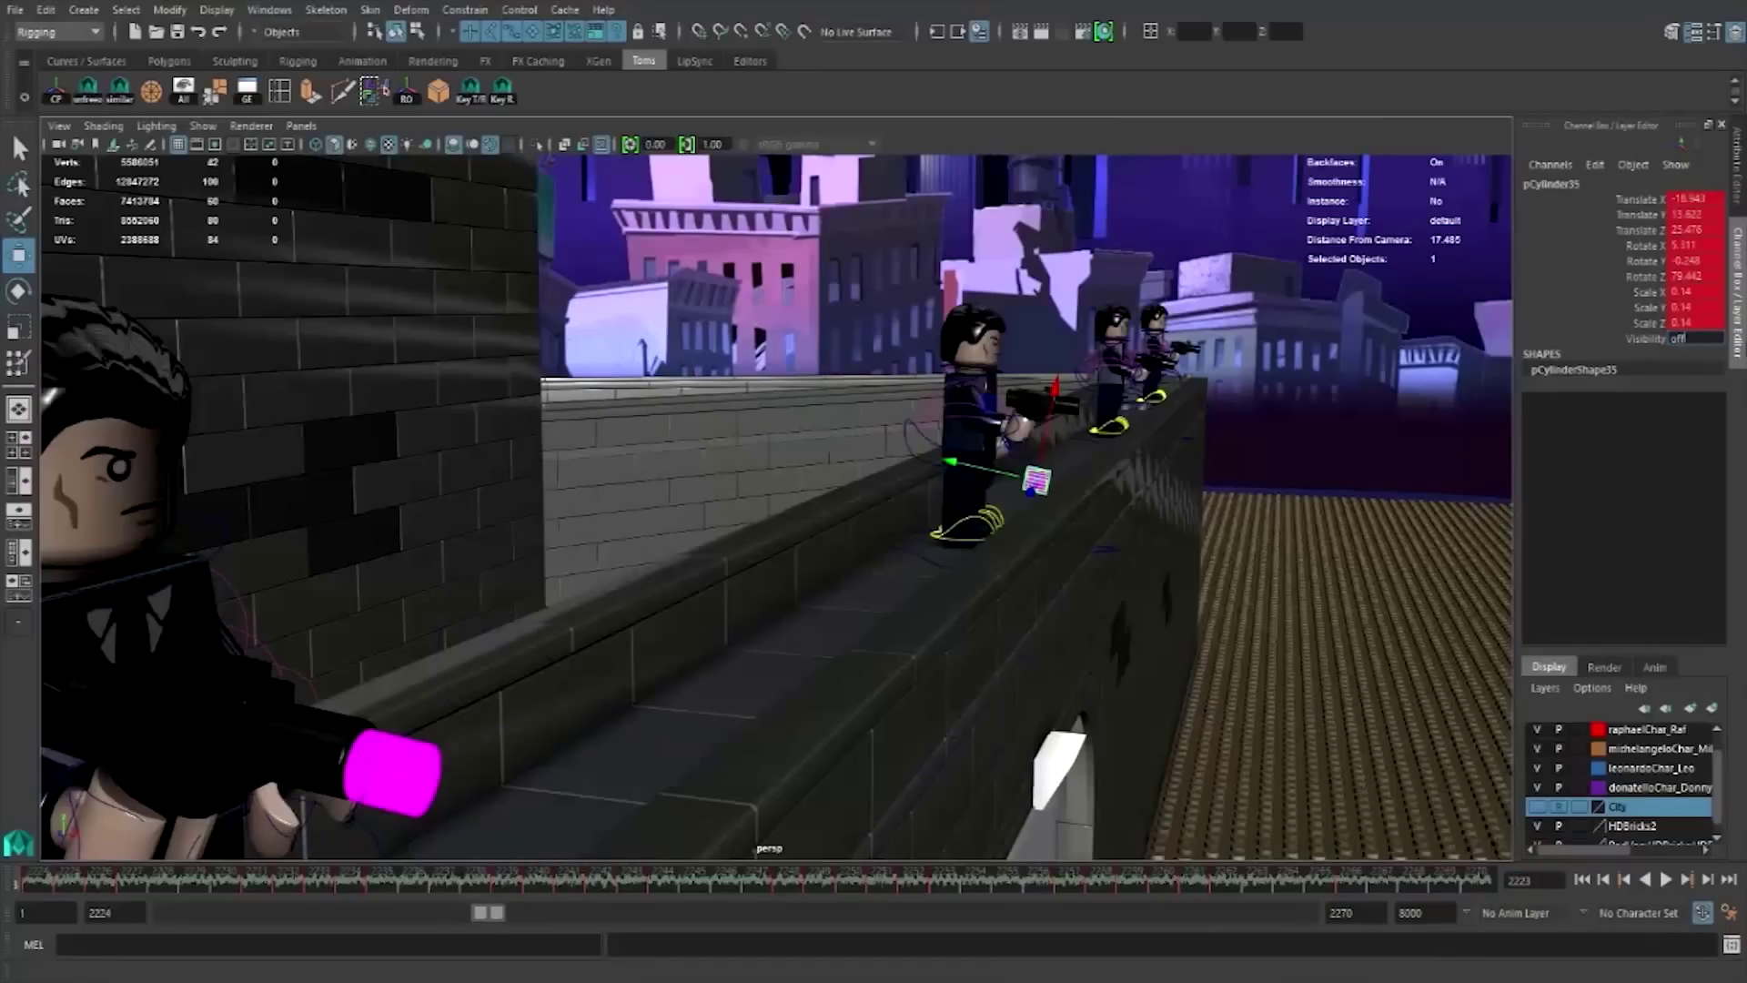
# - Hide the magenta muzzle cylinder, then replay from frame 2224 to check the flashes
pyautogui.click(391, 774)
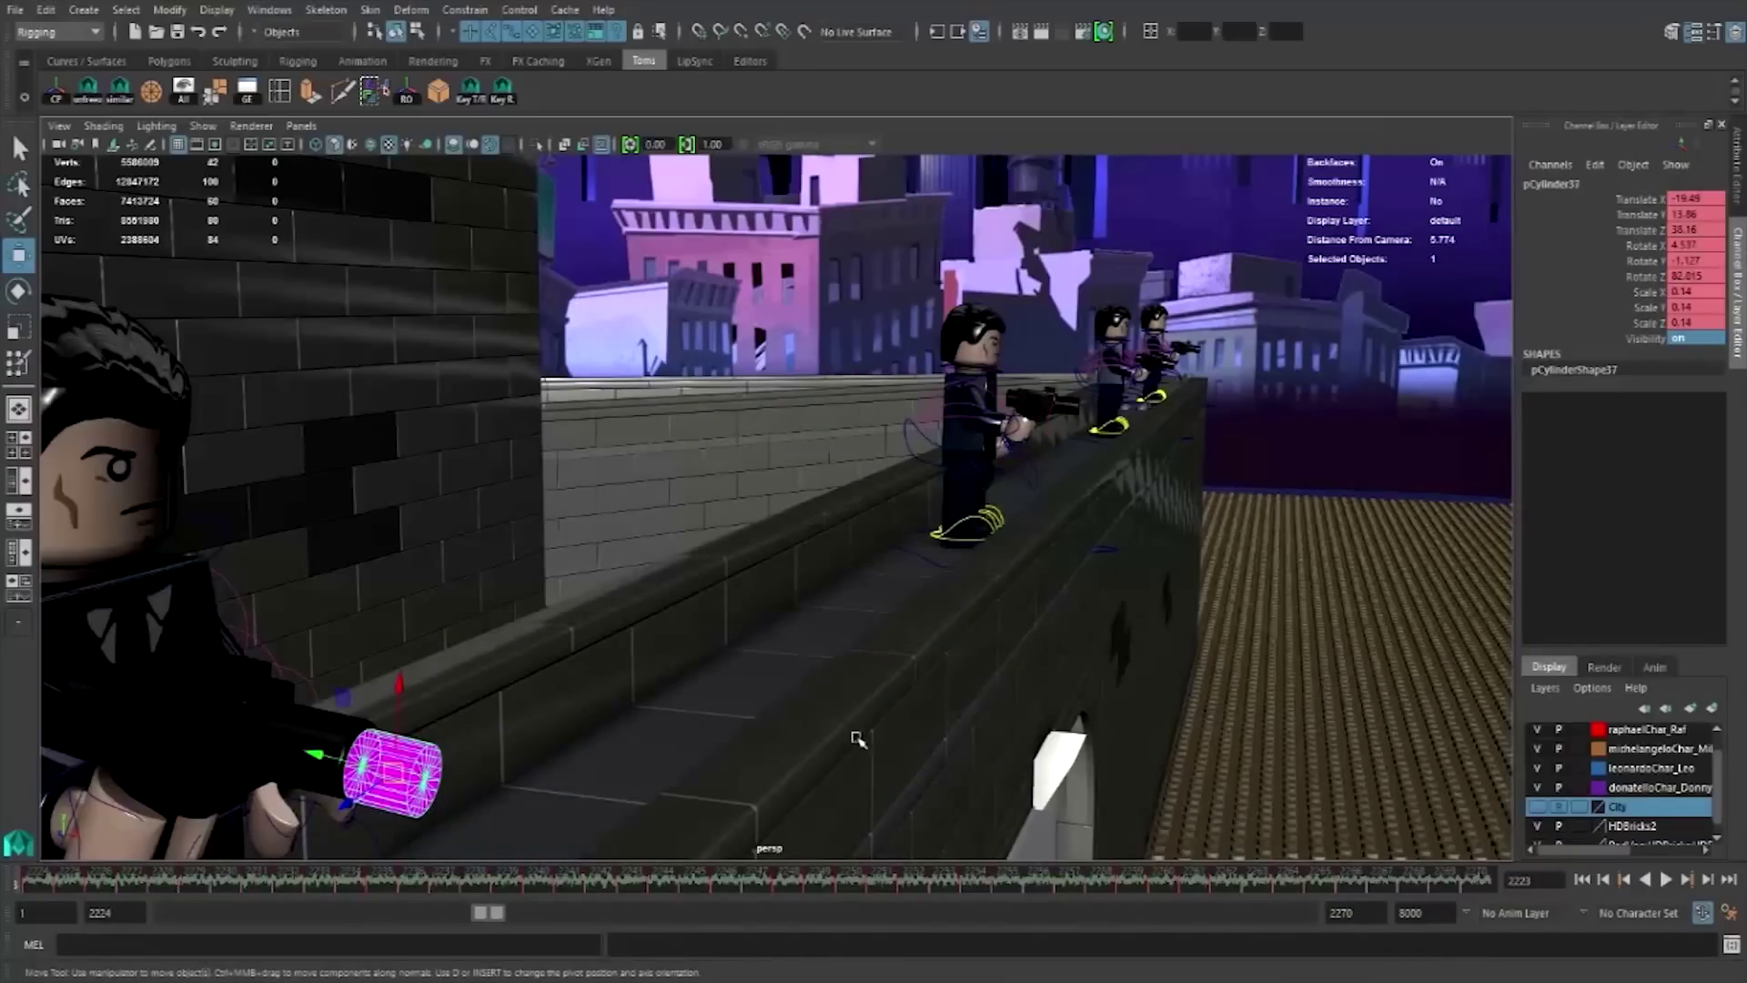
pyautogui.click(1689, 338)
pyautogui.write('ff')
pyautogui.press('Return')
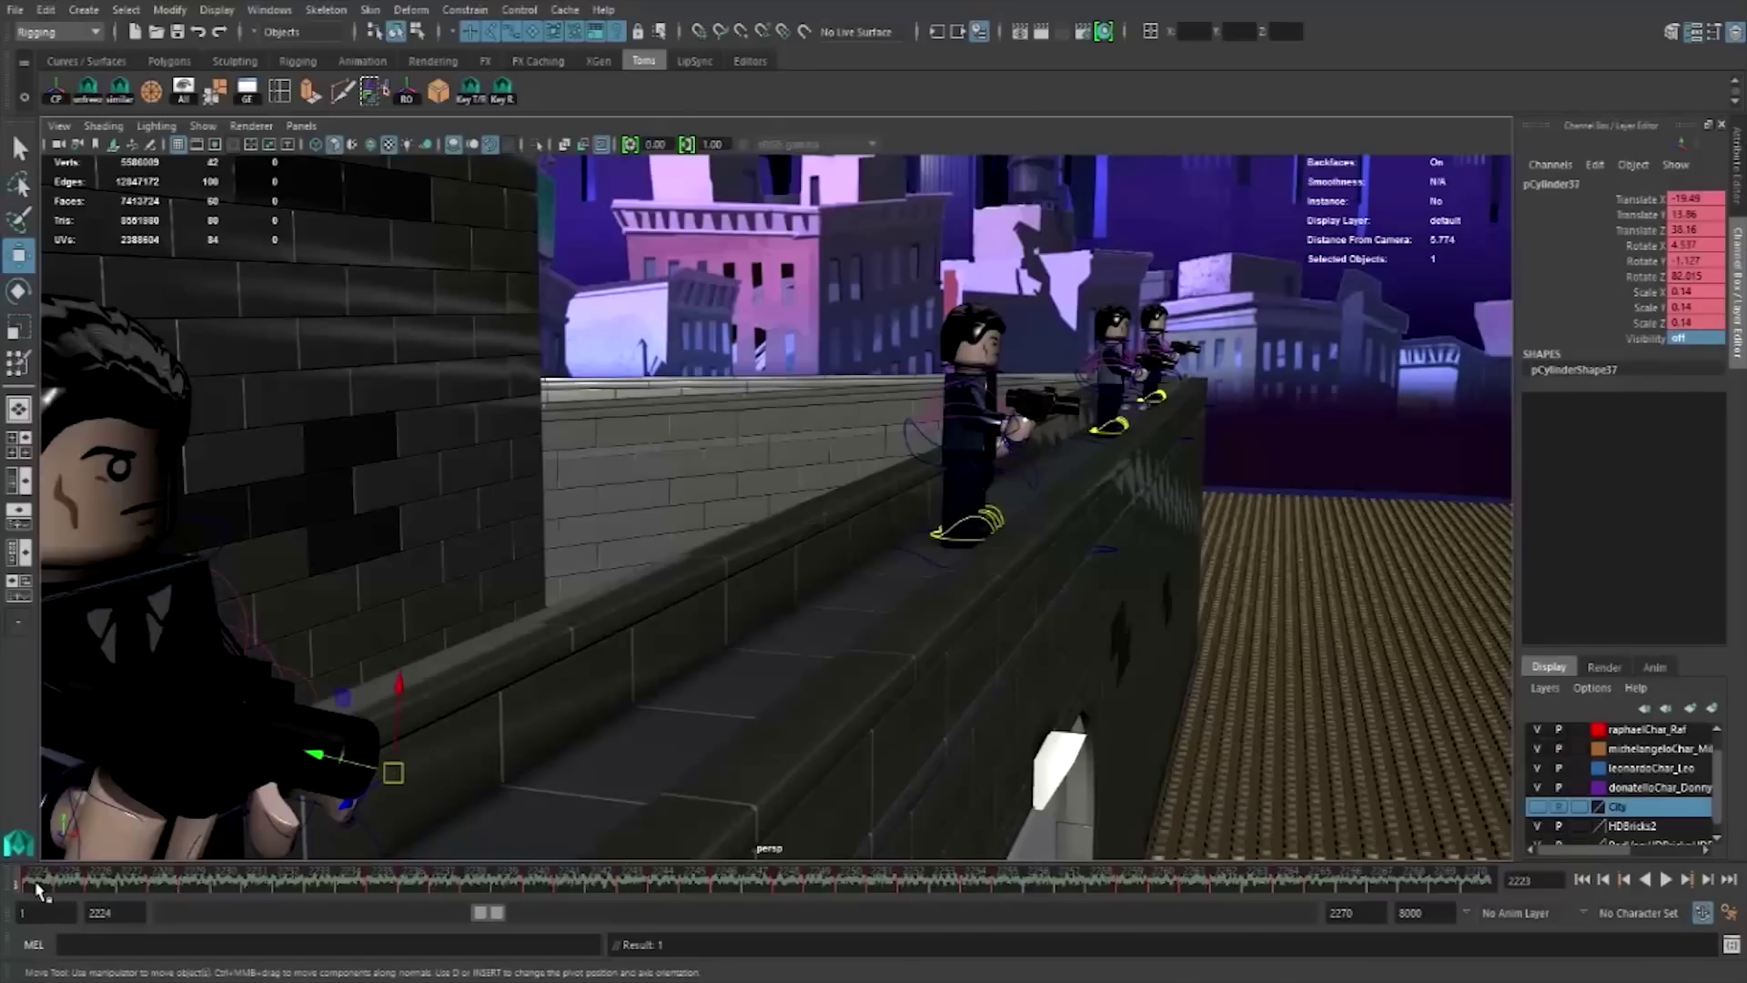
pyautogui.moveTo(36, 887); pyautogui.dragTo(52, 890)
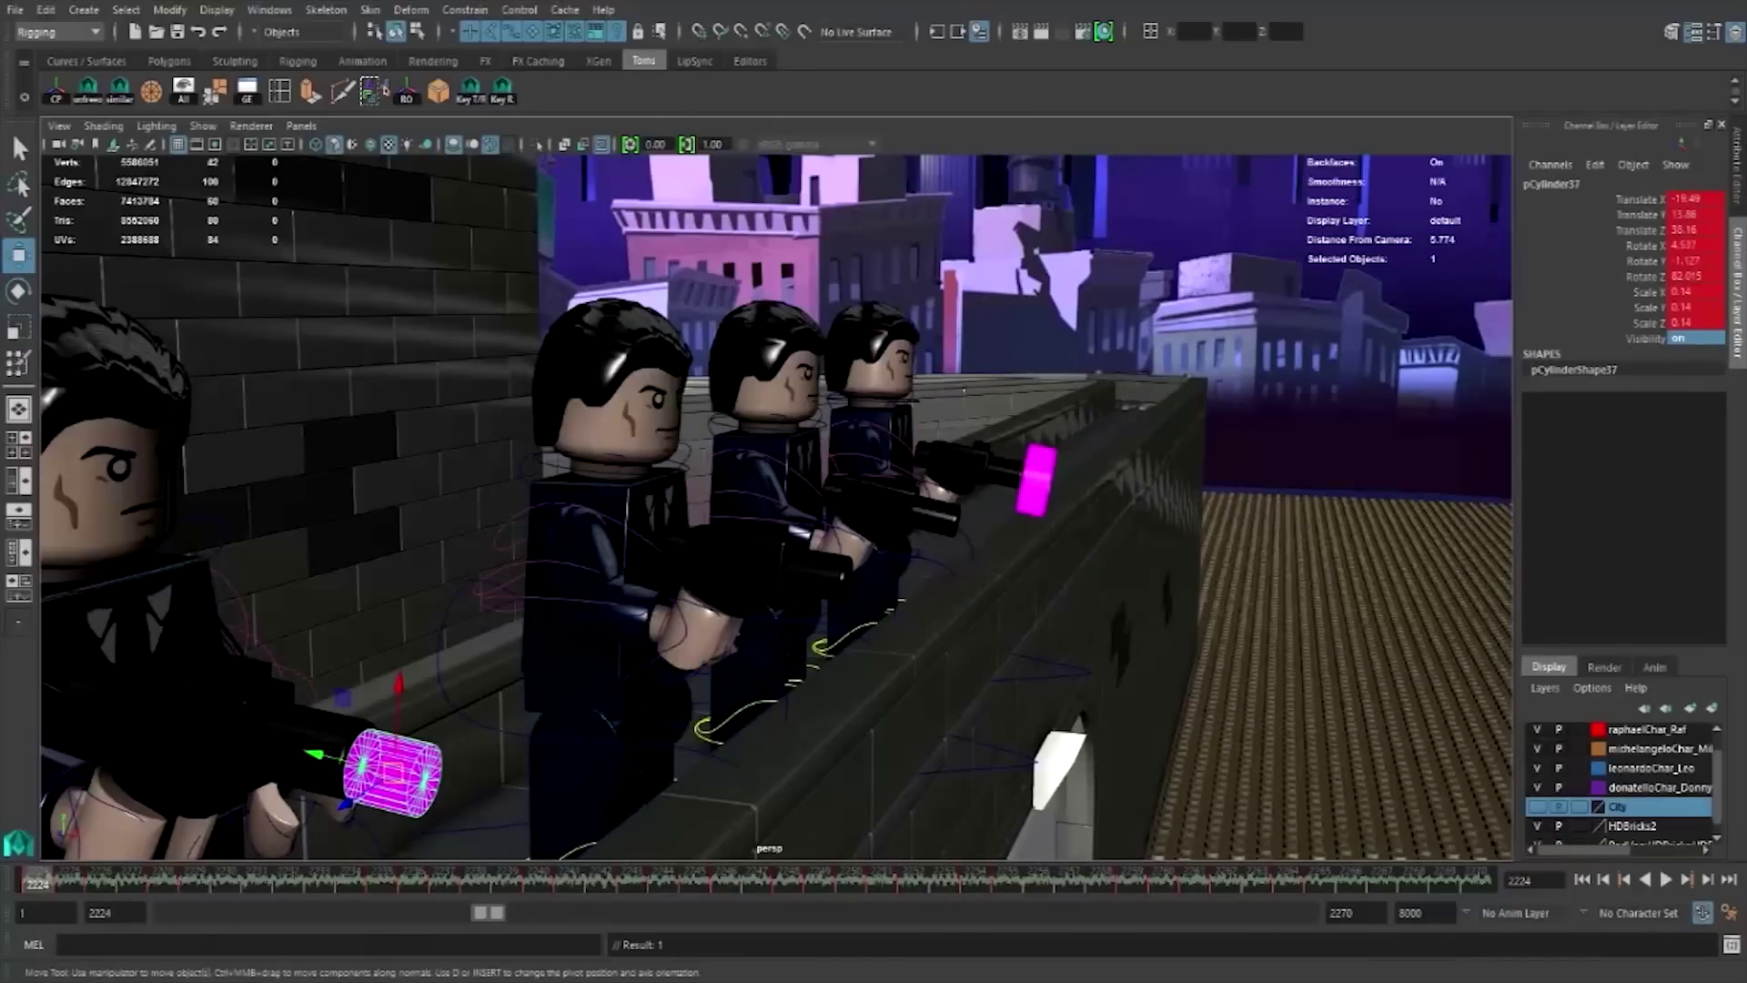
pyautogui.hotkey('alt', 'v')
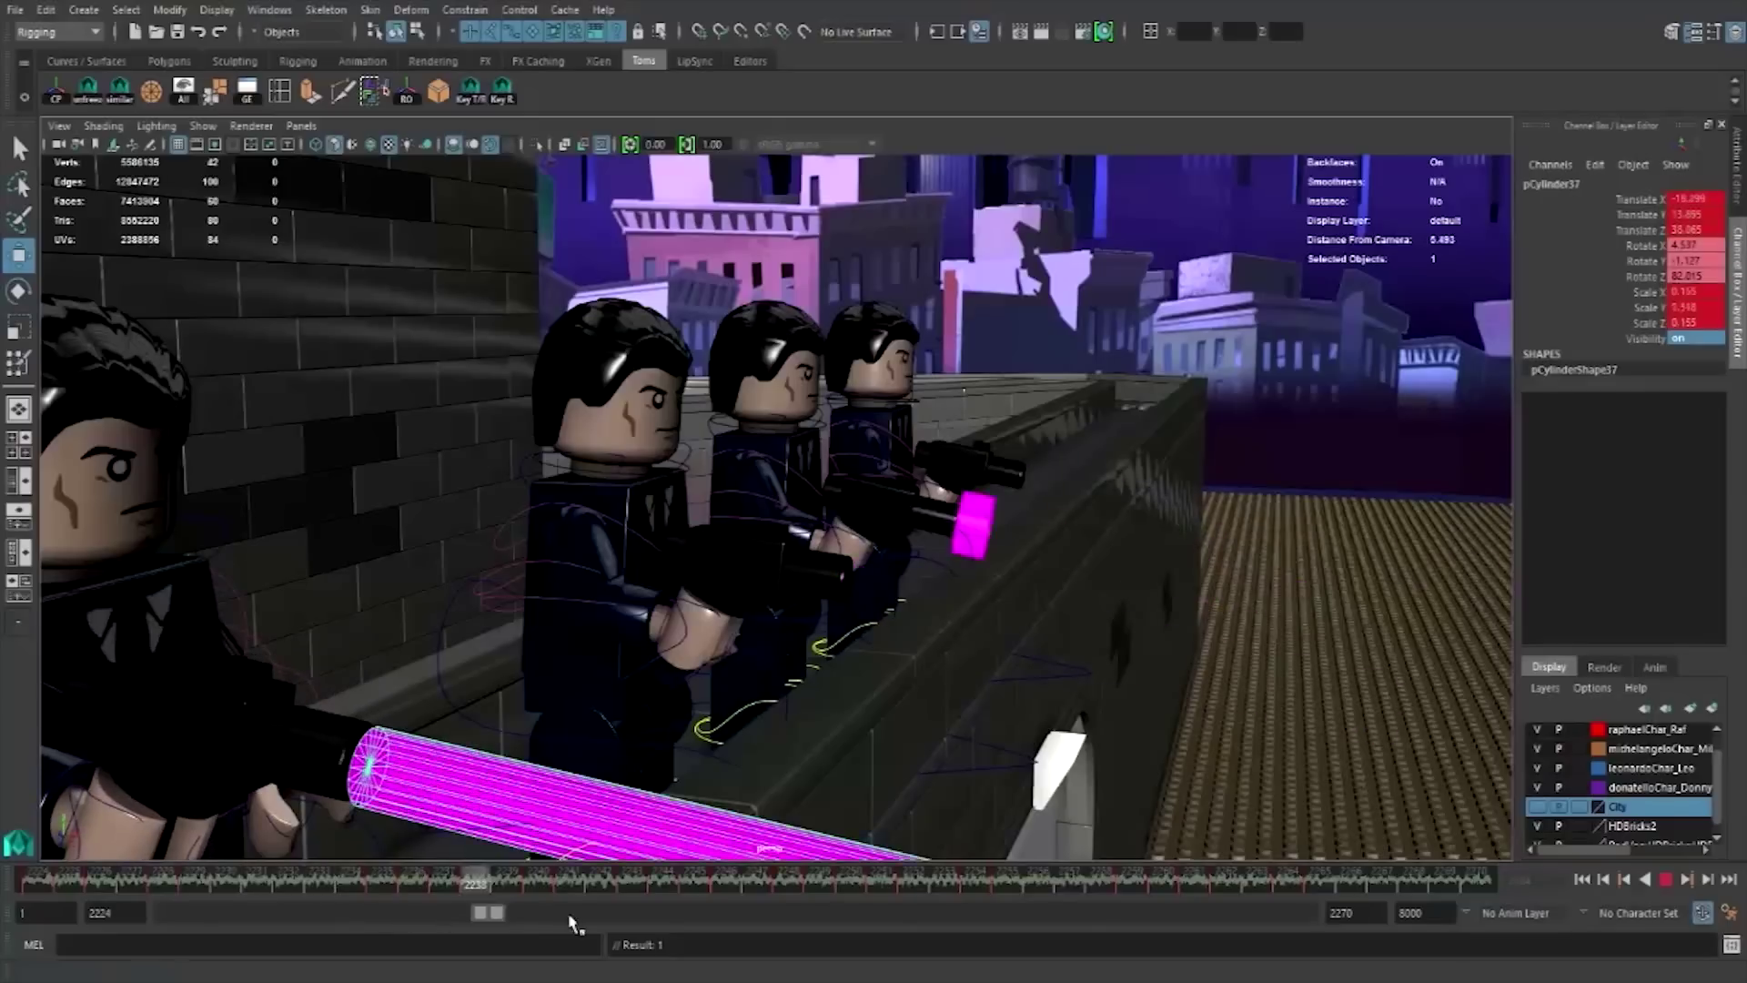
pyautogui.hotkey('alt', 'v')
pyautogui.click(645, 610)
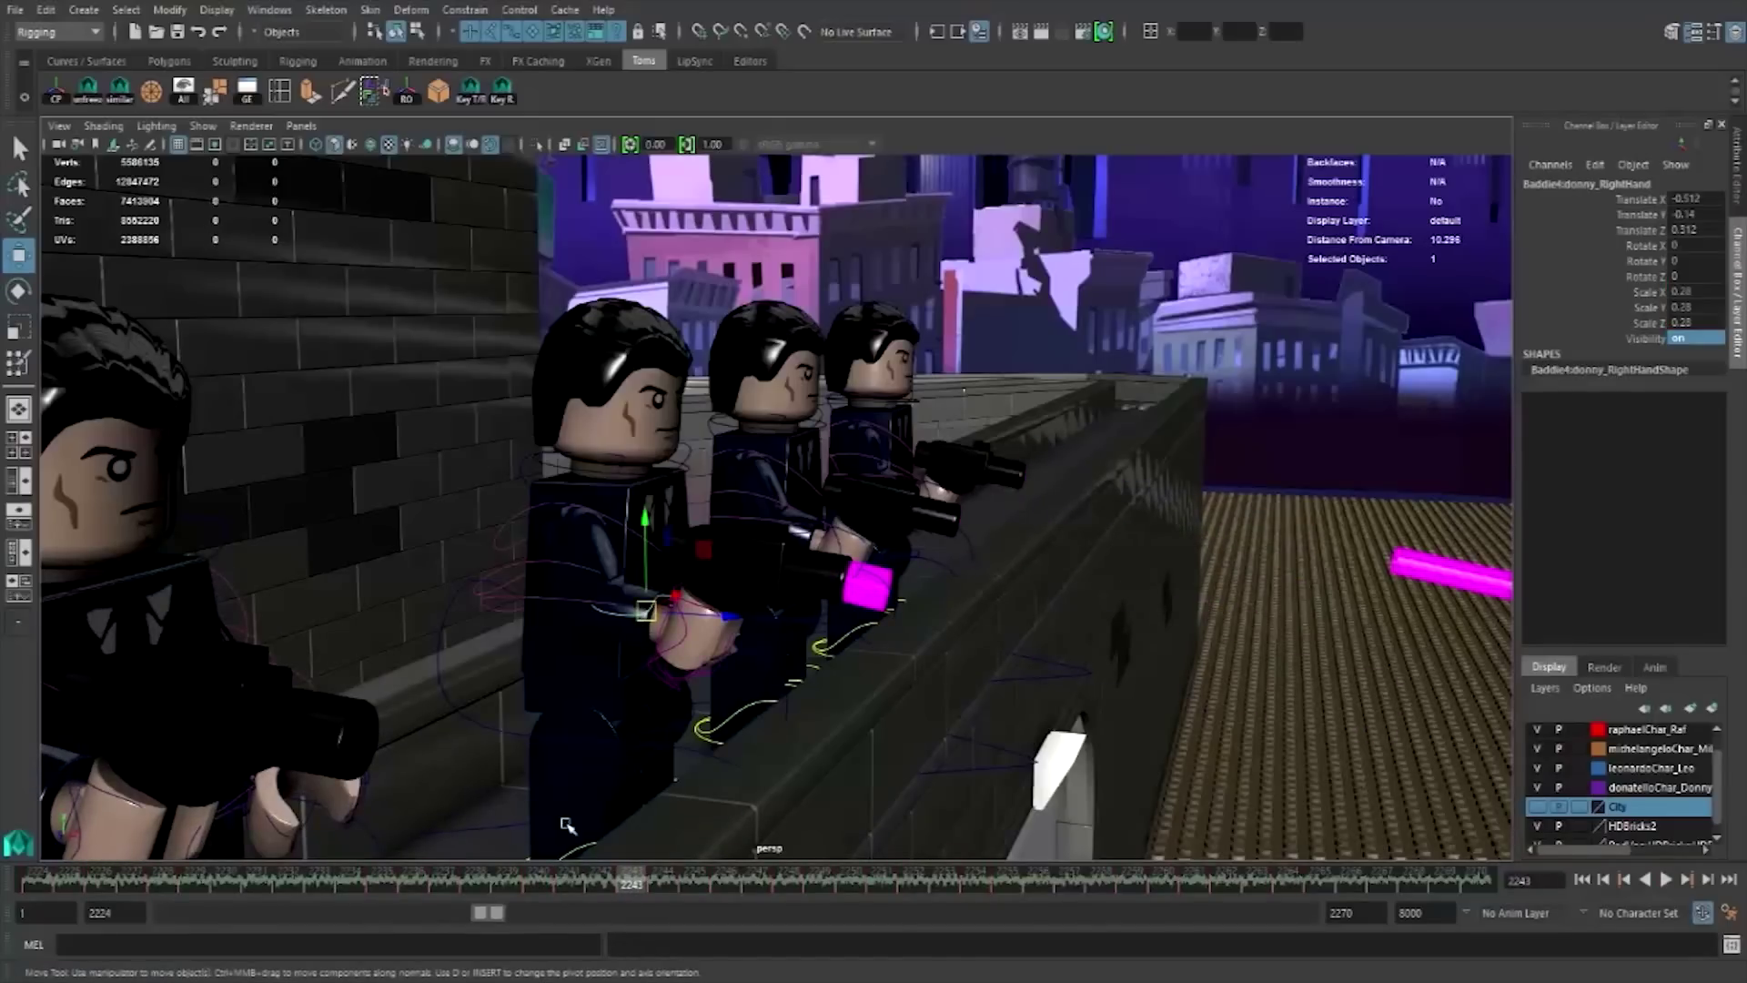
# - Key the first henchman's right-hand translate and rotate channels at about frame 2226
pyautogui.click(65, 737)
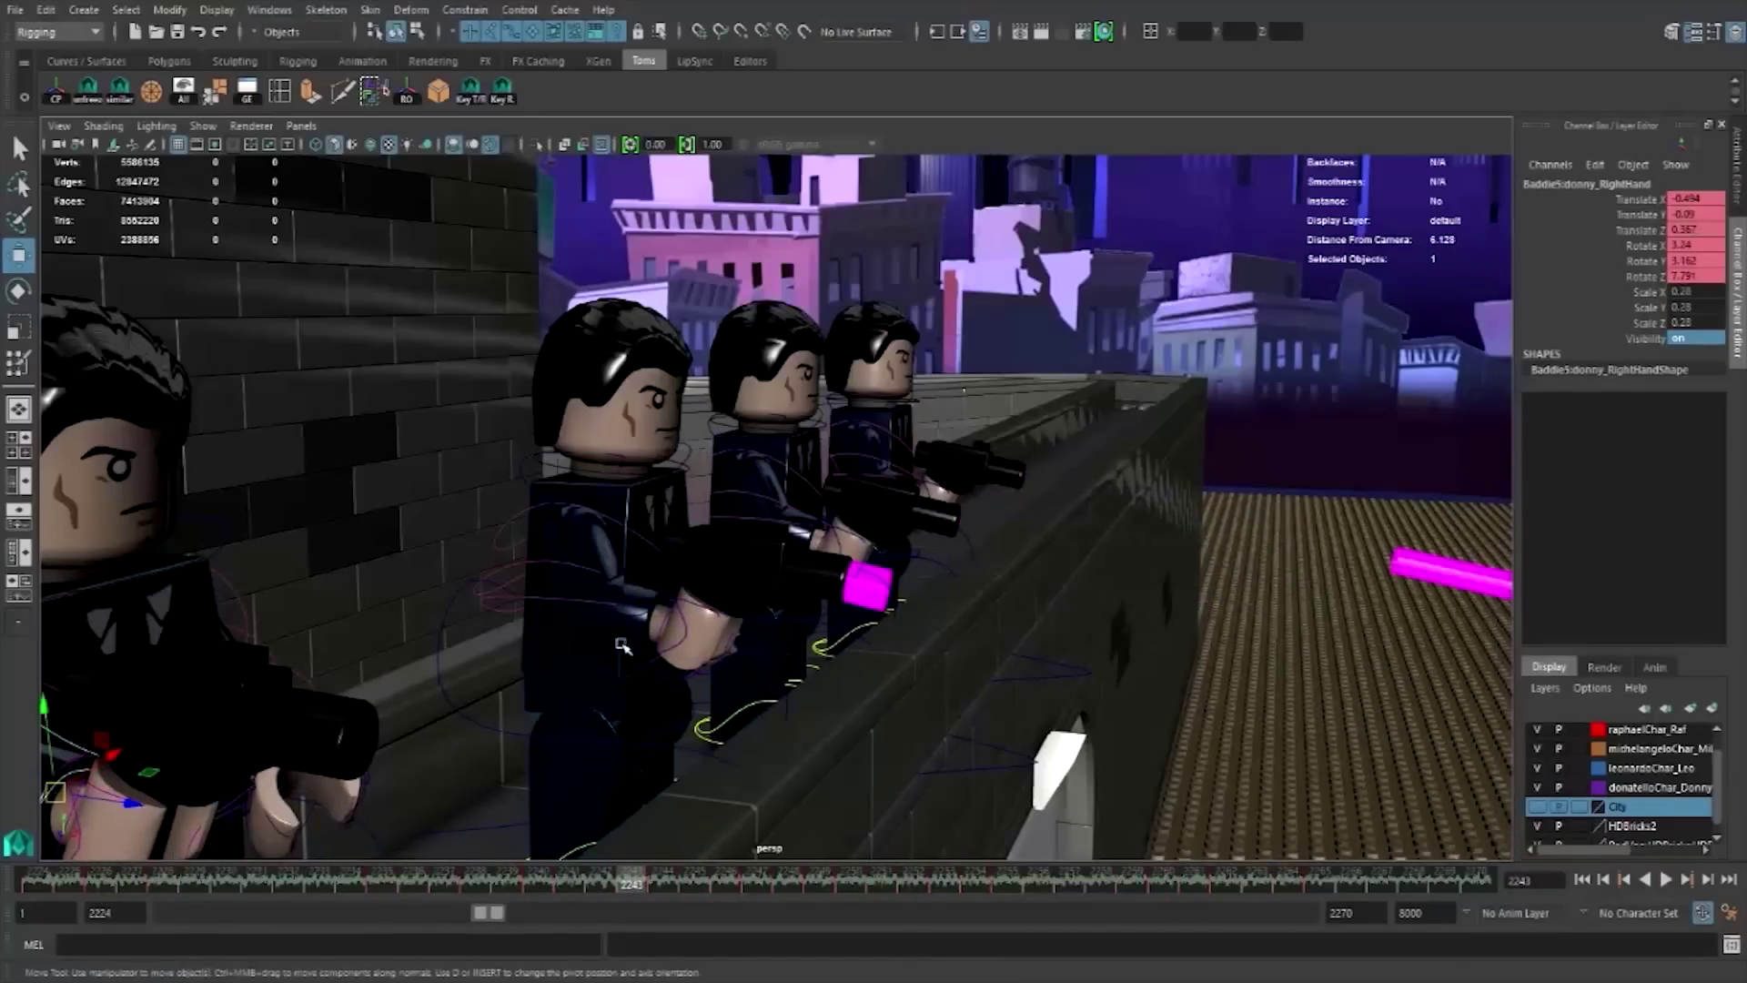
pyautogui.click(670, 633)
pyautogui.keyDown('alt'); pyautogui.moveTo(673, 628); pyautogui.dragTo(632, 605, button='middle'); pyautogui.keyUp('alt')
pyautogui.scroll(3, 631, 605)
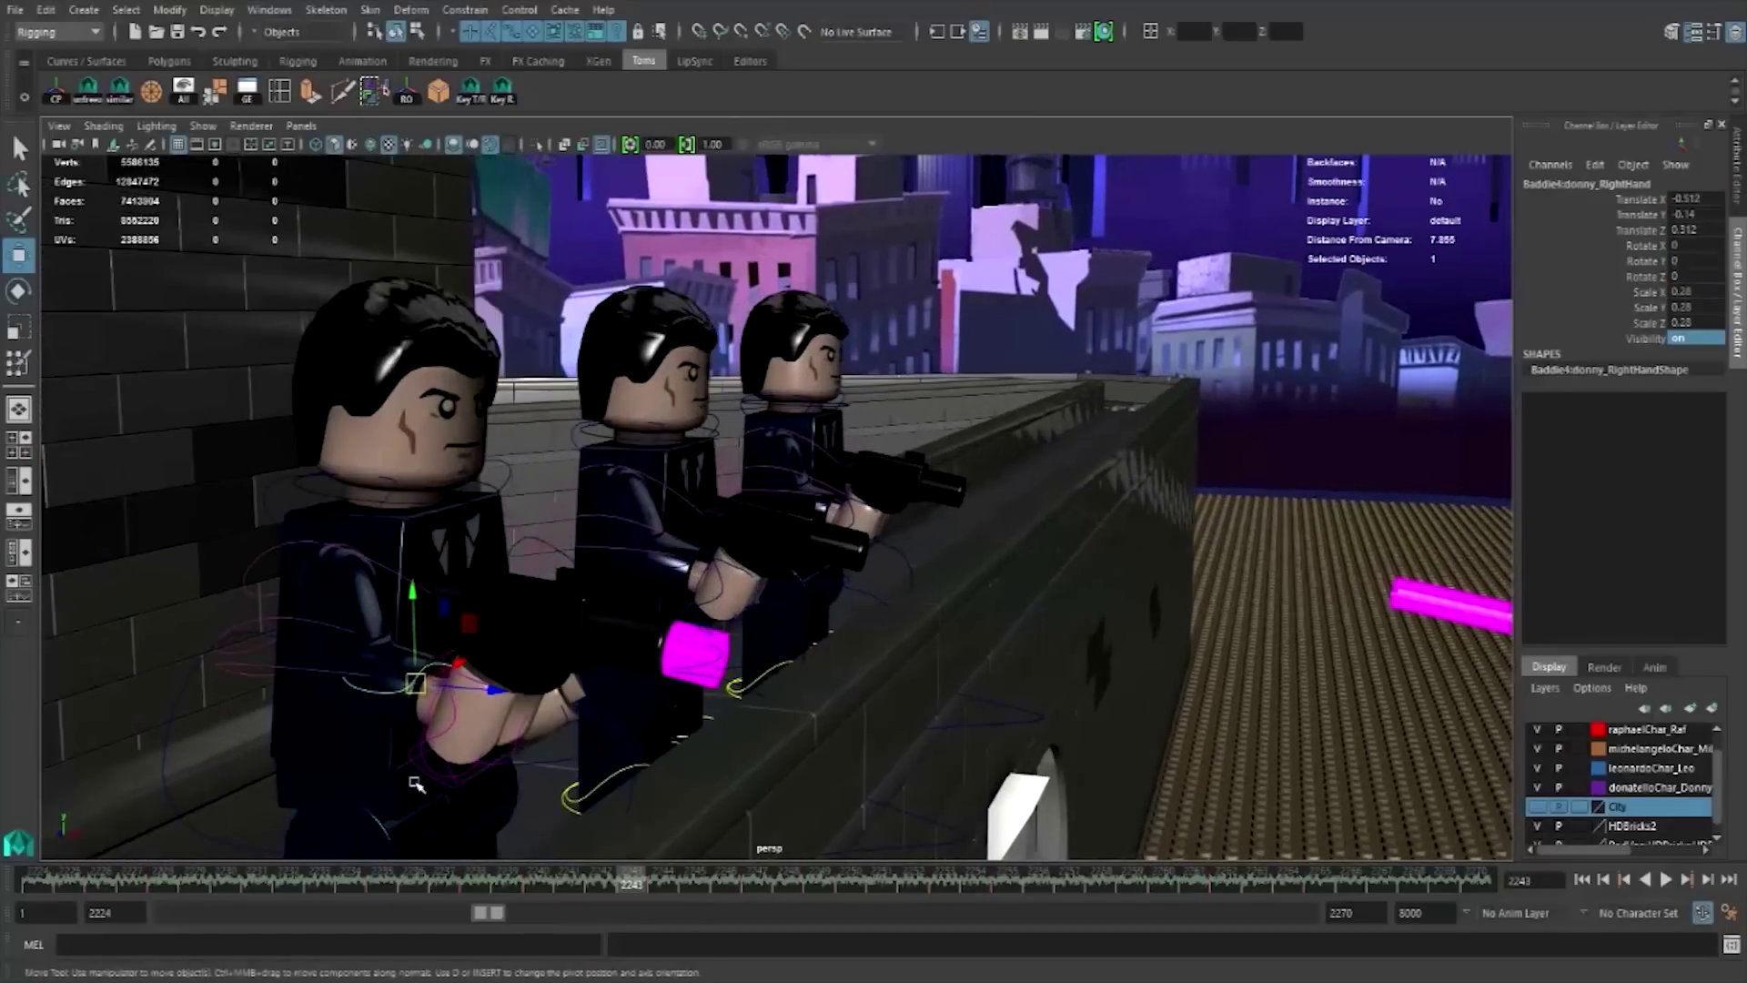
pyautogui.moveTo(139, 880); pyautogui.dragTo(132, 883)
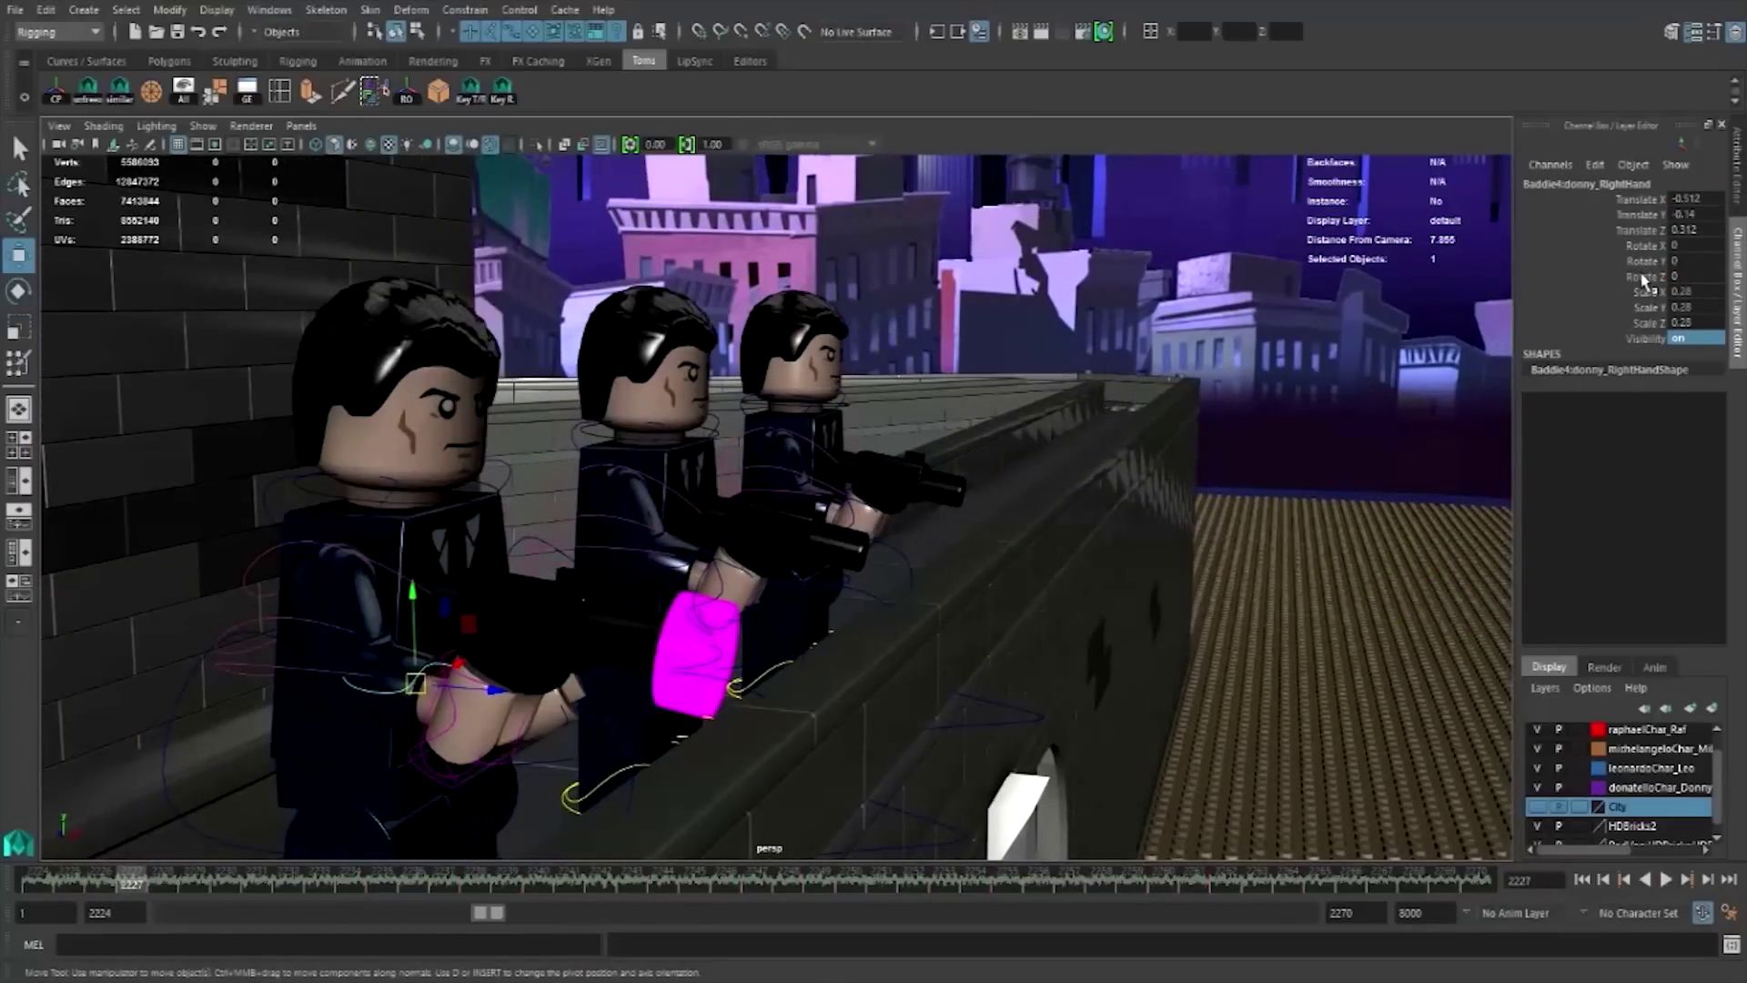
pyautogui.moveTo(1644, 280); pyautogui.dragTo(1638, 198)
pyautogui.rightClick(1634, 200)
pyautogui.click(1638, 211)
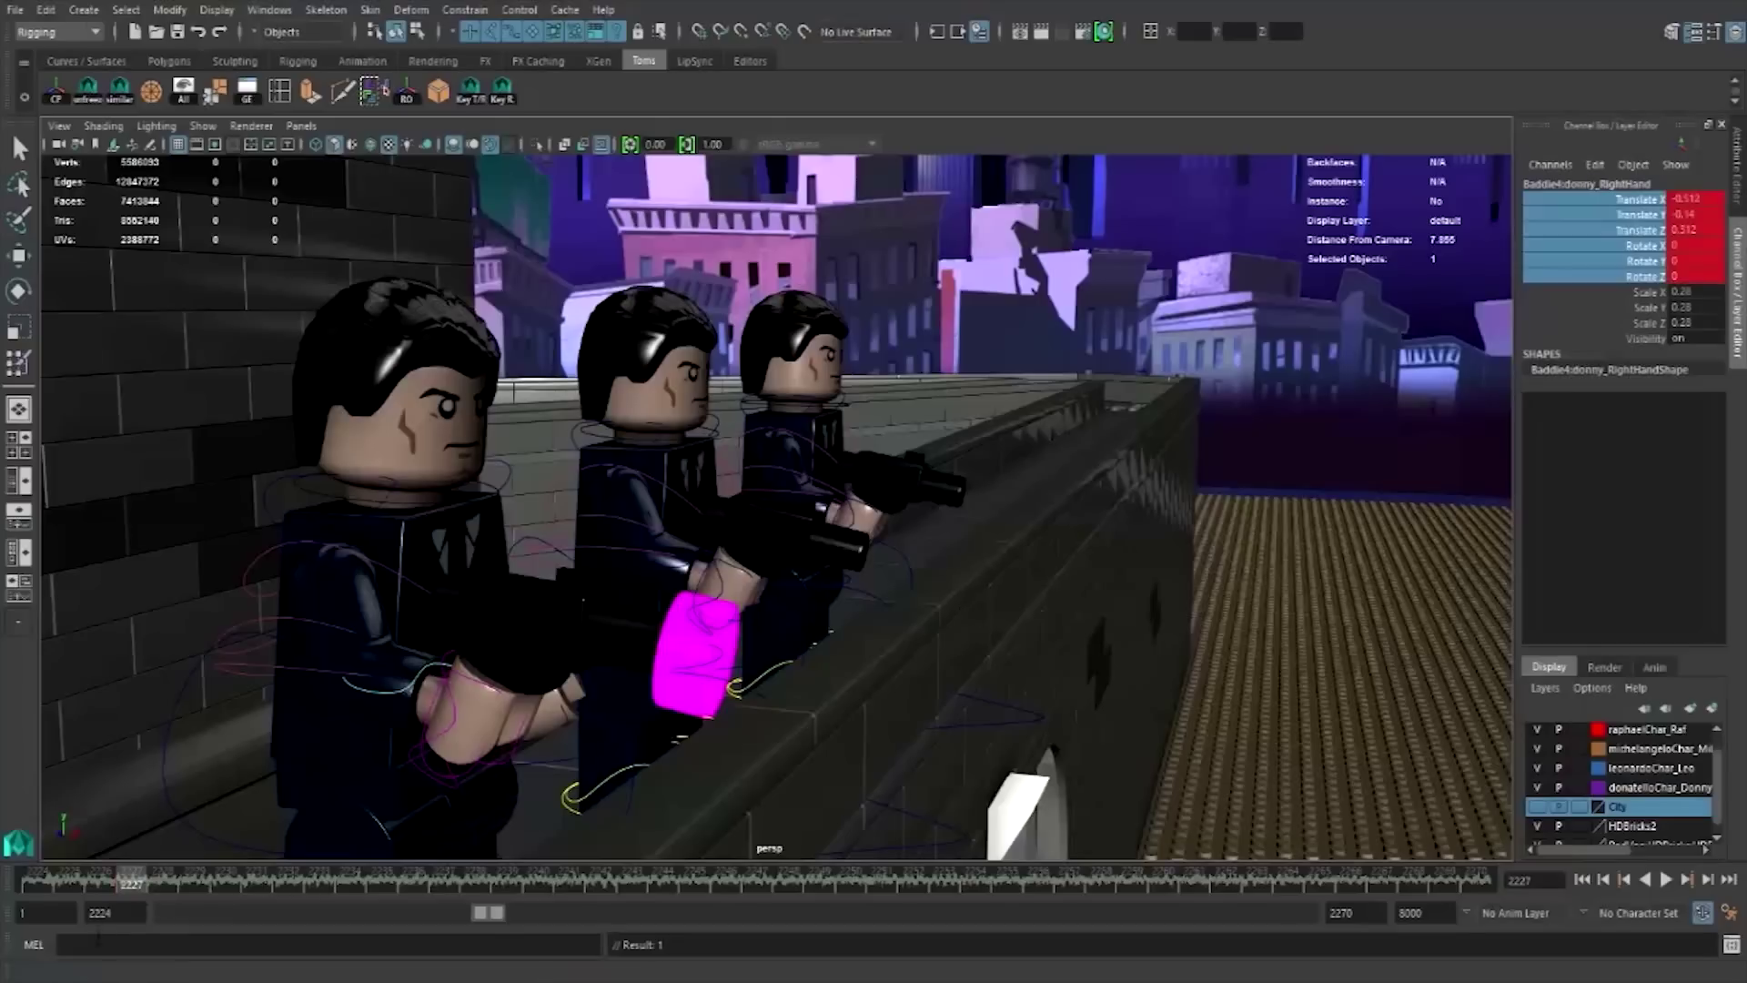
# - Key the right hand's position and rotation at frames 2231 and 2243
pyautogui.moveTo(154, 889); pyautogui.dragTo(382, 887)
pyautogui.click(262, 892)
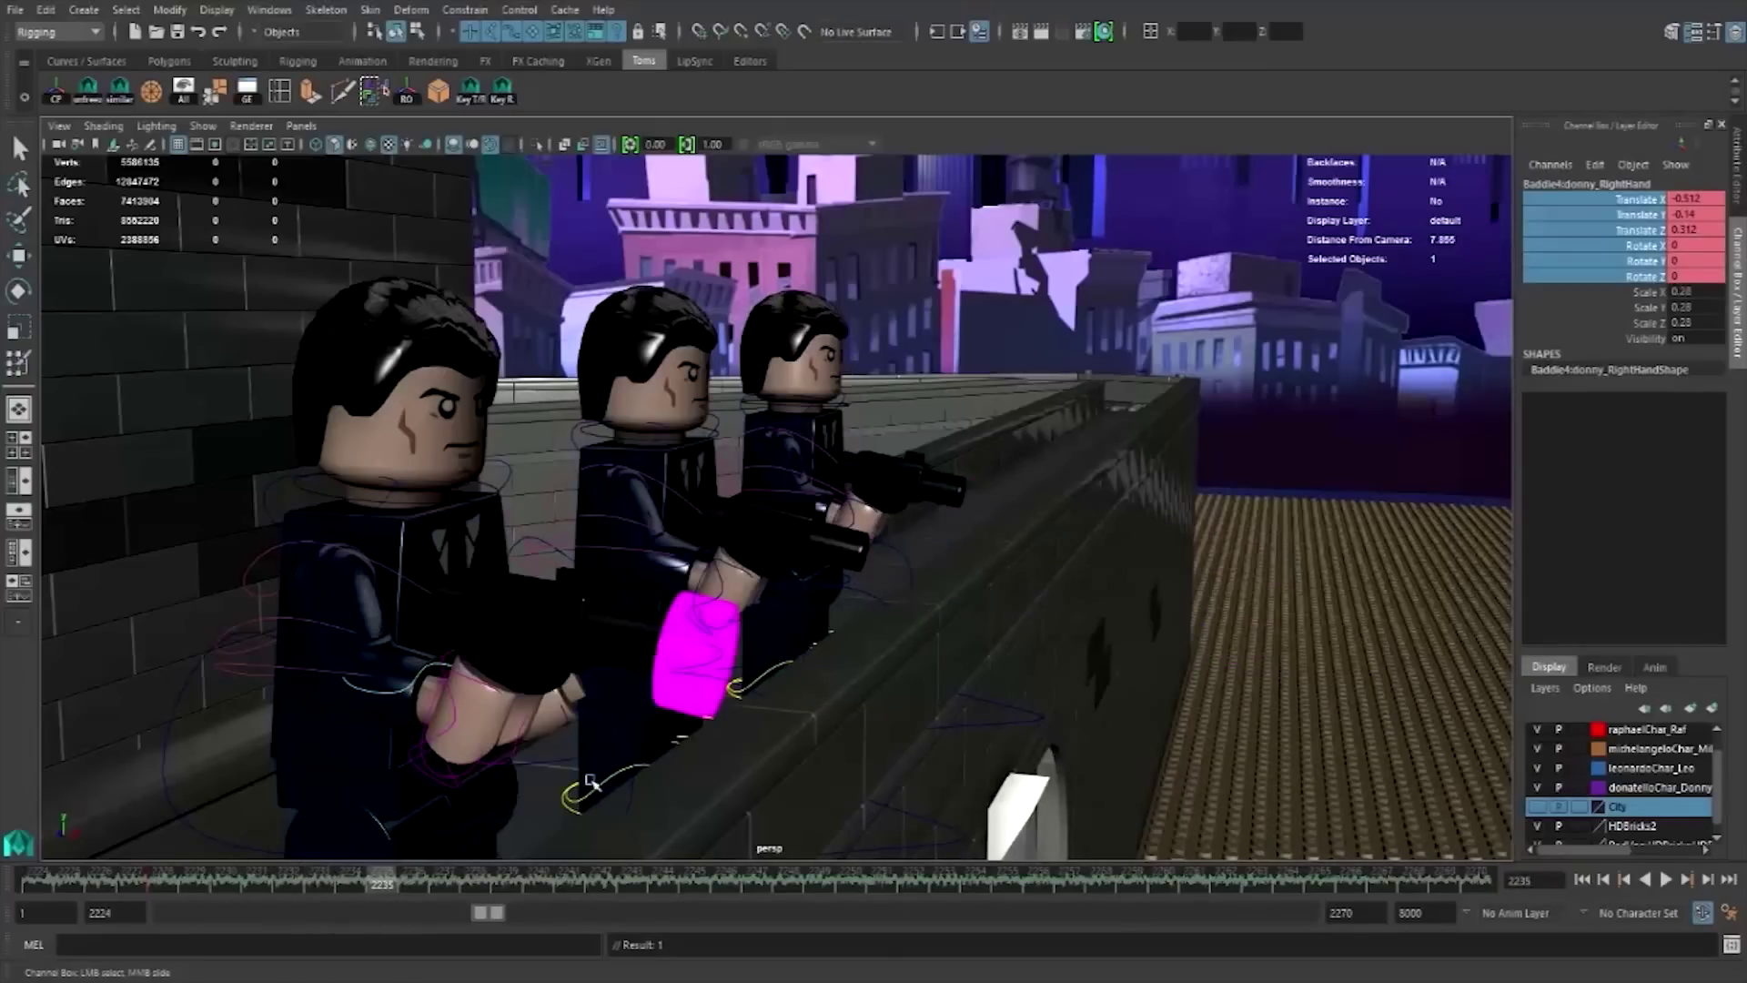
pyautogui.rightClick(1629, 306)
pyautogui.click(1620, 267)
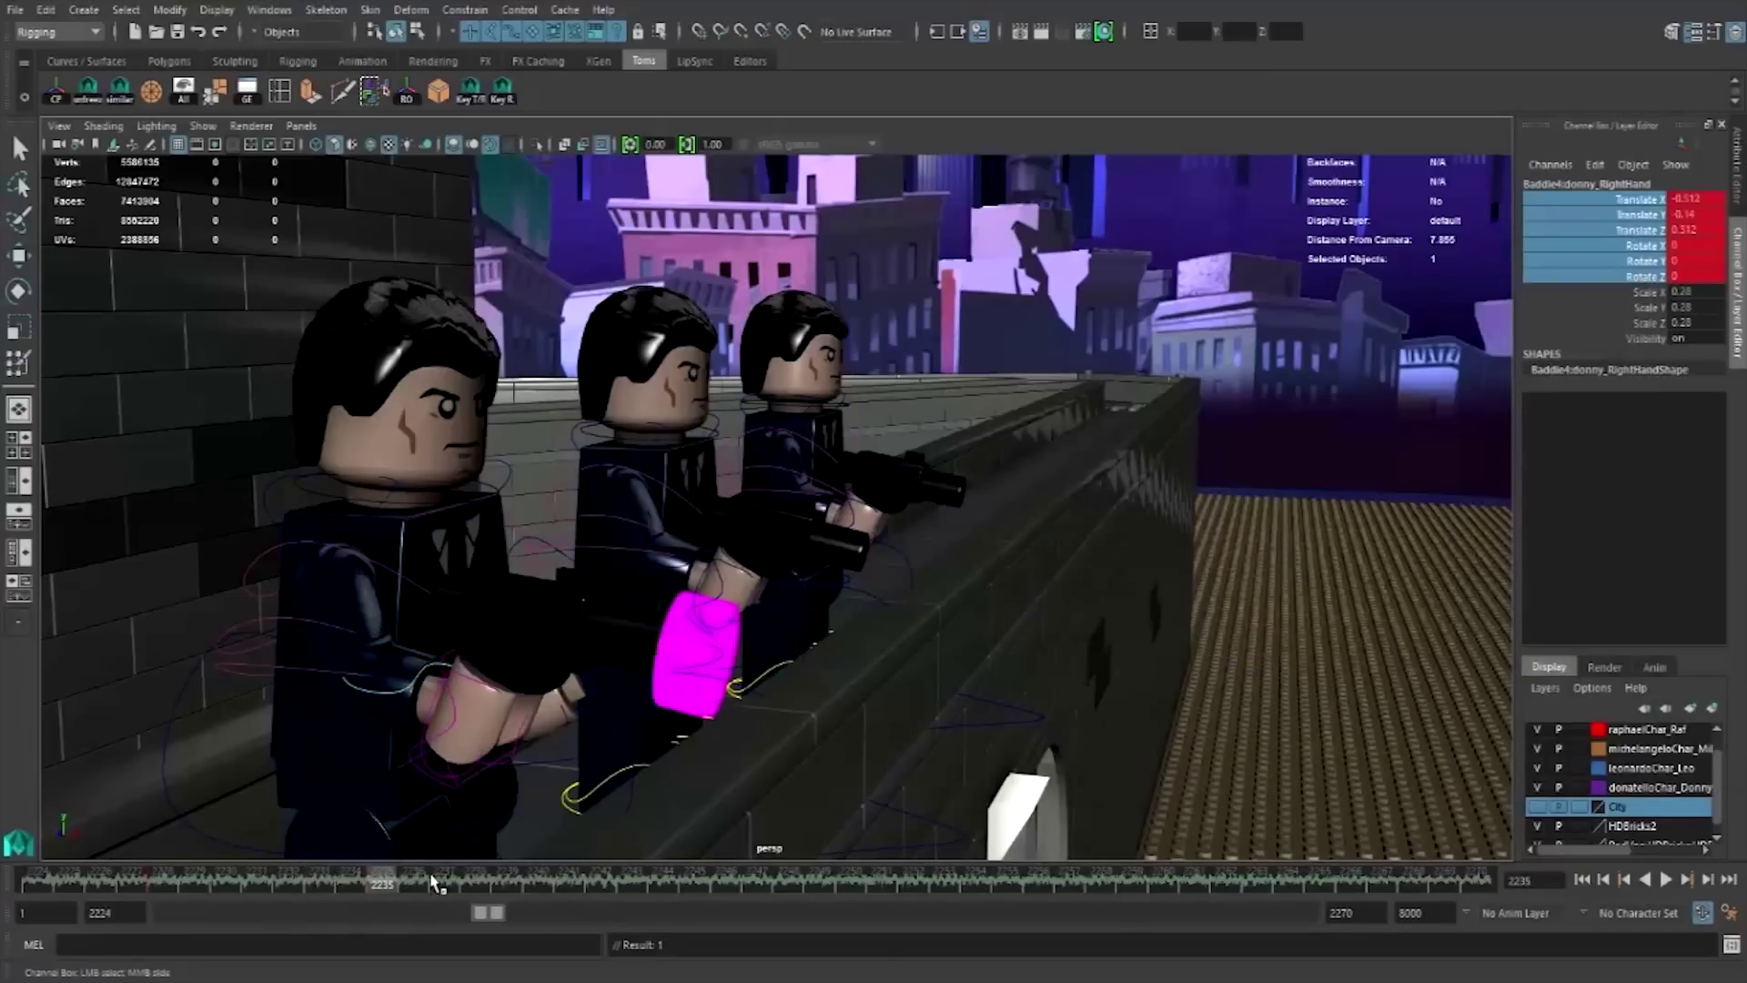
pyautogui.moveTo(435, 883)
pyautogui.mouseDown()
pyautogui.moveTo(664, 896)
pyautogui.moveTo(640, 894)
pyautogui.mouseUp()
pyautogui.rightClick(1567, 255)
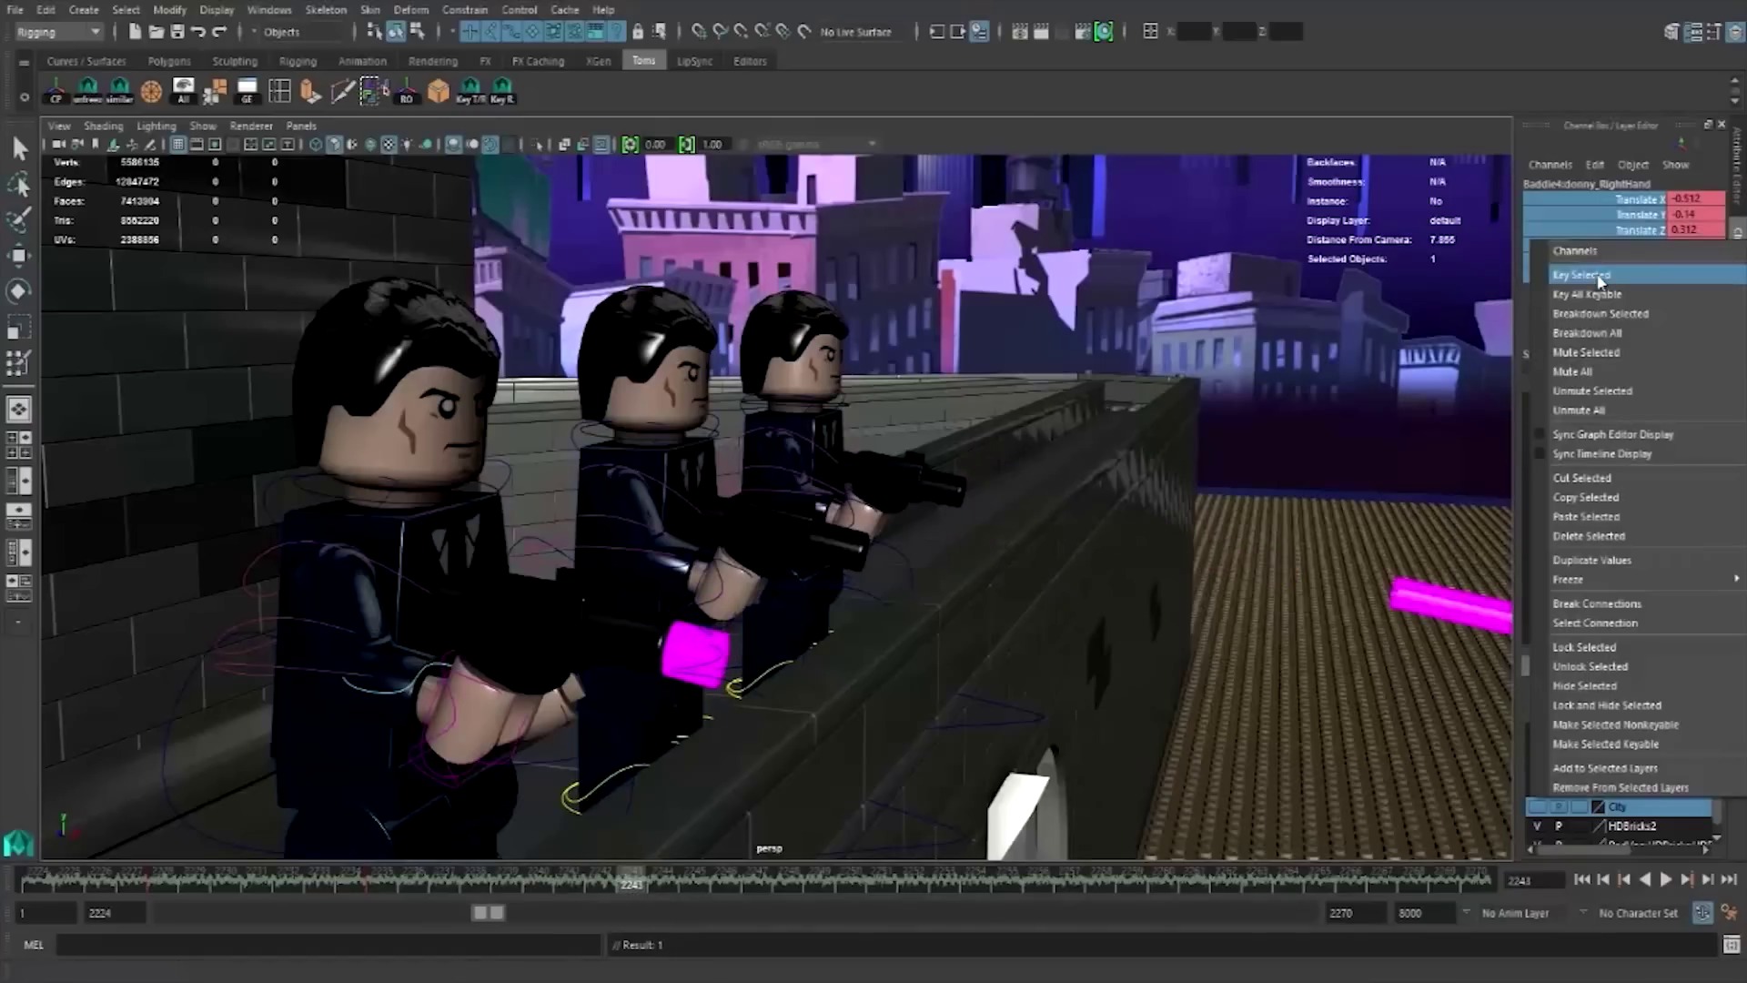
pyautogui.click(1584, 271)
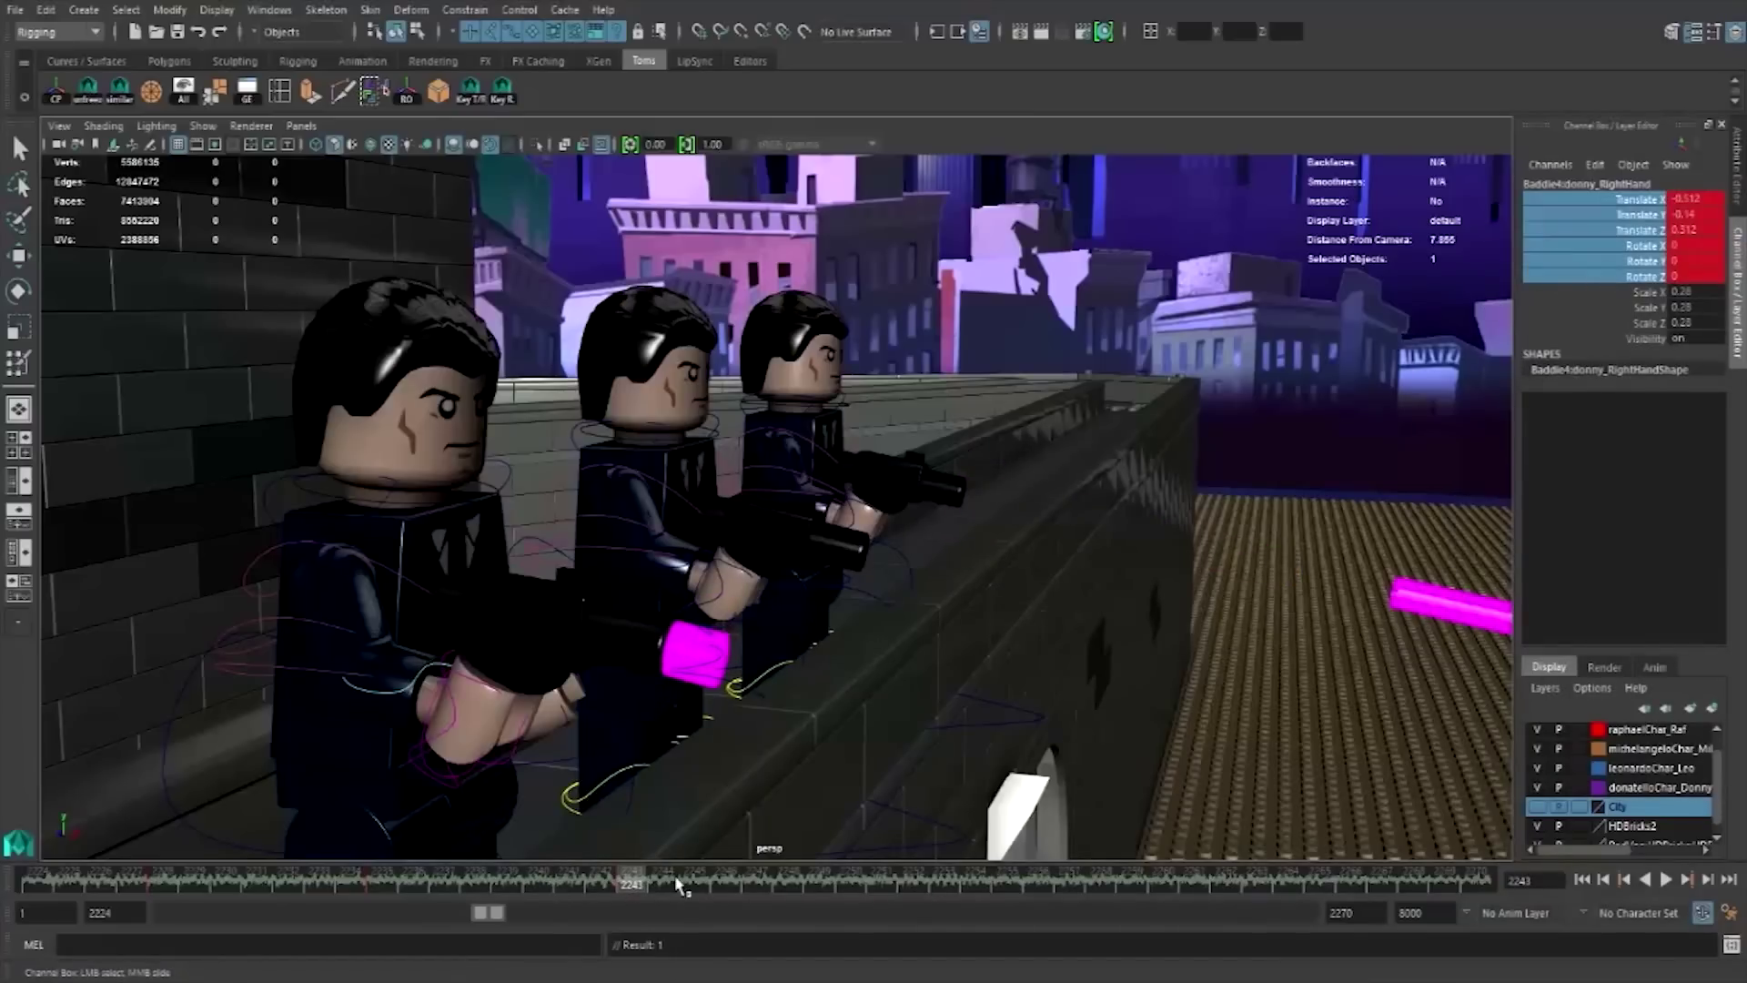
# - Key the right hand again at frames 2259 and 2266, past the firing
pyautogui.moveTo(680, 887); pyautogui.dragTo(1130, 888)
pyautogui.press('s')
pyautogui.rightClick(1535, 284)
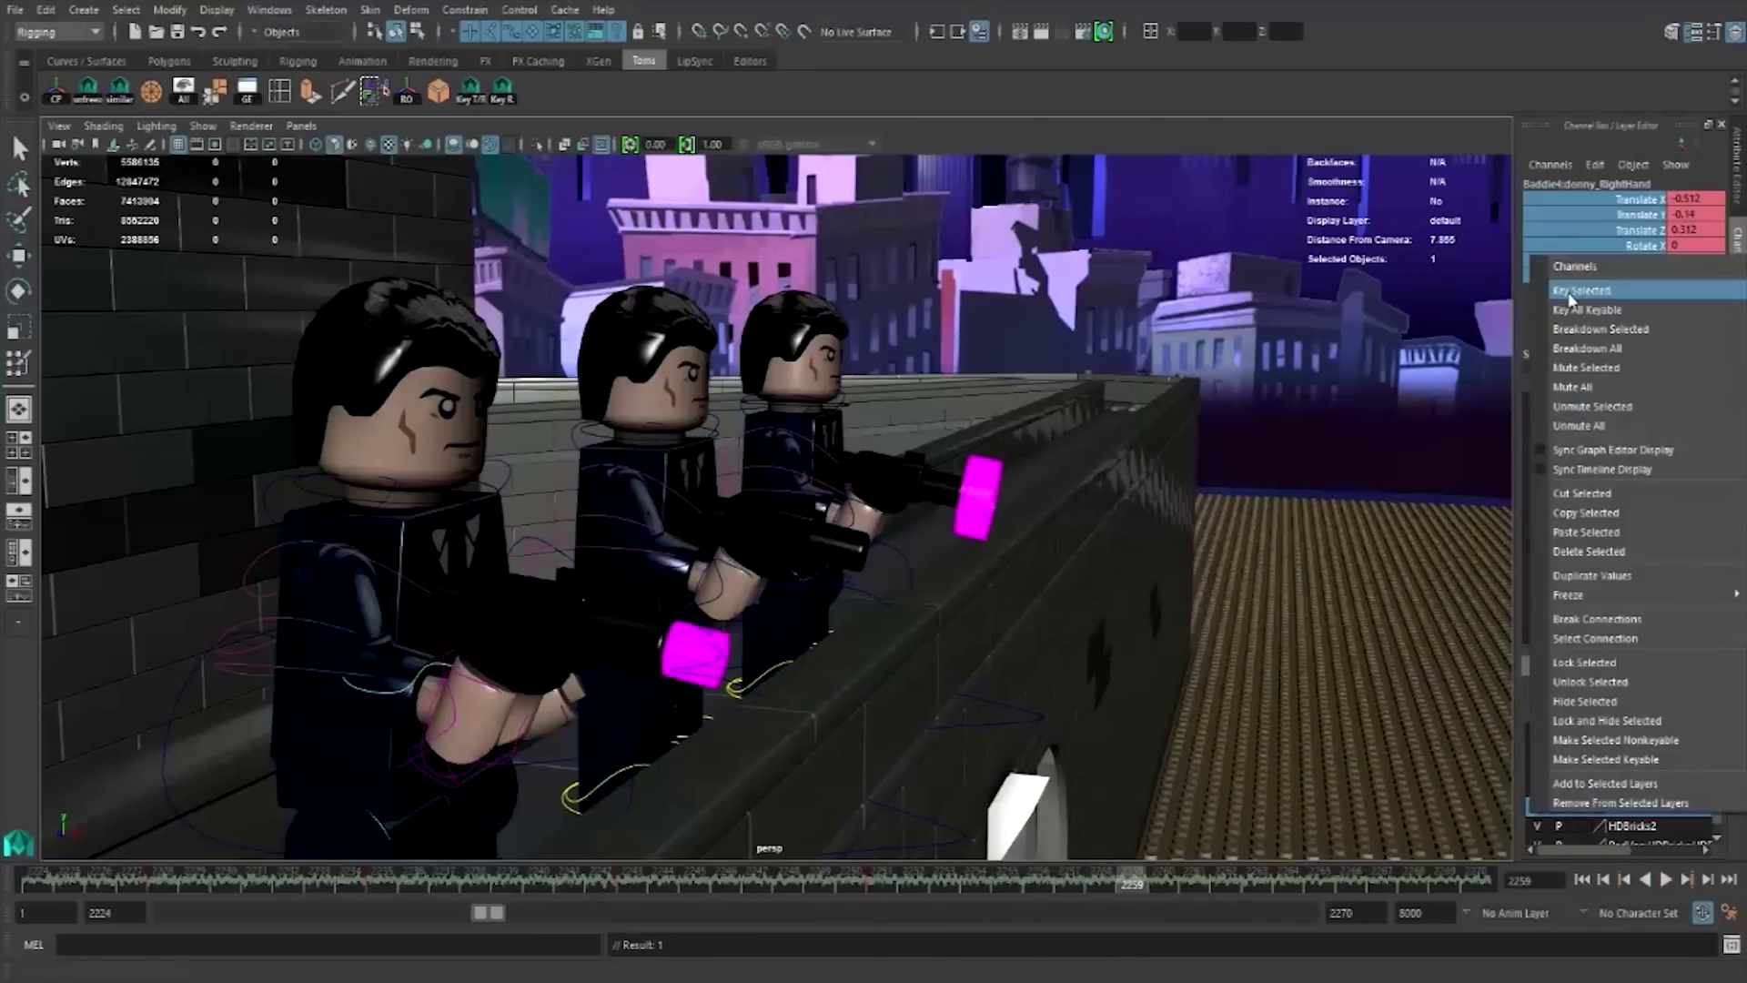
pyautogui.click(1560, 267)
pyautogui.moveTo(1242, 878); pyautogui.dragTo(1348, 873)
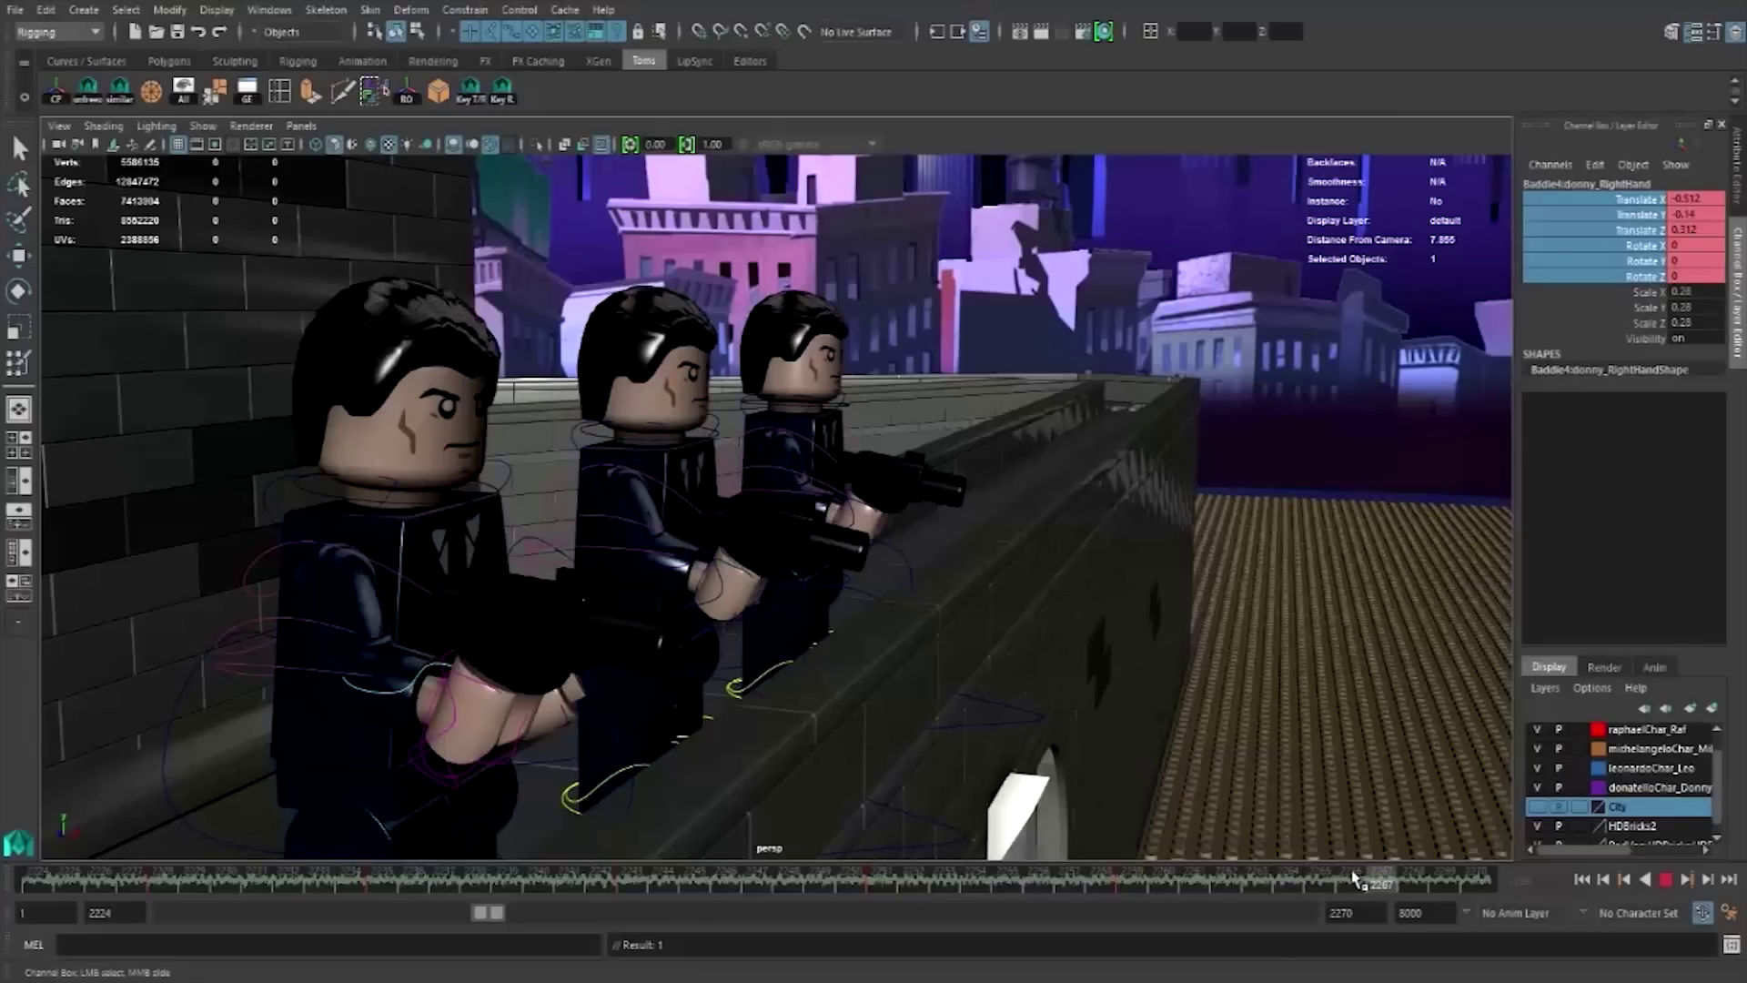
pyautogui.rightClick(1560, 254)
pyautogui.click(1565, 284)
# - Raise the hand slightly at frame 2231 and adjust its height at frames 2255 and 2262
pyautogui.click(258, 881)
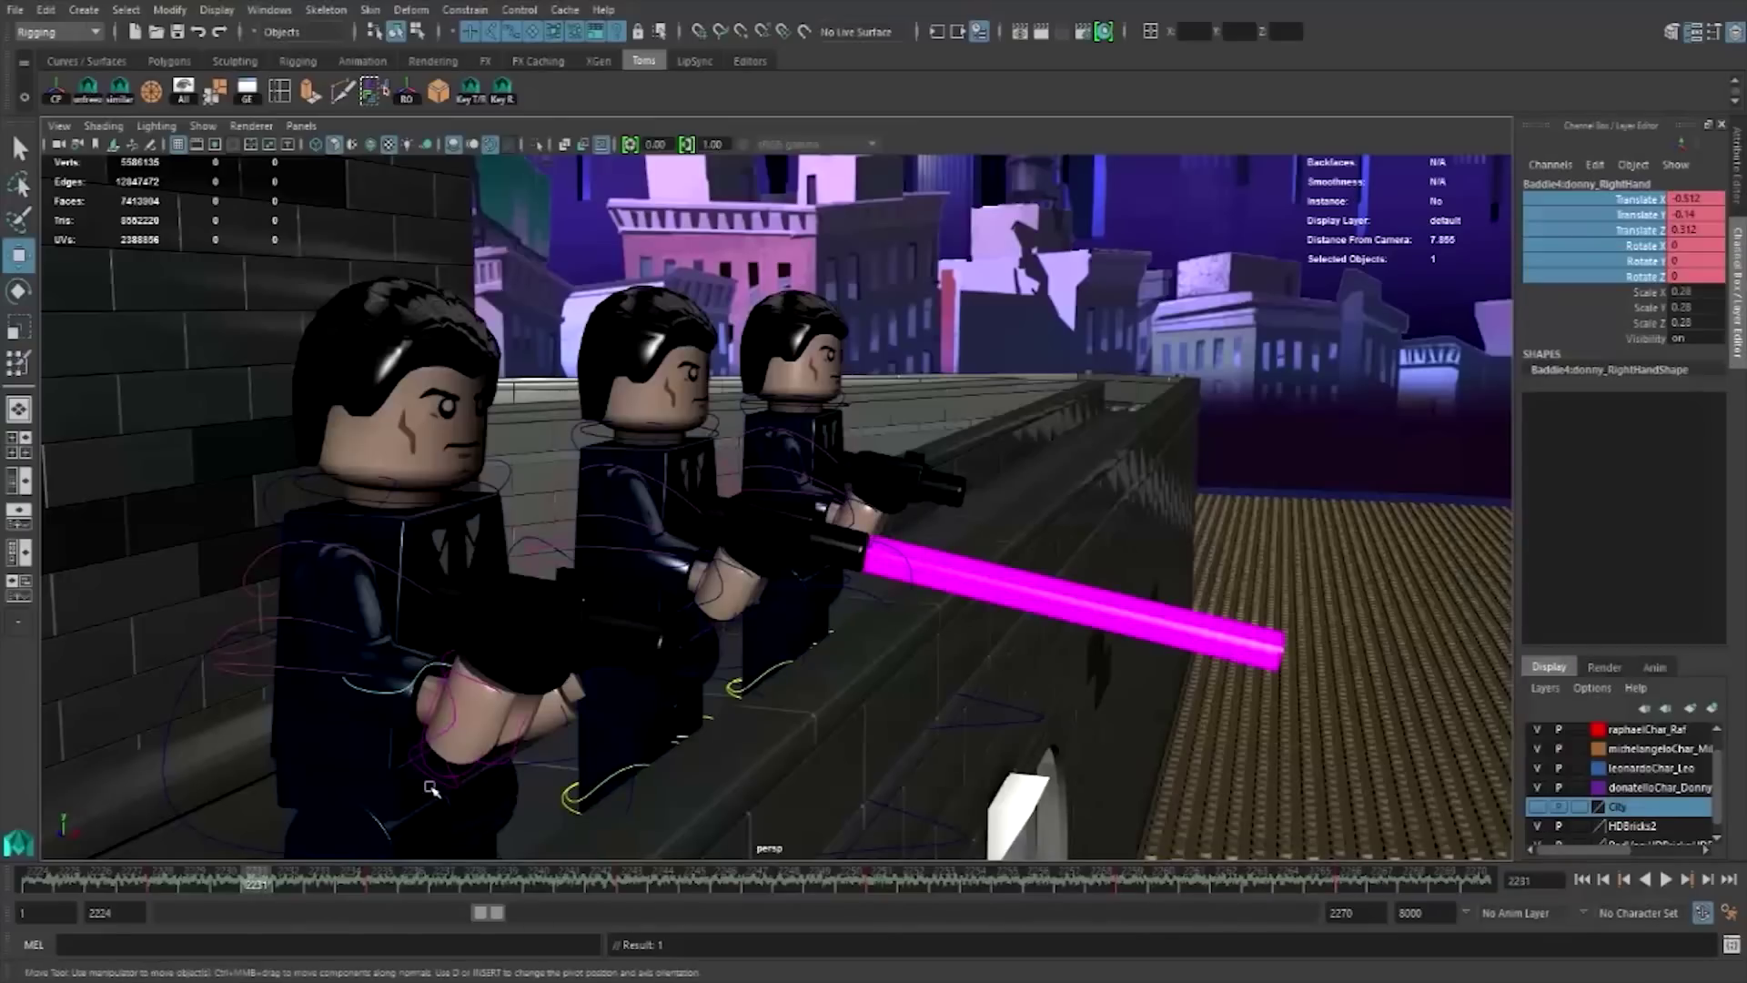
pyautogui.press('w')
pyautogui.moveTo(416, 590); pyautogui.dragTo(397, 860)
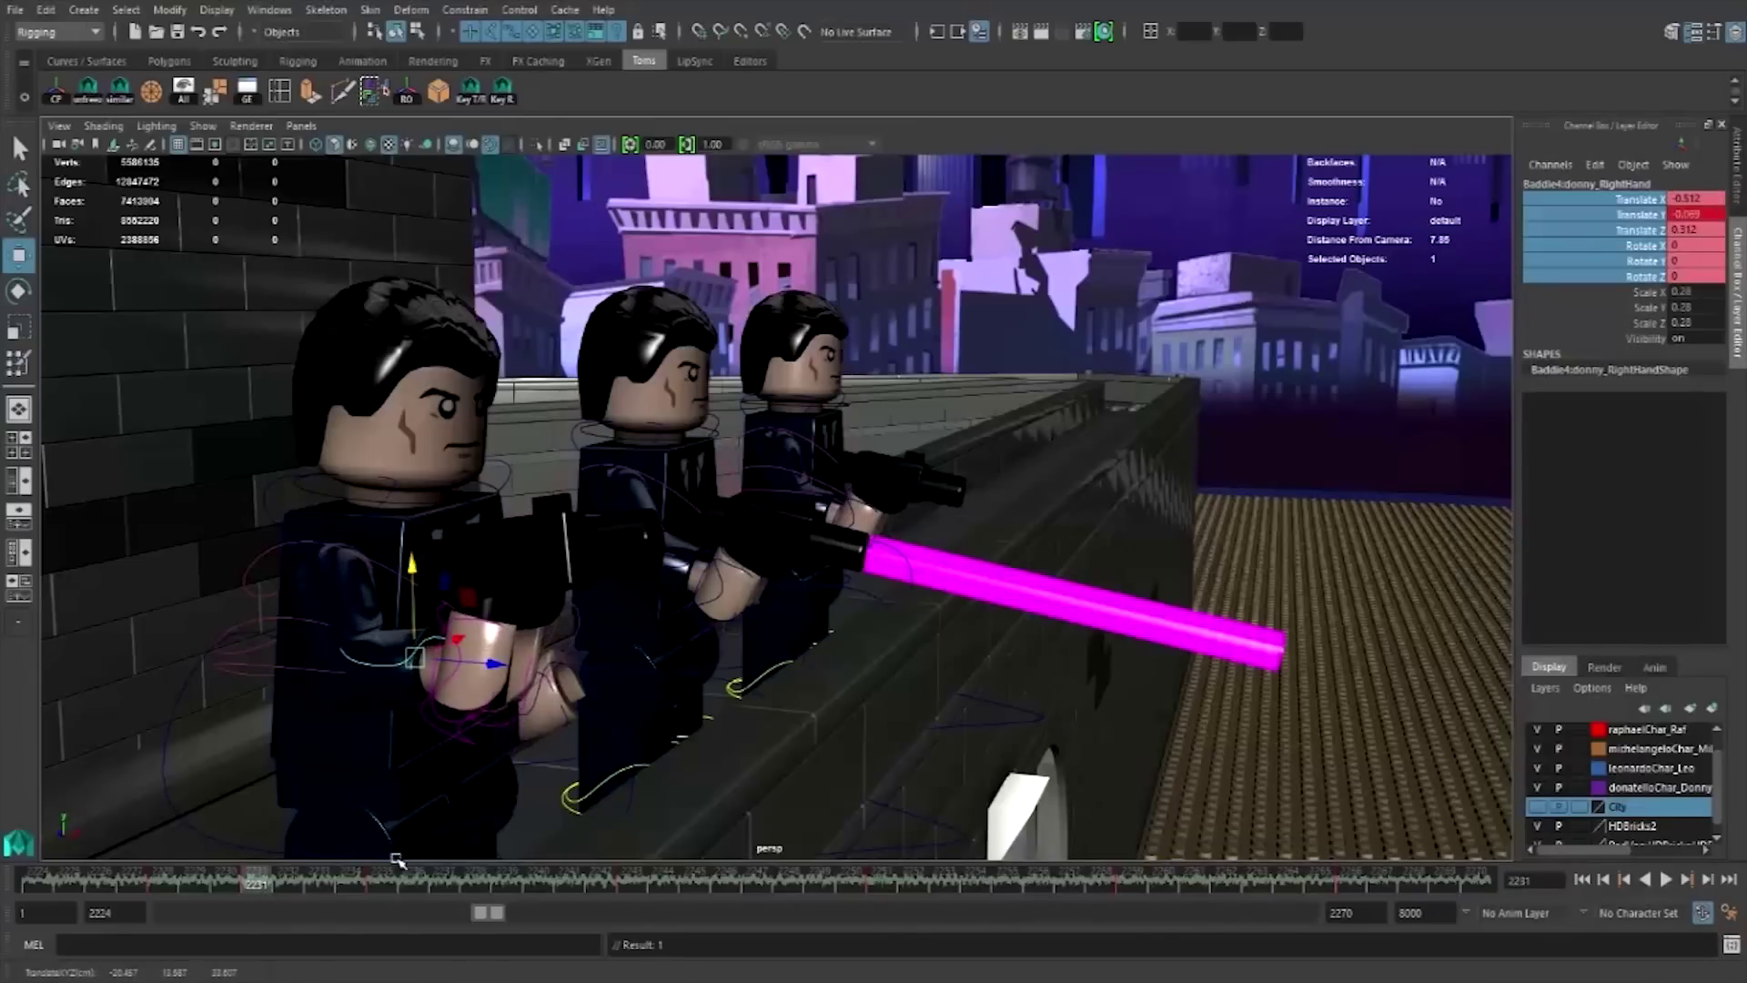
pyautogui.click(501, 881)
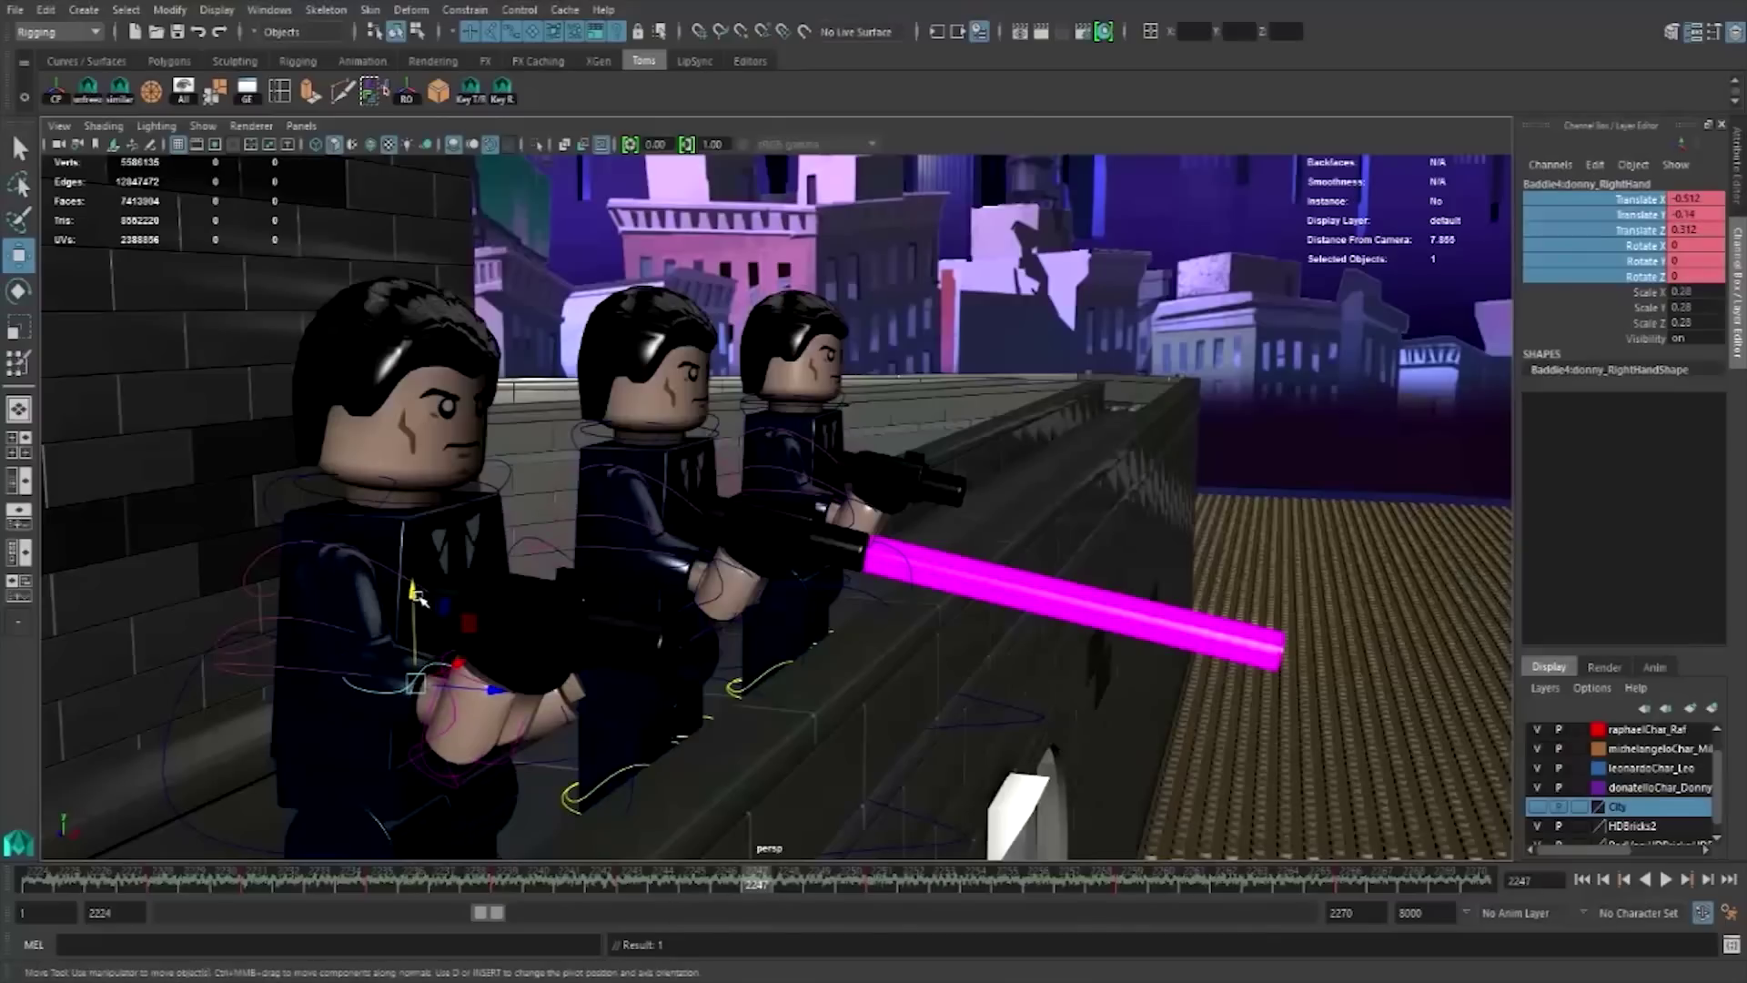
pyautogui.click(751, 880)
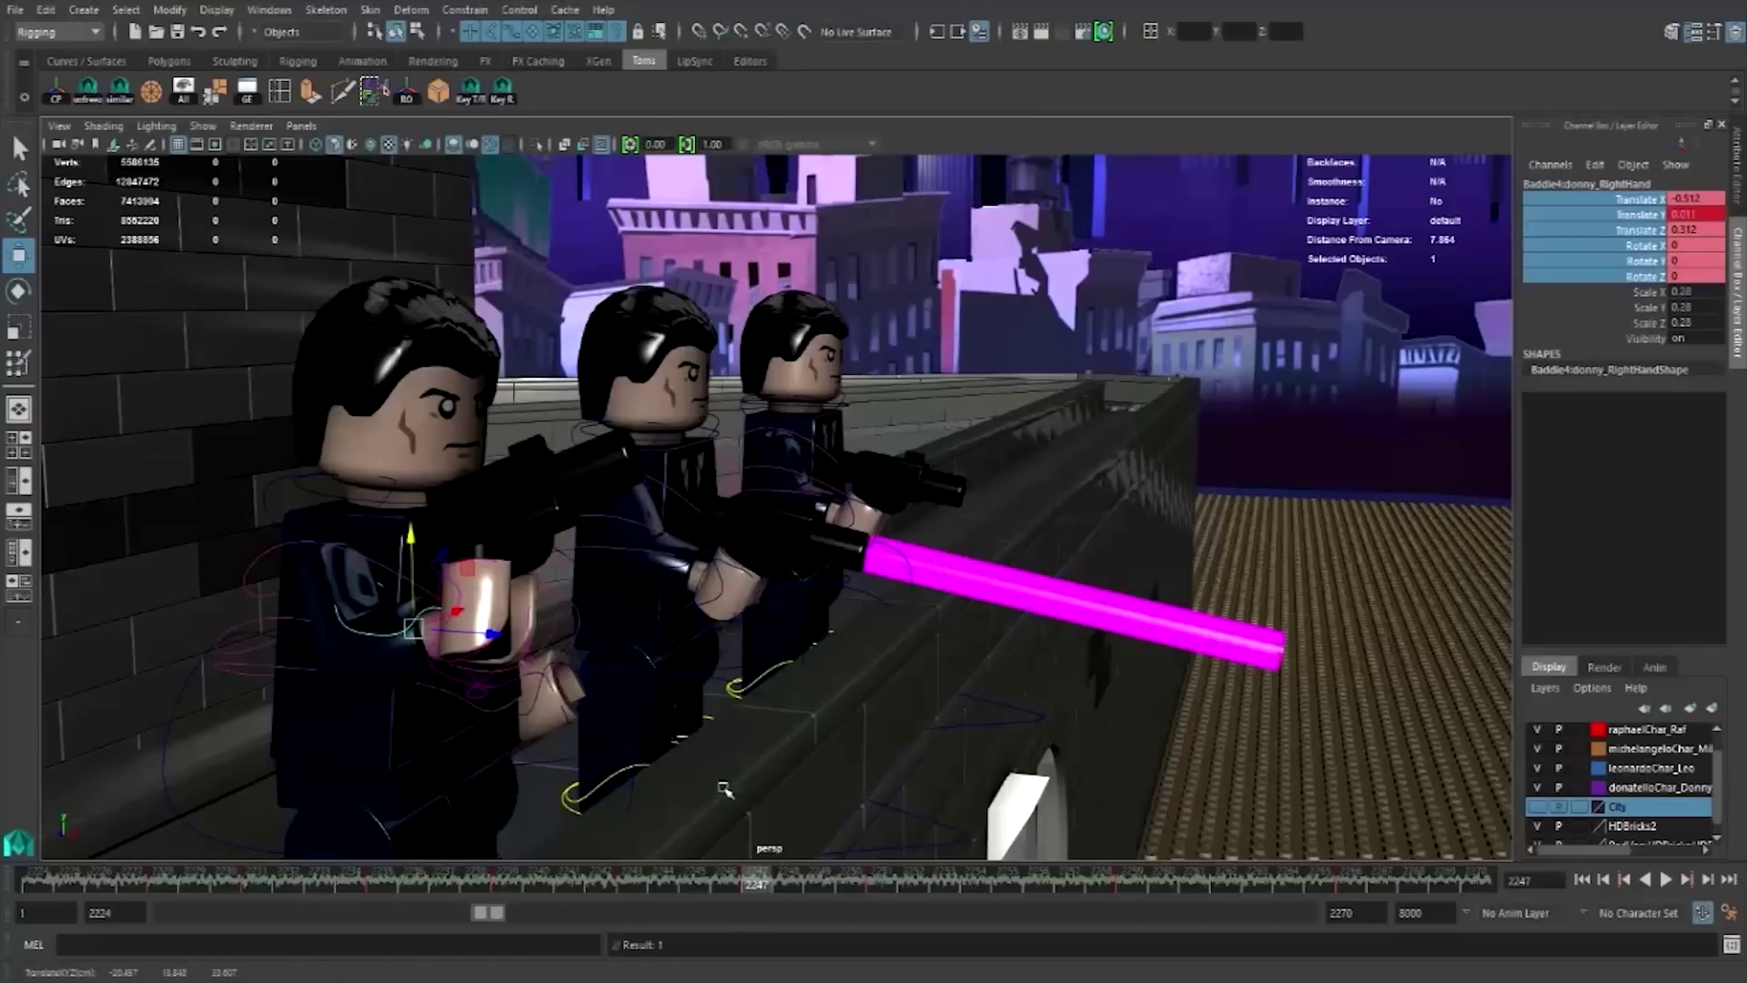
pyautogui.click(1006, 881)
pyautogui.moveTo(412, 591); pyautogui.dragTo(666, 710)
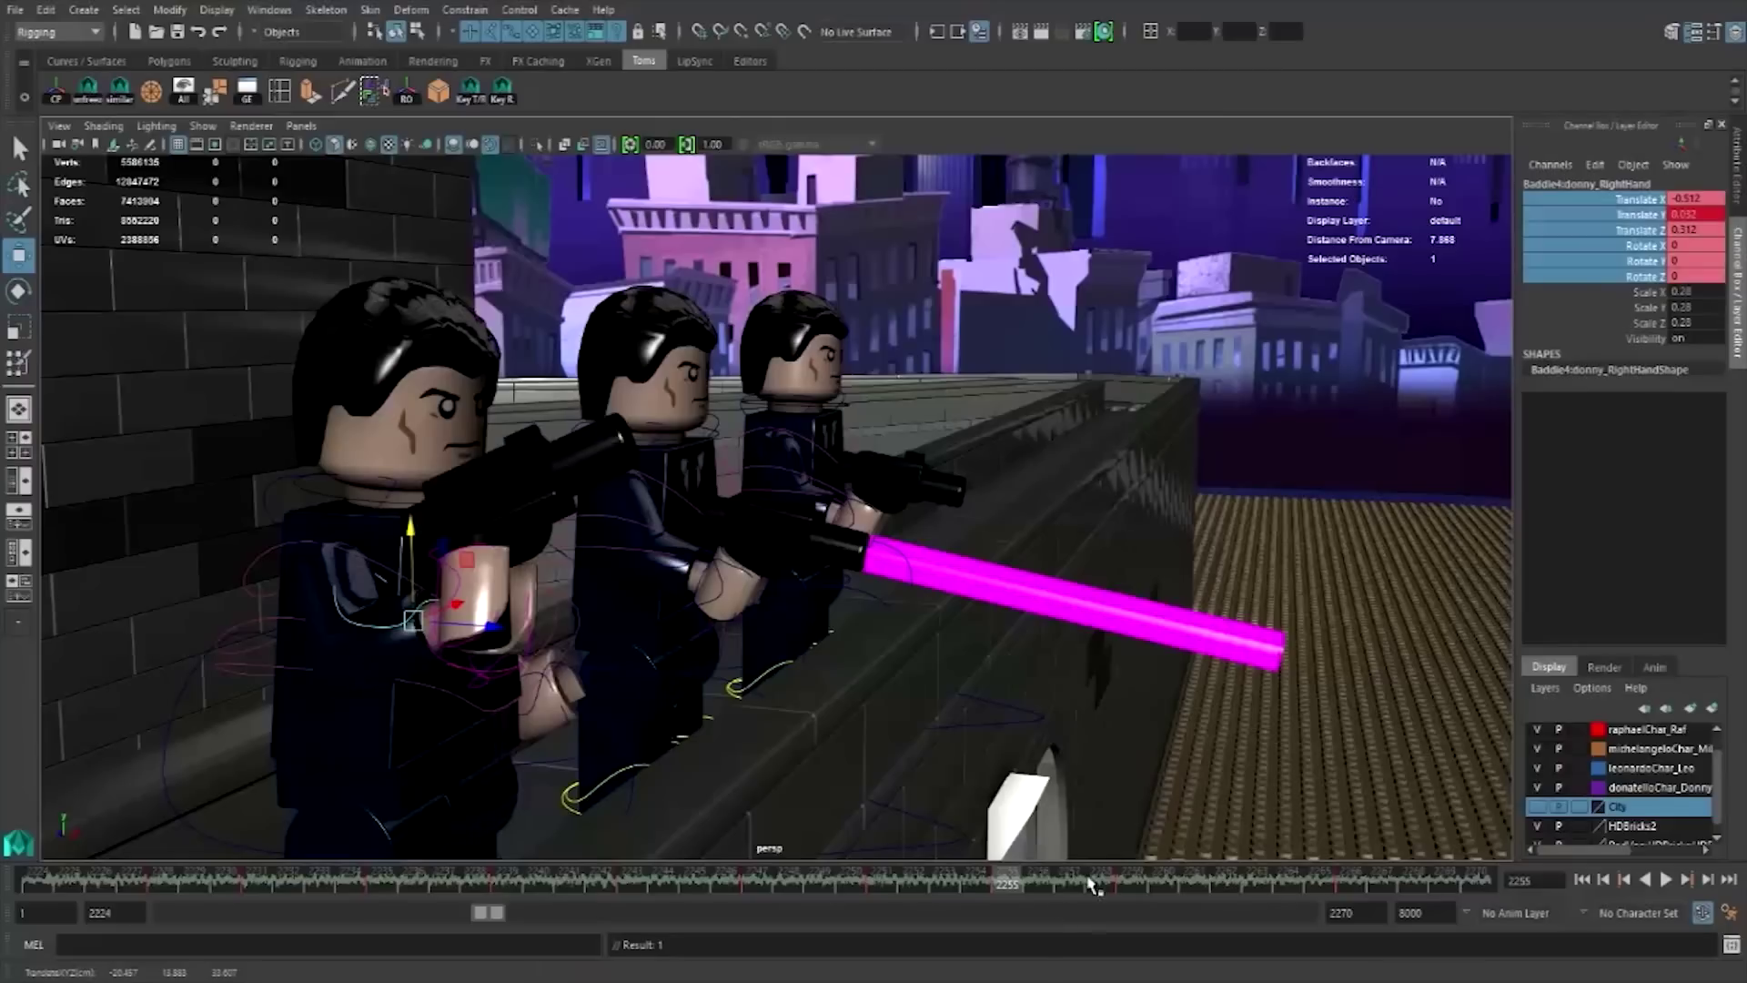
pyautogui.click(1225, 881)
pyautogui.moveTo(417, 605); pyautogui.dragTo(697, 622)
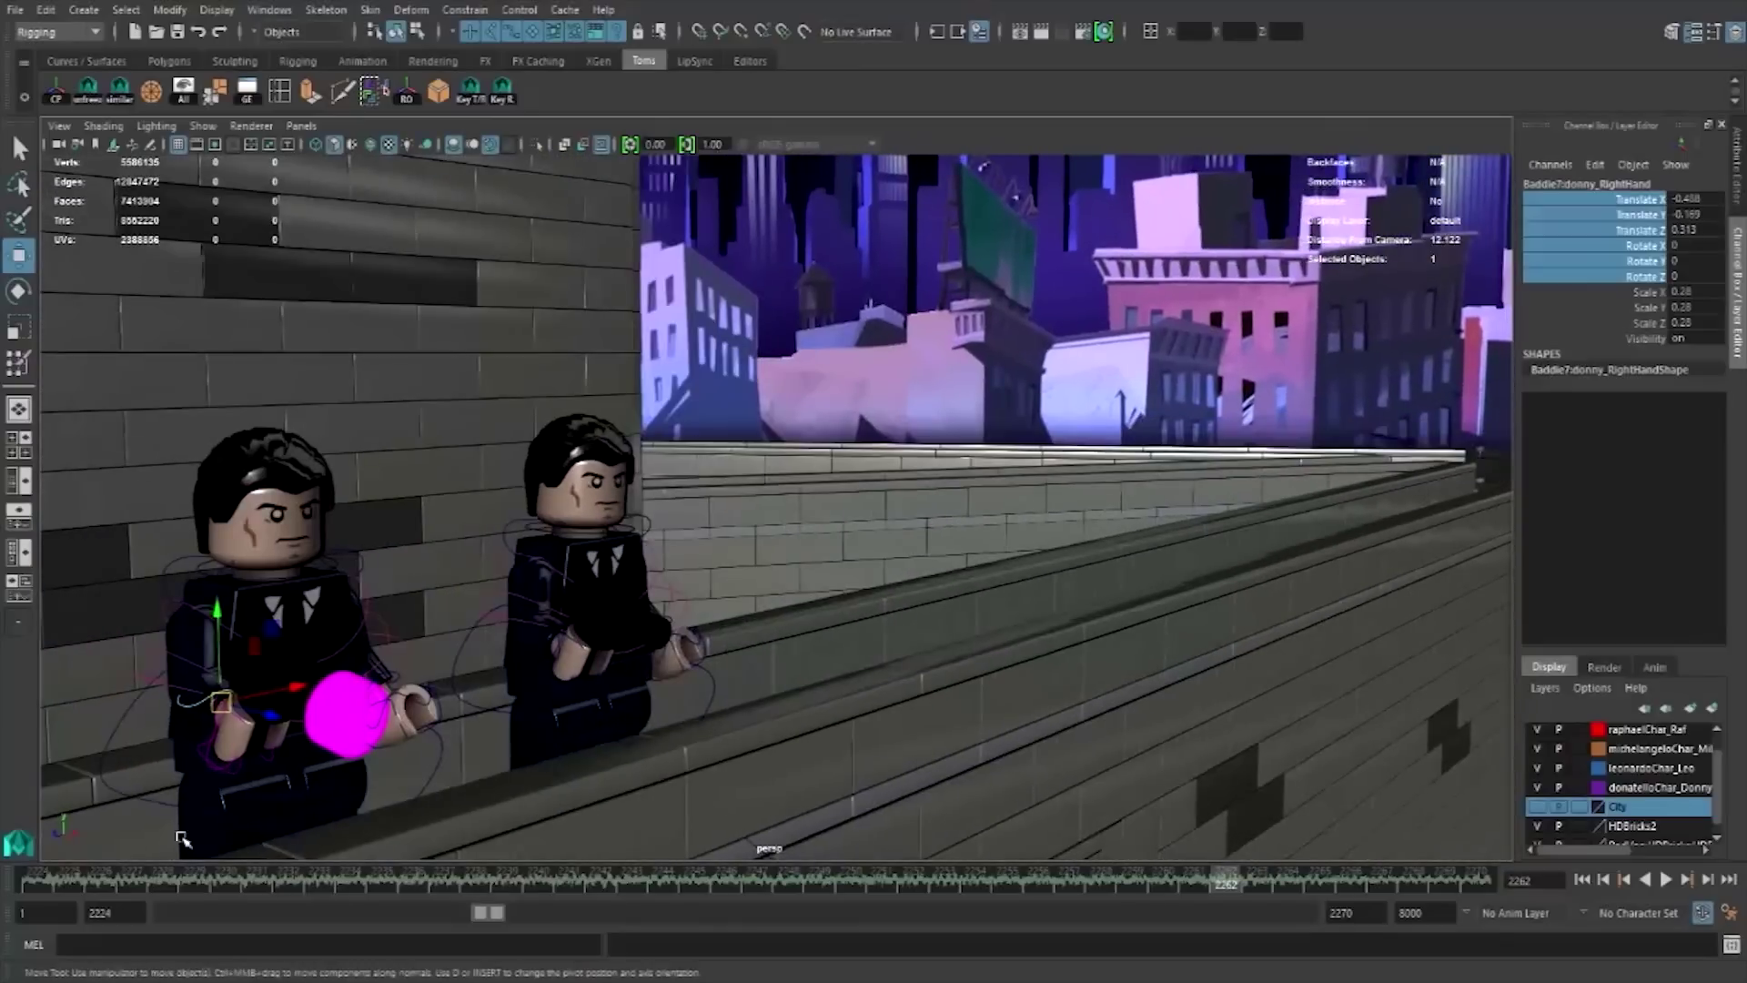
# - Key Baddie7's right hand and raise its Translate Y for recoil at frame 2224
pyautogui.hotkey('alt', 'v')
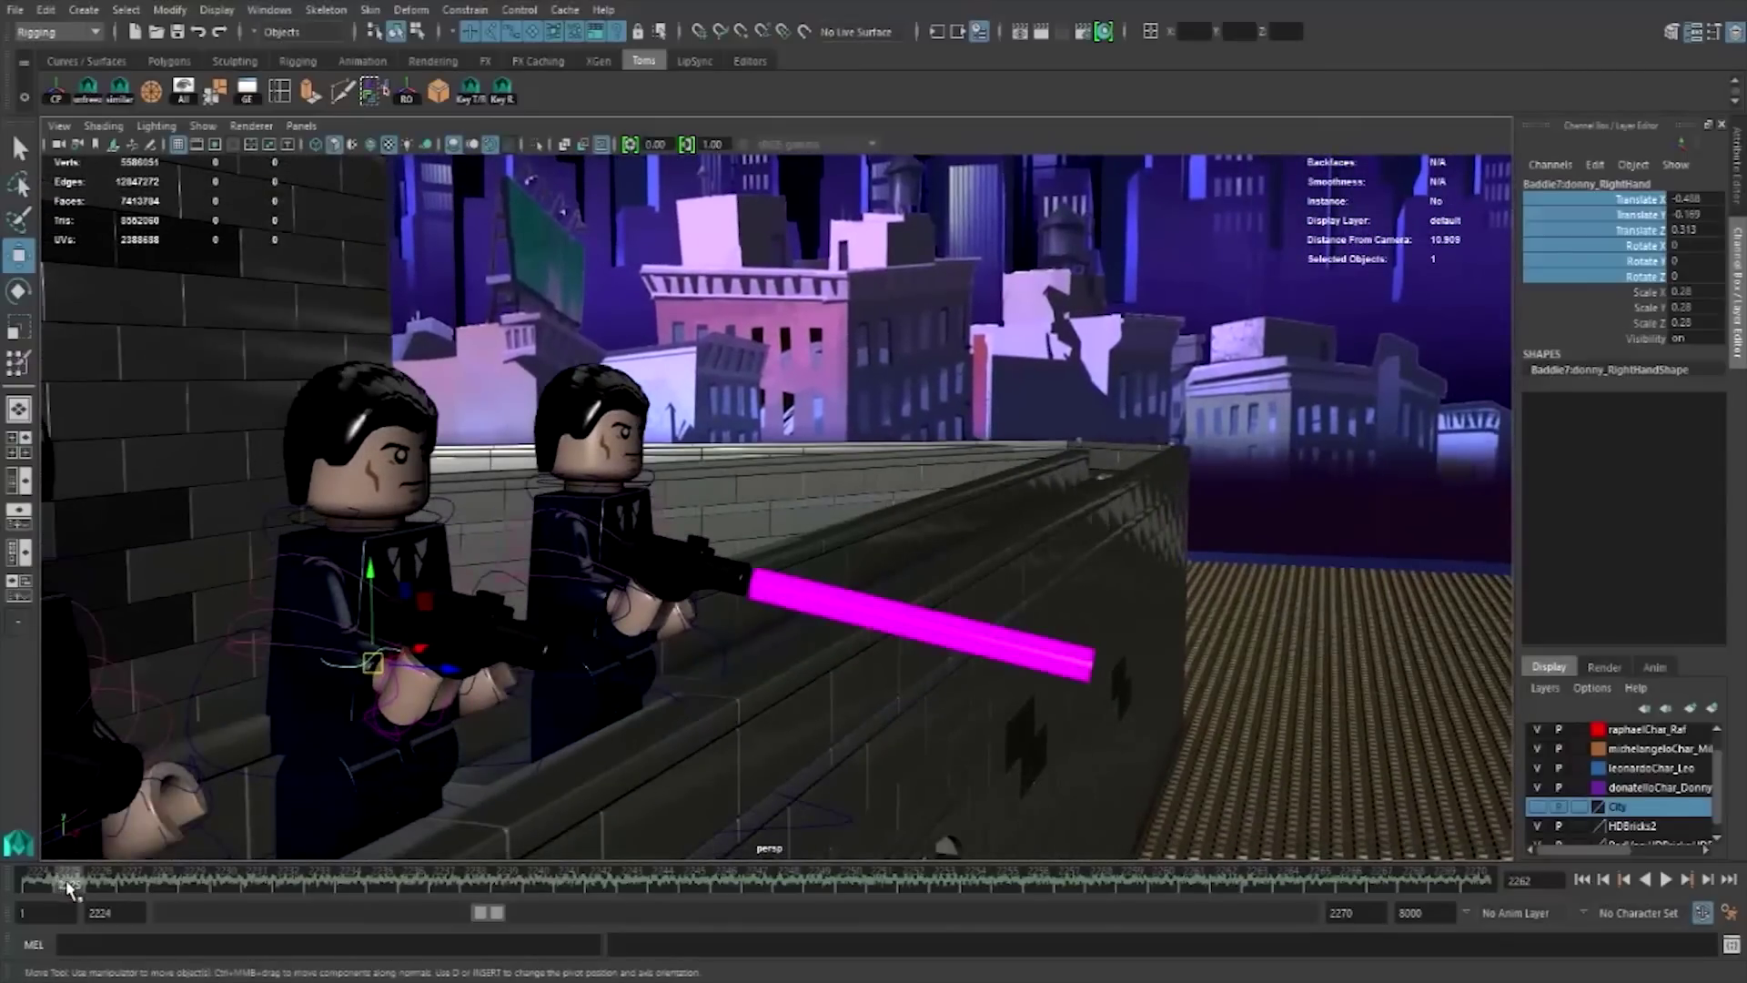
pyautogui.click(179, 889)
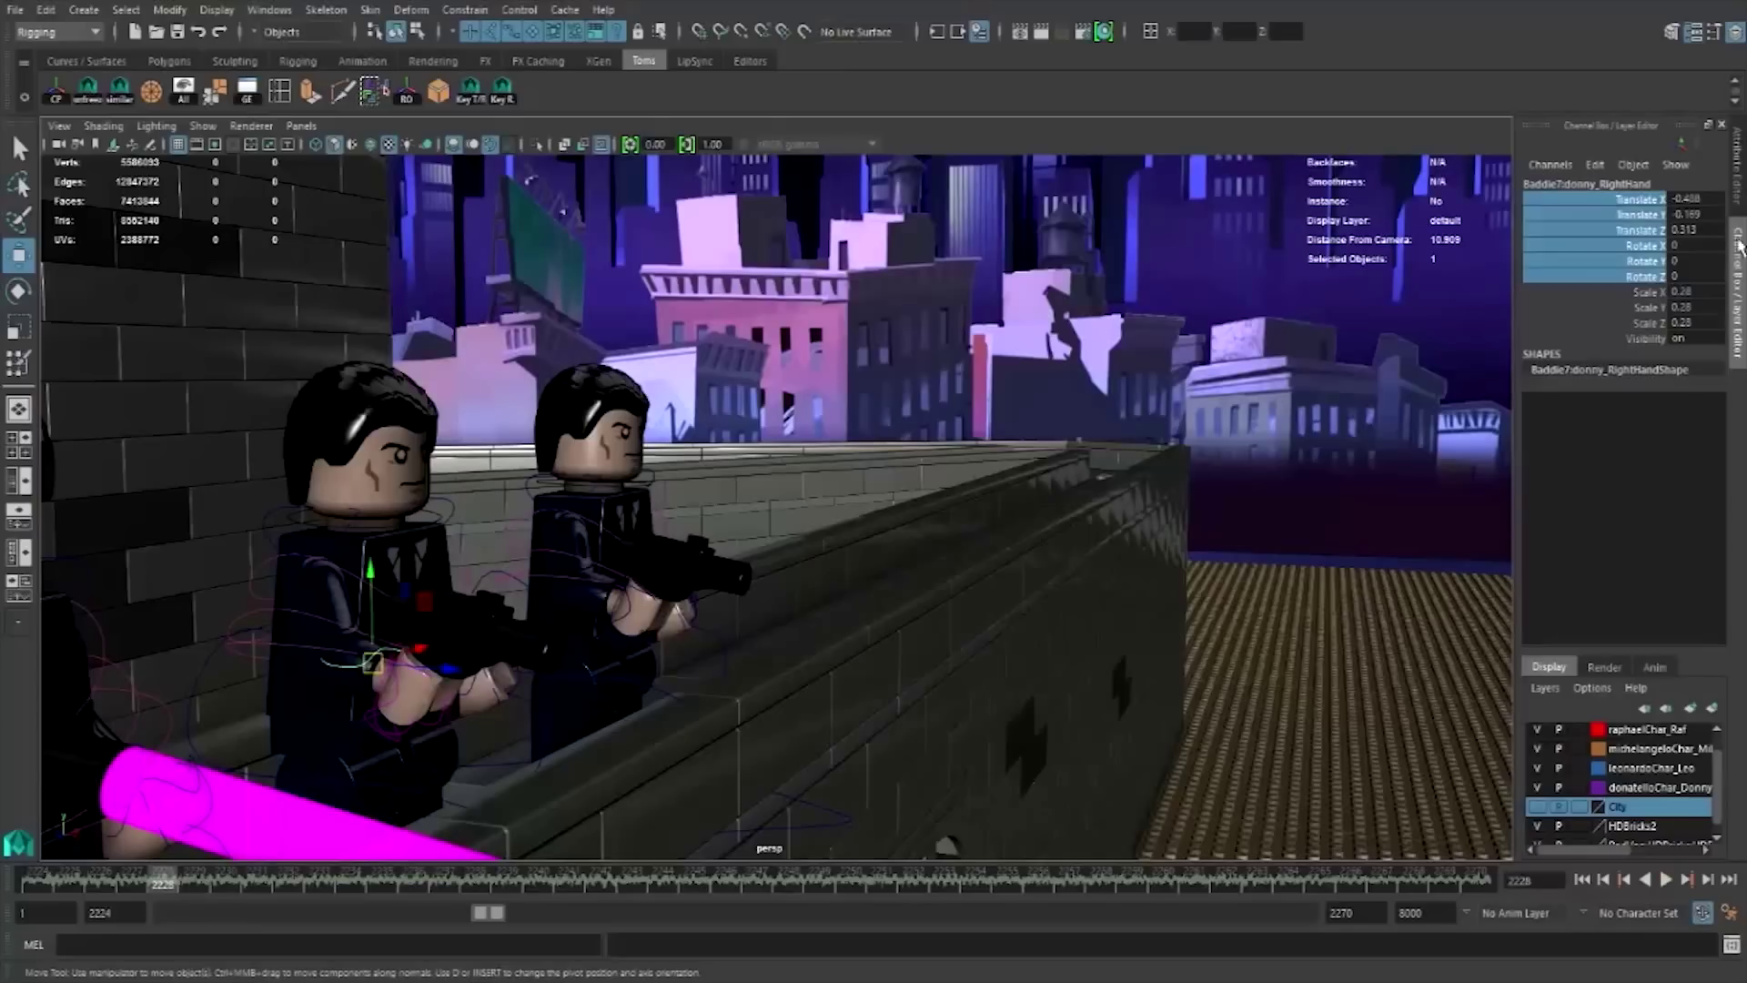
pyautogui.rightClick(1656, 197)
pyautogui.click(1618, 222)
pyautogui.press('s')
pyautogui.press(',')
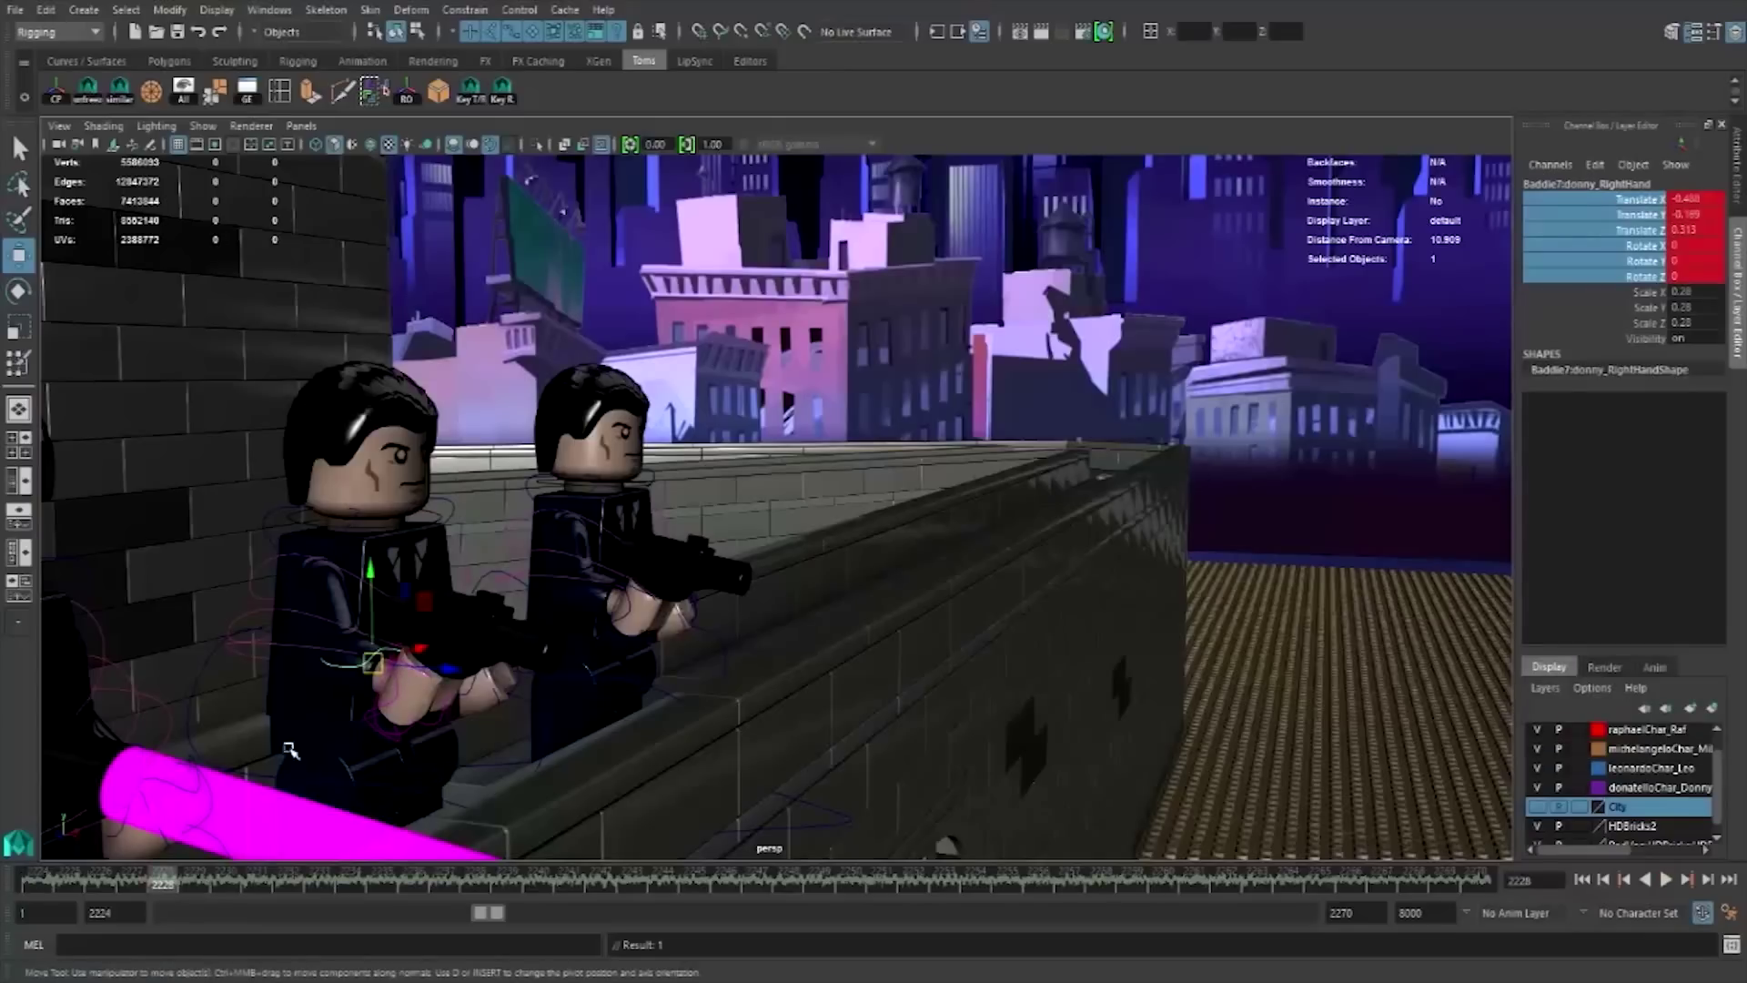
pyautogui.moveTo(373, 553)
pyautogui.mouseDown()
pyautogui.moveTo(239, 897)
pyautogui.moveTo(266, 891)
pyautogui.mouseUp()
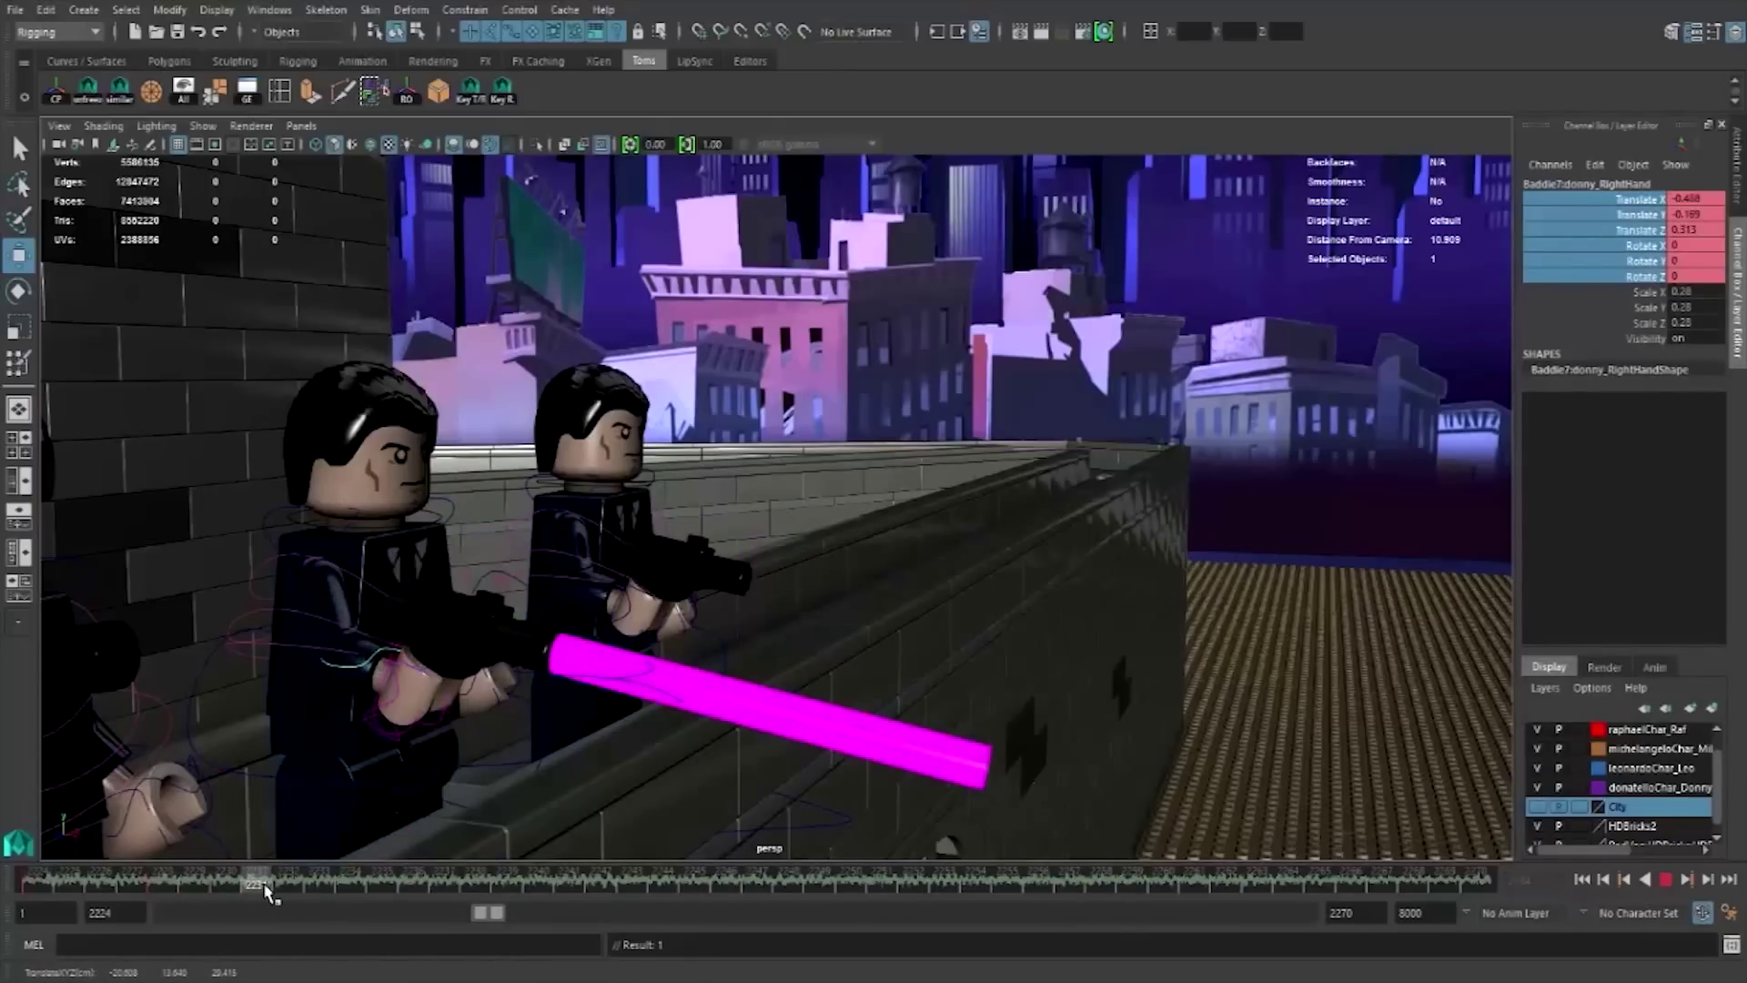
# - Replay from frame 2227 to check the recoil, stopping at frame 2247
pyautogui.moveTo(252, 885); pyautogui.dragTo(130, 884)
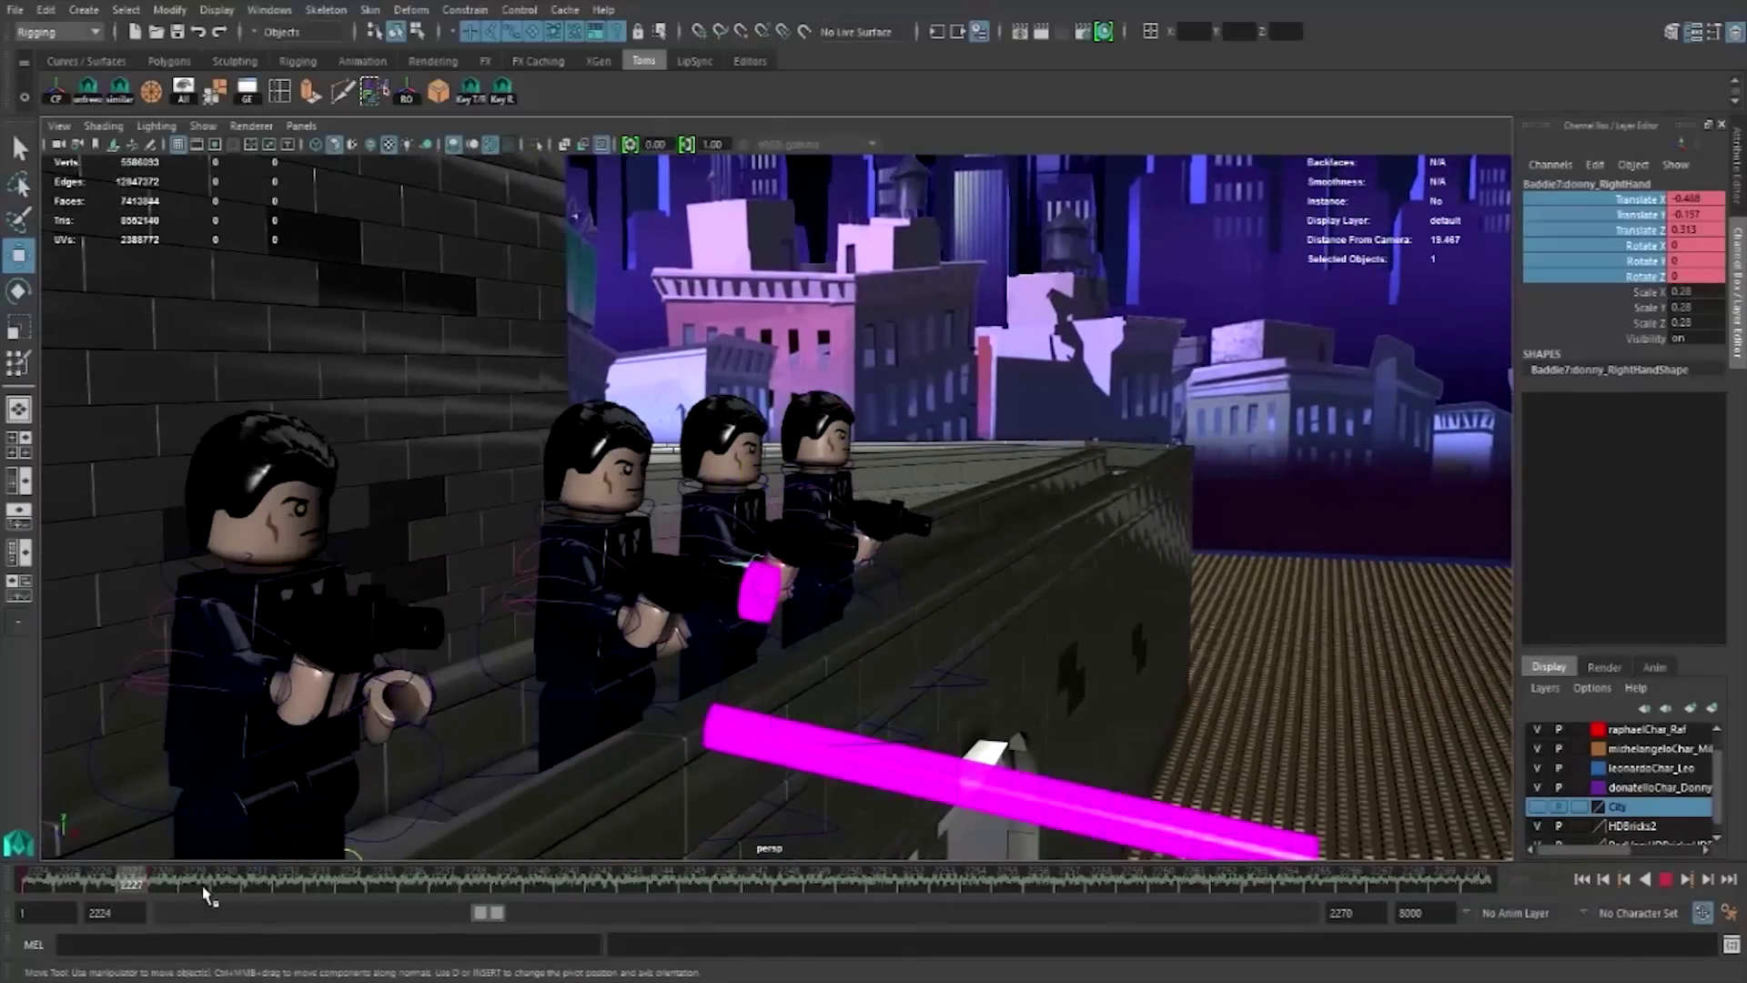
pyautogui.hotkey('alt', 'v')
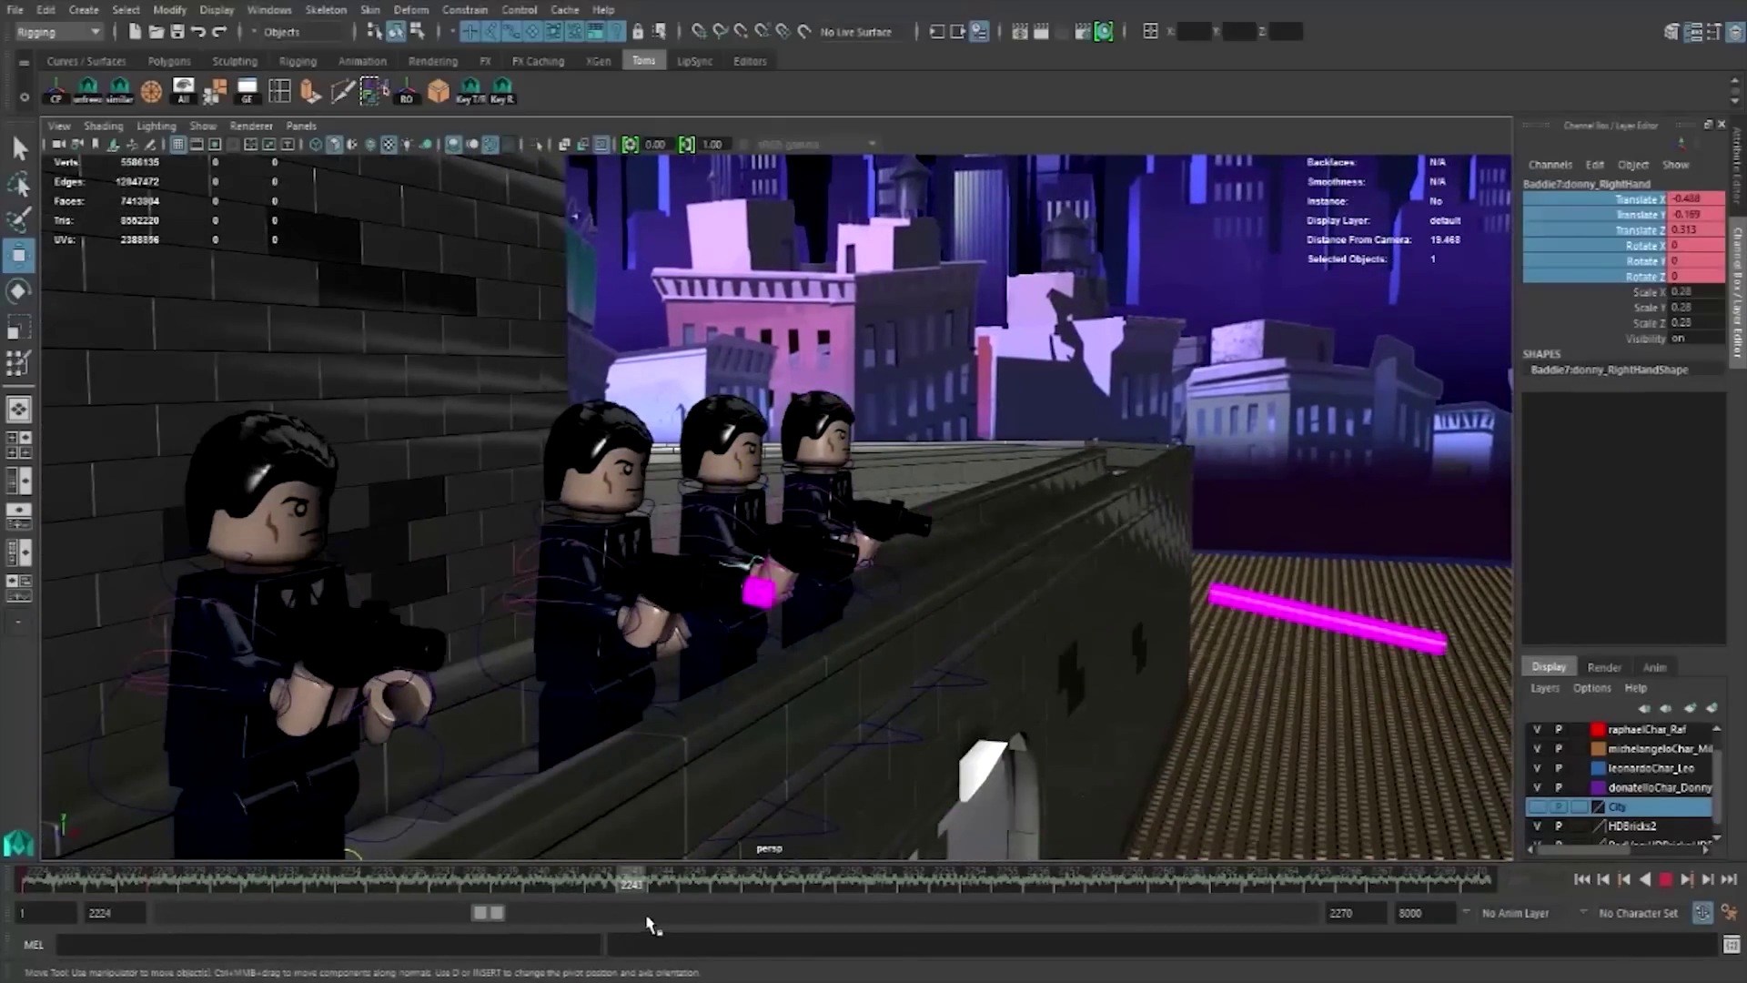
pyautogui.hotkey('alt', 'v')
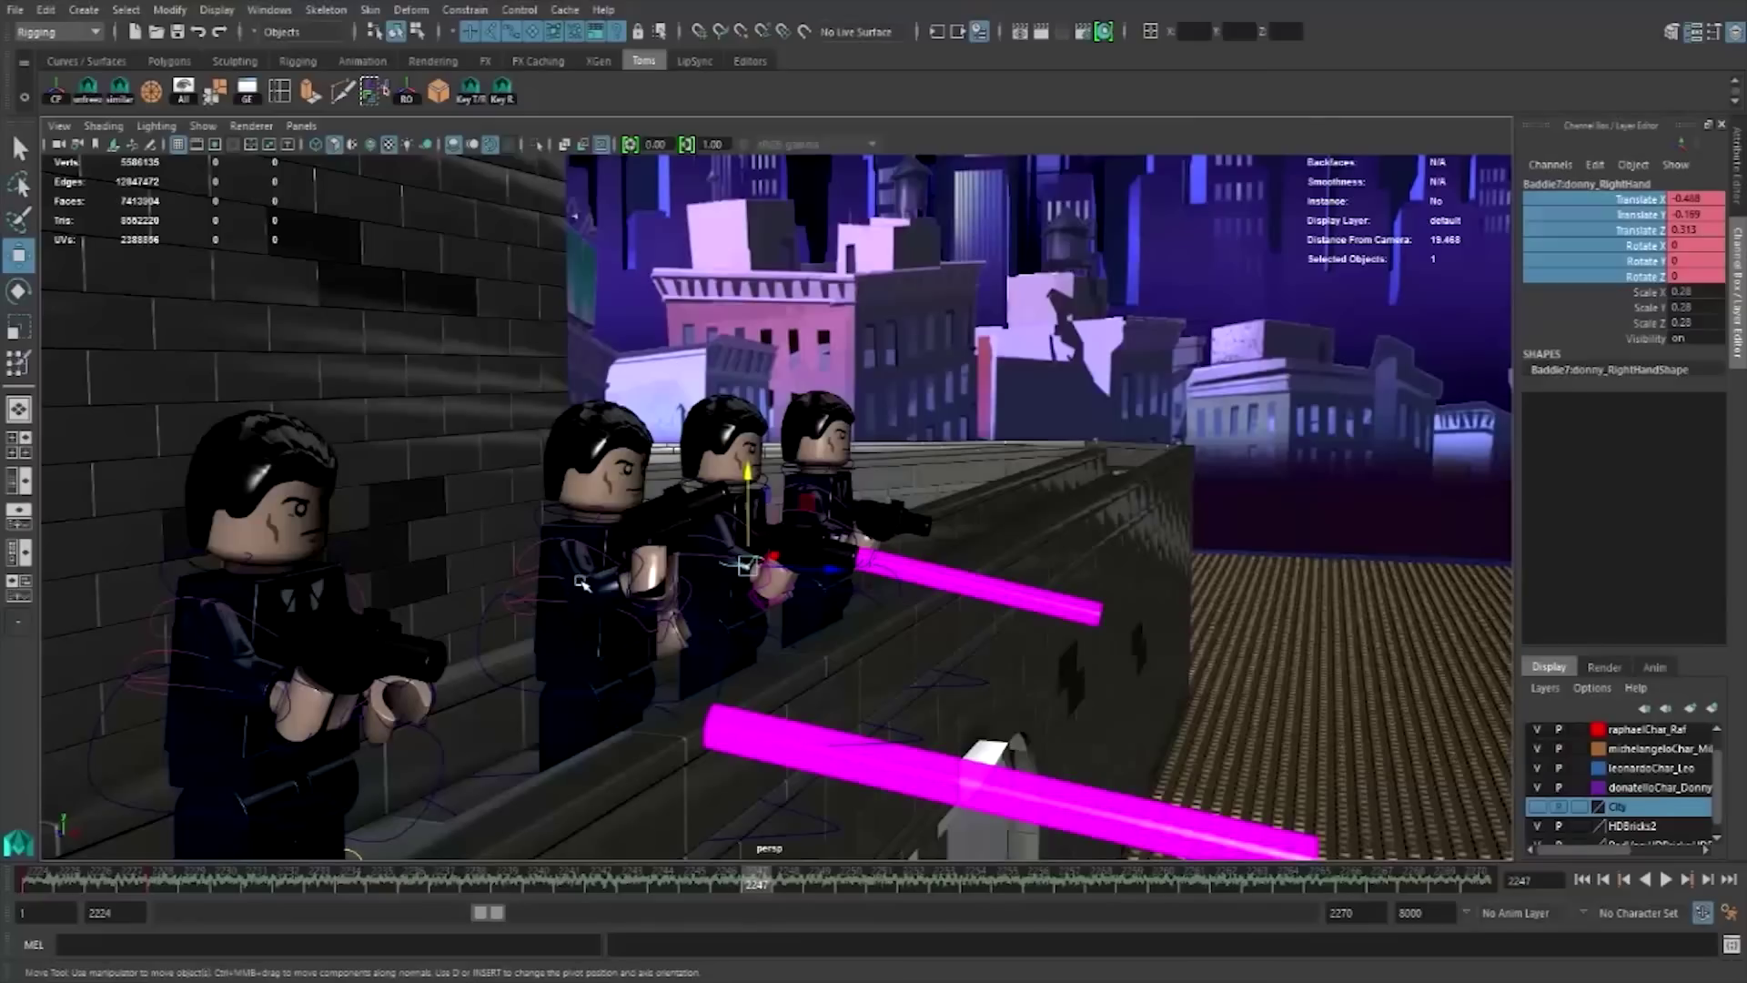
pyautogui.click(582, 582)
# - Replay from frame 2228, then copy Baddie4's right-hand key at frame 2234
pyautogui.click(159, 884)
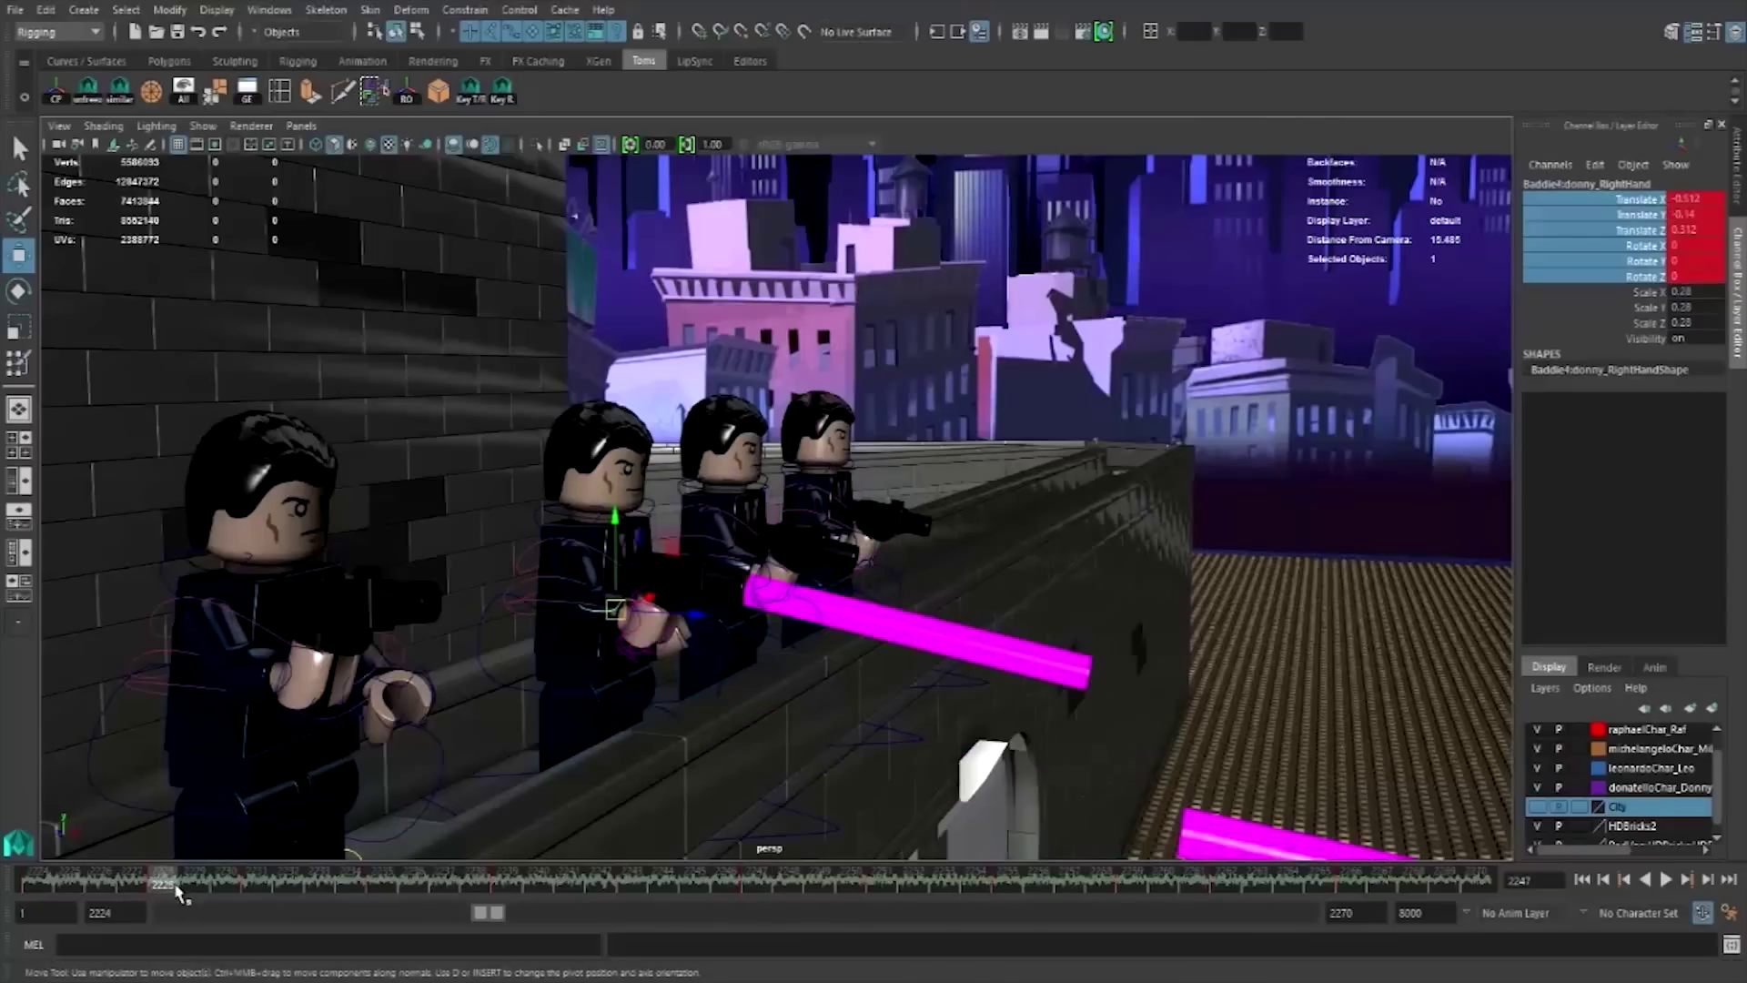
pyautogui.hotkey('alt', 'v')
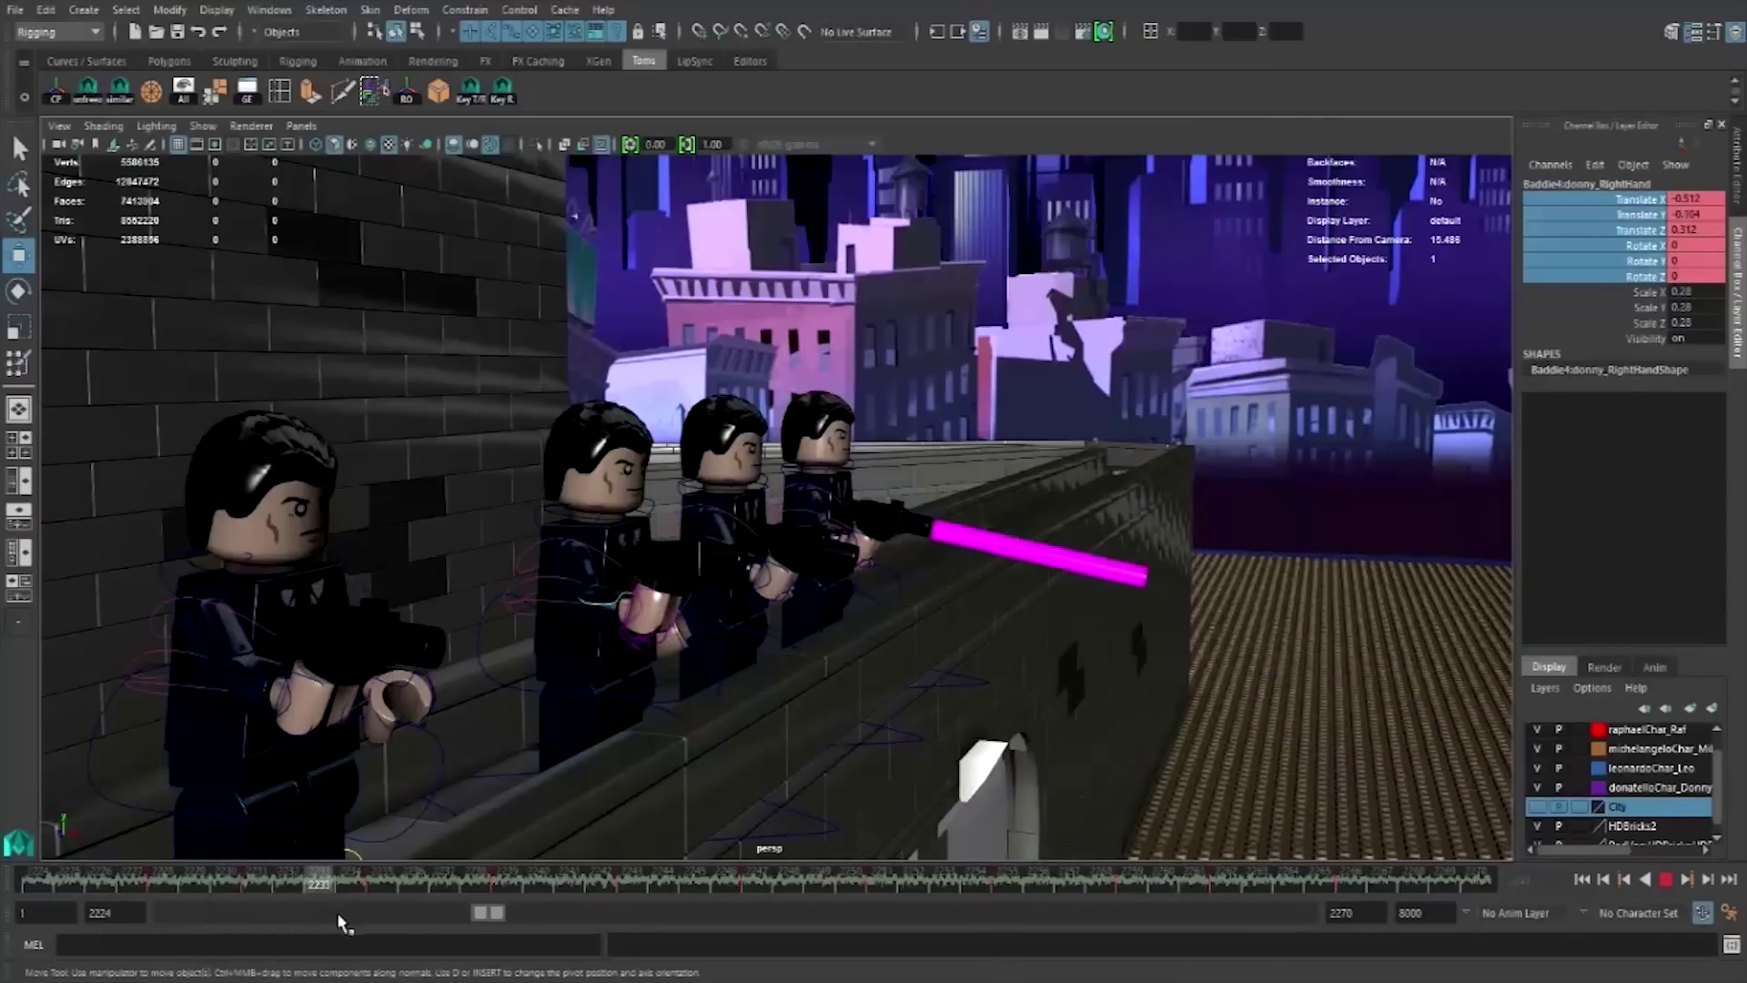
pyautogui.moveTo(364, 910)
pyautogui.mouseDown()
pyautogui.moveTo(332, 897)
pyautogui.moveTo(354, 882)
pyautogui.mouseUp()
pyautogui.rightClick(355, 882)
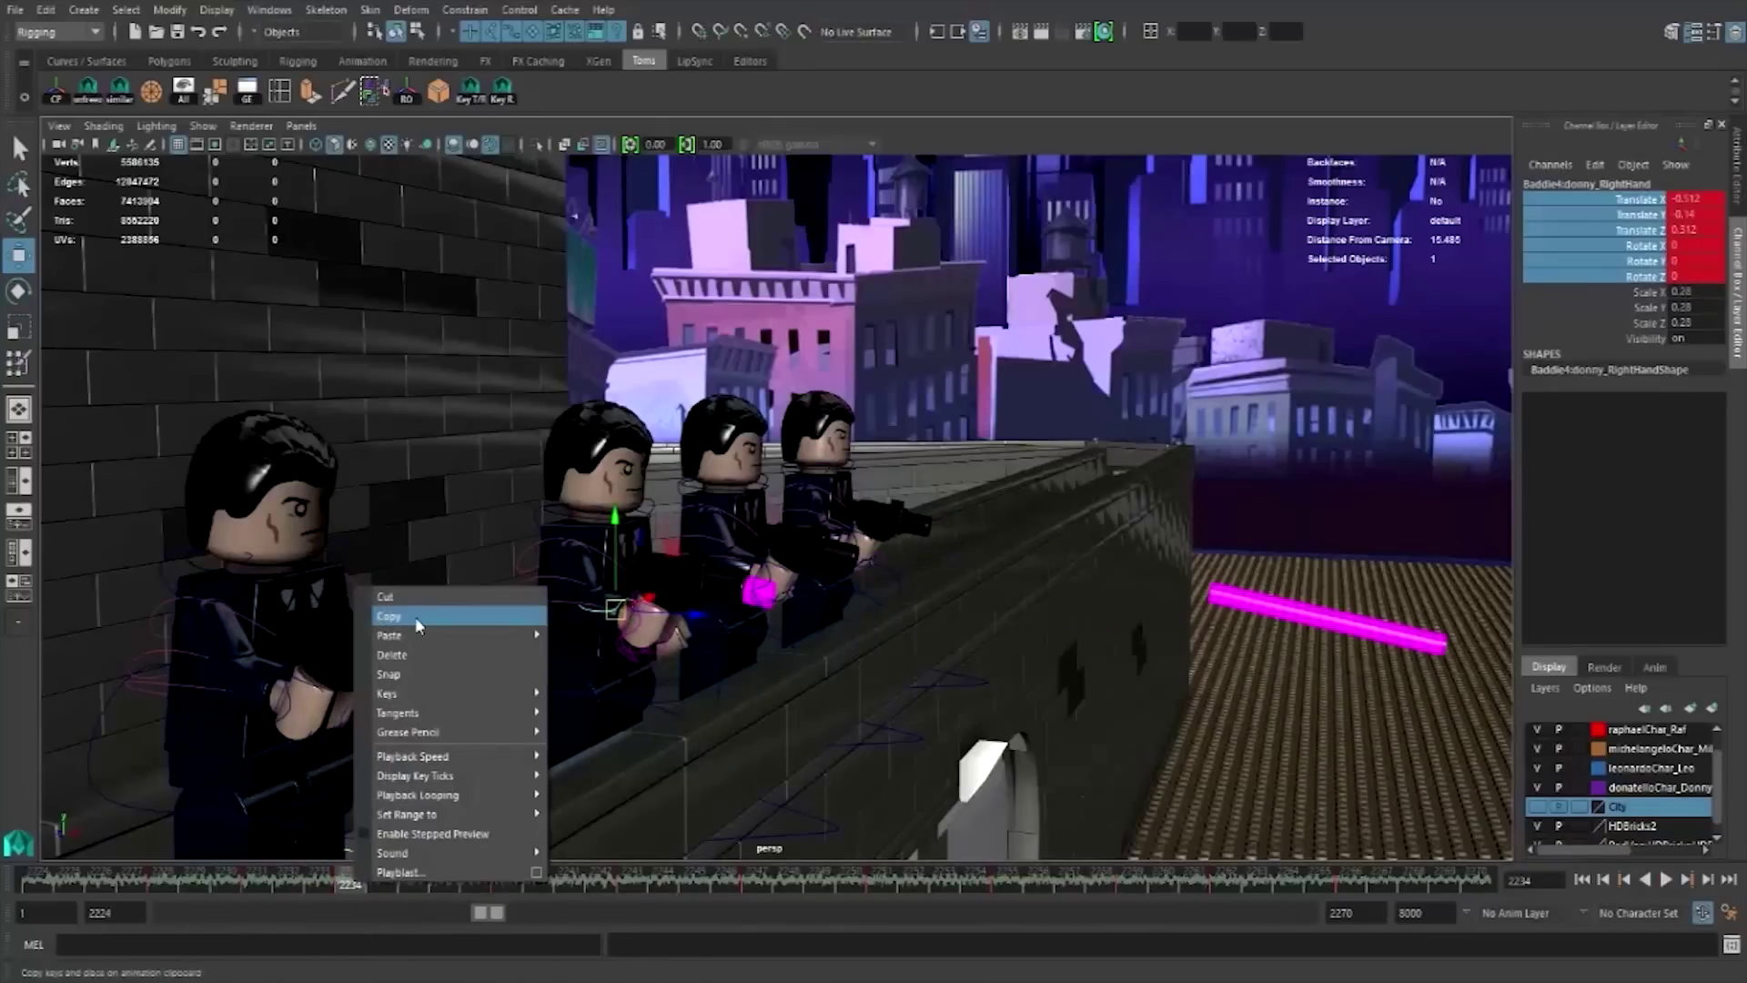
pyautogui.click(400, 619)
pyautogui.click(393, 885)
# - Paste the copied hand key at frames 2236 and 2245
pyautogui.click(412, 882)
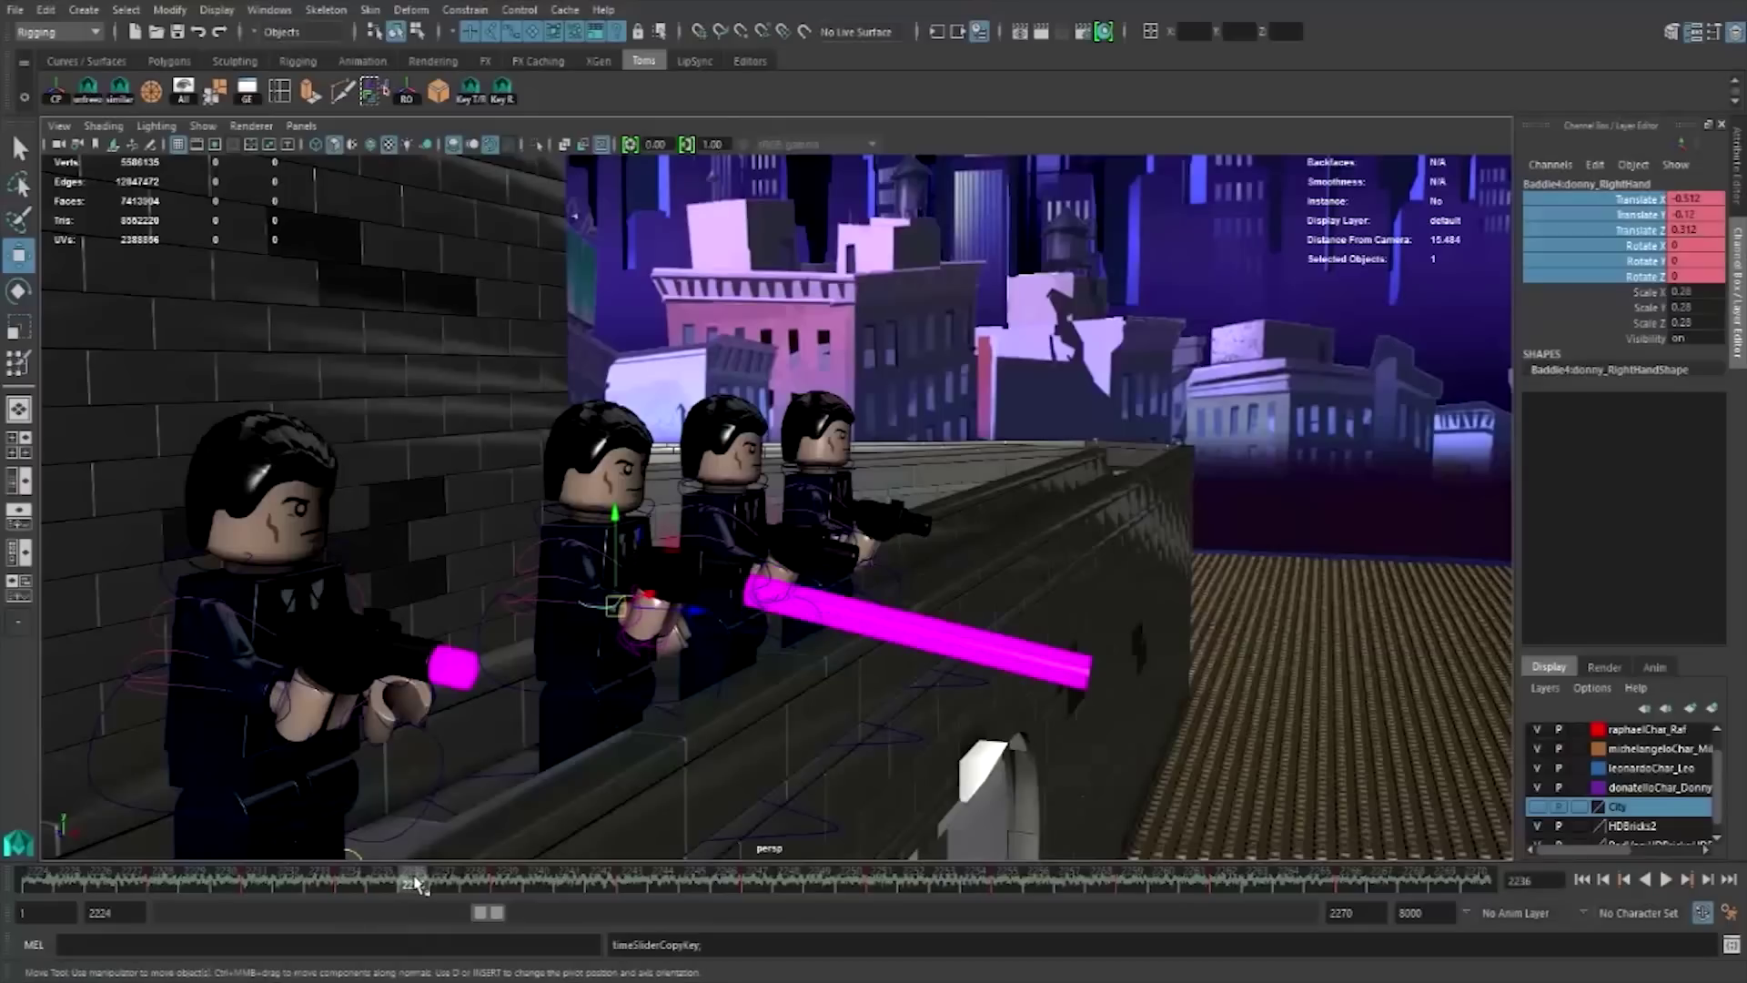
pyautogui.rightClick(413, 881)
pyautogui.moveTo(516, 625)
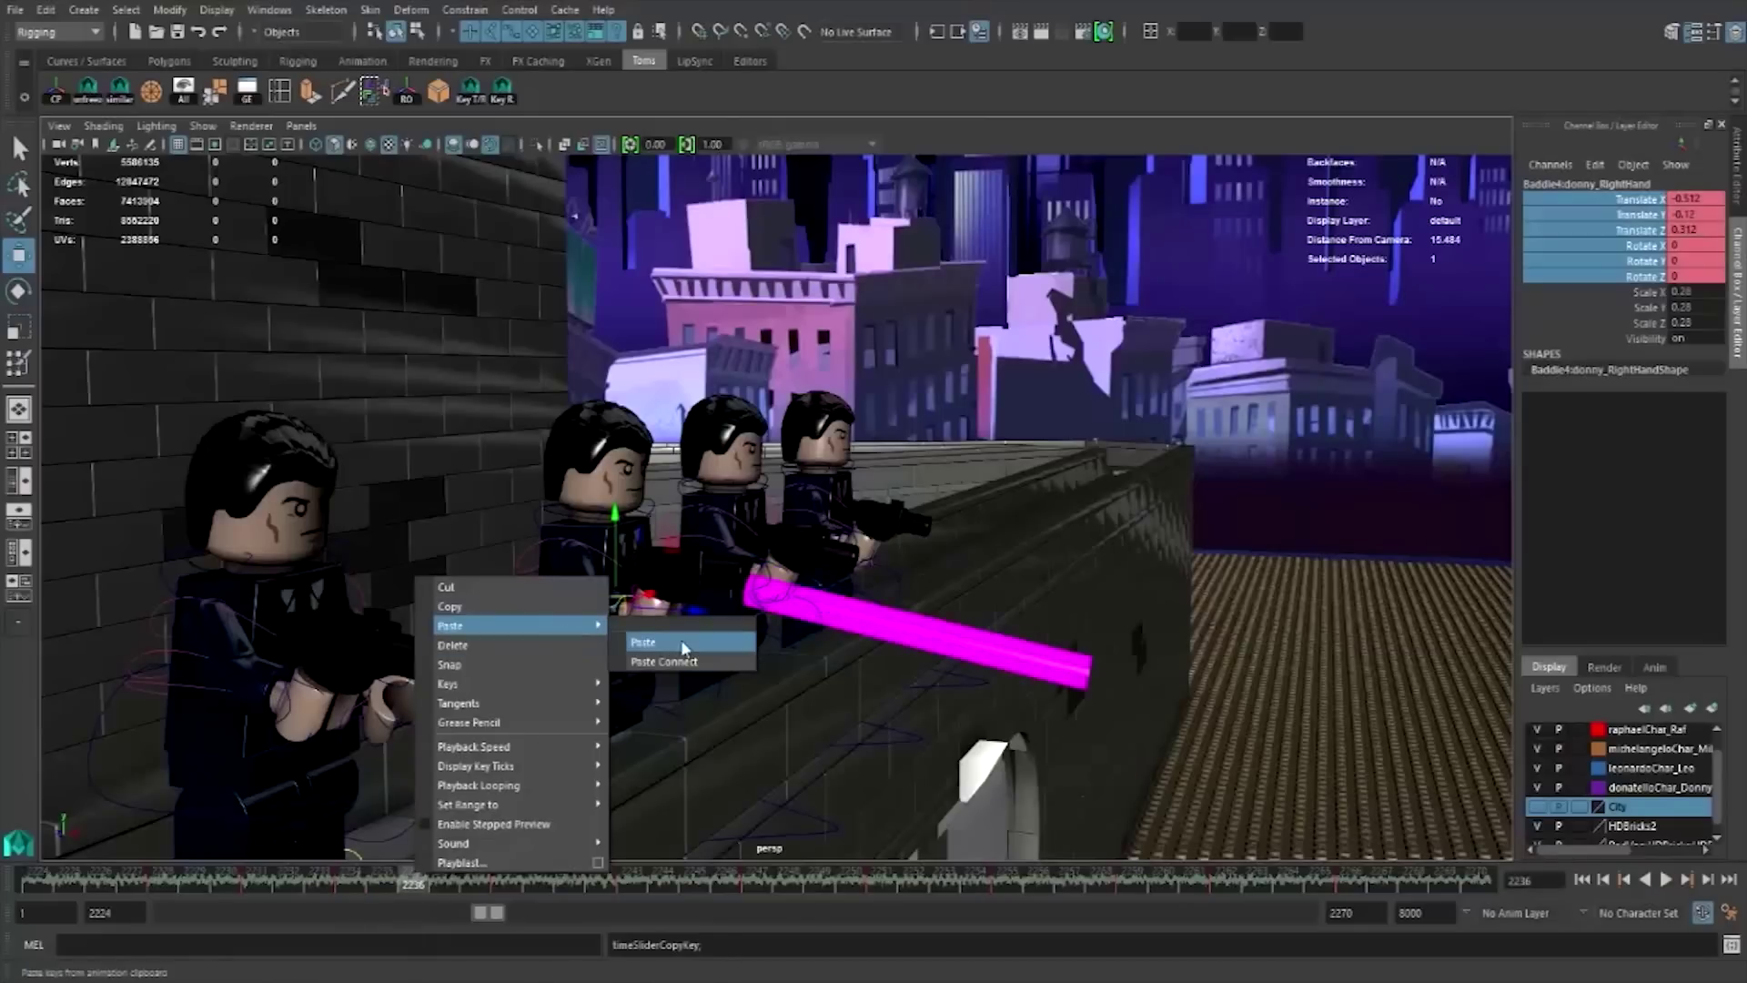
pyautogui.click(678, 640)
pyautogui.click(634, 881)
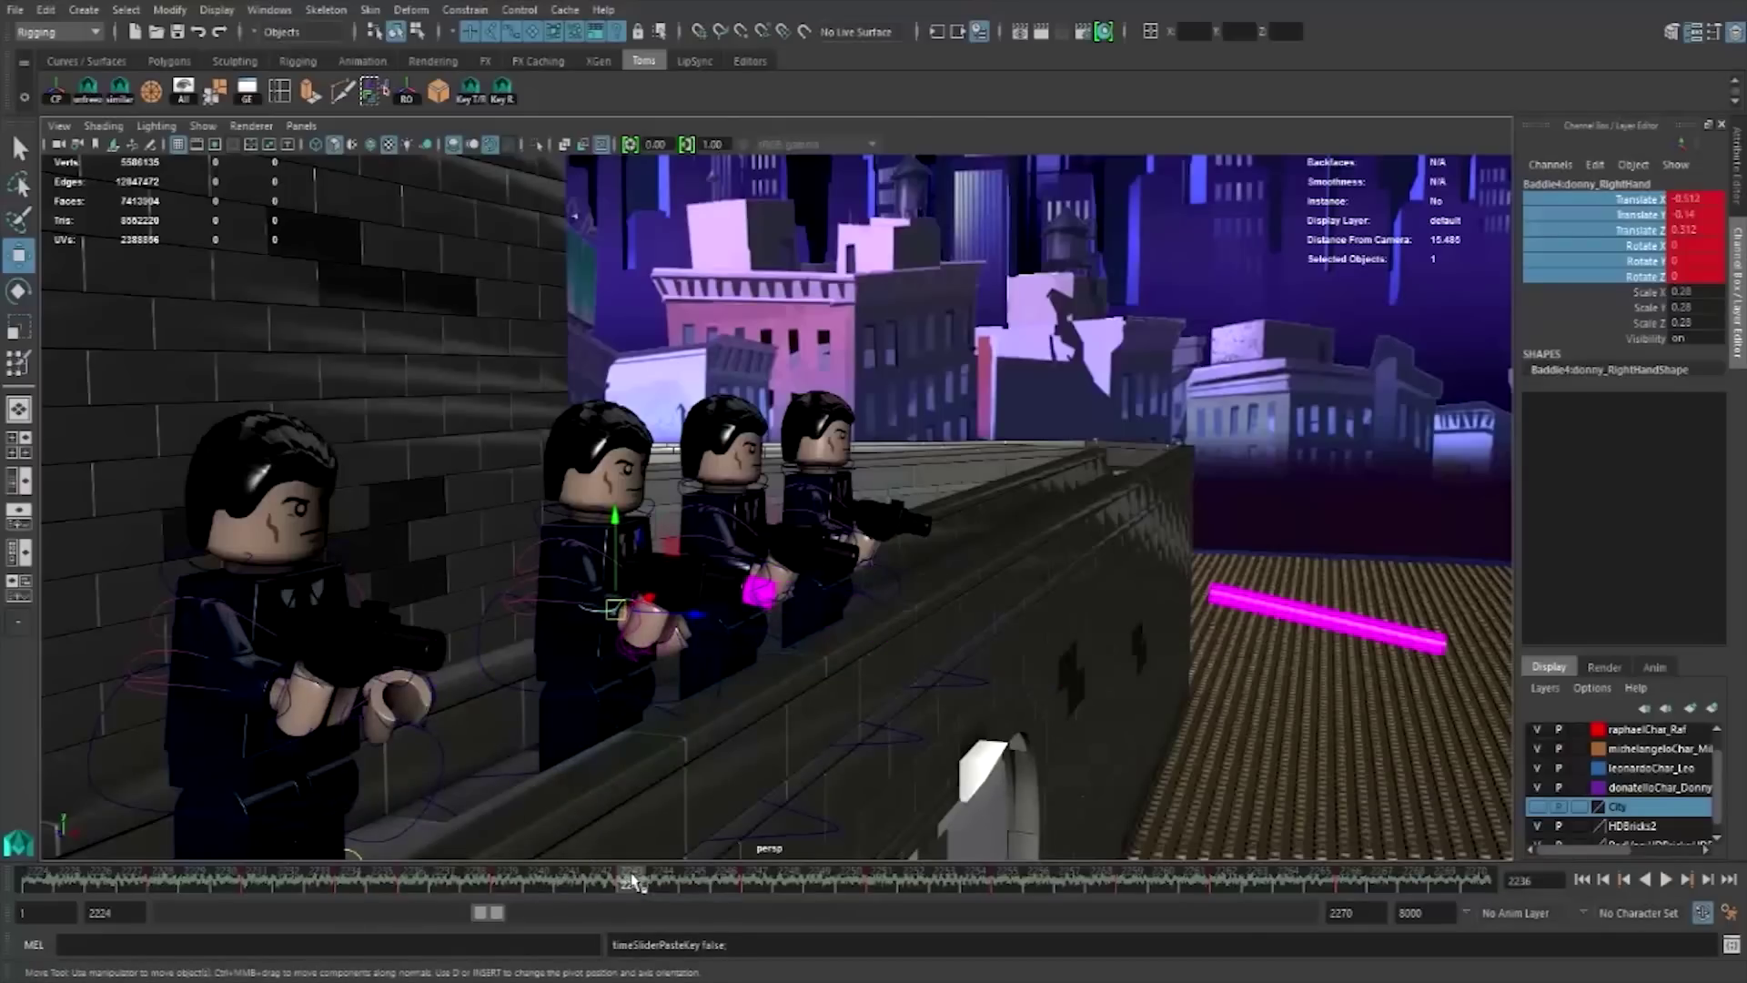
pyautogui.click(688, 880)
pyautogui.rightClick(686, 881)
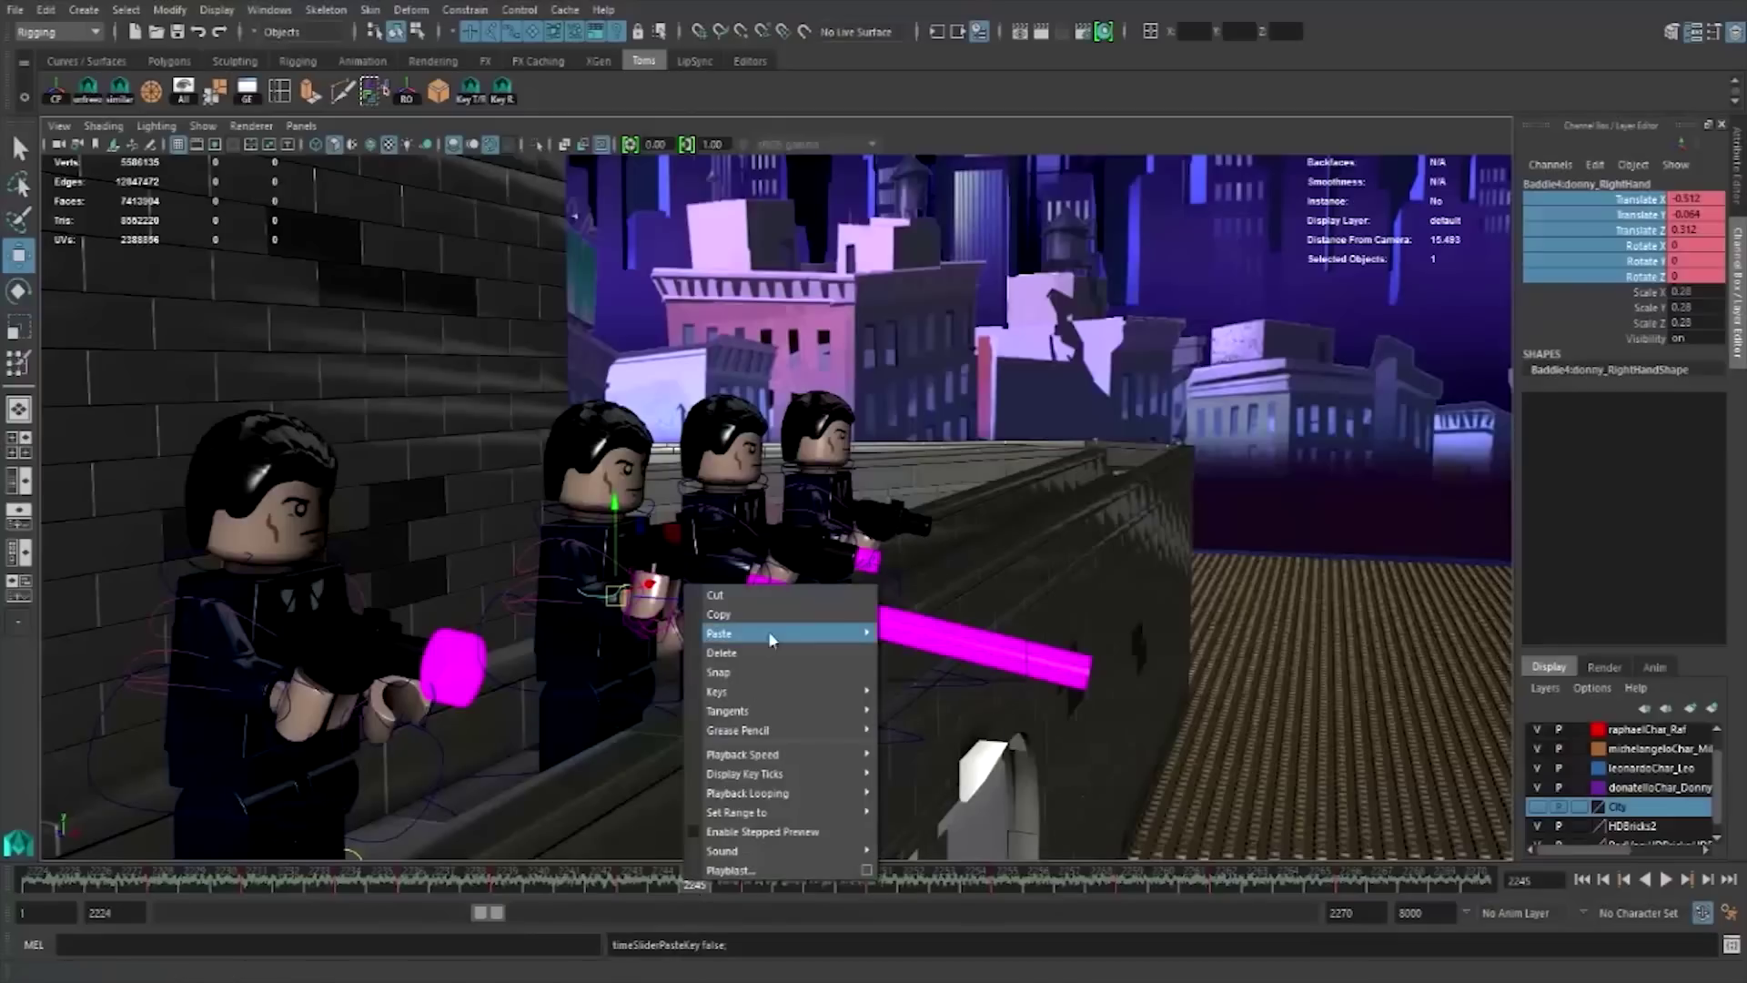
pyautogui.click(946, 647)
# - Paste the hand key at frame 2253, then scrub ahead to frame 2261
pyautogui.click(756, 880)
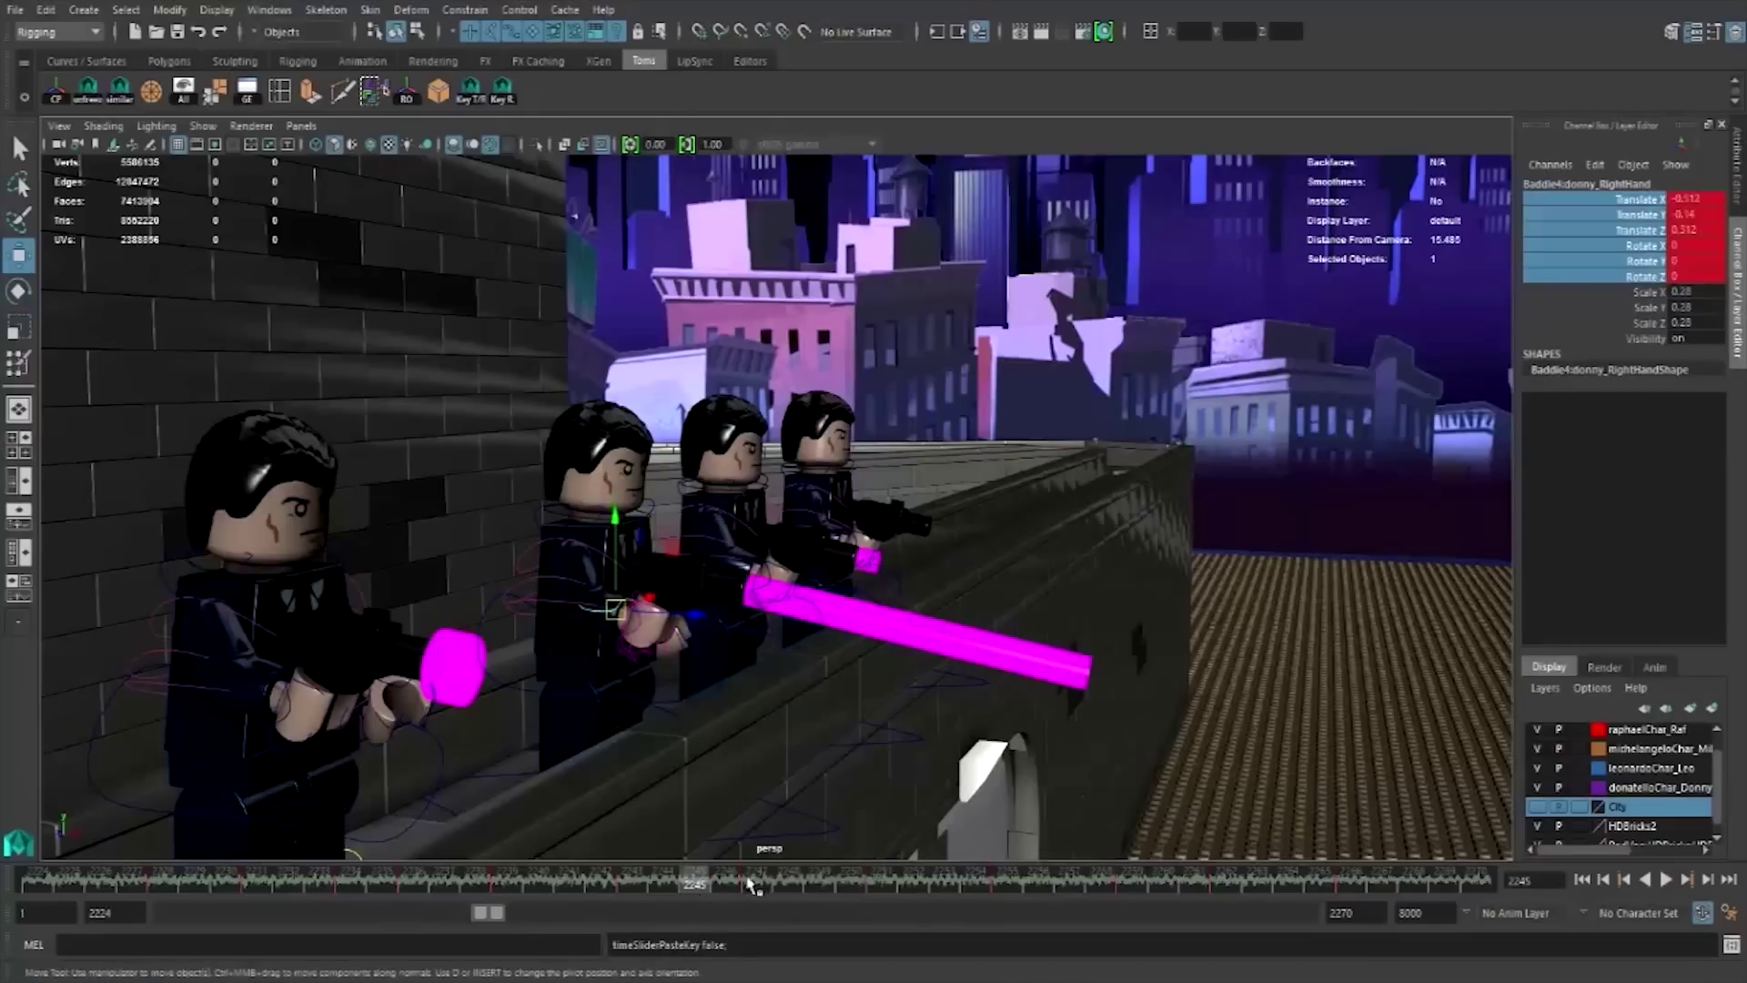
pyautogui.click(887, 883)
pyautogui.click(936, 883)
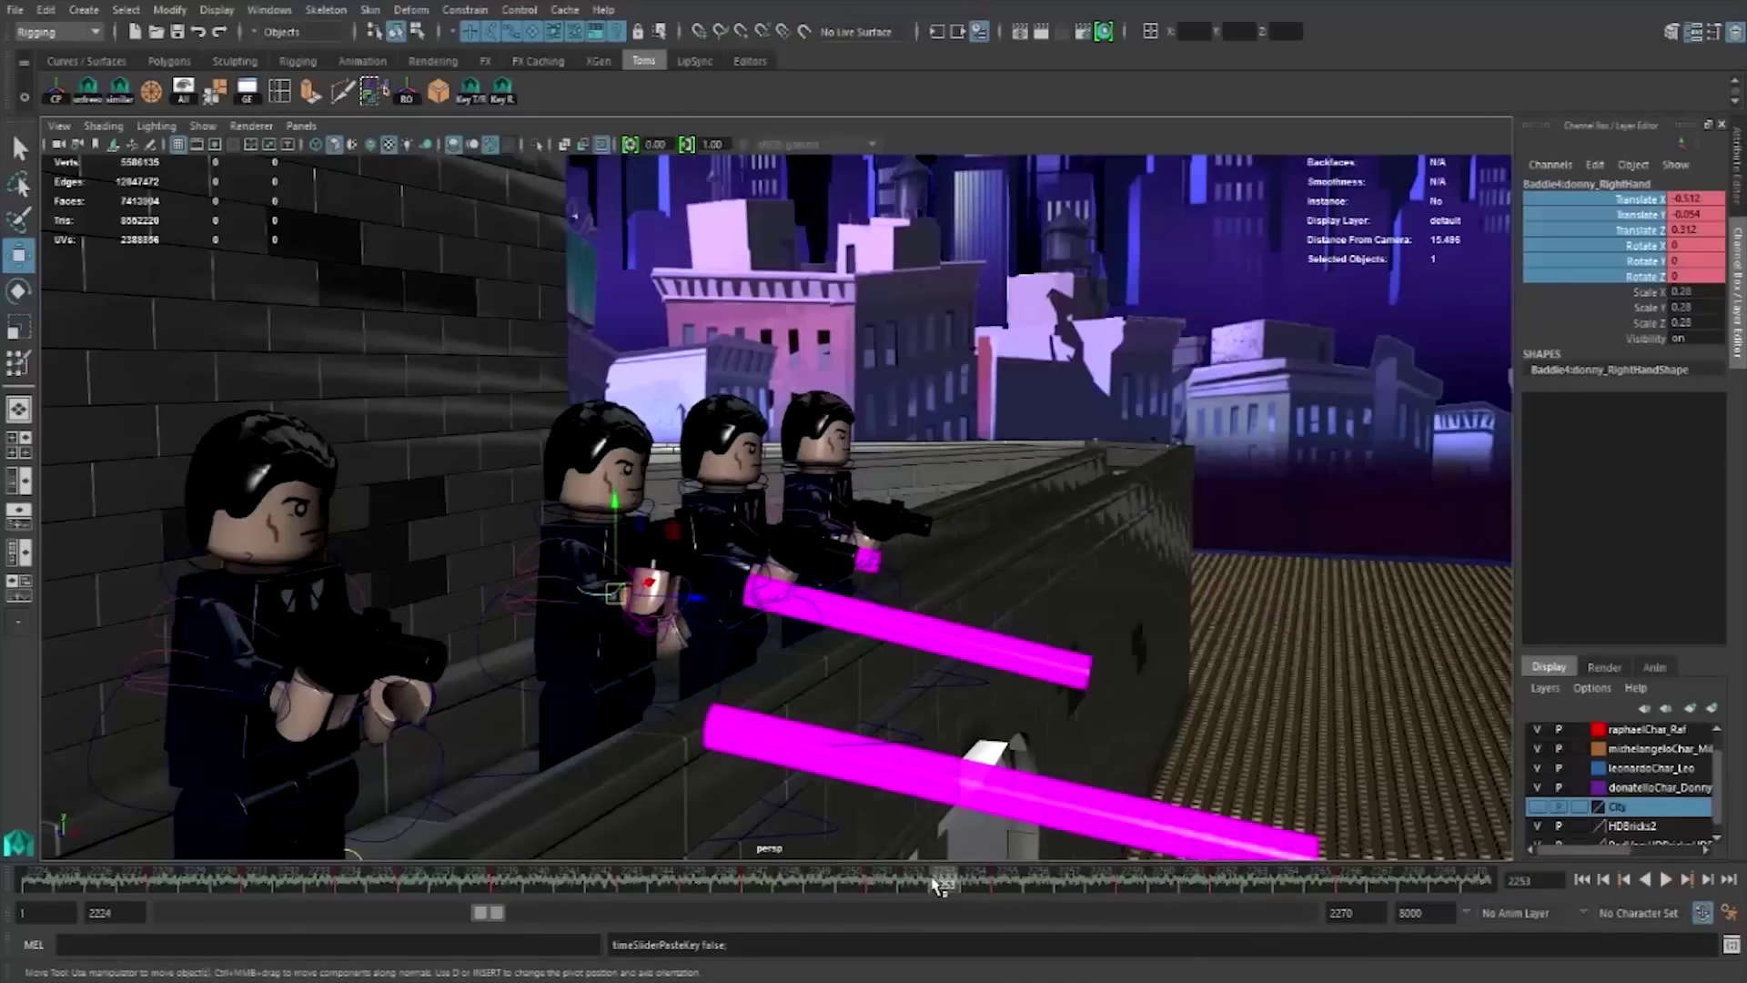
pyautogui.rightClick(937, 883)
pyautogui.click(1183, 648)
pyautogui.moveTo(1037, 691)
pyautogui.keyDown('alt'); pyautogui.mouseDown(button='middle')
pyautogui.moveTo(946, 747)
pyautogui.moveTo(1008, 859)
pyautogui.mouseUp(button='middle'); pyautogui.keyUp('alt')
pyautogui.moveTo(1032, 887); pyautogui.dragTo(1203, 890)
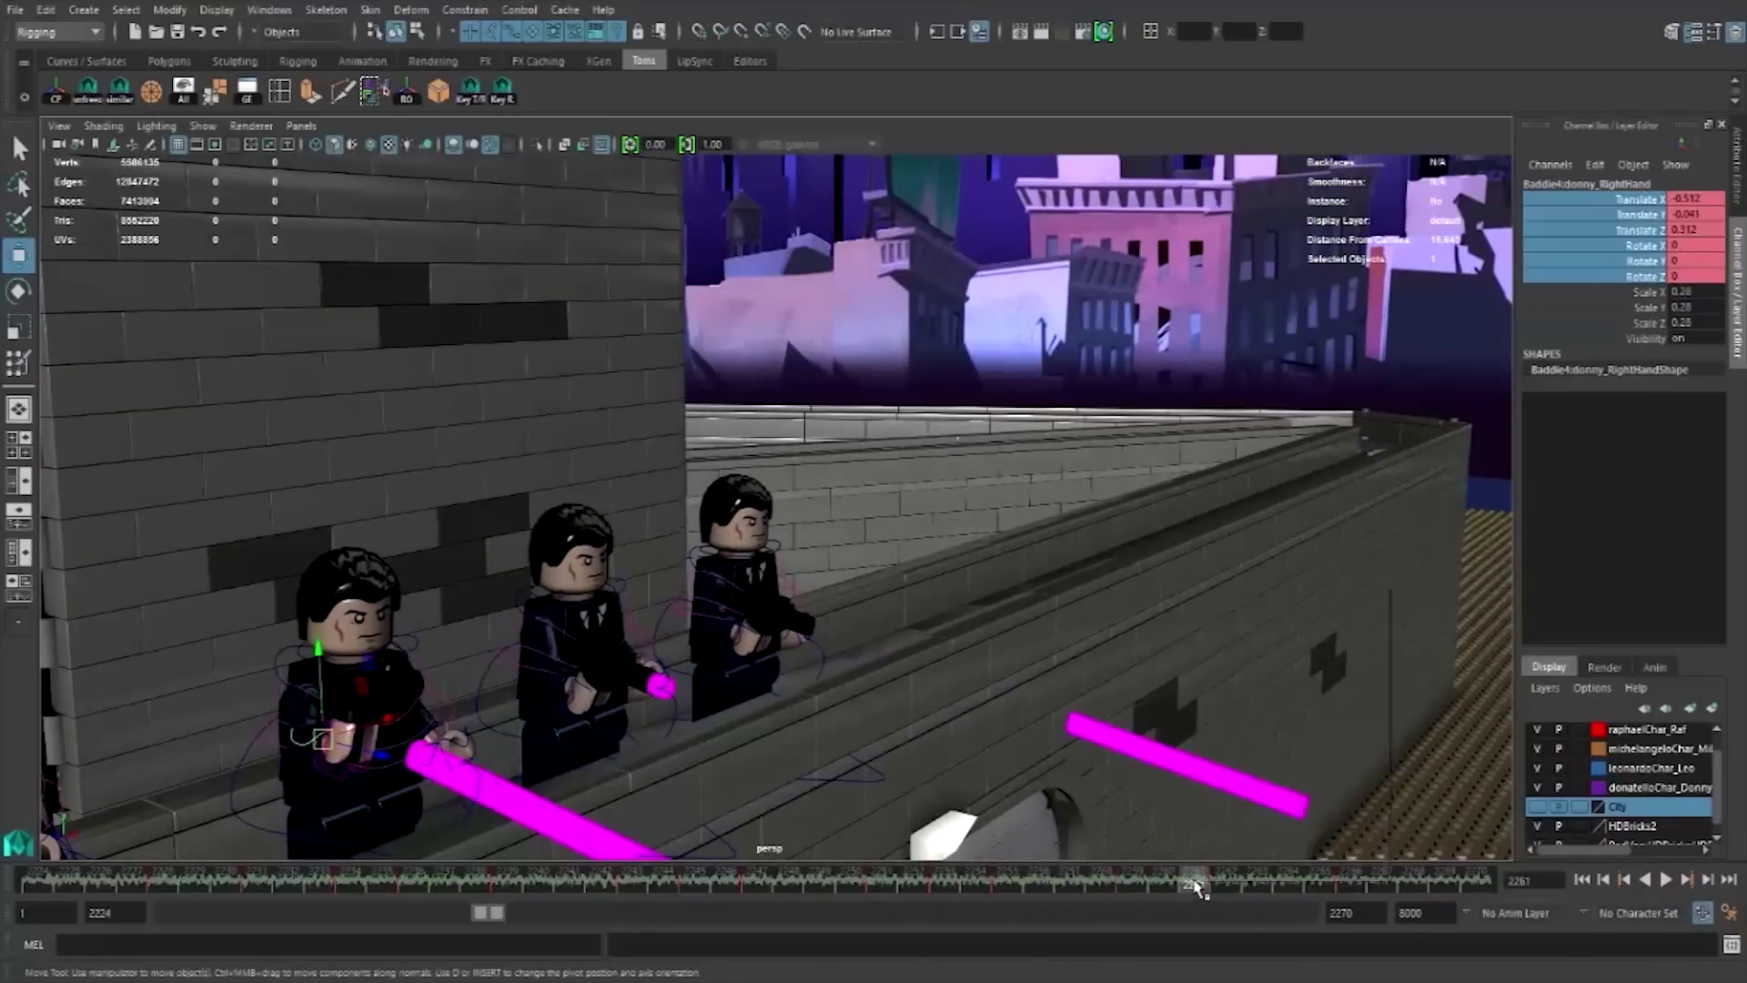
# - Paste the hand recoil key at frame 2261, then select the middle henchman's right hand
pyautogui.rightClick(1190, 887)
pyautogui.click(1447, 653)
pyautogui.moveTo(1226, 883); pyautogui.dragTo(1208, 890)
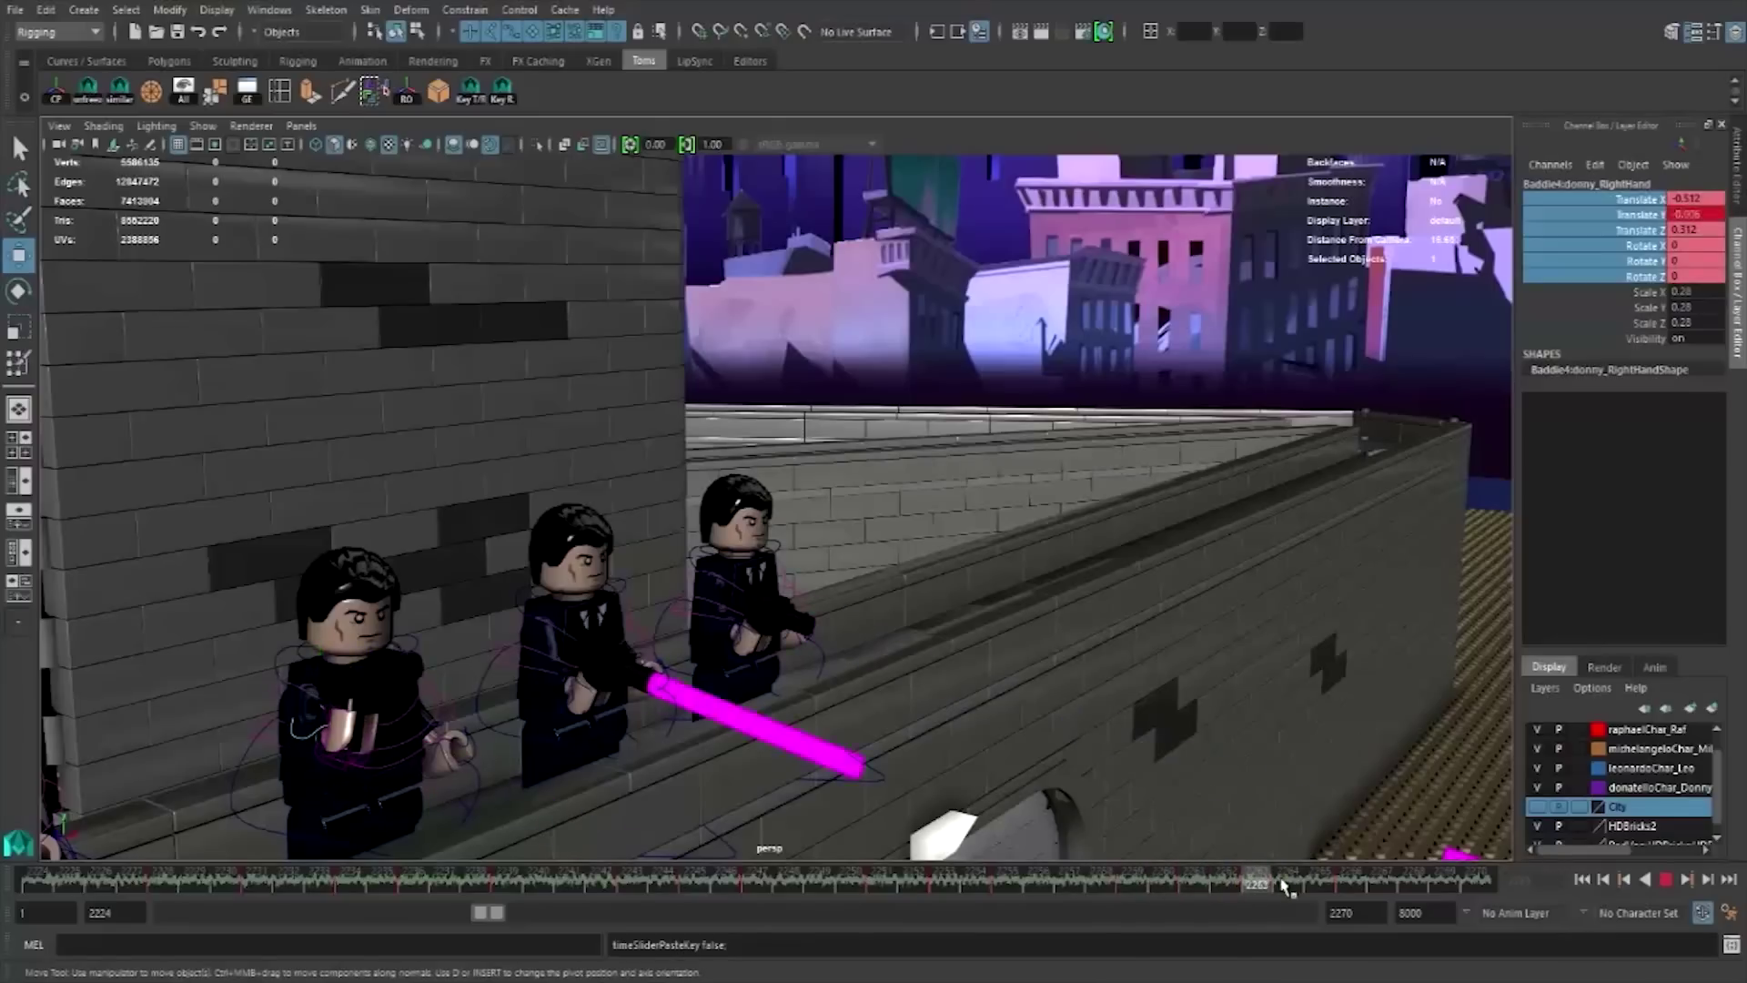
pyautogui.press('Escape')
pyautogui.keyDown('alt'); pyautogui.moveTo(819, 546); pyautogui.dragTo(669, 609, button='middle'); pyautogui.keyUp('alt')
pyautogui.press('w')
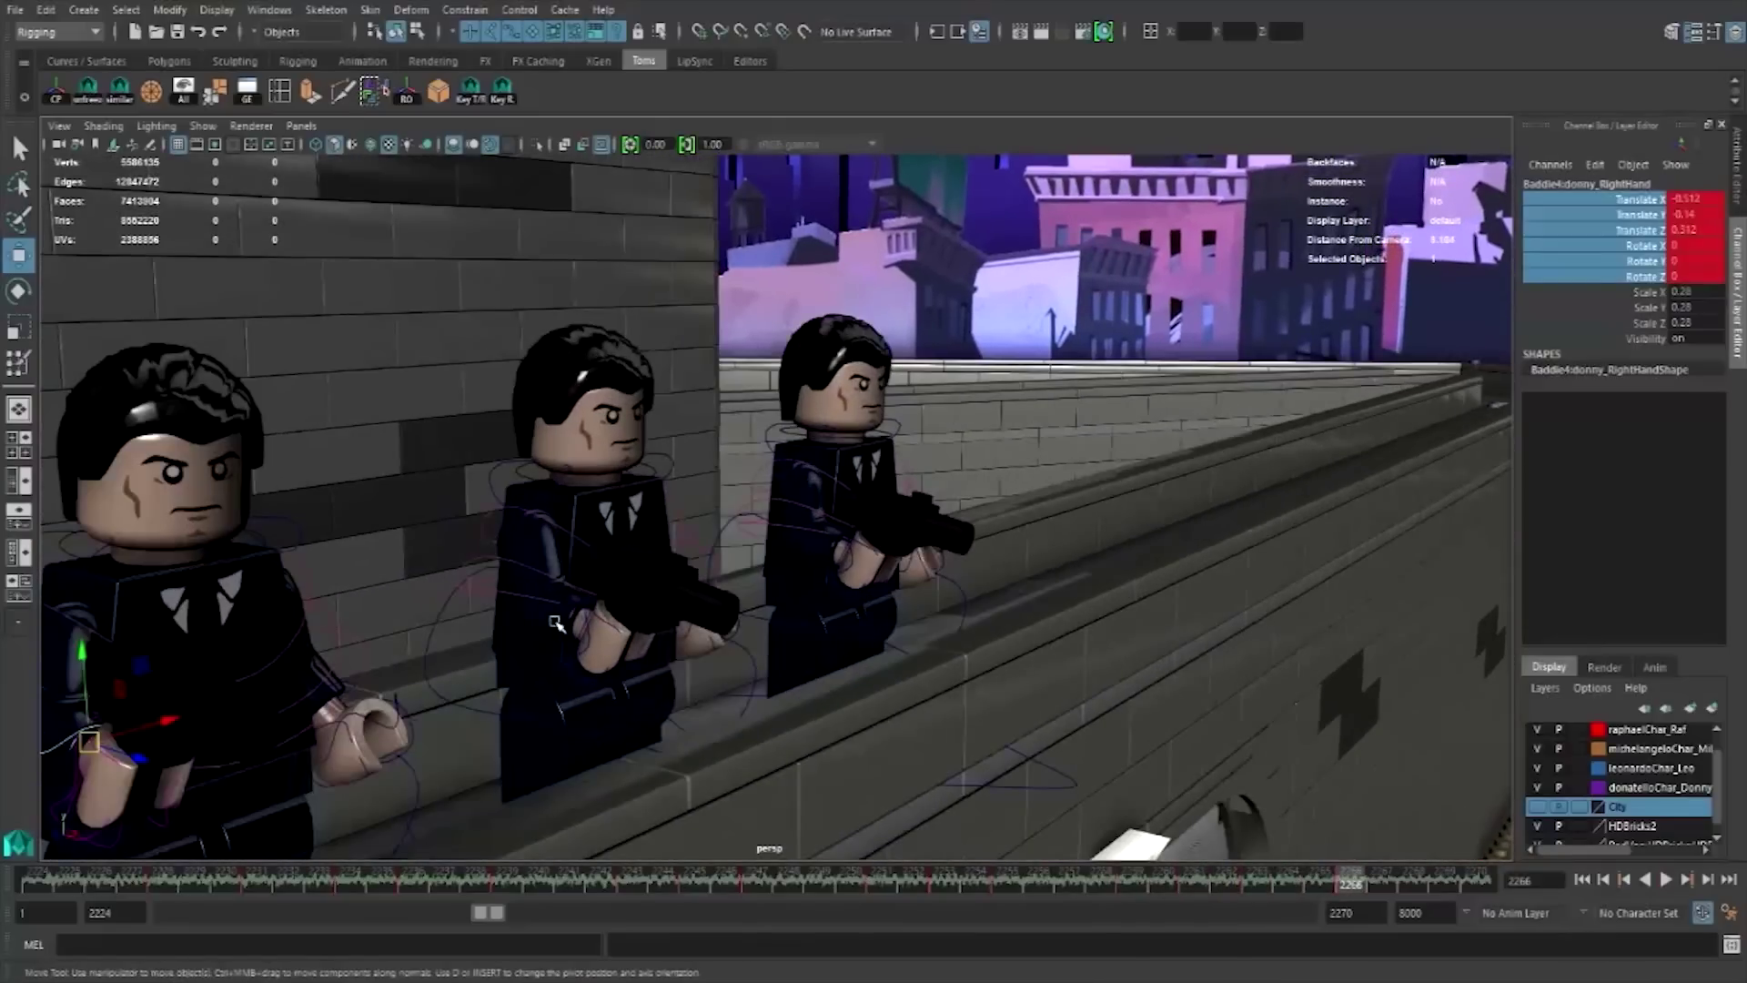
pyautogui.click(555, 617)
# - Key the middle henchman's right hand at frame 2231, where the beam fires
pyautogui.click(196, 889)
pyautogui.hotkey('alt', 'v')
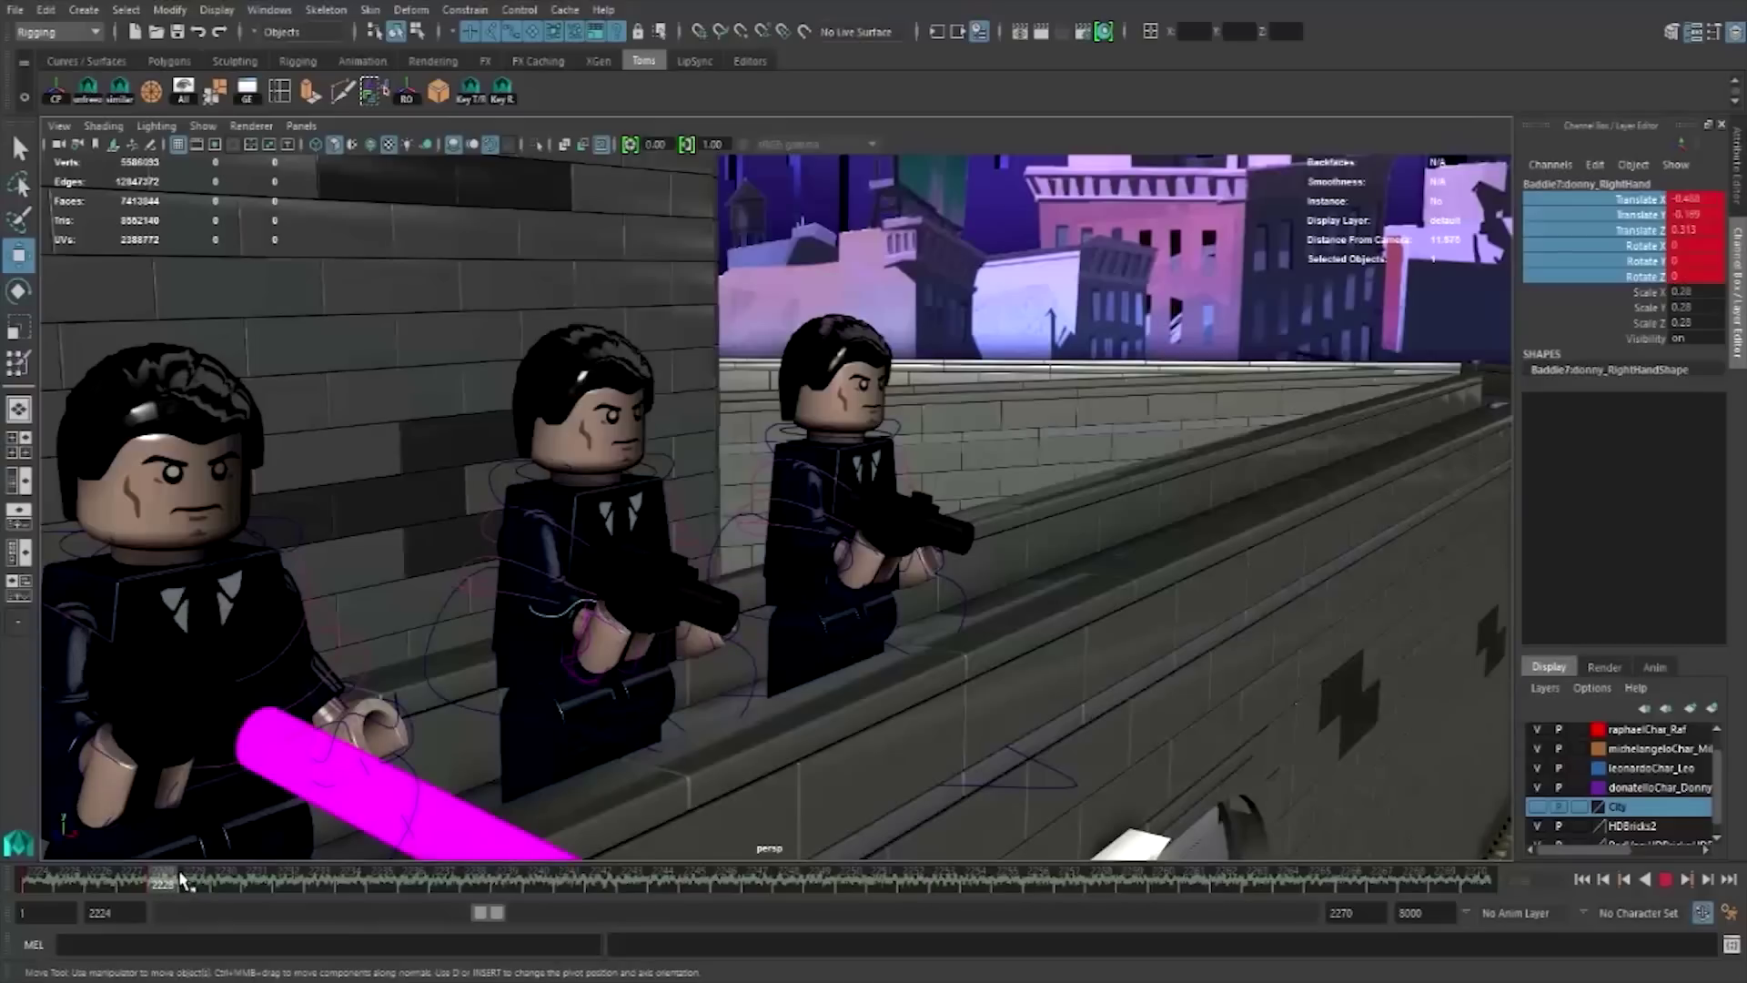
pyautogui.press('Escape')
pyautogui.click(216, 890)
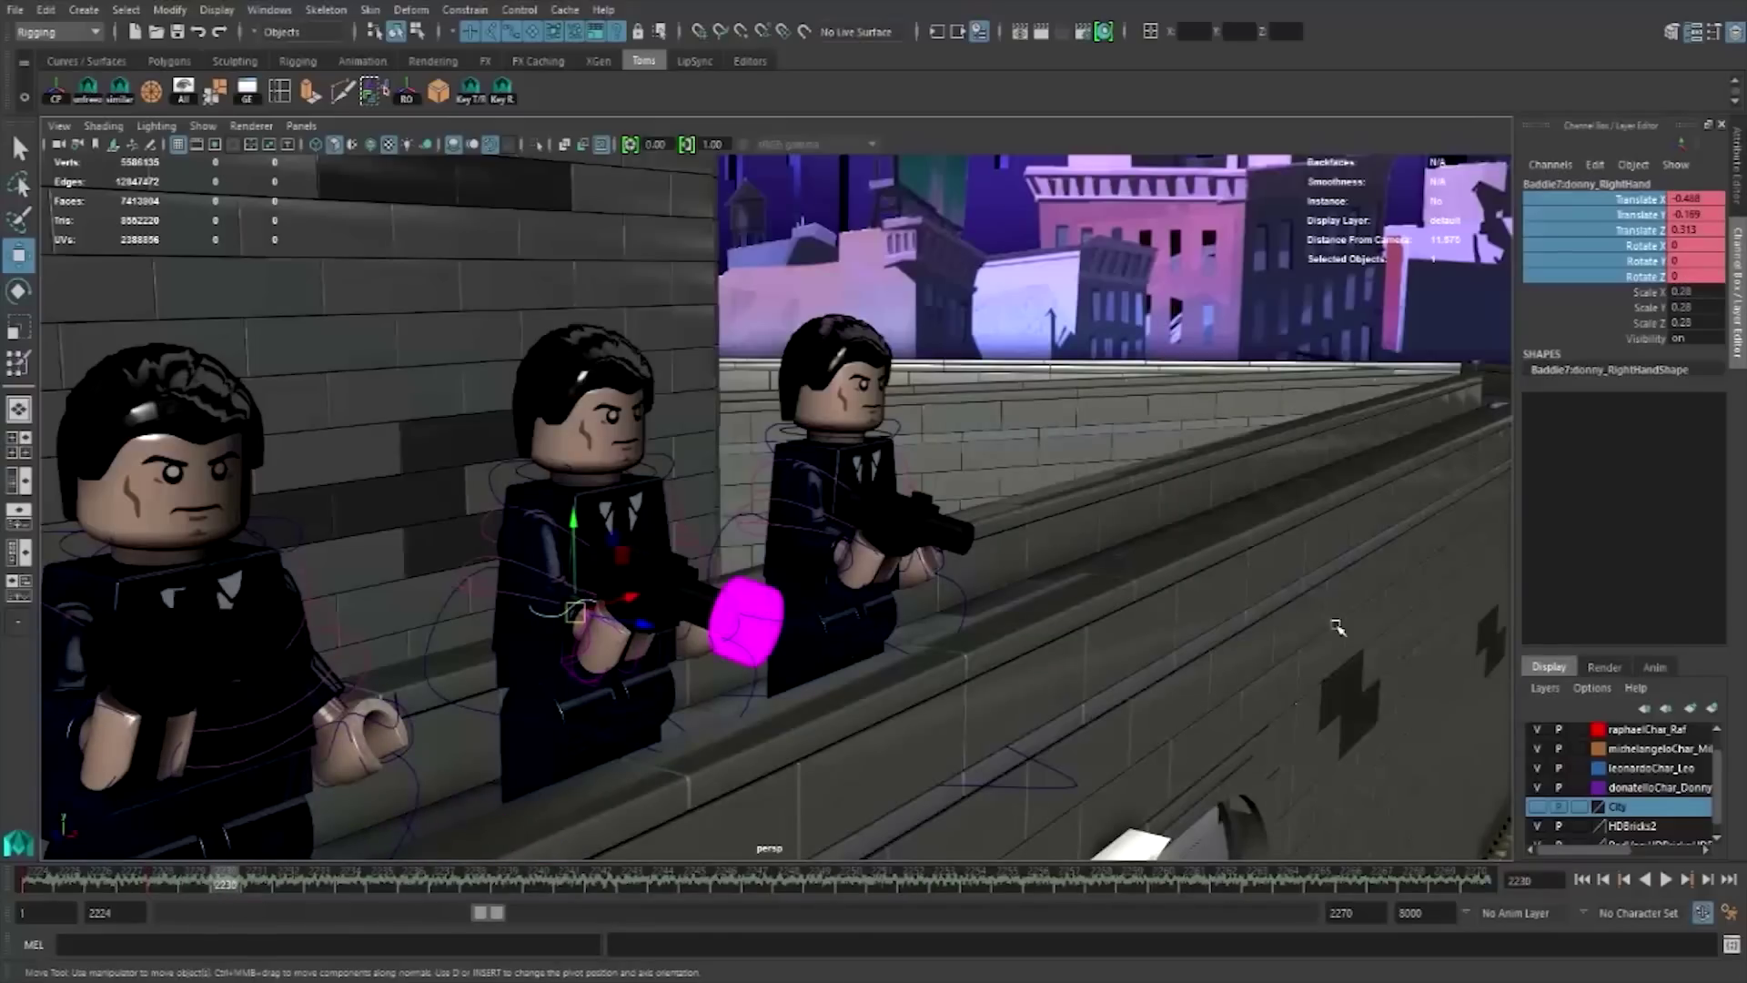
pyautogui.click(268, 888)
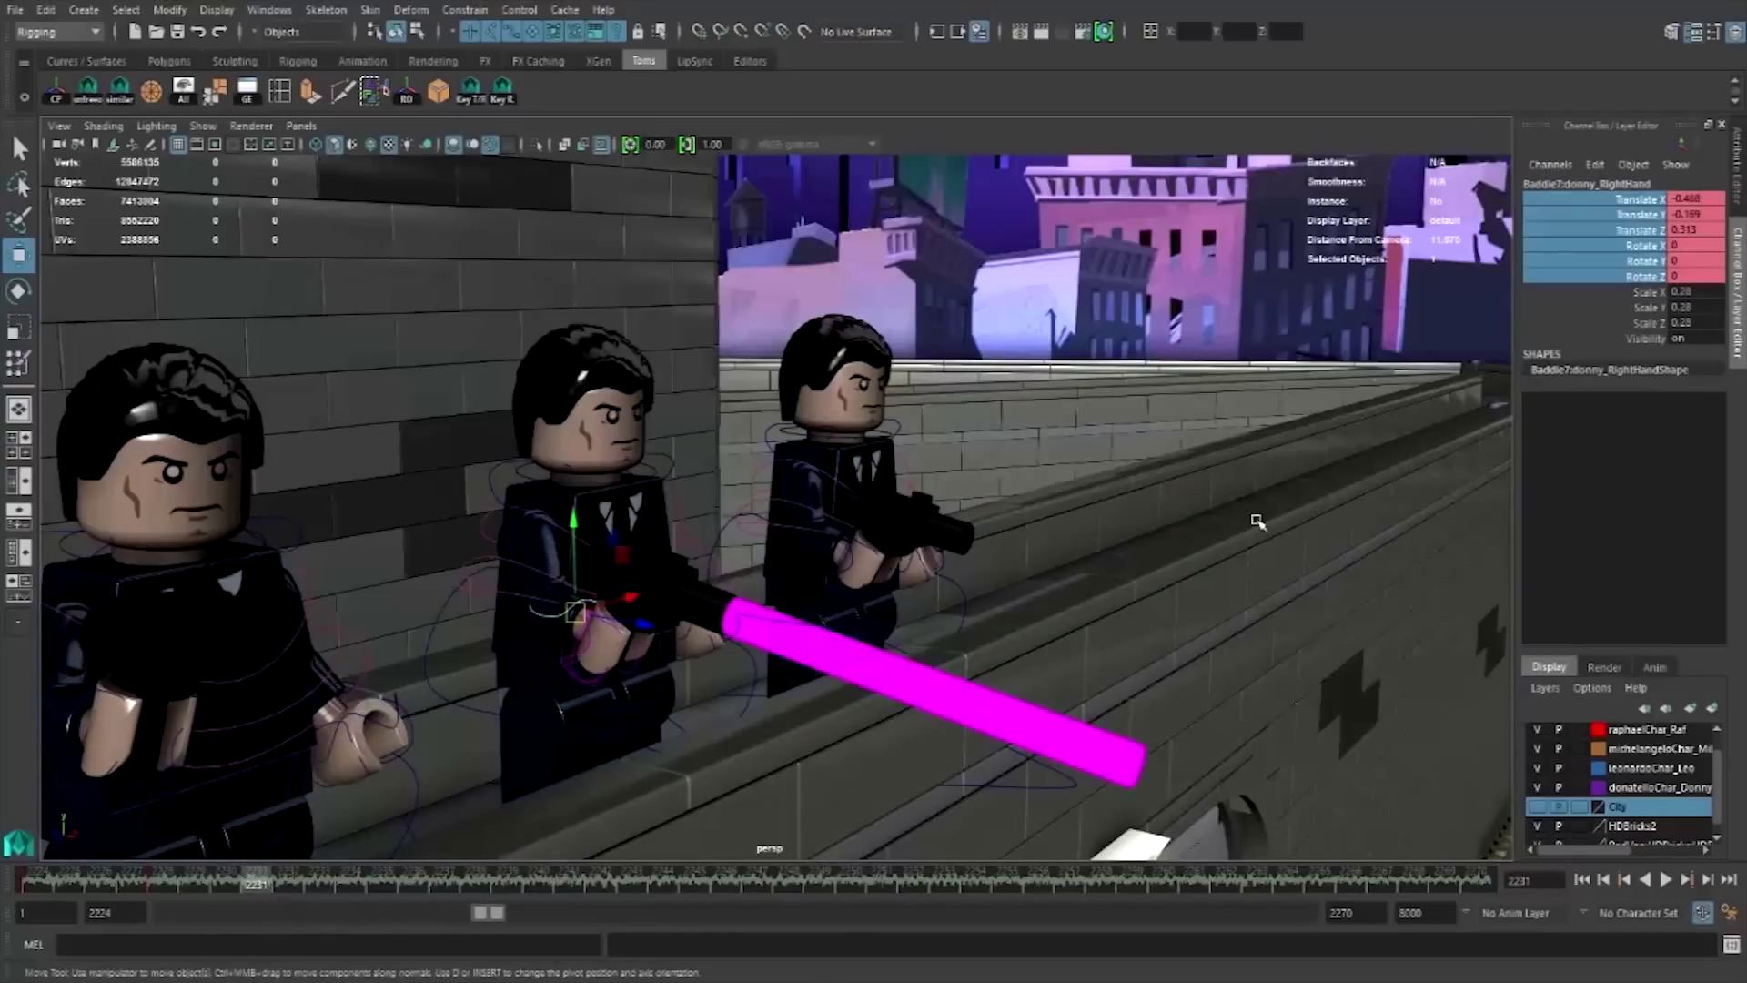
pyautogui.rightClick(1645, 253)
pyautogui.click(1632, 284)
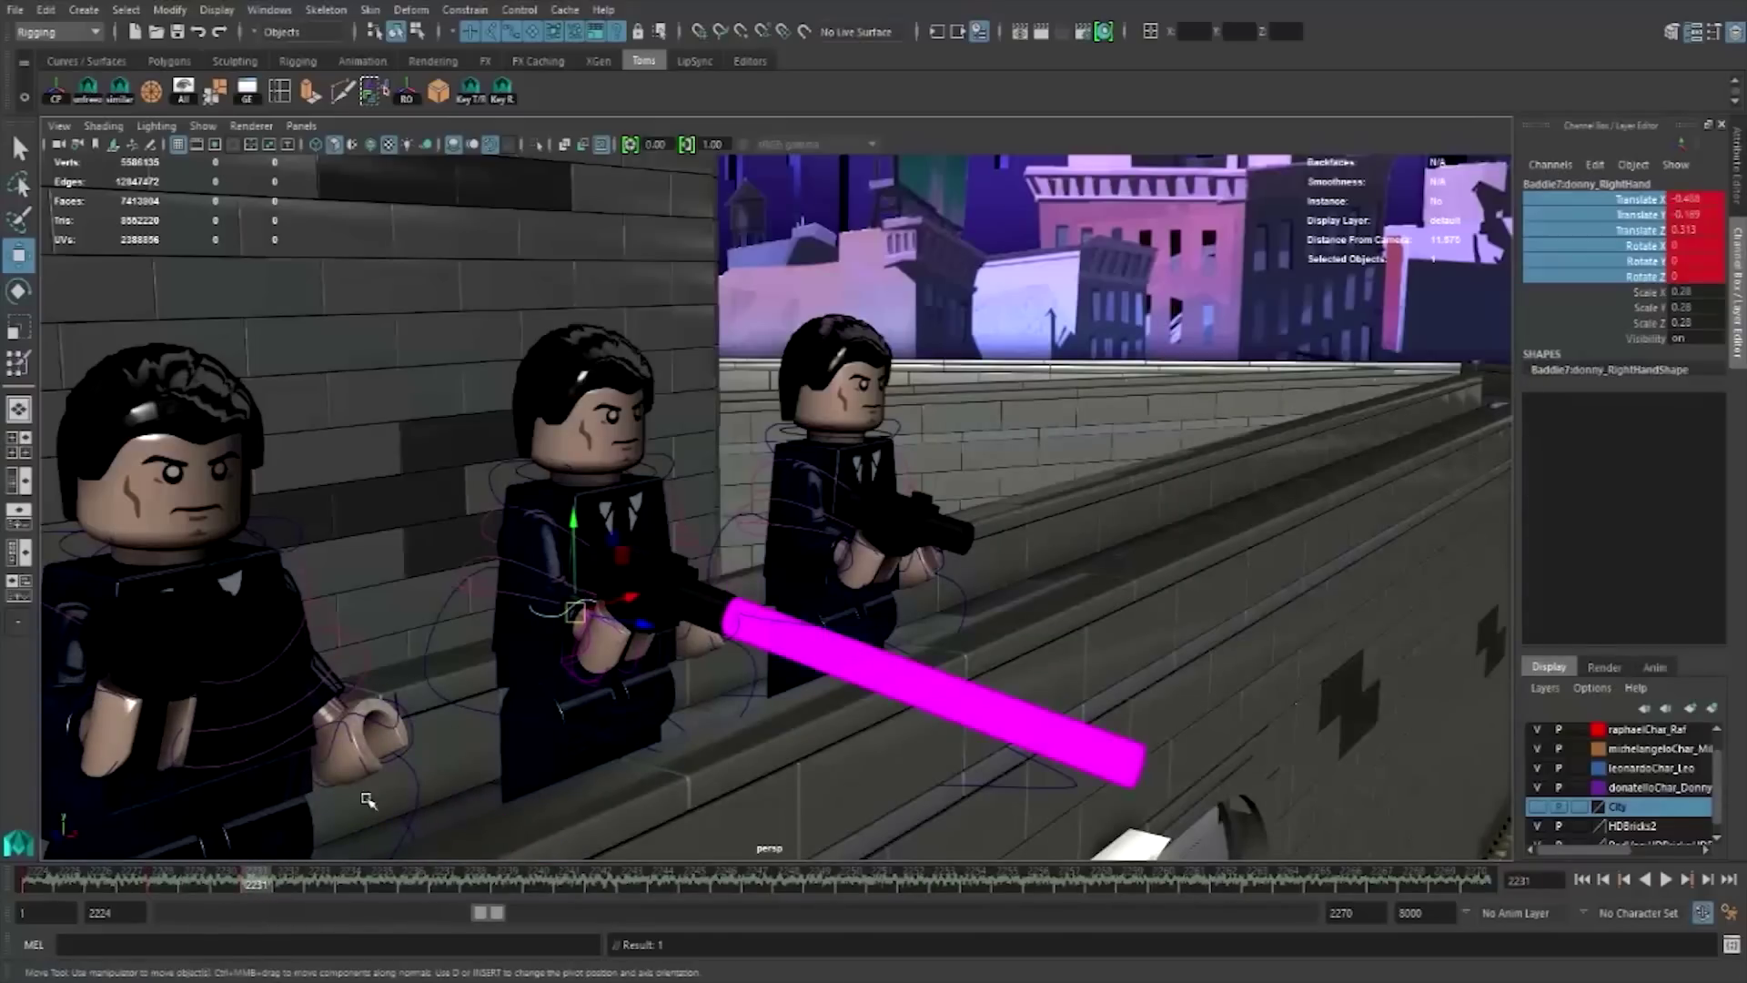
# - Key the hand's channels at frames 2237 and 2245
pyautogui.moveTo(289, 887); pyautogui.dragTo(443, 887)
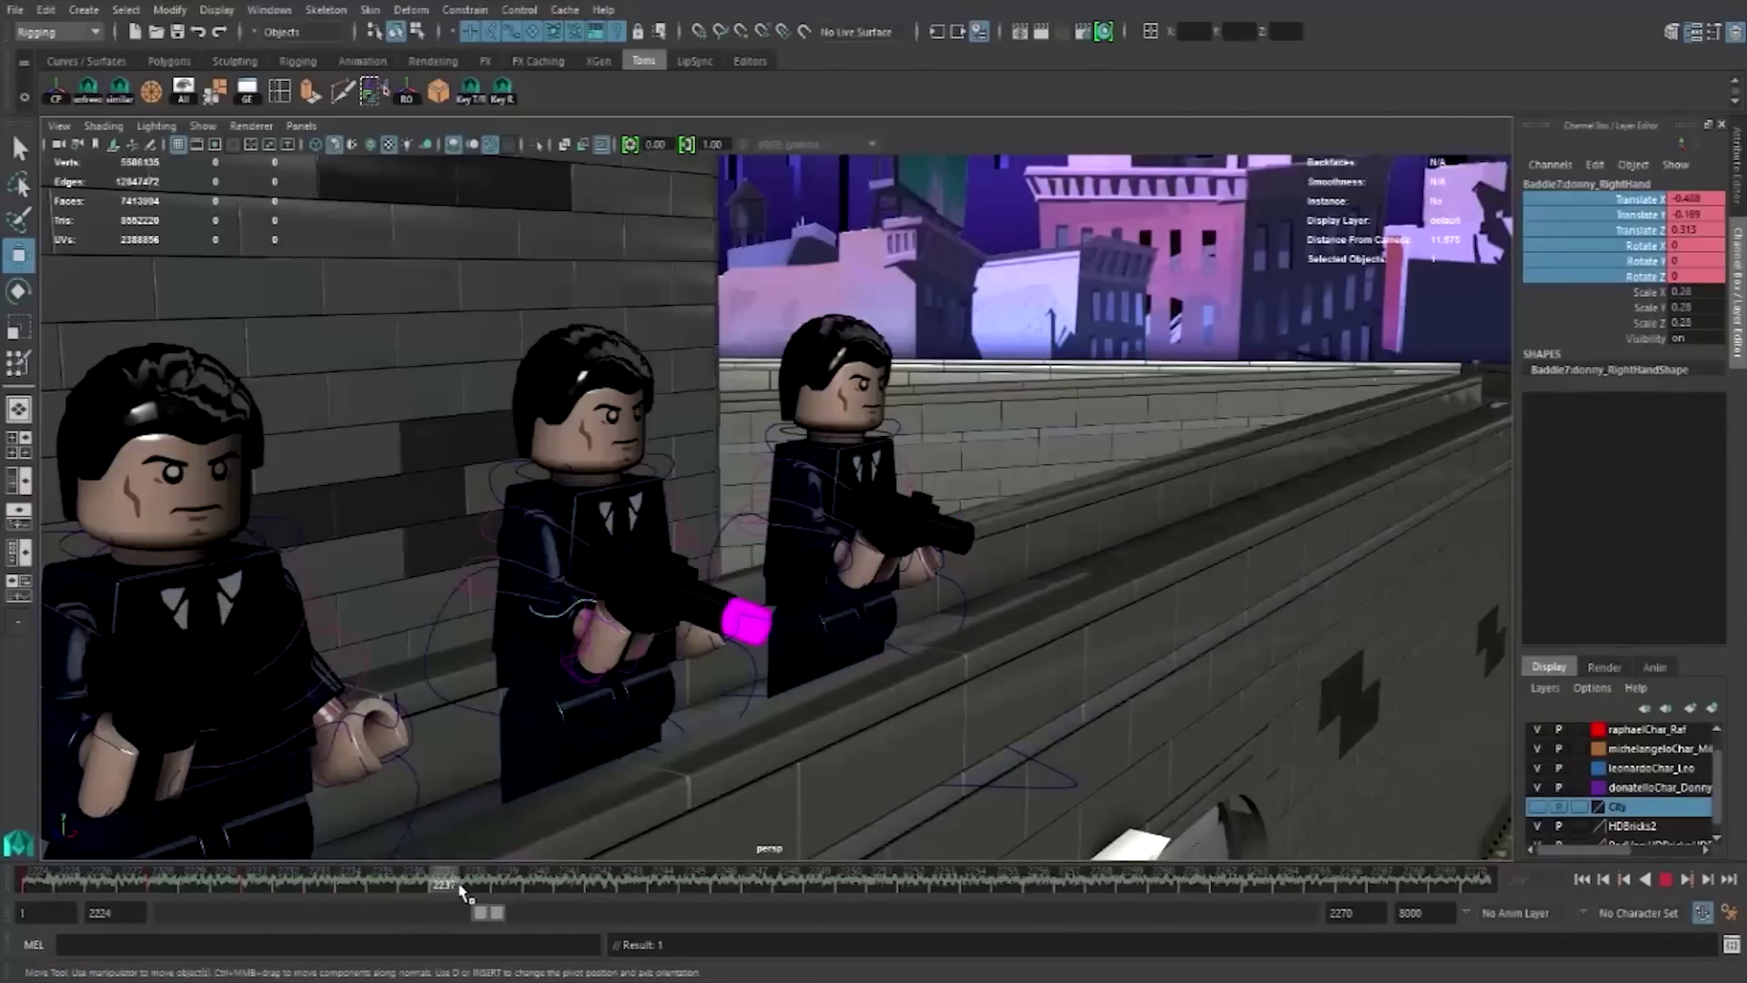
pyautogui.rightClick(1629, 245)
pyautogui.click(1619, 273)
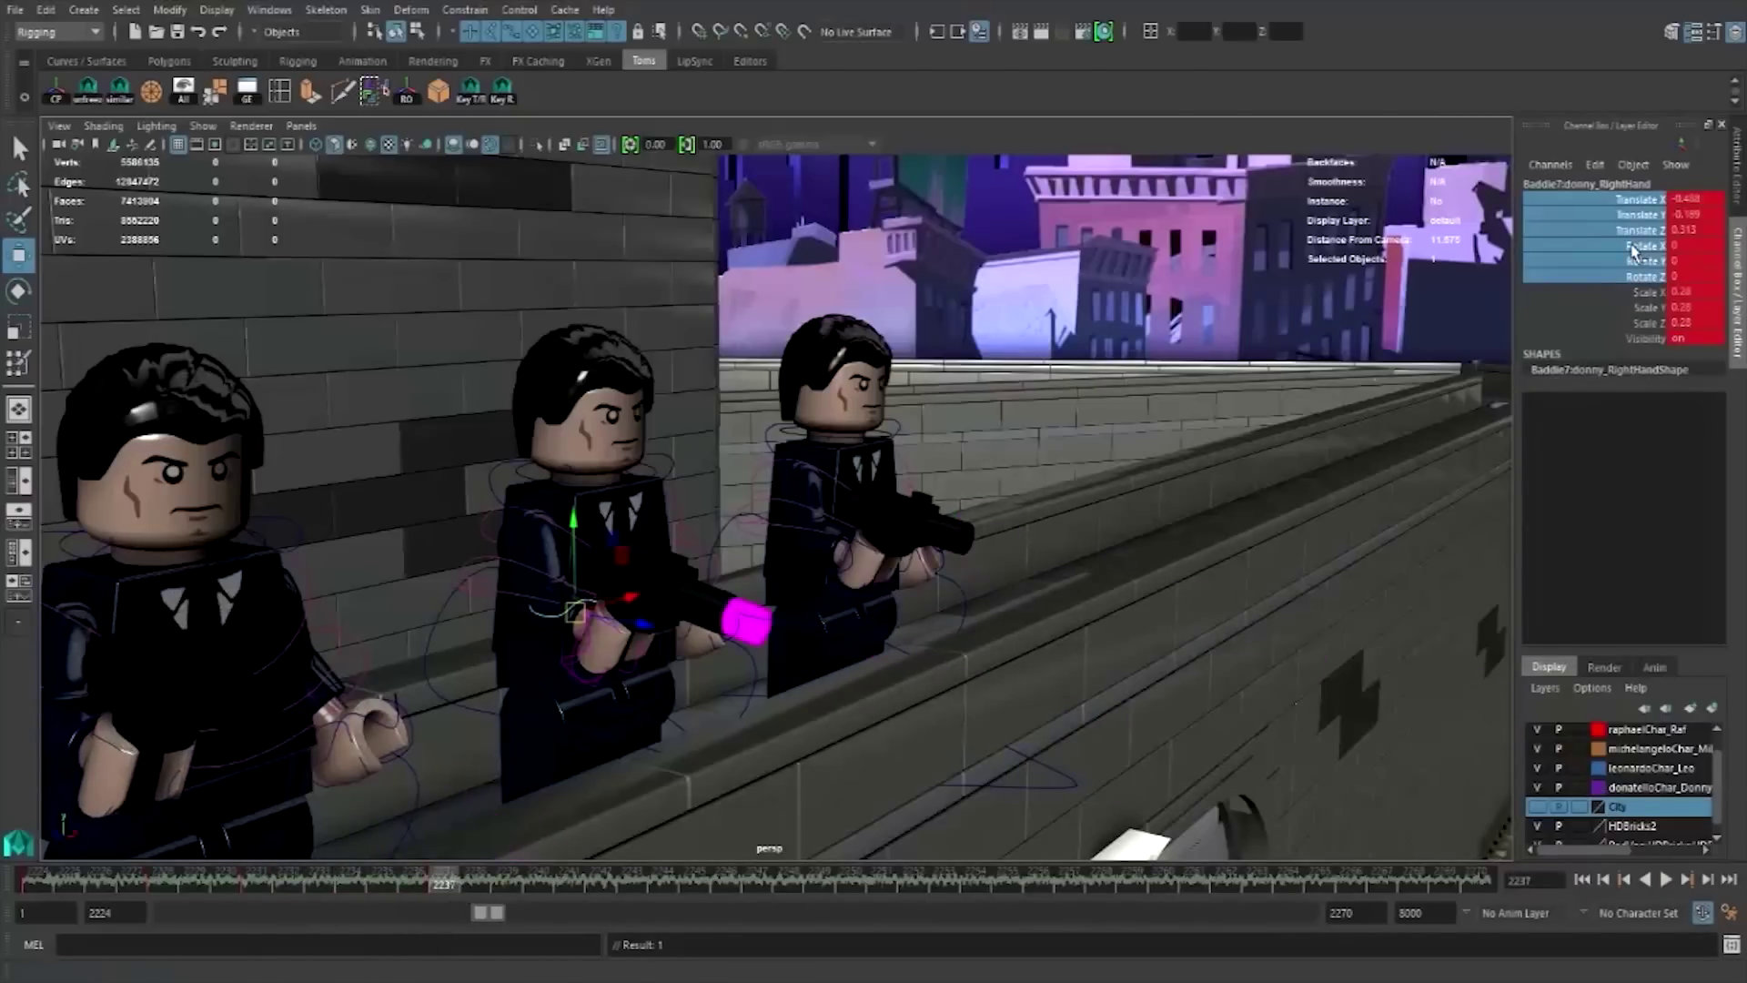
pyautogui.moveTo(462, 881); pyautogui.dragTo(507, 880)
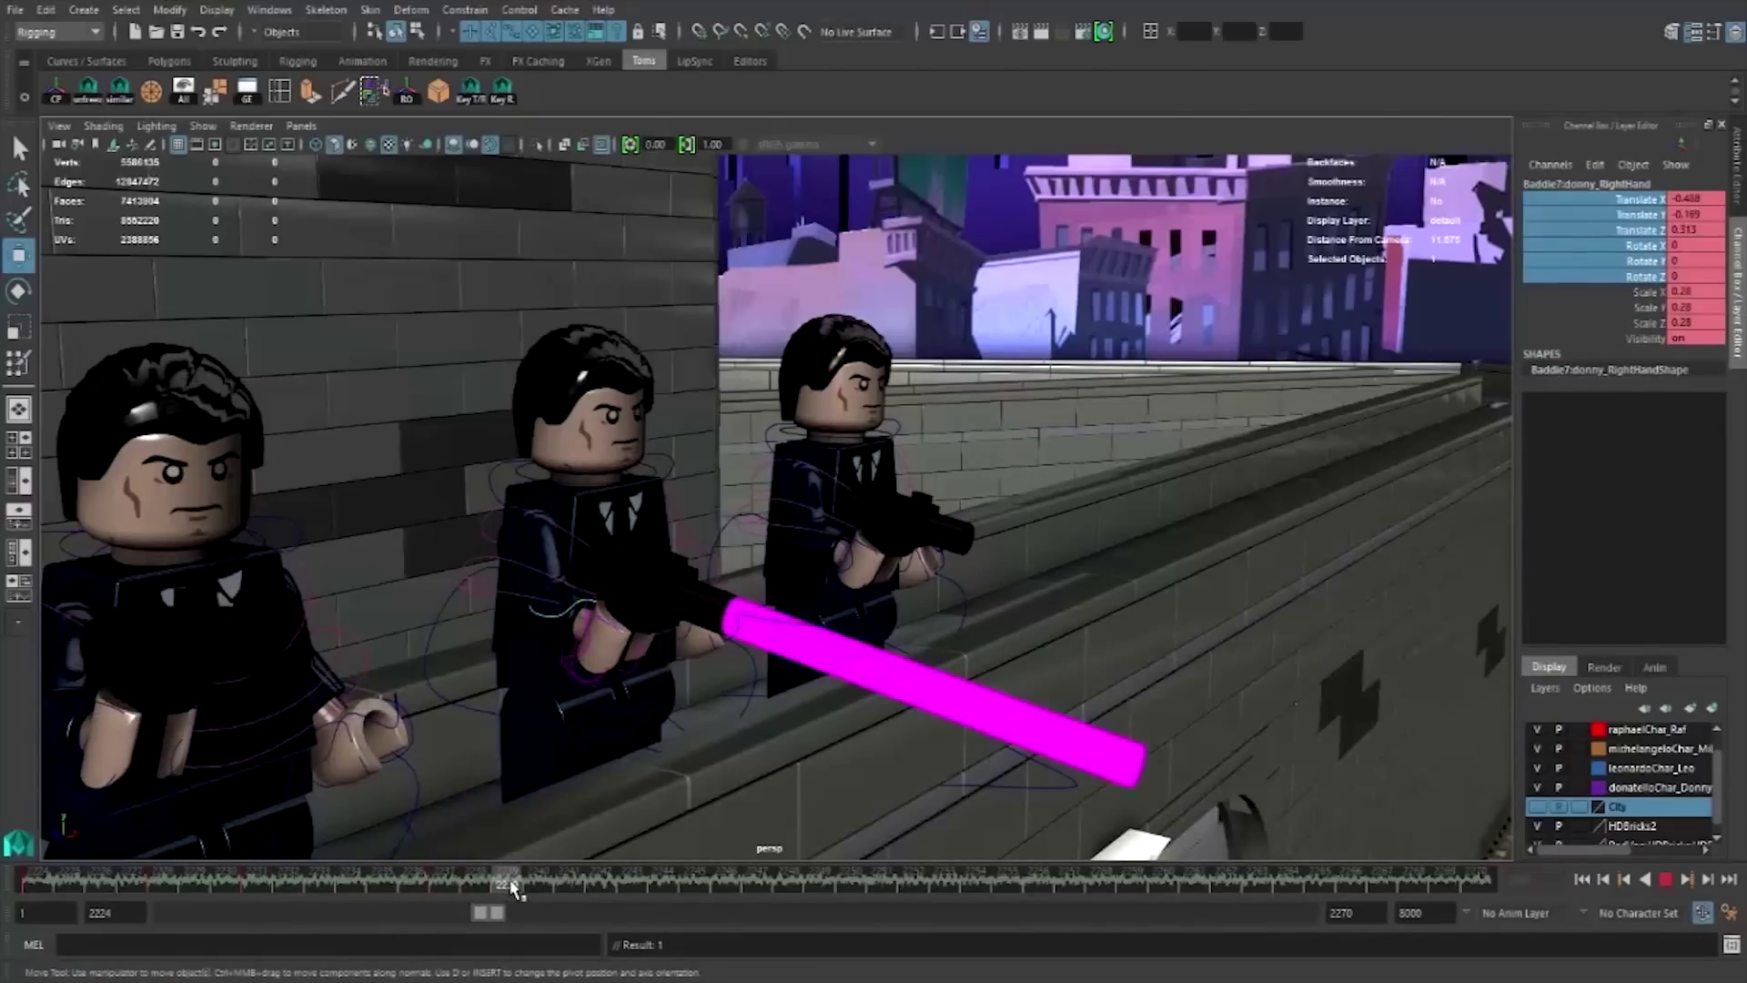
pyautogui.rightClick(1628, 244)
pyautogui.click(1628, 273)
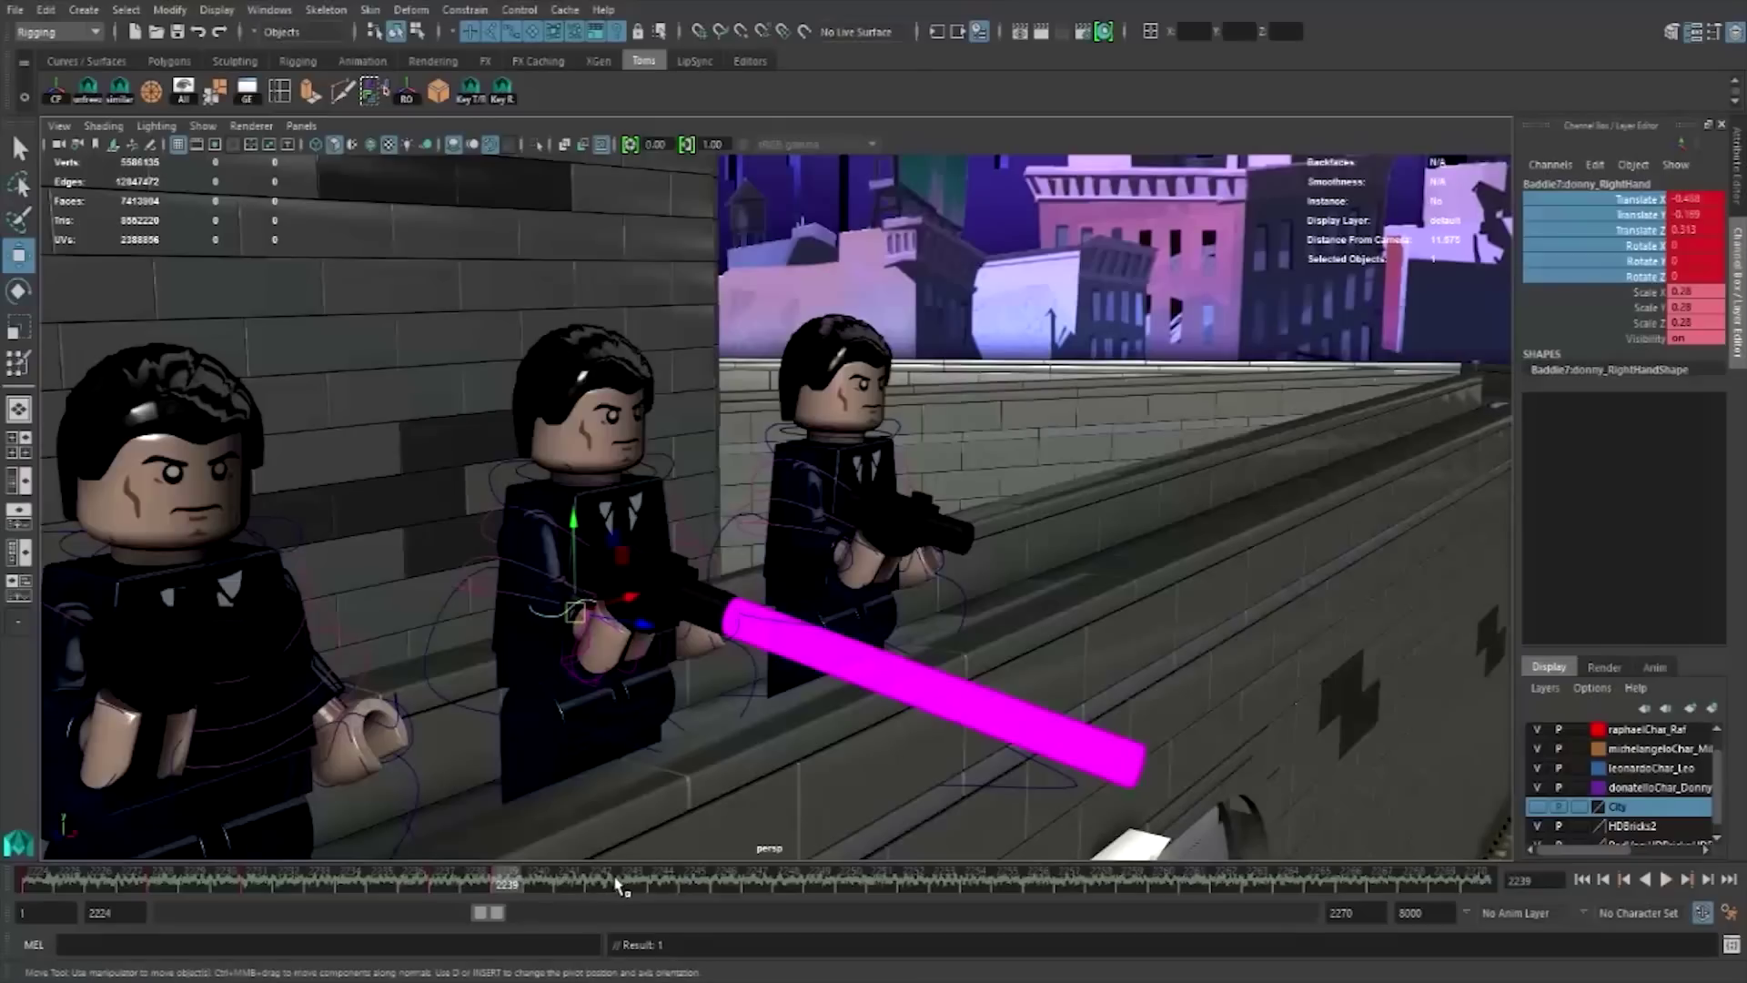
pyautogui.moveTo(617, 884); pyautogui.dragTo(693, 881)
pyautogui.rightClick(1612, 250)
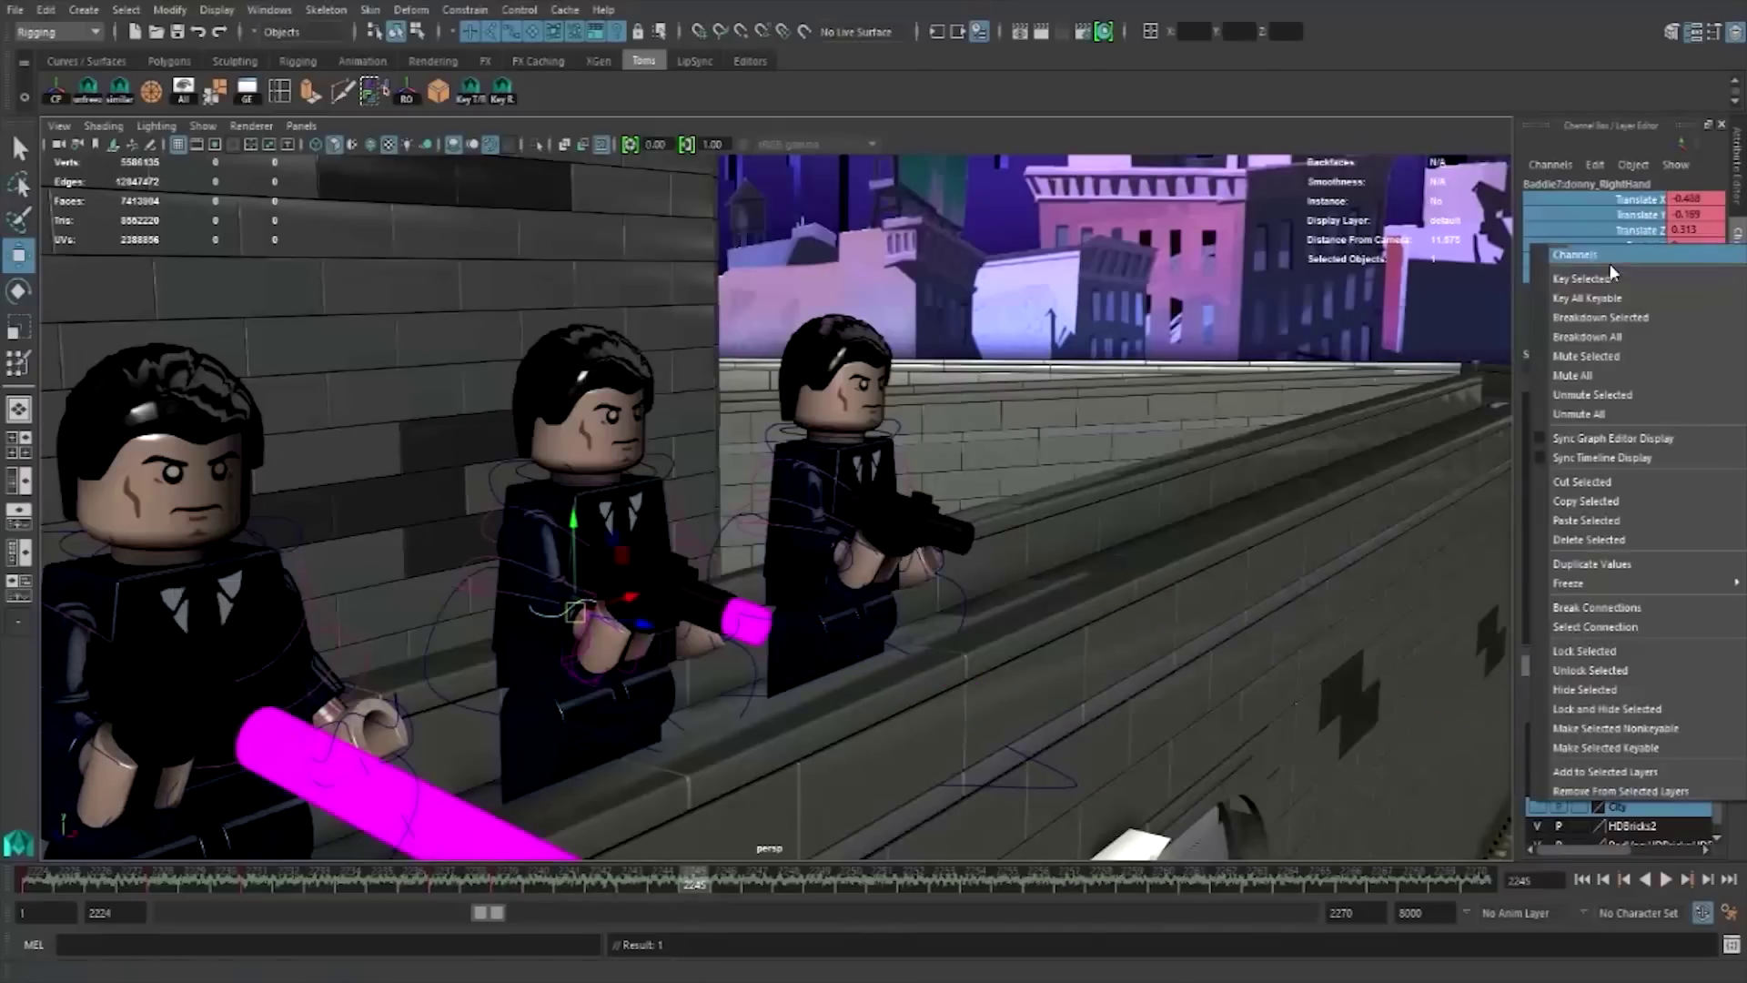
pyautogui.click(1610, 278)
# - Key the hand at frame 2247 and the following frames through 2255
pyautogui.moveTo(700, 884); pyautogui.dragTo(938, 898)
pyautogui.rightClick(1612, 250)
pyautogui.click(1610, 278)
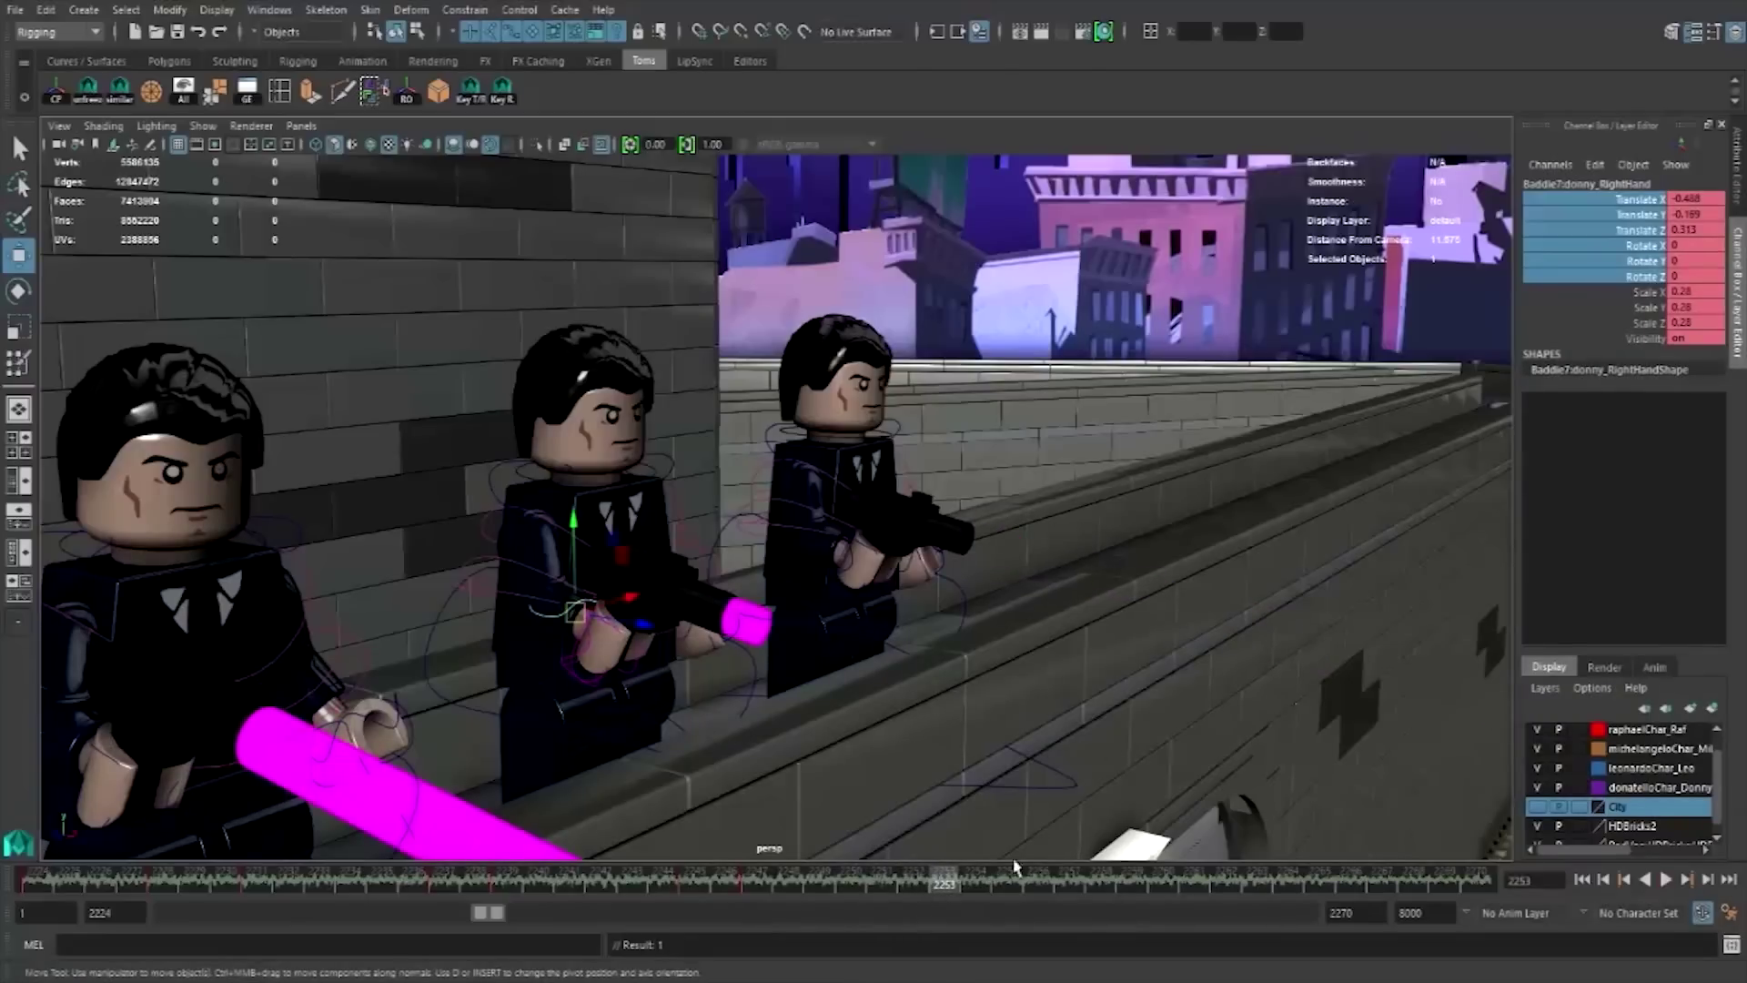
pyautogui.rightClick(1581, 262)
pyautogui.click(1602, 277)
pyautogui.hotkey('alt', 'v')
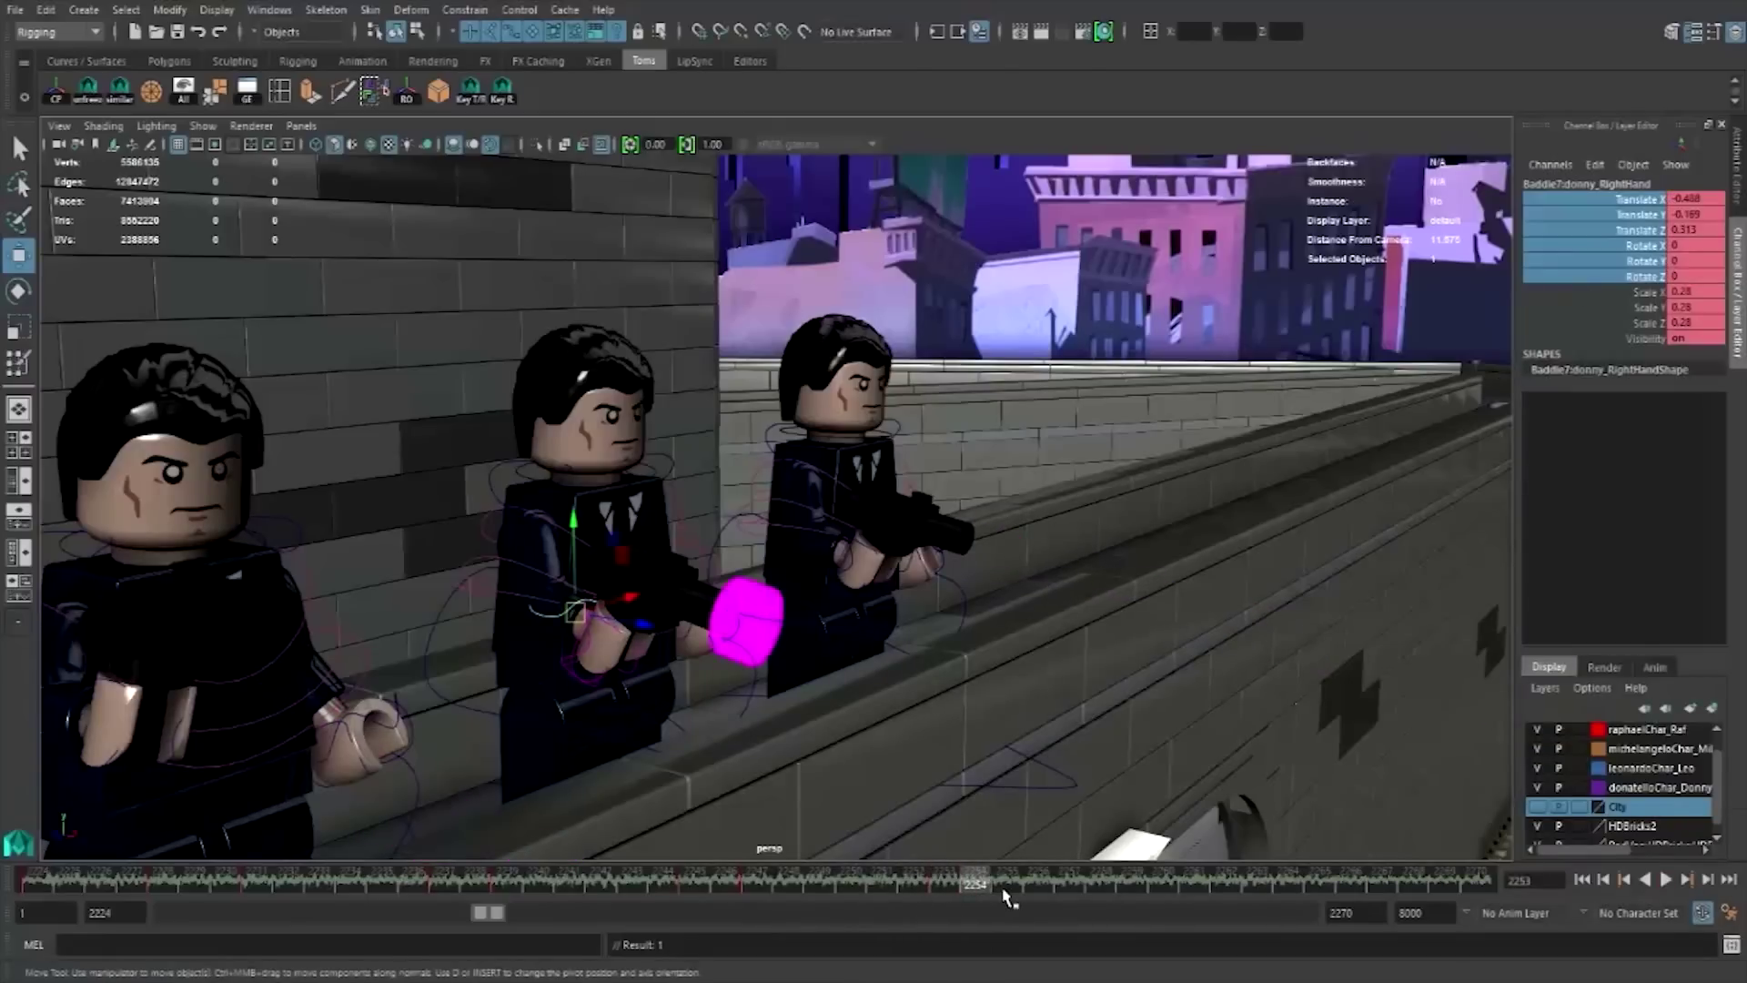
pyautogui.hotkey('alt', 'v')
pyautogui.rightClick(1554, 266)
pyautogui.click(1574, 291)
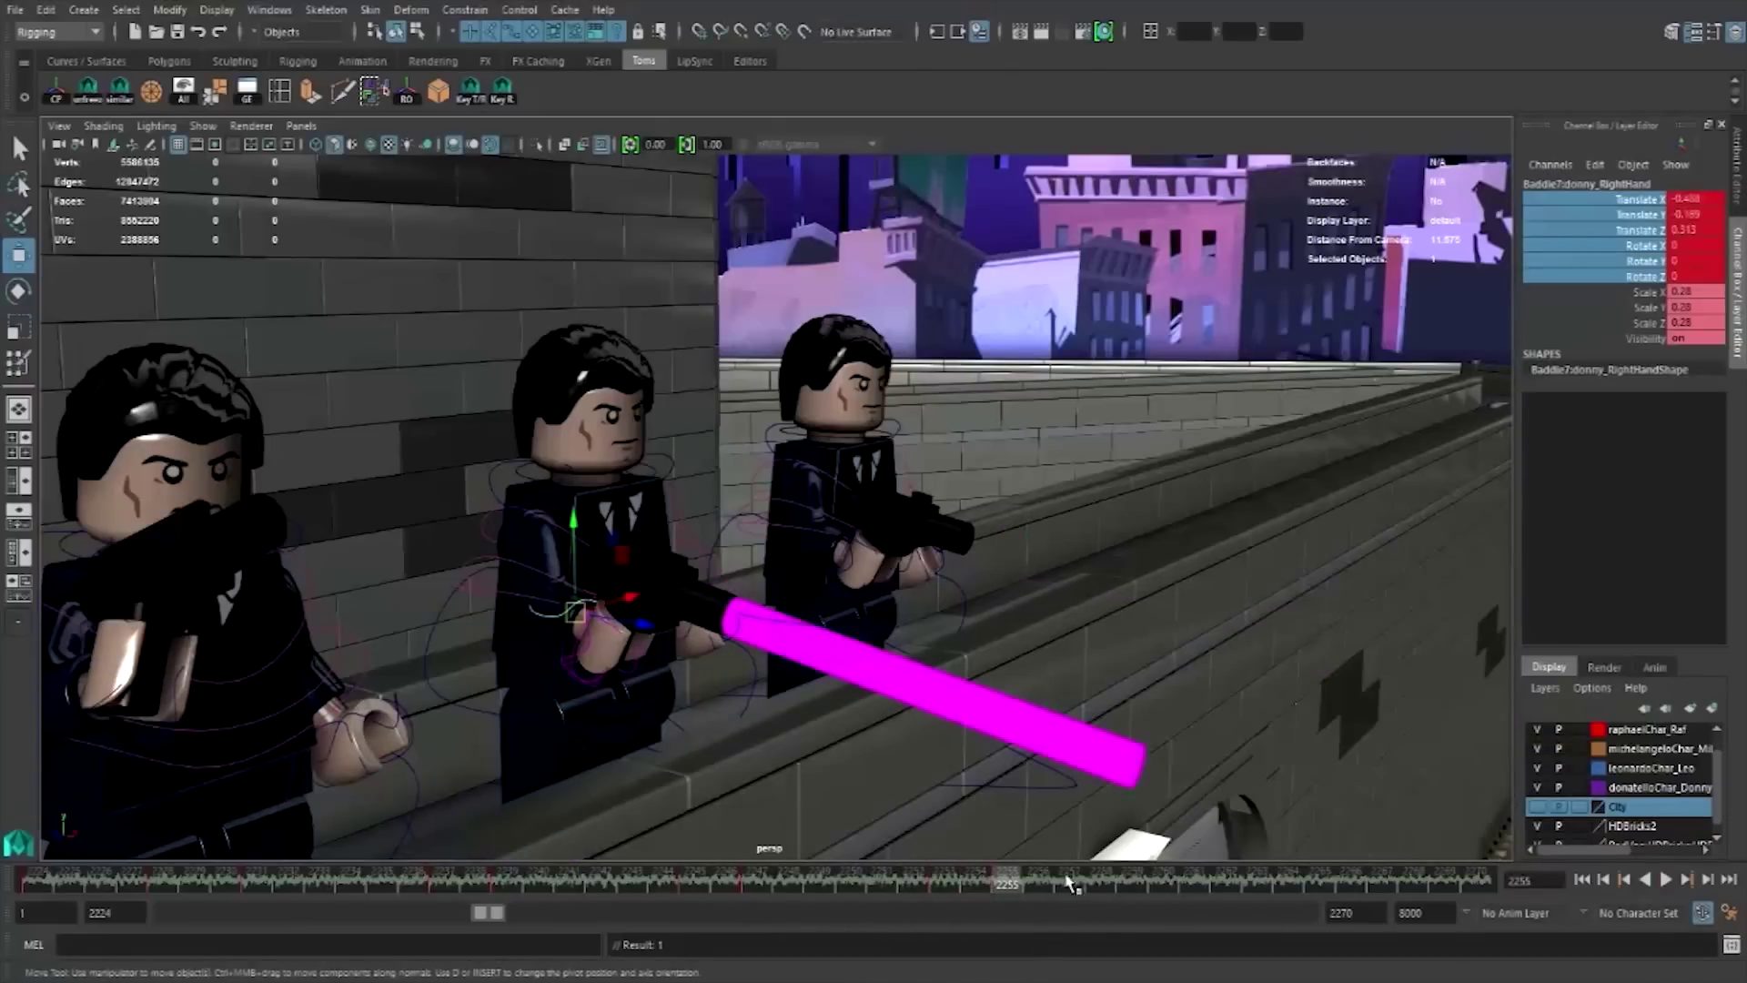
# - Key the hand's channels at frames 2261, 2263 and 2269
pyautogui.hotkey('alt', 'v')
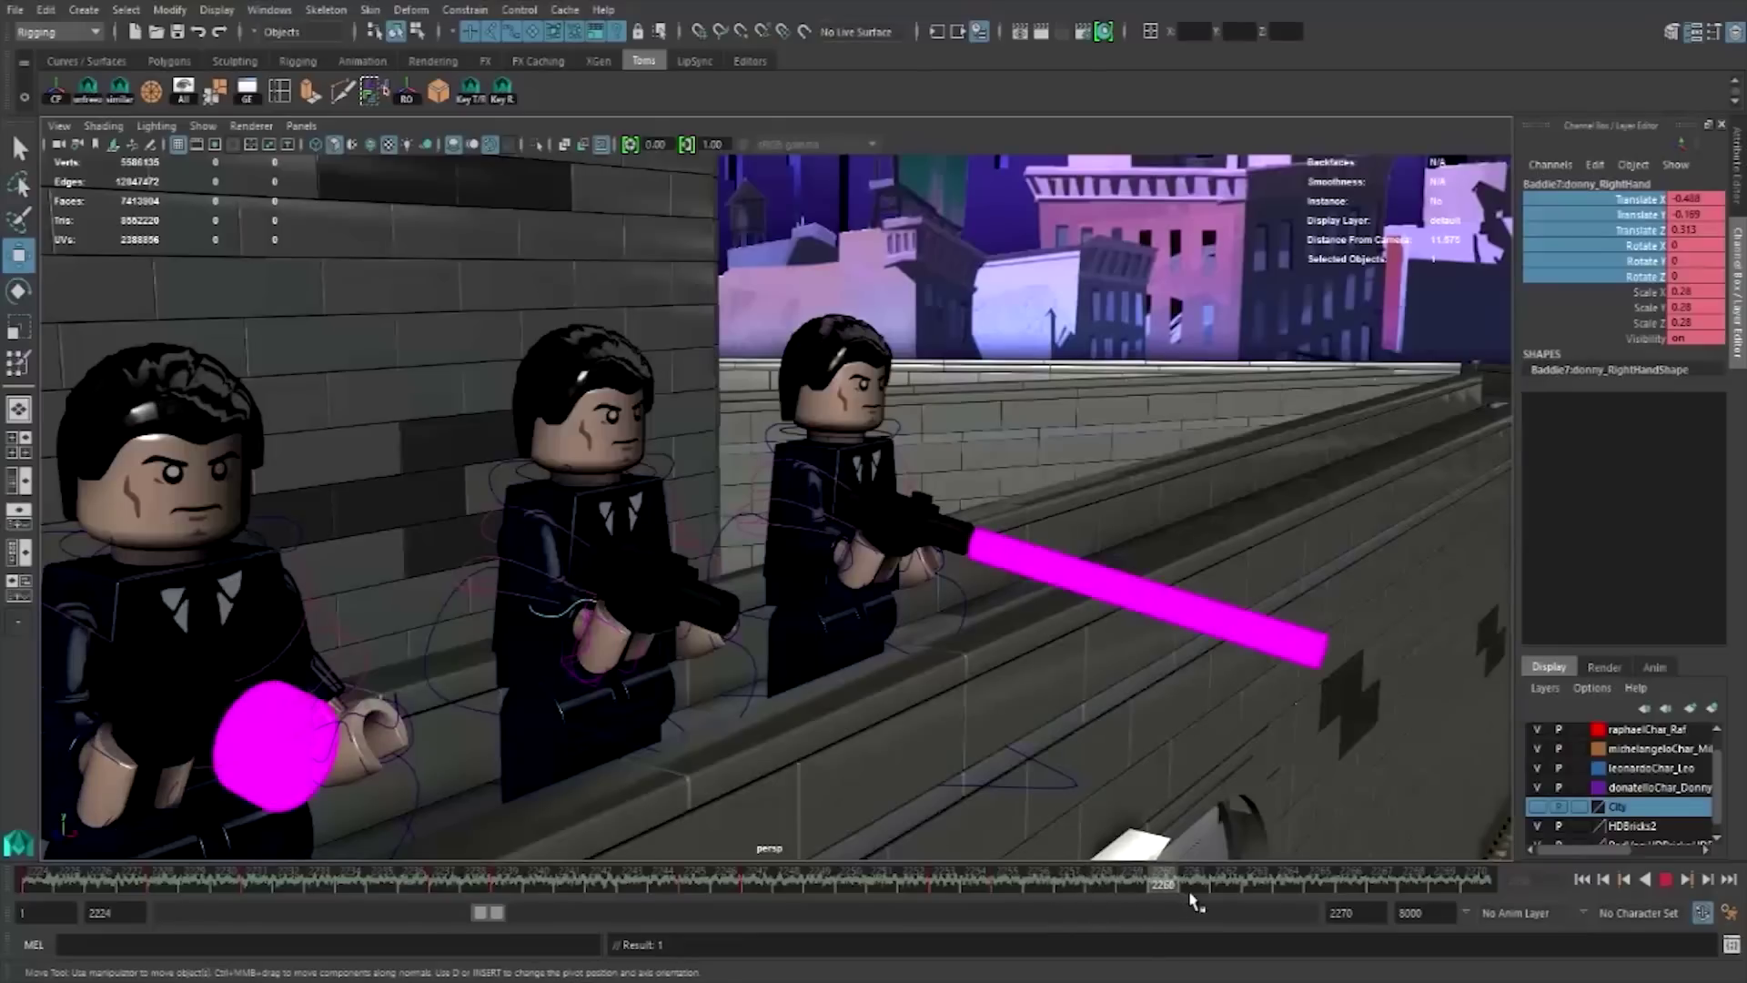
pyautogui.click(1192, 887)
pyautogui.rightClick(1587, 273)
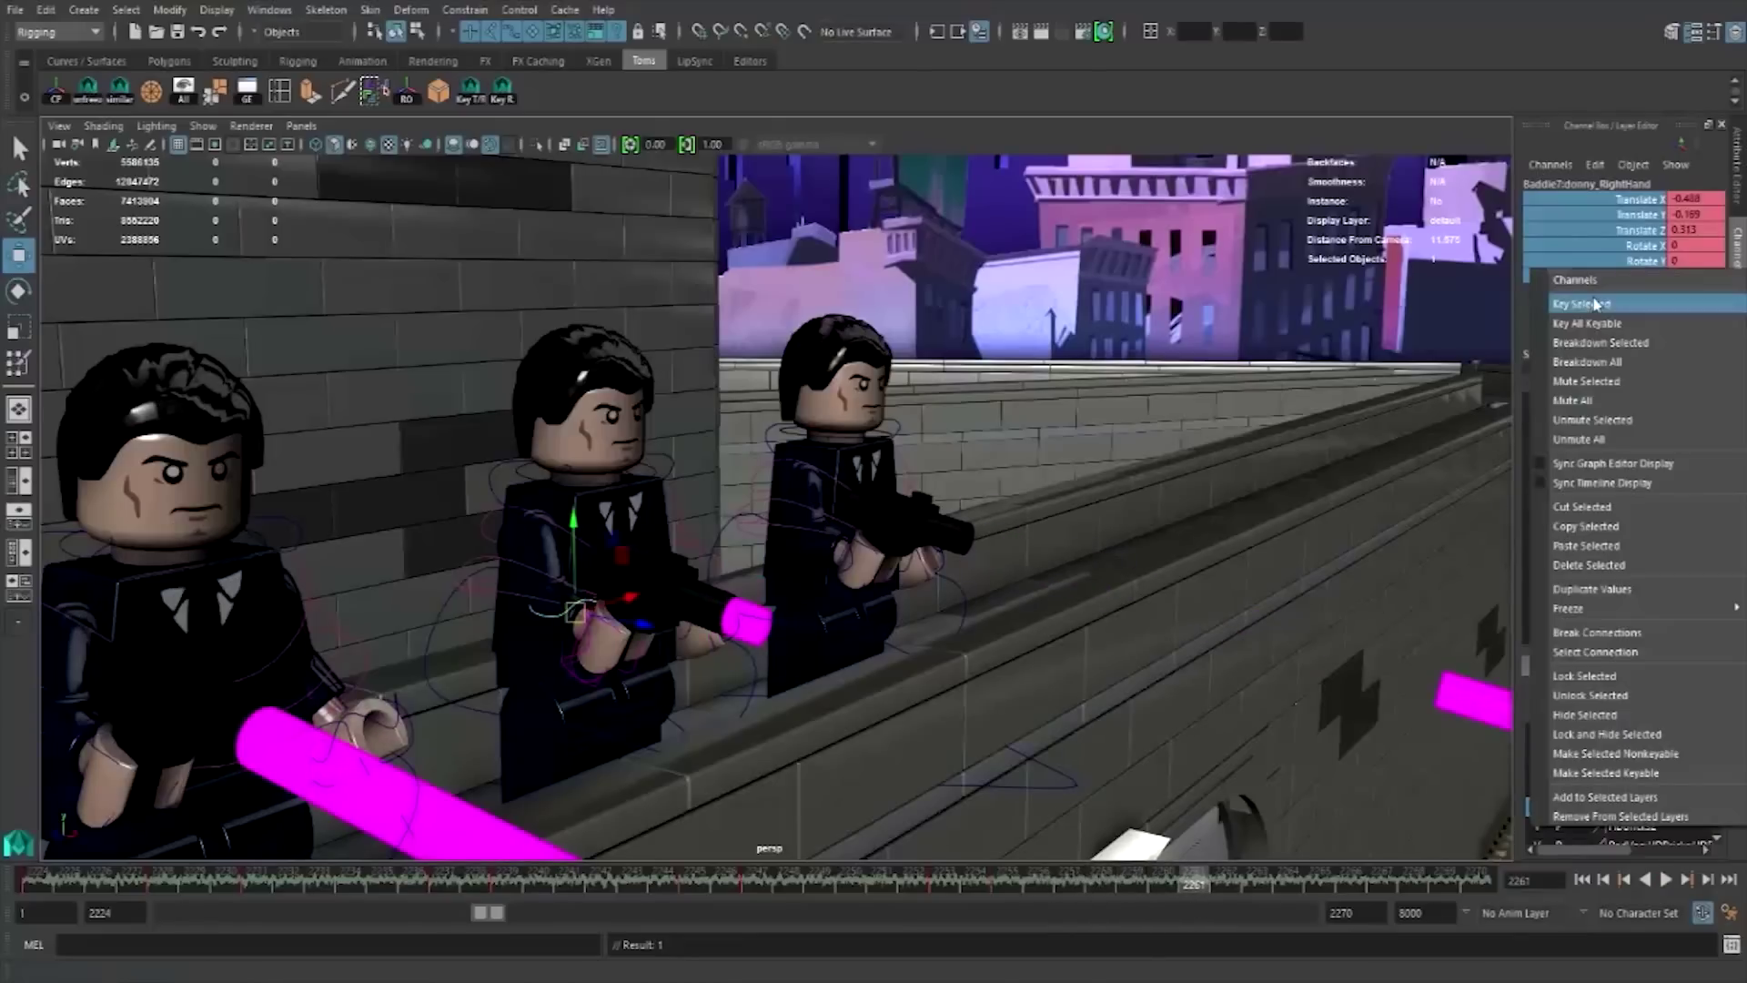
pyautogui.click(1596, 305)
pyautogui.click(1254, 882)
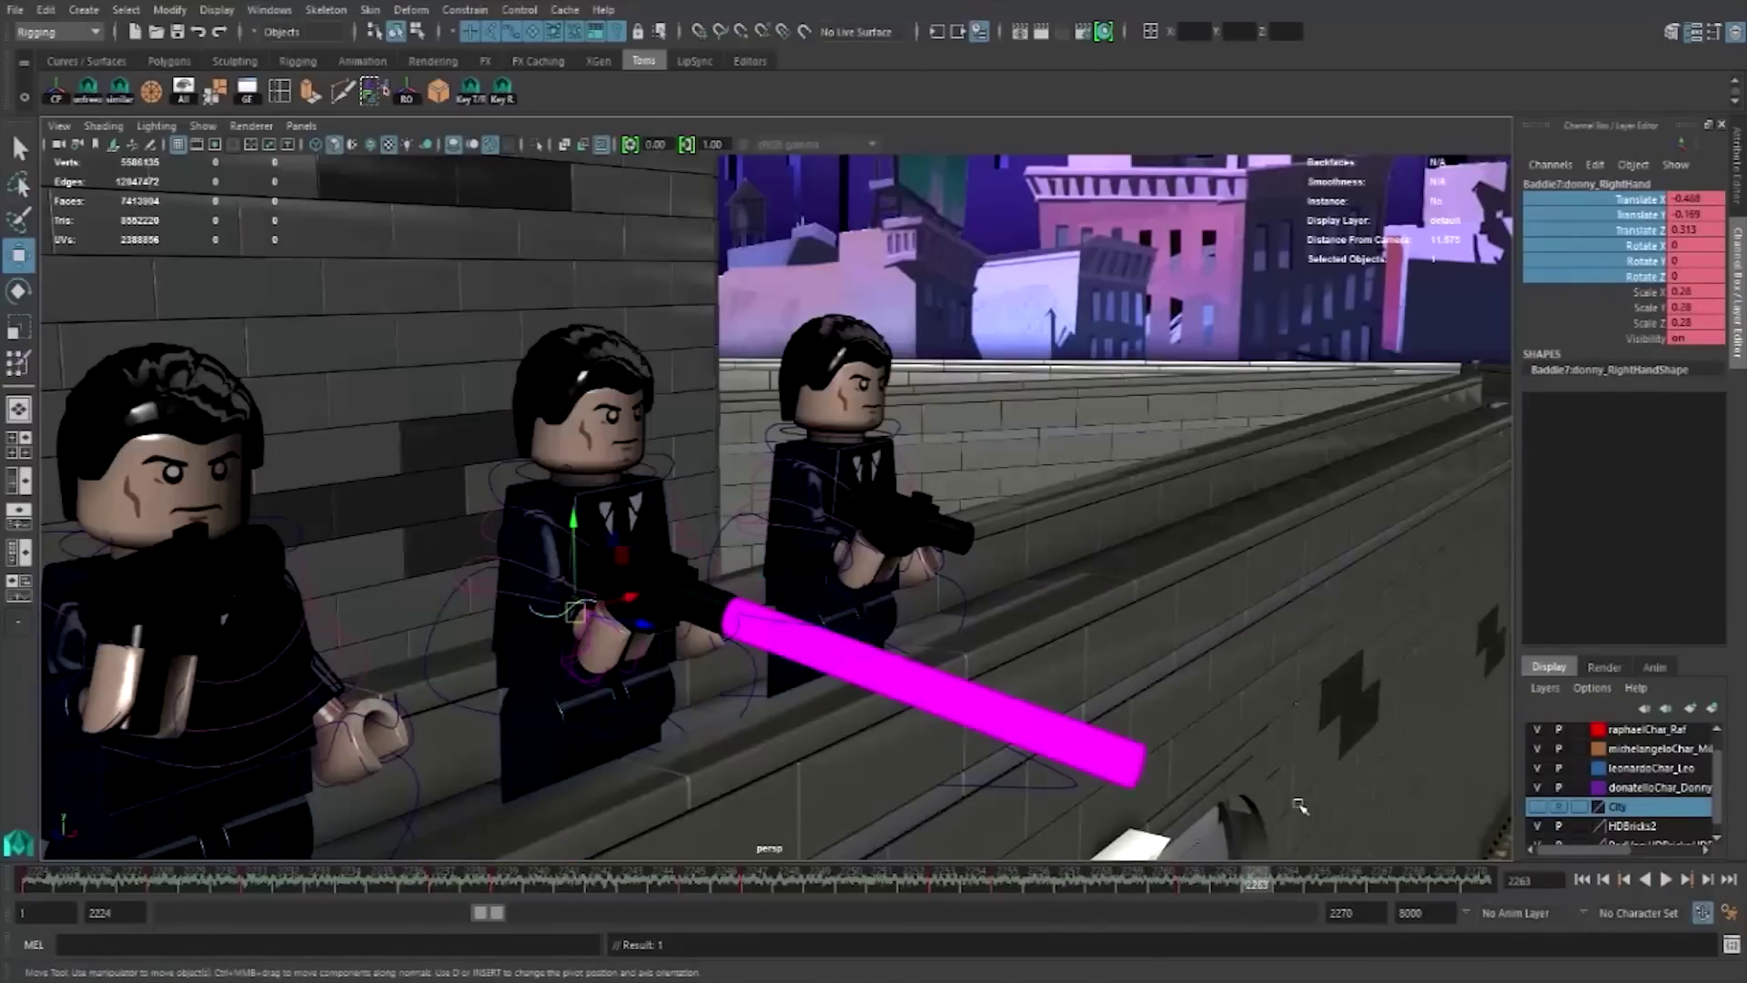
pyautogui.rightClick(1588, 260)
pyautogui.click(1598, 300)
pyautogui.click(1445, 880)
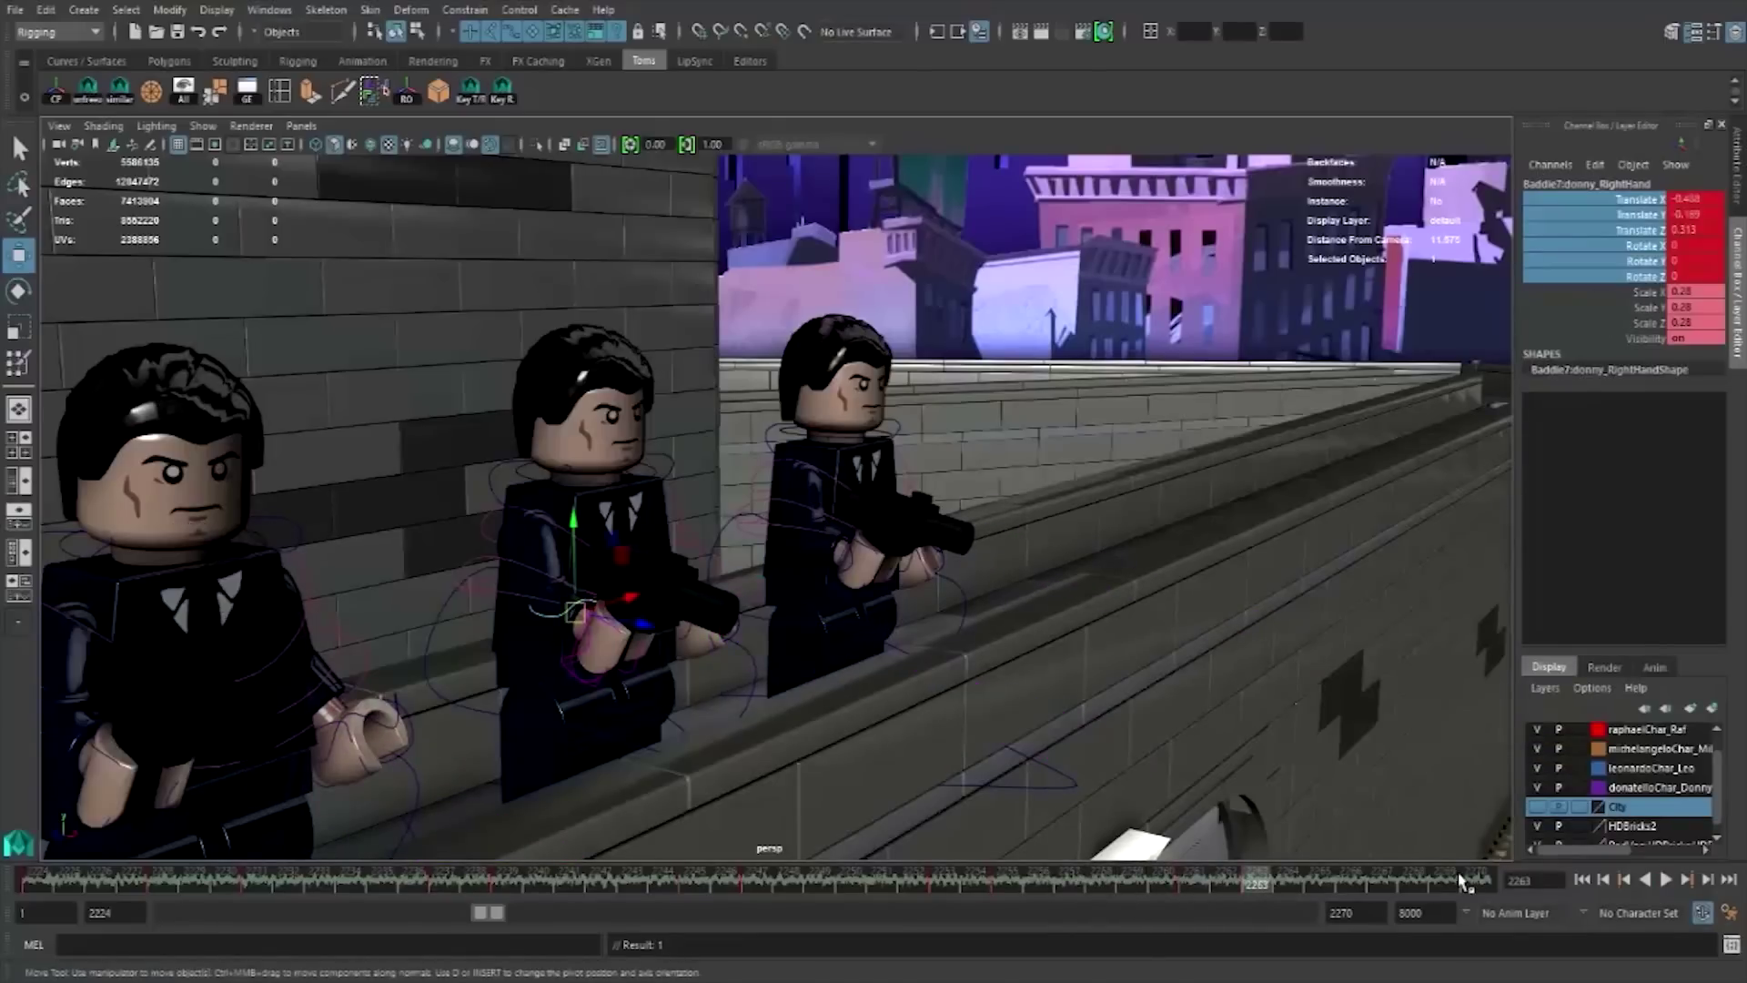
pyautogui.rightClick(1656, 238)
pyautogui.click(1639, 274)
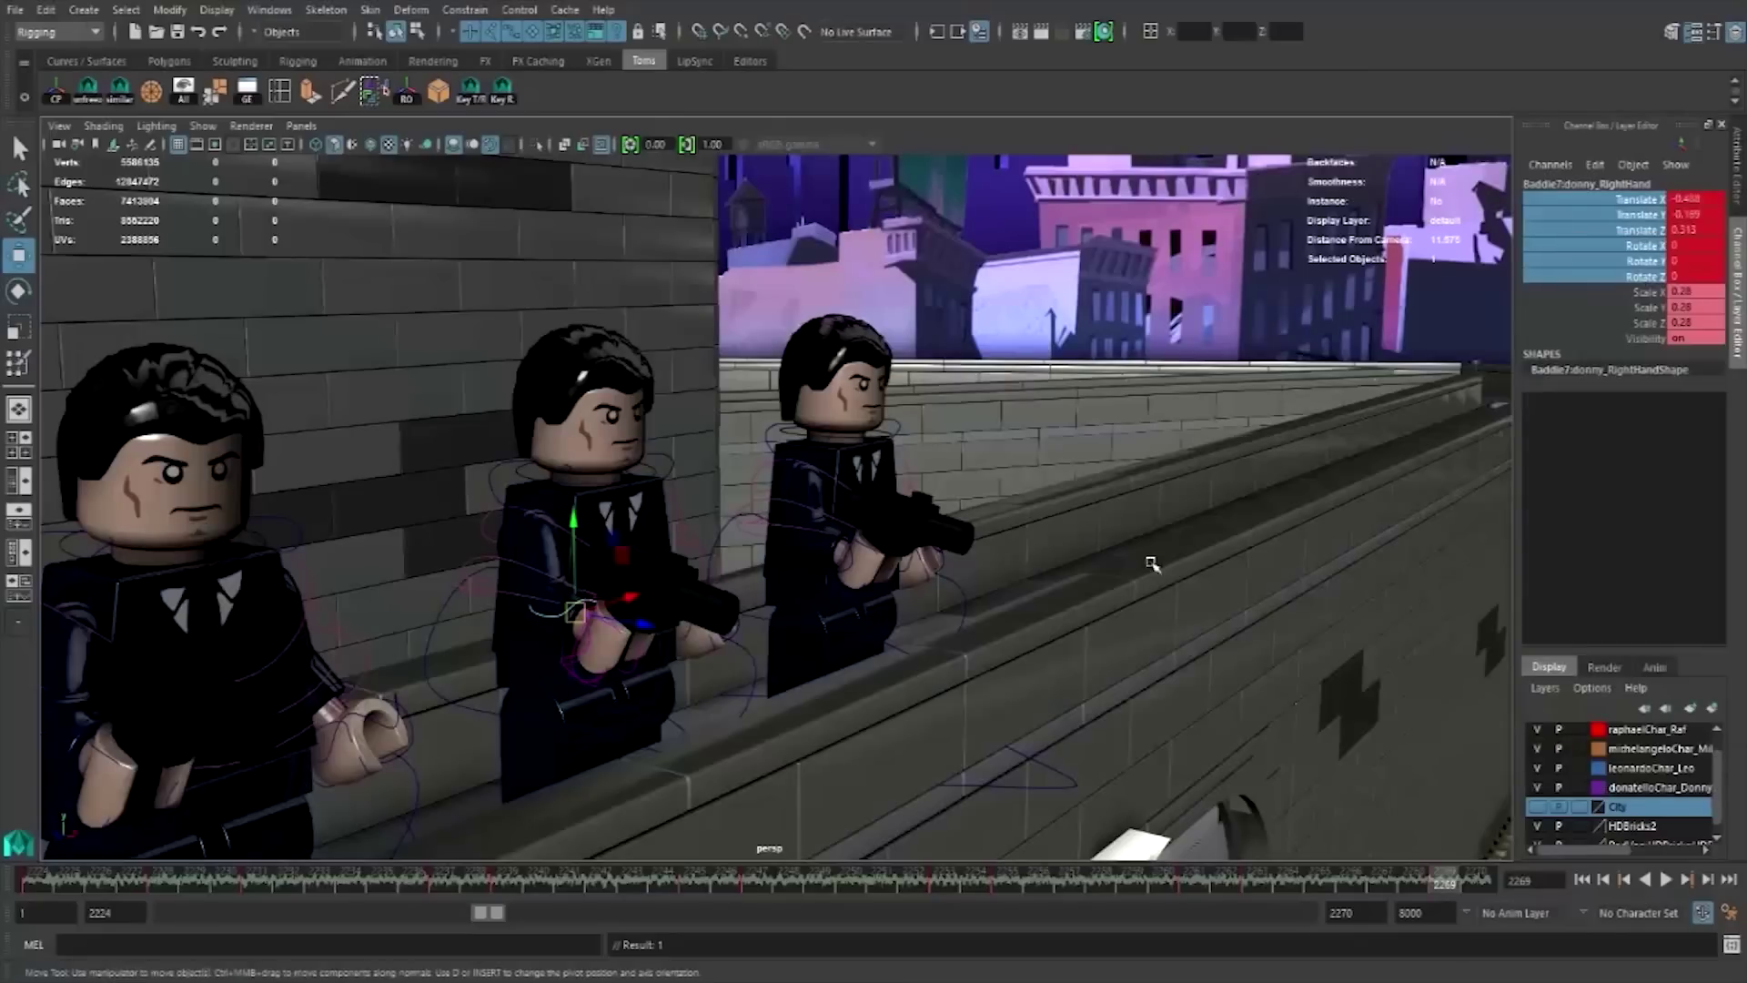
# - Select the middle henchman's hand control and preview the shot to frame 2234
pyautogui.click(819, 550)
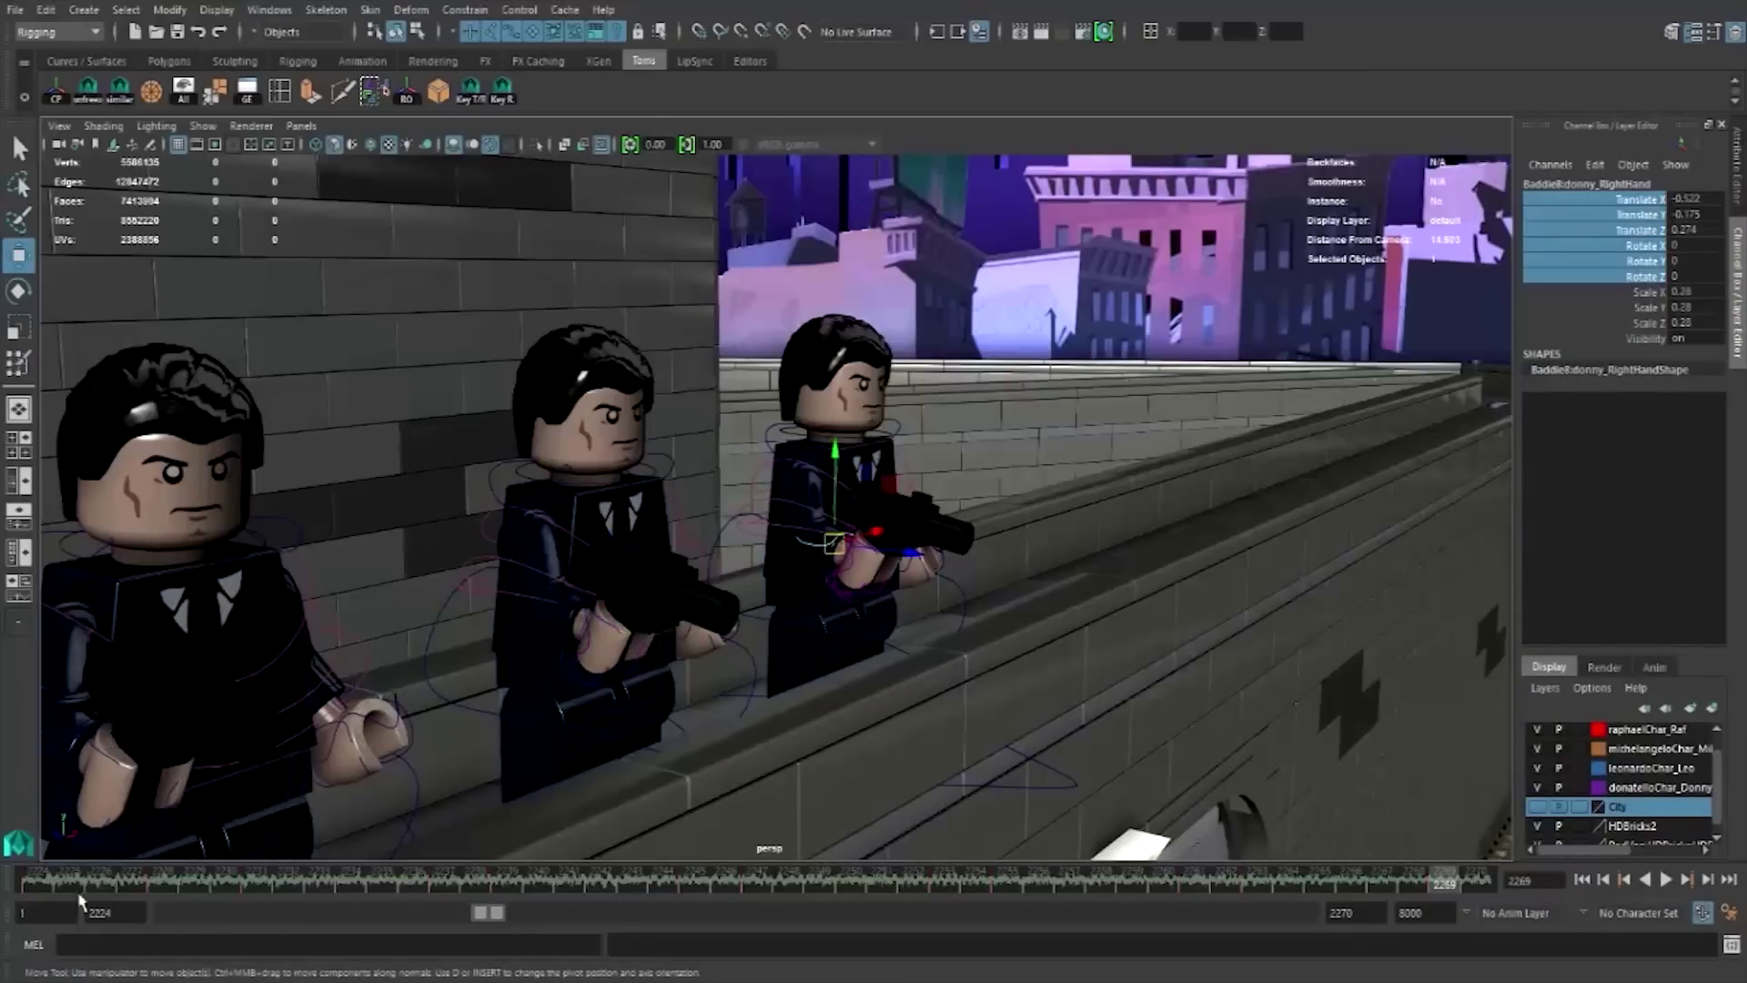
pyautogui.click(34, 881)
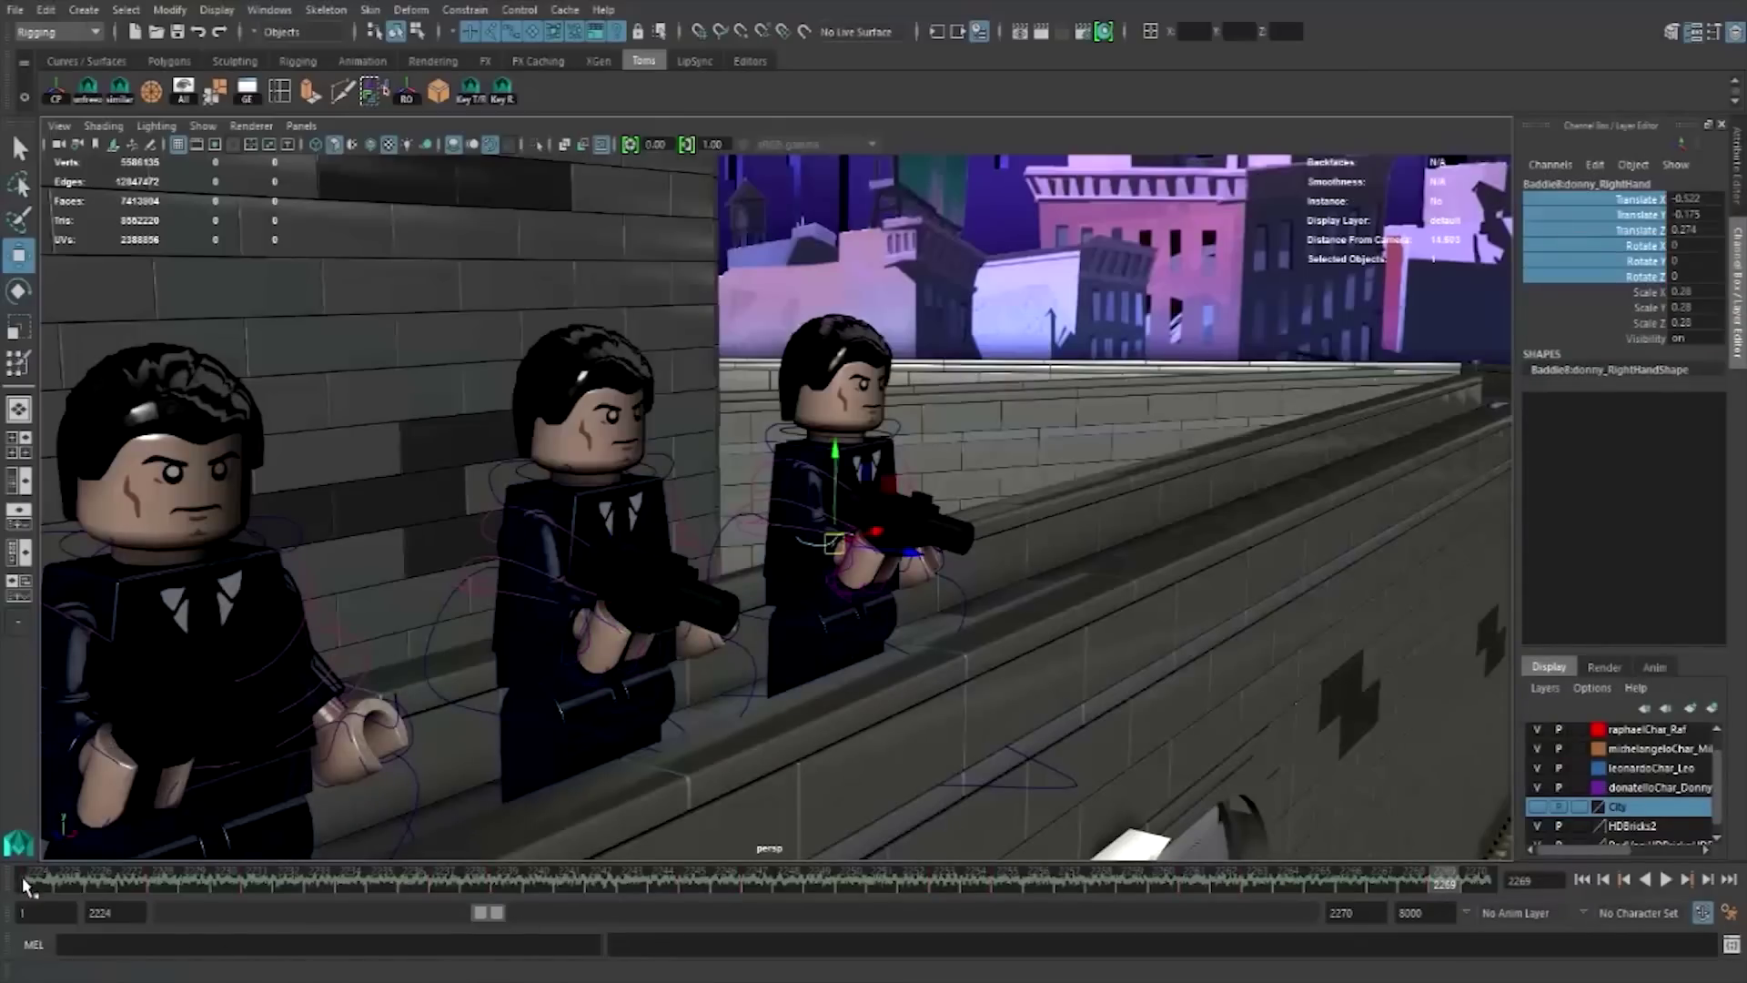
pyautogui.click(559, 590)
pyautogui.click(315, 882)
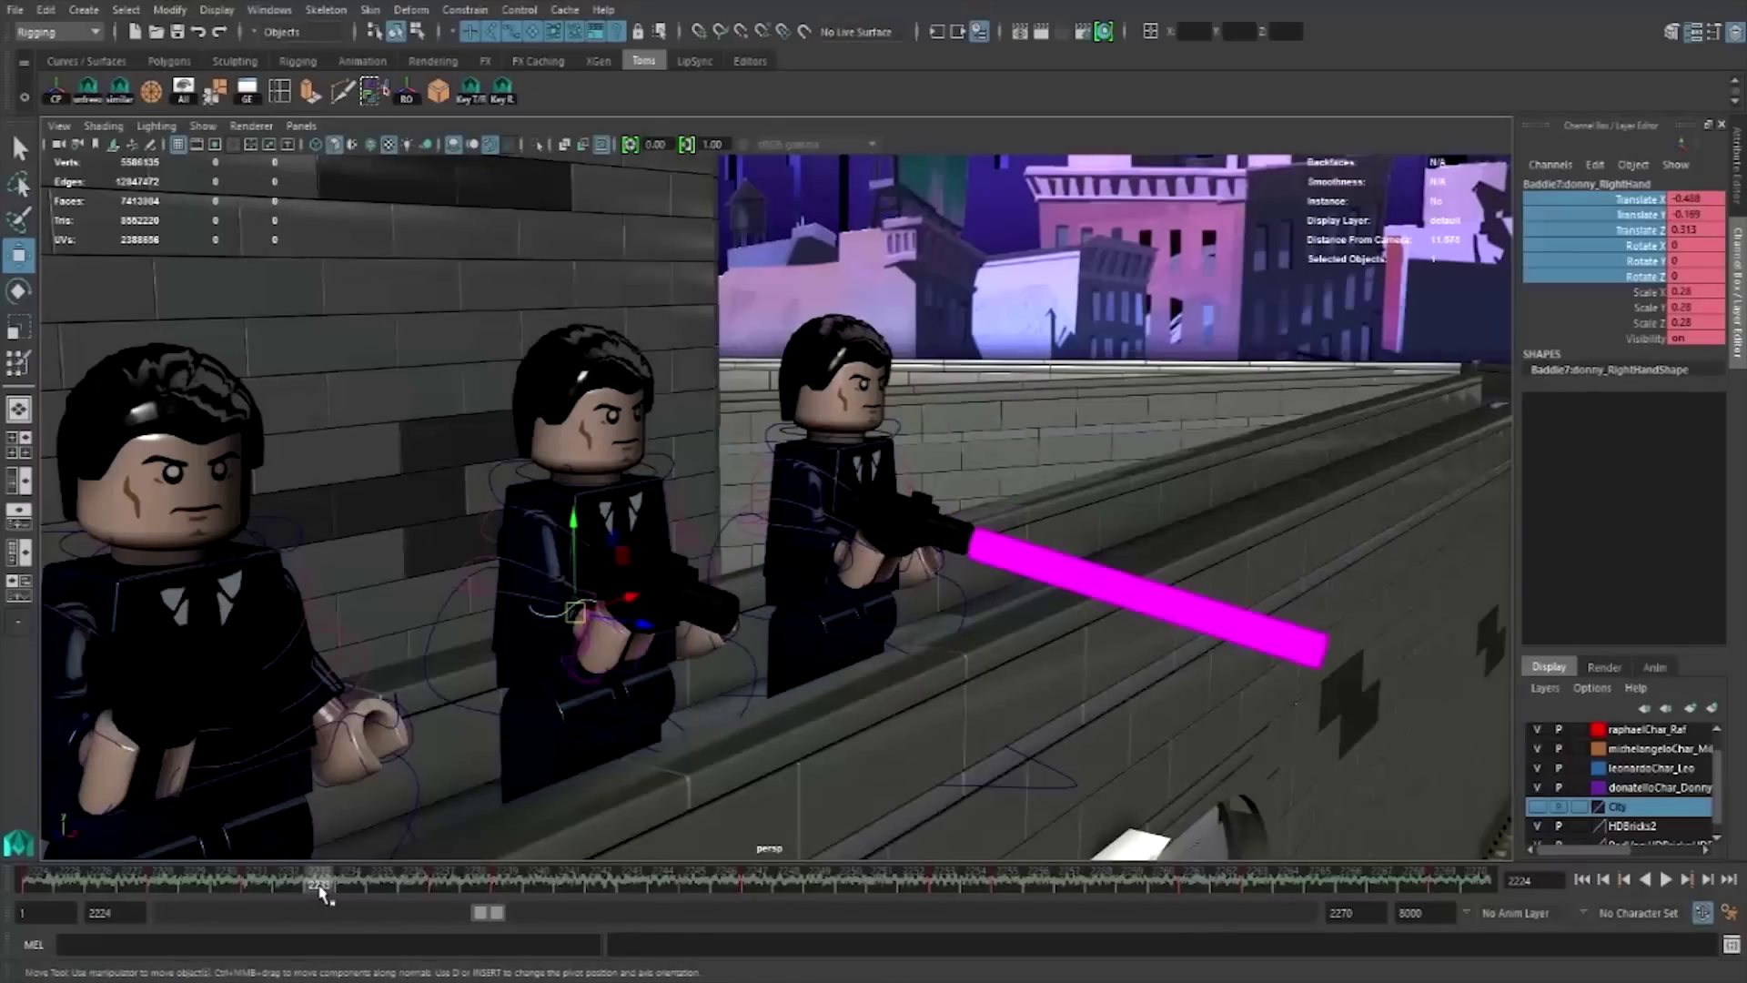
pyautogui.hotkey('alt', 'v')
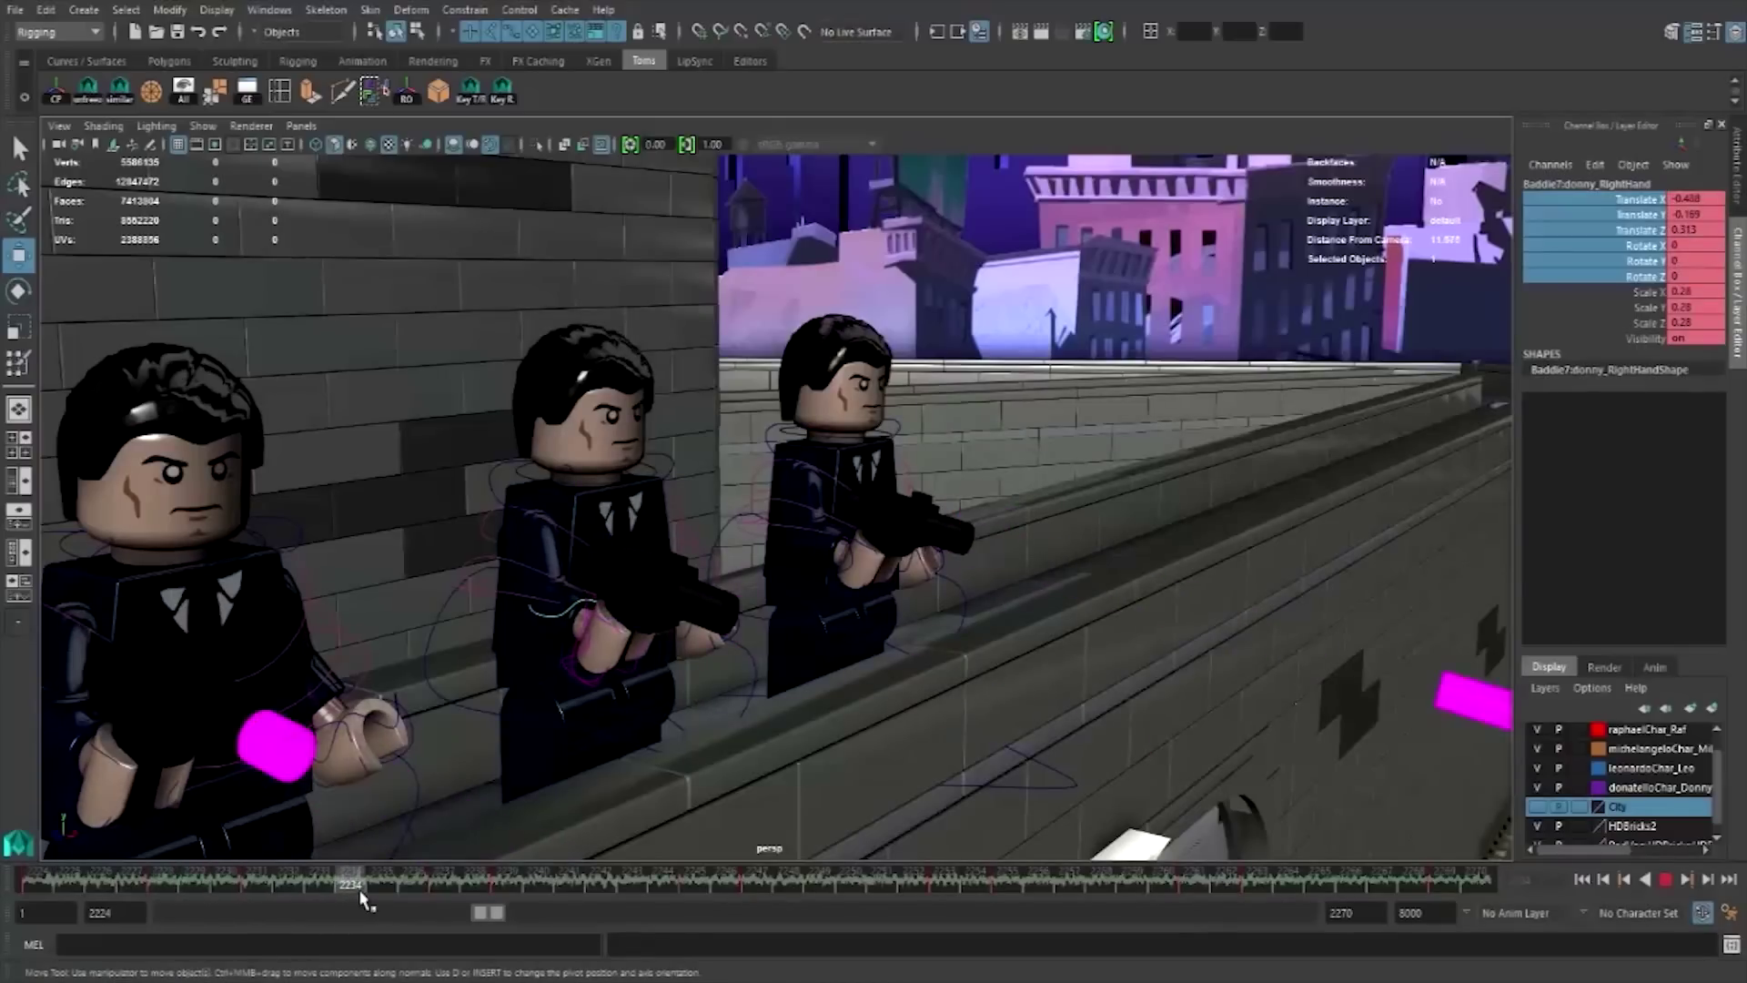
pyautogui.hotkey('alt', 'v')
# - Lift the middle henchman's gun hand upward for recoil around frames 2234 and 2257
pyautogui.moveTo(577, 518); pyautogui.dragTo(575, 460)
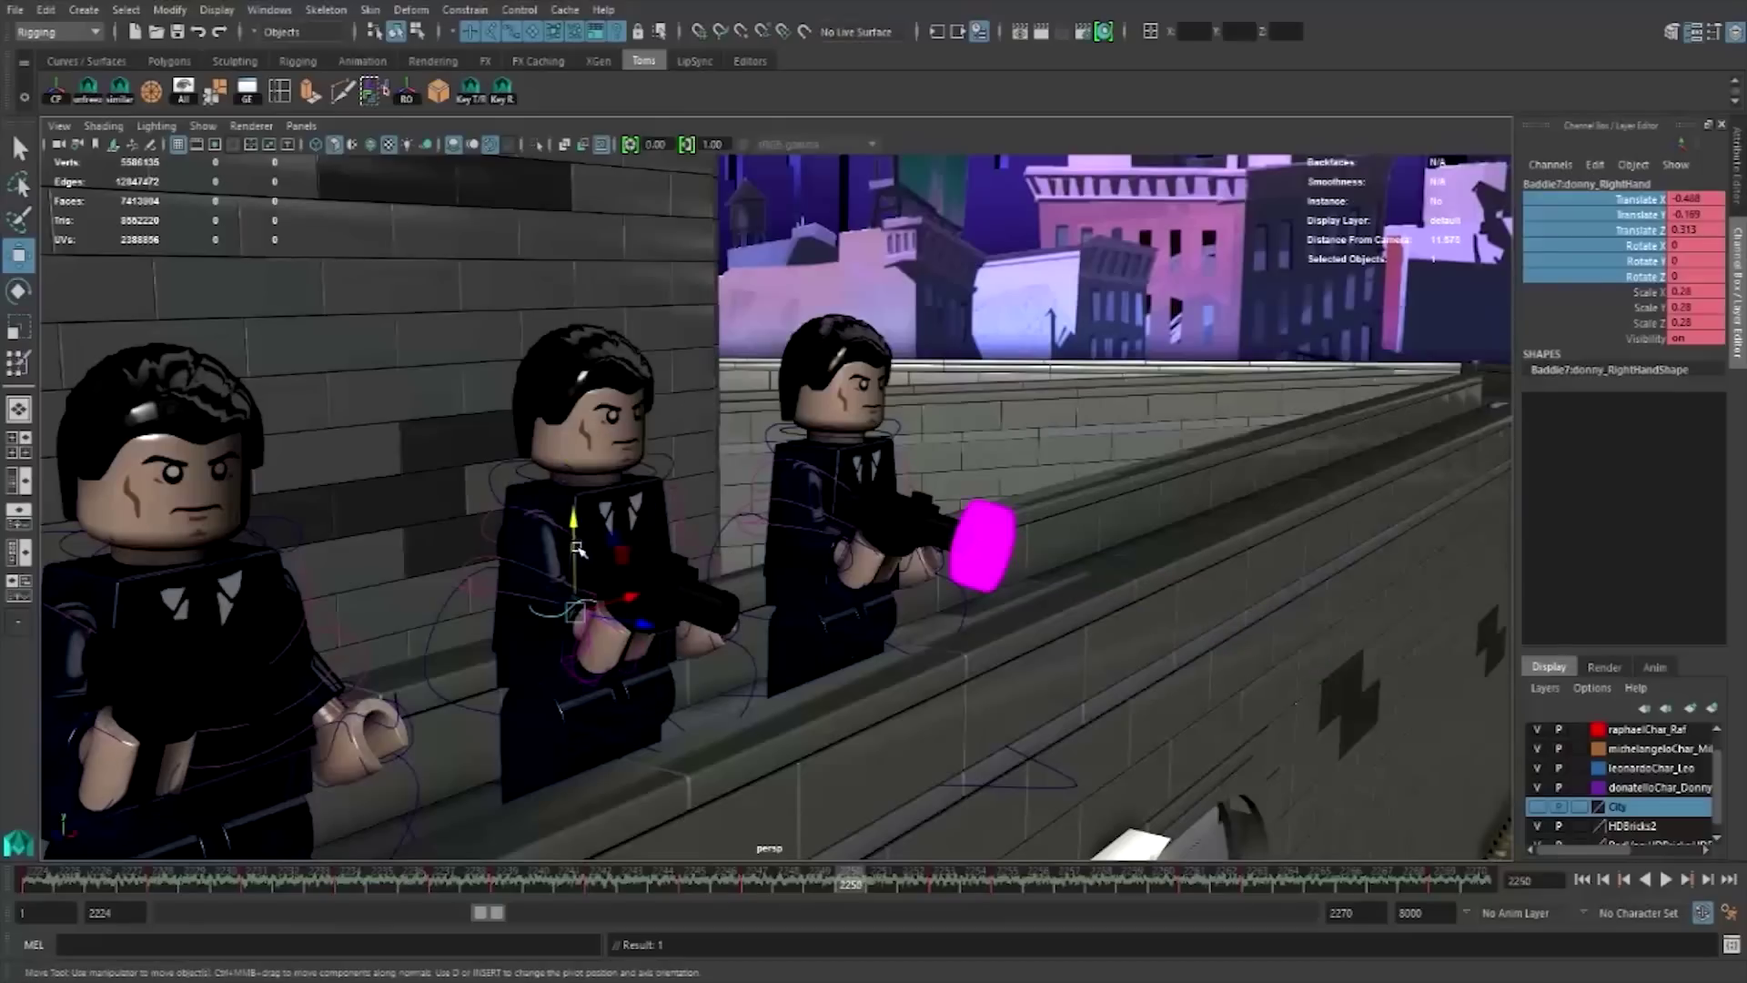
pyautogui.moveTo(577, 549); pyautogui.dragTo(577, 495)
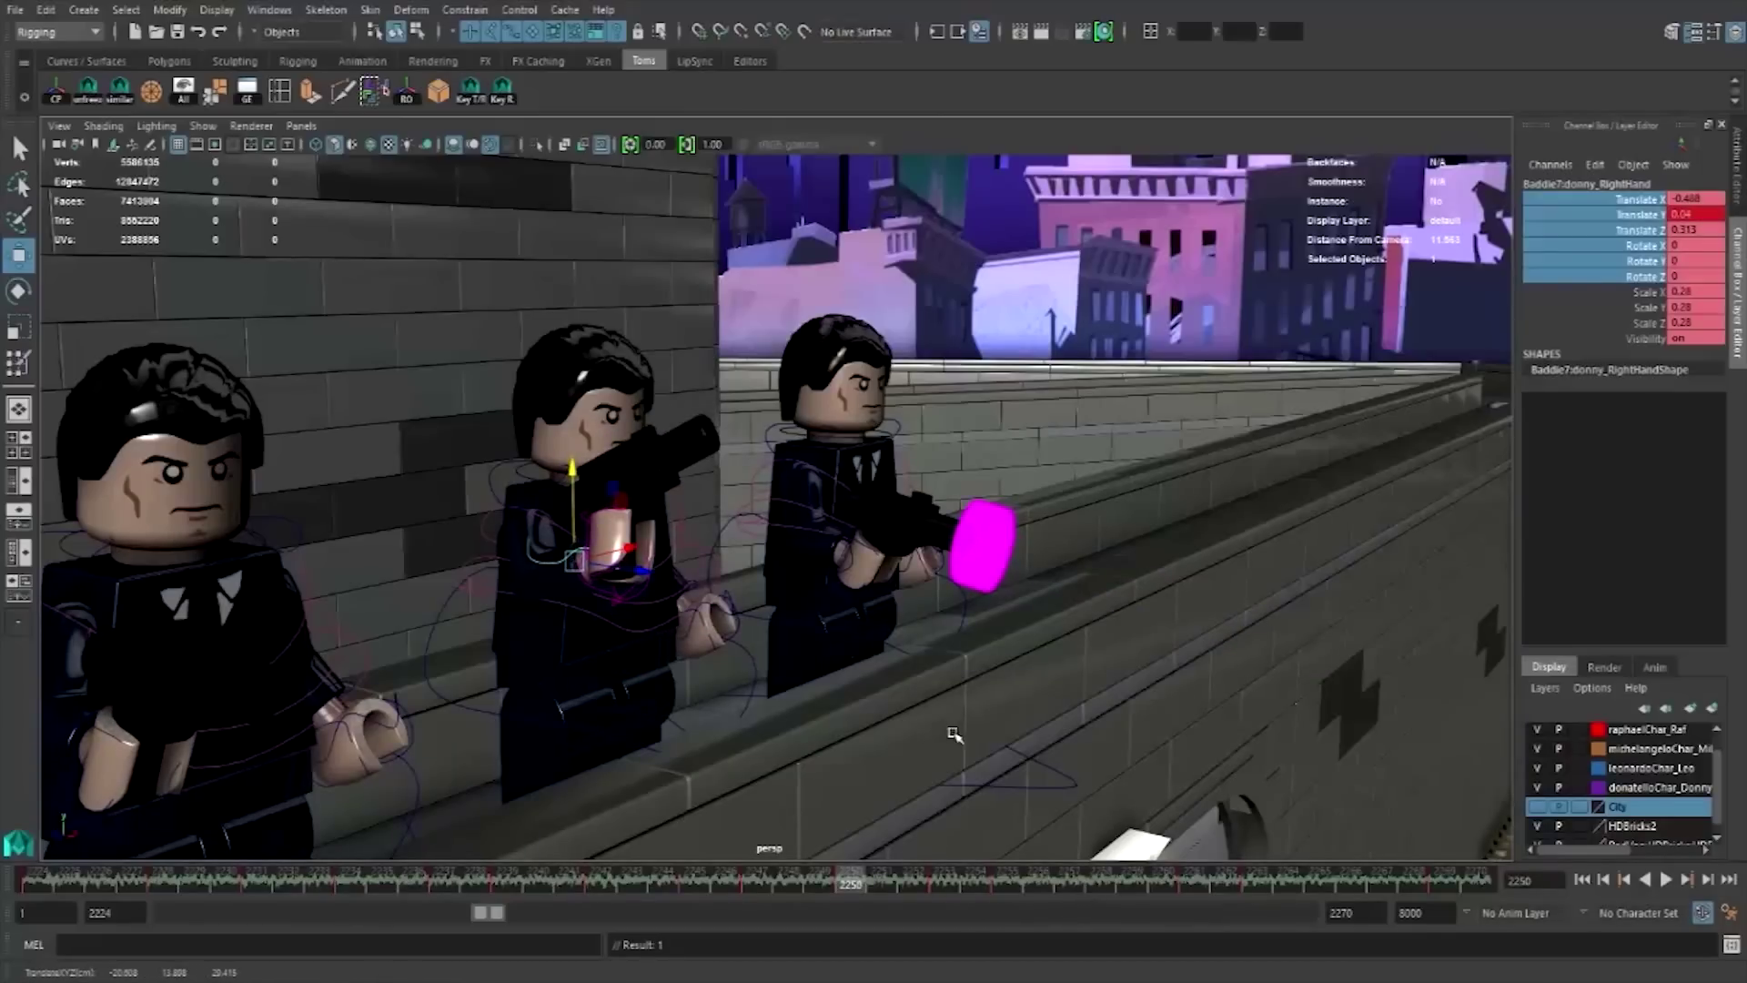
pyautogui.press('.')
pyautogui.moveTo(582, 524); pyautogui.dragTo(582, 455)
pyautogui.click(1345, 881)
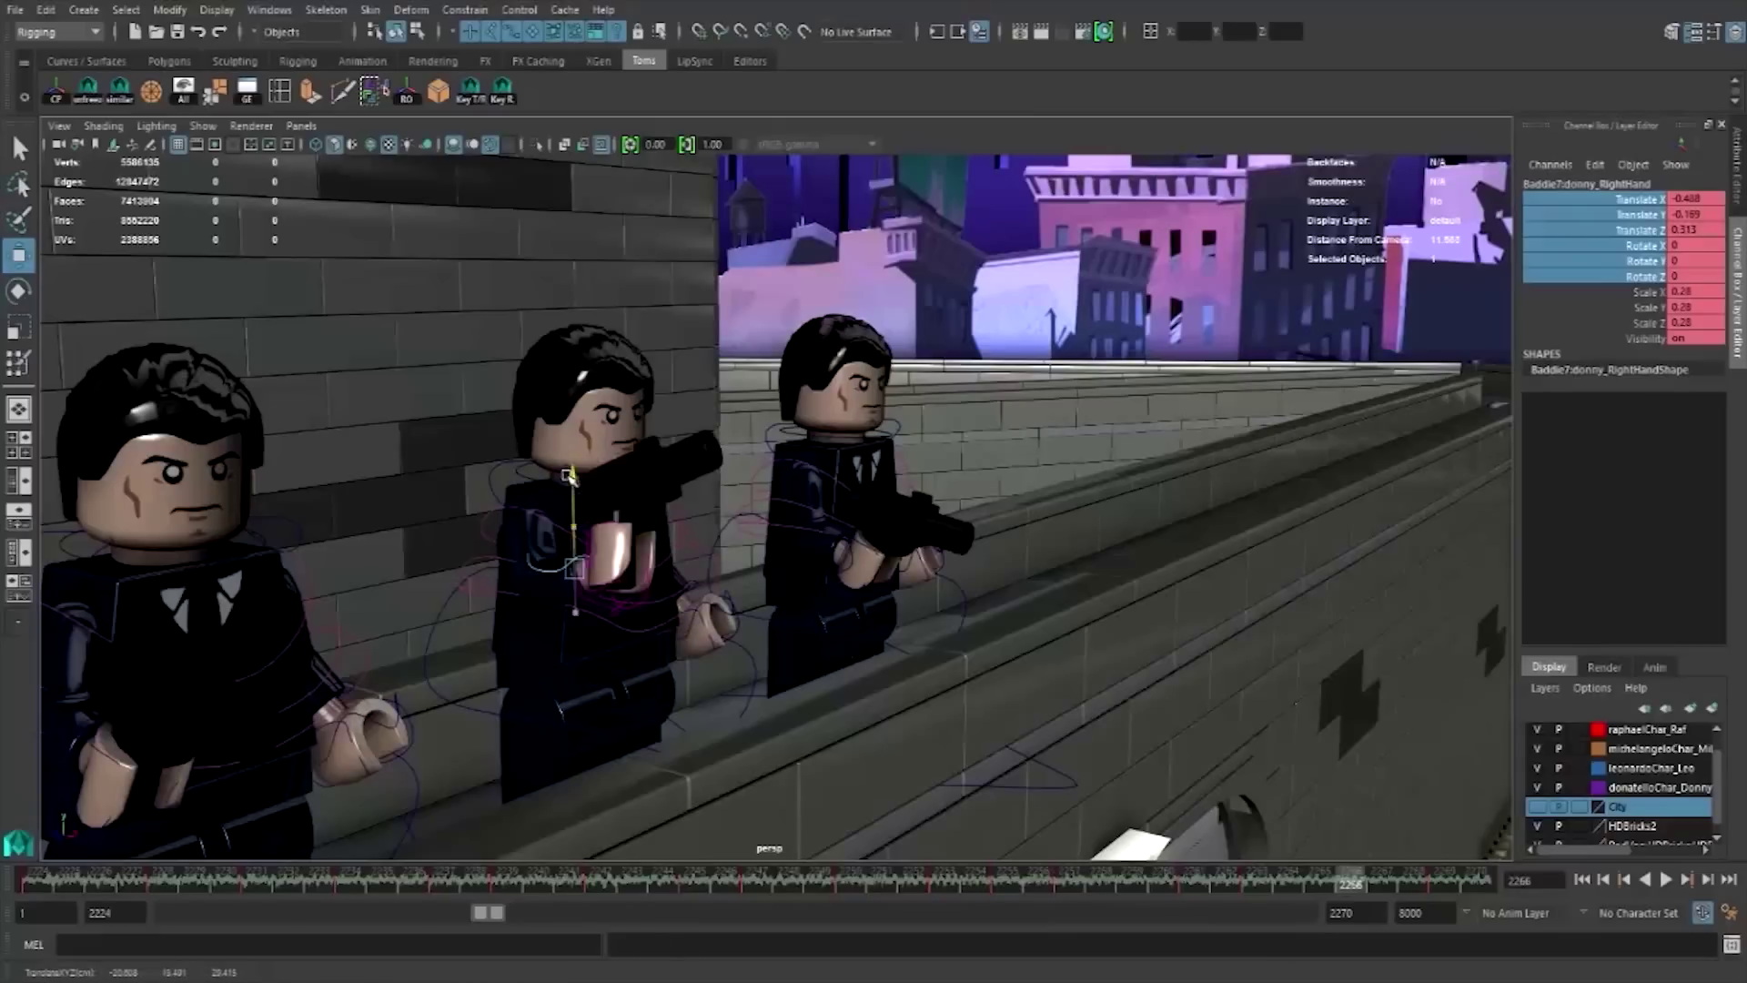
# - Key the right henchman's hand at frames 2224 and 2225
pyautogui.click(824, 546)
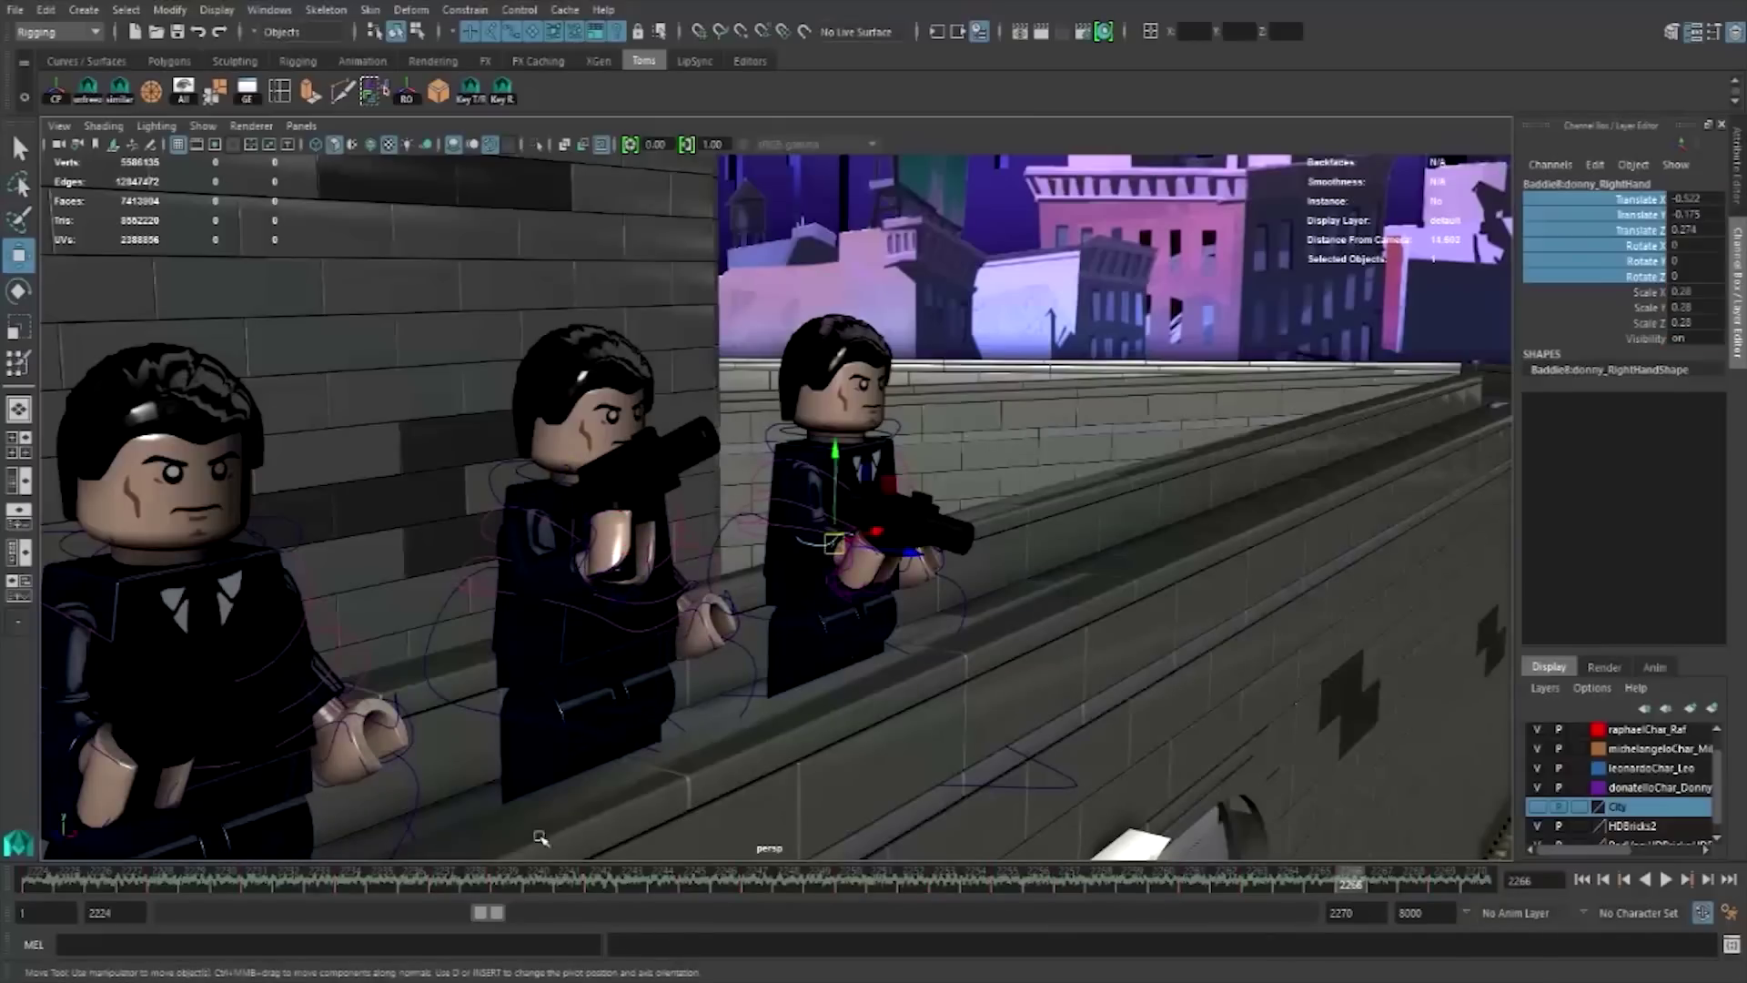
pyautogui.click(30, 884)
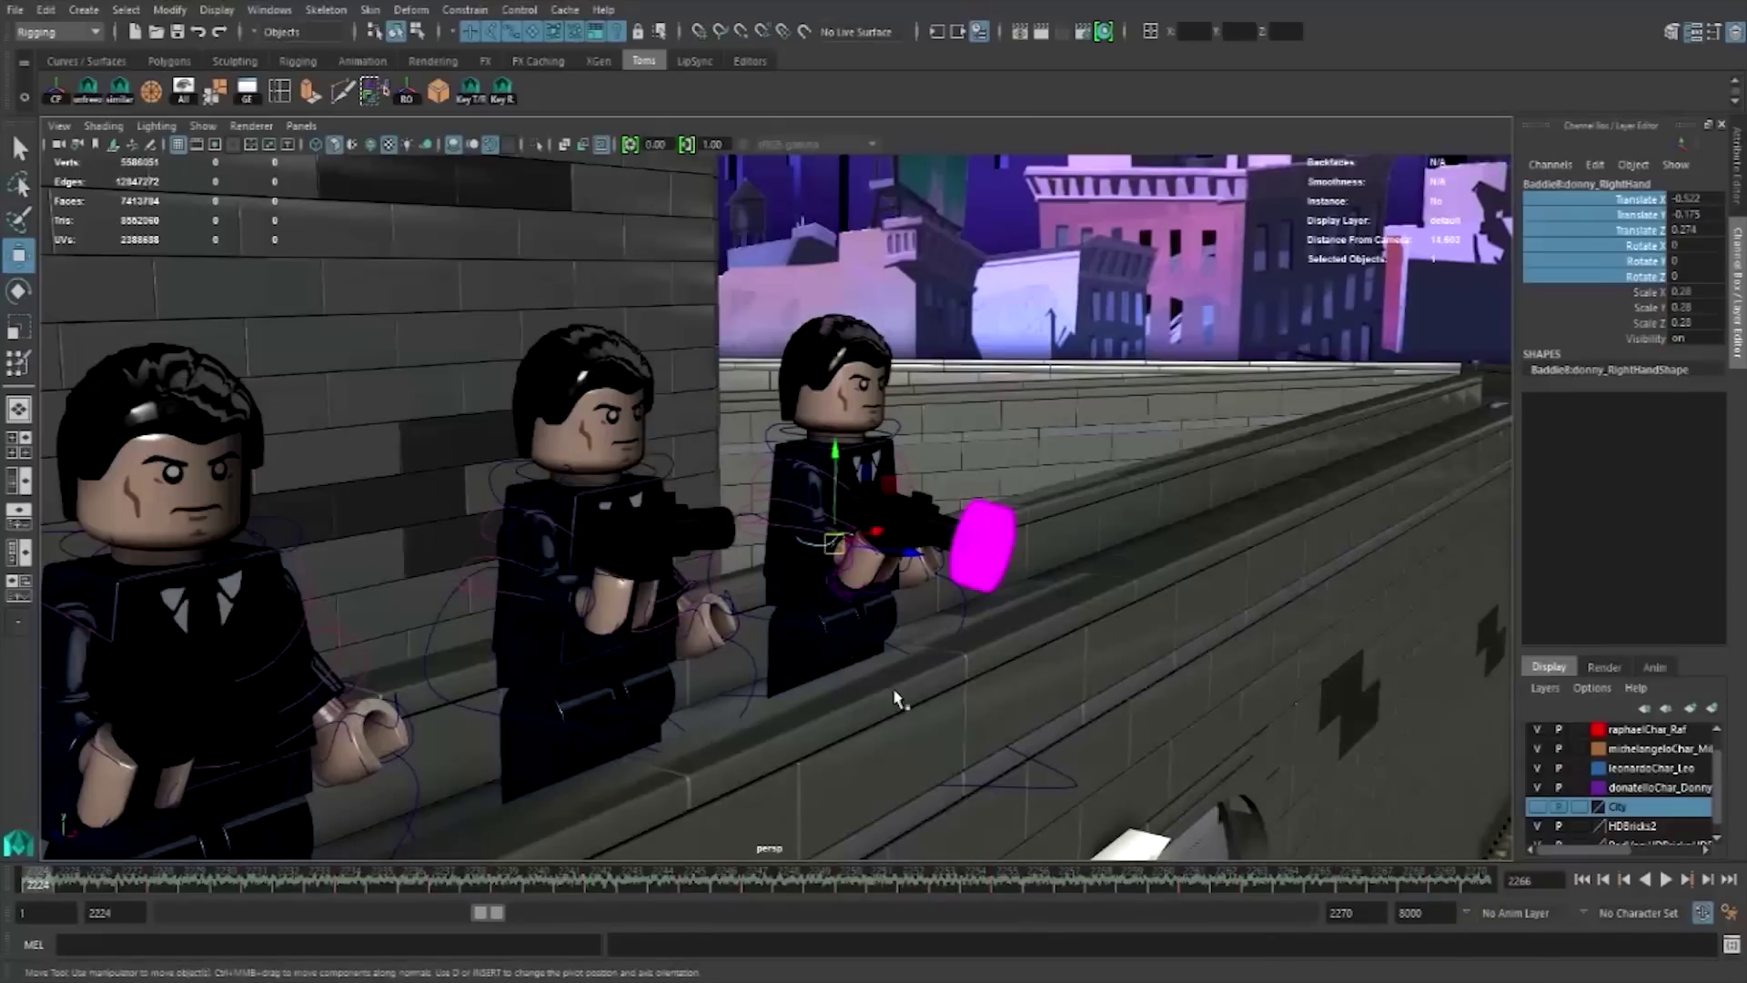
pyautogui.rightClick(1640, 237)
pyautogui.click(1601, 238)
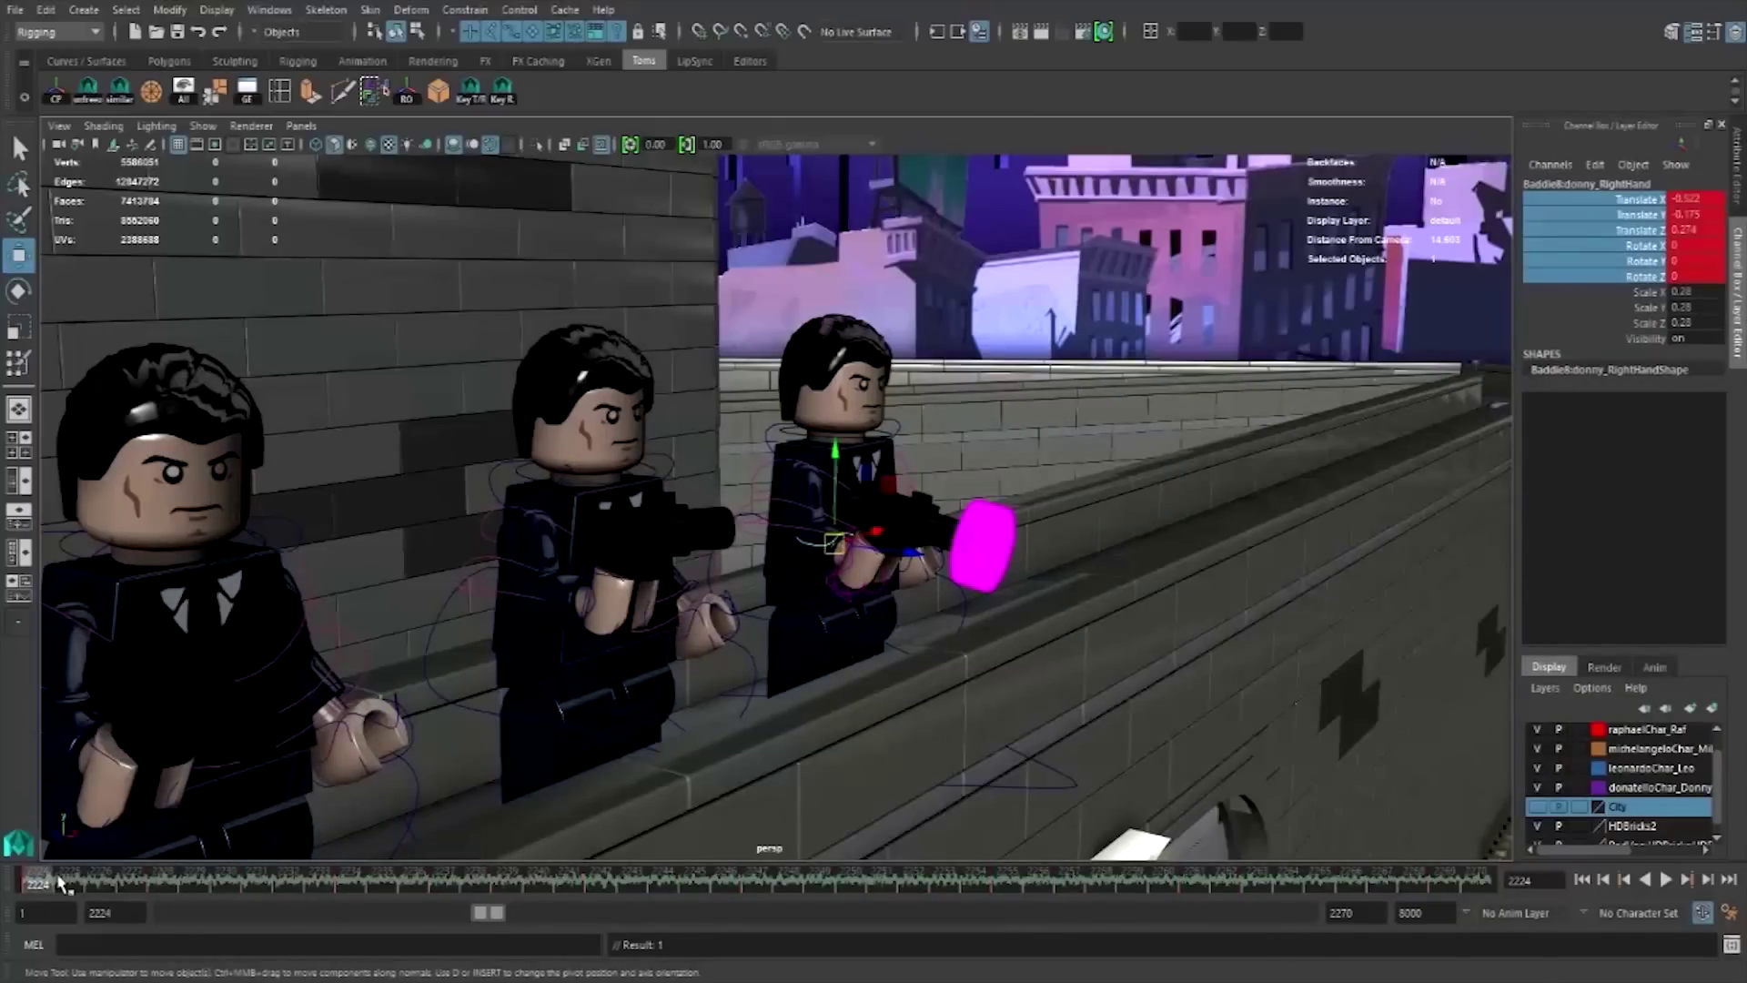
pyautogui.moveTo(60, 883); pyautogui.dragTo(95, 887)
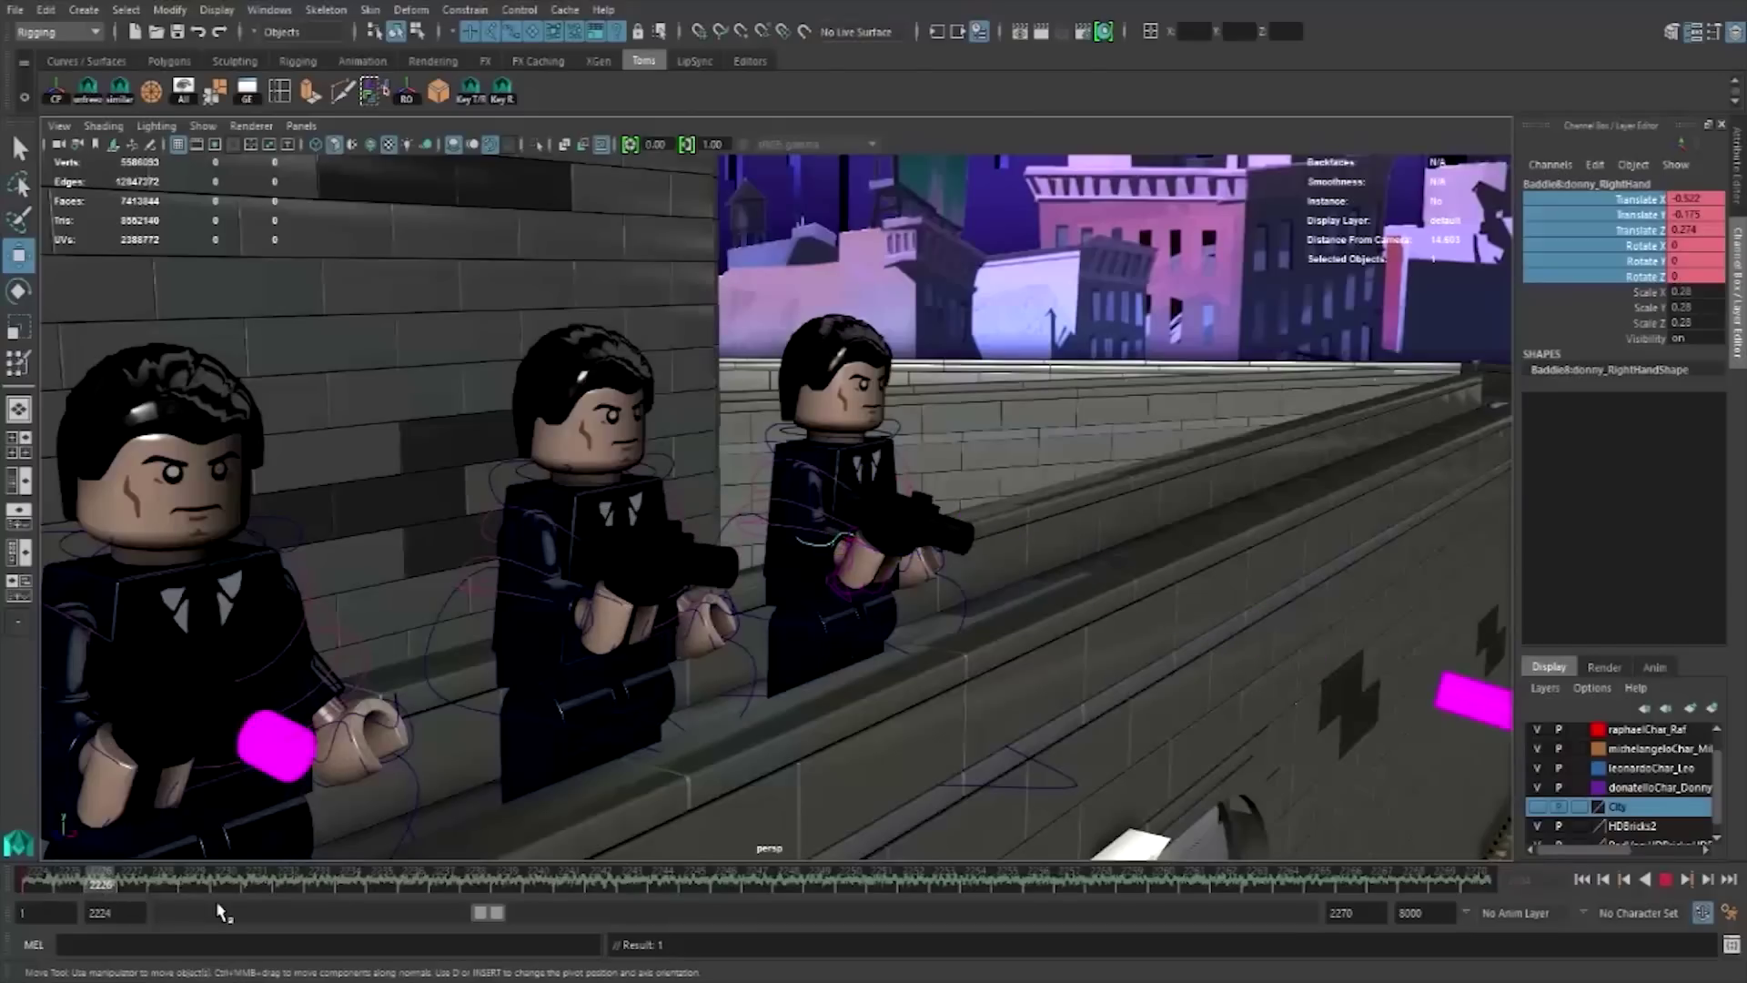
pyautogui.rightClick(1541, 263)
pyautogui.click(1583, 274)
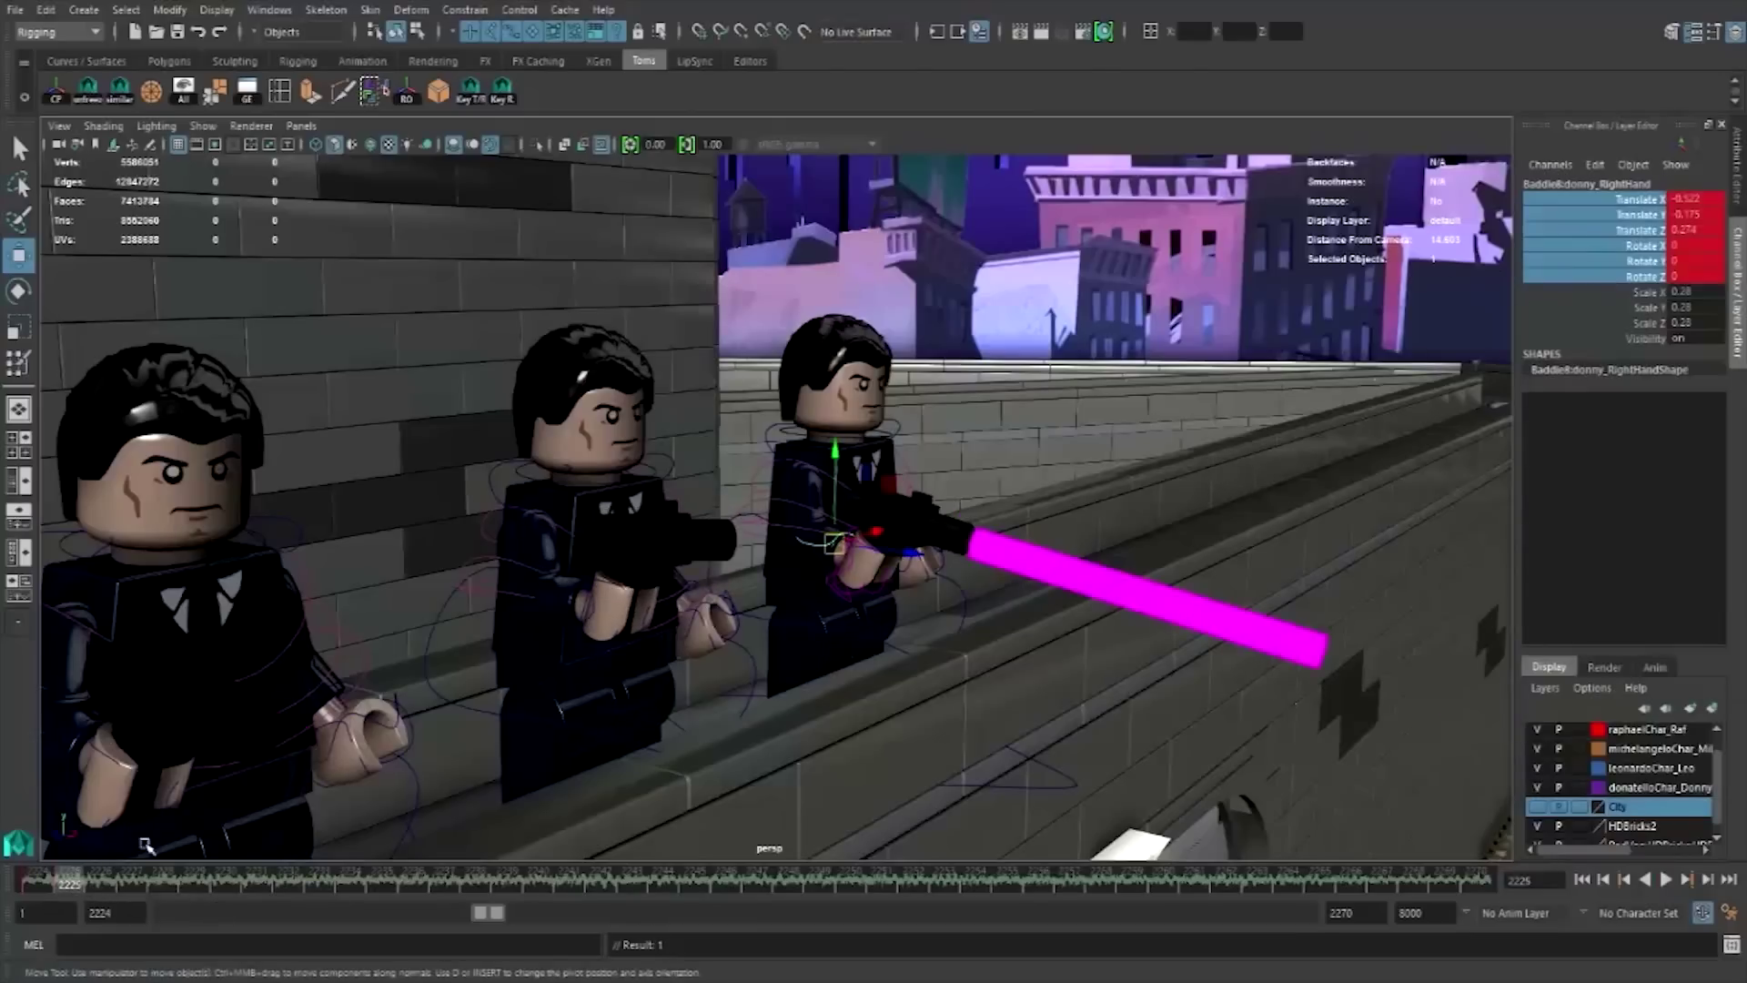
pyautogui.moveTo(162, 884); pyautogui.dragTo(303, 886)
# - Key the right hand at the current frame and preview the recoil up to about frame 2243
pyautogui.rightClick(1576, 271)
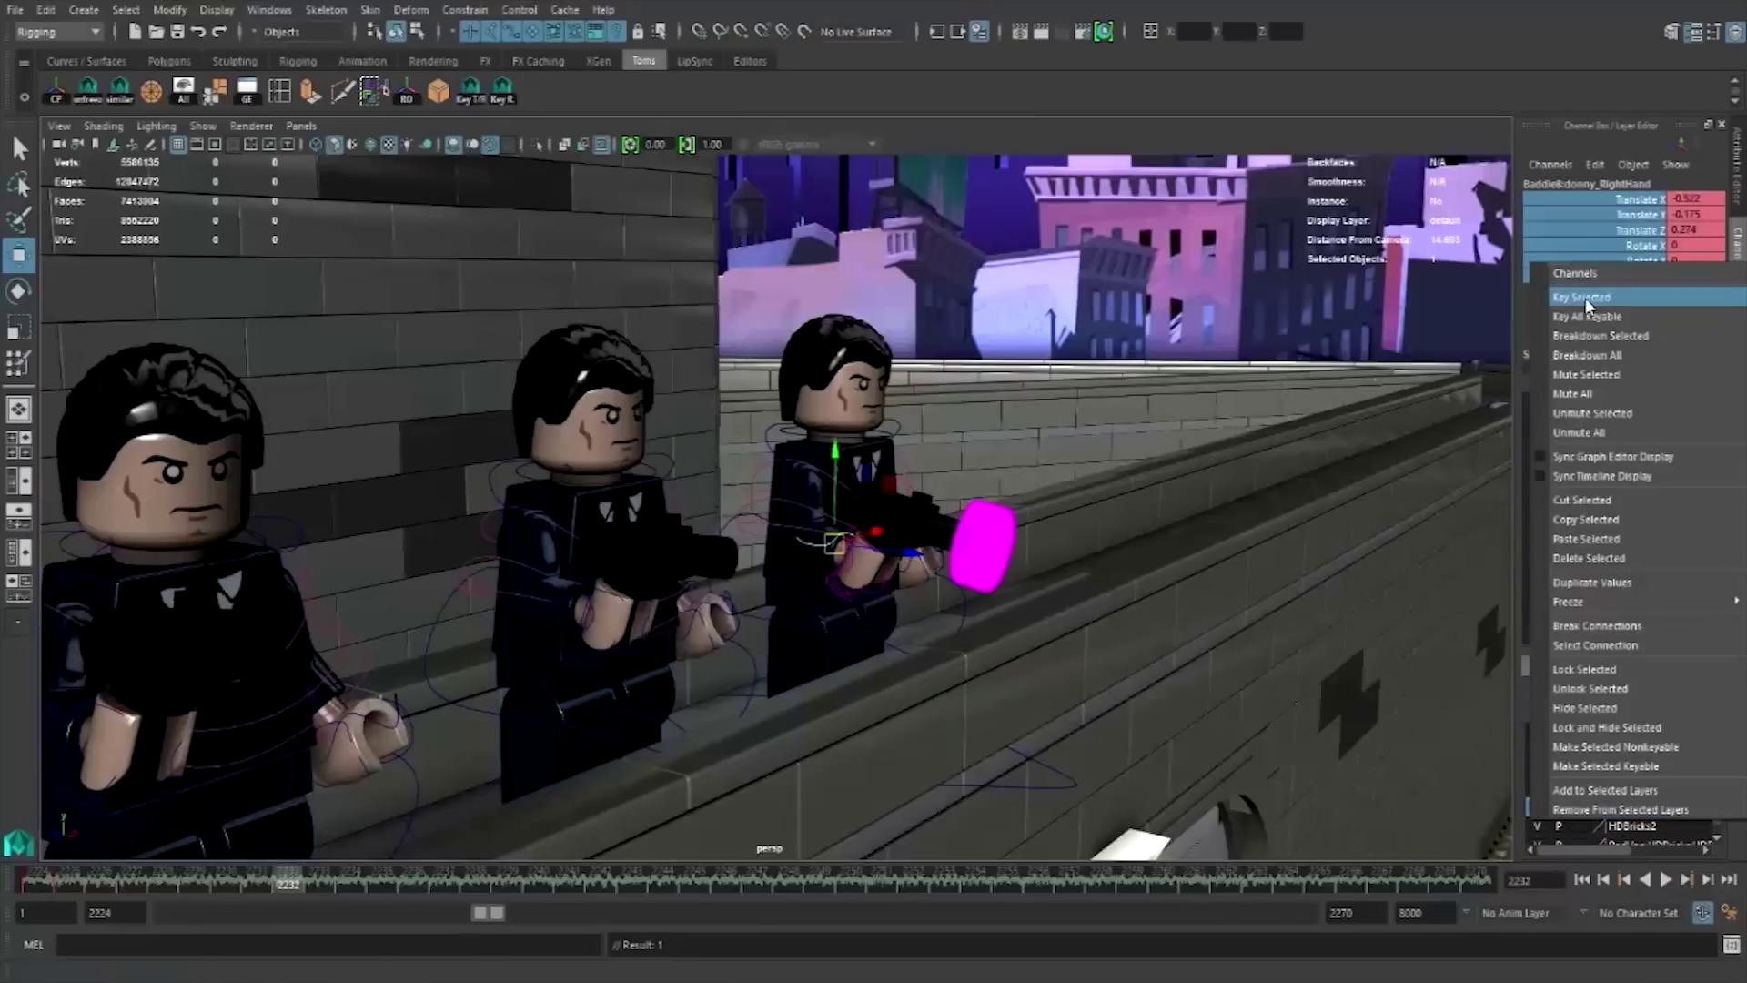
pyautogui.click(1591, 293)
pyautogui.hotkey('alt', 'v')
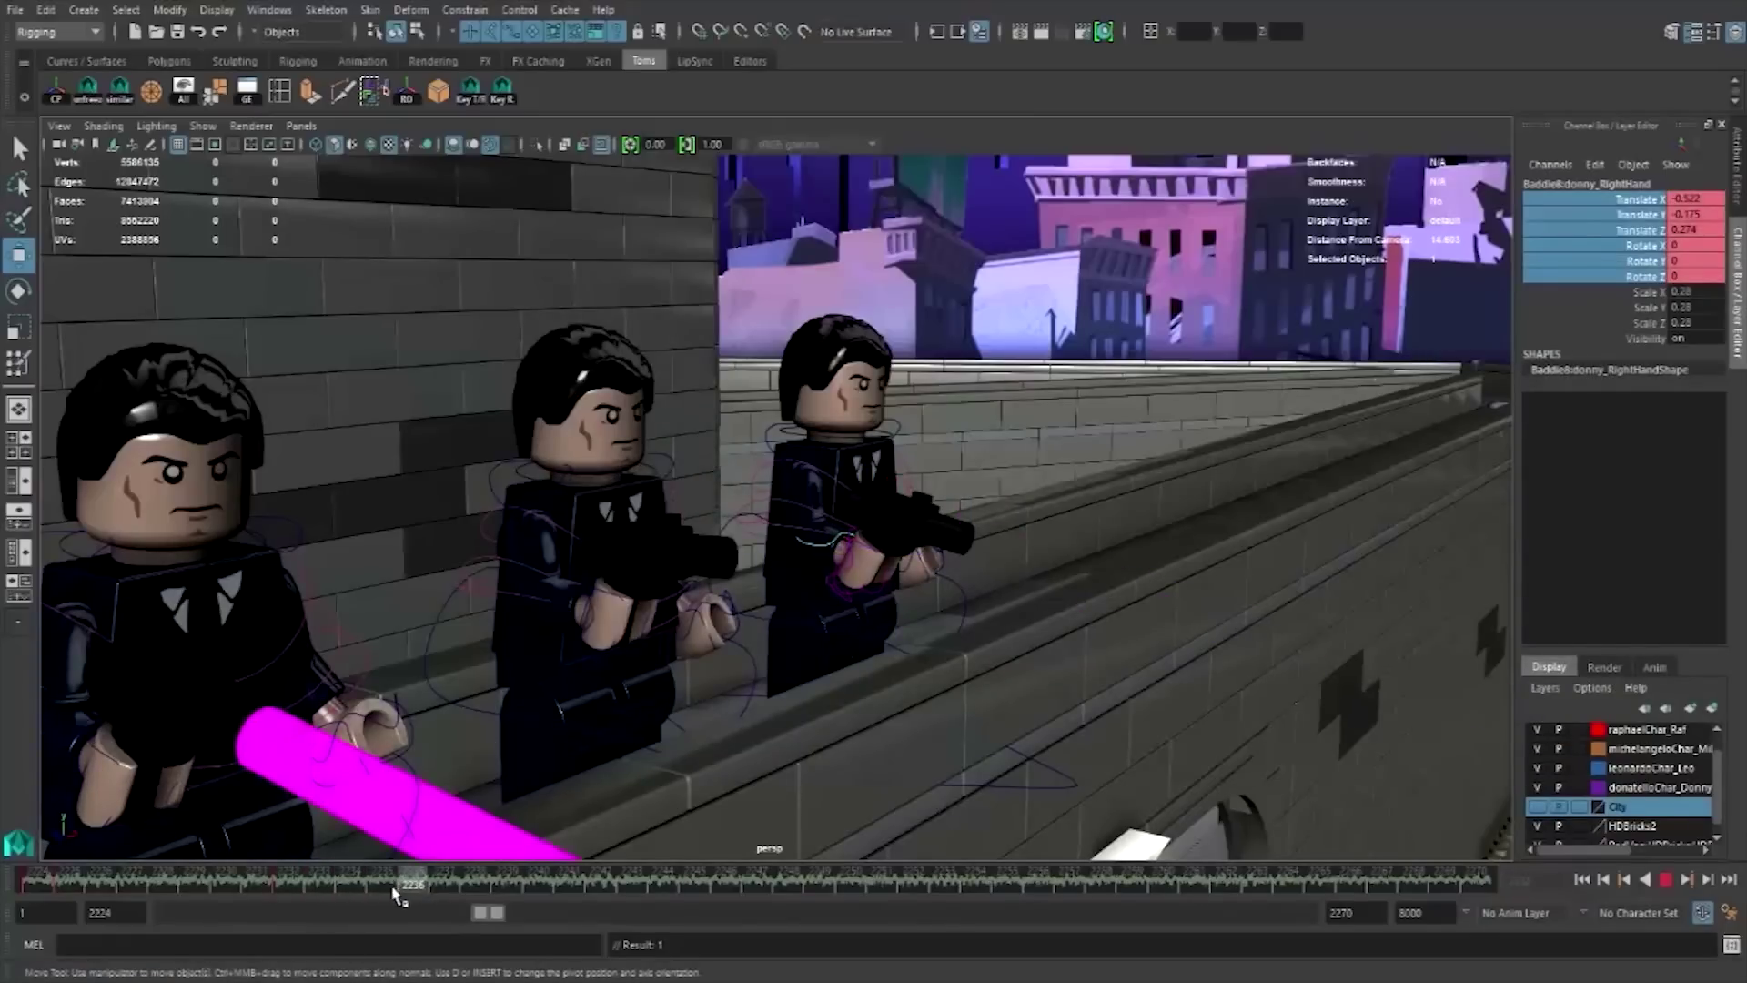
pyautogui.hotkey('alt', 'v')
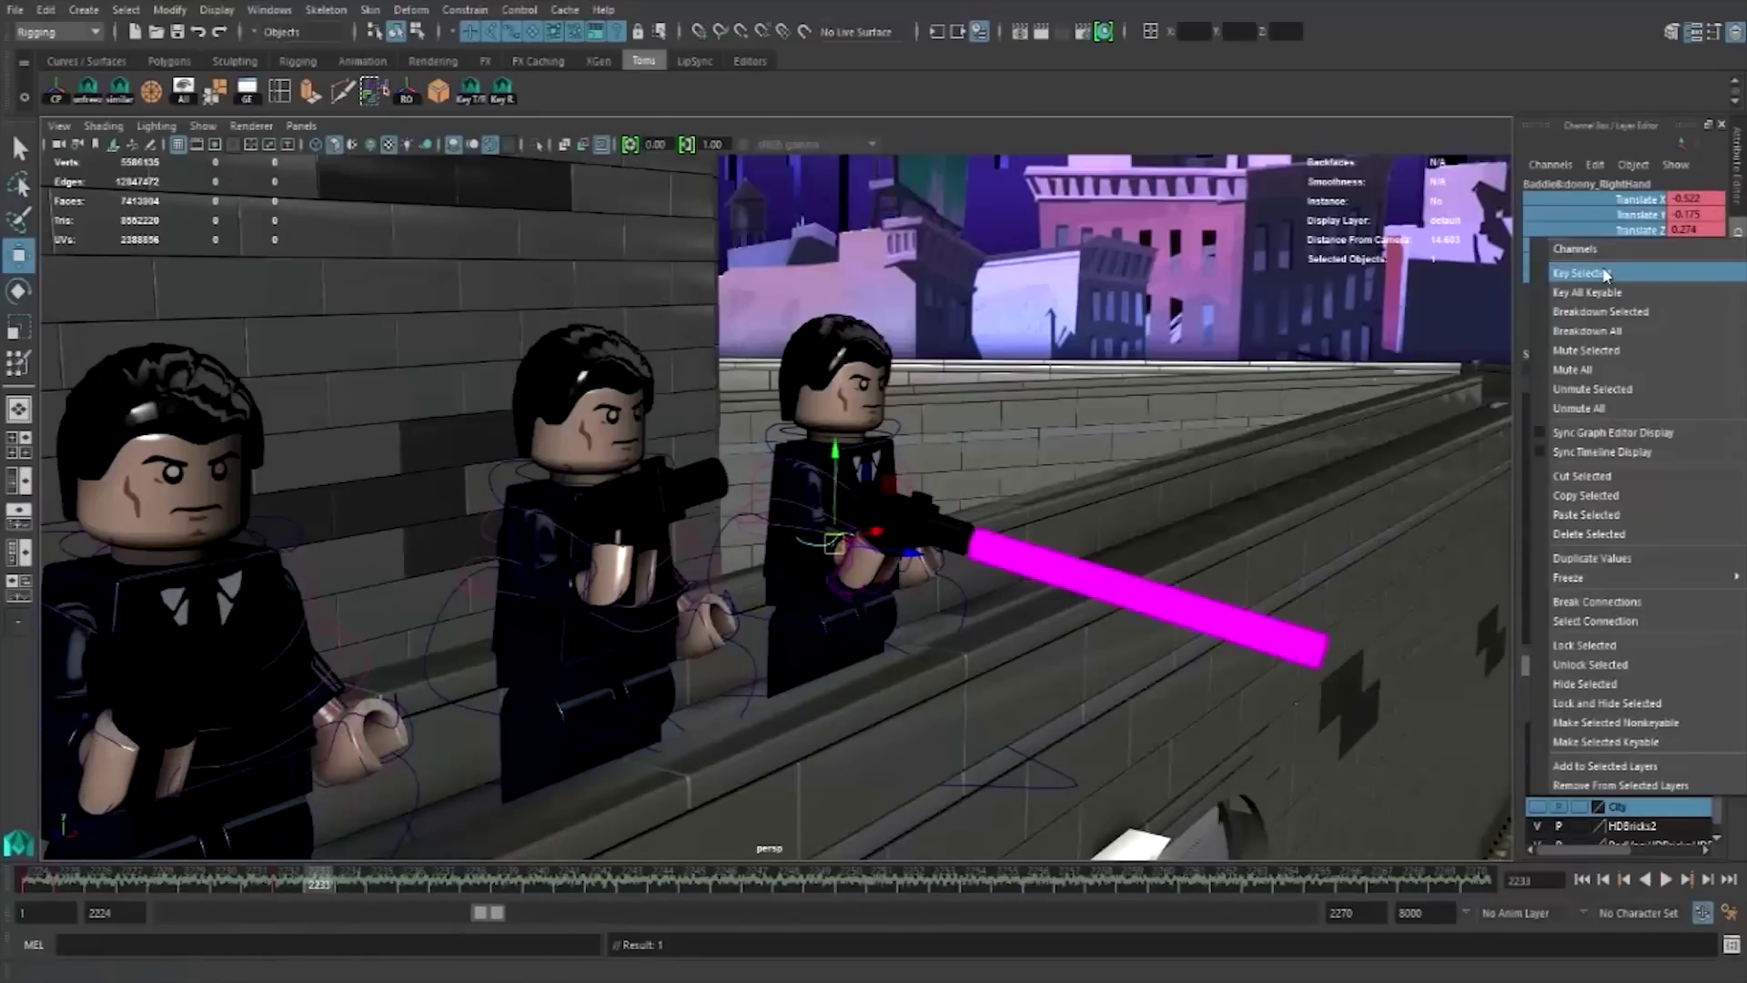
pyautogui.hotkey('alt', 'v')
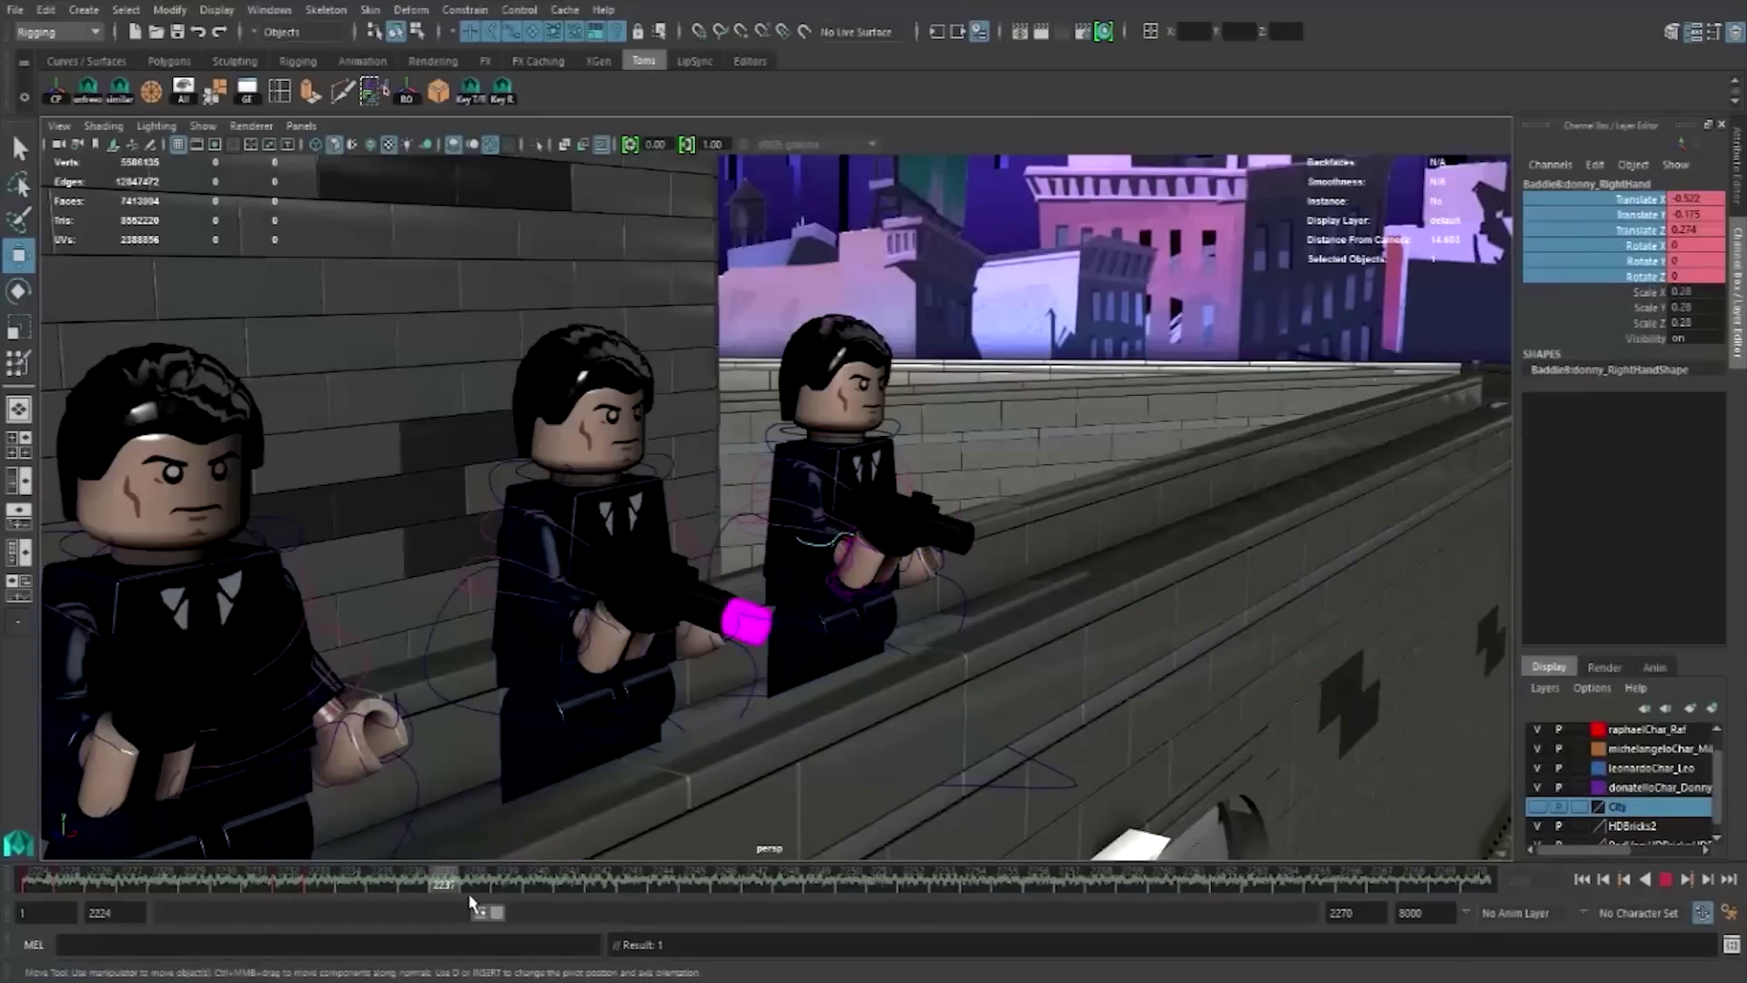
pyautogui.hotkey('alt', 'v')
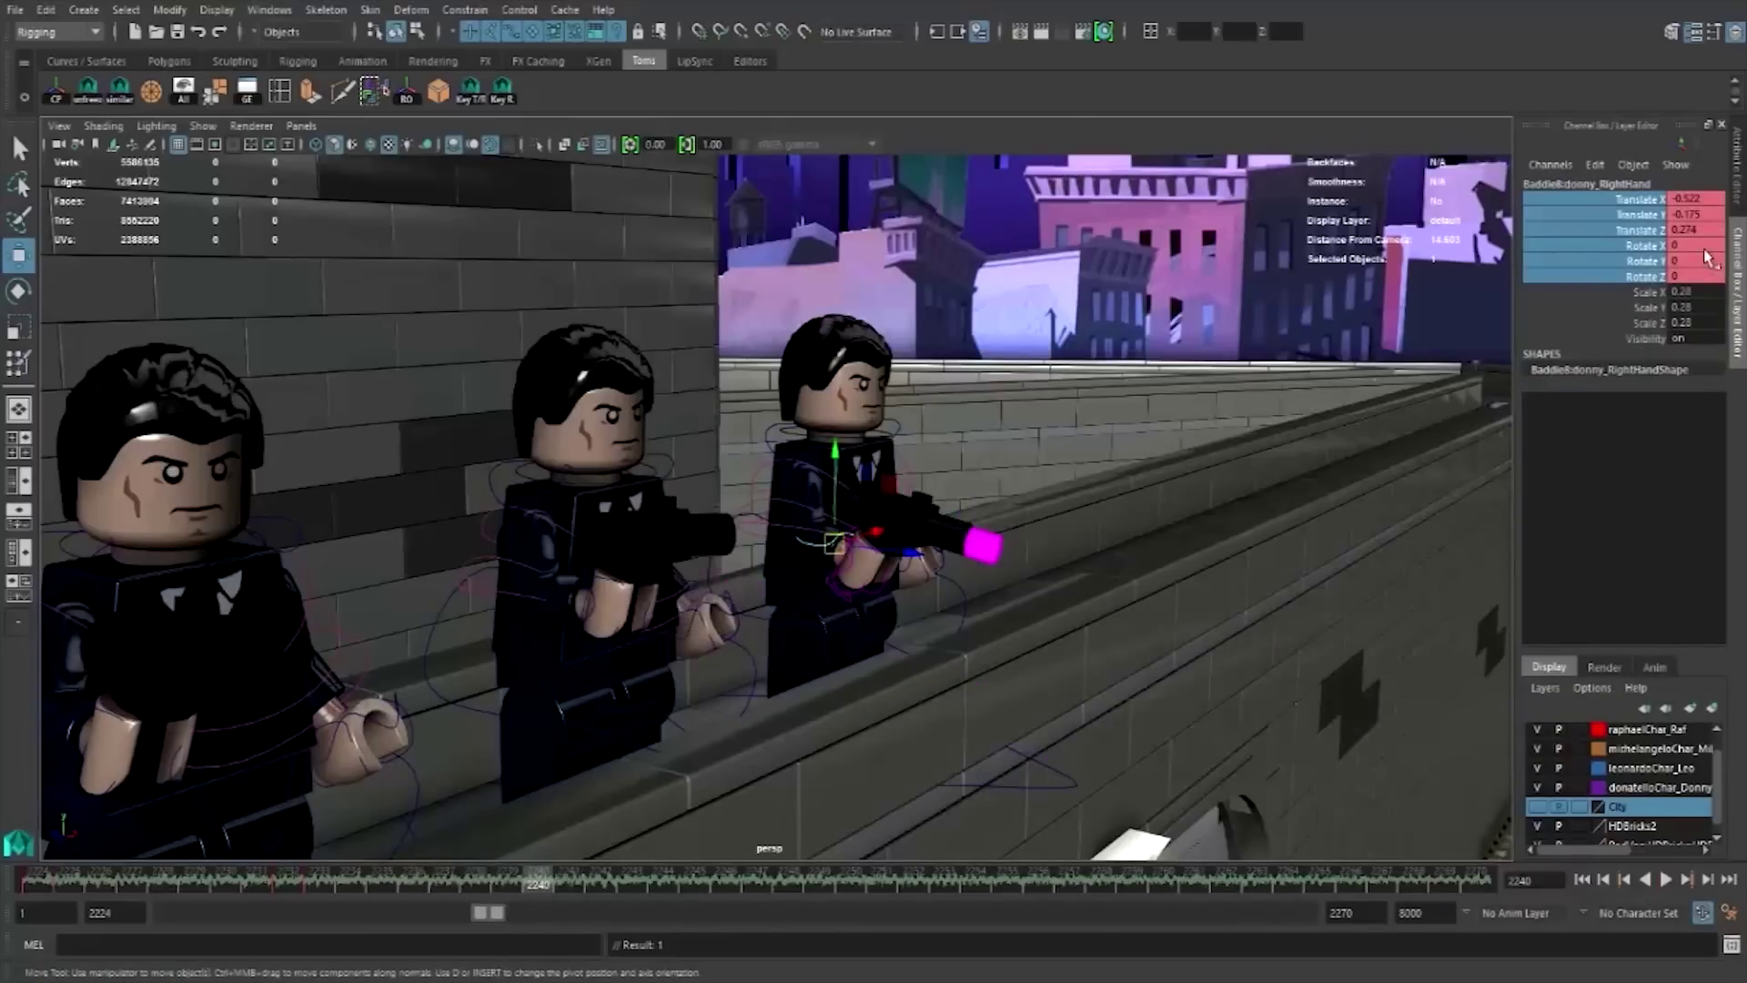
pyautogui.moveTo(594, 882); pyautogui.dragTo(604, 882)
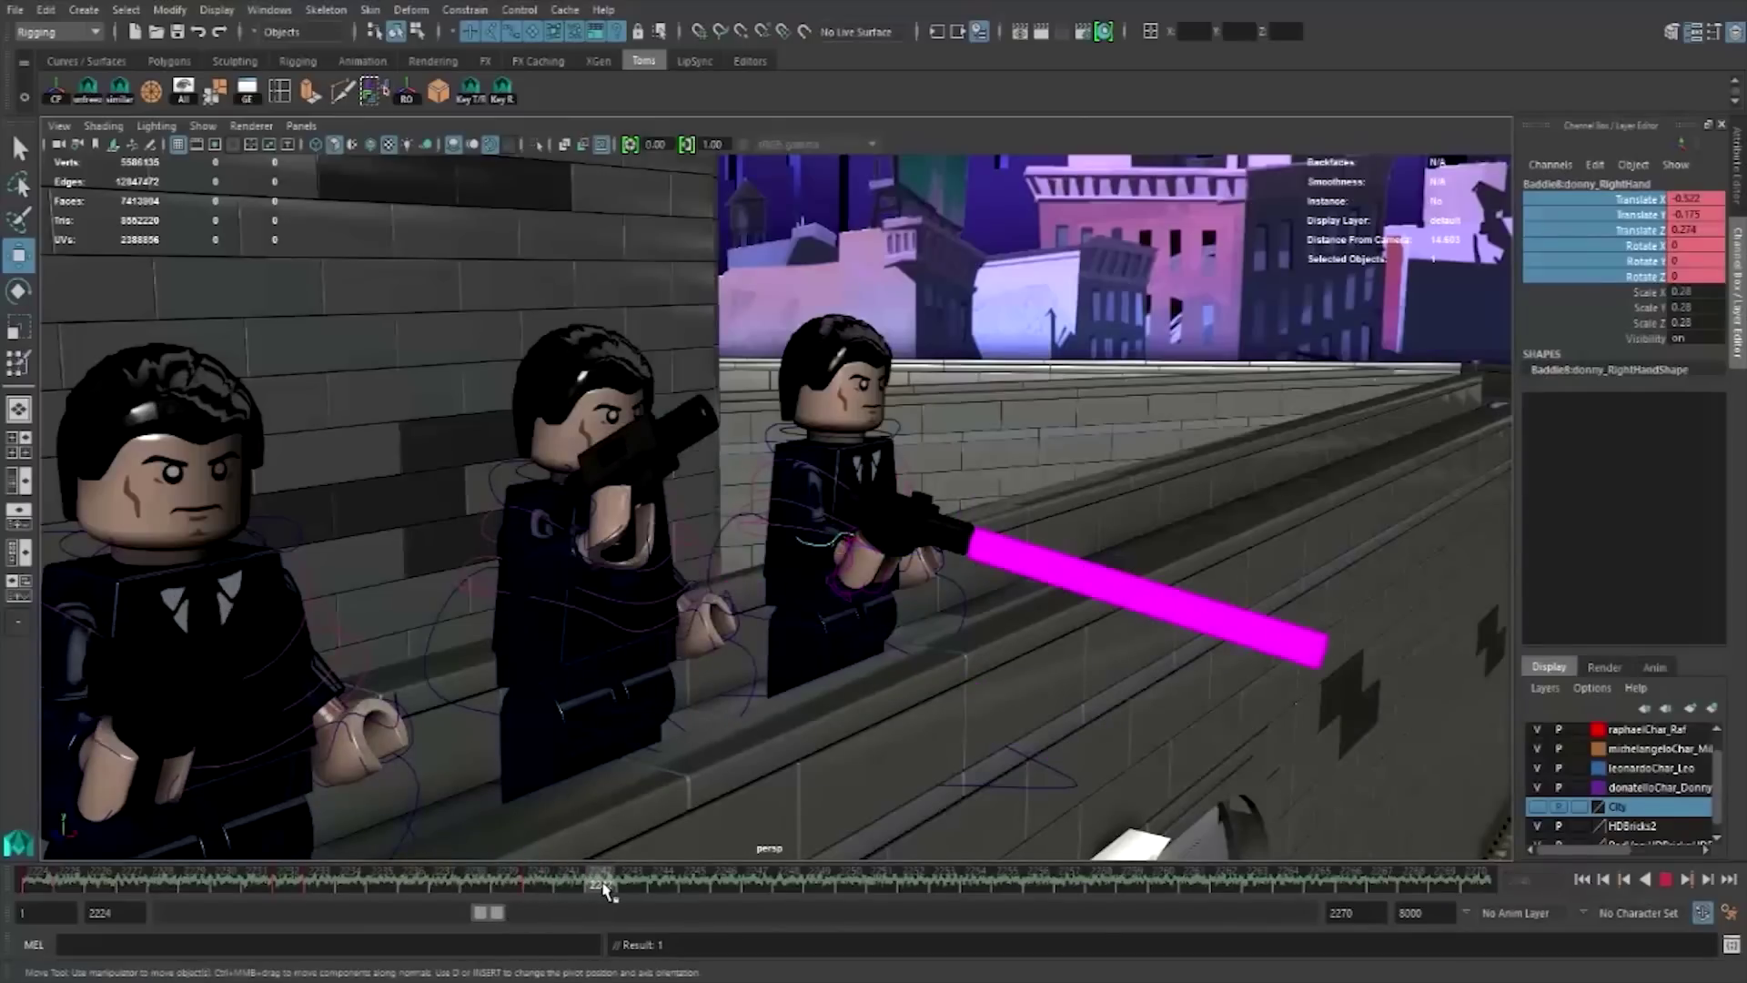
pyautogui.hotkey('alt', 'v')
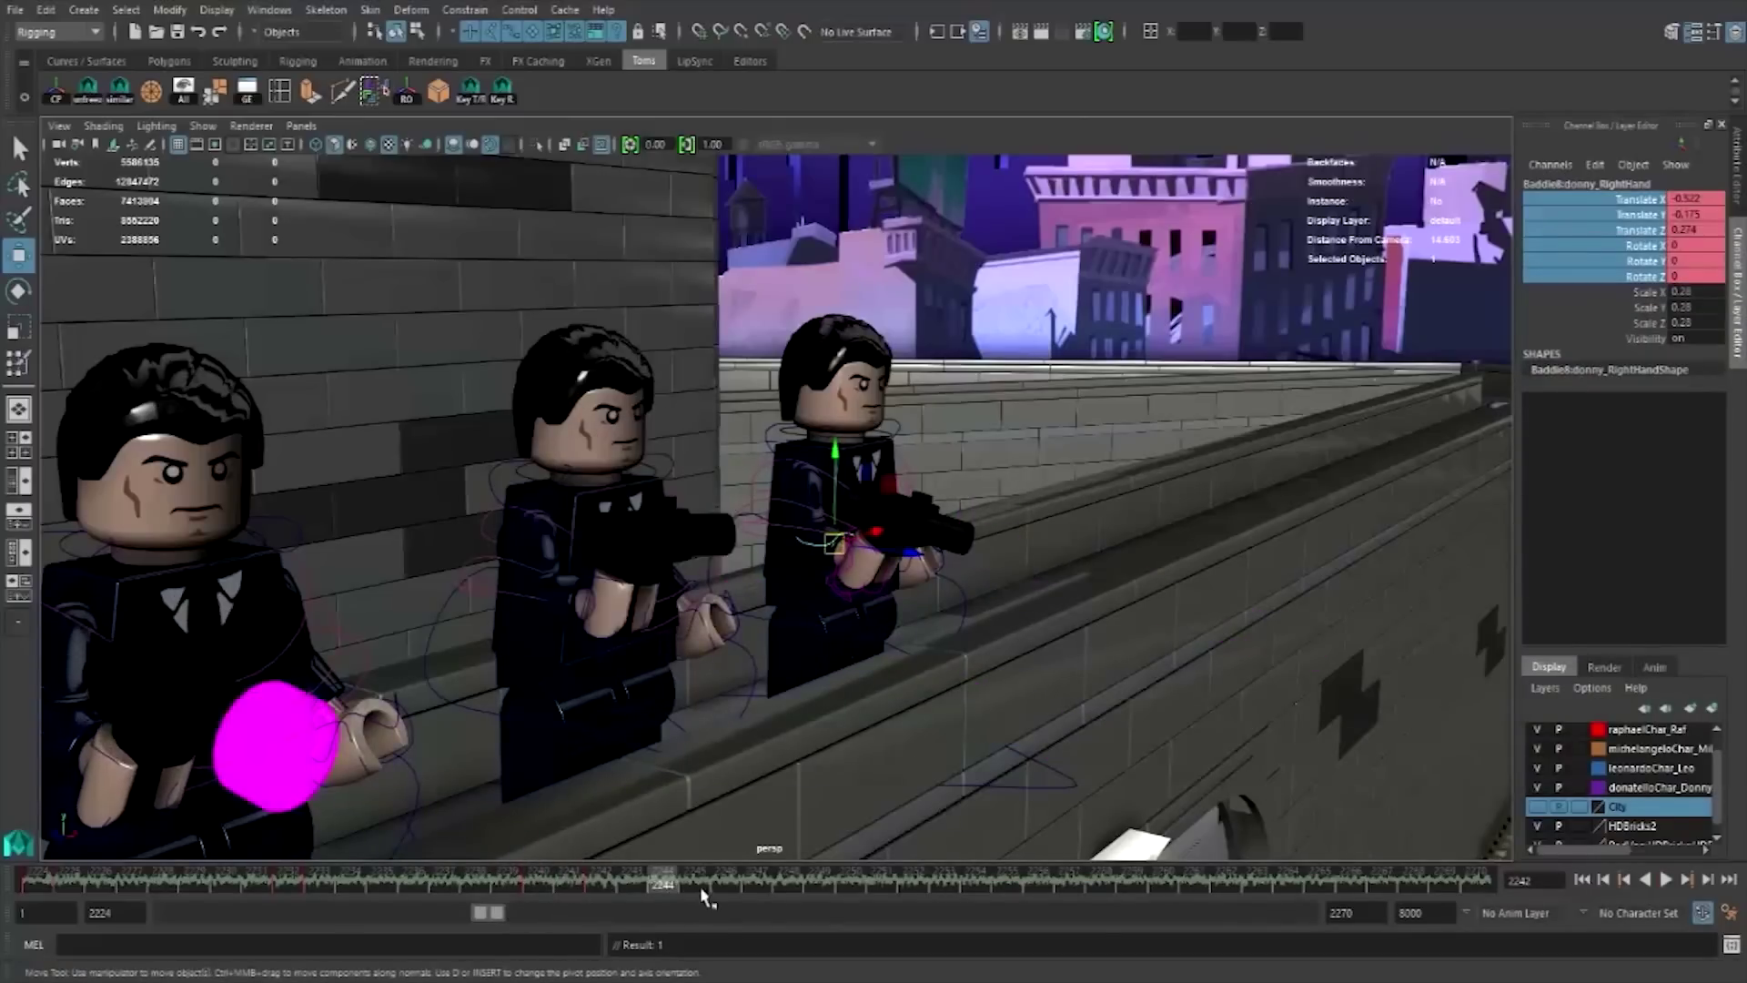
pyautogui.rightClick(1546, 293)
# - Key the right hand's channels at frames 2251 and 2258
pyautogui.moveTo(860, 890); pyautogui.dragTo(882, 896)
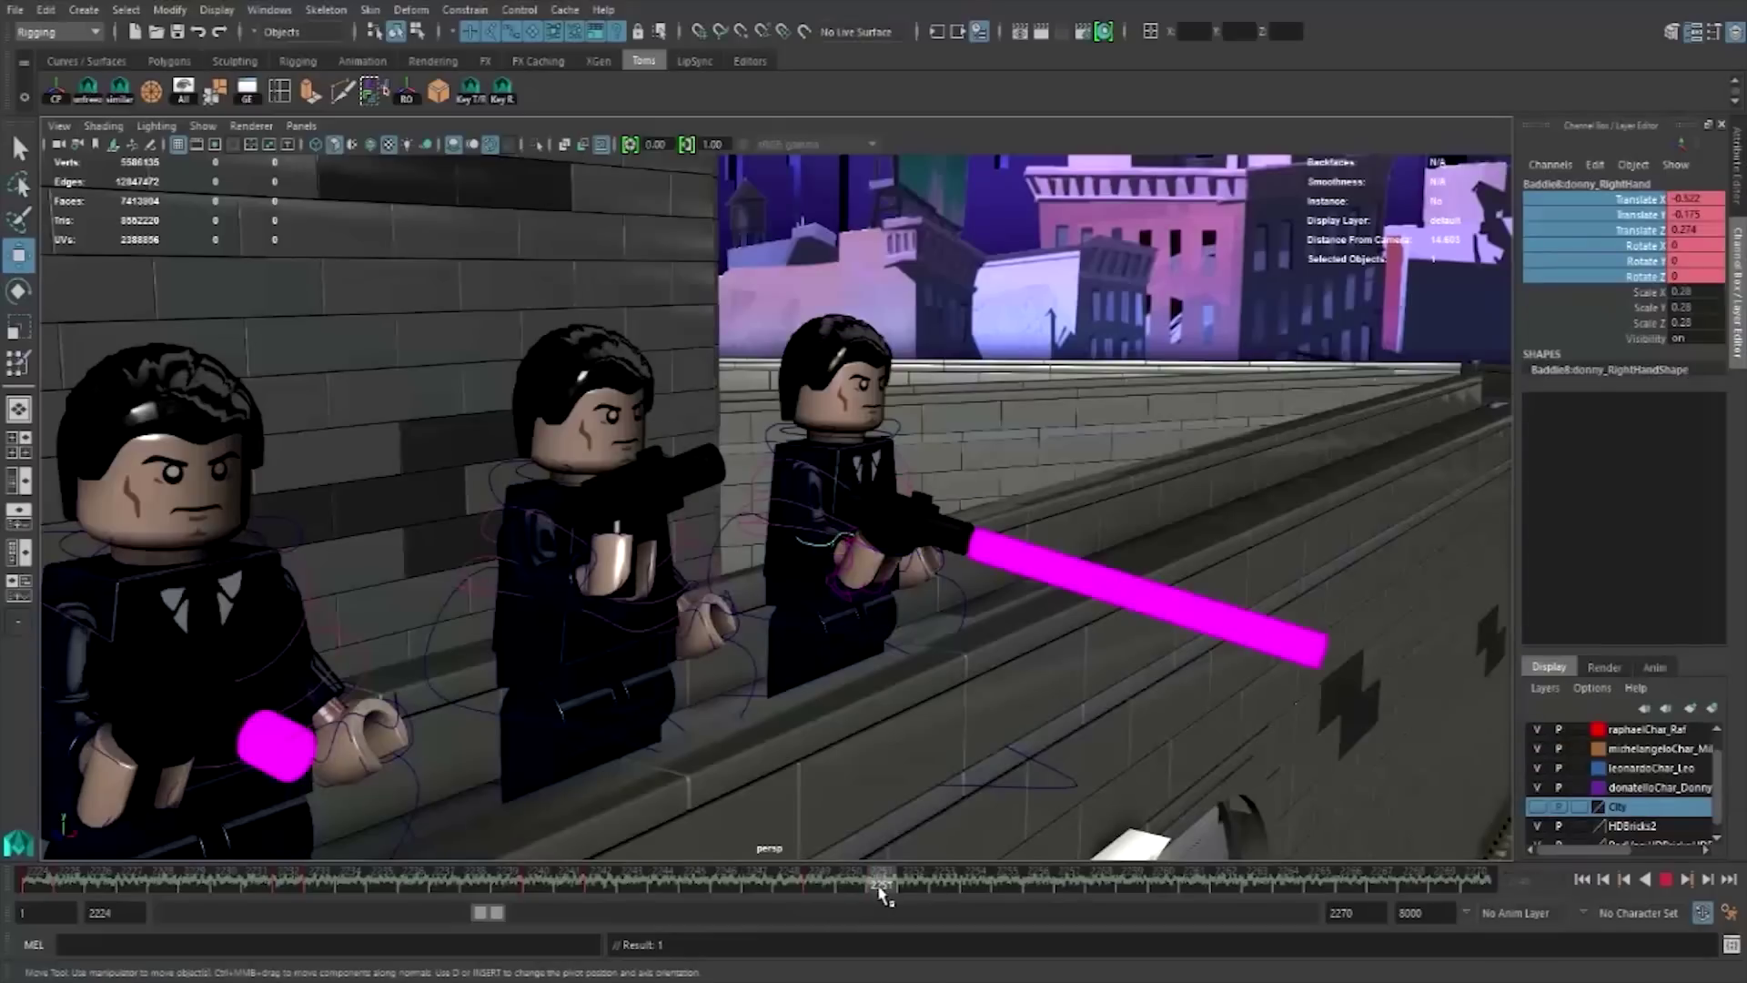
pyautogui.rightClick(1551, 265)
pyautogui.click(1574, 277)
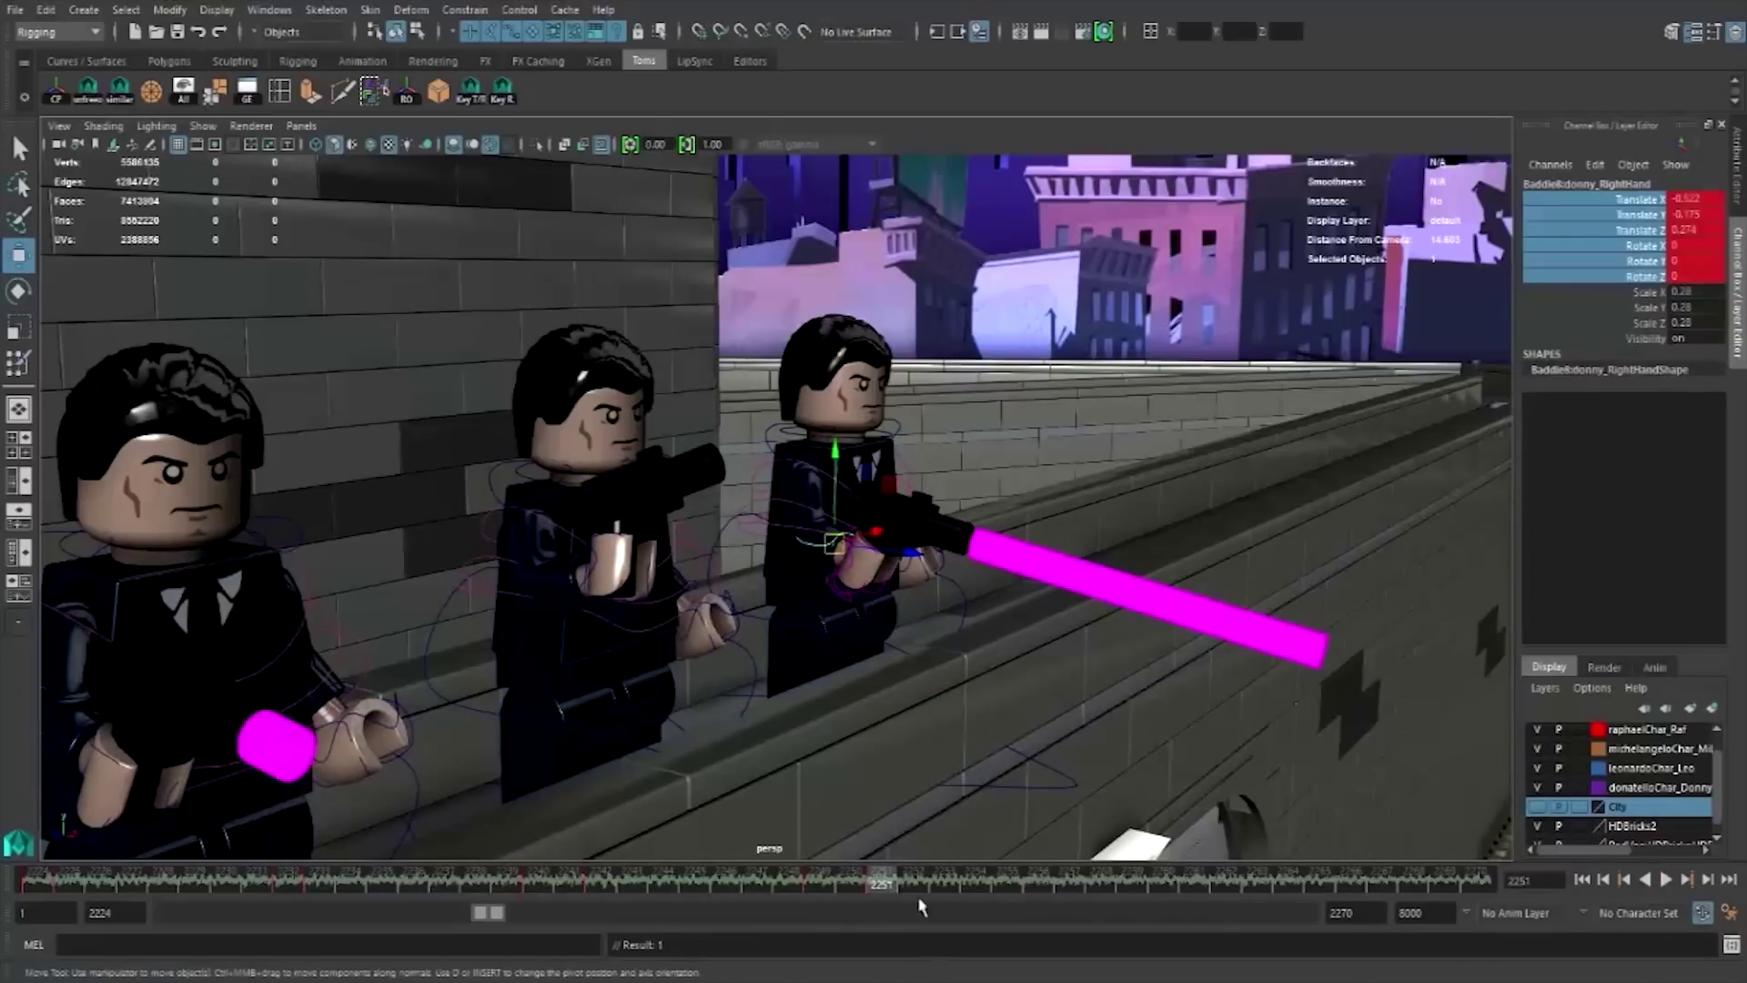
pyautogui.hotkey('alt', 'v')
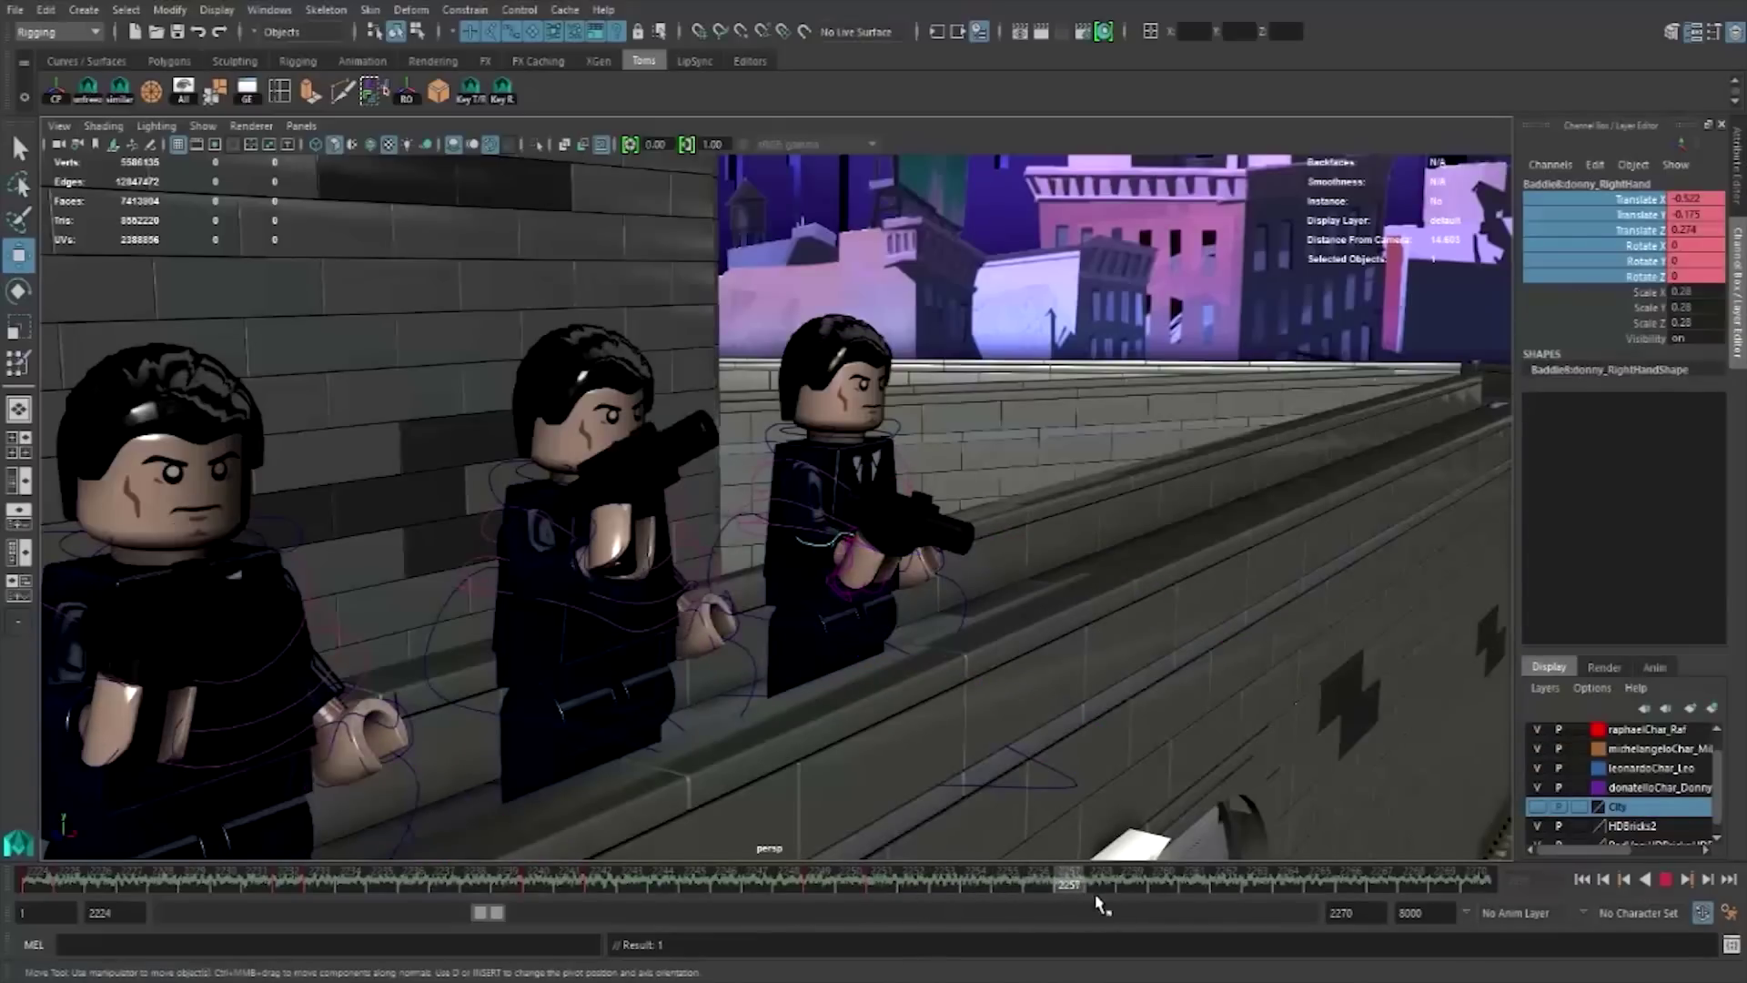
pyautogui.hotkey('alt', 'v')
pyautogui.rightClick(1618, 265)
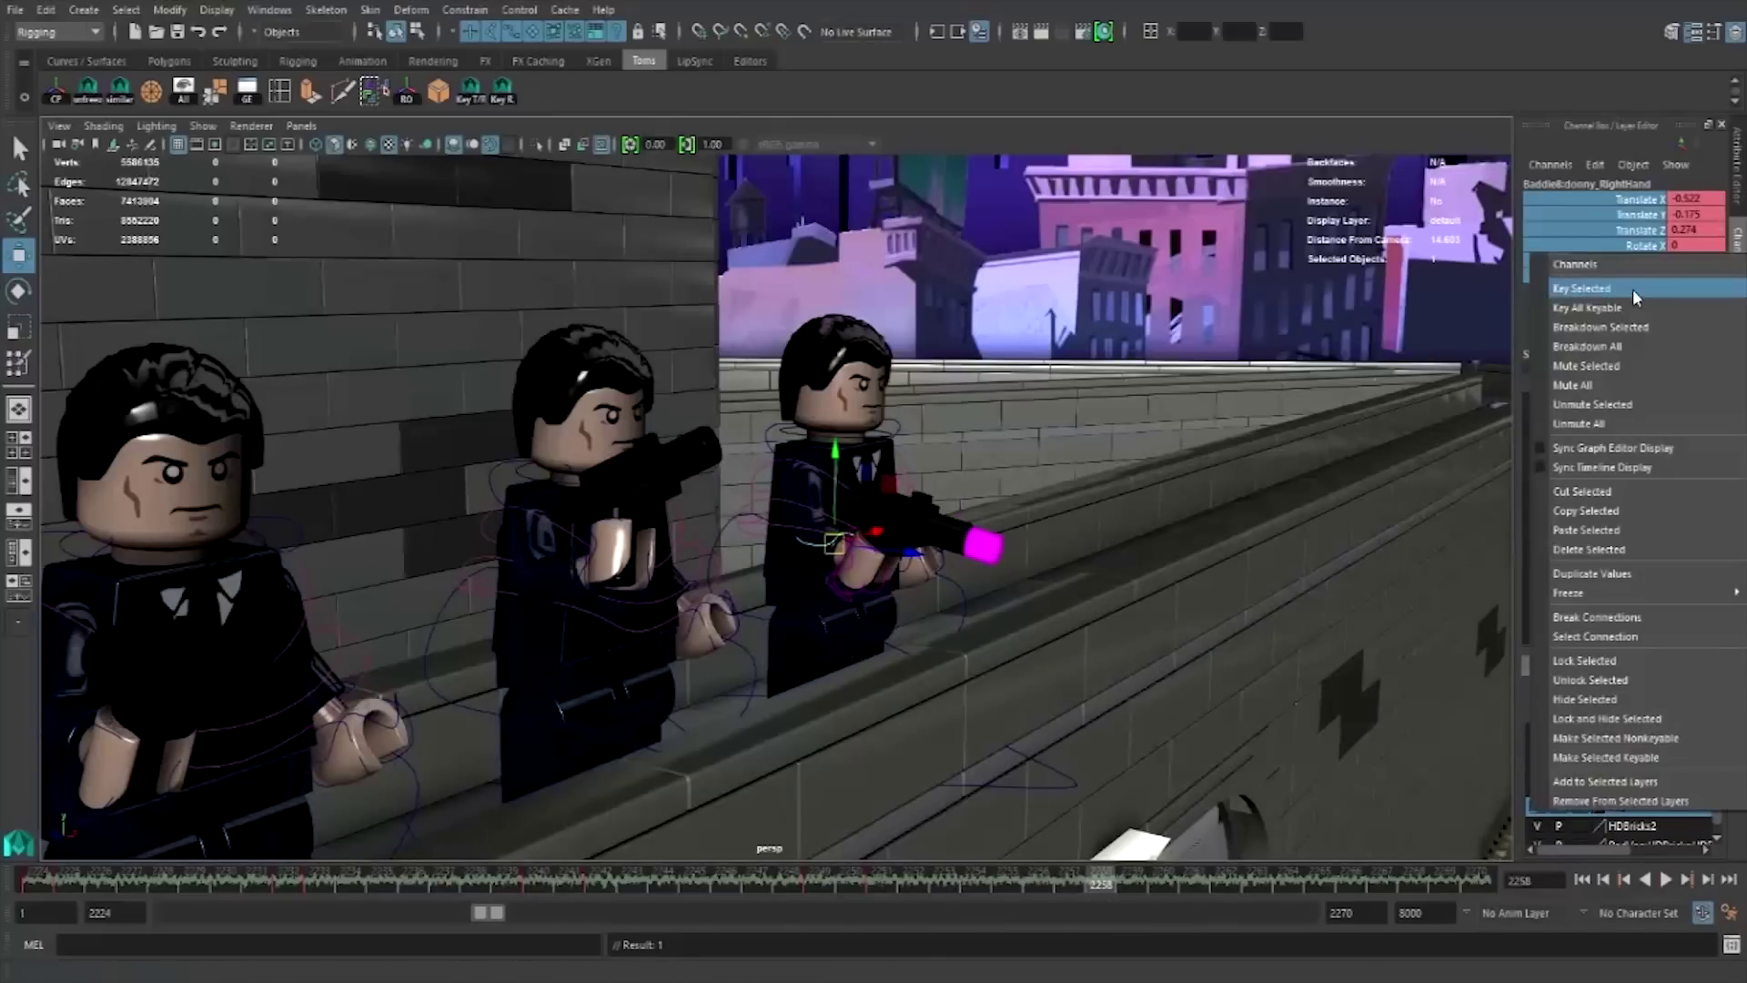
pyautogui.click(1632, 288)
# - Key the right hand at frames 2260 and 2266, then return to frame 2259
pyautogui.moveTo(1131, 887); pyautogui.dragTo(1162, 887)
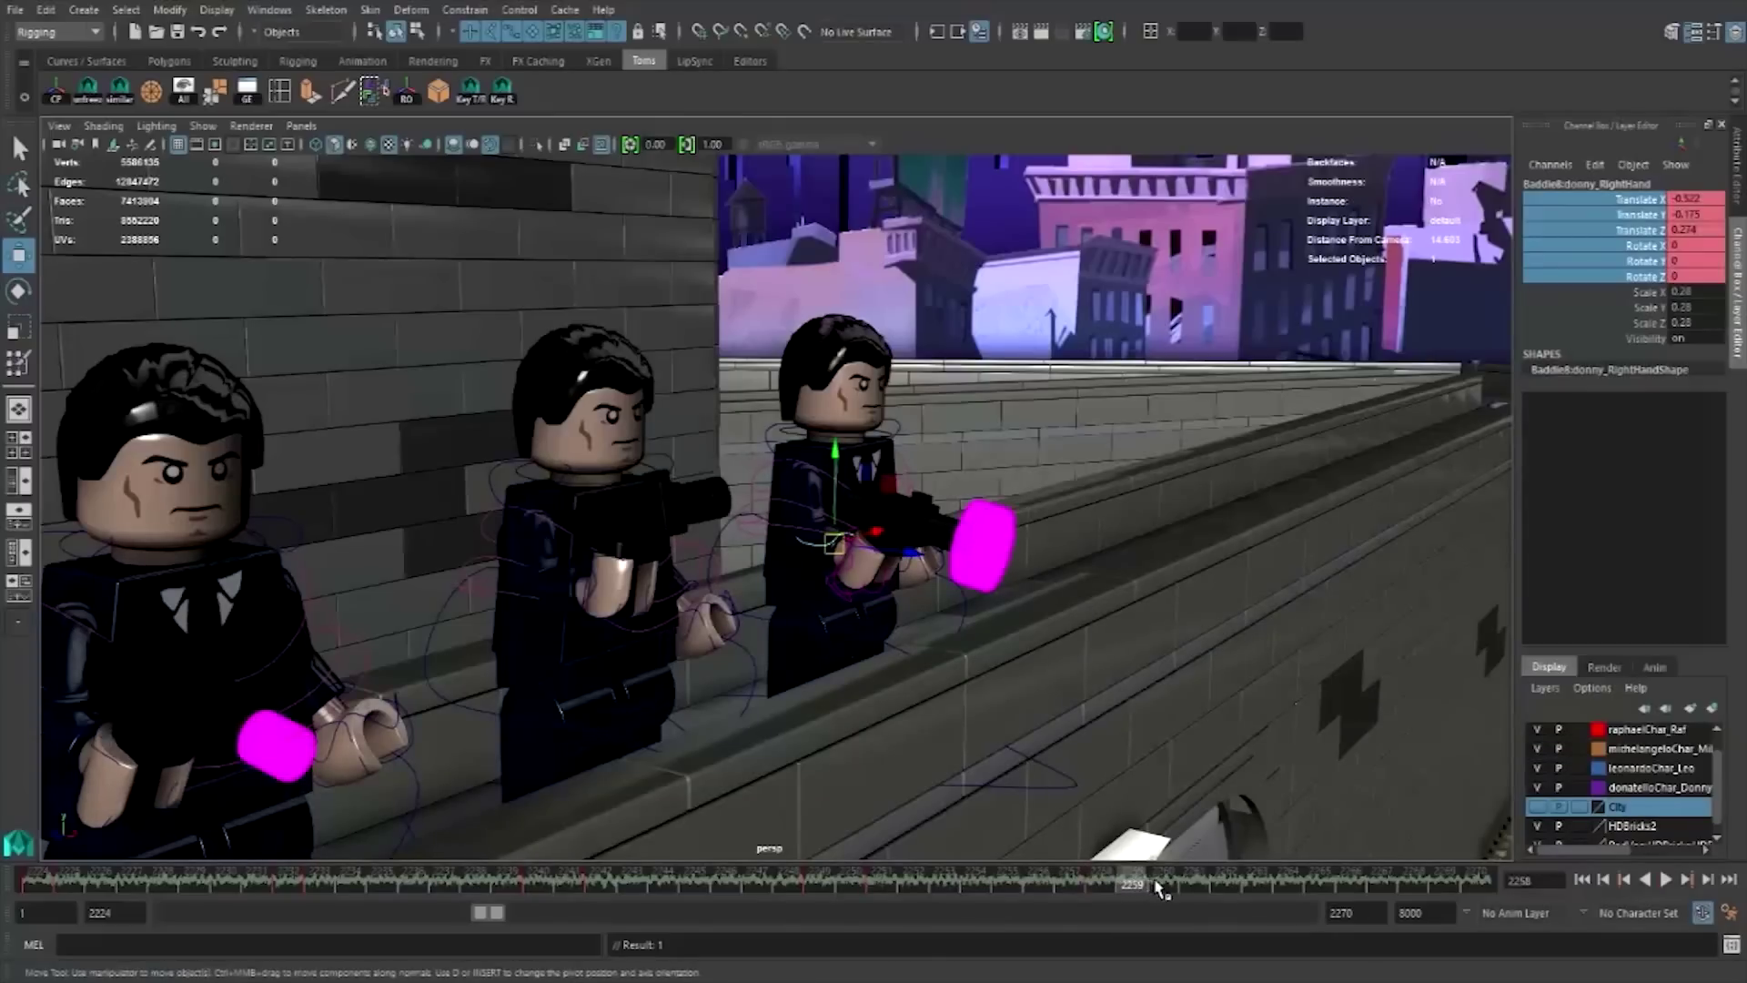
pyautogui.rightClick(1670, 232)
pyautogui.click(1634, 262)
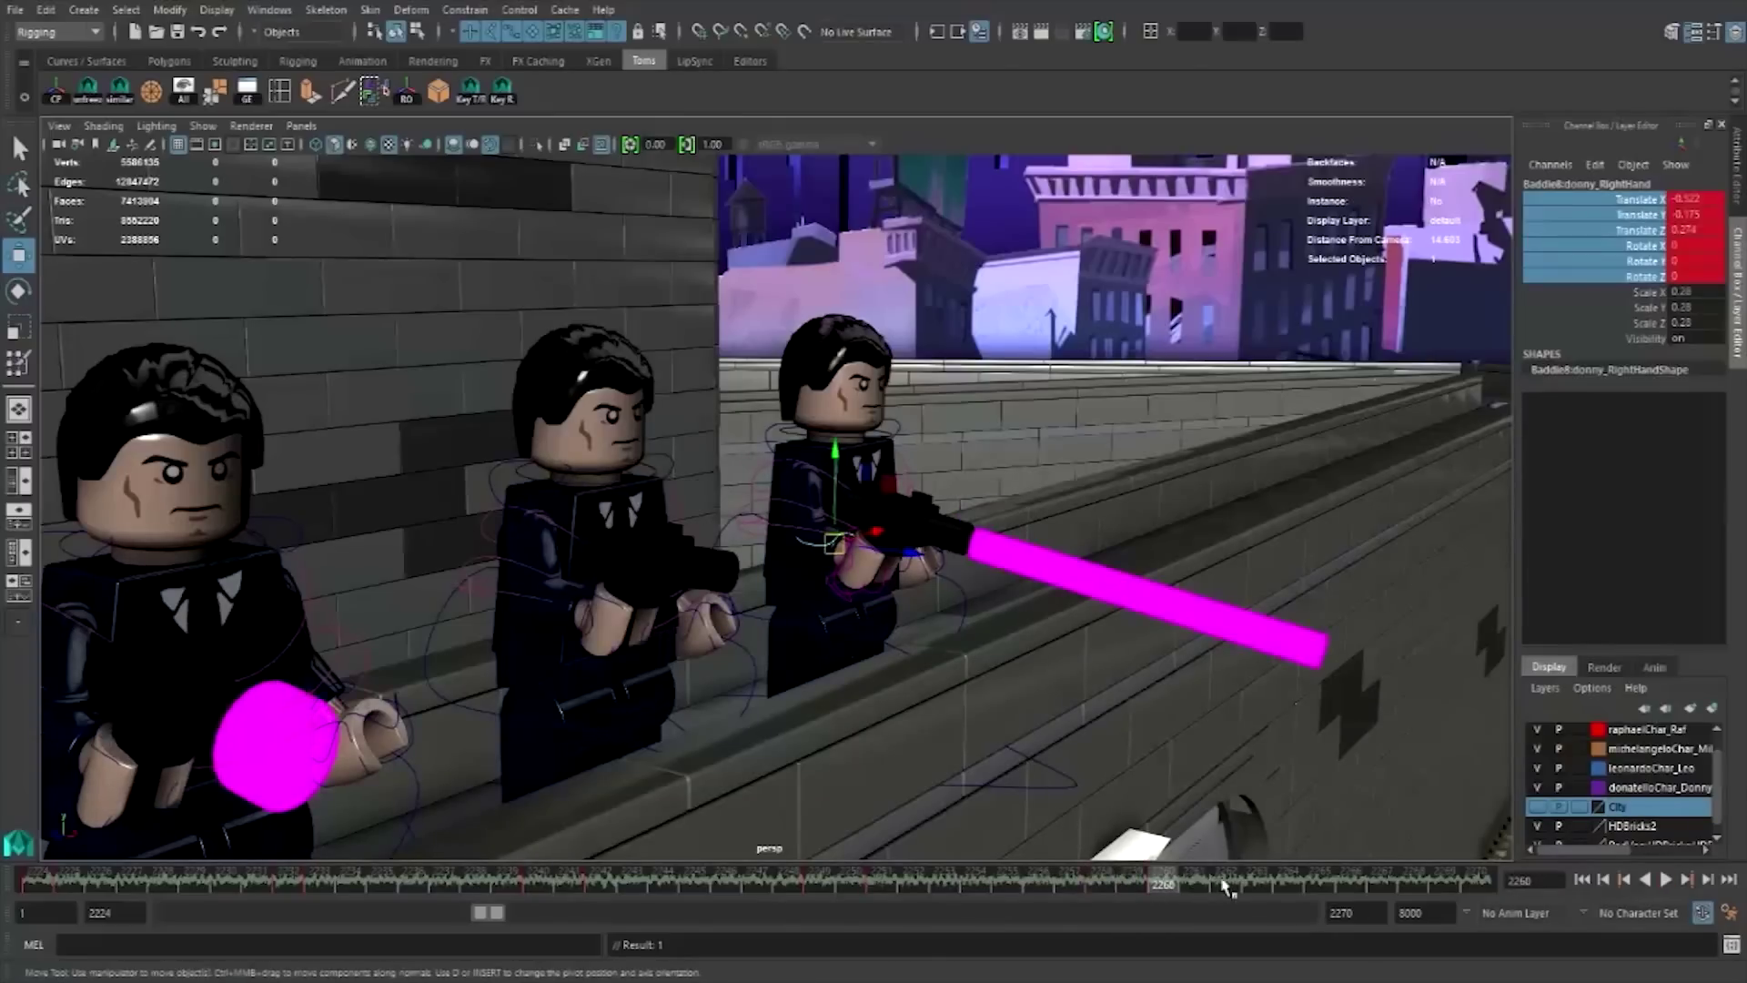
pyautogui.moveTo(1226, 887); pyautogui.dragTo(1342, 892)
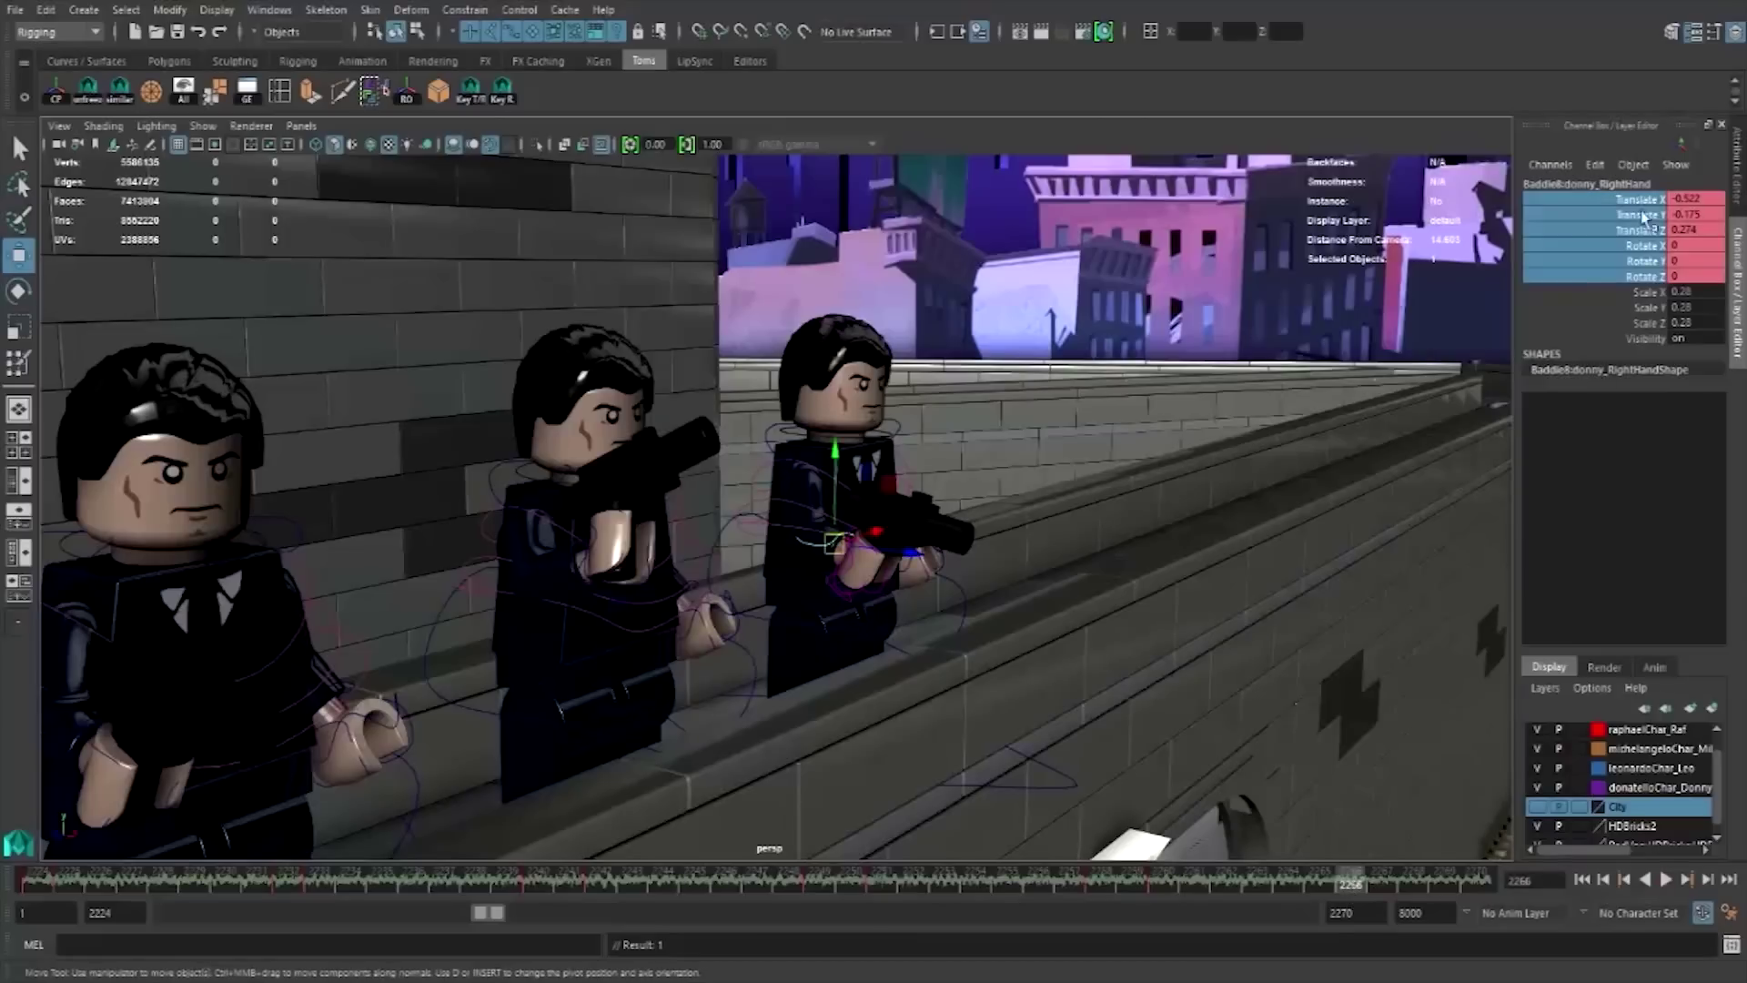
pyautogui.rightClick(1670, 232)
pyautogui.click(1634, 262)
pyautogui.click(1119, 878)
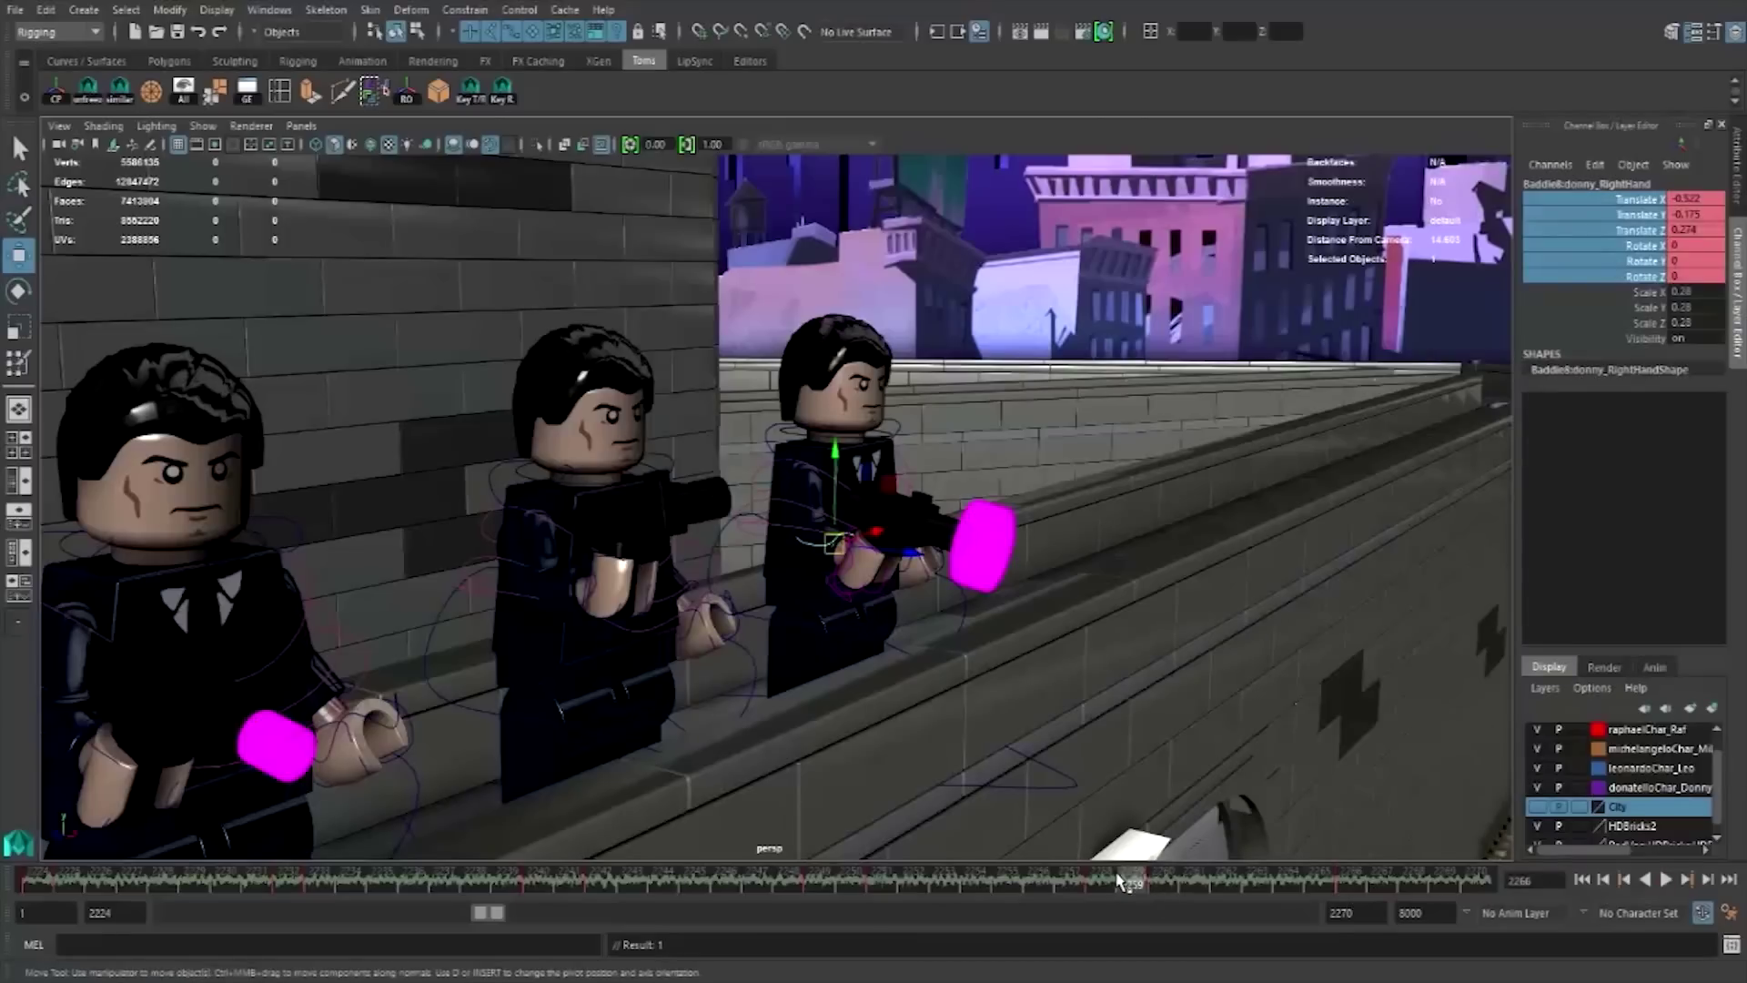
# - Copy the magenta beam's keys from frames 2257–2263 and paste them at frame 2266
pyautogui.click(1015, 537)
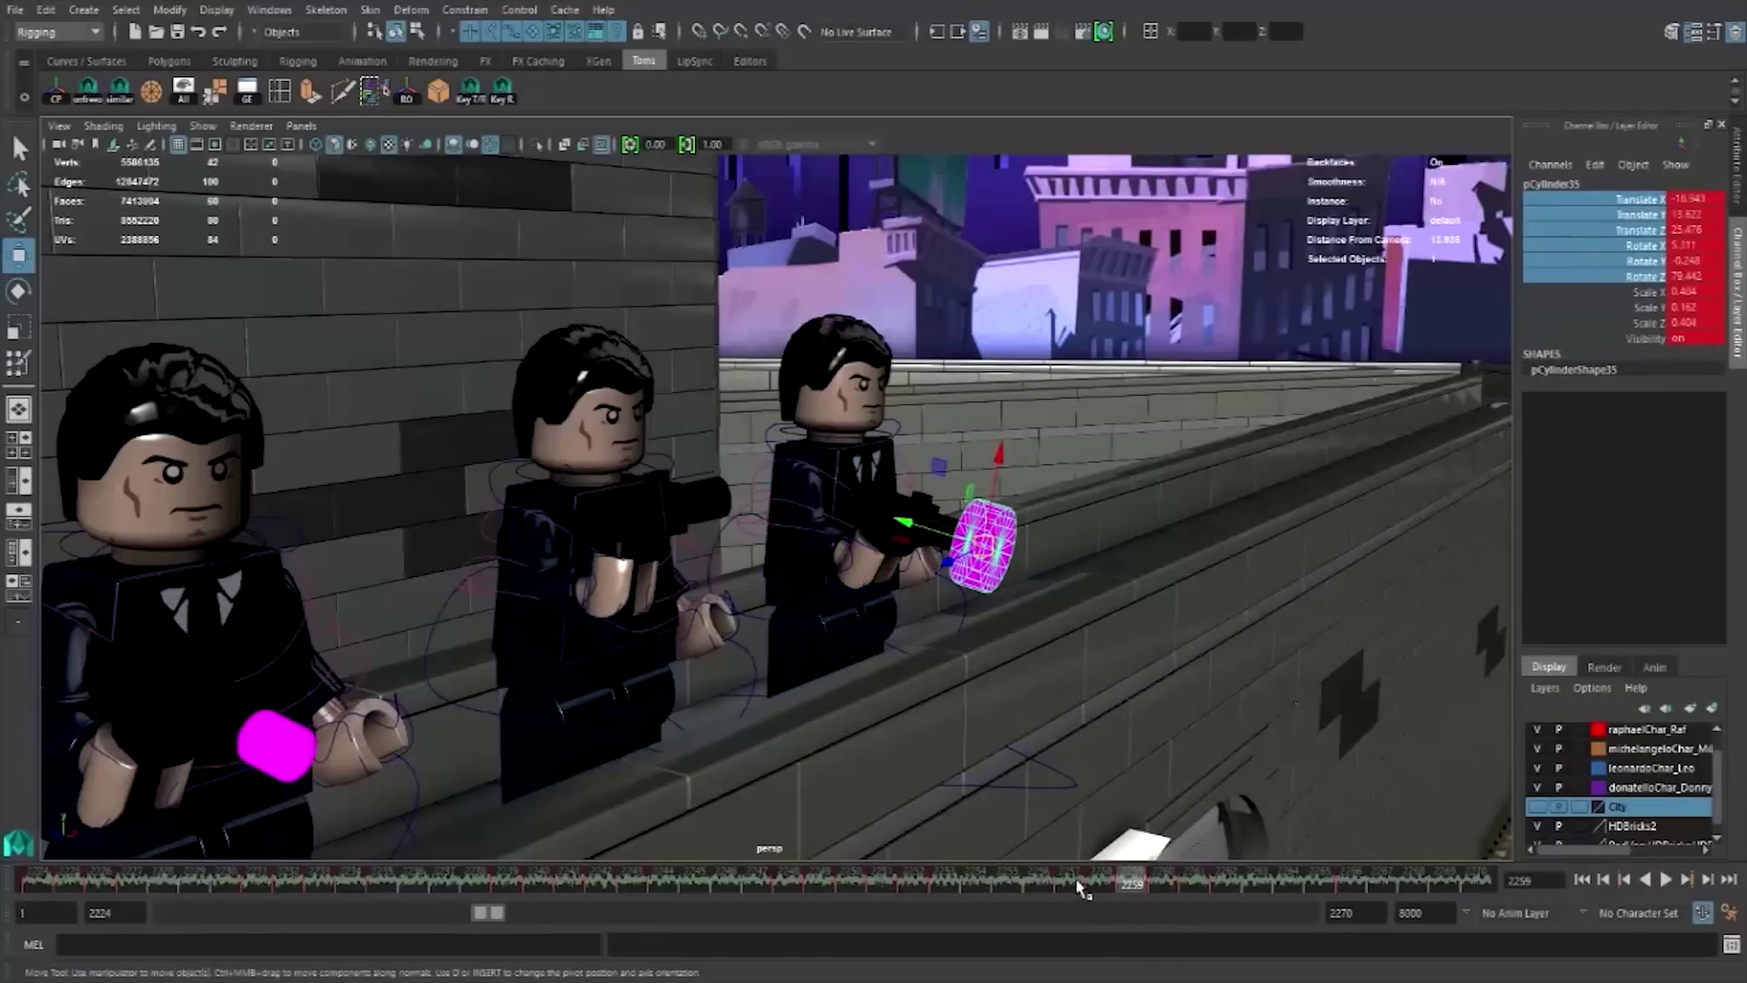
pyautogui.keyDown('shift'); pyautogui.moveTo(1082, 883); pyautogui.dragTo(1216, 883); pyautogui.keyUp('shift')
pyautogui.rightClick(1225, 887)
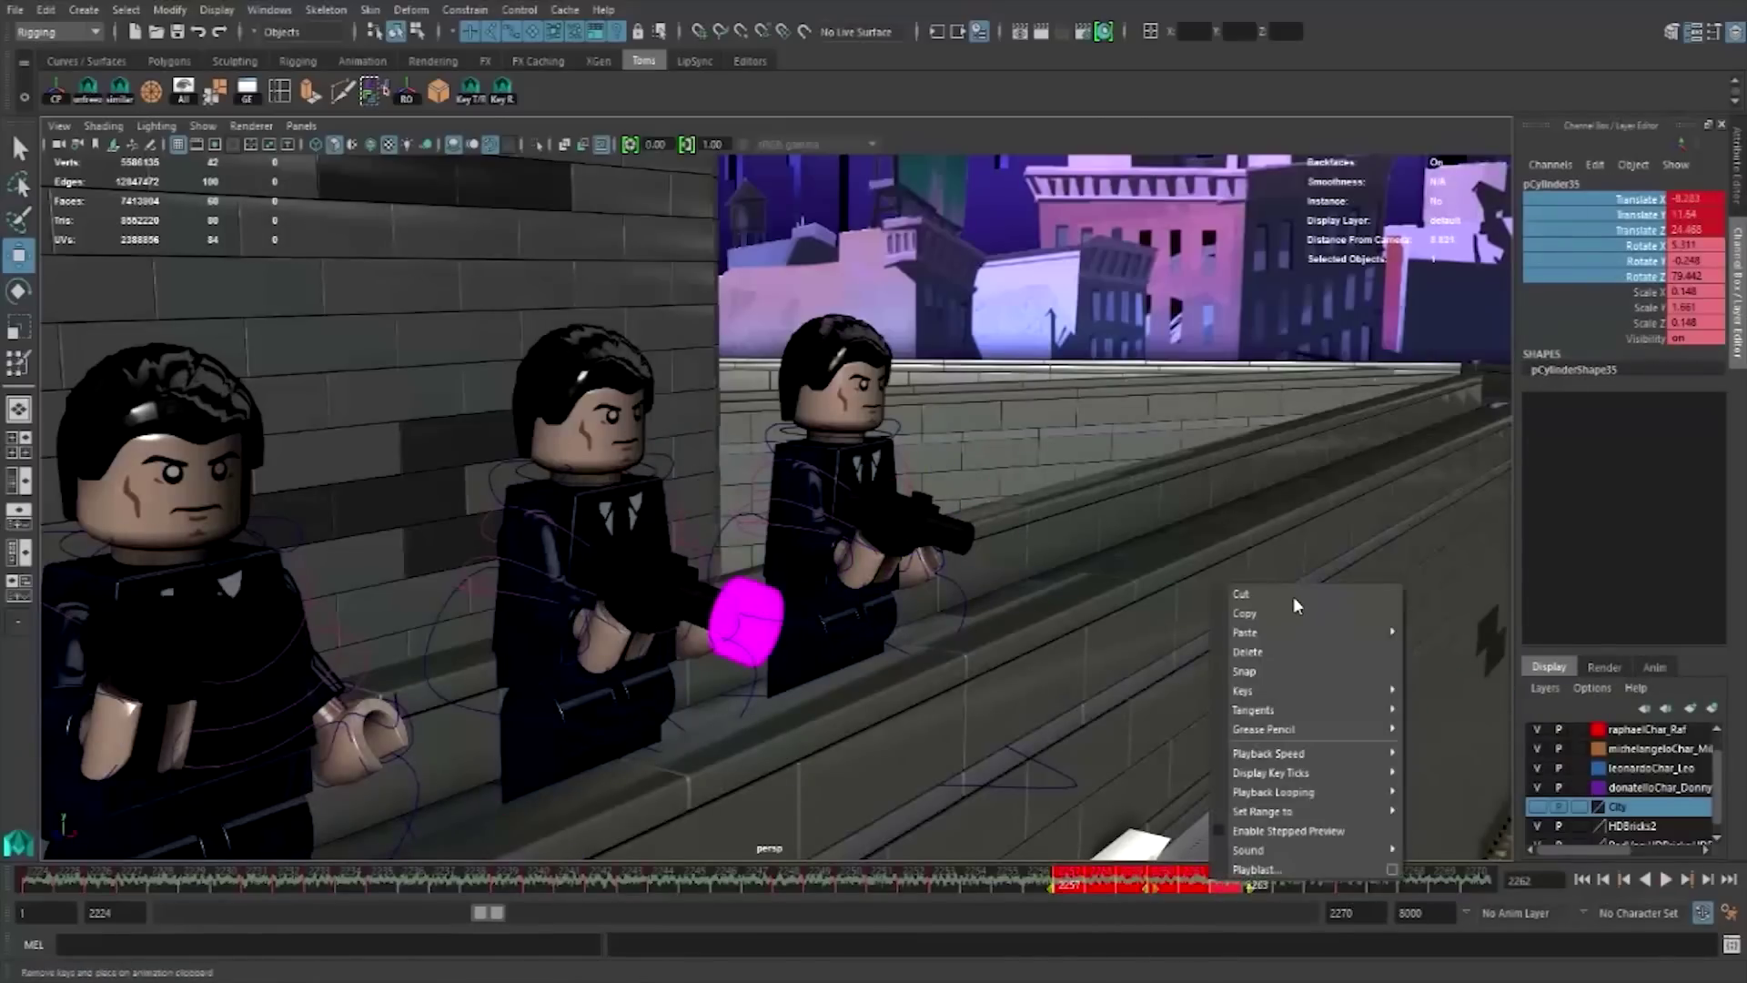
pyautogui.click(1292, 615)
pyautogui.moveTo(1247, 632)
pyautogui.click(1362, 877)
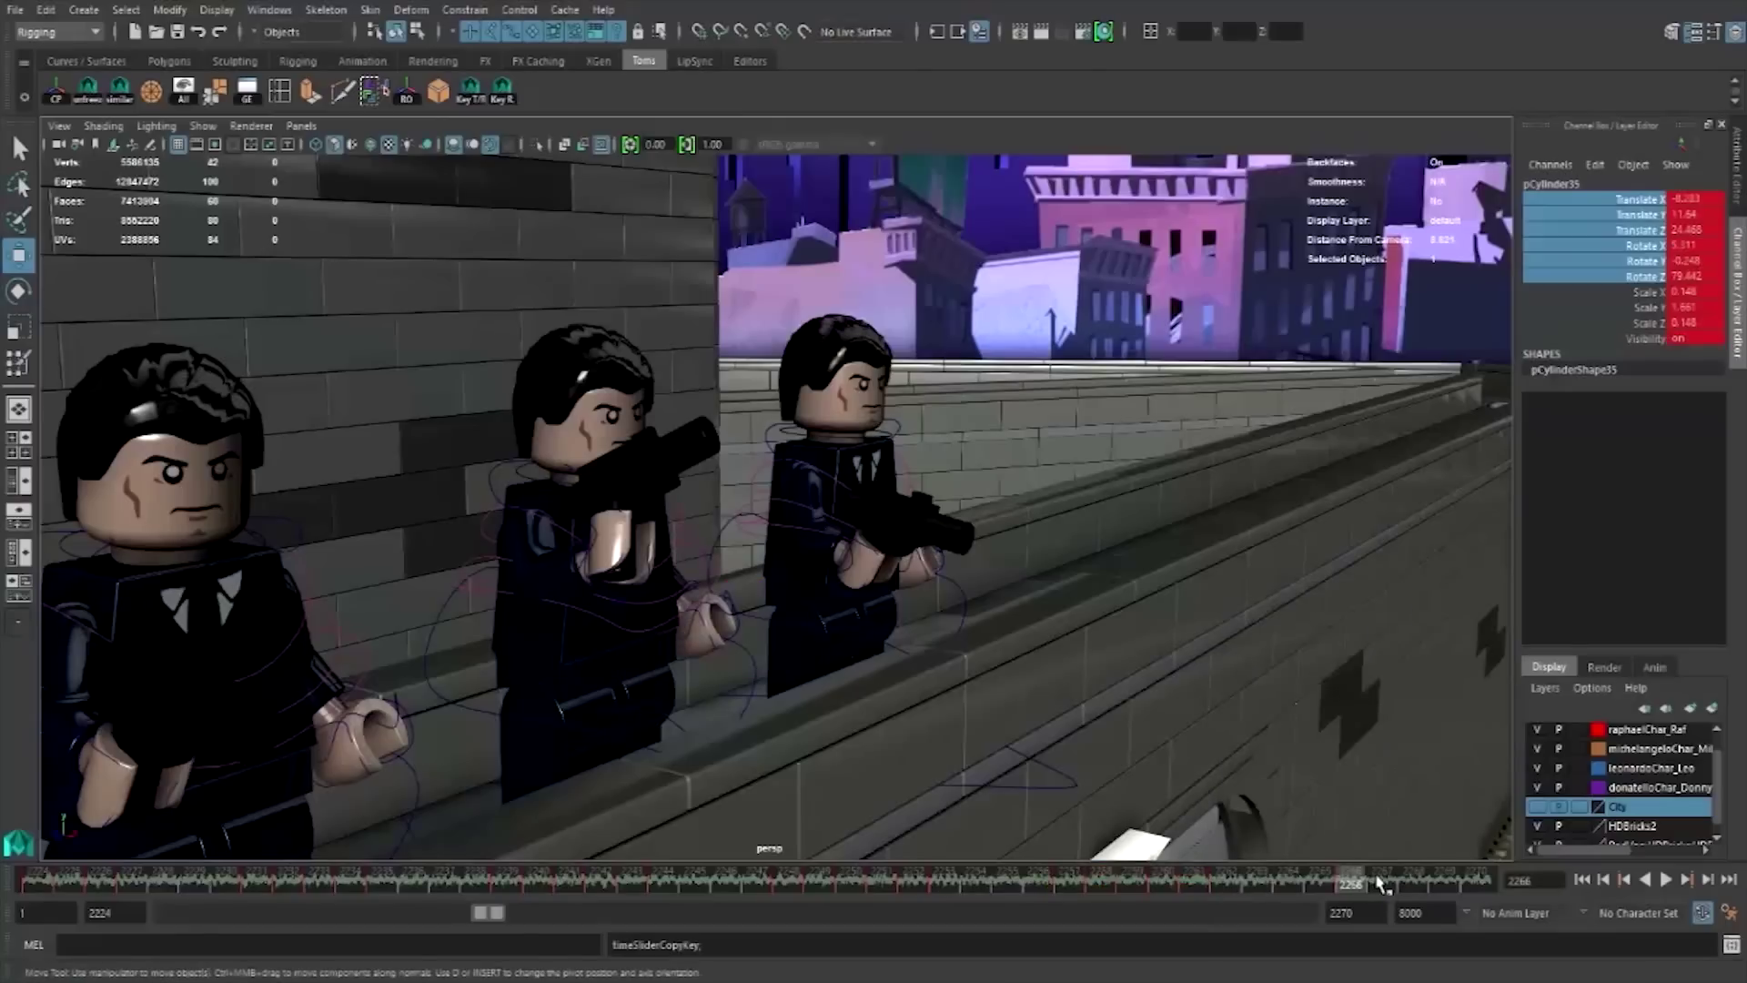
pyautogui.rightClick(1381, 883)
pyautogui.click(1608, 651)
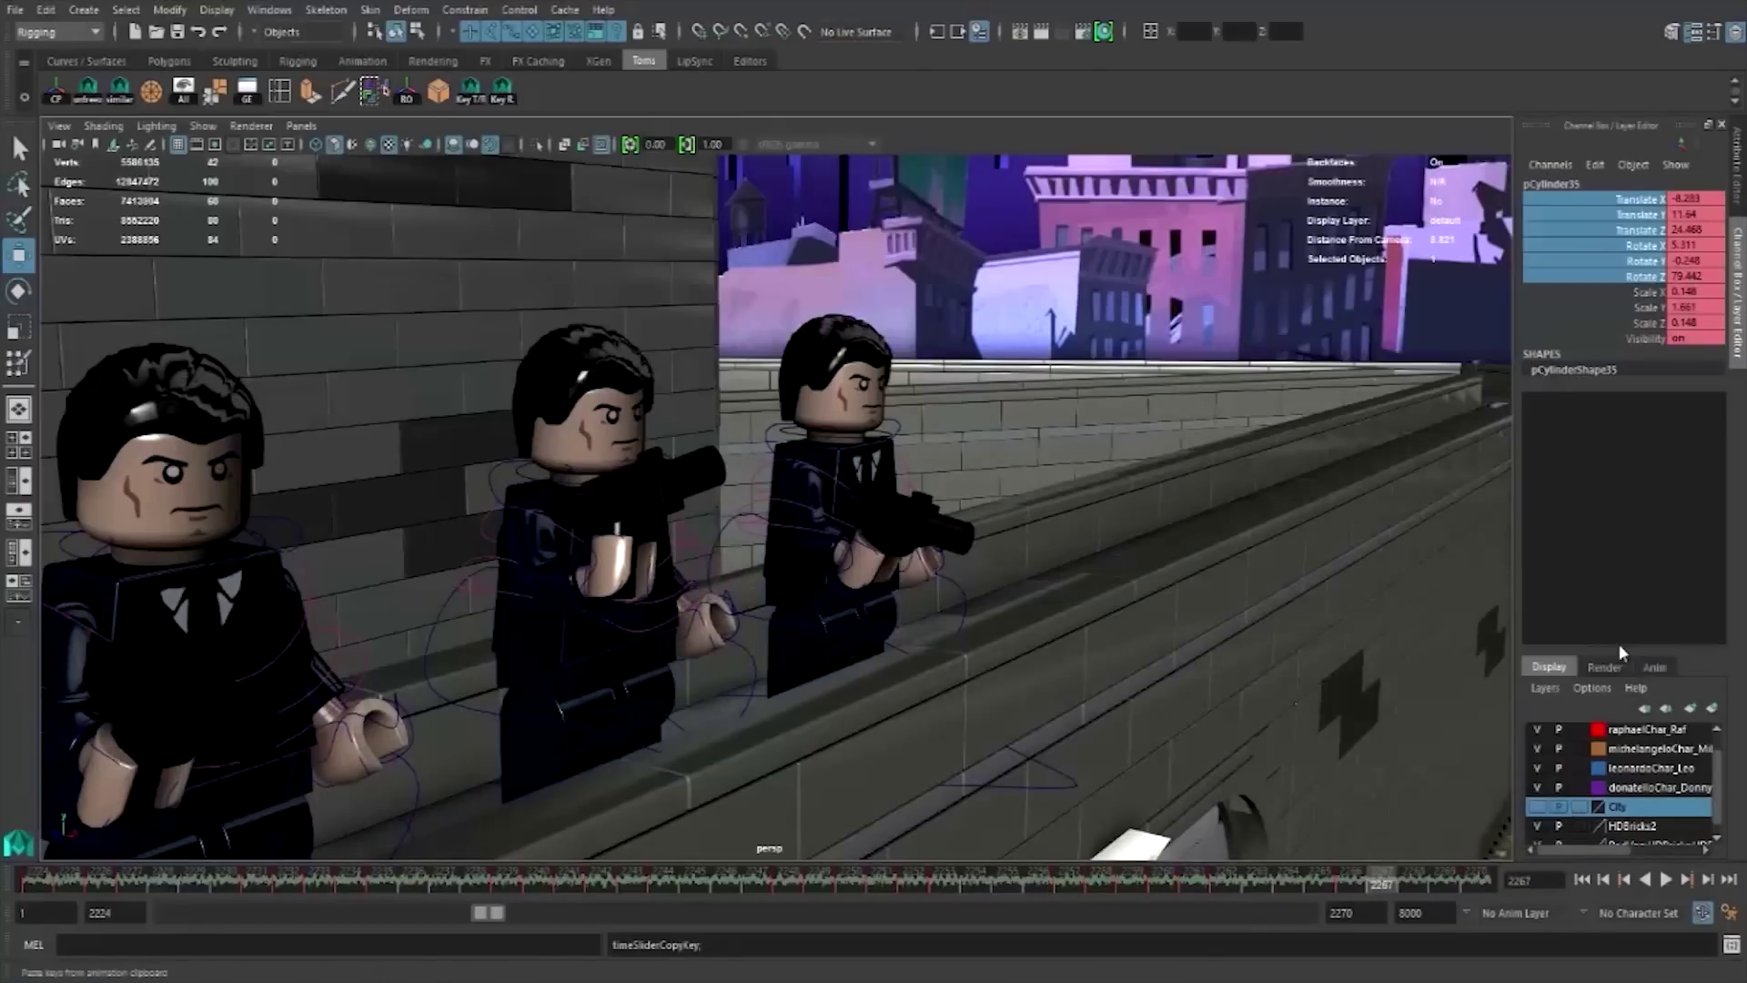
pyautogui.click(1349, 878)
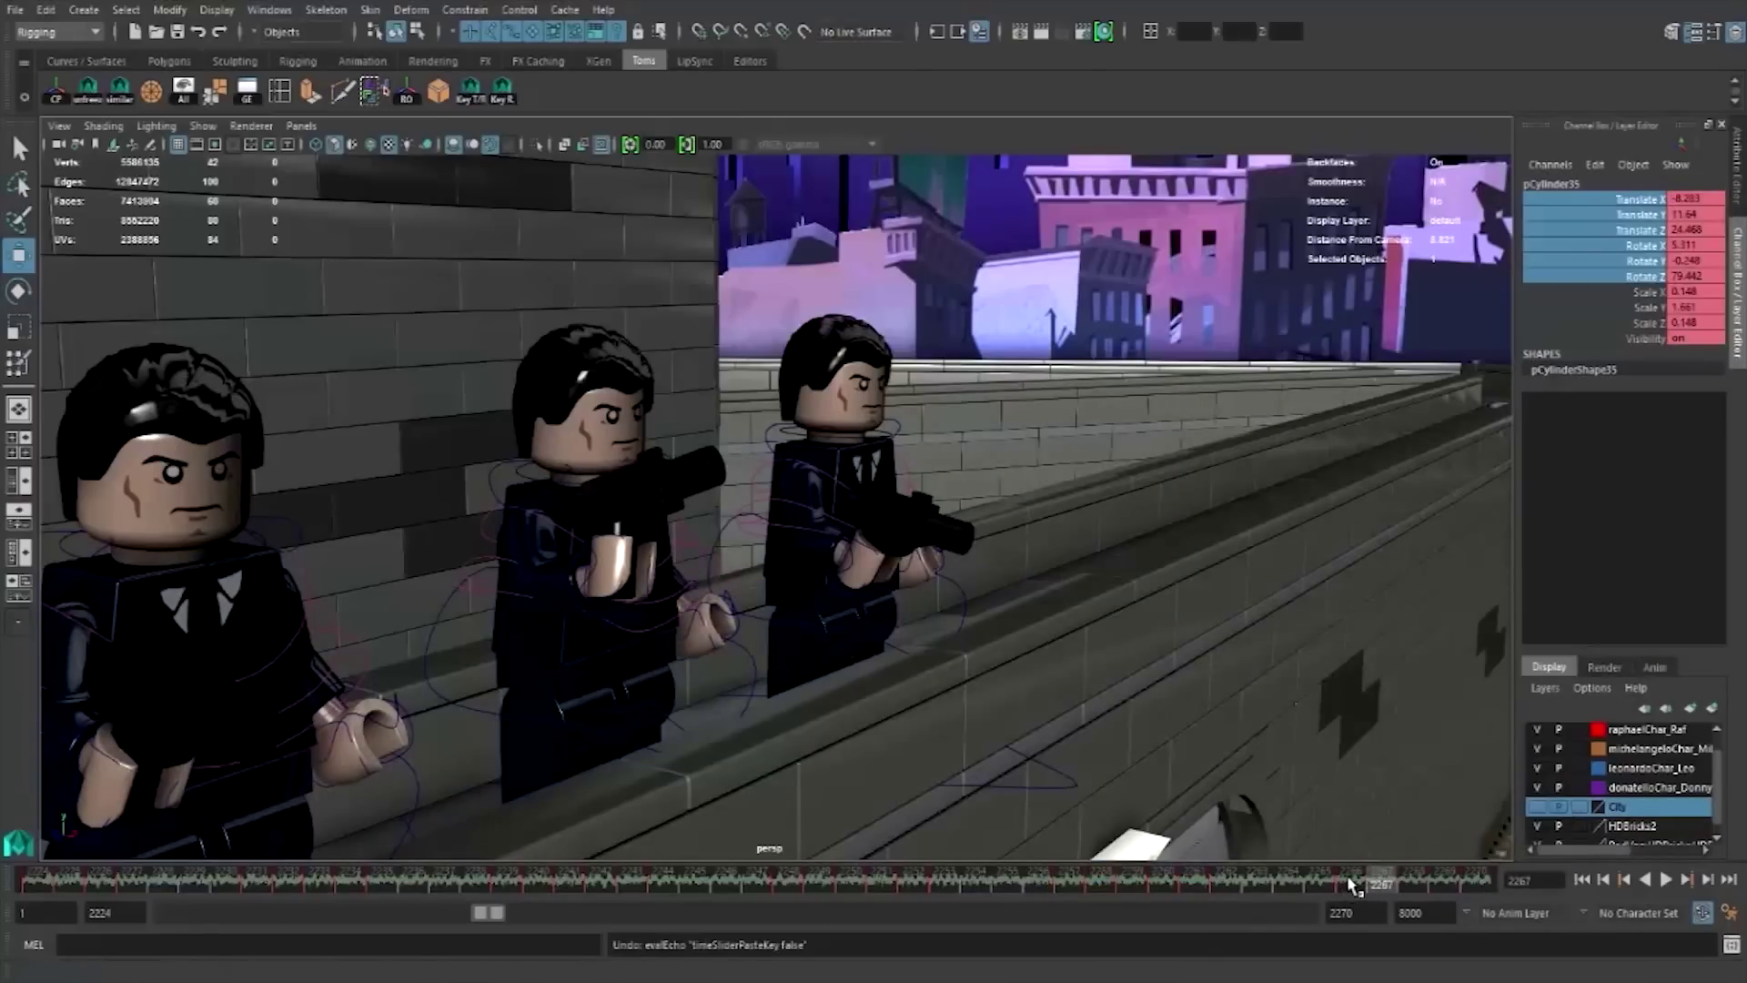
pyautogui.rightClick(1351, 881)
pyautogui.click(1628, 639)
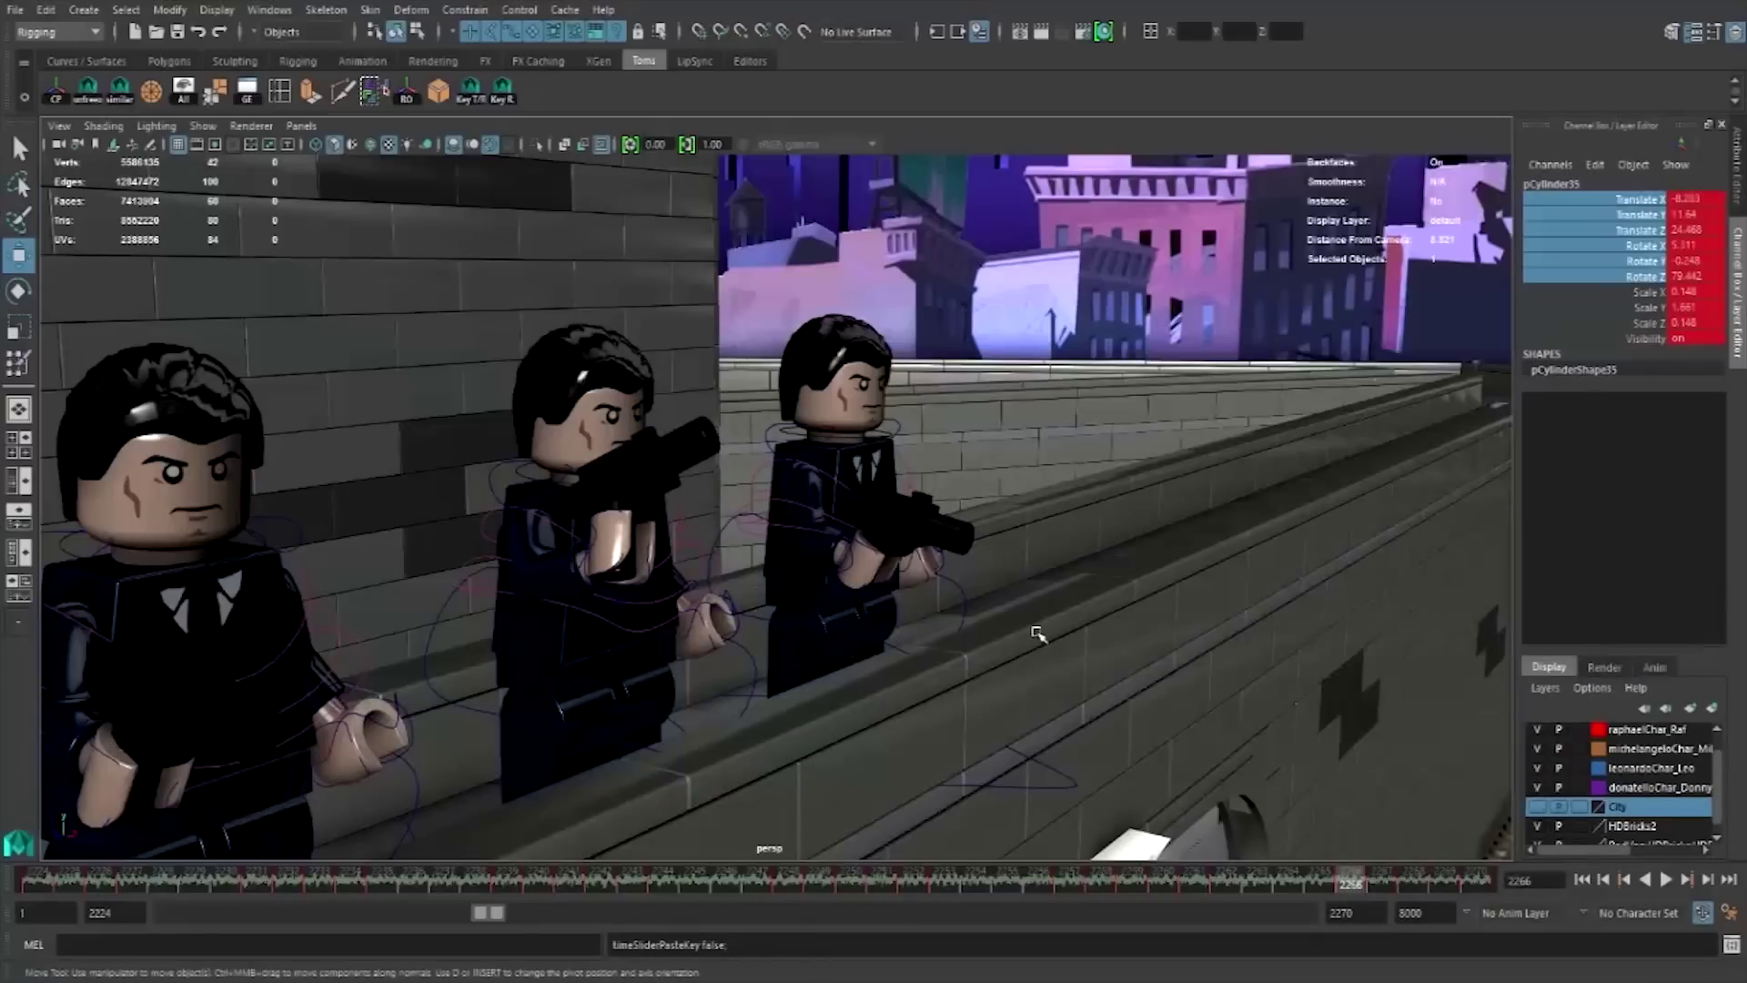
# - Key the henchman's right hand at frames 2268 and 2269
pyautogui.click(826, 549)
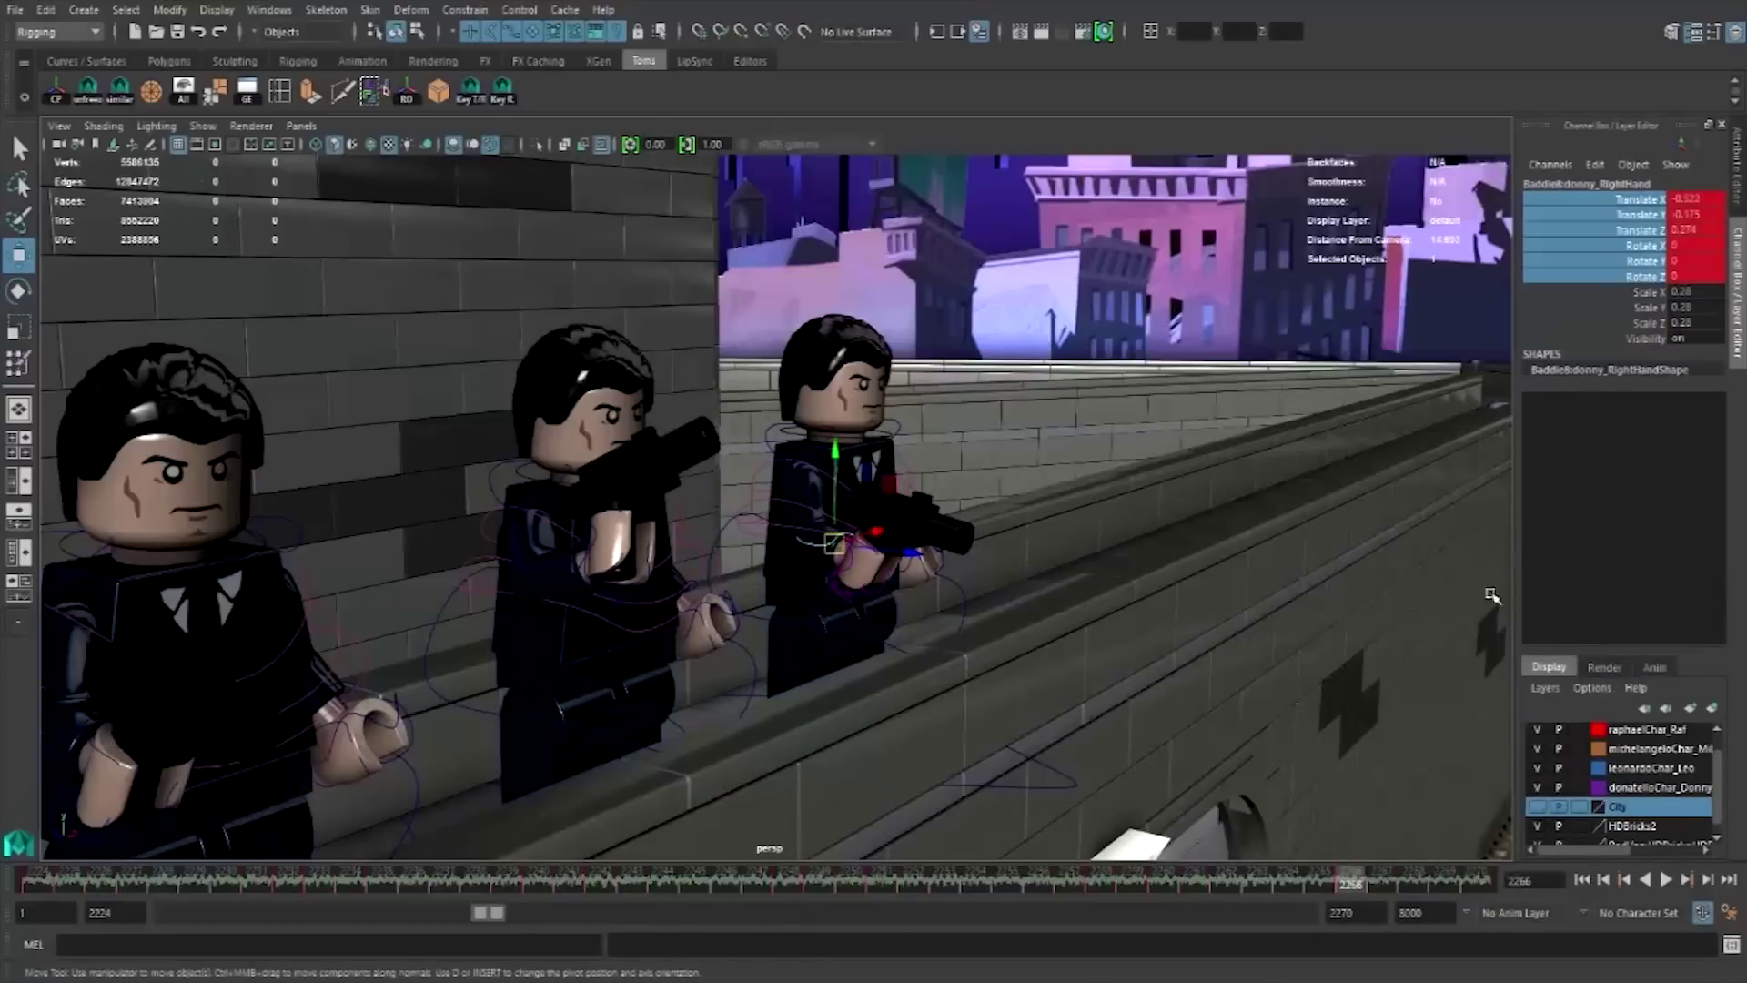
pyautogui.click(1413, 881)
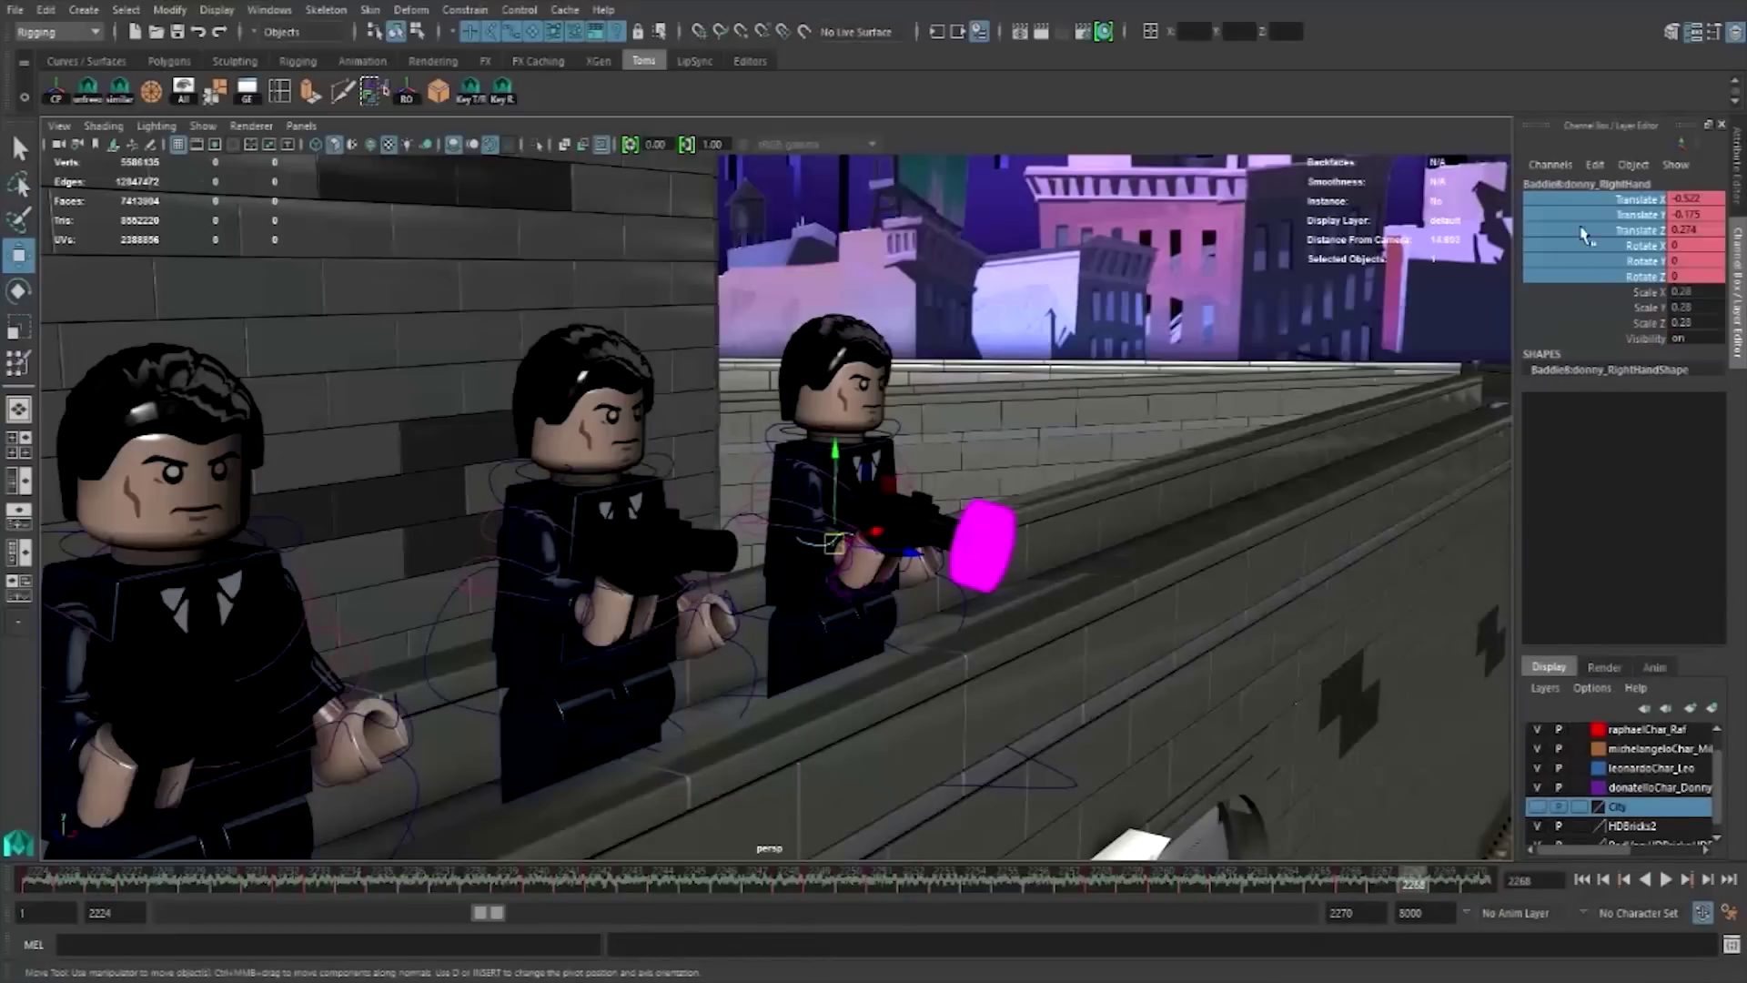
pyautogui.rightClick(1601, 255)
pyautogui.click(1601, 257)
pyautogui.hotkey('alt', '.')
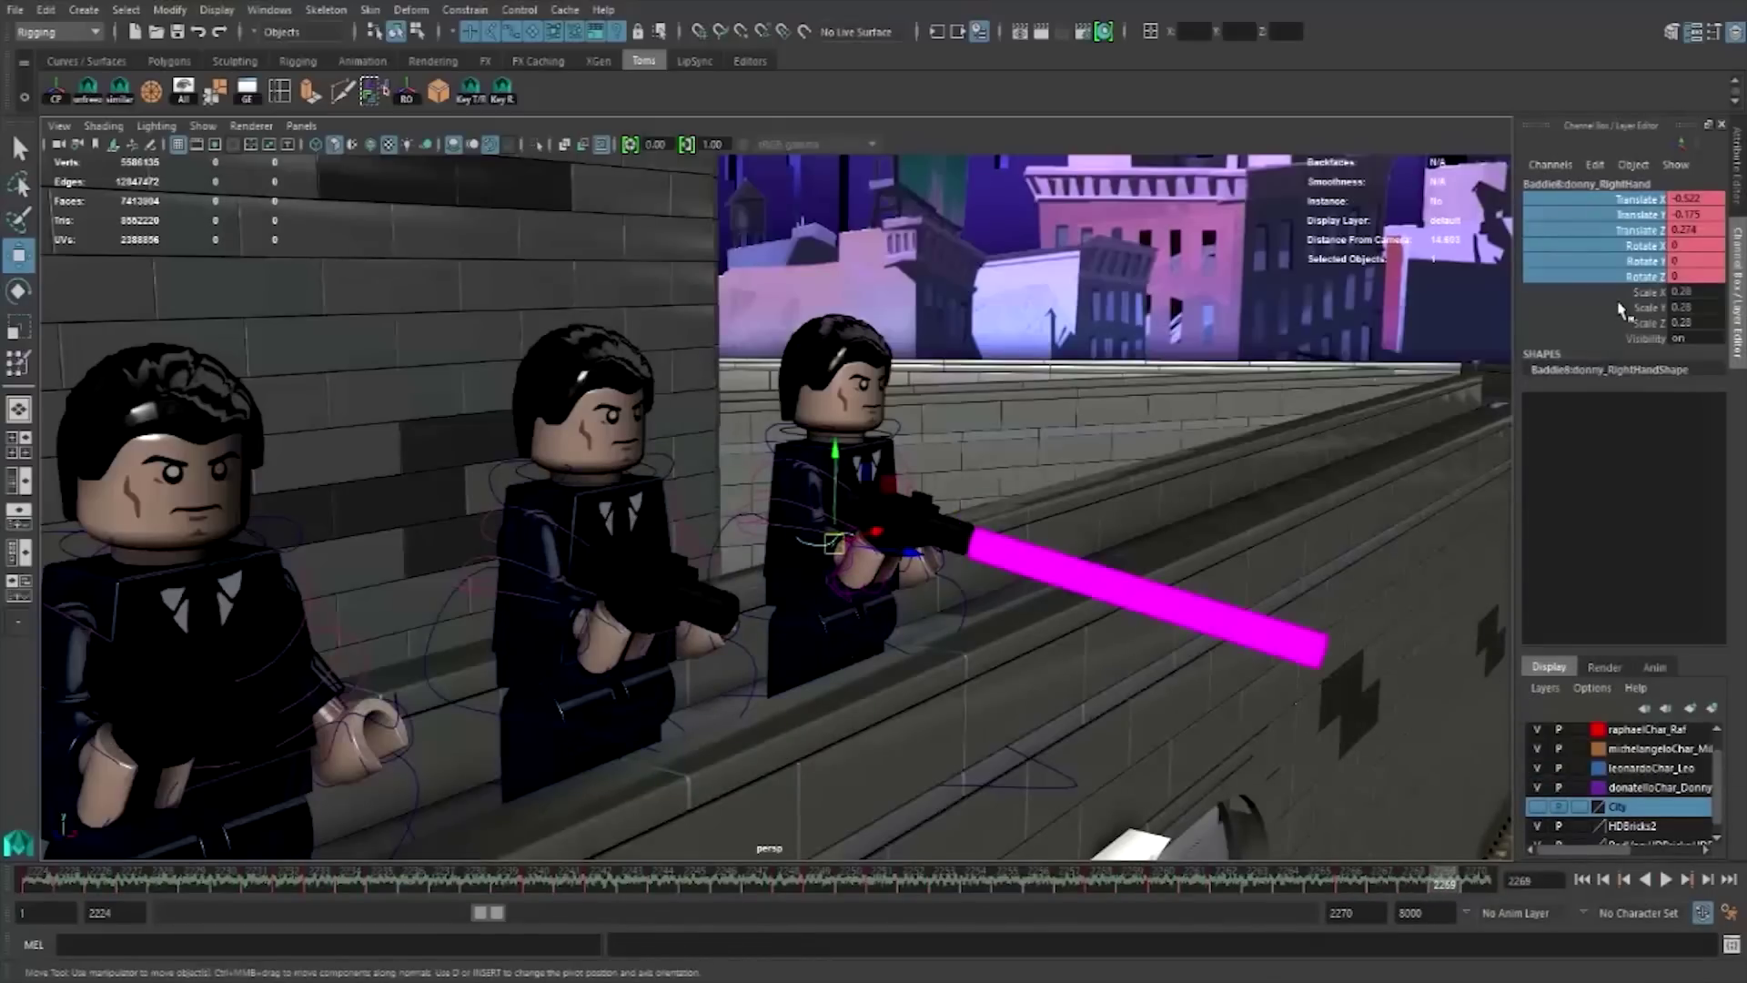
pyautogui.rightClick(1624, 301)
pyautogui.click(1606, 316)
# - Raise the right hand slightly at frames 2270 and 2254 for recoil, checking the poses across the shot
pyautogui.click(1482, 881)
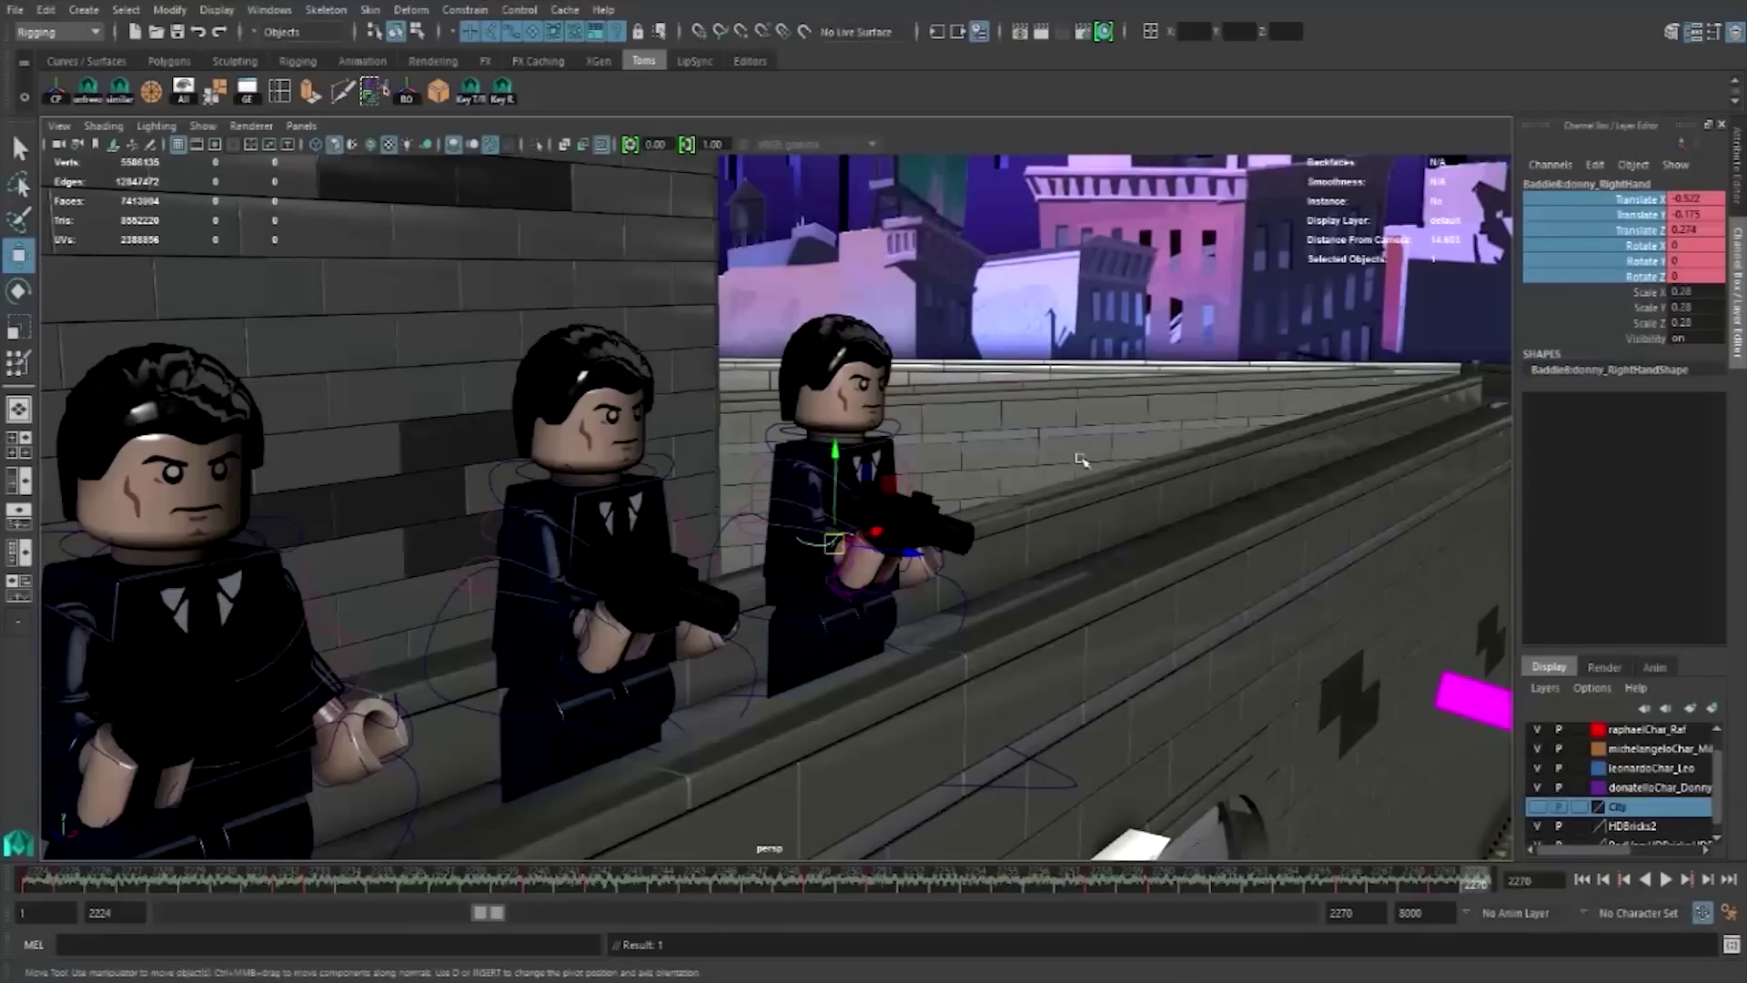
pyautogui.moveTo(847, 461); pyautogui.dragTo(834, 415)
pyautogui.click(166, 886)
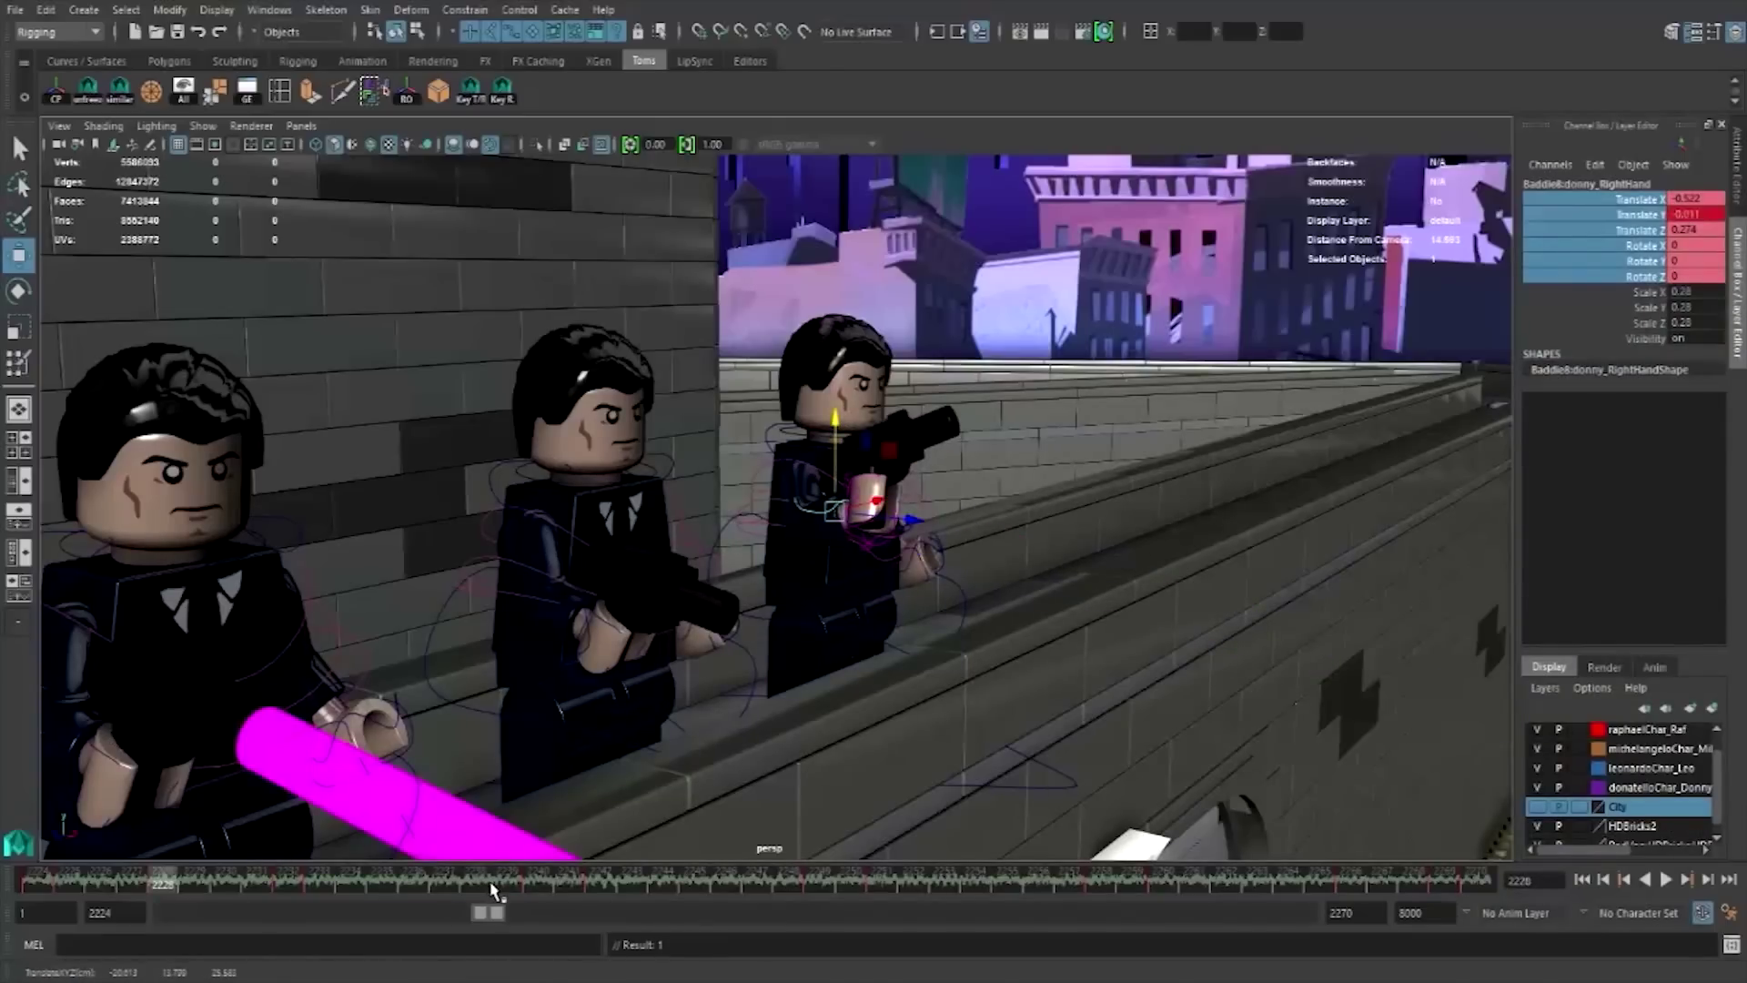
pyautogui.moveTo(443, 888); pyautogui.dragTo(418, 887)
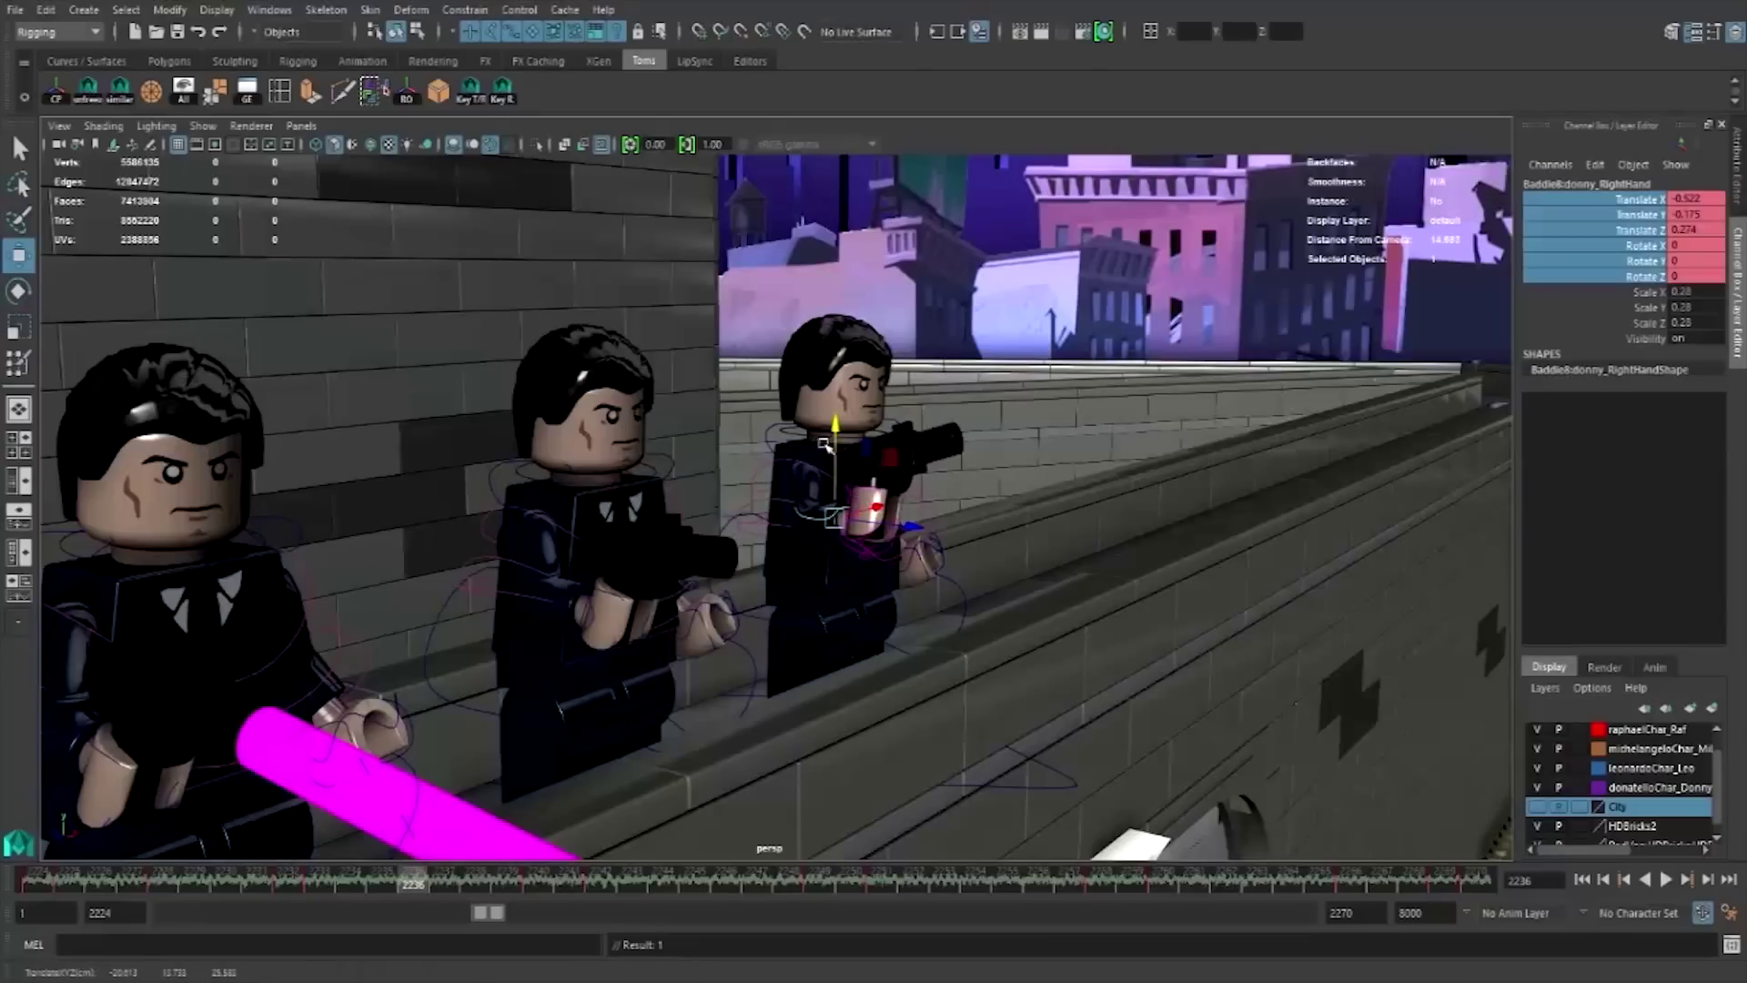
pyautogui.click(707, 887)
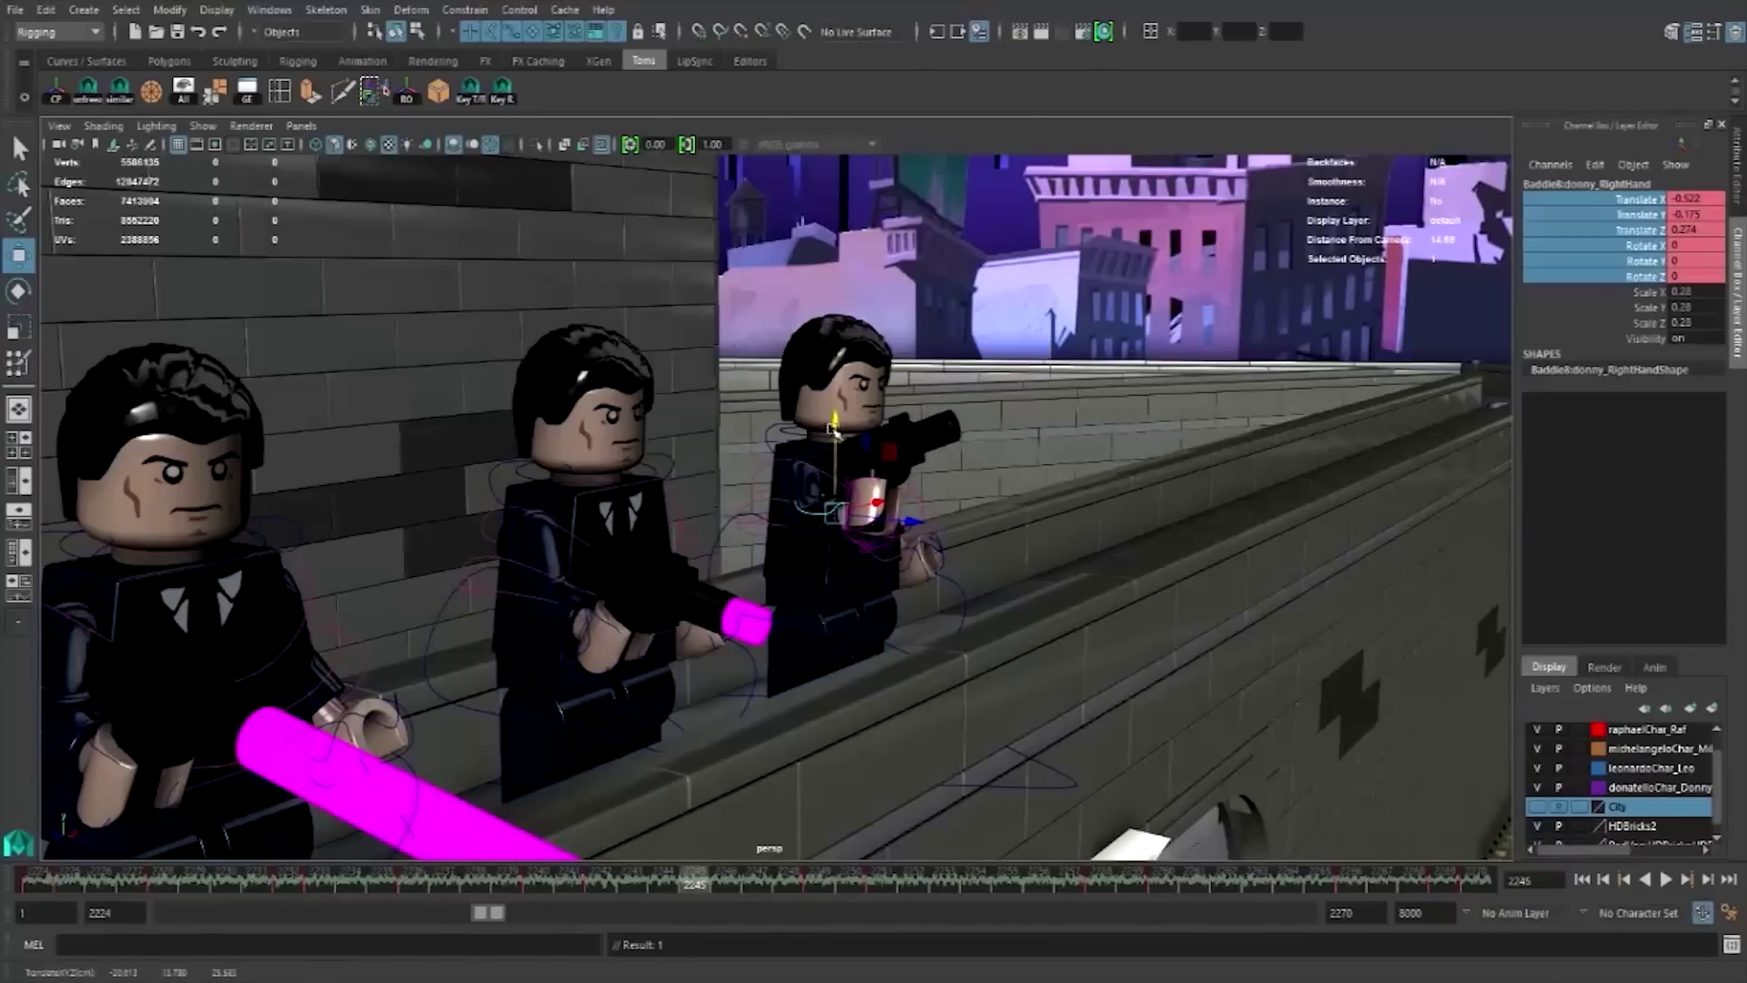
pyautogui.click(976, 887)
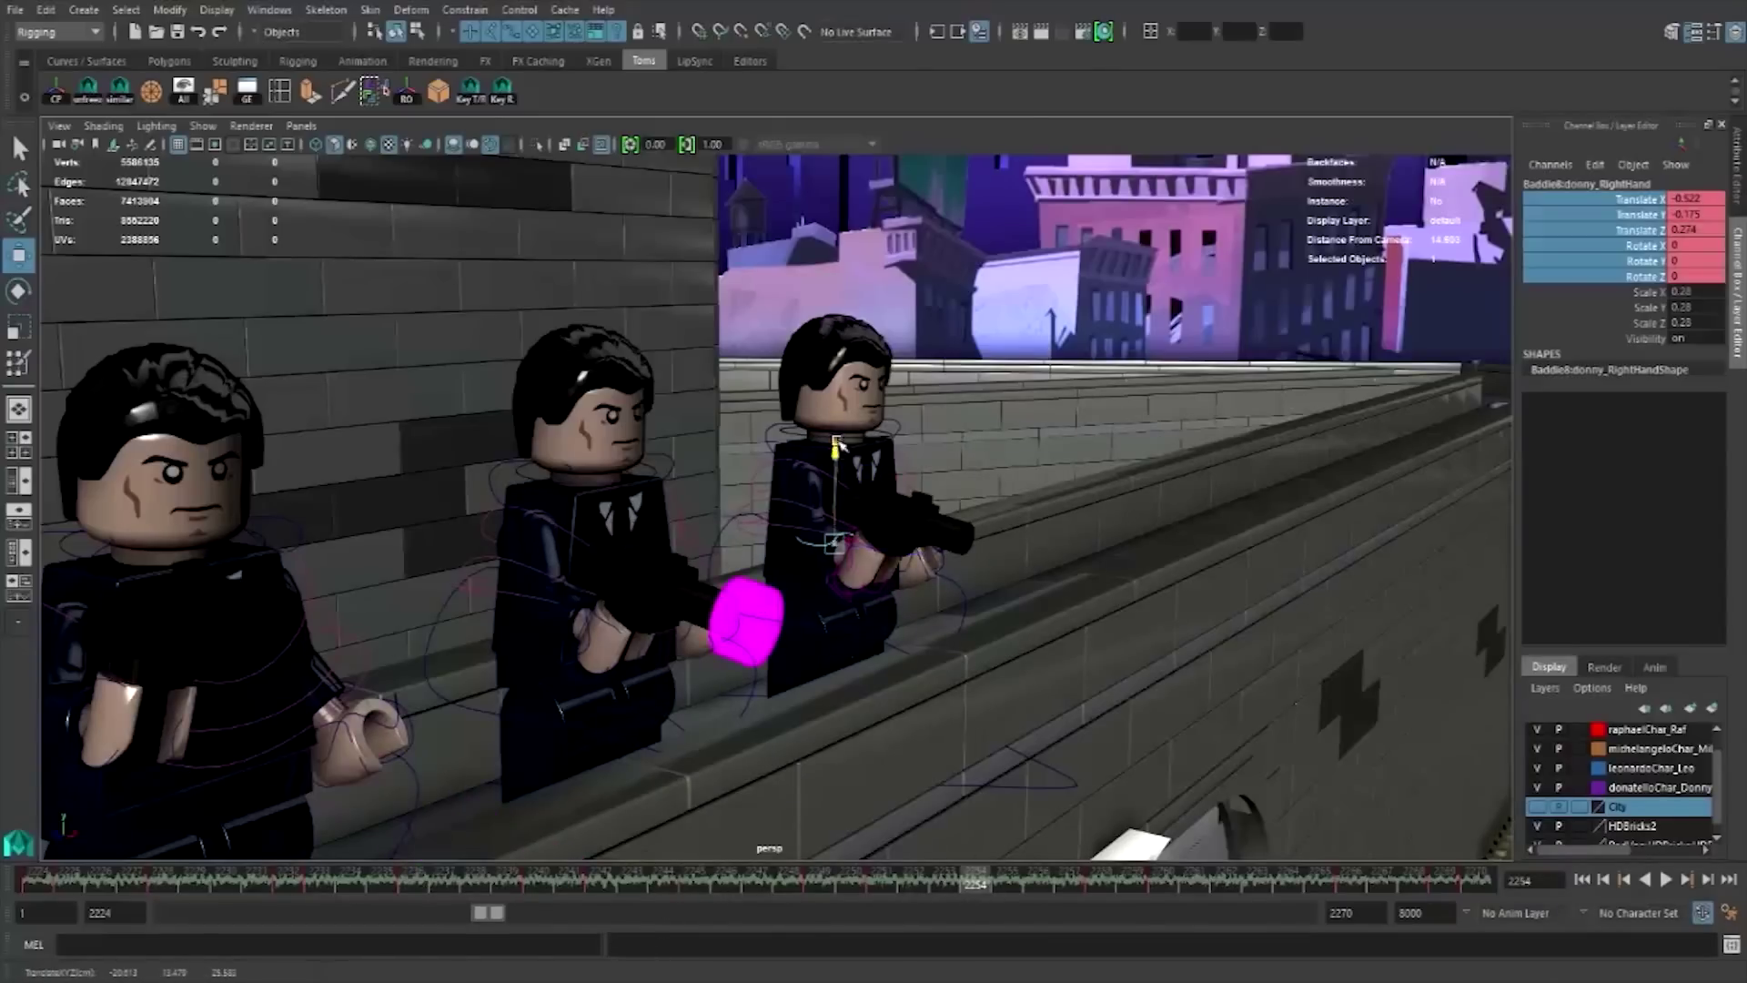
pyautogui.moveTo(834, 427); pyautogui.dragTo(835, 444)
pyautogui.click(1254, 887)
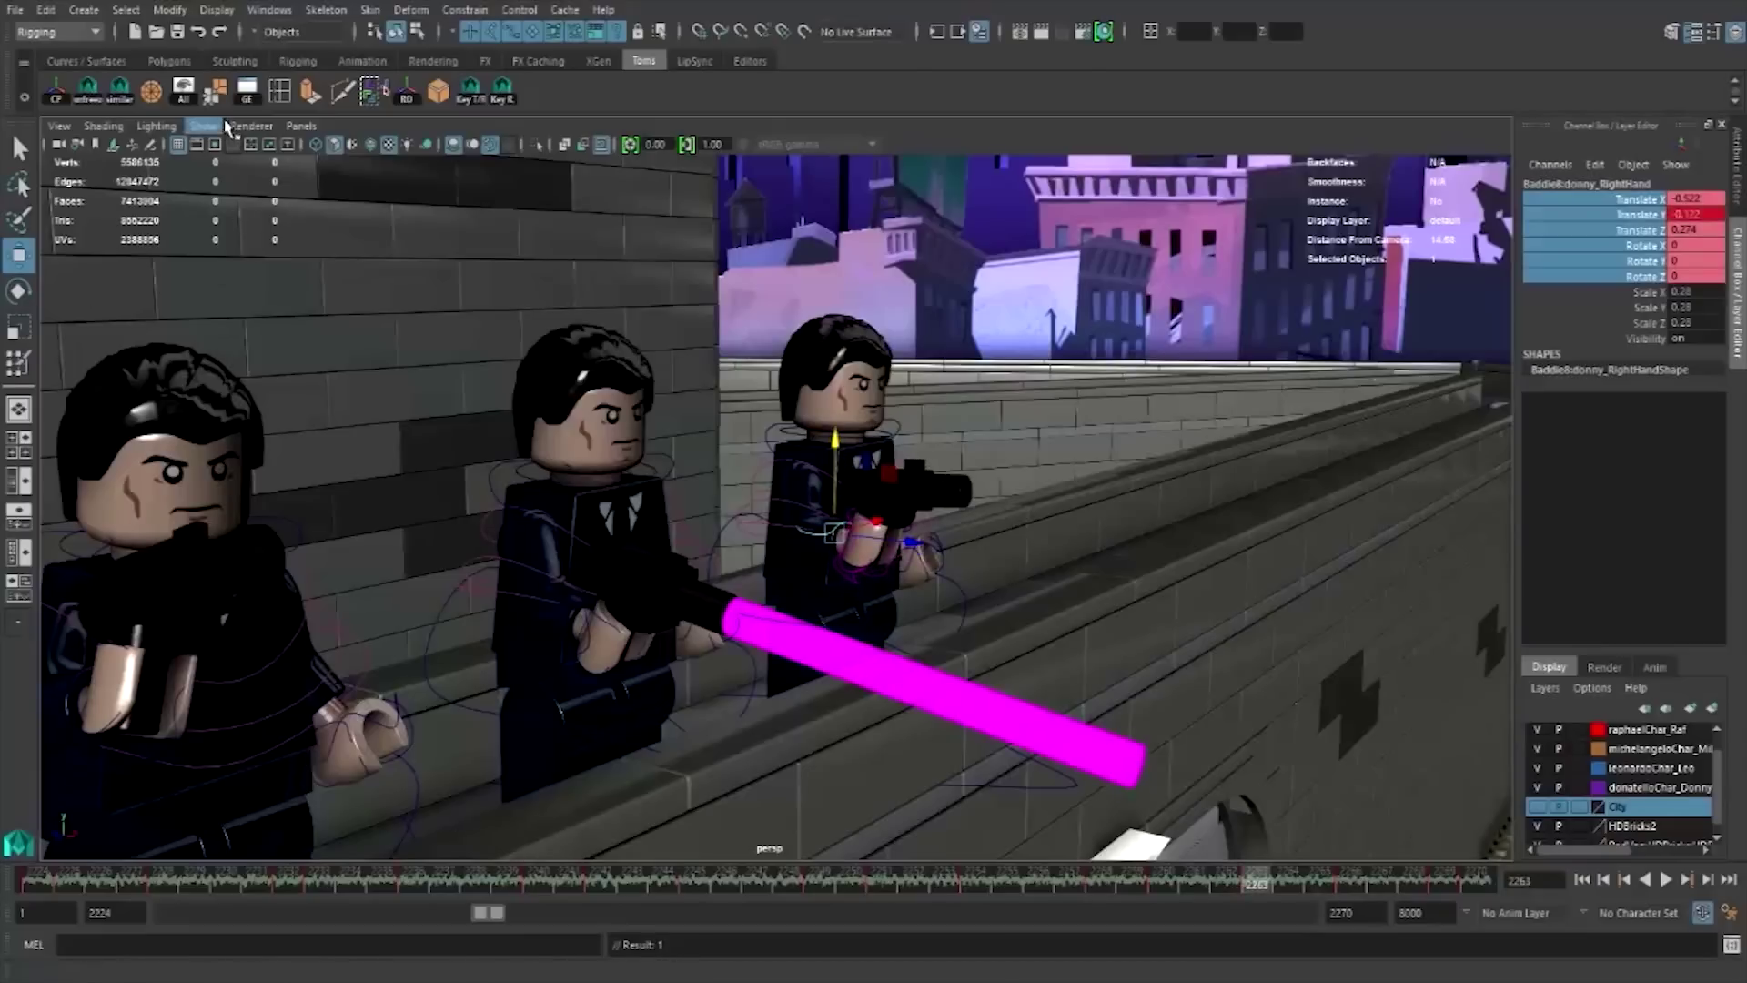
# - Lower the three recoil peaks on the first henchman's right-hand Translate Y curve in the Graph Editor
pyautogui.click(252, 97)
pyautogui.press('Down')
pyautogui.press('Down')
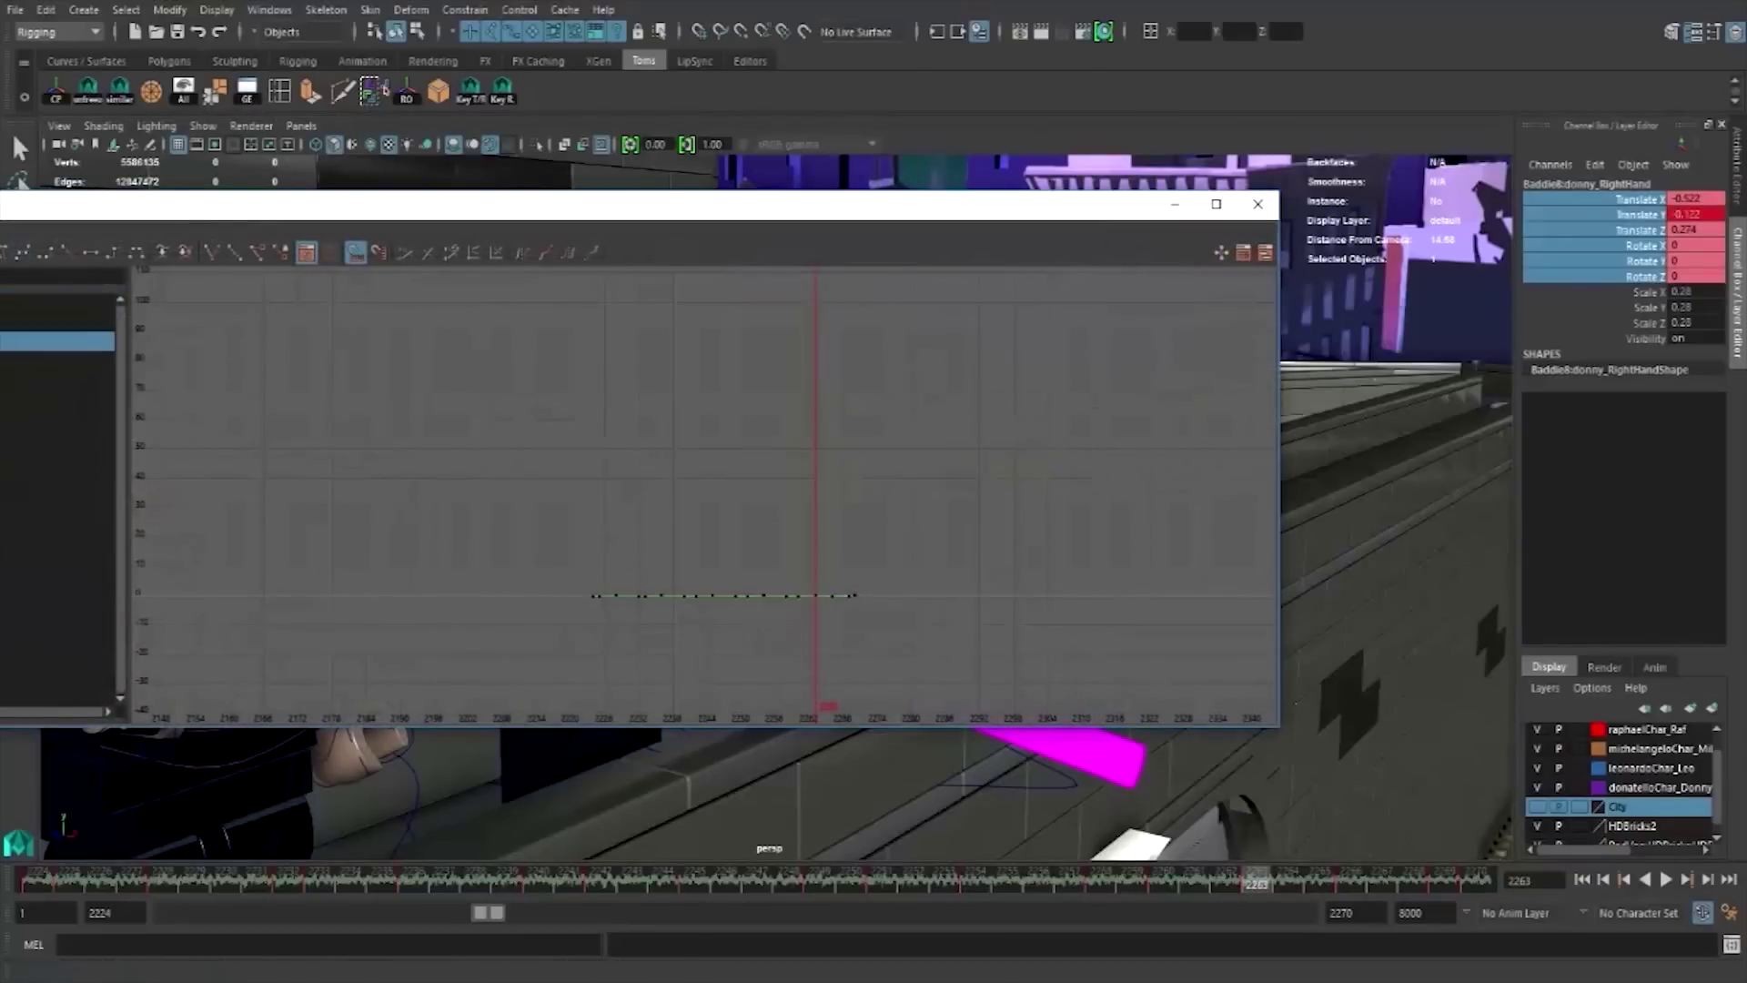
pyautogui.press('f')
pyautogui.moveTo(582, 423); pyautogui.dragTo(761, 300)
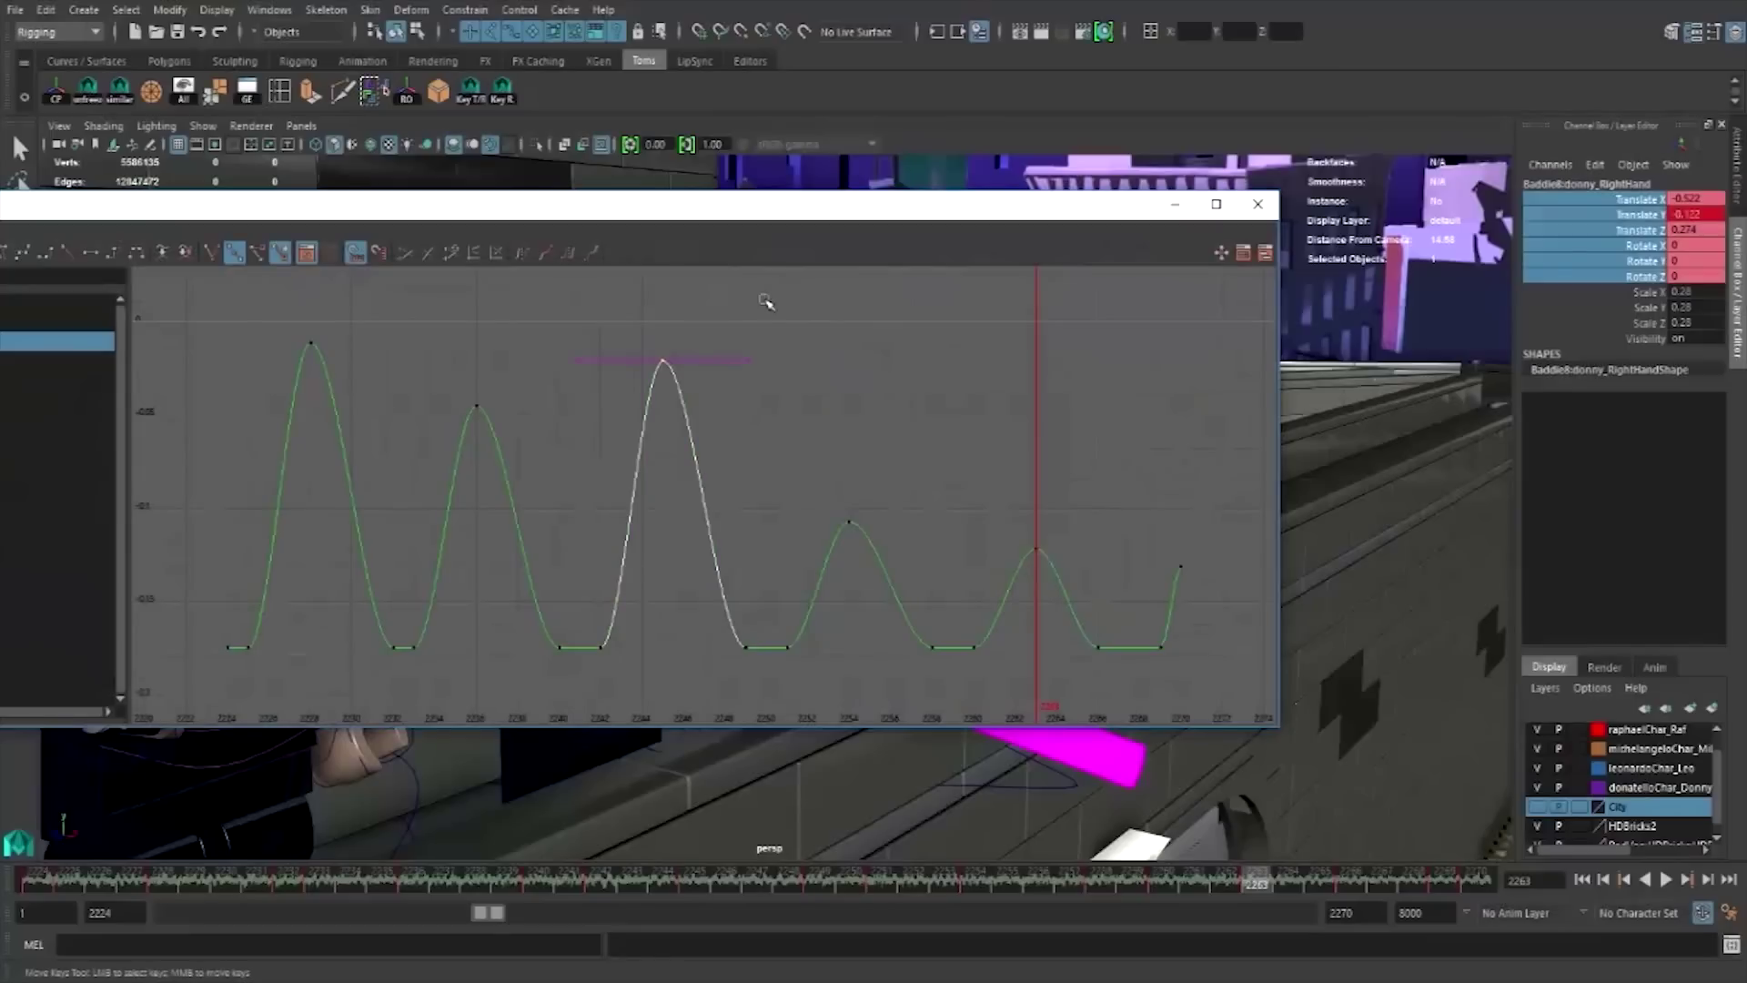
pyautogui.moveTo(760, 300); pyautogui.dragTo(780, 449, button='middle')
pyautogui.click(476, 406)
pyautogui.moveTo(511, 394); pyautogui.dragTo(617, 428, button='middle')
pyautogui.click(311, 343)
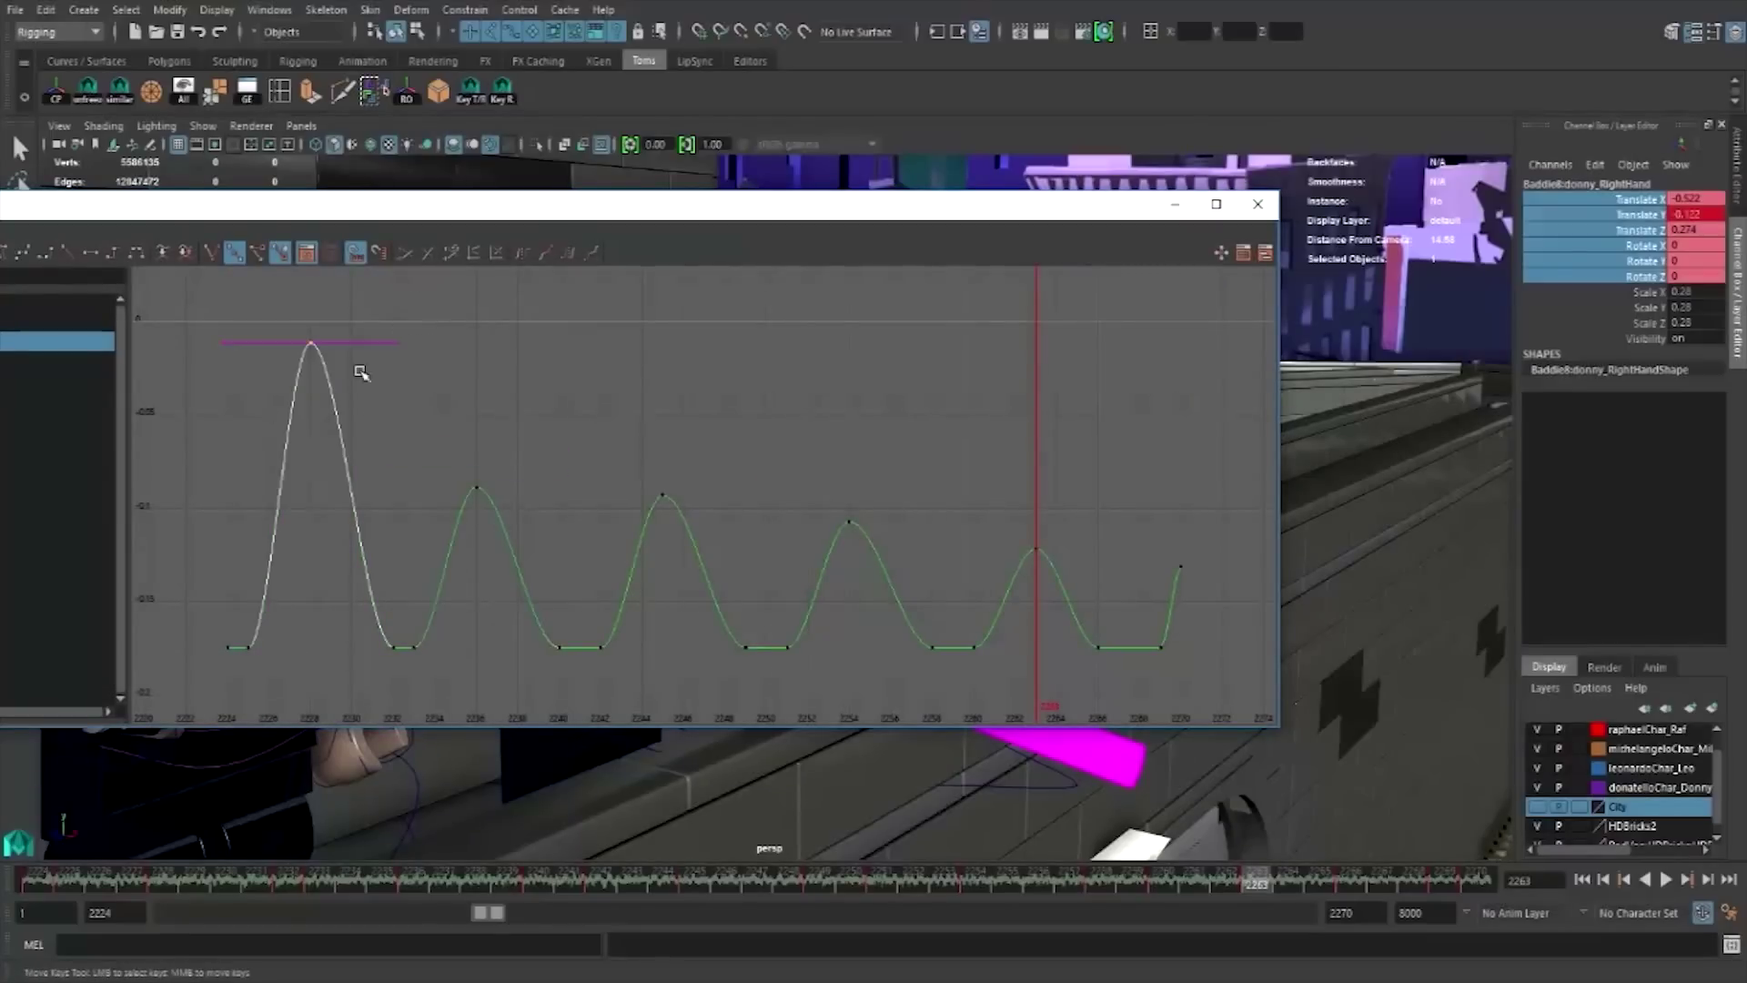
pyautogui.moveTo(359, 370)
pyautogui.mouseDown(button='middle')
pyautogui.moveTo(483, 452)
pyautogui.moveTo(487, 487)
pyautogui.mouseUp(button='middle')
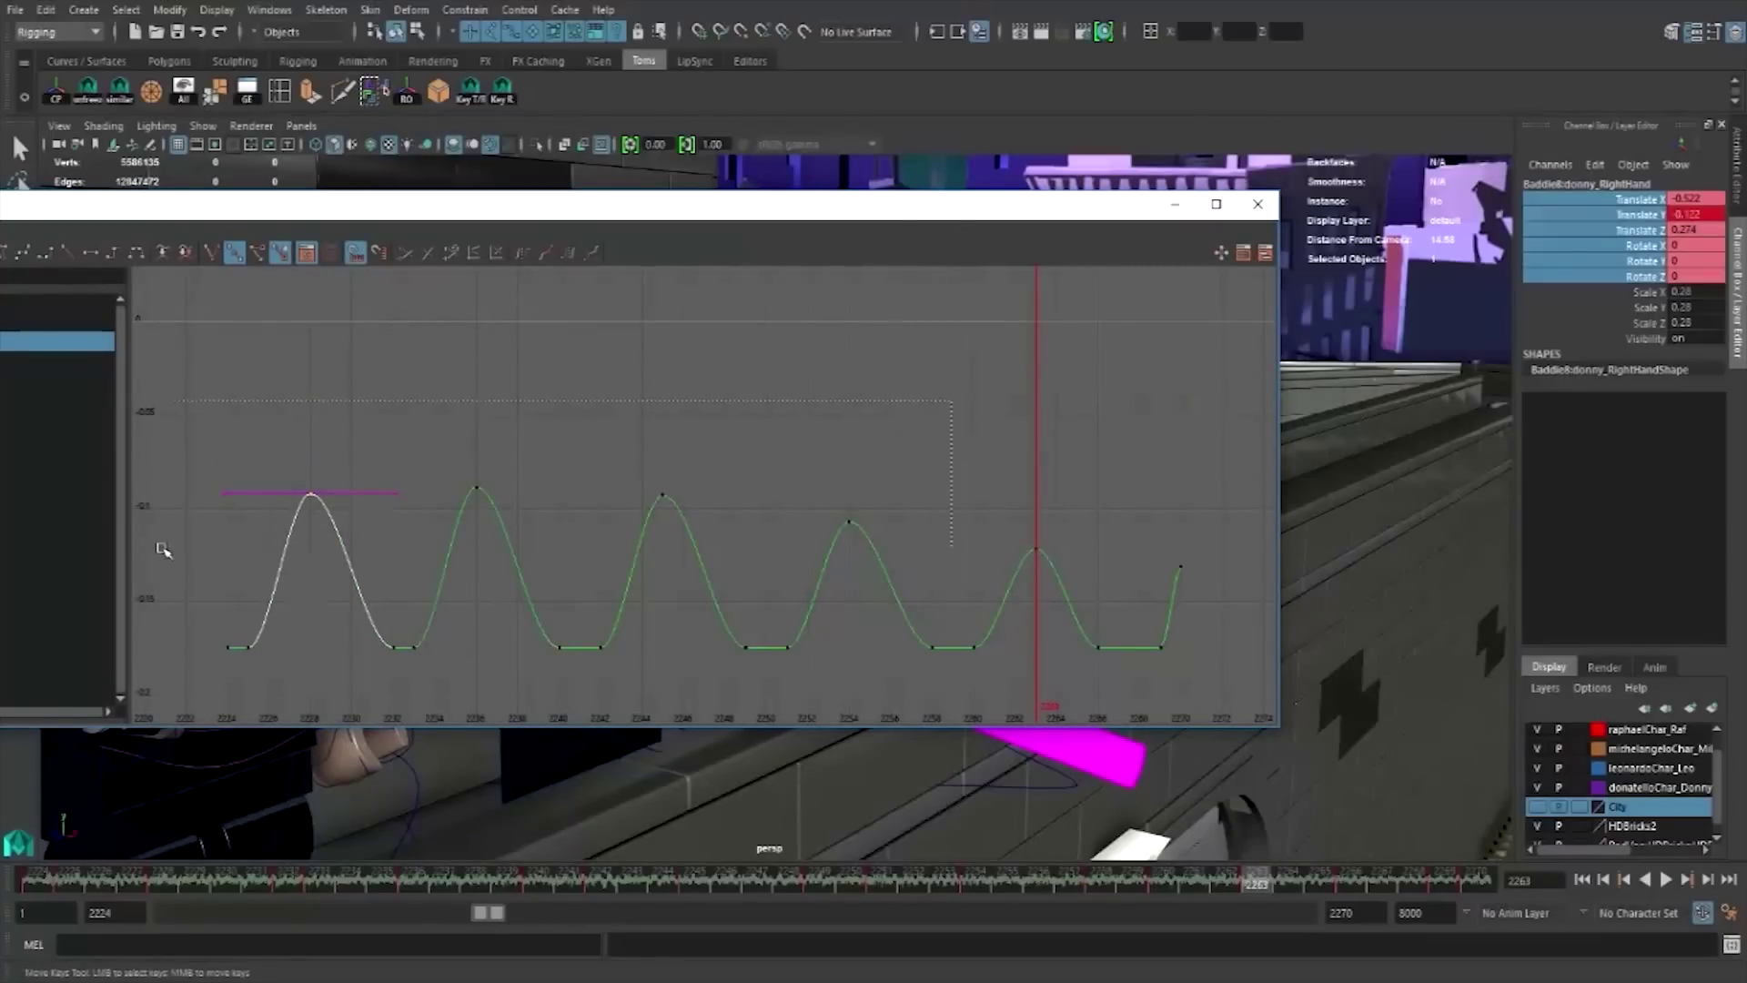
pyautogui.moveTo(162, 550); pyautogui.dragTo(910, 455)
pyautogui.moveTo(672, 370); pyautogui.dragTo(672, 405, button='middle')
pyautogui.moveTo(719, 206)
pyautogui.mouseDown()
pyautogui.moveTo(346, 200)
pyautogui.moveTo(345, 24)
pyautogui.mouseUp()
# - Lower another henchman's right-hand recoil peaks, pushing the frame 2244 peak down further
pyautogui.click(556, 619)
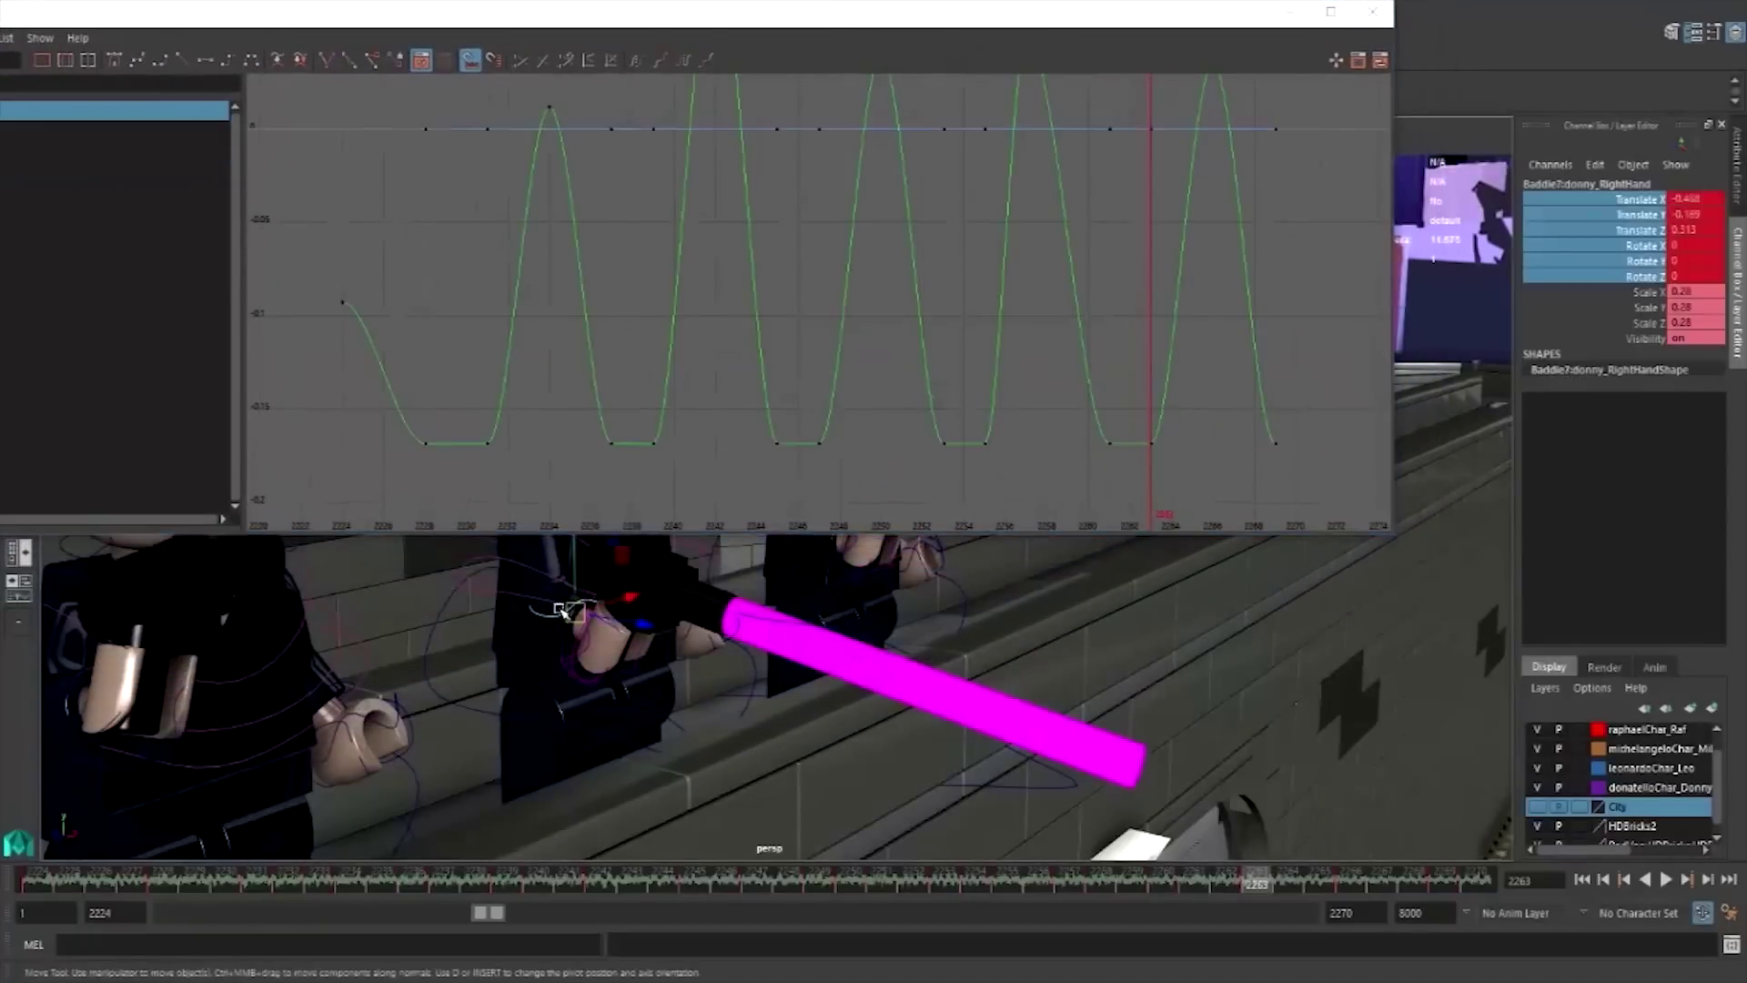
pyautogui.press('f')
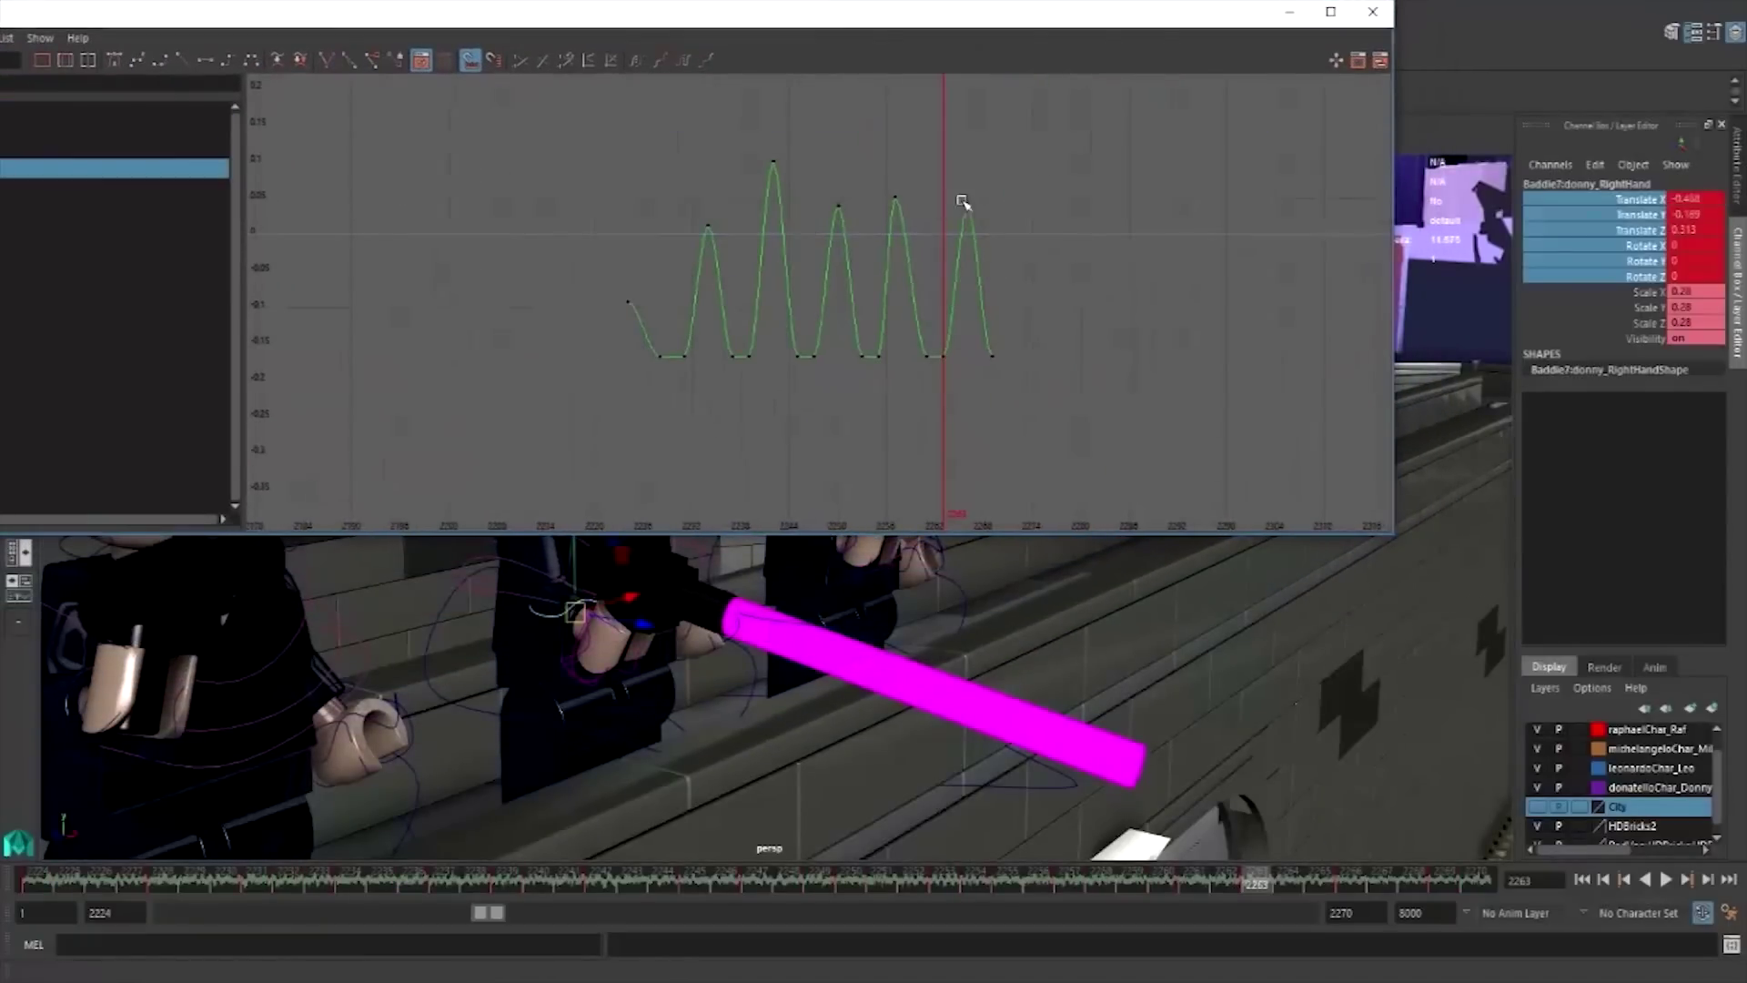
pyautogui.moveTo(991, 186); pyautogui.dragTo(694, 240)
pyautogui.moveTo(884, 121); pyautogui.dragTo(728, 171)
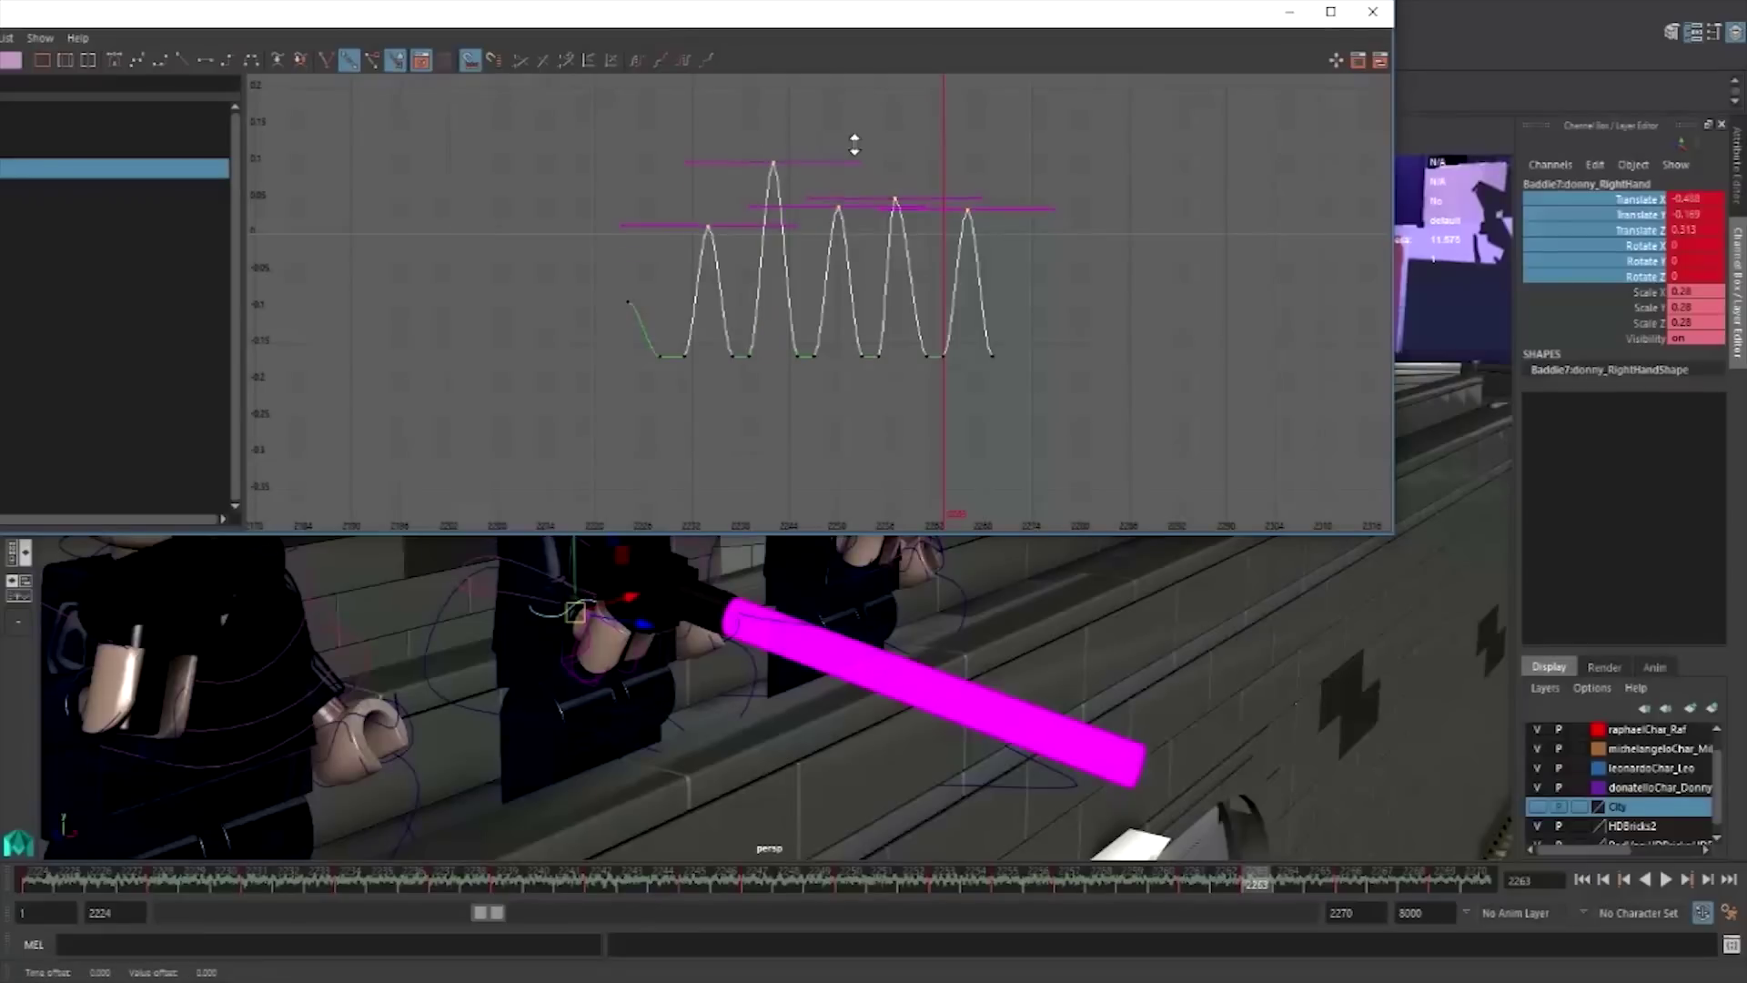
pyautogui.moveTo(854, 144); pyautogui.dragTo(860, 176, button='middle')
pyautogui.moveTo(728, 209); pyautogui.dragTo(851, 156)
pyautogui.moveTo(852, 156); pyautogui.dragTo(846, 191, button='middle')
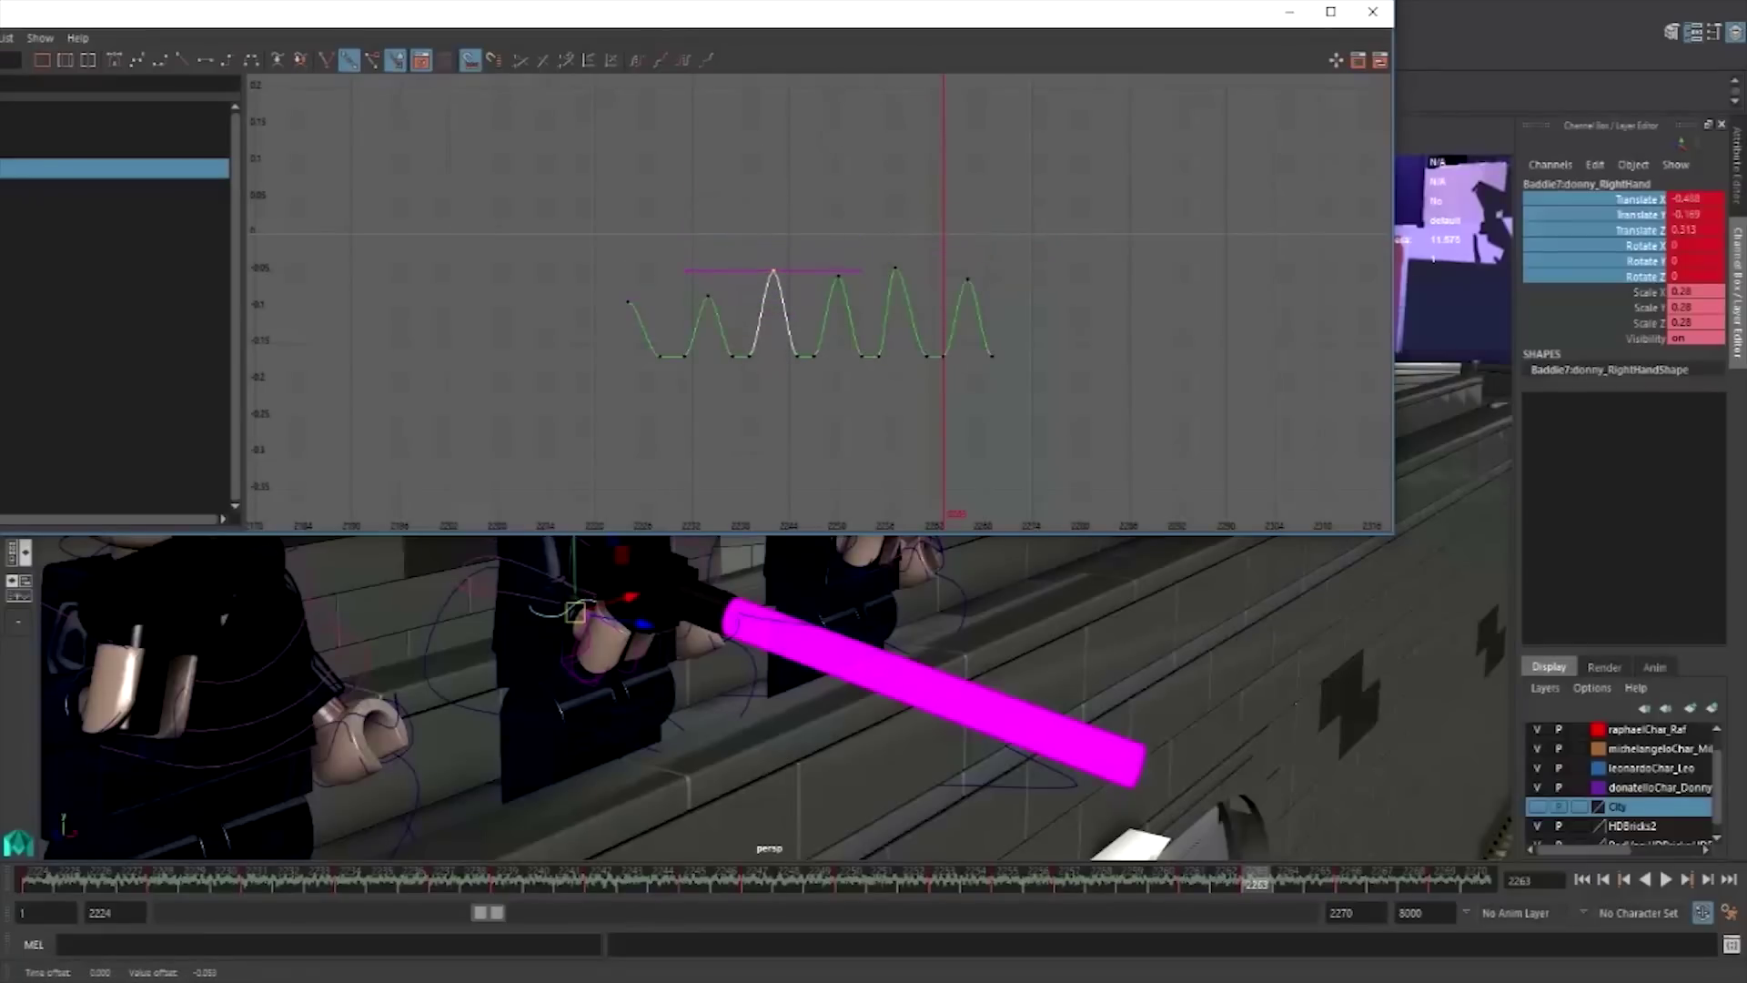
# - On the left henchman's right hand, lower the middle peaks by 0.070 and the last to about -0.1
pyautogui.keyDown('alt'); pyautogui.moveTo(329, 659); pyautogui.dragTo(373, 671); pyautogui.keyUp('alt')
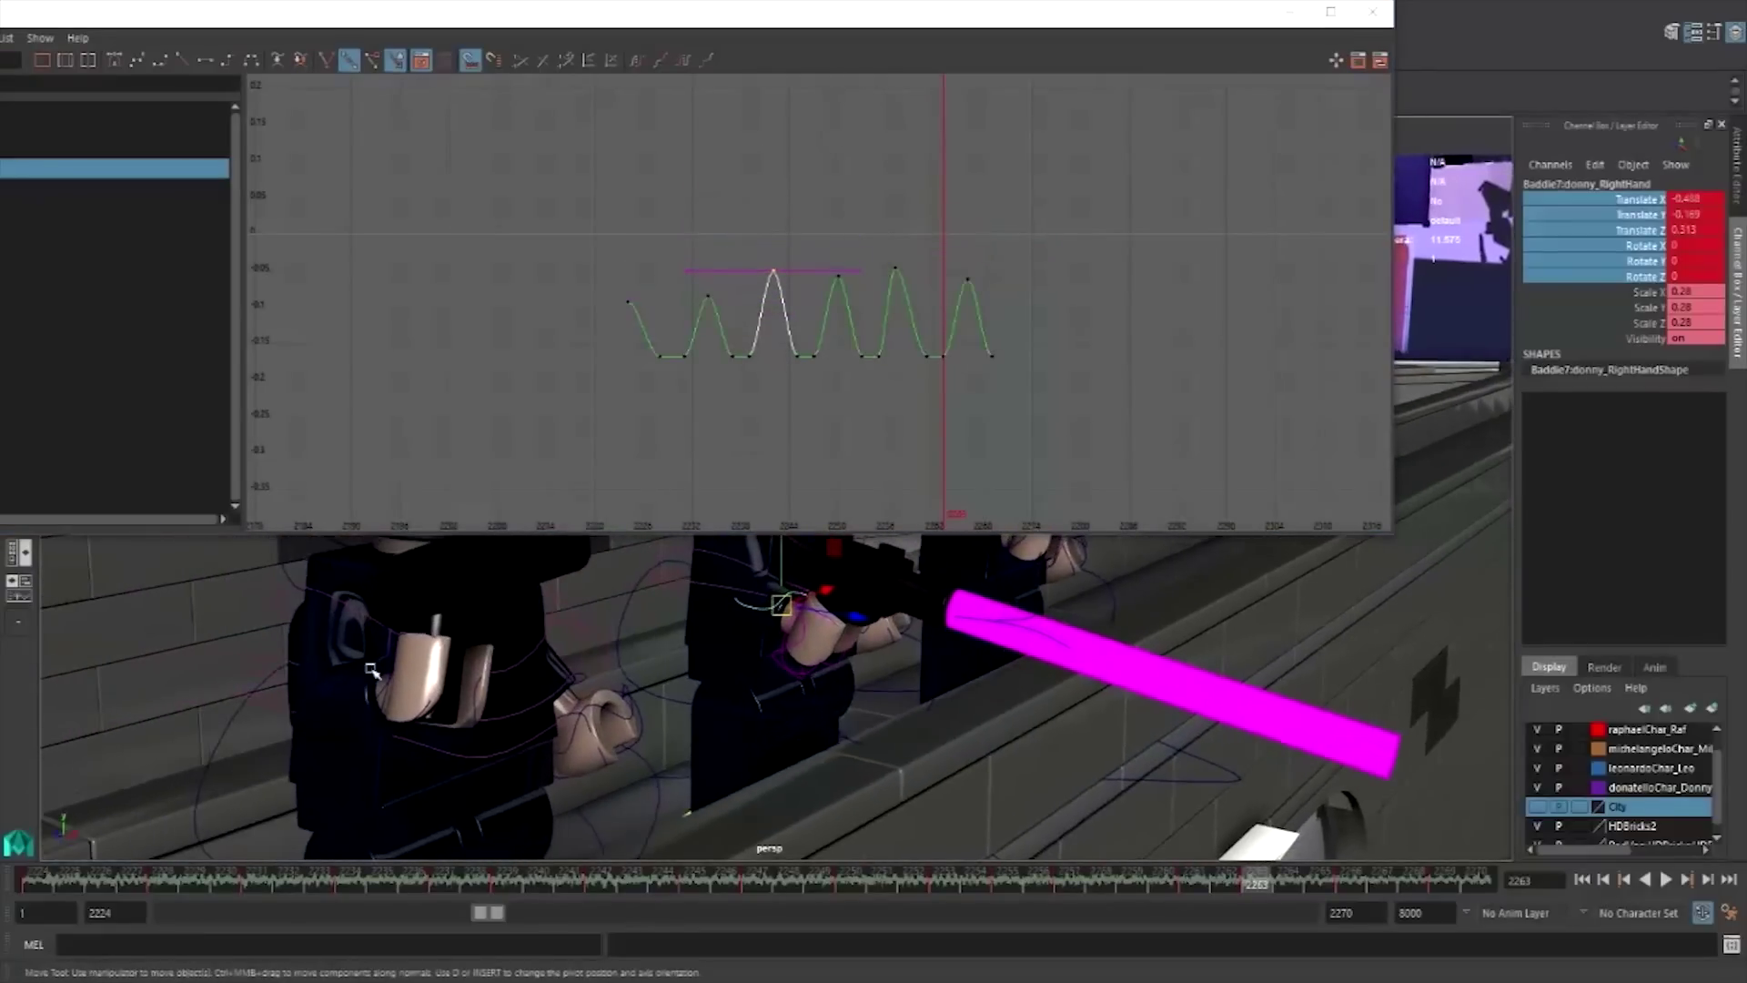
pyautogui.click(342, 691)
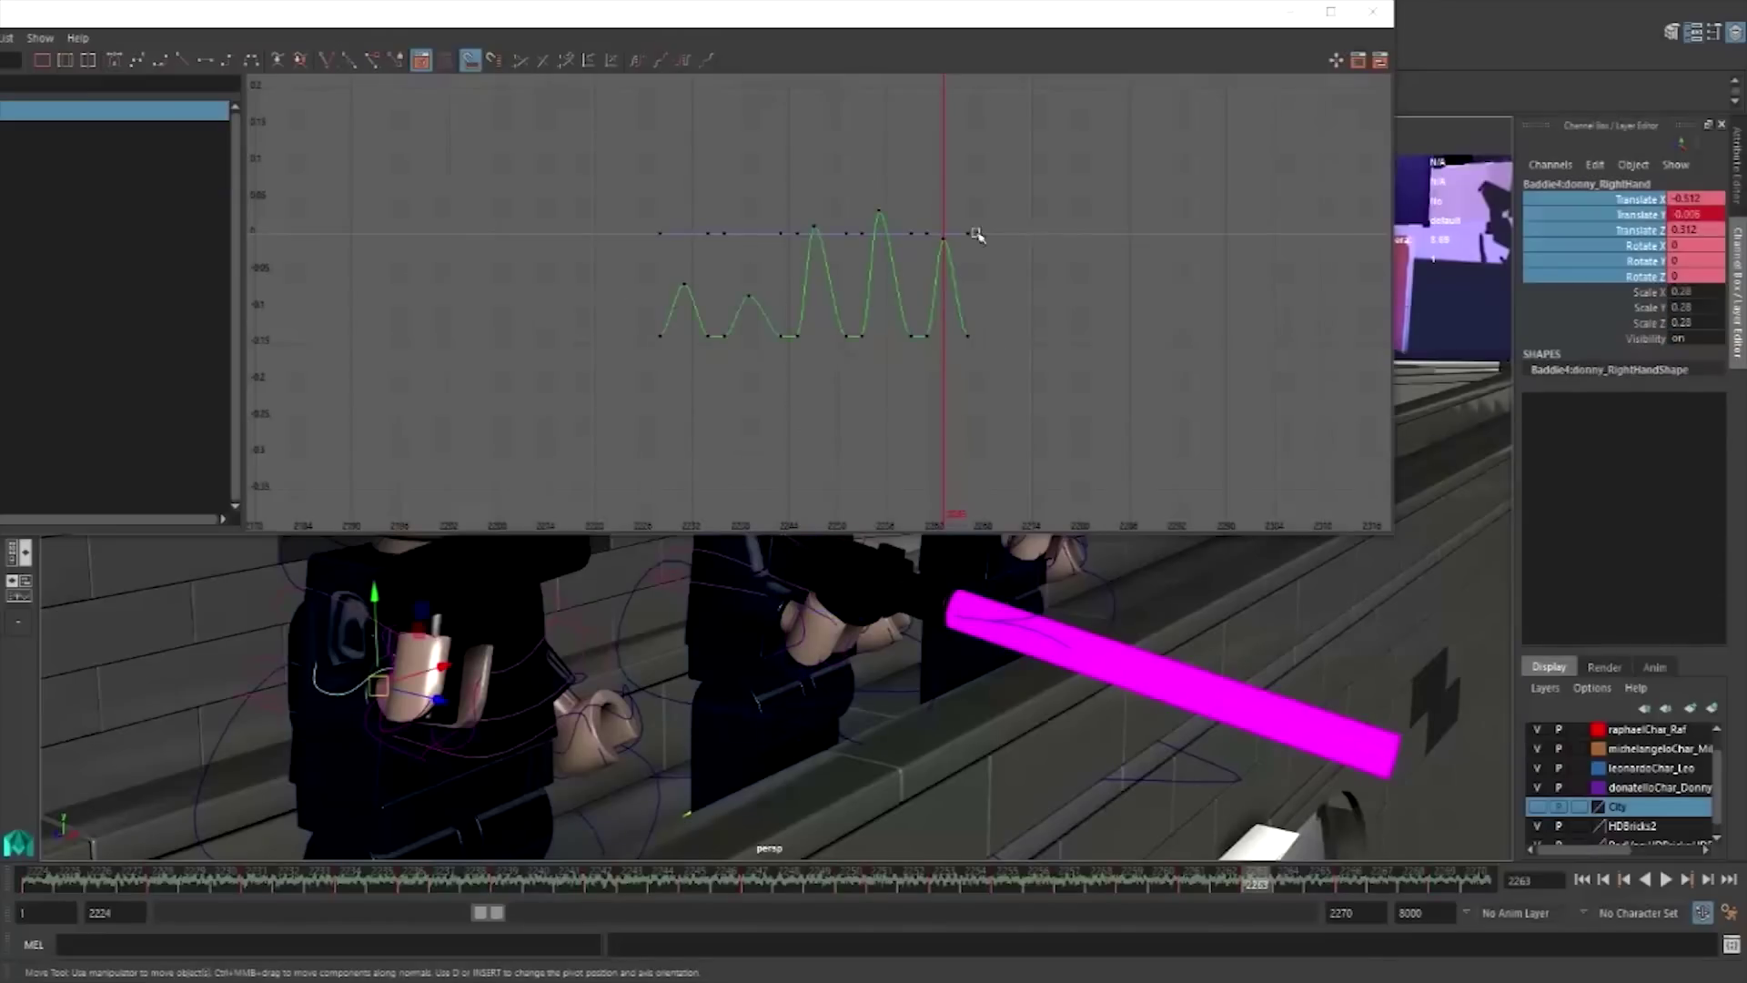
pyautogui.click(689, 184)
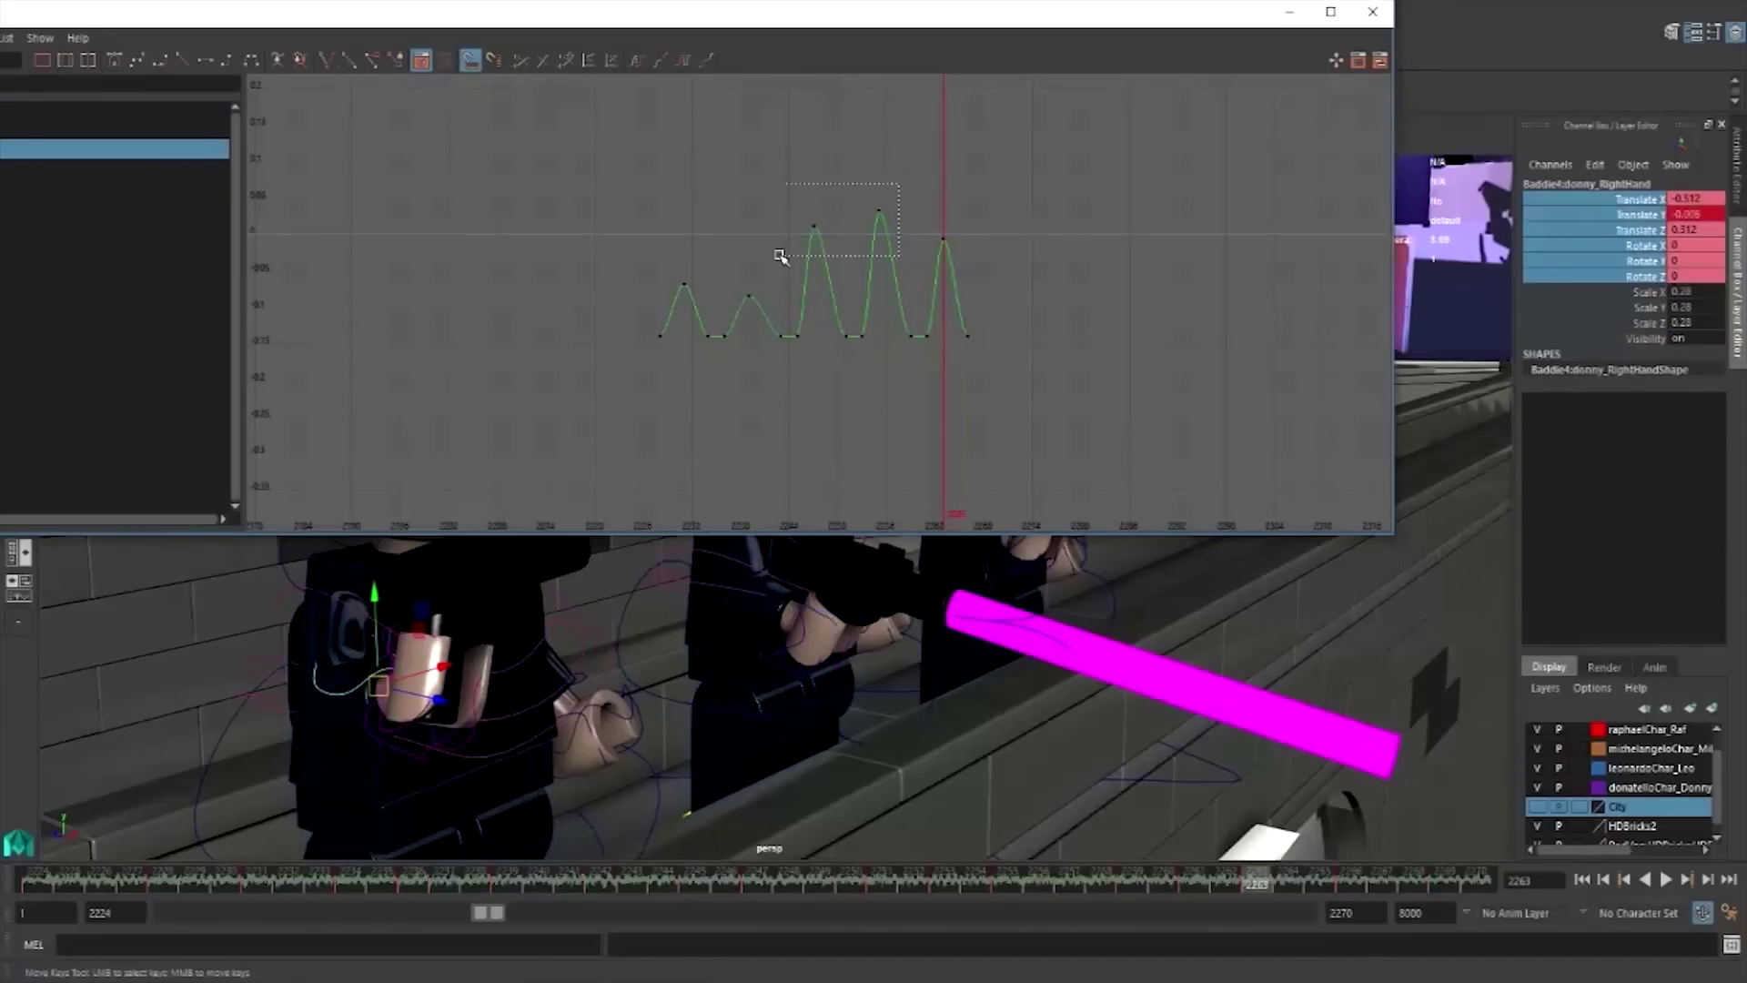
pyautogui.moveTo(780, 258); pyautogui.dragTo(894, 206)
pyautogui.keyDown('shift'); pyautogui.moveTo(894, 207); pyautogui.dragTo(900, 252, button='middle'); pyautogui.keyUp('shift')
pyautogui.moveTo(971, 219); pyautogui.dragTo(925, 261)
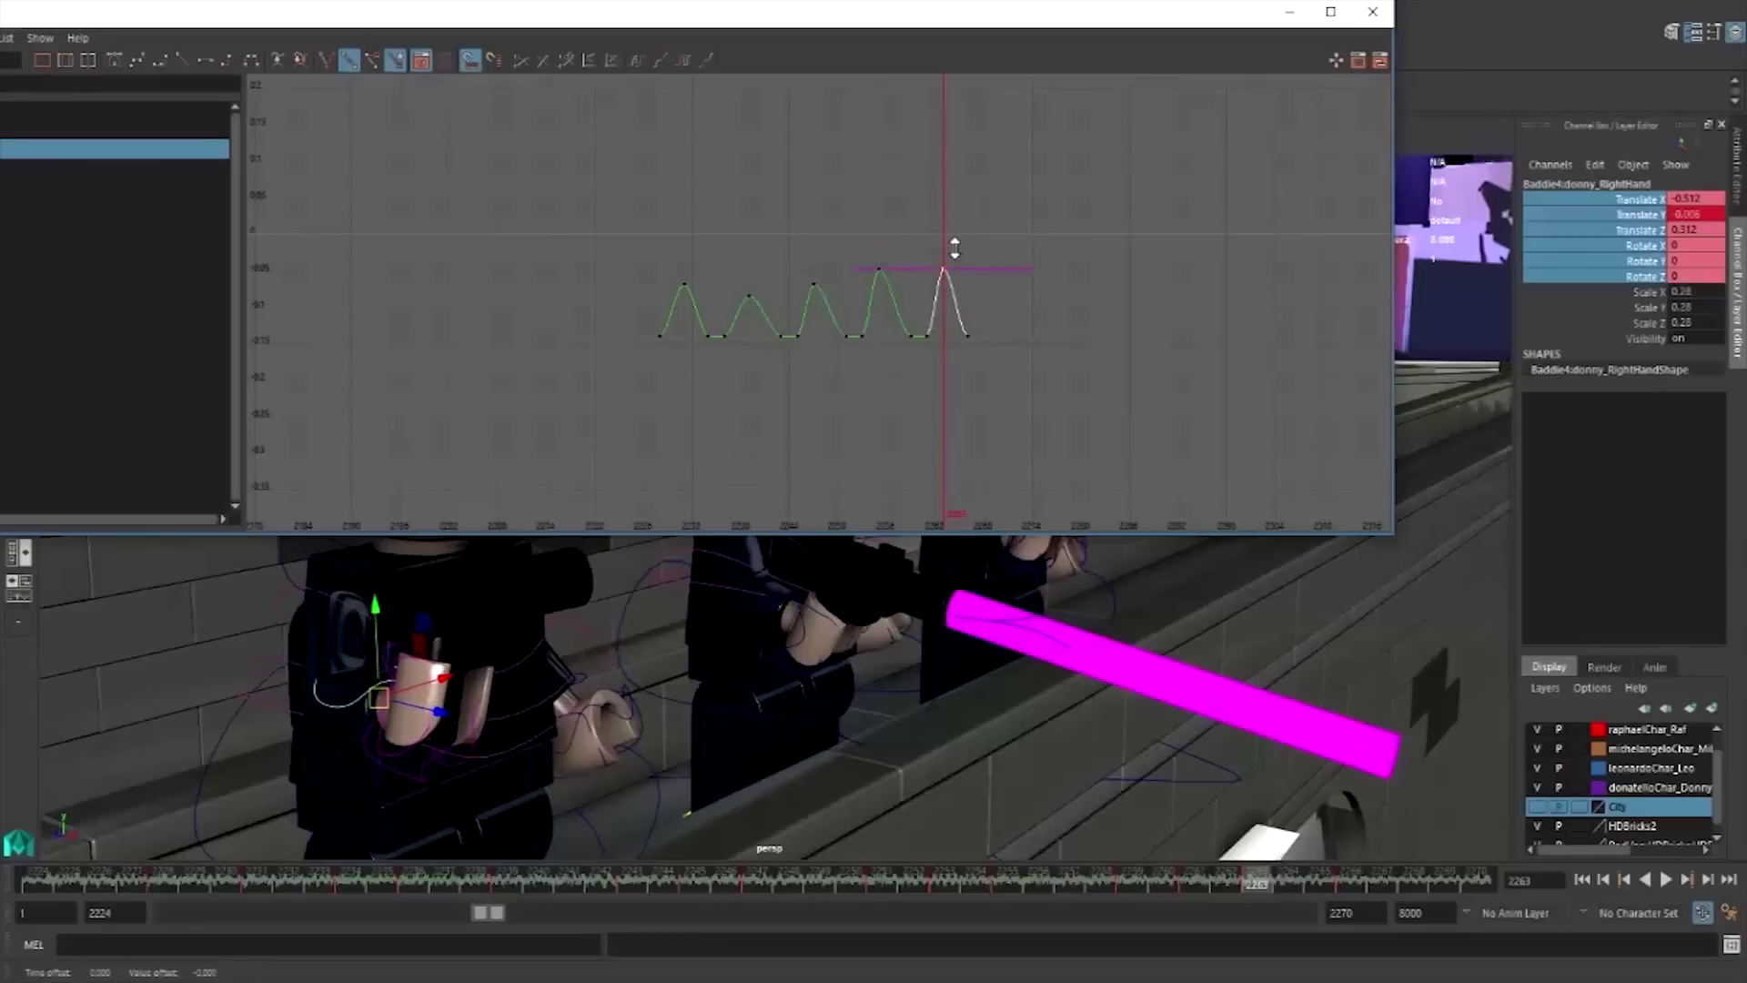
pyautogui.keyDown('shift'); pyautogui.moveTo(946, 259); pyautogui.dragTo(955, 279, button='middle'); pyautogui.keyUp('shift')
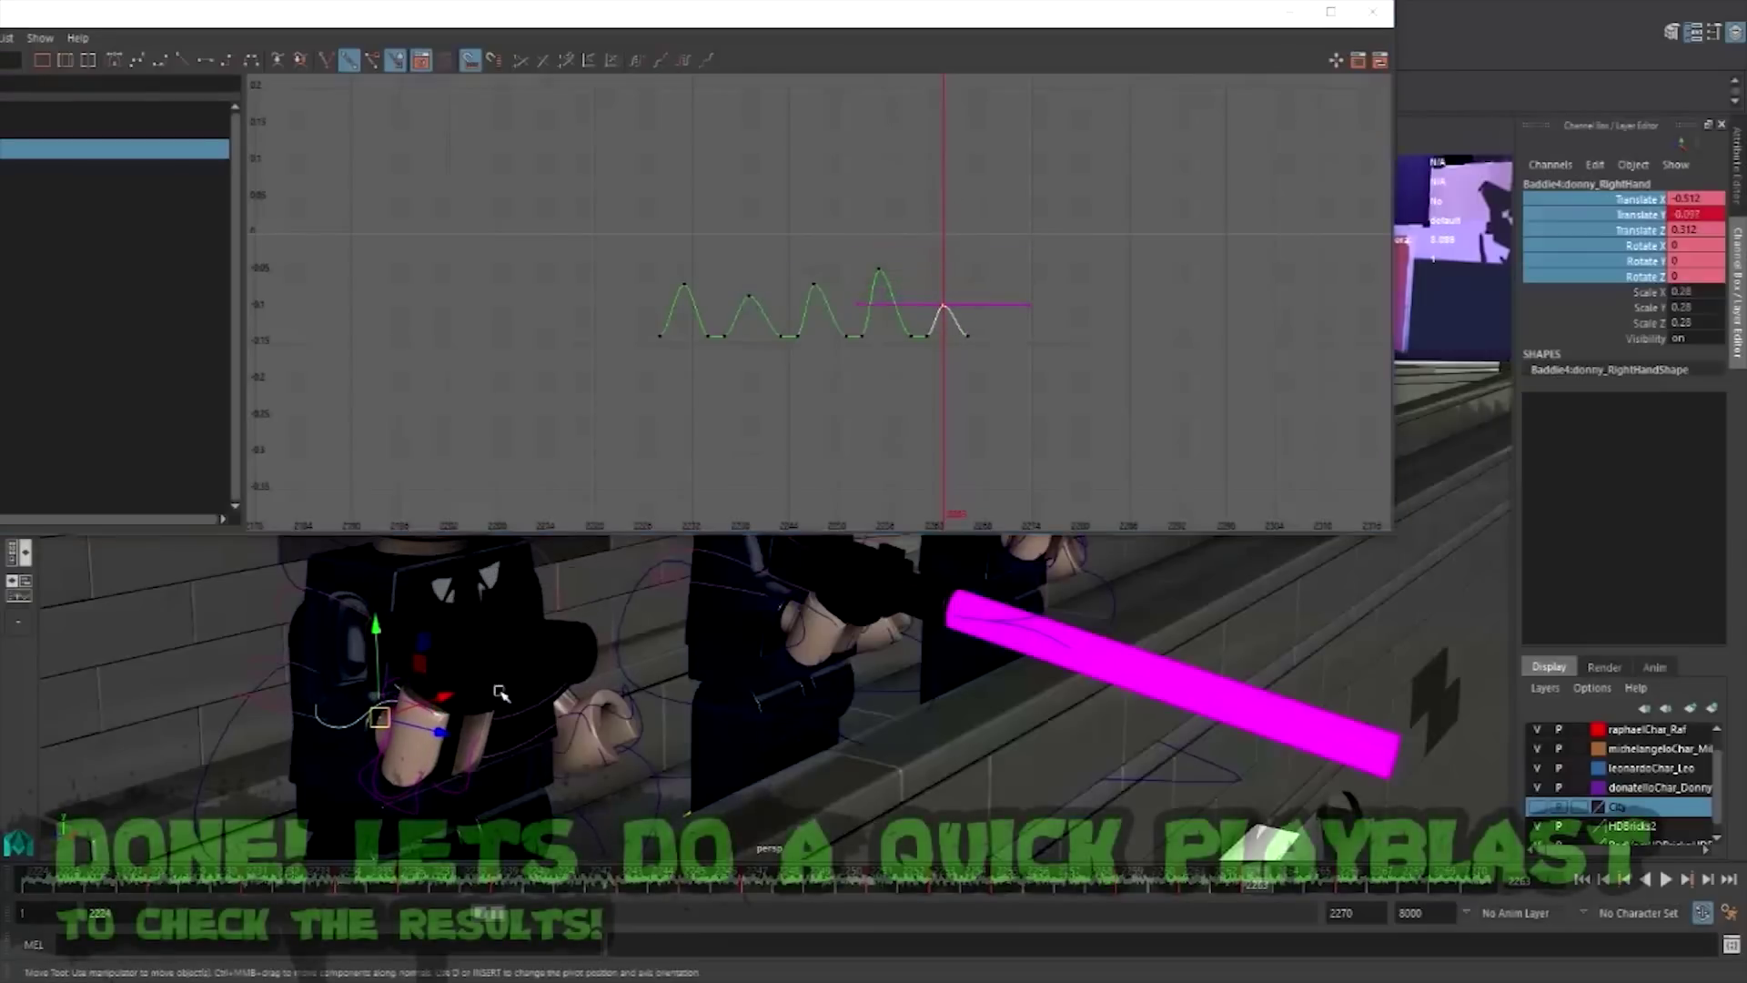
# - Lower all recoil peaks on the Baddie5 right hand slightly
pyautogui.keyDown('alt'); pyautogui.moveTo(656, 671); pyautogui.dragTo(453, 731); pyautogui.keyUp('alt')
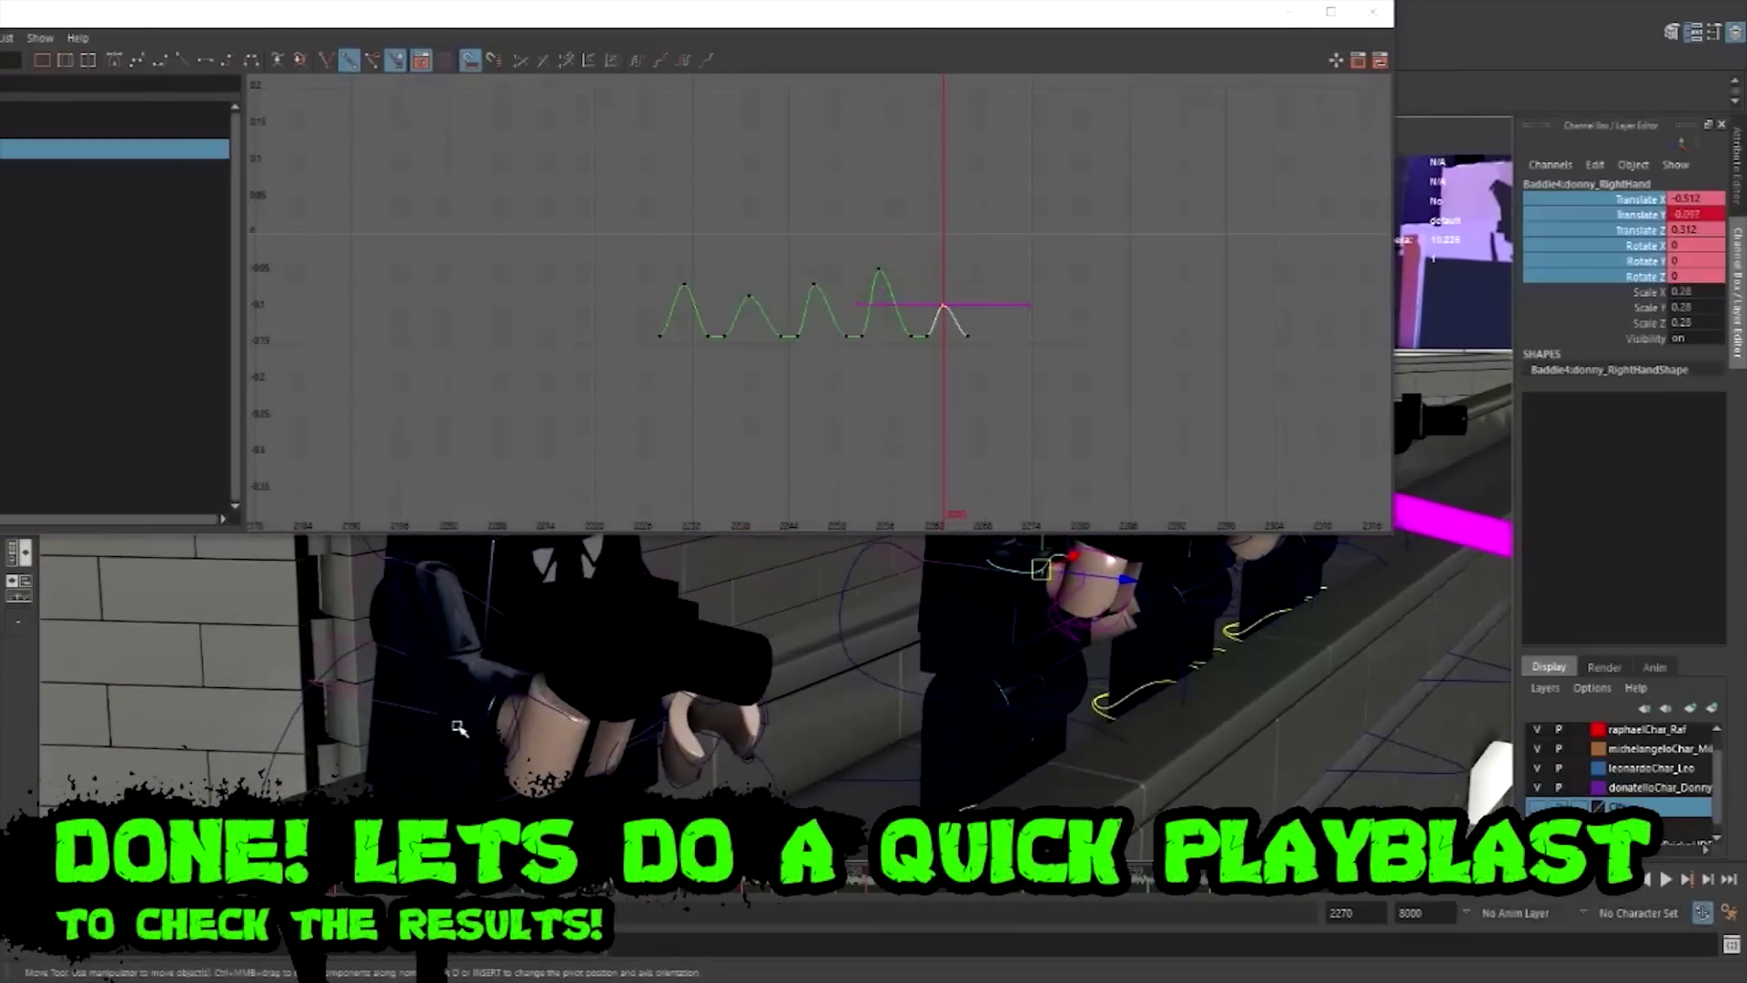
pyautogui.click(458, 728)
pyautogui.moveTo(1012, 216); pyautogui.dragTo(624, 261)
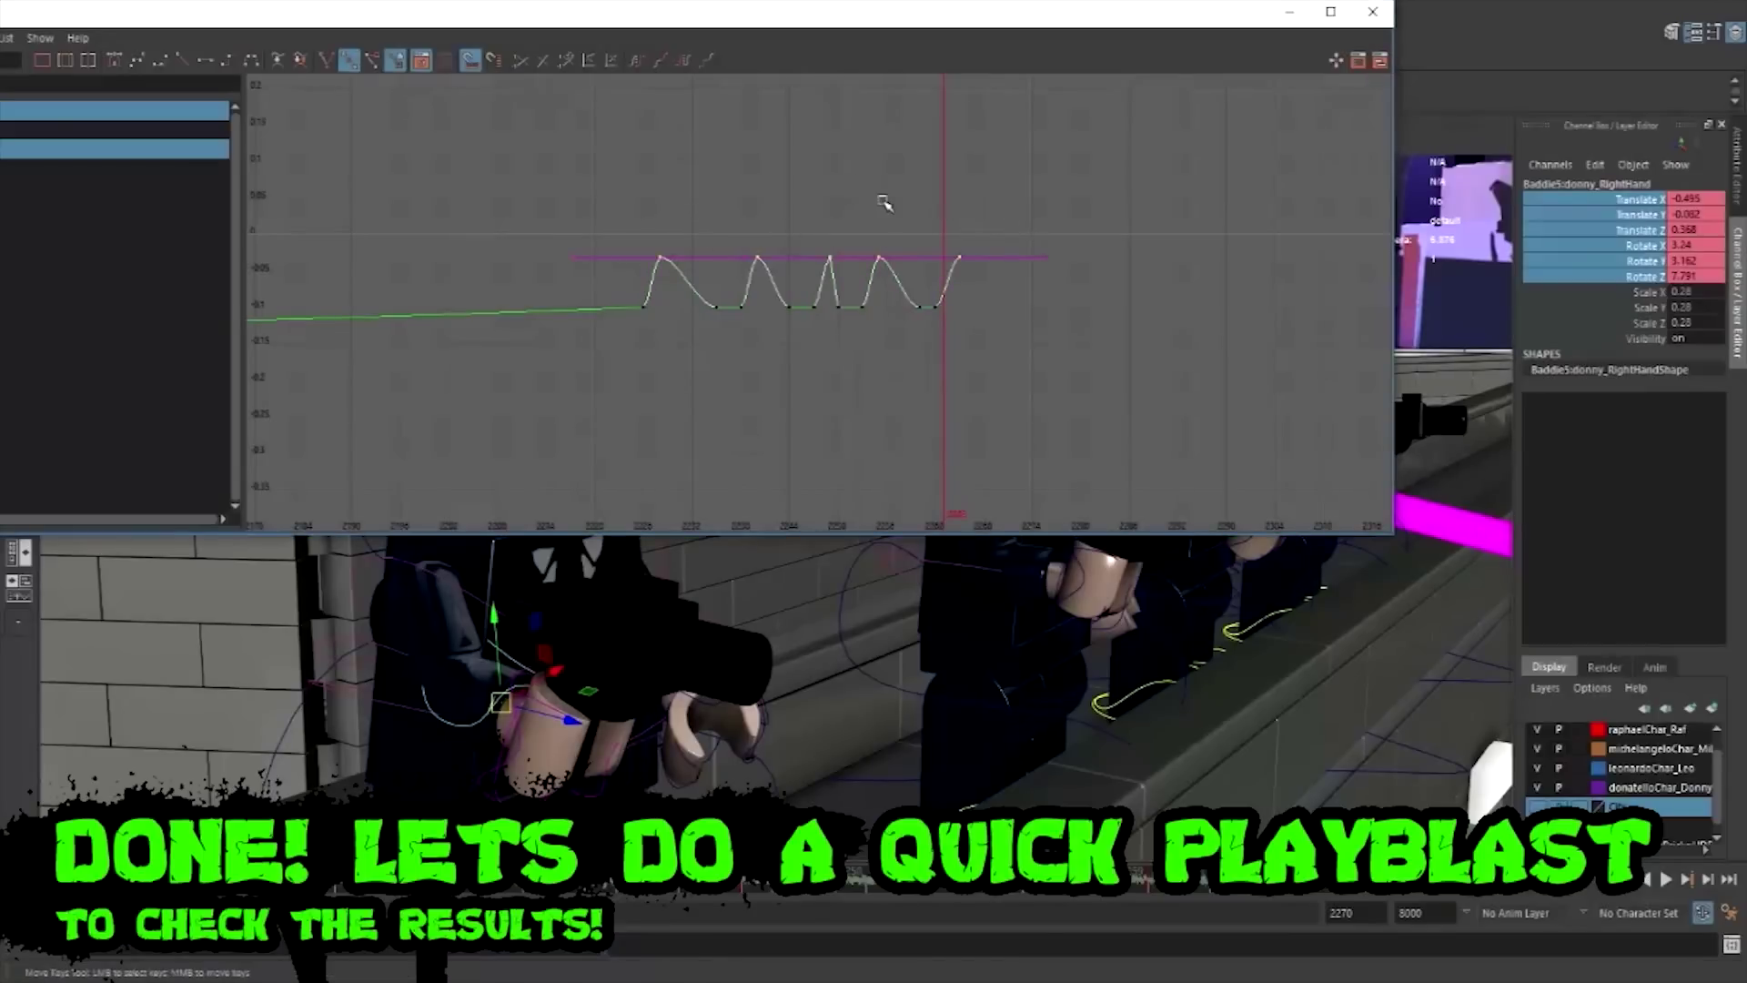
pyautogui.keyDown('shift'); pyautogui.moveTo(893, 220); pyautogui.dragTo(894, 228, button='middle'); pyautogui.keyUp('shift')
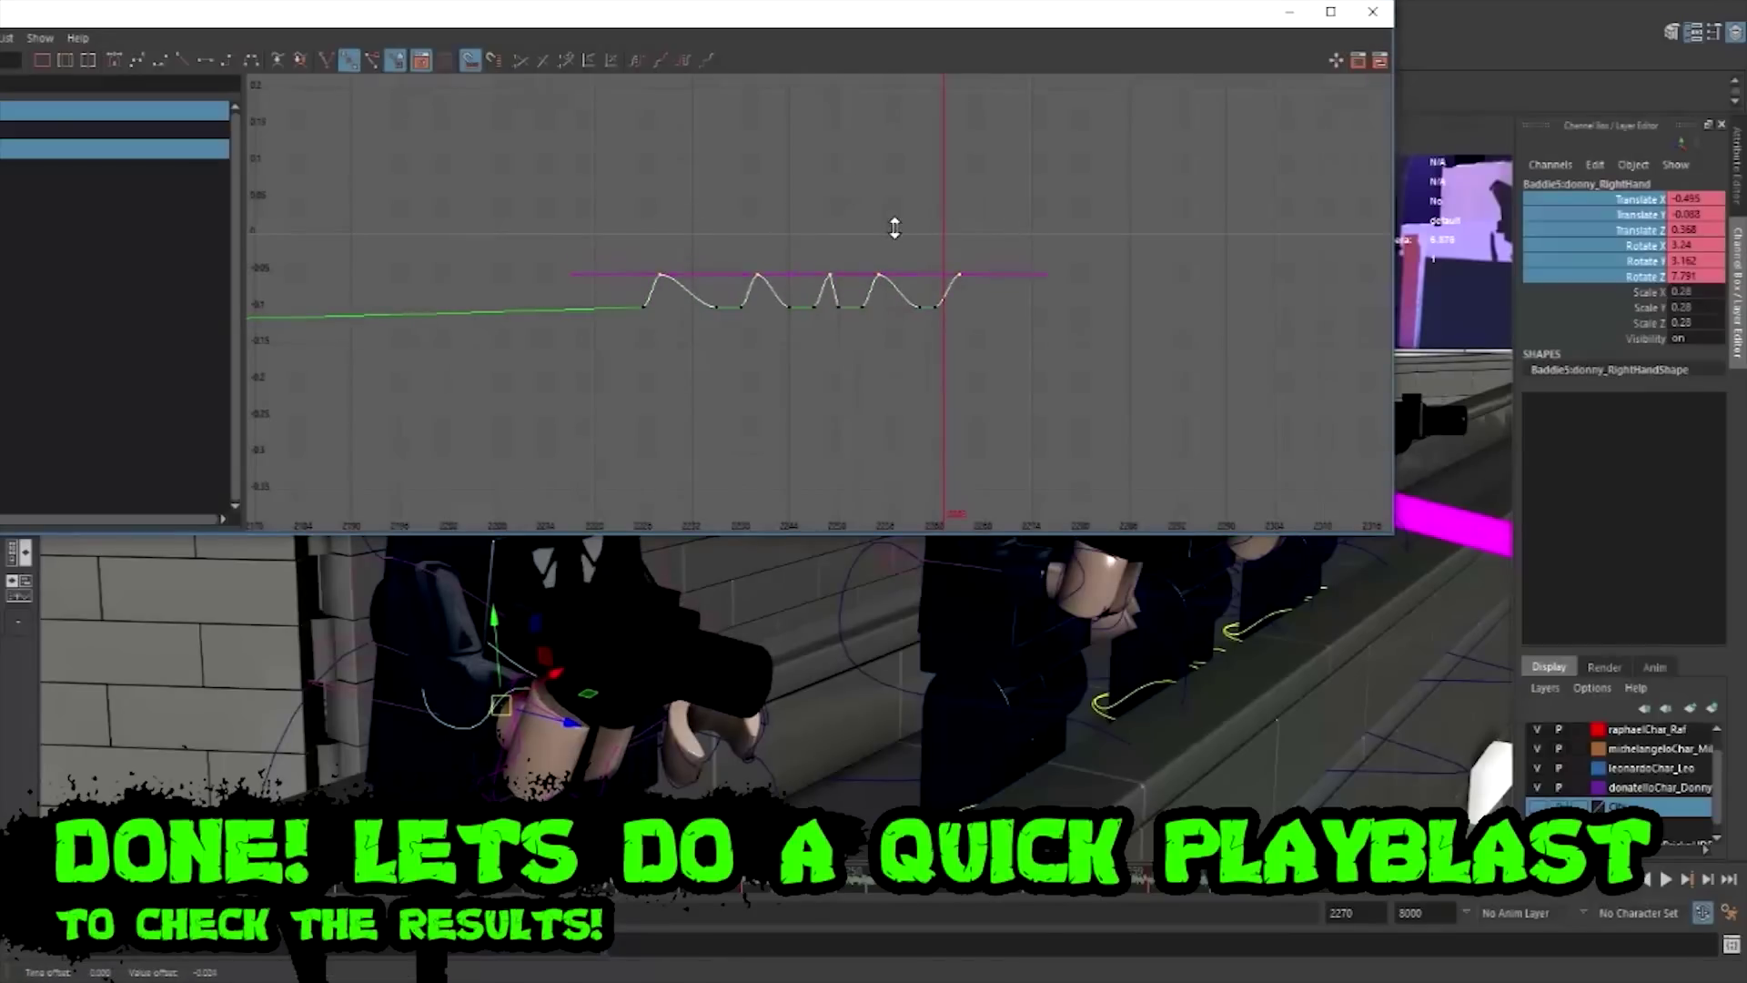
# - Close the Graph Editor, maximize camera2 and playblast the shot from the time slider
pyautogui.click(1371, 16)
pyautogui.press('space')
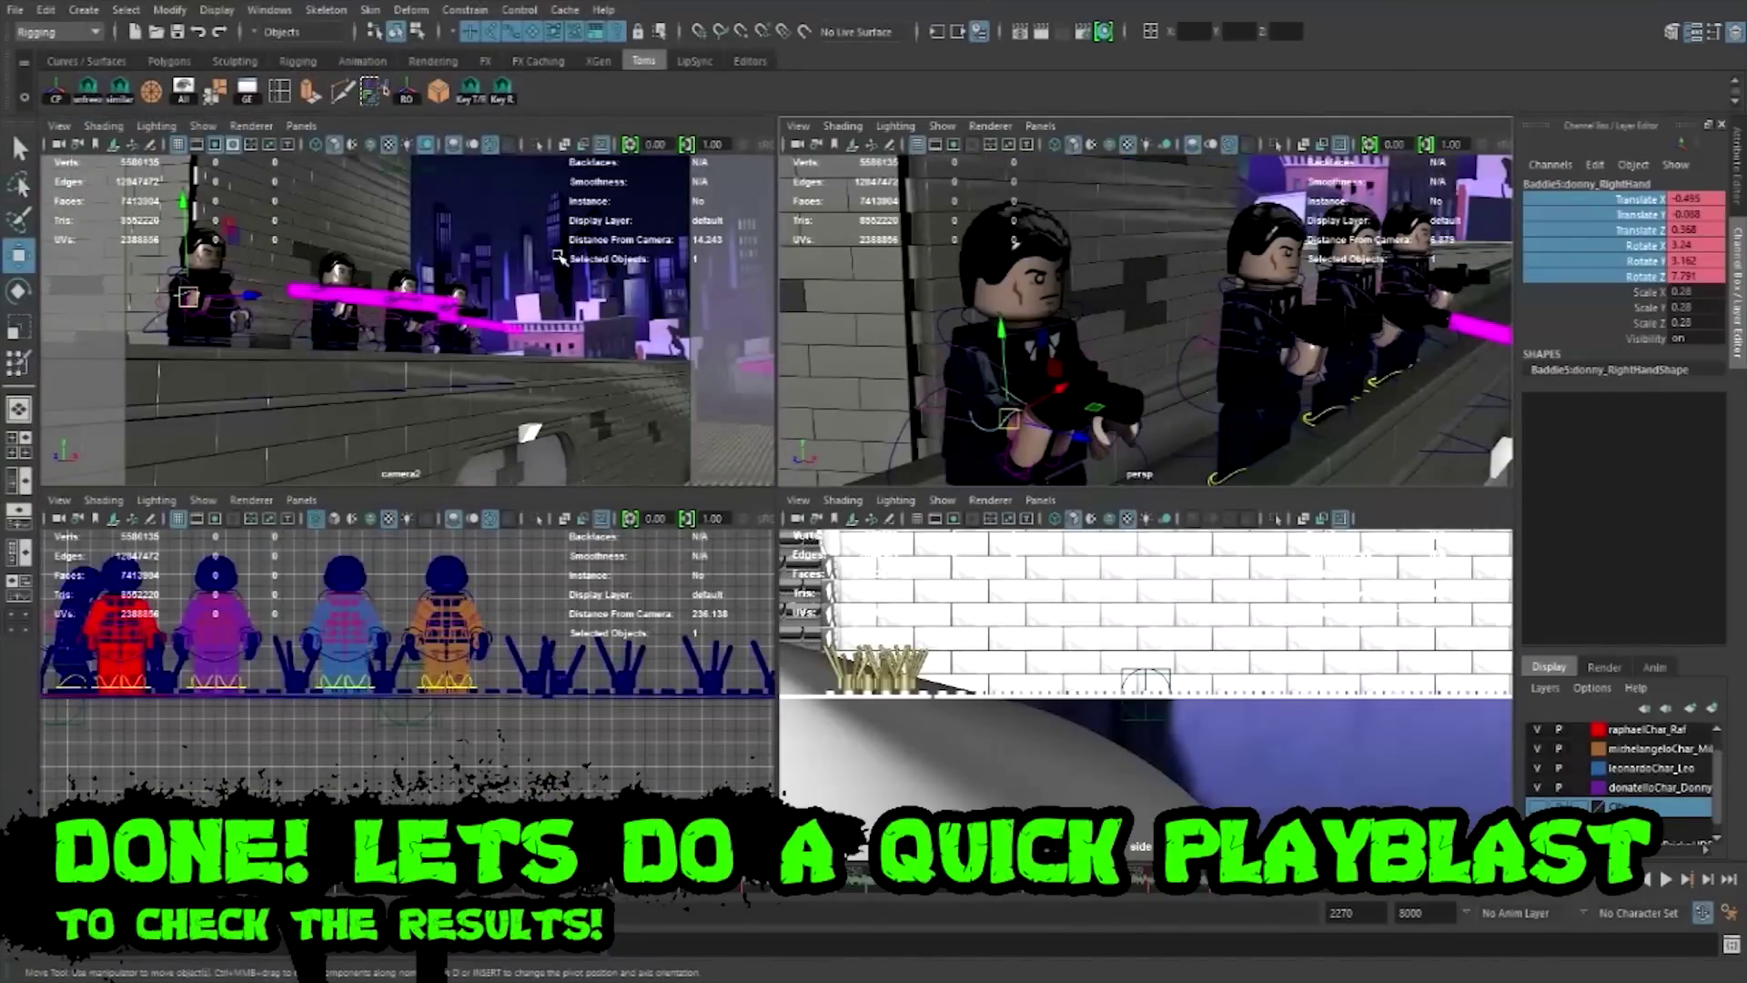
pyautogui.press('space')
pyautogui.rightClick(55, 876)
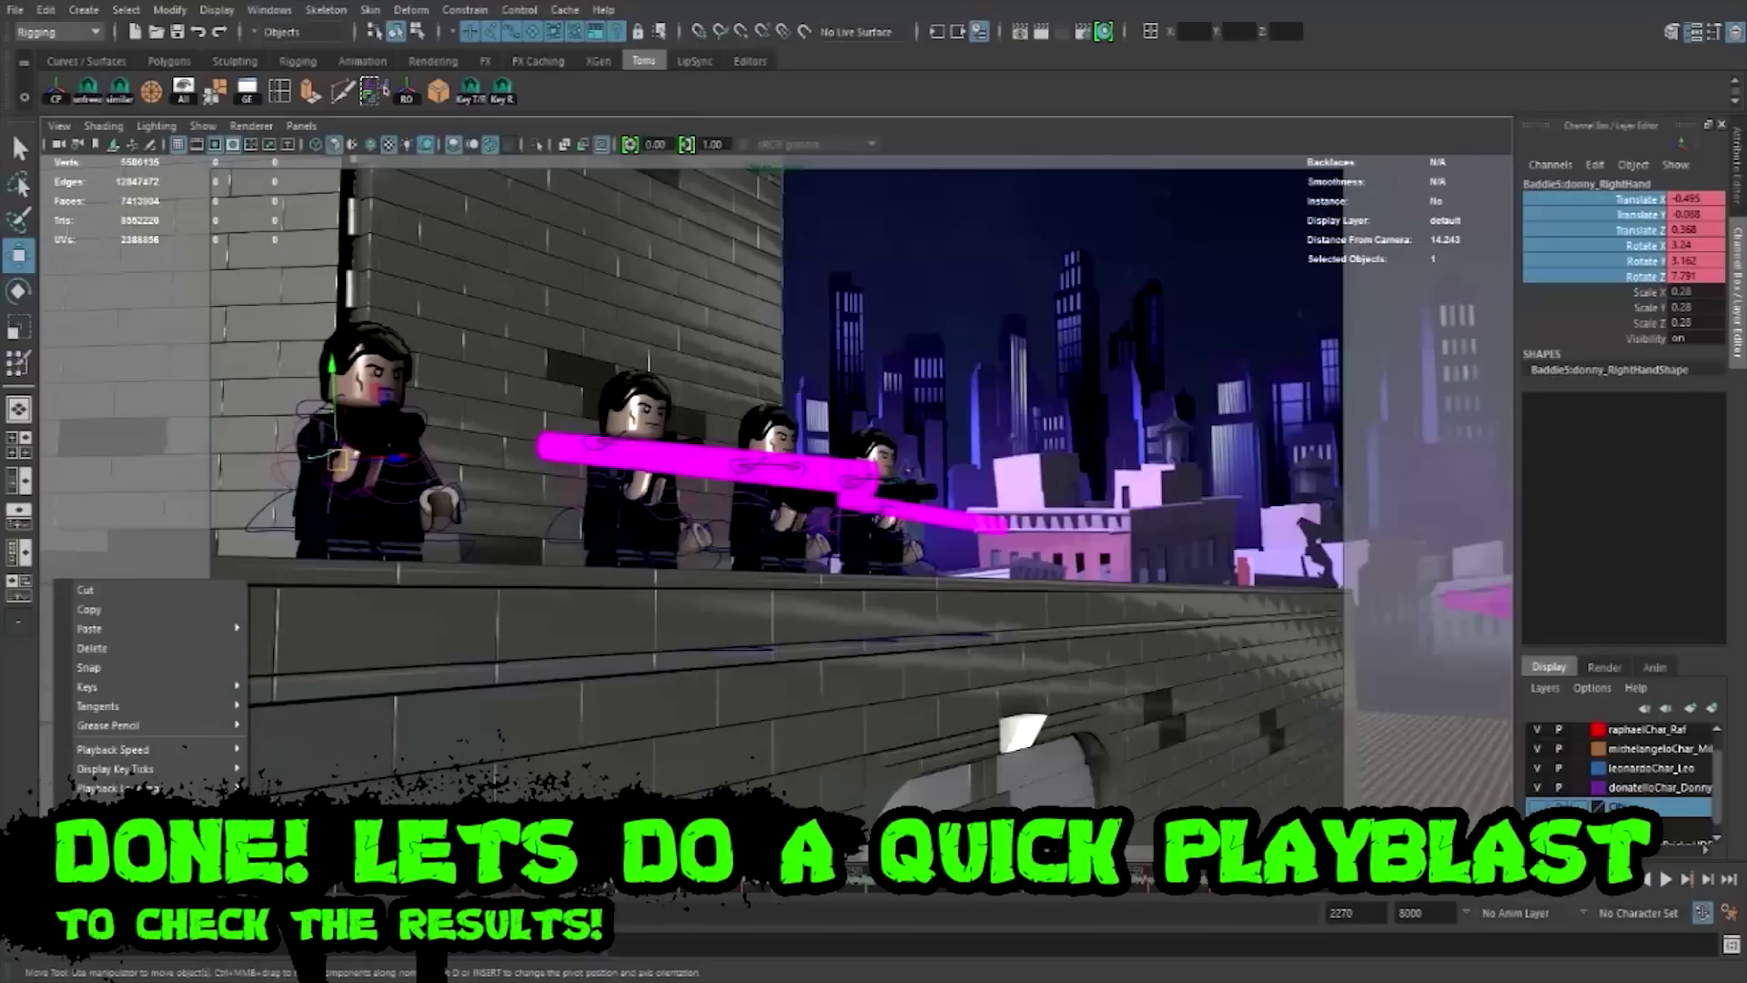
pyautogui.click(110, 846)
pyautogui.click(818, 492)
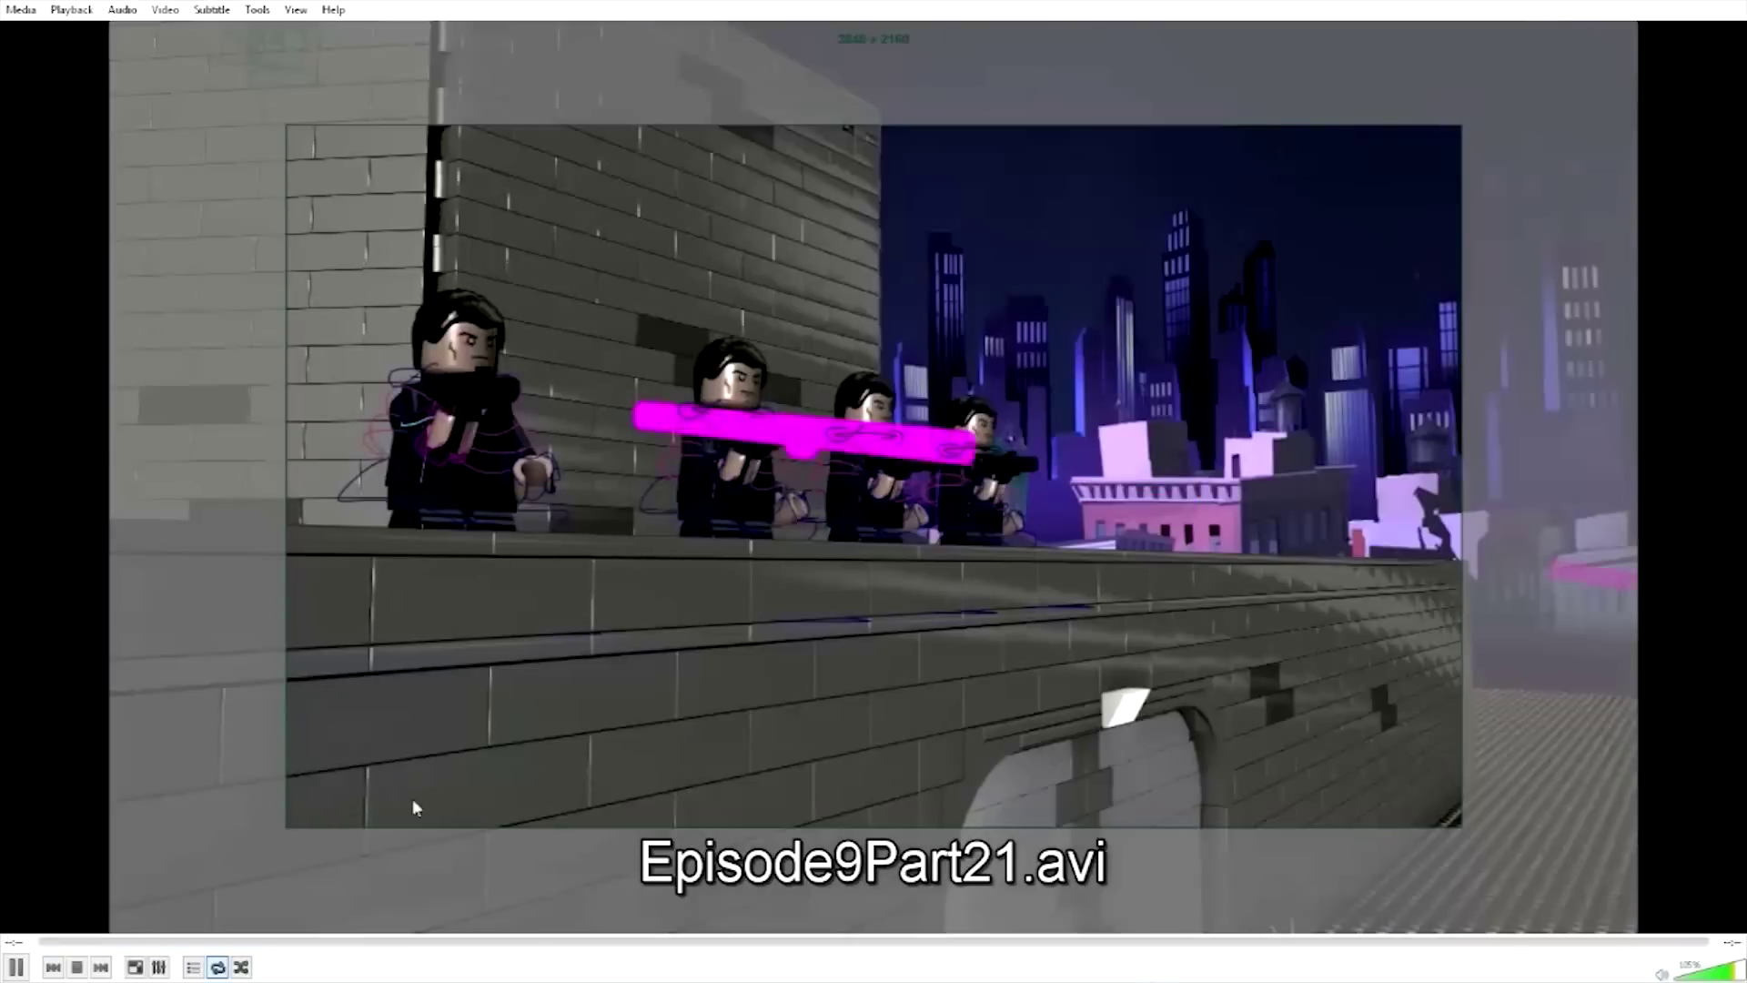
# - Turn the VLC volume down slightly and pause the Episode9Part21.avi playblast
pyautogui.click(1722, 973)
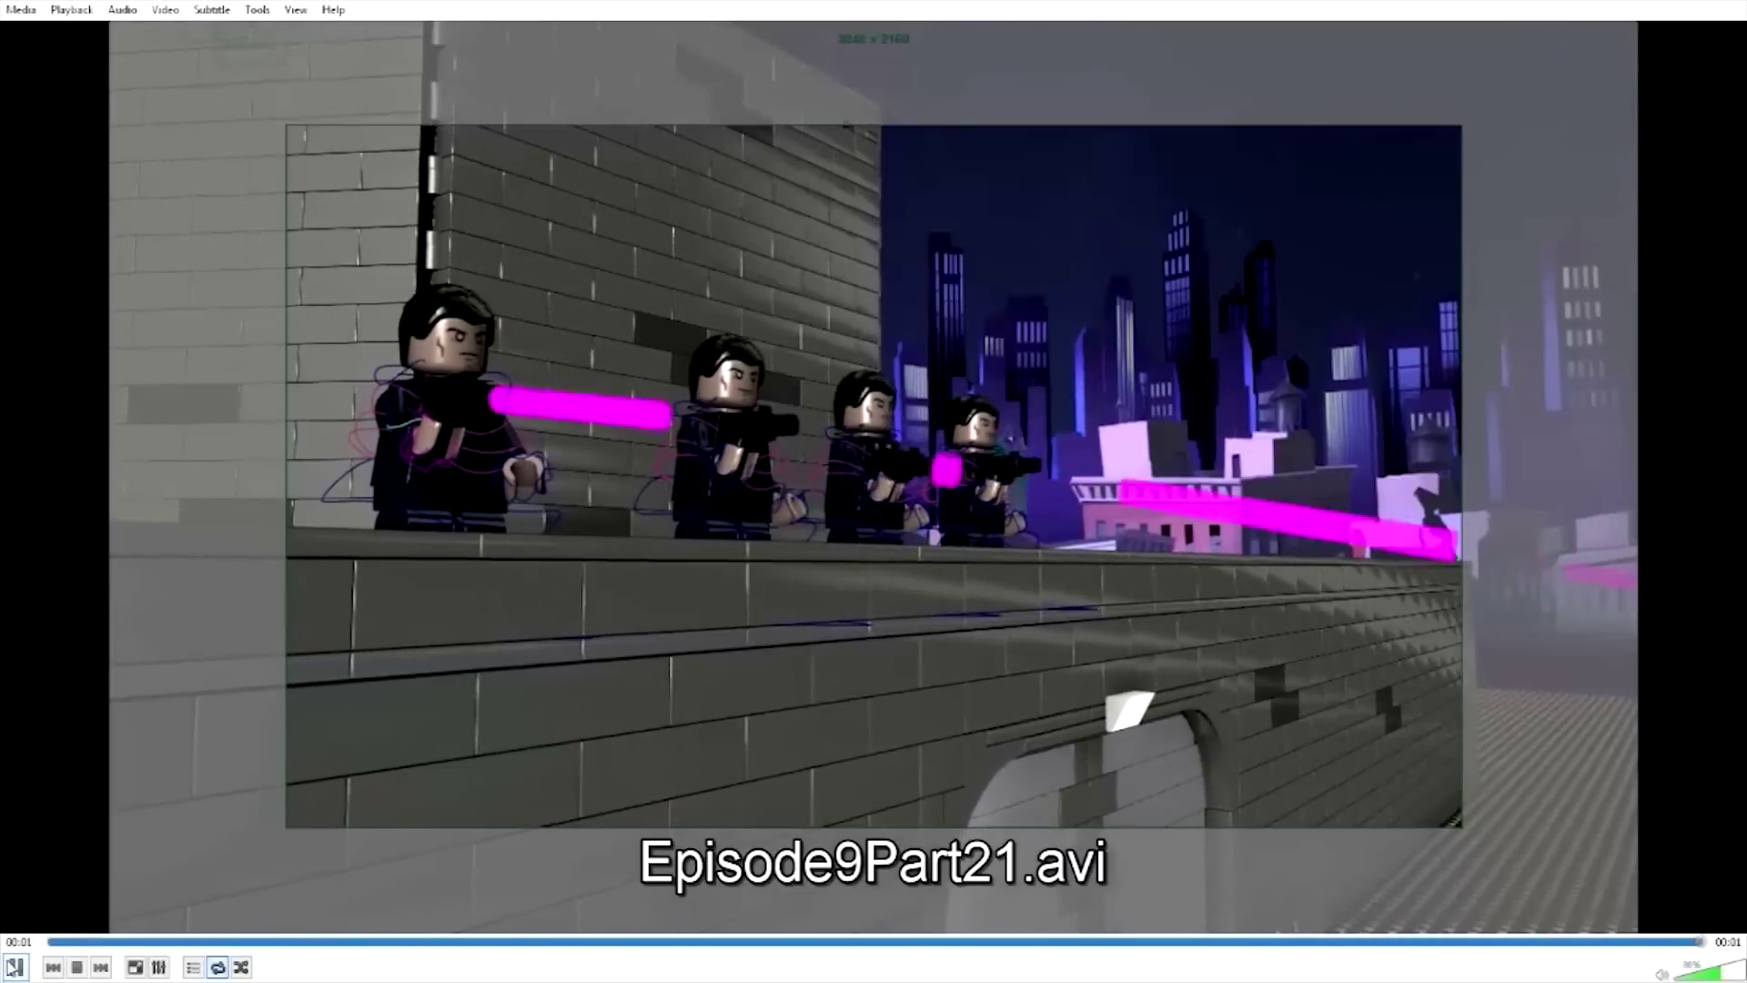
pyautogui.click(15, 967)
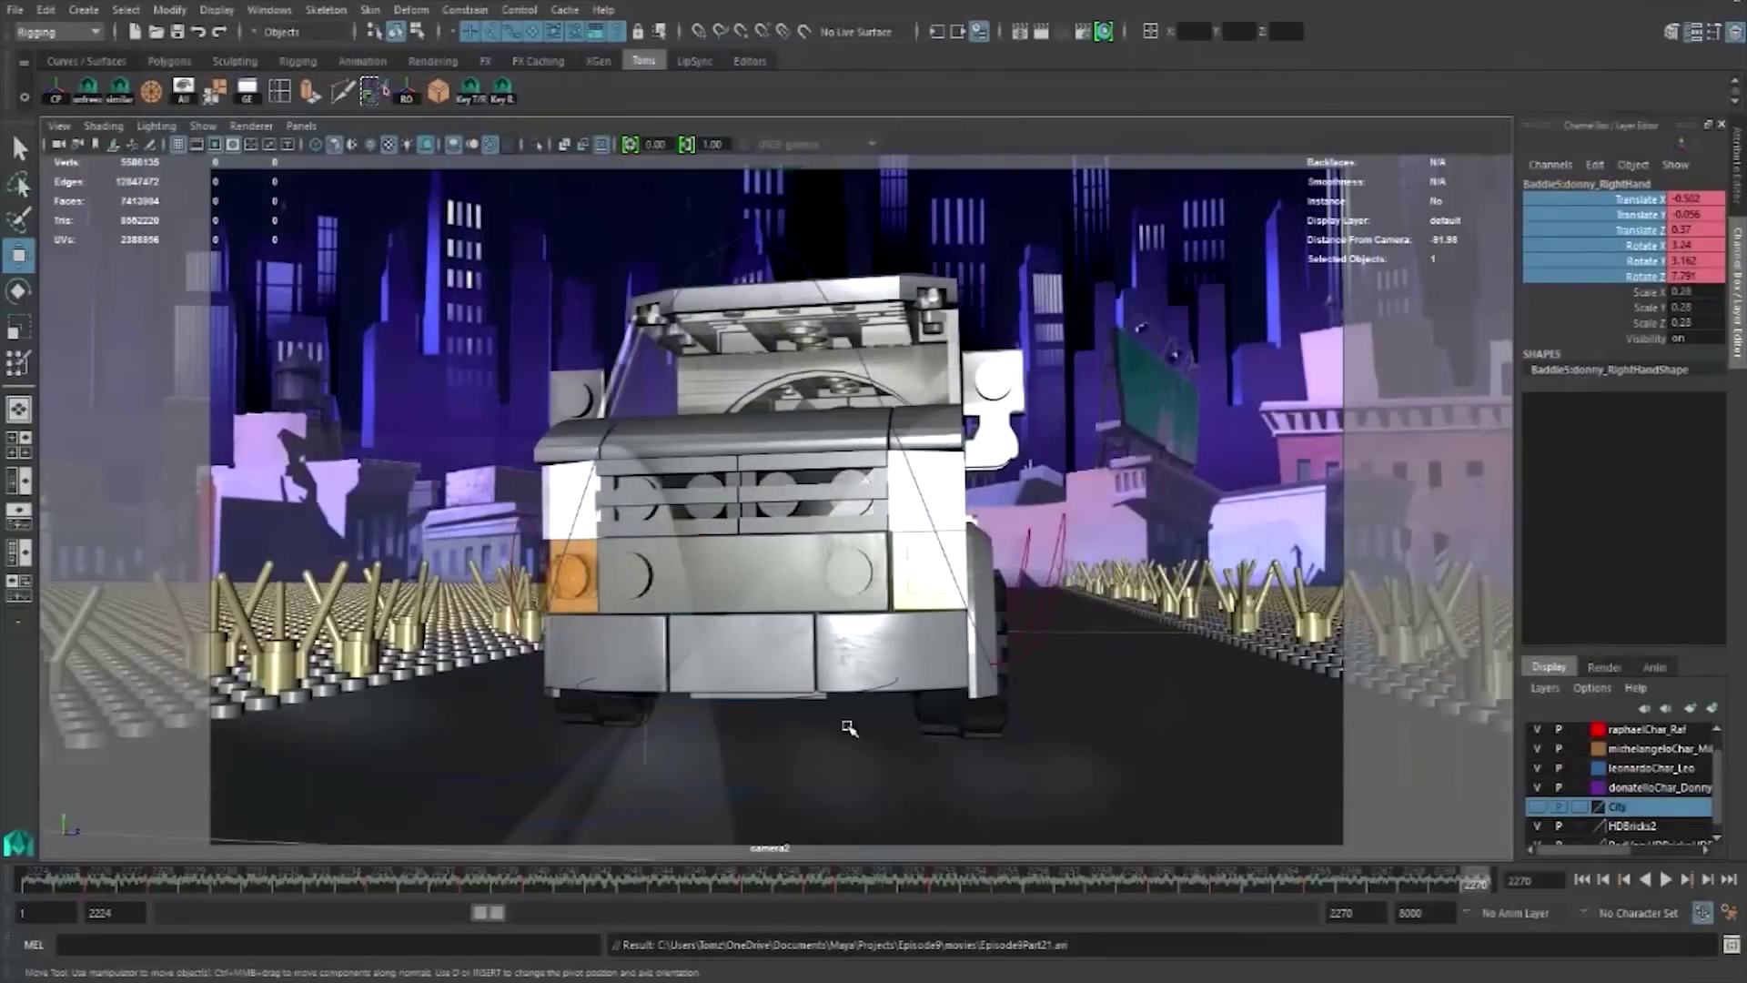
# - Set the playback range to 2168–2302 and scrub through the rooftop laser firing
pyautogui.moveTo(500, 919); pyautogui.dragTo(512, 918)
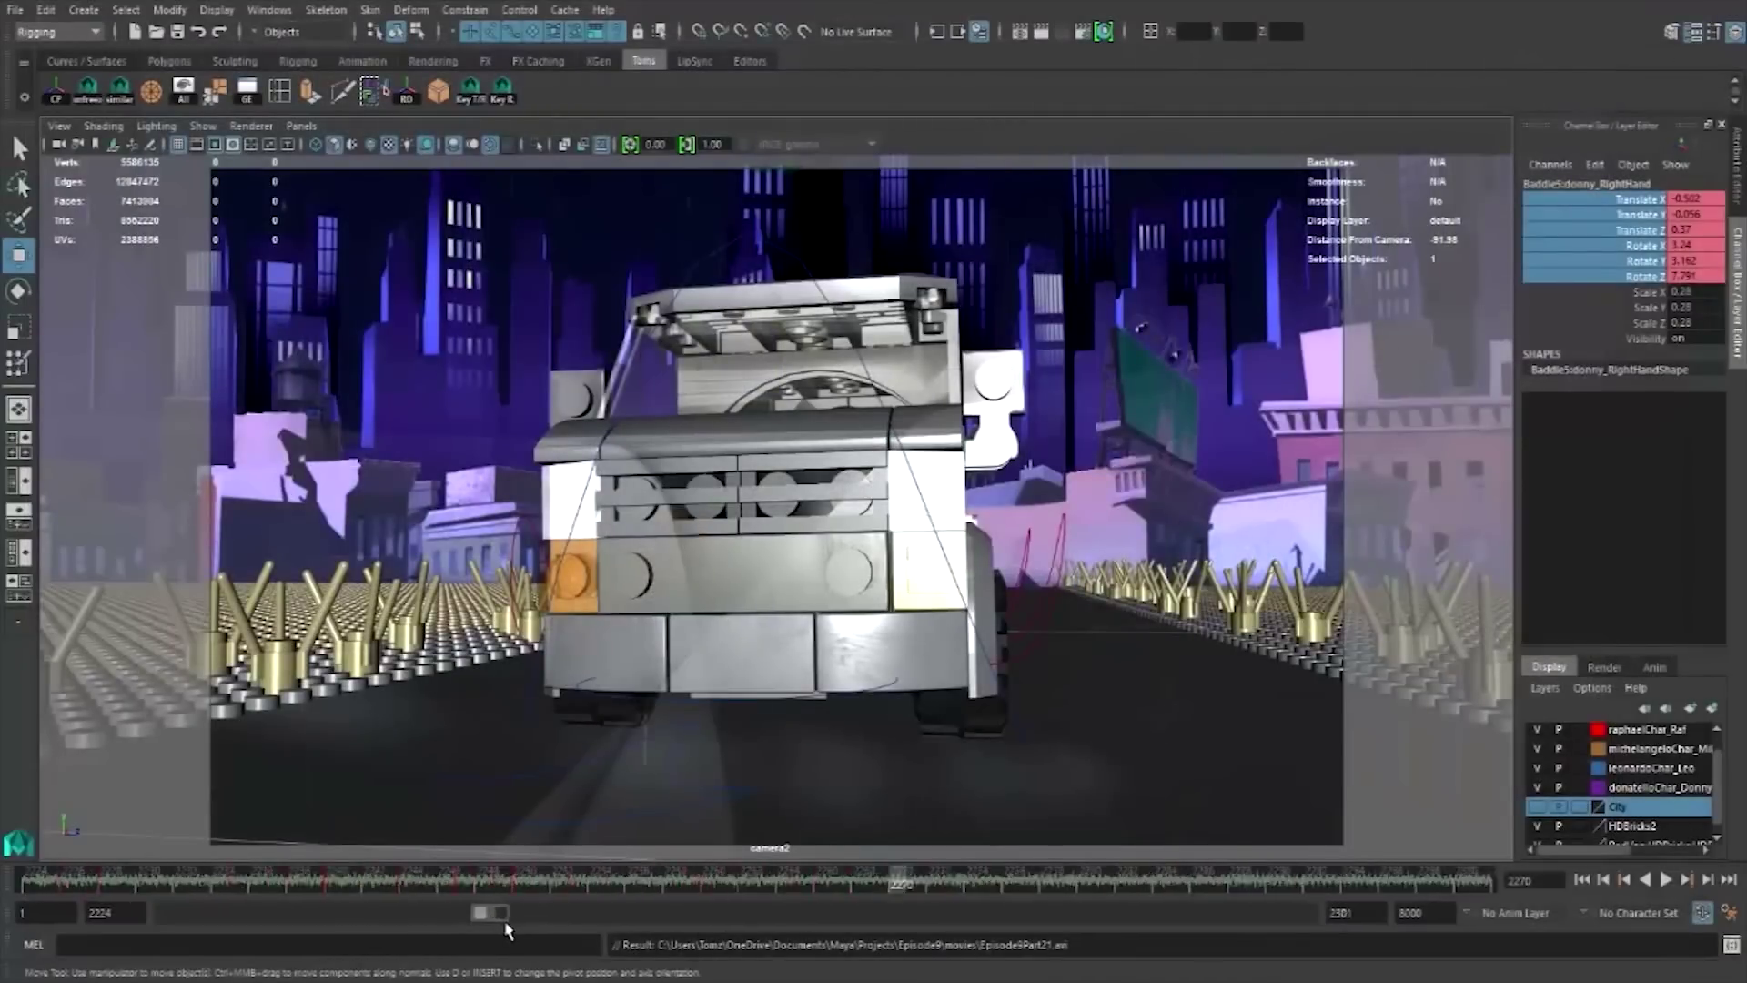
pyautogui.click(581, 883)
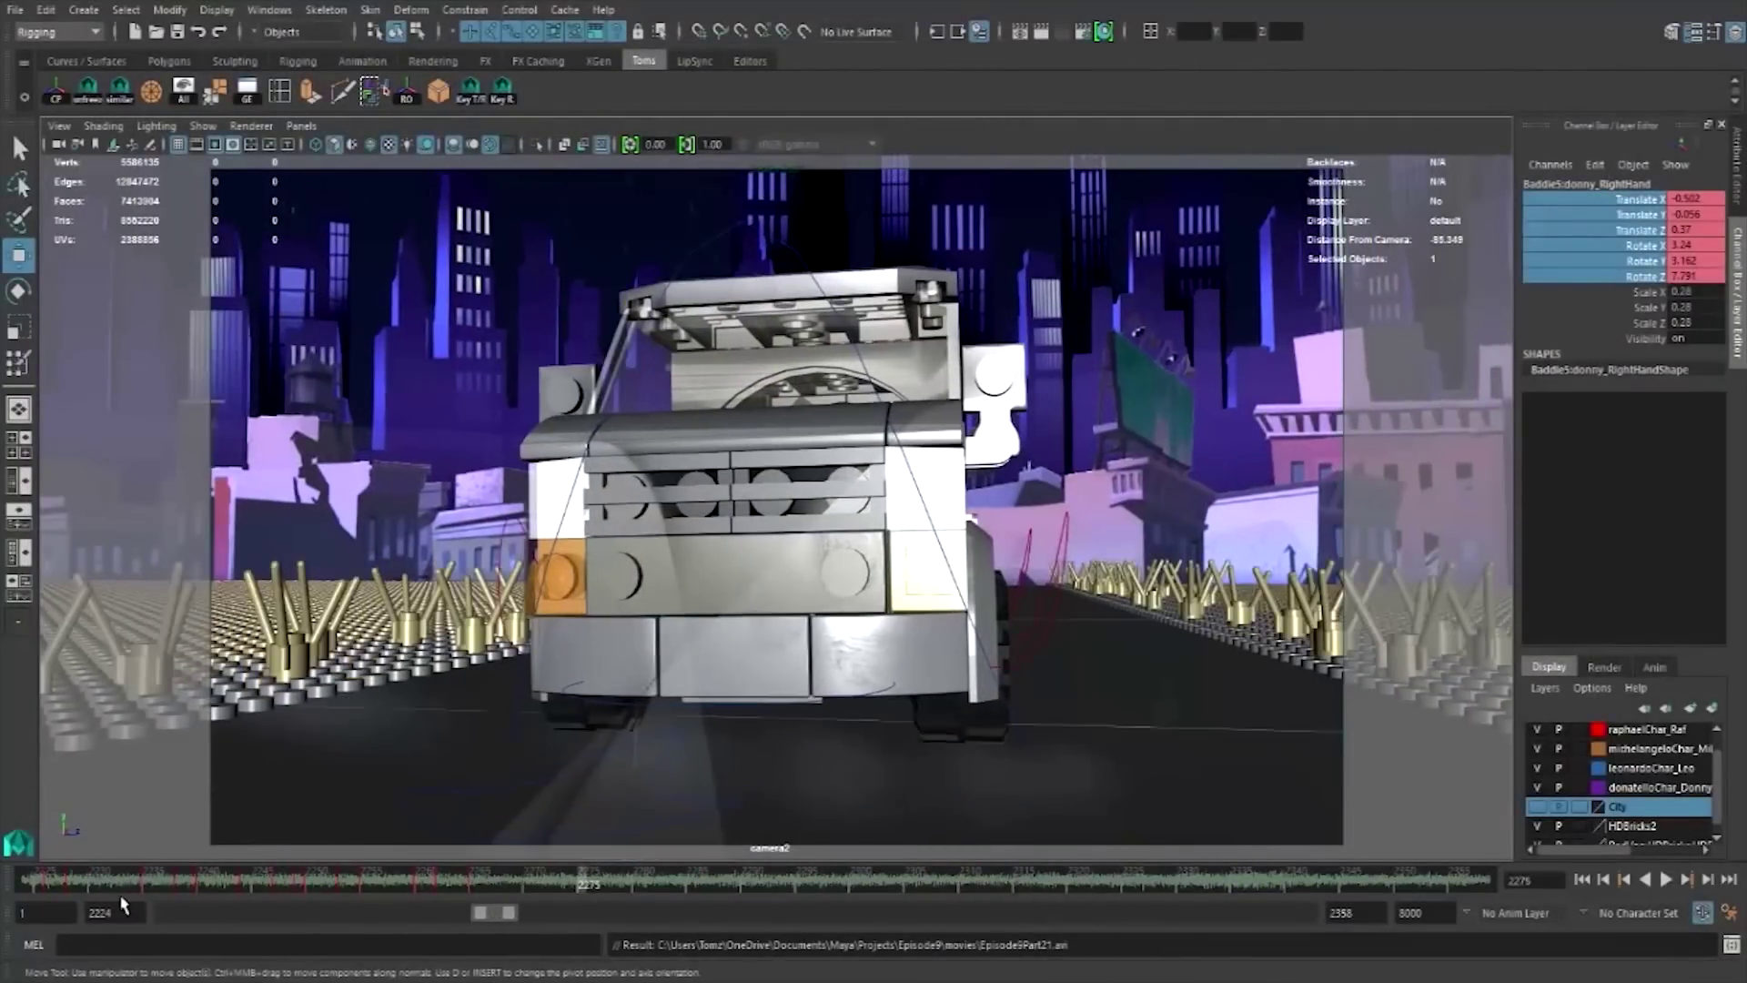
pyautogui.moveTo(497, 913); pyautogui.dragTo(488, 914)
pyautogui.click(619, 881)
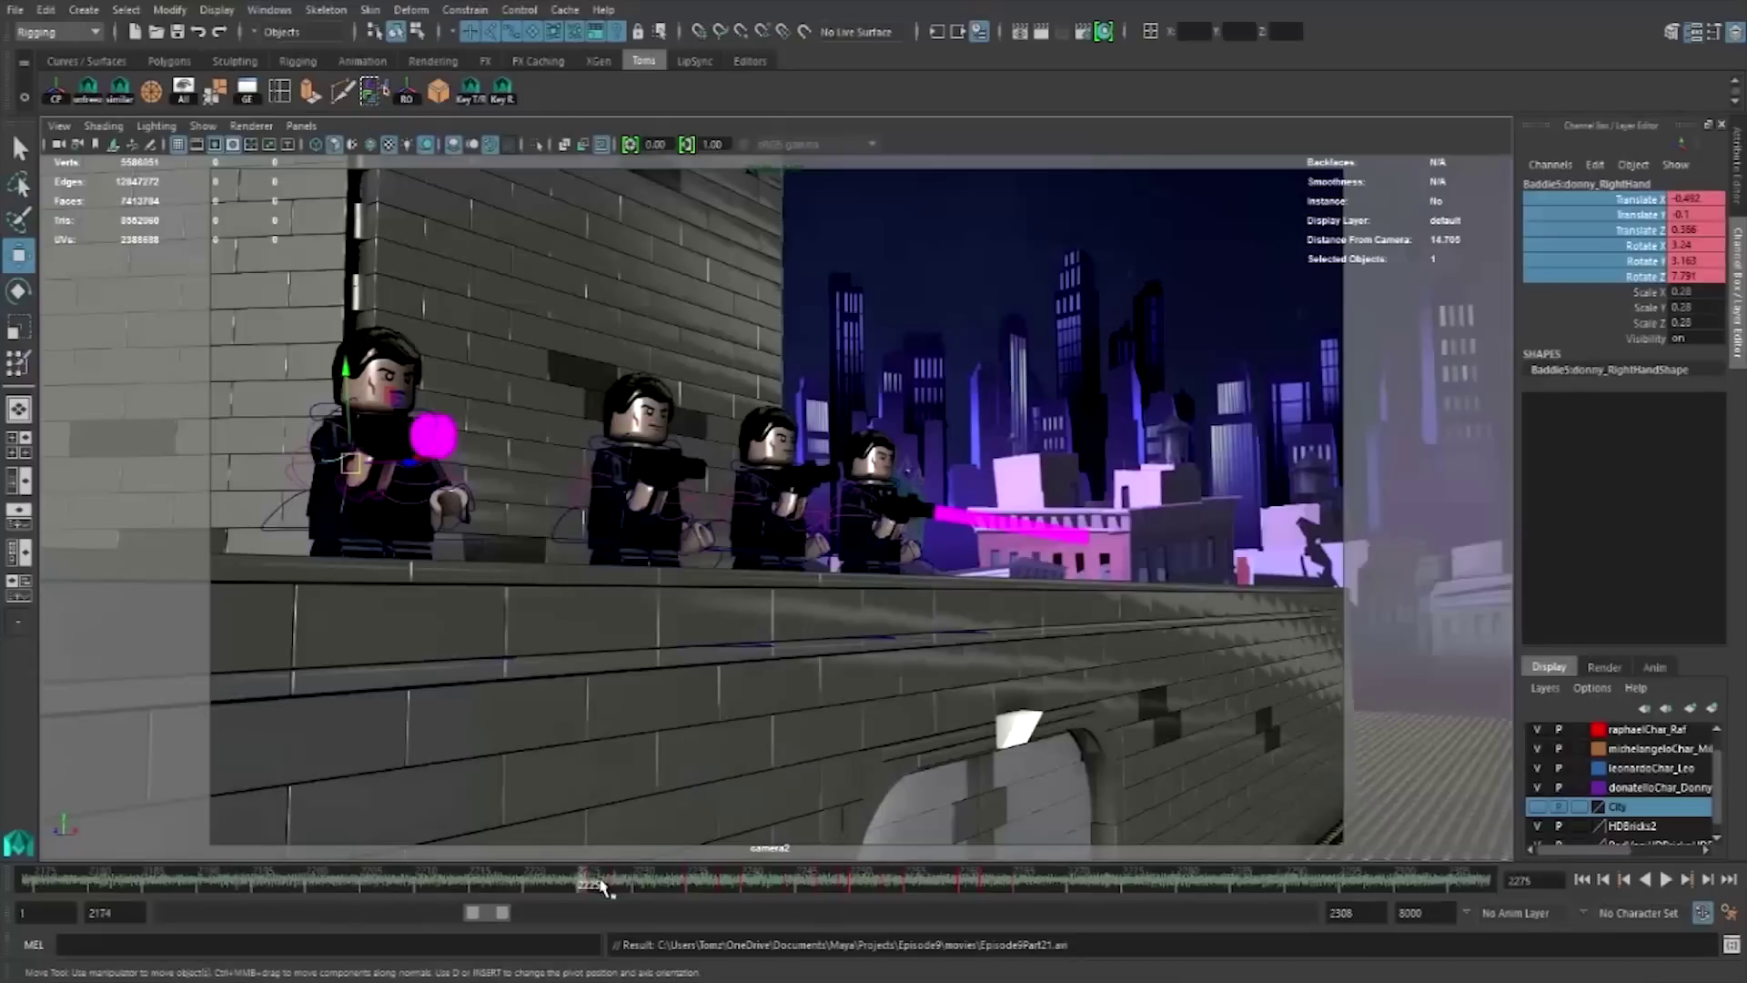
pyautogui.moveTo(652, 887); pyautogui.dragTo(987, 883)
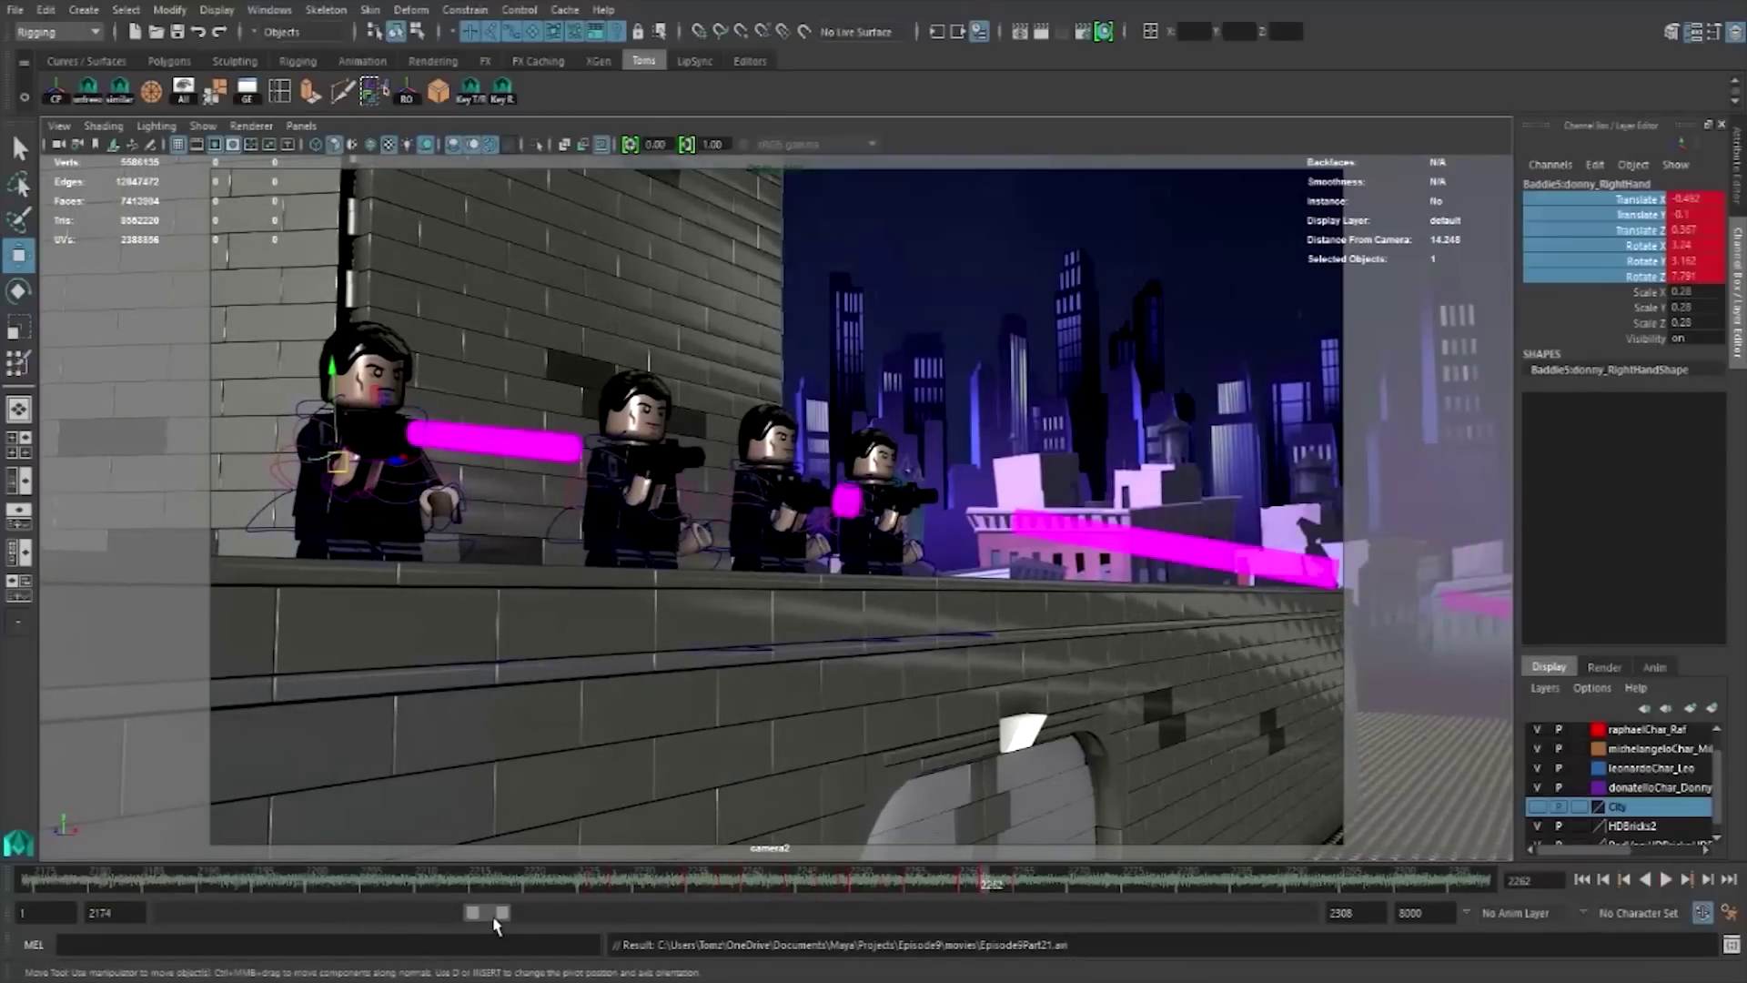
pyautogui.moveTo(494, 919); pyautogui.dragTo(491, 917)
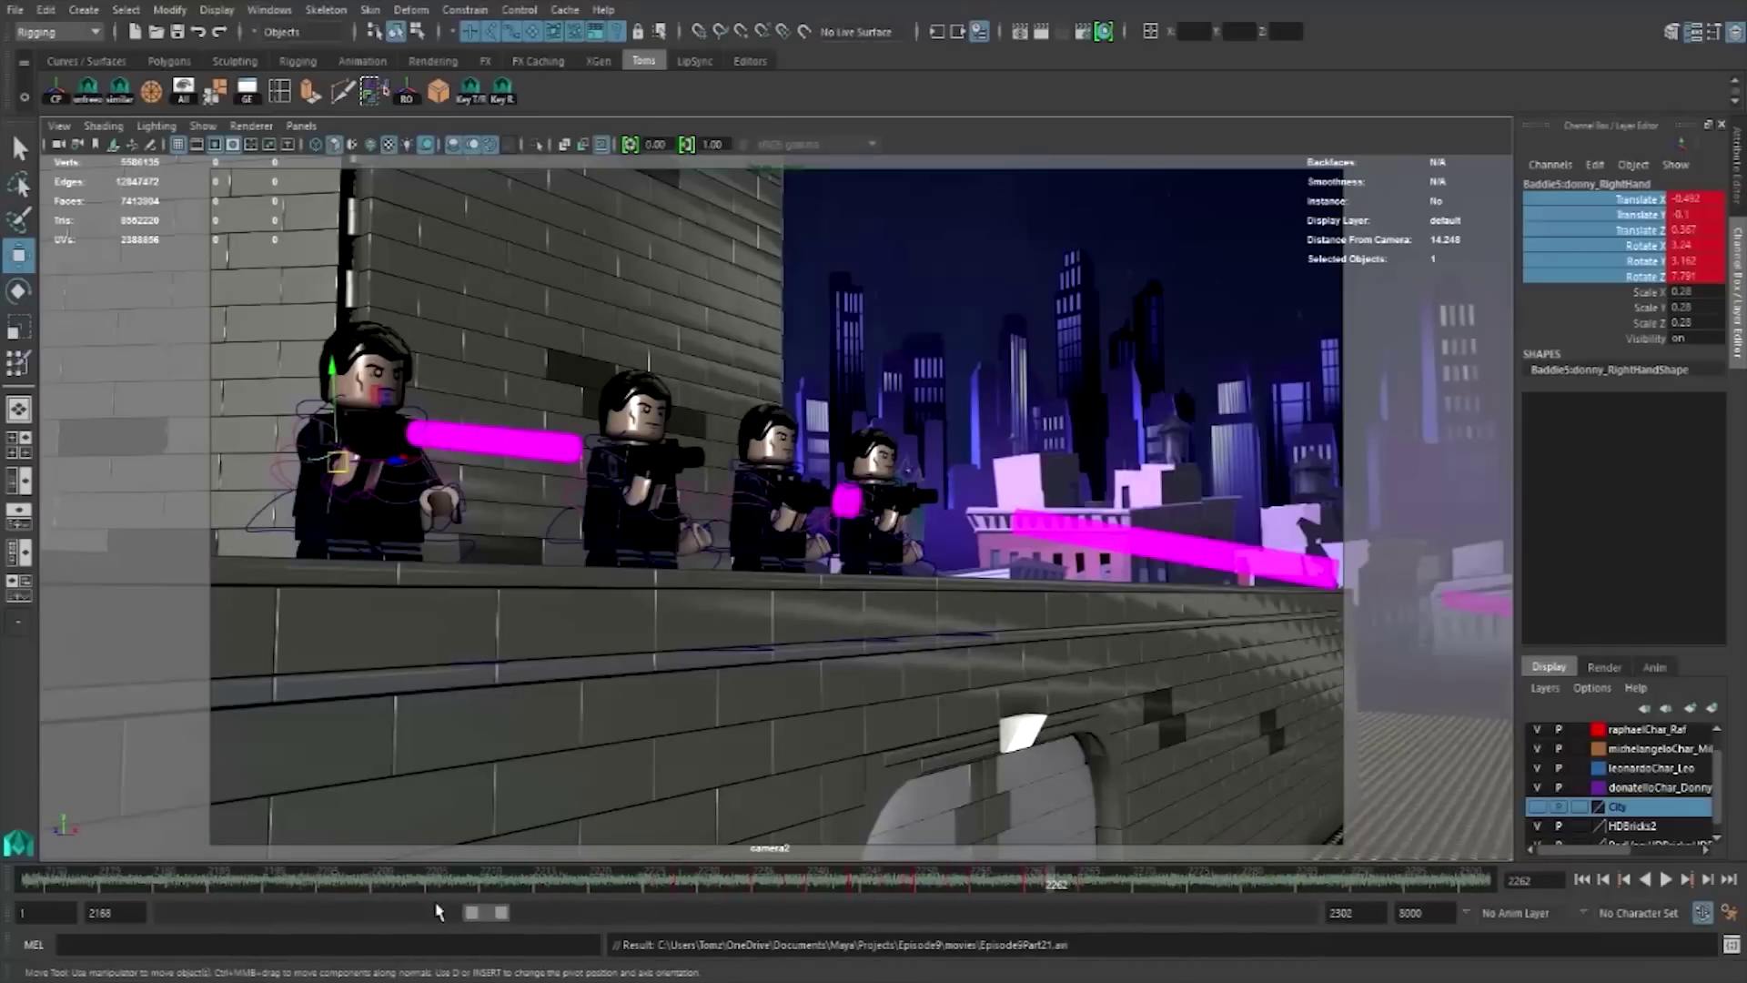
pyautogui.moveTo(88, 884); pyautogui.dragTo(155, 883)
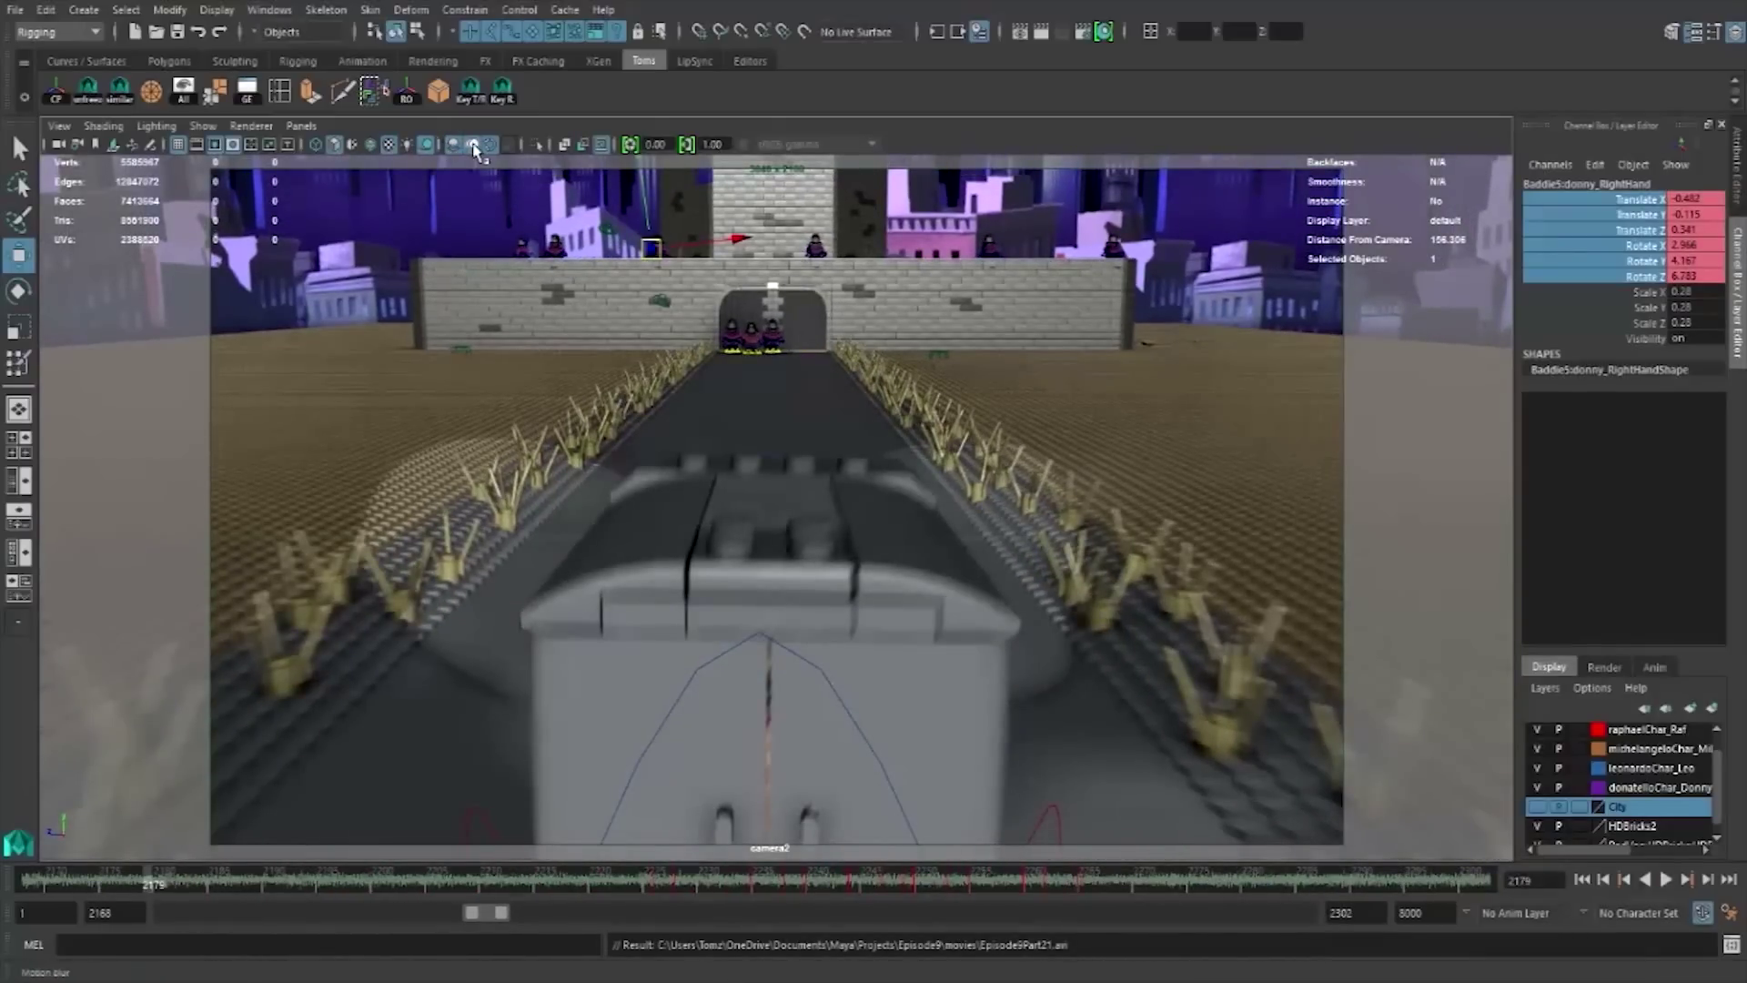
# - Enable Use All Lights in the viewport and play back the rooftop firing shot
pyautogui.click(412, 146)
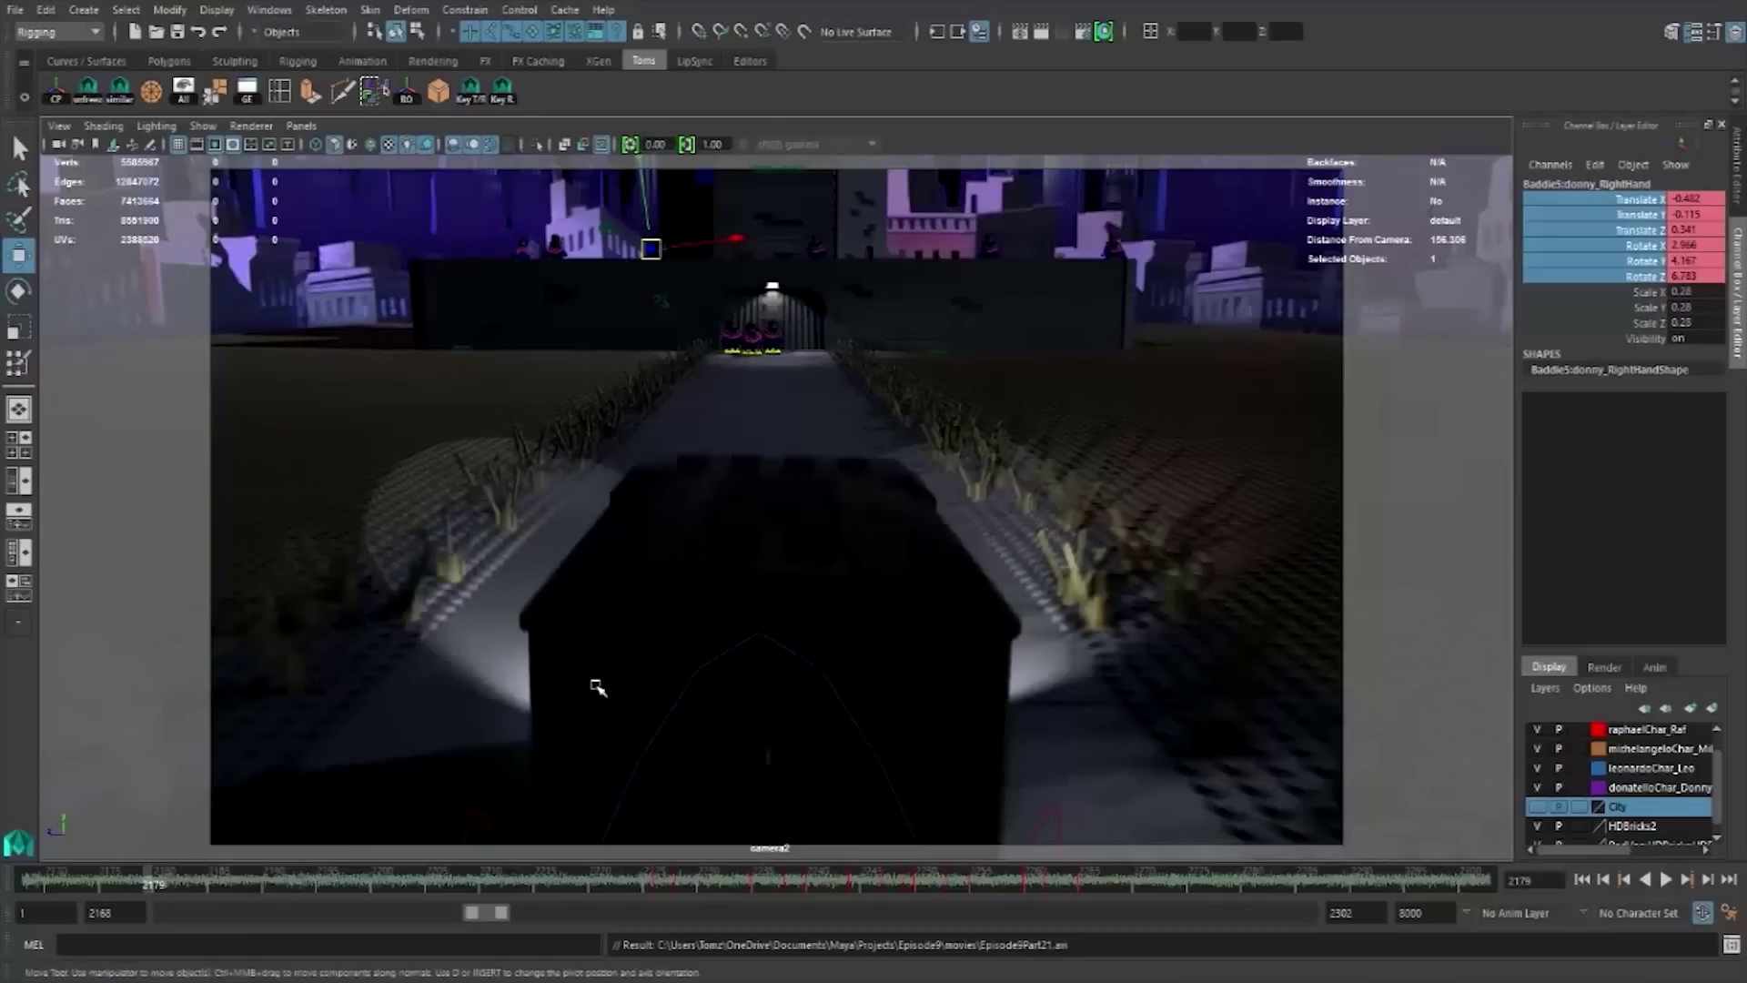
pyautogui.hotkey('alt', 'v')
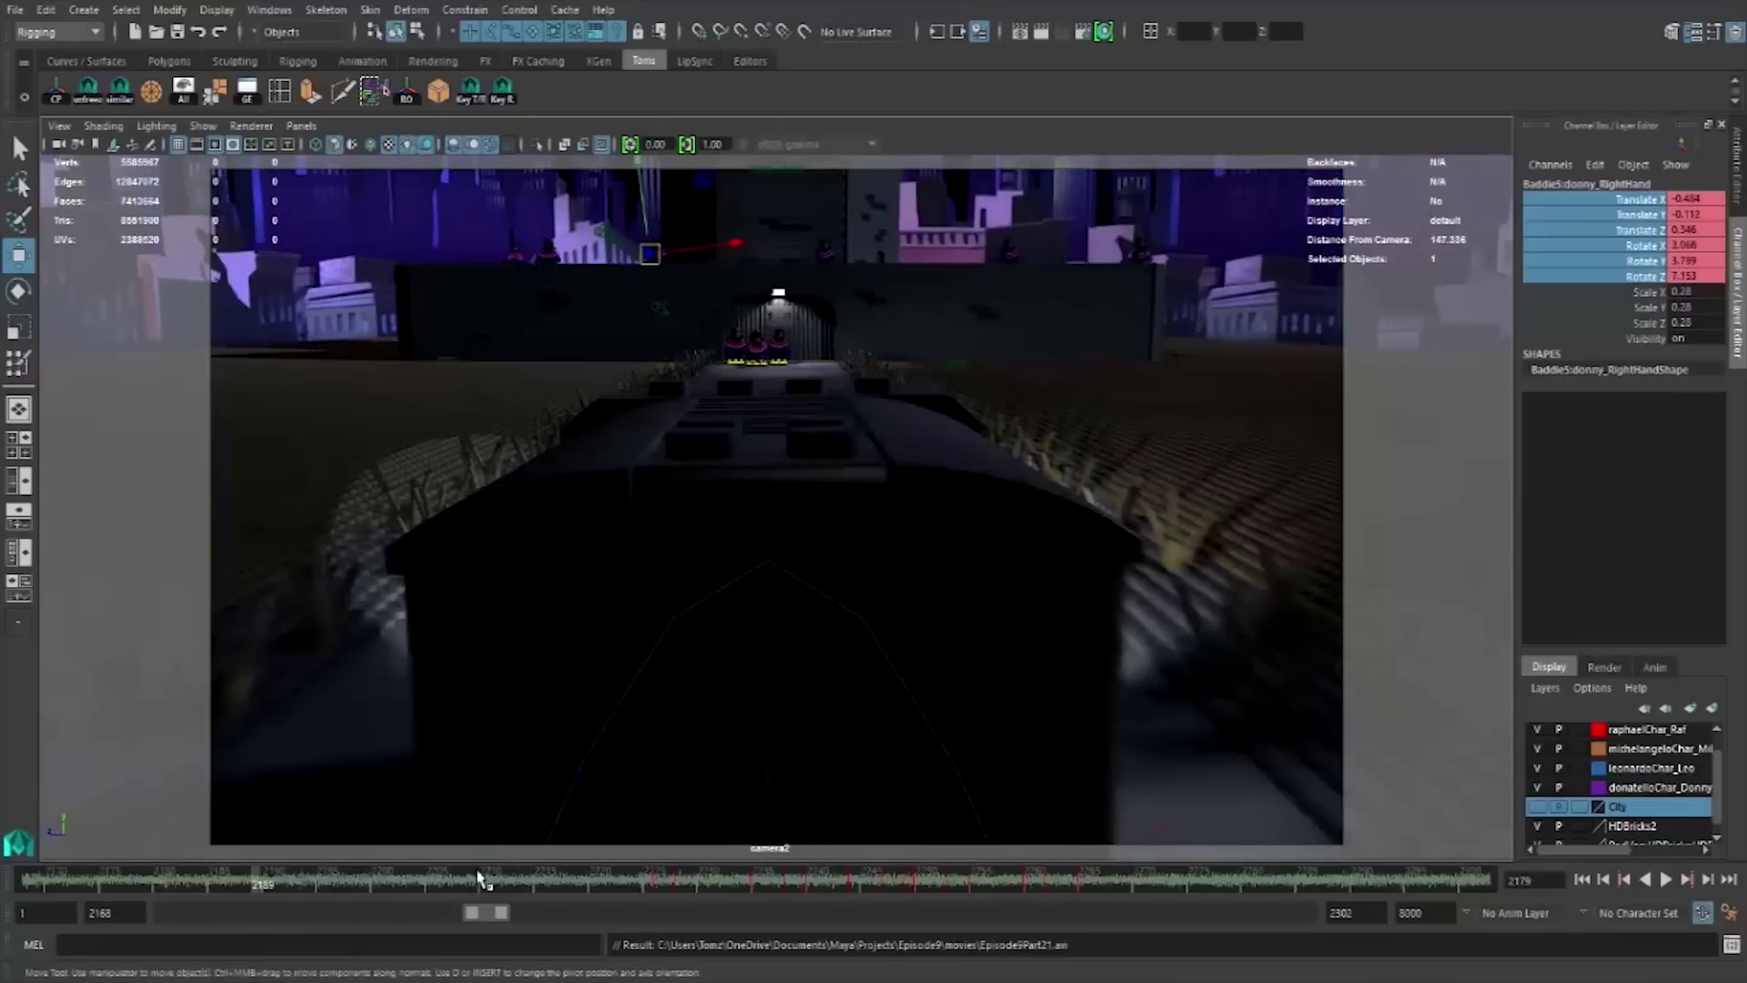
pyautogui.moveTo(712, 877); pyautogui.dragTo(754, 877)
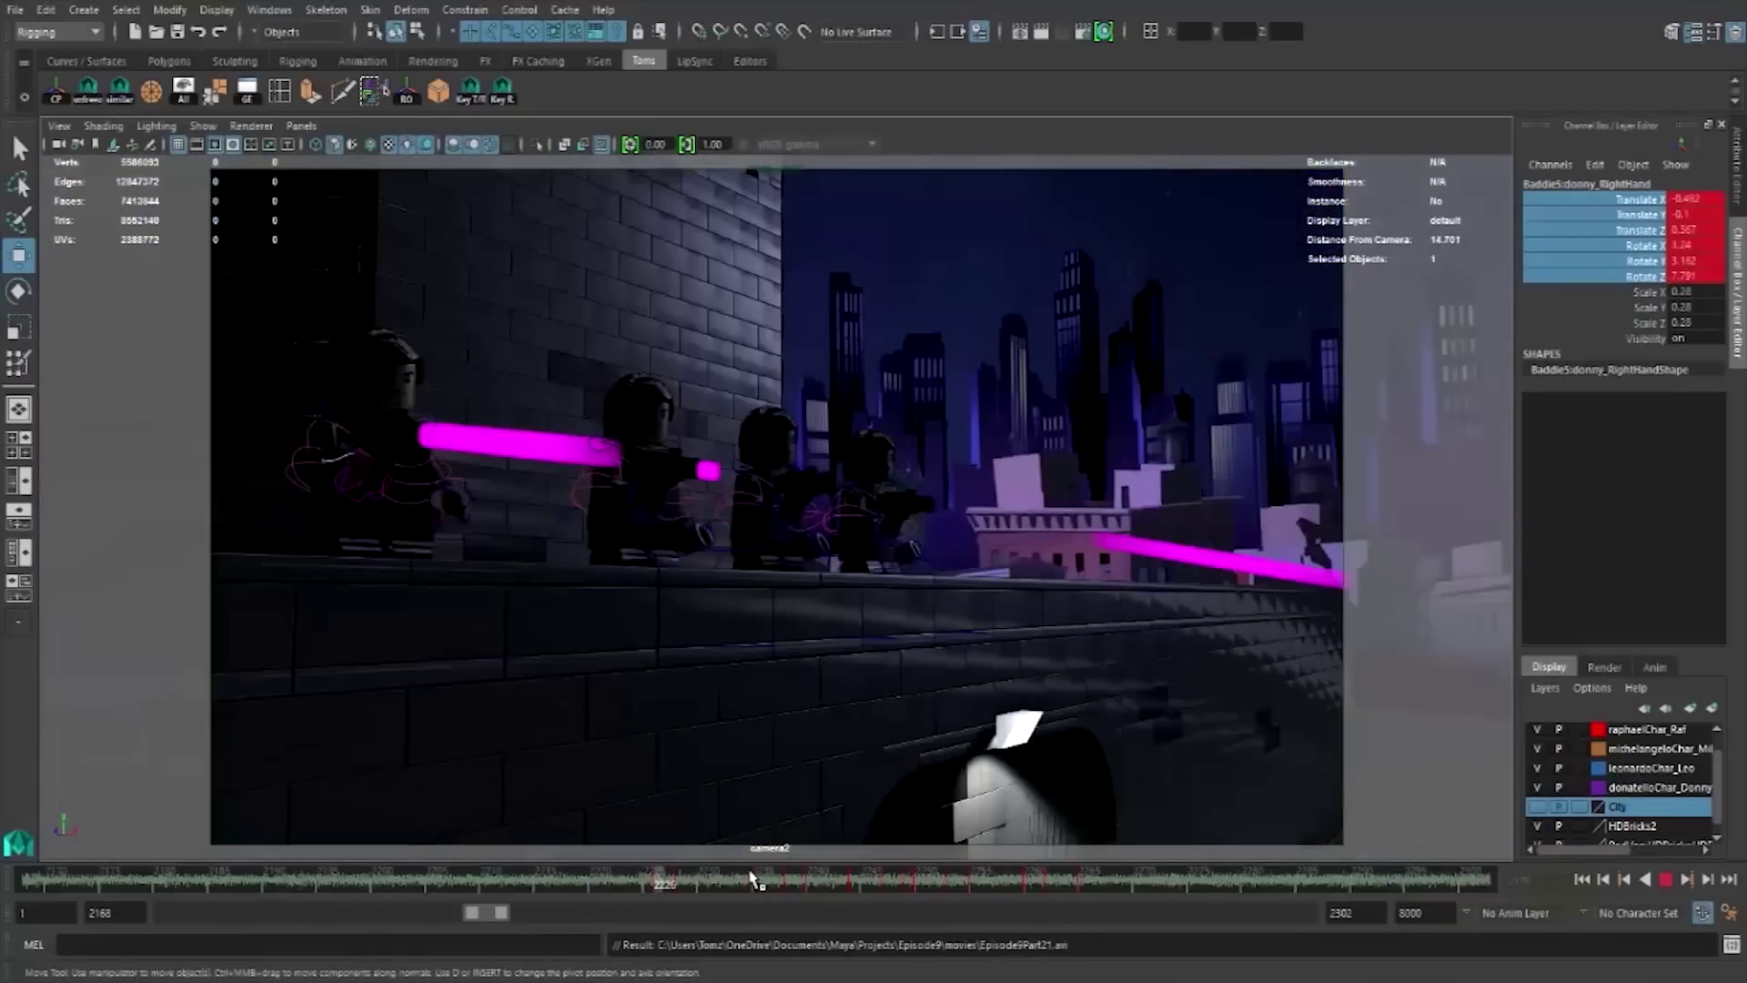